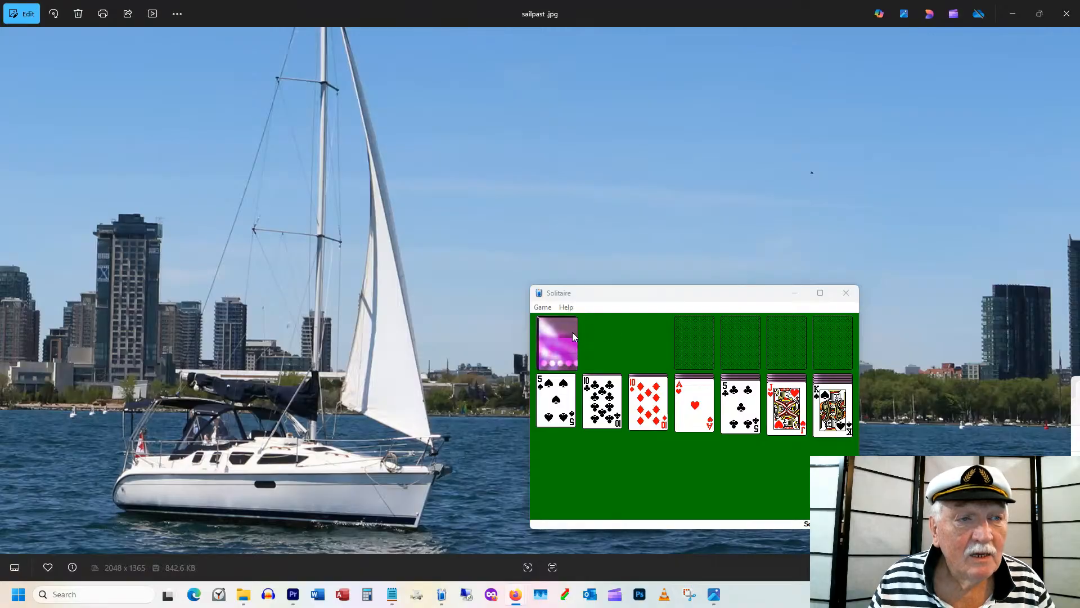
# Reposition the Solitaire window, deal from the stock, send the ace of hearts to a foundation and turn up the card beneath it.
pyautogui.moveTo(605, 292); pyautogui.dragTo(556, 292)
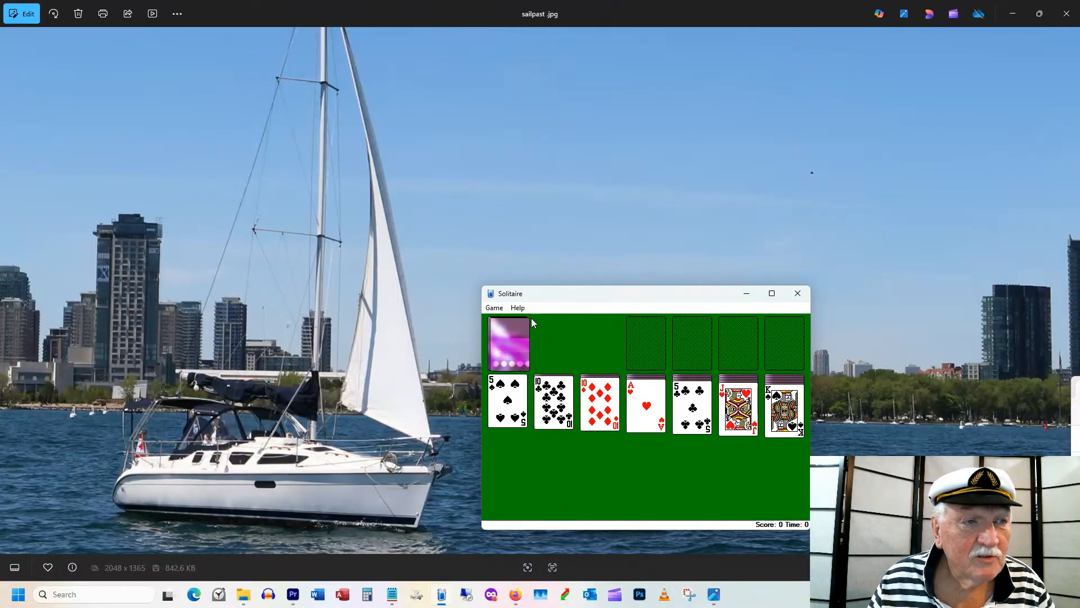
pyautogui.click(512, 341)
pyautogui.doubleClick(646, 402)
pyautogui.click(646, 400)
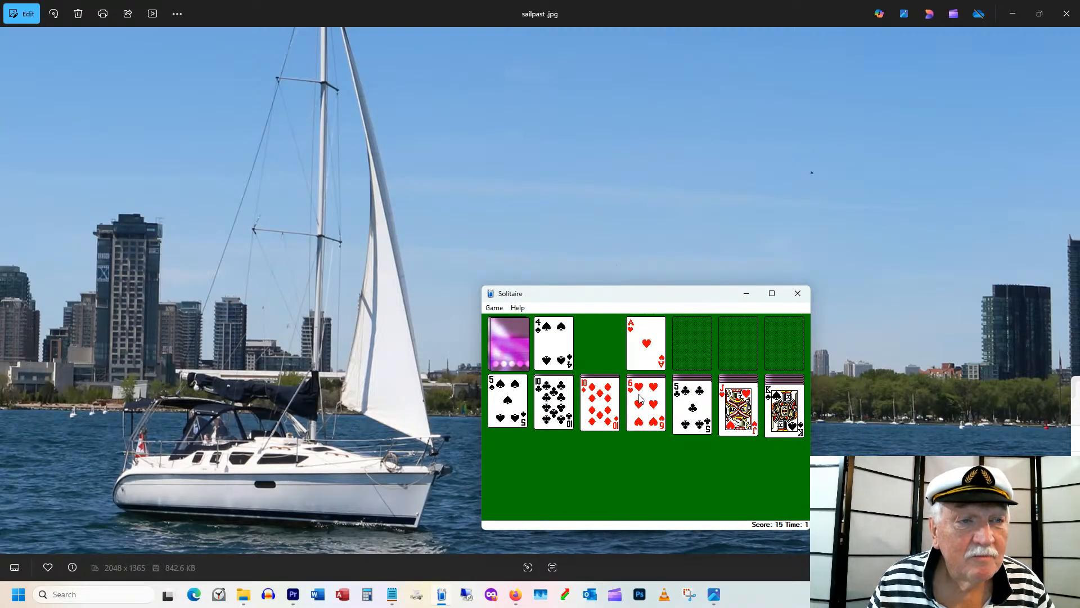
# Move the ten of clubs onto the red jack, turn up the card beneath, and put the five of spades on the six of hearts.
pyautogui.moveTo(553, 397); pyautogui.dragTo(732, 404)
pyautogui.click(563, 403)
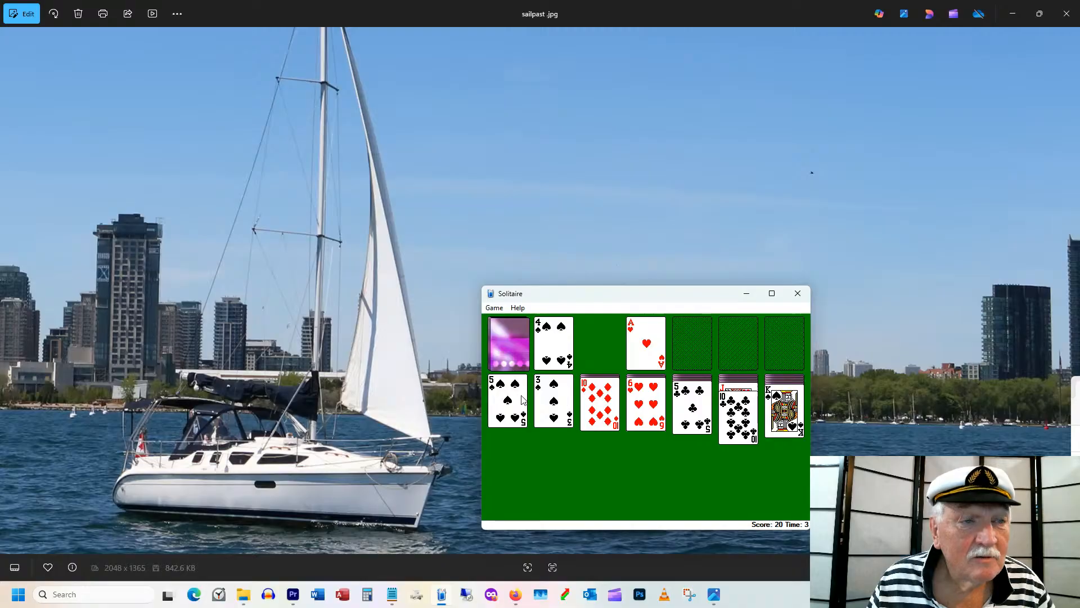
pyautogui.moveTo(524, 401); pyautogui.dragTo(664, 404)
# Move the king of spades into the empty first column and turn up the card it uncovers in the seventh column.
pyautogui.moveTo(767, 395); pyautogui.dragTo(494, 398)
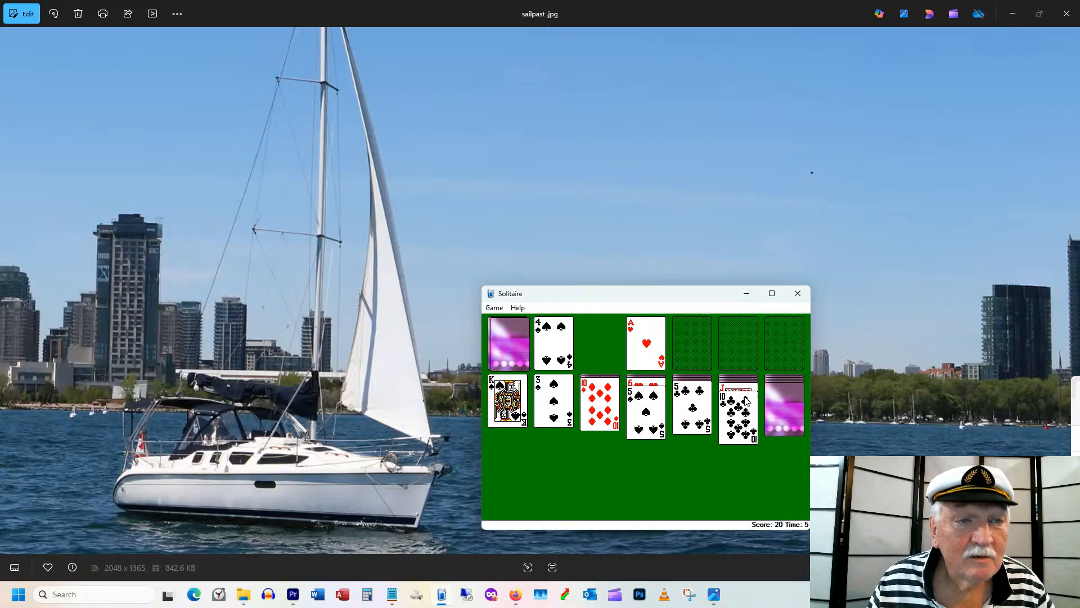
pyautogui.click(772, 412)
pyautogui.moveTo(775, 414); pyautogui.dragTo(700, 414)
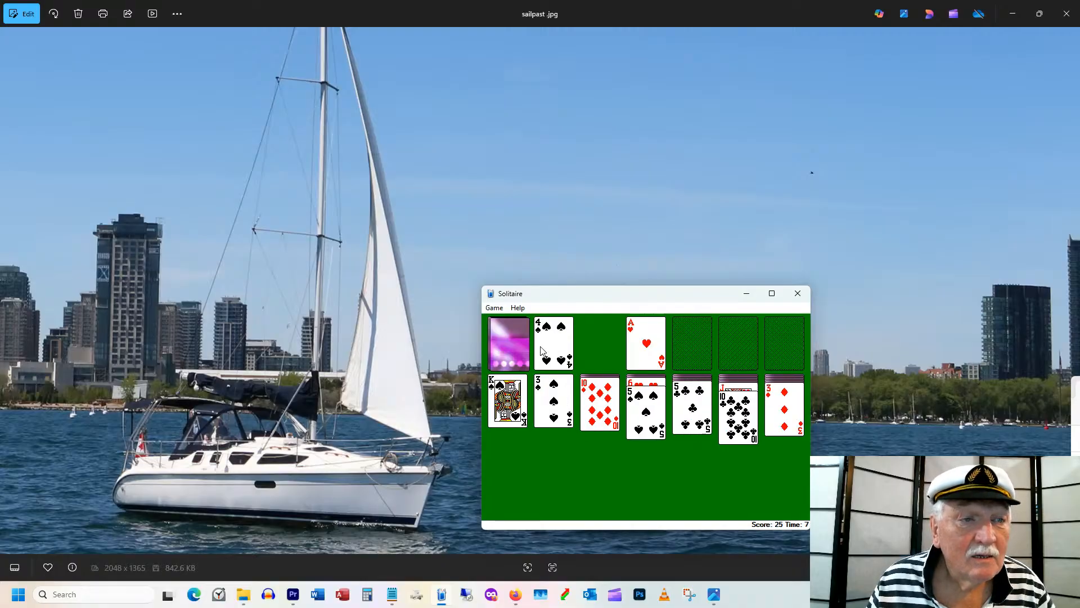
# Deal from the stock and place the queen of diamonds on the king of spades.
pyautogui.click(509, 343)
pyautogui.click(517, 340)
pyautogui.moveTo(550, 340); pyautogui.dragTo(507, 402)
# Deal again, send the ace of spades to a foundation and put the two of diamonds on the three of spades.
pyautogui.click(512, 342)
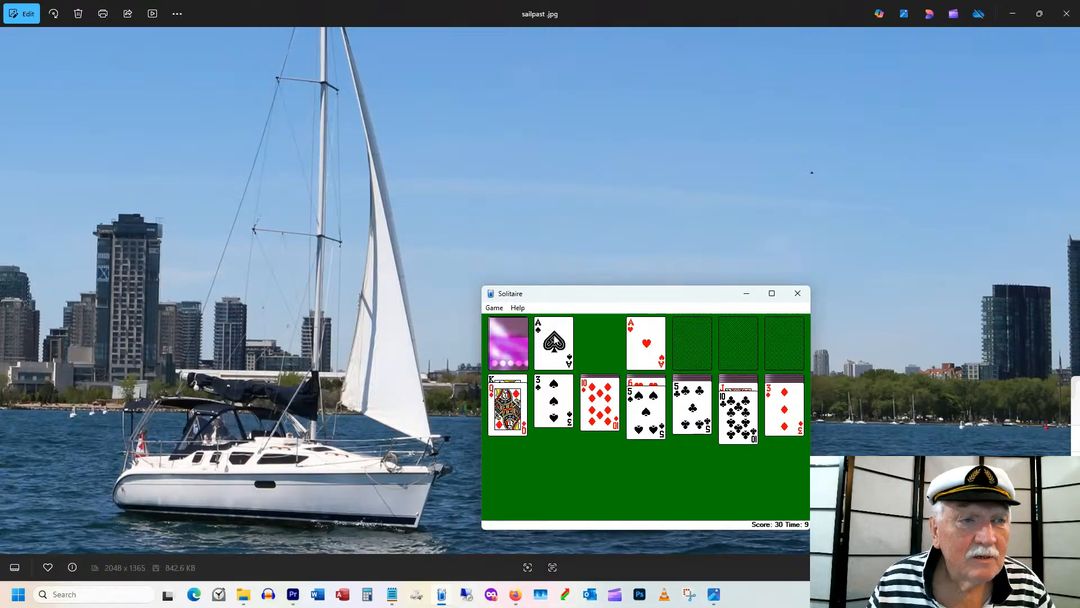
pyautogui.doubleClick(552, 338)
pyautogui.moveTo(552, 341); pyautogui.dragTo(554, 402)
# Deal until the four of hearts fits on the five of spades, and move the three of spades with its two of diamonds onto it.
pyautogui.click(512, 347)
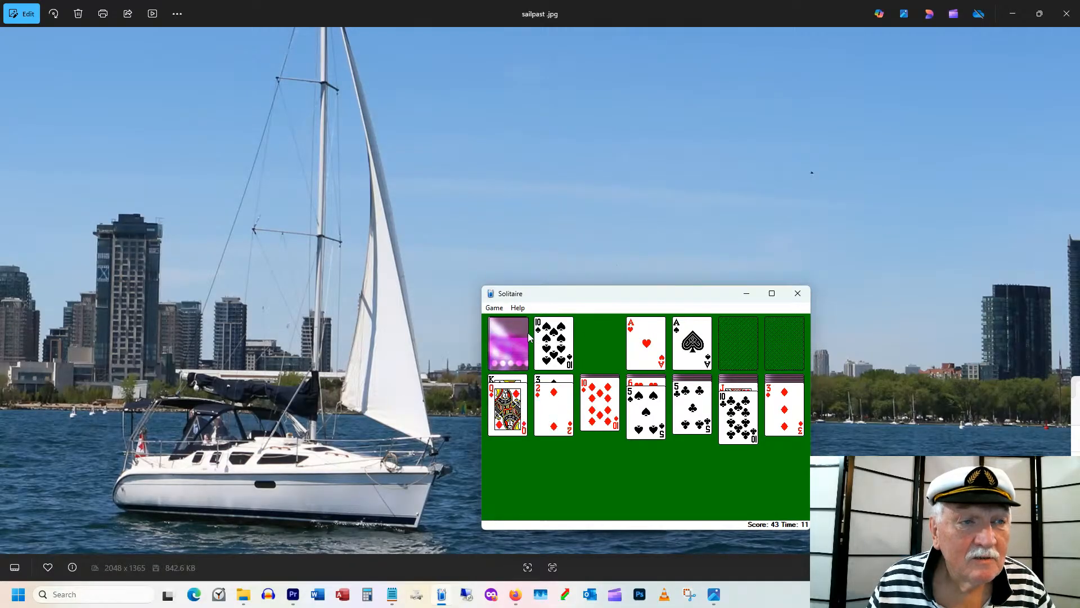
pyautogui.click(521, 341)
pyautogui.moveTo(554, 338); pyautogui.dragTo(646, 407)
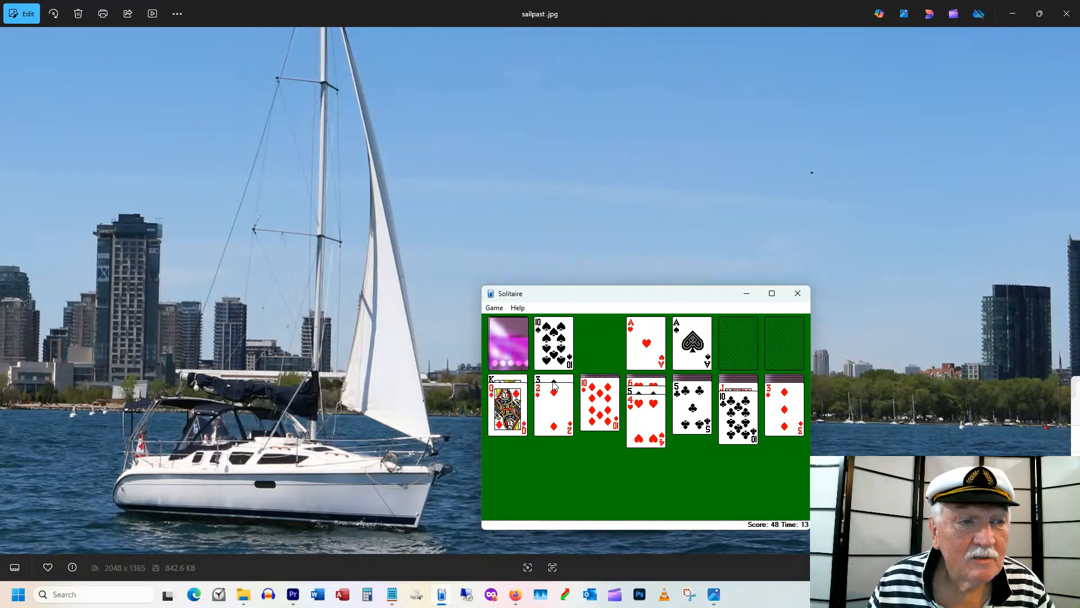
pyautogui.moveTo(554, 384); pyautogui.dragTo(645, 417)
# Deal on, place the black jack on the queen of diamonds, add the ten of diamonds, and turn up the card it uncovers.
pyautogui.click(528, 337)
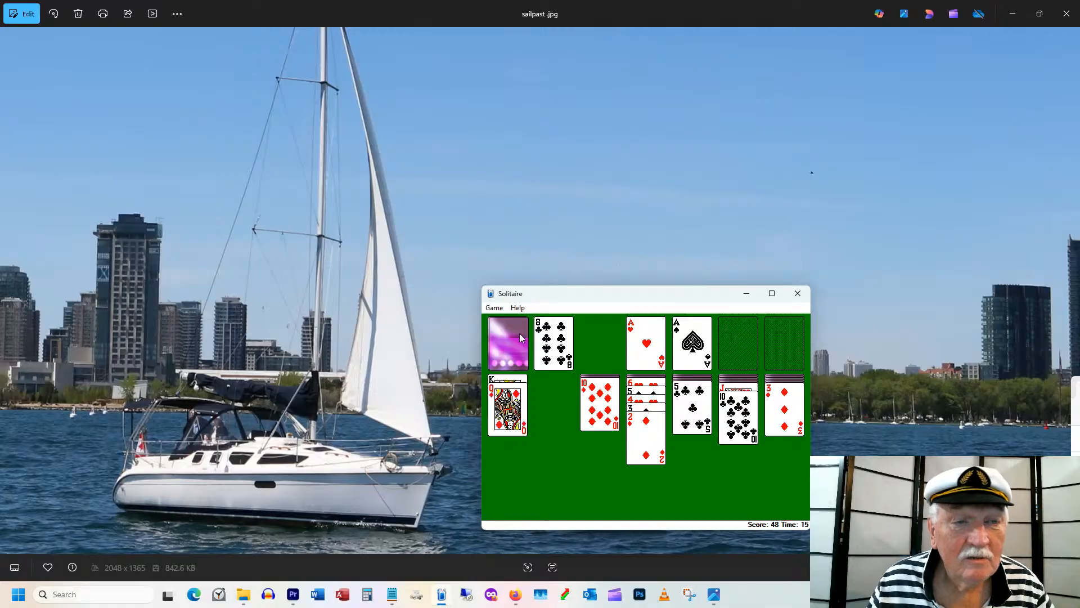
pyautogui.click(522, 339)
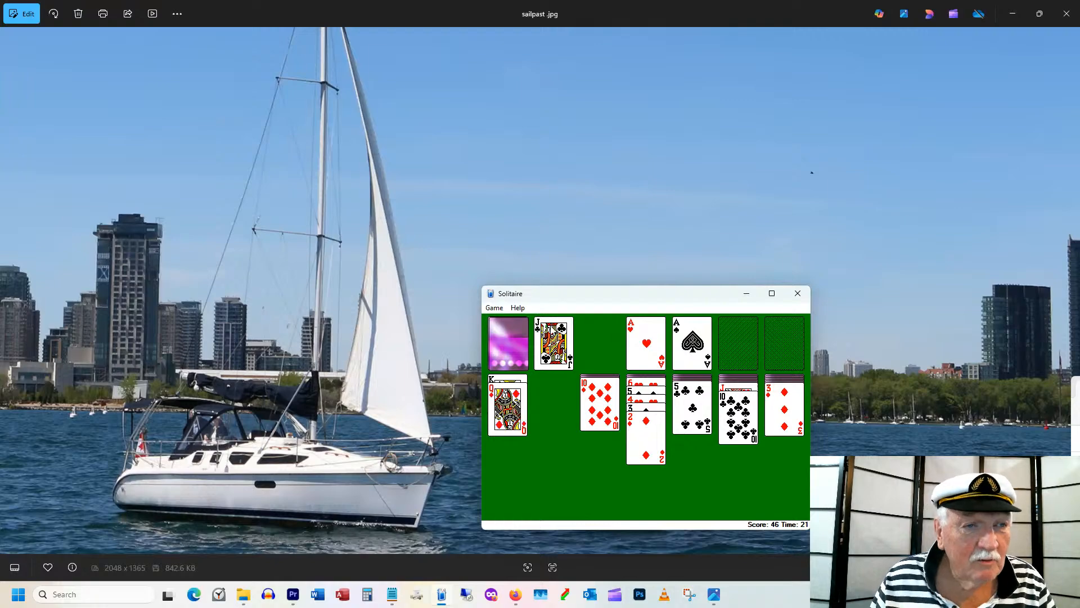
pyautogui.moveTo(552, 333); pyautogui.dragTo(510, 405)
pyautogui.moveTo(601, 389); pyautogui.dragTo(510, 420)
pyautogui.click(614, 400)
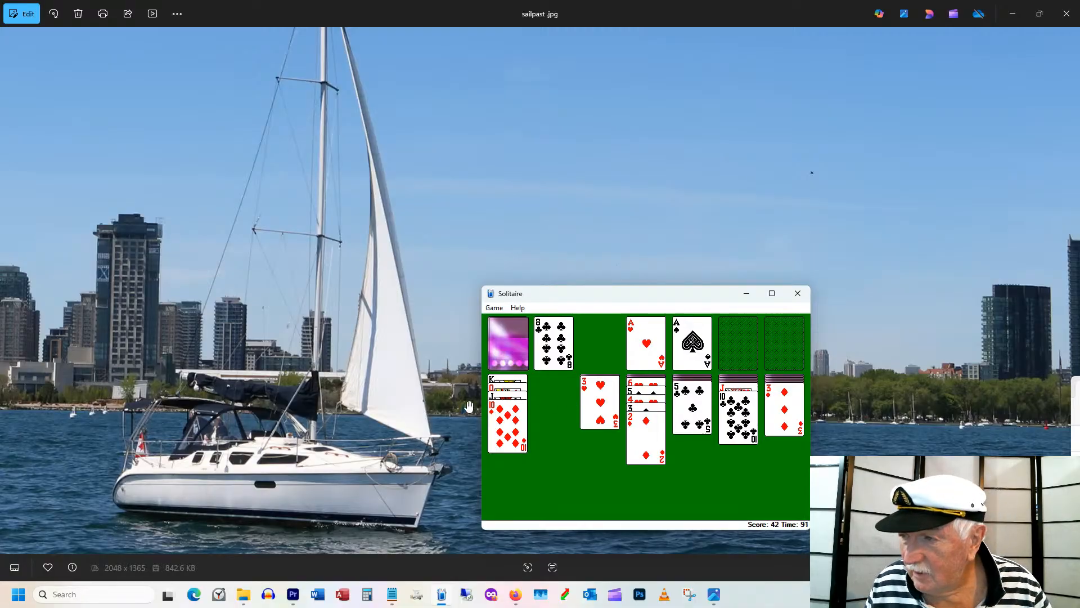
# Deal through the stock and place the nine of clubs on the ten of diamonds.
pyautogui.click(509, 349)
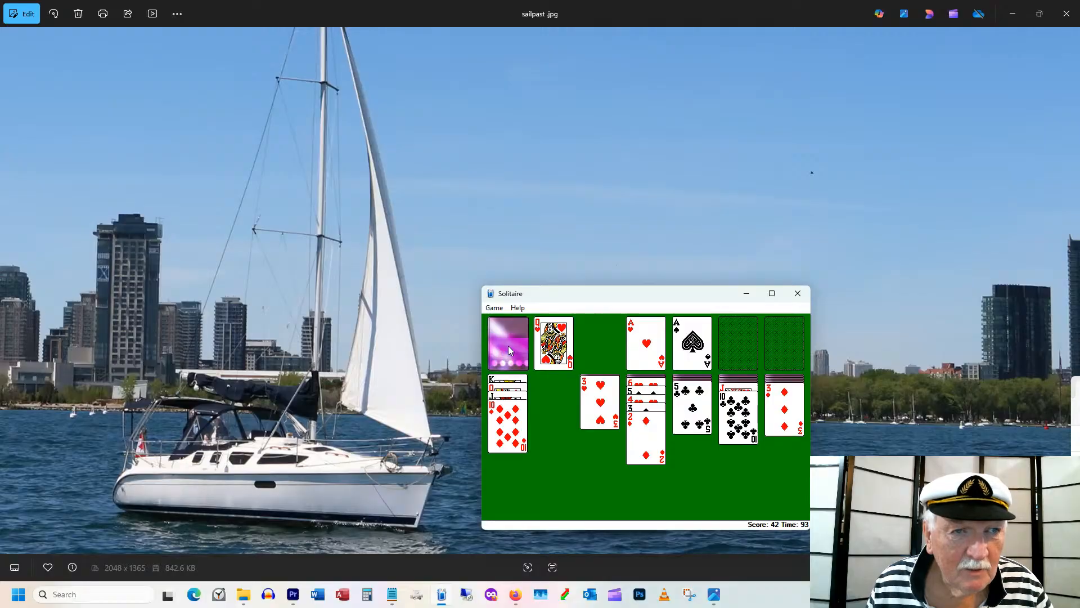
pyautogui.click(506, 333)
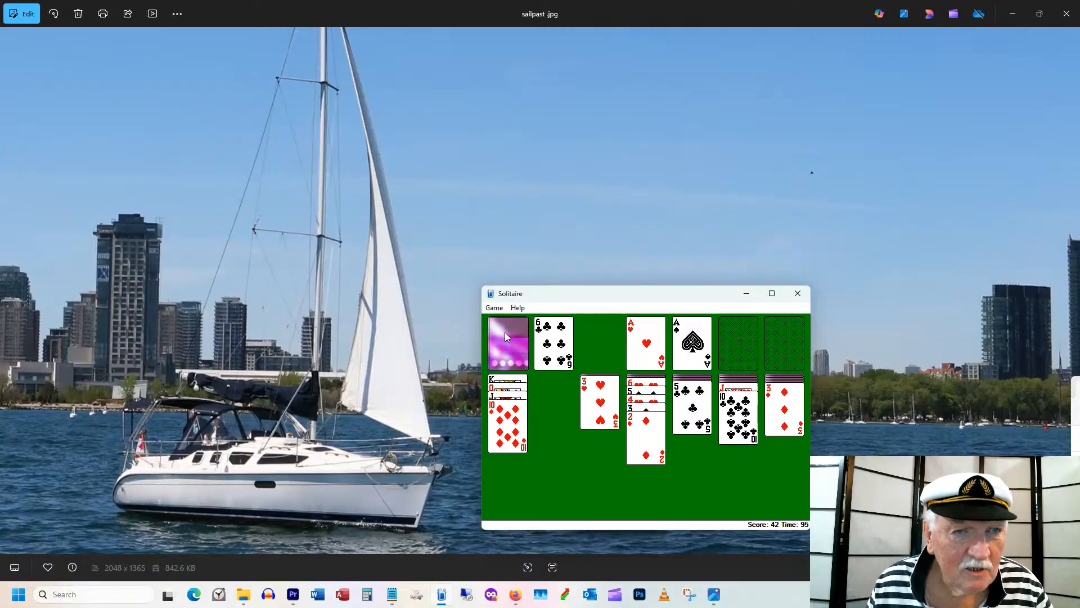
pyautogui.click(504, 332)
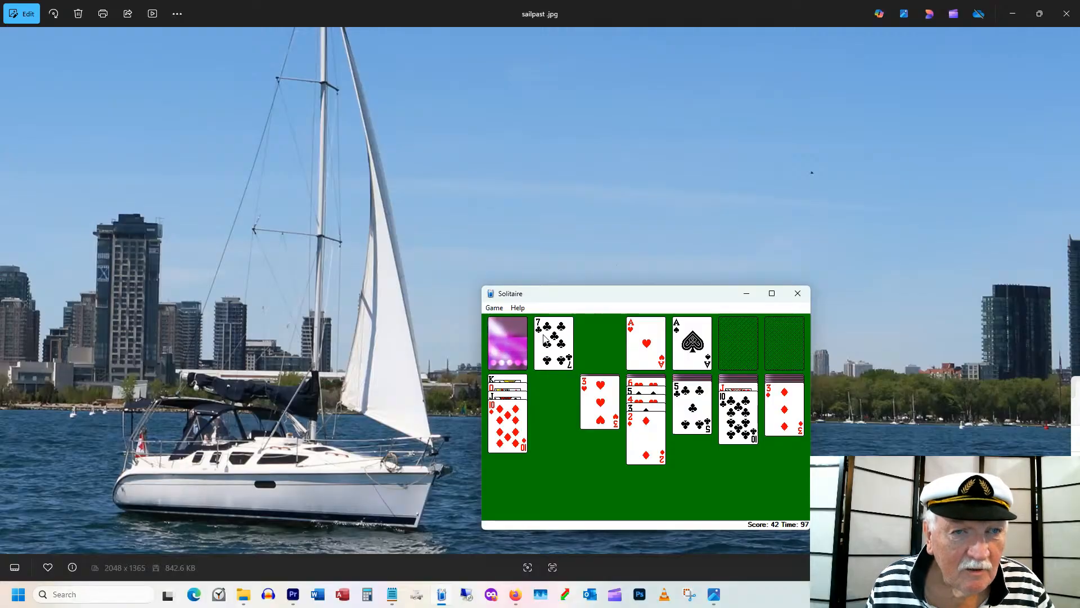
pyautogui.moveTo(544, 337); pyautogui.dragTo(509, 427)
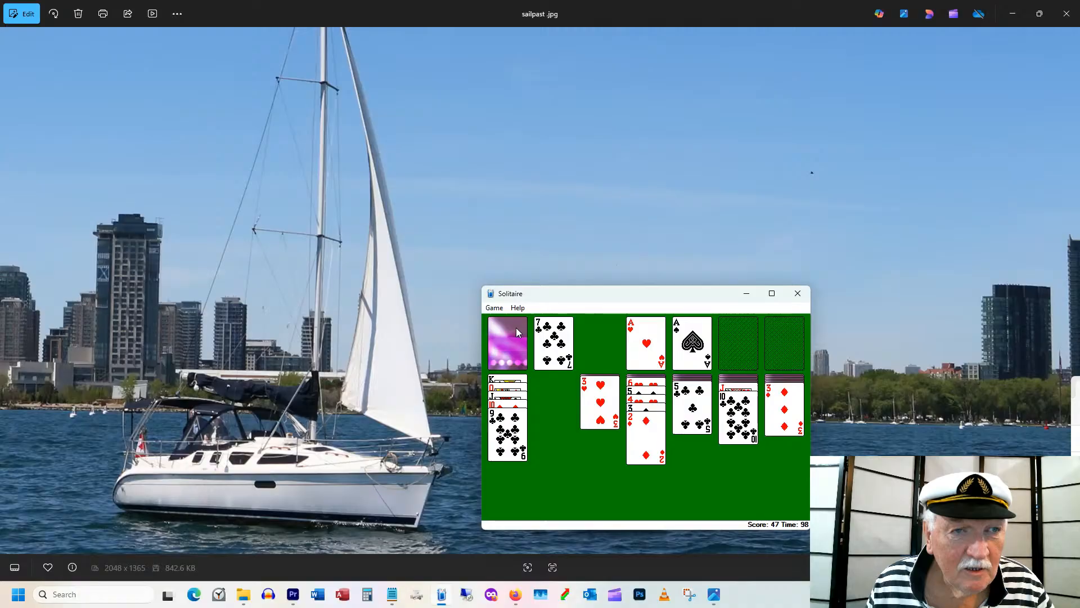
# Deal again and place the eight of diamonds on the nine of clubs in the first column.
pyautogui.click(516, 331)
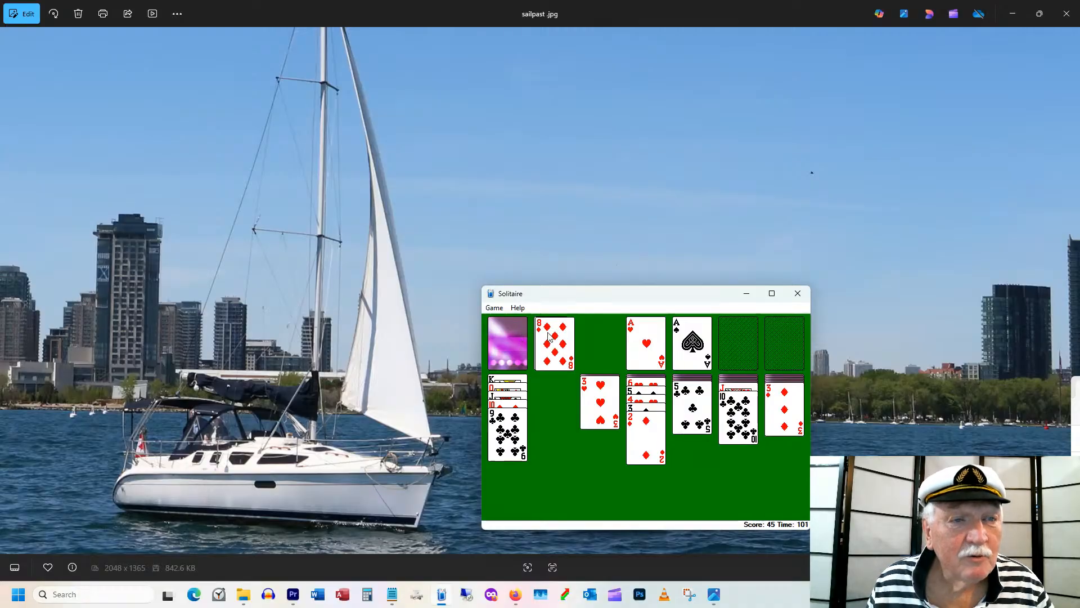
pyautogui.moveTo(548, 336); pyautogui.dragTo(510, 427)
# Deal until the nine of diamonds can go on the ten of clubs, and close the game.
pyautogui.click(505, 347)
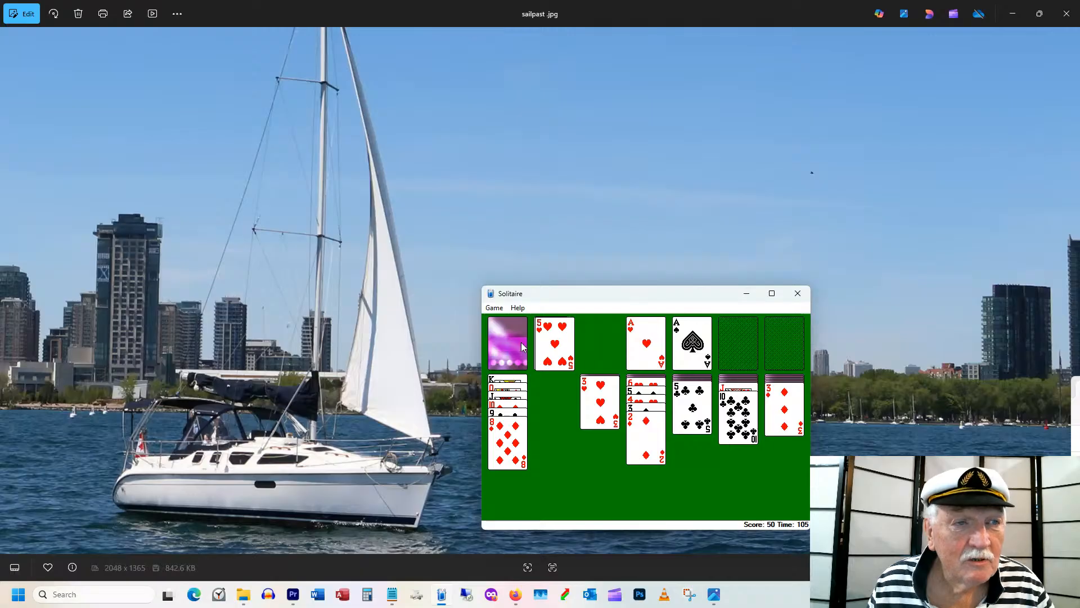
pyautogui.click(511, 338)
pyautogui.moveTo(554, 344); pyautogui.dragTo(738, 413)
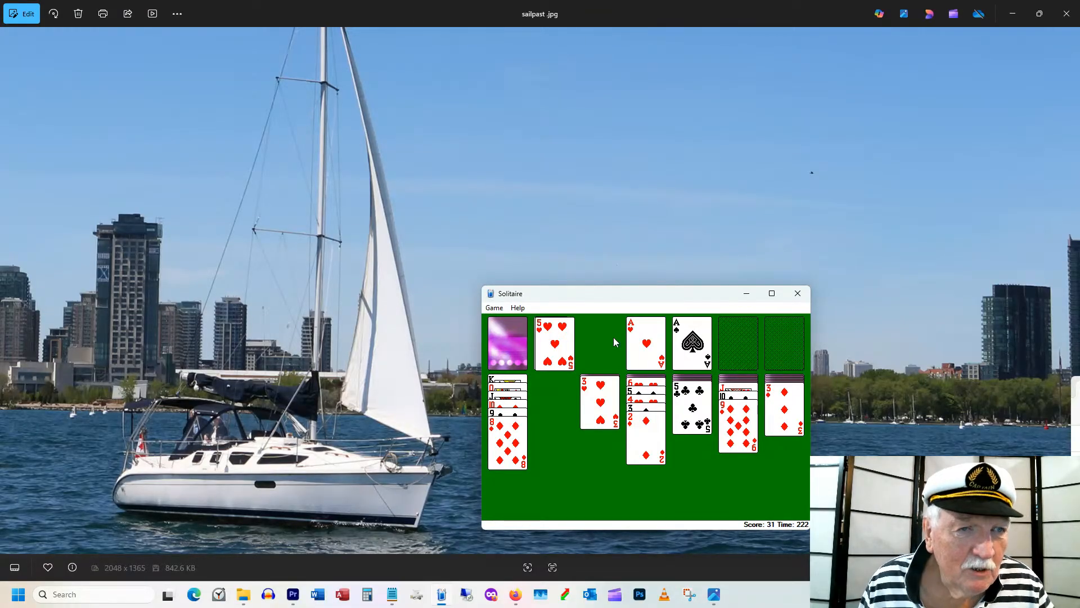
pyautogui.click(798, 293)
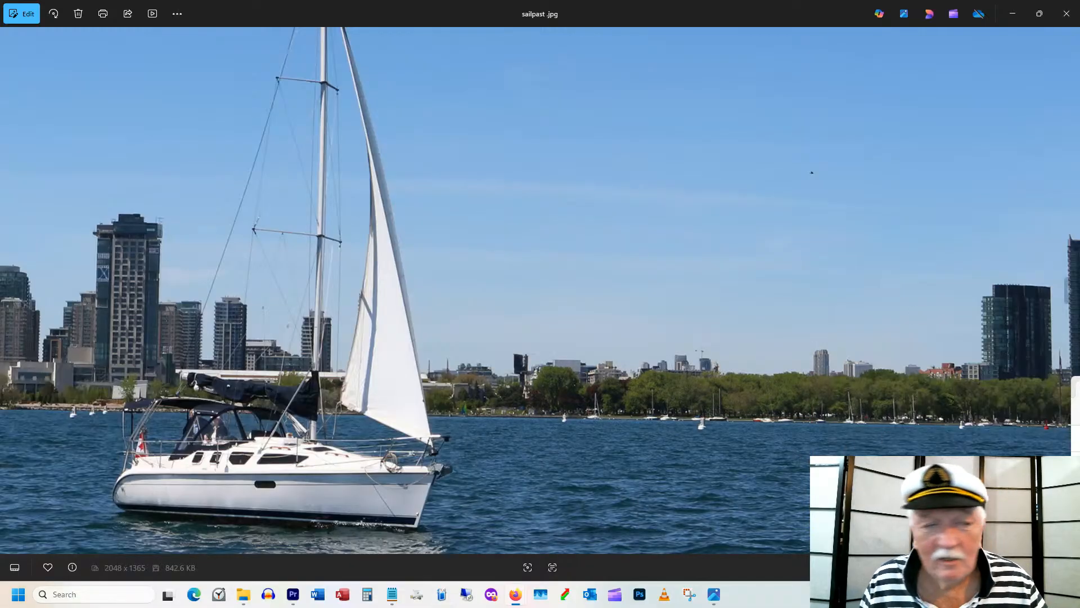
# Switch to File Explorer, show the 20250916 Biscuits and gravy folder as extra large icons, and shift the window upward.
pyautogui.click(243, 595)
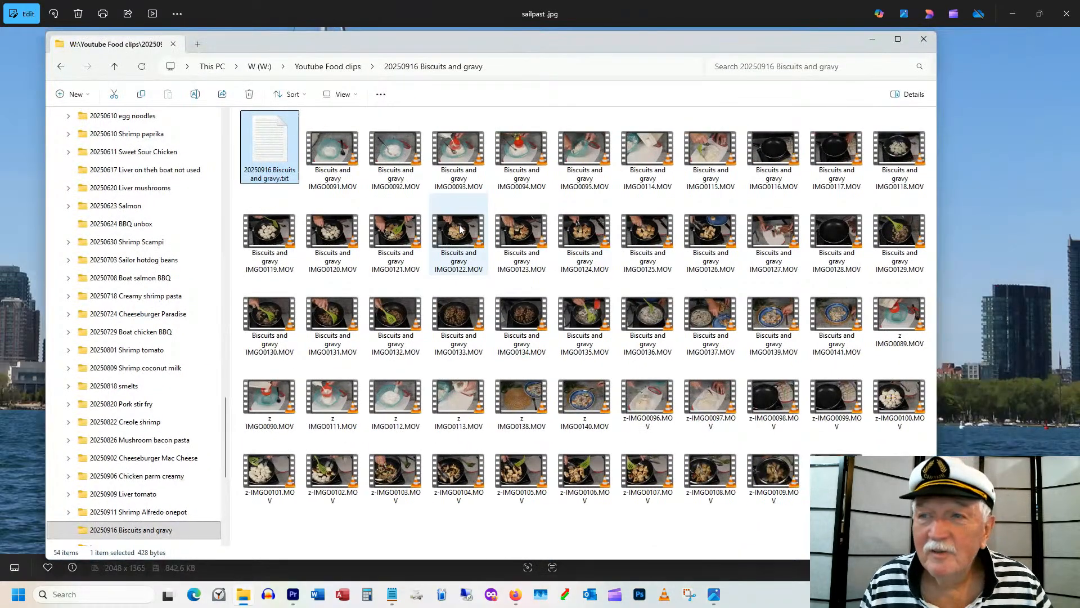
pyautogui.rightClick(510, 532)
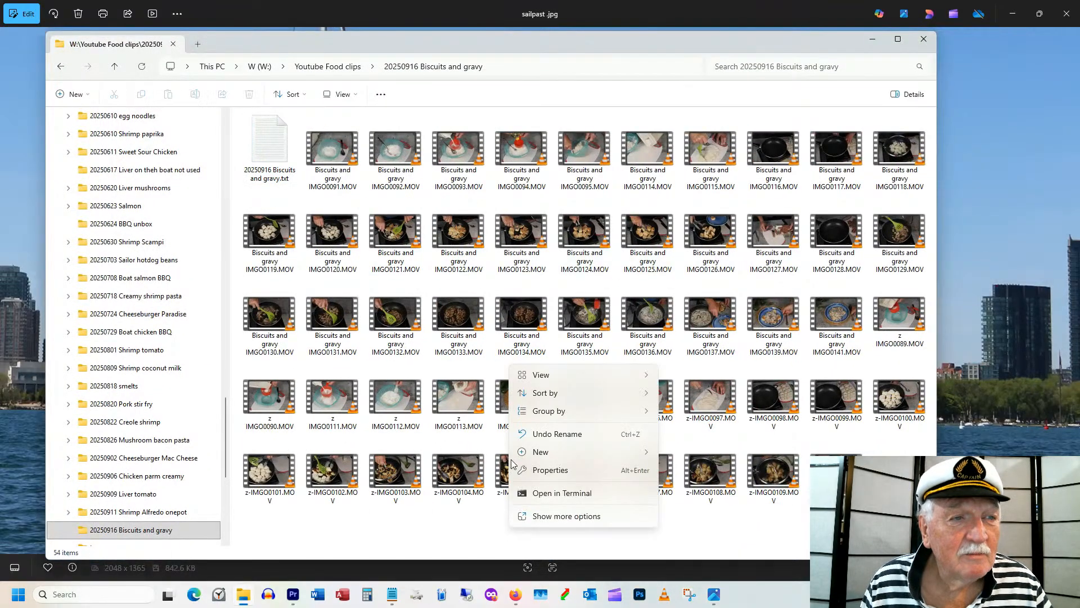
pyautogui.moveTo(540, 375)
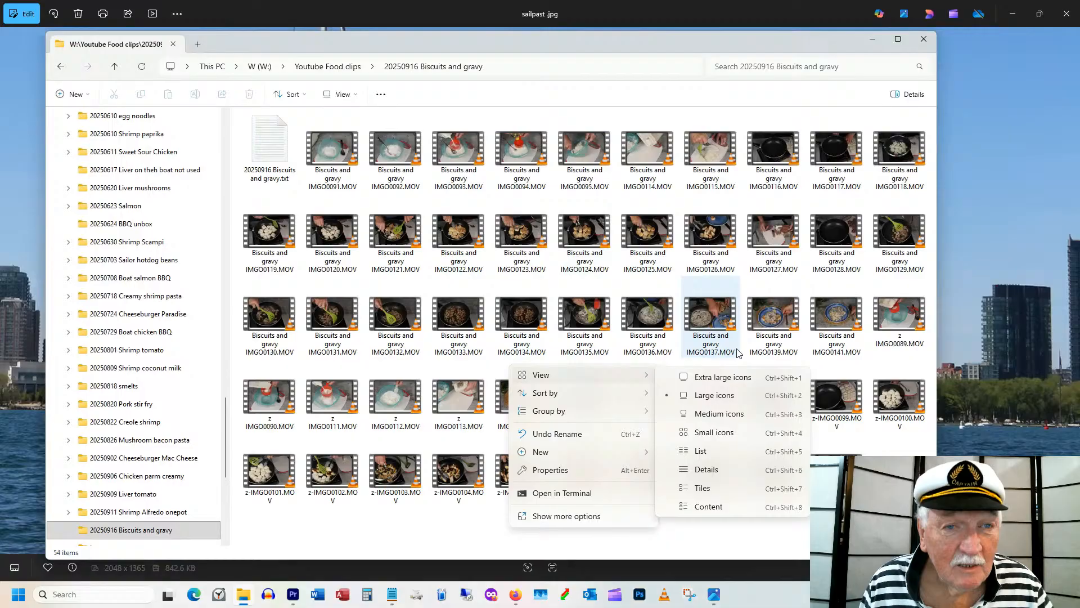
pyautogui.click(722, 377)
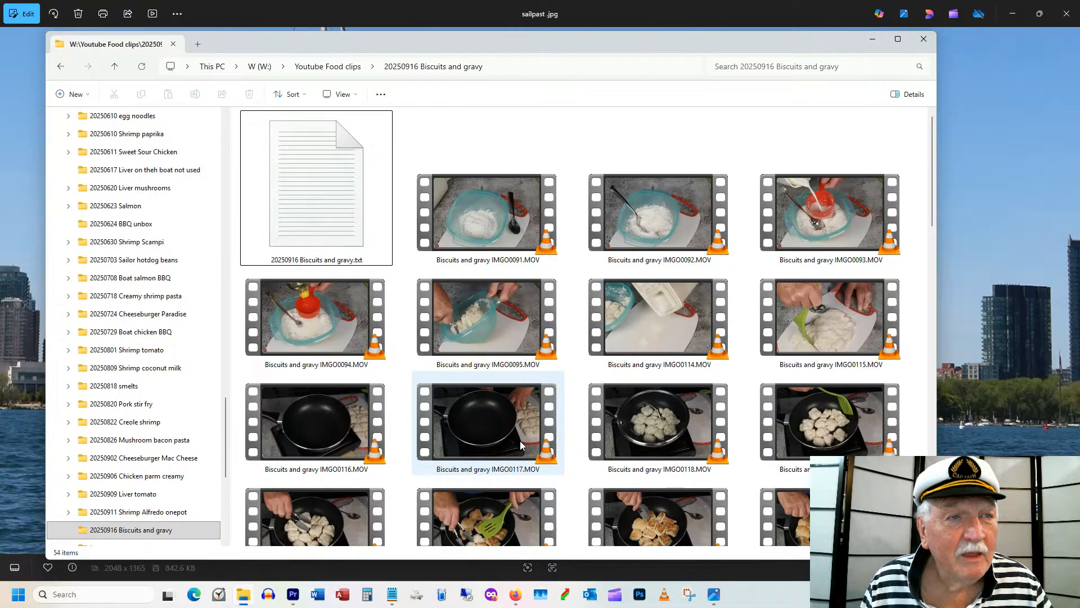
pyautogui.moveTo(525, 39); pyautogui.dragTo(515, 13)
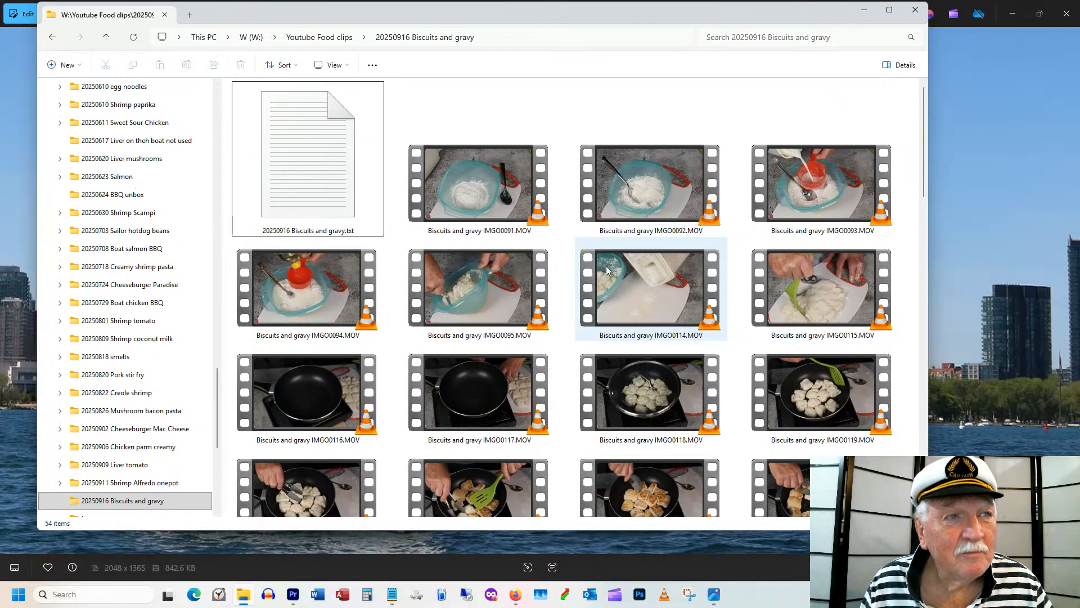
# Look through the clips in the Biscuits and gravy folder and play z-IMGO0103.MOV.
pyautogui.scroll(-5, 564, 297)
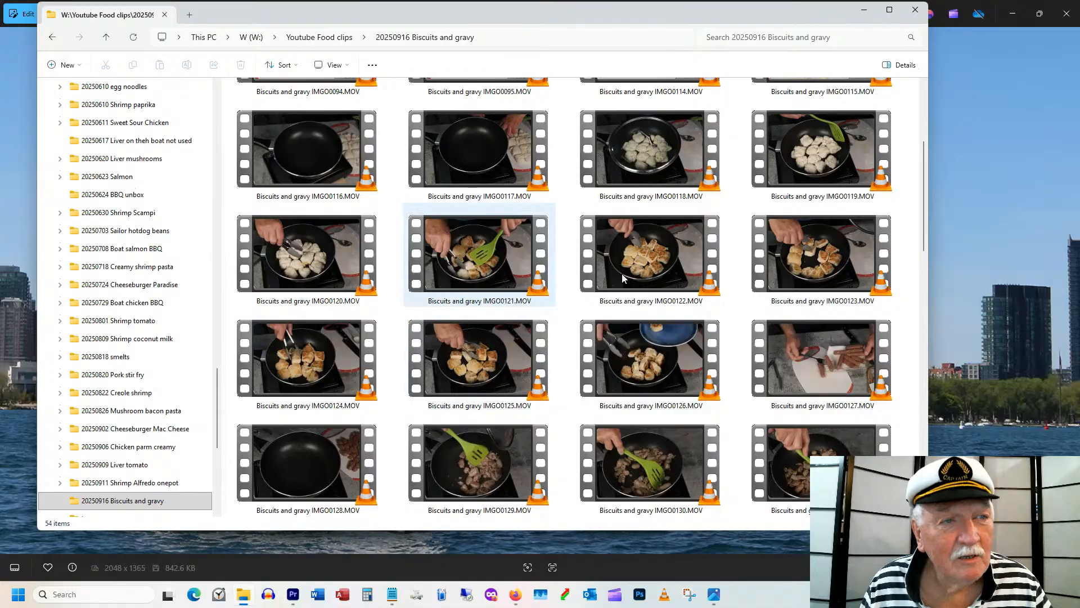
pyautogui.scroll(-5, 605, 407)
pyautogui.scroll(5, 557, 410)
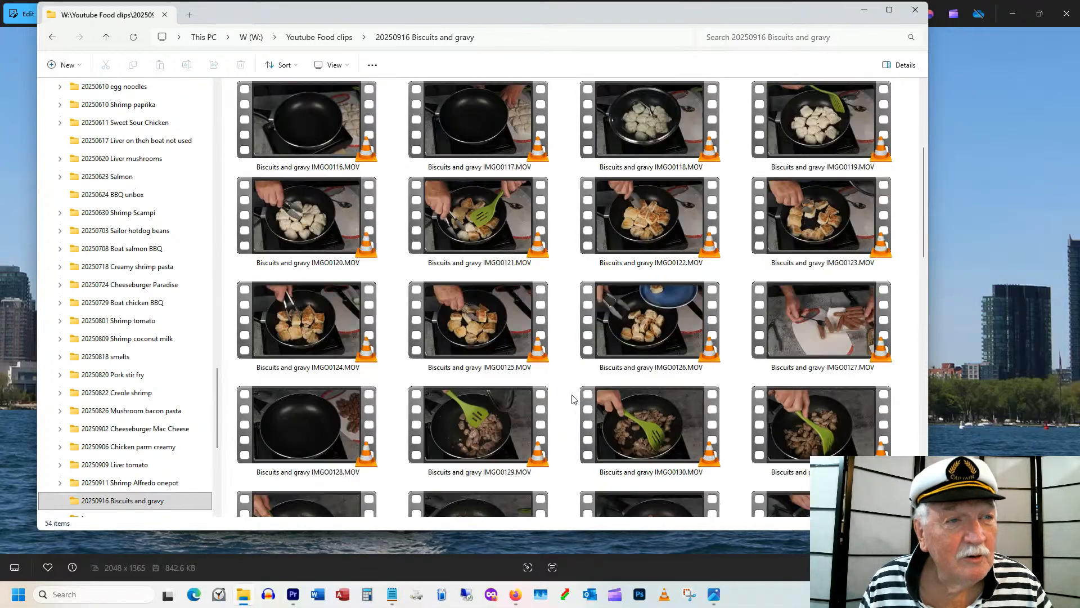
pyautogui.scroll(-10, 553, 406)
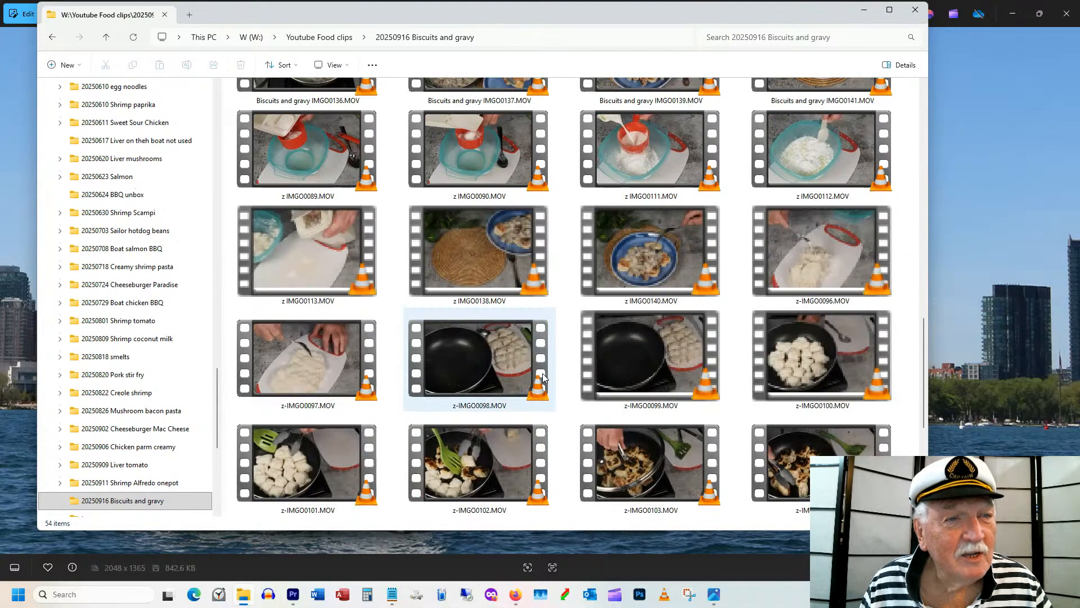
pyautogui.scroll(-4, 554, 386)
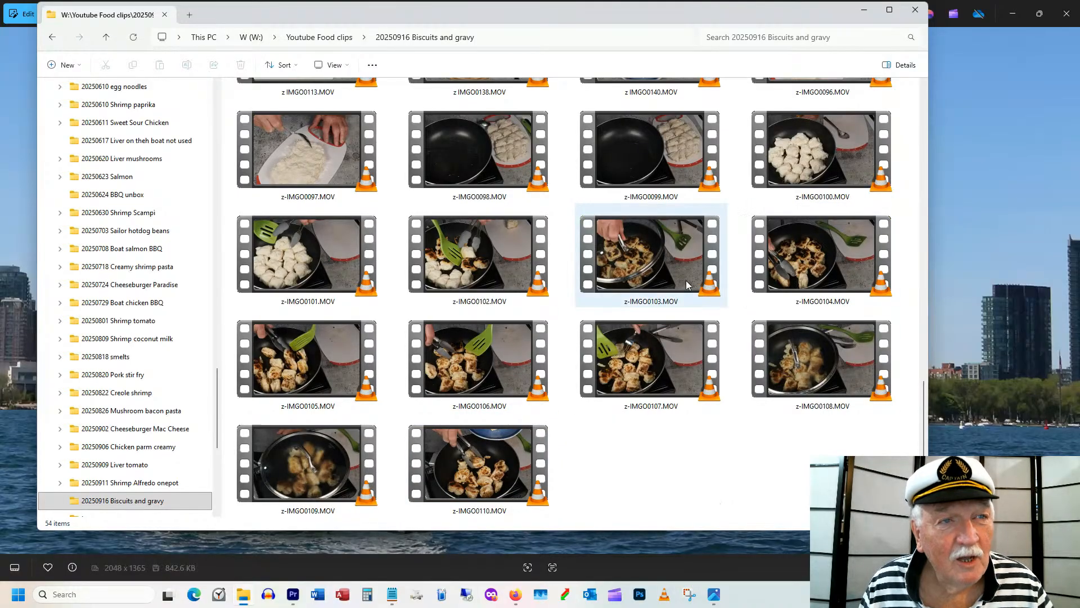
pyautogui.doubleClick(641, 264)
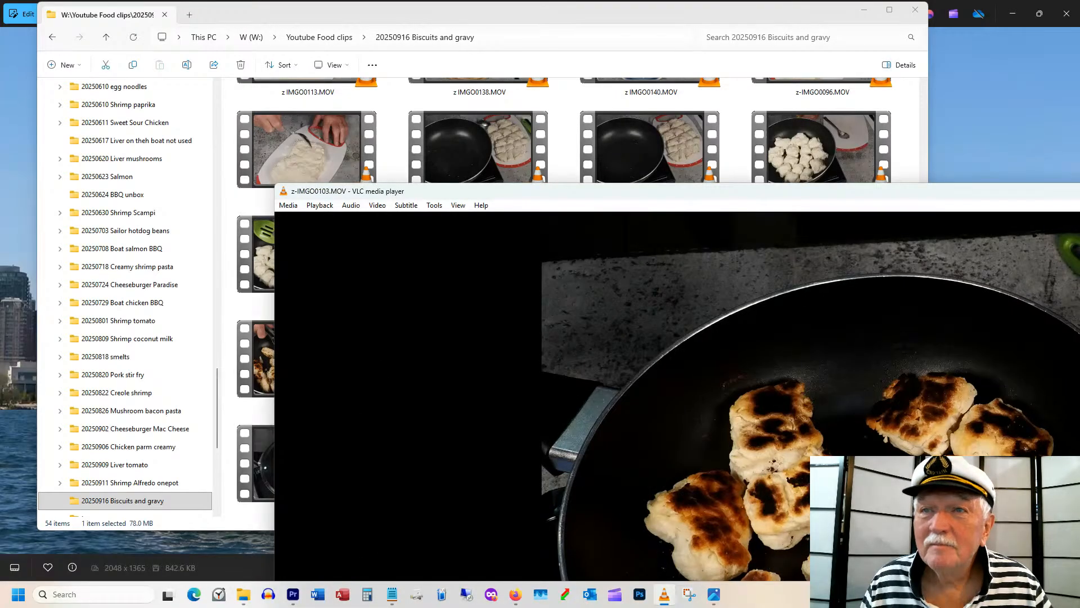
# Resize and reposition the VLC media player window so the whole video picture and its playback bar fit on screen.
pyautogui.moveTo(1079, 196); pyautogui.dragTo(952, 19)
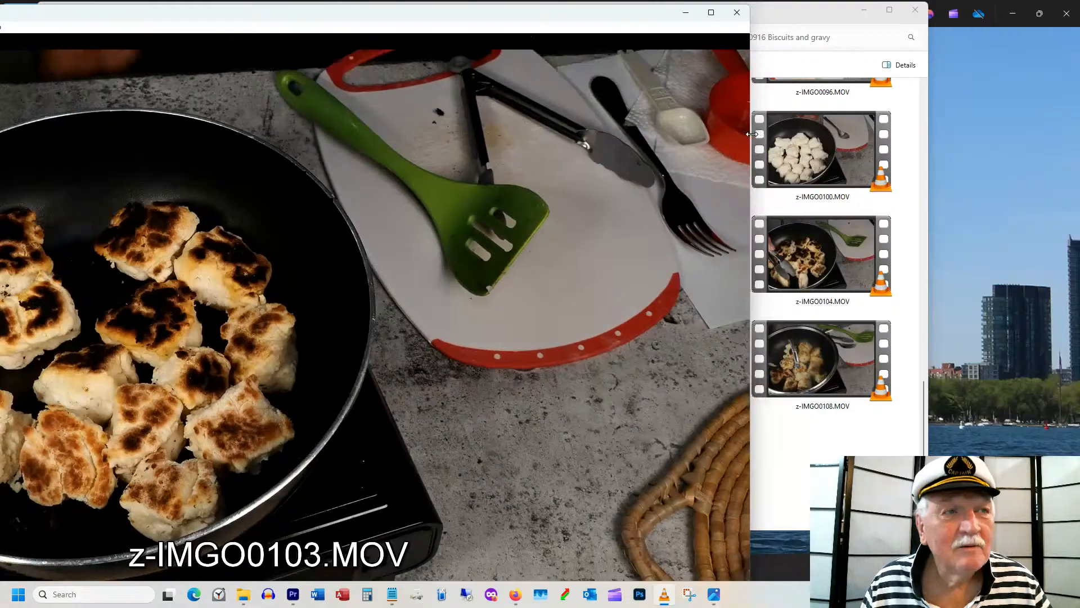
pyautogui.moveTo(753, 134); pyautogui.dragTo(712, 134)
pyautogui.moveTo(456, 18); pyautogui.dragTo(741, 6)
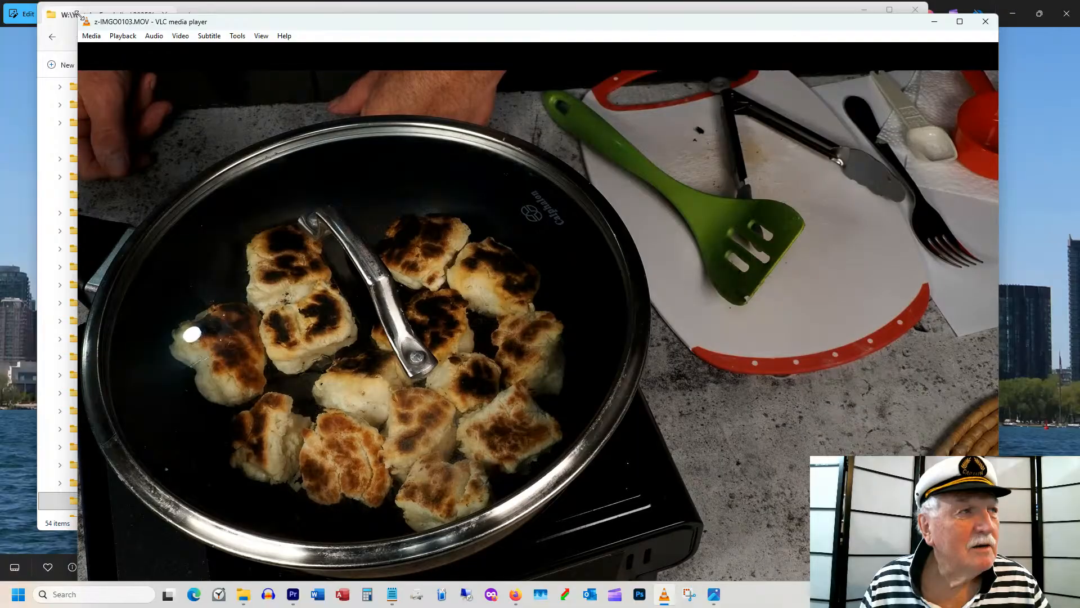
pyautogui.moveTo(79, 15); pyautogui.dragTo(148, 70)
pyautogui.moveTo(308, 75); pyautogui.dragTo(286, 17)
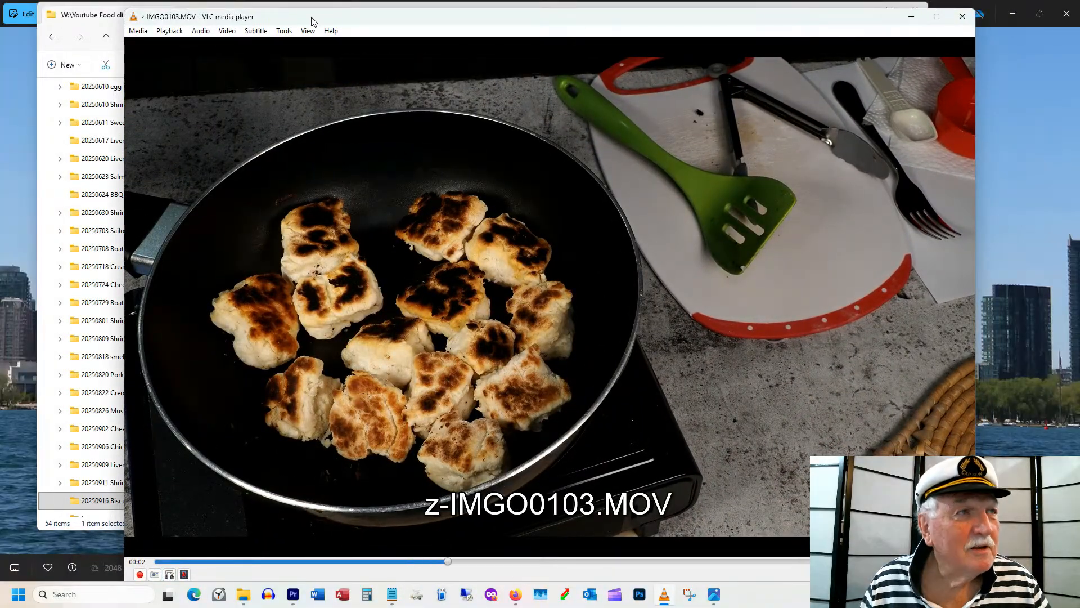
pyautogui.moveTo(313, 21); pyautogui.dragTo(317, 13)
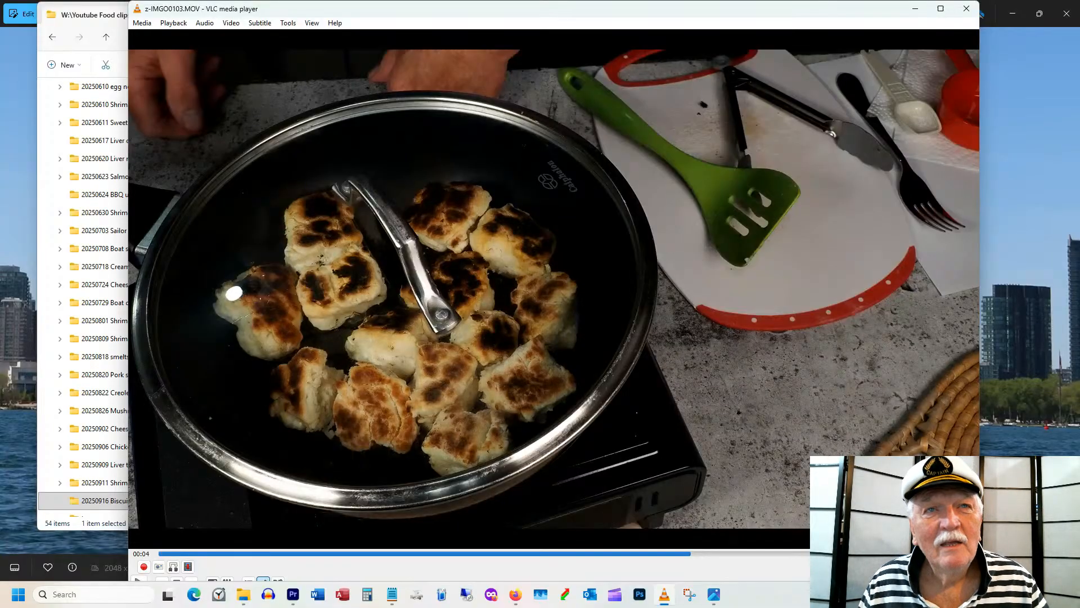
# Close the video player and move the File Explorer window off the visible screen.
pyautogui.click(967, 9)
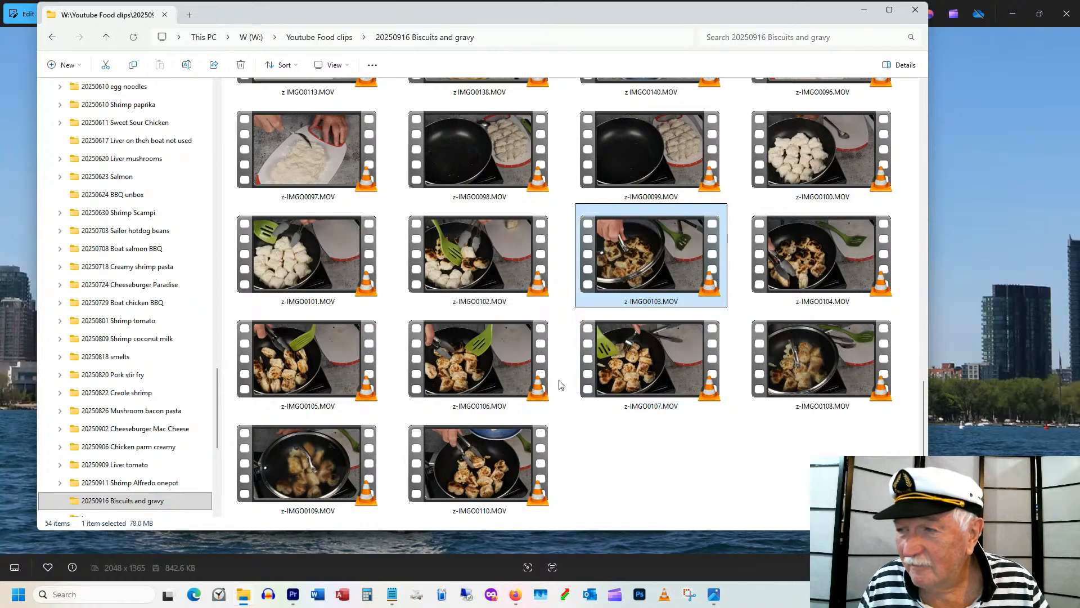
pyautogui.moveTo(449, 15); pyautogui.dragTo(1079, 86)
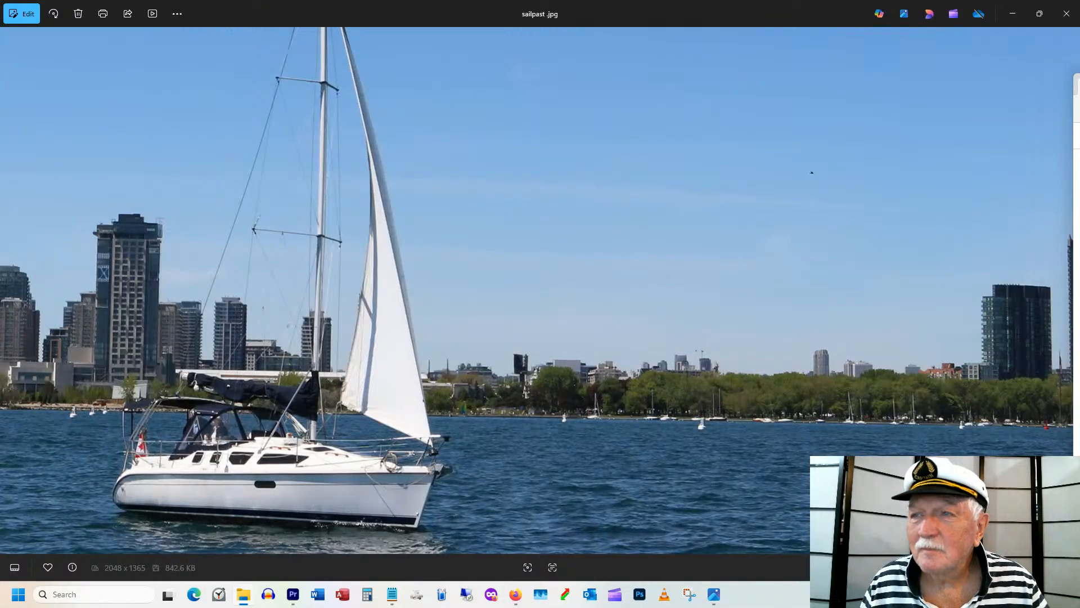
# Switch to Premiere Pro and import the 31 Biscuits and gravy clips into the 20250916 Biscuits and gravy project.
pyautogui.moveTo(293, 594)
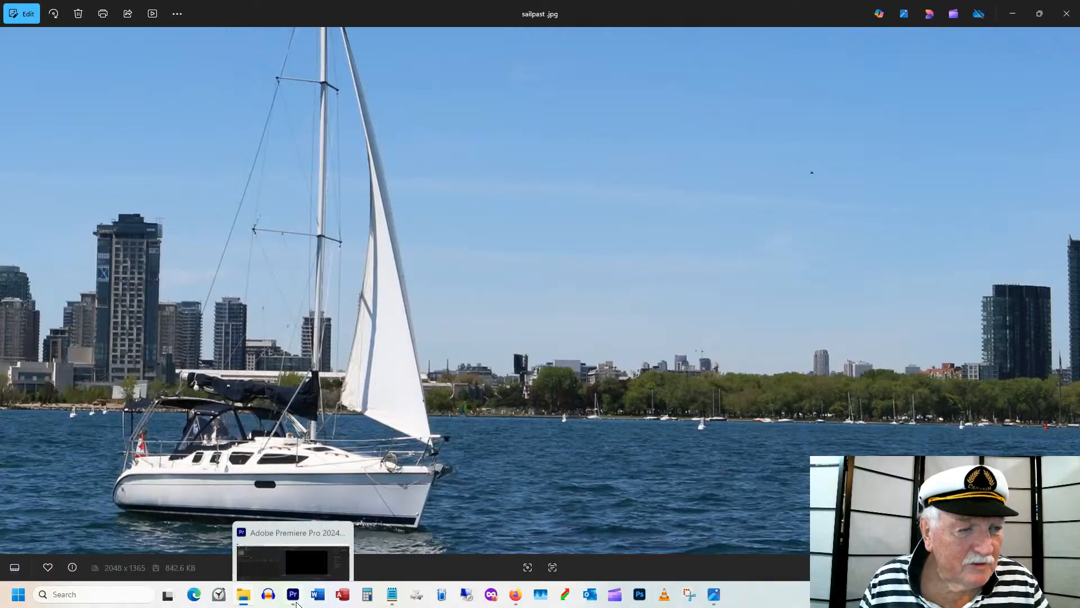
pyautogui.click(294, 540)
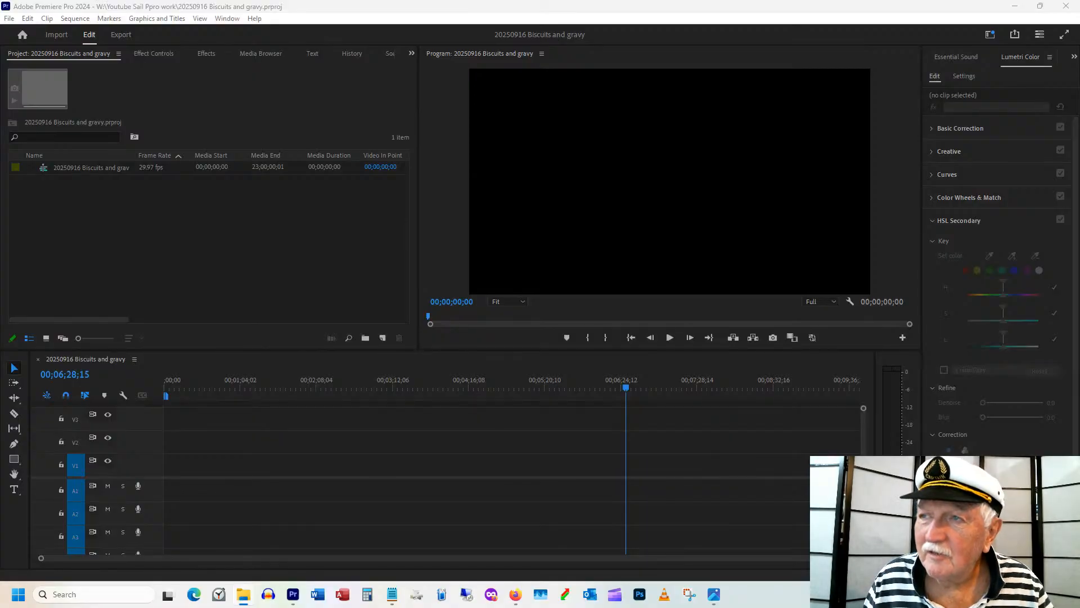
pyautogui.moveTo(629, 254); pyautogui.dragTo(197, 206)
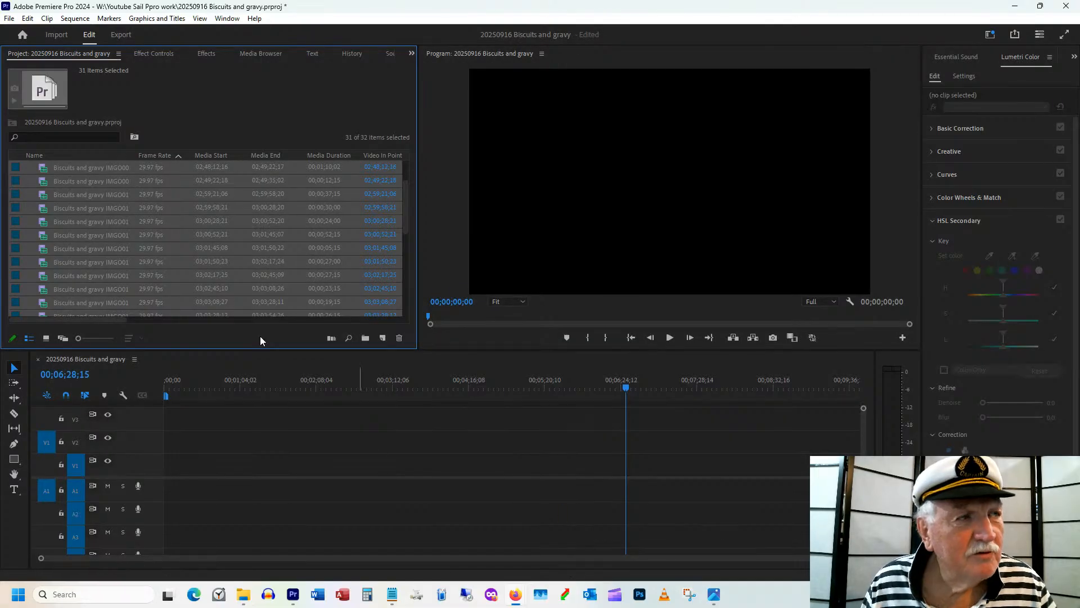
# Sort the project items by name and widen the Name column until the full clip file names fit.
pyautogui.click(107, 156)
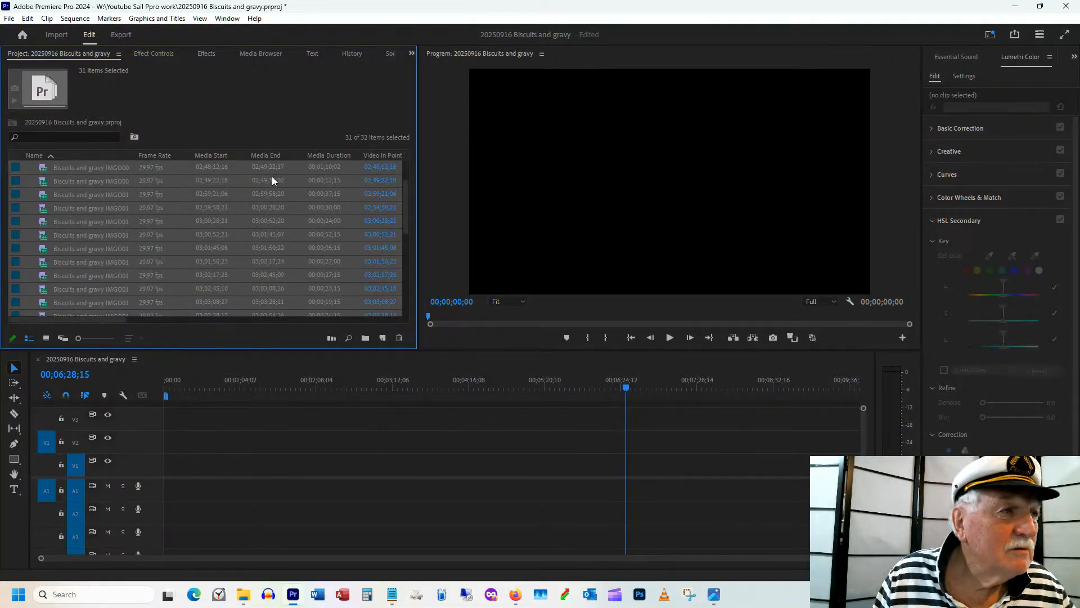
pyautogui.moveTo(404, 202); pyautogui.dragTo(405, 164)
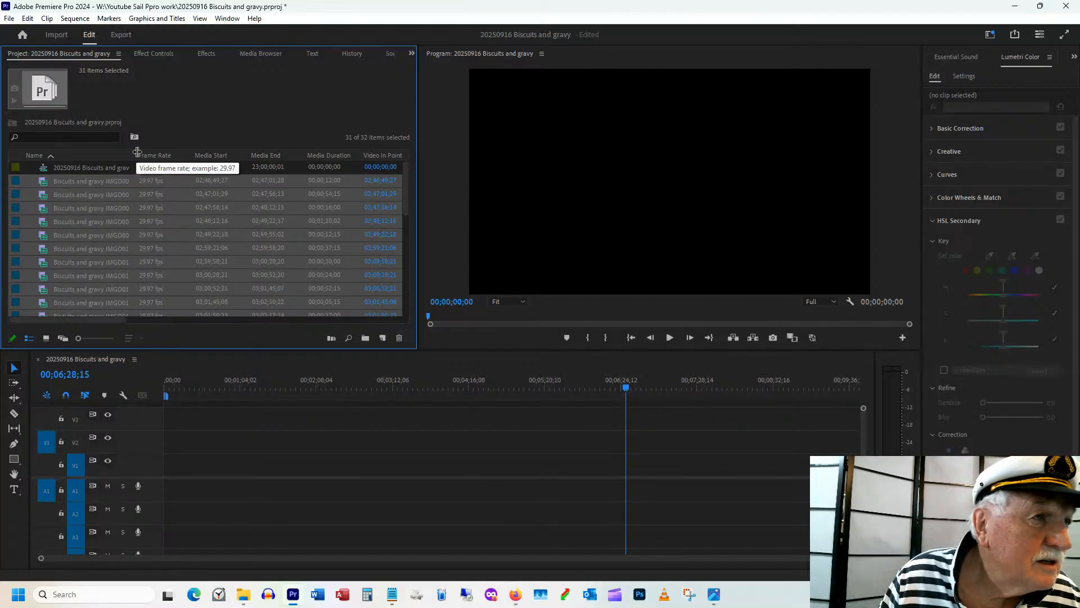
pyautogui.moveTo(137, 152); pyautogui.dragTo(175, 153)
# Select all clips from IMGO0091.MOV to IMGO0141.MOV and place them on V1 and A1 near the sequence start, keeping the existing sequence settings.
pyautogui.click(147, 181)
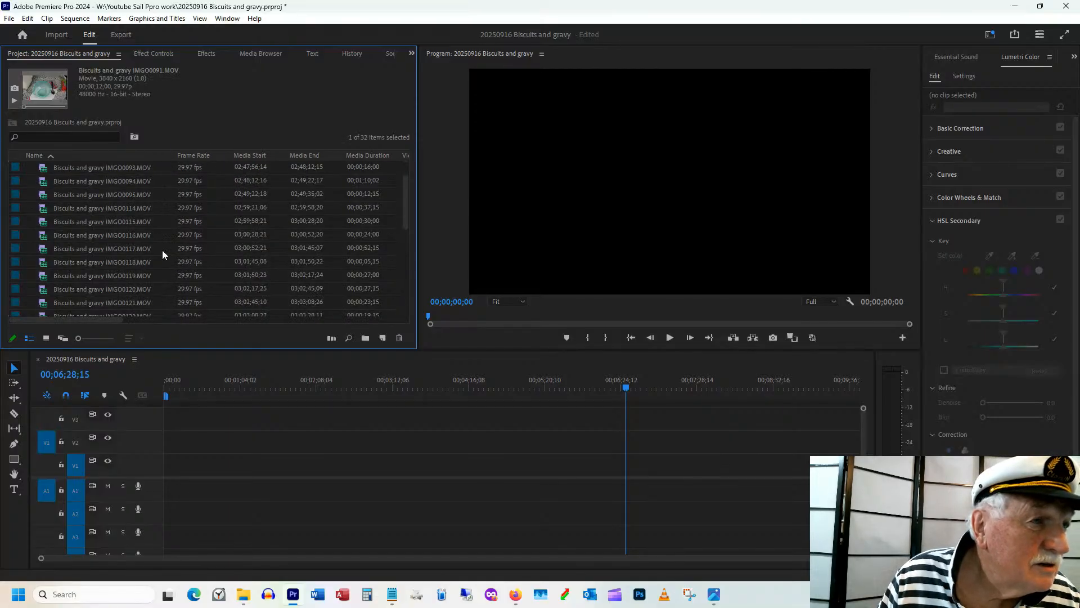
pyautogui.scroll(-5, 162, 250)
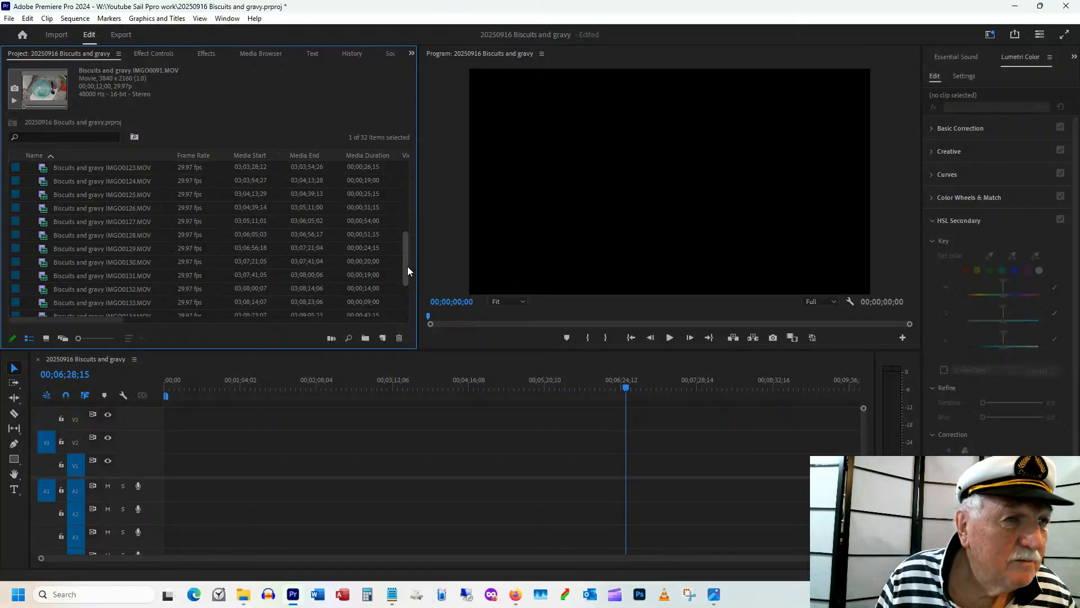
pyautogui.moveTo(407, 266); pyautogui.dragTo(413, 328)
pyautogui.keyDown('shift'); pyautogui.click(162, 302); pyautogui.keyUp('shift')
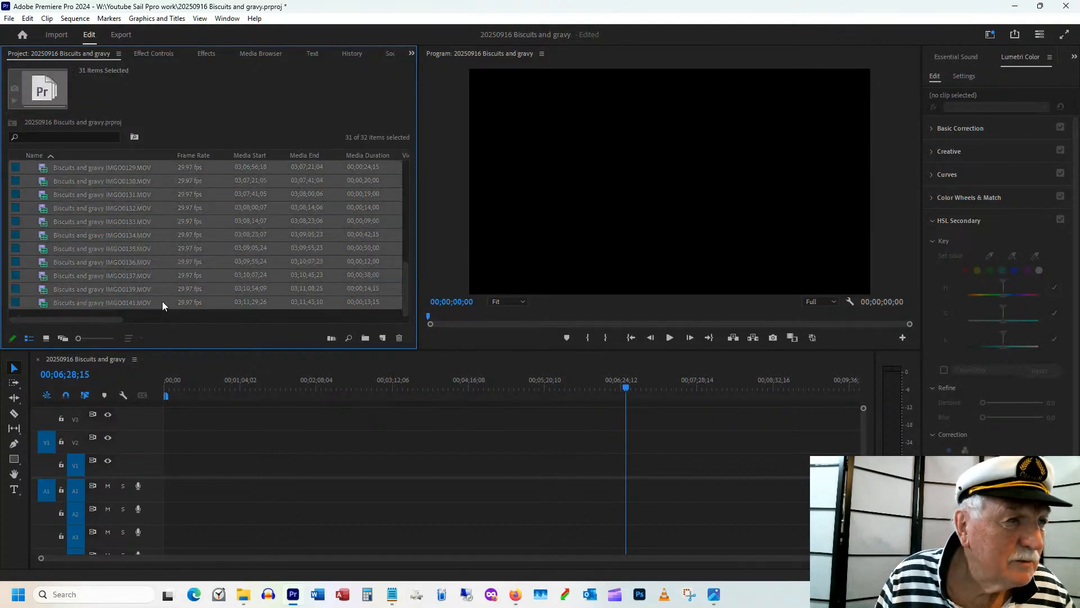
pyautogui.moveTo(403, 289); pyautogui.dragTo(406, 185)
pyautogui.moveTo(50, 180); pyautogui.dragTo(200, 469)
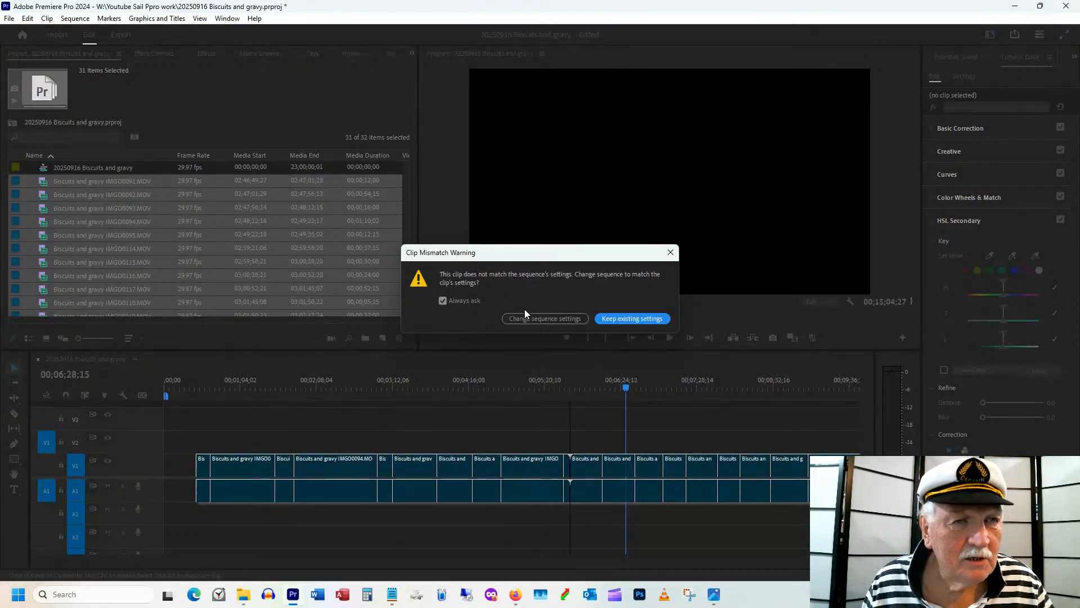
pyautogui.click(630, 318)
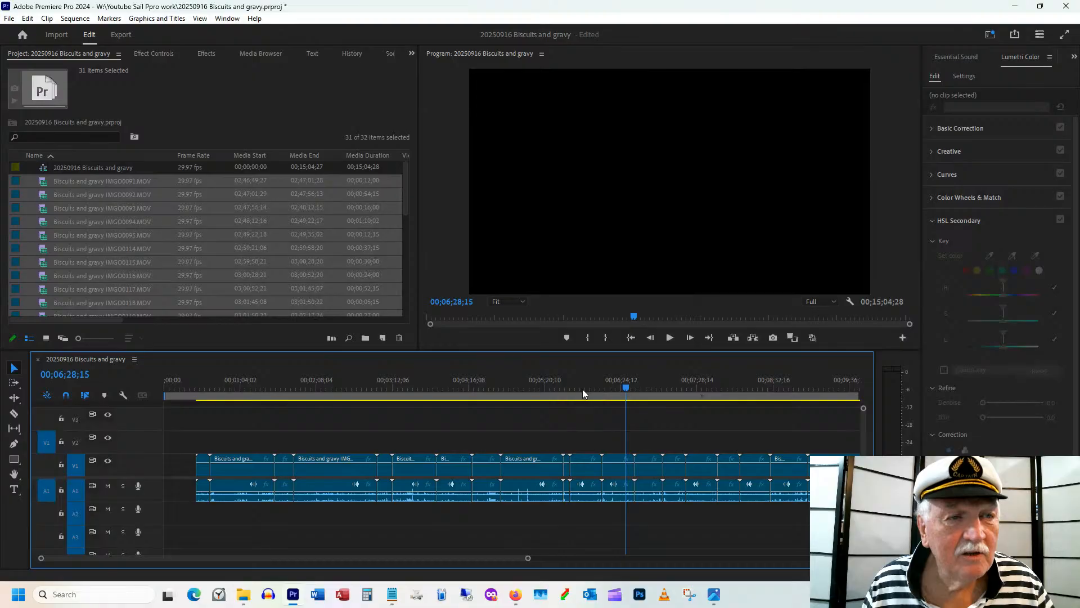
# Set the Scale of clip IMGO0092.MOV to 76 so the whole bowl fits the frame, and scrub through the clip.
pyautogui.click(247, 388)
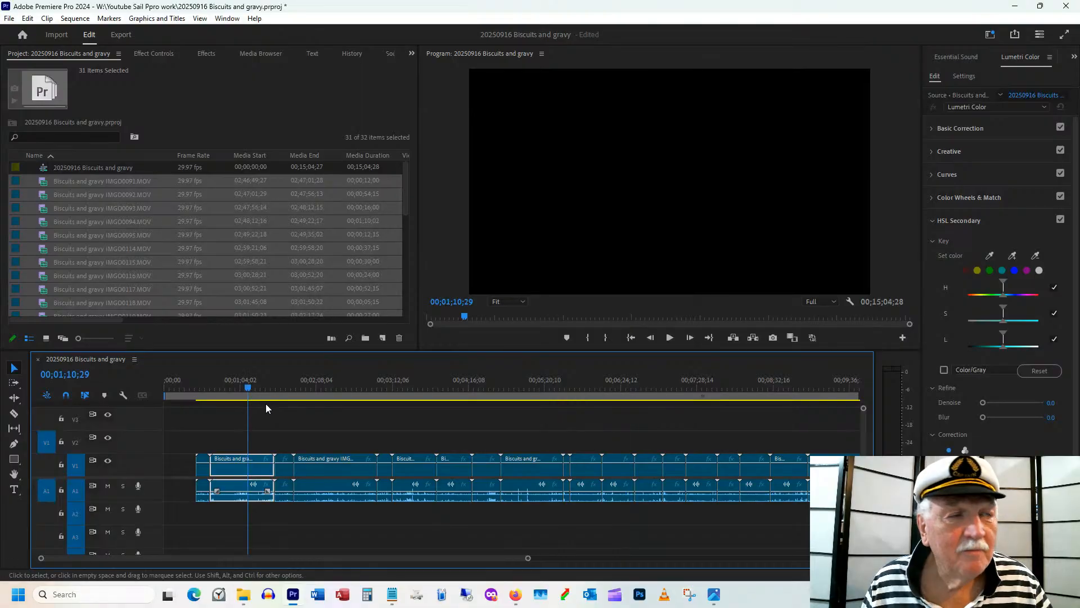
pyautogui.moveTo(251, 387); pyautogui.dragTo(305, 376)
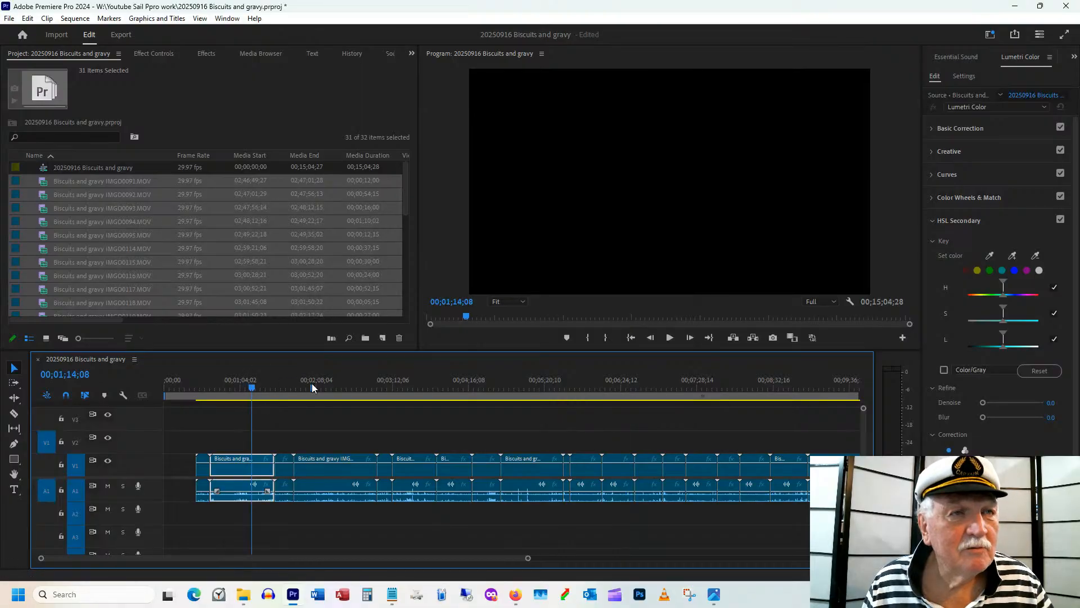
pyautogui.click(311, 383)
pyautogui.click(285, 387)
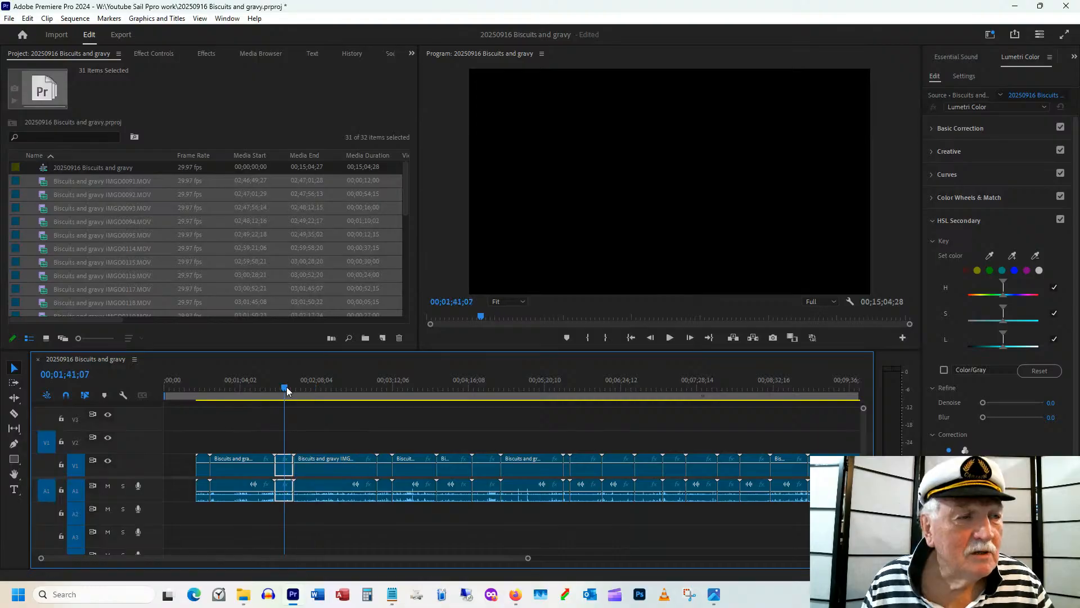
pyautogui.click(230, 388)
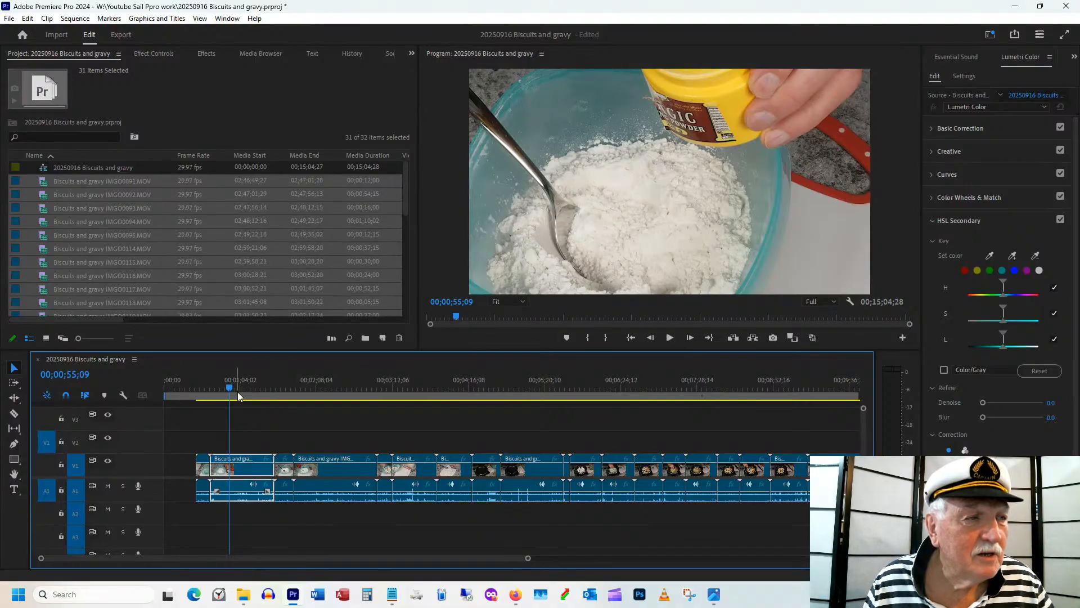
pyautogui.moveTo(237, 391)
pyautogui.mouseDown()
pyautogui.moveTo(215, 385)
pyautogui.moveTo(262, 390)
pyautogui.moveTo(225, 388)
pyautogui.mouseUp()
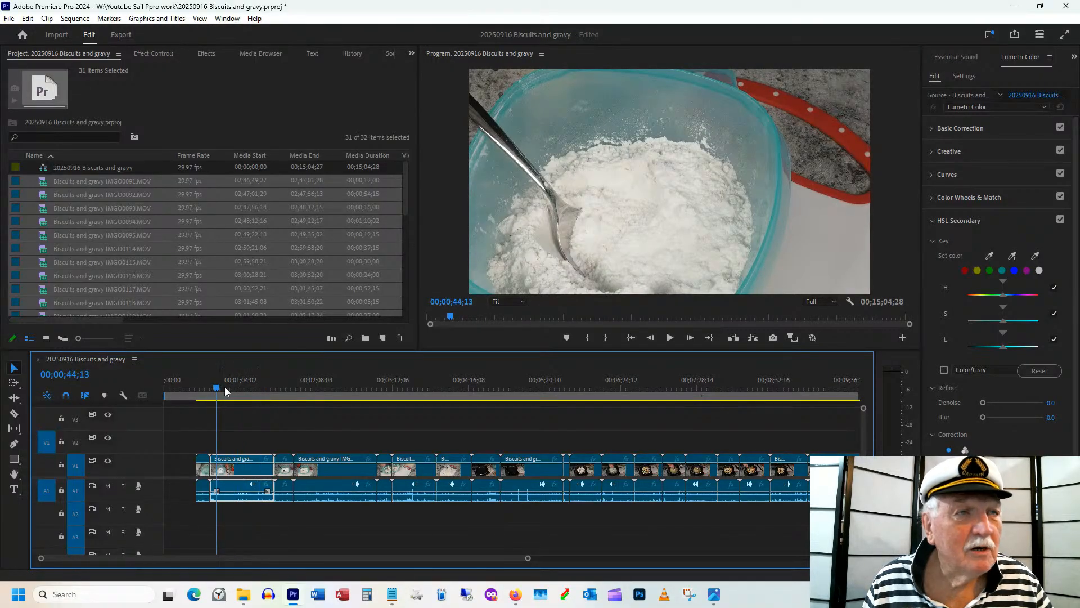
pyautogui.click(151, 53)
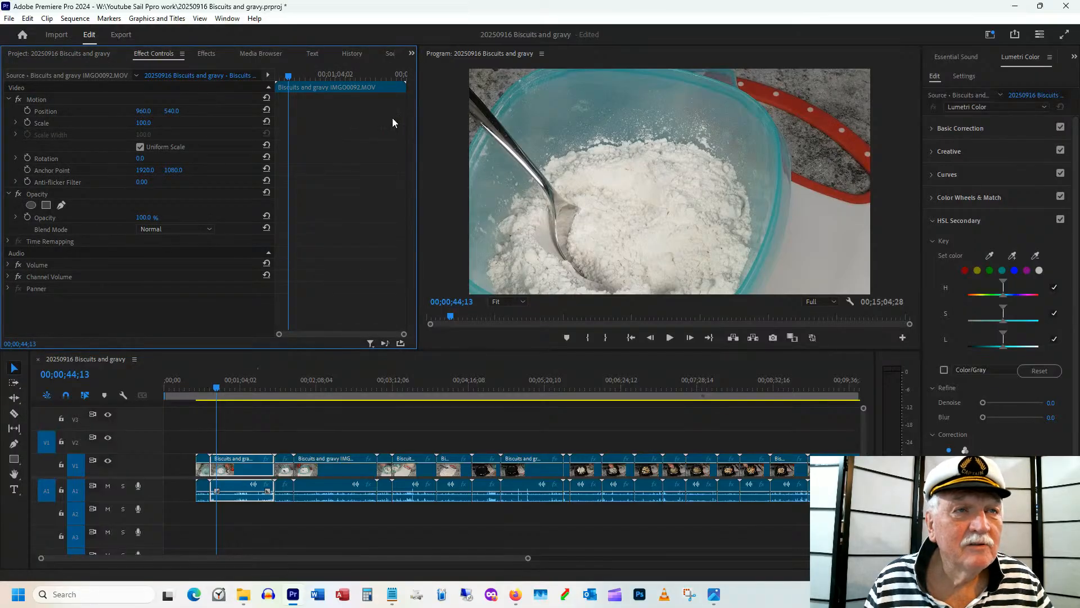
pyautogui.moveTo(144, 123); pyautogui.dragTo(168, 118)
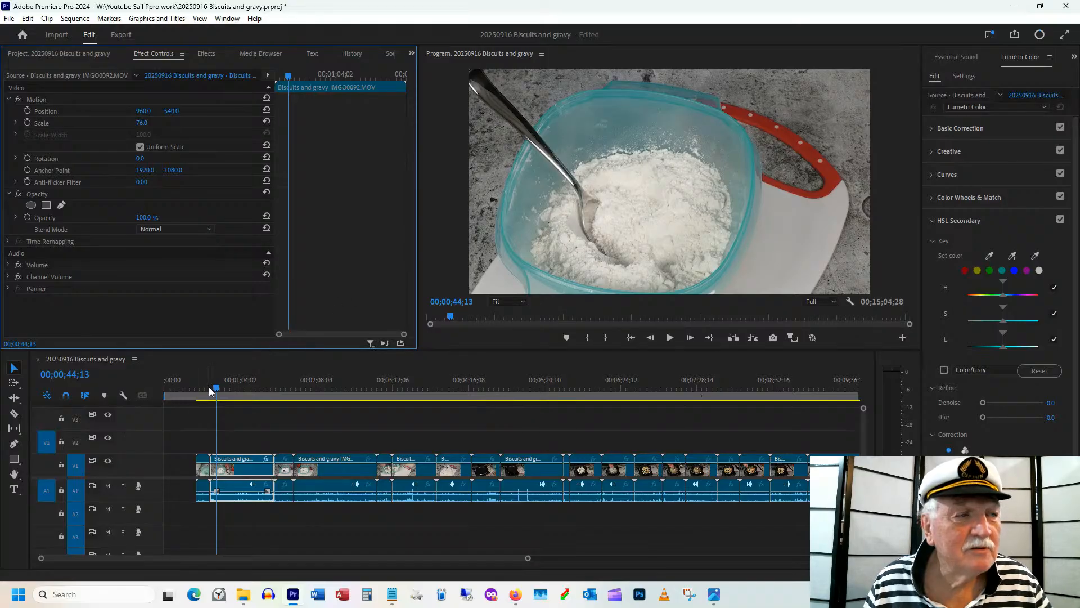
pyautogui.moveTo(209, 387); pyautogui.dragTo(239, 392)
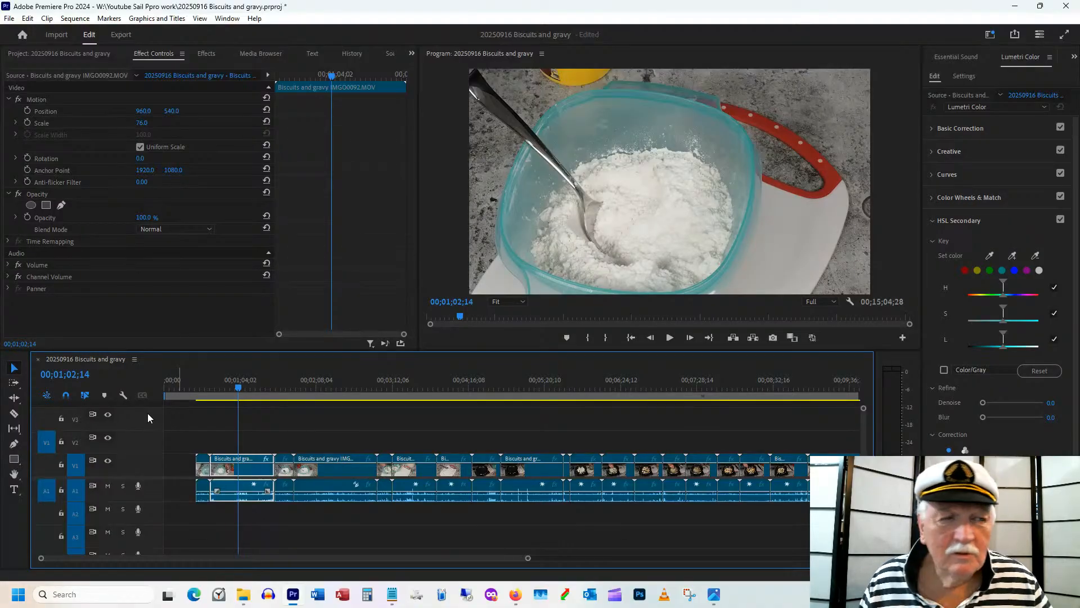
# Scrub through the cooking clips across the sequence and return to its beginning to examine their framing.
pyautogui.moveTo(275, 557); pyautogui.dragTo(421, 559)
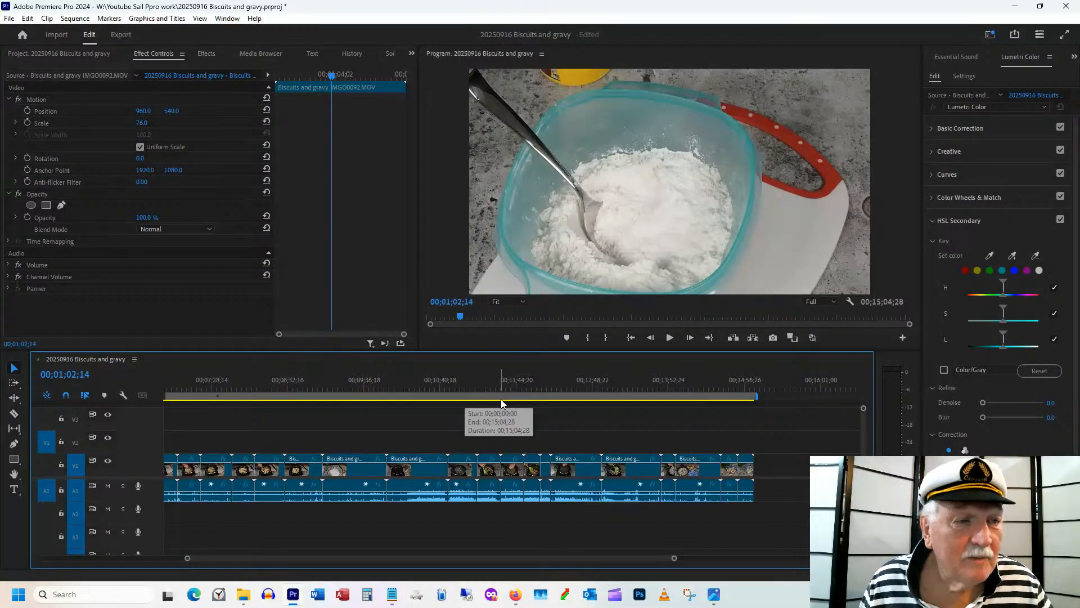
pyautogui.click(450, 397)
pyautogui.moveTo(433, 398); pyautogui.dragTo(322, 390)
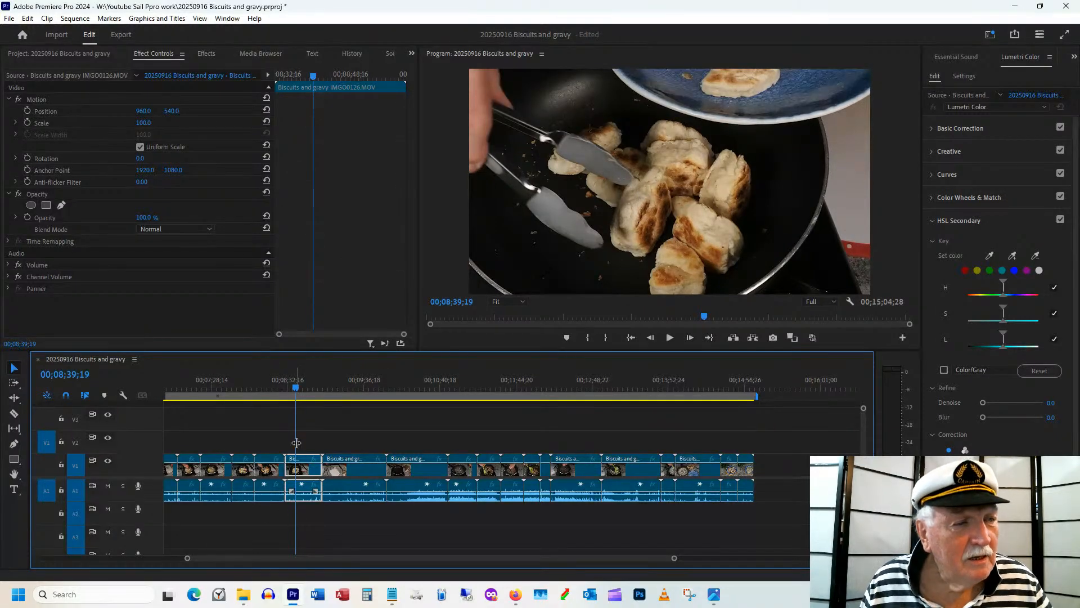
pyautogui.click(288, 391)
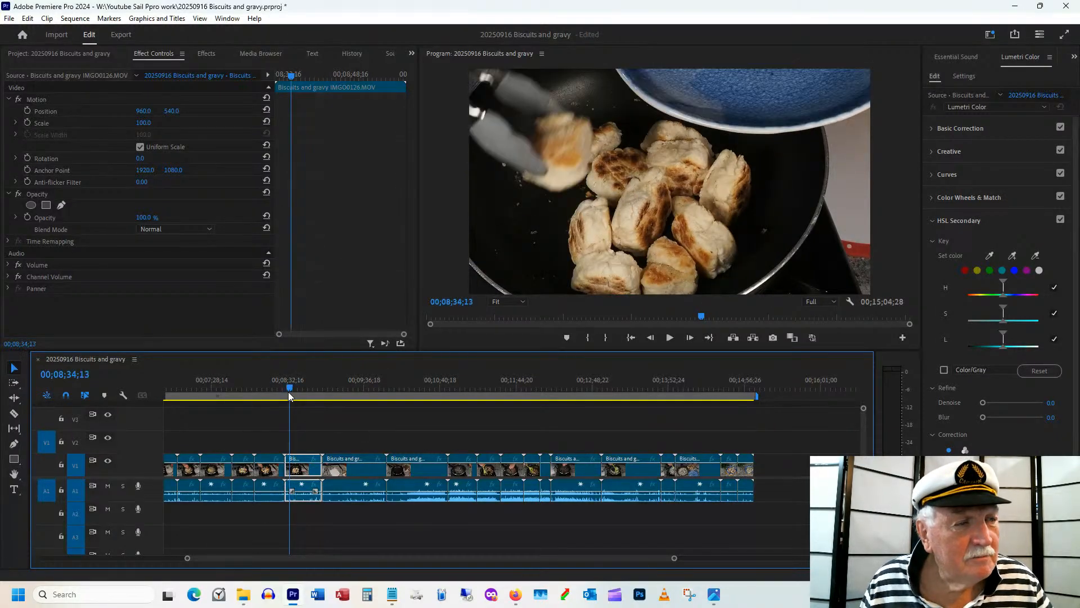
pyautogui.moveTo(303, 556); pyautogui.dragTo(197, 559)
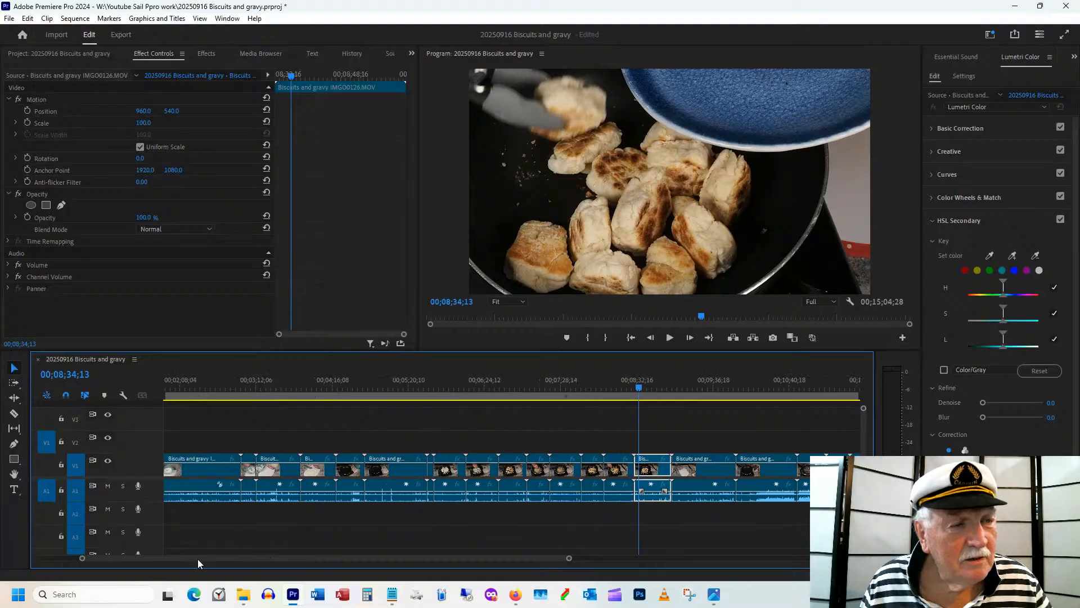
pyautogui.moveTo(594, 378); pyautogui.dragTo(532, 388)
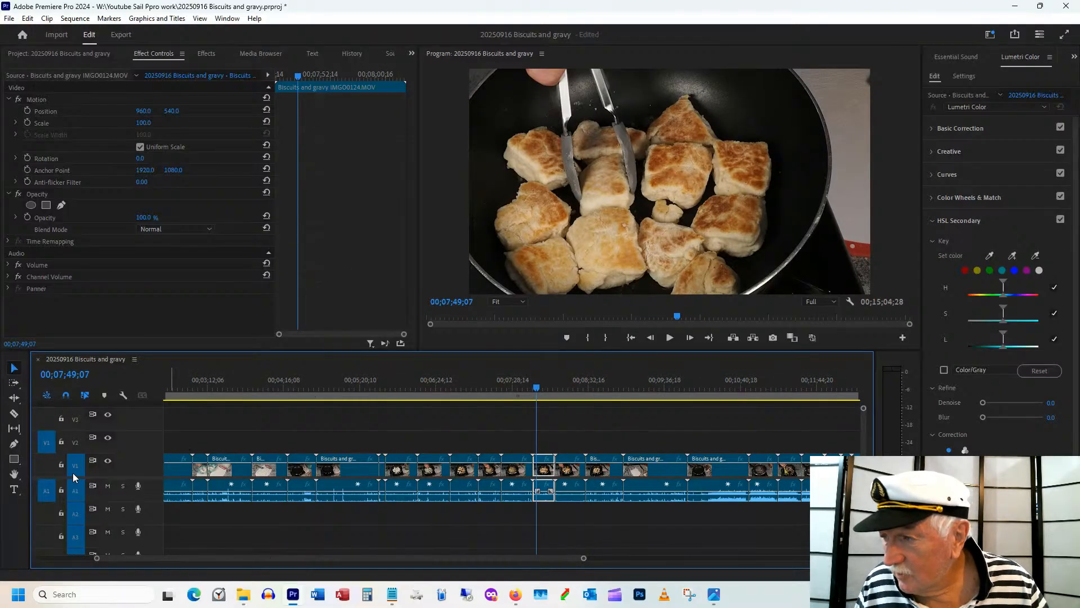
pyautogui.doubleClick(265, 556)
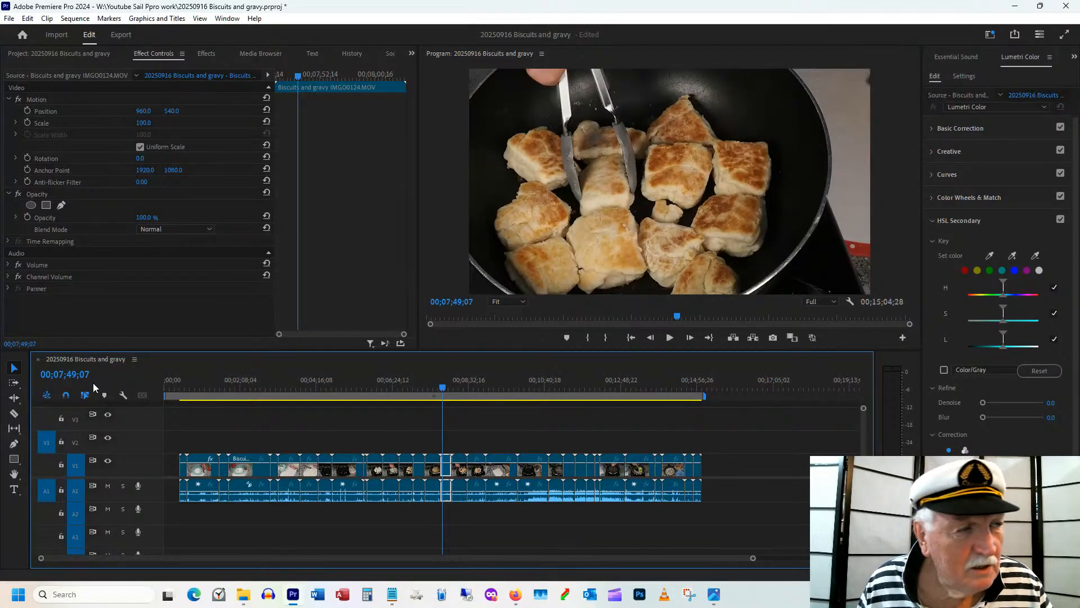
pyautogui.moveTo(181, 392); pyautogui.dragTo(208, 396)
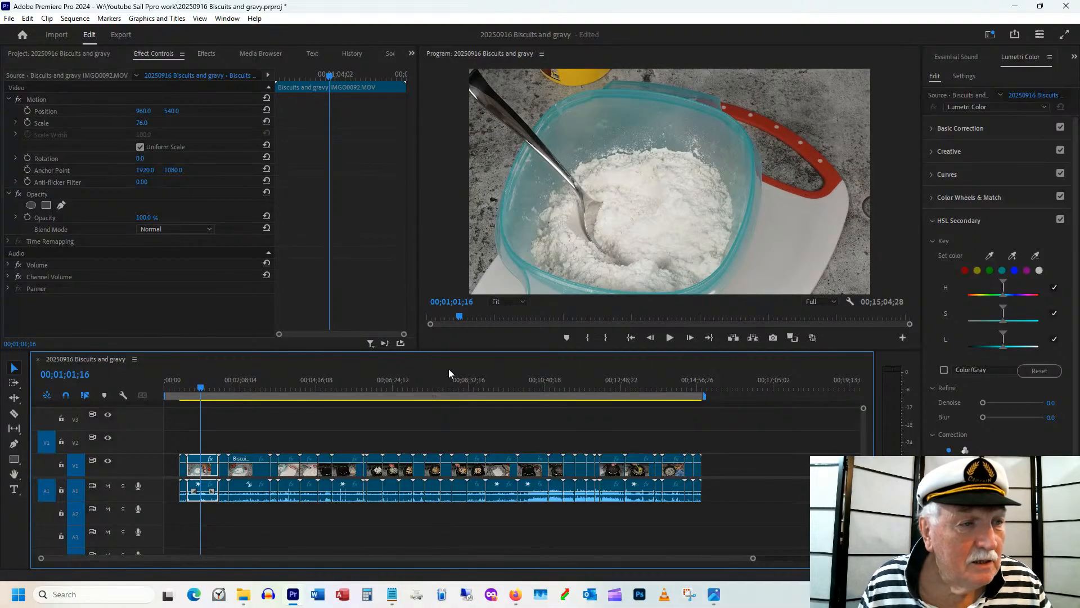
pyautogui.moveTo(171, 386); pyautogui.dragTo(322, 396)
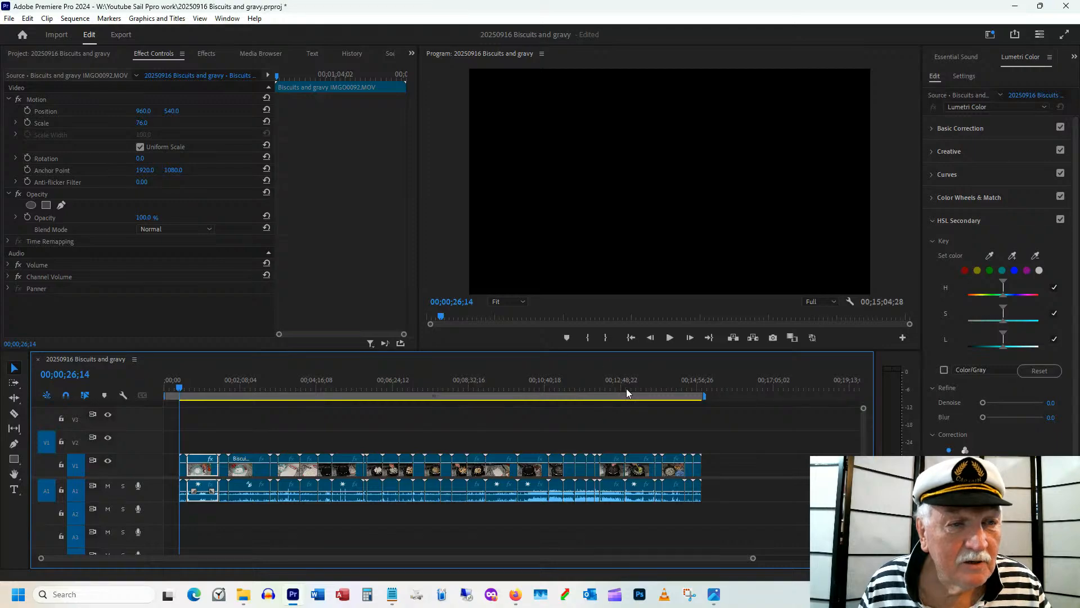
# Set clip IMGO0139.MOV near the end to Scale 84 and vertical Position 320, and scrub on into the last clip.
pyautogui.moveTo(627, 389); pyautogui.dragTo(691, 389)
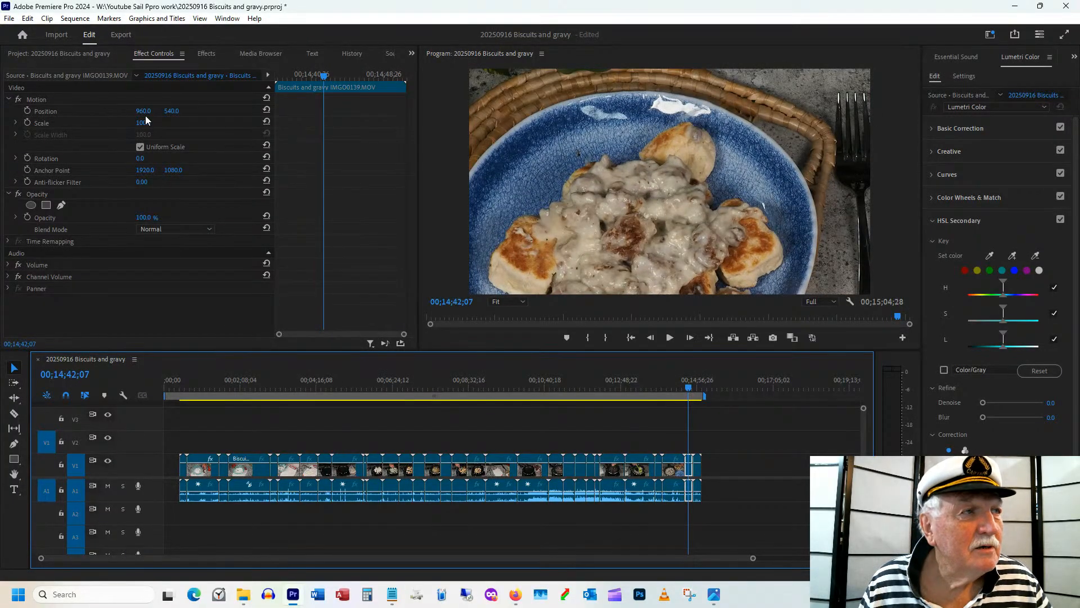
pyautogui.moveTo(148, 123); pyautogui.dragTo(54, 122)
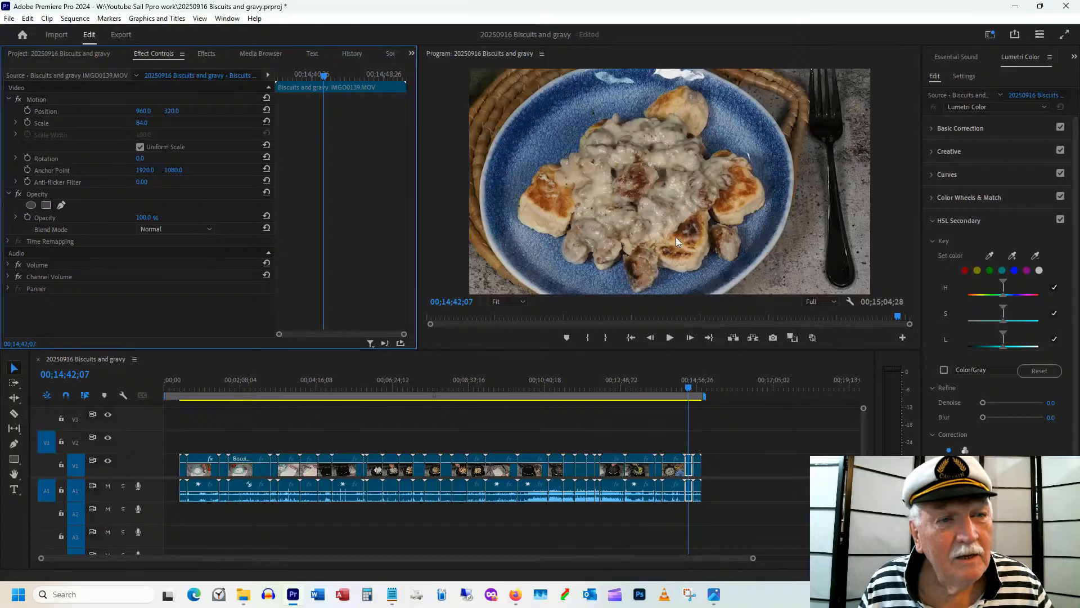
pyautogui.click(690, 388)
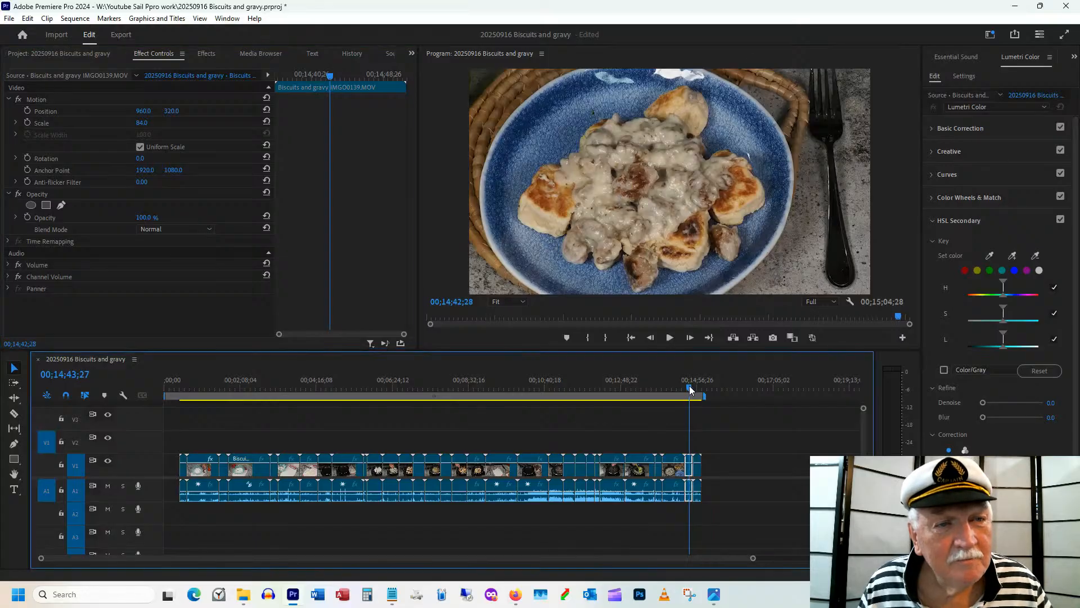
pyautogui.moveTo(691, 390); pyautogui.dragTo(696, 382)
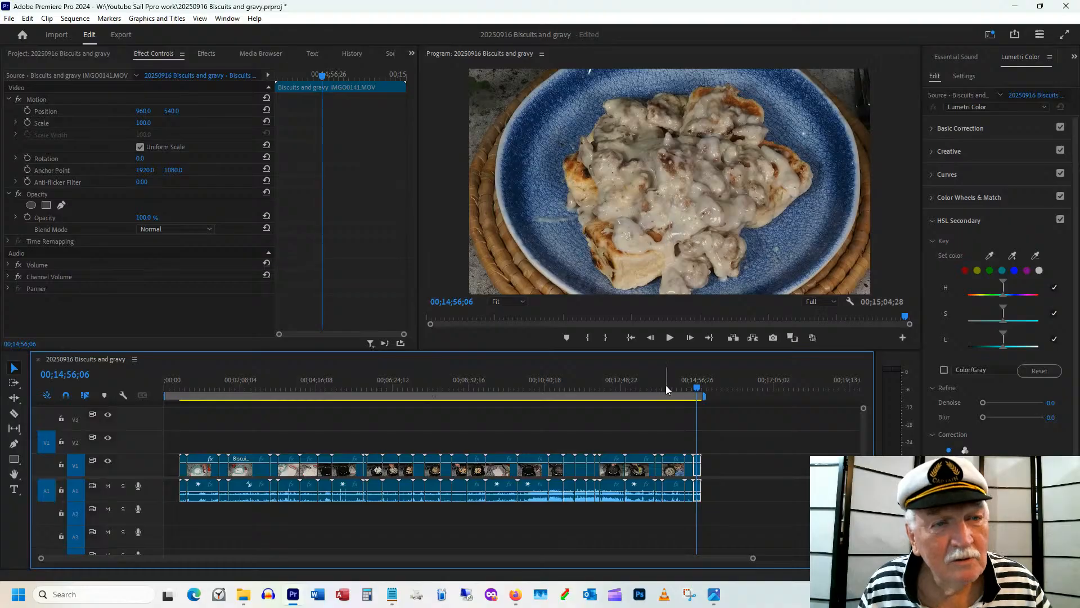
# Duplicate the plated-dish clip IMGO0139.MOV past the end of the sequence and move the copy to the very start of the timeline.
pyautogui.click(691, 388)
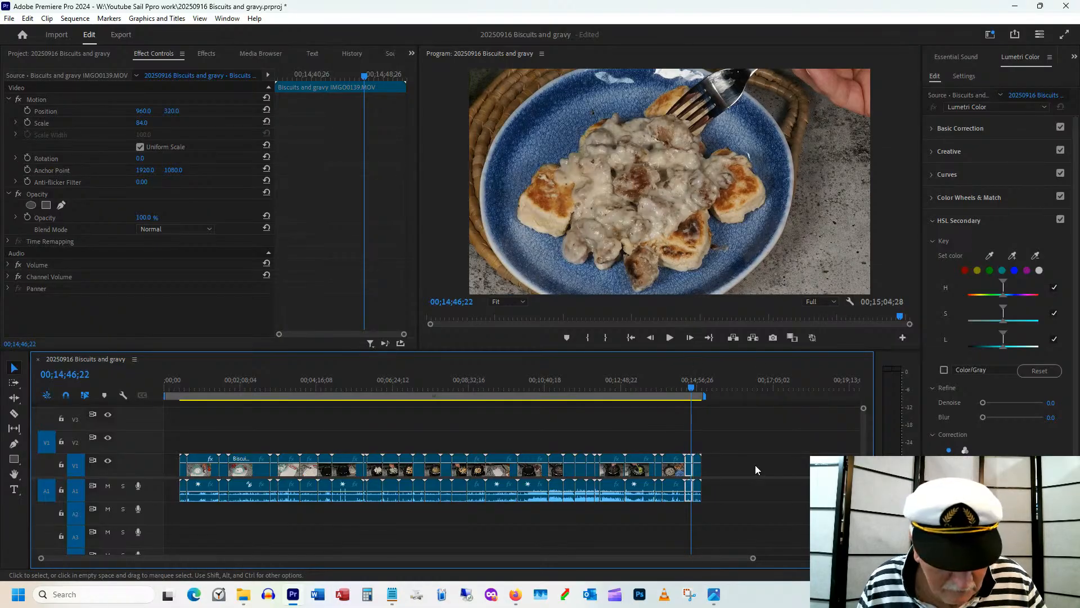
pyautogui.click(724, 382)
pyautogui.hotkey('ctrl', 'v')
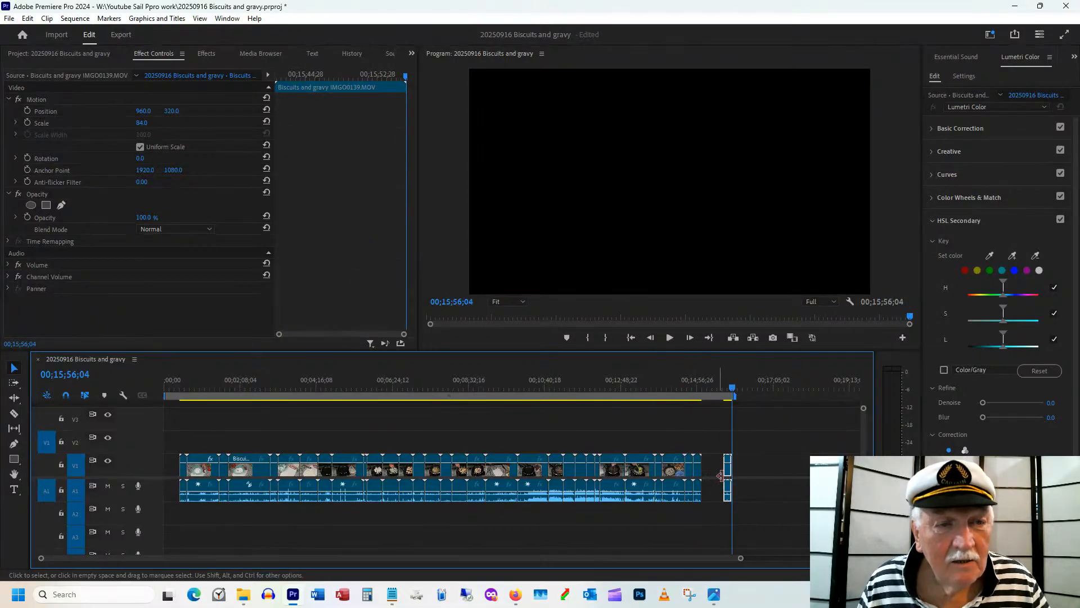
pyautogui.moveTo(729, 475); pyautogui.dragTo(170, 470)
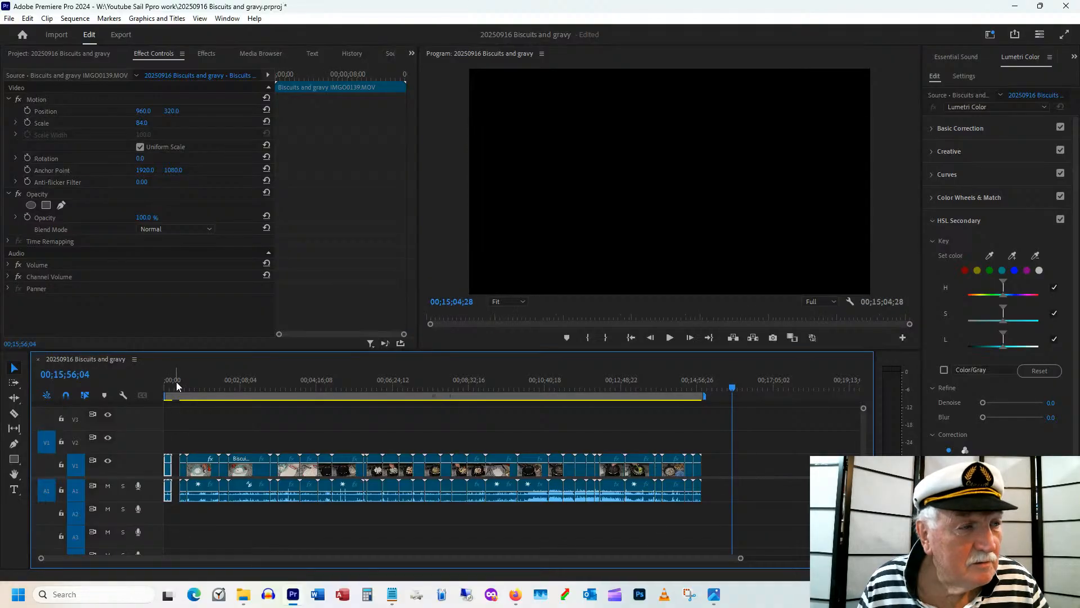
# Move the playhead to 00;00;05;20 within the copied opening clip and magnify the timeline around it.
pyautogui.click(167, 384)
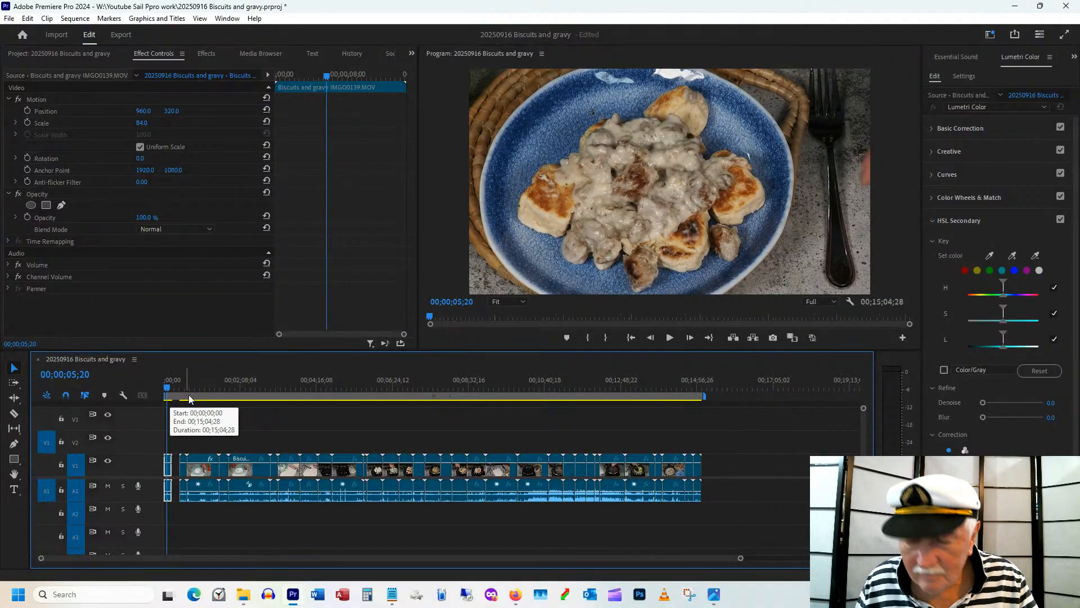
pyautogui.press('=')
pyautogui.press('=')
pyautogui.press('=')
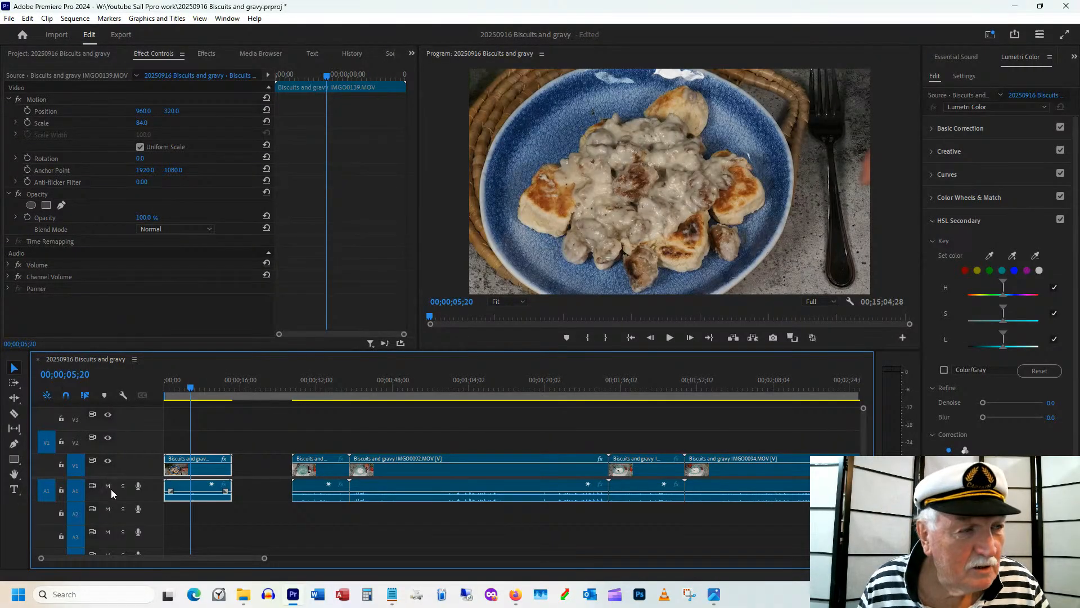
# Trim the end of the opening plated-dish clip to 00;00;11;14 and delete its audio.
pyautogui.click(216, 507)
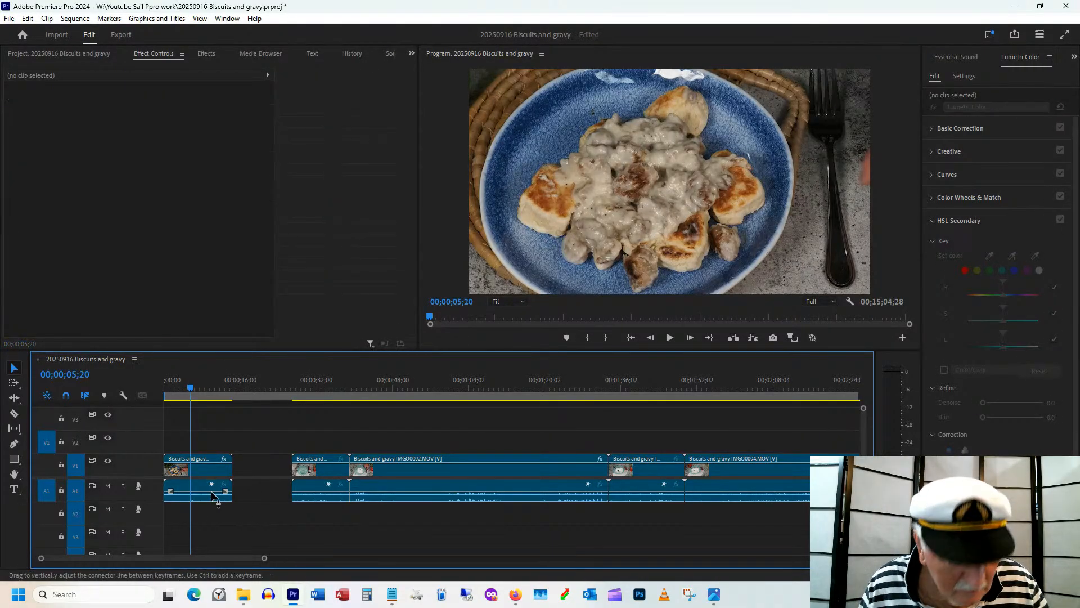
pyautogui.click(206, 495)
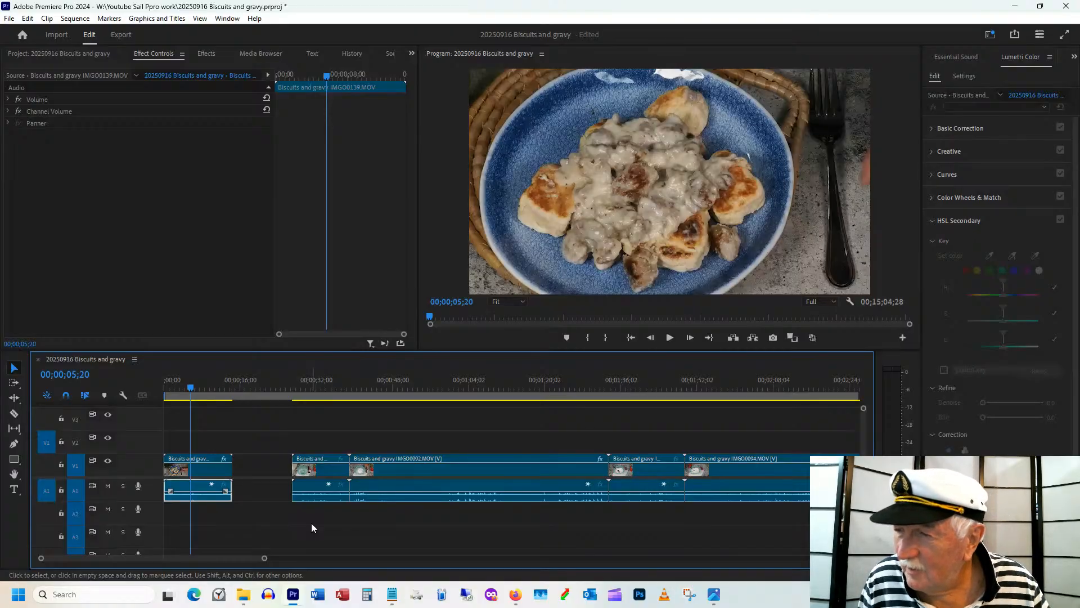
pyautogui.click(176, 396)
pyautogui.moveTo(176, 396); pyautogui.dragTo(195, 386)
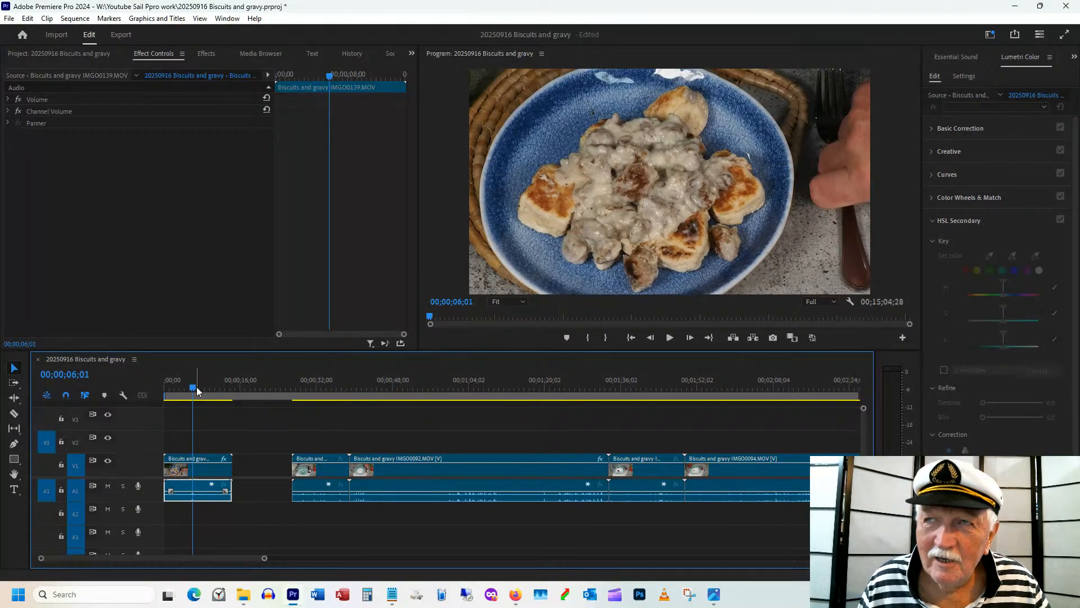
pyautogui.moveTo(214, 384); pyautogui.dragTo(220, 383)
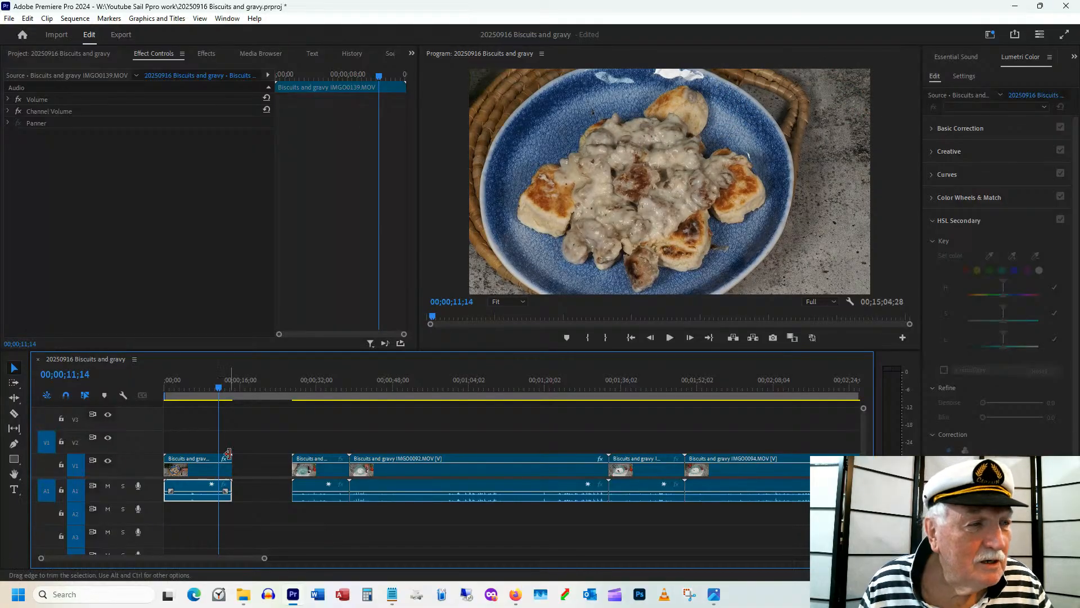
pyautogui.moveTo(231, 459); pyautogui.dragTo(218, 460)
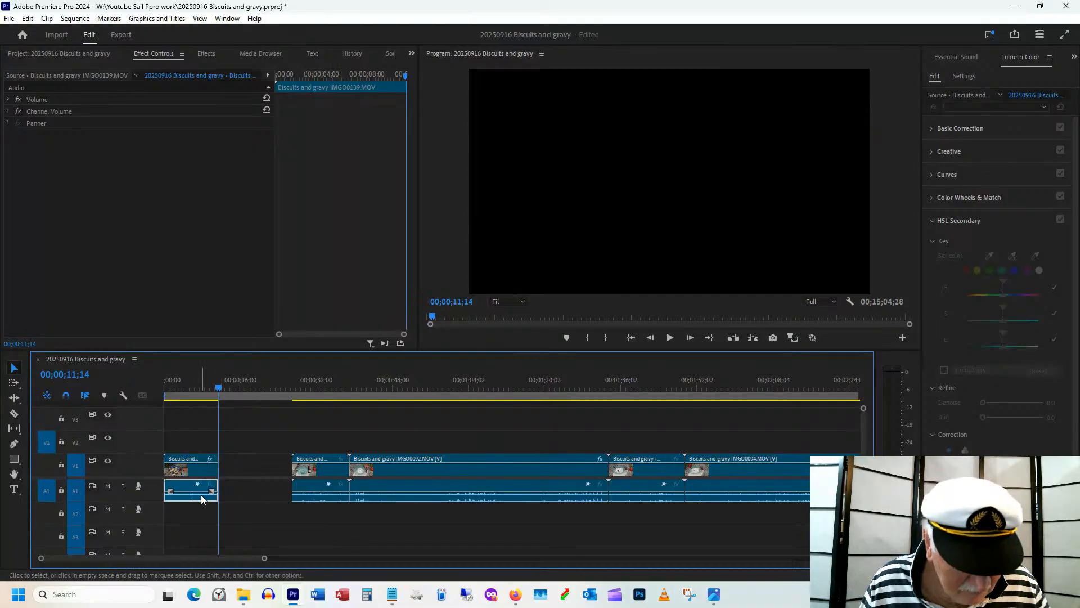
pyautogui.press('Delete')
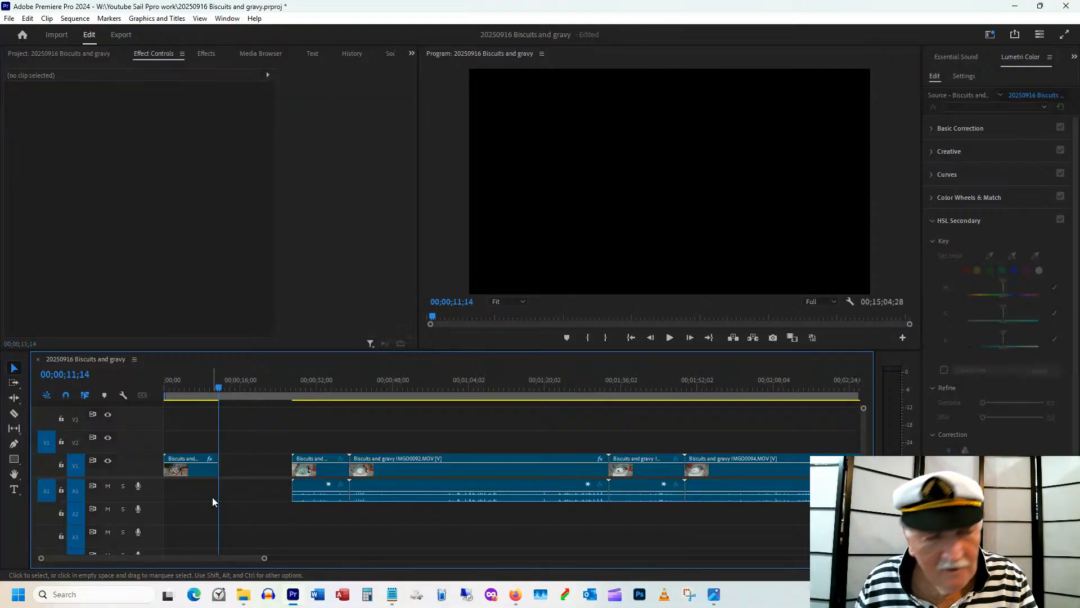
# Trim the opening clip's start to 00;00;04;22, move it back to the sequence start, and place the playhead at its end.
pyautogui.moveTo(185, 385)
pyautogui.mouseDown()
pyautogui.moveTo(200, 391)
pyautogui.moveTo(188, 396)
pyautogui.mouseUp()
pyautogui.moveTo(165, 464); pyautogui.dragTo(187, 456)
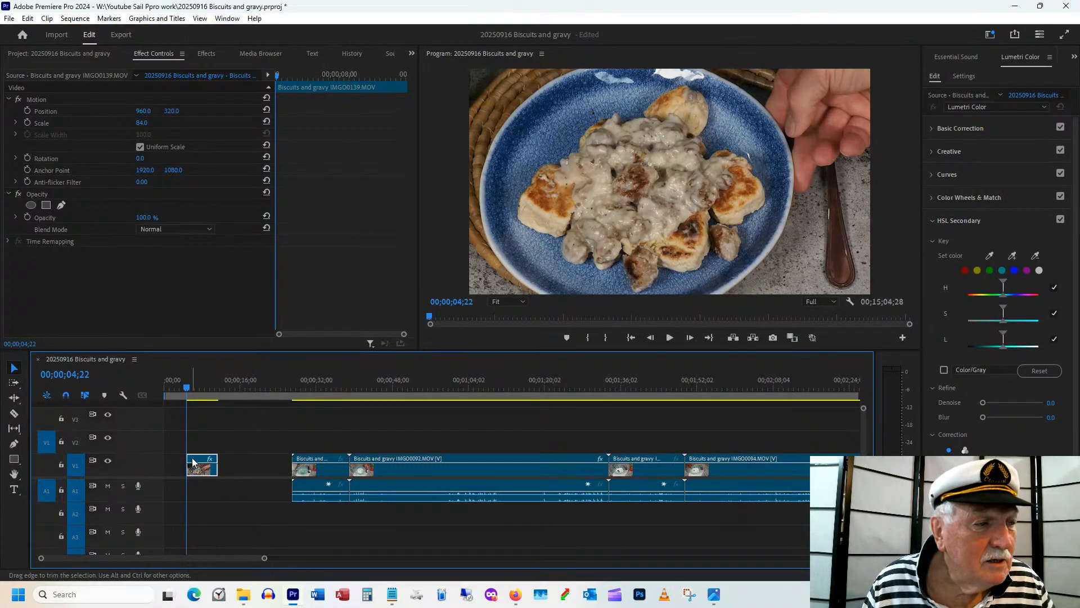
pyautogui.moveTo(198, 461); pyautogui.dragTo(175, 462)
pyautogui.moveTo(187, 389)
pyautogui.mouseDown()
pyautogui.moveTo(172, 391)
pyautogui.moveTo(196, 397)
pyautogui.mouseUp()
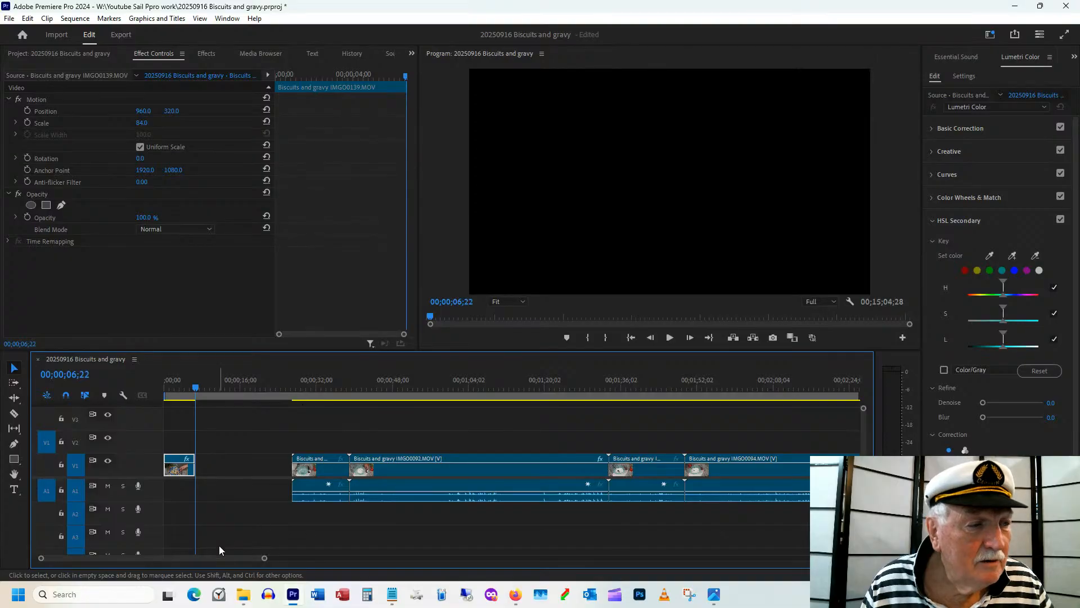
# Scrub through the cooking clips for a second opening shot and stop in the frying-biscuits clip IMGO0125.MOV at 00;08;16;22.
pyautogui.moveTo(218, 558); pyautogui.dragTo(273, 558)
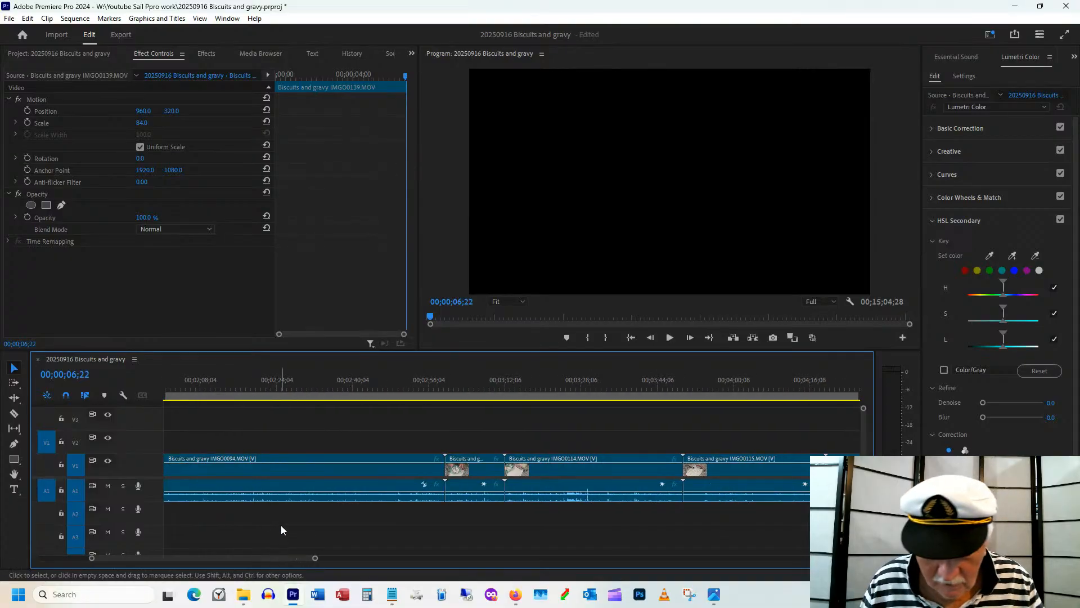
pyautogui.press('-')
pyautogui.press('-')
pyautogui.click(596, 390)
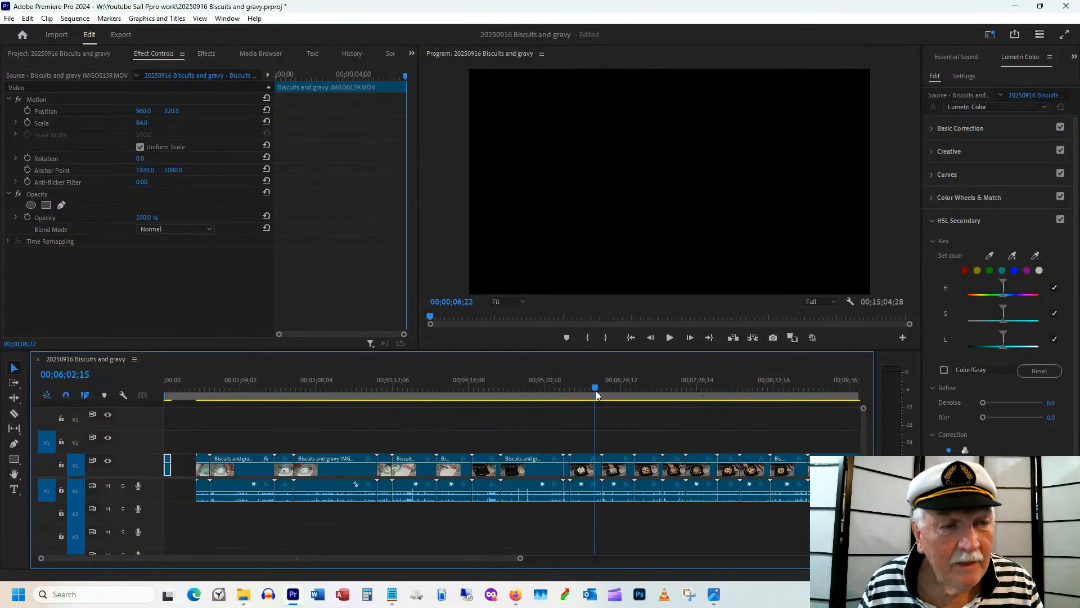
pyautogui.moveTo(585, 391); pyautogui.dragTo(637, 388)
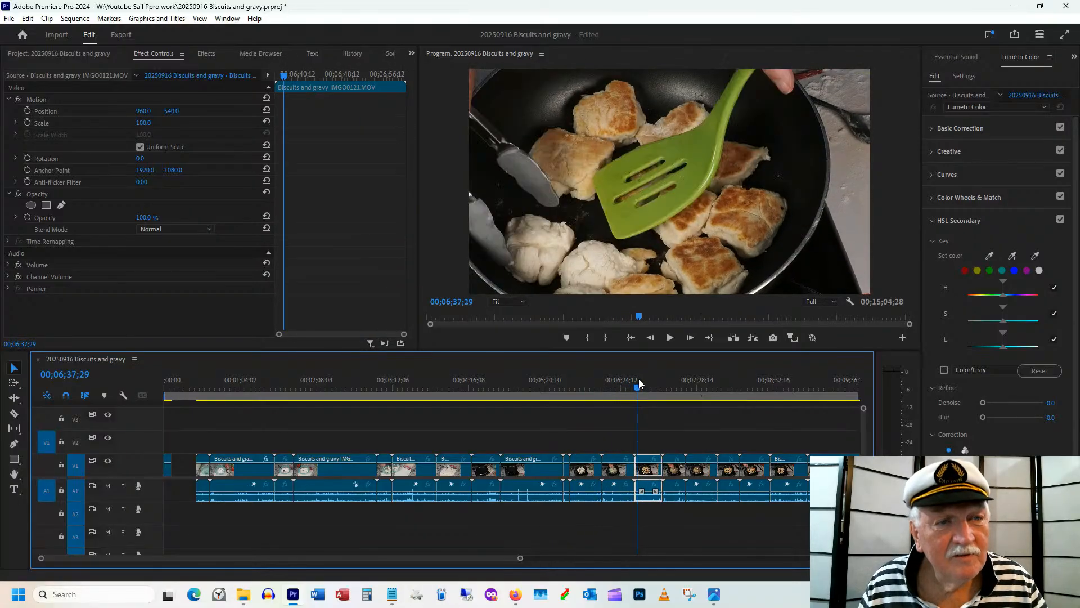
pyautogui.moveTo(440, 559); pyautogui.dragTo(521, 558)
pyautogui.moveTo(563, 387); pyautogui.dragTo(745, 375)
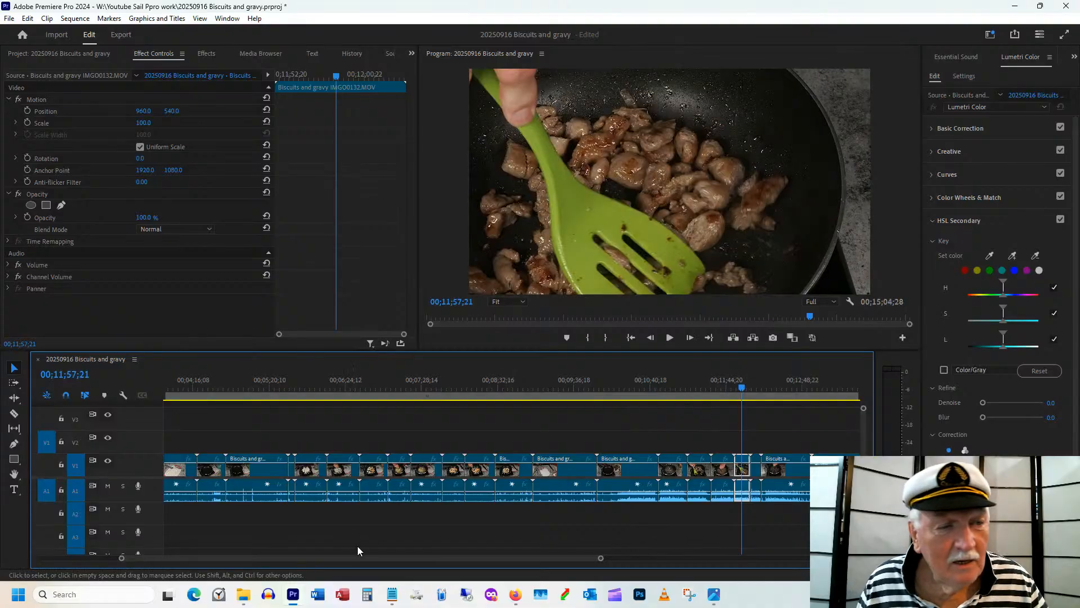
pyautogui.moveTo(380, 557); pyautogui.dragTo(429, 554)
pyautogui.moveTo(681, 387); pyautogui.dragTo(325, 433)
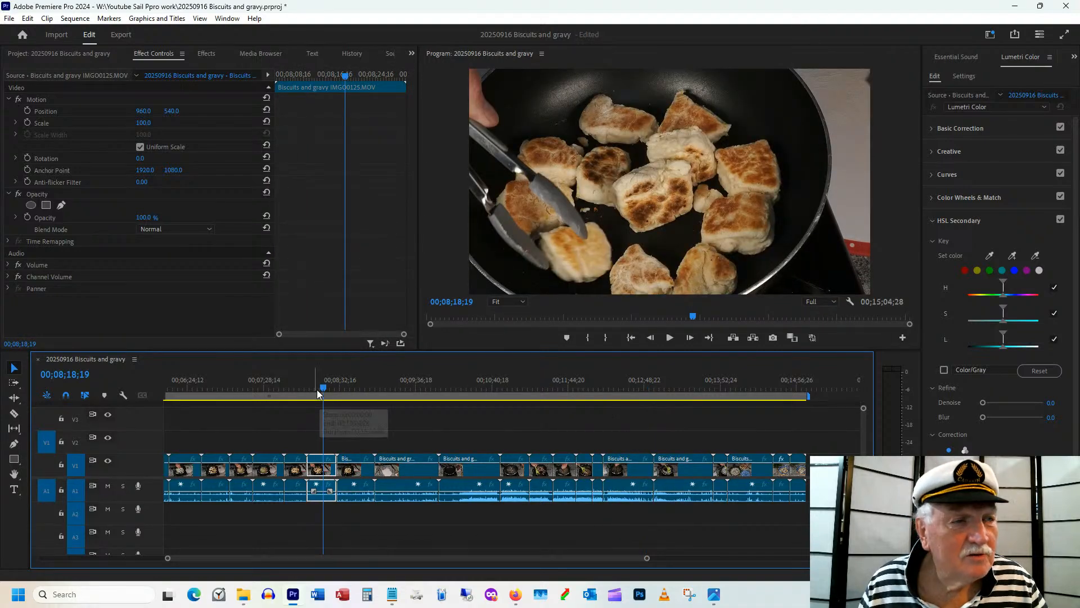
pyautogui.moveTo(316, 389)
pyautogui.mouseDown()
pyautogui.moveTo(302, 392)
pyautogui.moveTo(322, 394)
pyautogui.mouseUp()
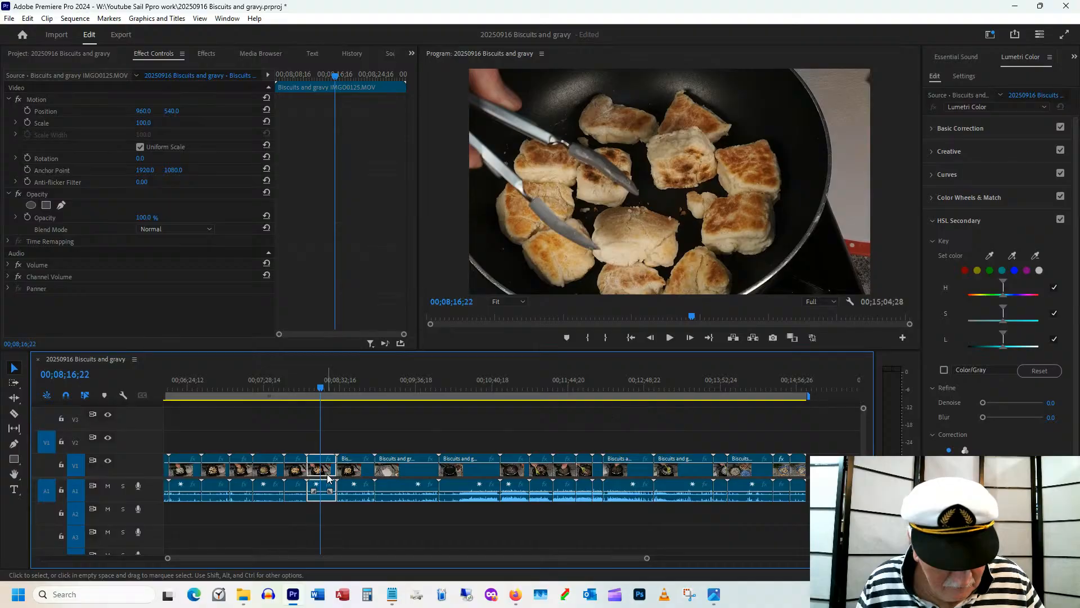
# Duplicate clip IMGO0125.MOV past the end of the sequence at 00;15;17;26 and play part of the copy.
pyautogui.click(822, 389)
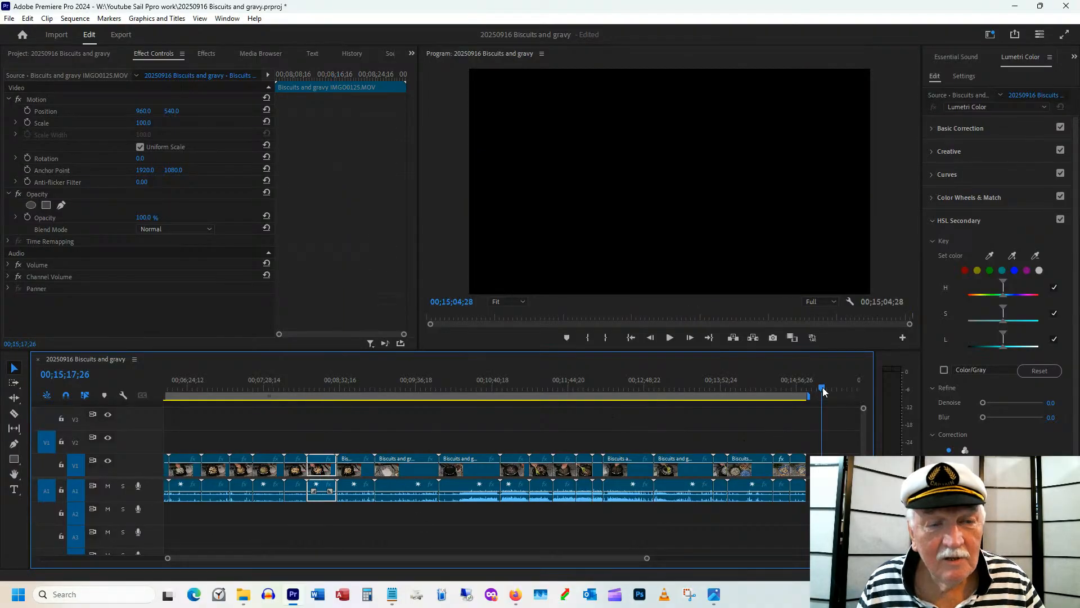
pyautogui.moveTo(823, 392); pyautogui.dragTo(852, 389)
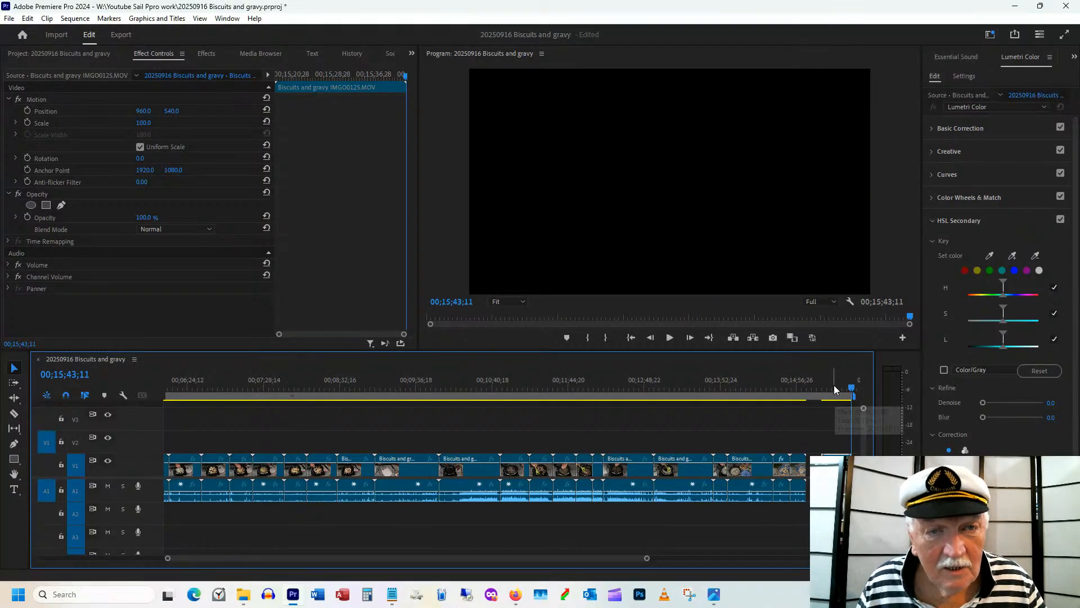
pyautogui.press('space')
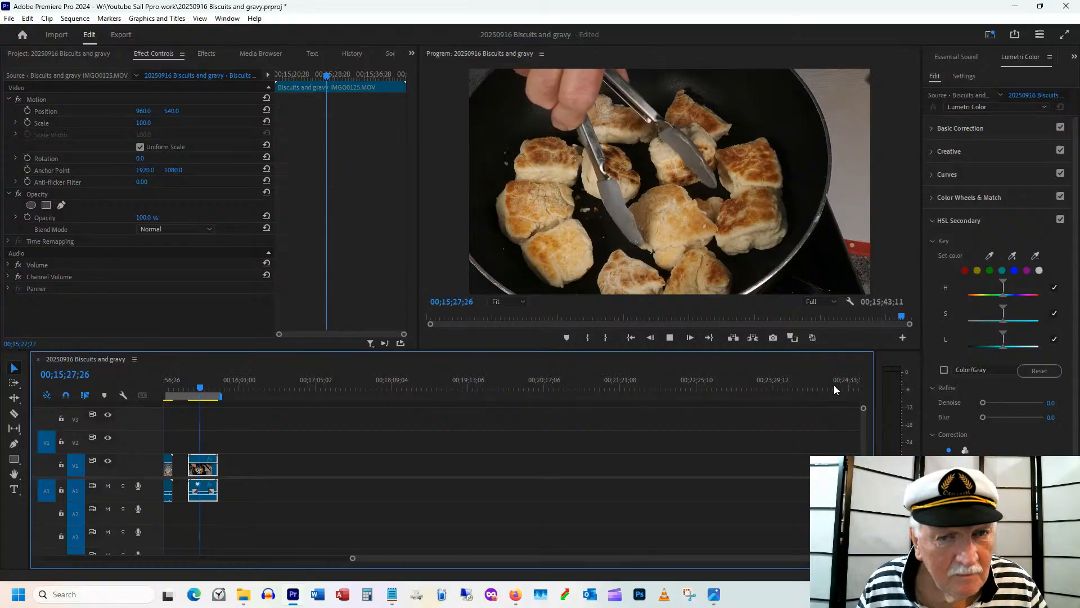
pyautogui.press('space')
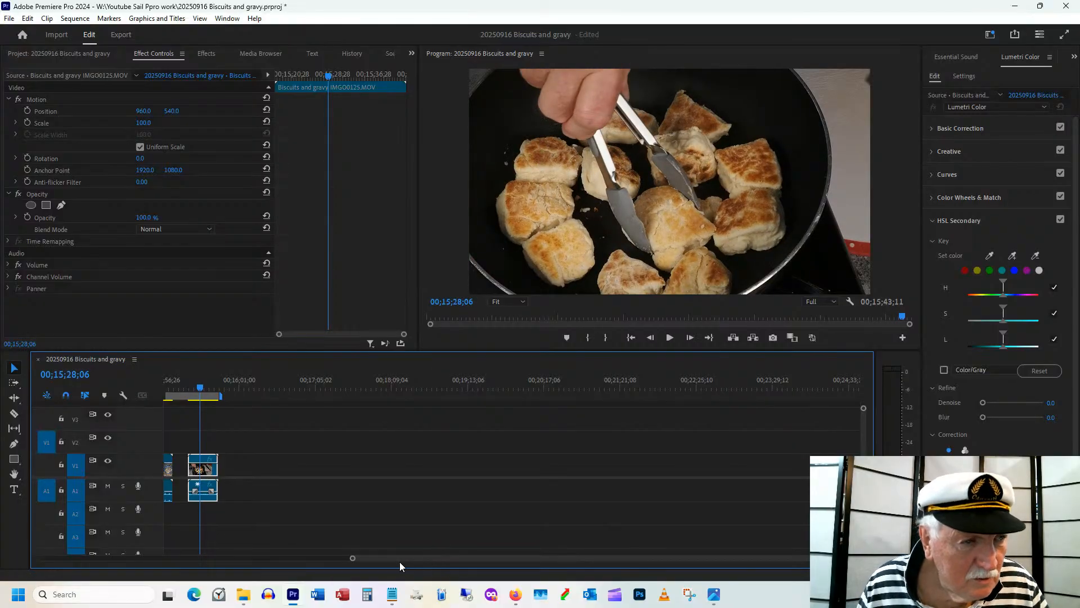
# Delete the audio of the copied IMGO0125.MOV clip at the end of the timeline.
pyautogui.scroll(3, 387, 556)
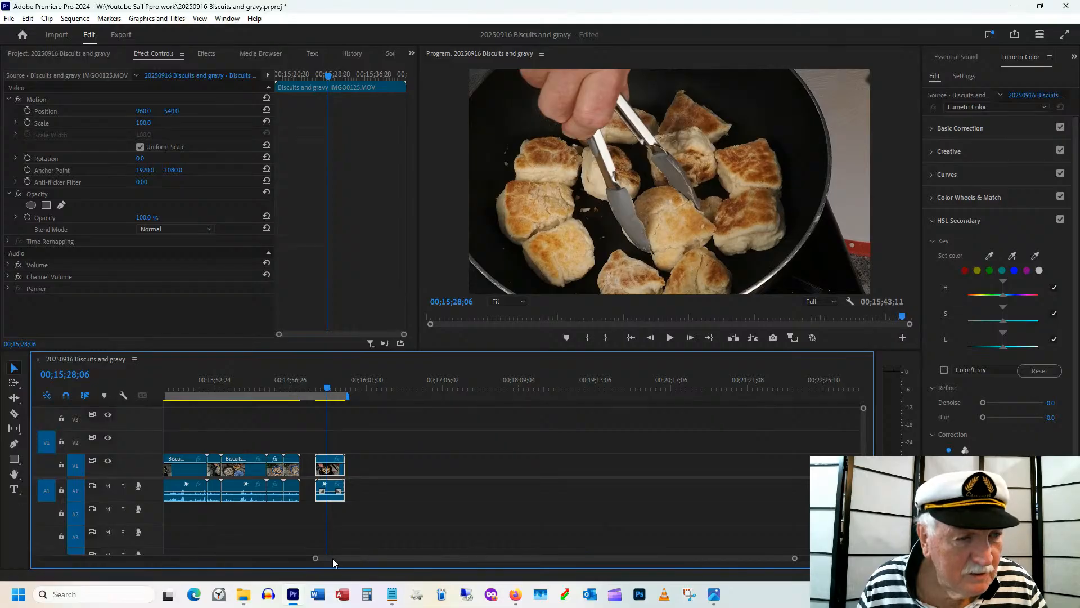
pyautogui.click(384, 507)
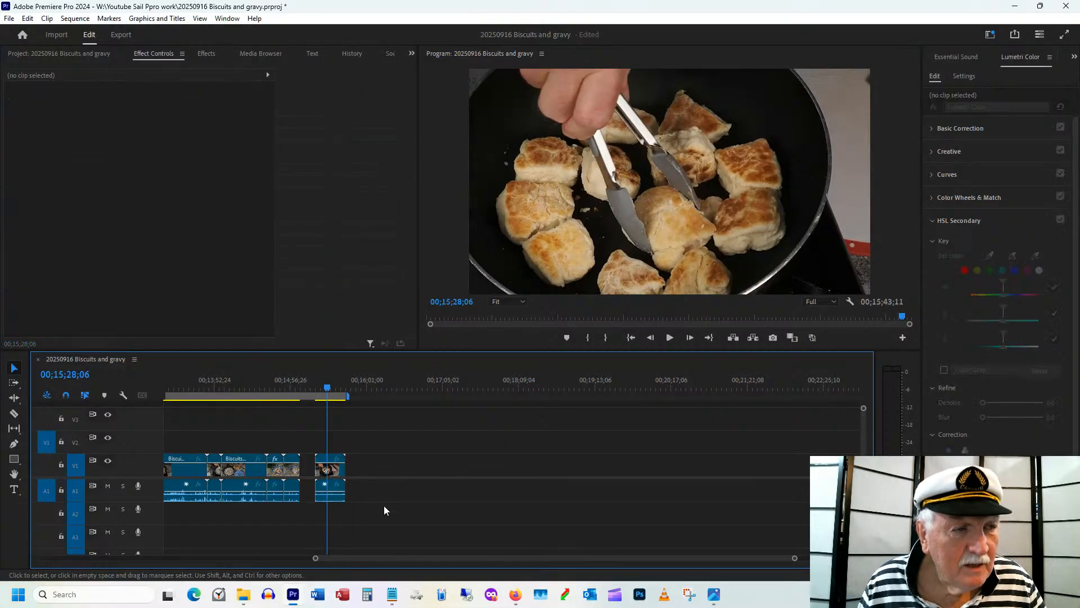
pyautogui.click(333, 498)
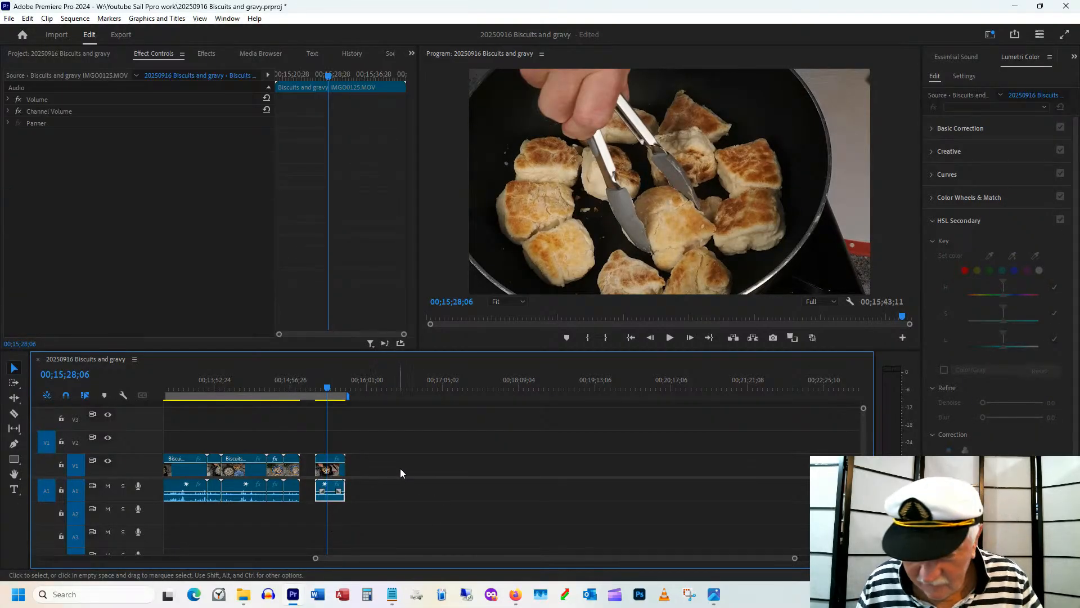
pyautogui.press('Delete')
# Trim the copied IMGO0125.MOV clip to run from 00;15;25;24 to 00;15;32;22 and scrub through it.
pyautogui.click(327, 388)
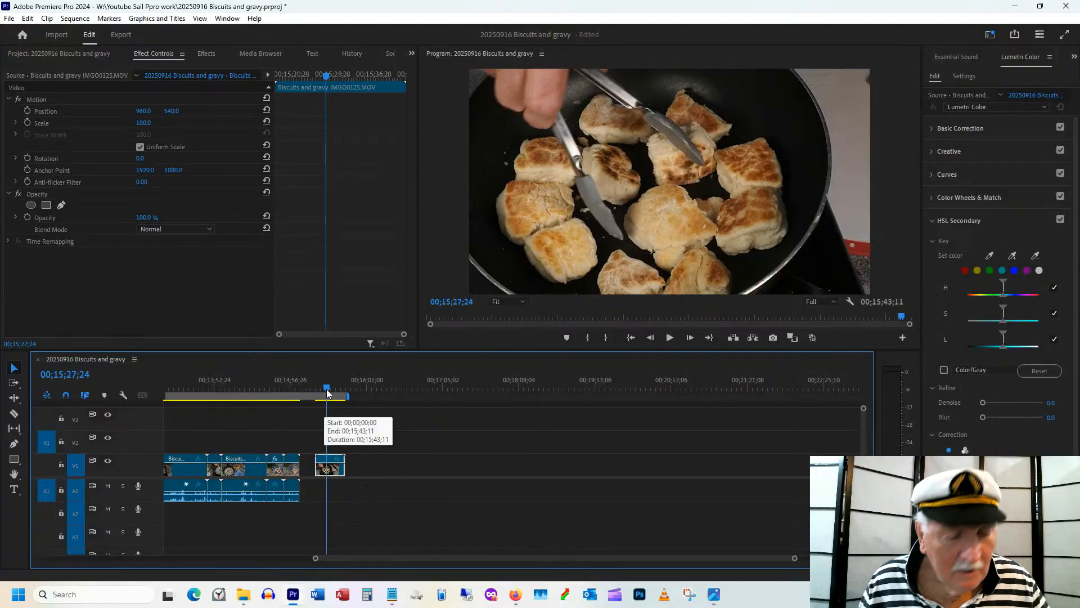
pyautogui.press('=')
pyautogui.press('=')
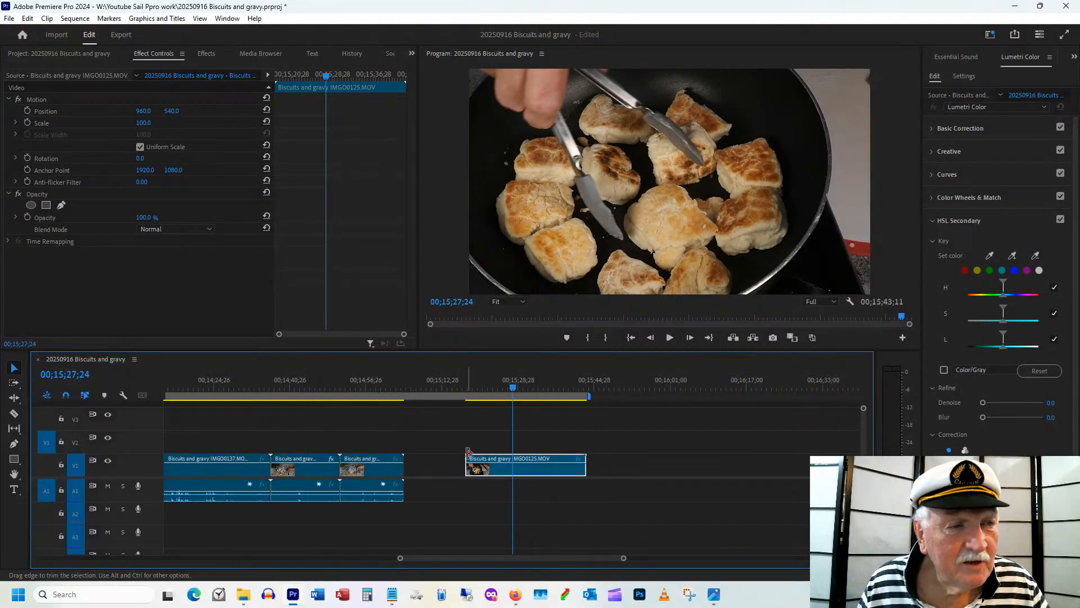
pyautogui.moveTo(468, 453); pyautogui.dragTo(489, 453)
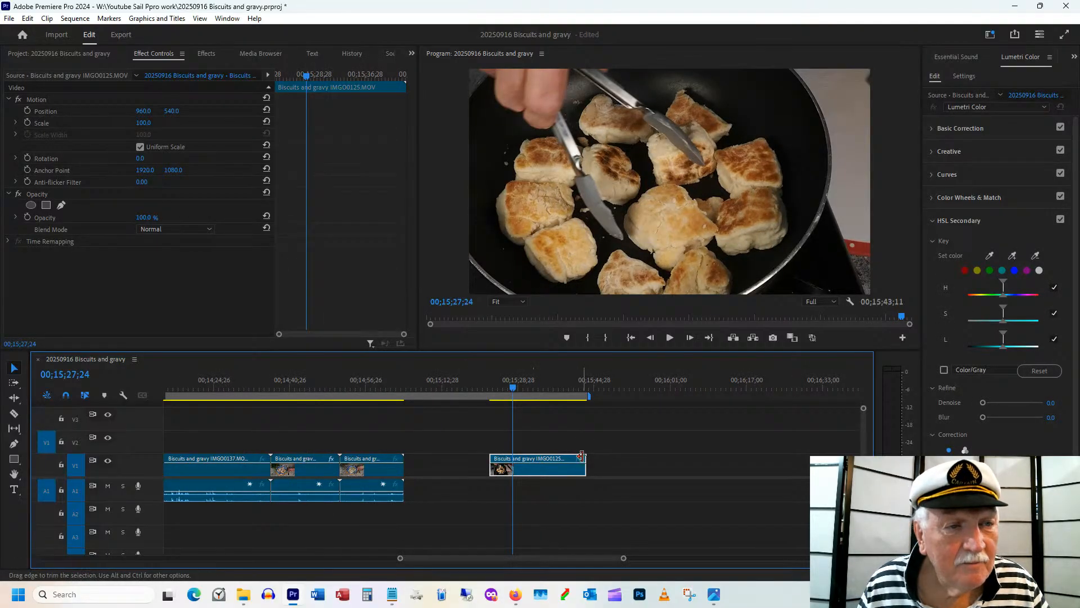
pyautogui.moveTo(586, 461); pyautogui.dragTo(521, 470)
pyautogui.click(509, 389)
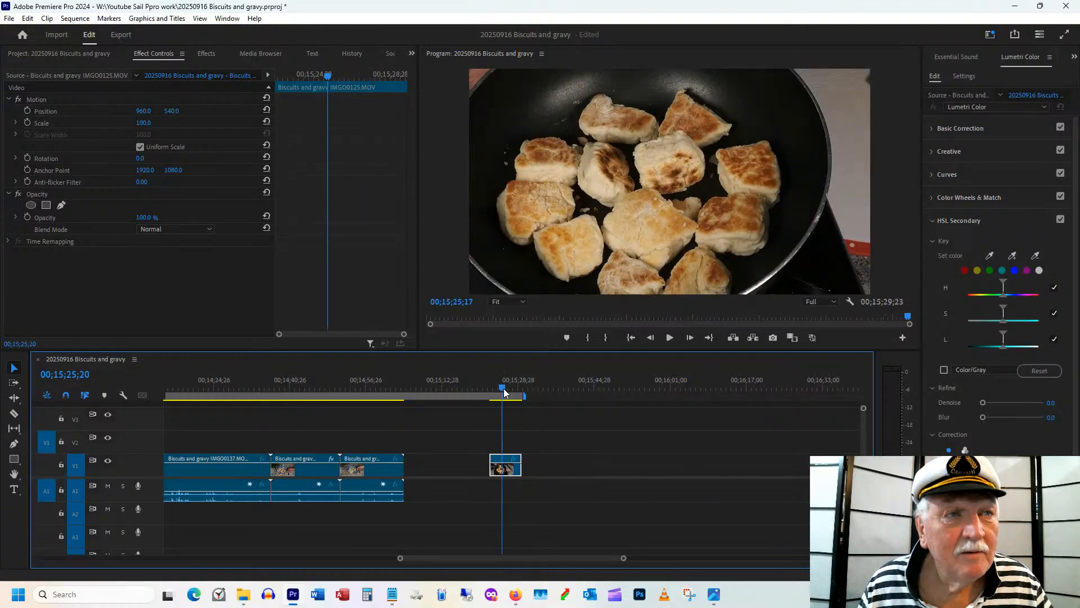
pyautogui.moveTo(510, 392); pyautogui.dragTo(503, 390)
pyautogui.moveTo(492, 463); pyautogui.dragTo(537, 457)
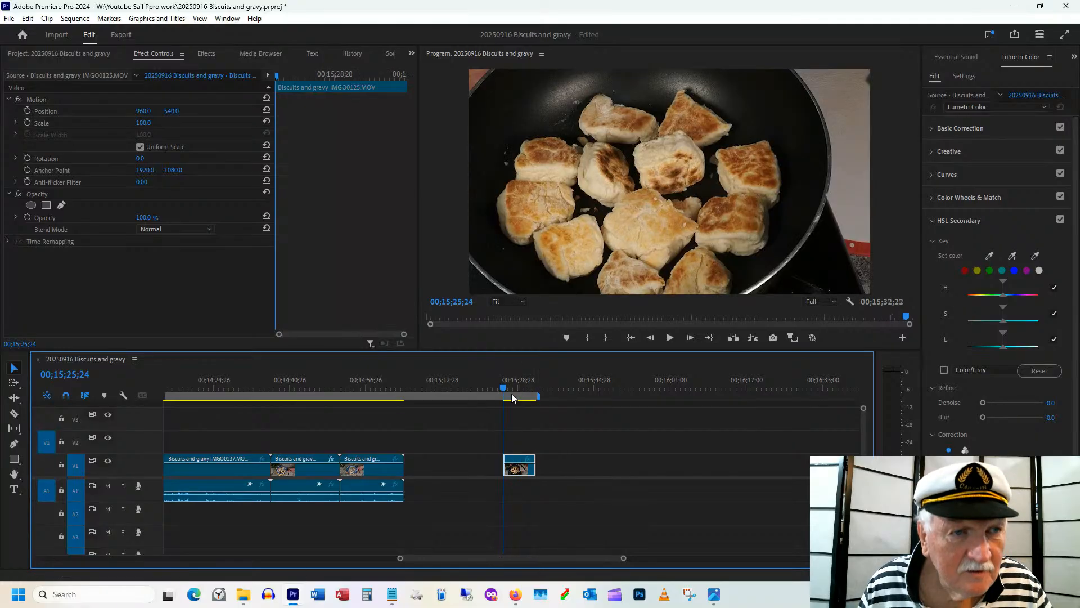
pyautogui.moveTo(504, 392); pyautogui.dragTo(532, 394)
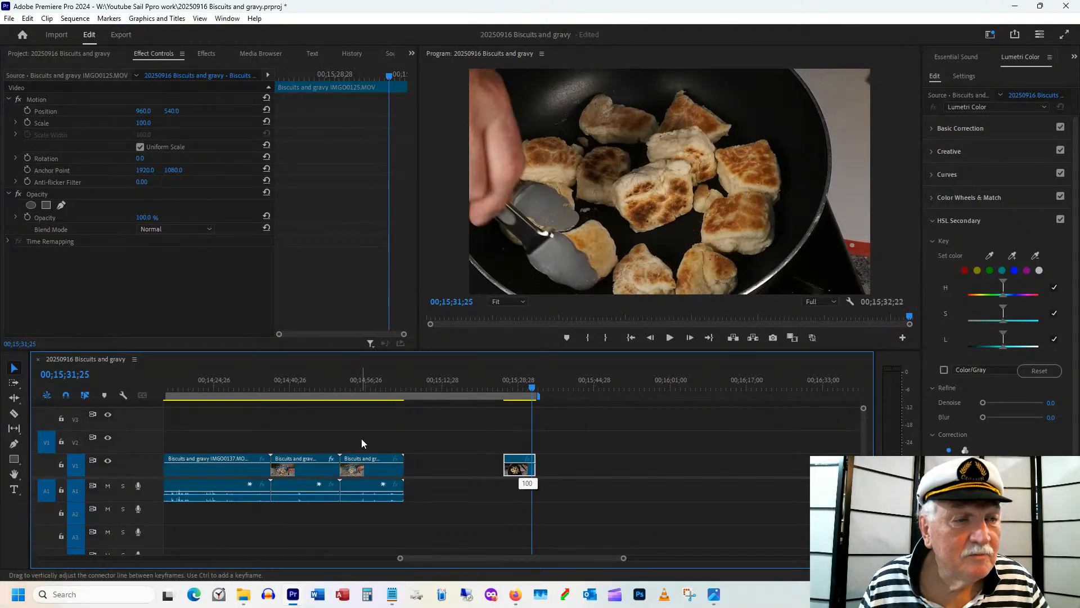
# Move the trimmed biscuit clip directly behind the opening plated-dish clip, and open the opening clip's Basic Correction settings at 00;00;02;22.
pyautogui.moveTo(518, 457); pyautogui.dragTo(214, 464)
pyautogui.moveTo(169, 394)
pyautogui.mouseDown()
pyautogui.moveTo(212, 401)
pyautogui.moveTo(178, 405)
pyautogui.mouseUp()
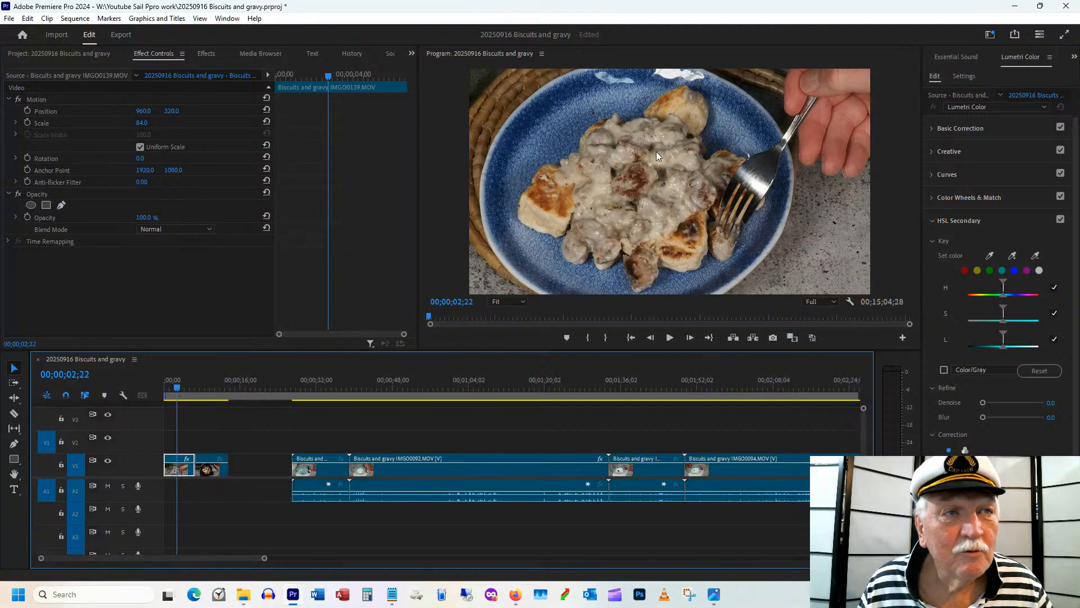
pyautogui.click(933, 129)
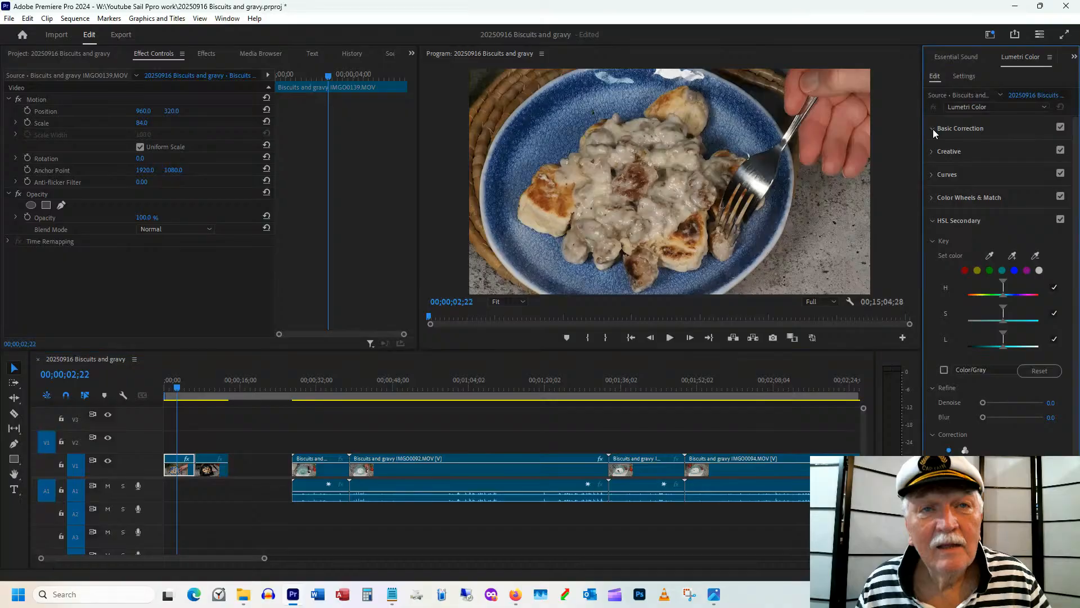
# Try a white balance sampled from the gravy, undo it, and try a Temperature of 38.9 on the opening clip.
pyautogui.click(991, 216)
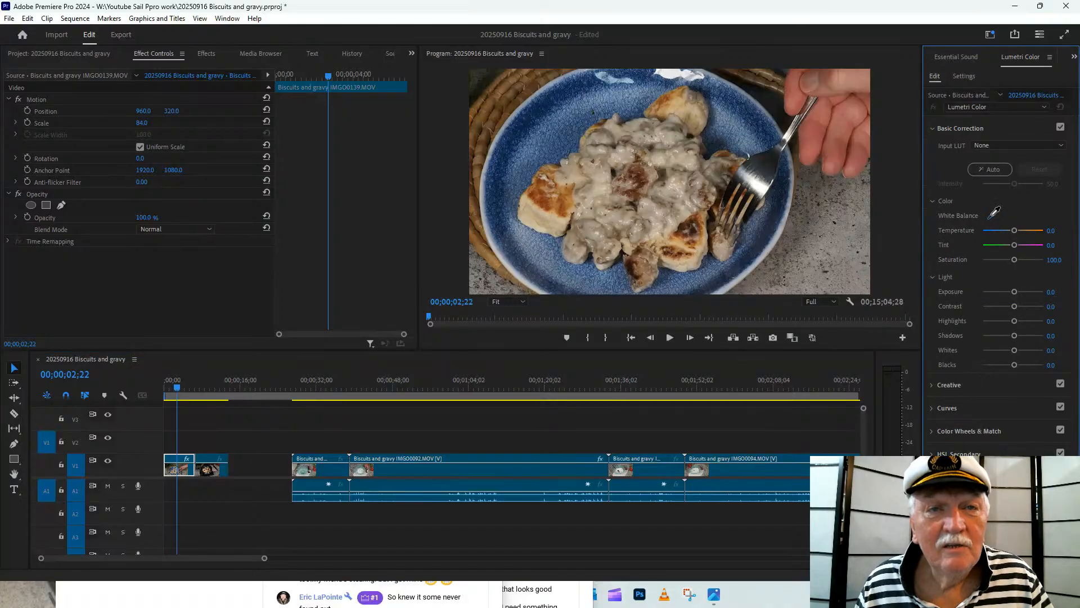
pyautogui.click(664, 159)
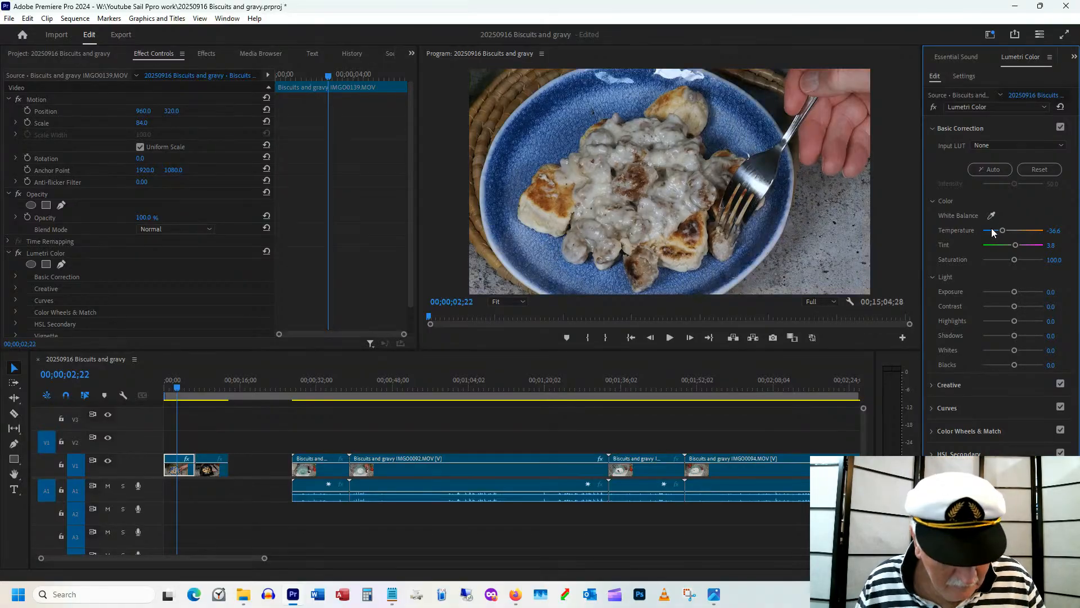
pyautogui.hotkey('ctrl', 'z')
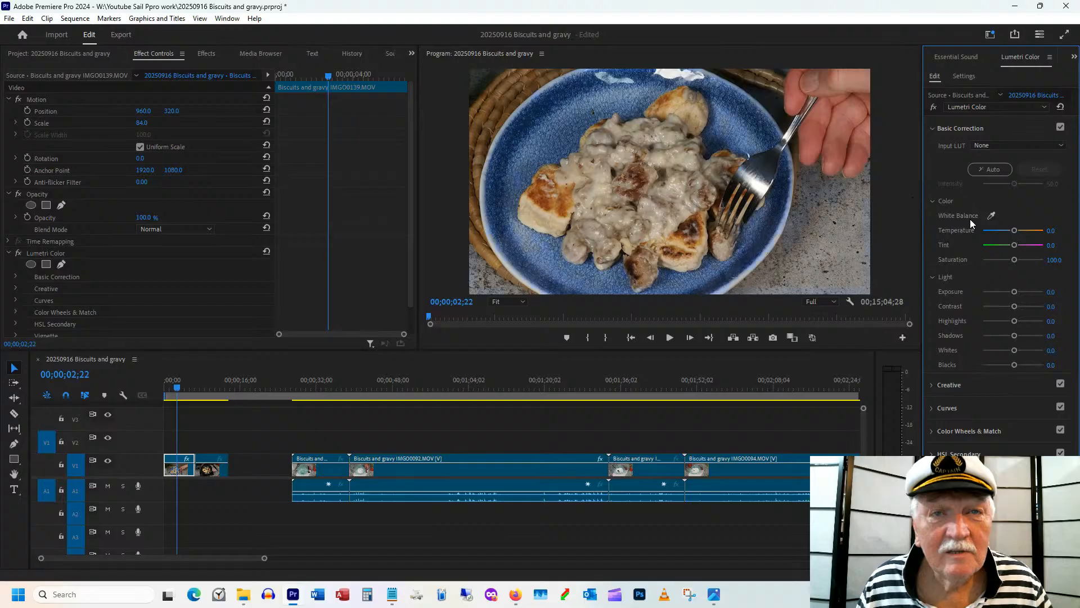
pyautogui.moveTo(1013, 231); pyautogui.dragTo(1014, 231)
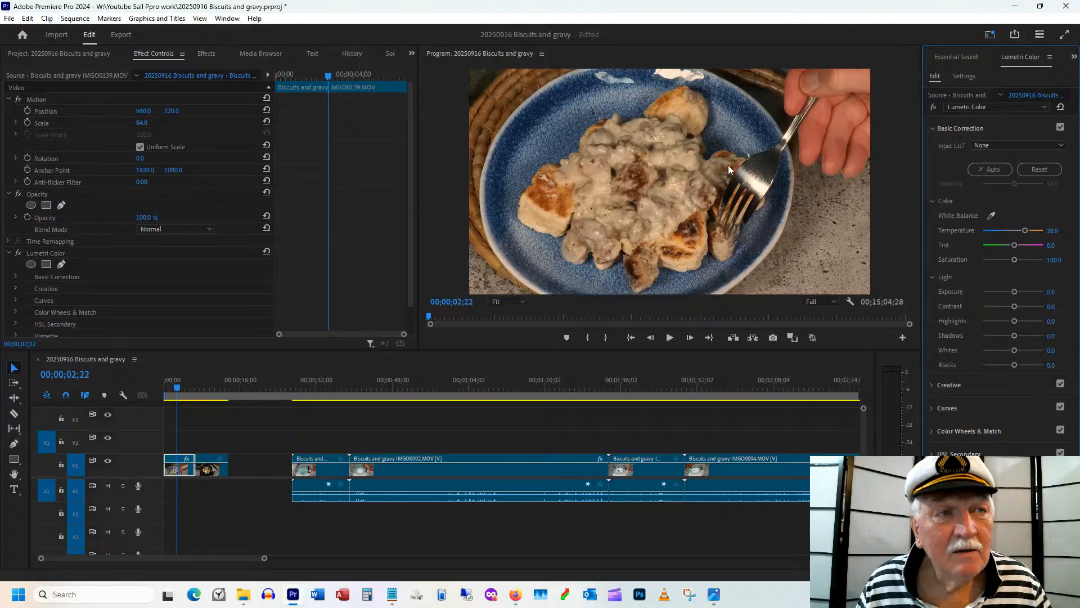
# Reset the Temperature and set the opening clip's white balance by sampling the grey tabletop beside the plate.
pyautogui.doubleClick(993, 216)
pyautogui.click(993, 216)
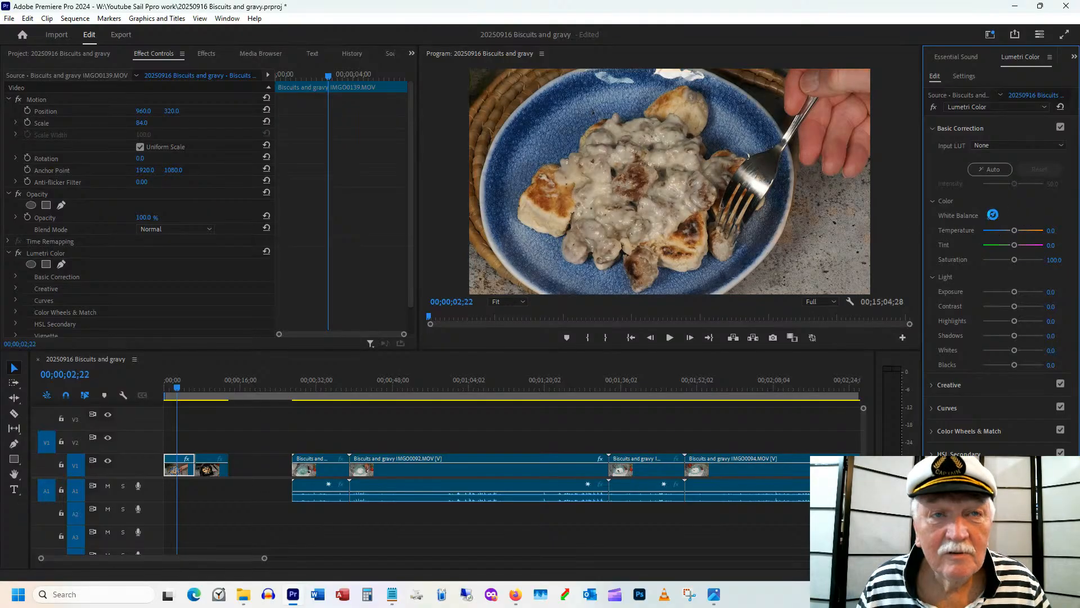
pyautogui.click(837, 238)
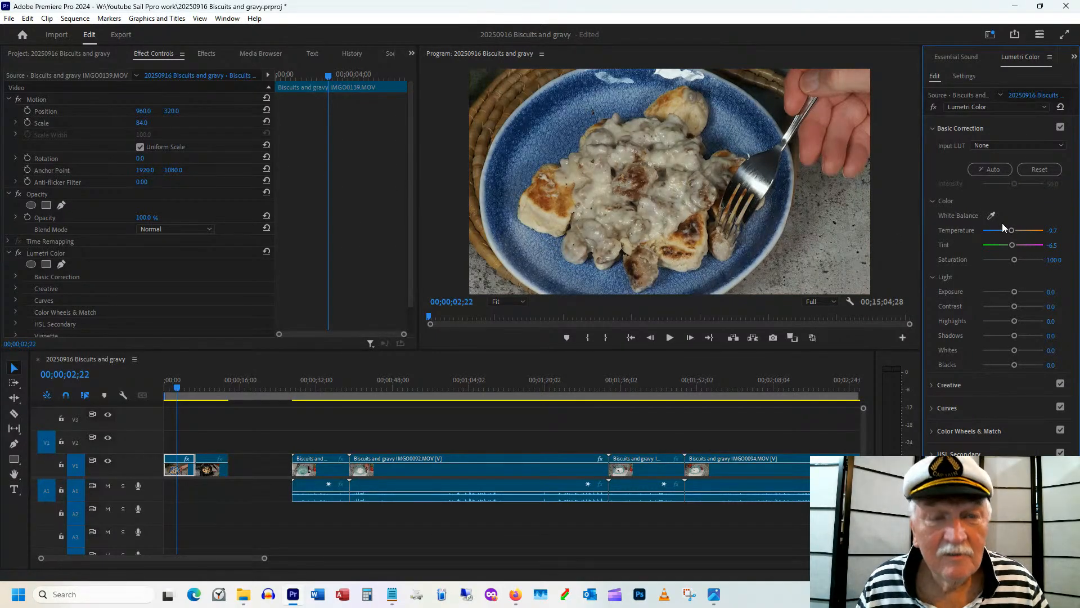
# Undo the sampled white balance, set the opening clip's Temperature to 42.6 instead, and compare it with the biscuit clip.
pyautogui.hotkey('ctrl', 'z')
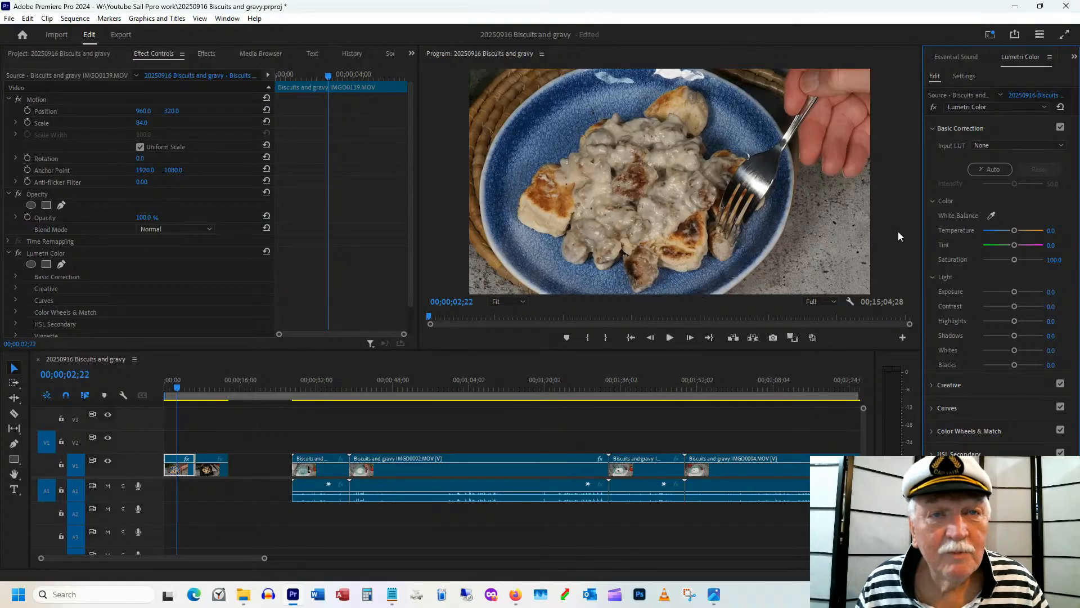
pyautogui.moveTo(1016, 231)
pyautogui.mouseDown()
pyautogui.moveTo(1055, 232)
pyautogui.moveTo(1027, 232)
pyautogui.mouseUp()
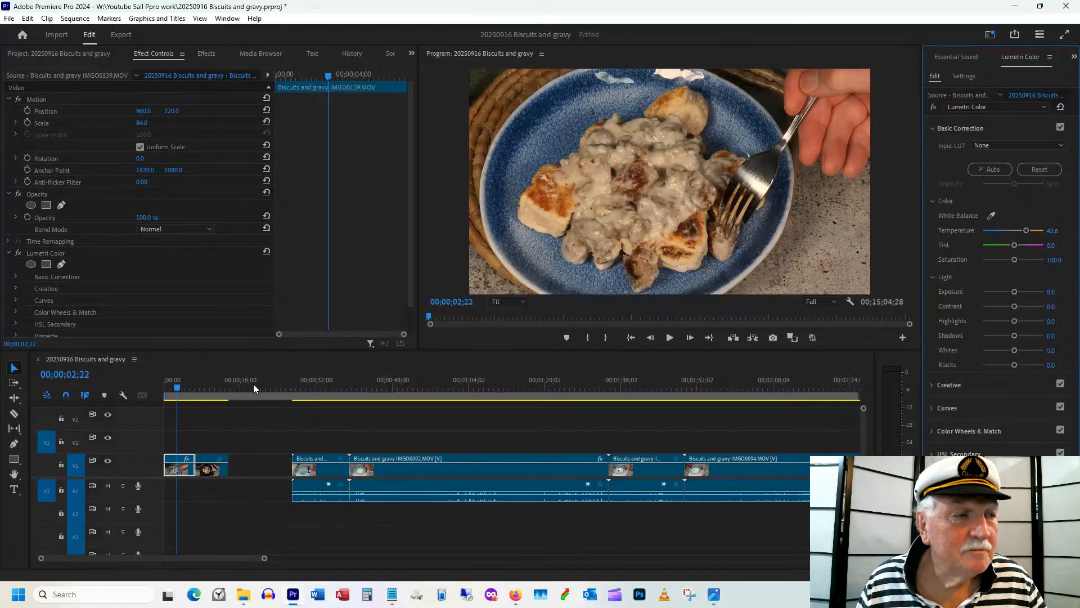
pyautogui.click(207, 387)
pyautogui.click(177, 388)
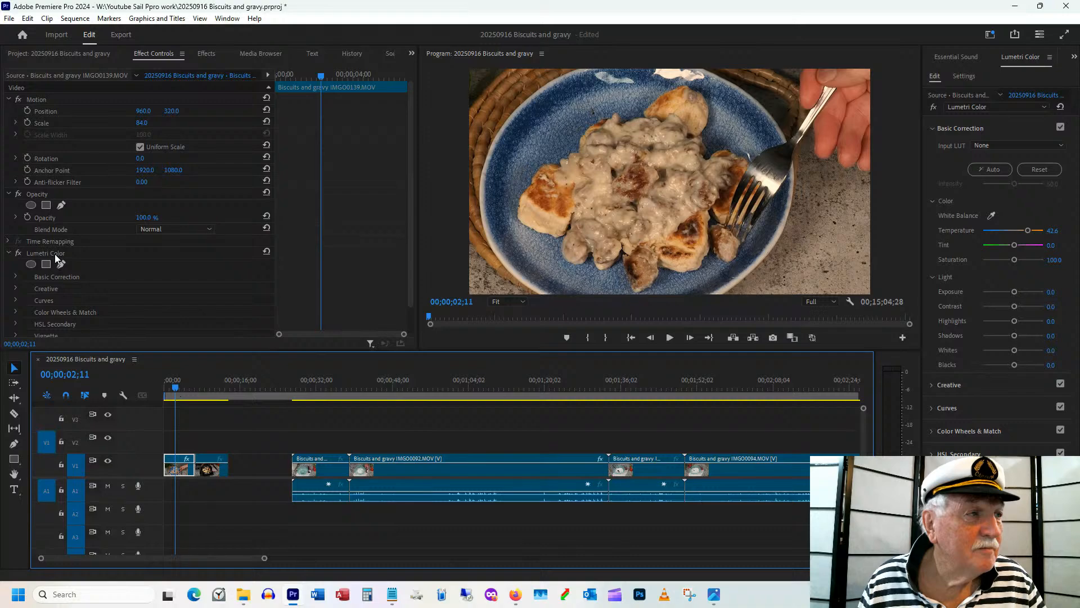
# Copy the opening clip's Lumetri Color effect onto the biscuit clip IMGO0125.MOV and set its Temperature to 22.2.
pyautogui.click(55, 254)
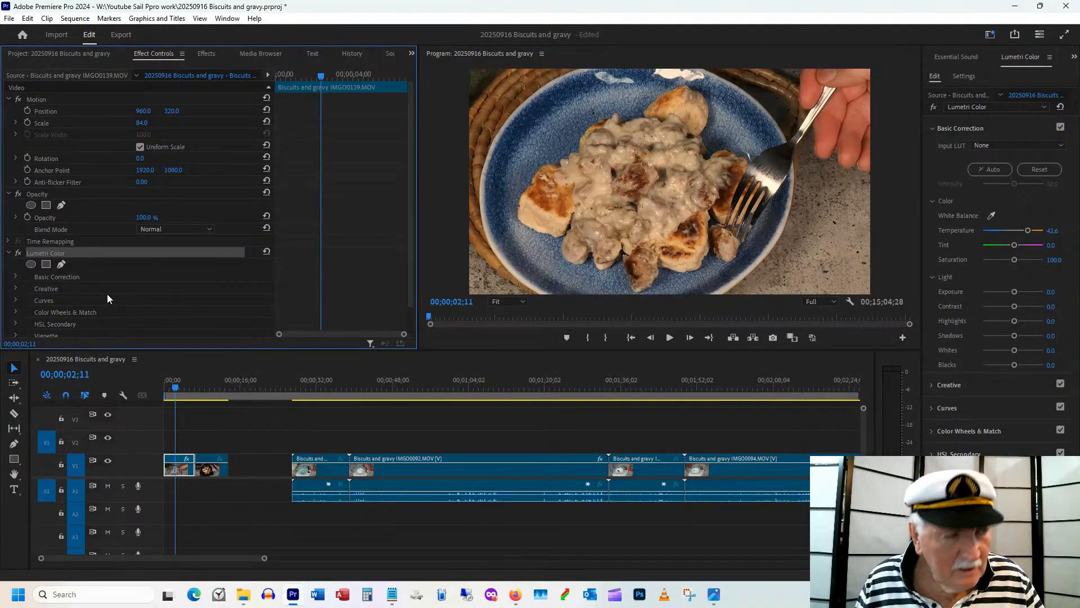
pyautogui.click(208, 387)
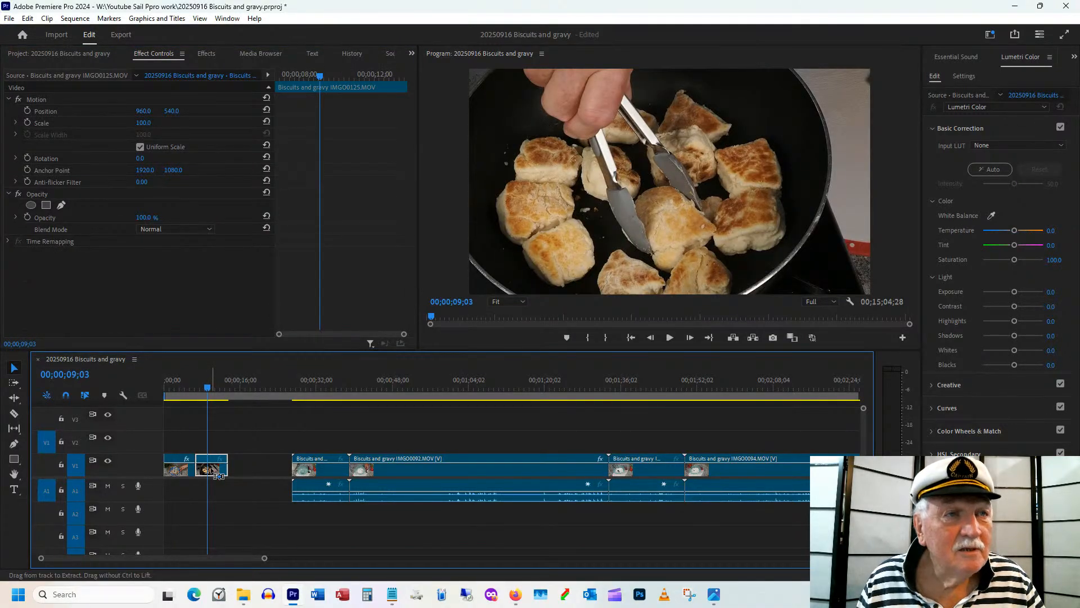
pyautogui.hotkey('ctrl', 'v')
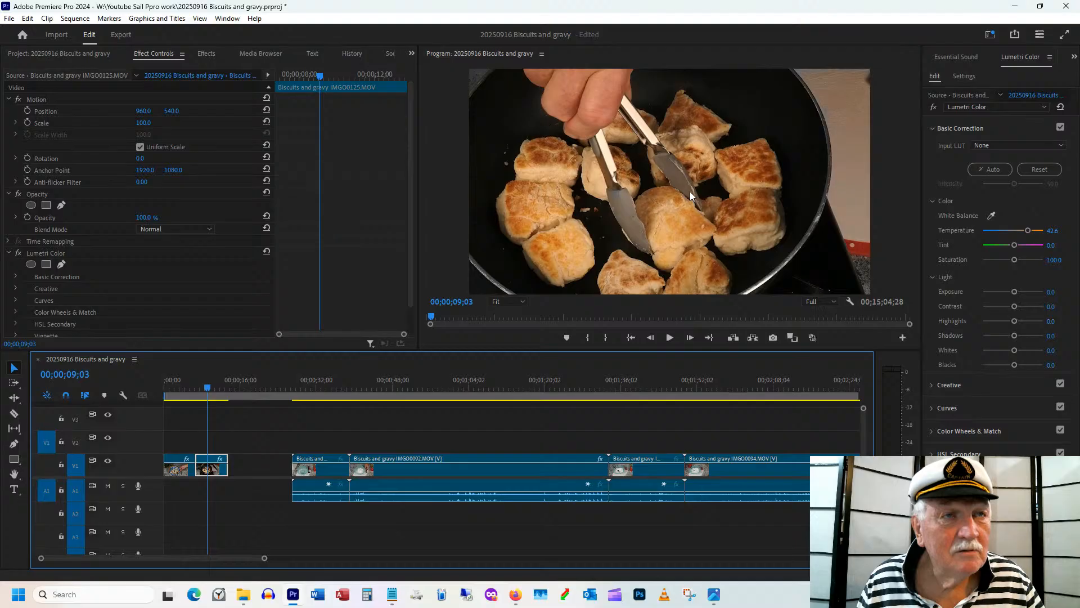
pyautogui.moveTo(1025, 237); pyautogui.dragTo(1021, 234)
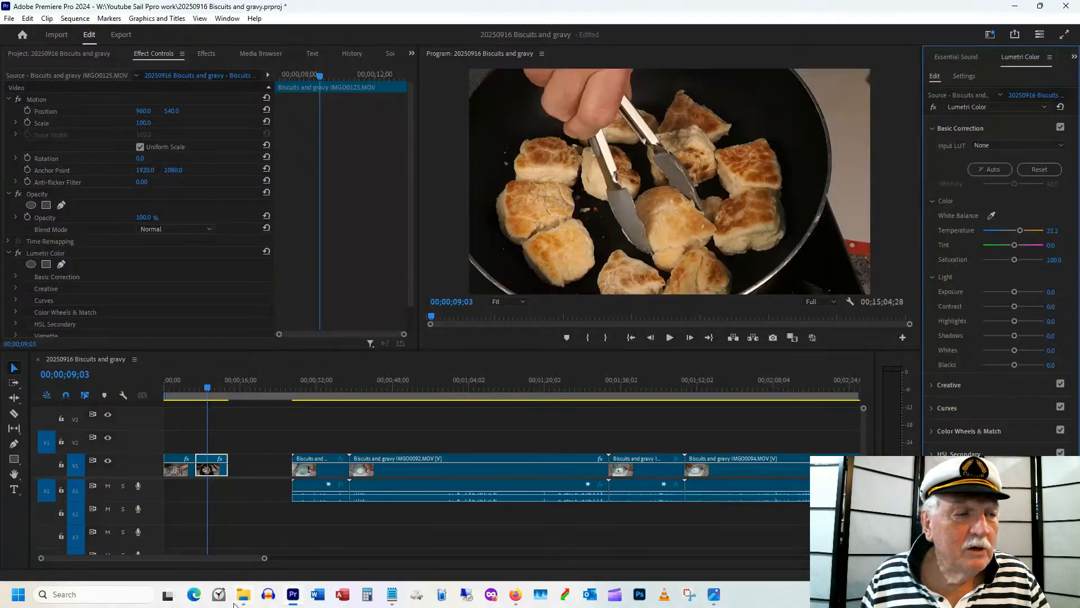
# Trim the IMGO0091.MOV flour clip to run from 00;00;30;04 to 00;00;36;26, and frame it with Scale 75.0 and vertical Position 454.0.
pyautogui.moveTo(211, 558); pyautogui.dragTo(220, 558)
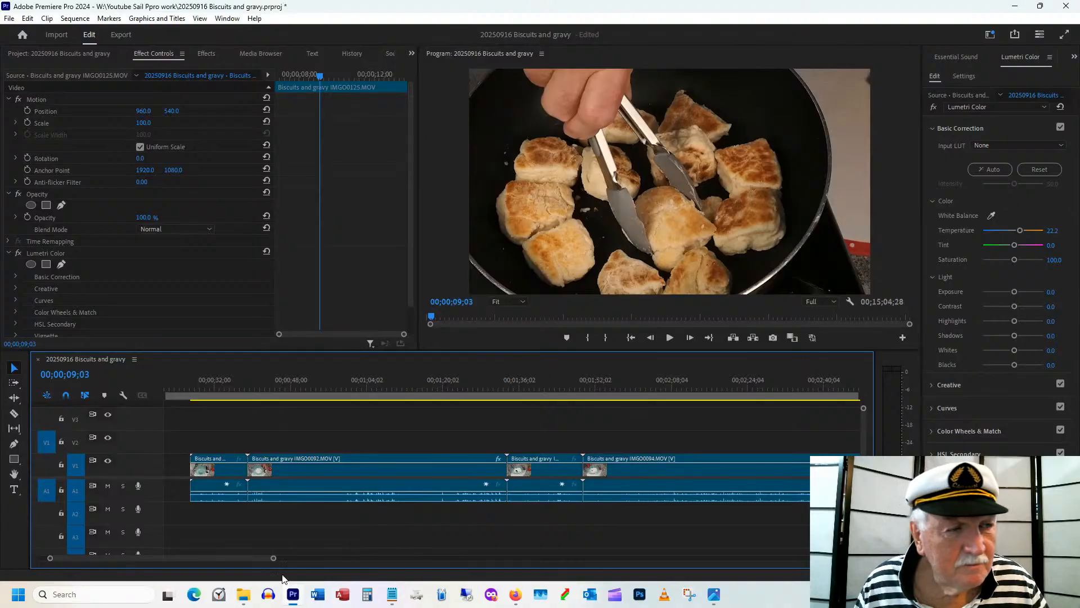
pyautogui.moveTo(239, 560); pyautogui.dragTo(227, 562)
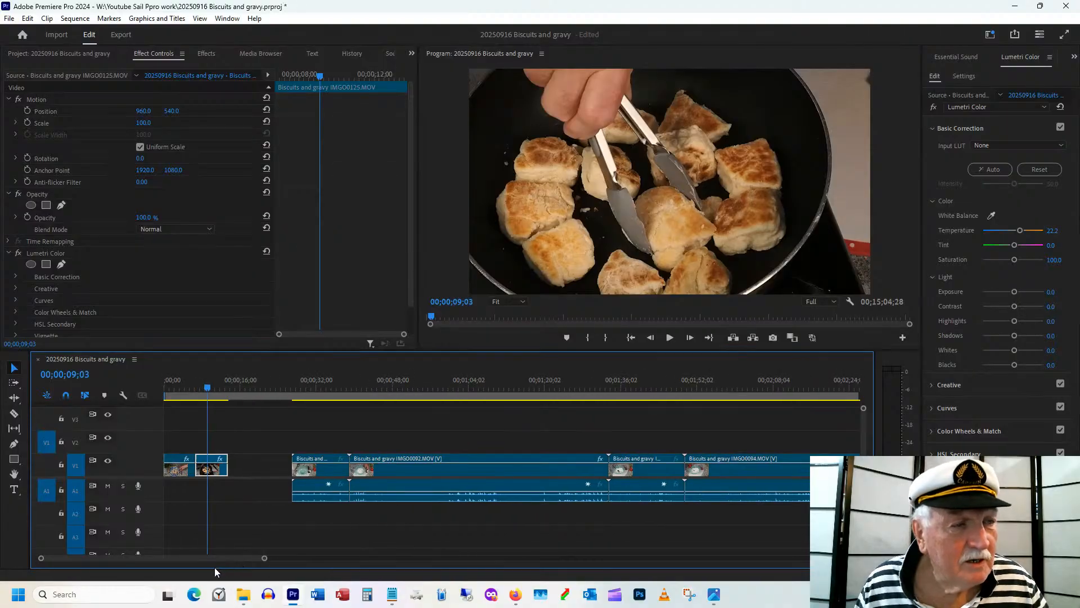
pyautogui.moveTo(221, 383); pyautogui.dragTo(341, 395)
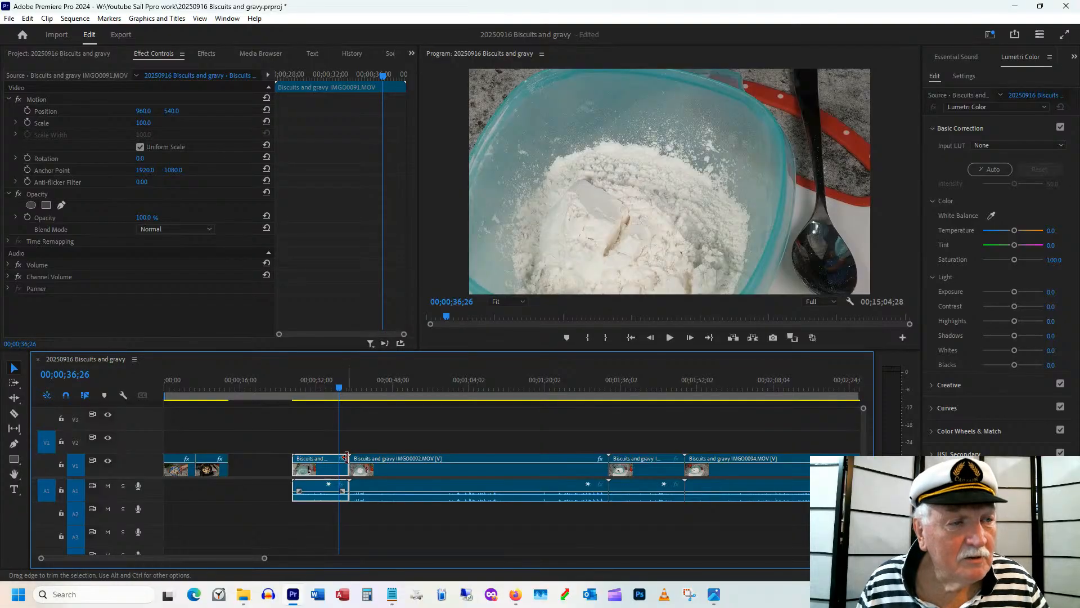
pyautogui.moveTo(346, 457); pyautogui.dragTo(338, 458)
pyautogui.moveTo(293, 394); pyautogui.dragTo(309, 398)
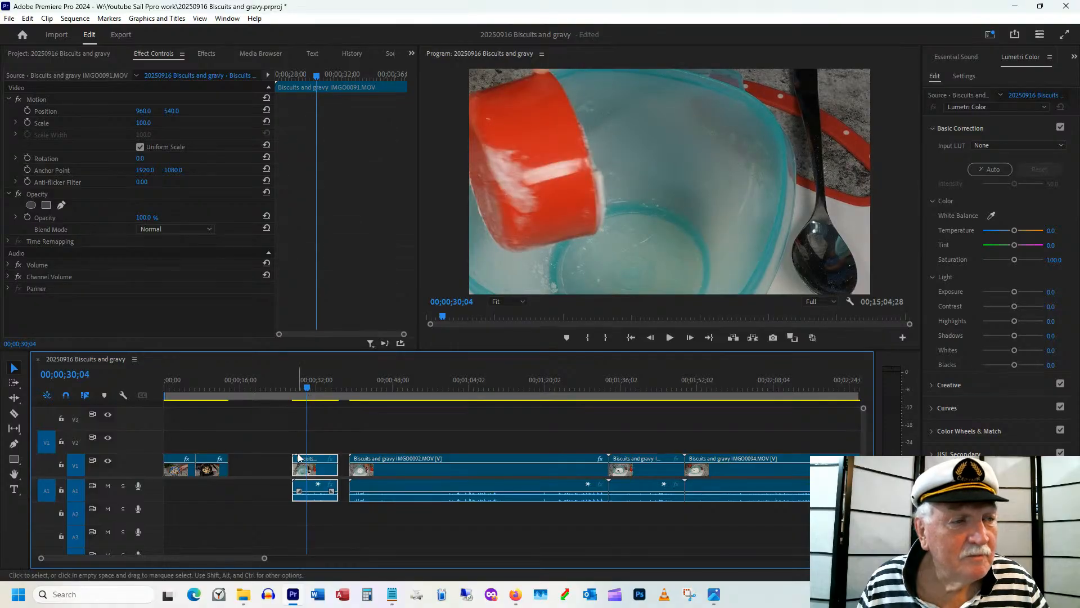
pyautogui.moveTo(297, 453); pyautogui.dragTo(307, 453)
pyautogui.click(324, 388)
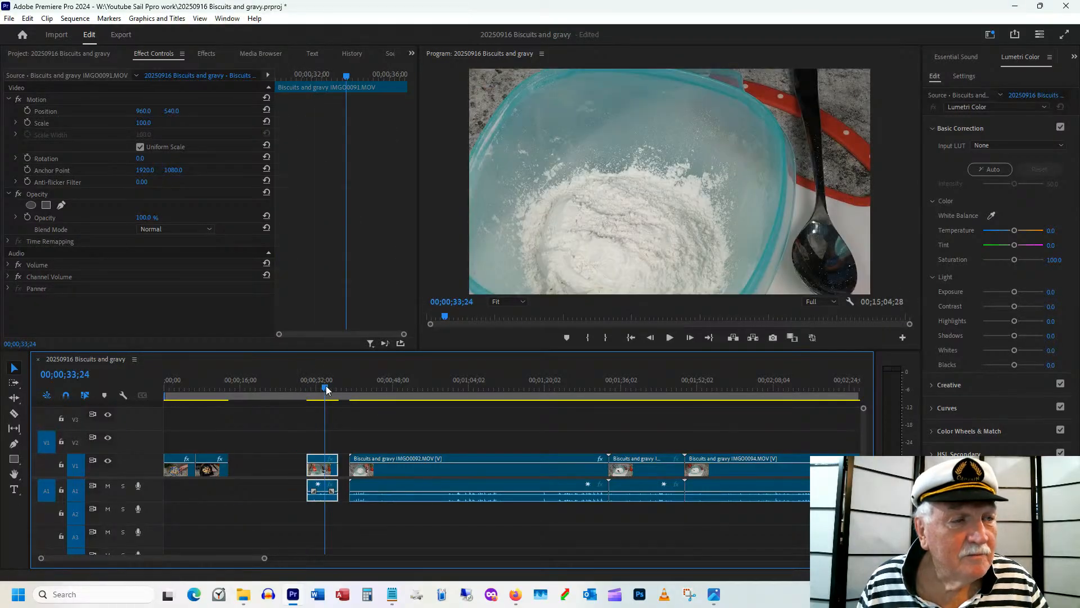
pyautogui.moveTo(141, 122)
pyautogui.mouseDown()
pyautogui.moveTo(127, 133)
pyautogui.moveTo(125, 119)
pyautogui.mouseUp()
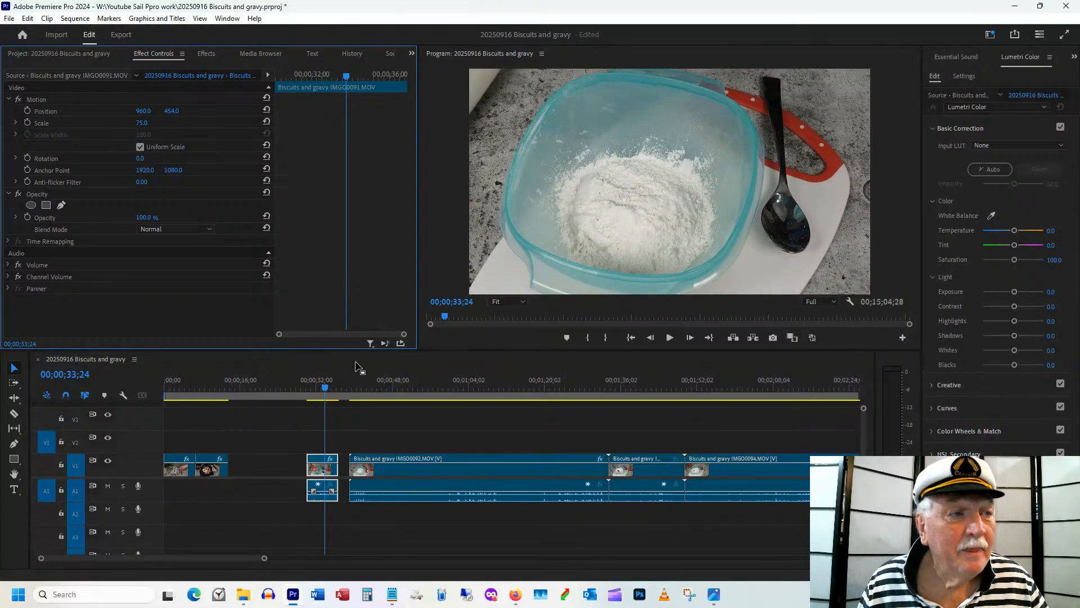
# Trim the IMGO0092.MOV clip to start at about 00;00;51 and end at 00;01;27;23.
pyautogui.moveTo(320, 387); pyautogui.dragTo(409, 393)
pyautogui.moveTo(351, 467); pyautogui.dragTo(408, 438)
pyautogui.moveTo(407, 386); pyautogui.dragTo(579, 363)
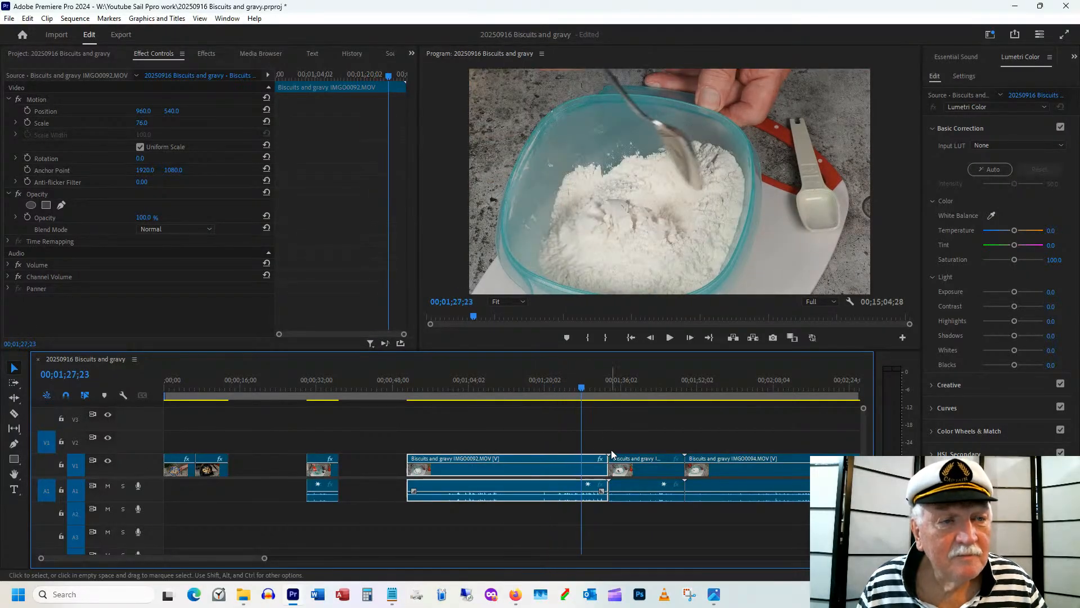
pyautogui.moveTo(608, 463); pyautogui.dragTo(574, 463)
# Ripple delete the gaps on both sides of the trimmed IMGO0091.MOV clip.
pyautogui.click(370, 465)
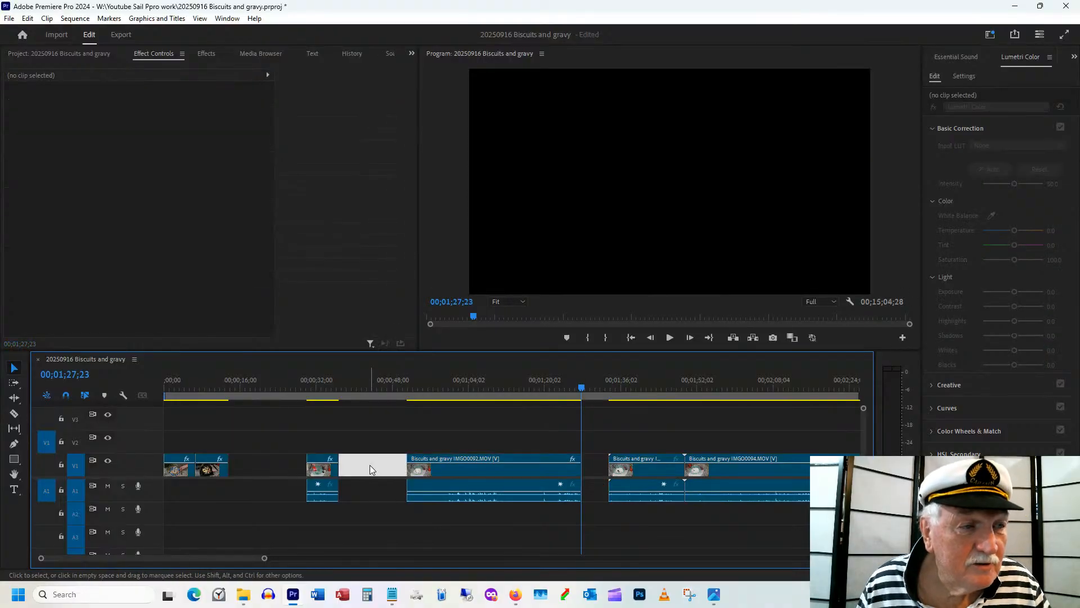
pyautogui.rightClick(393, 467)
pyautogui.click(428, 473)
pyautogui.click(258, 464)
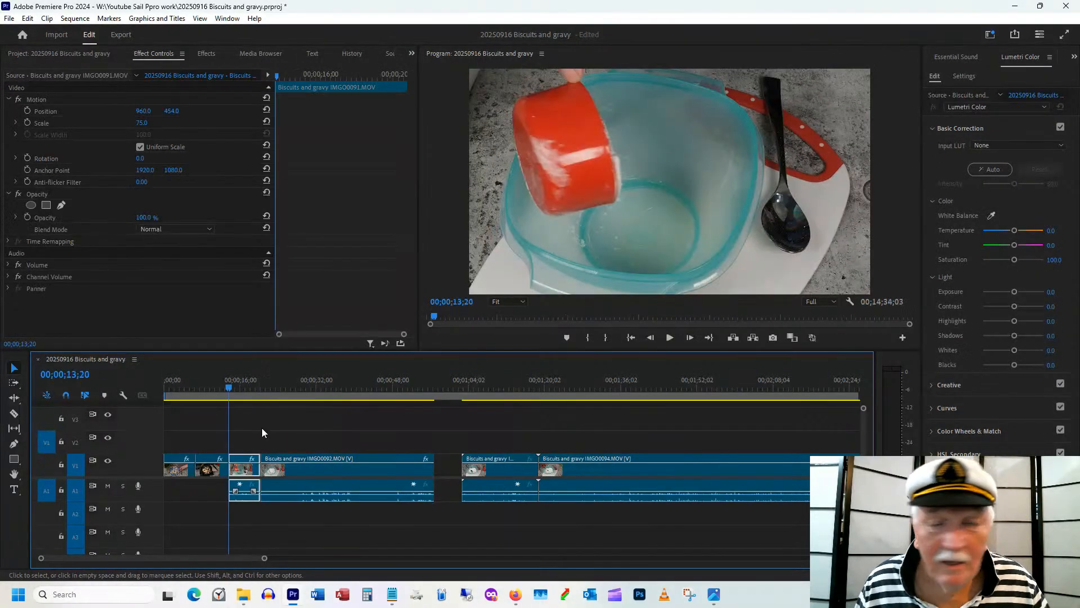
pyautogui.press('Delete')
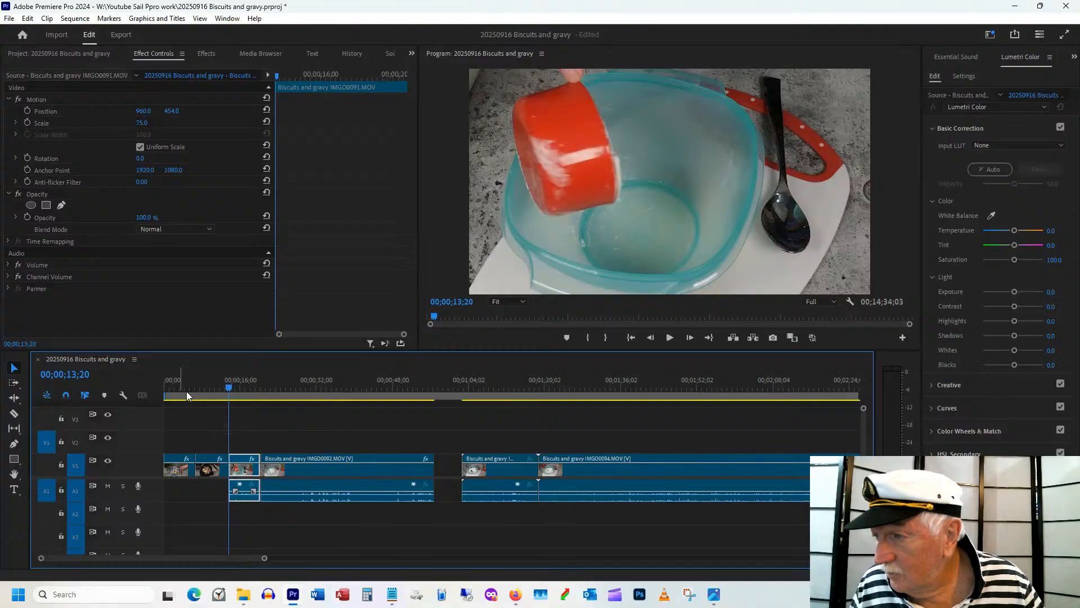
# Compare the framing of the two flour clips and set the Scale of the IMGO0092.MOV clip to 75.
pyautogui.moveTo(236, 386)
pyautogui.mouseDown()
pyautogui.moveTo(335, 391)
pyautogui.moveTo(245, 405)
pyautogui.mouseUp()
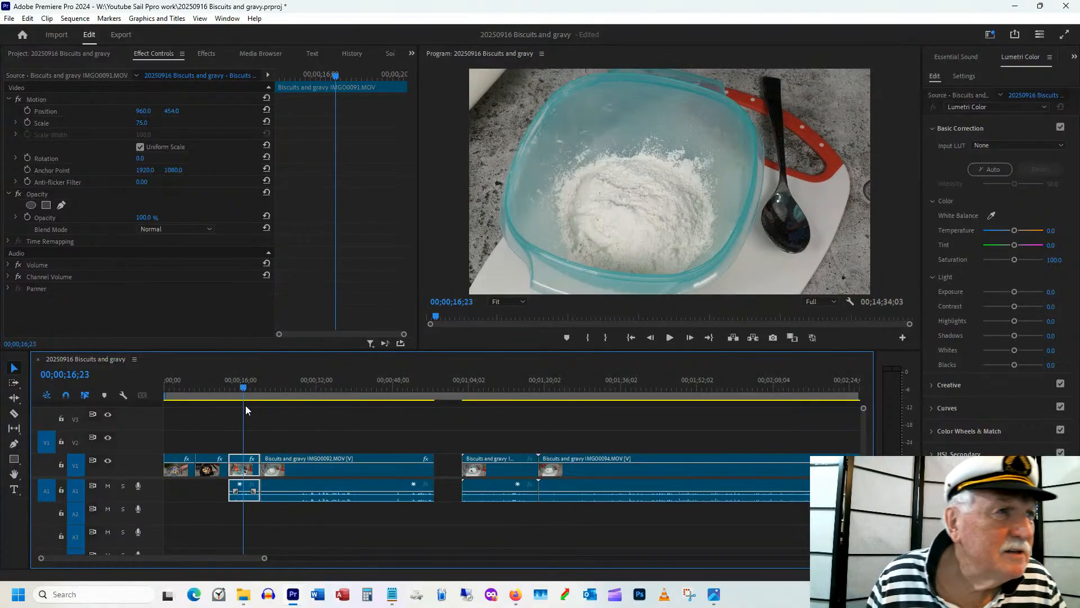
pyautogui.click(307, 415)
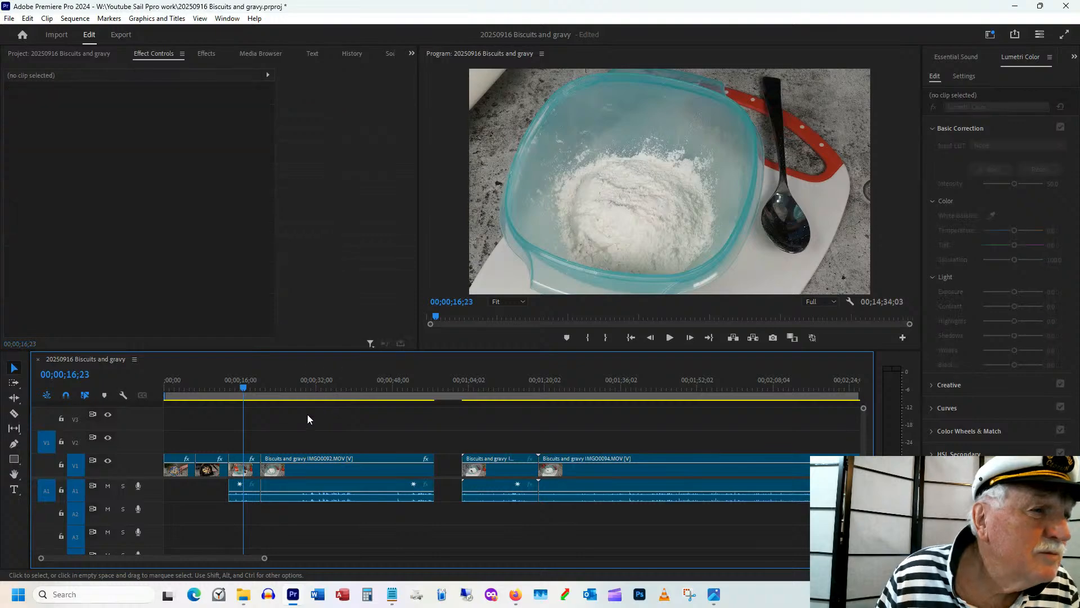
pyautogui.click(318, 380)
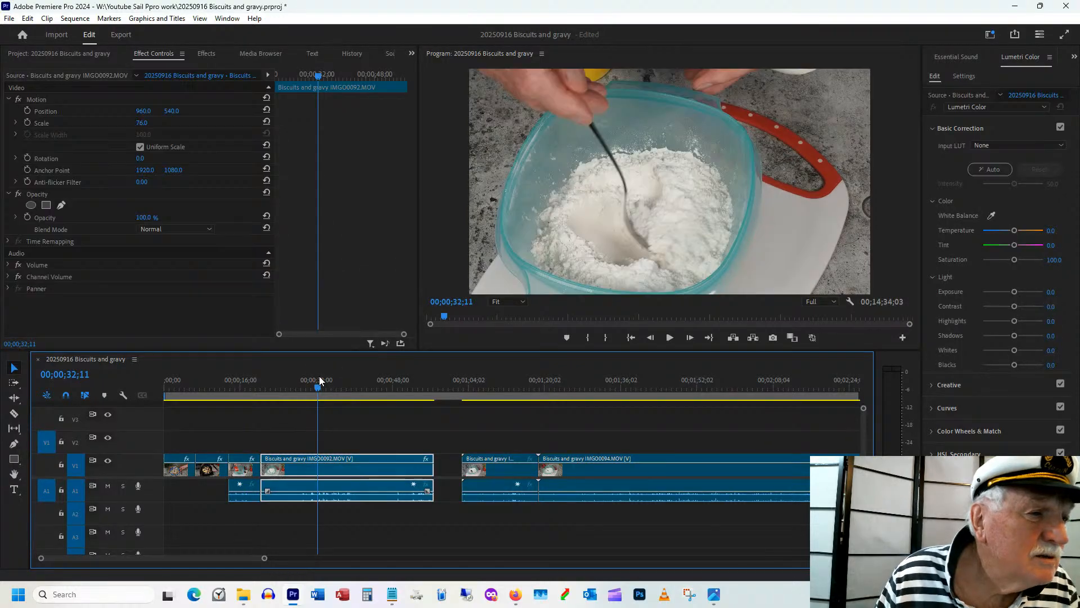
pyautogui.click(142, 123)
pyautogui.write('7')
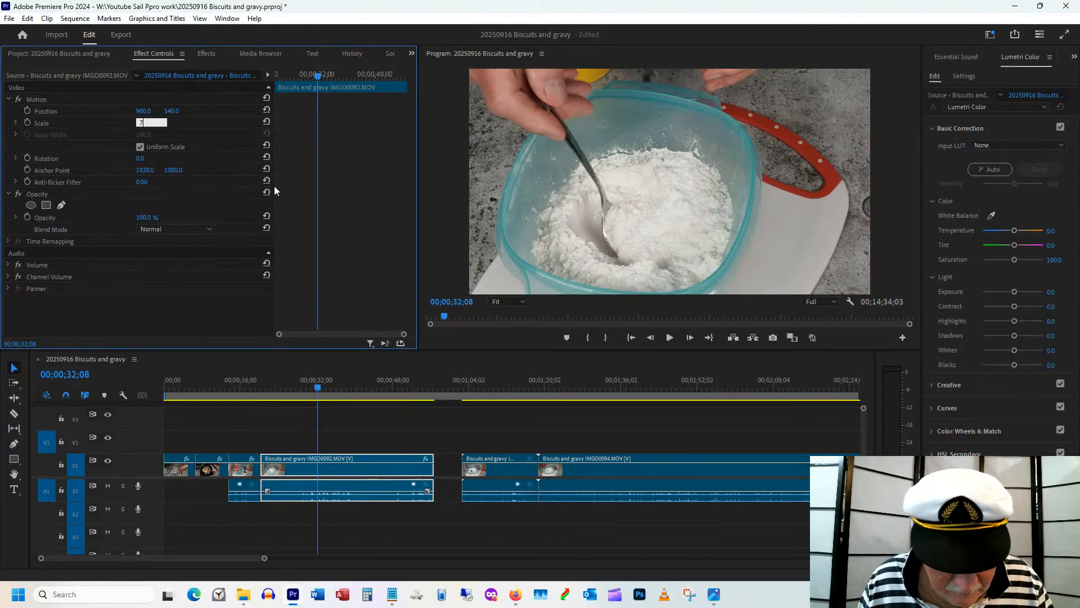
pyautogui.write('5')
pyautogui.press('Return')
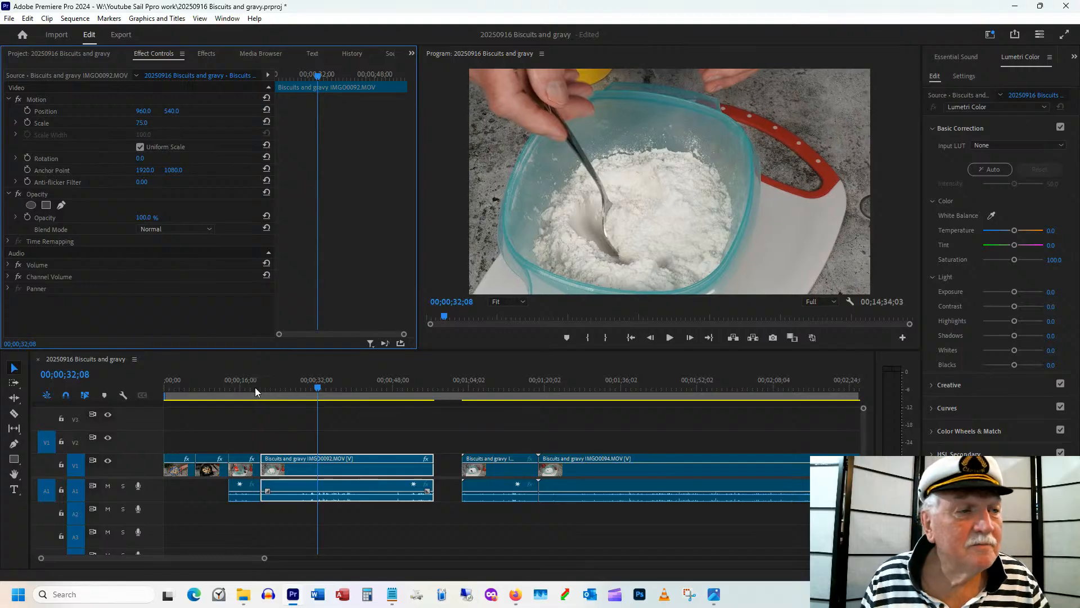
# Set the Position of the IMGO0092.MOV clip to 975, 454 so the bowl lines up with the preceding clip.
pyautogui.click(255, 388)
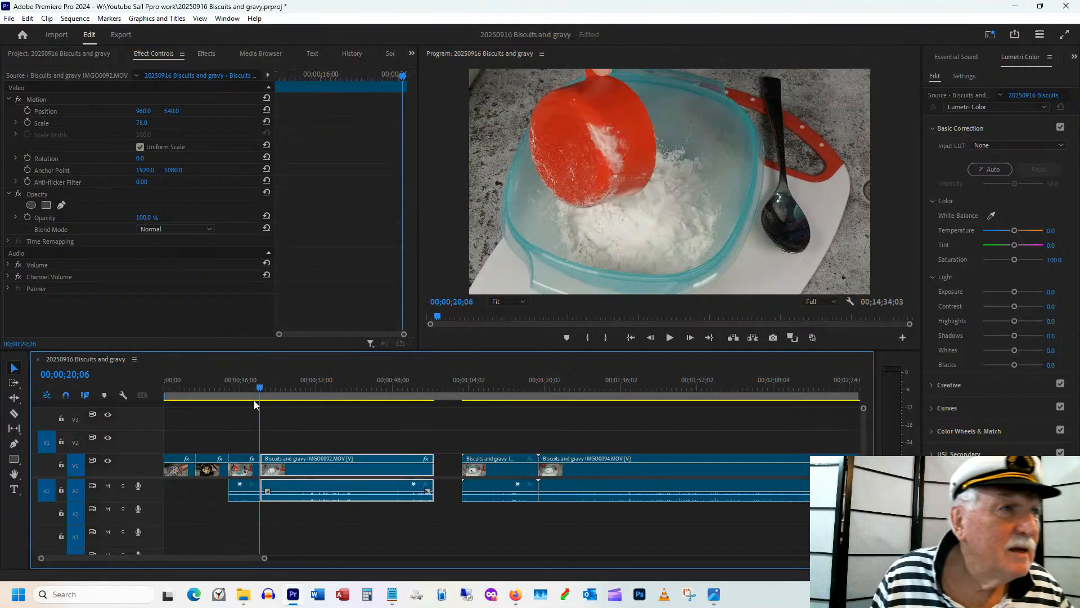
pyautogui.moveTo(254, 400); pyautogui.dragTo(286, 399)
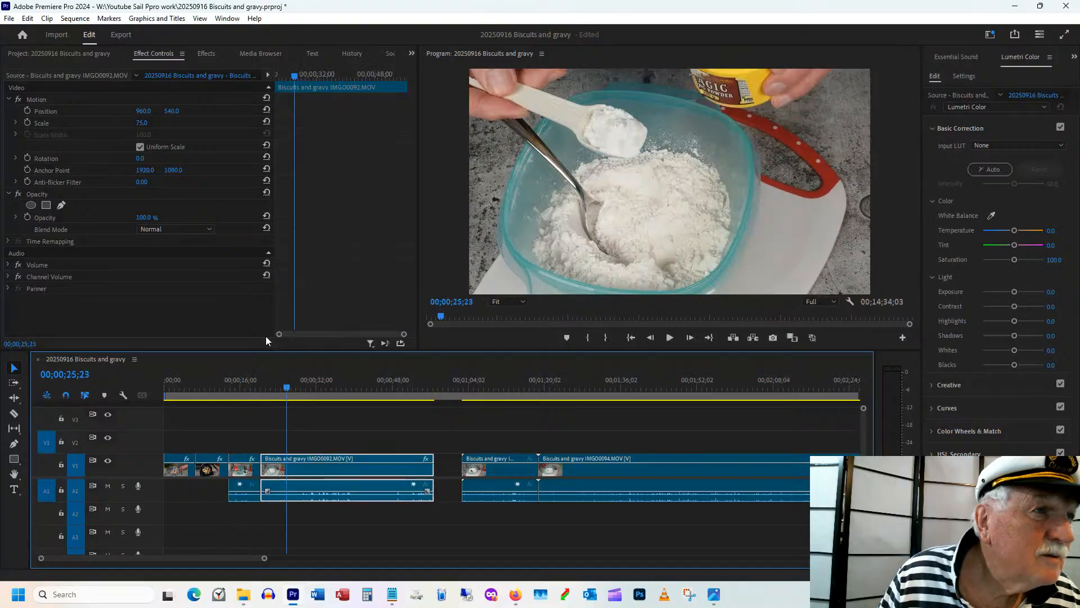
pyautogui.click(175, 111)
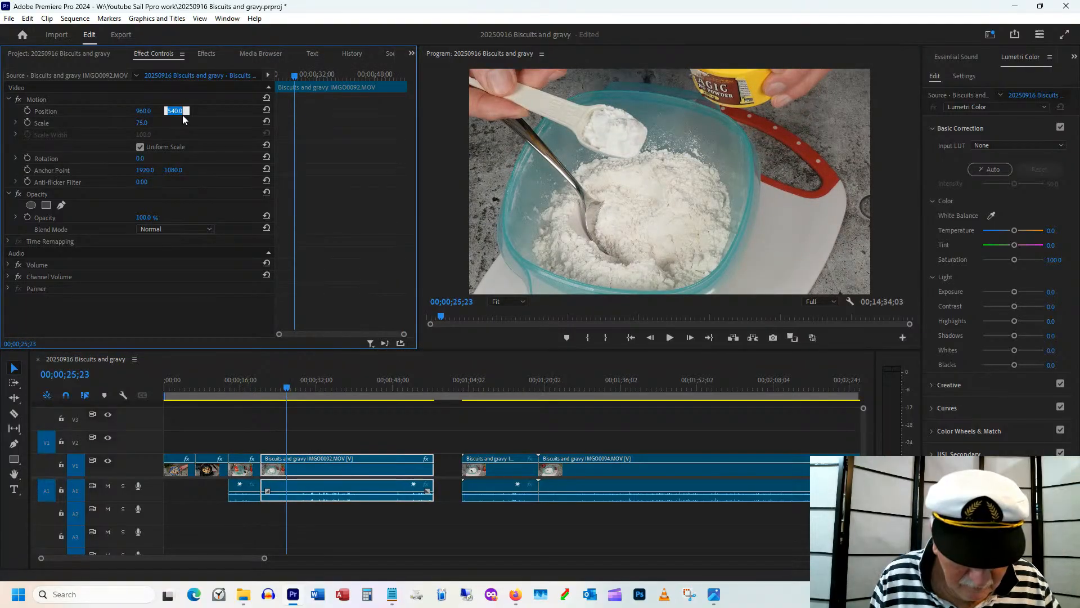
pyautogui.write('454')
pyautogui.press('Return')
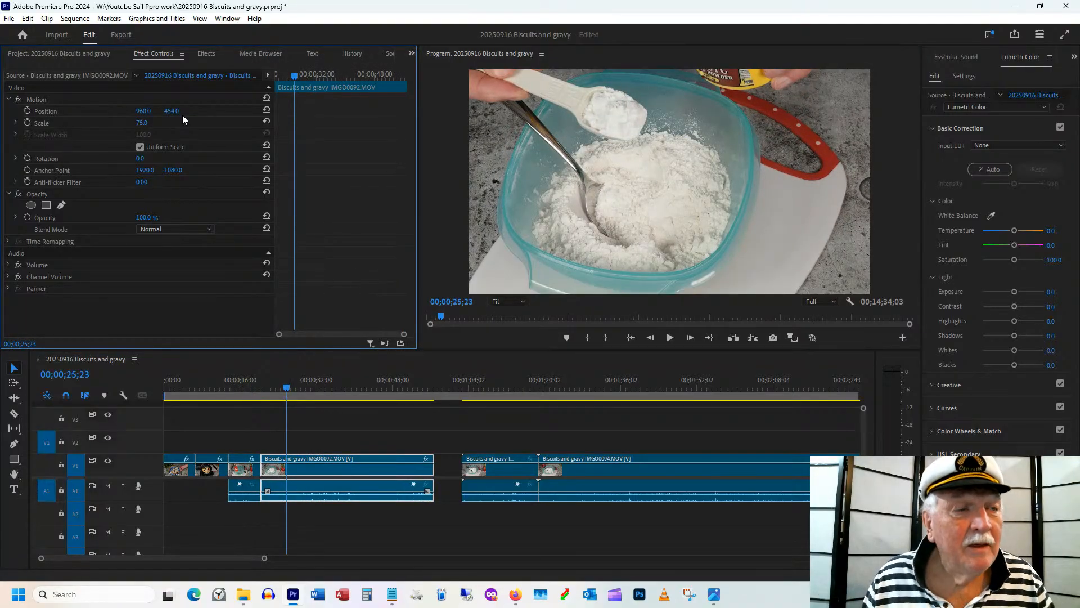
pyautogui.moveTo(251, 390)
pyautogui.mouseDown()
pyautogui.moveTo(278, 390)
pyautogui.moveTo(244, 399)
pyautogui.moveTo(265, 399)
pyautogui.moveTo(262, 390)
pyautogui.mouseUp()
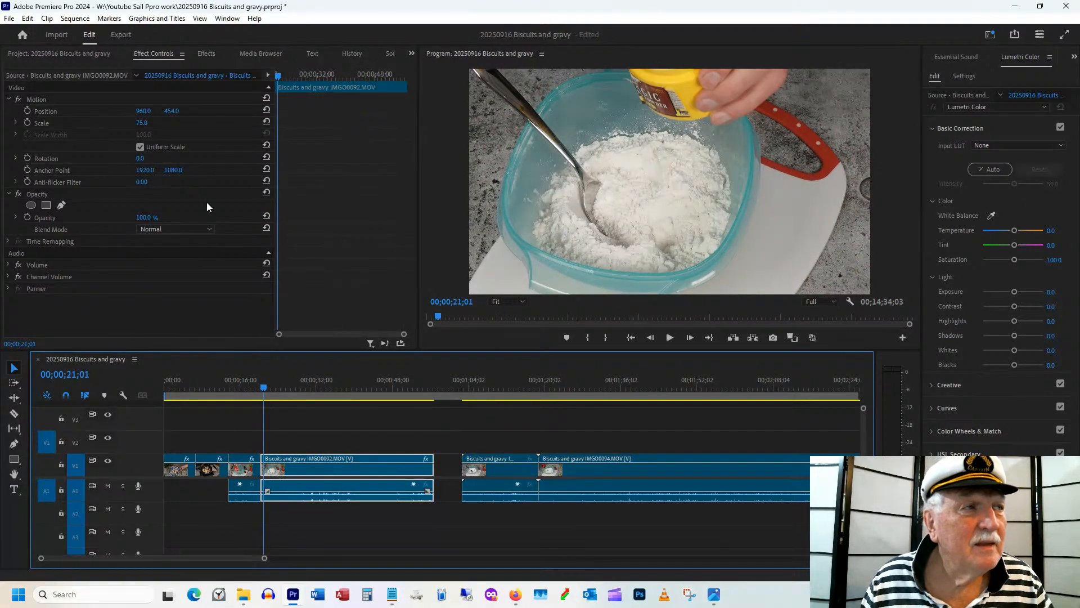
pyautogui.moveTo(144, 111); pyautogui.dragTo(157, 114)
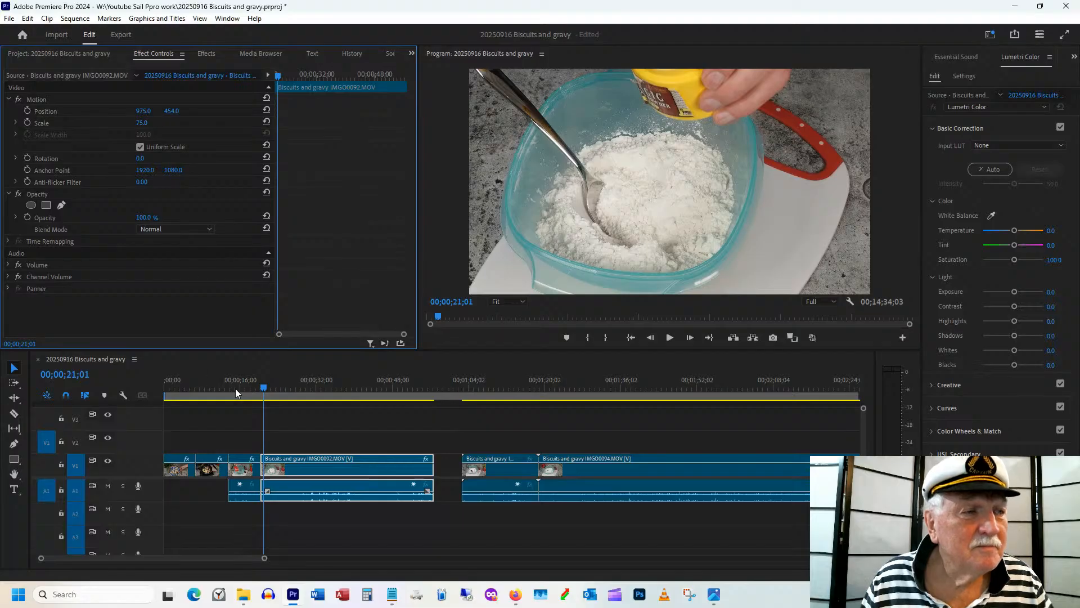
# Trim both ends of the IMGO0093.MOV clip, starting it at 00;01;06;11, and move it directly behind the IMGO0092.MOV clip.
pyautogui.moveTo(235, 389); pyautogui.dragTo(481, 399)
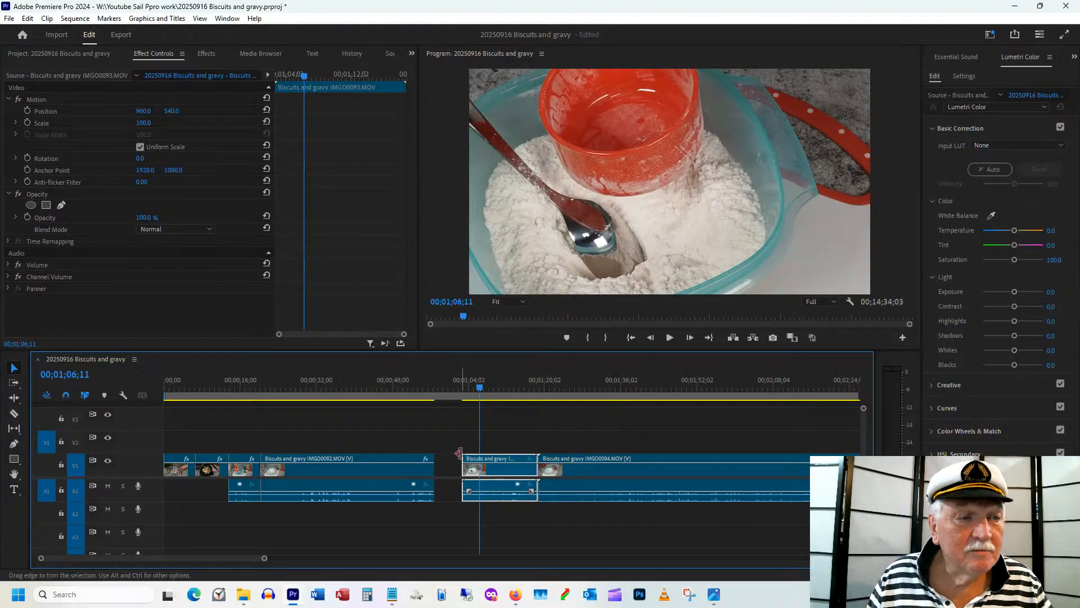
pyautogui.moveTo(463, 457); pyautogui.dragTo(521, 460)
pyautogui.moveTo(490, 389); pyautogui.dragTo(516, 378)
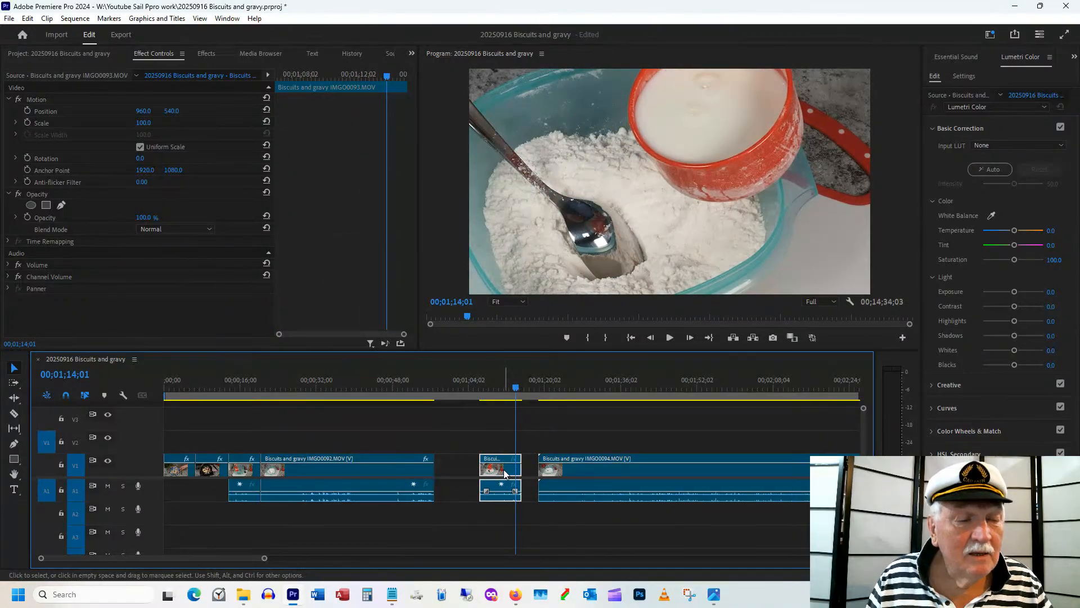
pyautogui.moveTo(521, 457); pyautogui.dragTo(461, 473)
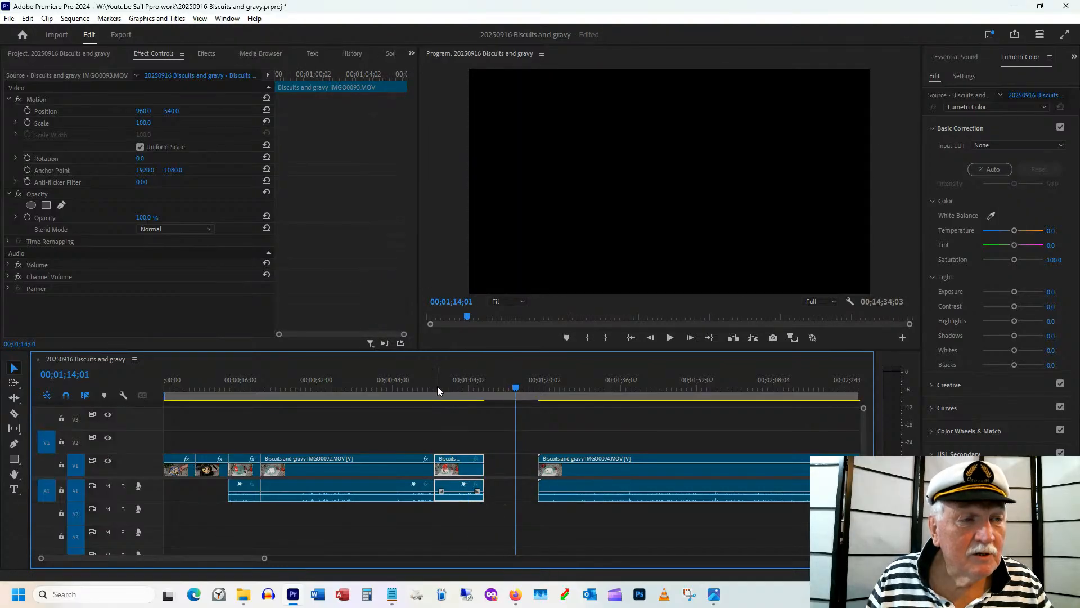
# Trim the start of the IMGO0094.MOV clip to 00;01;20;13 and ripple delete the gap before it.
pyautogui.moveTo(437, 385); pyautogui.dragTo(547, 417)
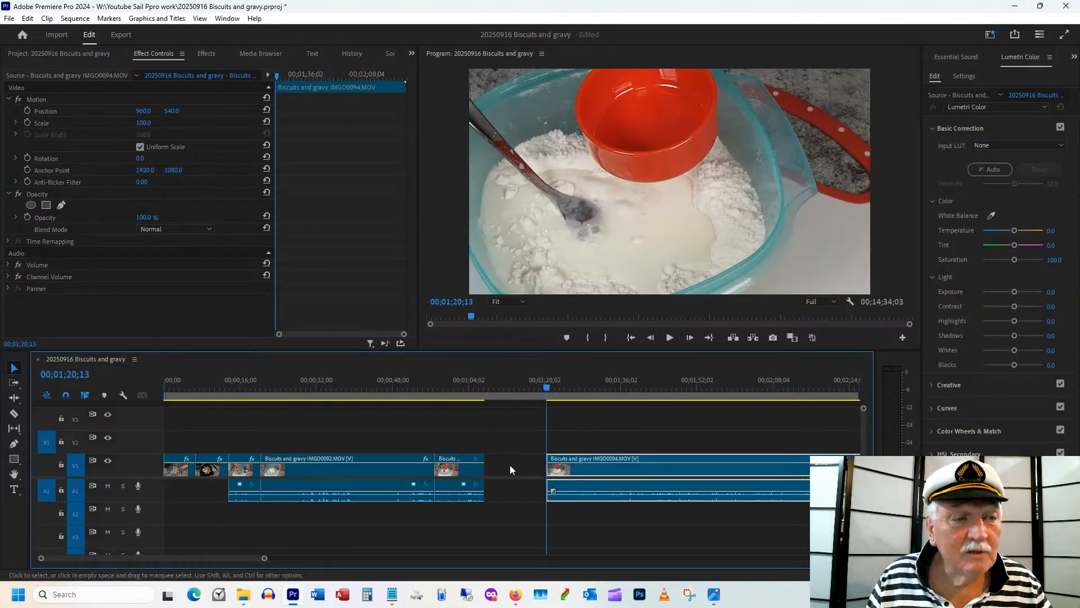
pyautogui.rightClick(510, 465)
pyautogui.click(516, 467)
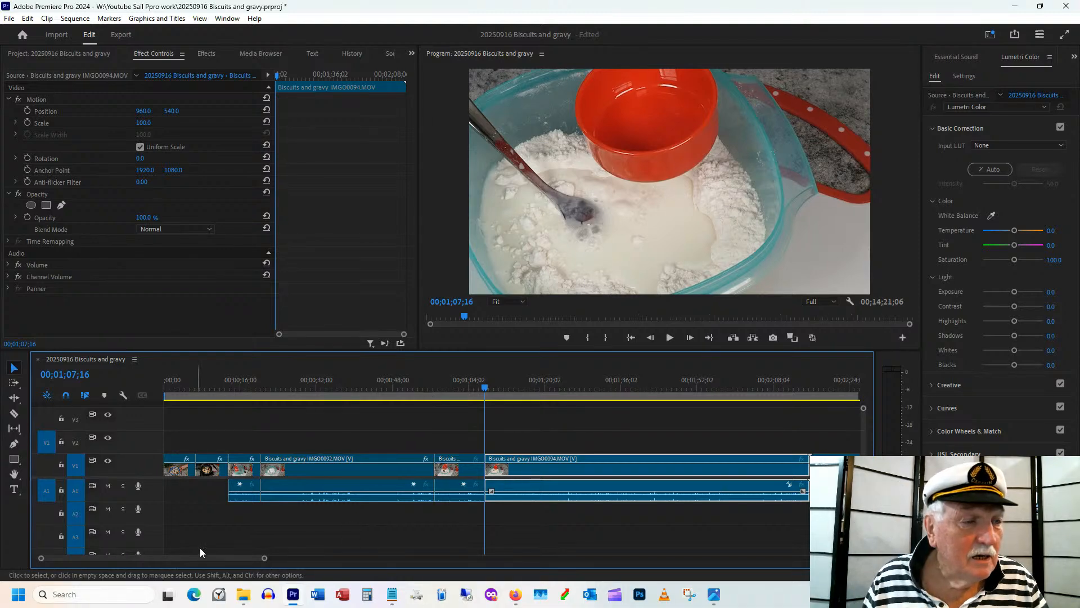
# Trim the end of the IMGO0094.MOV clip back to 00;02;11;12.
pyautogui.moveTo(208, 556); pyautogui.dragTo(221, 556)
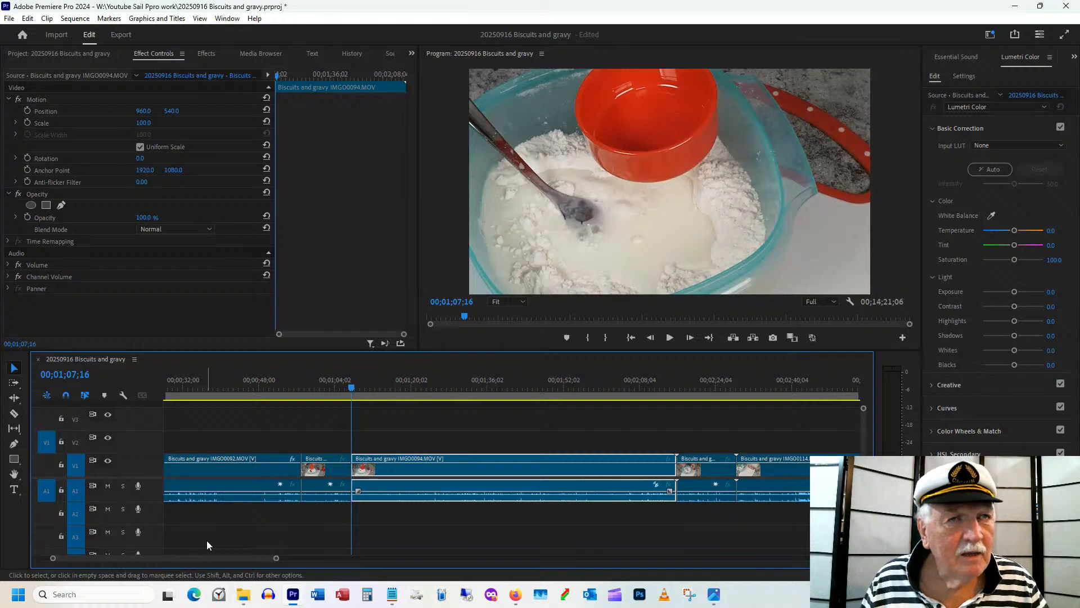
pyautogui.moveTo(349, 388); pyautogui.dragTo(657, 384)
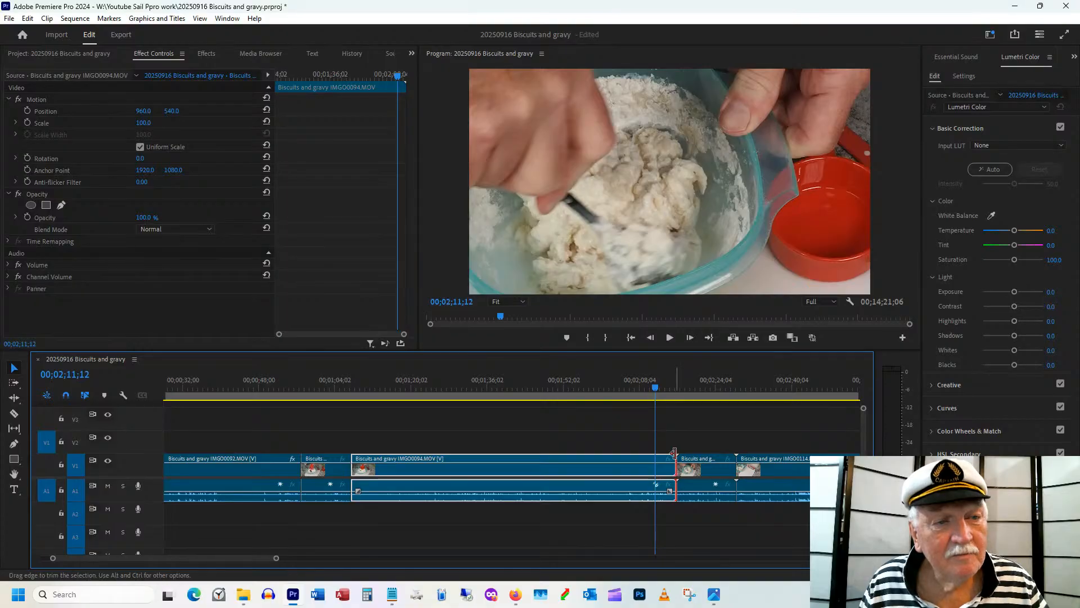
pyautogui.moveTo(676, 460); pyautogui.dragTo(651, 463)
# Examine the end of the IMGO0094.MOV clip against the IMGO0095.MOV and IMGO0114.MOV clips to judge whether the second mixing shot is needed.
pyautogui.moveTo(509, 381); pyautogui.dragTo(564, 382)
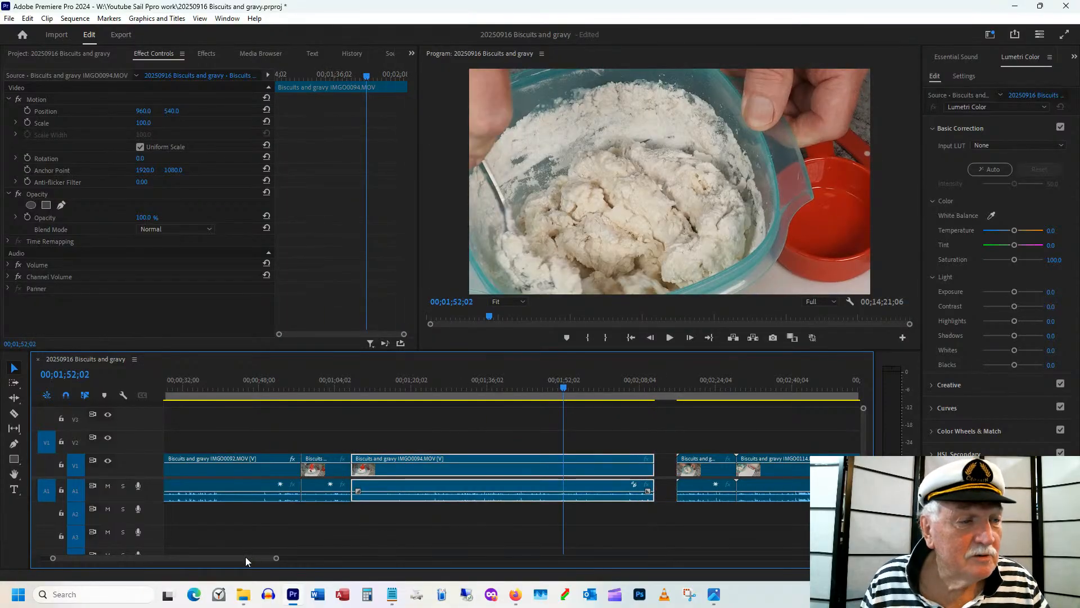
pyautogui.moveTo(245, 556); pyautogui.dragTo(269, 556)
pyautogui.moveTo(431, 390); pyautogui.dragTo(376, 383)
pyautogui.click(386, 384)
pyautogui.press('space')
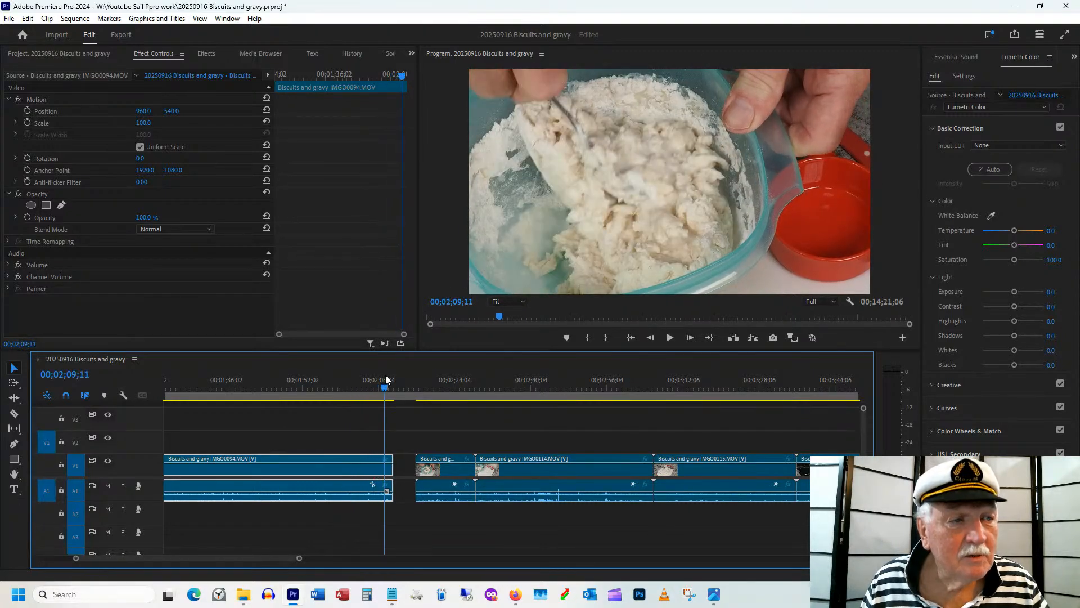
pyautogui.click(426, 387)
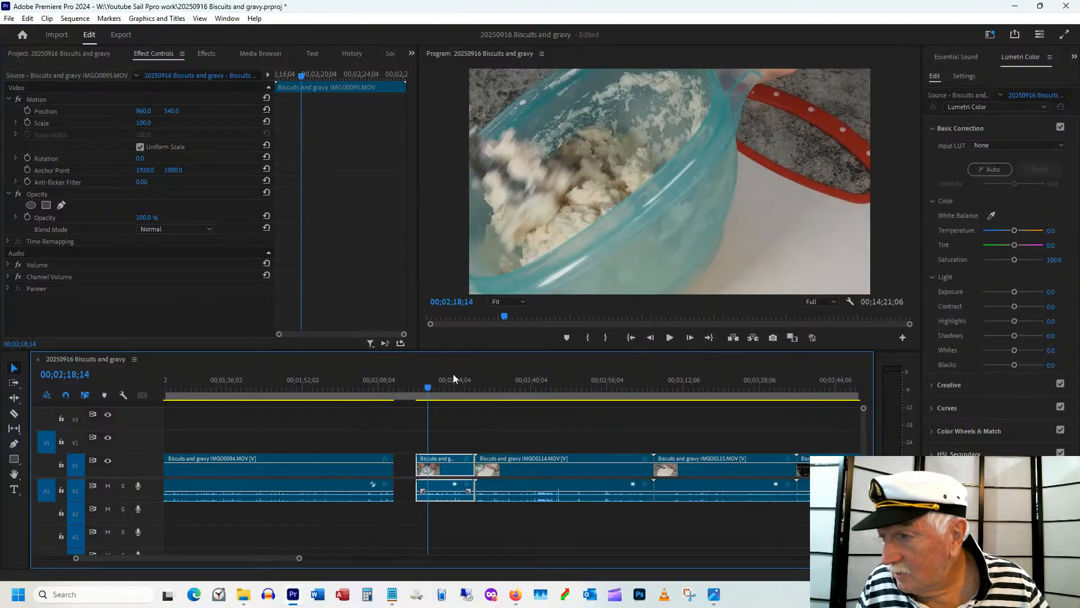
pyautogui.click(424, 390)
pyautogui.moveTo(424, 391); pyautogui.dragTo(379, 382)
pyautogui.click(383, 384)
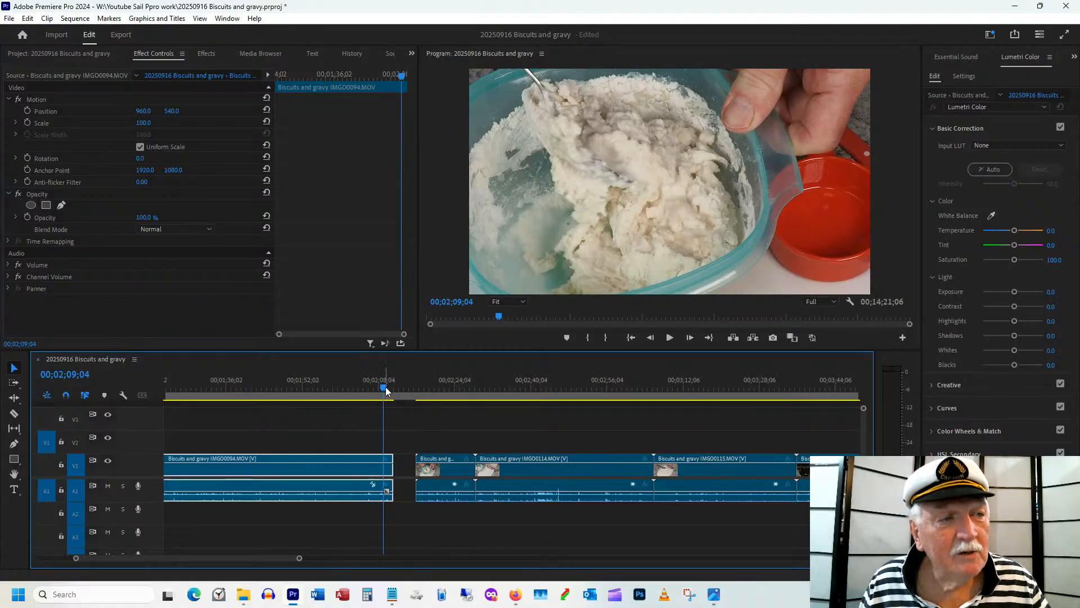
pyautogui.click(387, 387)
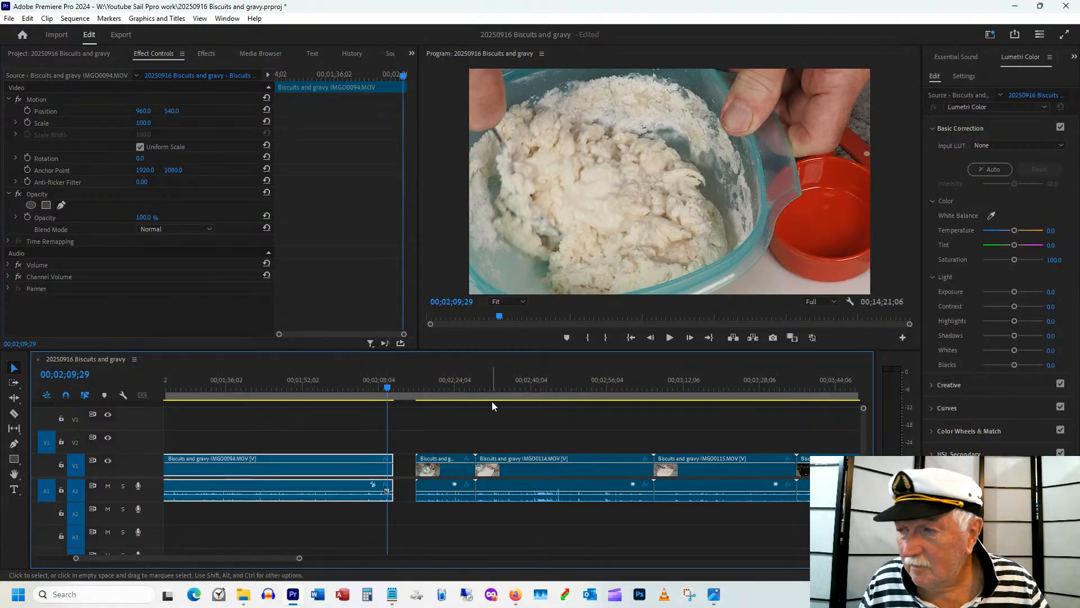
pyautogui.click(422, 388)
pyautogui.moveTo(423, 385); pyautogui.dragTo(563, 377)
pyautogui.click(447, 379)
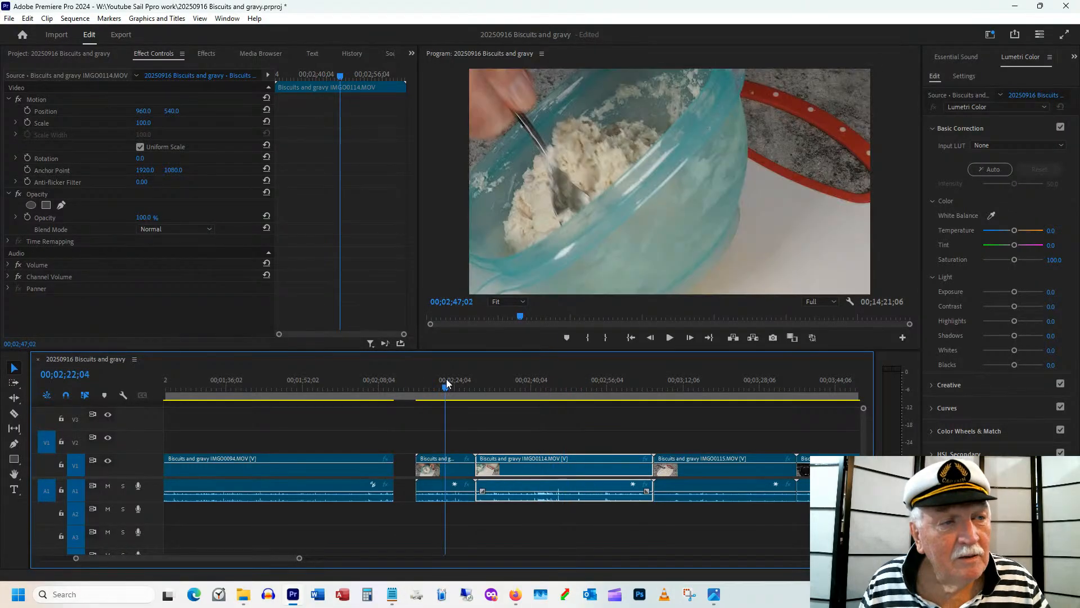
# Reveal the source of the IMGO0095.MOV clip in the project and delete it together with its sequence references.
pyautogui.rightClick(446, 472)
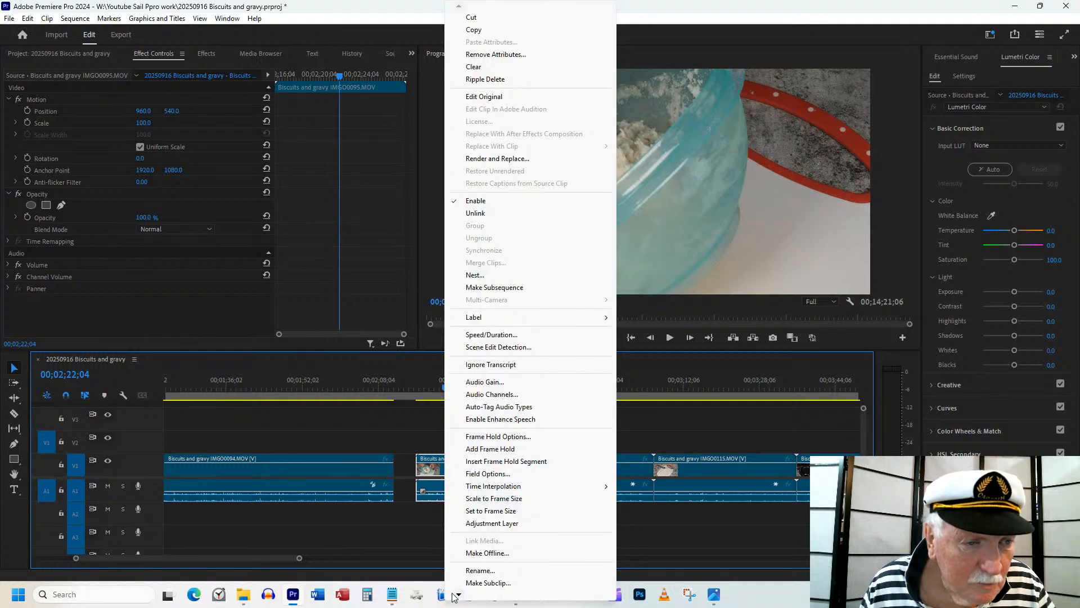
pyautogui.click(483, 583)
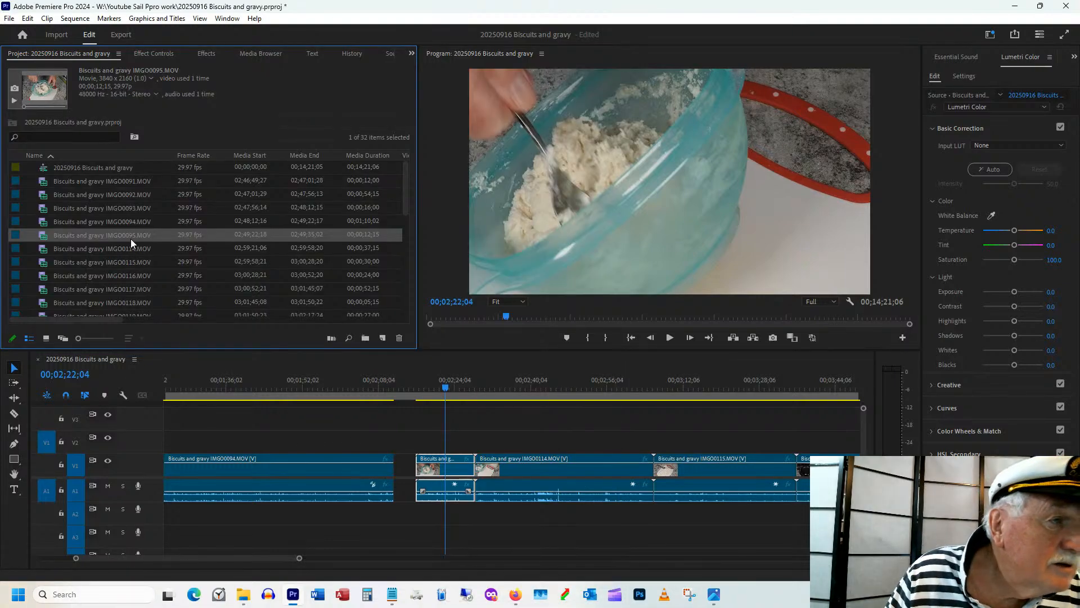
pyautogui.press('Delete')
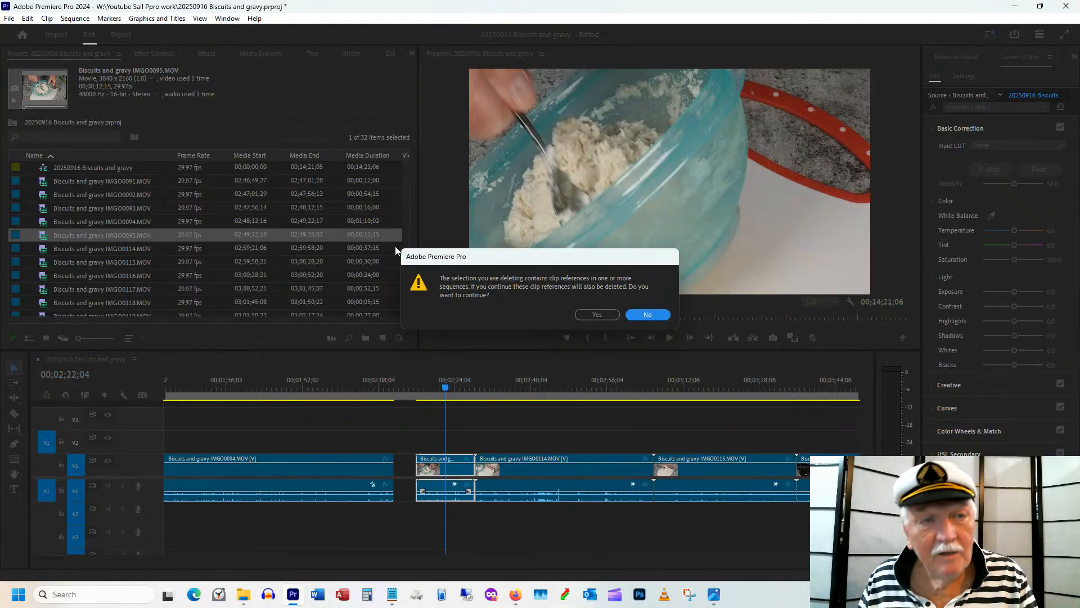
pyautogui.click(597, 314)
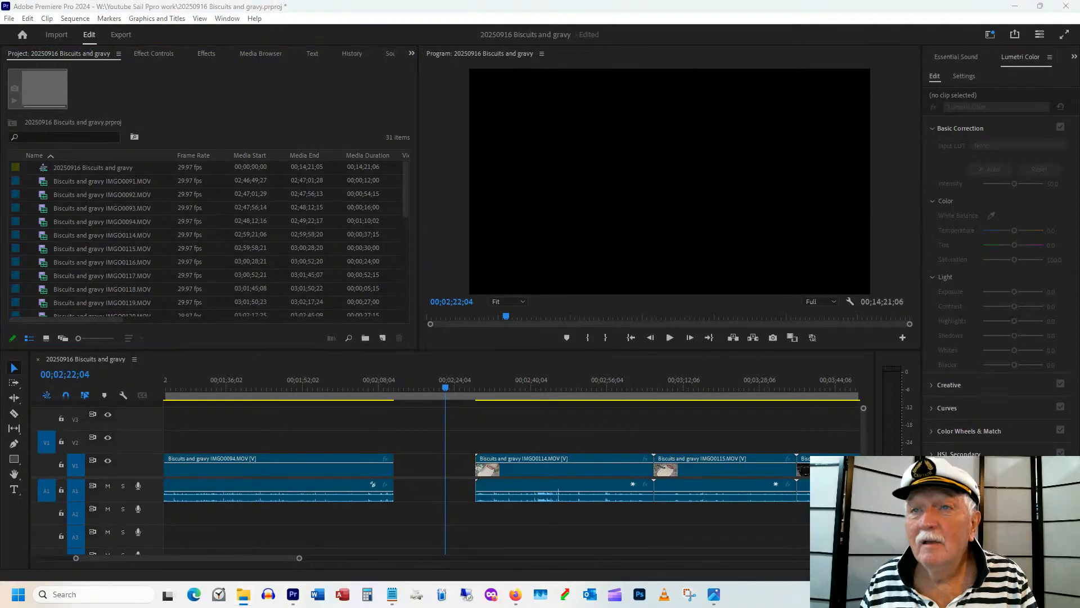
# In File Explorer, rename the Biscuits and gravy IMGO0095.MOV file to "zz Biscuits and gravy IMGO0095.MOV", then move the window out of the way.
pyautogui.moveTo(1079, 152); pyautogui.dragTo(383, 19)
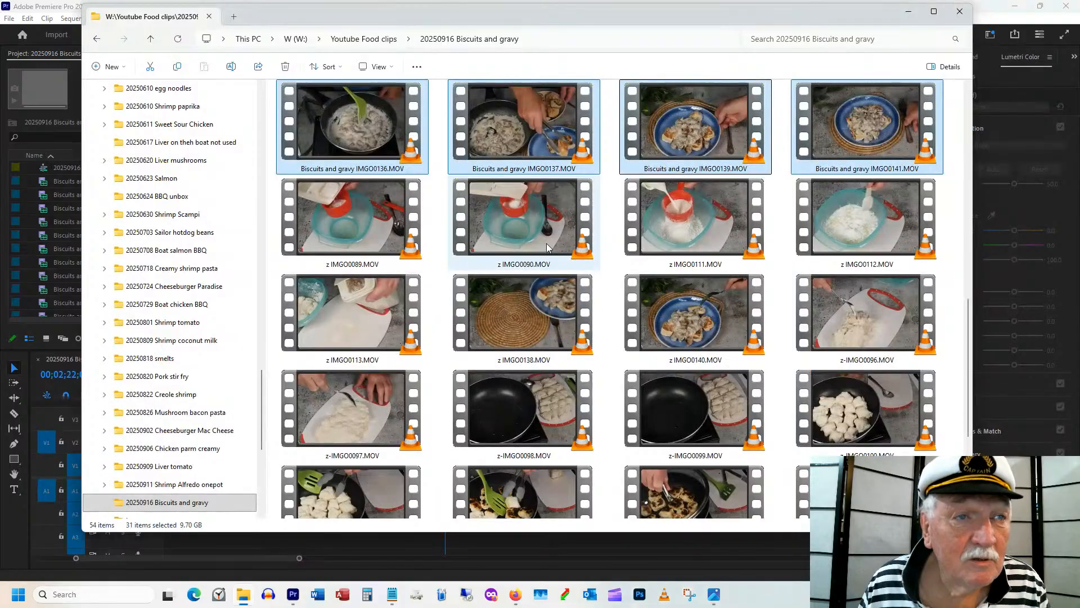
pyautogui.scroll(3, 542, 243)
pyautogui.scroll(-2, 536, 250)
pyautogui.scroll(5, 535, 251)
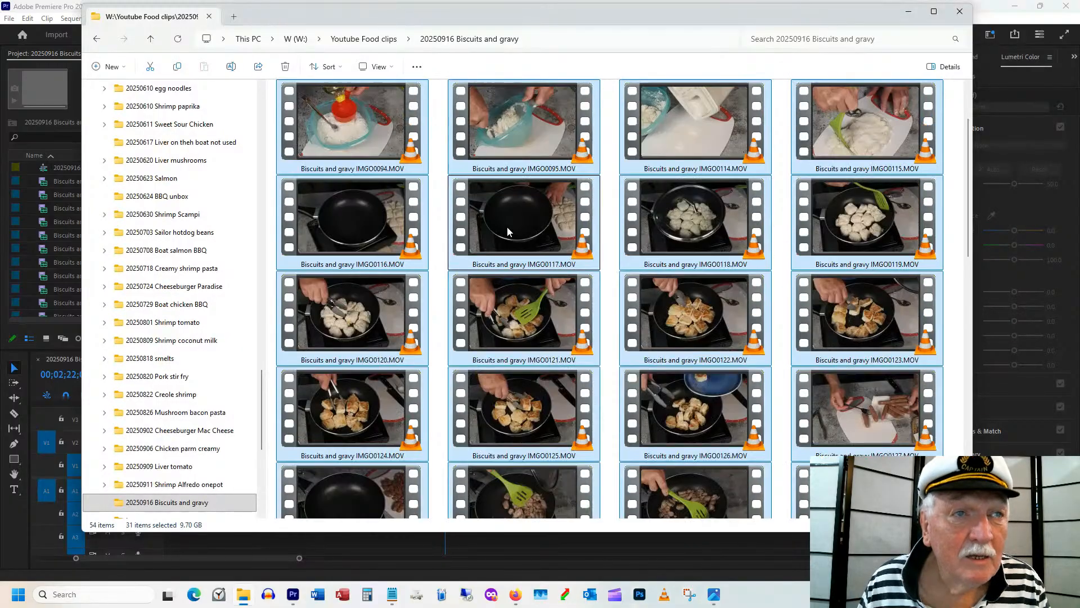
pyautogui.click(476, 168)
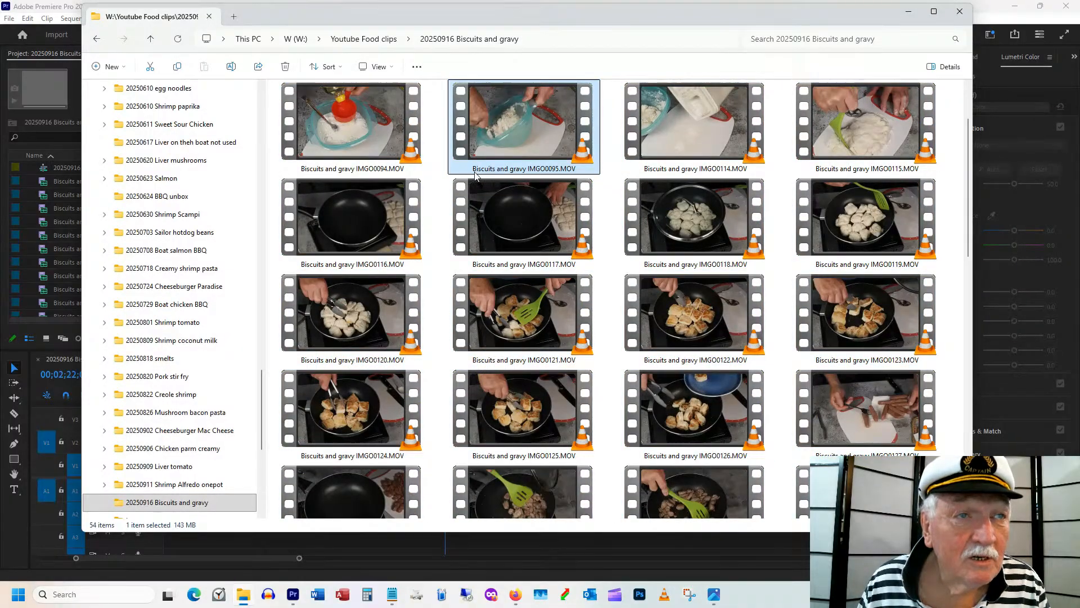
pyautogui.press('F2')
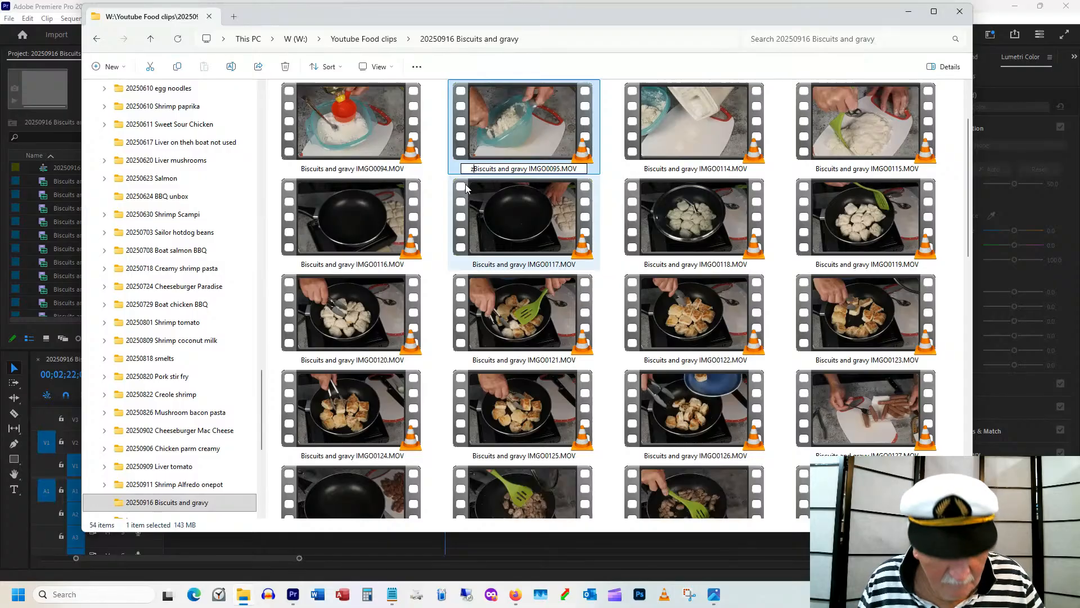
pyautogui.press('Home')
pyautogui.write('z')
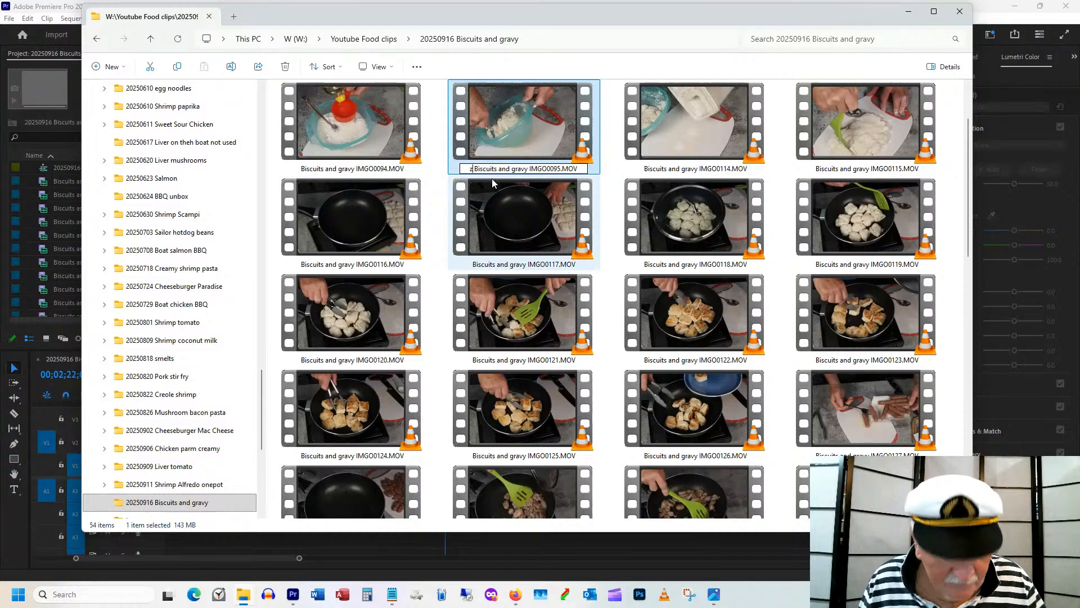
pyautogui.write('z')
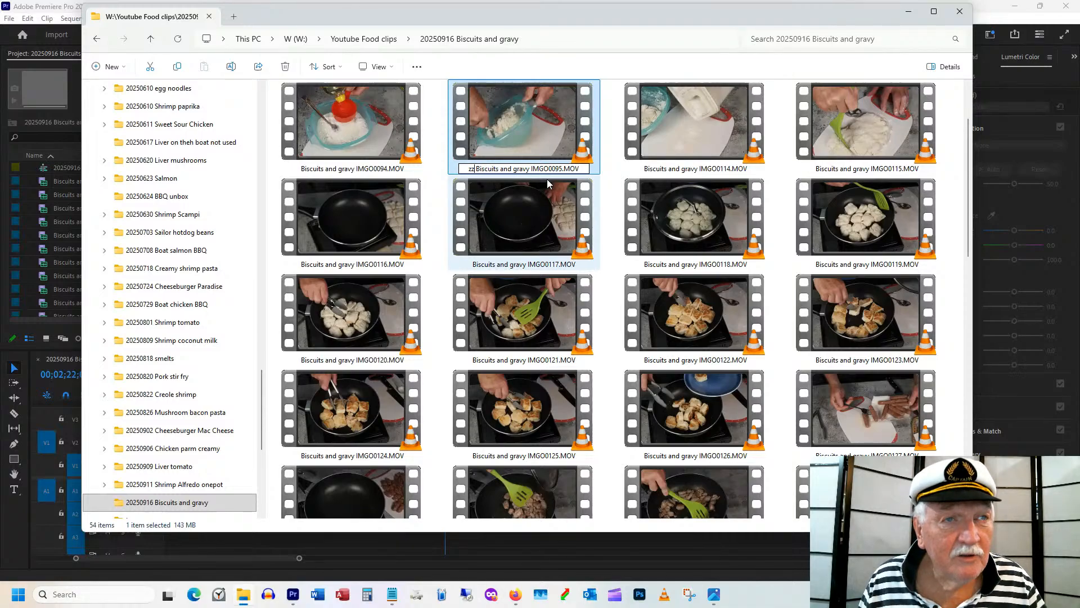
pyautogui.click(613, 182)
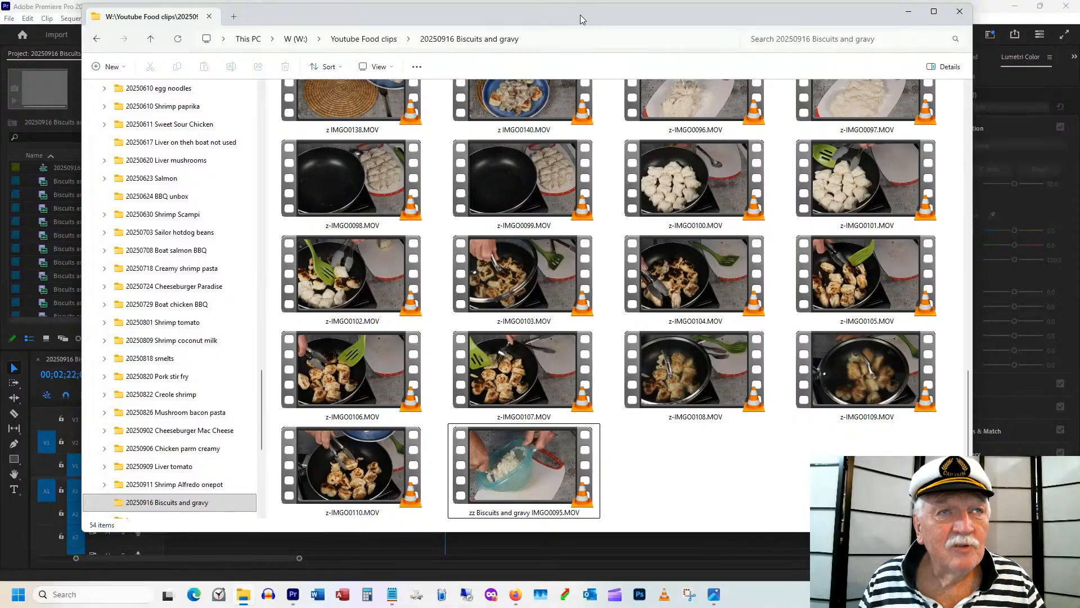
pyautogui.moveTo(581, 17); pyautogui.dragTo(0, 17)
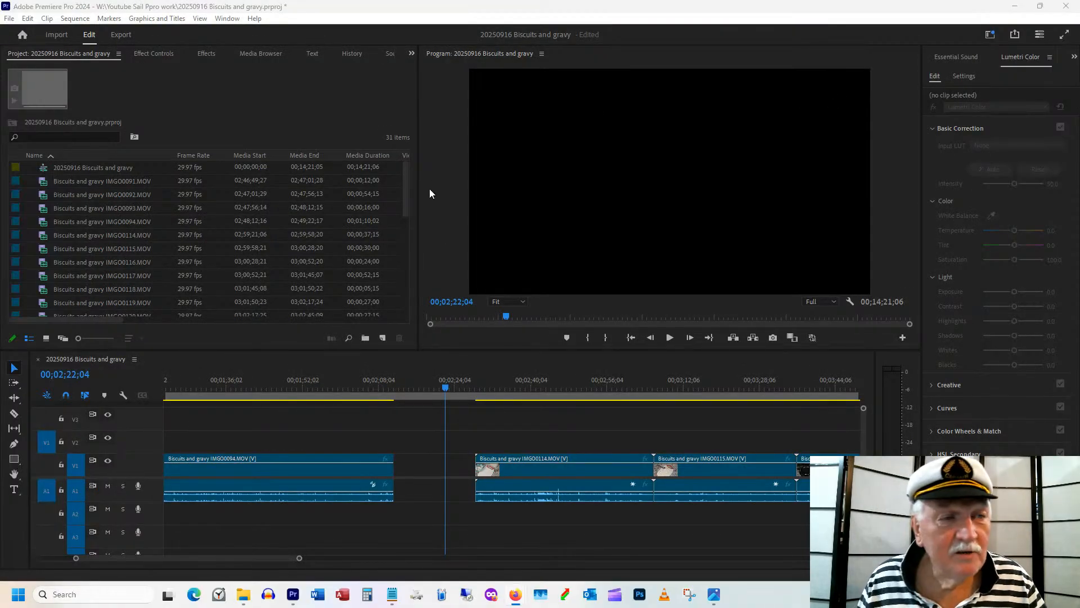
# Set the Scale of the IMGO0094.MOV clip to 75 and check its framing through to the end of the clip.
pyautogui.click(489, 390)
pyautogui.press('space')
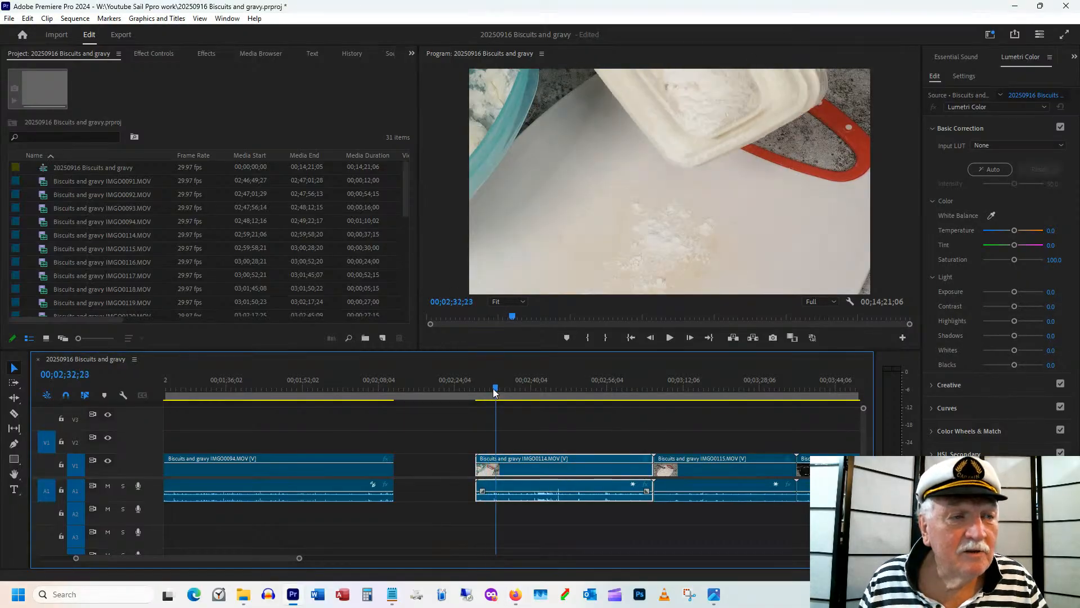
pyautogui.click(359, 392)
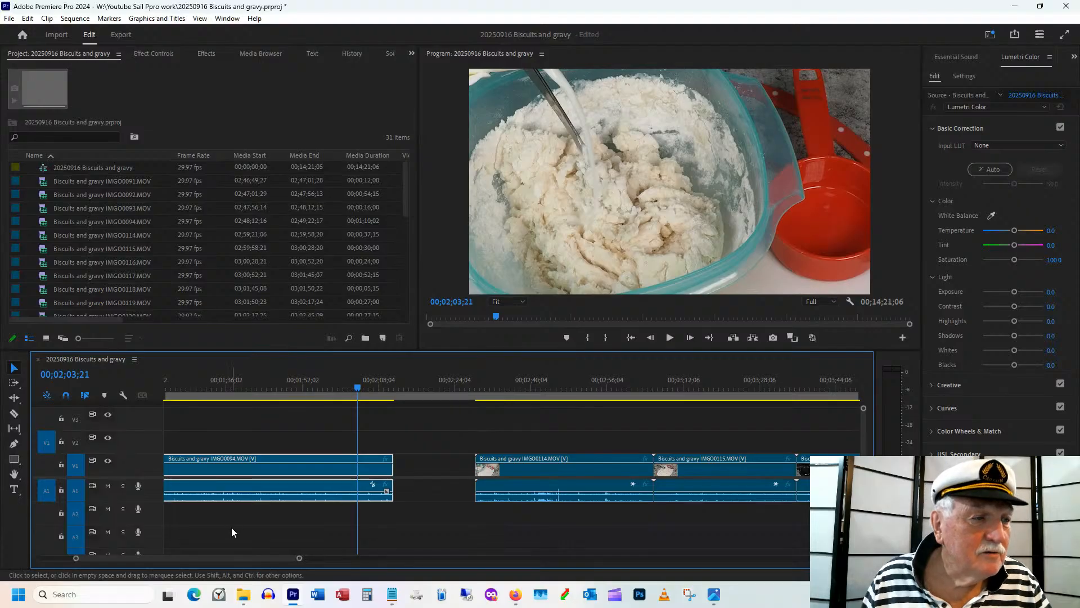
pyautogui.moveTo(227, 555); pyautogui.dragTo(211, 555)
pyautogui.click(352, 381)
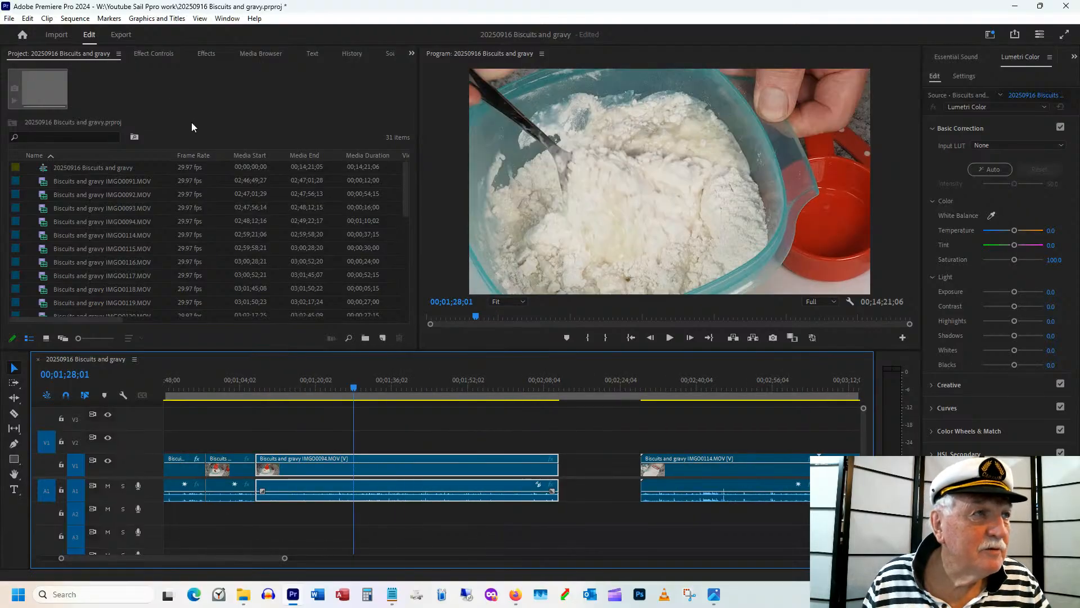
pyautogui.click(159, 53)
pyautogui.click(142, 122)
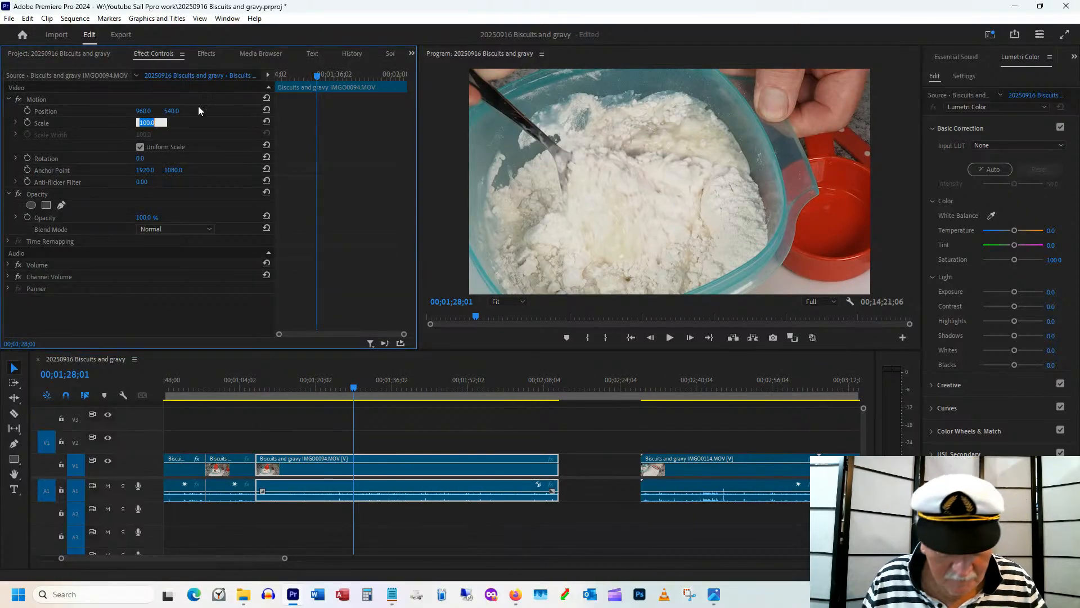
pyautogui.write('75')
pyautogui.press('Return')
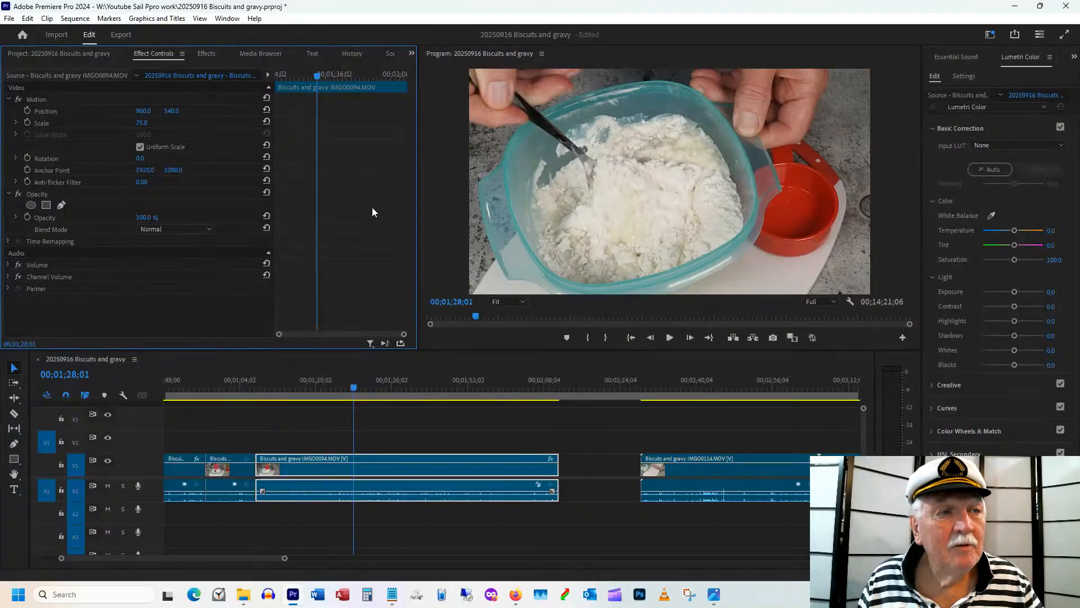
pyautogui.moveTo(349, 401); pyautogui.dragTo(294, 395)
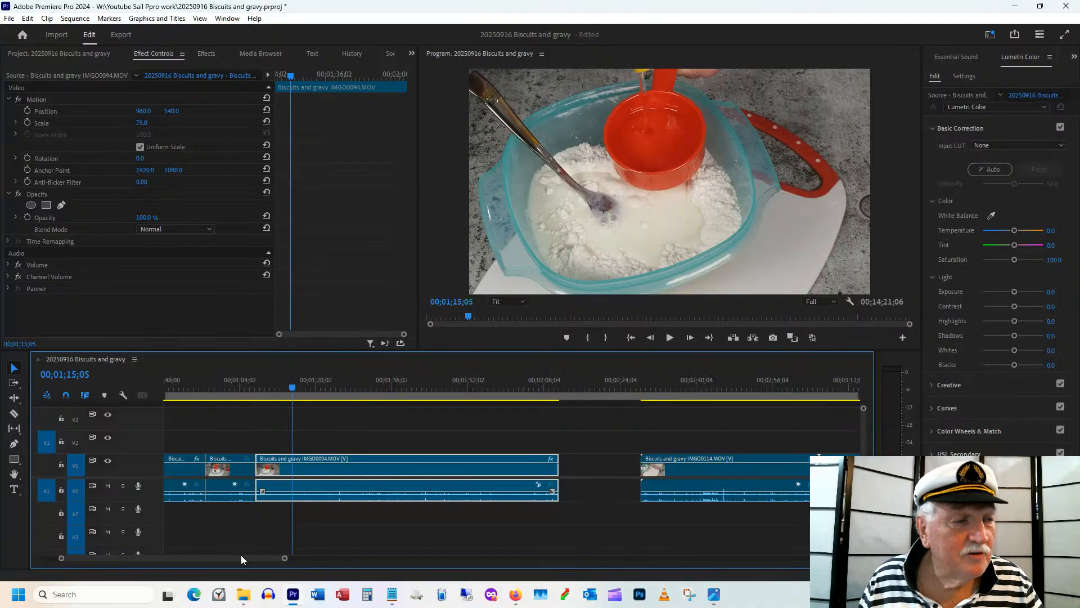
pyautogui.scroll(-2, 241, 559)
pyautogui.moveTo(261, 384); pyautogui.dragTo(494, 370)
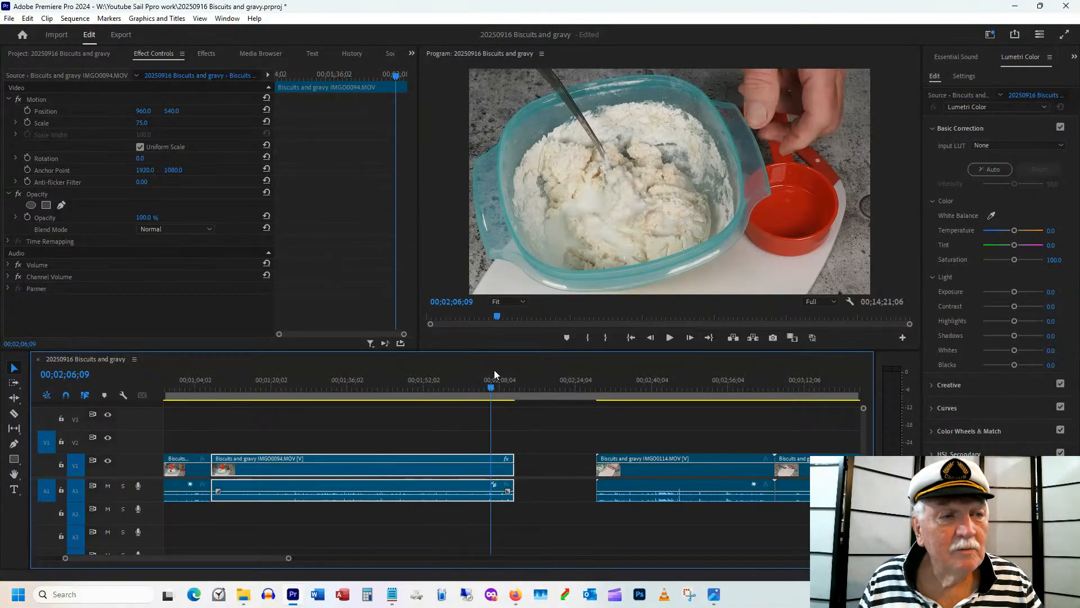
# Trim the start of the IMGO0114.MOV clip to 00;02;35;09, where the flour is being poured.
pyautogui.moveTo(248, 559); pyautogui.dragTo(262, 557)
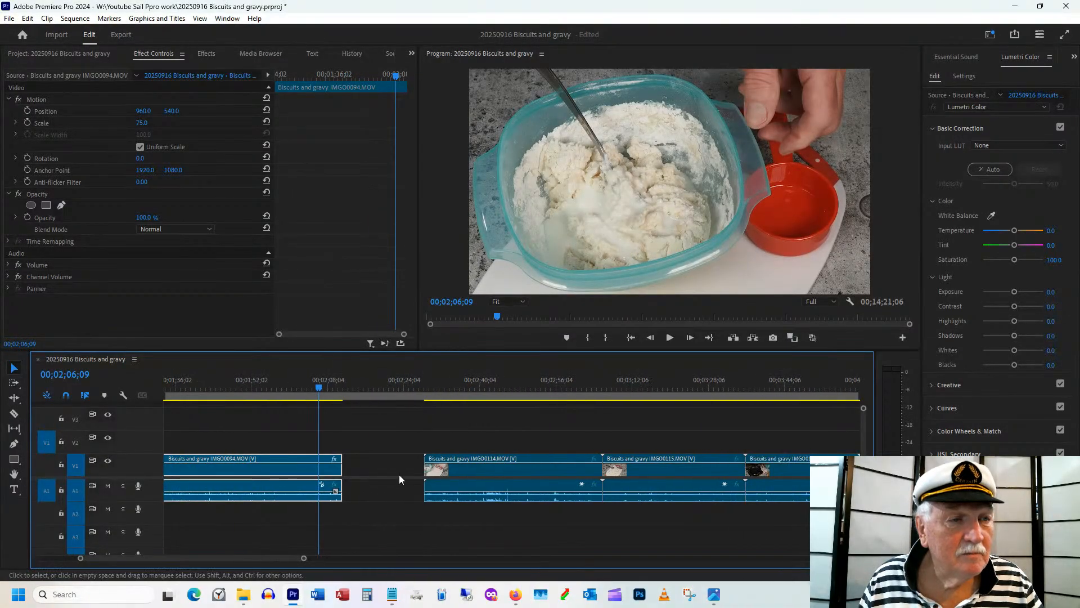
pyautogui.moveTo(427, 386); pyautogui.dragTo(456, 381)
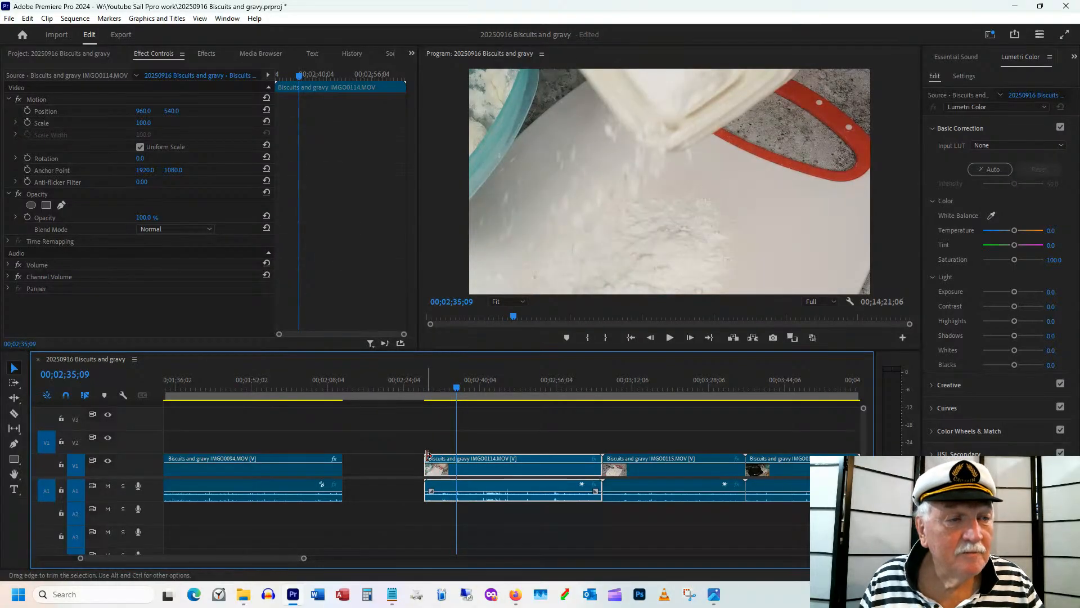
pyautogui.moveTo(428, 455); pyautogui.dragTo(458, 455)
# Set the Scale of the IMGO0114.MOV clip to 75.
pyautogui.click(494, 384)
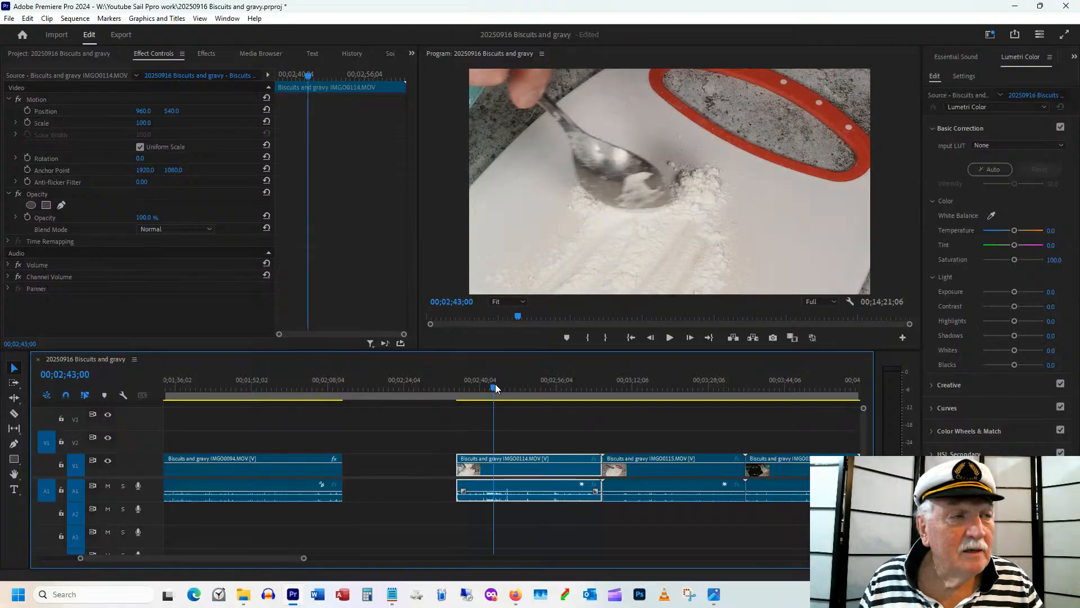
pyautogui.click(144, 123)
pyautogui.write('7')
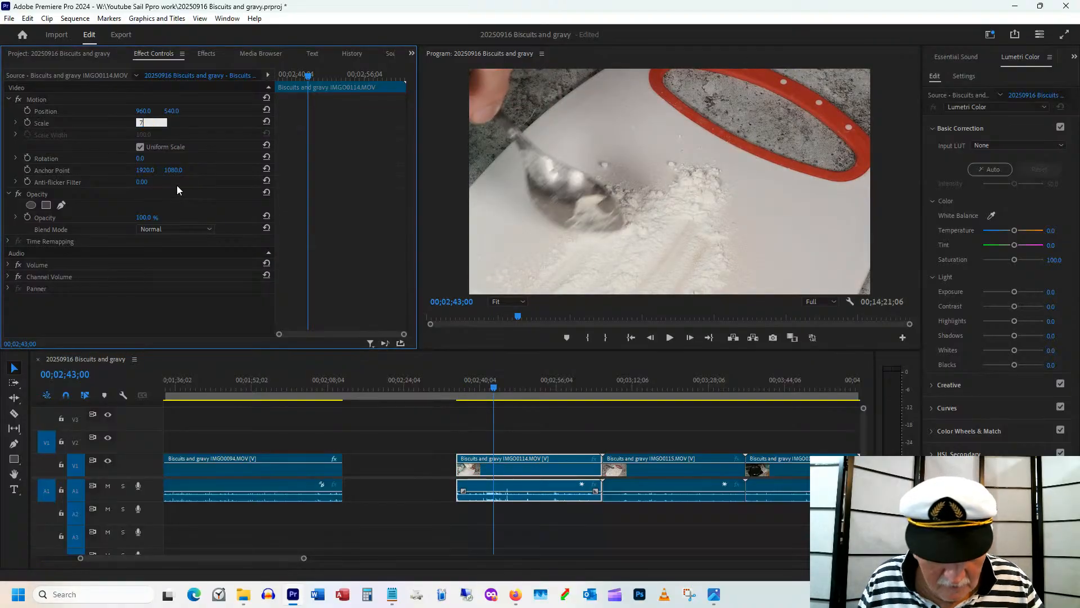
pyautogui.write('5')
pyautogui.press('Return')
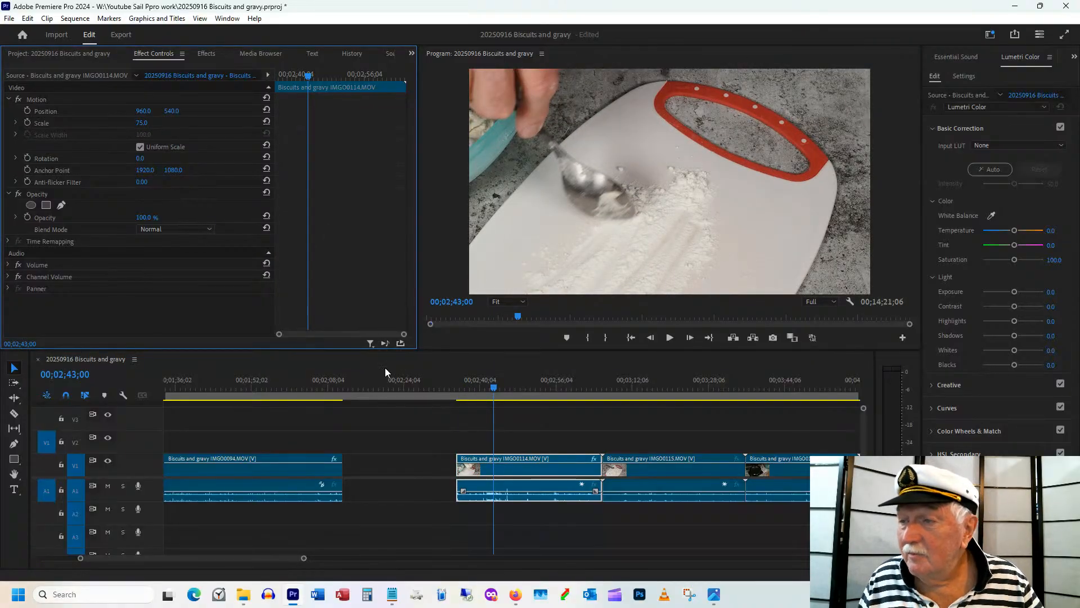
# Ripple delete the gap between the IMGO0094.MOV and IMGO0114.MOV clips and return the playhead to just before the cut.
pyautogui.rightClick(391, 468)
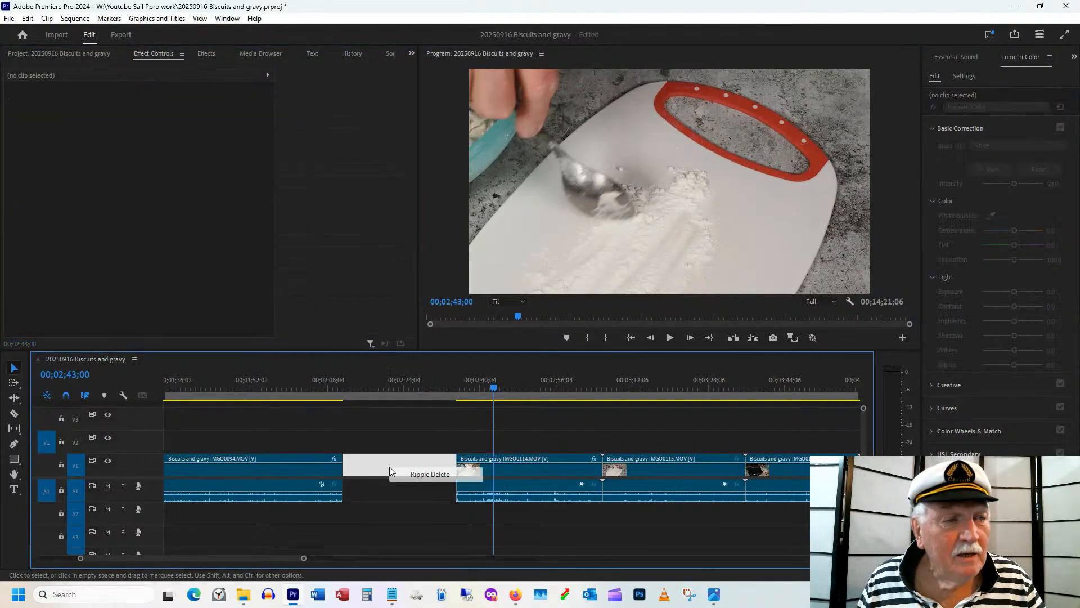
pyautogui.click(422, 472)
pyautogui.click(340, 379)
pyautogui.click(336, 384)
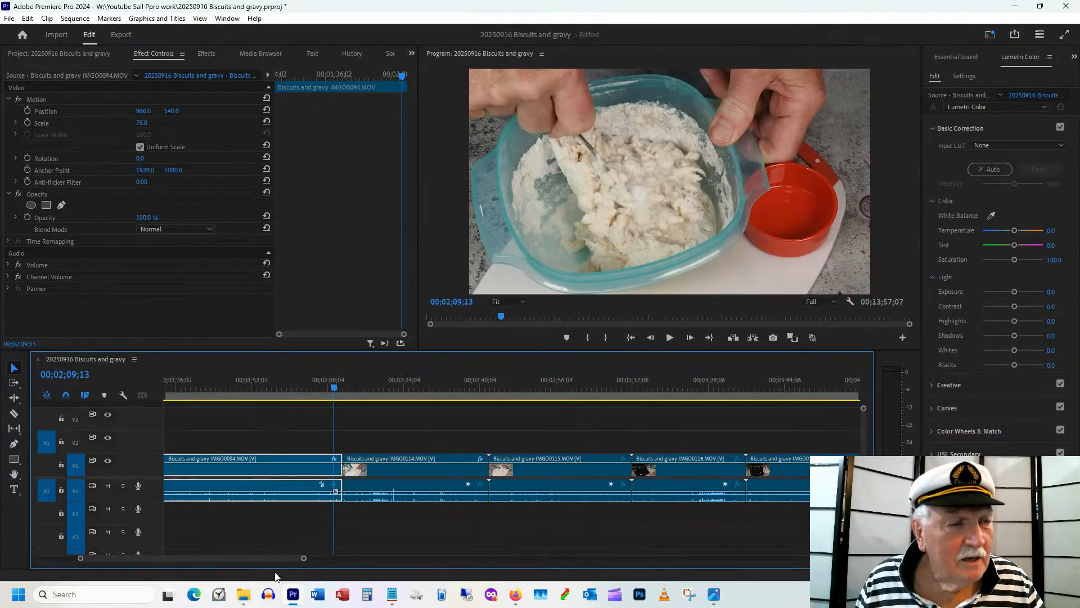
pyautogui.scroll(-1, 274, 555)
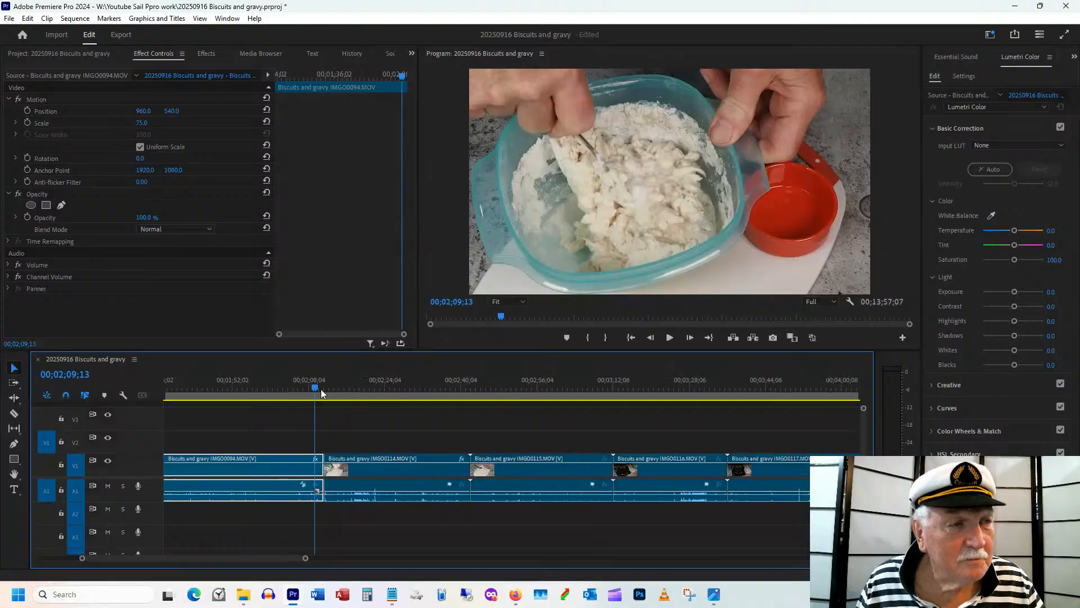
# Check the cut into the IMGO0114.MOV clip and set that clip's Position to 1217, 416 to centre the dough.
pyautogui.click(319, 389)
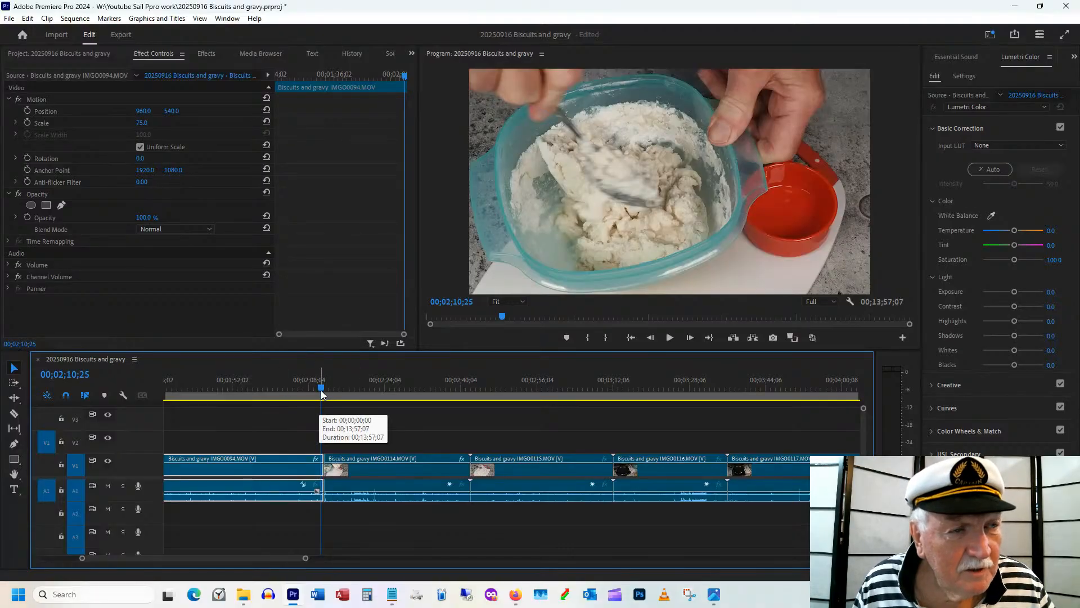
pyautogui.moveTo(321, 390)
pyautogui.mouseDown()
pyautogui.moveTo(312, 390)
pyautogui.moveTo(321, 390)
pyautogui.mouseUp()
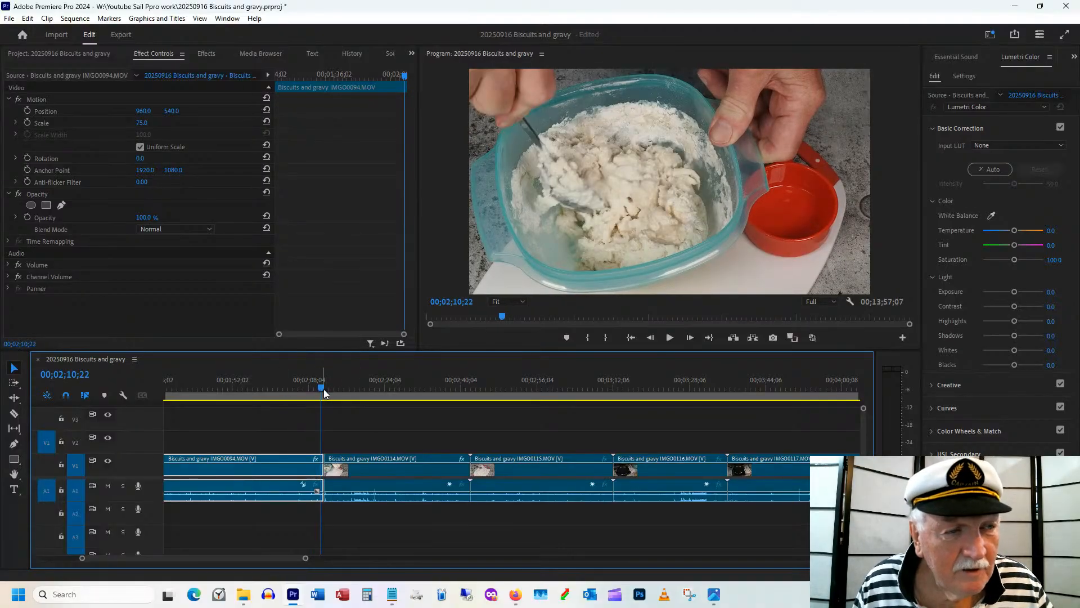
pyautogui.click(319, 389)
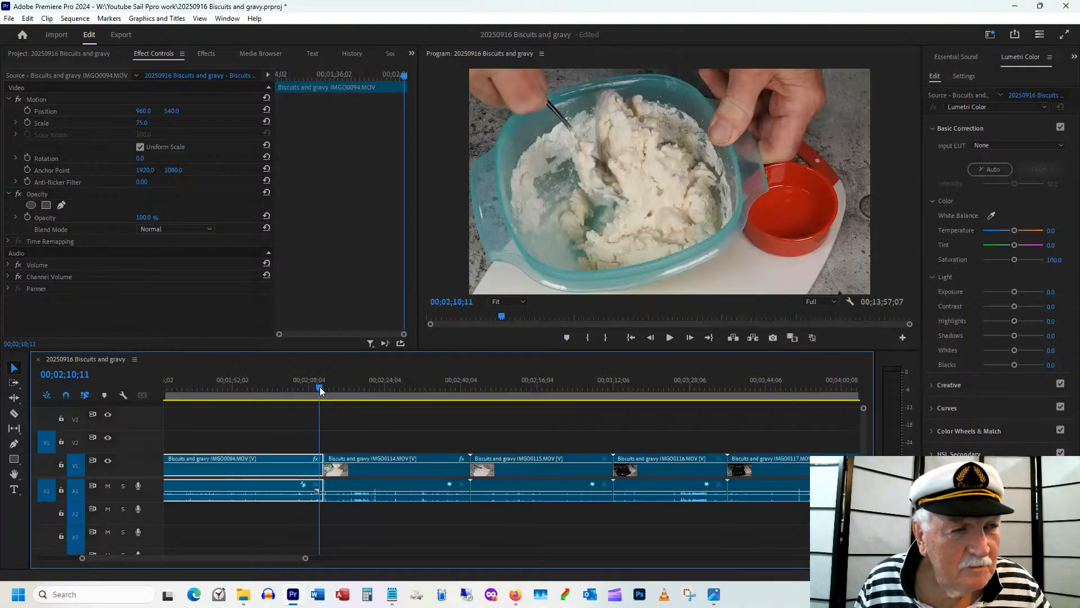
pyautogui.moveTo(320, 390); pyautogui.dragTo(397, 405)
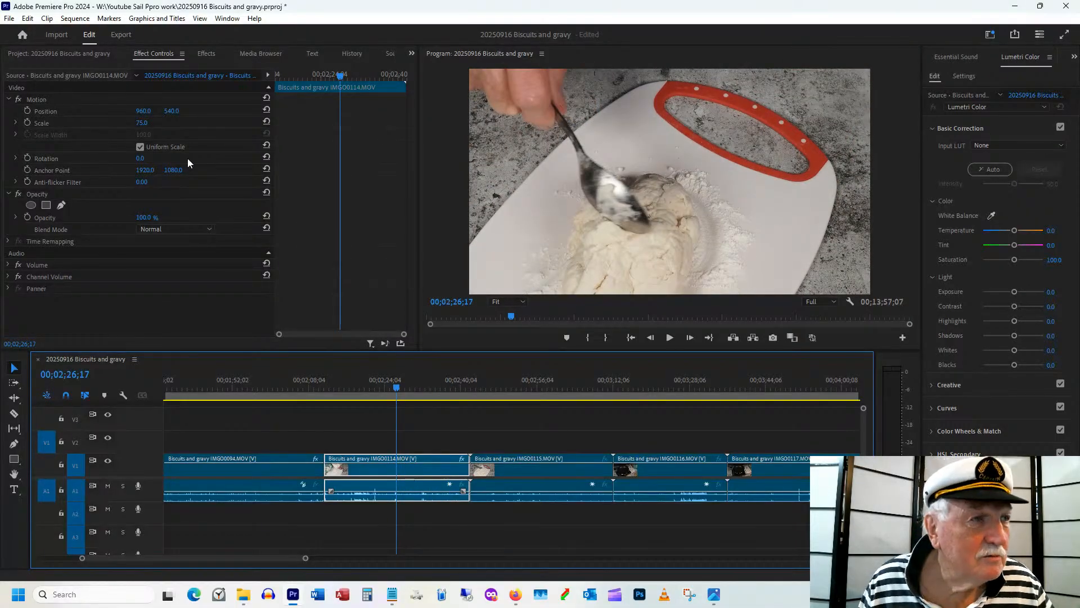
pyautogui.moveTo(173, 113); pyautogui.dragTo(289, 116)
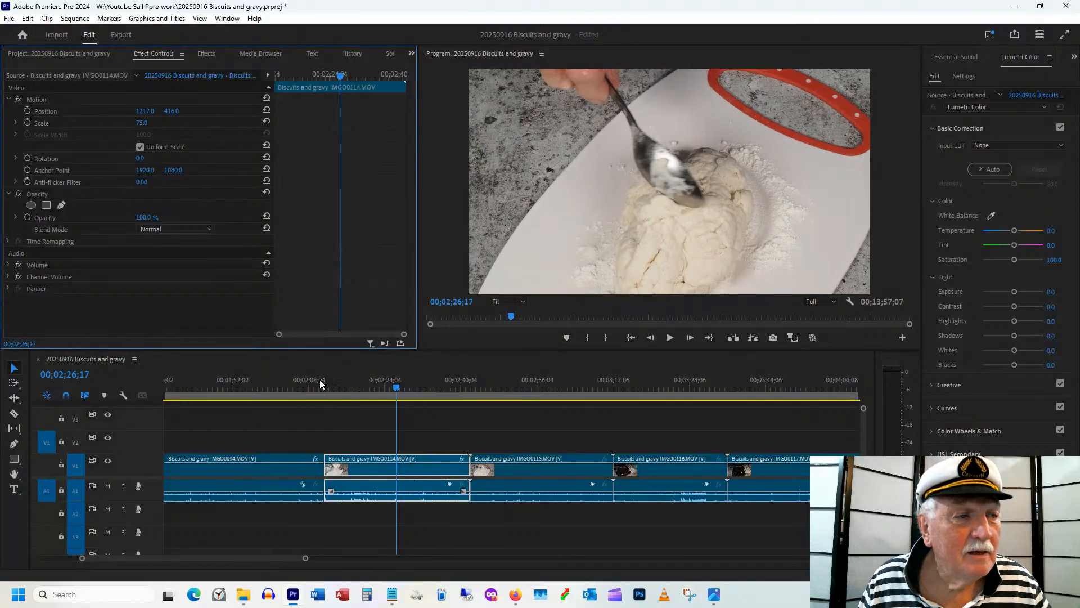
# Trim the start of the IMGO0114.MOV clip to about 00;02;20;26 and ripple delete the resulting gap.
pyautogui.moveTo(319, 379); pyautogui.dragTo(371, 403)
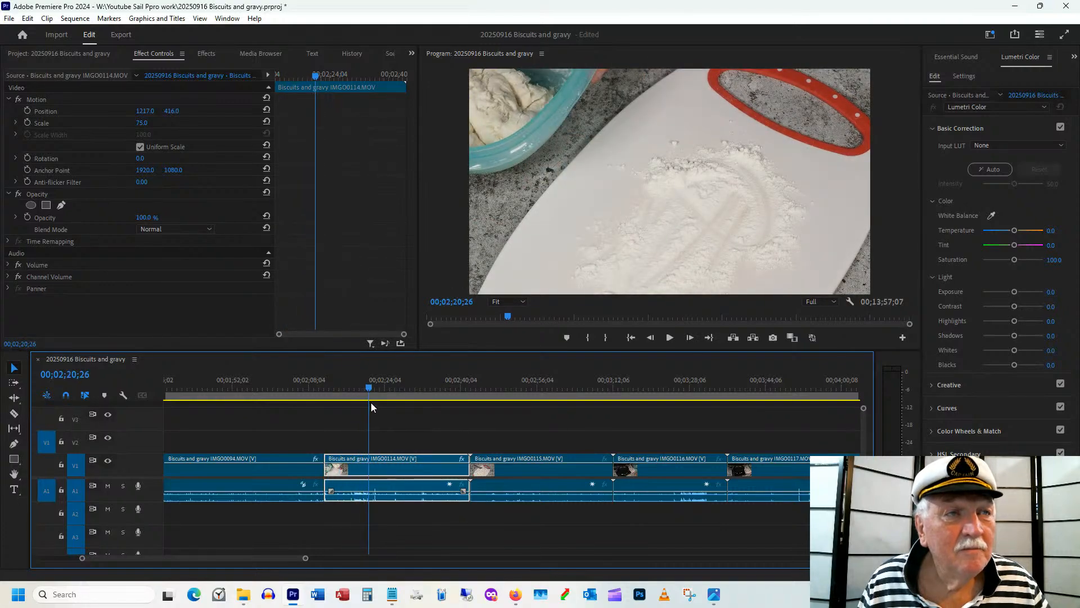
pyautogui.moveTo(322, 453); pyautogui.dragTo(369, 457)
pyautogui.click(350, 459)
pyautogui.rightClick(350, 458)
pyautogui.click(383, 464)
# Set the IMGO0115.MOV clip's Scale to 75 and its vertical Position to 329.
pyautogui.moveTo(315, 394); pyautogui.dragTo(462, 388)
pyautogui.click(476, 388)
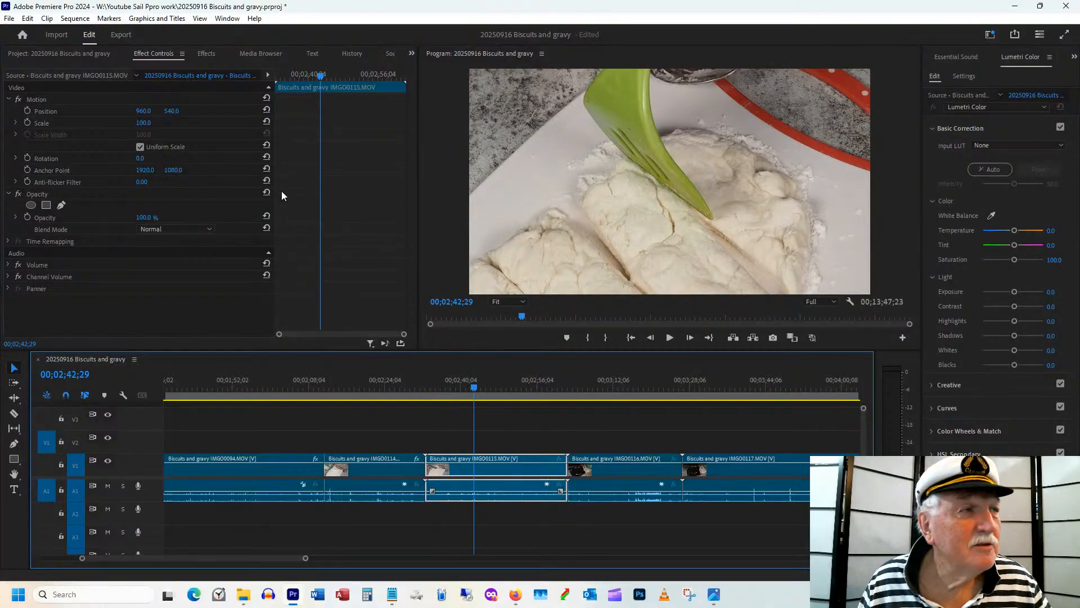
pyautogui.click(144, 123)
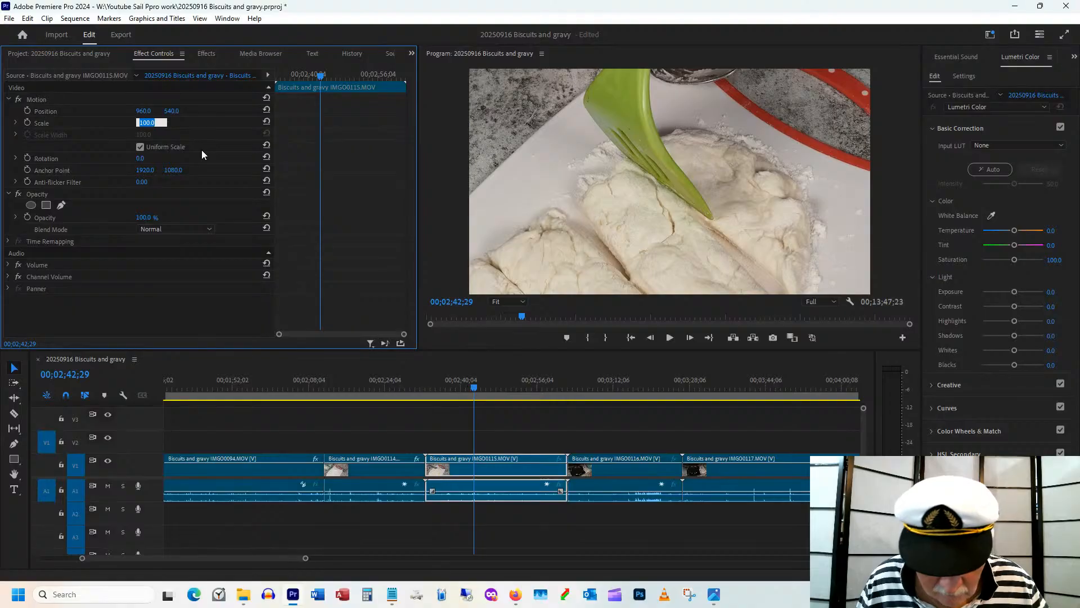
pyautogui.write('7')
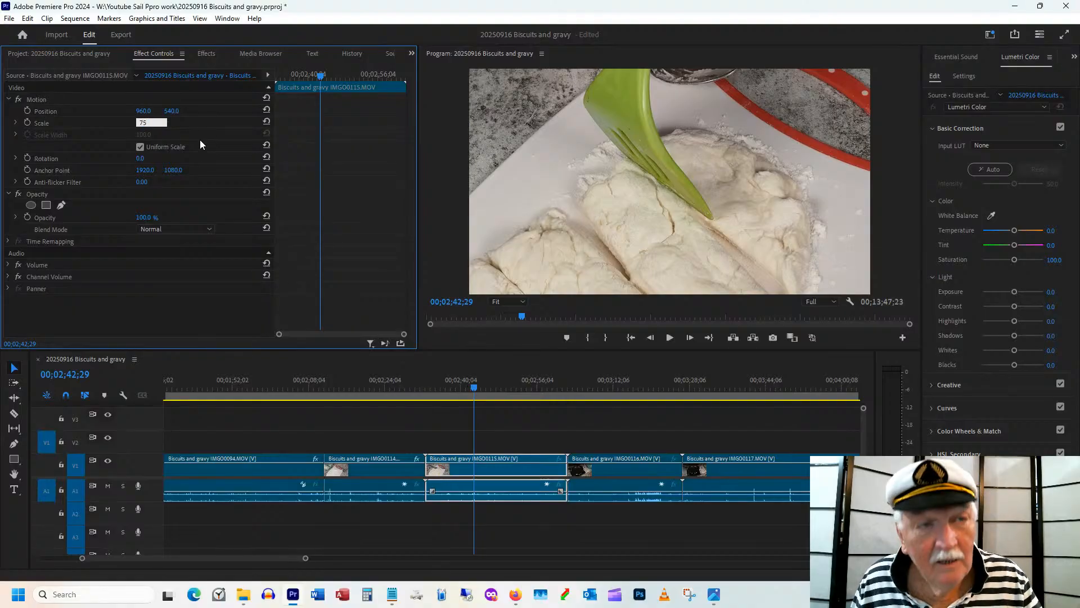
pyautogui.write('5')
pyautogui.press('Return')
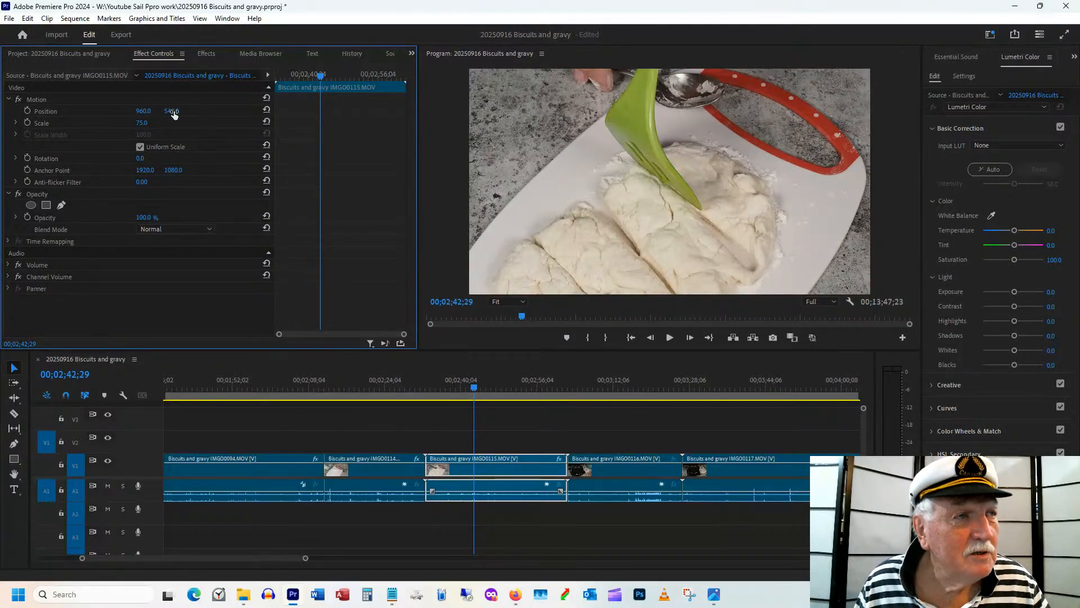
pyautogui.moveTo(171, 112); pyautogui.dragTo(56, 120)
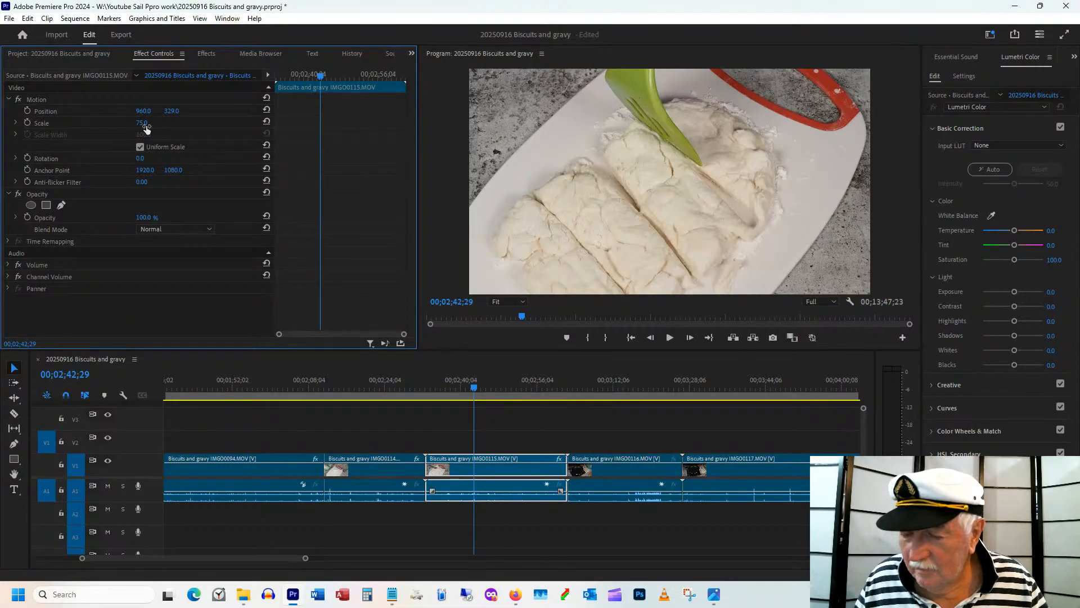
# Trim about one second off the start of the IMGO0115.MOV clip and close the gap before it.
pyautogui.click(433, 384)
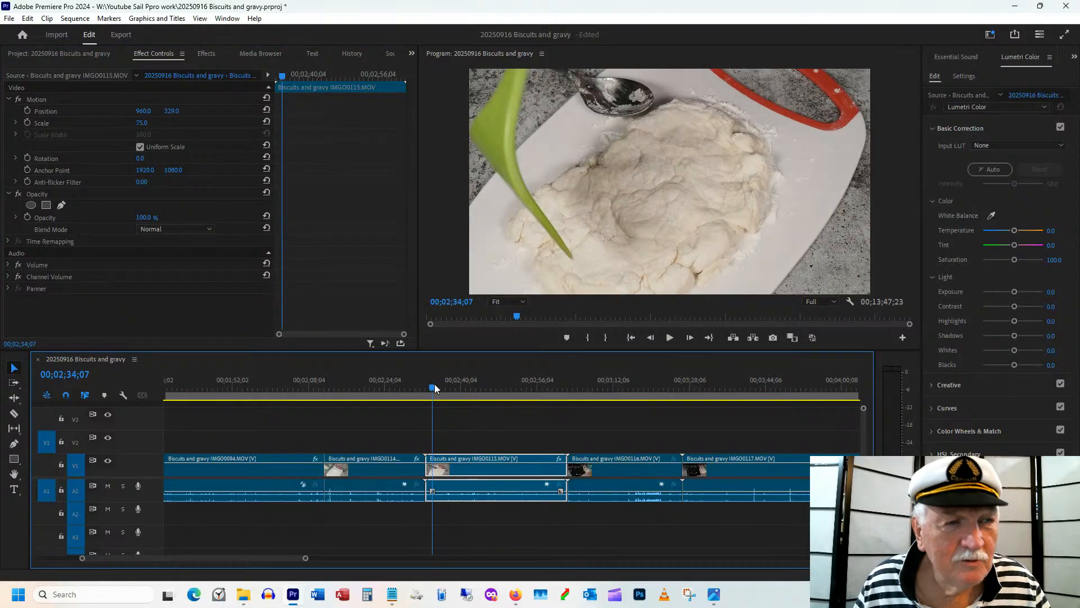
pyautogui.click(434, 397)
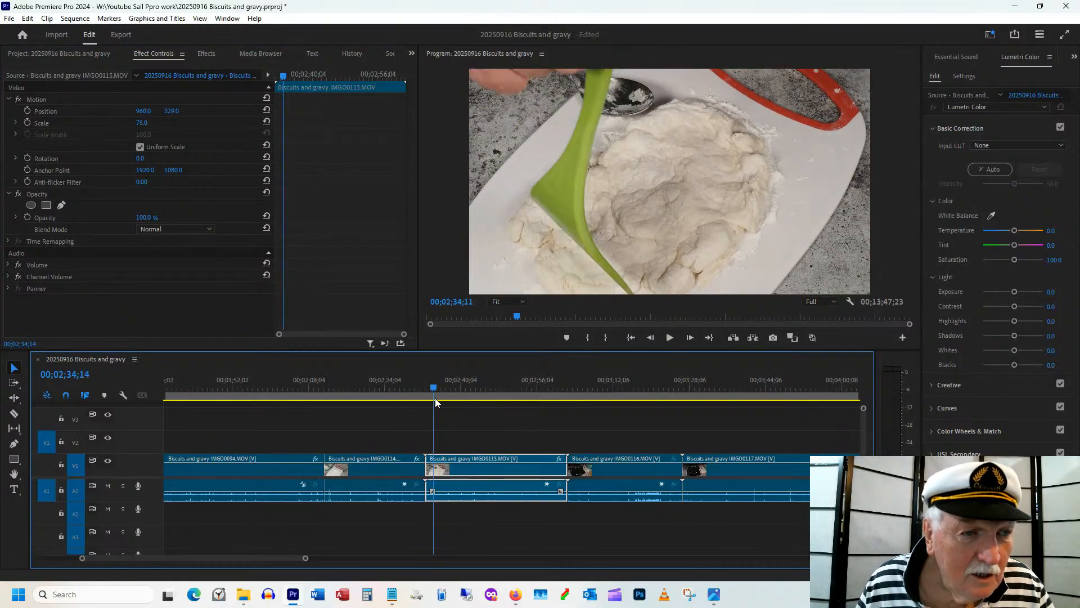
pyautogui.moveTo(427, 466); pyautogui.dragTo(431, 466)
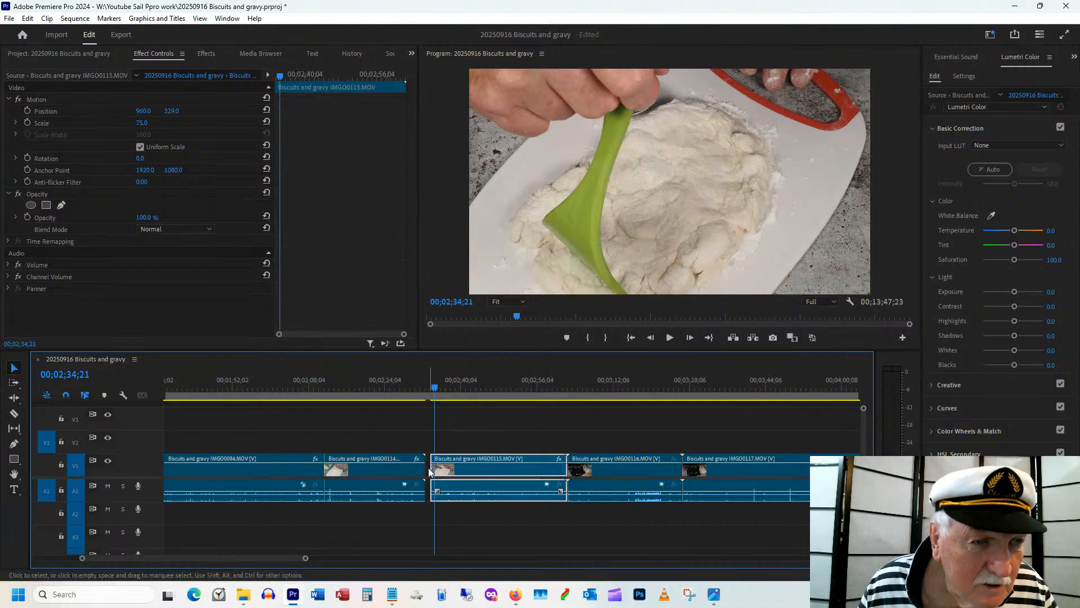
pyautogui.click(429, 468)
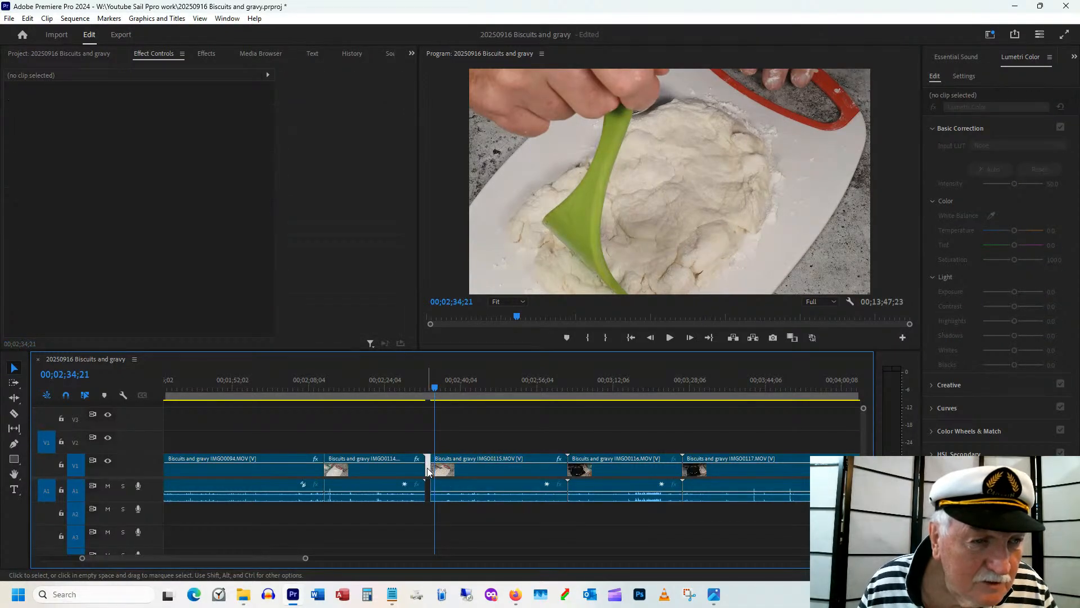
pyautogui.press('Delete')
# Trim the end of the IMGO0115.MOV clip to 00;02;57;12, once the dough is fully cut into pieces.
pyautogui.moveTo(427, 386); pyautogui.dragTo(544, 376)
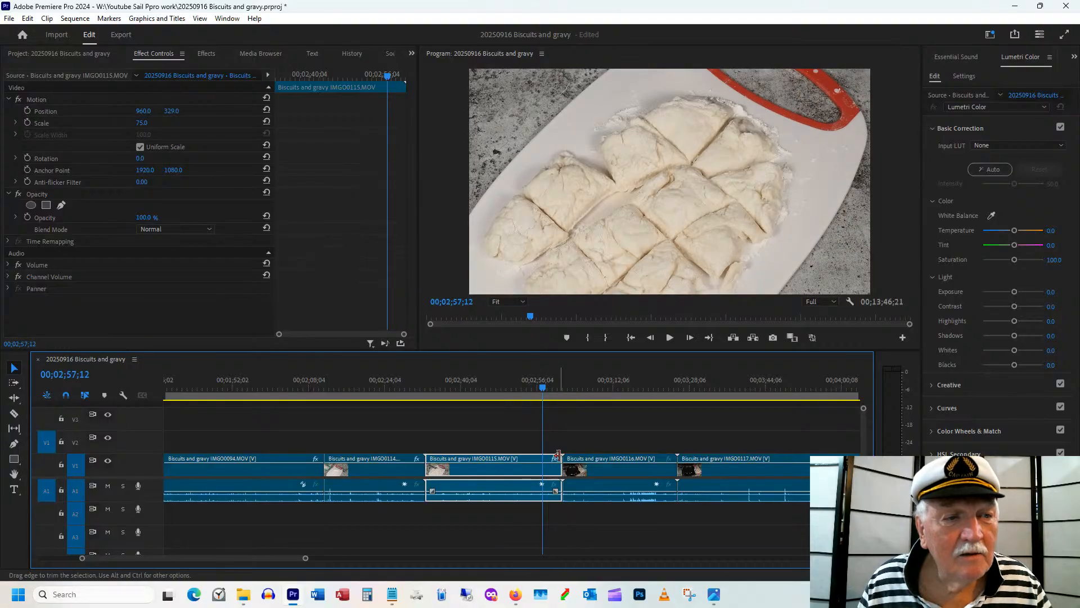
pyautogui.moveTo(558, 458); pyautogui.dragTo(542, 459)
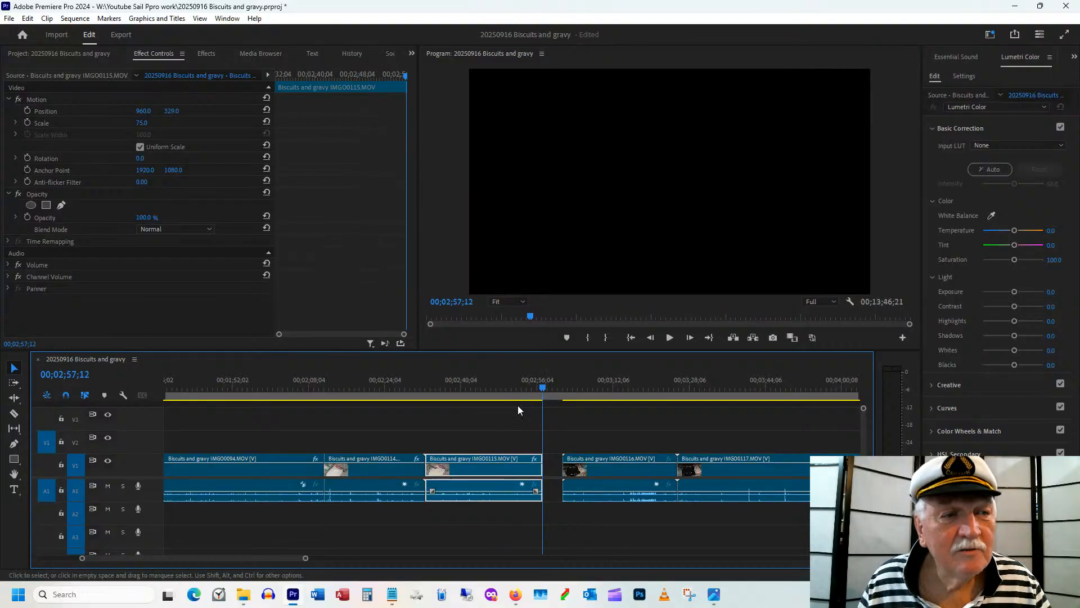
pyautogui.click(533, 383)
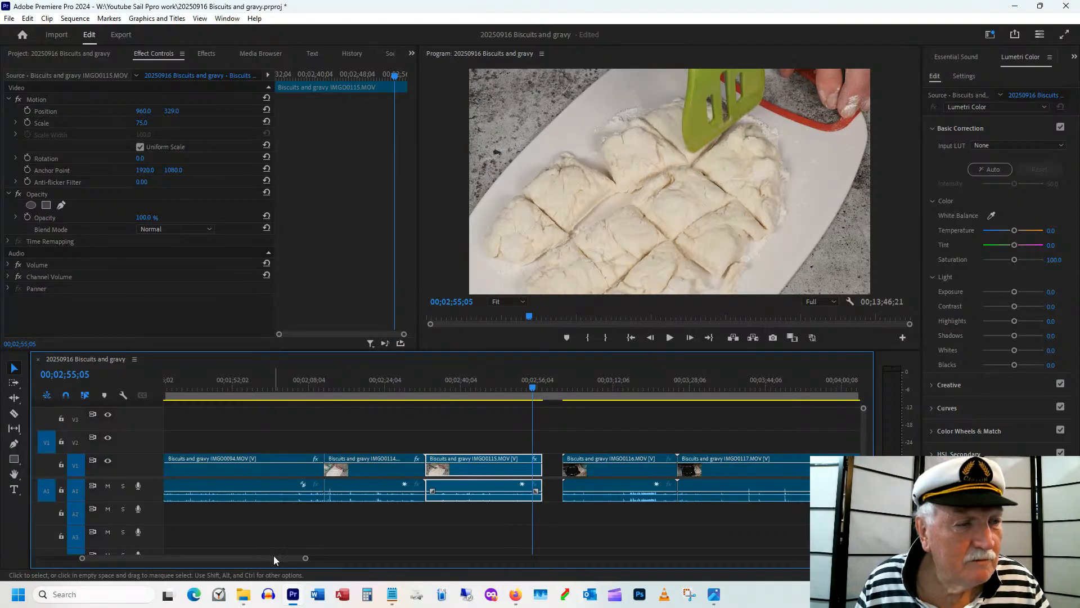
# Trim the start of the IMGO0116.MOV clip to about 00;03;10;00, where the oil is poured, and ripple delete the gap before it.
pyautogui.scroll(-3, 274, 555)
pyautogui.click(469, 389)
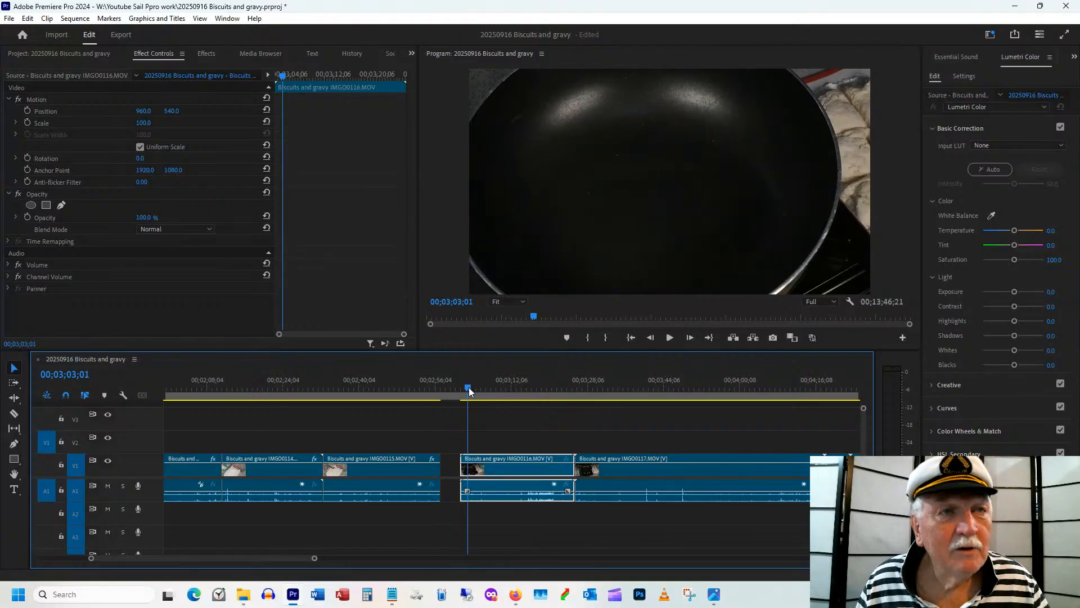
pyautogui.moveTo(471, 392); pyautogui.dragTo(504, 394)
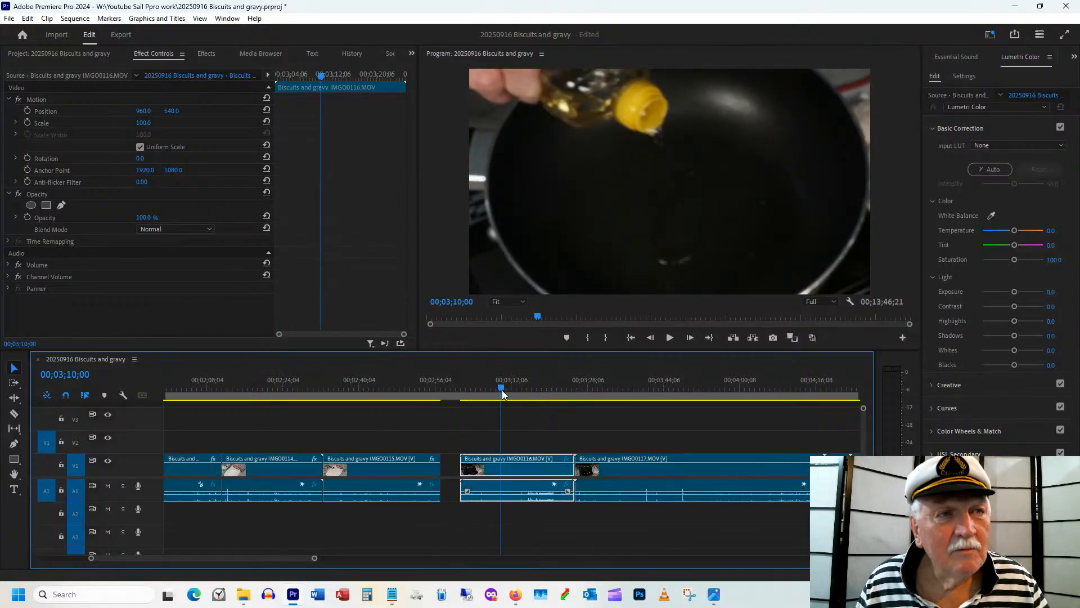
pyautogui.moveTo(462, 457); pyautogui.dragTo(500, 454)
pyautogui.rightClick(467, 464)
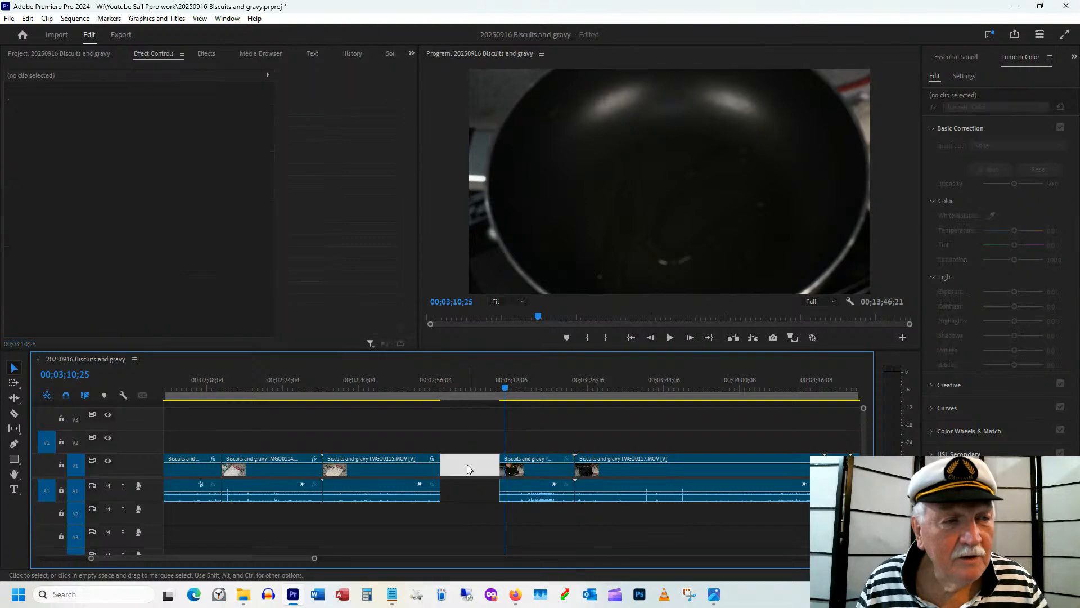
pyautogui.click(507, 472)
# Trim the end of the IMGO0116.MOV clip back to 00;03;06;03, while the spatula spreads the oil.
pyautogui.click(431, 387)
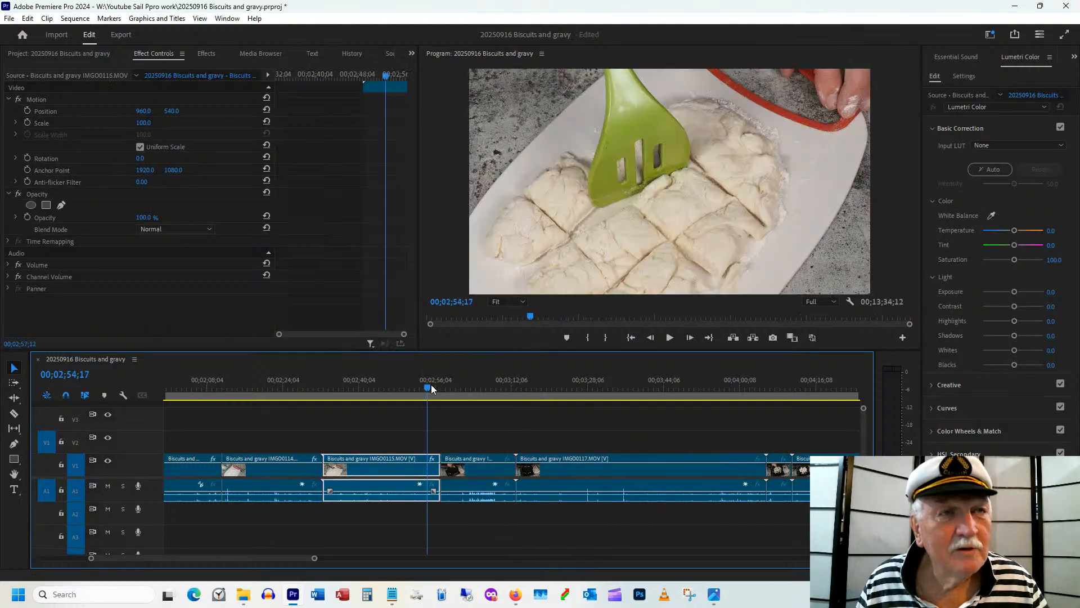
pyautogui.moveTo(431, 385); pyautogui.dragTo(501, 382)
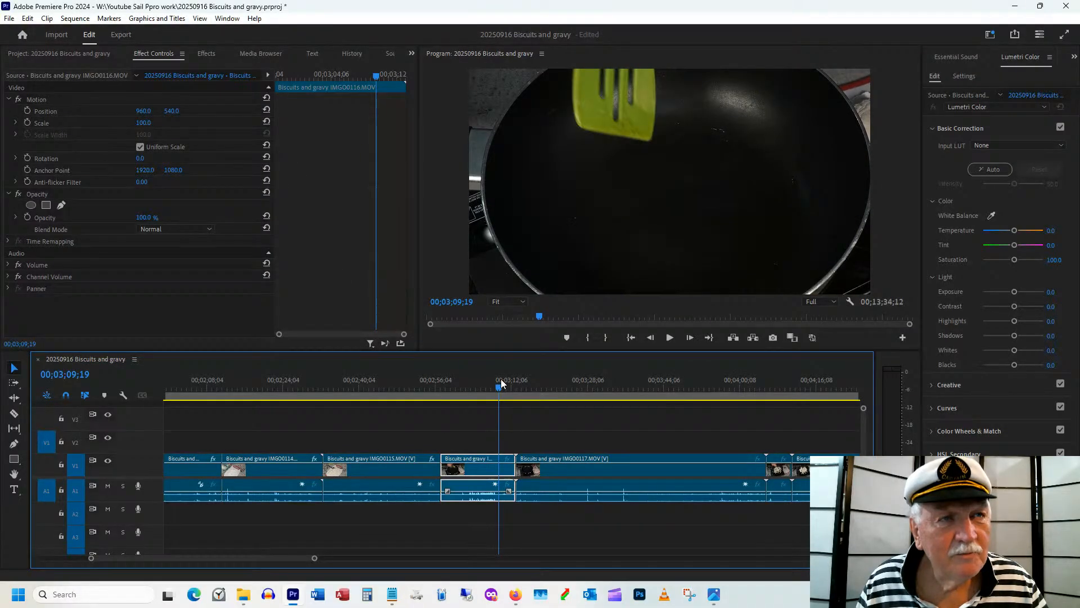
pyautogui.moveTo(514, 461); pyautogui.dragTo(497, 462)
pyautogui.moveTo(470, 391); pyautogui.dragTo(483, 392)
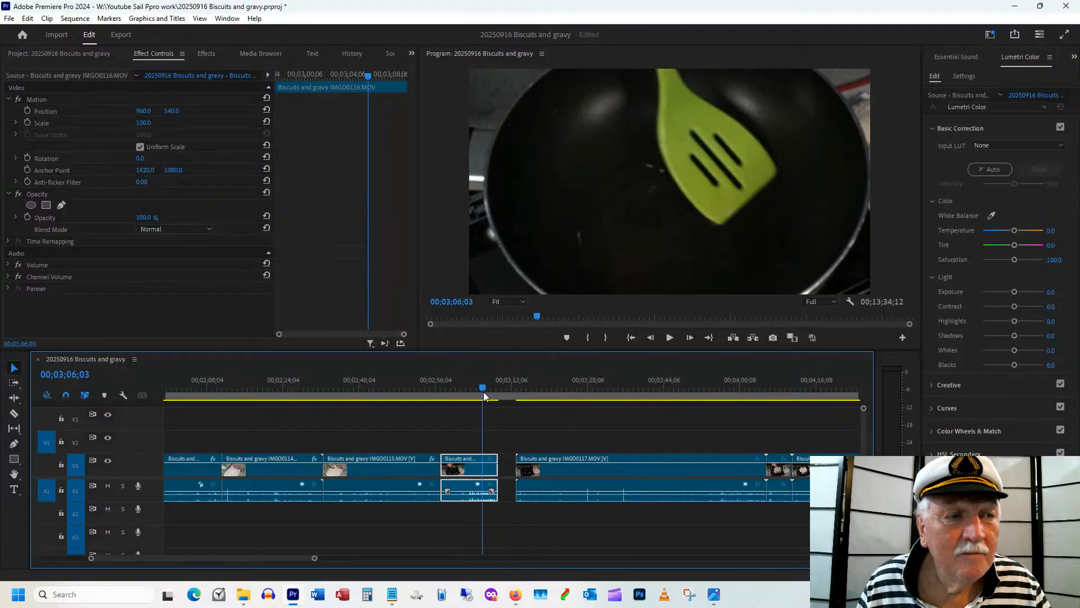
pyautogui.moveTo(498, 462); pyautogui.dragTo(482, 460)
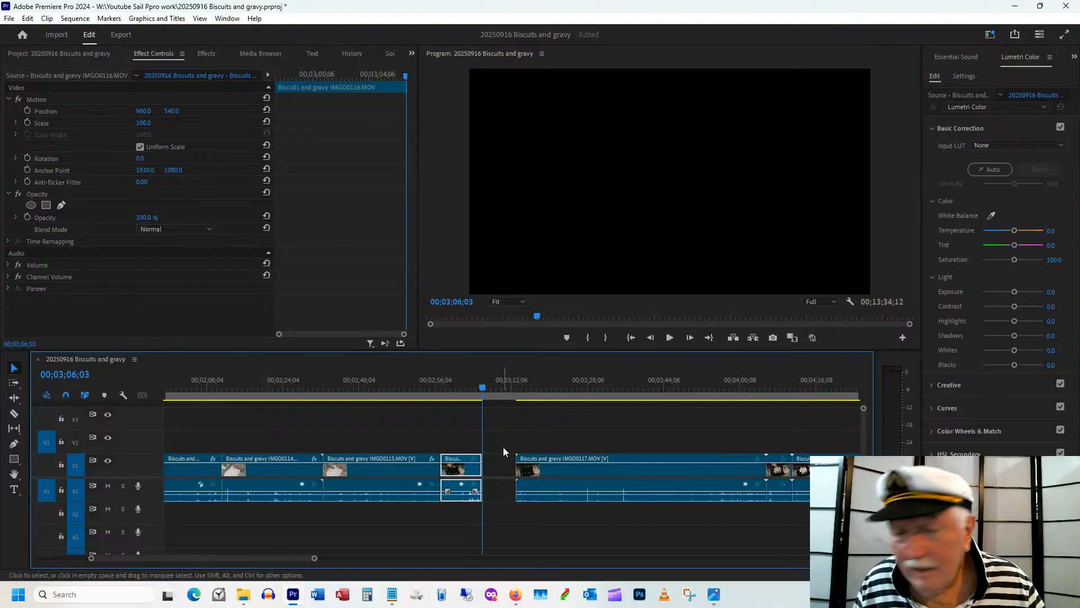
# Trim the start of the IMGO0117.MOV clip to 00;03;19;00, where the first biscuit goes into the pan, and ripple delete the gap before it.
pyautogui.moveTo(280, 555); pyautogui.dragTo(288, 556)
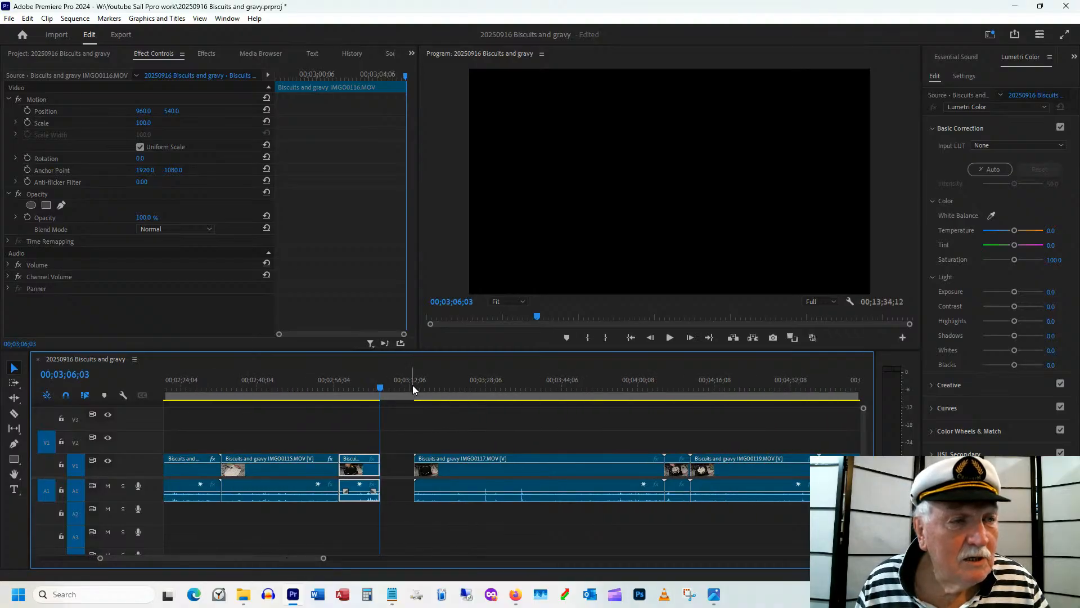
pyautogui.click(426, 389)
pyautogui.moveTo(428, 388); pyautogui.dragTo(444, 412)
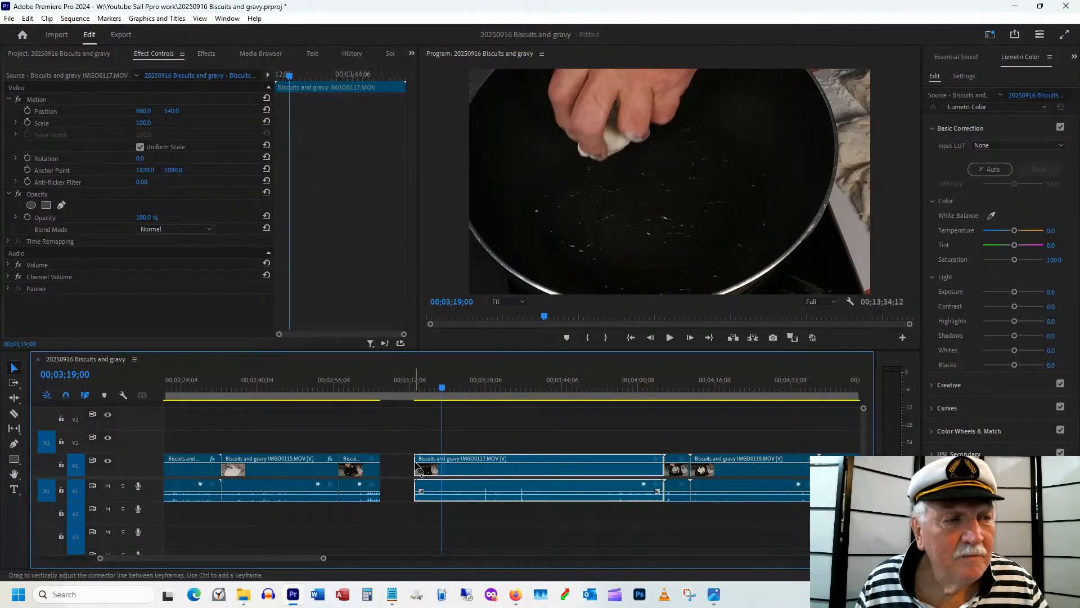
pyautogui.moveTo(416, 457); pyautogui.dragTo(442, 457)
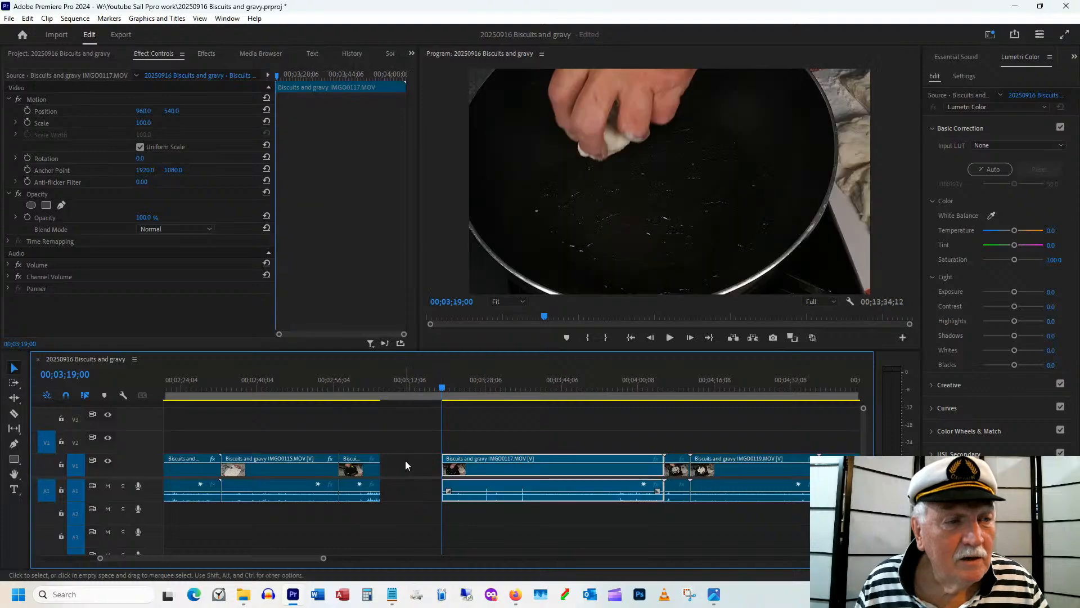
pyautogui.click(408, 464)
pyautogui.rightClick(408, 464)
pyautogui.click(424, 471)
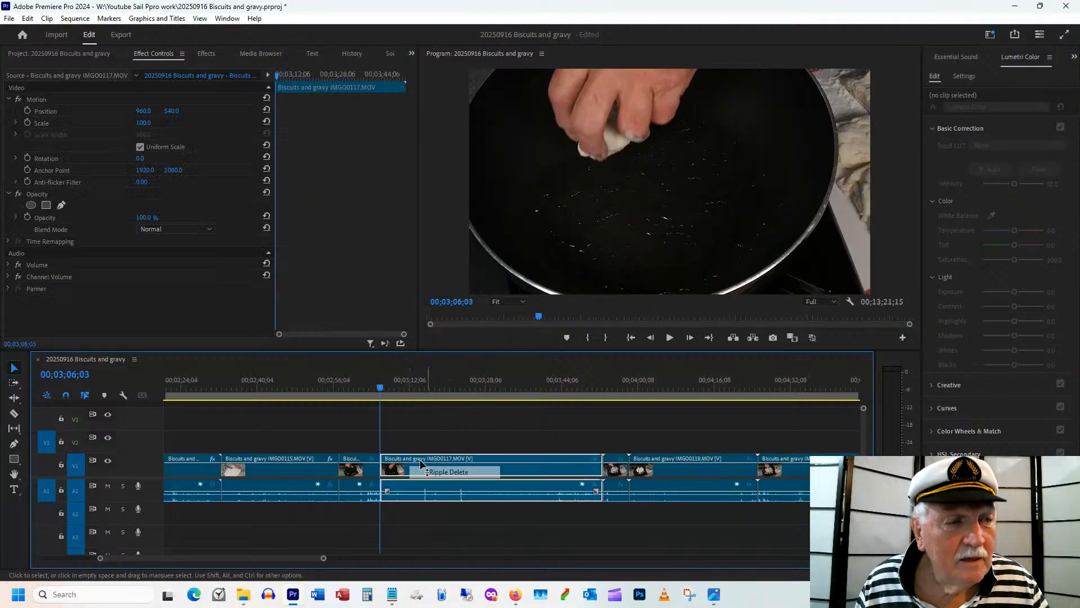
# Trim the end of the IMGO0117.MOV clip to 00;03;47;18.
pyautogui.moveTo(374, 389); pyautogui.dragTo(578, 374)
pyautogui.moveTo(598, 457); pyautogui.dragTo(577, 458)
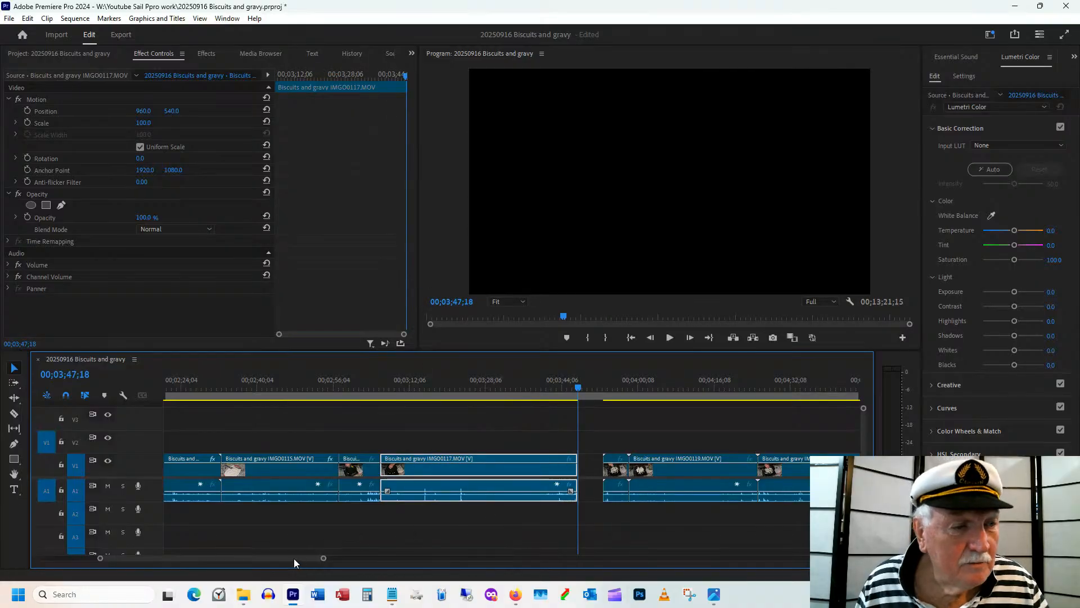
# Trim a little off the start of the IMGO0118.MOV clip and trim its end back to 00;03;55;24.
pyautogui.moveTo(297, 558); pyautogui.dragTo(303, 558)
pyautogui.click(540, 388)
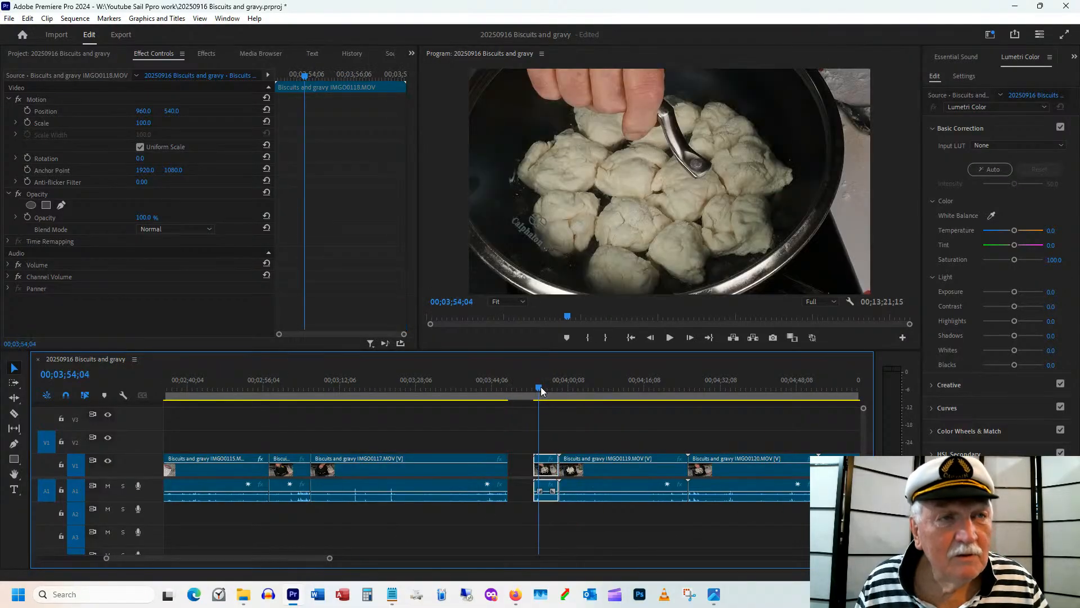
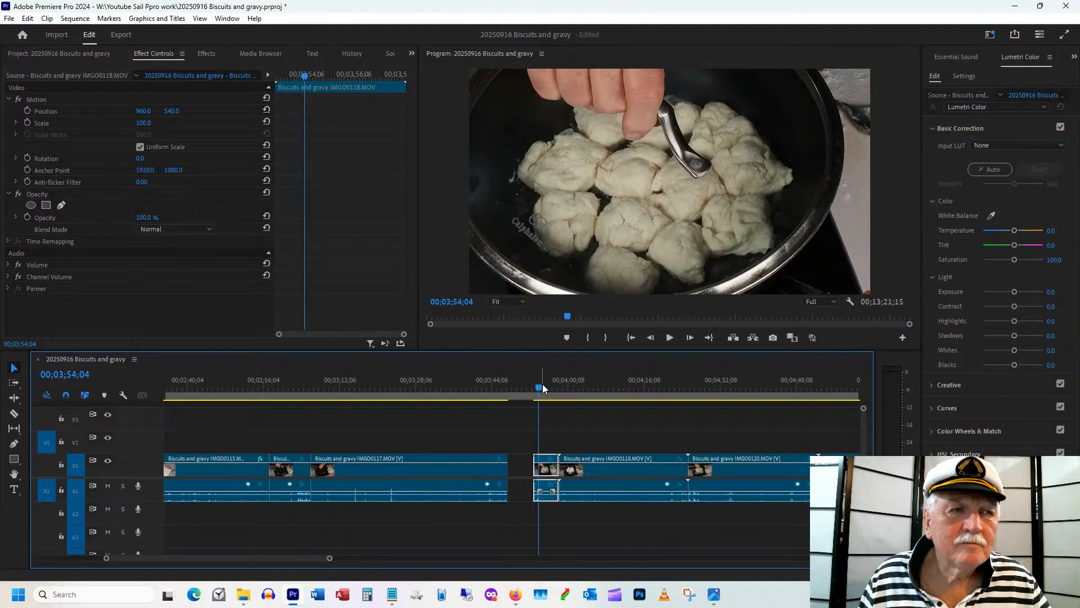
pyautogui.click(546, 389)
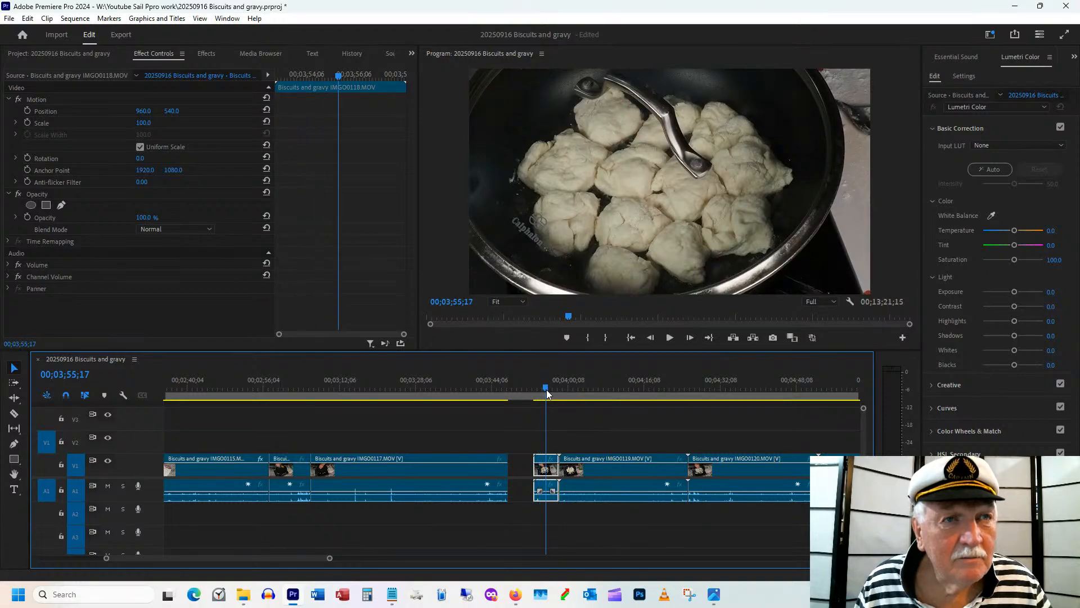
pyautogui.moveTo(546, 388)
pyautogui.mouseDown()
pyautogui.moveTo(595, 387)
pyautogui.moveTo(544, 400)
pyautogui.mouseUp()
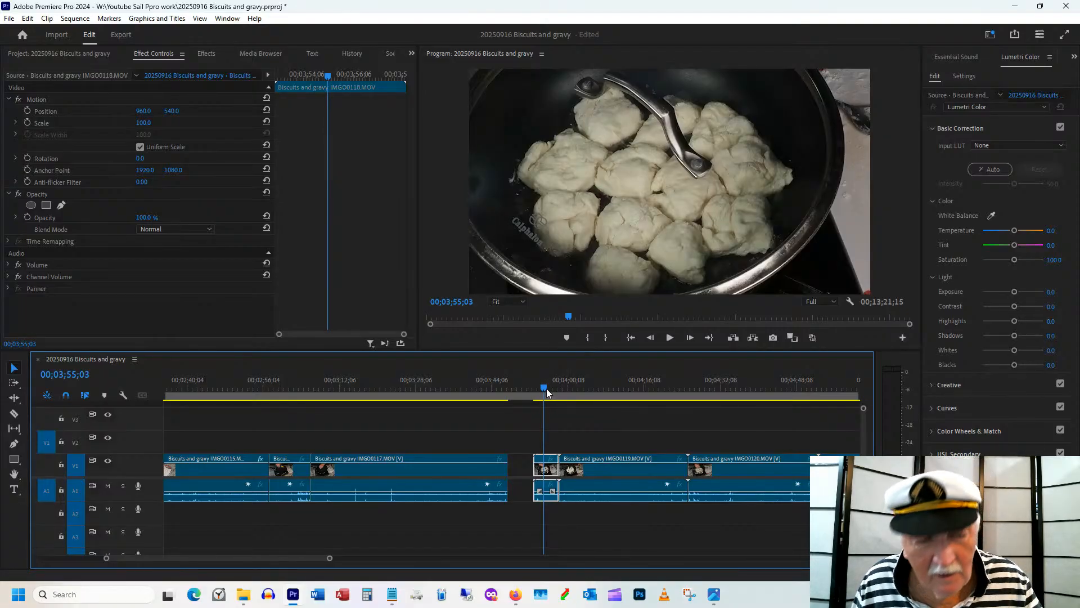
pyautogui.press('=')
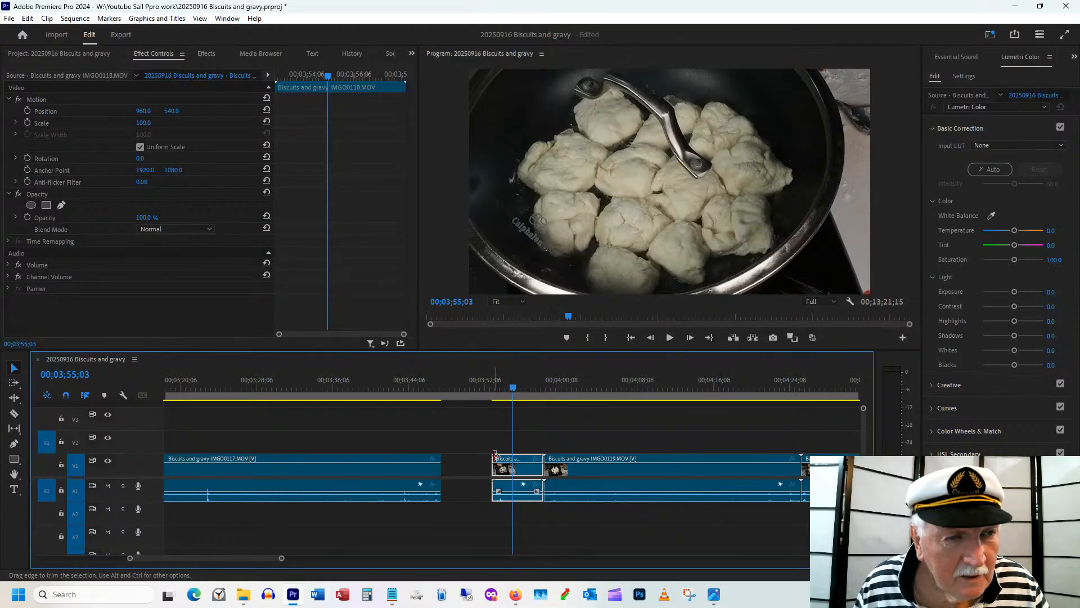
pyautogui.moveTo(495, 455); pyautogui.dragTo(508, 454)
pyautogui.moveTo(508, 390); pyautogui.dragTo(521, 389)
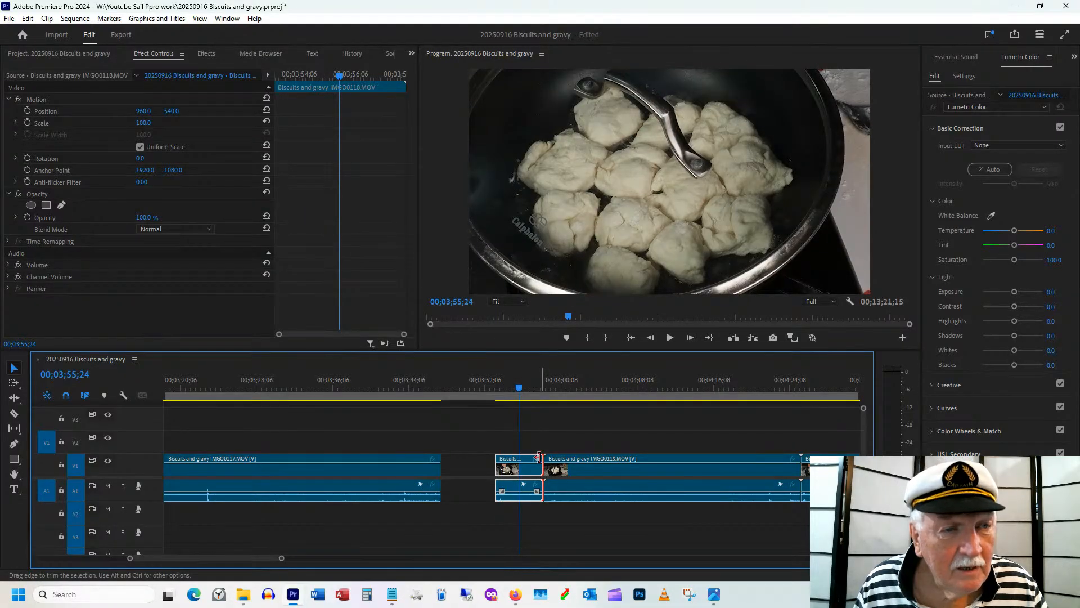
pyautogui.moveTo(539, 457); pyautogui.dragTo(518, 460)
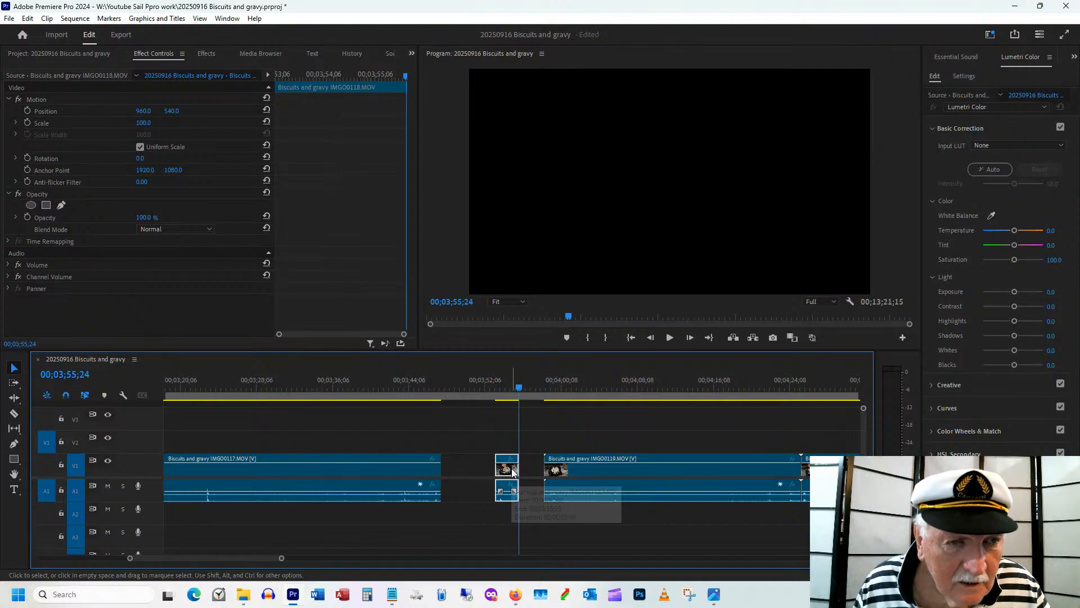
# Ripple delete the gap before the IMGO0118.MOV clip and review the shortened clip.
pyautogui.rightClick(466, 465)
pyautogui.click(504, 471)
pyautogui.click(431, 391)
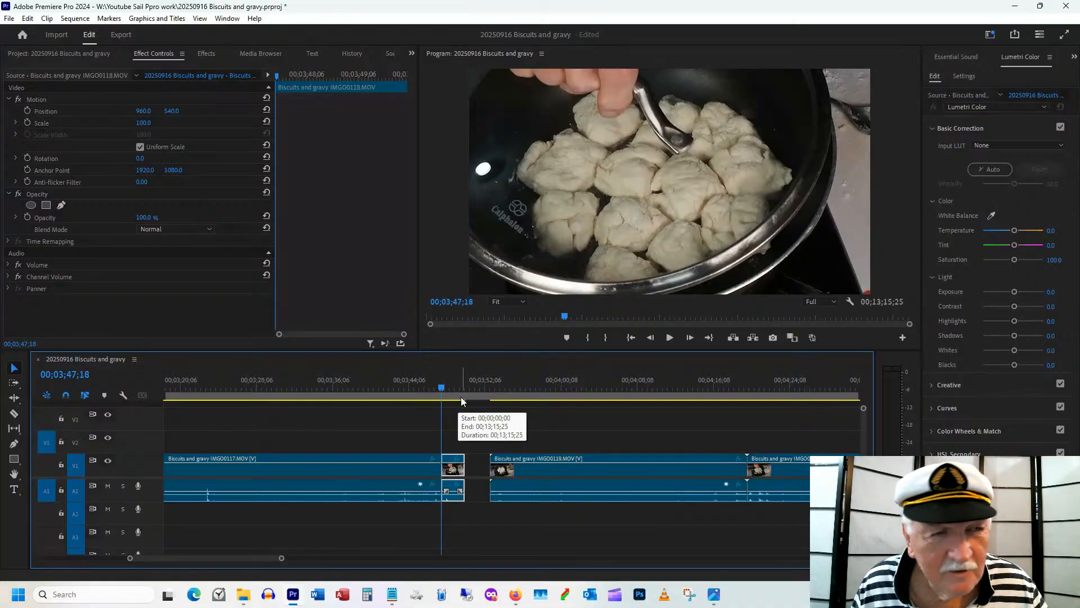
pyautogui.moveTo(444, 389)
pyautogui.mouseDown()
pyautogui.moveTo(463, 391)
pyautogui.moveTo(441, 392)
pyautogui.mouseUp()
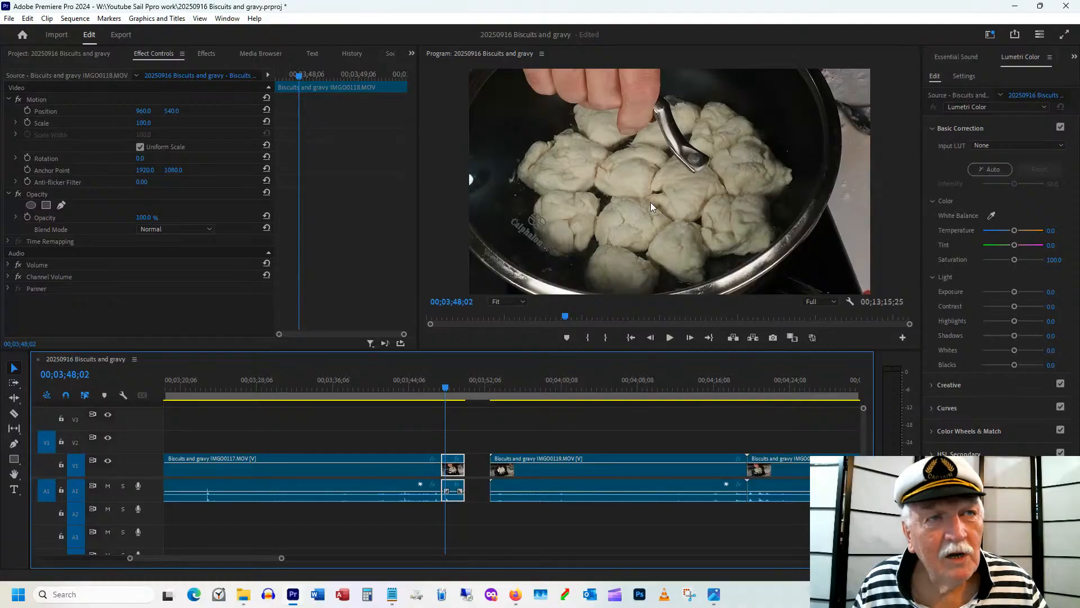
pyautogui.click(456, 389)
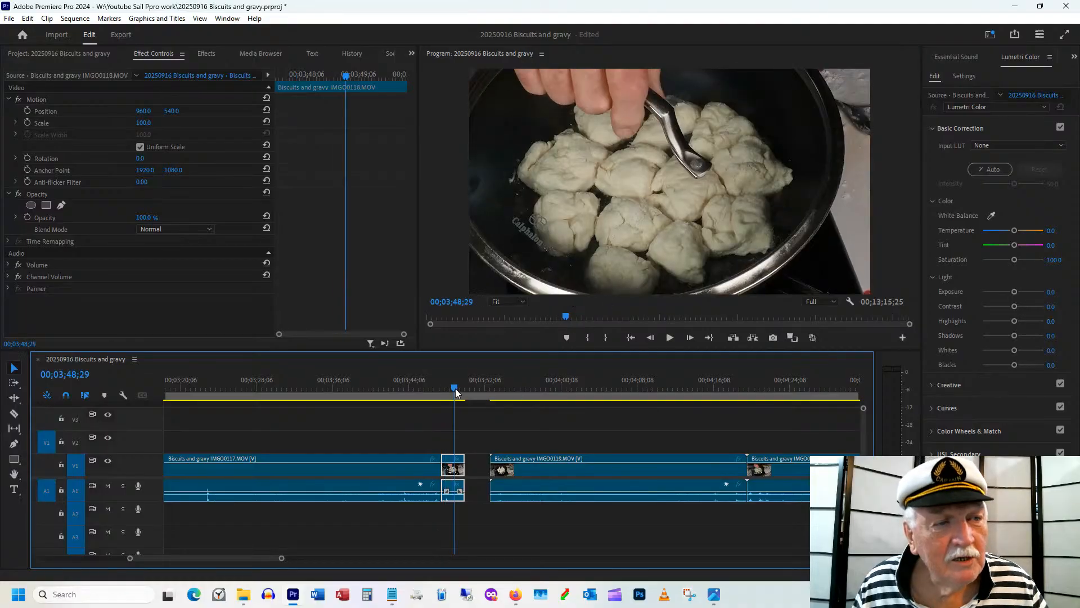
# Trim the start of the IMGO0119.MOV clip to 00;04;07;26 and ripple delete the gap before it.
pyautogui.moveTo(501, 394); pyautogui.dragTo(636, 372)
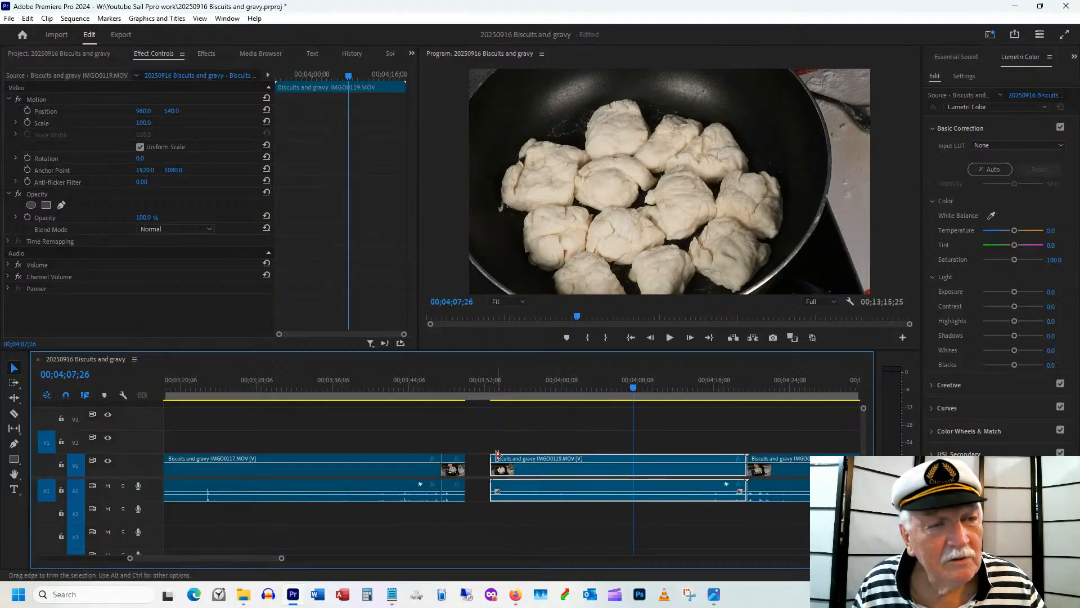
pyautogui.moveTo(493, 455); pyautogui.dragTo(635, 455)
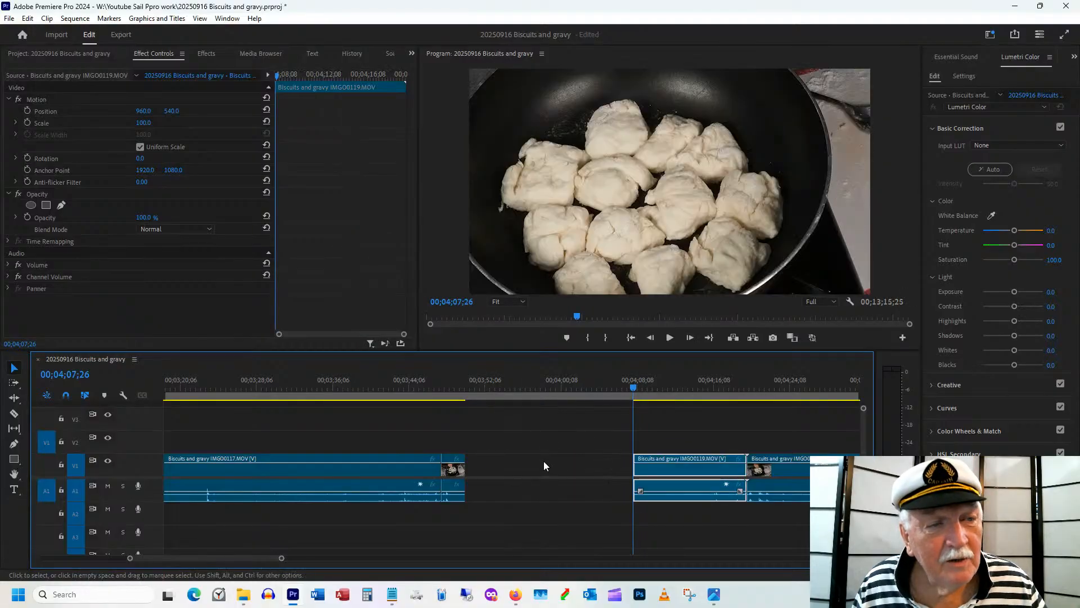
pyautogui.rightClick(507, 466)
pyautogui.click(540, 473)
# Trim the end of the IMGO0119.MOV clip back to 00;03;57;16, while the tongs are over the biscuits.
pyautogui.click(470, 390)
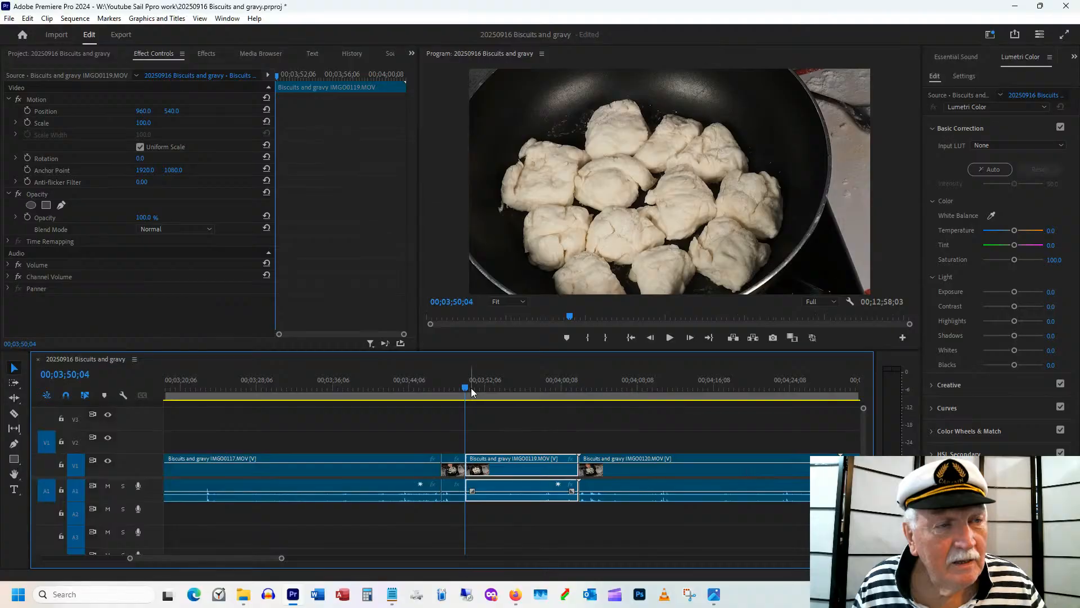
pyautogui.moveTo(472, 392); pyautogui.dragTo(536, 394)
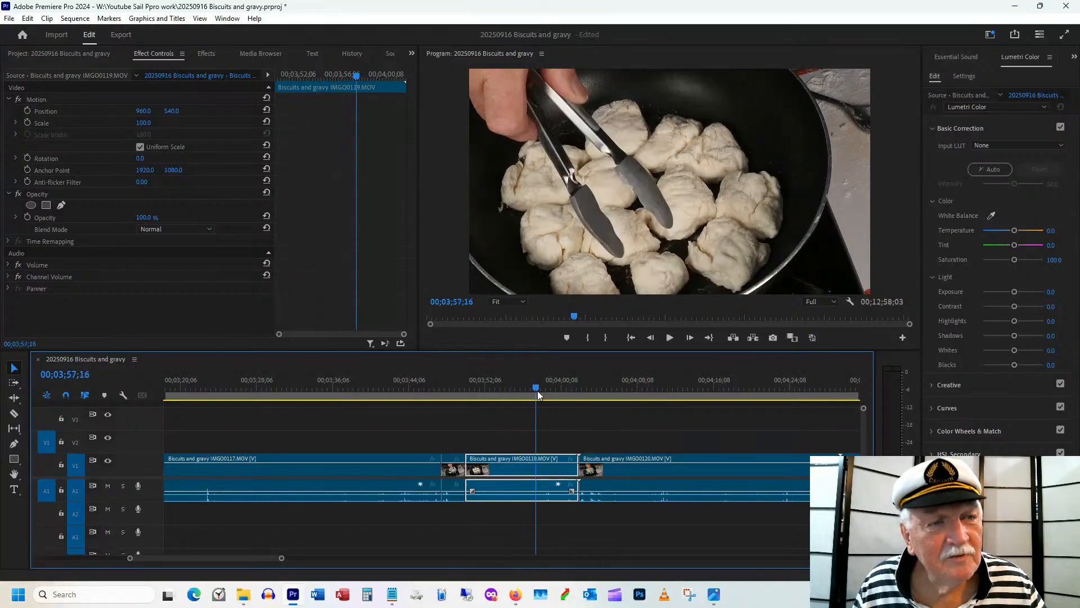
pyautogui.moveTo(575, 459); pyautogui.dragTo(535, 459)
# Trim about three seconds off the start of the IMGO0119.MOV clip and move it back against the IMGO0118.MOV clip.
pyautogui.moveTo(498, 400); pyautogui.dragTo(505, 395)
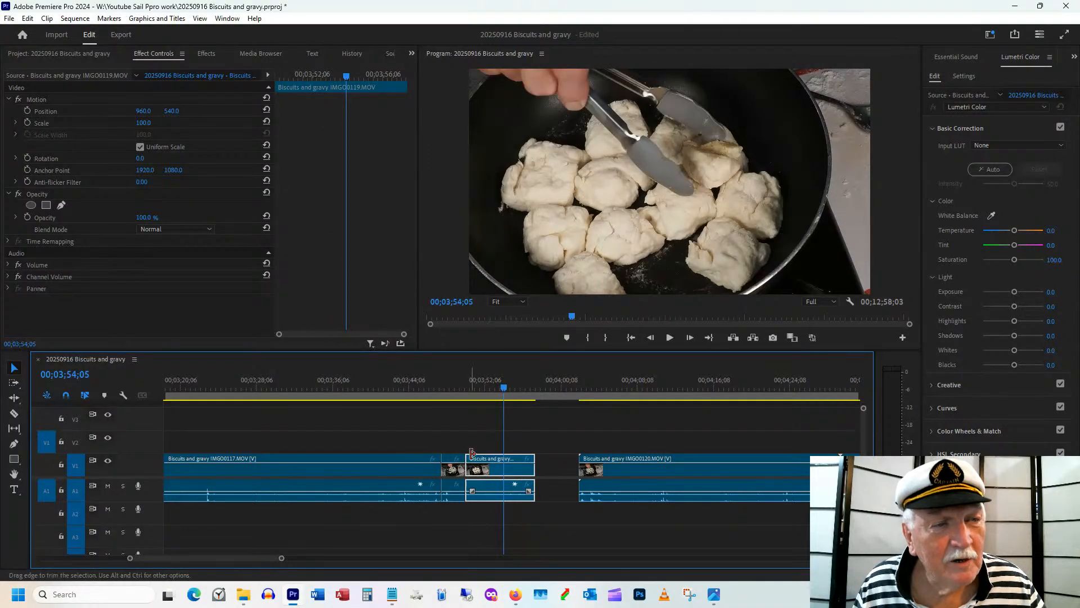
pyautogui.moveTo(471, 454); pyautogui.dragTo(500, 448)
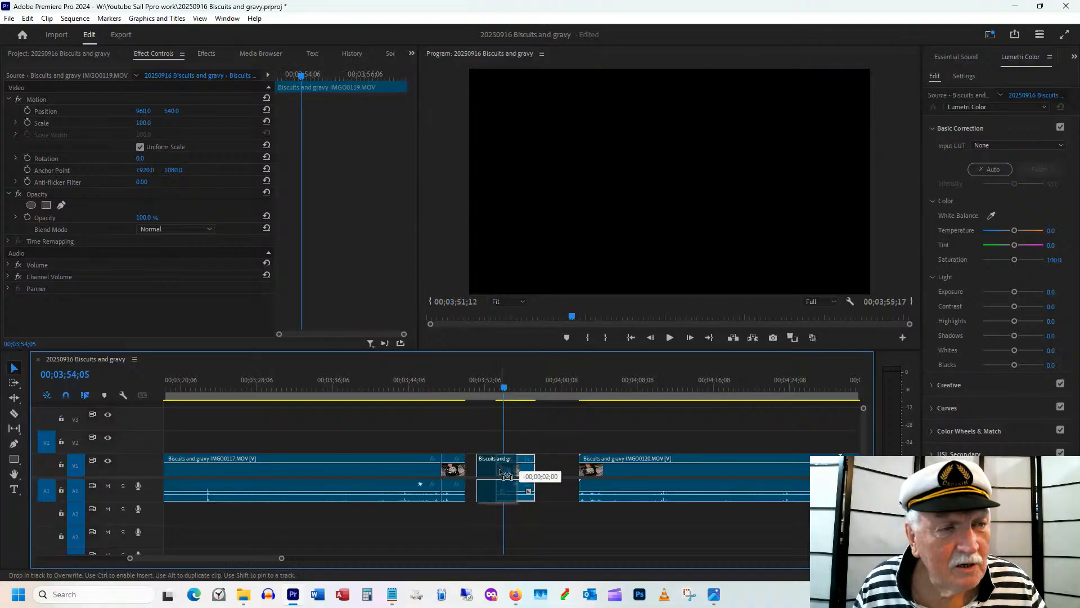
pyautogui.click(465, 393)
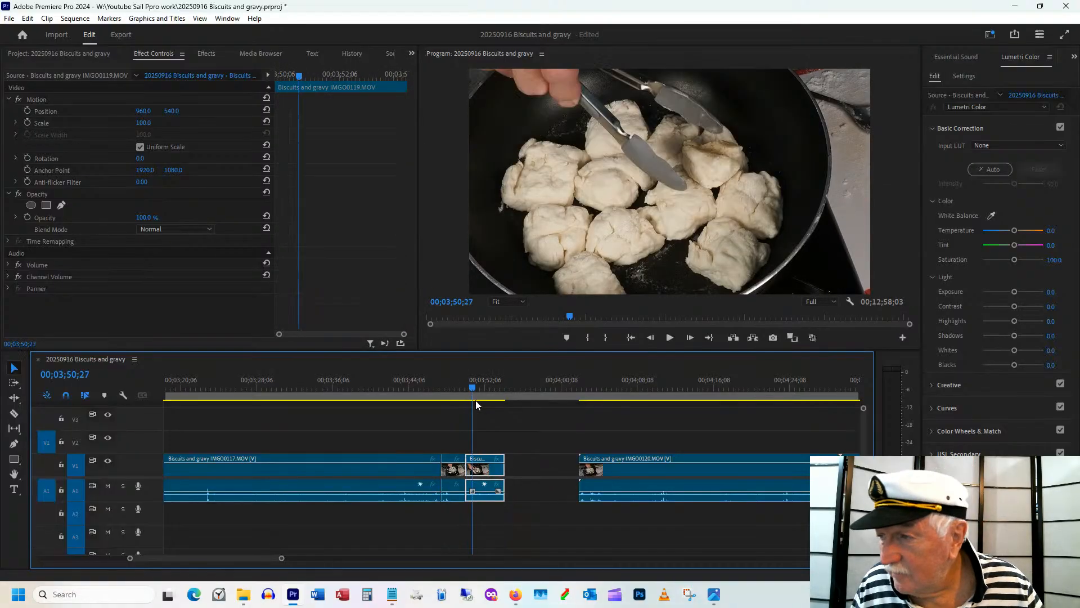
# Review the IMGO0119.MOV clip and trim about 2.5 seconds off the start of the IMGO0120.MOV clip.
pyautogui.click(476, 398)
pyautogui.moveTo(468, 400); pyautogui.dragTo(473, 387)
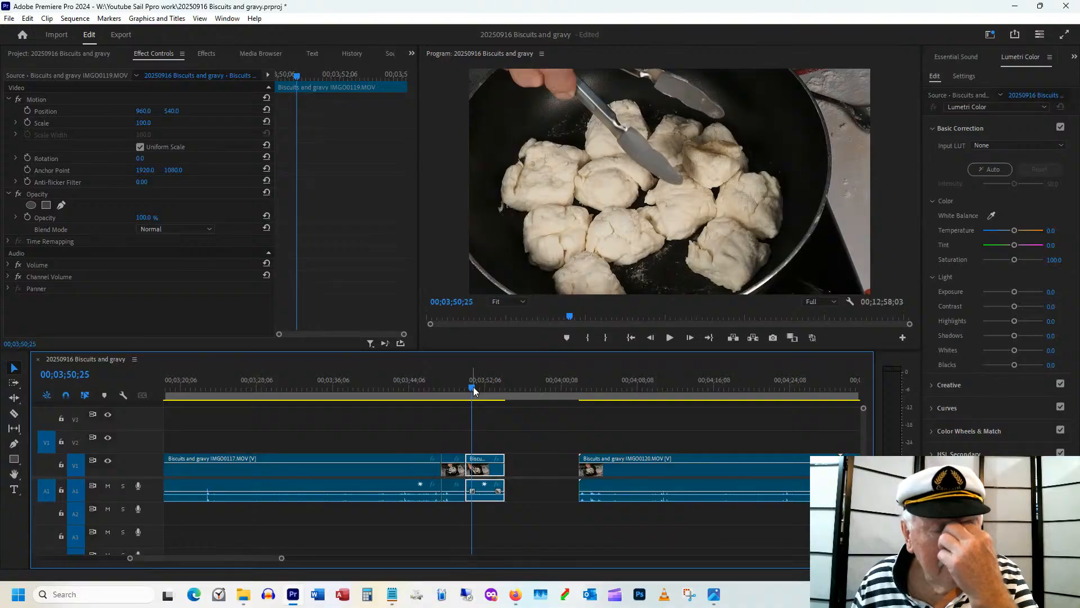
pyautogui.moveTo(473, 387); pyautogui.dragTo(485, 391)
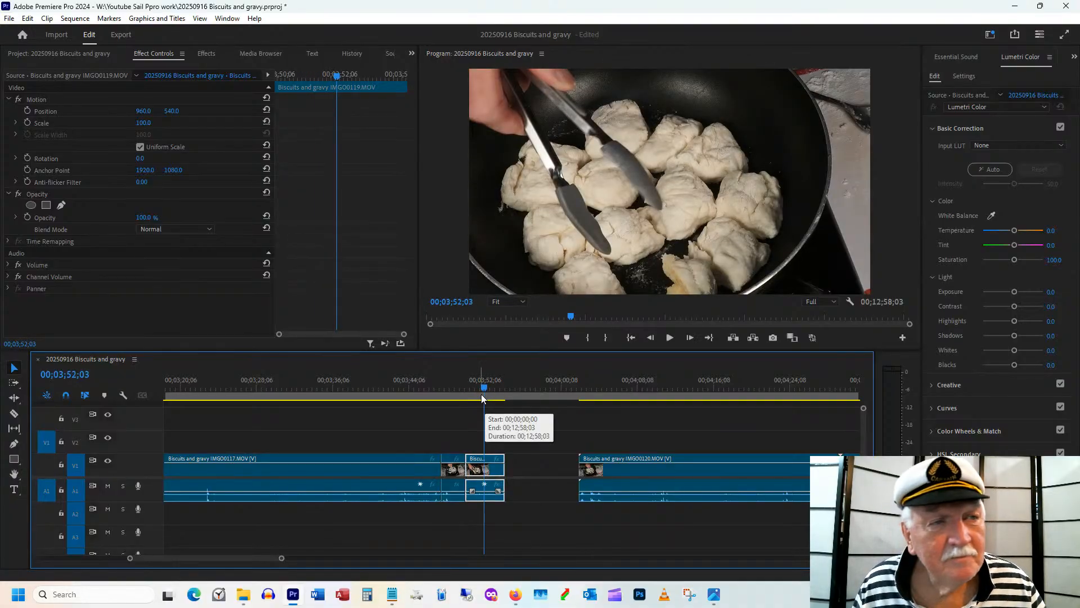
pyautogui.click(489, 390)
pyautogui.click(489, 389)
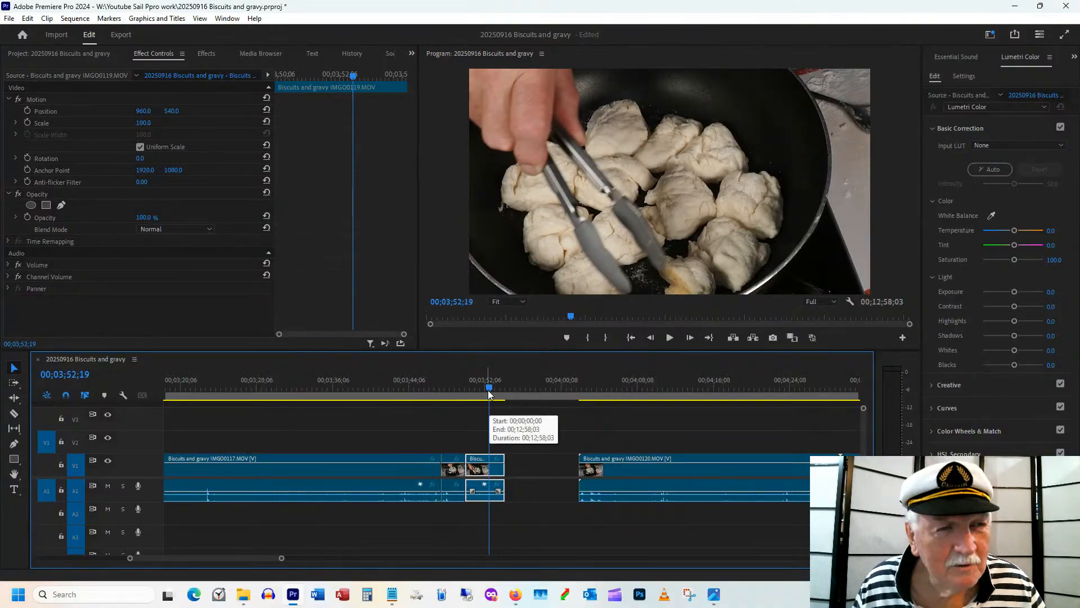
pyautogui.moveTo(490, 388); pyautogui.dragTo(496, 388)
pyautogui.click(582, 394)
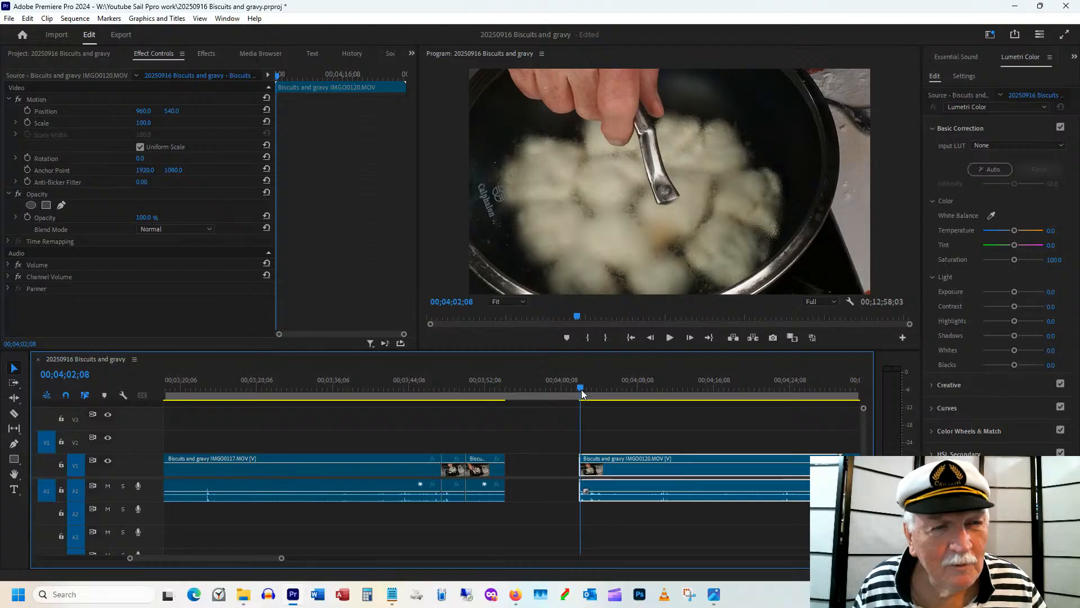
pyautogui.moveTo(583, 394); pyautogui.dragTo(620, 411)
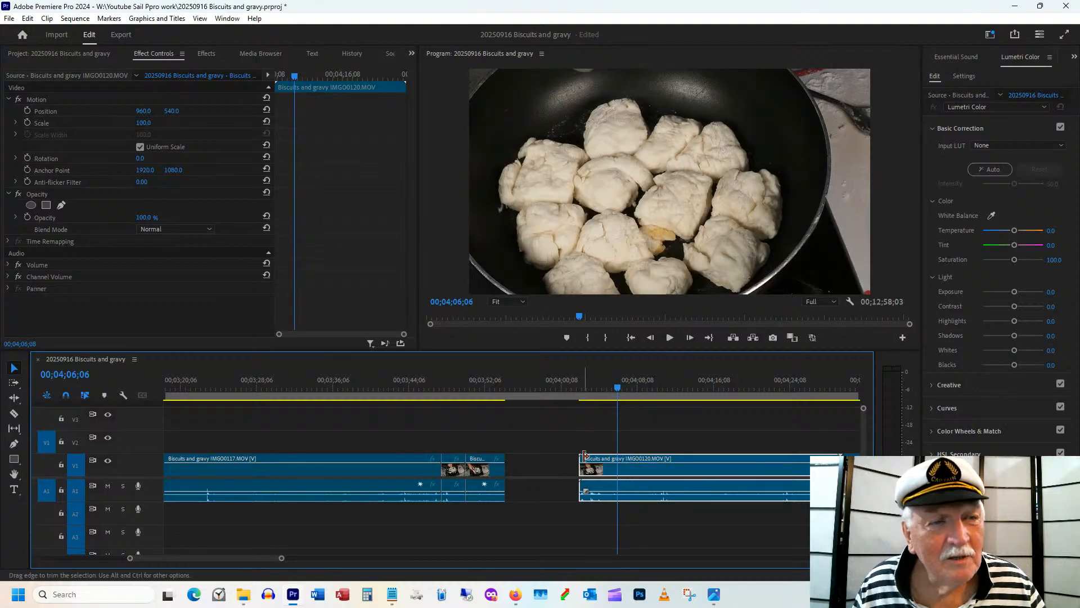
pyautogui.moveTo(581, 459); pyautogui.dragTo(604, 454)
# Extend the end of the IMGO0119.MOV clip to 00;03;55;12 and ripple delete the gap before the IMGO0120.MOV clip.
pyautogui.moveTo(478, 387); pyautogui.dragTo(501, 385)
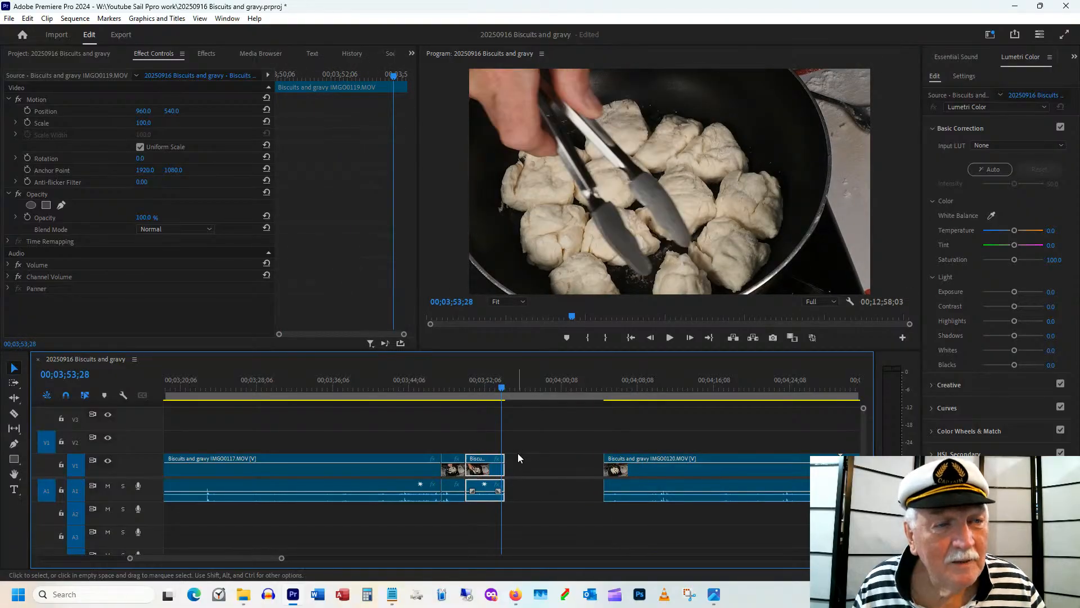
pyautogui.moveTo(500, 462); pyautogui.dragTo(509, 458)
pyautogui.press('Down')
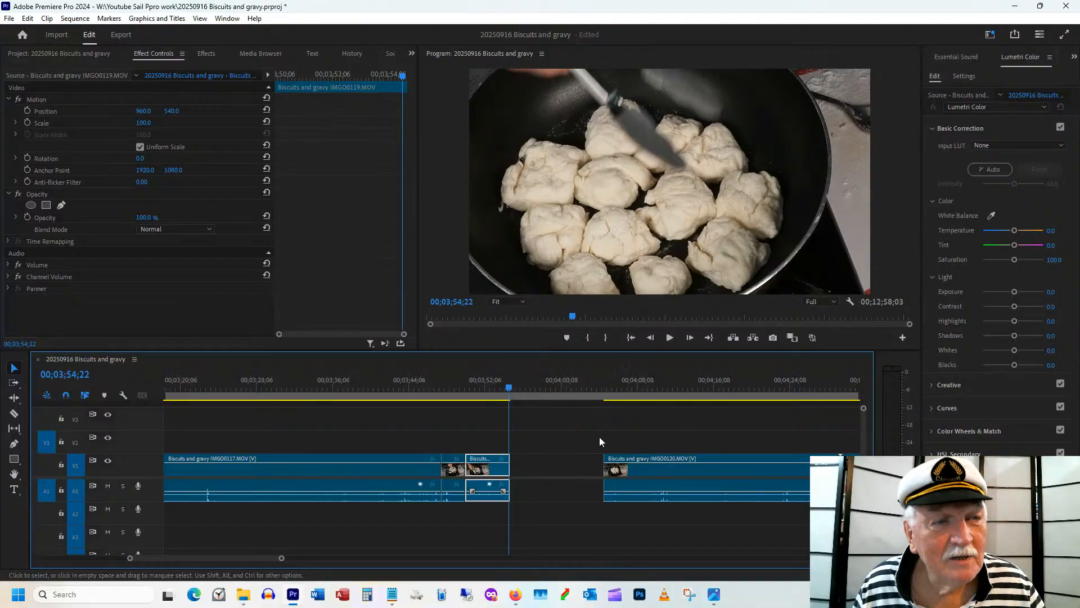
pyautogui.moveTo(507, 457); pyautogui.dragTo(513, 457)
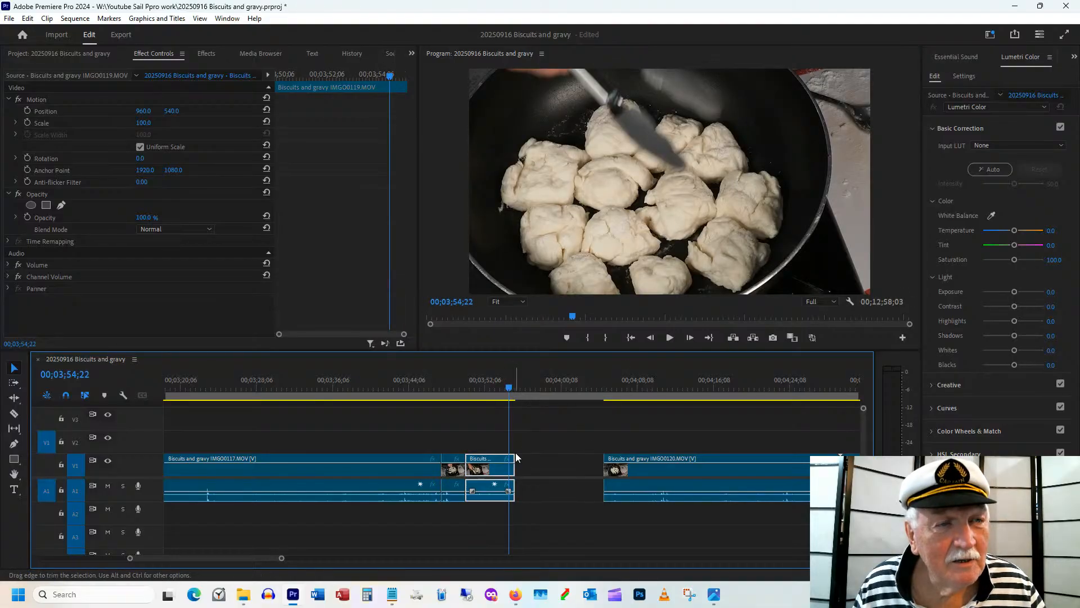
pyautogui.click(549, 471)
pyautogui.press('Delete')
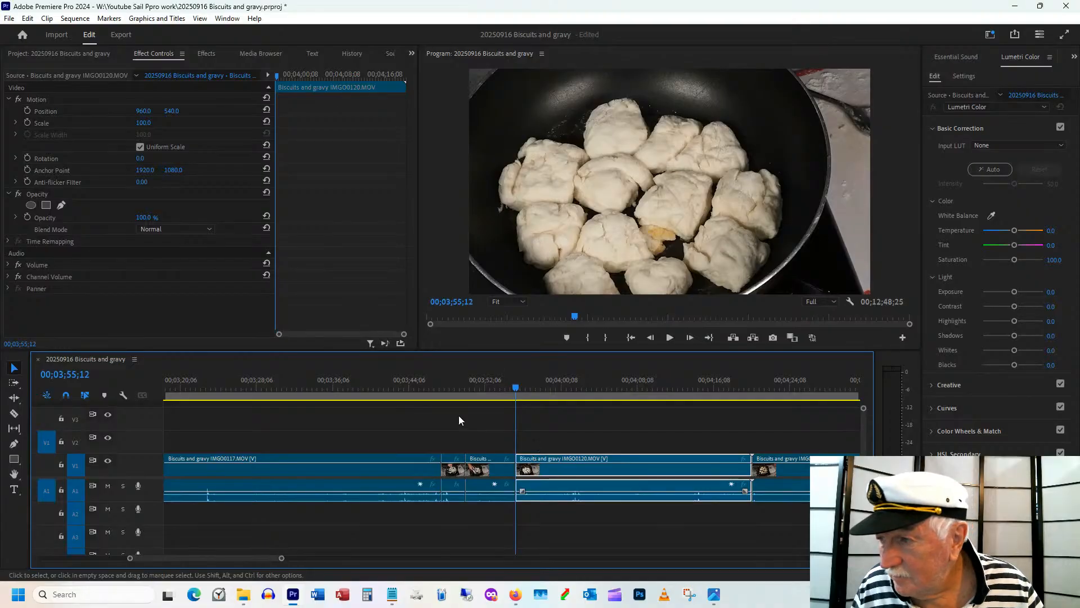
# Trim the start of the IMGO0120.MOV clip to 00;03;57;01 and move it back against the IMGO0119.MOV clip.
pyautogui.moveTo(518, 388); pyautogui.dragTo(534, 394)
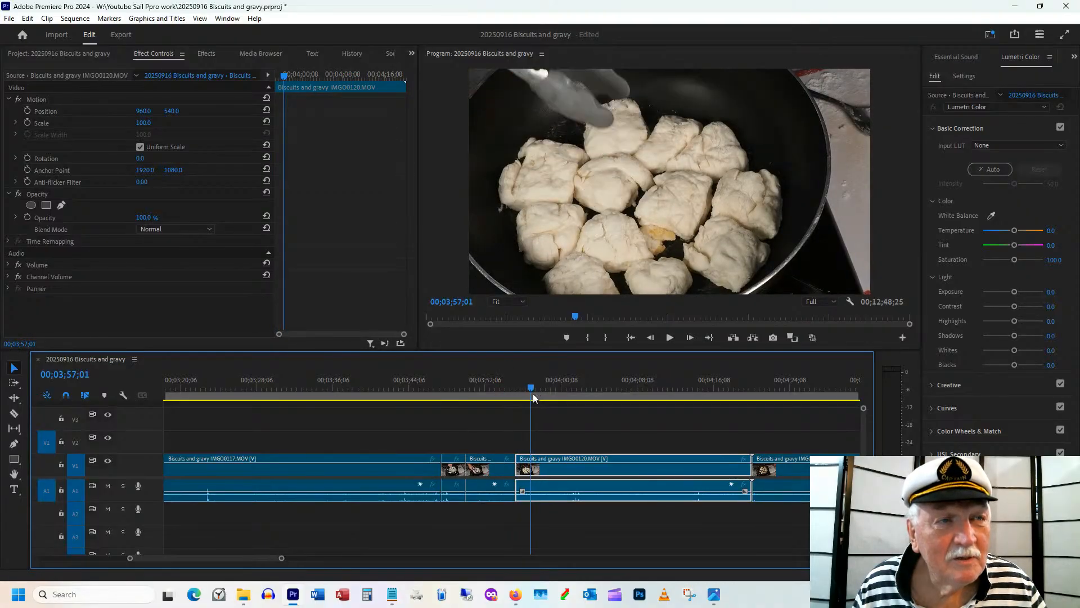
pyautogui.moveTo(518, 456); pyautogui.dragTo(574, 467)
pyautogui.click(524, 387)
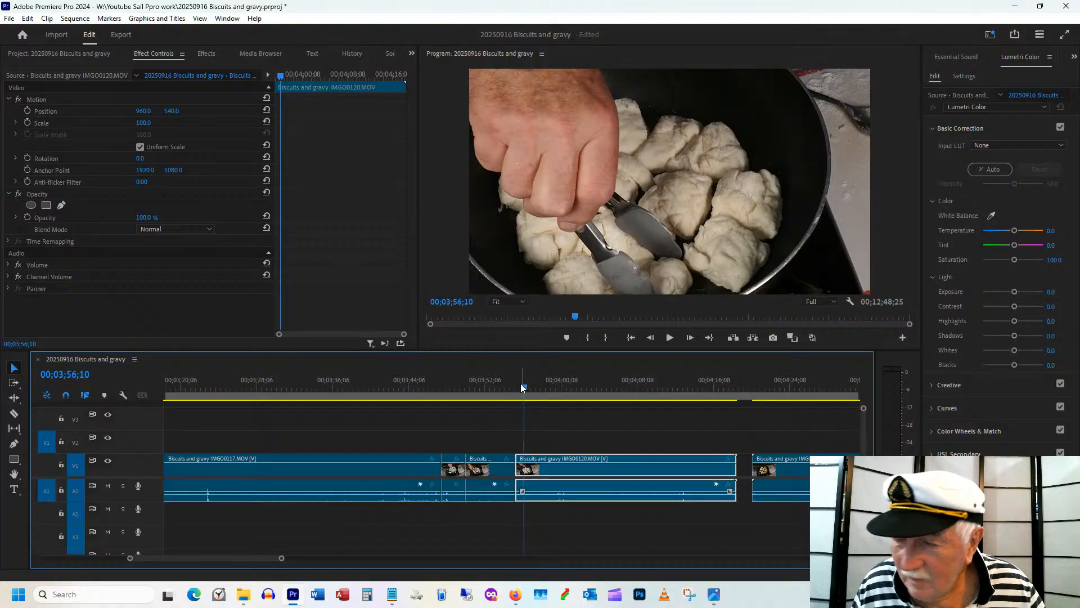
# Trim the end of the IMGO0120.MOV clip to 00;04;14;11 and preview the IMGO0121.MOV clip that follows.
pyautogui.moveTo(504, 389); pyautogui.dragTo(697, 394)
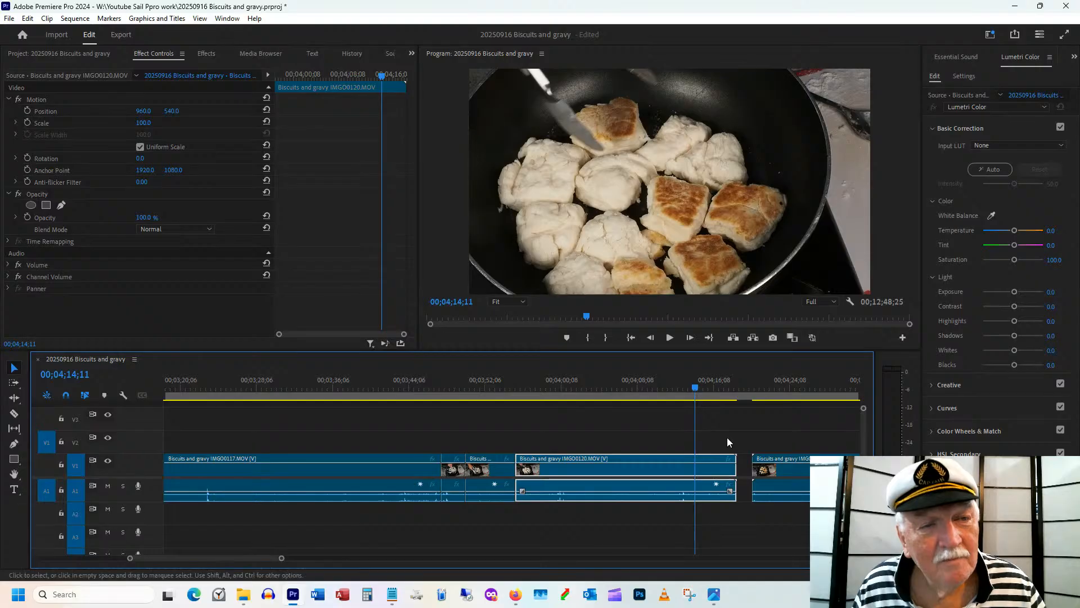
pyautogui.moveTo(734, 467); pyautogui.dragTo(695, 460)
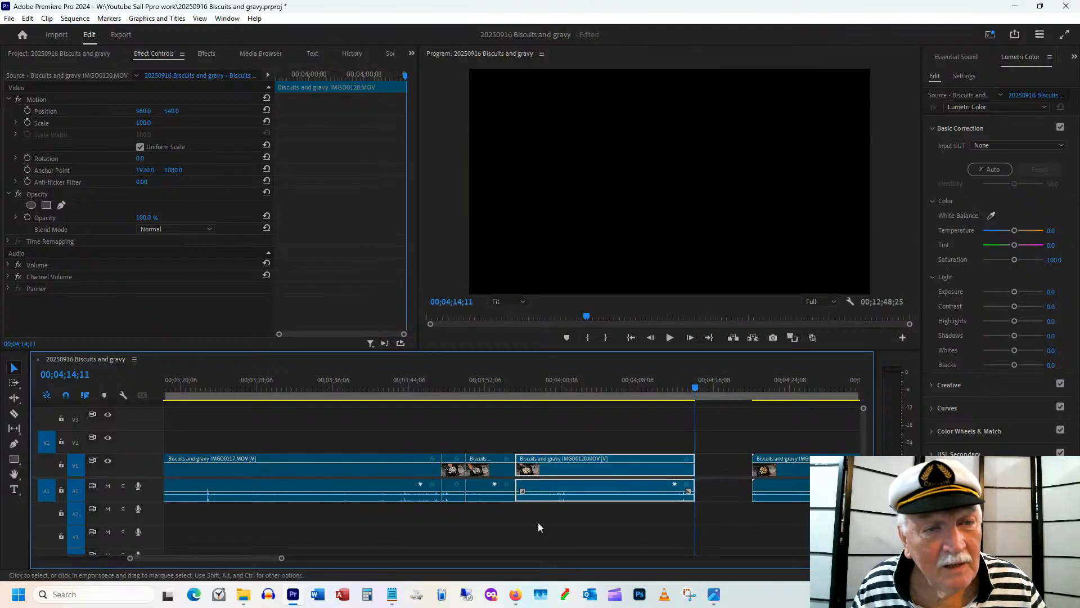
pyautogui.moveTo(258, 558); pyautogui.dragTo(272, 559)
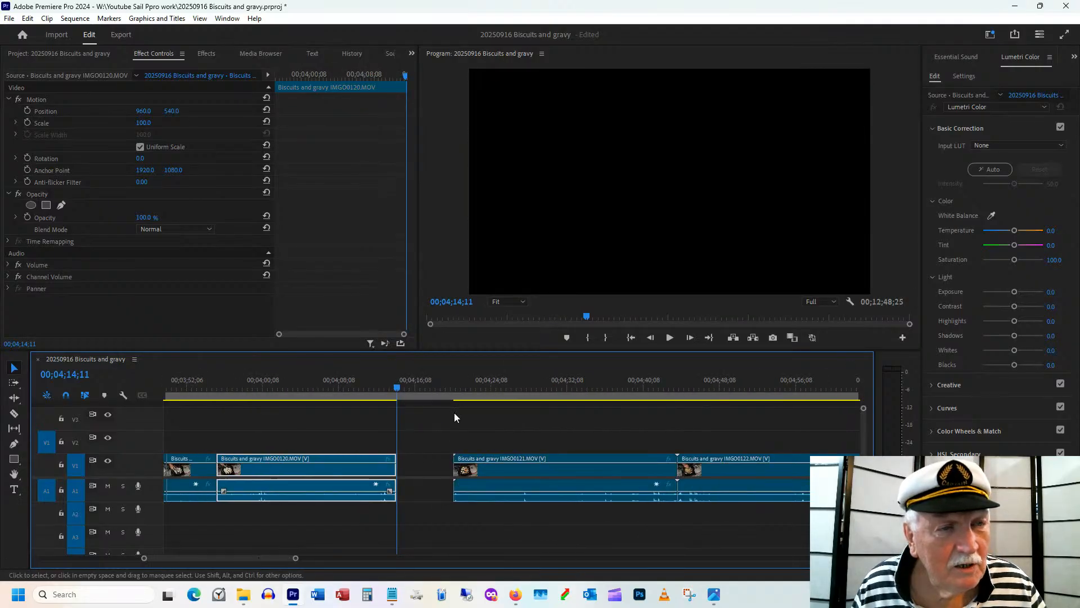
pyautogui.moveTo(484, 384); pyautogui.dragTo(514, 383)
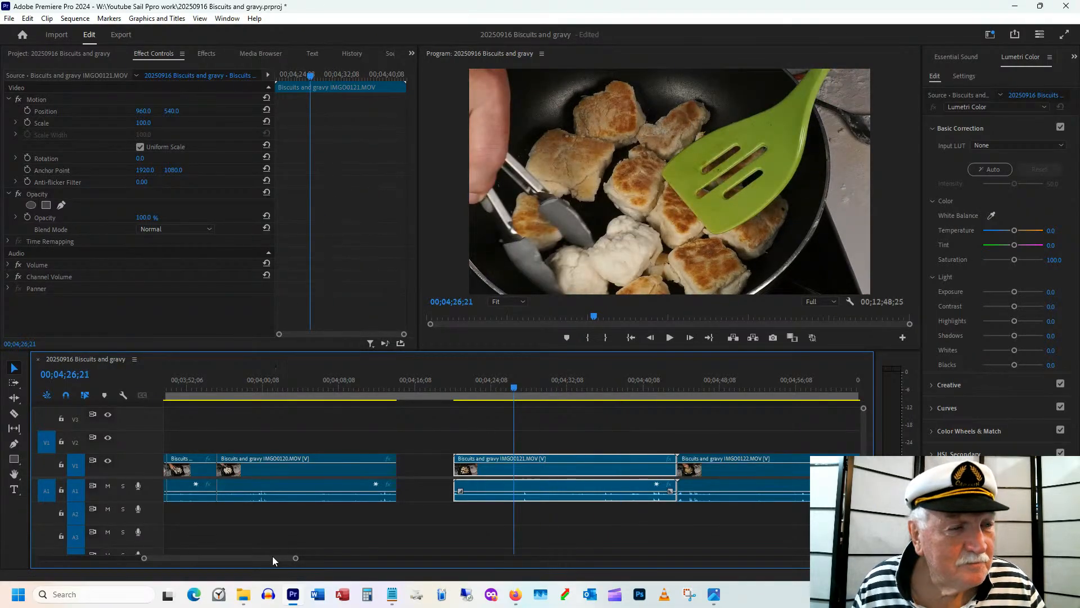
# Compare the IMGO0120.MOV and IMGO0121.MOV footage and trim the end of the IMGO0120.MOV clip back to 00;04;05;06.
pyautogui.hscroll(-2, 272, 556)
pyautogui.click(361, 389)
pyautogui.moveTo(363, 390); pyautogui.dragTo(355, 411)
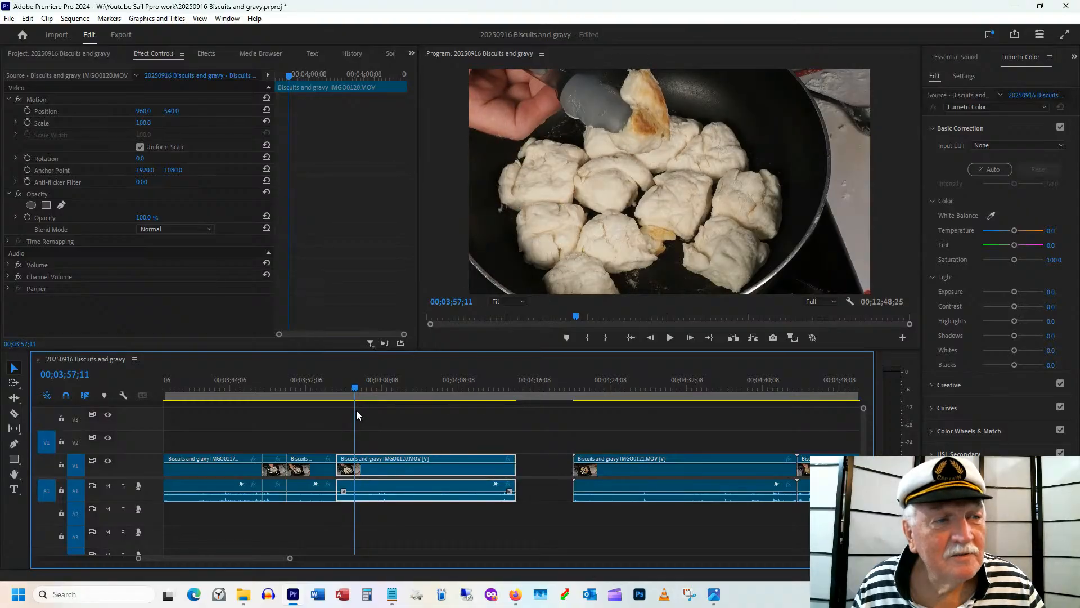
pyautogui.click(586, 388)
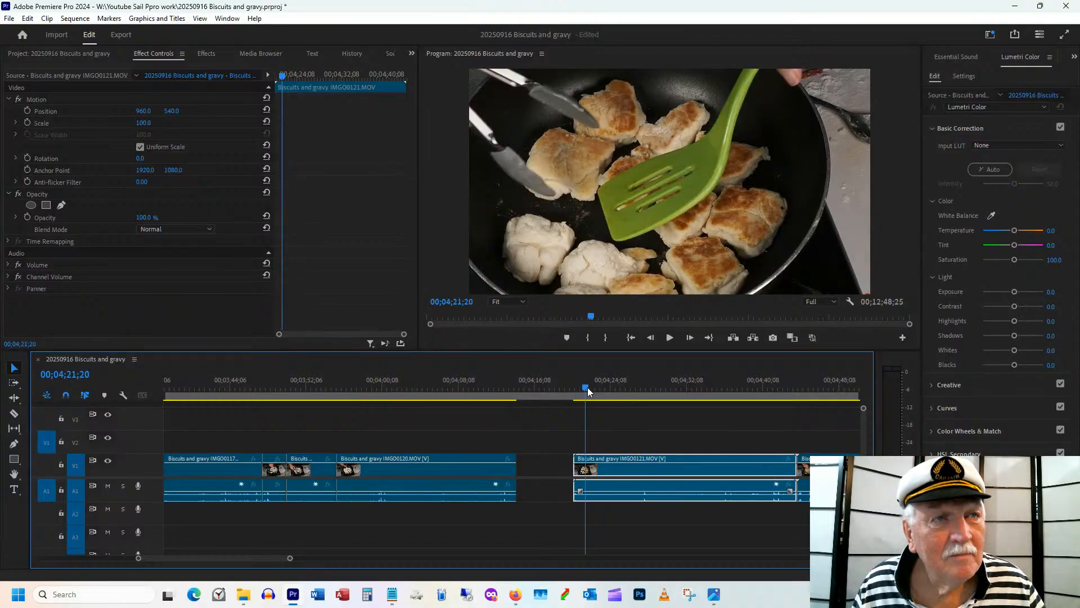
pyautogui.moveTo(515, 462); pyautogui.dragTo(431, 461)
# Trim about one second off the start of the IMGO0121.MOV clip and ripple delete the gap before it.
pyautogui.moveTo(574, 460); pyautogui.dragTo(582, 456)
pyautogui.rightClick(504, 469)
pyautogui.click(512, 474)
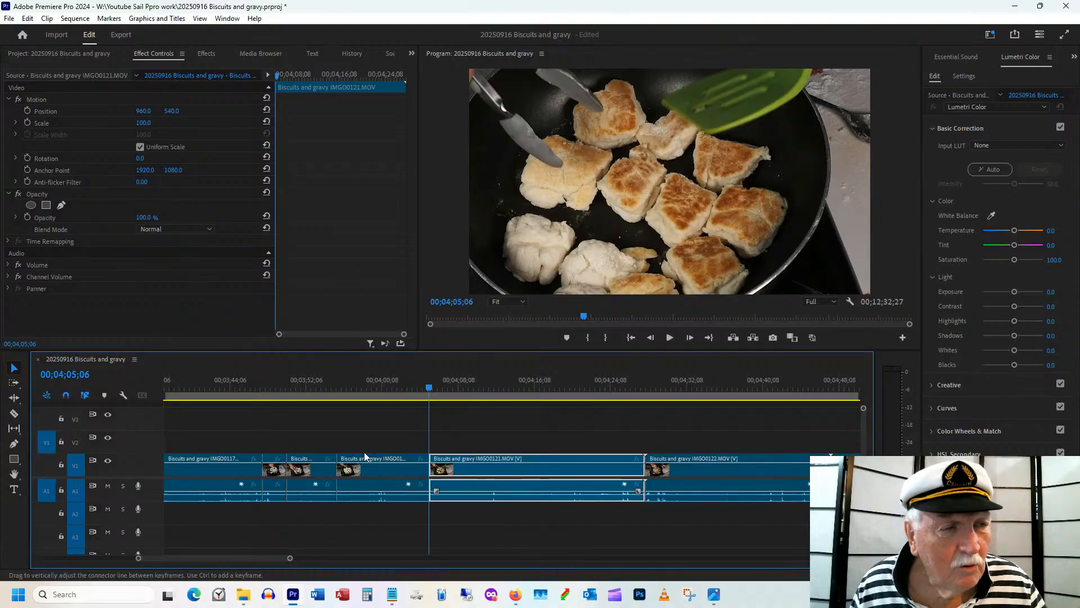
# Trim the end of the IMGO0121.MOV clip to 00;04;26;15 and split the clip at 00;04;20;11.
pyautogui.moveTo(421, 388); pyautogui.dragTo(633, 380)
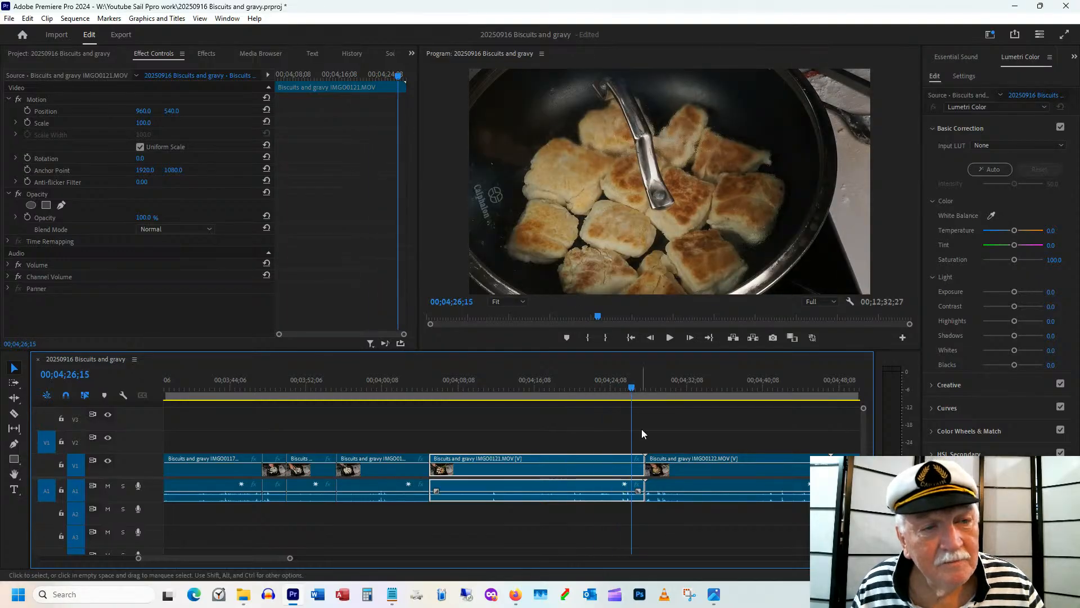
pyautogui.moveTo(644, 458); pyautogui.dragTo(631, 458)
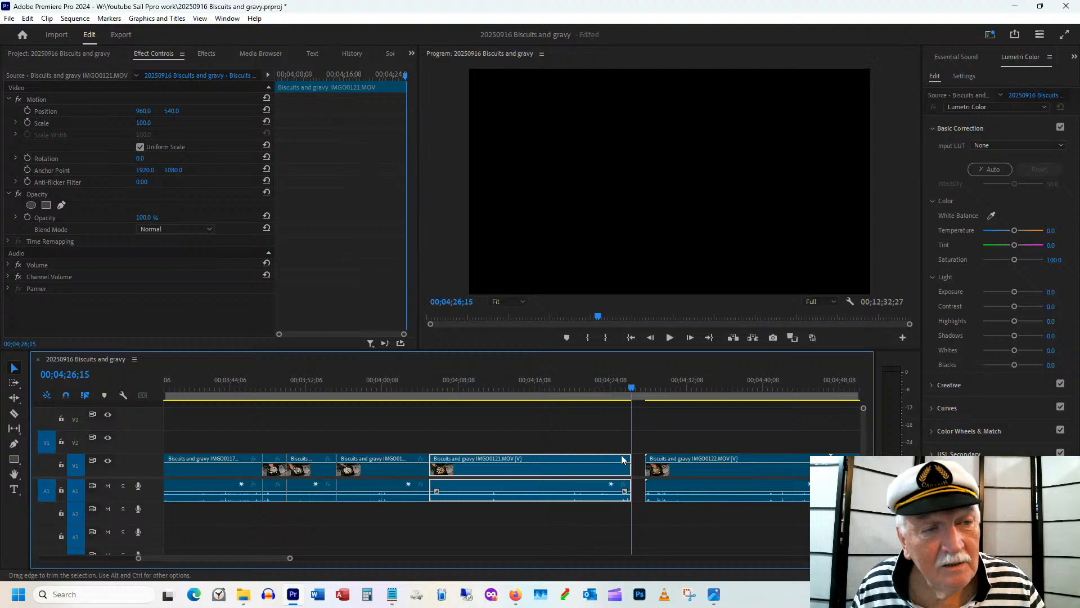
pyautogui.click(540, 398)
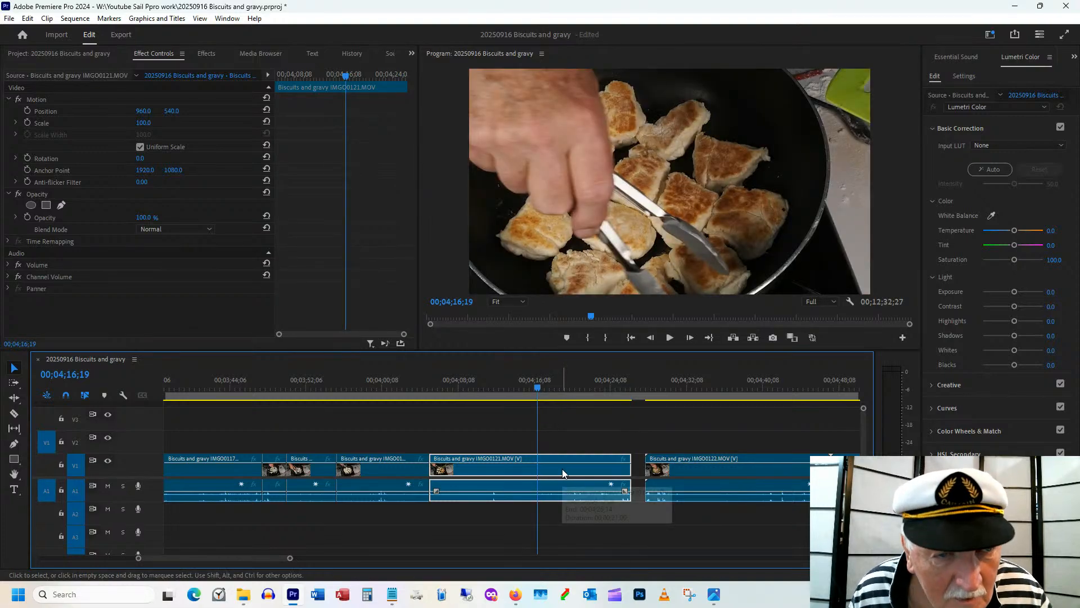
pyautogui.click(508, 389)
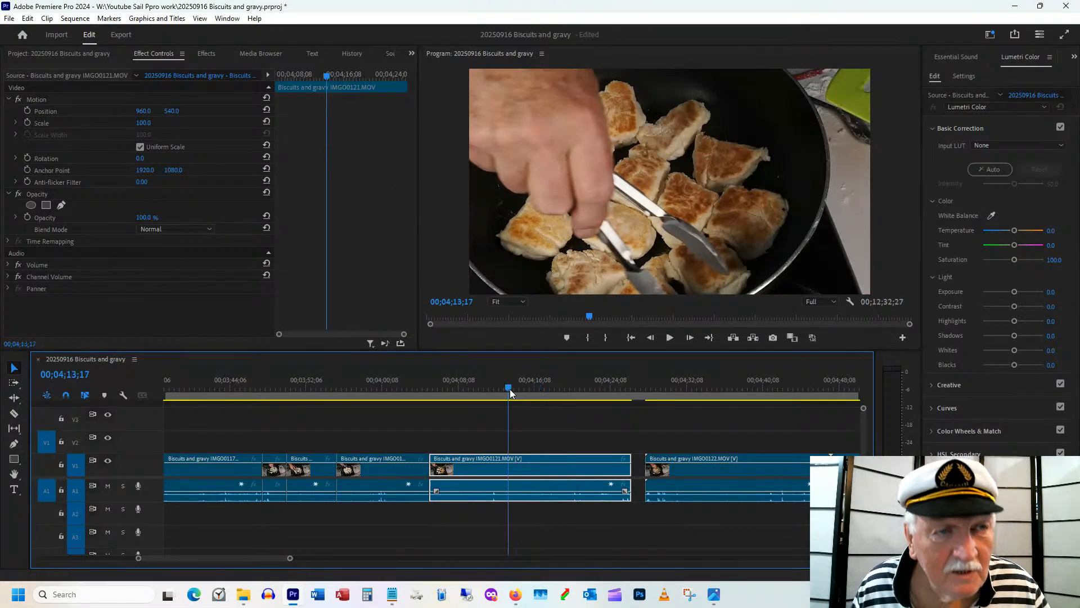
pyautogui.moveTo(512, 390); pyautogui.dragTo(548, 387)
pyautogui.moveTo(559, 385); pyautogui.dragTo(575, 373)
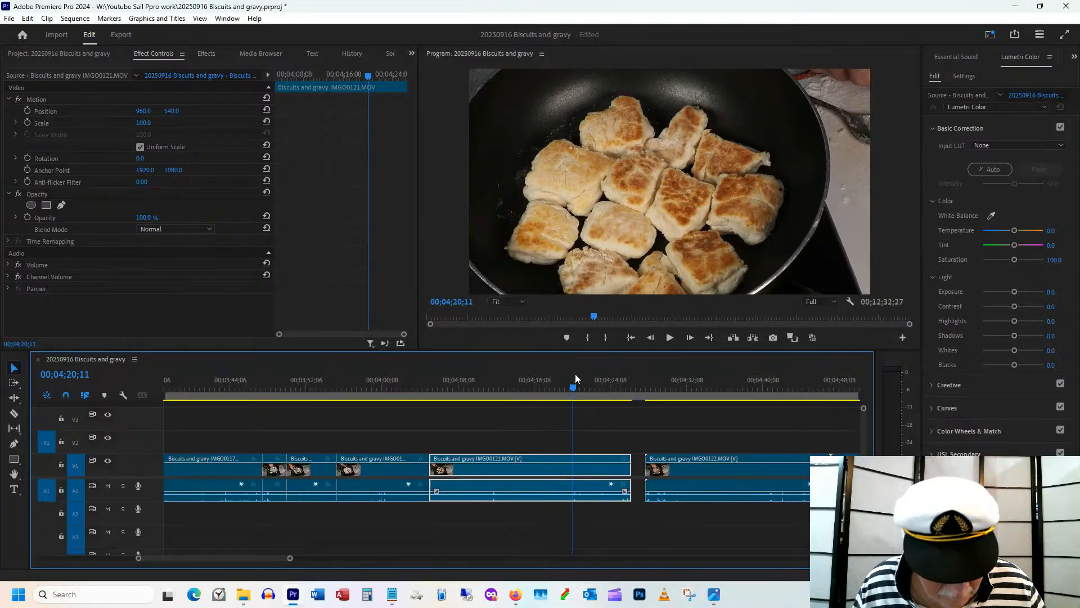
pyautogui.press('c')
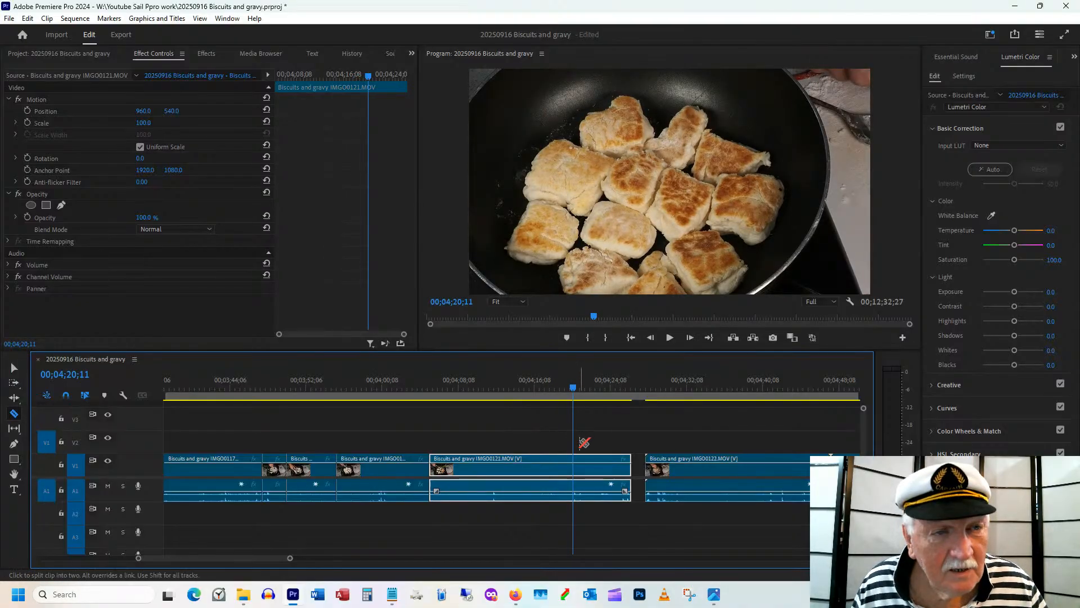
pyautogui.click(574, 467)
# Trim the start of the second IMGO0121.MOV piece to 00;04;24;19, ripple delete the gap before it and play back the join.
pyautogui.moveTo(574, 386); pyautogui.dragTo(613, 386)
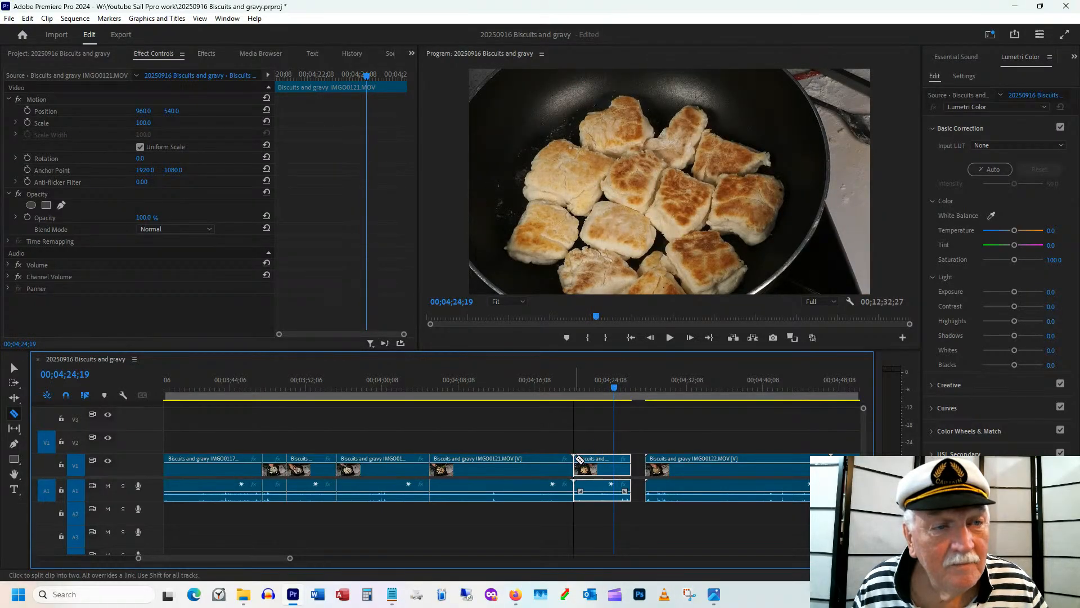
pyautogui.press('v')
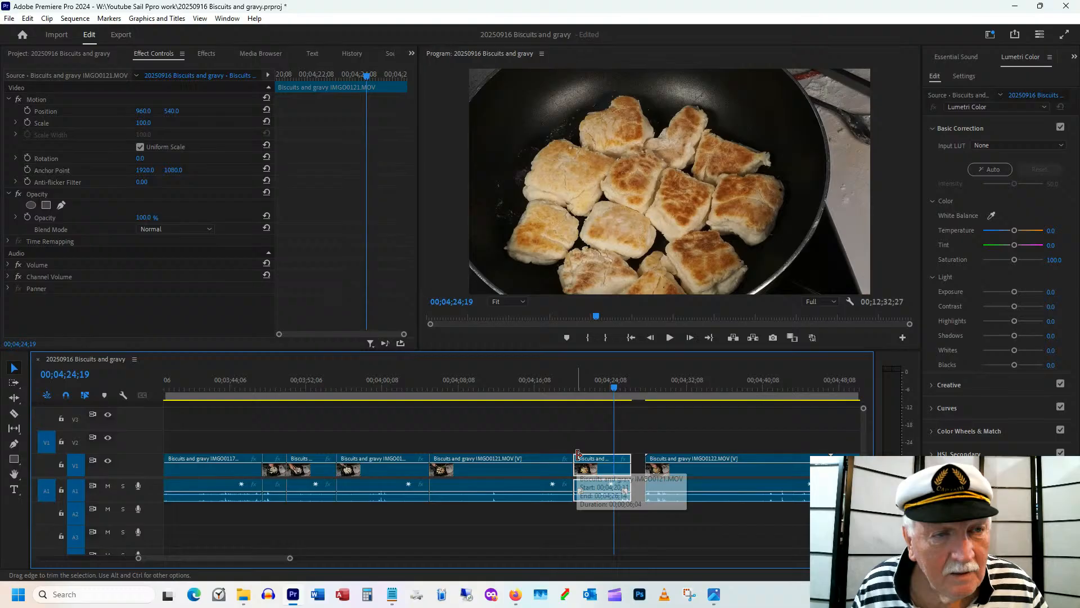
pyautogui.moveTo(578, 455); pyautogui.dragTo(614, 456)
pyautogui.rightClick(589, 466)
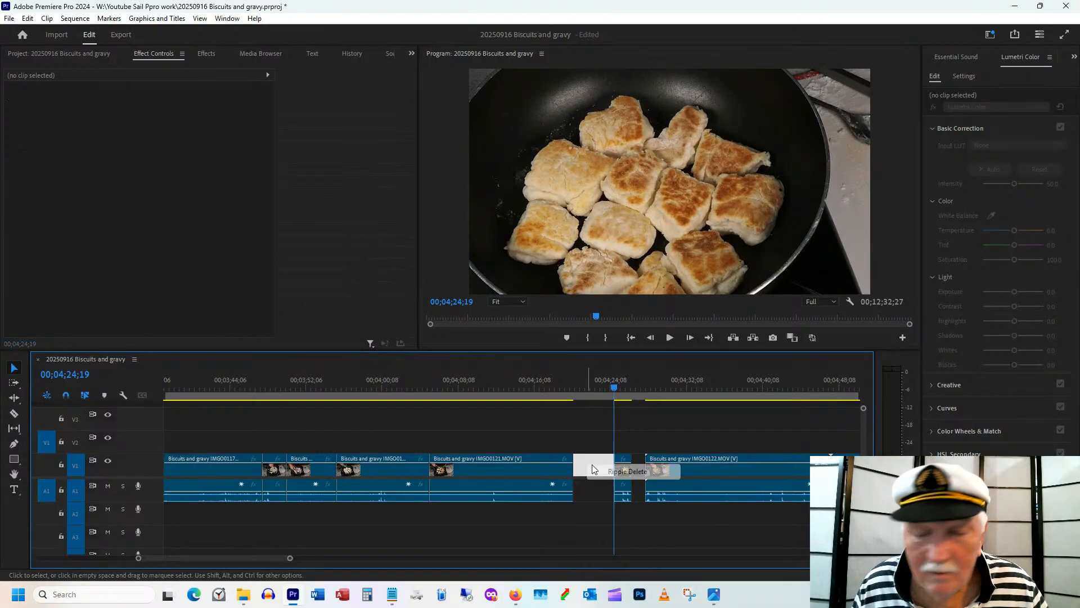
pyautogui.click(628, 471)
pyautogui.click(570, 384)
pyautogui.moveTo(569, 386)
pyautogui.mouseDown()
pyautogui.moveTo(585, 389)
pyautogui.moveTo(572, 396)
pyautogui.mouseUp()
pyautogui.press('space')
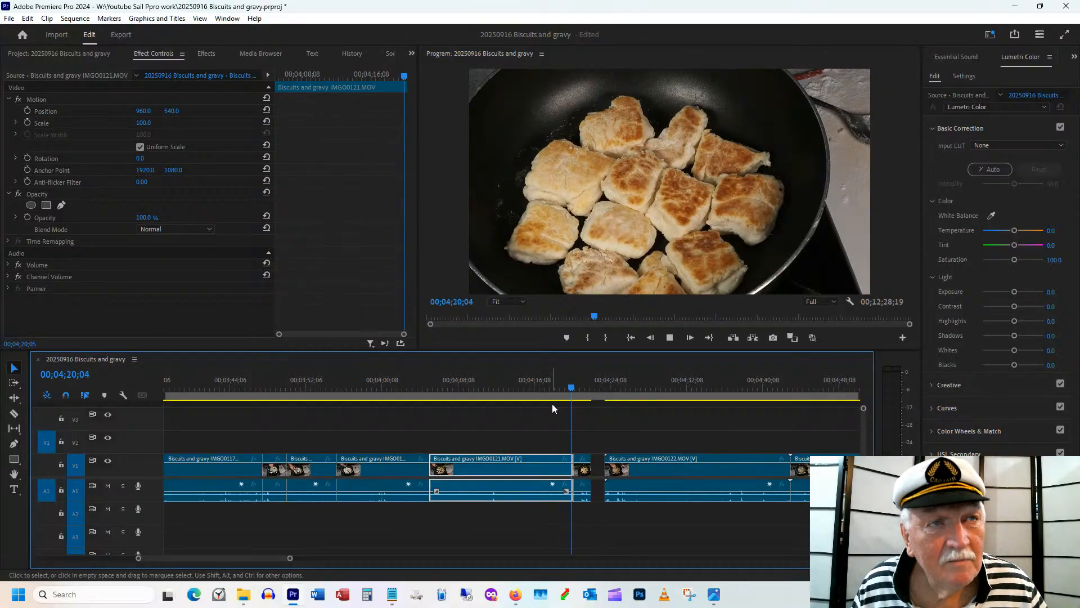
# Compare the IMGO0122.MOV and IMGO0123.MOV footage and delete IMGO0122.MOV from the project together with its sequence clip.
pyautogui.click(605, 386)
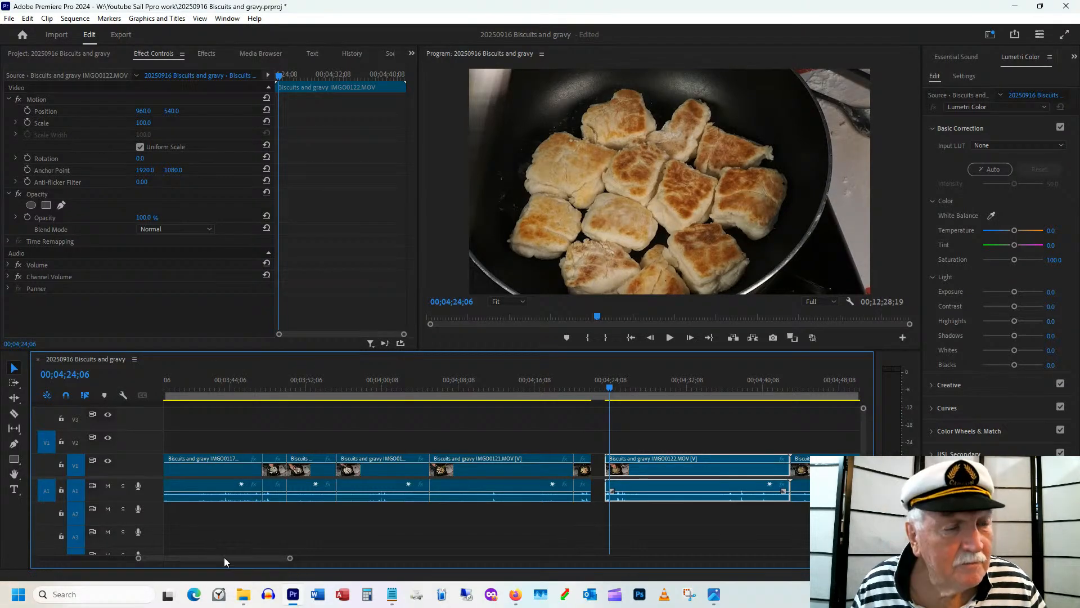
pyautogui.scroll(-1, 225, 560)
pyautogui.scroll(-2, 226, 557)
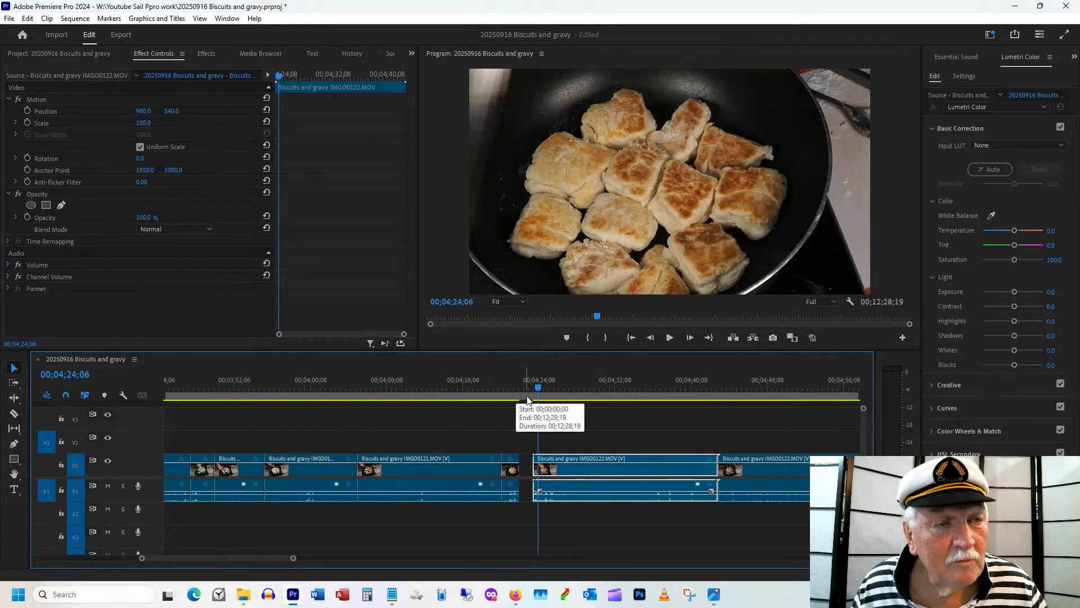
pyautogui.moveTo(538, 391); pyautogui.dragTo(775, 397)
pyautogui.moveTo(274, 556); pyautogui.dragTo(283, 557)
pyautogui.moveTo(584, 388); pyautogui.dragTo(567, 417)
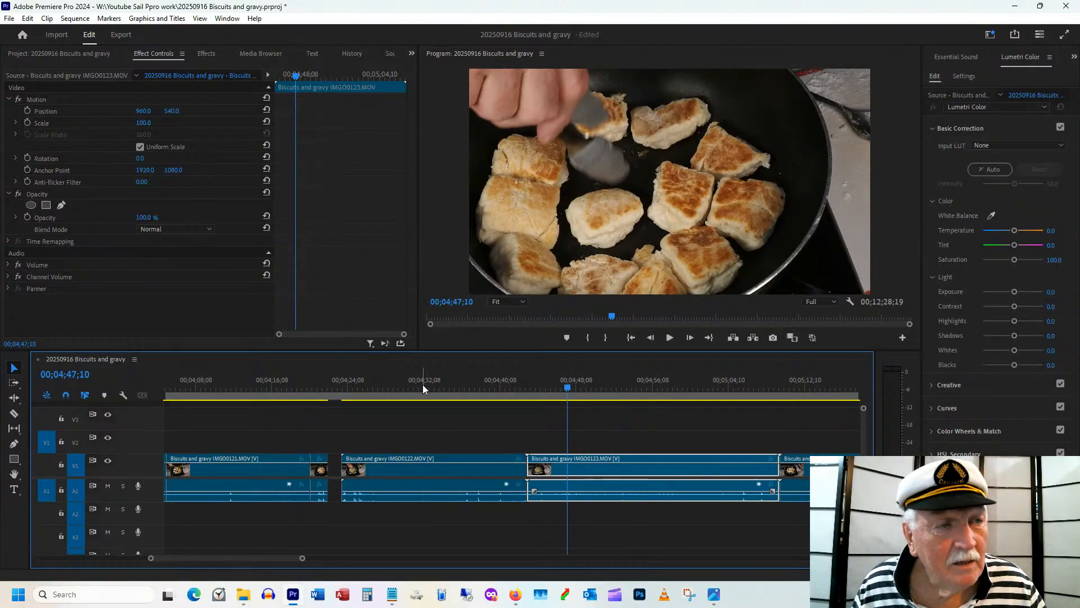
pyautogui.click(423, 384)
pyautogui.rightClick(419, 468)
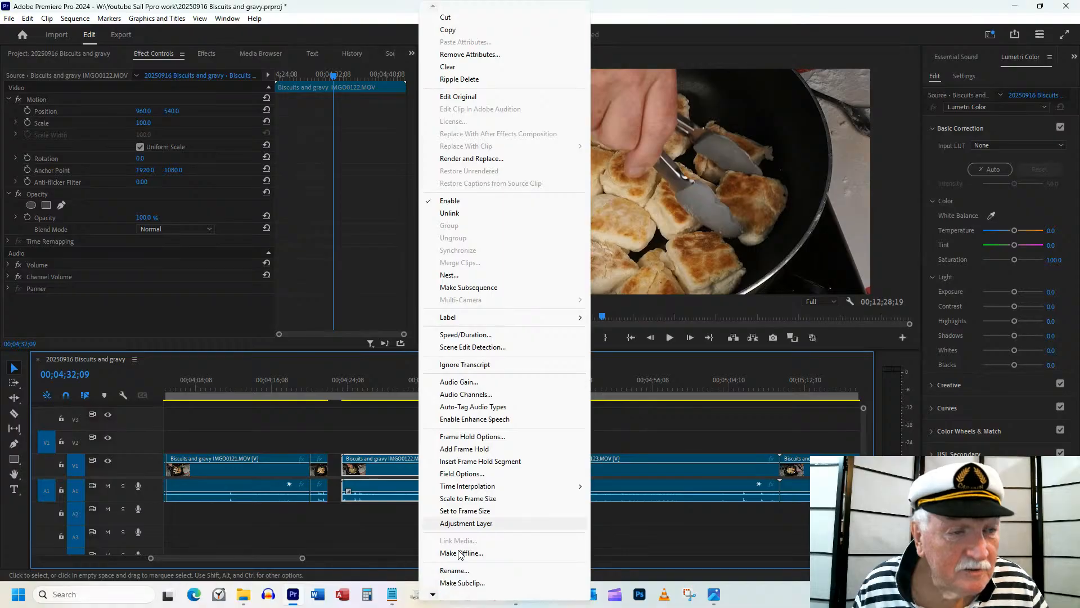
pyautogui.scroll(-1, 460, 554)
pyautogui.click(468, 585)
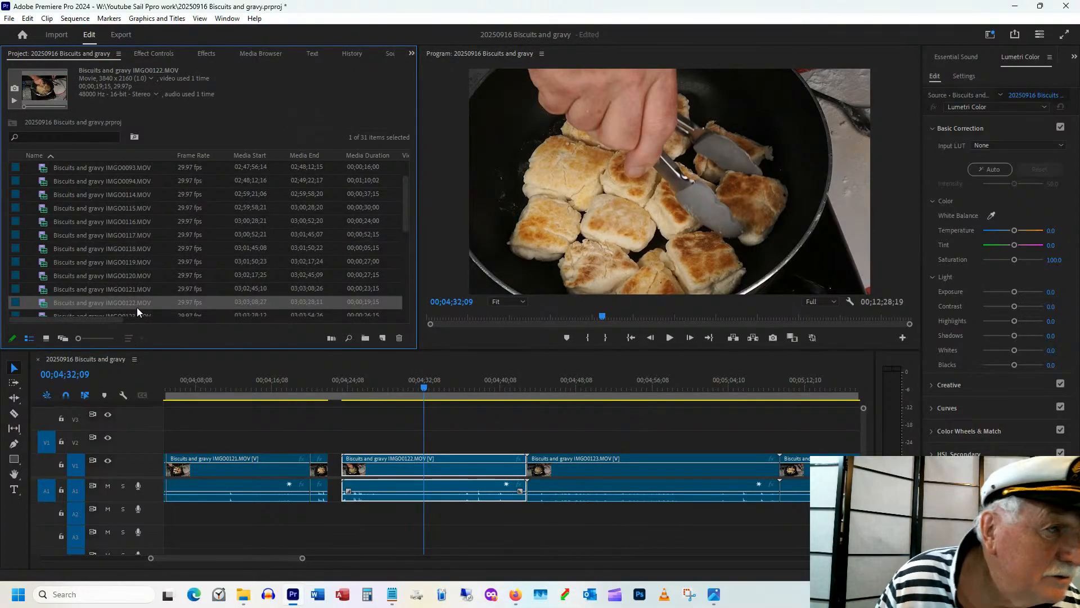
pyautogui.press('Delete')
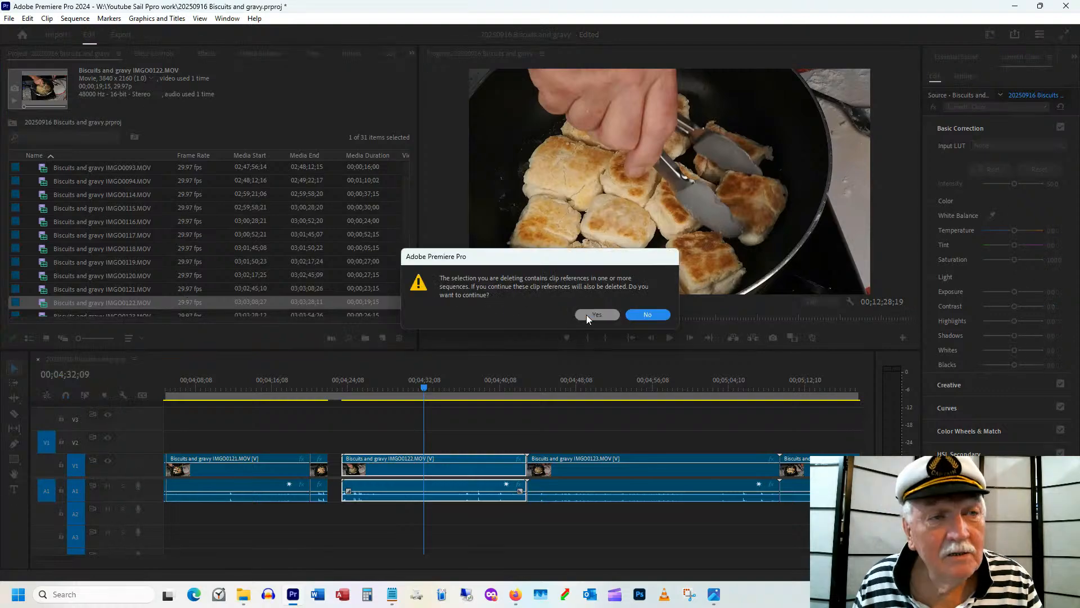
pyautogui.click(586, 315)
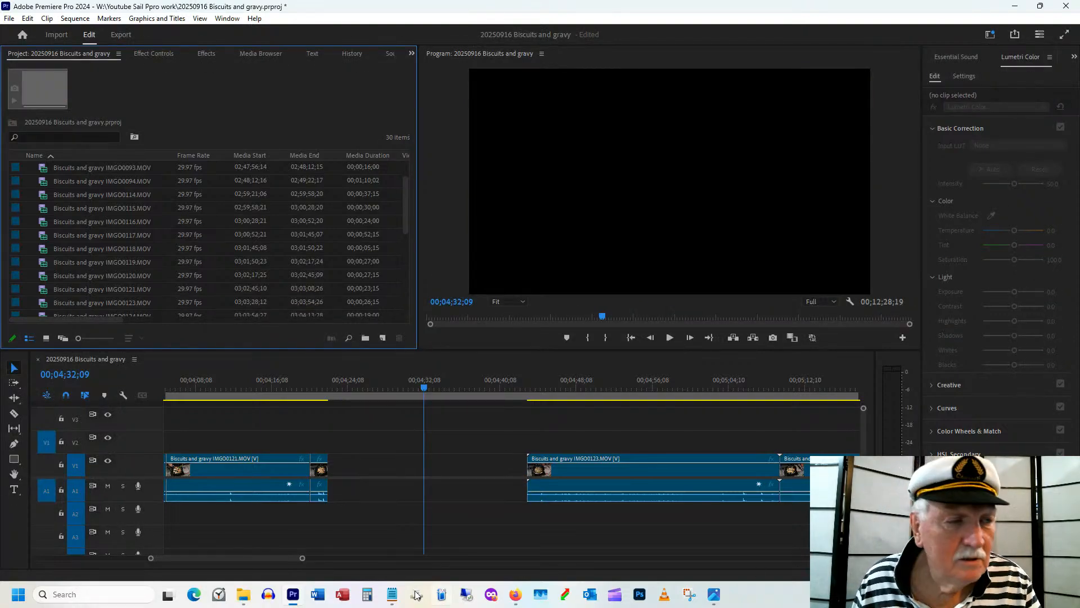
# Switch to File Explorer, delete the Biscuits and gravy IMGO0122.MOV file from the 20250916 Biscuits and gravy folder and move the window aside.
pyautogui.click(252, 593)
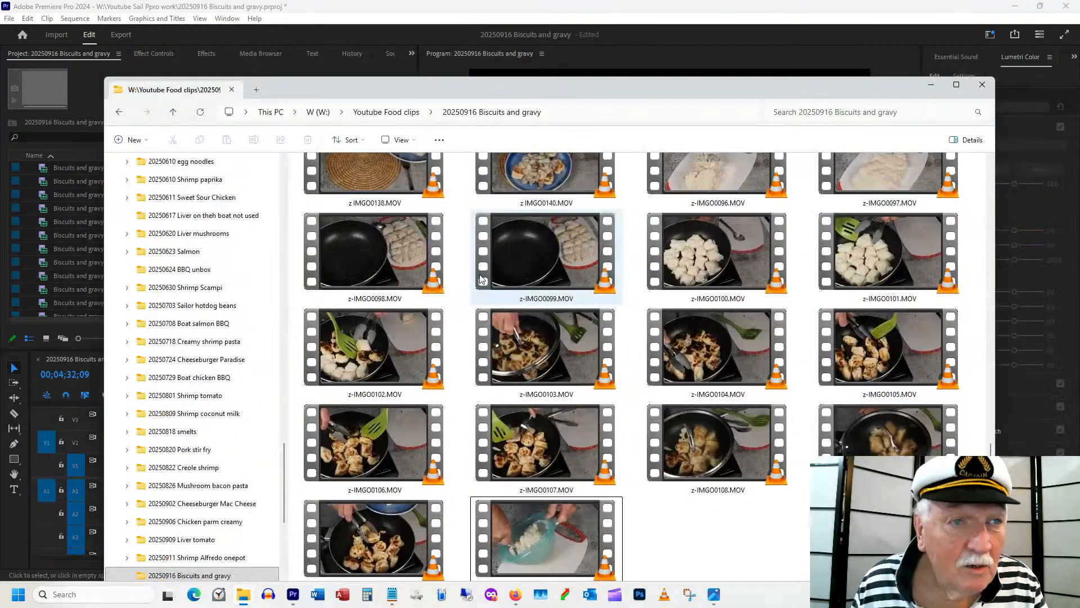
pyautogui.scroll(-3, 519, 278)
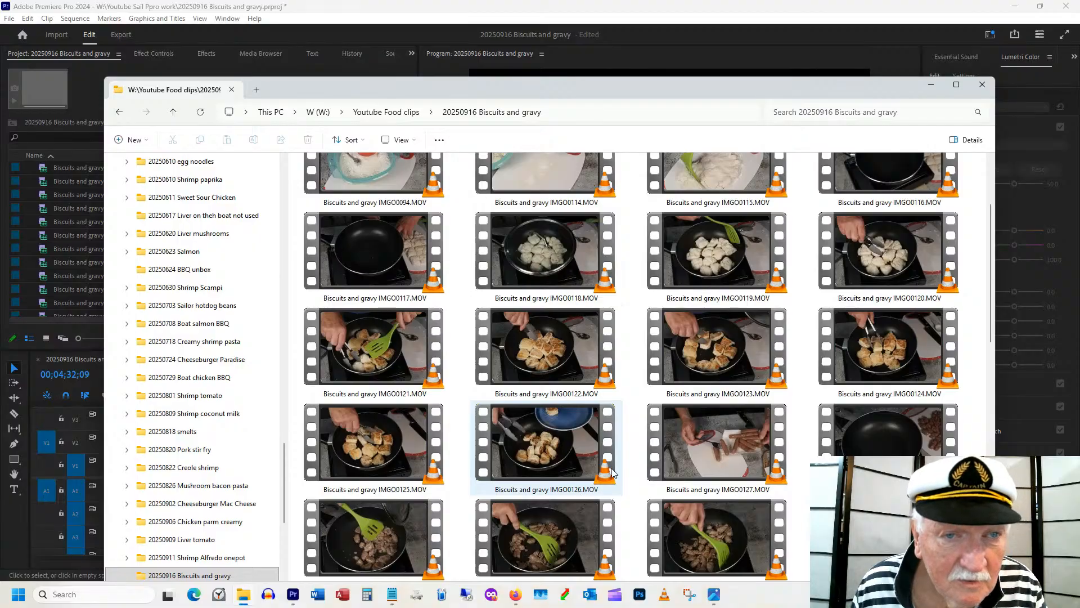
pyautogui.click(515, 397)
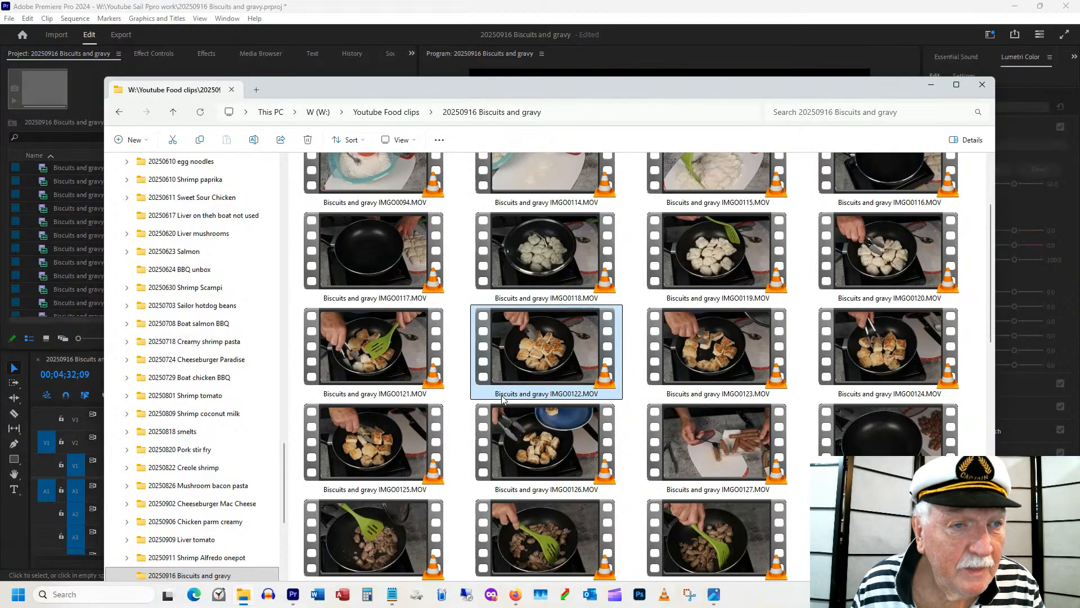
pyautogui.click(495, 394)
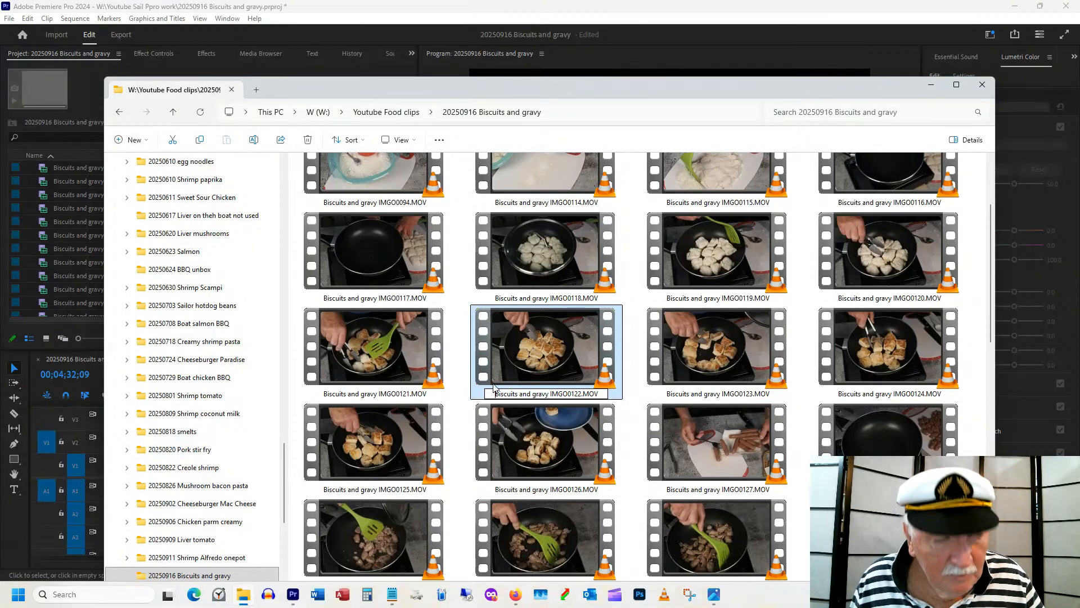
pyautogui.press('Escape')
pyautogui.press('Delete')
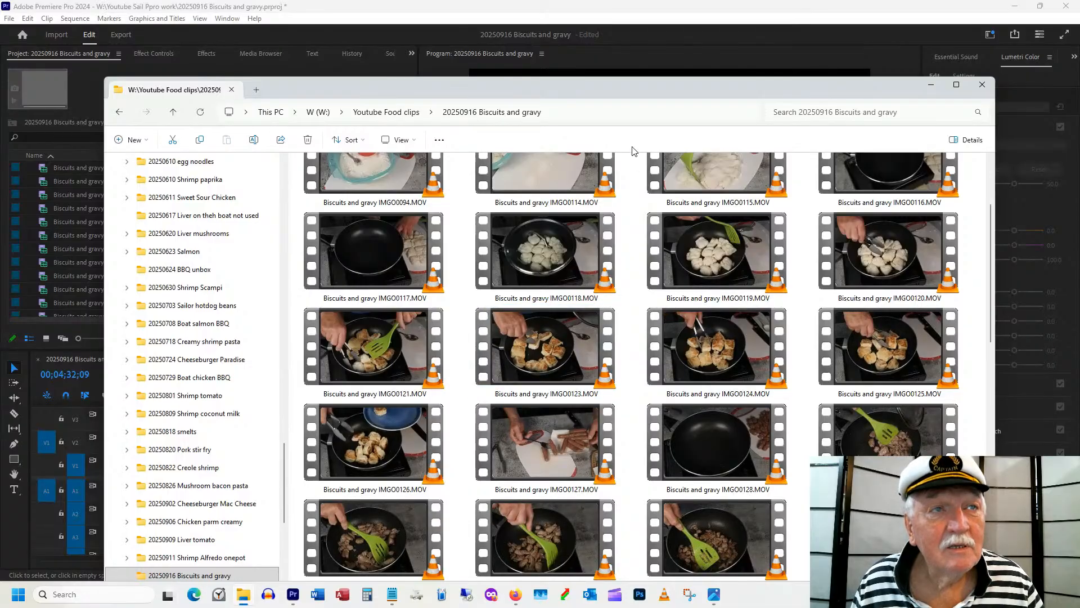
pyautogui.moveTo(584, 86); pyautogui.dragTo(1079, 298)
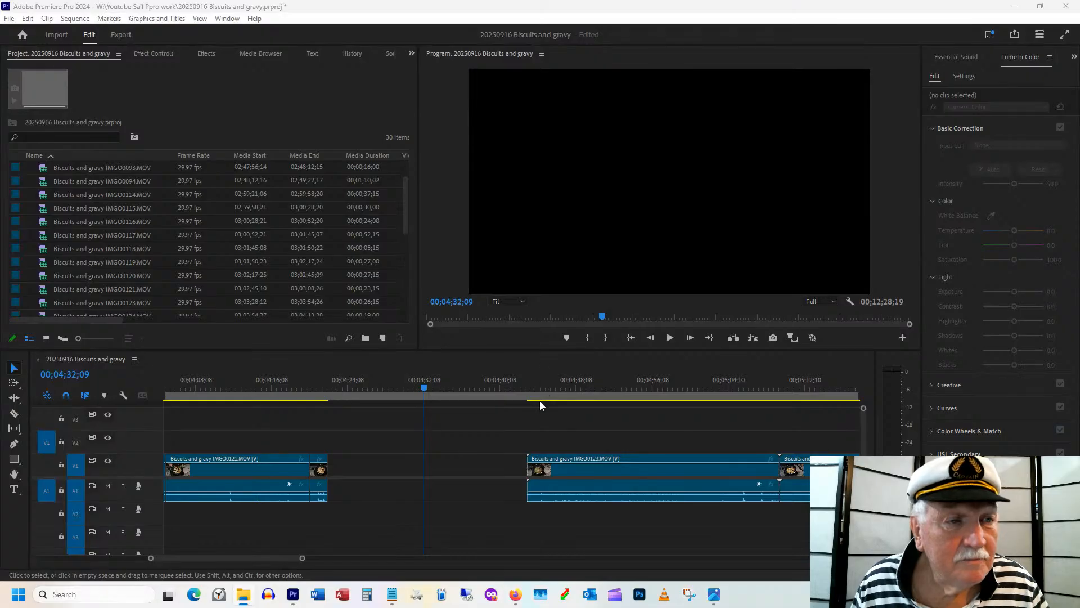
# Trim the start of the IMGO0123.MOV clip to 00;04;52;14 and its end to 00;05;07;02.
pyautogui.moveTo(310, 387); pyautogui.dragTo(341, 383)
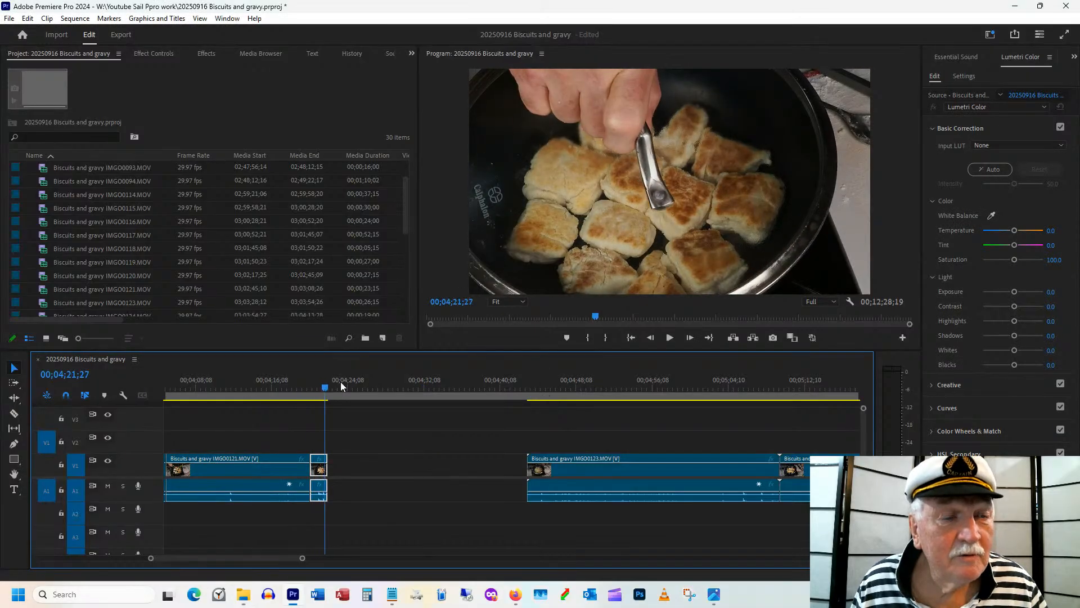
pyautogui.moveTo(540, 386); pyautogui.dragTo(617, 402)
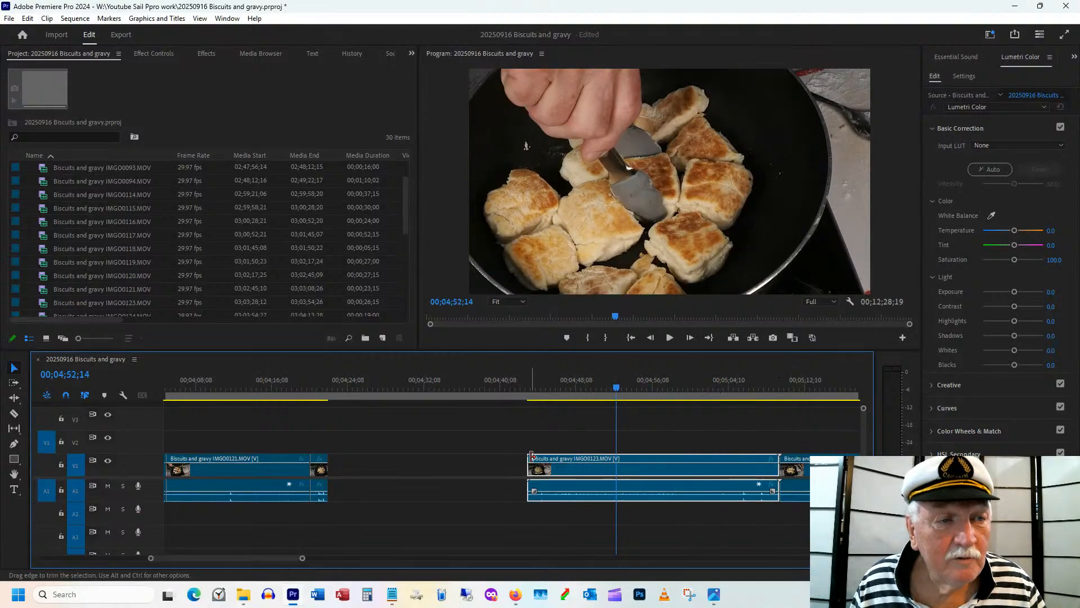
pyautogui.moveTo(532, 457); pyautogui.dragTo(617, 457)
pyautogui.click(738, 388)
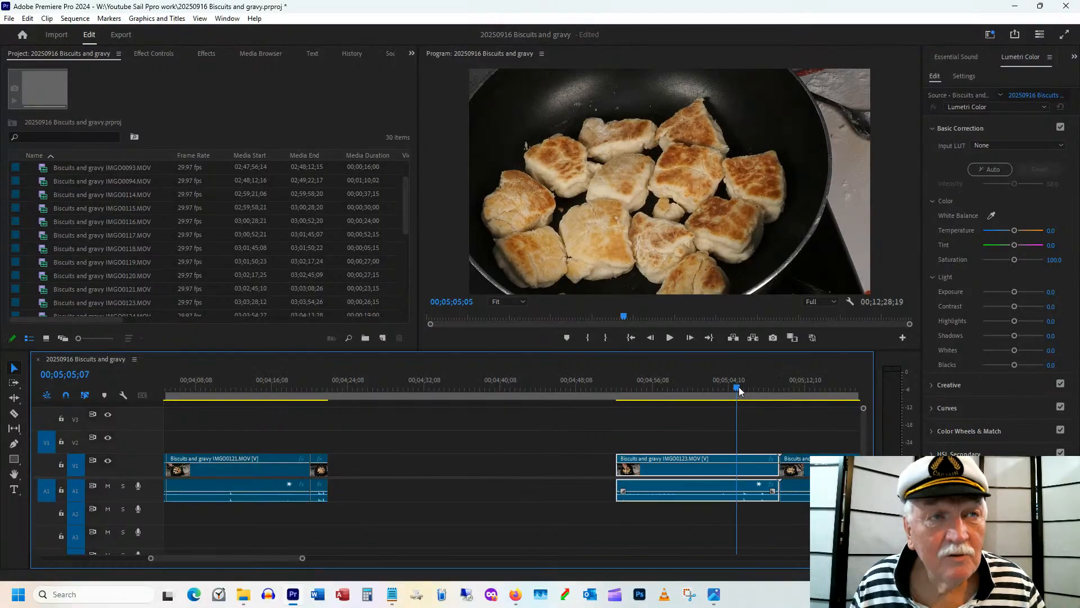
pyautogui.moveTo(739, 389); pyautogui.dragTo(755, 389)
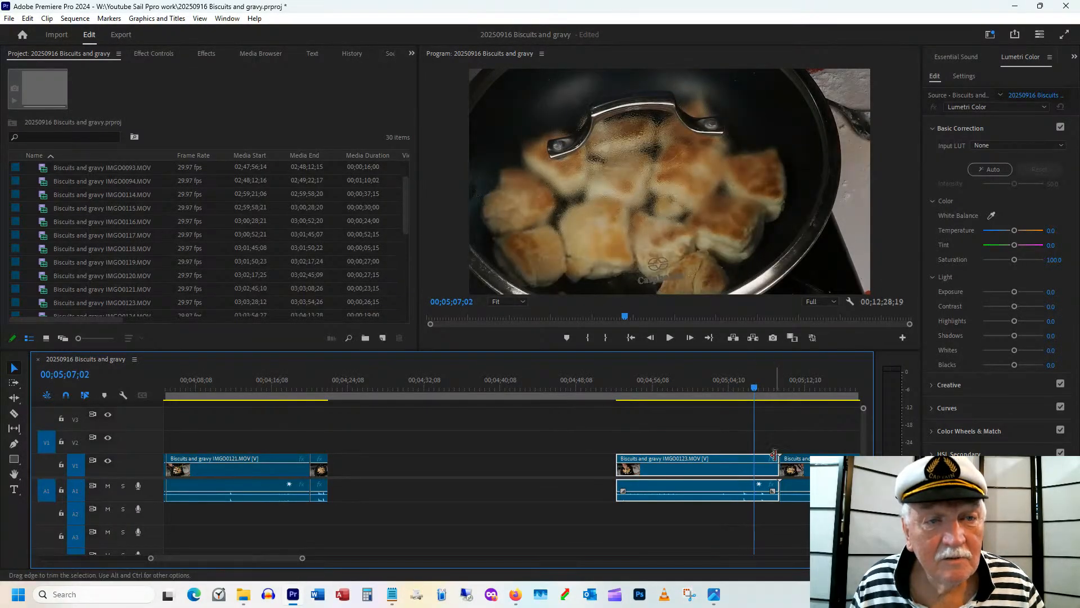
pyautogui.moveTo(775, 455); pyautogui.dragTo(755, 457)
# Ripple delete the gap between the IMGO0121.MOV and IMGO0123.MOV clips and display the effect settings of IMGO0123.MOV.
pyautogui.rightClick(426, 462)
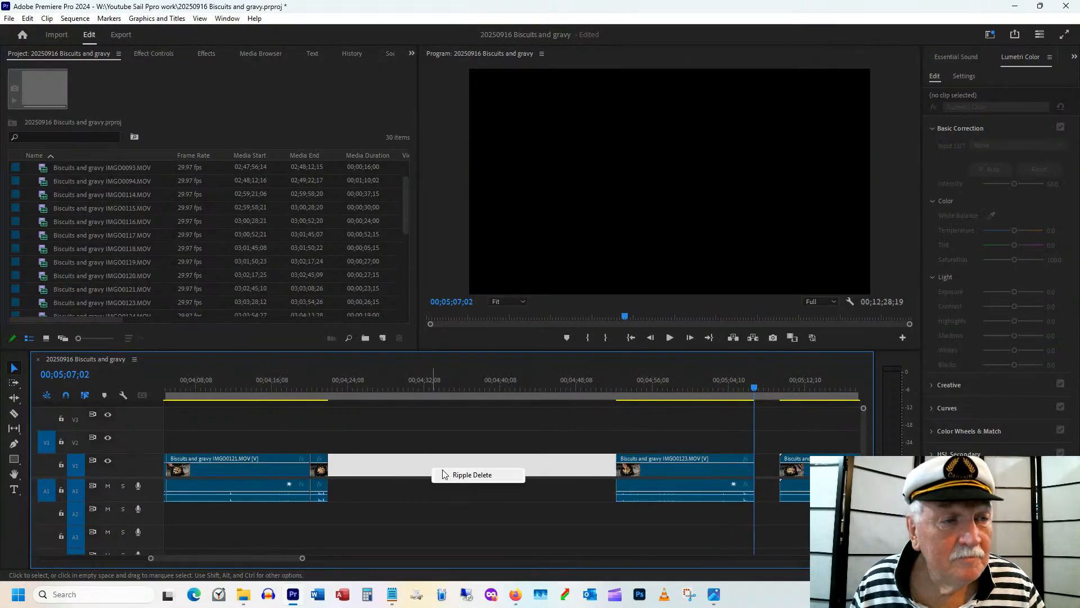
pyautogui.click(459, 476)
pyautogui.moveTo(320, 387); pyautogui.dragTo(388, 388)
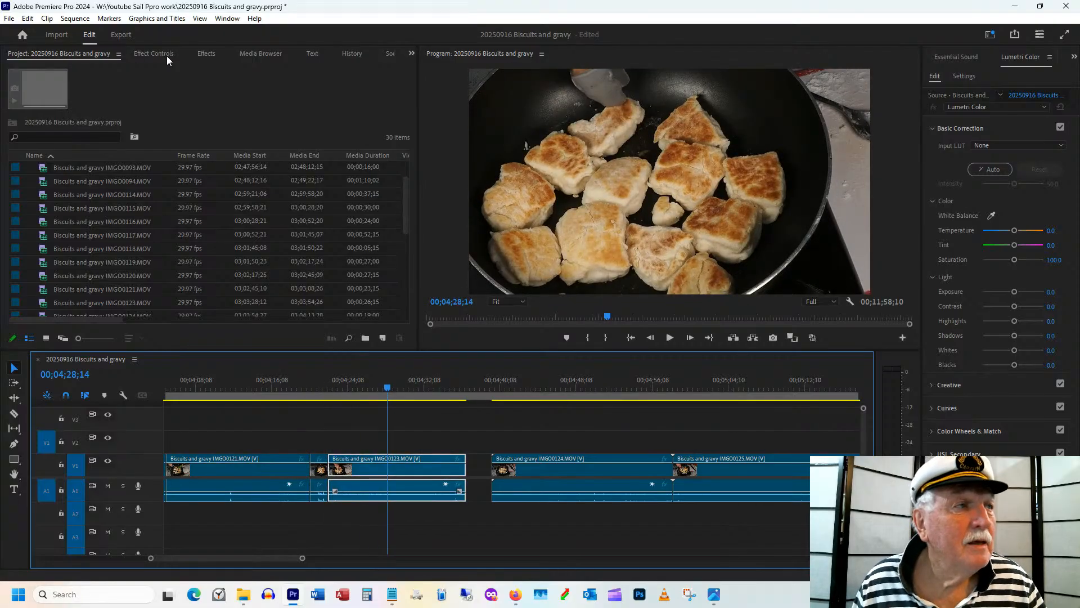
pyautogui.click(153, 53)
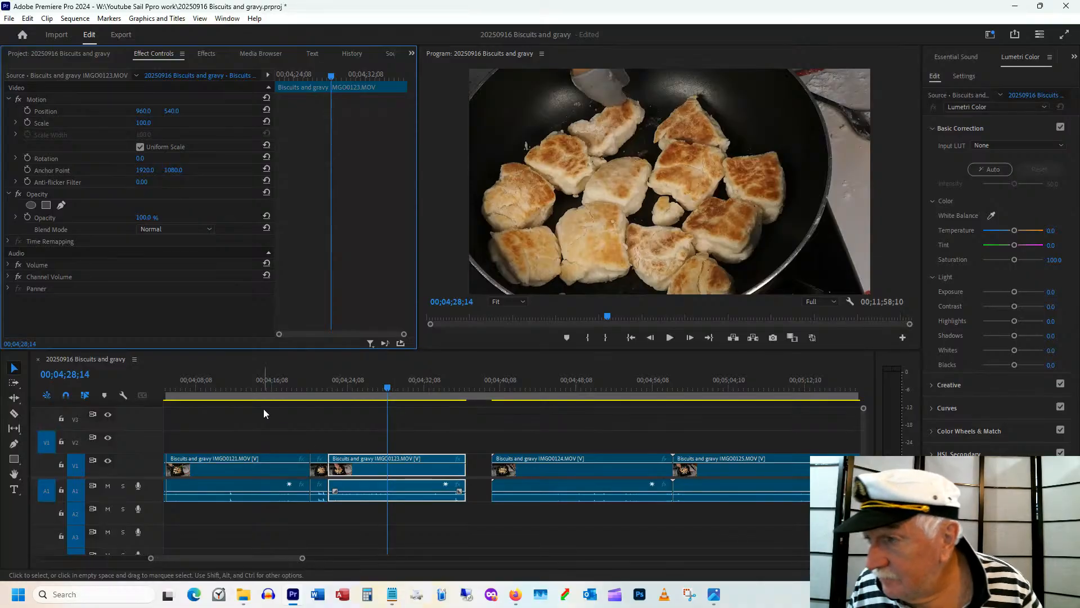
# Review the IMGO0124.MOV and IMGO0125.MOV footage and delete IMGO0124.MOV from the project together with its sequence clip.
pyautogui.moveTo(447, 388); pyautogui.dragTo(742, 382)
pyautogui.click(594, 388)
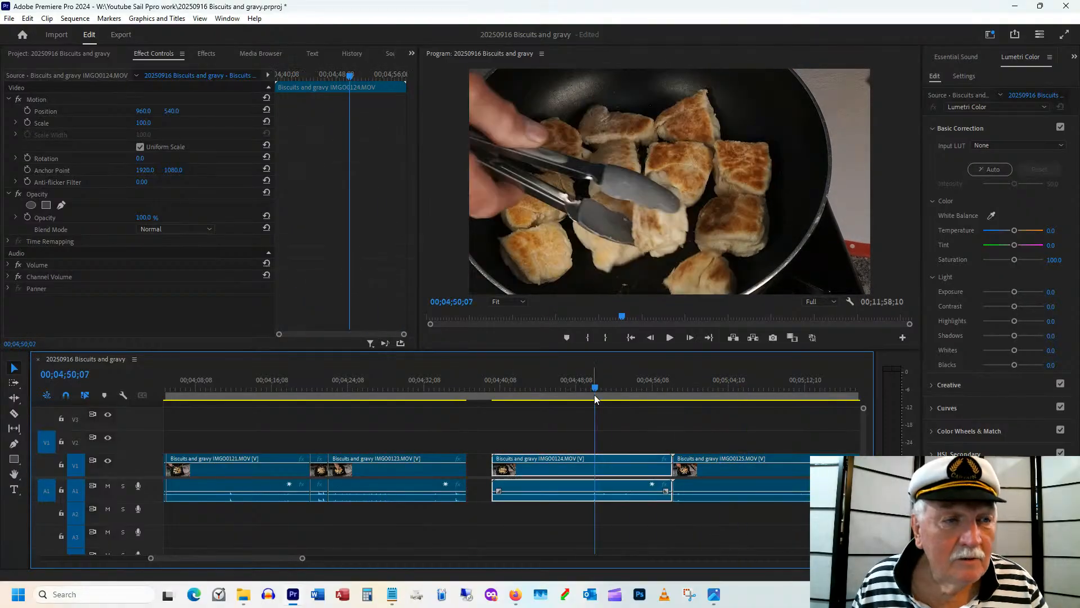
pyautogui.rightClick(585, 467)
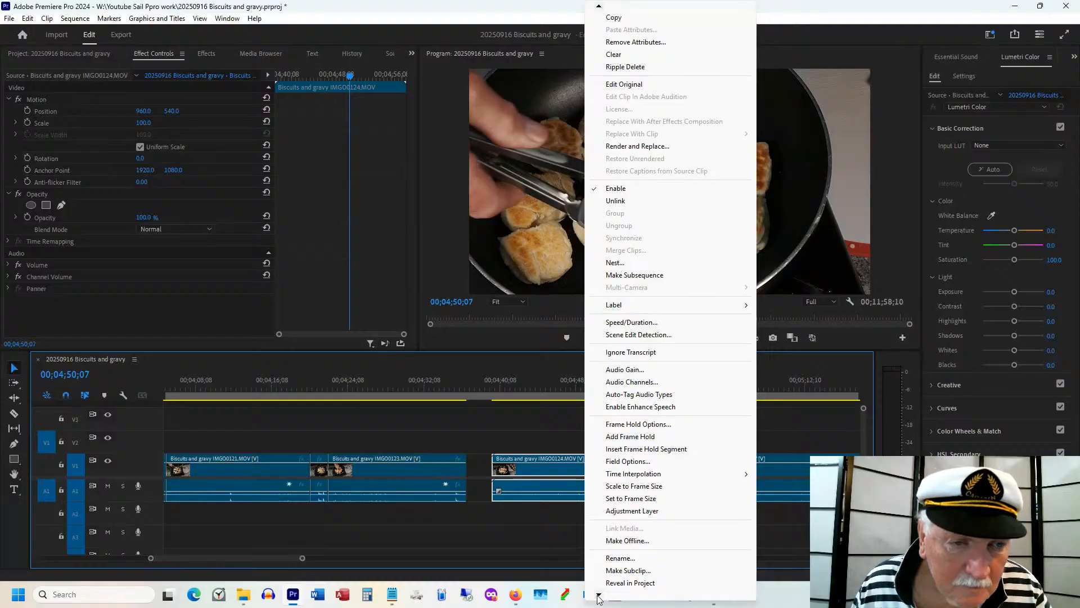
pyautogui.click(622, 583)
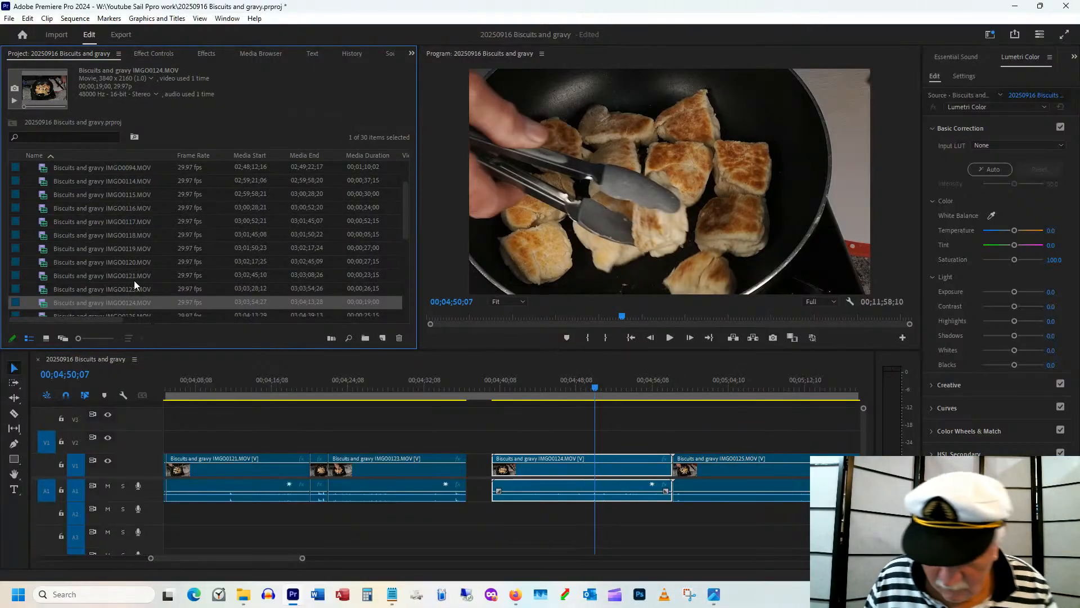
pyautogui.press('Delete')
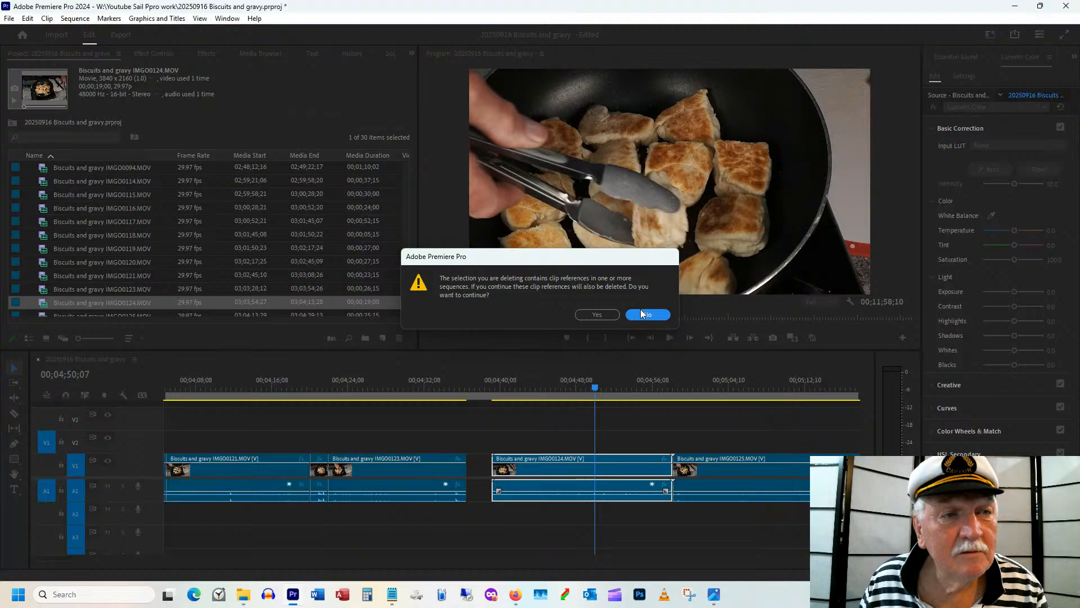
pyautogui.click(606, 315)
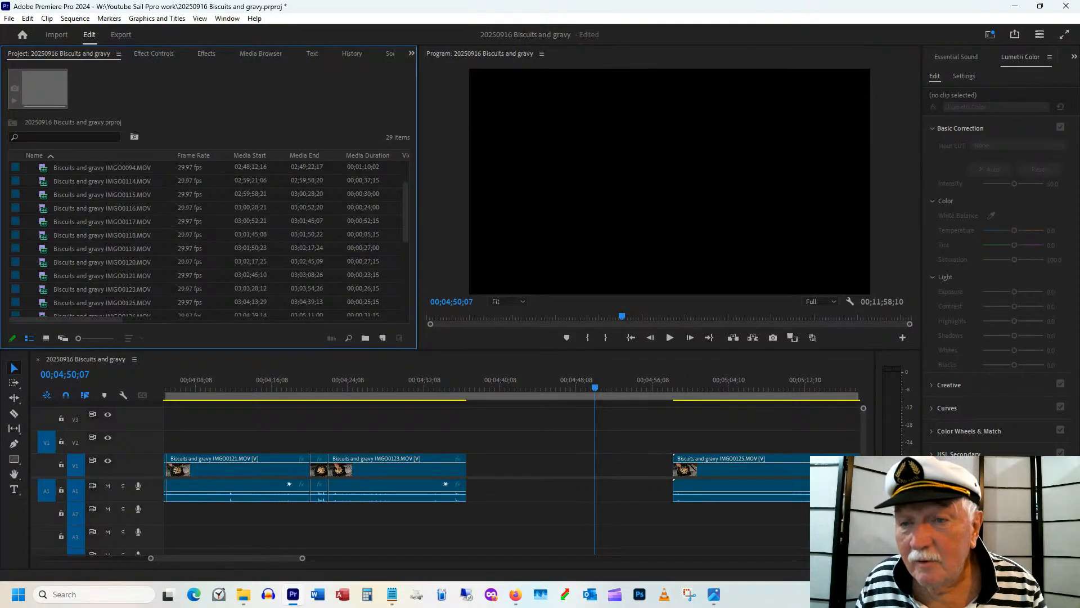
# Switch to File Explorer, rename Biscuits and gravy IMGO0124.MOV as zz Biscuits and gravy IMGO0124.MOV and move the window aside.
pyautogui.click(243, 594)
pyautogui.doubleClick(623, 281)
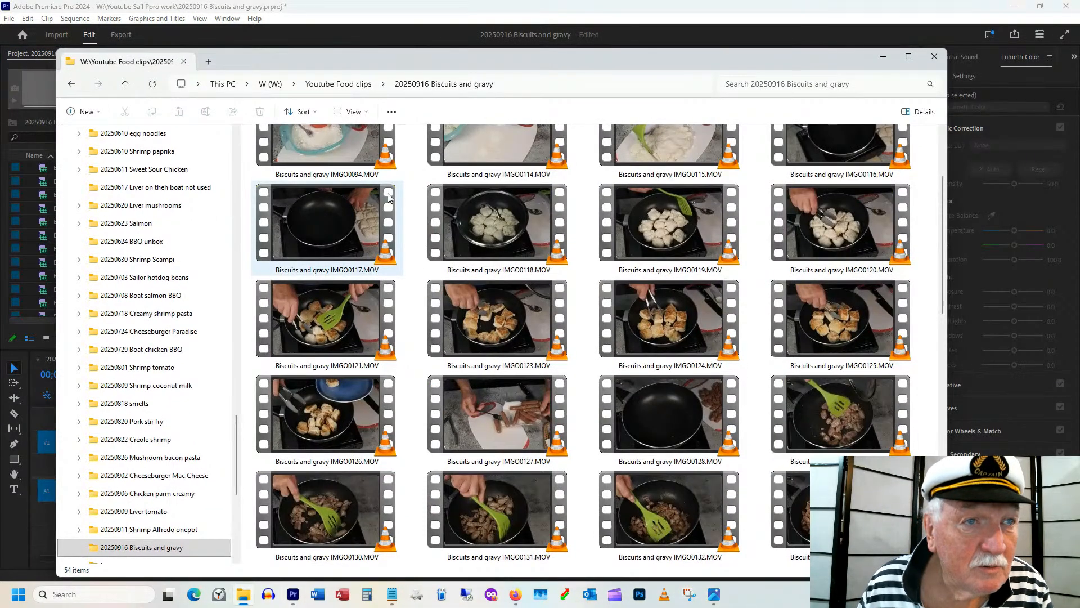
pyautogui.scroll(2, 390, 196)
pyautogui.scroll(-5, 337, 420)
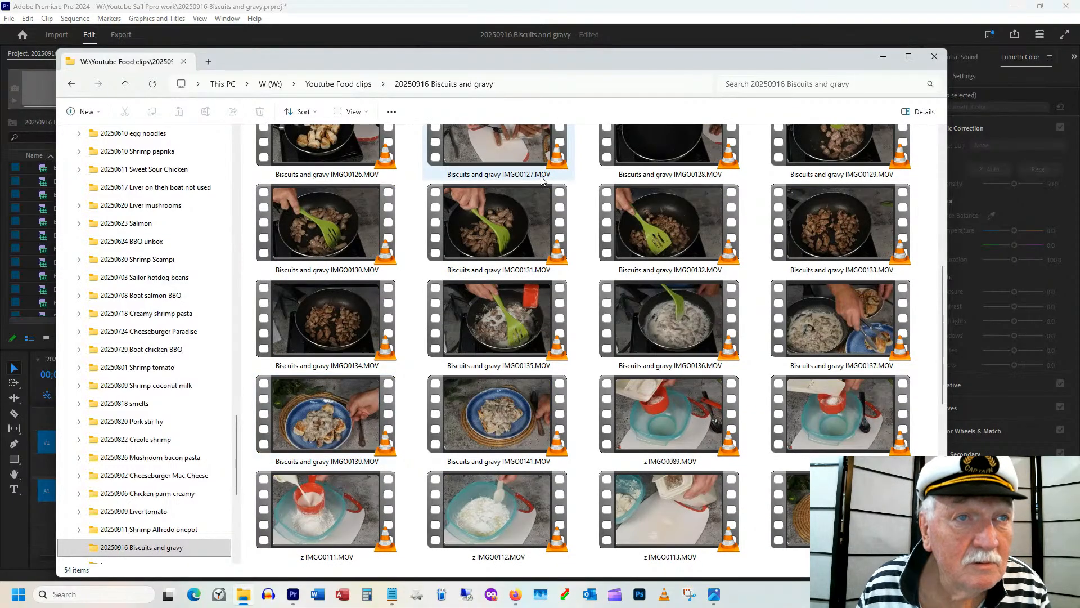
pyautogui.scroll(3, 482, 179)
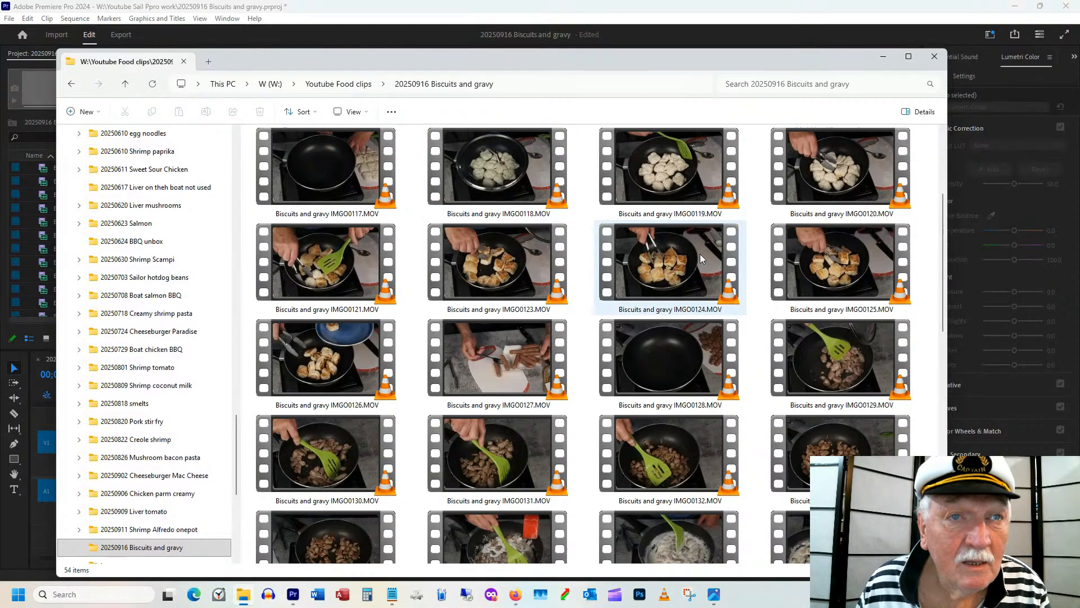
pyautogui.click(626, 313)
pyautogui.click(620, 312)
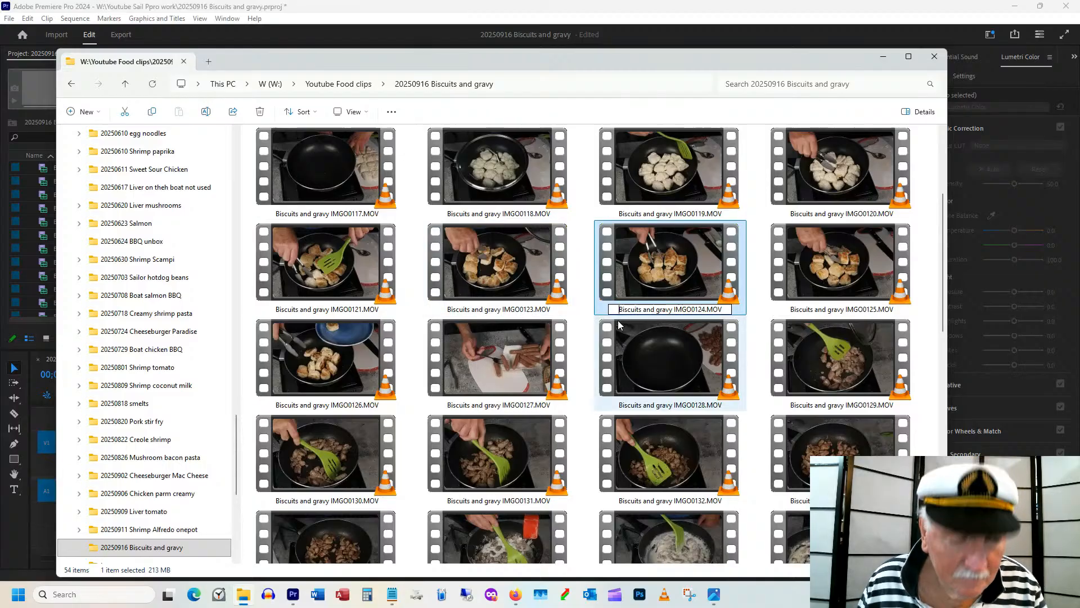
pyautogui.write('2')
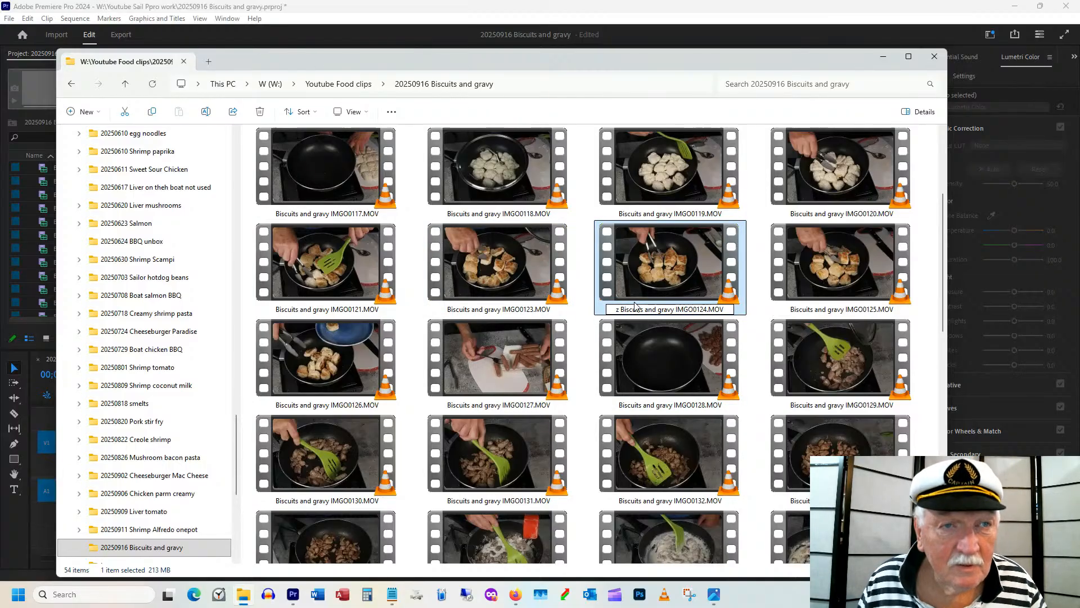
pyautogui.click(757, 315)
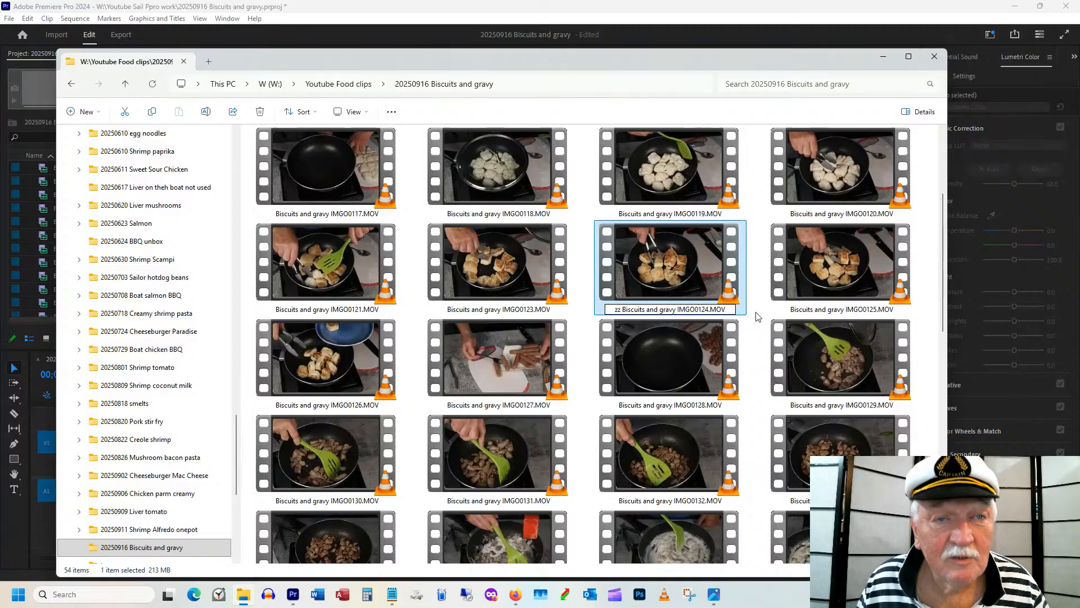
pyautogui.moveTo(694, 59); pyautogui.dragTo(1079, 450)
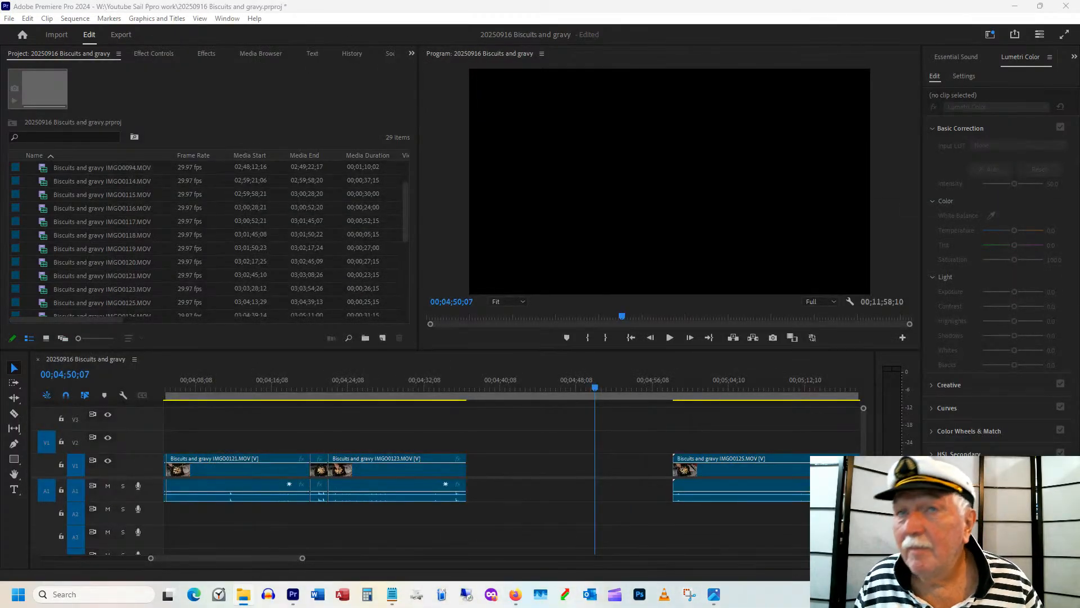
# Trim the end of the IMGO0125.MOV clip to 00;05;22;08, shorten its start and scrub through the remaining footage.
pyautogui.moveTo(647, 391); pyautogui.dragTo(707, 394)
pyautogui.moveTo(261, 558); pyautogui.dragTo(277, 555)
pyautogui.moveTo(371, 388); pyautogui.dragTo(589, 369)
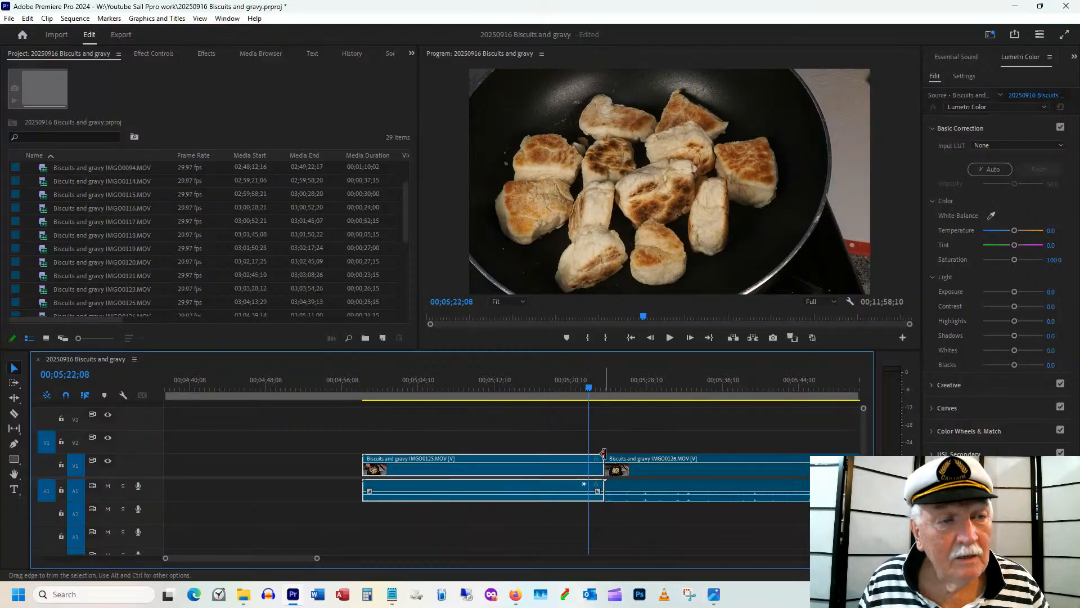
pyautogui.moveTo(603, 453); pyautogui.dragTo(588, 456)
pyautogui.moveTo(373, 383); pyautogui.dragTo(423, 383)
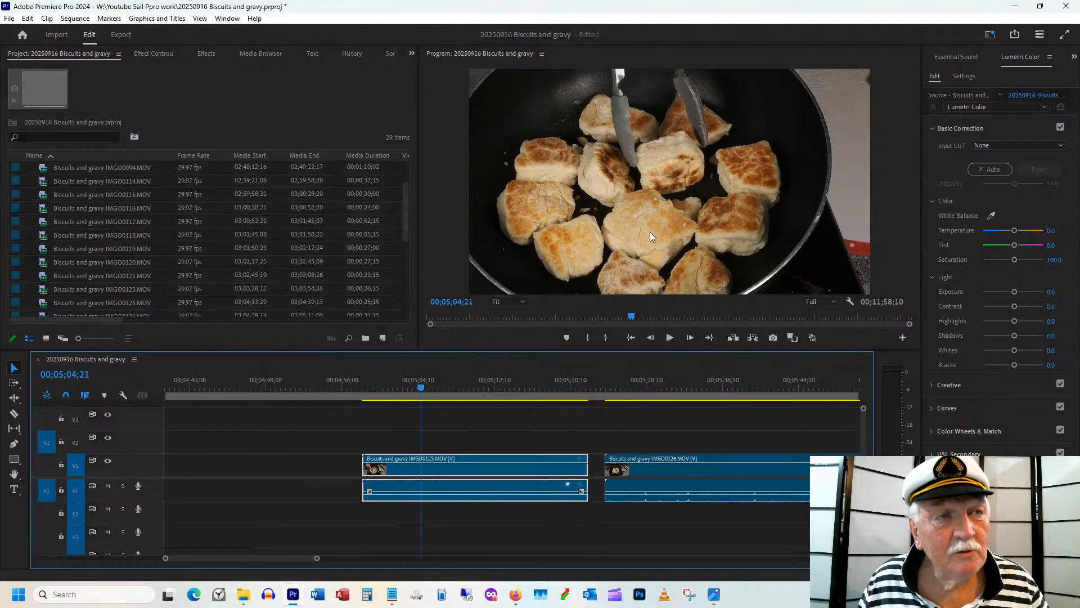
pyautogui.moveTo(364, 466); pyautogui.dragTo(386, 466)
pyautogui.click(394, 390)
pyautogui.moveTo(394, 393); pyautogui.dragTo(531, 397)
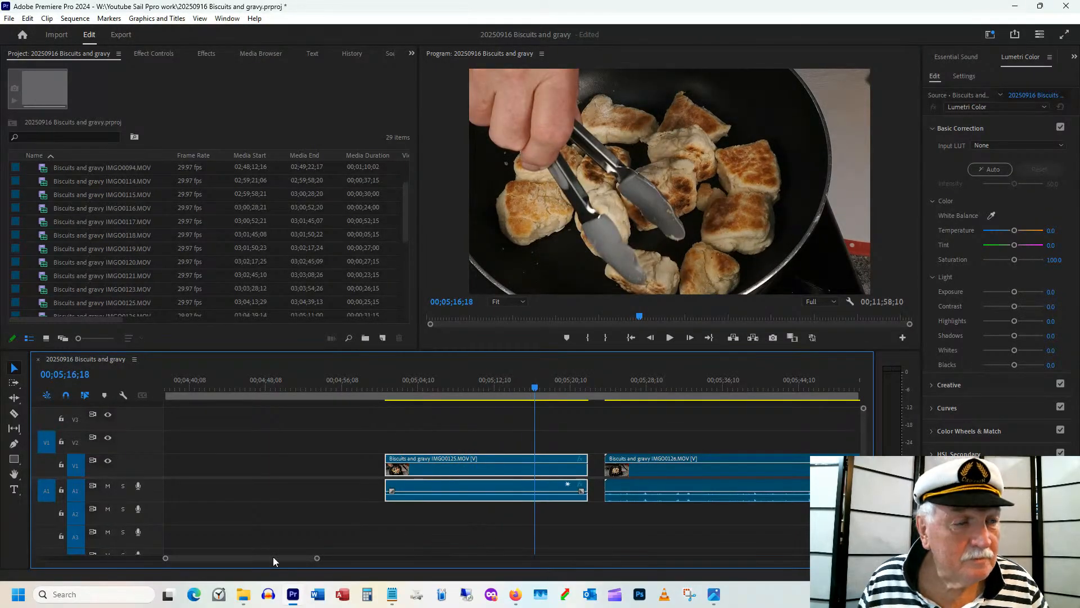
# Ripple delete the gap between the IMGO0123.MOV and IMGO0125.MOV clips and check the rest of IMGO0125.MOV.
pyautogui.moveTo(273, 556); pyautogui.dragTo(263, 559)
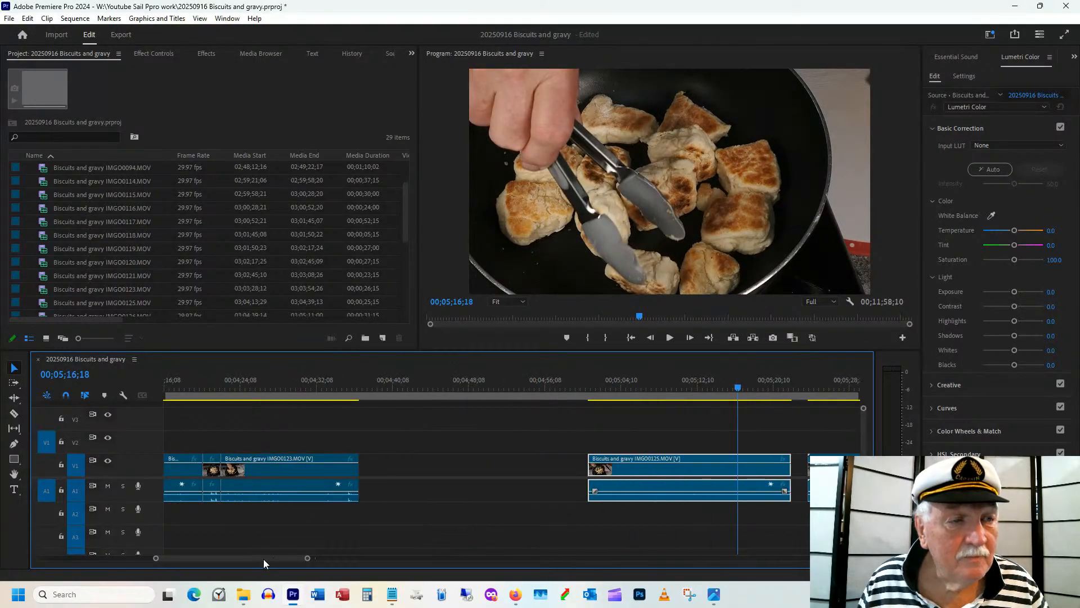
pyautogui.click(426, 464)
pyautogui.rightClick(488, 470)
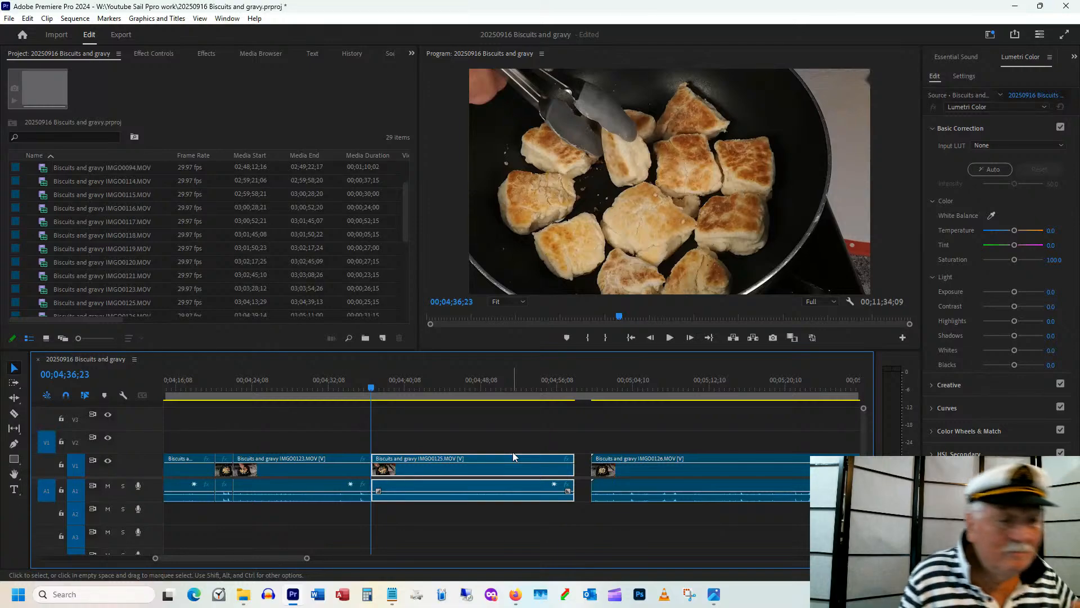
pyautogui.click(516, 387)
pyautogui.moveTo(518, 387); pyautogui.dragTo(561, 390)
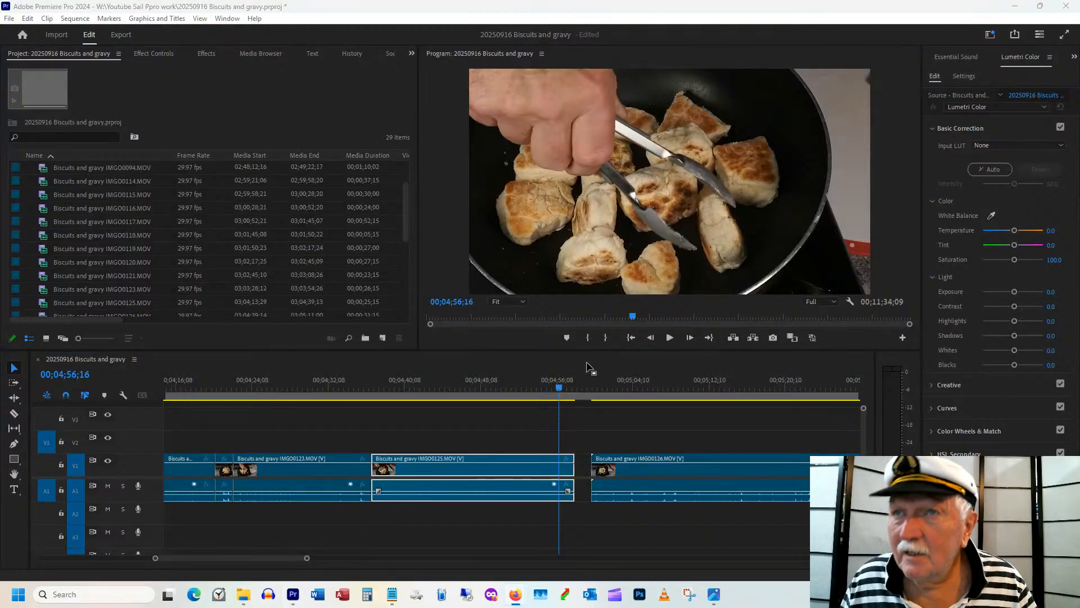
# Trim the end of the IMGO0126.MOV clip to 00;05;21;16 and its start to 00;05;01;22.
pyautogui.moveTo(558, 390); pyautogui.dragTo(674, 390)
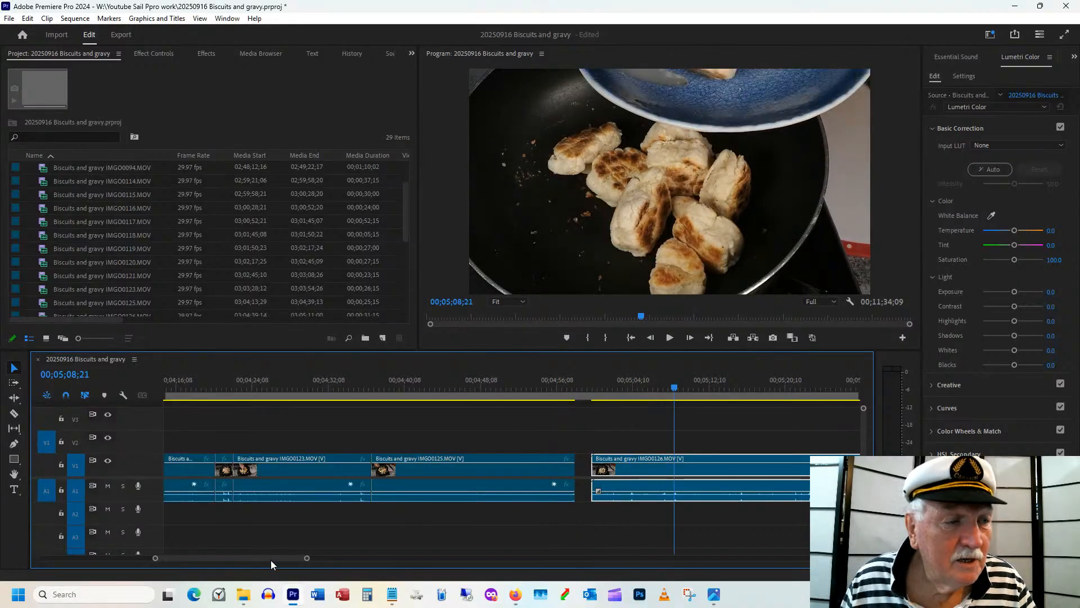
pyautogui.moveTo(271, 559); pyautogui.dragTo(282, 558)
pyautogui.moveTo(338, 387); pyautogui.dragTo(546, 385)
pyautogui.moveTo(638, 461); pyautogui.dragTo(545, 462)
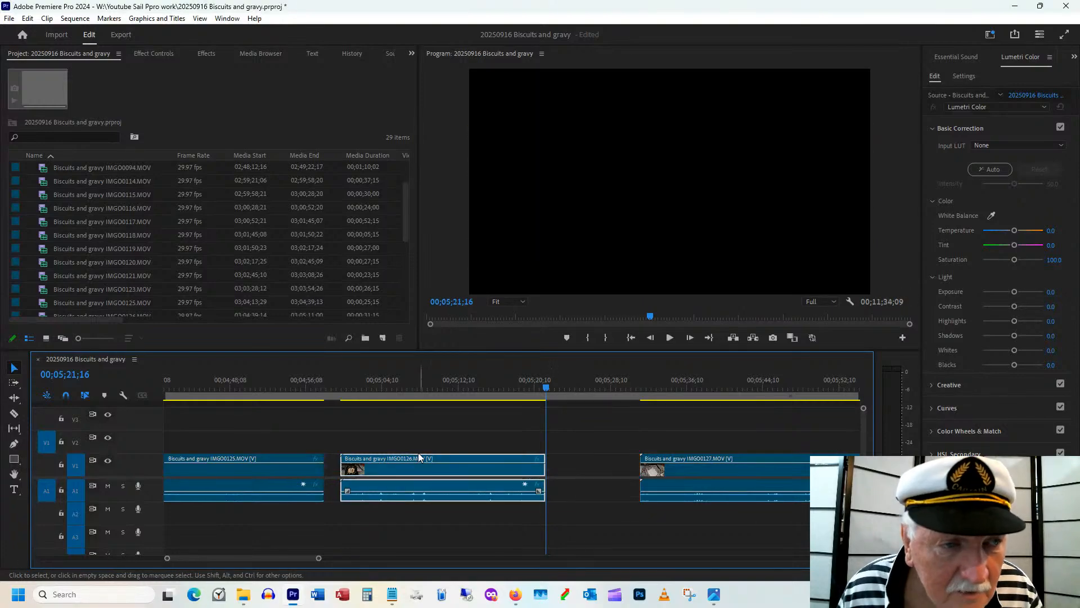
pyautogui.moveTo(345, 458); pyautogui.dragTo(358, 459)
pyautogui.moveTo(362, 377); pyautogui.dragTo(436, 401)
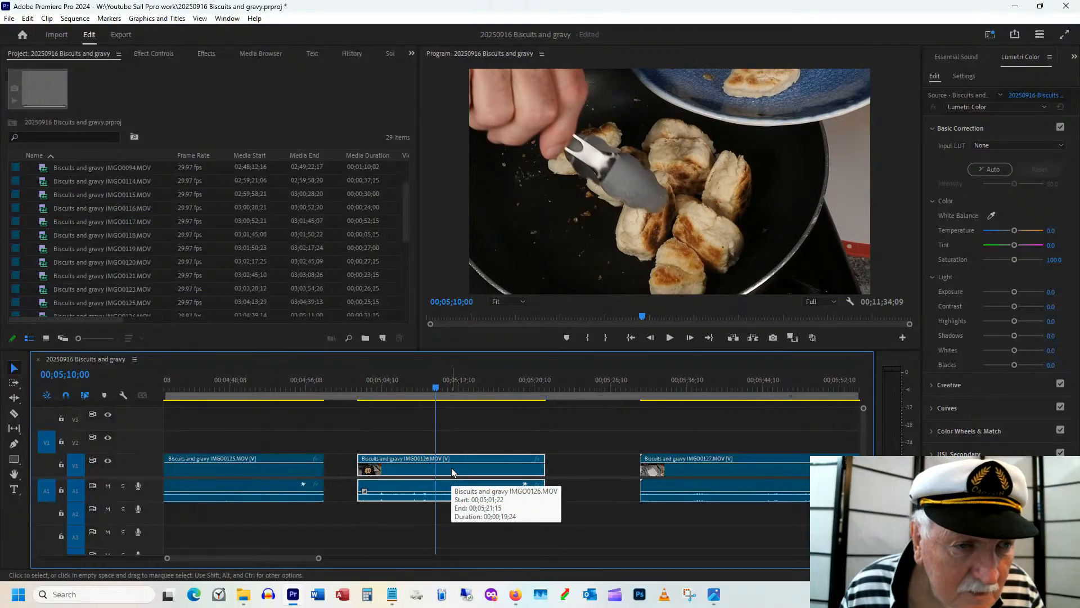
# Set the IMGO0126.MOV clip's scale to 74 and its vertical position to 565.
pyautogui.moveTo(405, 387); pyautogui.dragTo(517, 383)
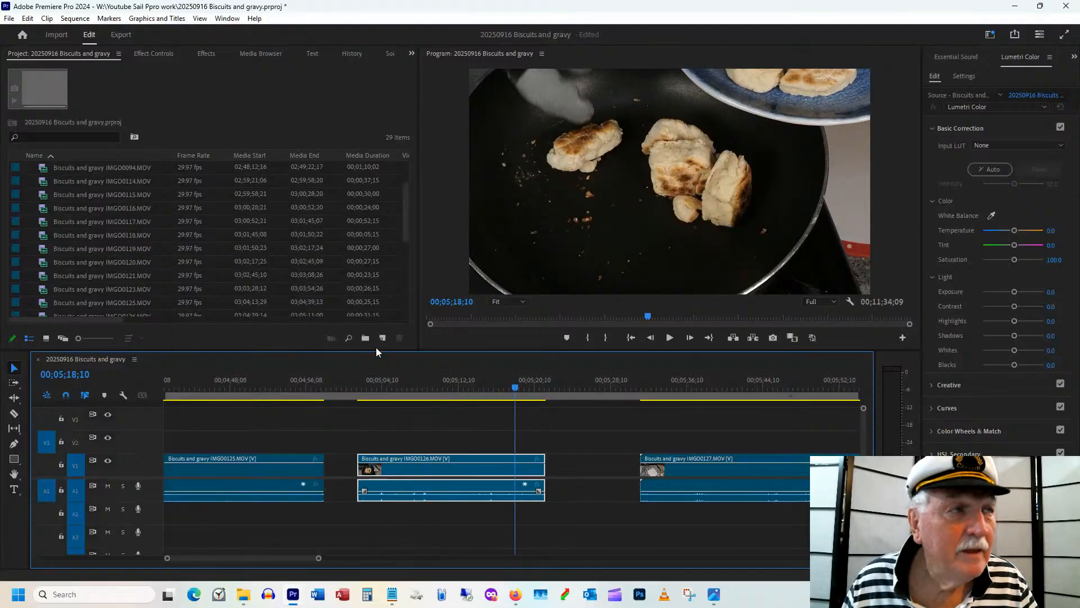
pyautogui.click(153, 53)
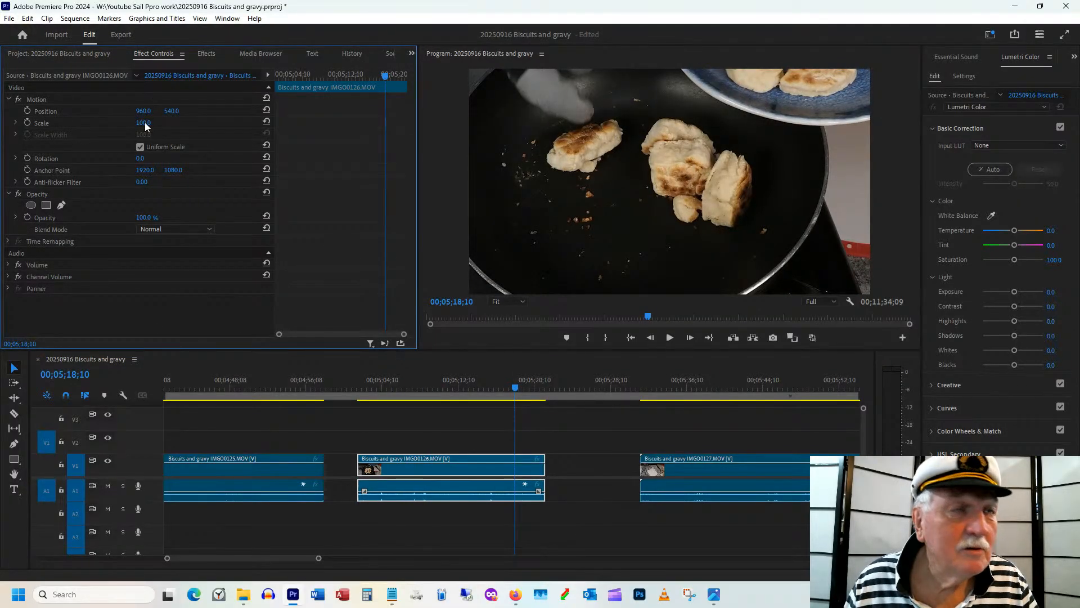
pyautogui.moveTo(145, 123); pyautogui.dragTo(190, 109)
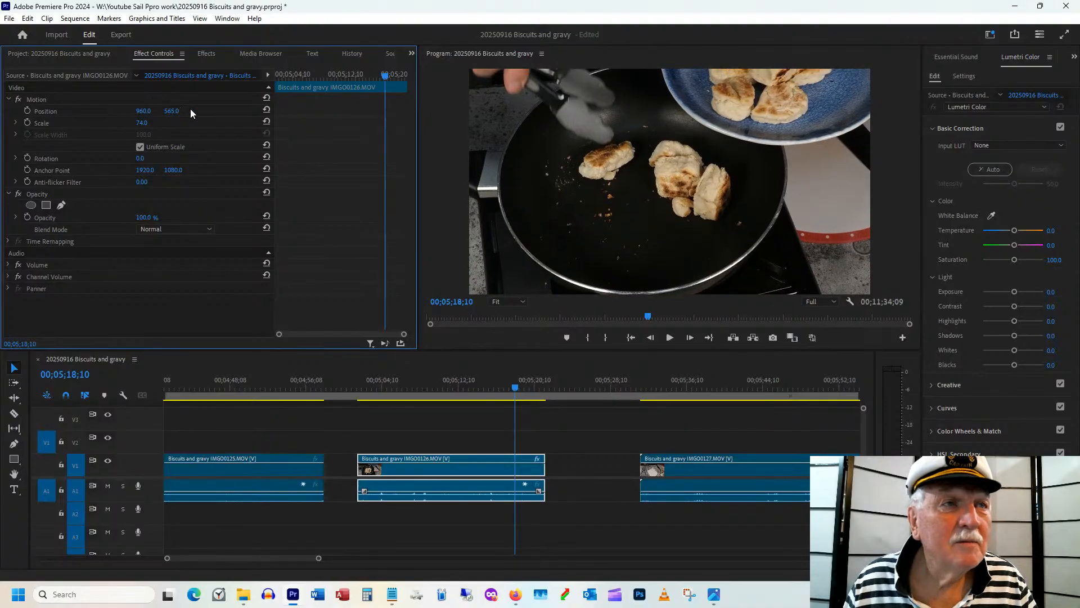
# Ripple delete the gap between the IMGO0125.MOV and IMGO0126.MOV clips and scrub through the reframed IMGO0126.MOV.
pyautogui.rightClick(341, 467)
pyautogui.click(372, 471)
pyautogui.click(321, 389)
pyautogui.moveTo(311, 389); pyautogui.dragTo(448, 386)
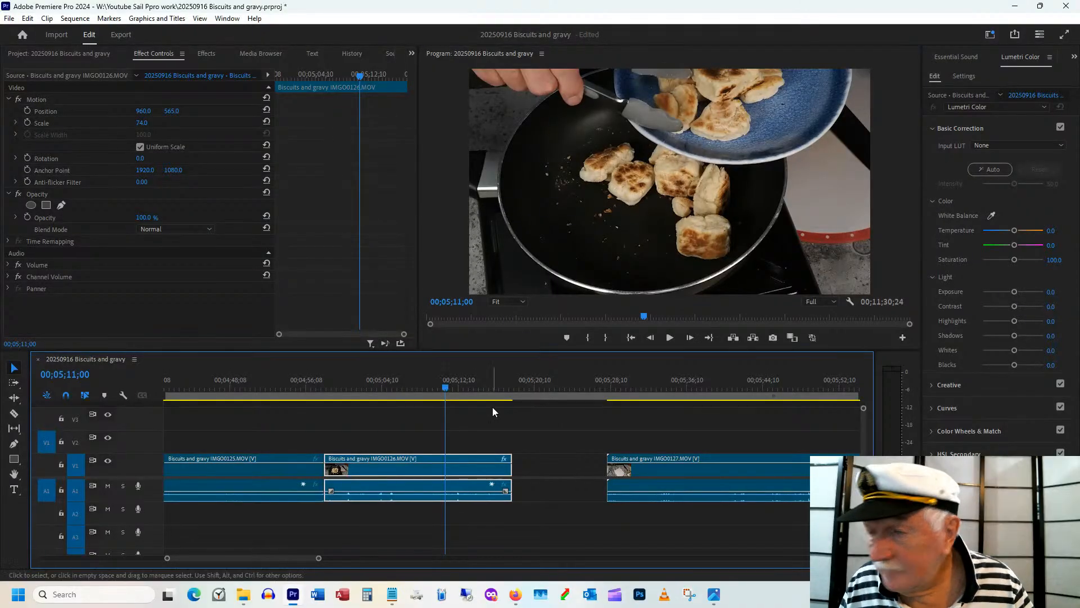
pyautogui.click(485, 388)
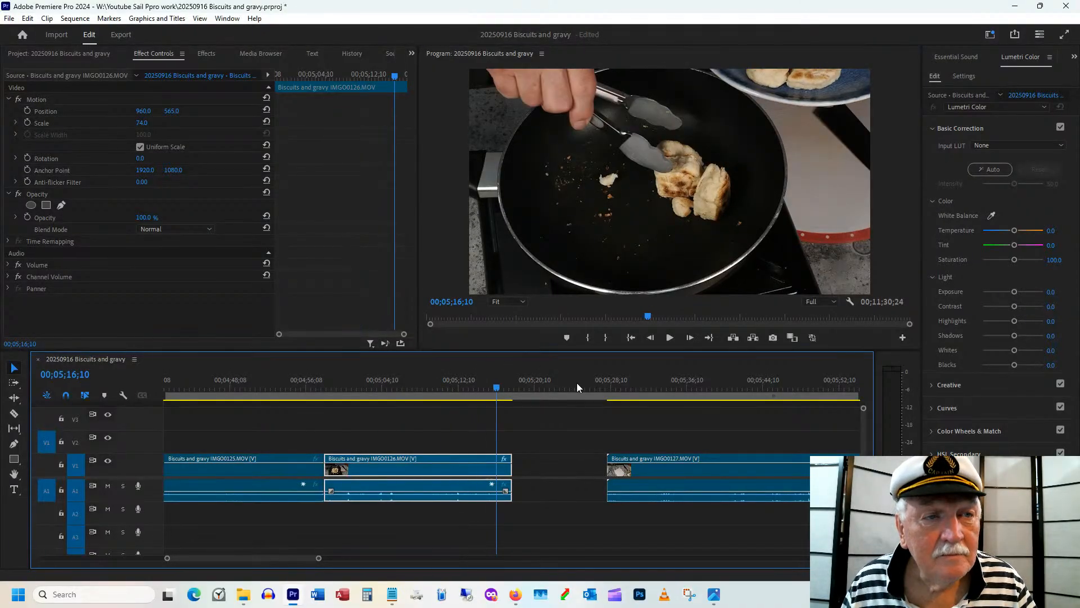
# Trim a little off the start of the IMGO0127.MOV clip and ripple delete the gap between it and IMGO0126.MOV.
pyautogui.click(626, 388)
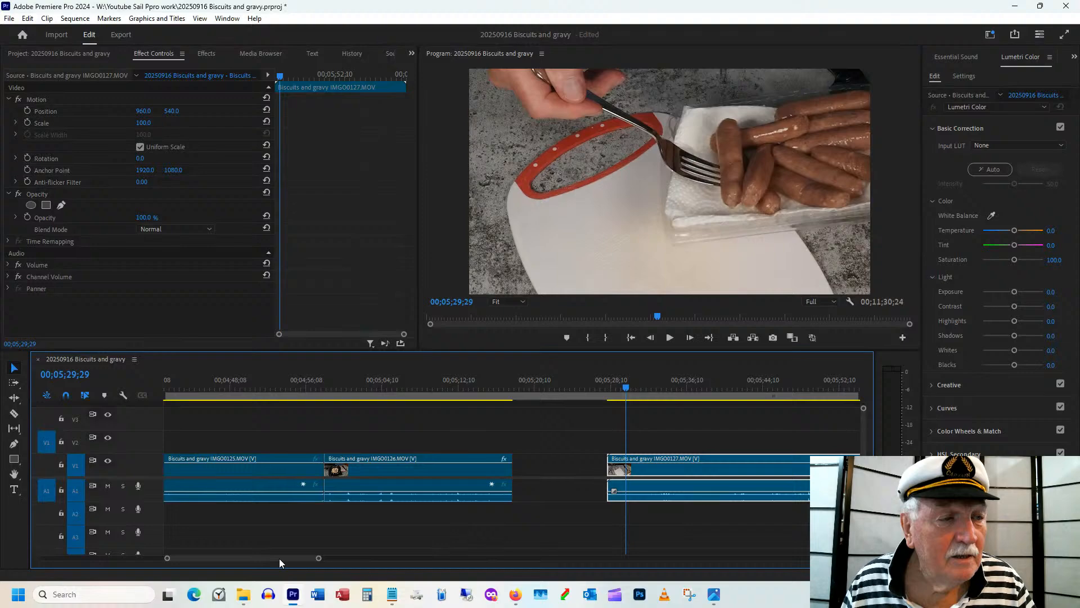
pyautogui.moveTo(279, 558); pyautogui.dragTo(287, 558)
pyautogui.click(453, 388)
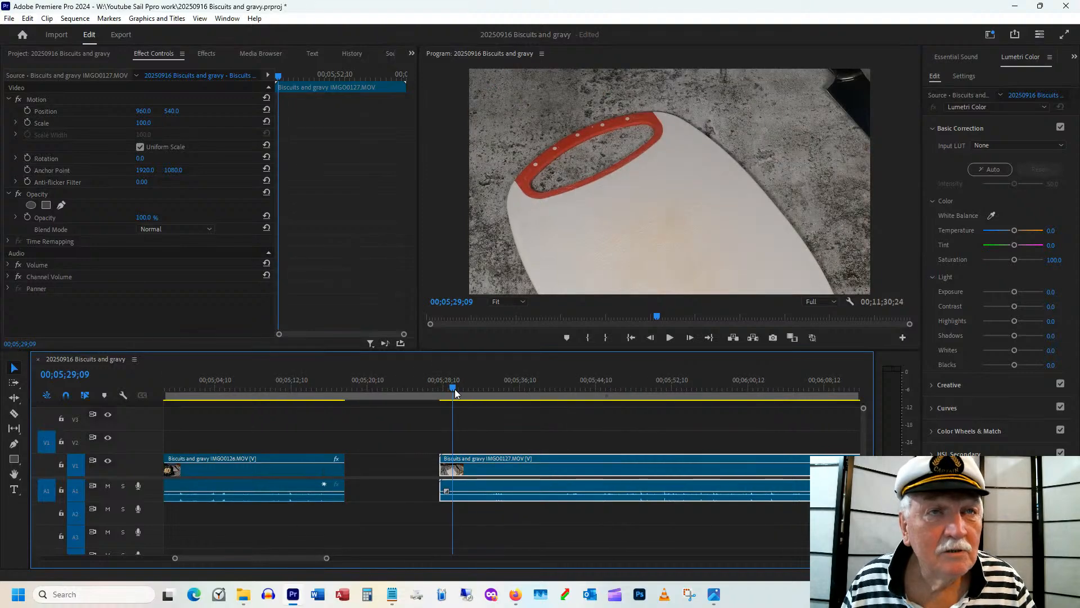
pyautogui.click(541, 386)
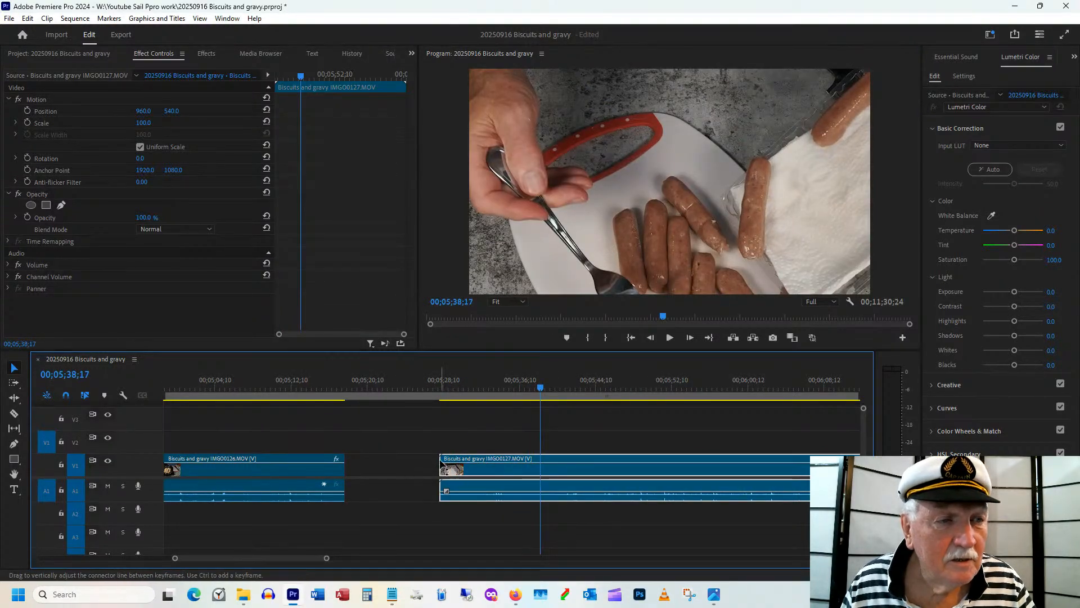
pyautogui.moveTo(442, 458); pyautogui.dragTo(449, 459)
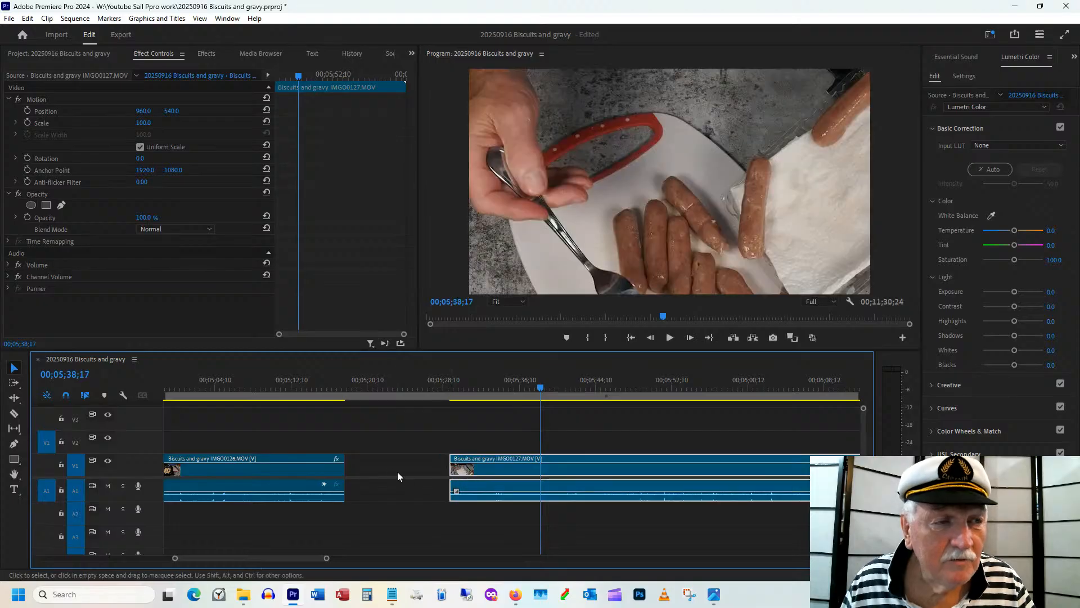
pyautogui.click(390, 468)
pyautogui.rightClick(390, 467)
pyautogui.click(431, 473)
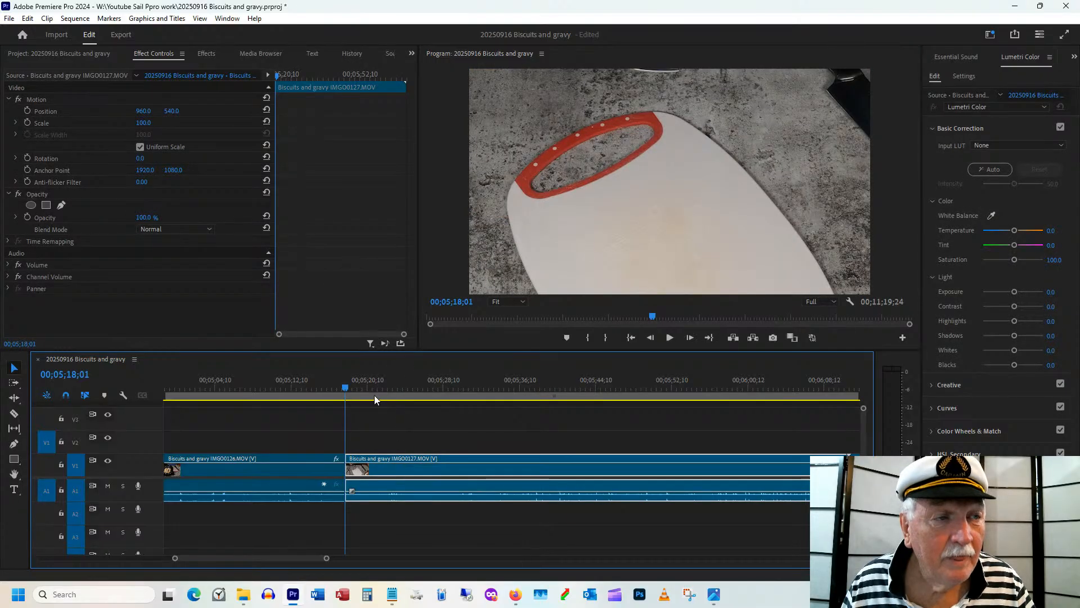
# Set the IMGO0127.MOV clip's vertical position to 313 and trim its end to 00;06;08;07.
pyautogui.click(393, 386)
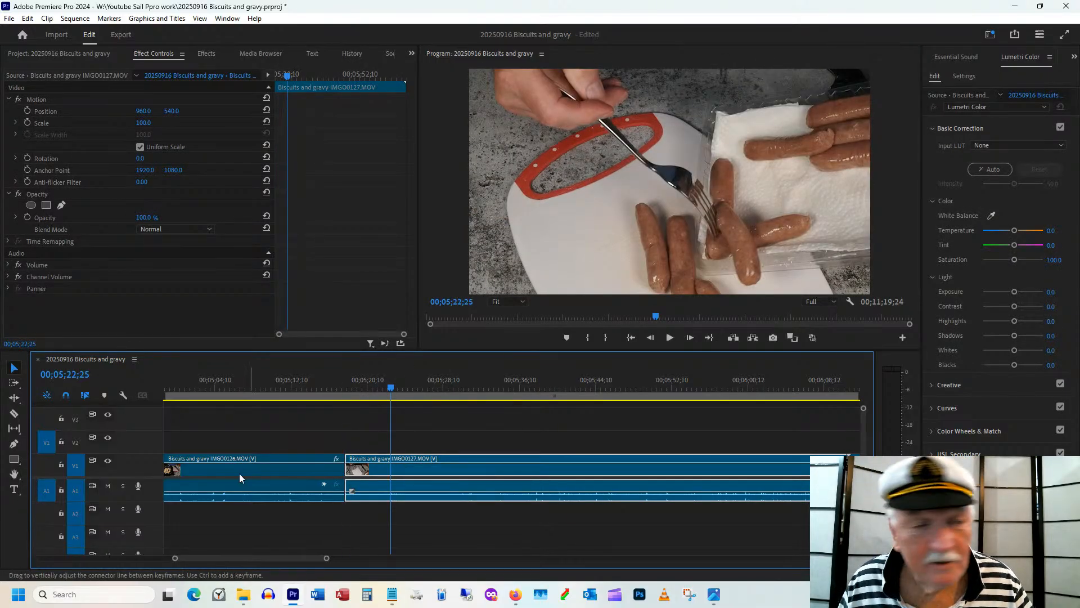
pyautogui.moveTo(274, 558); pyautogui.dragTo(279, 556)
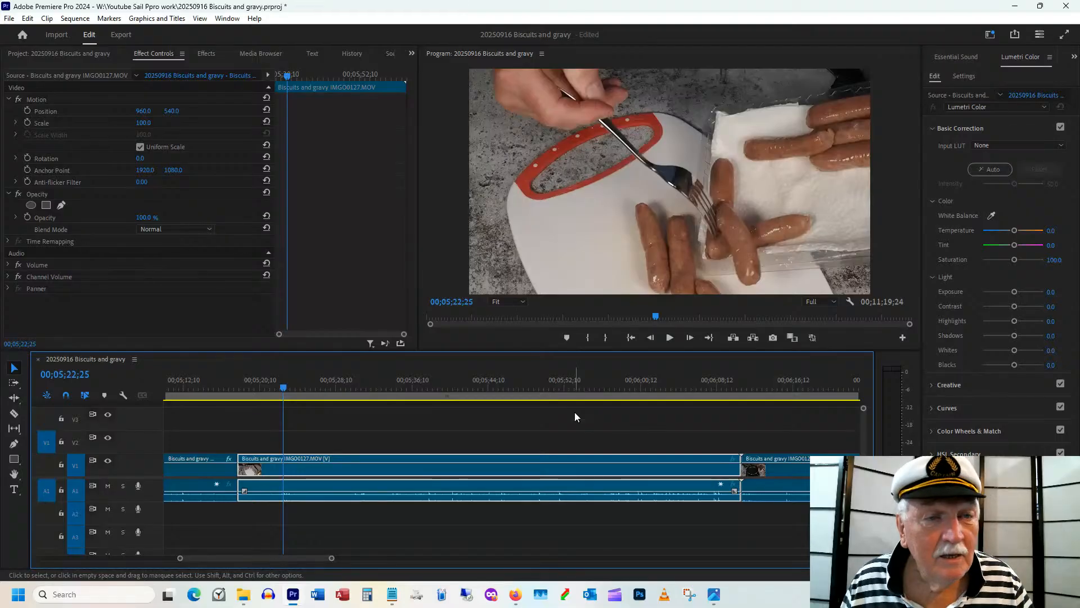
pyautogui.click(295, 388)
pyautogui.moveTo(299, 388); pyautogui.dragTo(699, 385)
pyautogui.moveTo(176, 113); pyautogui.dragTo(48, 112)
pyautogui.moveTo(716, 388); pyautogui.dragTo(715, 385)
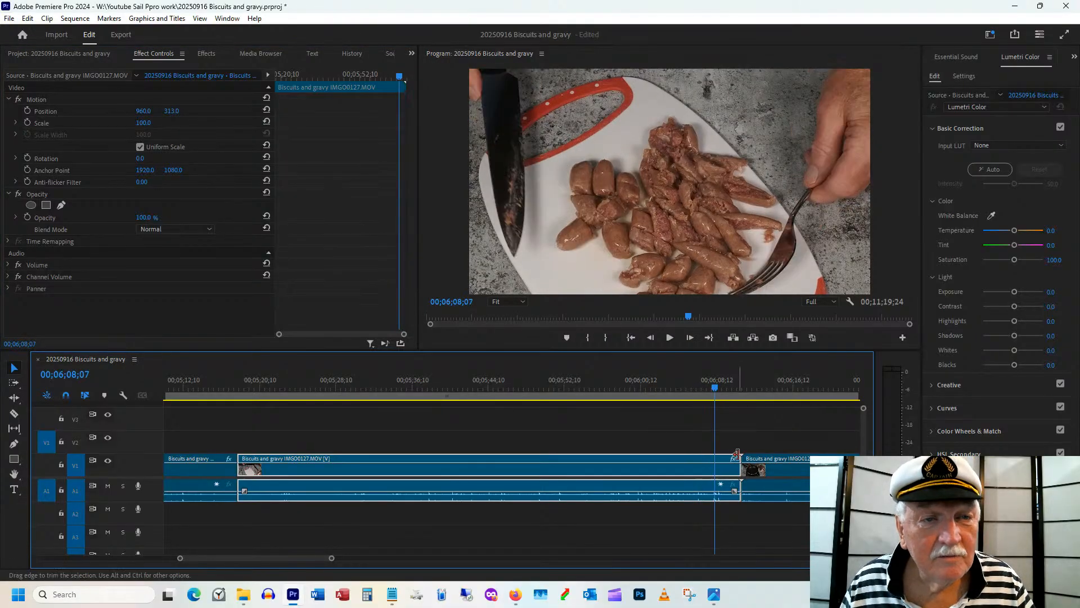
pyautogui.moveTo(739, 462); pyautogui.dragTo(715, 462)
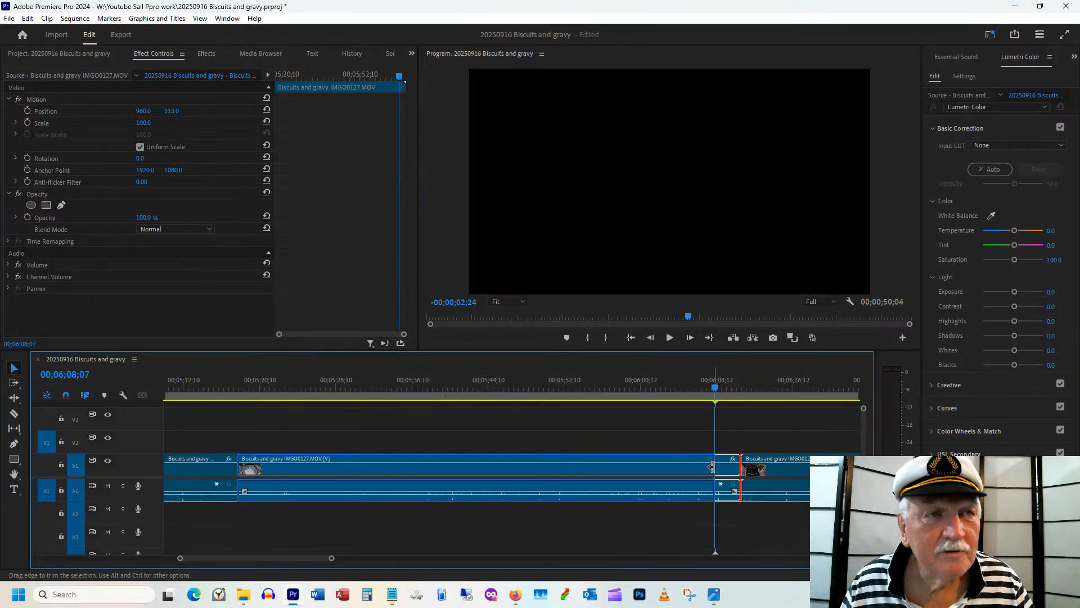
# Trim the start of the IMGO0127.MOV clip to 00;05;31;15 and ripple delete the gap left before it.
pyautogui.moveTo(292, 379); pyautogui.dragTo(366, 381)
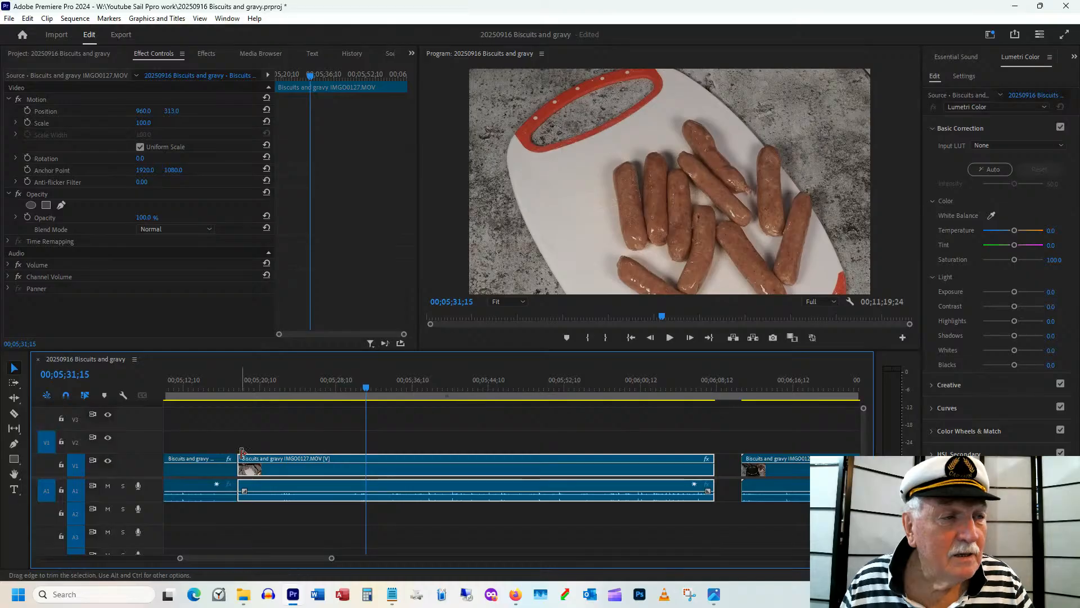
pyautogui.moveTo(241, 453); pyautogui.dragTo(366, 454)
pyautogui.click(299, 464)
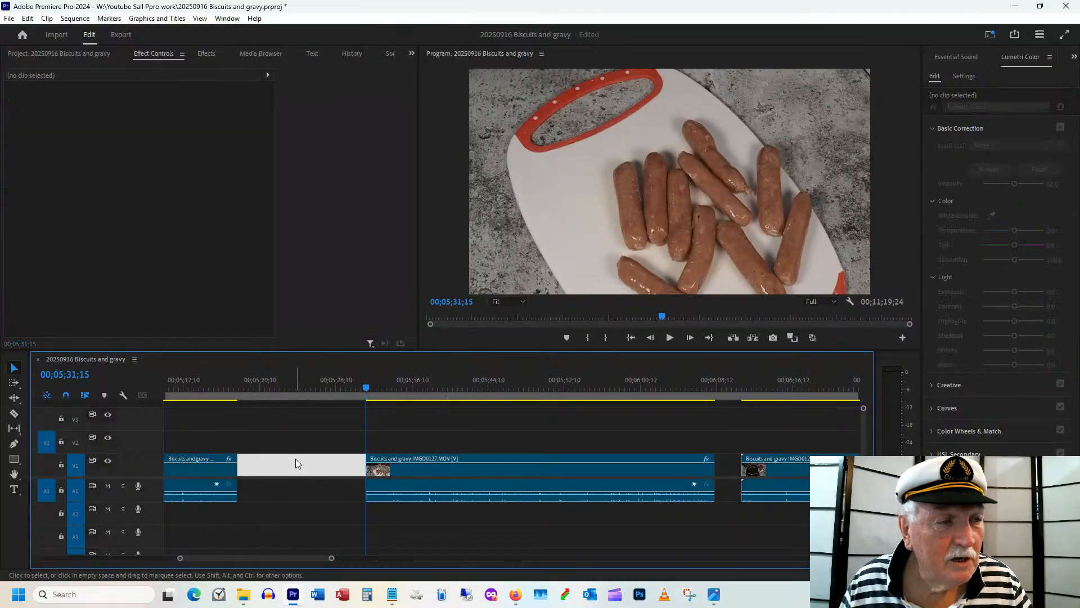
pyautogui.rightClick(296, 462)
pyautogui.click(319, 471)
# Check the opening of IMGO0127.MOV and set the clip's position to 914, 188.
pyautogui.click(240, 388)
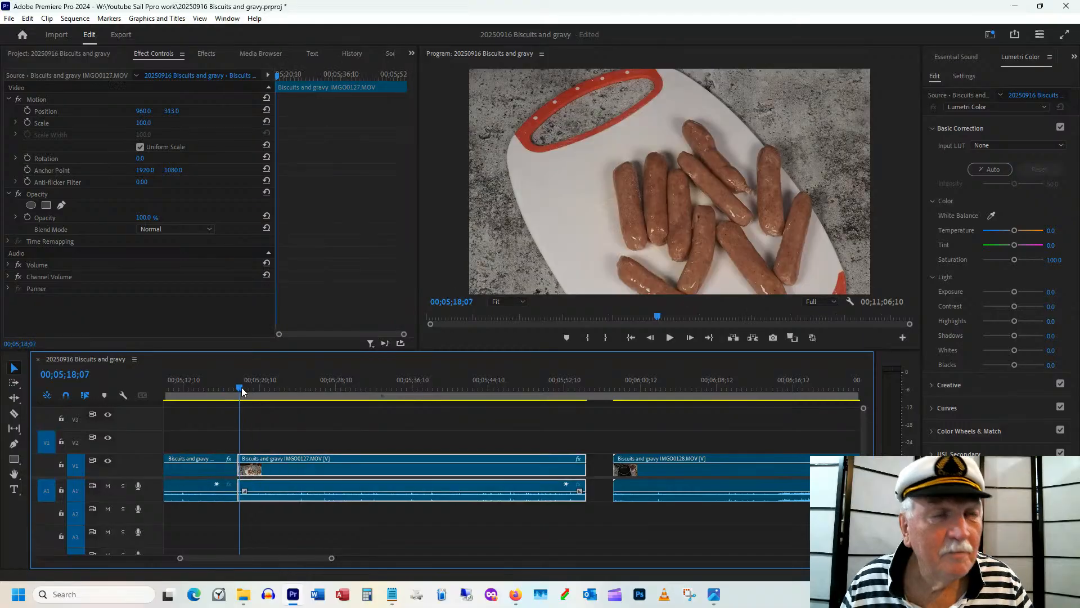
pyautogui.moveTo(242, 388); pyautogui.dragTo(302, 389)
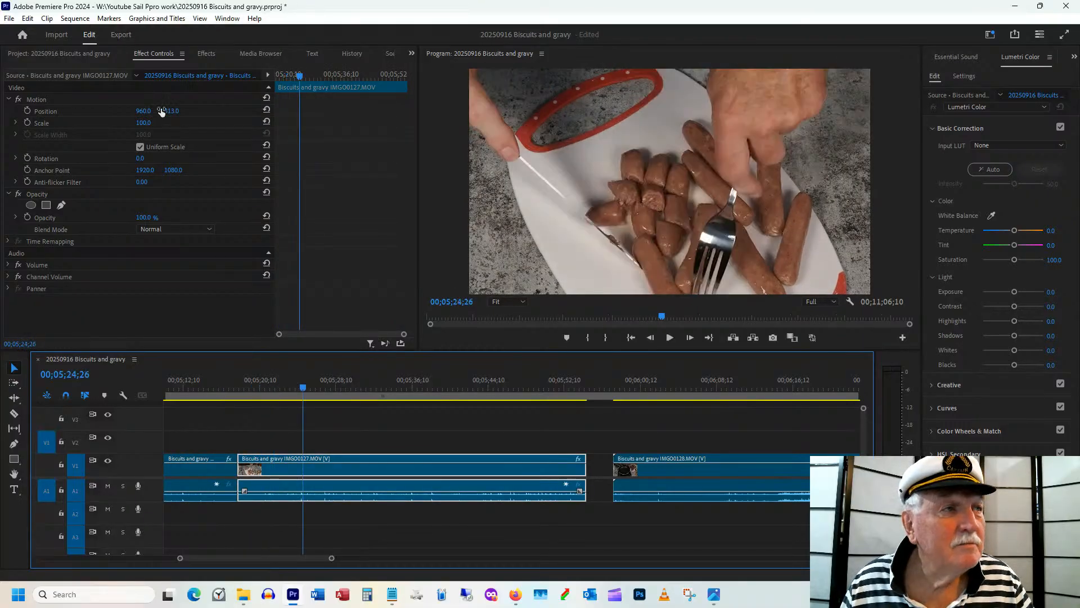
pyautogui.moveTo(171, 112); pyautogui.dragTo(134, 113)
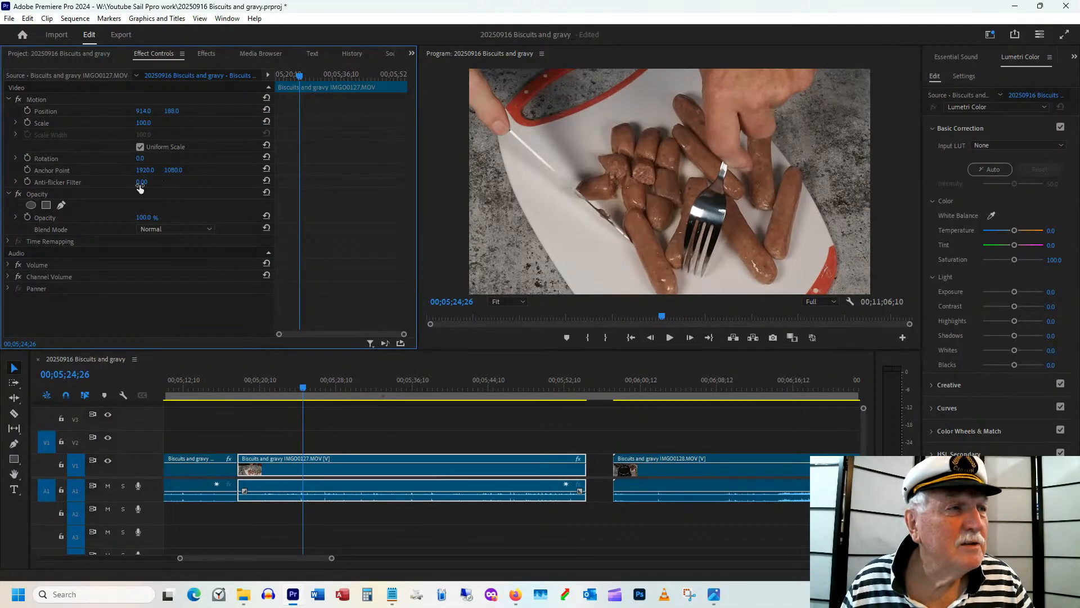
# Rotate the IMGO0127.MOV clip to -11° and set its horizontal position to 795, checking the framing across the clip.
pyautogui.moveTo(142, 162); pyautogui.dragTo(135, 164)
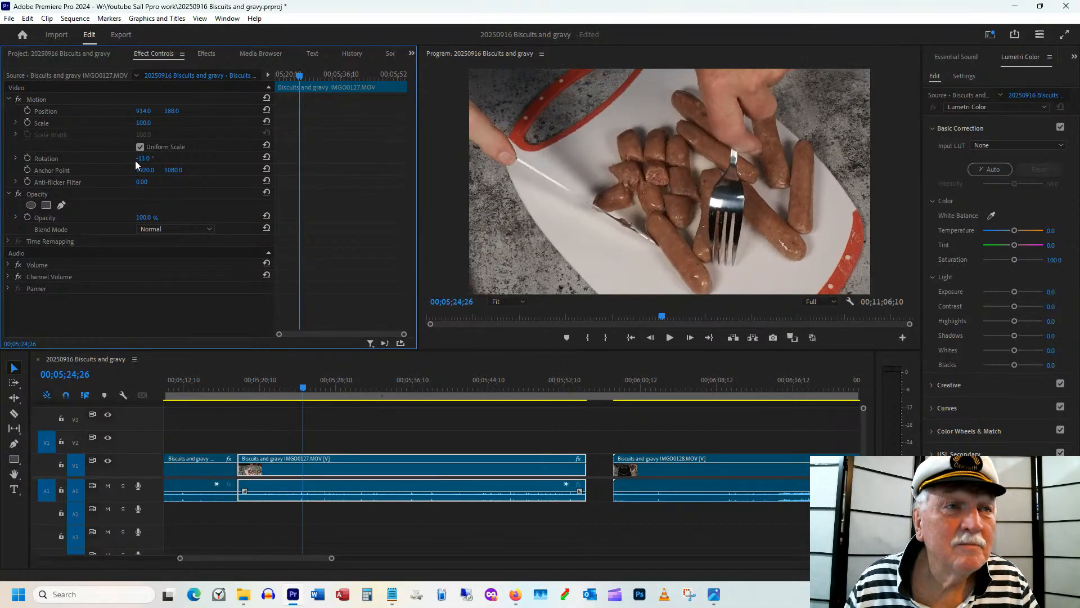
pyautogui.moveTo(138, 110); pyautogui.dragTo(76, 110)
pyautogui.click(299, 388)
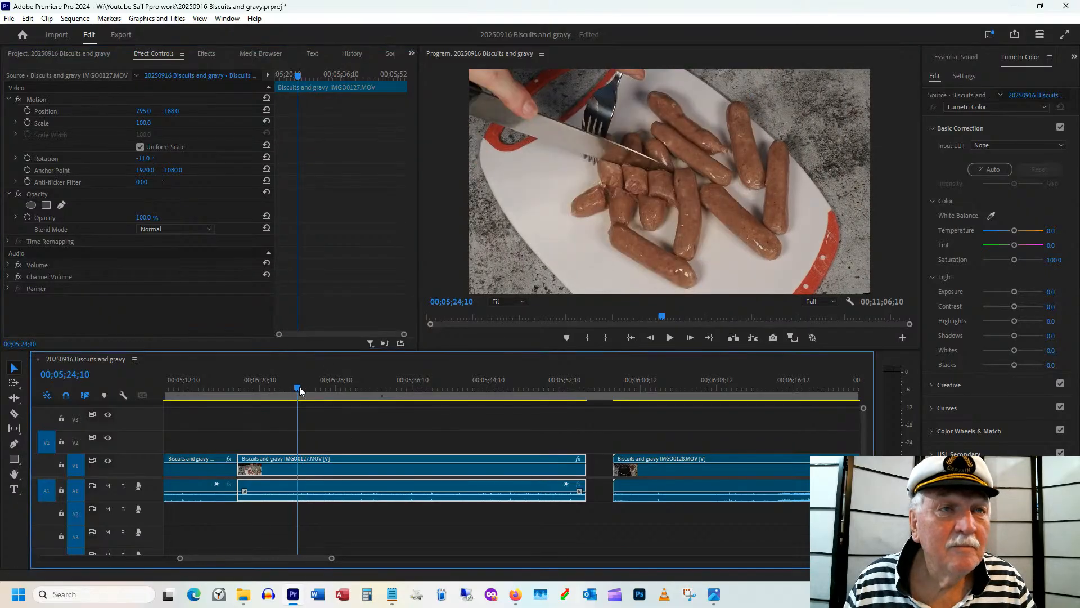
pyautogui.moveTo(300, 390); pyautogui.dragTo(398, 387)
pyautogui.click(255, 387)
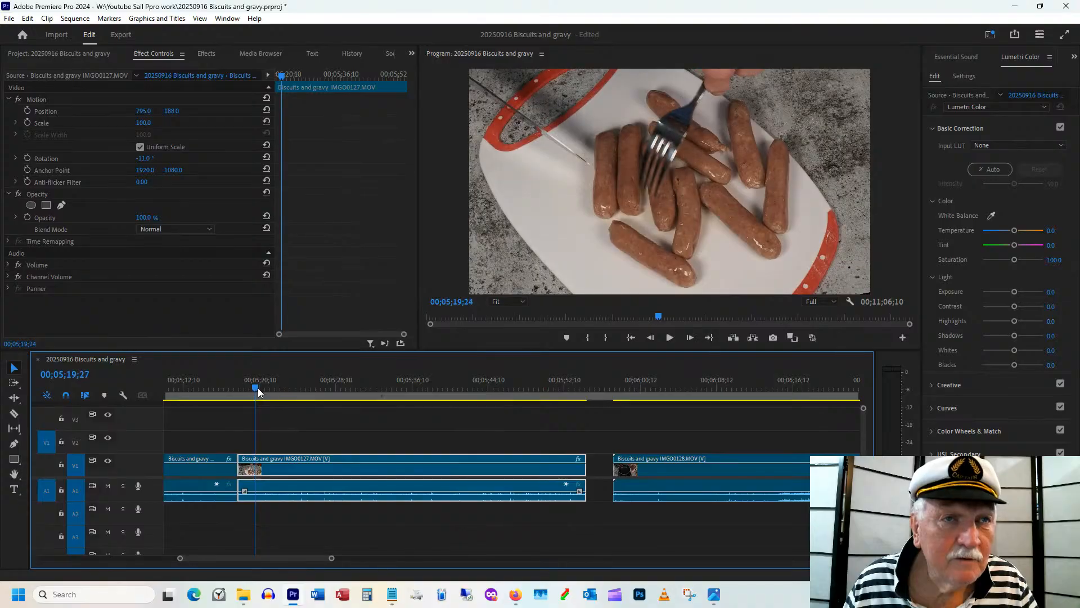
pyautogui.moveTo(257, 387); pyautogui.dragTo(432, 387)
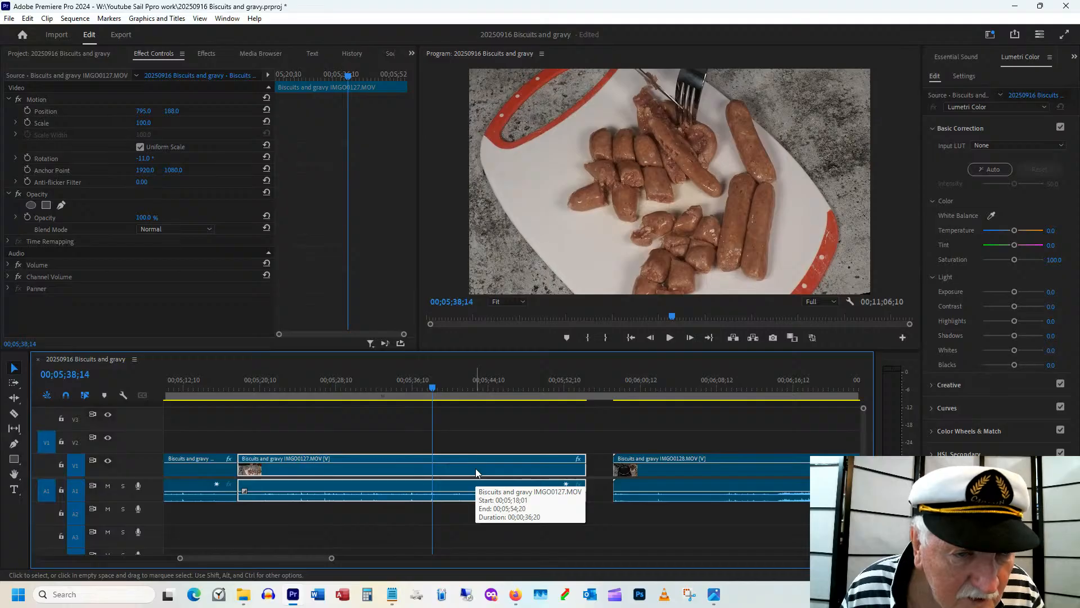
# Set the IMGO0127.MOV clip's speed to 140% and play part of it to check the pace.
pyautogui.click(368, 387)
pyautogui.press('space')
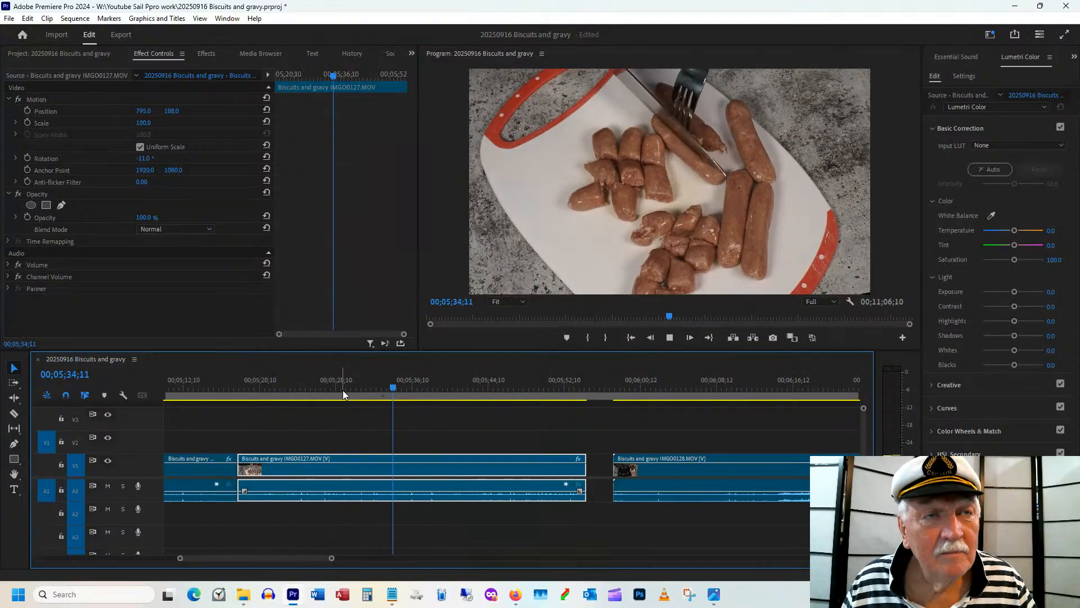
pyautogui.press('space')
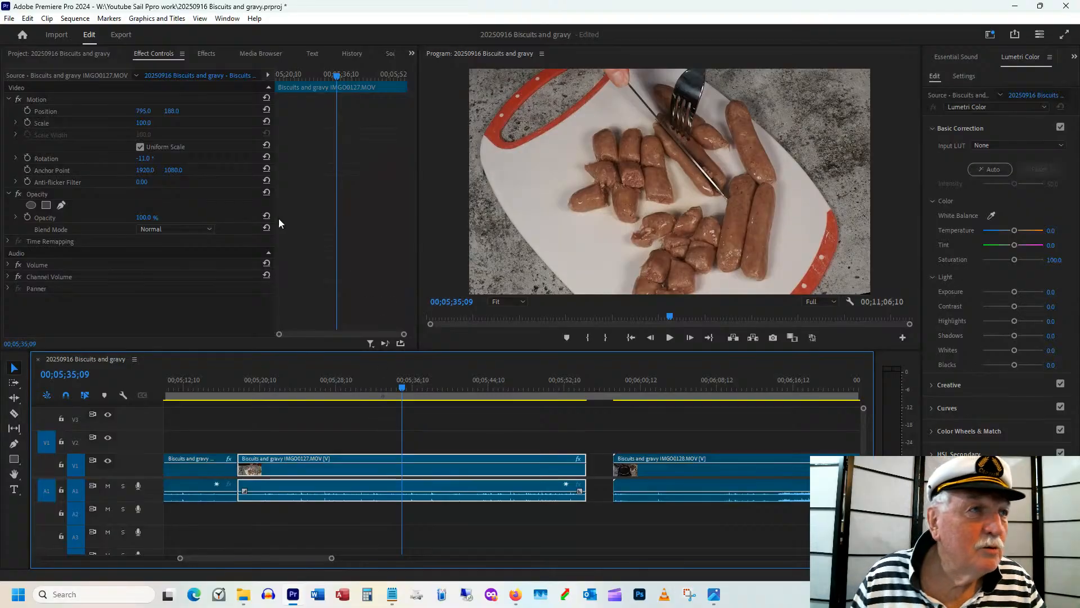
pyautogui.rightClick(385, 472)
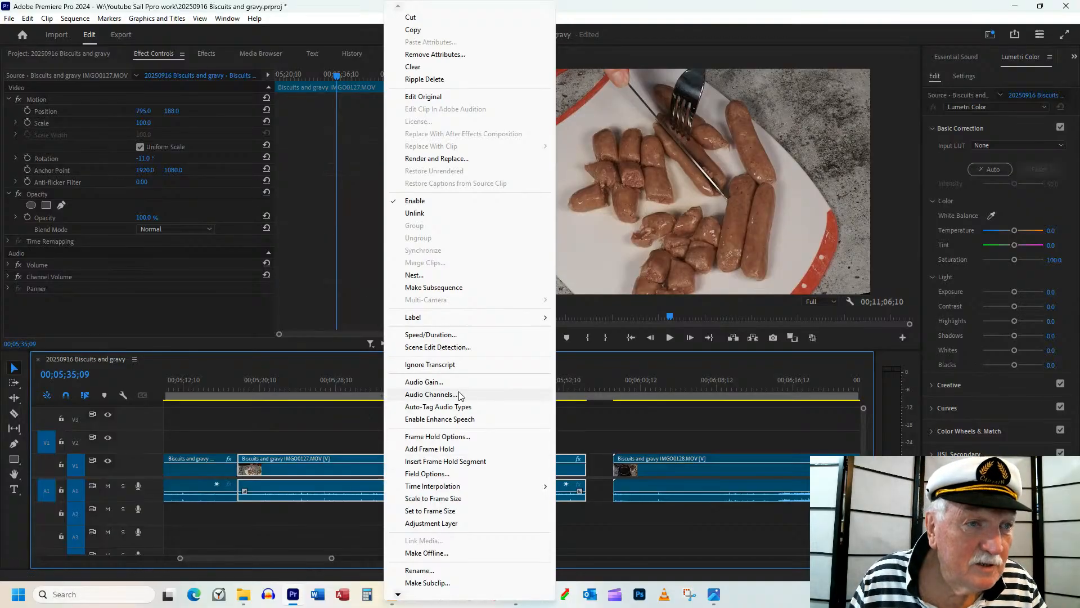
pyautogui.click(444, 335)
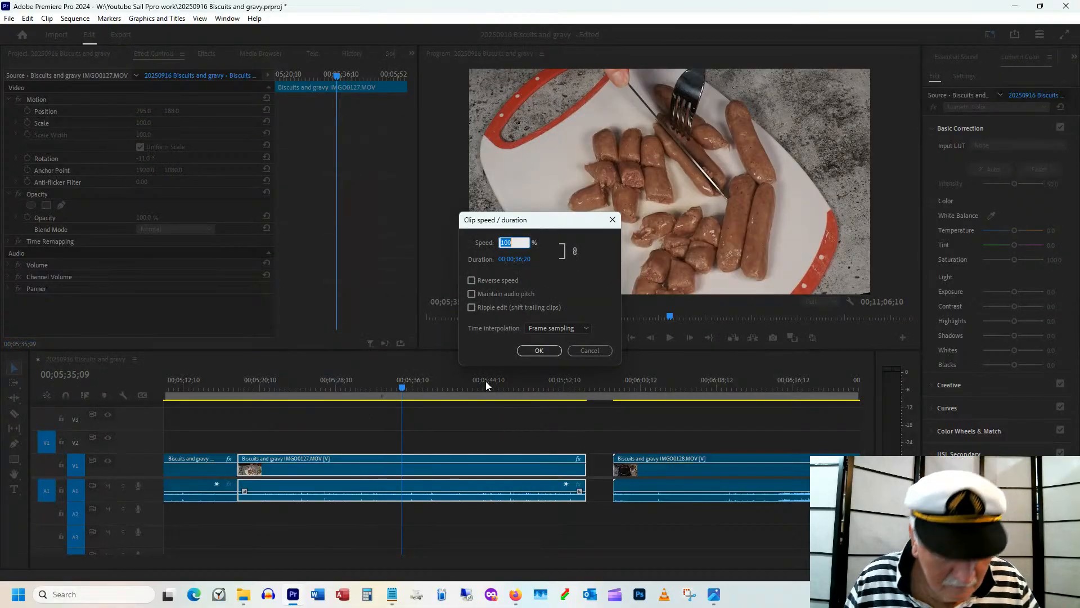
pyautogui.write('140')
pyautogui.press('Return')
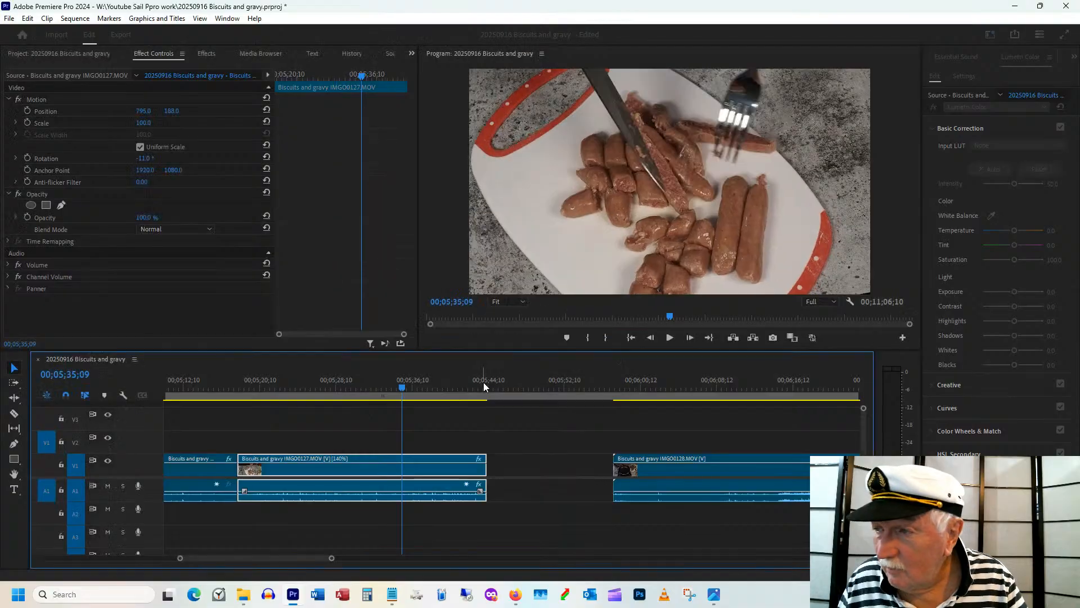
pyautogui.click(327, 387)
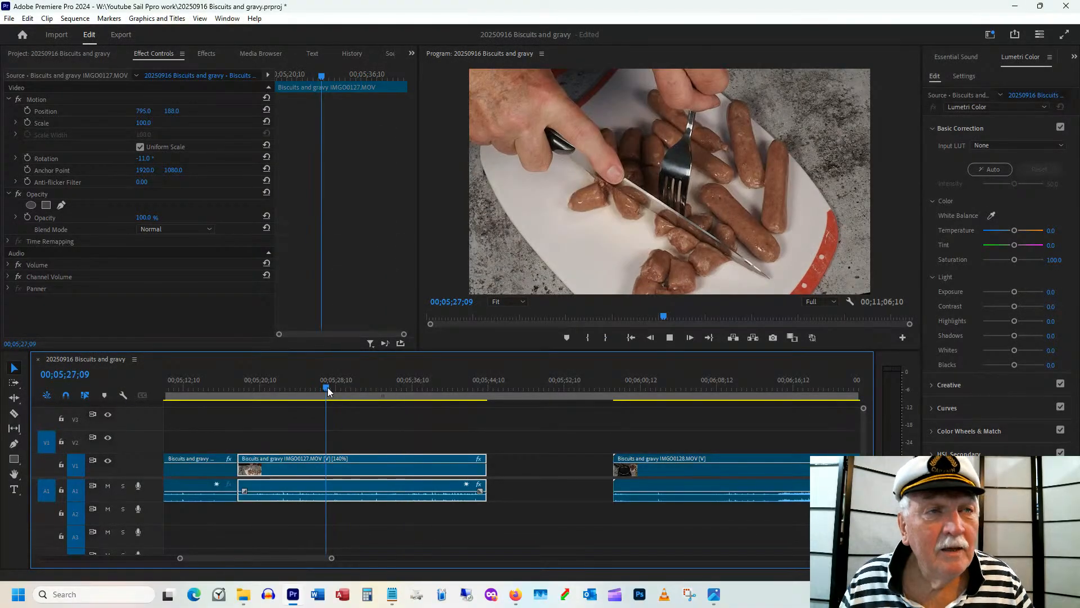
pyautogui.press('space')
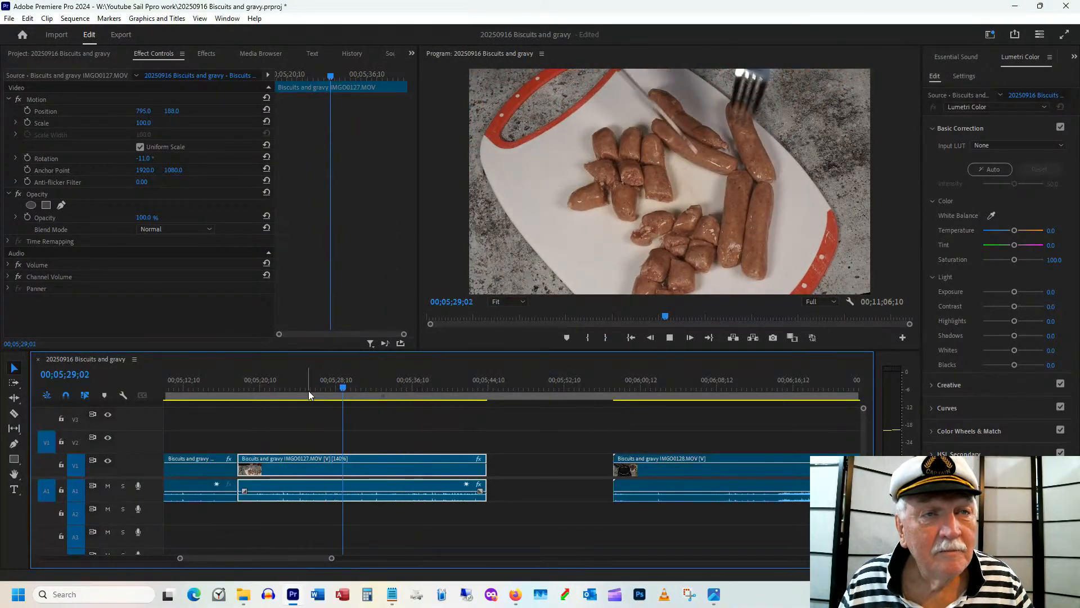
pyautogui.press('space')
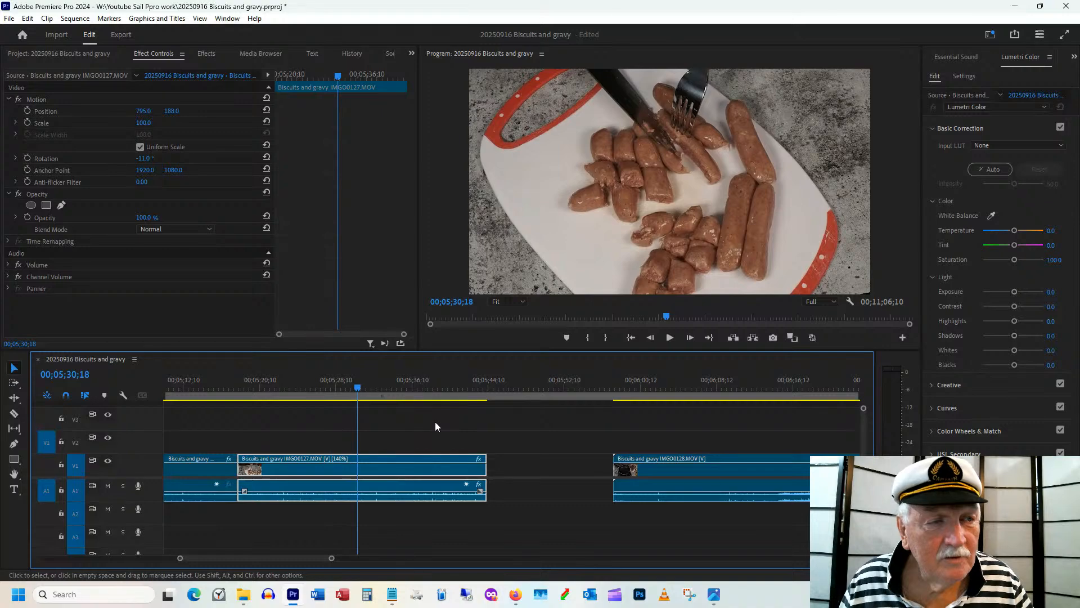
# Trim the start of the IMGO0128.MOV clip to 00;05;59;02 and ripple delete the gap between it and IMGO0127.MOV.
pyautogui.click(629, 387)
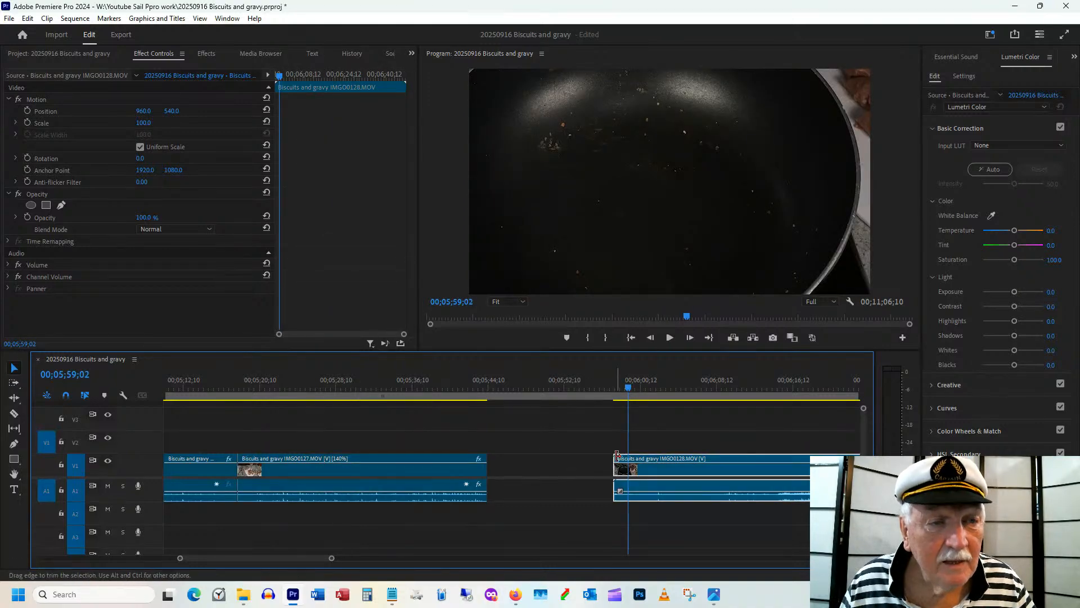
pyautogui.moveTo(617, 454); pyautogui.dragTo(629, 457)
pyautogui.rightClick(545, 463)
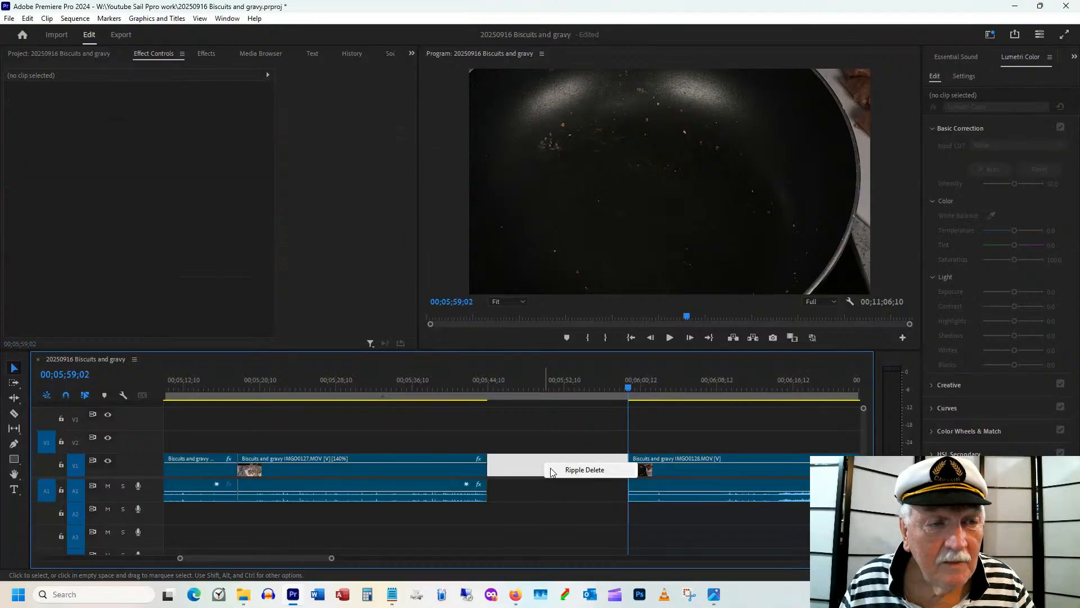
pyautogui.click(552, 470)
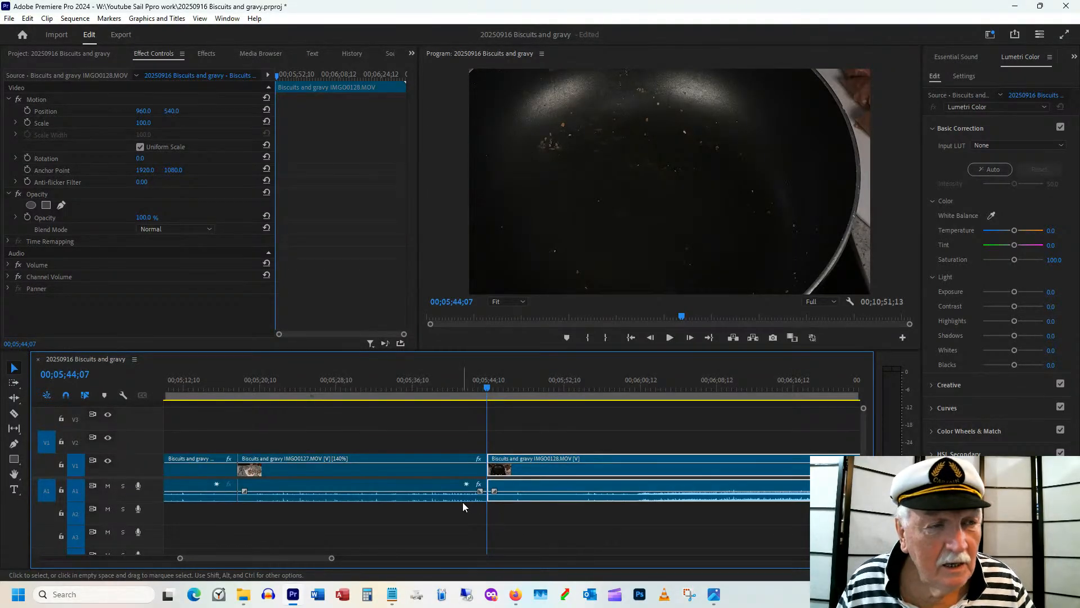
# Trim about four seconds of empty pan off the start of IMGO0128.MOV and ripple delete the gap left before it.
pyautogui.scroll(-1, 248, 558)
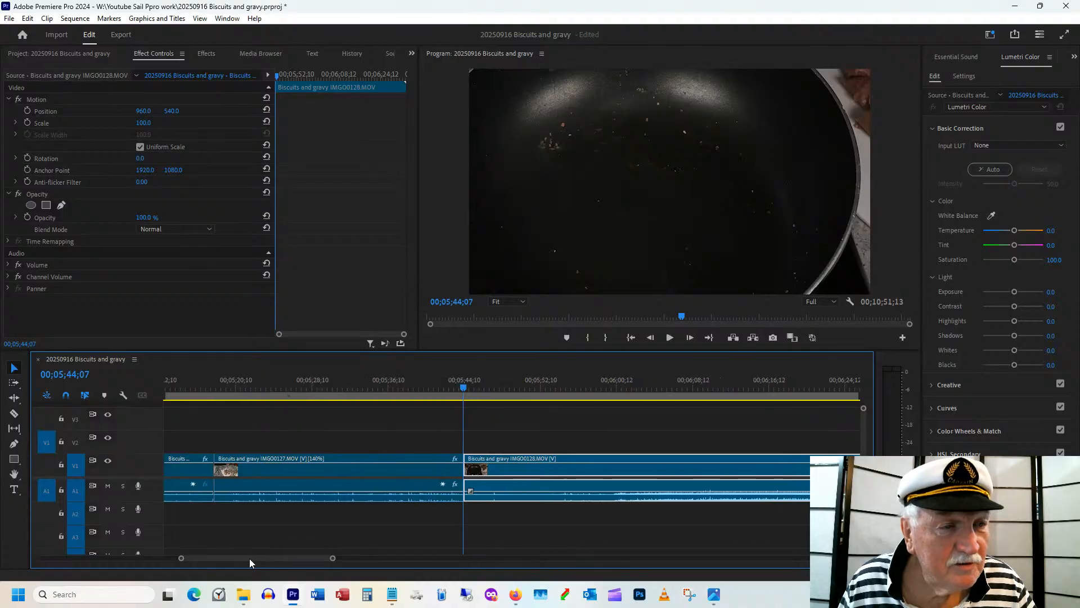
pyautogui.scroll(-5, 248, 558)
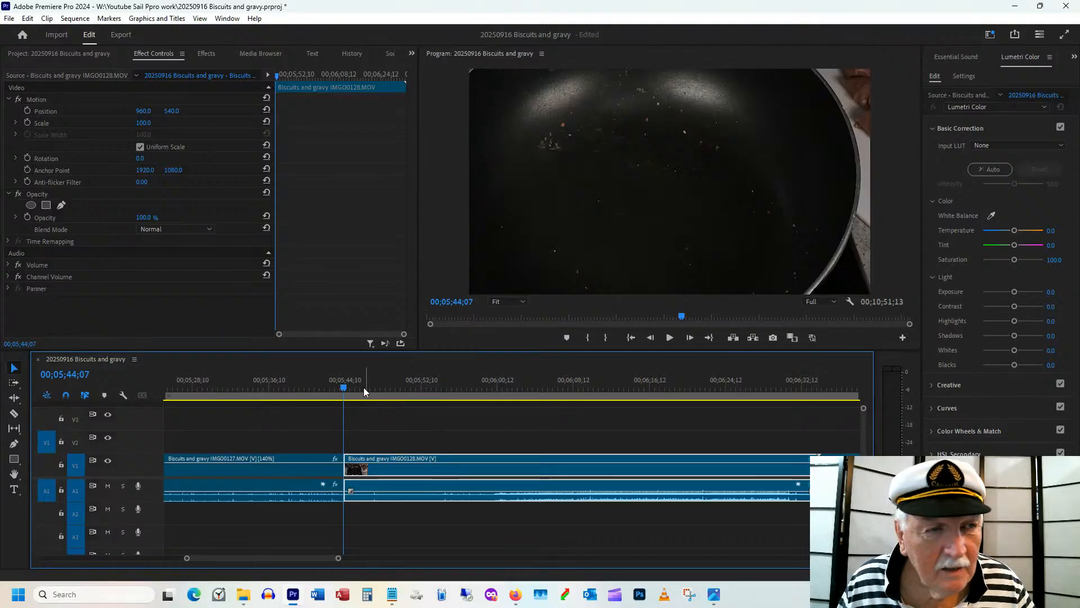
pyautogui.moveTo(353, 383); pyautogui.dragTo(394, 391)
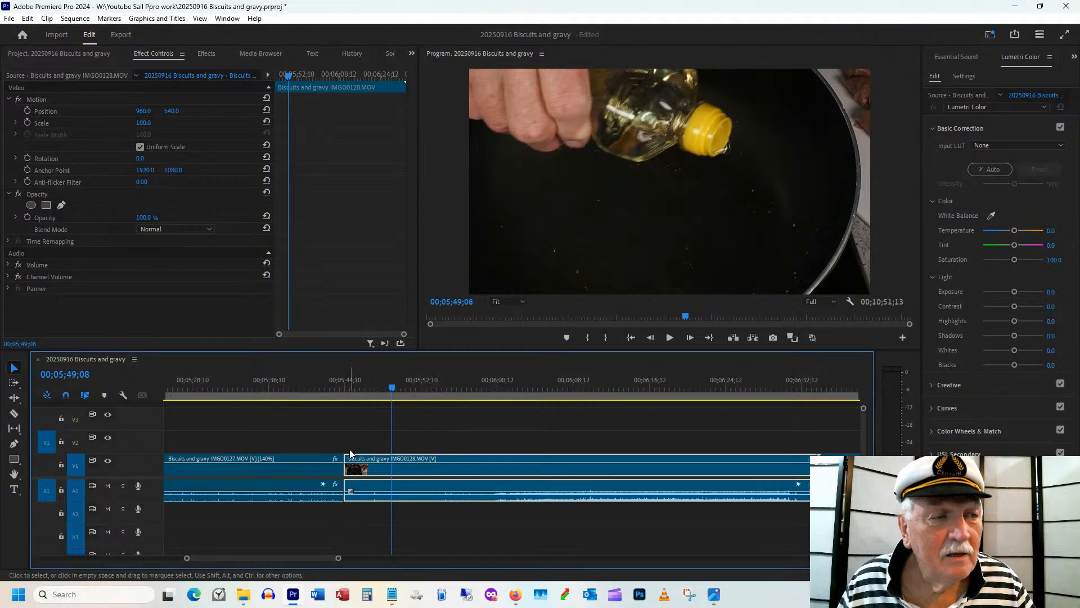
pyautogui.moveTo(350, 453); pyautogui.dragTo(386, 456)
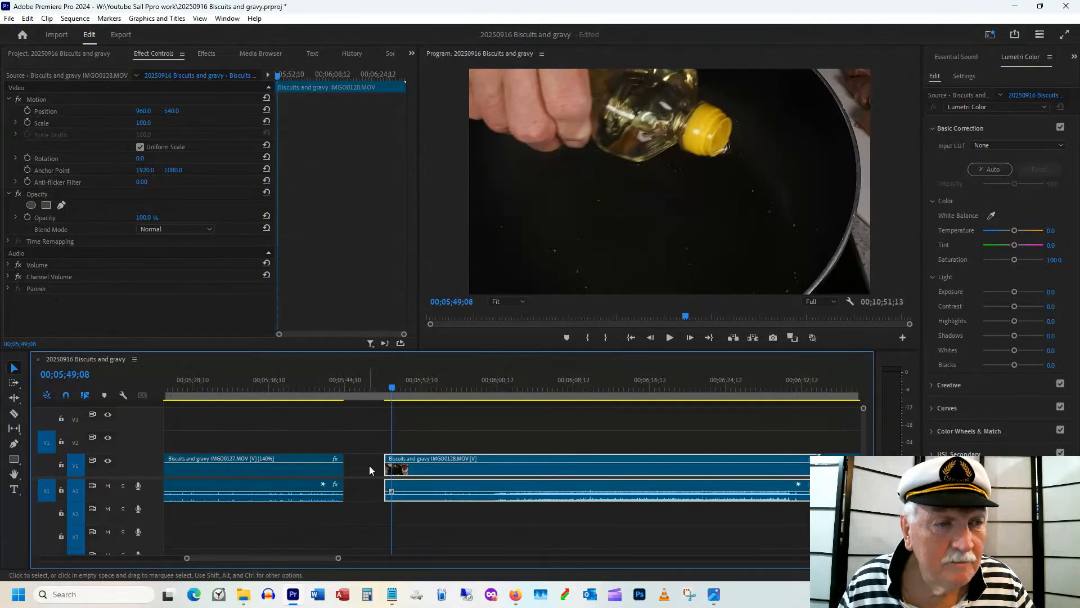
pyautogui.rightClick(369, 465)
pyautogui.click(394, 474)
# Review the IMGO0128.MOV clip and trim its end to 00;06;14;27.
pyautogui.click(343, 388)
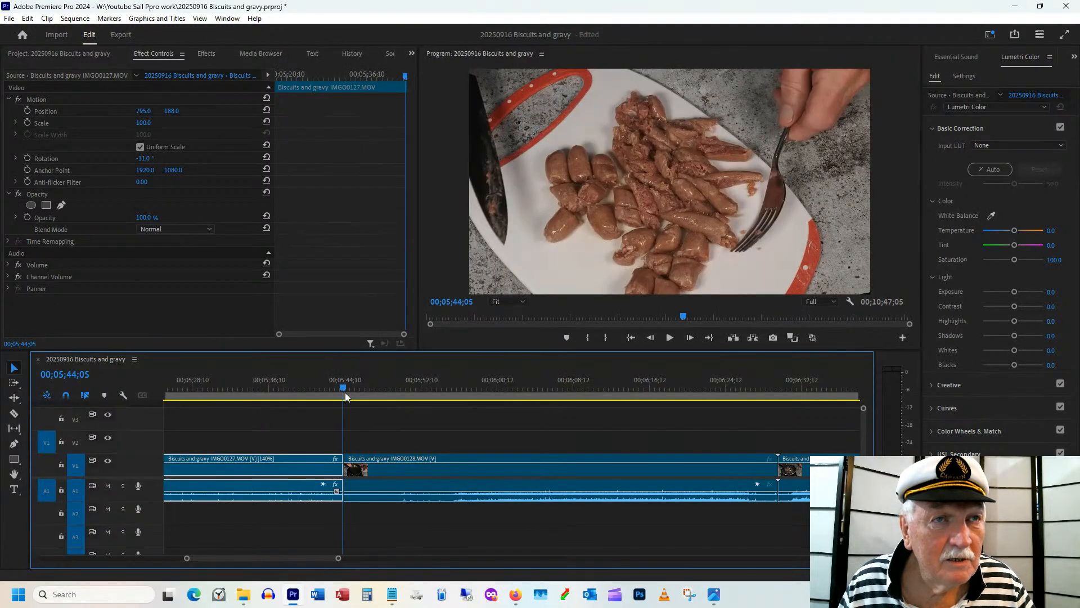
pyautogui.moveTo(345, 396); pyautogui.dragTo(637, 402)
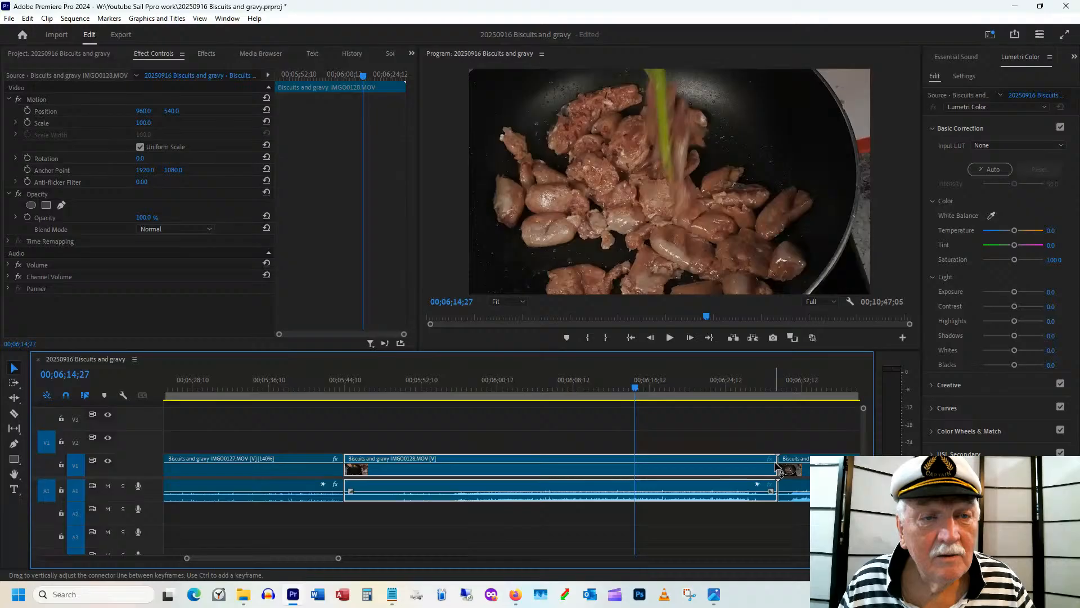
pyautogui.moveTo(777, 466); pyautogui.dragTo(642, 471)
pyautogui.moveTo(635, 470); pyautogui.dragTo(634, 469)
pyautogui.moveTo(780, 397); pyautogui.dragTo(780, 395)
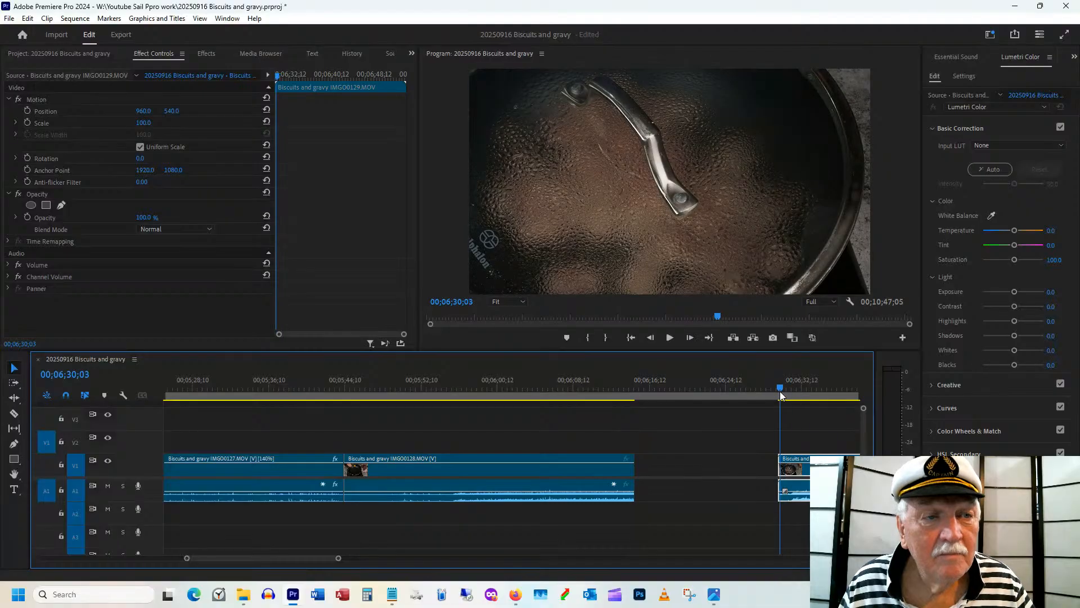
pyautogui.moveTo(594, 391); pyautogui.dragTo(615, 391)
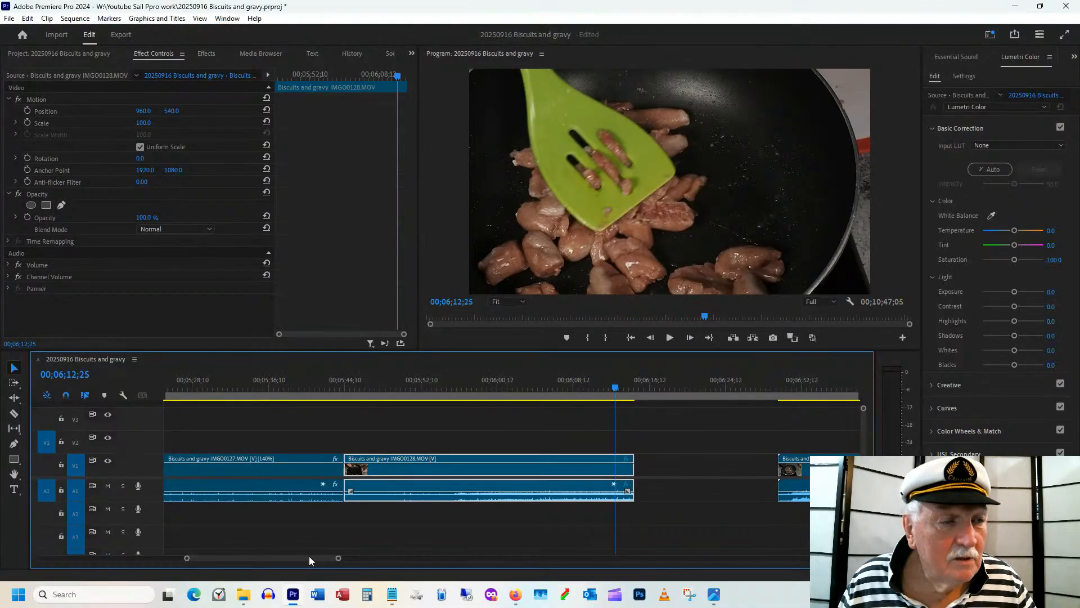
# Trim the start of the IMGO0129.MOV clip to 00;06;30;14.
pyautogui.moveTo(309, 556); pyautogui.dragTo(326, 559)
pyautogui.moveTo(387, 388)
pyautogui.mouseDown()
pyautogui.moveTo(404, 388)
pyautogui.moveTo(378, 403)
pyautogui.mouseUp()
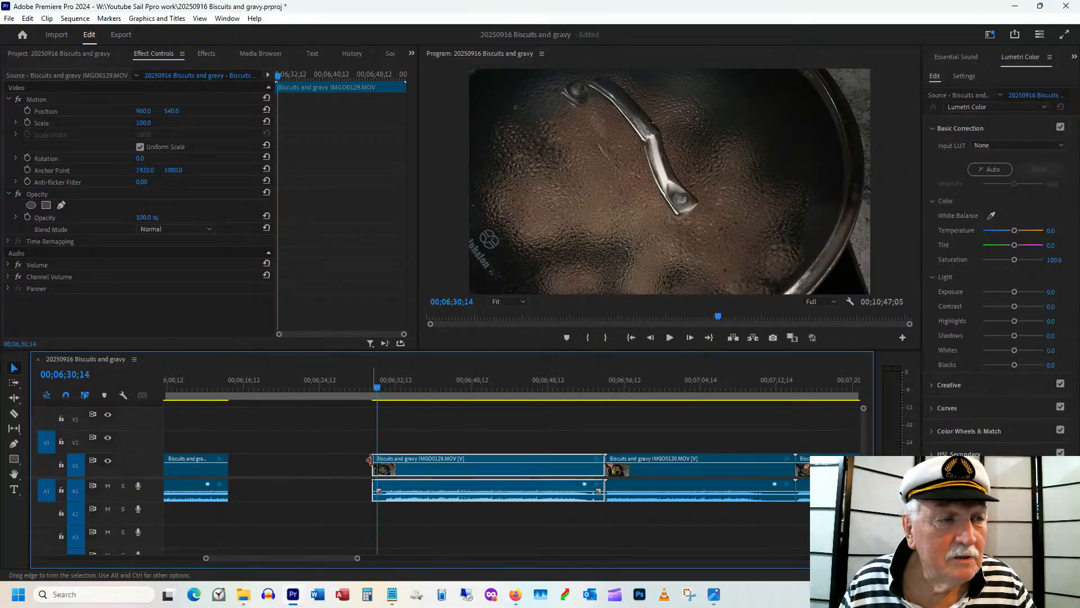
pyautogui.moveTo(373, 458); pyautogui.dragTo(377, 458)
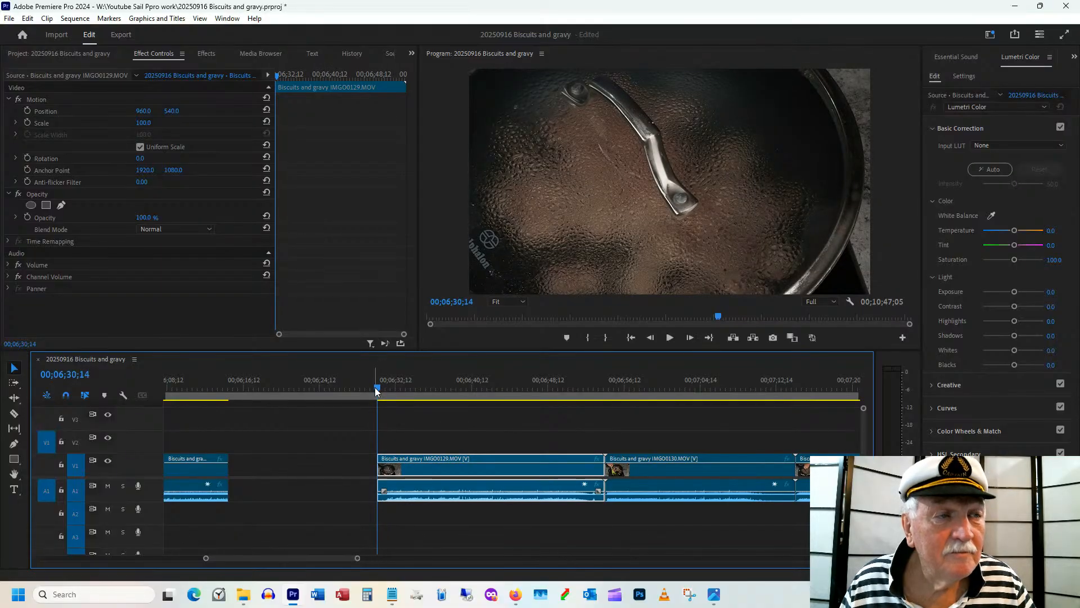
# Compare the IMGO0129.MOV to IMGO0131.MOV clips and delete IMGO0129.MOV and IMGO0130.MOV from the project together with their sequence clips.
pyautogui.moveTo(378, 389); pyautogui.dragTo(819, 394)
pyautogui.scroll(-3, 248, 556)
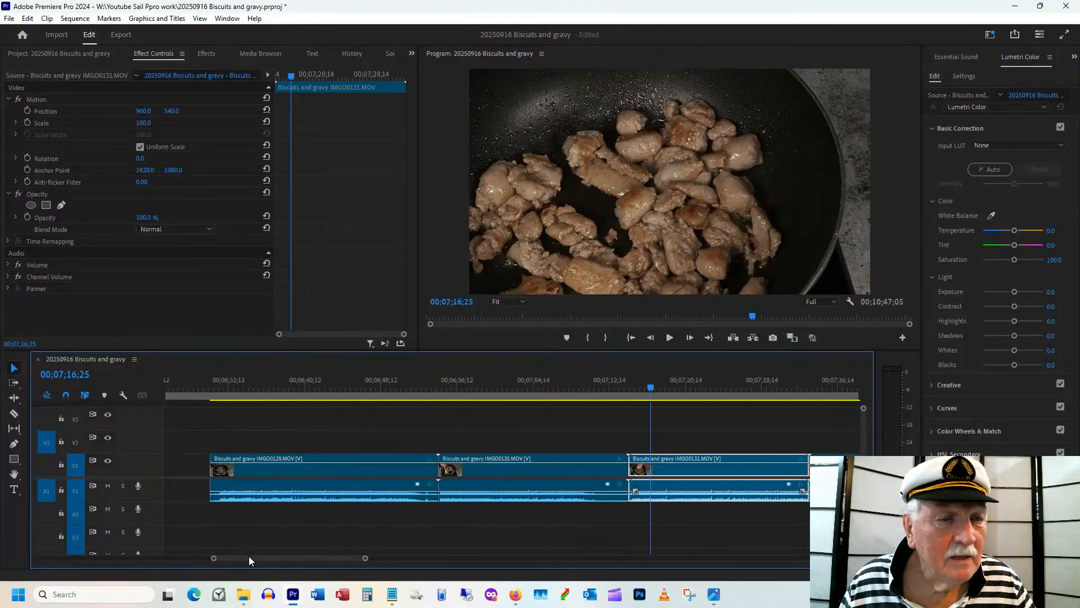
pyautogui.moveTo(569, 389); pyautogui.dragTo(544, 429)
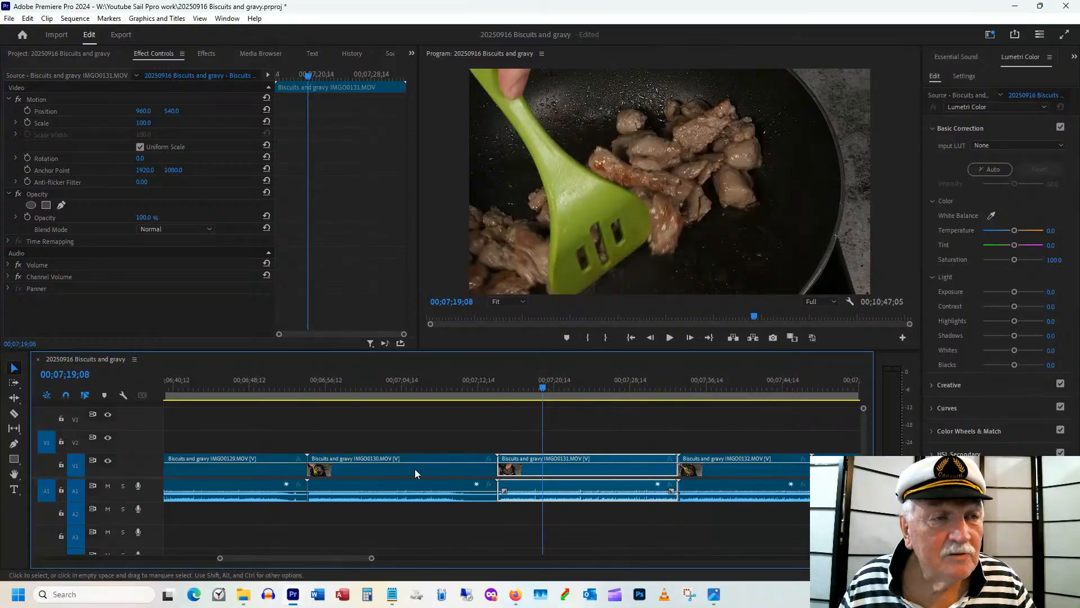
pyautogui.hscroll(-3, 303, 559)
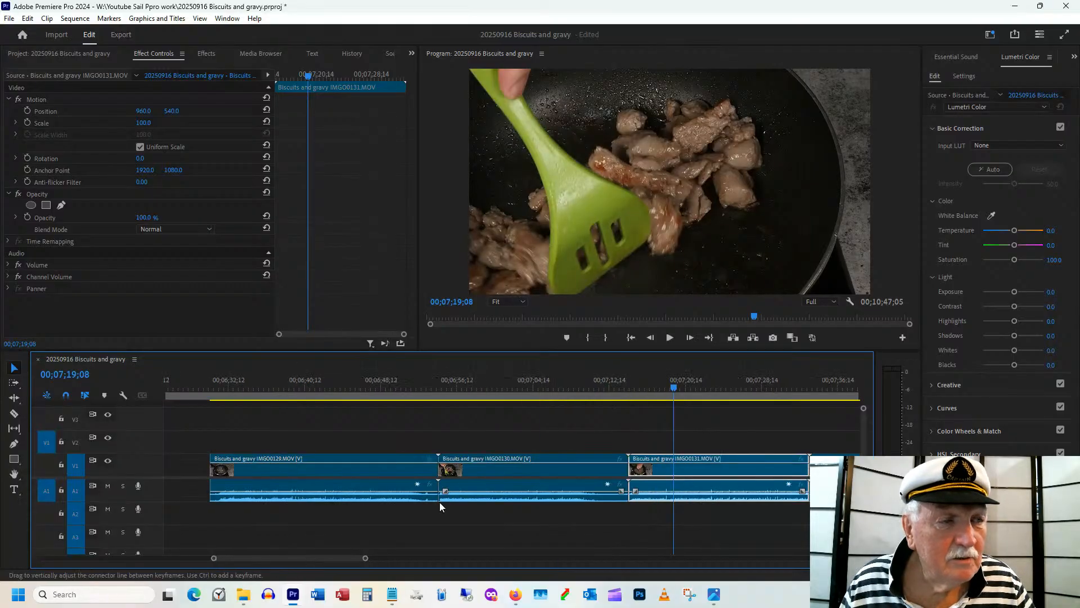
pyautogui.moveTo(646, 386)
pyautogui.mouseDown()
pyautogui.moveTo(629, 396)
pyautogui.moveTo(637, 393)
pyautogui.mouseUp()
pyautogui.rightClick(511, 470)
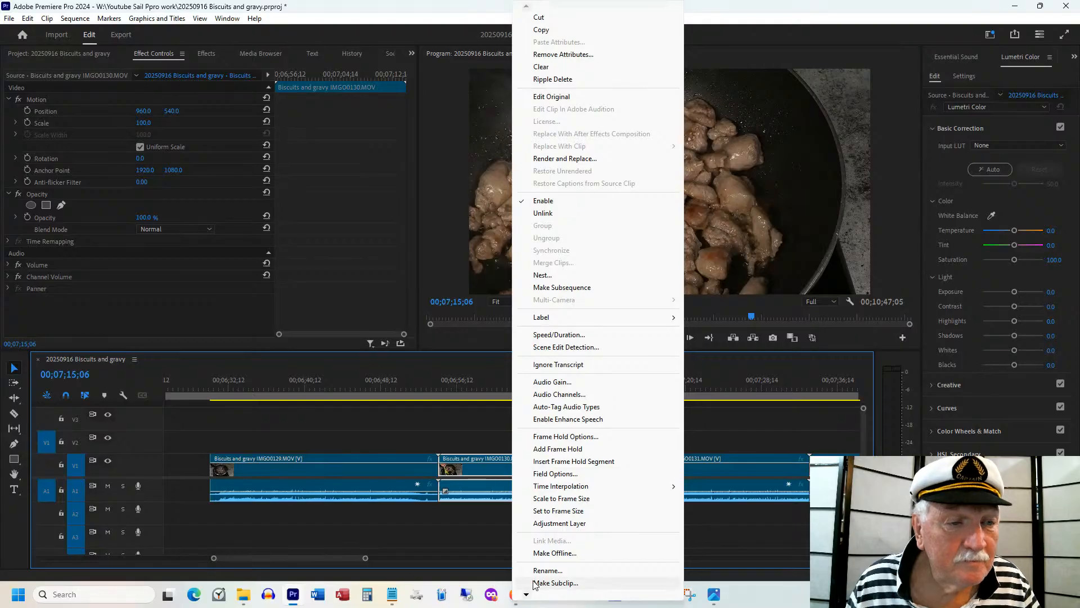
pyautogui.moveTo(535, 597)
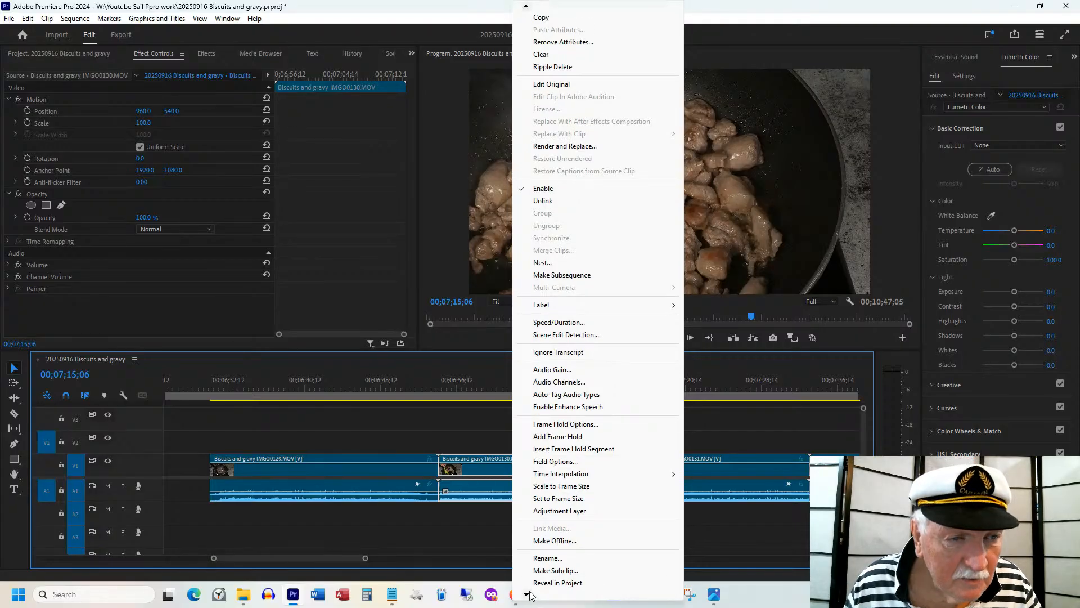
pyautogui.click(559, 583)
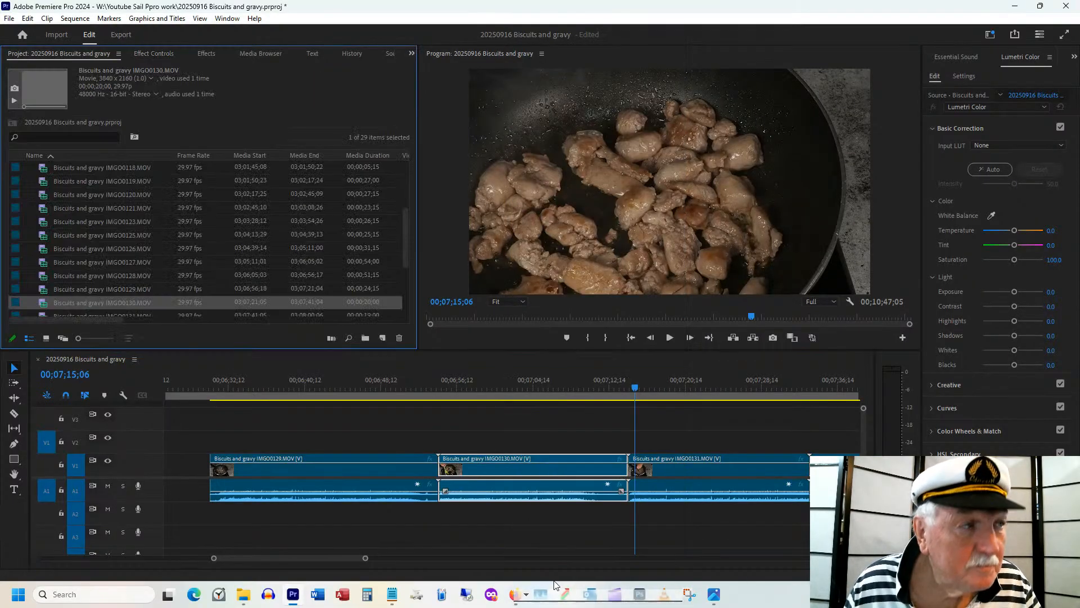
pyautogui.keyDown('ctrl'); pyautogui.click(123, 289); pyautogui.keyUp('ctrl')
pyautogui.press('Delete')
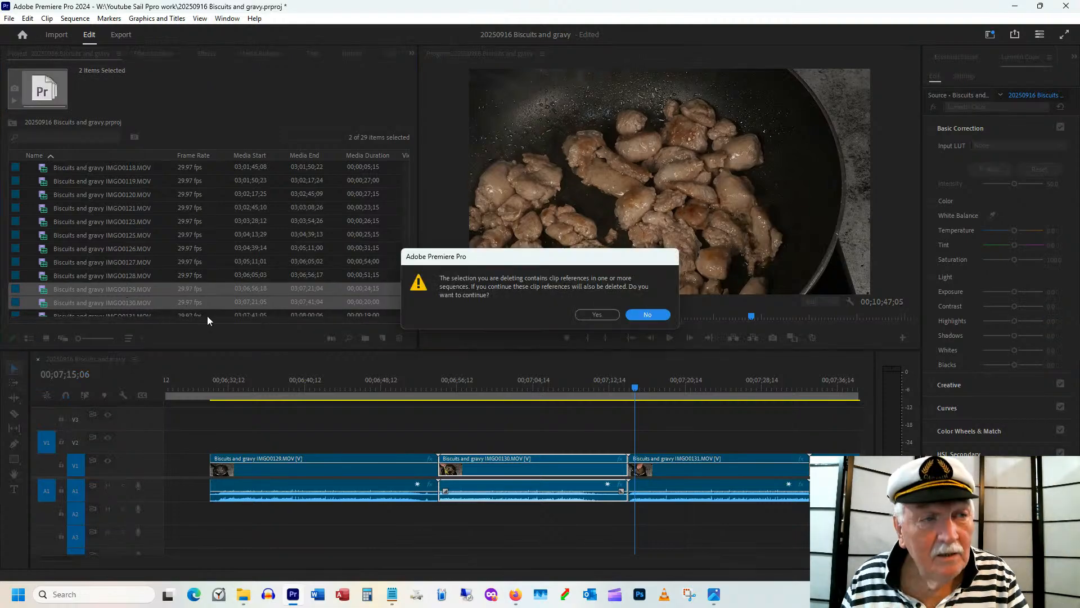
pyautogui.click(597, 315)
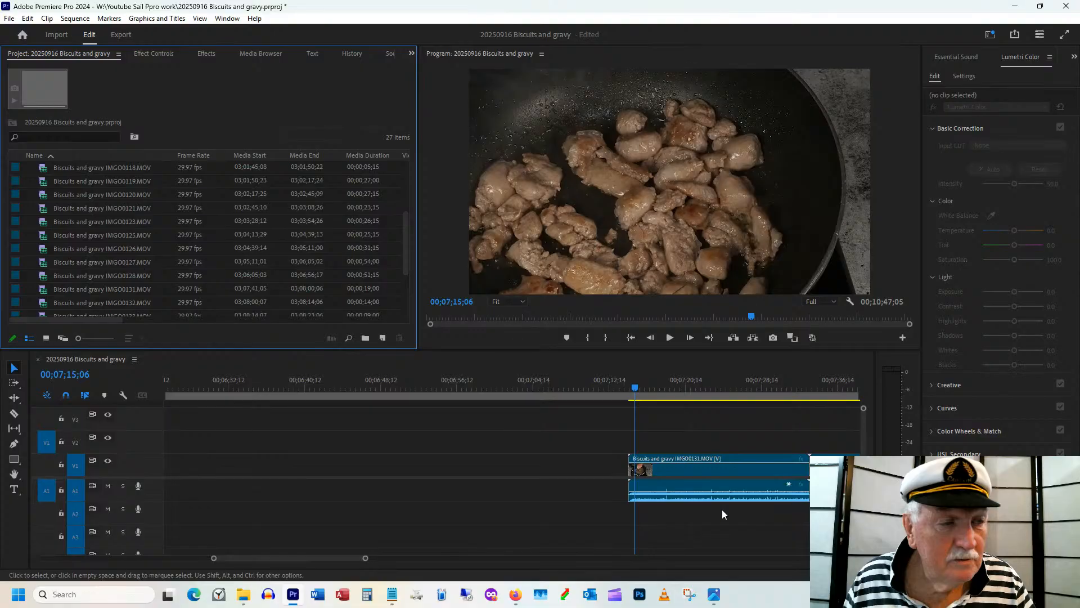
# In File Explorer, add the prefix "zz" to the name of Biscuits and gravy IMGO0129.MOV in the 20250916 Biscuits and gravy folder.
pyautogui.click(243, 595)
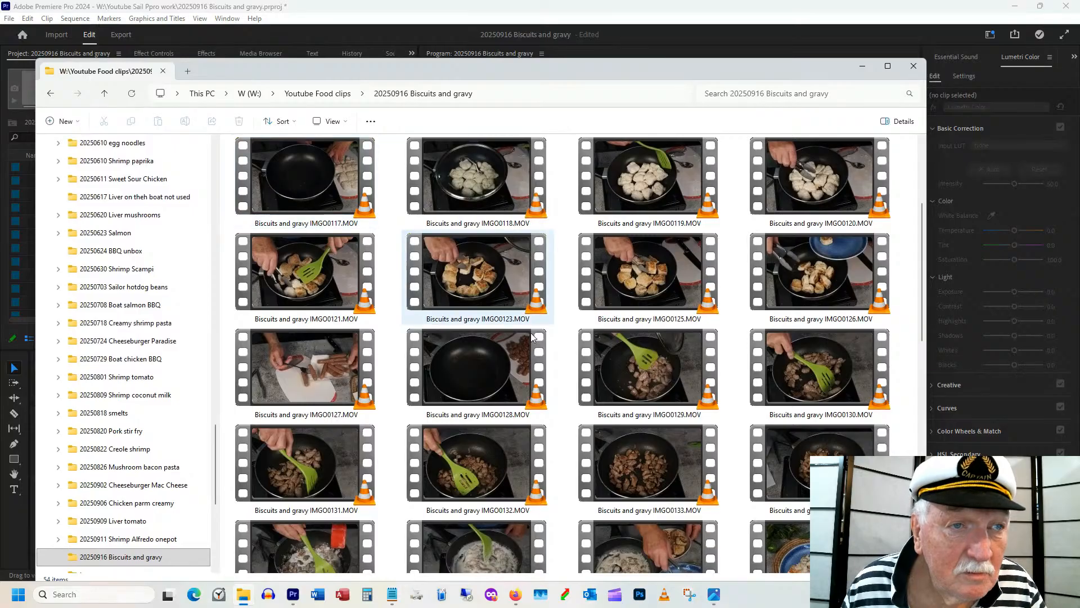
pyautogui.scroll(-3, 519, 512)
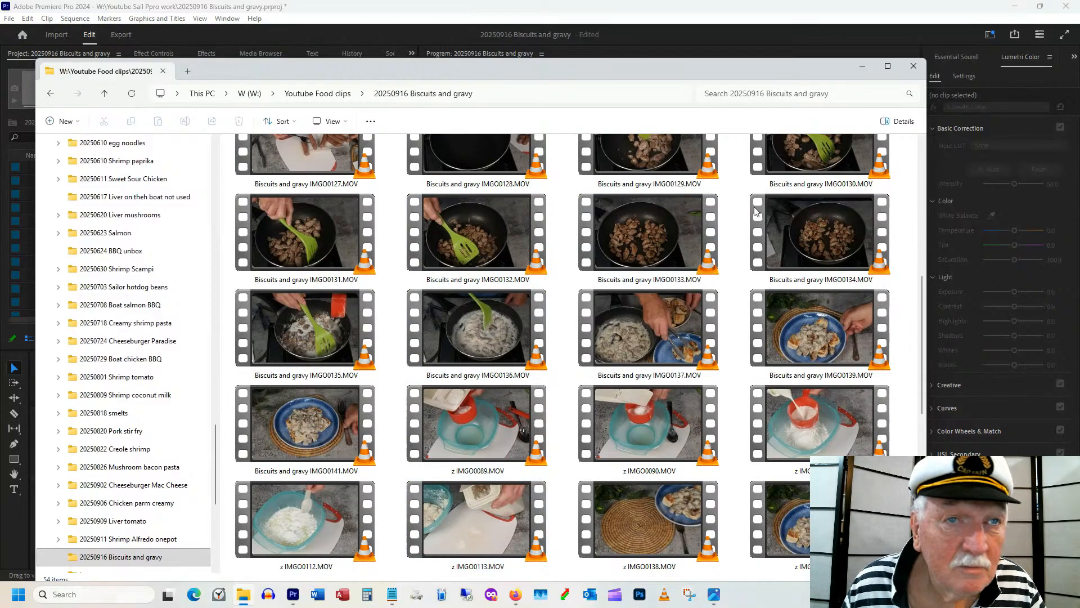
pyautogui.click(615, 182)
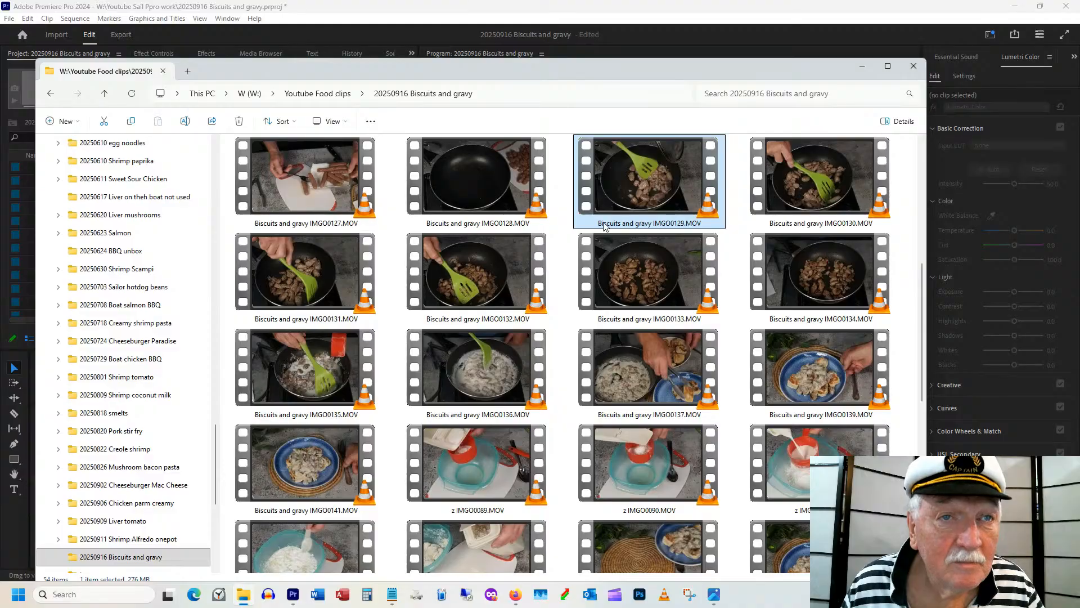
pyautogui.click(605, 224)
pyautogui.click(602, 225)
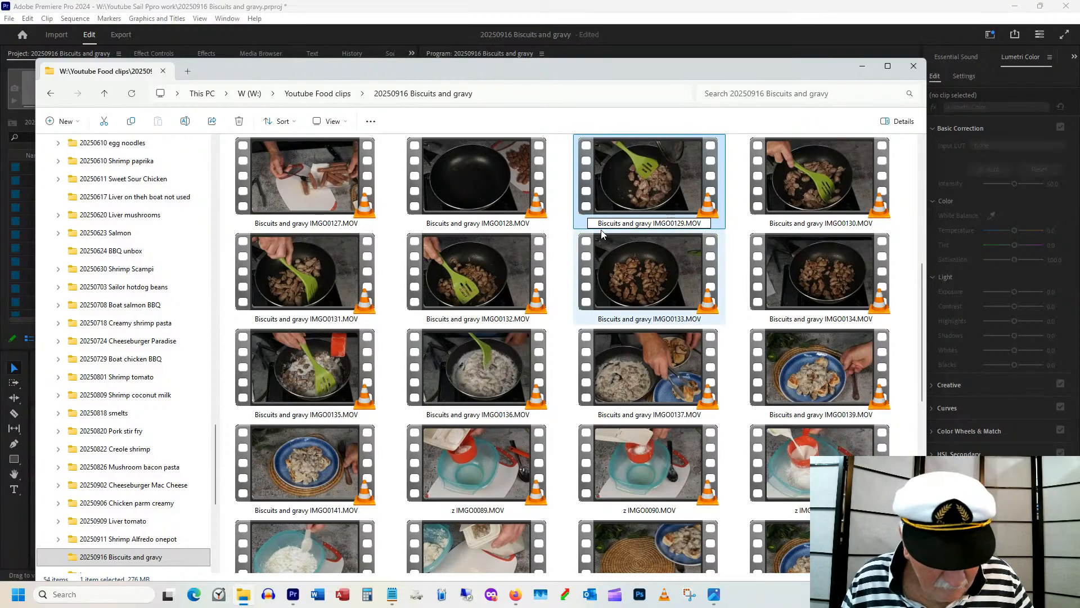
pyautogui.write('zz')
pyautogui.click(805, 216)
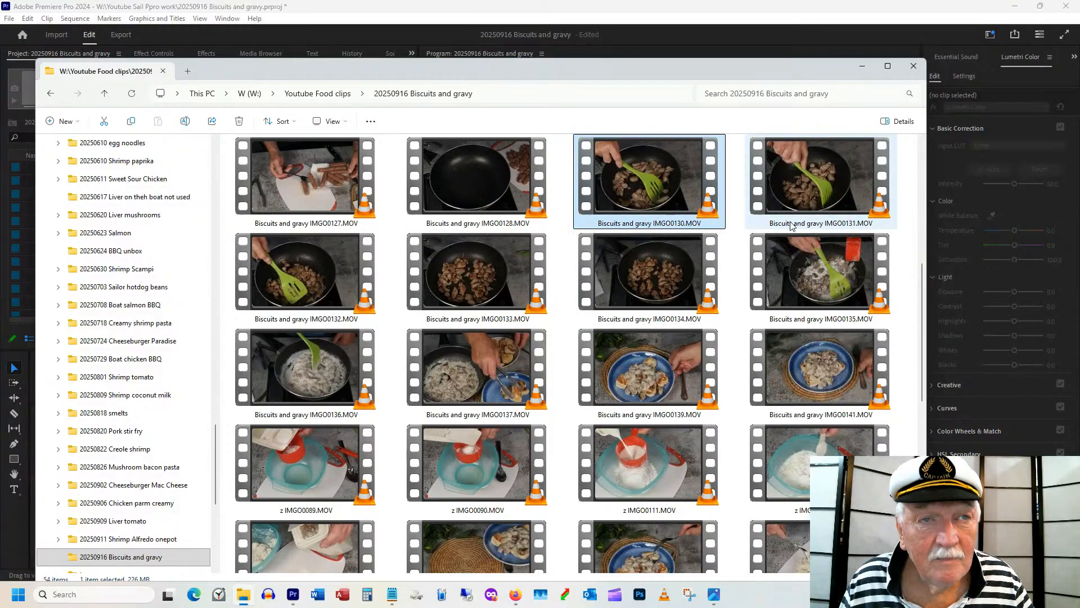
# Rename the IMGO0130.MOV file to "zz Biscuits and gravy IMGO0130.MOV" and return to Premiere Pro.
pyautogui.click(601, 225)
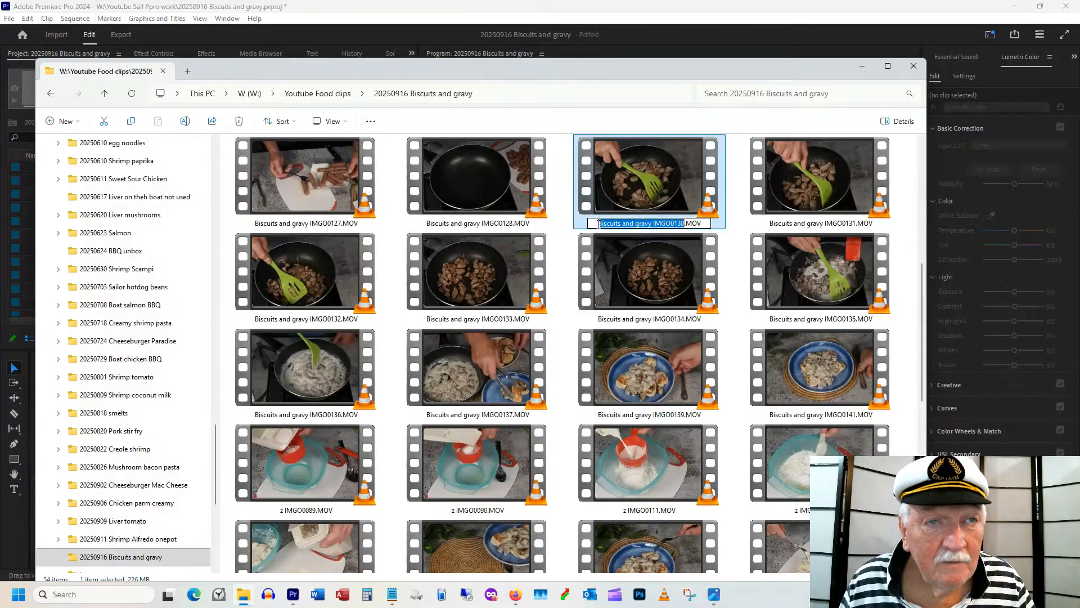
pyautogui.press('Home')
pyautogui.write('zz')
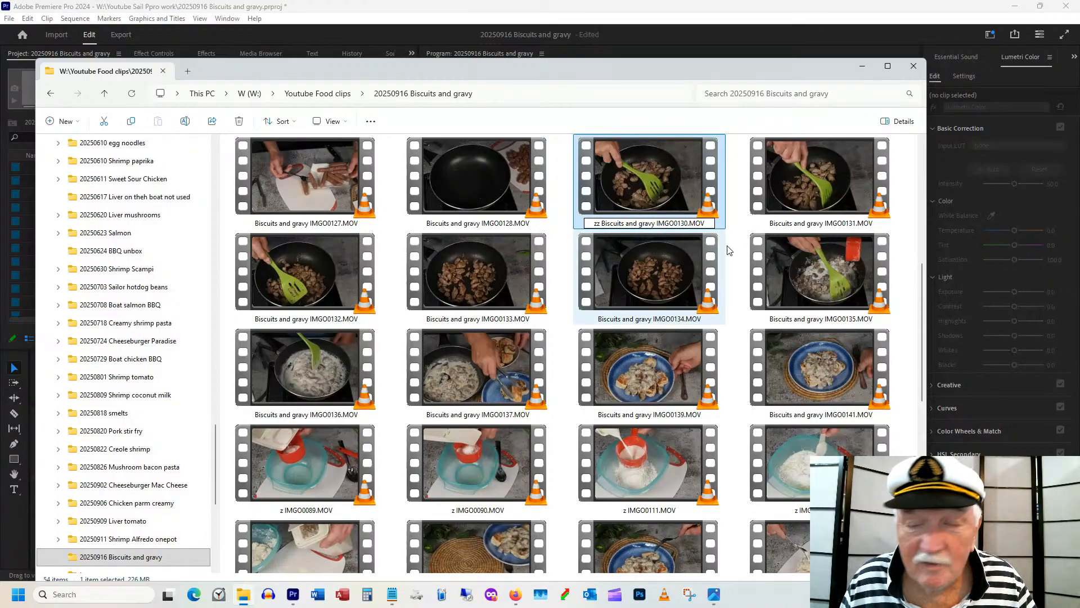
pyautogui.press('Return')
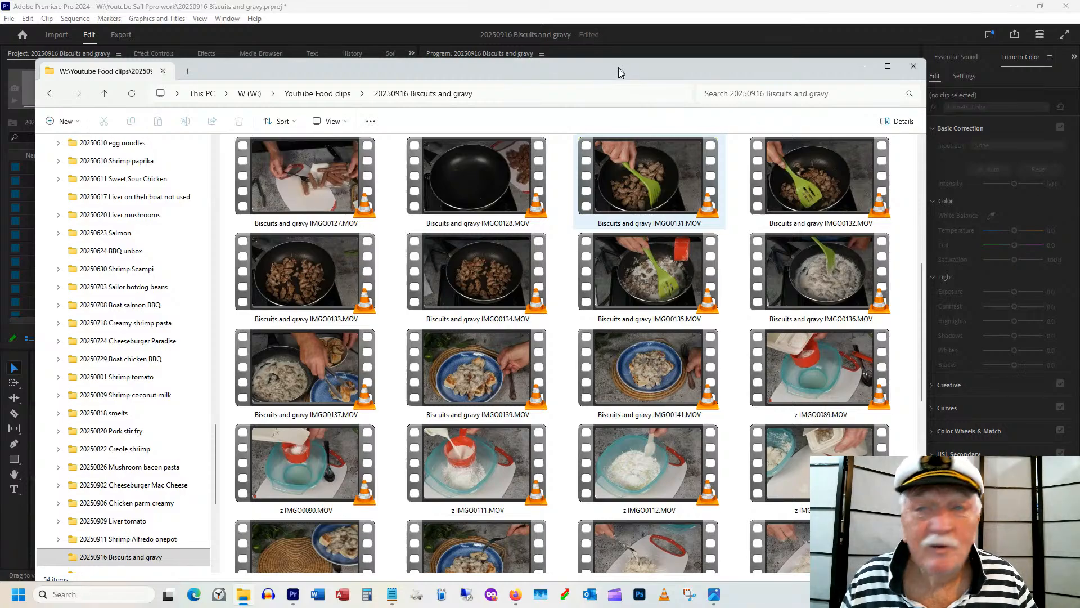
pyautogui.moveTo(619, 66); pyautogui.dragTo(1079, 79)
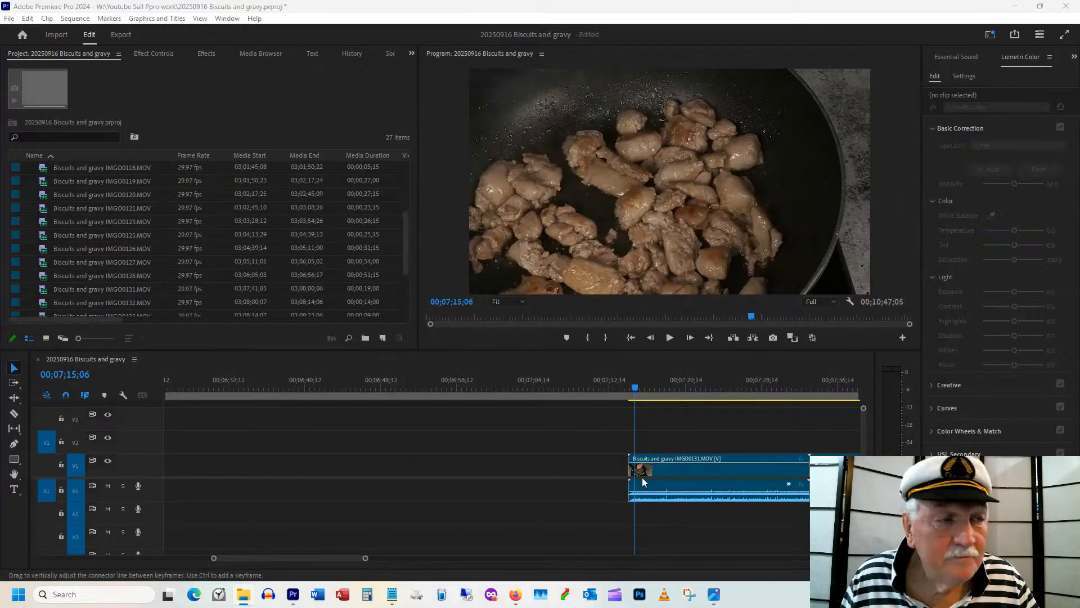
# Ripple delete the gap between the IMGO0128.MOV and IMGO0131.MOV clips in the sequence.
pyautogui.moveTo(312, 559); pyautogui.dragTo(298, 557)
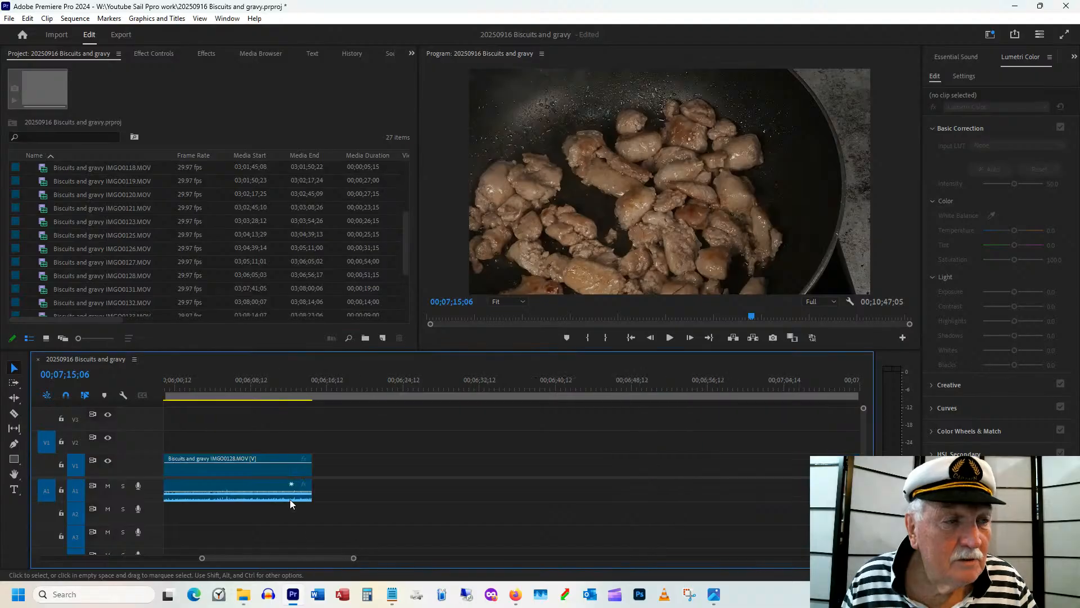
pyautogui.click(299, 385)
pyautogui.rightClick(346, 454)
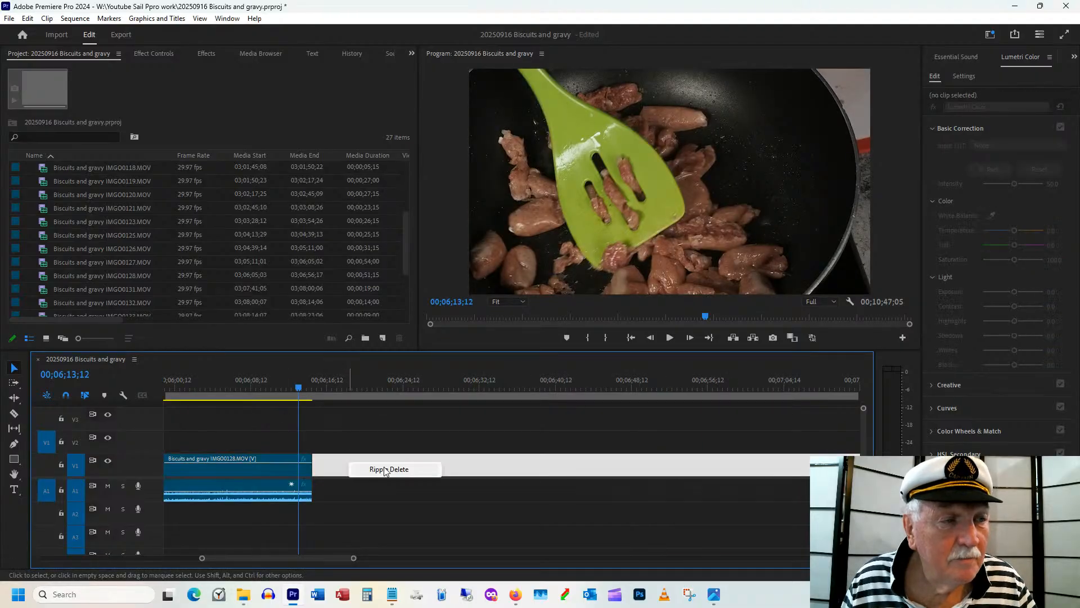
pyautogui.click(381, 469)
# Review the clips following IMGO0128.MOV and delete IMGO0133.MOV from the project together with its sequence clip.
pyautogui.moveTo(304, 385); pyautogui.dragTo(658, 389)
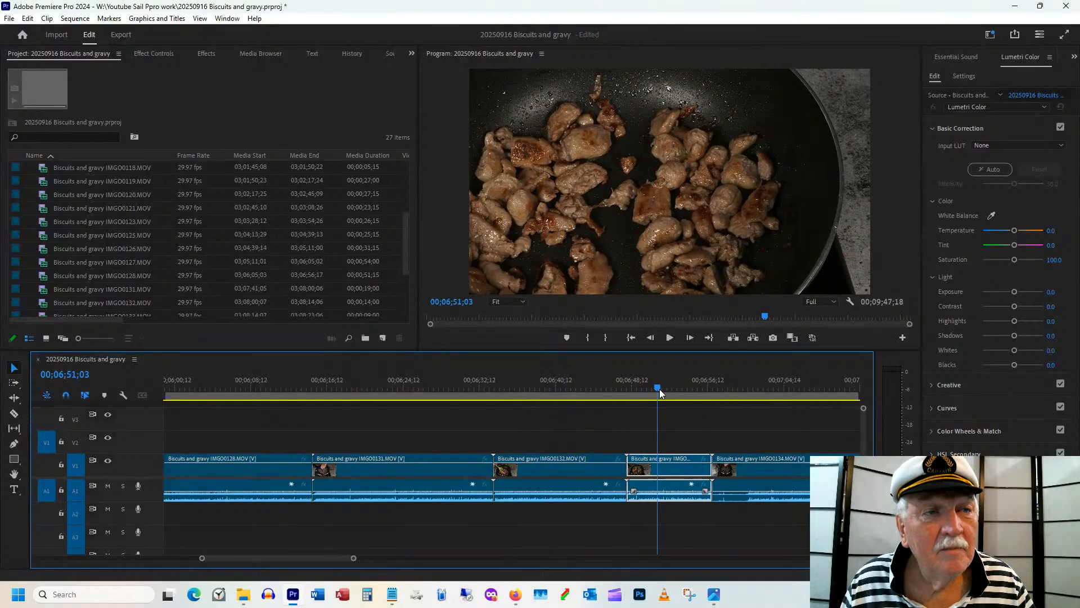
pyautogui.click(284, 553)
pyautogui.moveTo(293, 558); pyautogui.dragTo(304, 557)
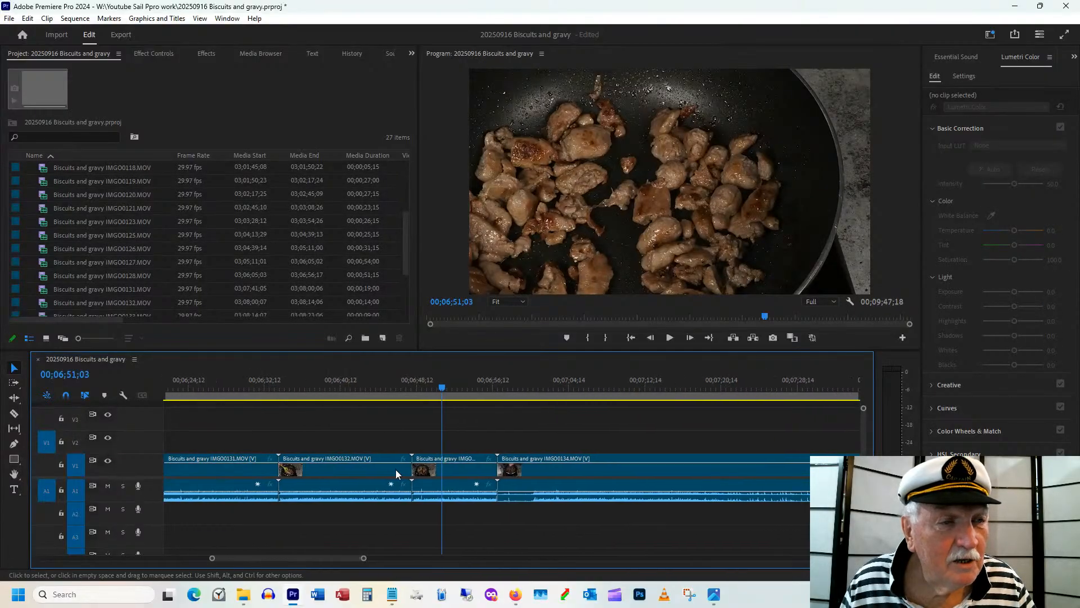
pyautogui.rightClick(459, 468)
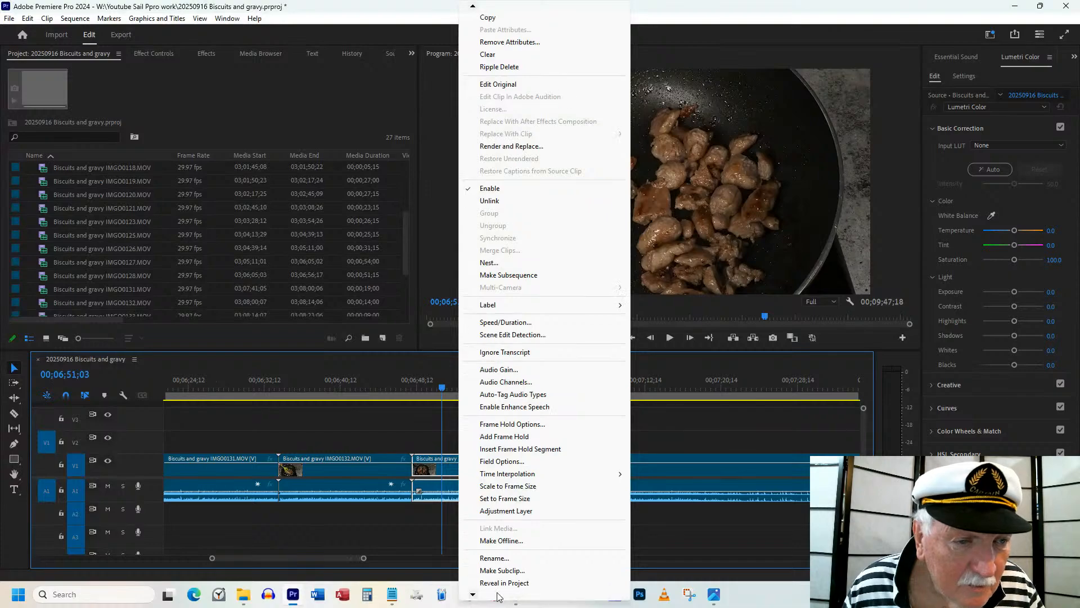
pyautogui.click(519, 583)
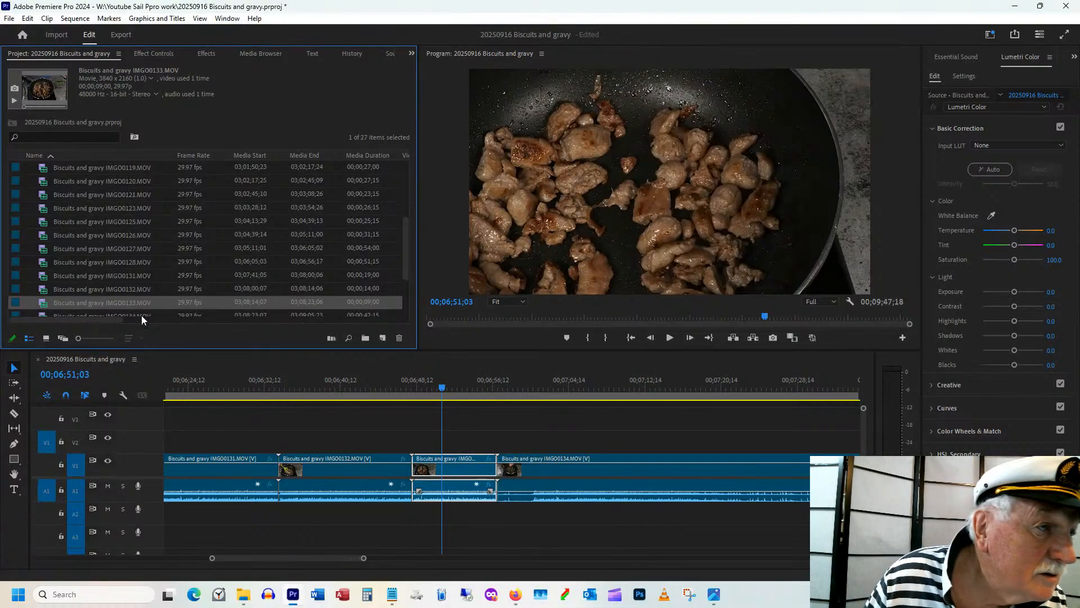
pyautogui.press('Delete')
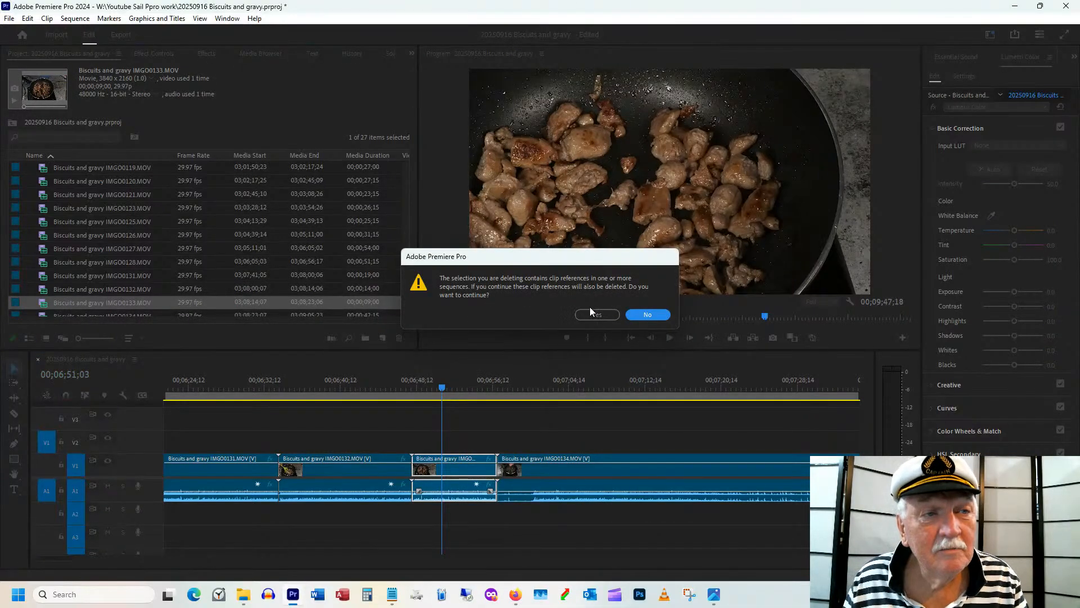
pyautogui.click(590, 310)
# In File Explorer, add the prefix "zz" to the name of Biscuits and gravy IMGO0133.MOV and return to Premiere Pro.
pyautogui.moveTo(936, 450); pyautogui.dragTo(292, 67)
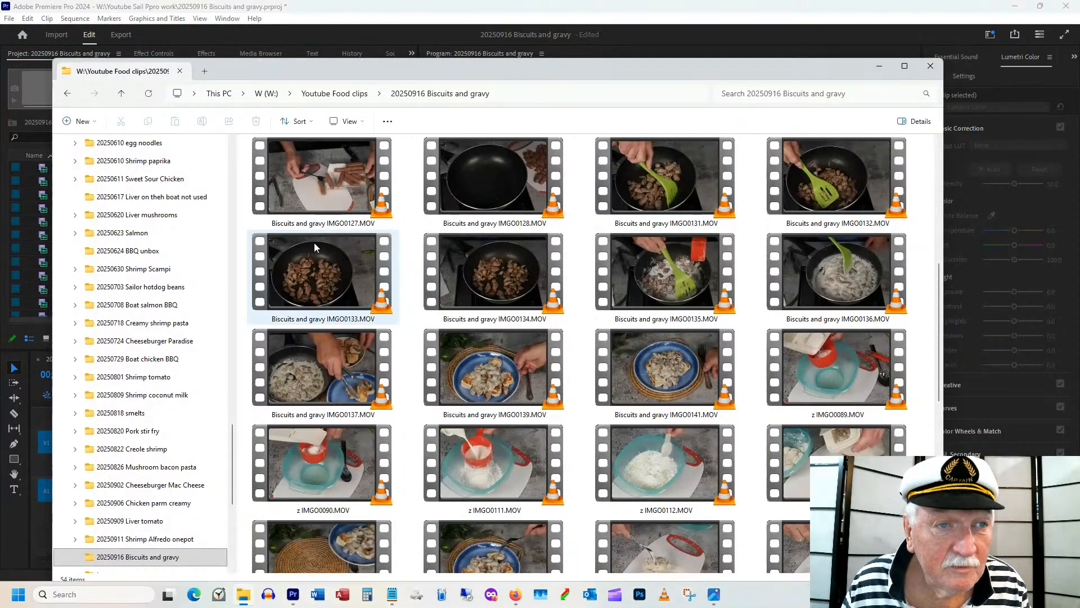
pyautogui.click(287, 322)
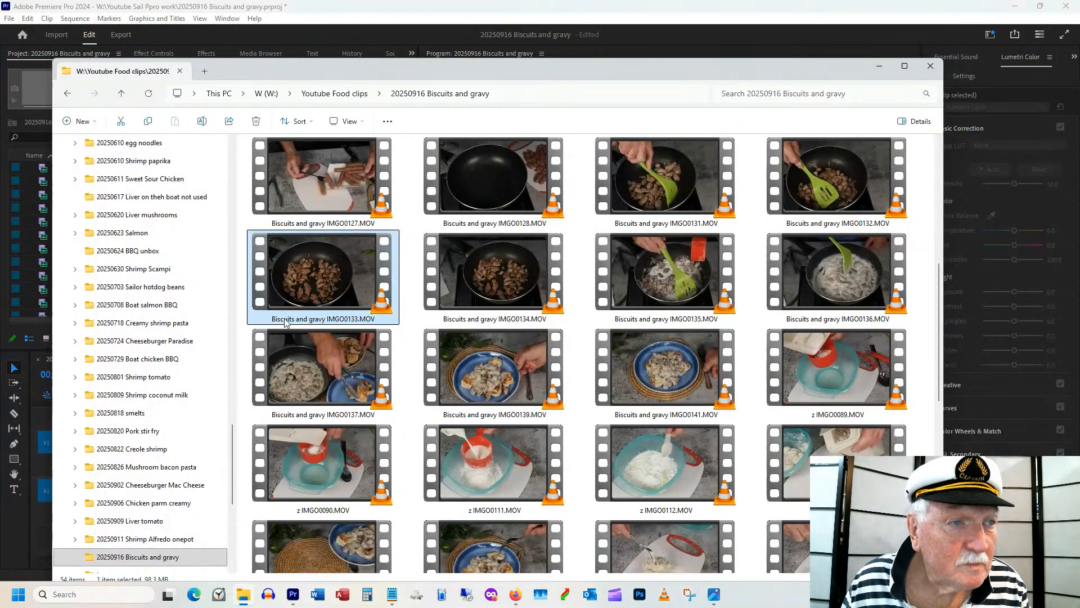
pyautogui.click(278, 322)
pyautogui.click(271, 319)
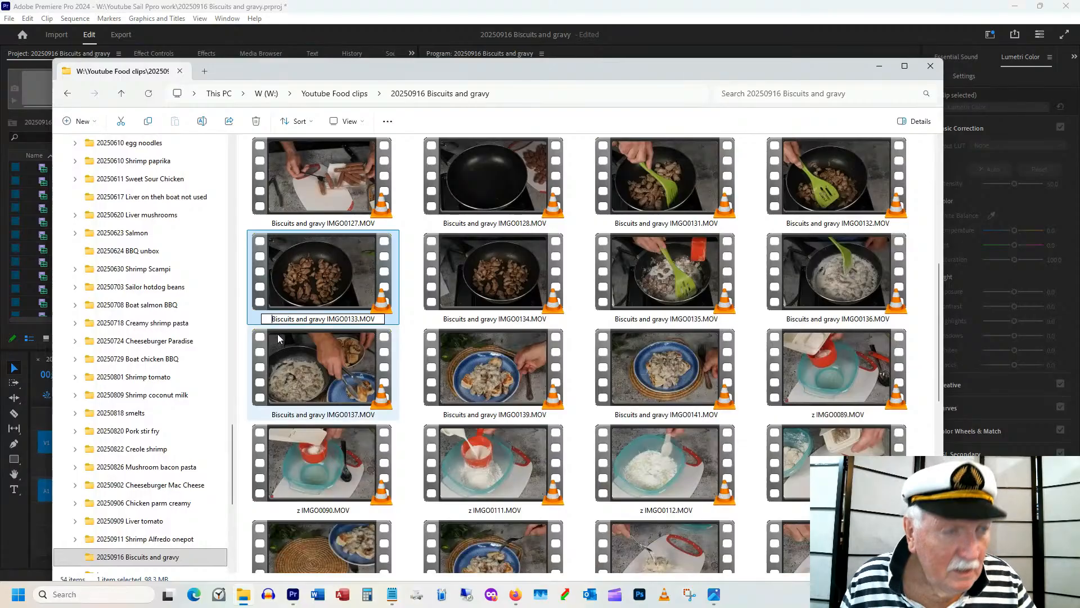
pyautogui.write('zz')
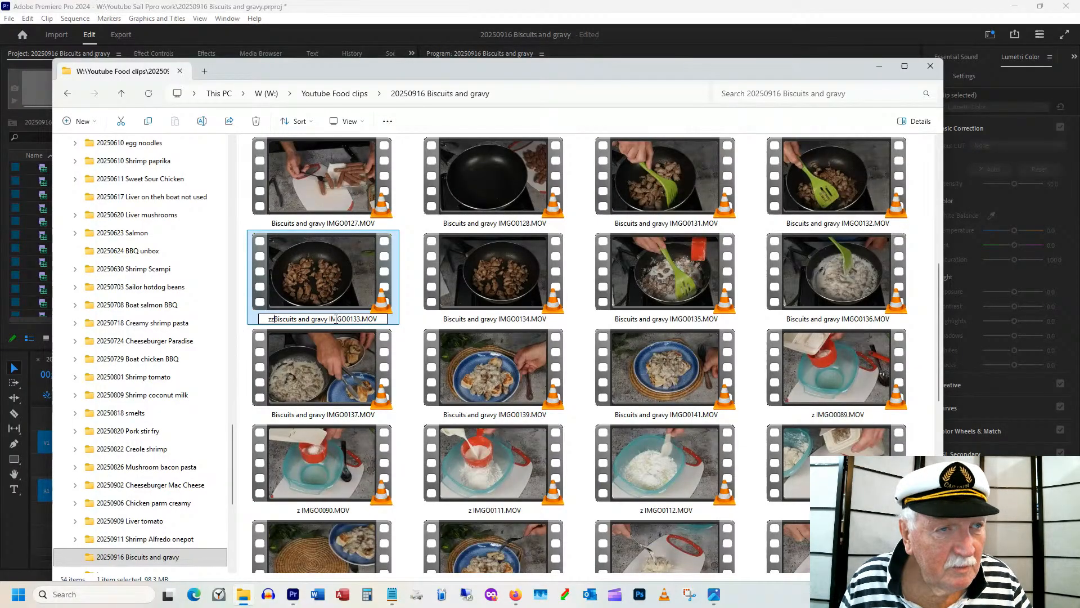
pyautogui.click(412, 333)
pyautogui.click(419, 13)
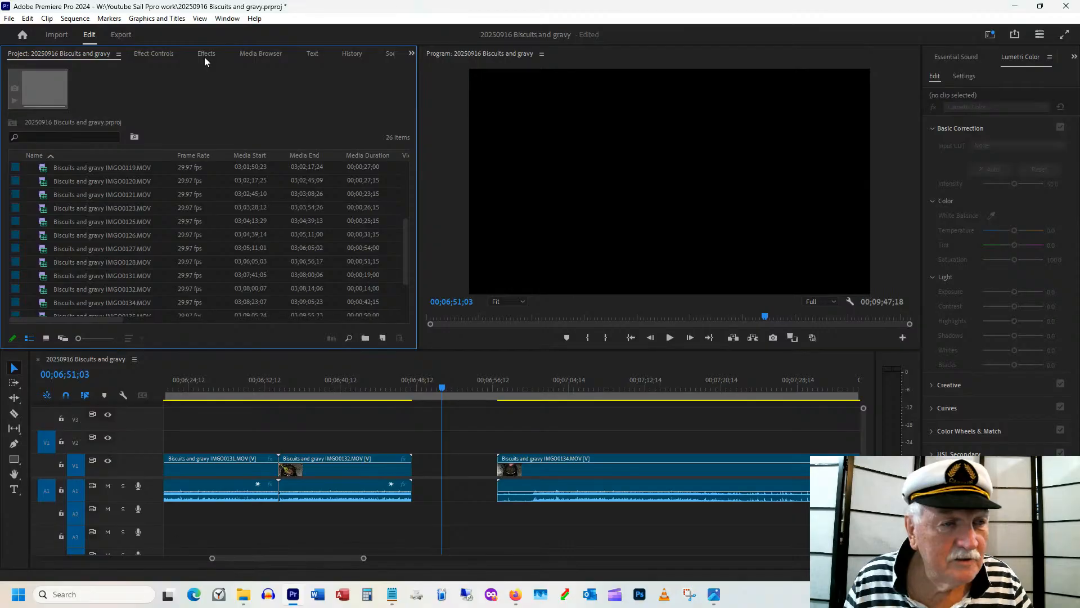
# Trim the start of the IMGO0134.MOV clip to 00;07;01;05 and ripple delete the gap before it.
pyautogui.click(506, 395)
pyautogui.click(515, 390)
pyautogui.click(539, 382)
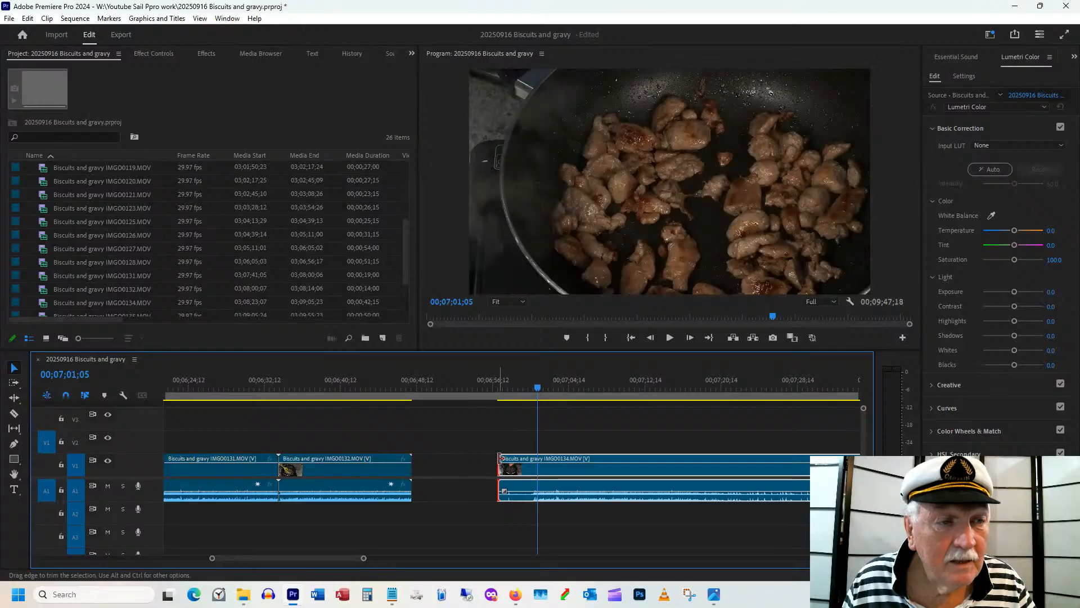
pyautogui.moveTo(500, 458); pyautogui.dragTo(538, 459)
pyautogui.rightClick(462, 461)
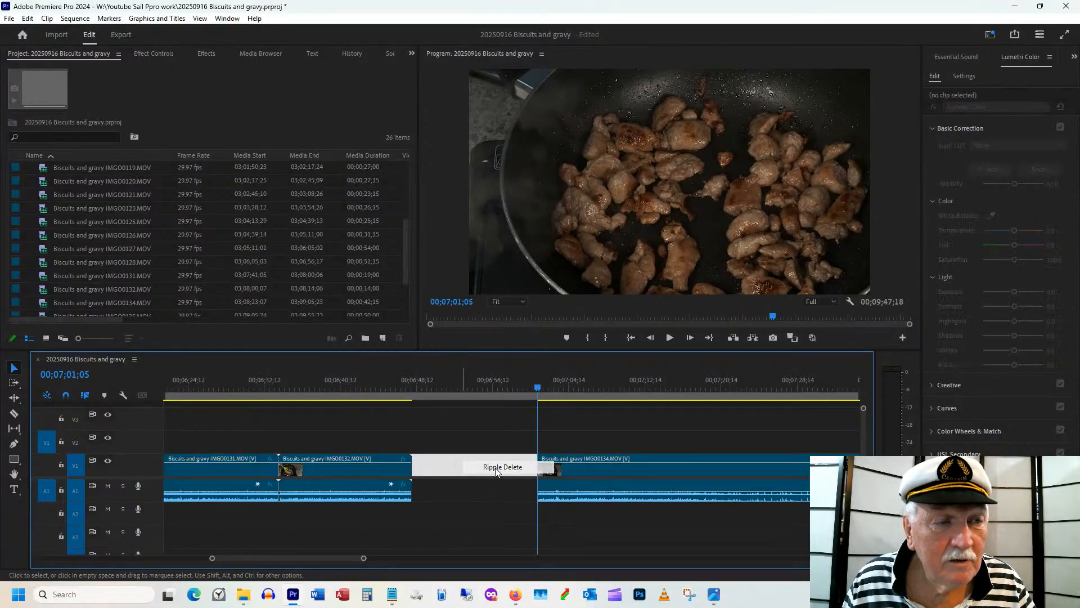
pyautogui.click(497, 467)
# Review the meat-browning clips IMGO0128.MOV to IMGO0134.MOV and check the remaining footage up to the sequence's end.
pyautogui.moveTo(389, 390); pyautogui.dragTo(426, 392)
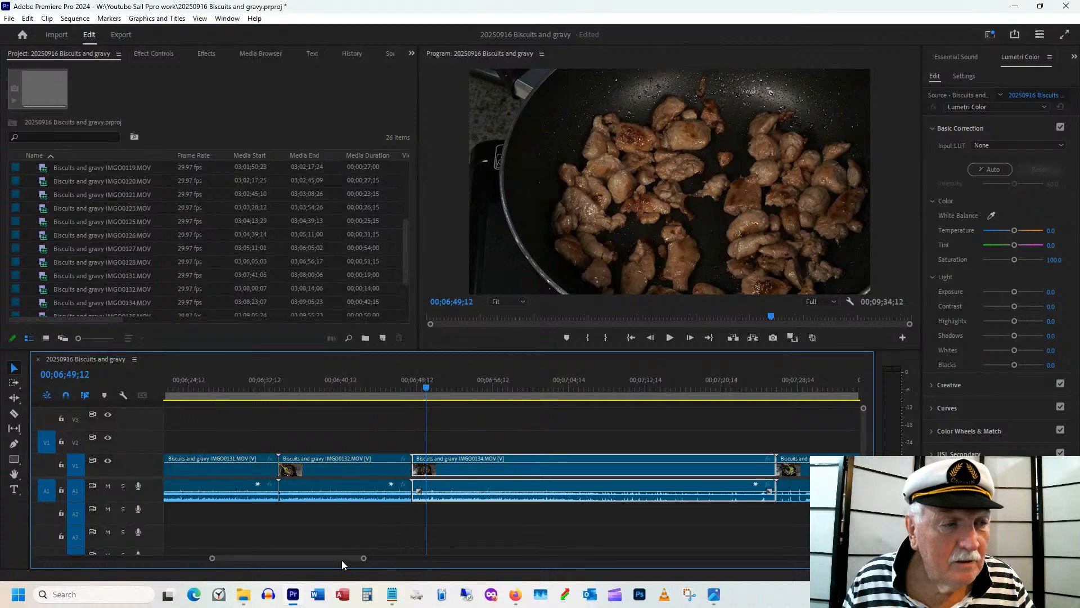
pyautogui.moveTo(342, 559); pyautogui.dragTo(336, 558)
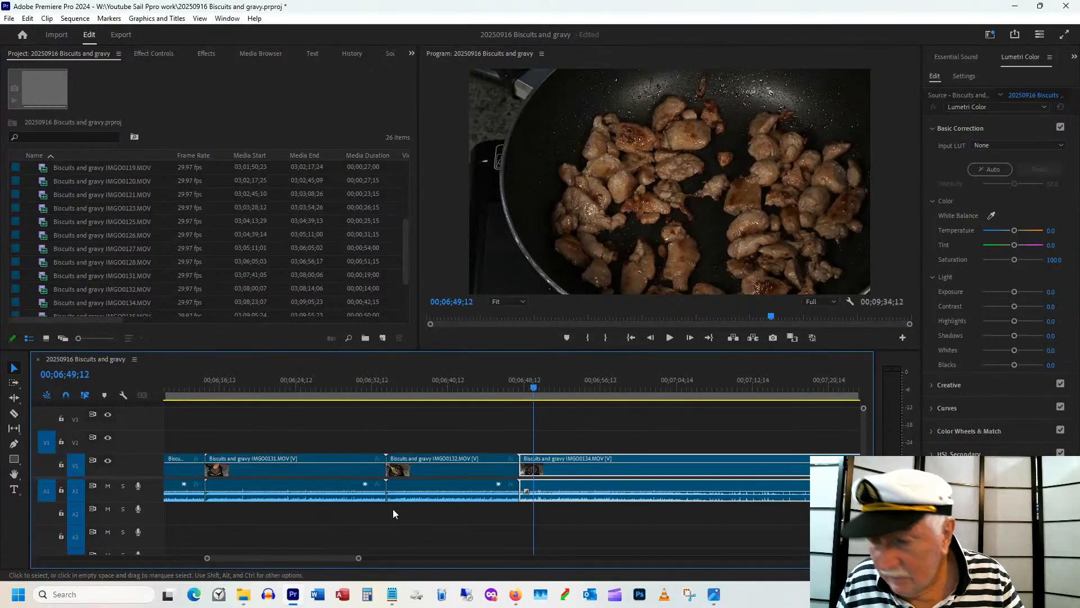
pyautogui.press('-')
pyautogui.click(387, 394)
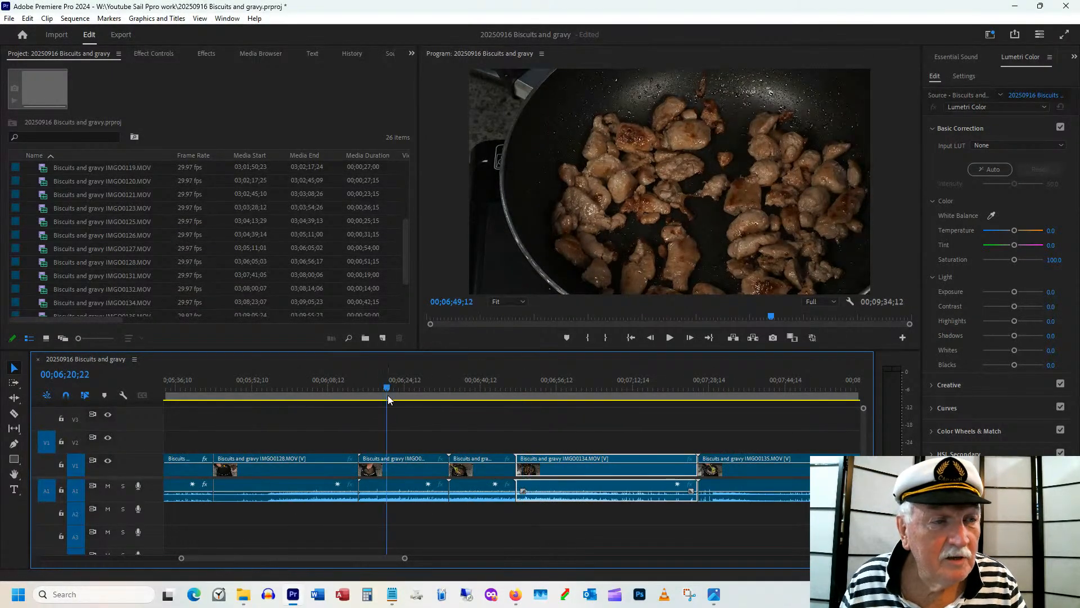
pyautogui.click(397, 392)
pyautogui.click(286, 395)
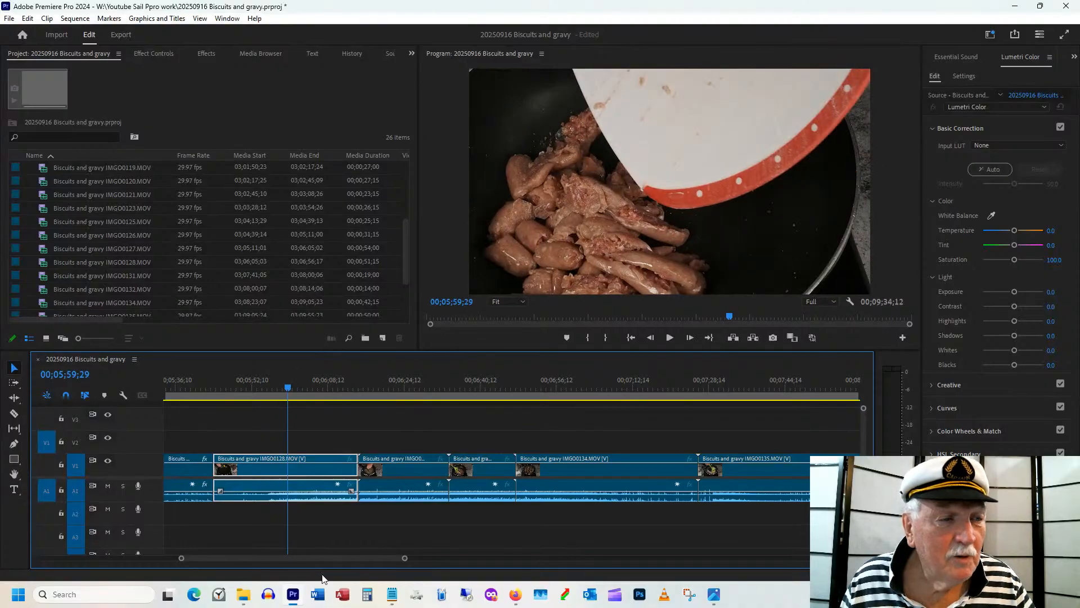
pyautogui.moveTo(323, 559); pyautogui.dragTo(321, 558)
pyautogui.moveTo(320, 388); pyautogui.dragTo(520, 401)
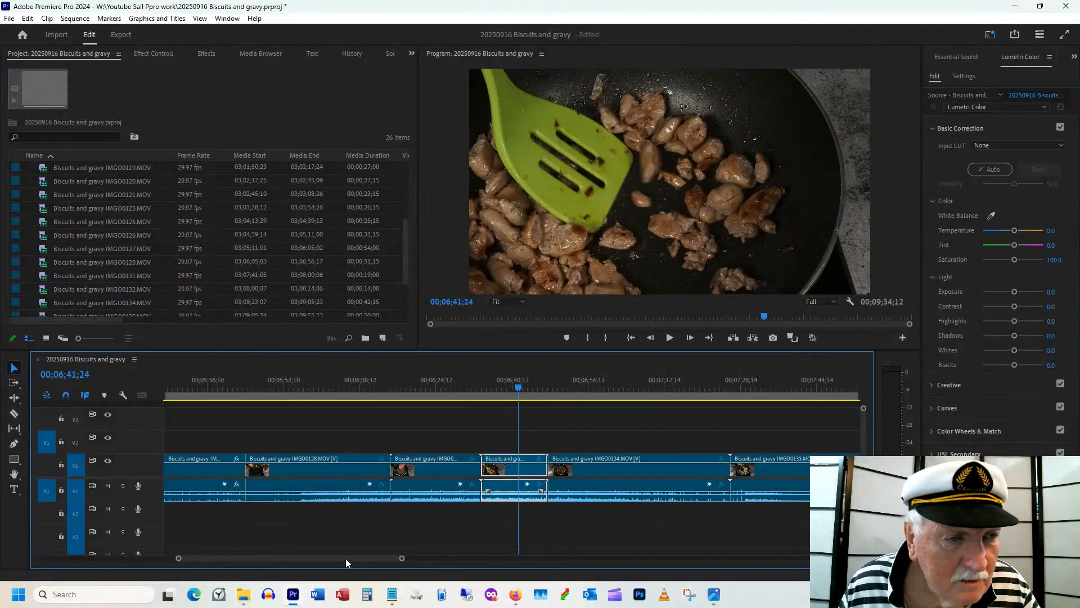
pyautogui.moveTo(346, 558); pyautogui.dragTo(422, 563)
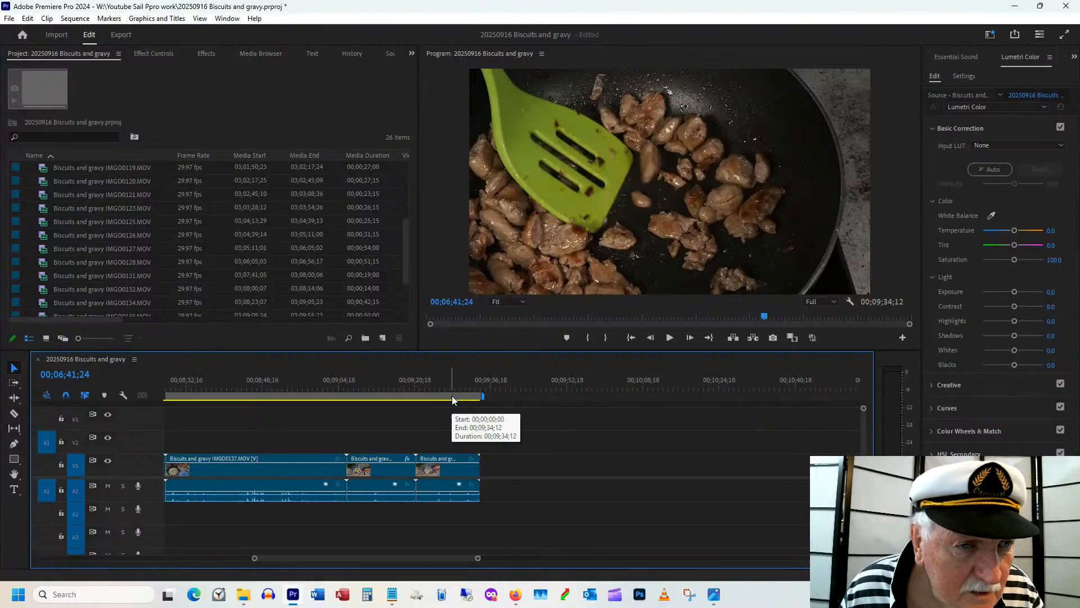
pyautogui.moveTo(377, 556); pyautogui.dragTo(309, 563)
pyautogui.click(388, 385)
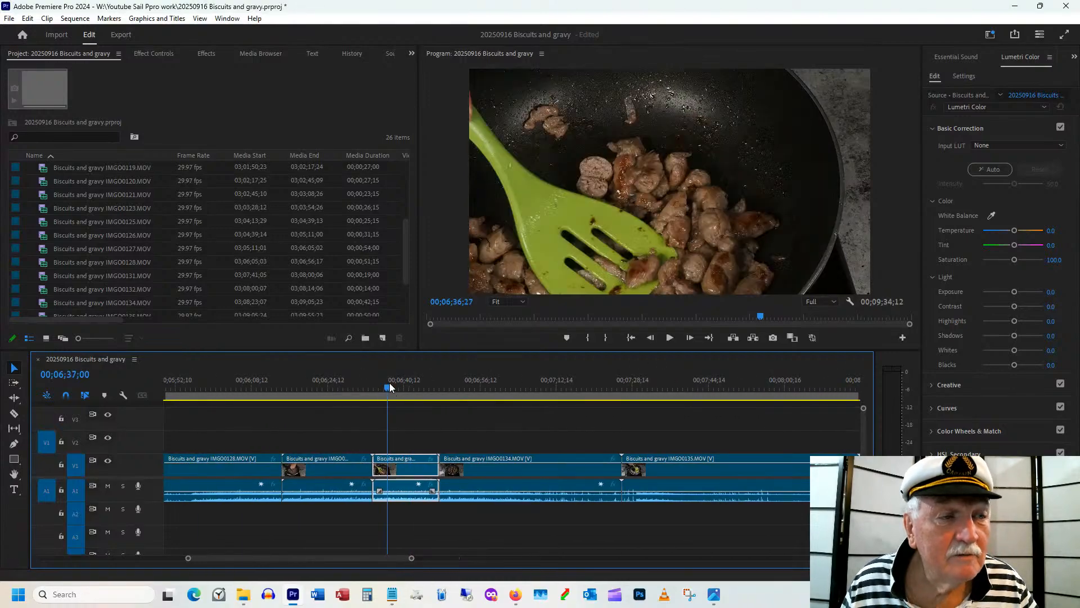
pyautogui.moveTo(389, 383); pyautogui.dragTo(461, 391)
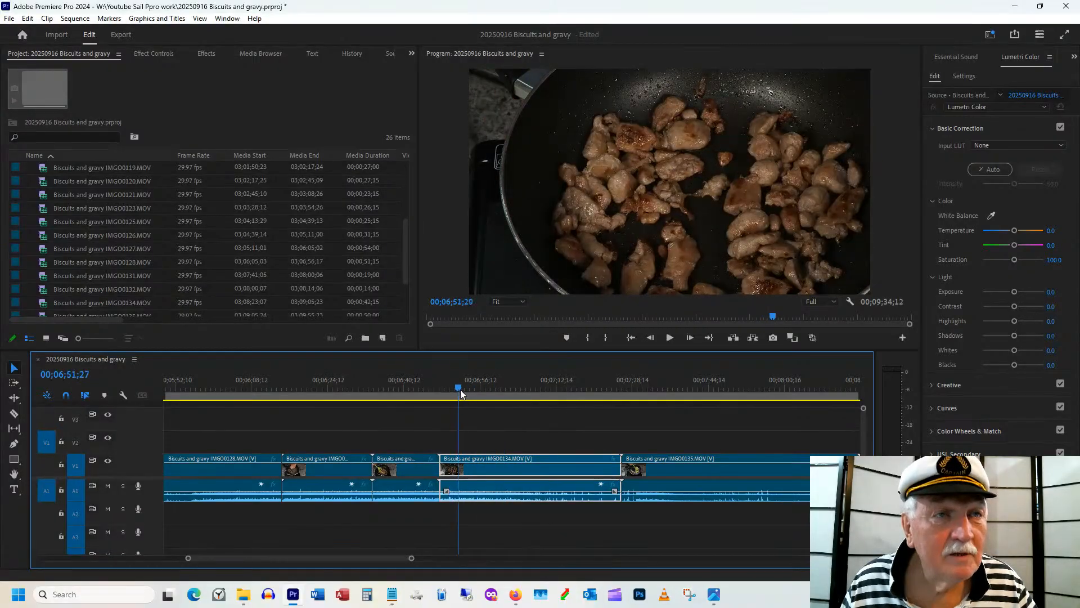
# Locate the IMGO0132.MOV source in the project and delete it together with its sequence clip.
pyautogui.moveTo(343, 378); pyautogui.dragTo(407, 385)
pyautogui.rightClick(411, 470)
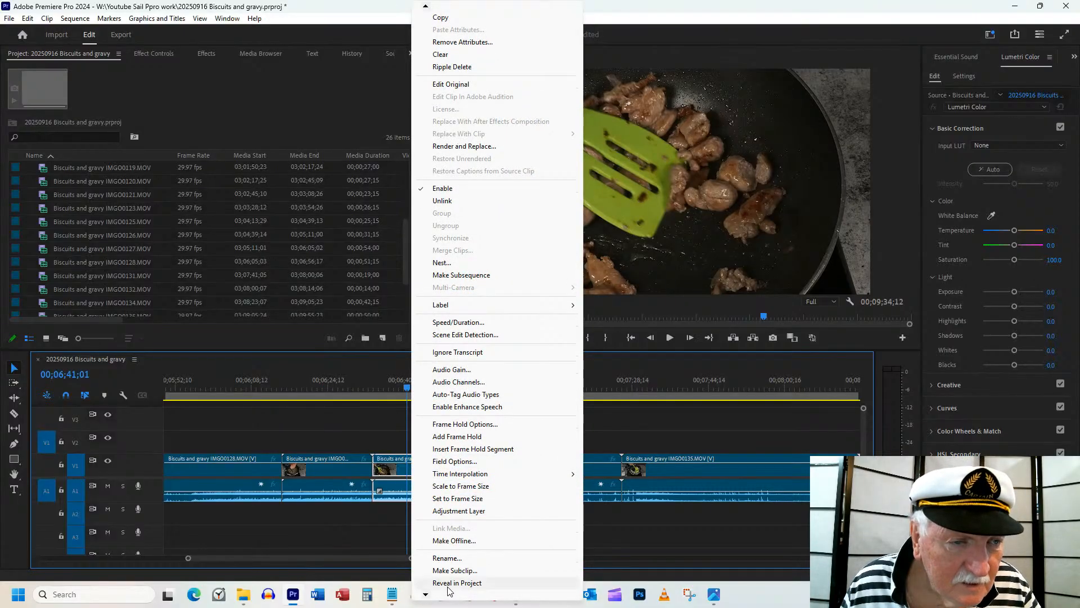
pyautogui.click(449, 584)
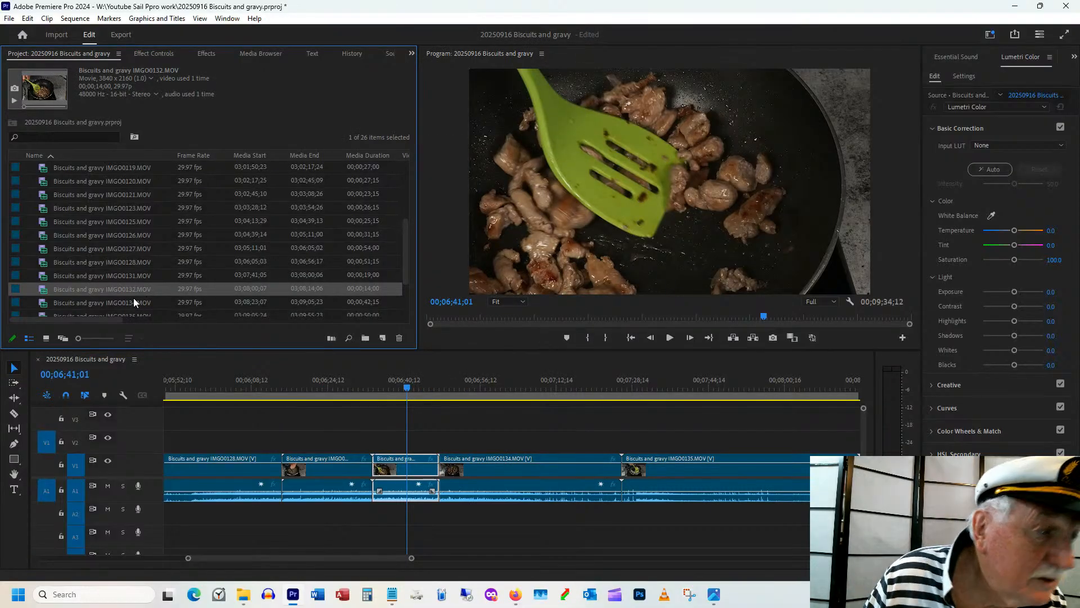
pyautogui.press('Delete')
pyautogui.click(599, 314)
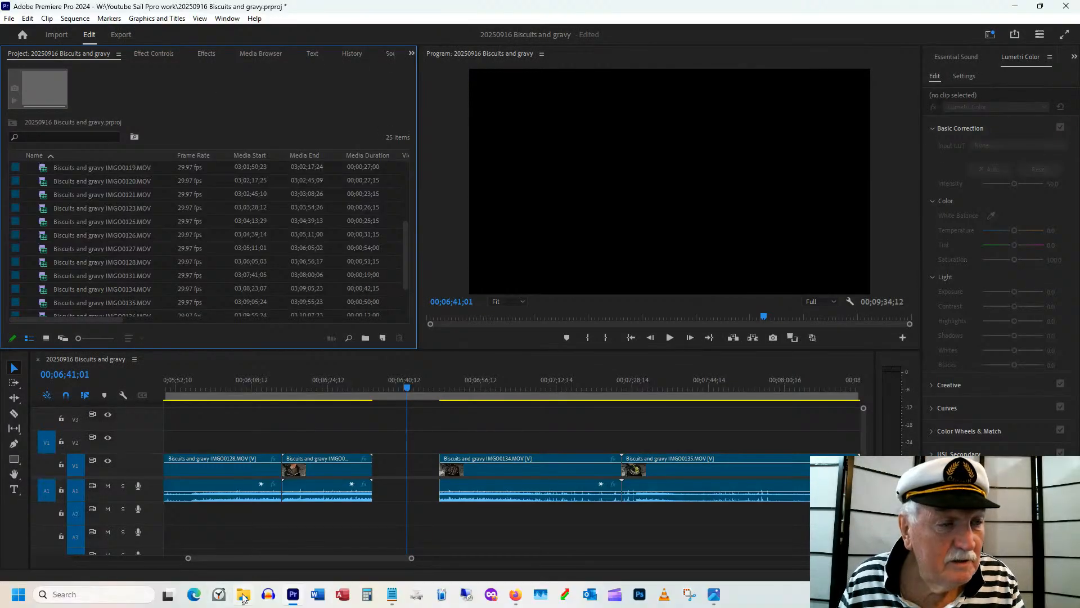
# In File Explorer, add the prefix "zz" to the name of Biscuits and gravy IMGO0132.MOV.
pyautogui.moveTo(243, 598)
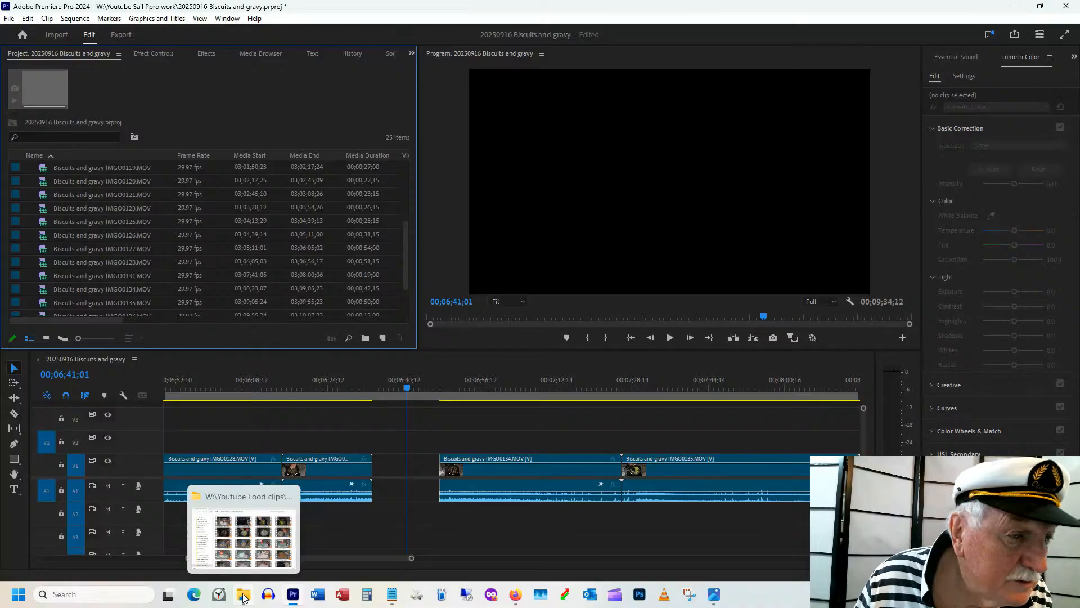
pyautogui.click(243, 595)
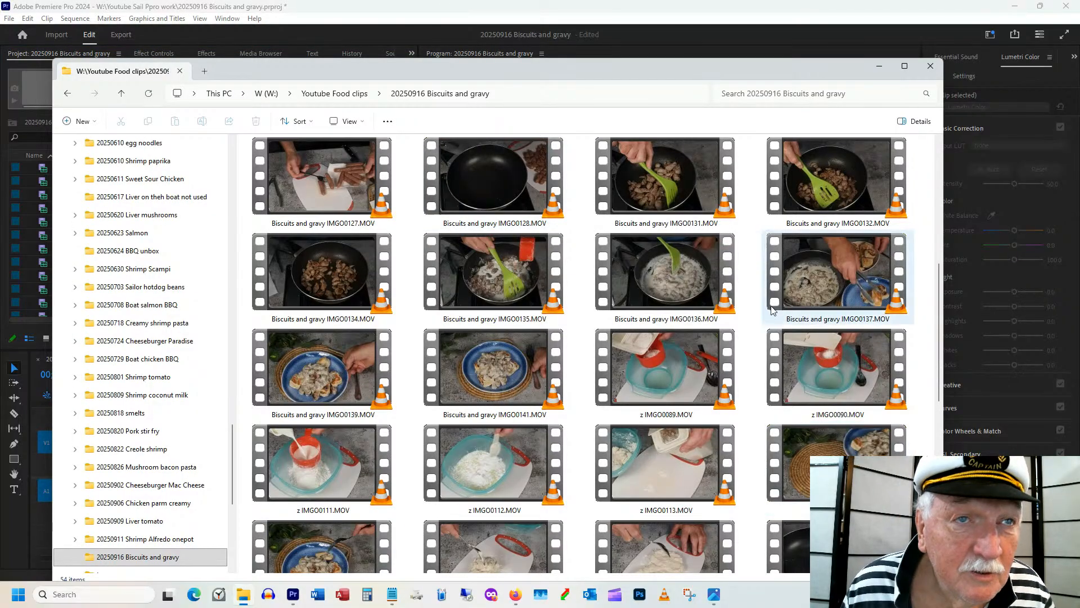
pyautogui.click(791, 227)
pyautogui.click(788, 225)
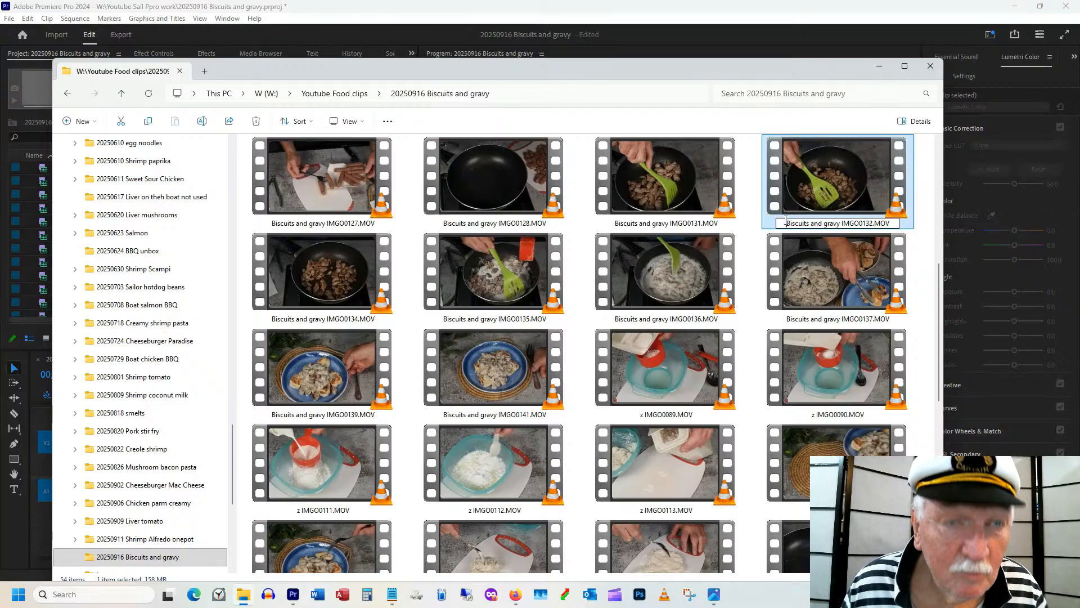
pyautogui.write('zz')
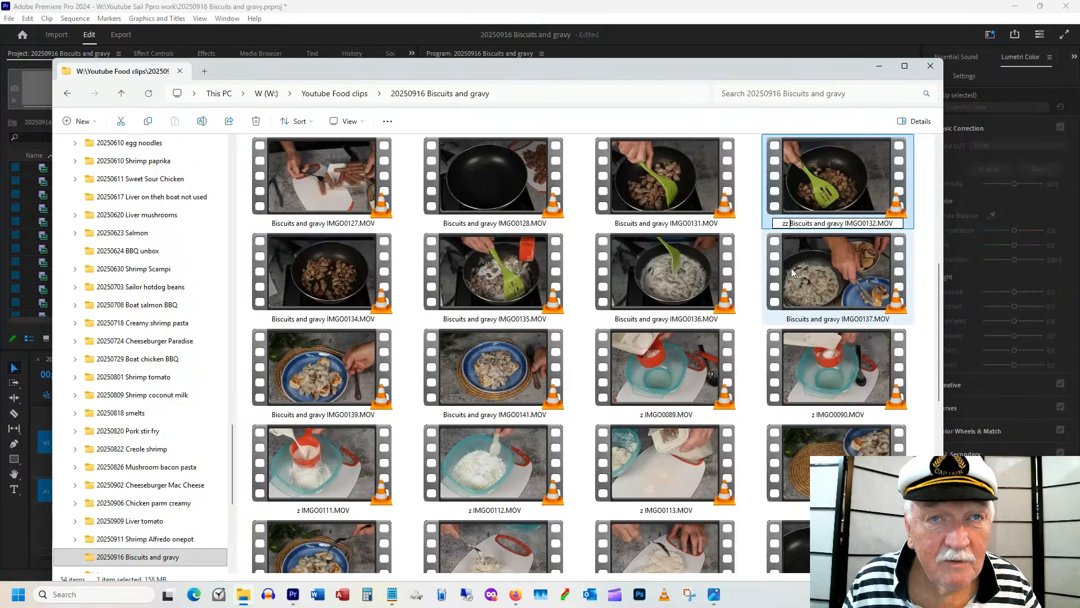
# Confirm the zz prefix on the Biscuits and gravy IMGO0132.MOV file name and switch back to Premiere Pro.
pyautogui.click(765, 124)
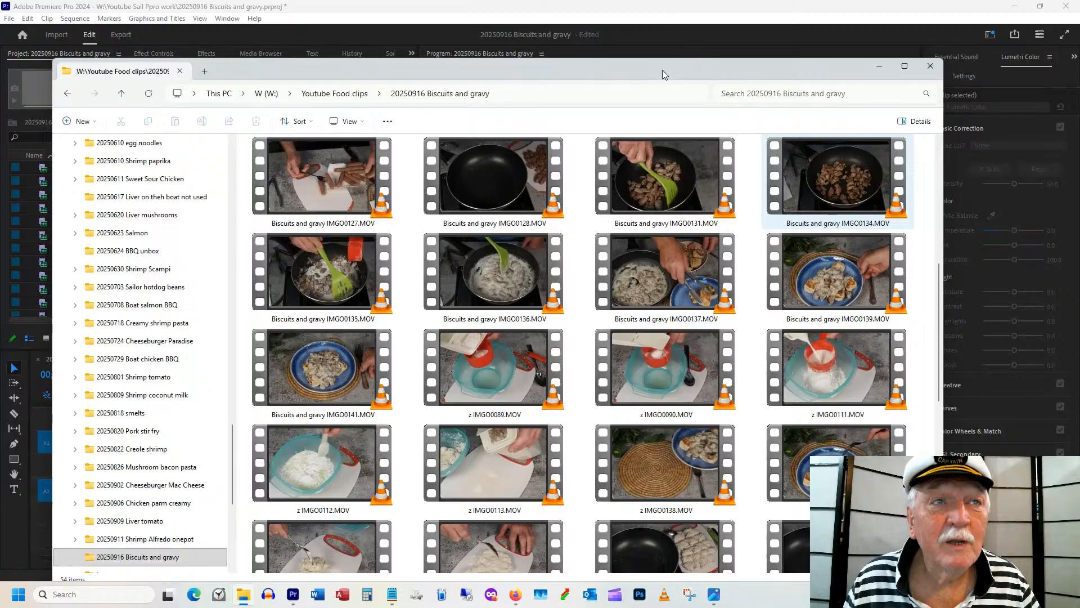
pyautogui.click(682, 50)
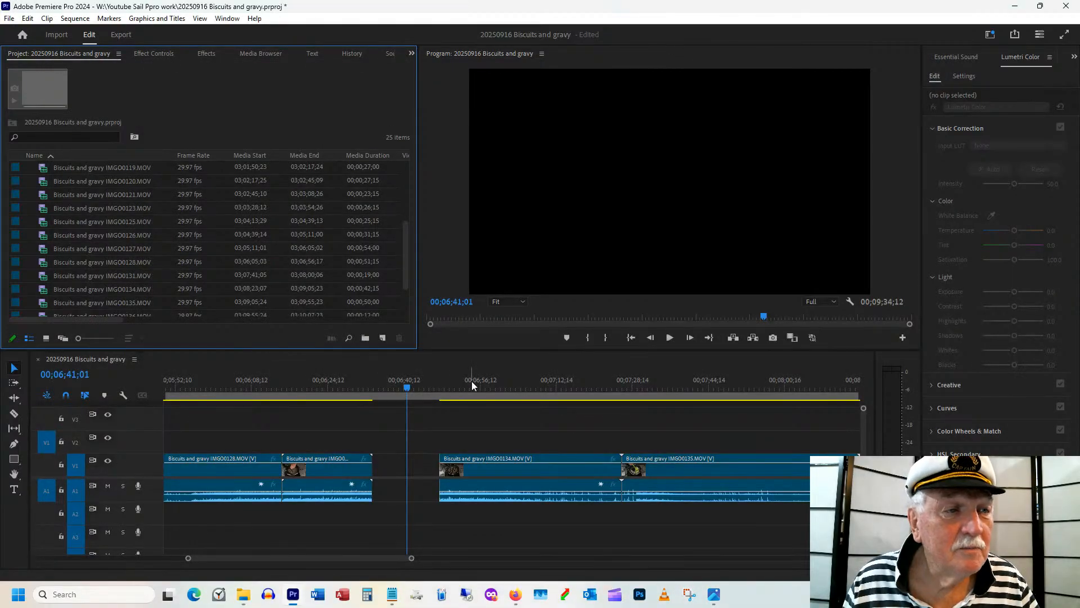
# Ripple delete the empty gap in front of the IMGO0134 clip in the timeline.
pyautogui.click(330, 382)
pyautogui.moveTo(330, 382); pyautogui.dragTo(469, 381)
pyautogui.rightClick(418, 443)
pyautogui.click(433, 465)
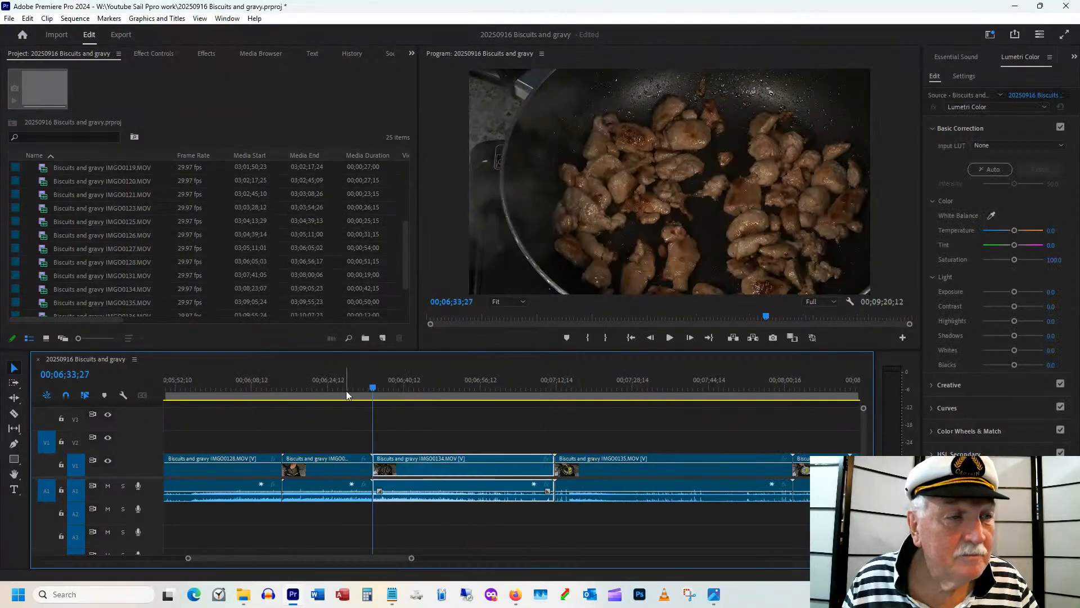
# Trim the start of the IMGO0134 clip to 00;06;37;22 and ripple delete the gap before it.
pyautogui.click(340, 382)
pyautogui.moveTo(340, 384); pyautogui.dragTo(370, 388)
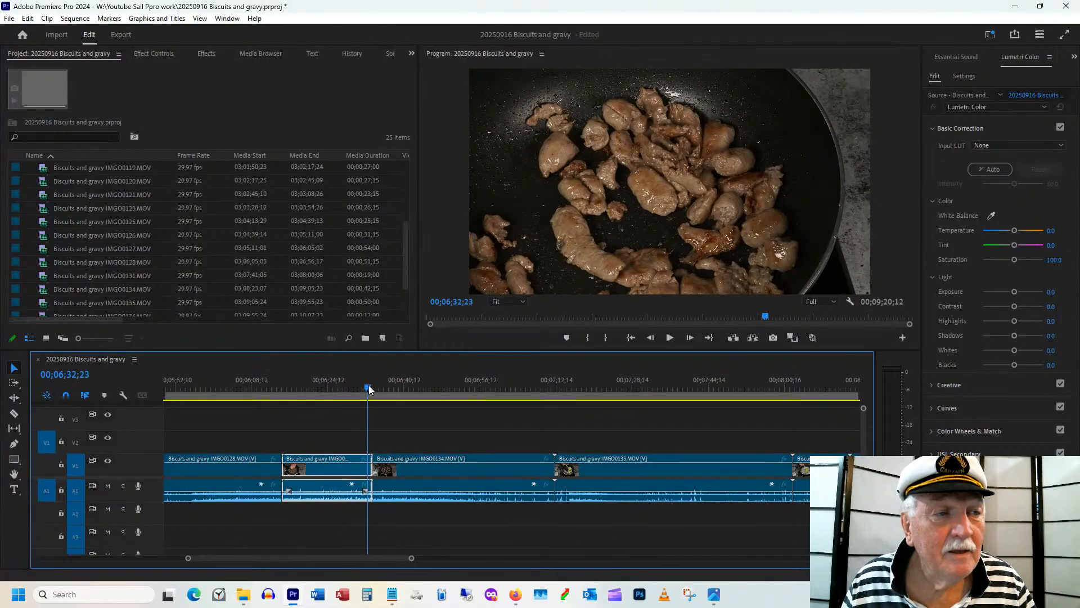
pyautogui.click(353, 390)
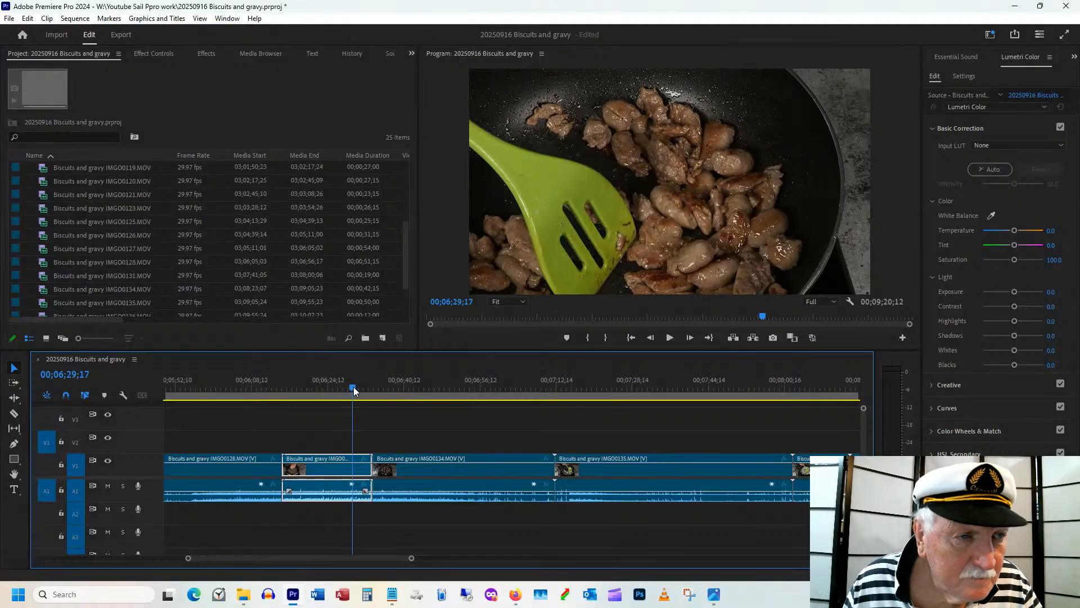
pyautogui.moveTo(356, 386); pyautogui.dragTo(369, 390)
pyautogui.press('space')
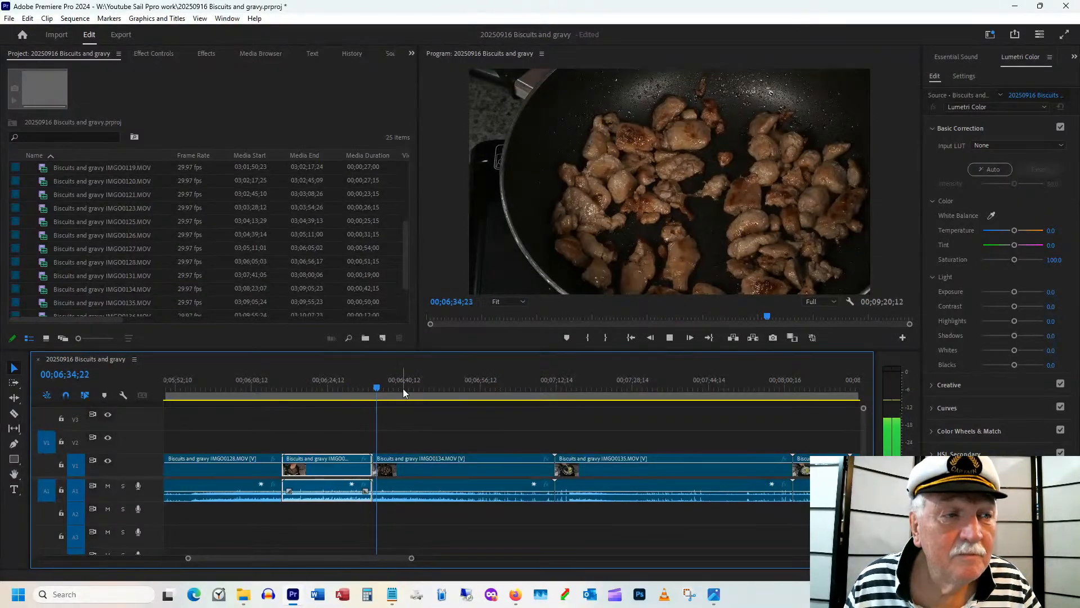
pyautogui.press('space')
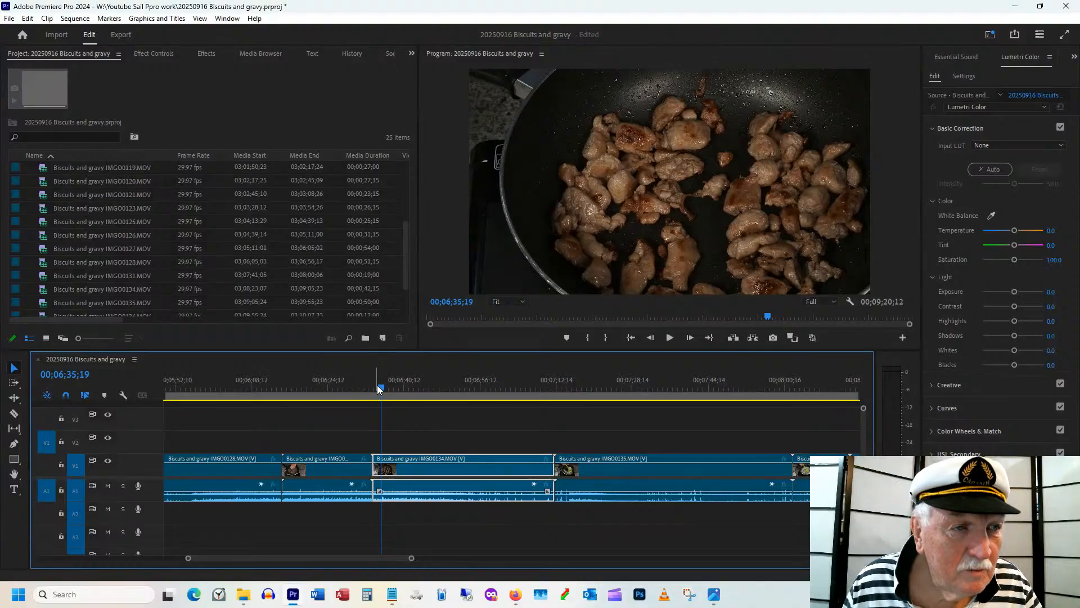
pyautogui.press('space')
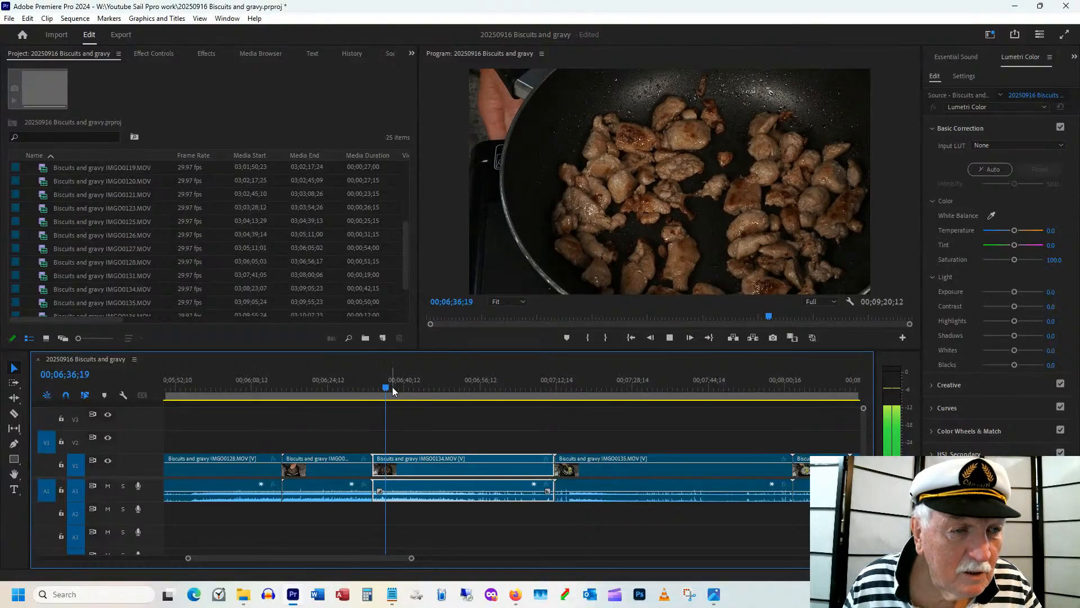
pyautogui.click(395, 391)
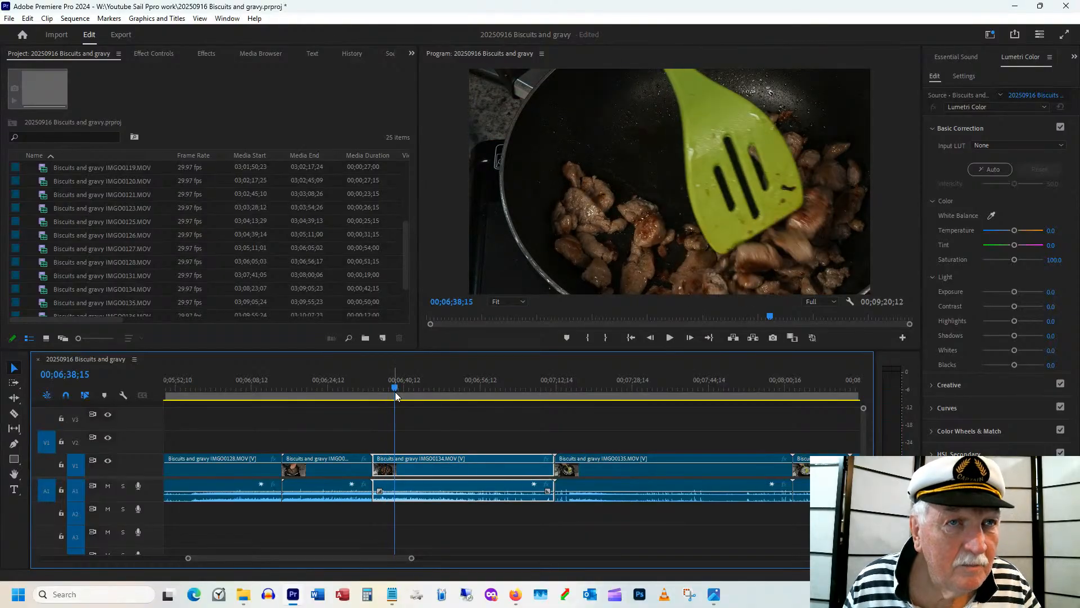
pyautogui.click(391, 393)
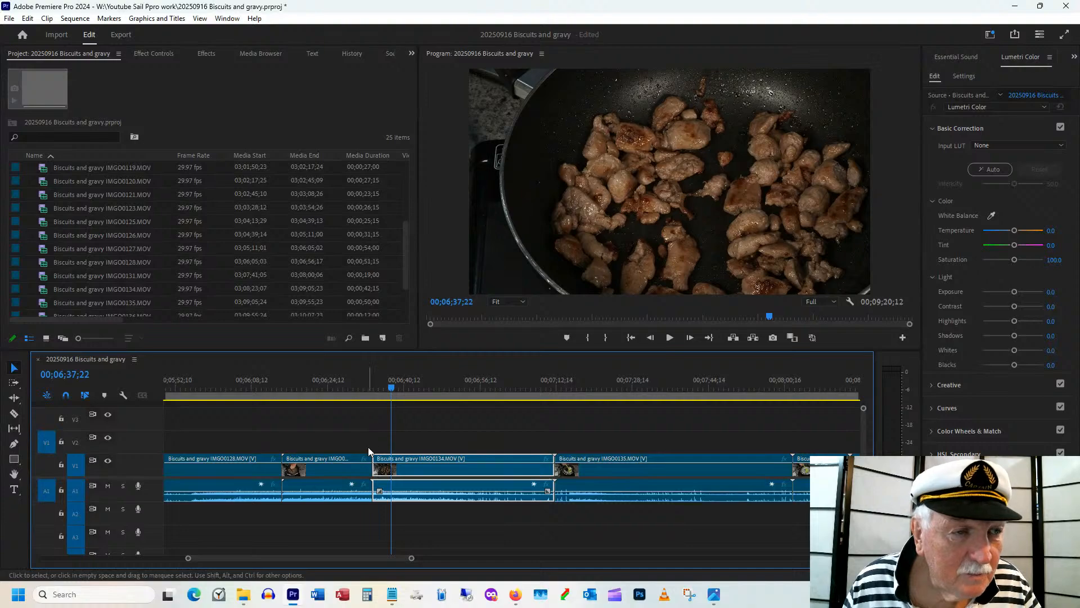
pyautogui.moveTo(375, 457); pyautogui.dragTo(392, 453)
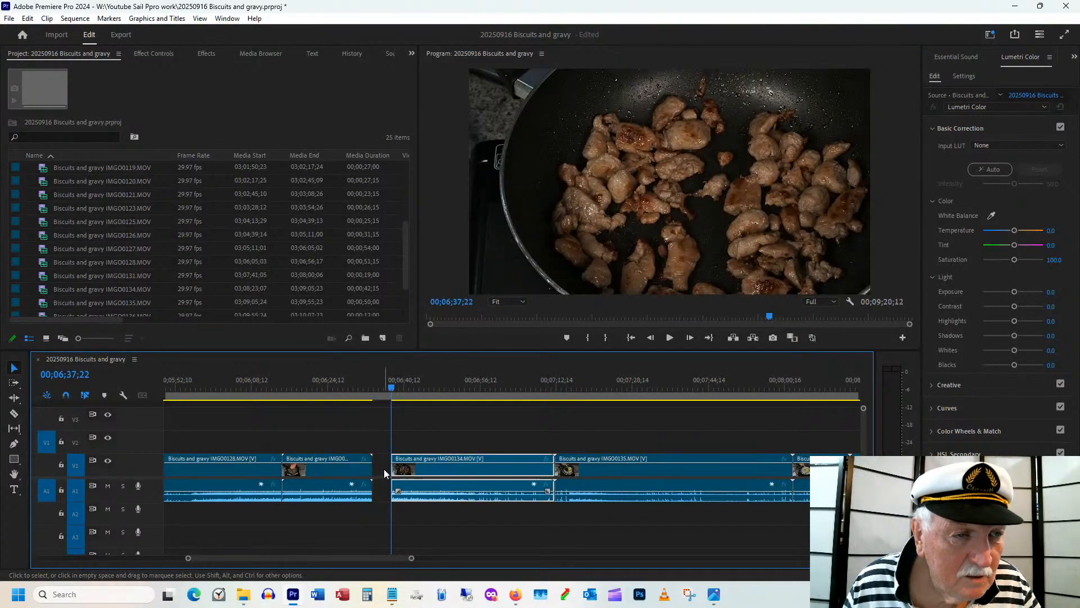
pyautogui.rightClick(384, 467)
pyautogui.click(416, 474)
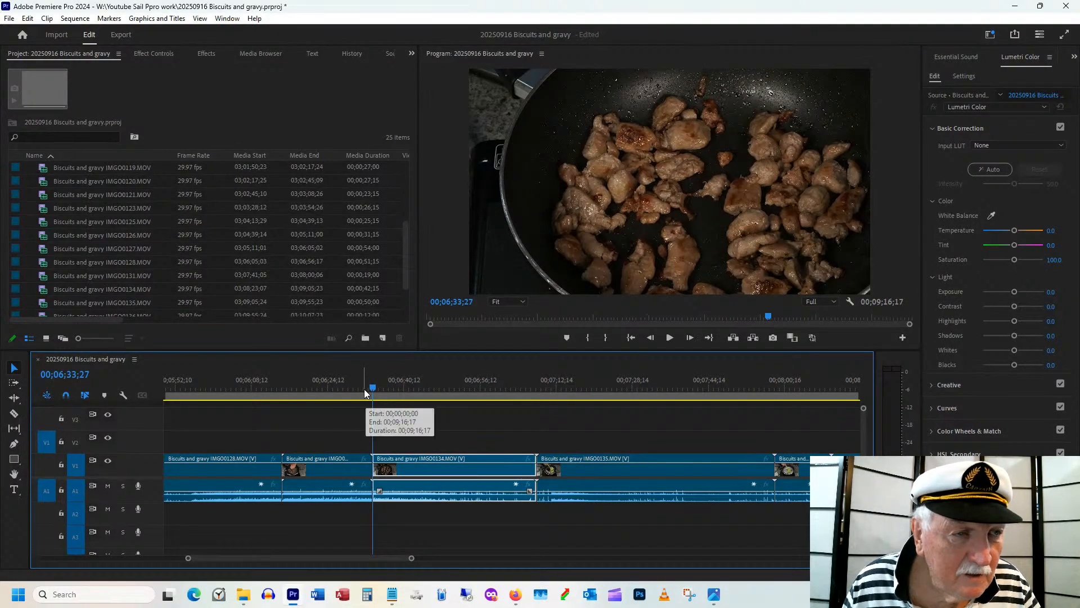
# Trim the end of the IMGO0134 clip back to 00;07;06;04 and shorten the start of the IMGO0135 clip.
pyautogui.click(363, 390)
pyautogui.press('space')
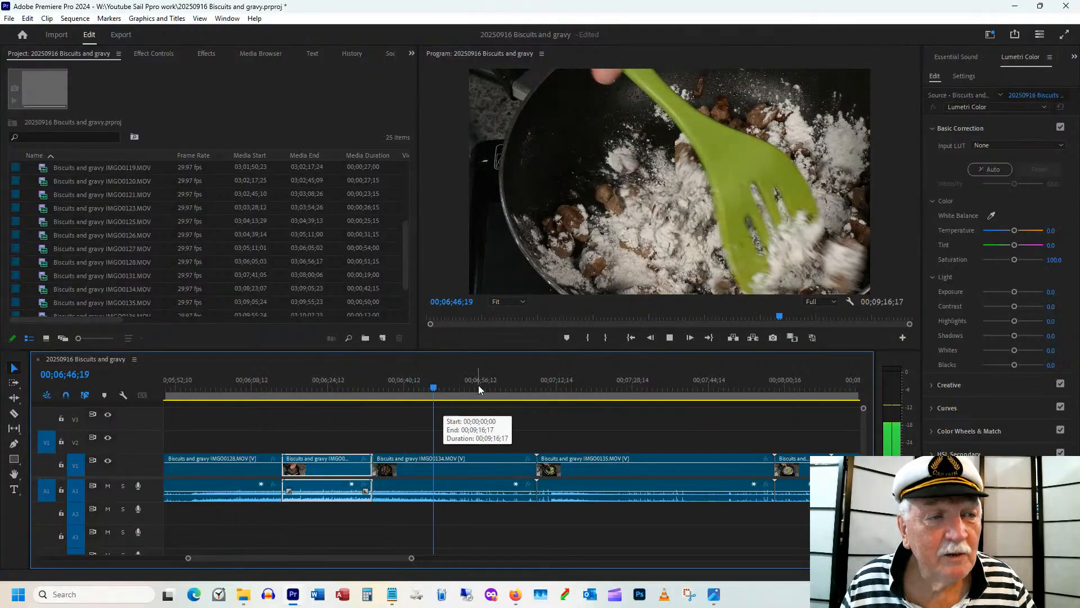
pyautogui.click(458, 388)
pyautogui.moveTo(460, 387); pyautogui.dragTo(528, 373)
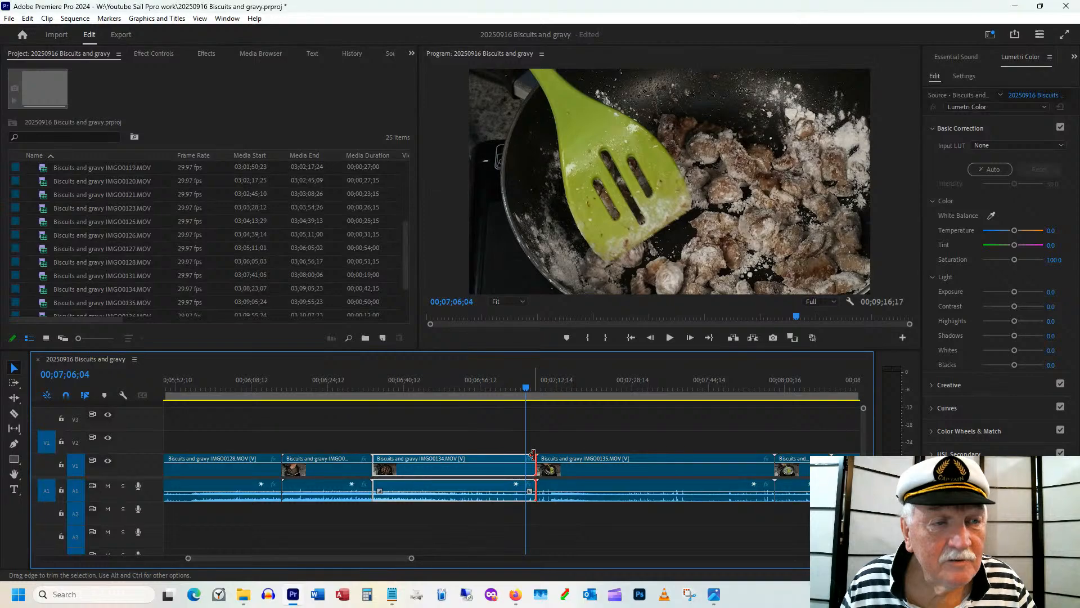
pyautogui.moveTo(533, 454); pyautogui.dragTo(547, 459)
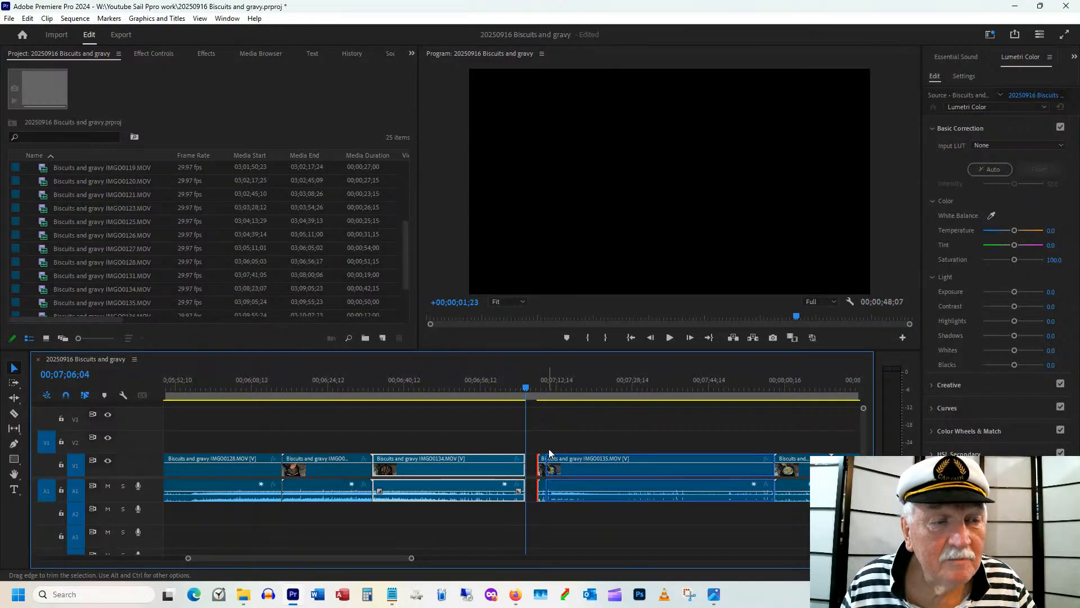
# Play the start of the IMGO0135 clip and ripple delete the gap between it and the IMGO0134 clip.
pyautogui.click(546, 383)
pyautogui.press('space')
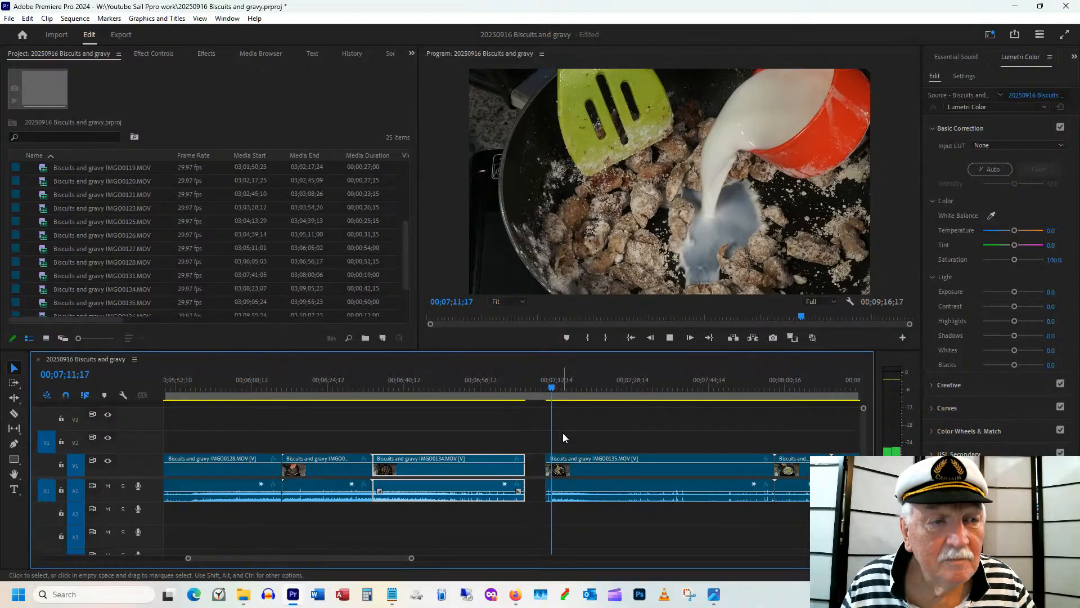
pyautogui.click(535, 471)
pyautogui.rightClick(533, 467)
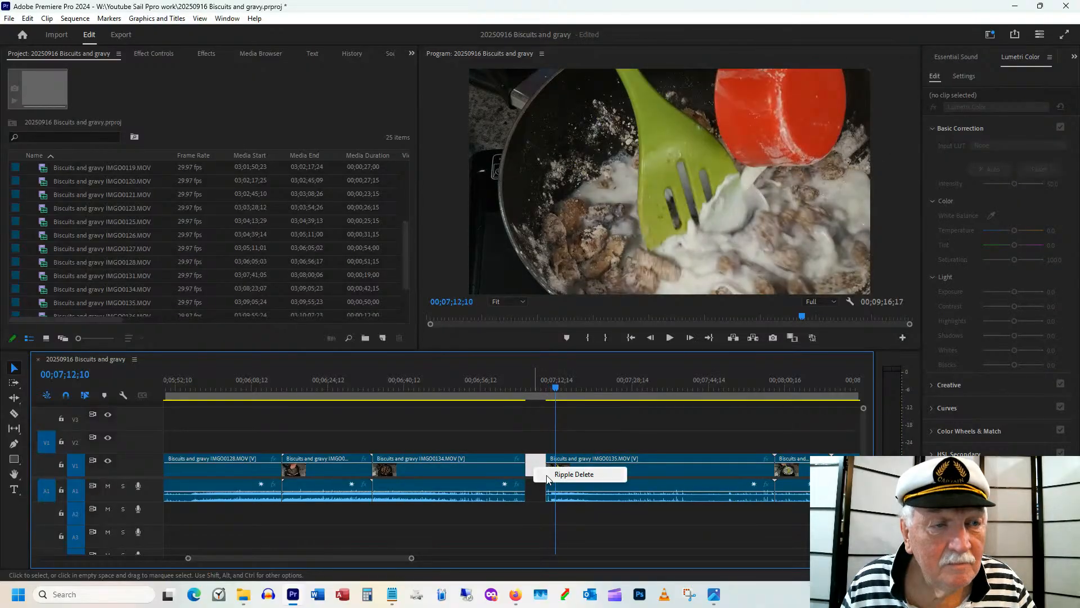
pyautogui.click(548, 475)
# Review the footage from the cut into the IMGO0135 clip through the short clip that follows it.
pyautogui.click(507, 381)
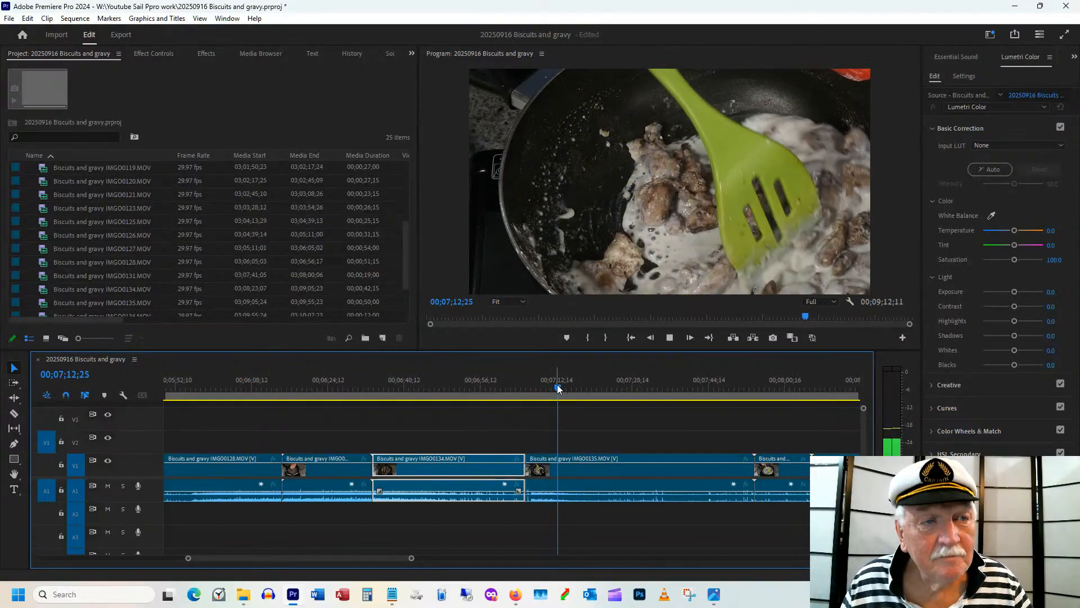
pyautogui.press('space')
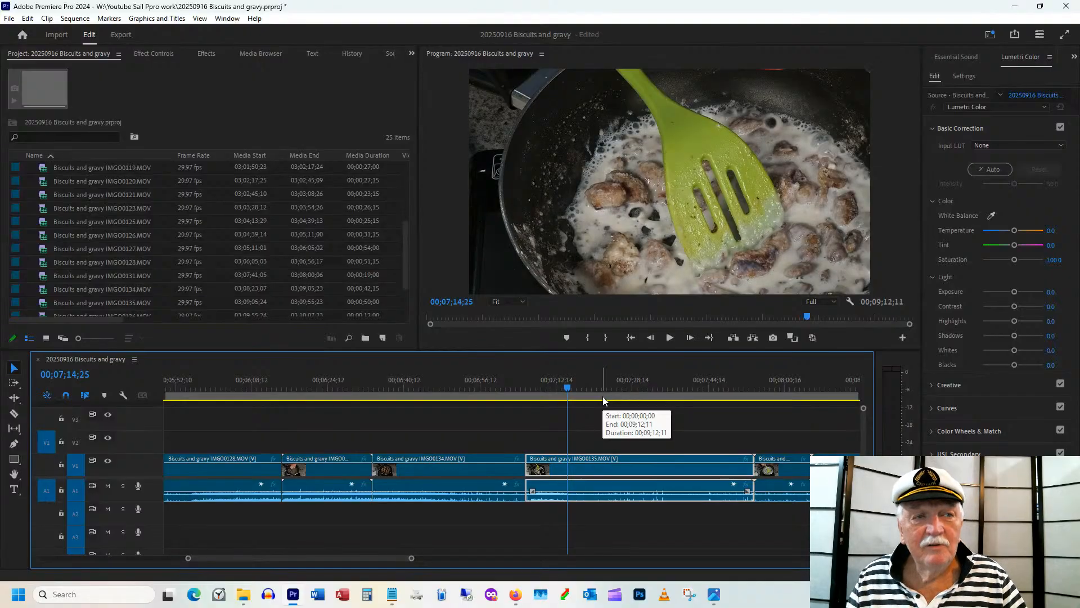
pyautogui.moveTo(574, 388); pyautogui.dragTo(683, 390)
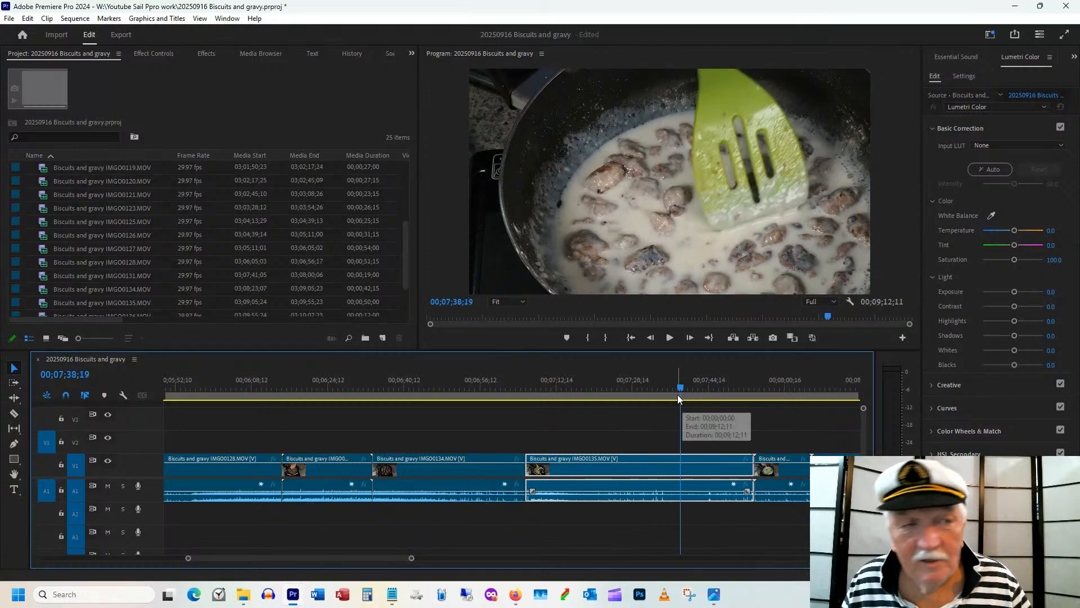
pyautogui.moveTo(567, 380); pyautogui.dragTo(747, 372)
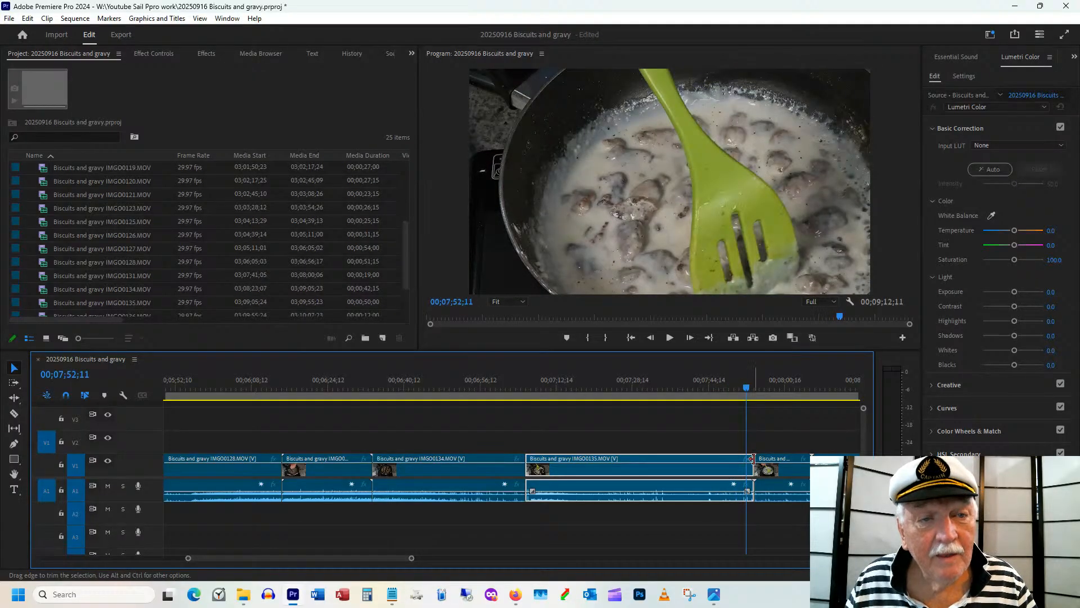
pyautogui.press('space')
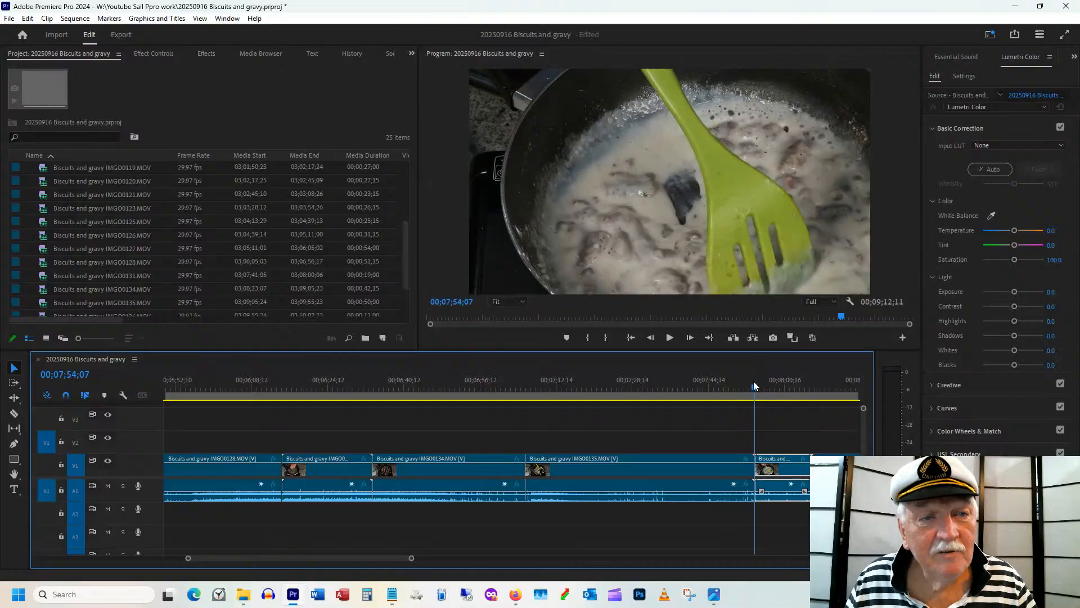
pyautogui.click(768, 376)
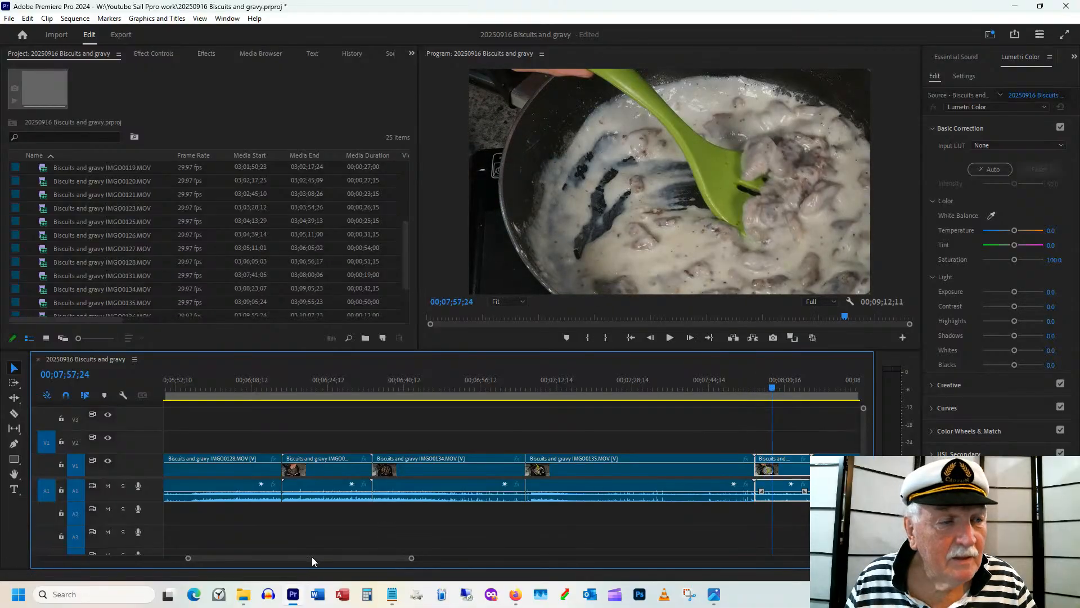
pyautogui.scroll(-3, 312, 556)
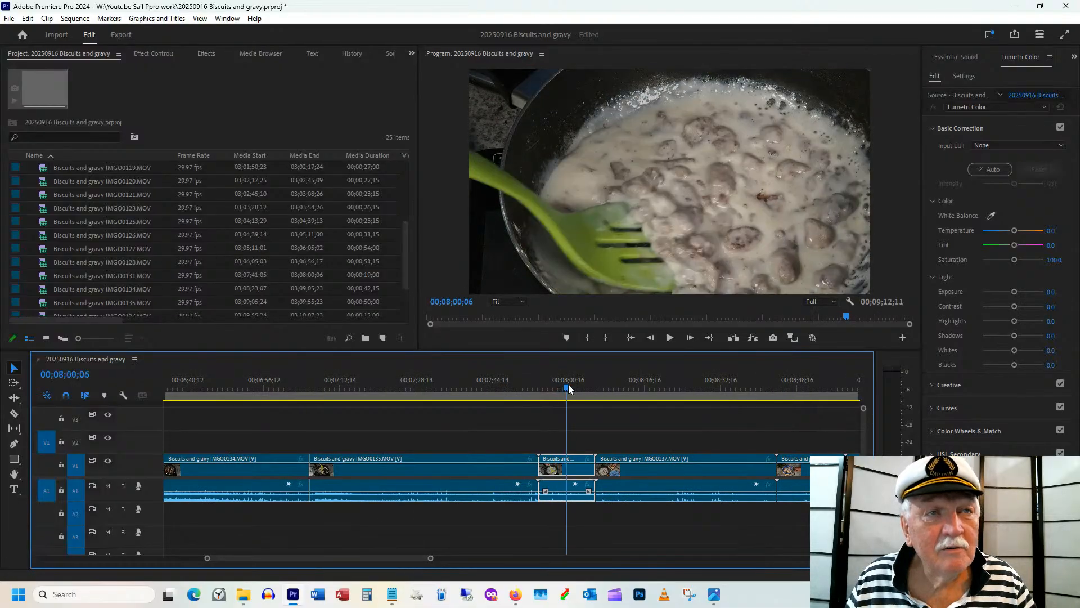
pyautogui.moveTo(568, 384); pyautogui.dragTo(519, 387)
pyautogui.press('space')
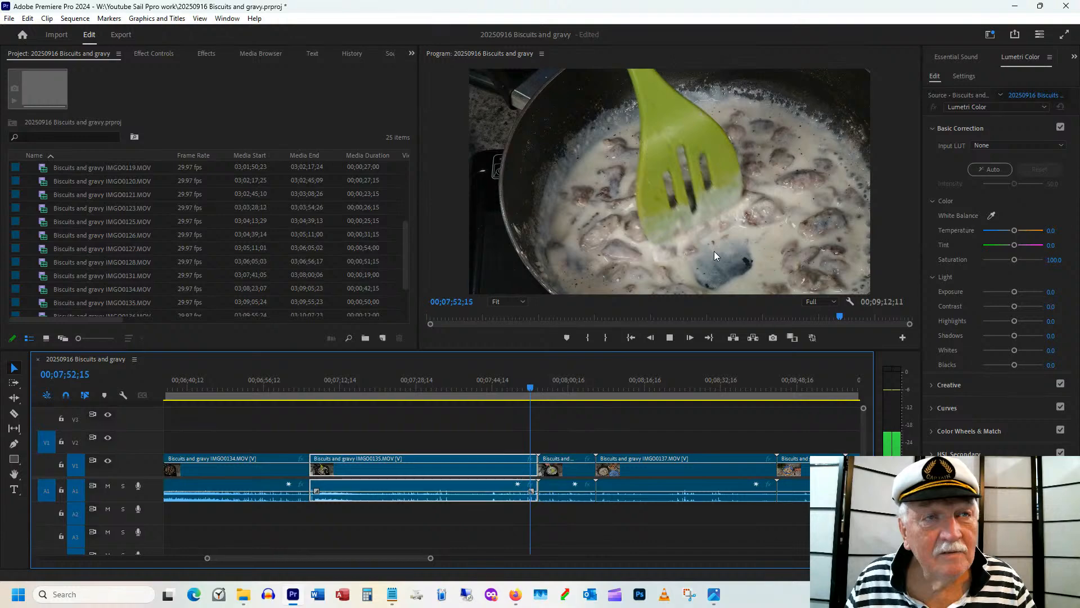
pyautogui.click(563, 383)
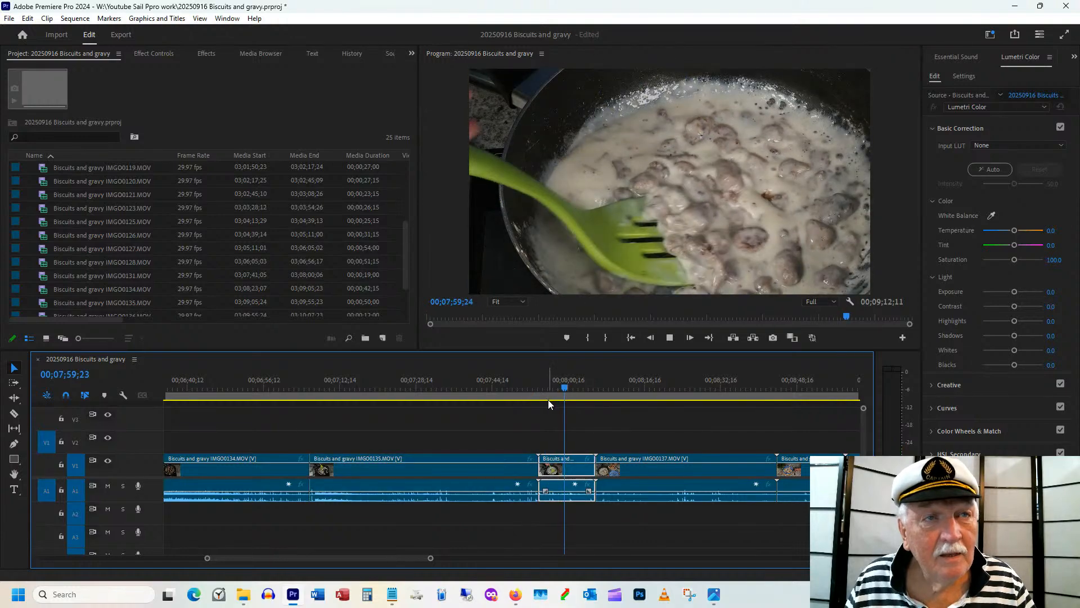
pyautogui.press('space')
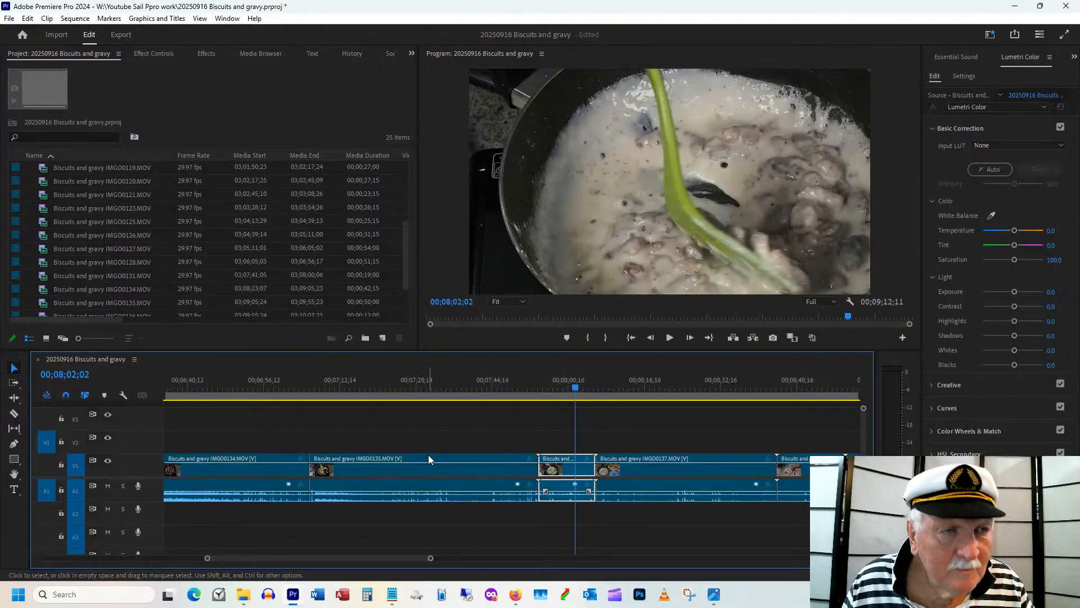
# Trim the IMGO0135 clip's end to 00;07;52;17 and the next clip's start, ripple delete the gap, and check the new cut.
pyautogui.click(521, 395)
pyautogui.moveTo(521, 396)
pyautogui.mouseDown()
pyautogui.moveTo(546, 387)
pyautogui.moveTo(532, 397)
pyautogui.mouseUp()
pyautogui.moveTo(538, 470)
pyautogui.mouseDown()
pyautogui.moveTo(547, 455)
pyautogui.moveTo(545, 467)
pyautogui.mouseUp()
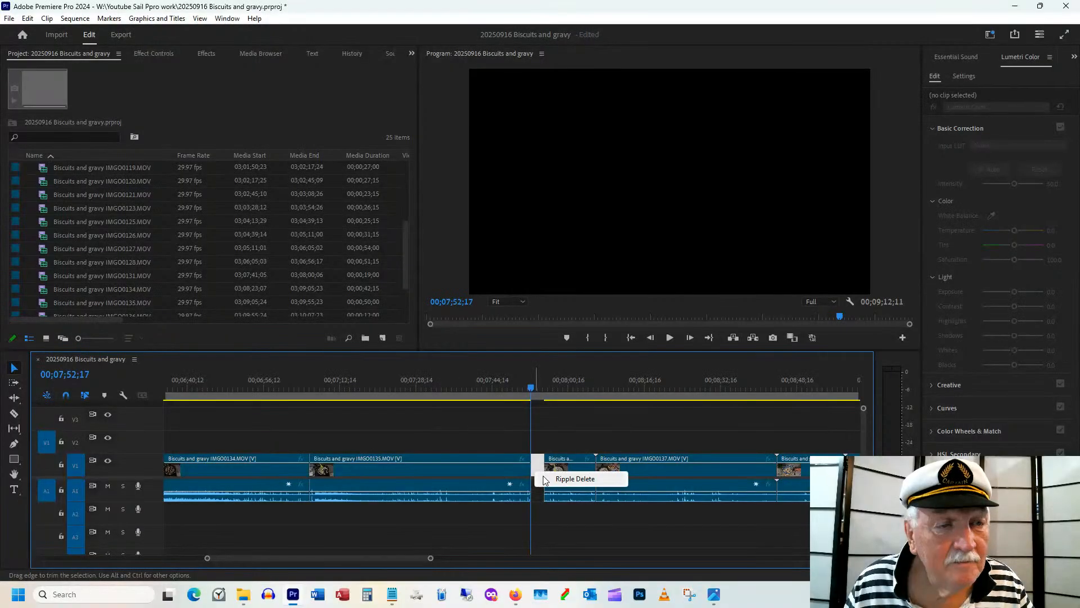
pyautogui.click(574, 479)
pyautogui.moveTo(522, 393); pyautogui.dragTo(550, 392)
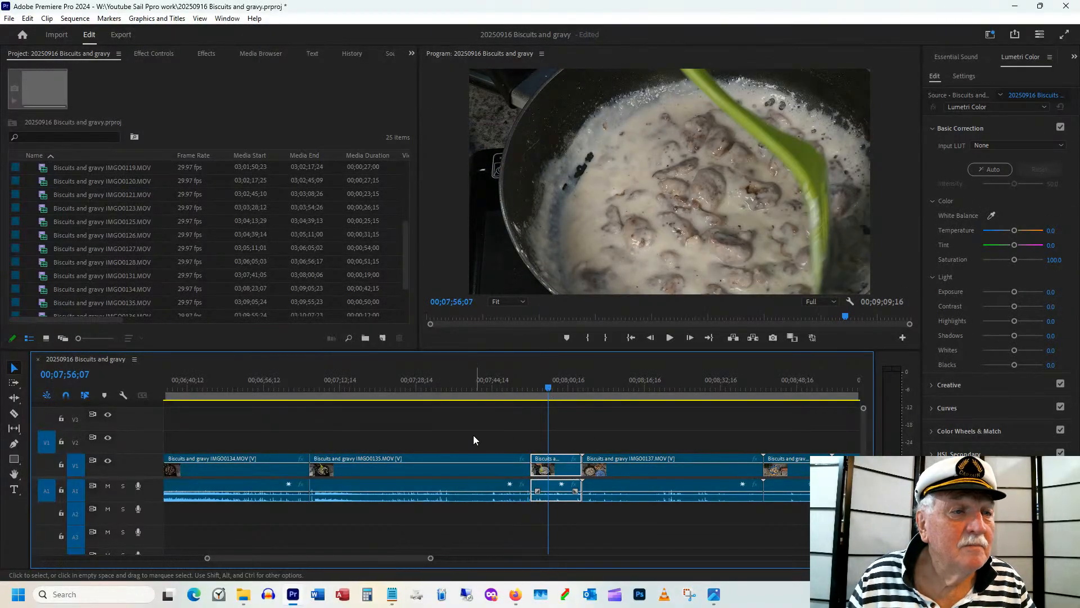
pyautogui.click(451, 389)
pyautogui.moveTo(451, 388); pyautogui.dragTo(539, 392)
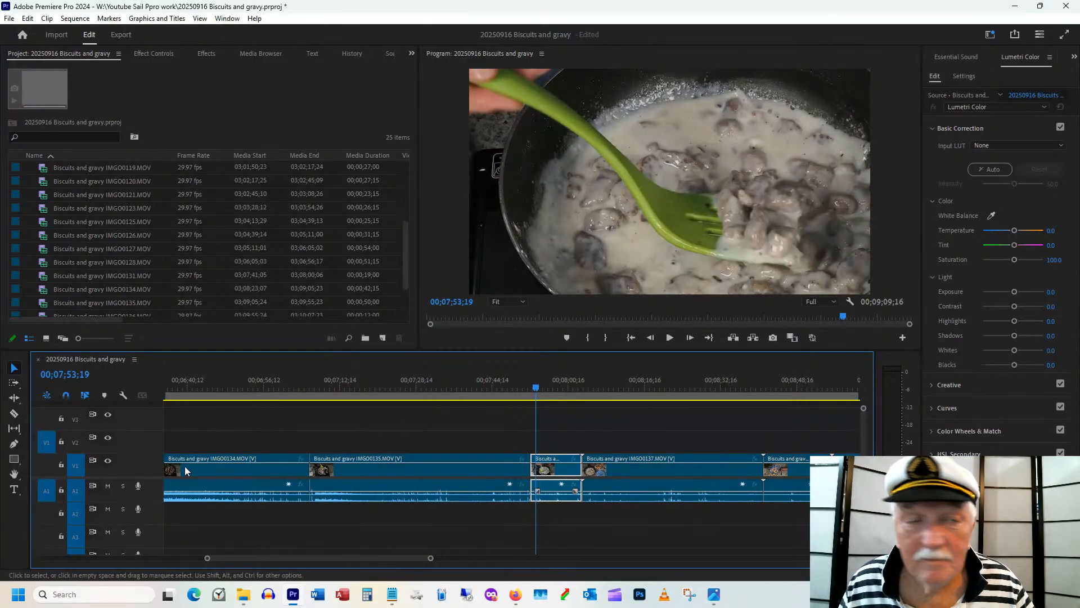
# Reduce the Scale of the IMGO0137 clip to 80 and check the framing at an earlier point in the clip.
pyautogui.moveTo(319, 556); pyautogui.dragTo(341, 558)
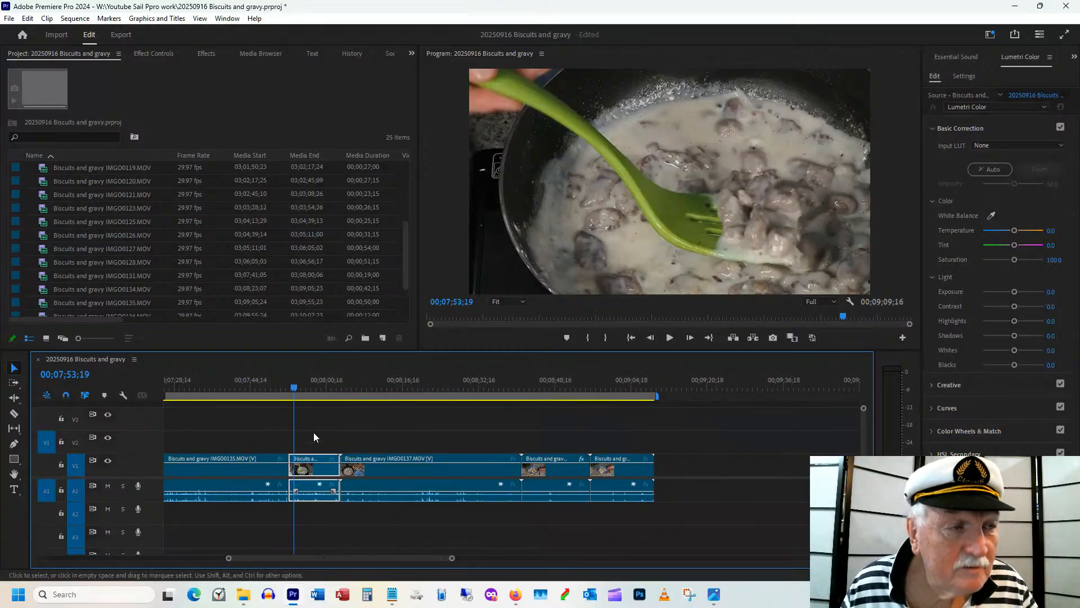
pyautogui.click(312, 388)
pyautogui.moveTo(311, 387); pyautogui.dragTo(393, 382)
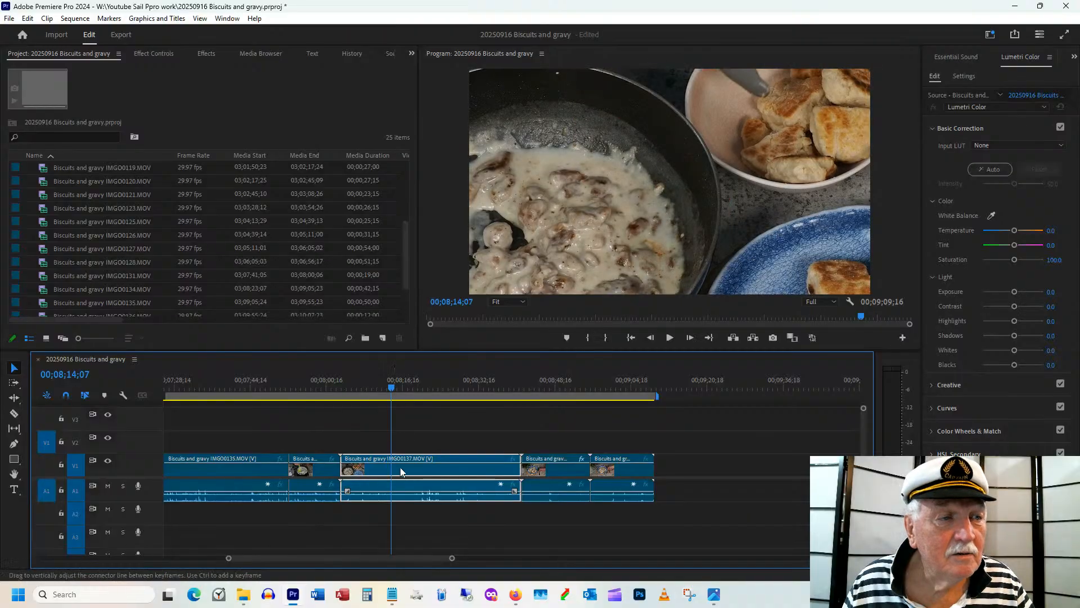
pyautogui.click(154, 53)
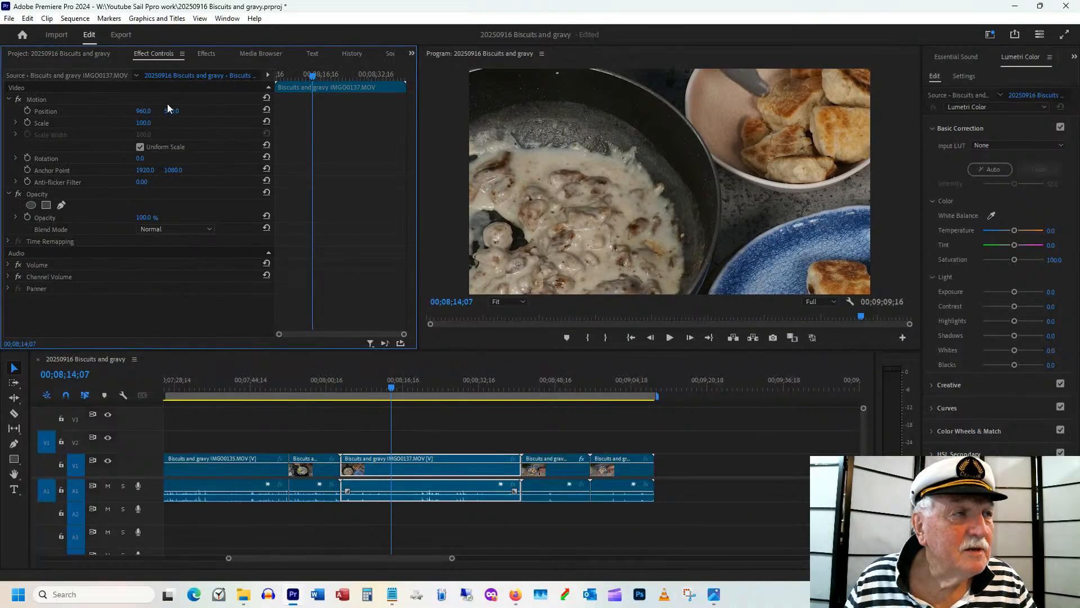
pyautogui.moveTo(145, 123); pyautogui.dragTo(134, 124)
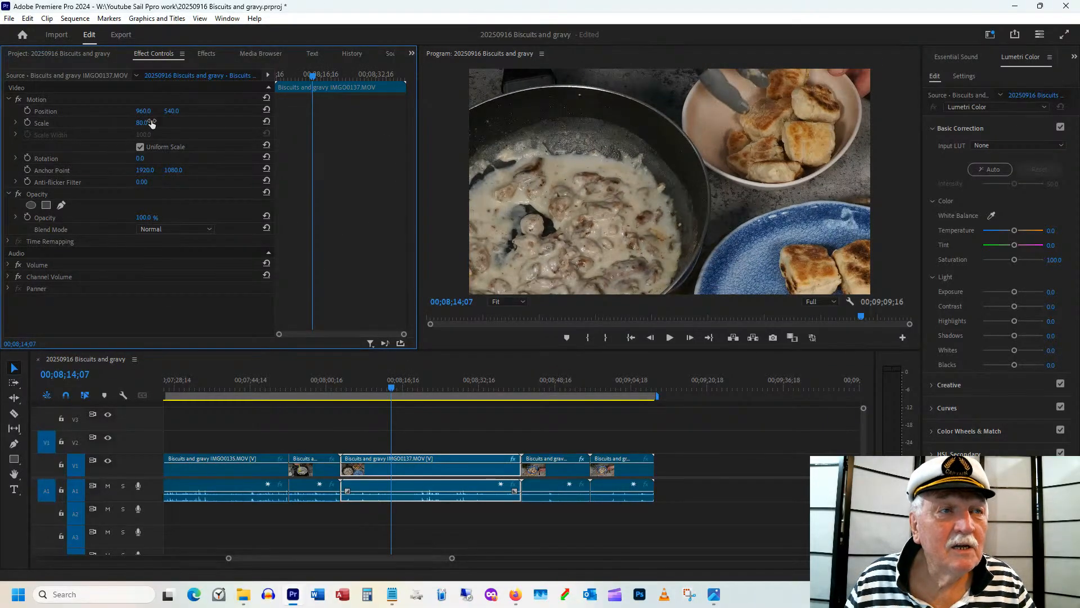
pyautogui.click(369, 386)
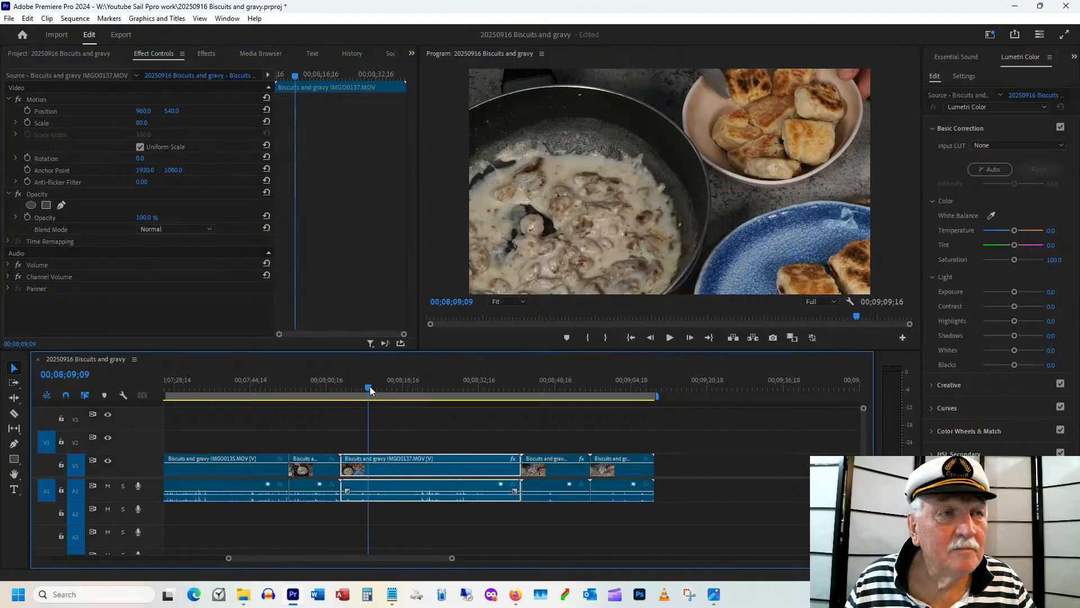
# Trim the end of the IMGO0136 clip to 00;08;02;09 and the start of IMGO0137, and ripple delete the gap between them.
pyautogui.moveTo(315, 387)
pyautogui.mouseDown()
pyautogui.moveTo(355, 390)
pyautogui.moveTo(329, 392)
pyautogui.moveTo(335, 385)
pyautogui.mouseUp()
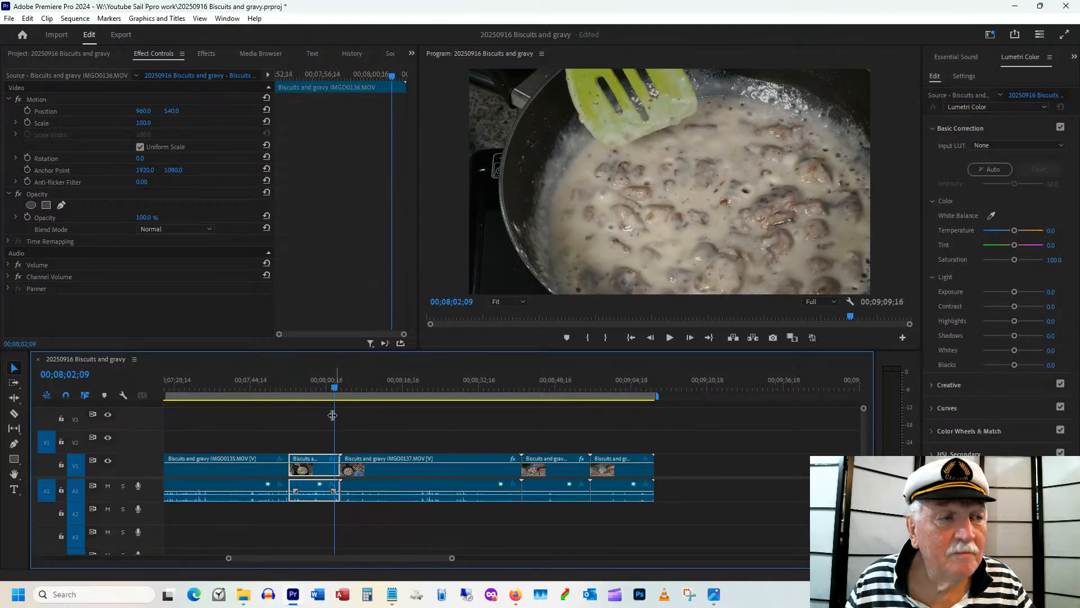
pyautogui.moveTo(337, 451); pyautogui.dragTo(346, 453)
pyautogui.click(340, 464)
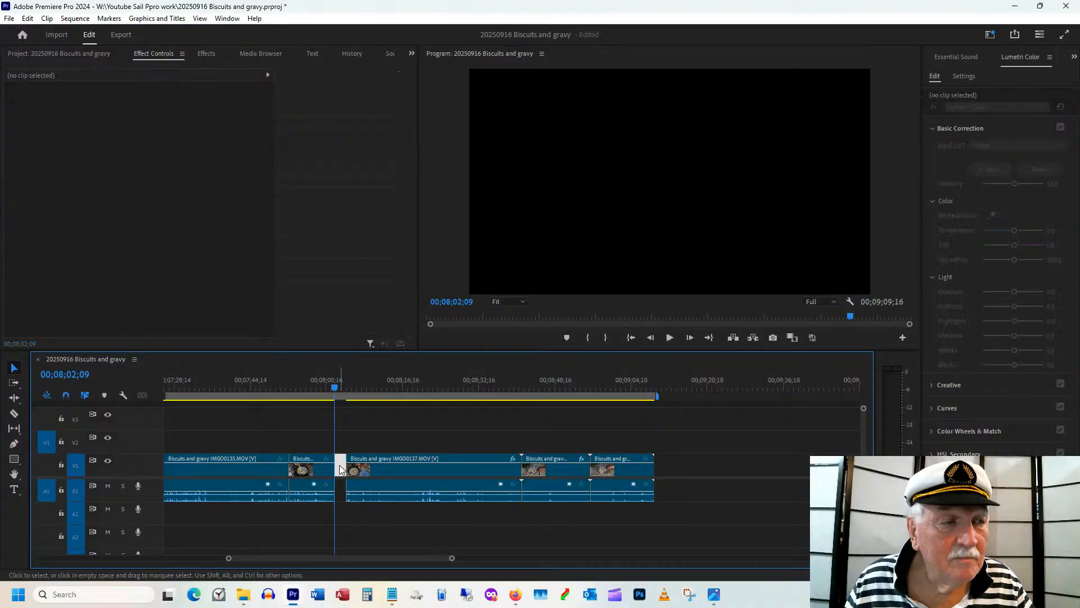
pyautogui.rightClick(339, 465)
pyautogui.click(368, 472)
pyautogui.click(337, 381)
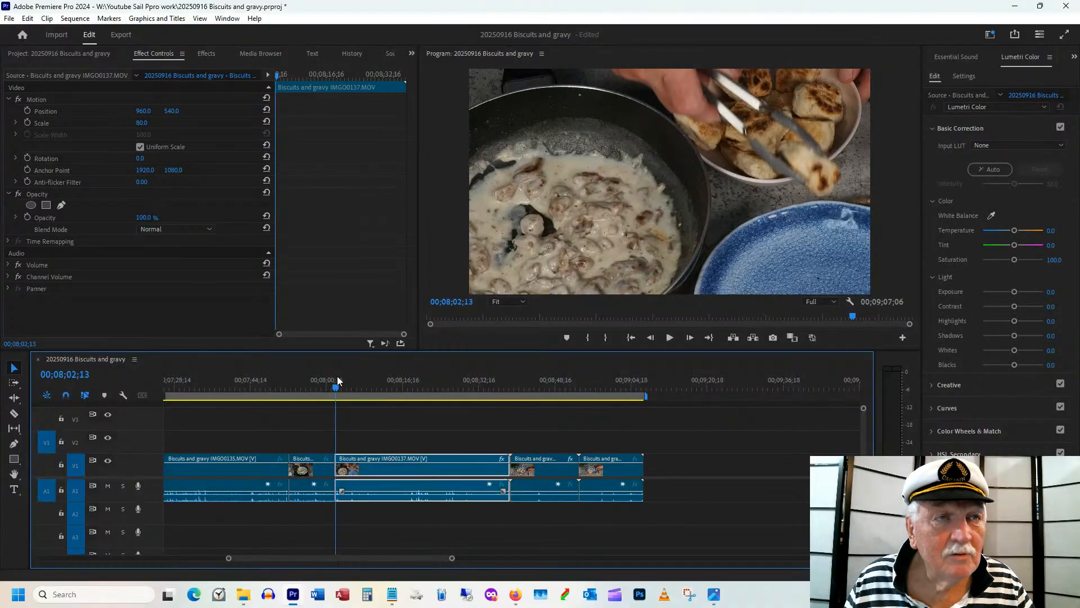
# Set the IMGO0137 clip's Scale to 71 and its Position to 928, 484, and check the framing through the clip.
pyautogui.moveTo(338, 381); pyautogui.dragTo(363, 381)
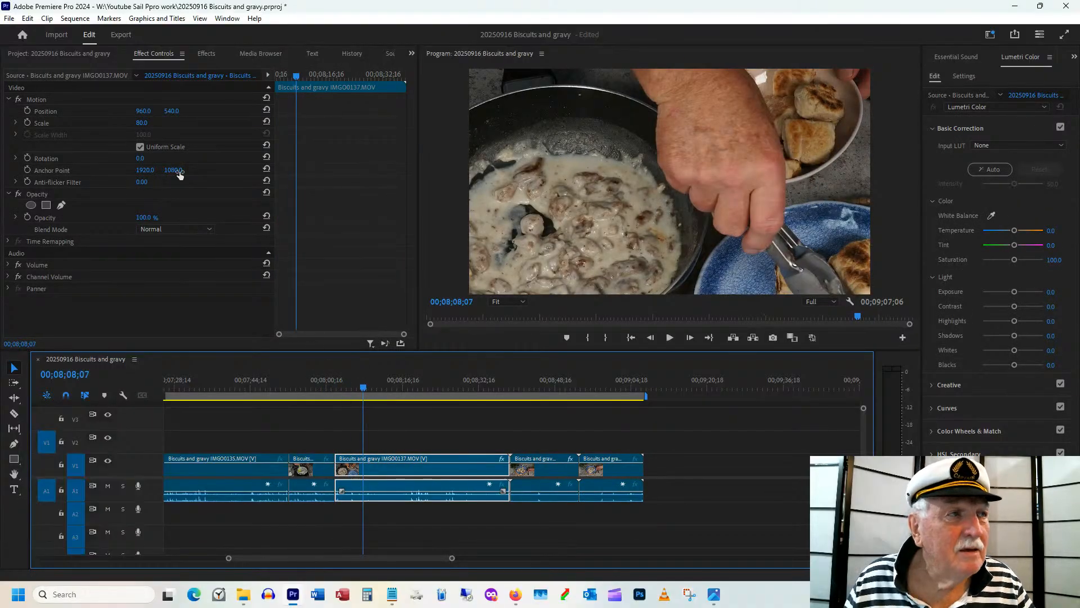
pyautogui.moveTo(147, 123); pyautogui.dragTo(135, 111)
pyautogui.click(349, 389)
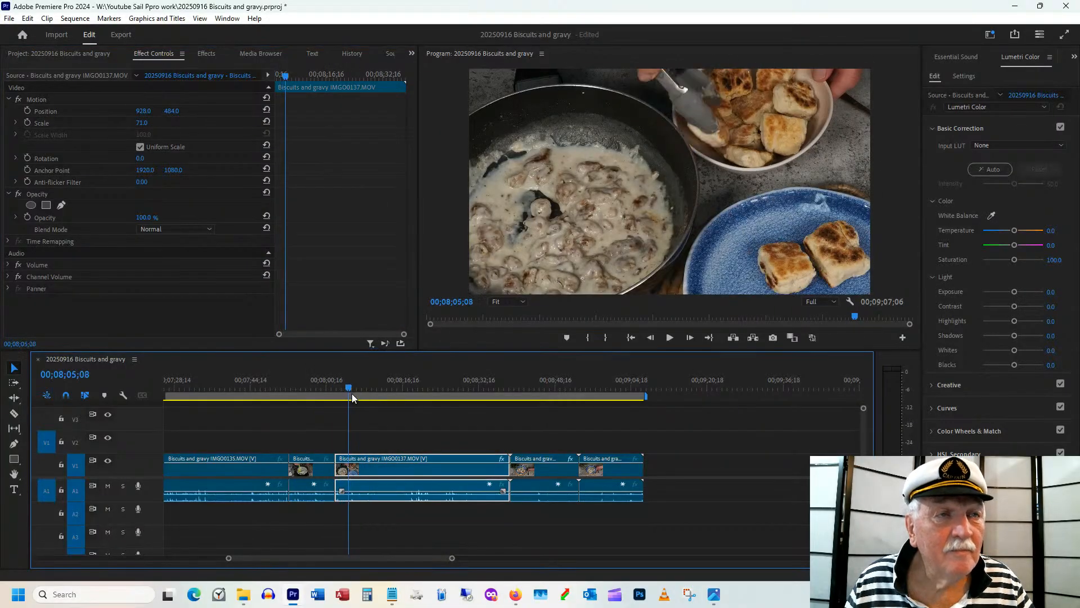
pyautogui.moveTo(357, 394); pyautogui.dragTo(413, 392)
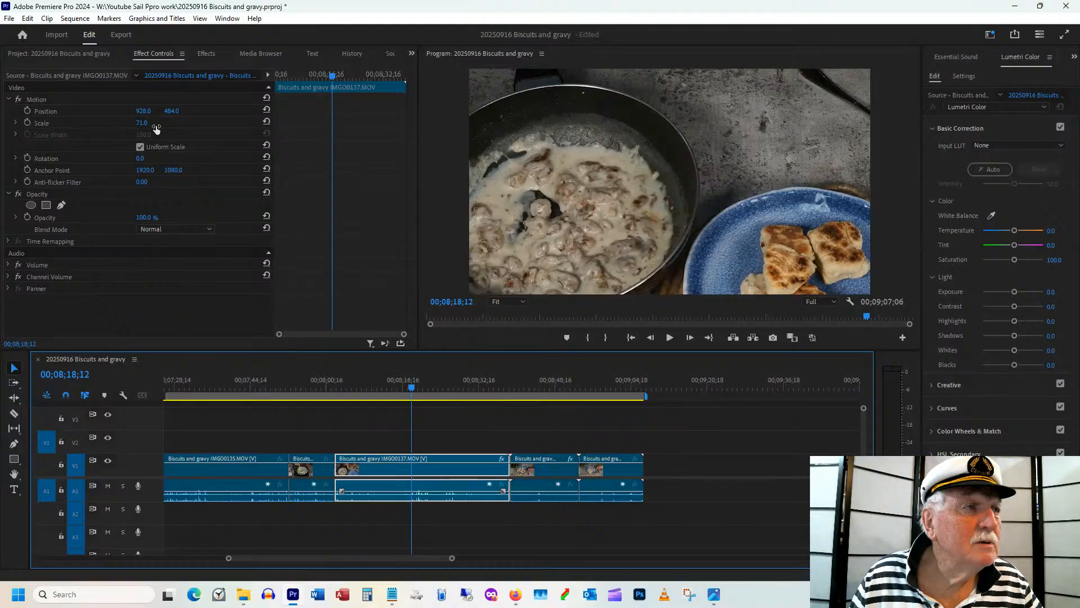
# Turn on Position animation for the IMGO0137 clip with a first keyframe at 00;08;17;10.
pyautogui.click(32, 109)
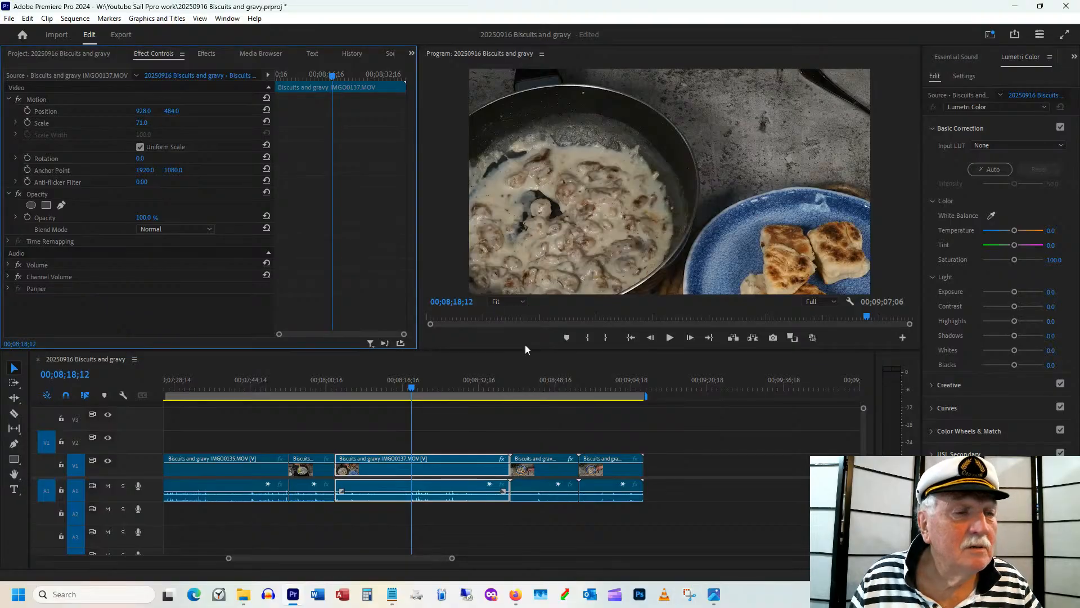
pyautogui.moveTo(412, 389); pyautogui.dragTo(407, 389)
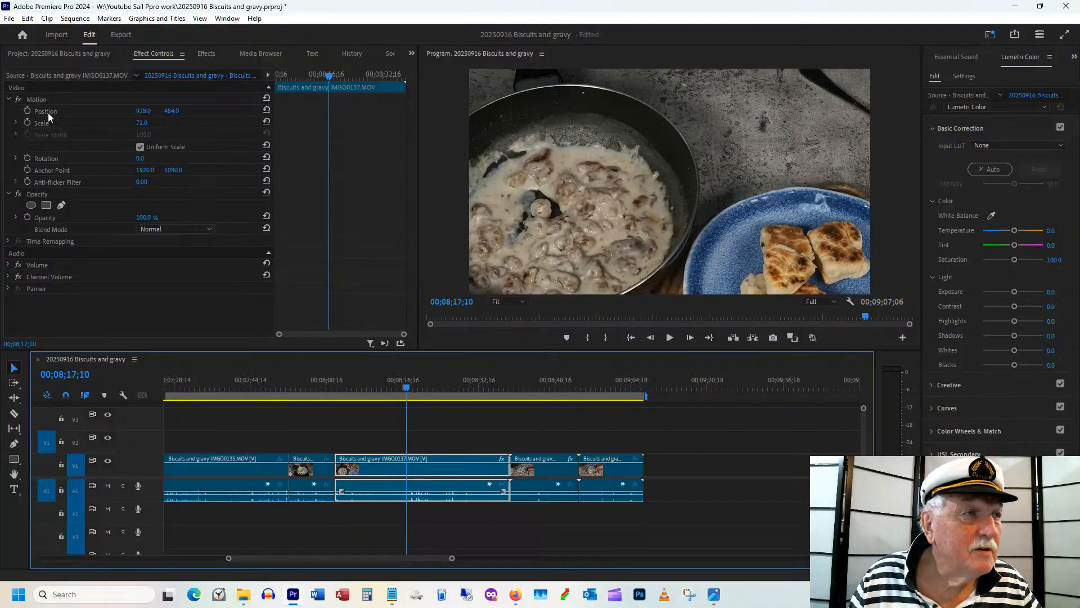
pyautogui.click(27, 111)
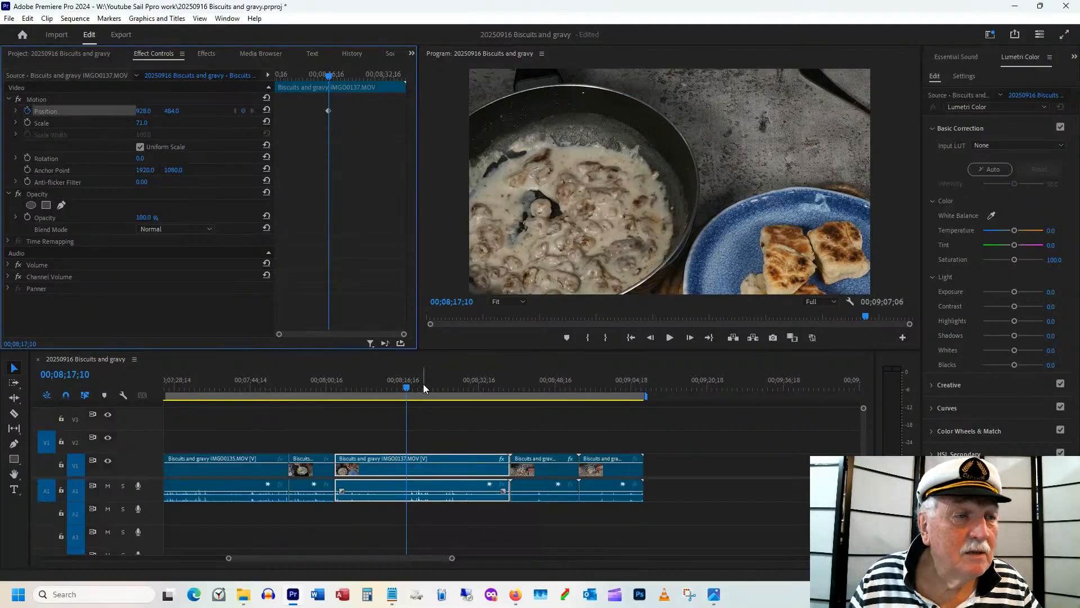
# Add a second Position keyframe to the IMGO0137 clip at 00;08;21;03 and set its vertical value to 284.
pyautogui.moveTo(414, 392); pyautogui.dragTo(427, 387)
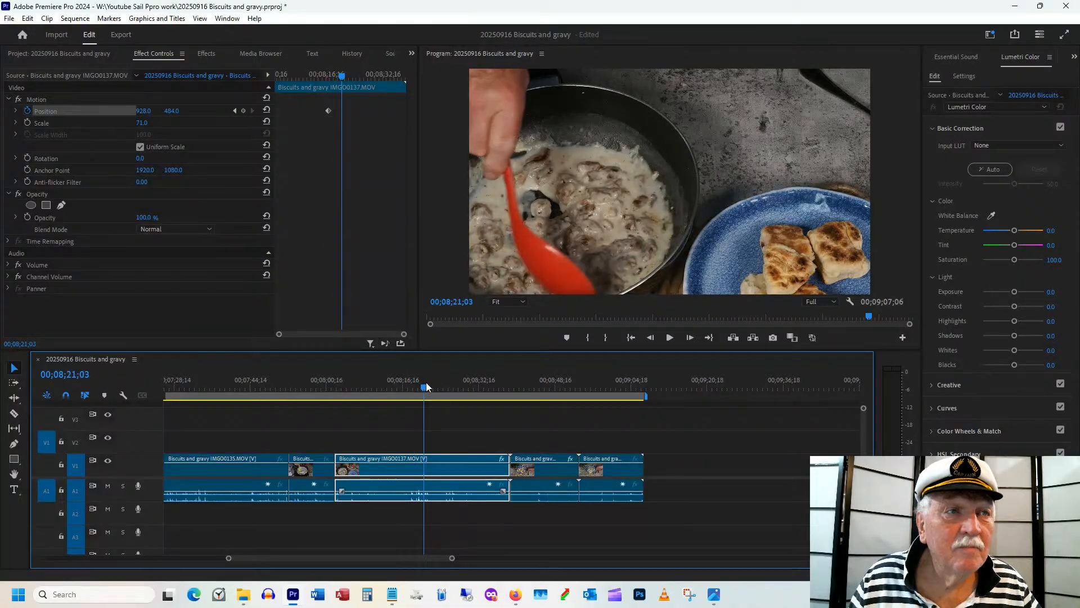
pyautogui.click(244, 110)
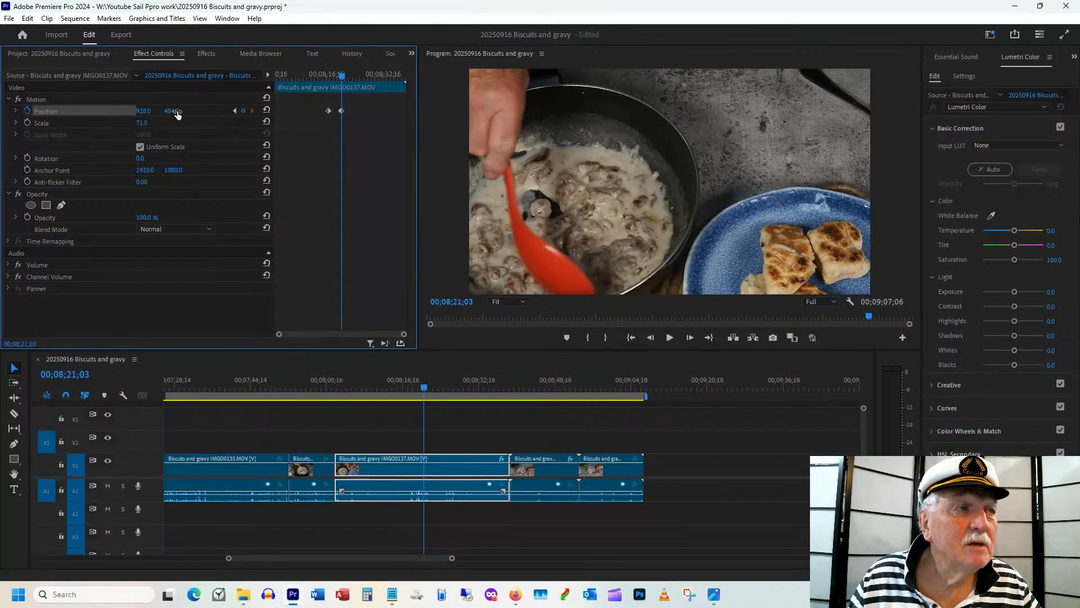
pyautogui.moveTo(177, 115); pyautogui.dragTo(65, 130)
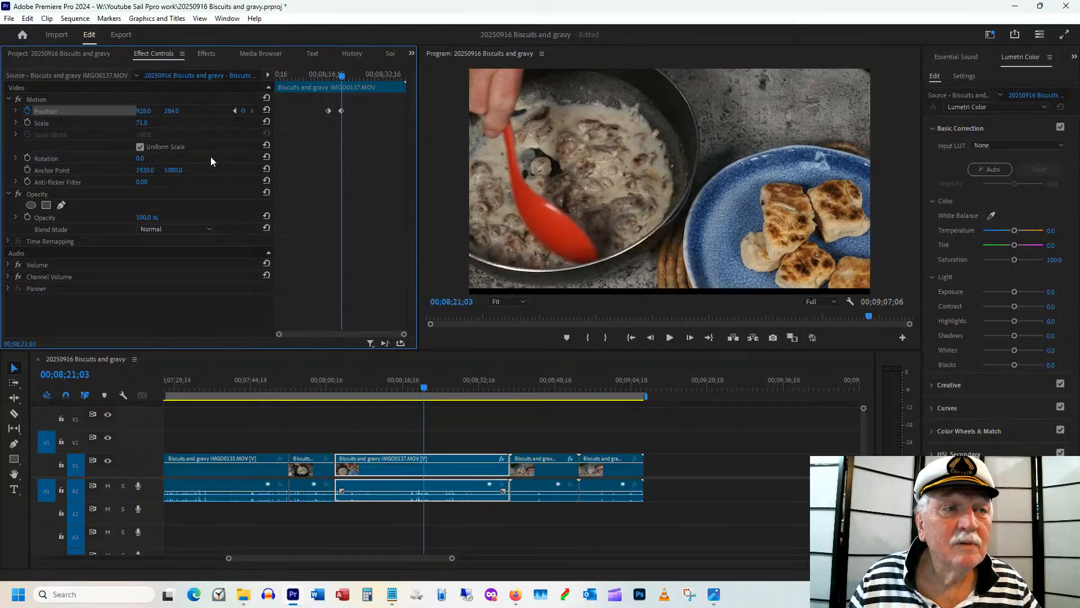
# Trim the end of the IMGO0137 clip to 00;08;35;23 and cut the opening footage of the IMGO0139 clip.
pyautogui.moveTo(418, 389); pyautogui.dragTo(496, 380)
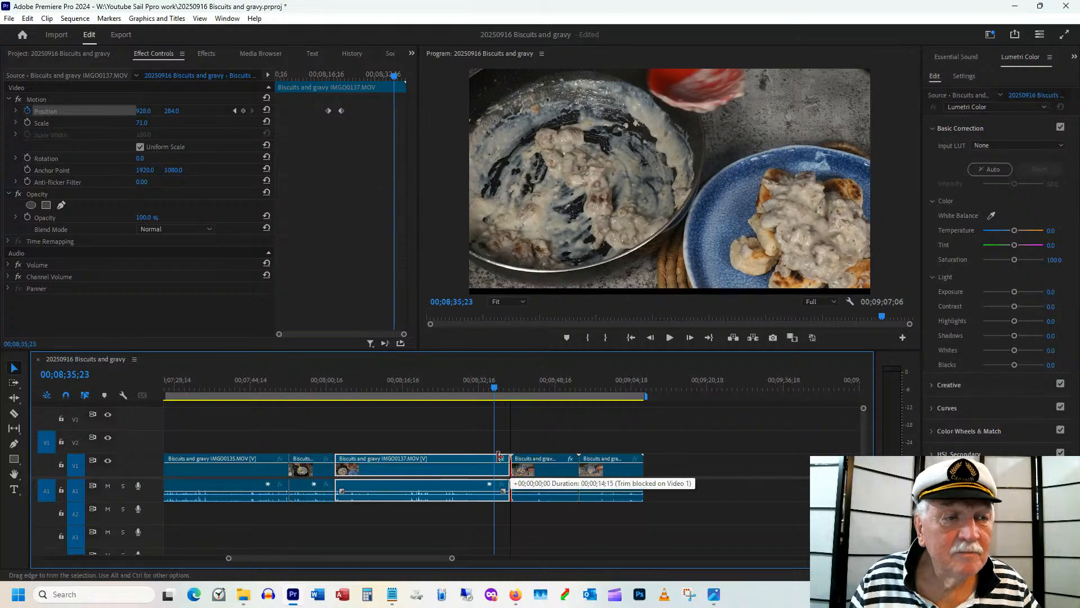
pyautogui.moveTo(509, 453); pyautogui.dragTo(494, 454)
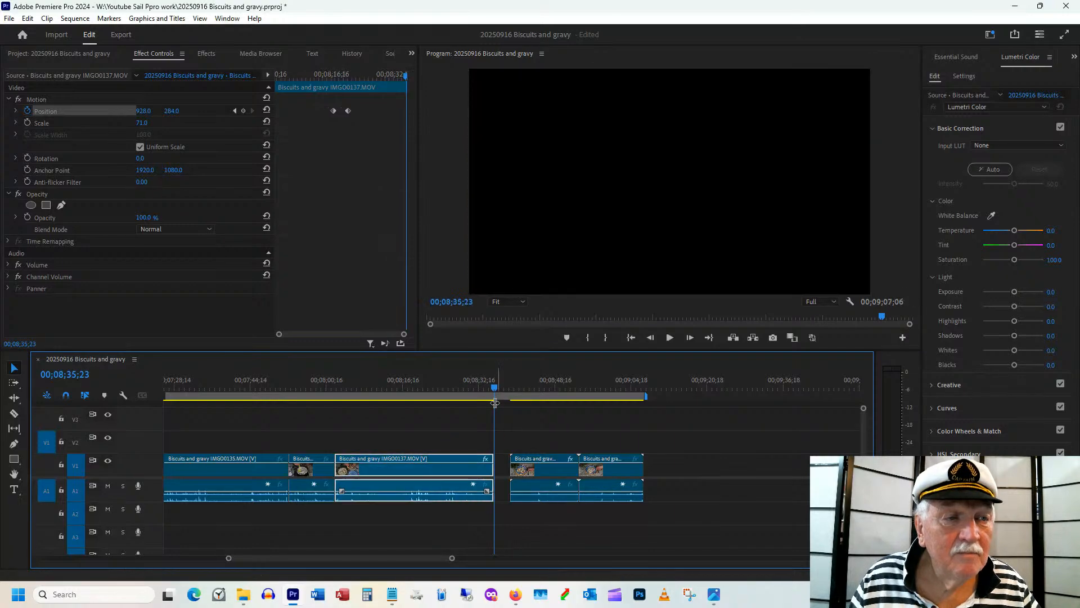
pyautogui.moveTo(505, 384); pyautogui.dragTo(543, 395)
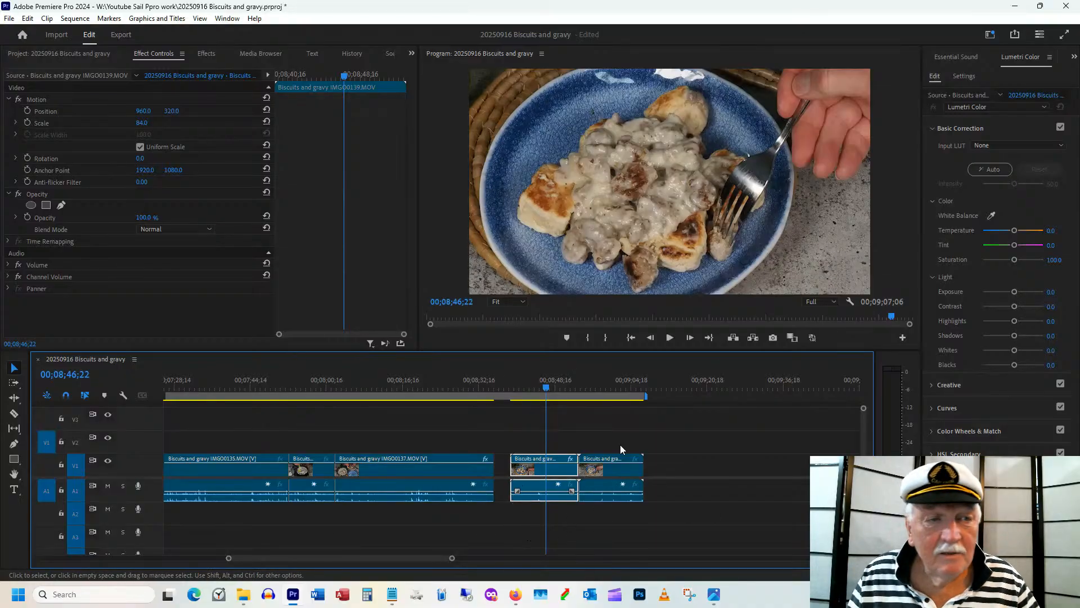
pyautogui.click(532, 386)
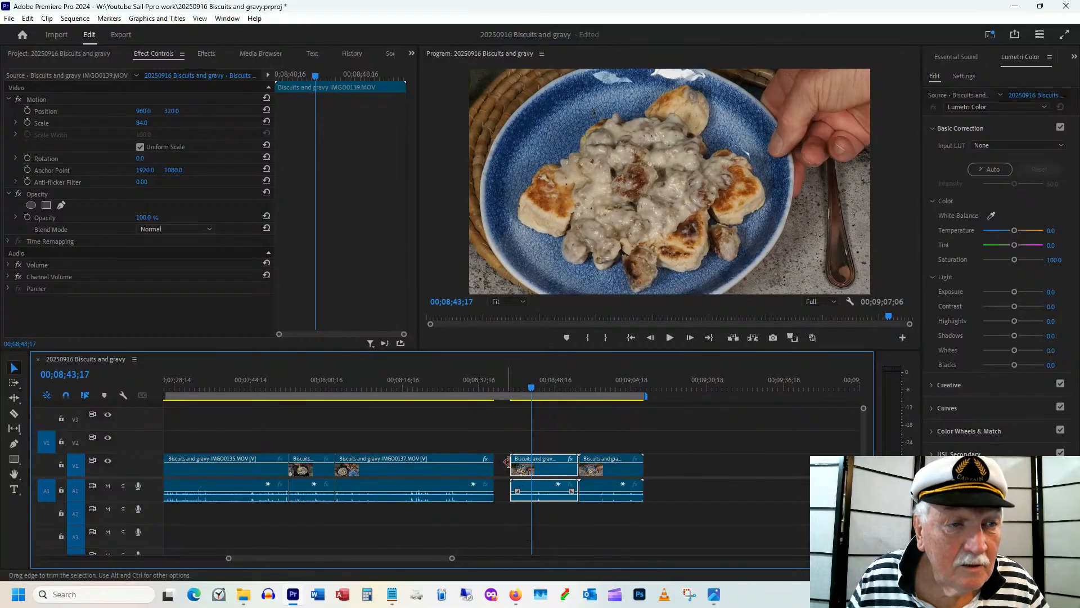
pyautogui.moveTo(513, 457); pyautogui.dragTo(518, 457)
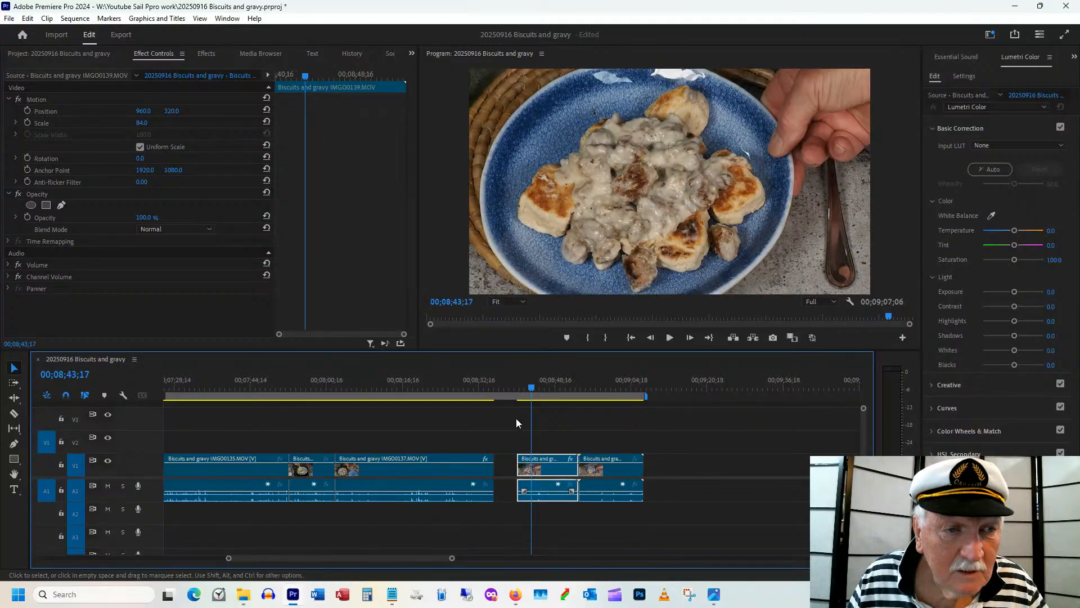
pyautogui.moveTo(521, 389); pyautogui.dragTo(528, 386)
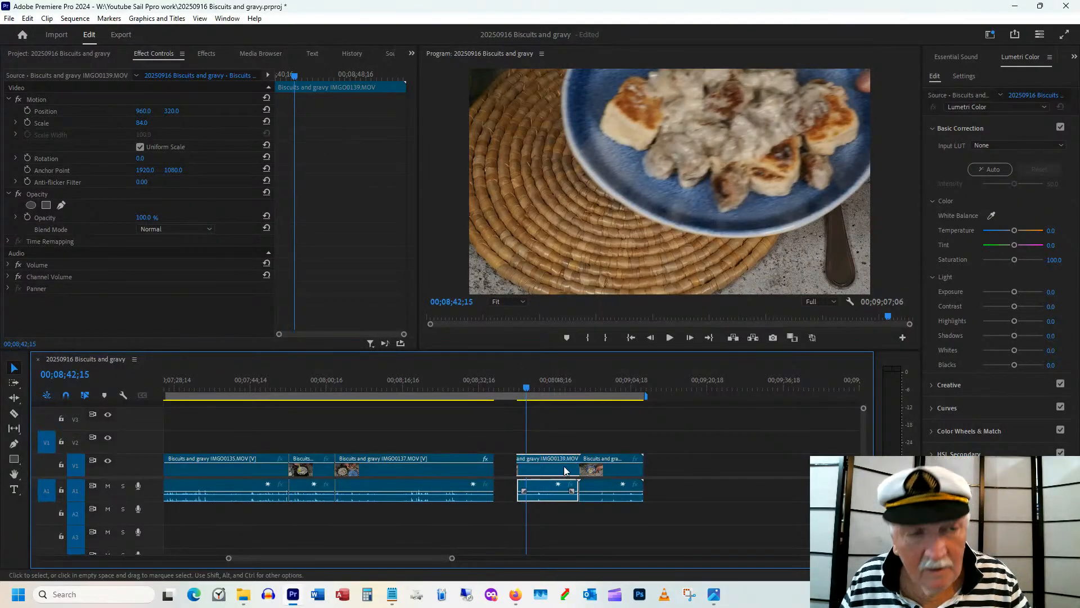
# Trim the start of the IMGO0139 clip to 00;08;42;11 and ripple delete the gap after the IMGO0137 clip.
pyautogui.press('=')
pyautogui.press('=')
pyautogui.moveTo(481, 457); pyautogui.dragTo(501, 457)
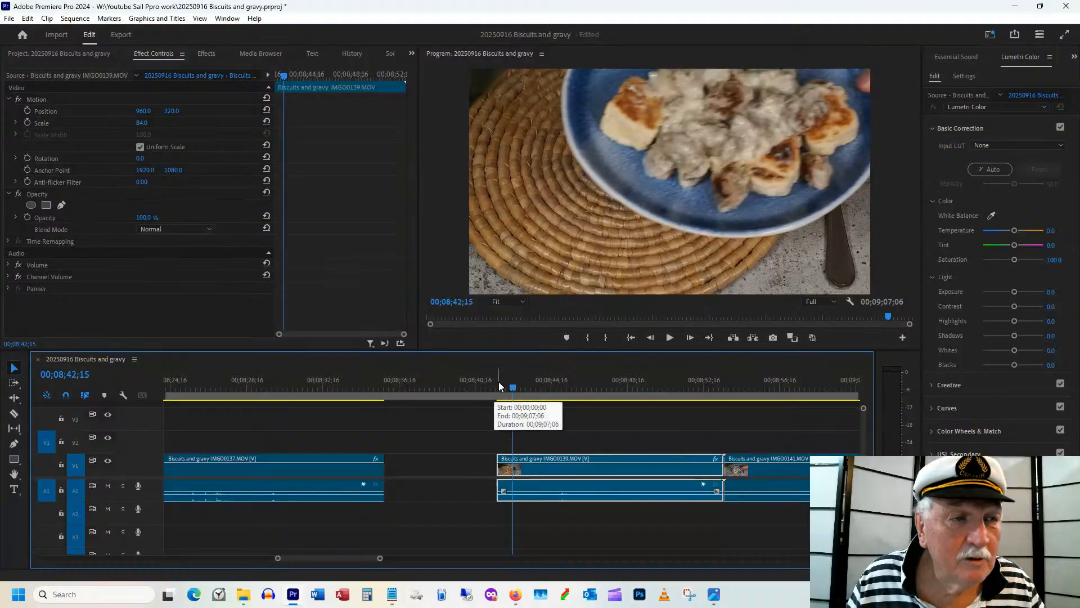
pyautogui.click(503, 386)
pyautogui.click(510, 386)
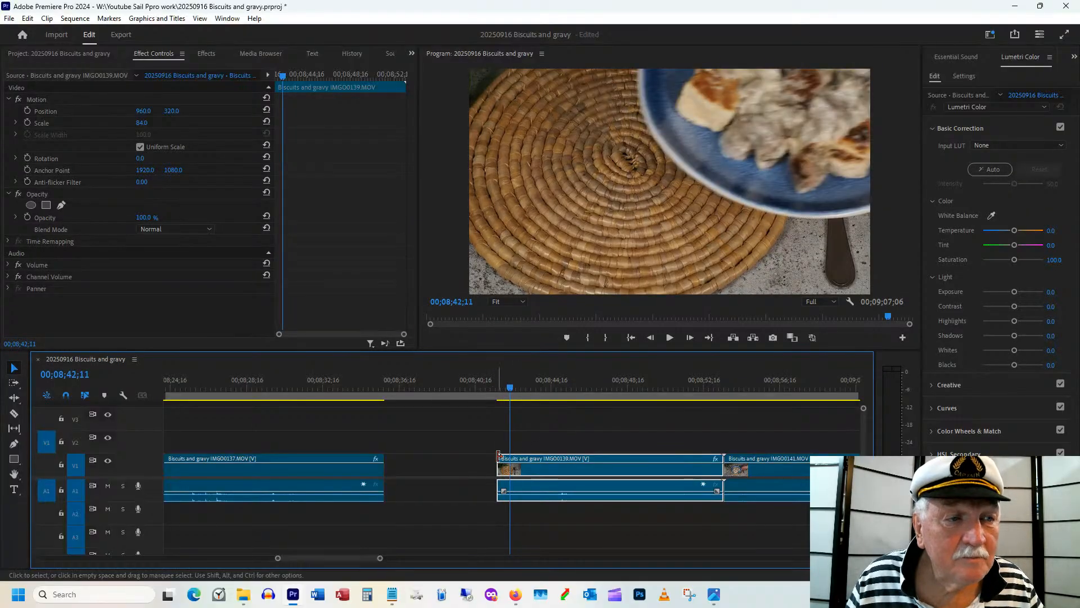
pyautogui.moveTo(499, 457); pyautogui.dragTo(510, 454)
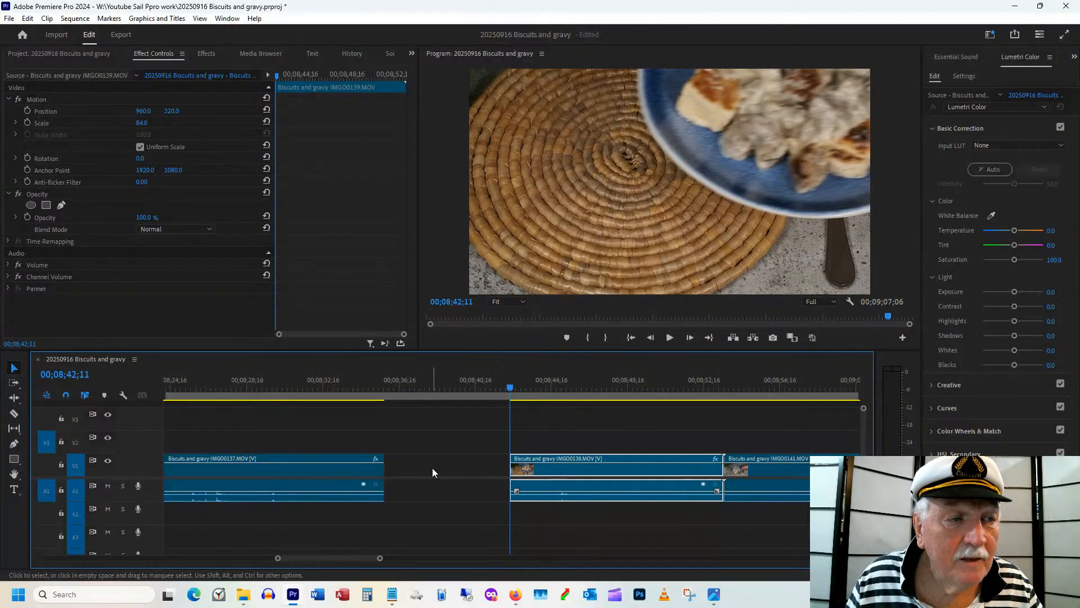
pyautogui.rightClick(432, 468)
pyautogui.click(472, 474)
# Trim the end of the IMGO0139 clip to 00;08;44;05 and review the footage of the IMGO0141 clip.
pyautogui.moveTo(415, 386); pyautogui.dragTo(544, 387)
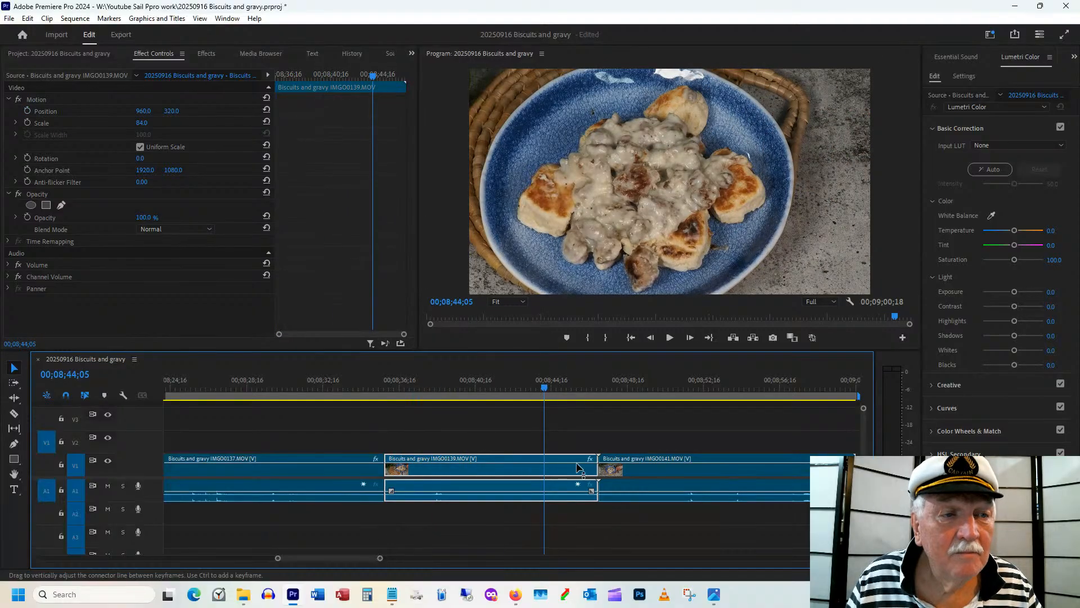
pyautogui.moveTo(595, 453); pyautogui.dragTo(544, 454)
pyautogui.click(621, 383)
pyautogui.moveTo(622, 382); pyautogui.dragTo(728, 393)
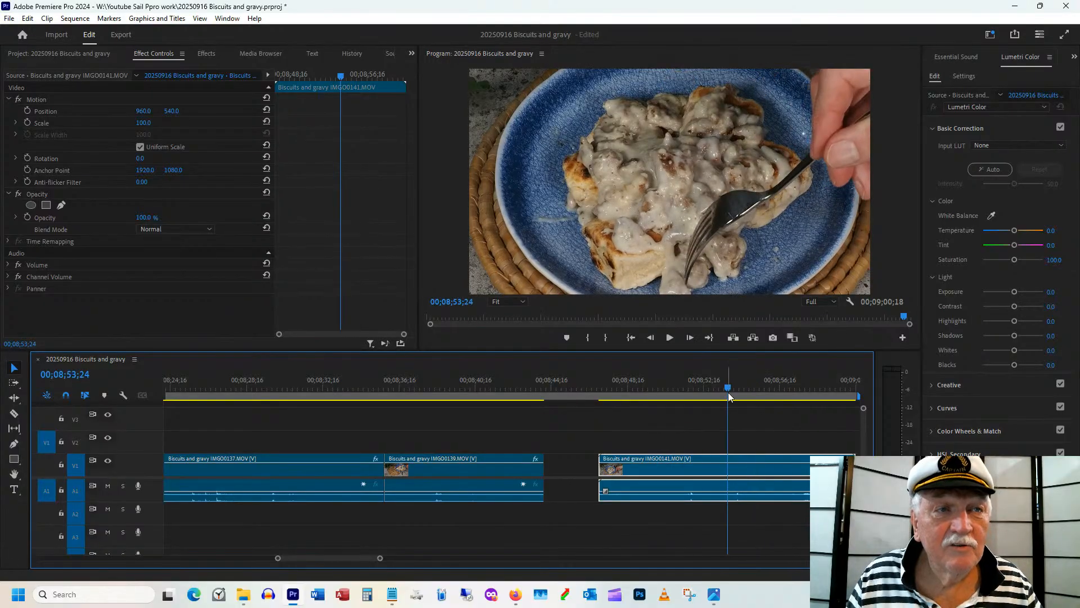
# Reveal the IMGO0141 clip in the project and delete it from the project together with its use in the sequence.
pyautogui.rightClick(701, 471)
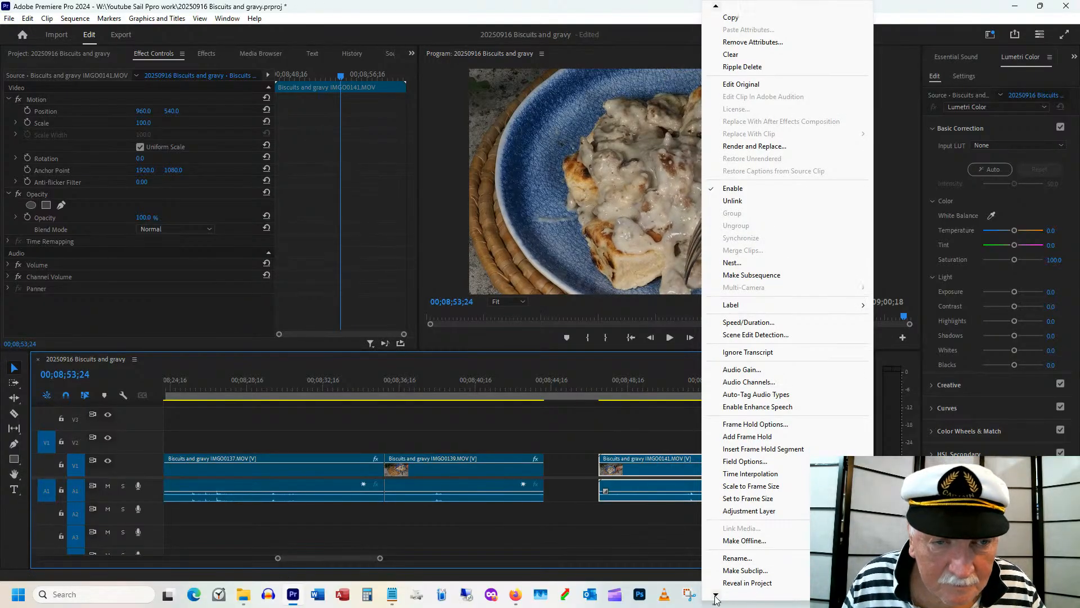
pyautogui.click(743, 595)
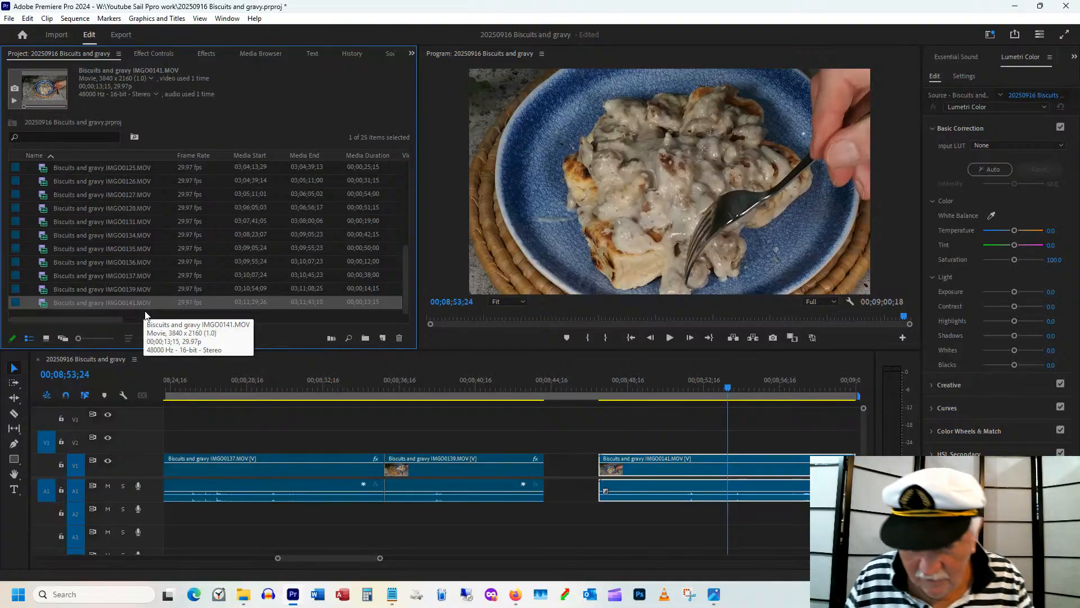
pyautogui.press('Delete')
pyautogui.click(596, 316)
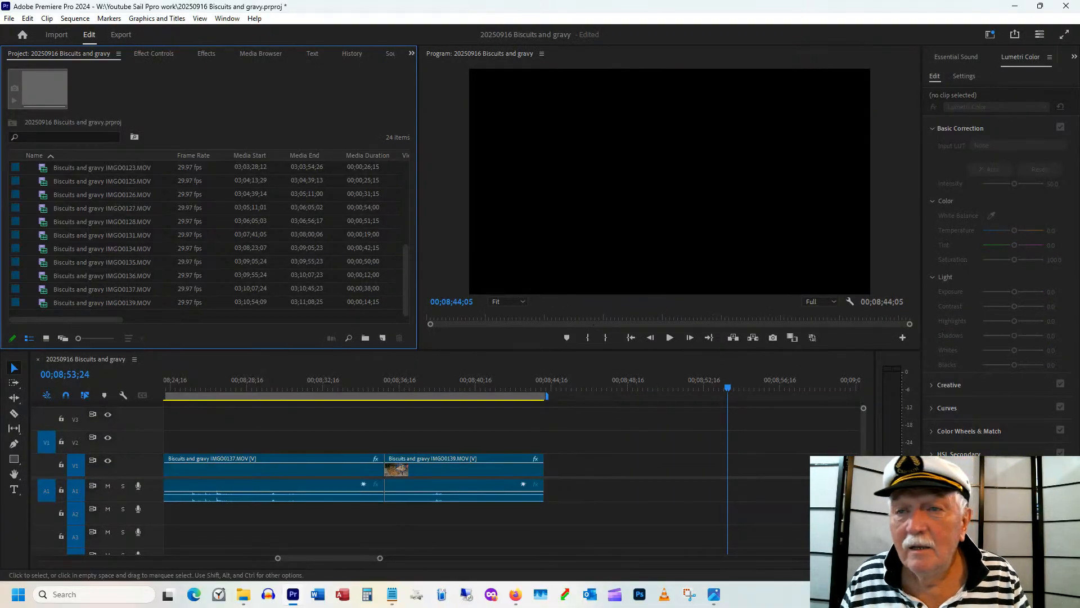
# In File Explorer, add the prefix "zz " to the file name Biscuits and gravy IMGO0141.MOV, and return to Premiere Pro.
pyautogui.moveTo(719, 325); pyautogui.dragTo(403, 43)
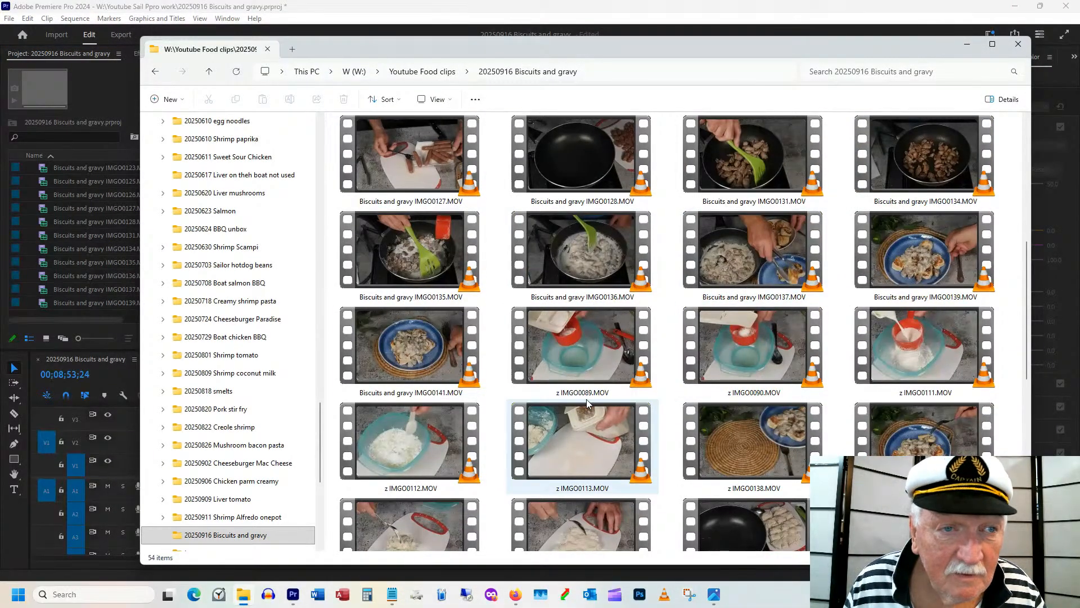
pyautogui.click(365, 396)
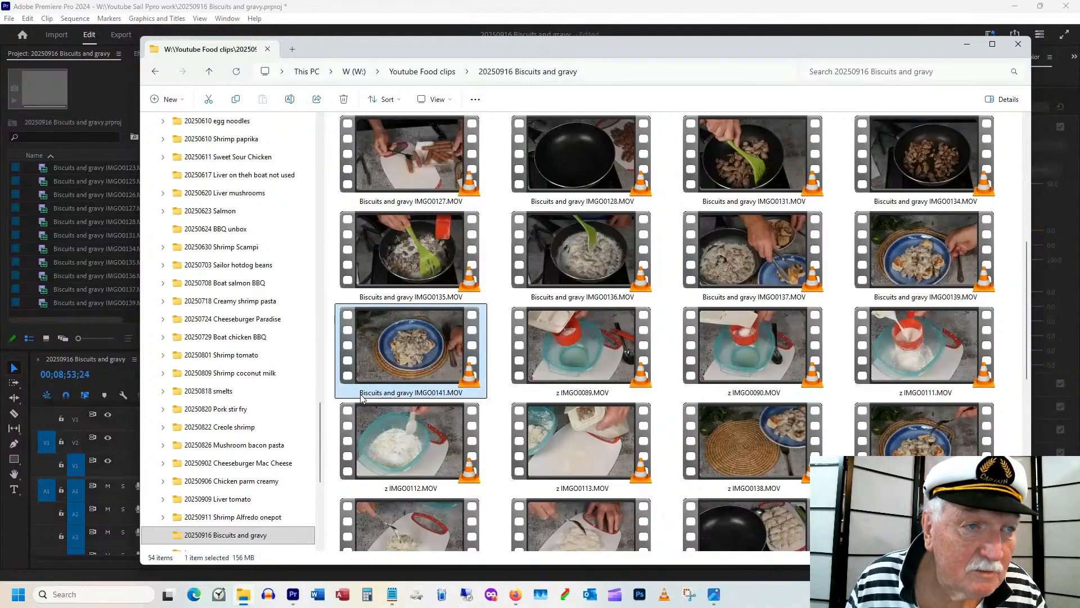
pyautogui.click(361, 394)
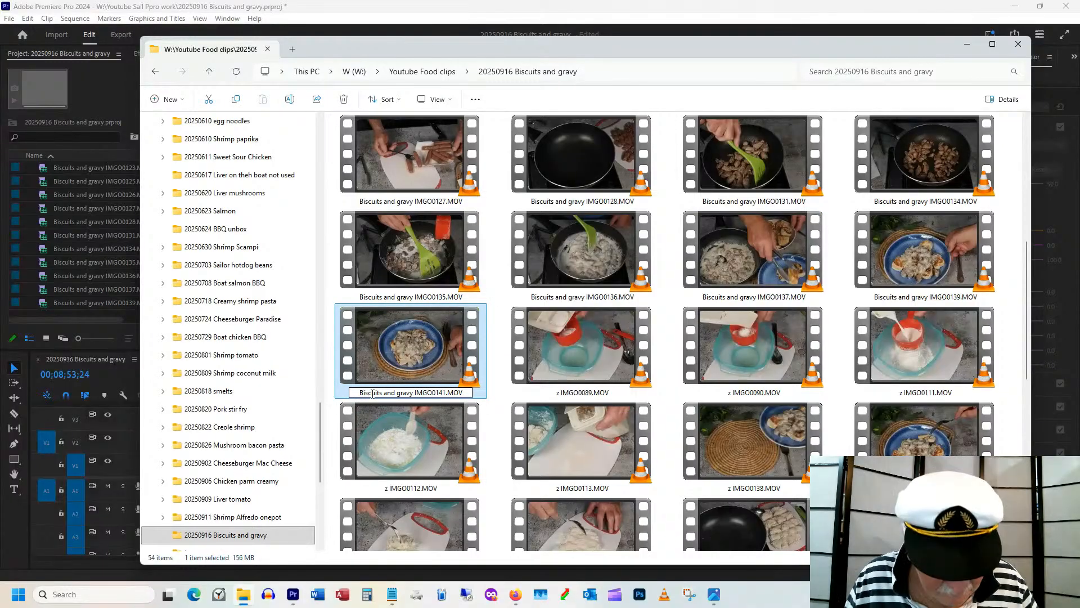
pyautogui.write('zz')
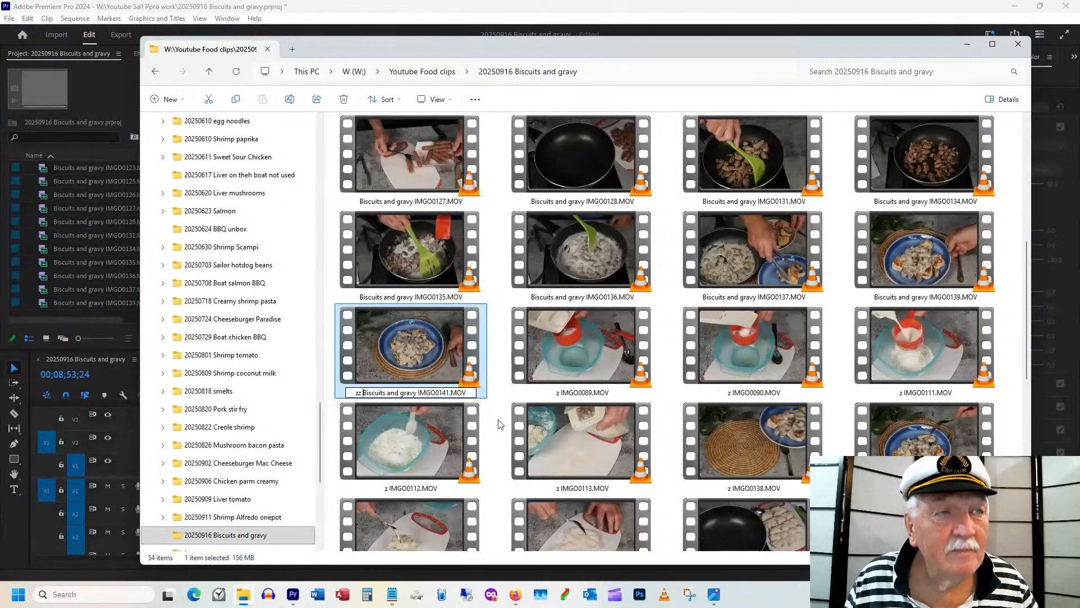
pyautogui.press('Return')
pyautogui.moveTo(517, 45); pyautogui.dragTo(1079, 386)
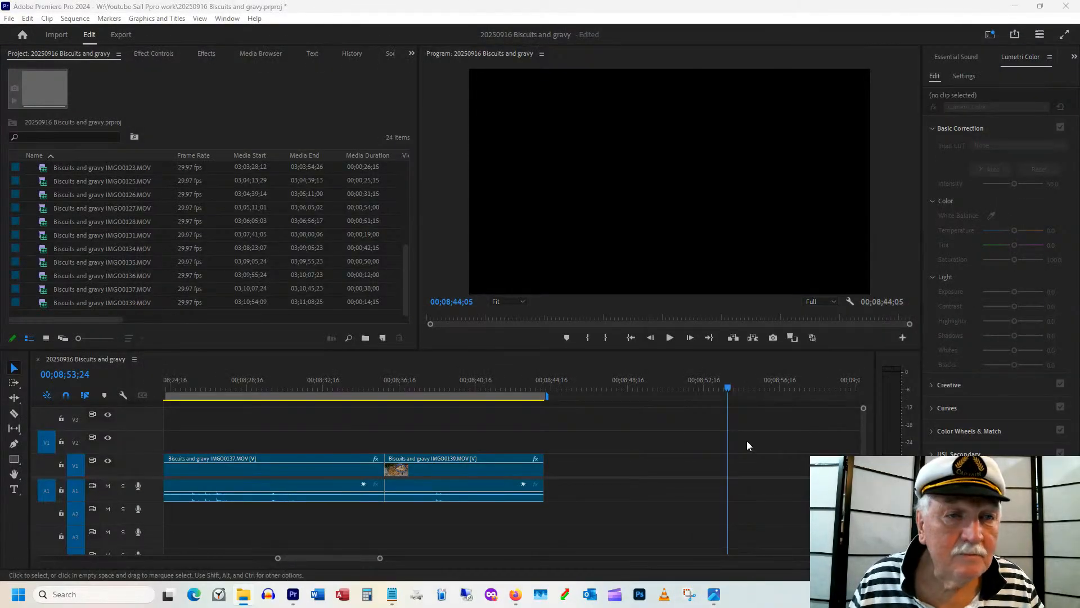
# Check the end of the last clip in the sequence and save the project.
pyautogui.moveTo(500, 397); pyautogui.dragTo(546, 366)
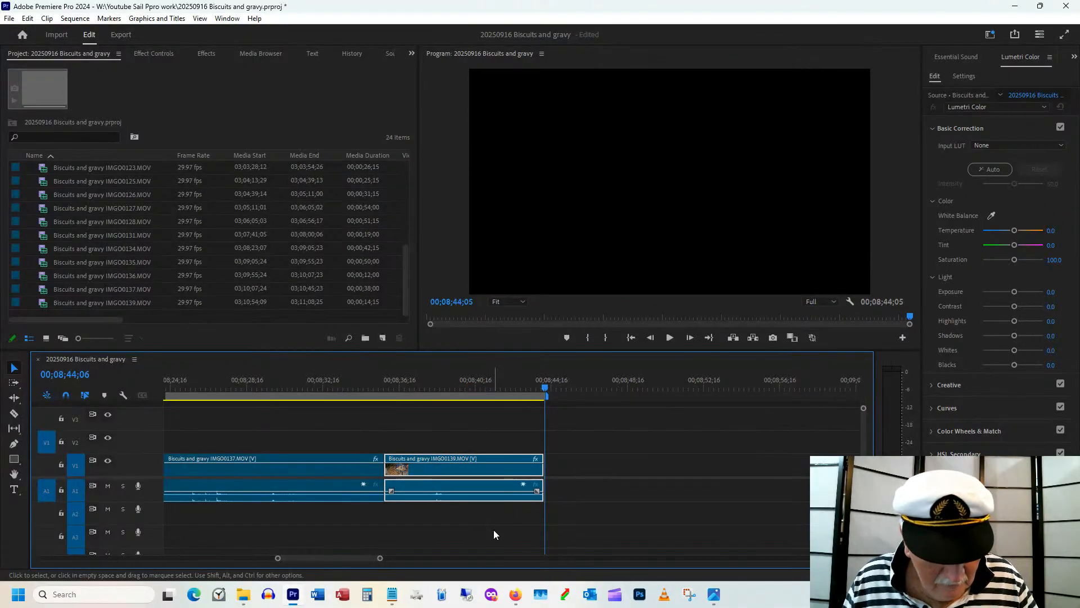
pyautogui.hotkey('ctrl', 's')
pyautogui.click(513, 377)
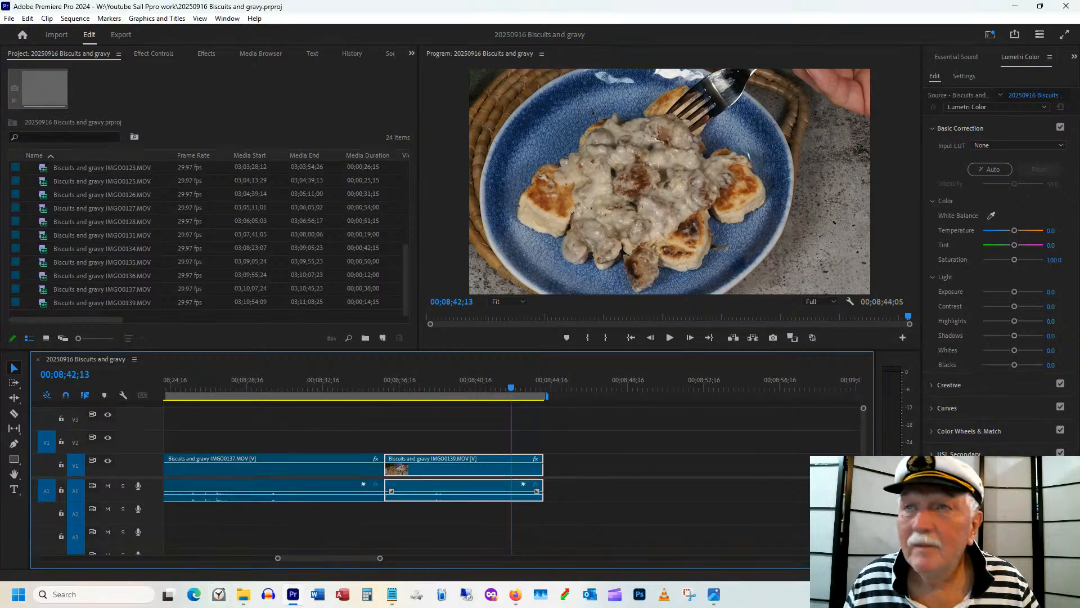
# Return to the start of the sequence and view the IMGO0125 clip at 00;00;11;25.
pyautogui.hotkey('alt', 'Tab')
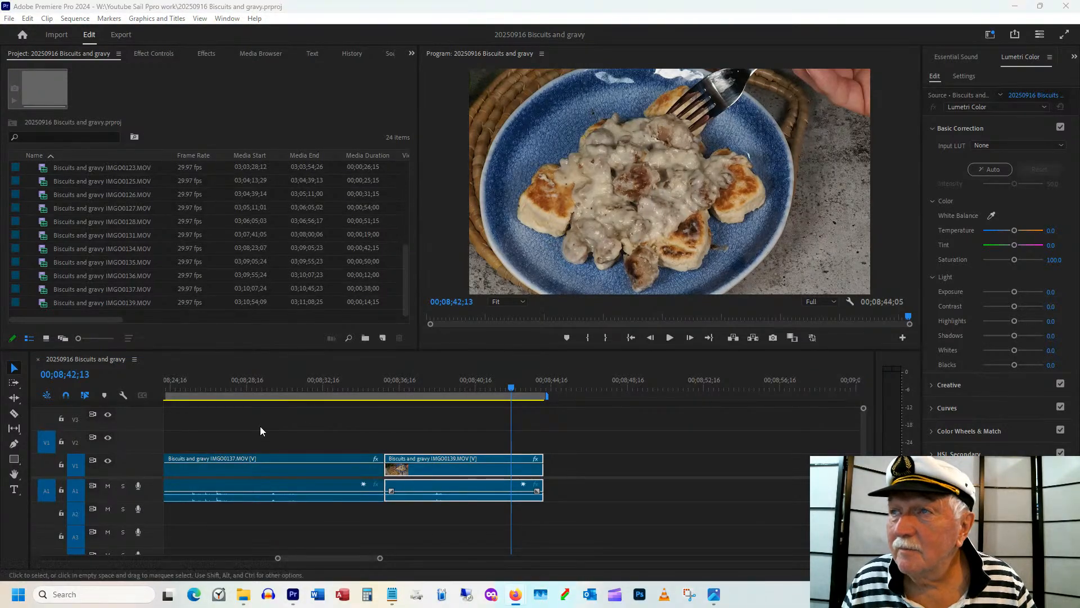
pyautogui.moveTo(319, 558); pyautogui.dragTo(80, 574)
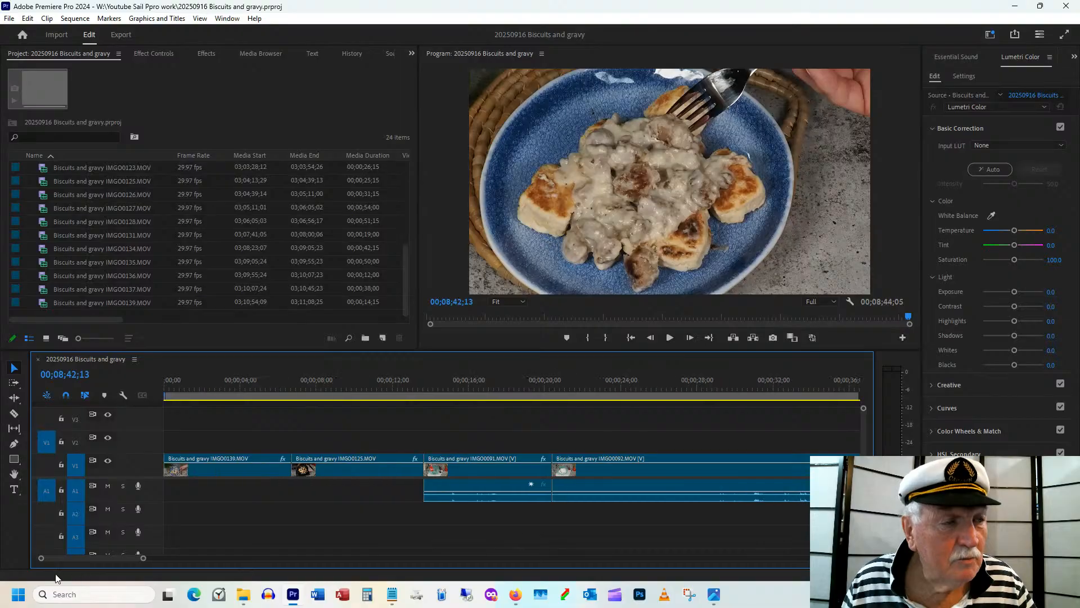
pyautogui.click(419, 385)
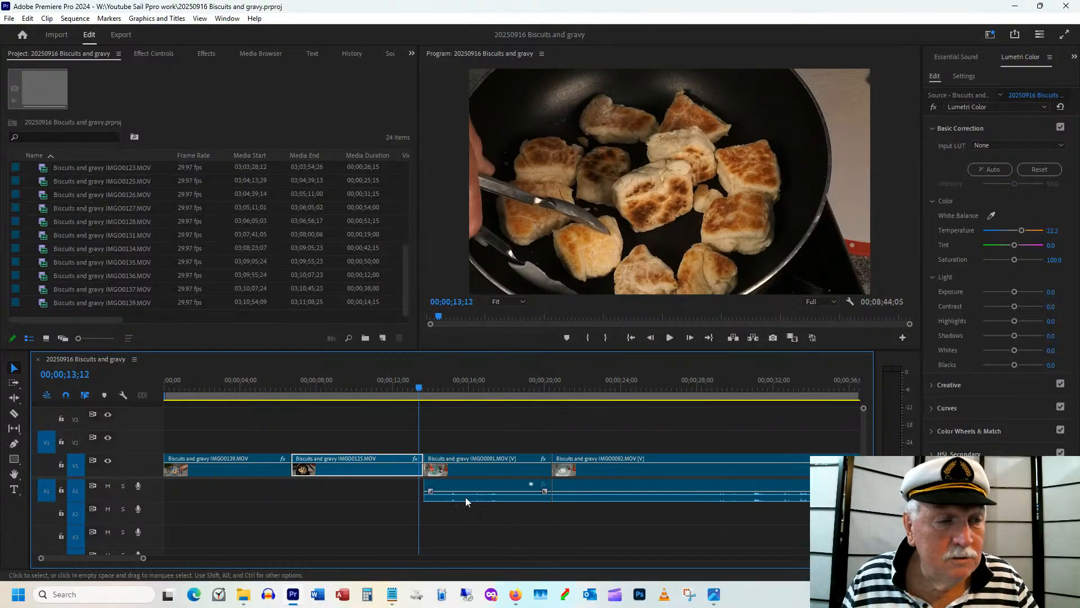
pyautogui.moveTo(429, 387); pyautogui.dragTo(388, 394)
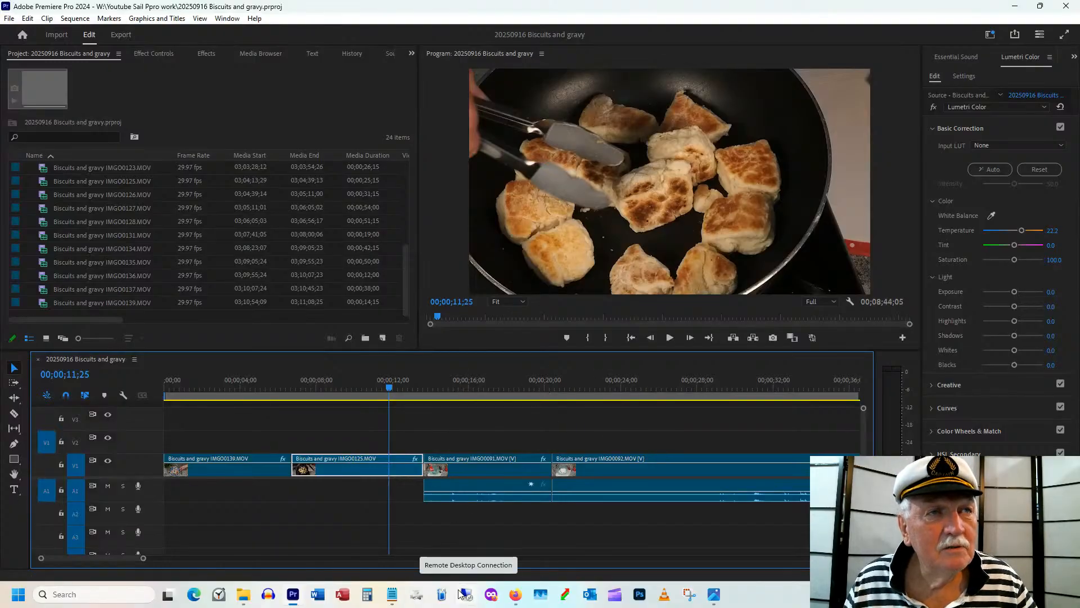
# Shrink the Premiere Pro window to about two thirds of the screen width and place the 20250916 Biscuits and gravy.txt notes beside it.
pyautogui.doubleClick(570, 10)
pyautogui.moveTo(592, 15); pyautogui.dragTo(525, 19)
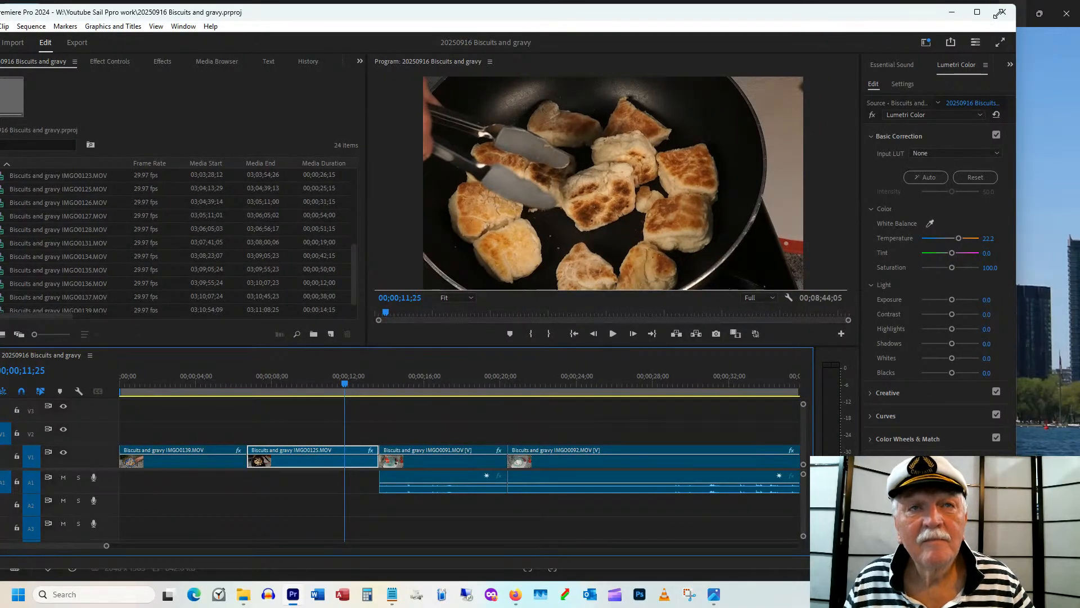
pyautogui.moveTo(1001, 12); pyautogui.dragTo(757, 86)
pyautogui.moveTo(570, 96); pyautogui.dragTo(617, 72)
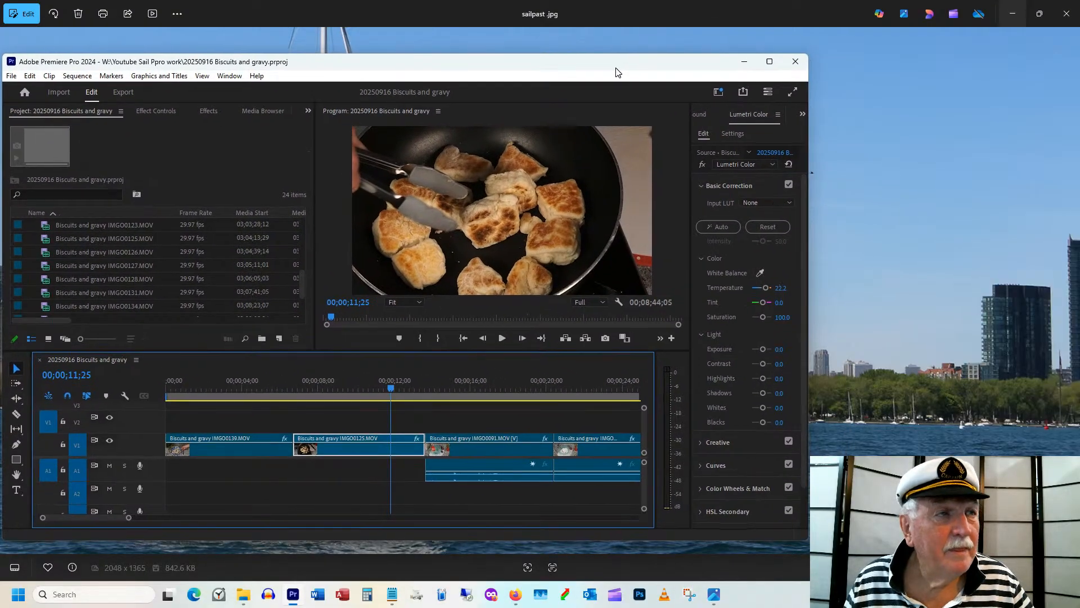
pyautogui.moveTo(808, 54); pyautogui.dragTo(721, 80)
pyautogui.moveTo(529, 96); pyautogui.dragTo(528, 99)
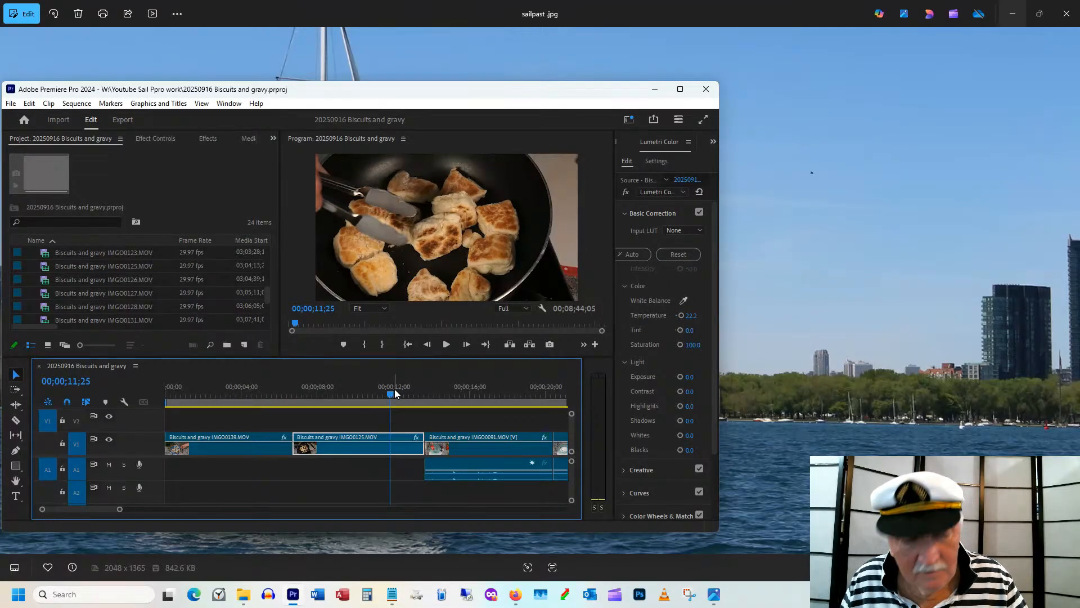
pyautogui.press('-')
pyautogui.press('-')
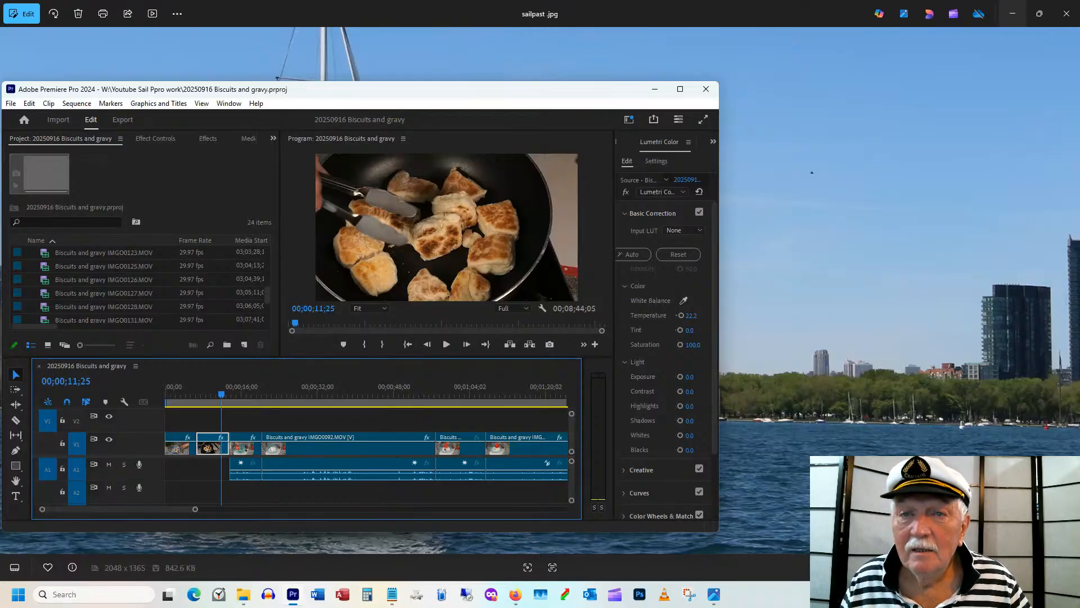
pyautogui.moveTo(1079, 226); pyautogui.dragTo(930, 45)
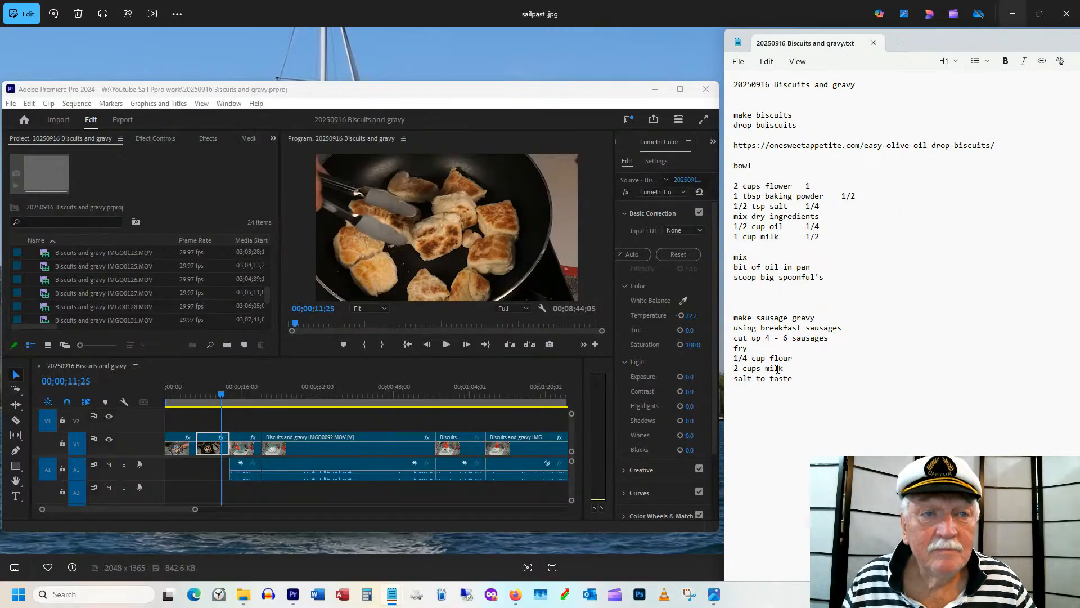
# Below the recipe notes, add a dashed separator line and the heading "Intro", followed by a blank line.
pyautogui.press('Return')
pyautogui.press('Return')
pyautogui.press('Return')
pyautogui.write('-')
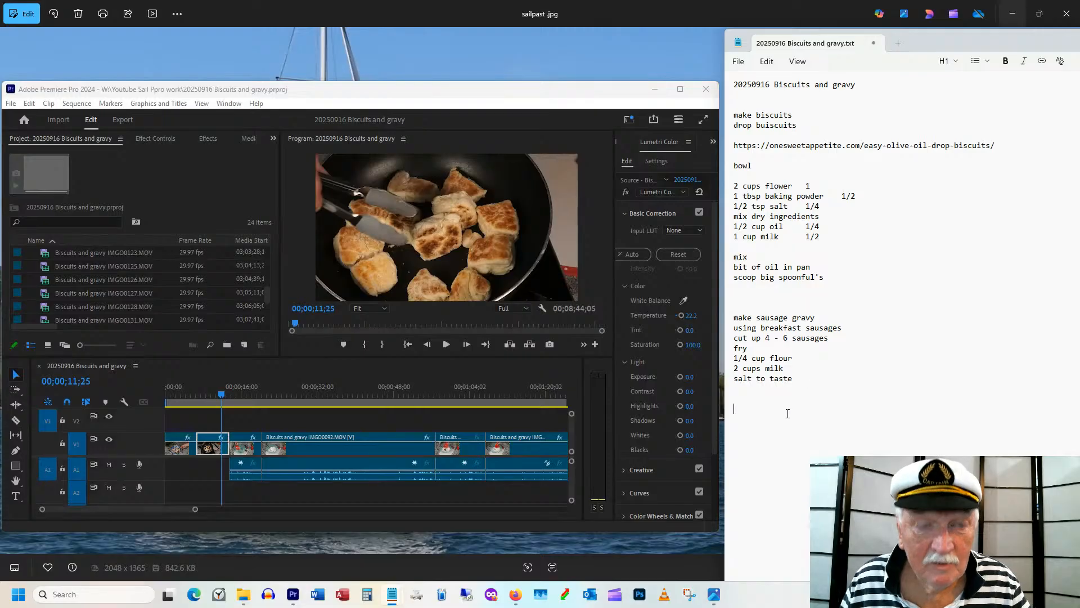
pyautogui.write('--------------')
pyautogui.press('Return')
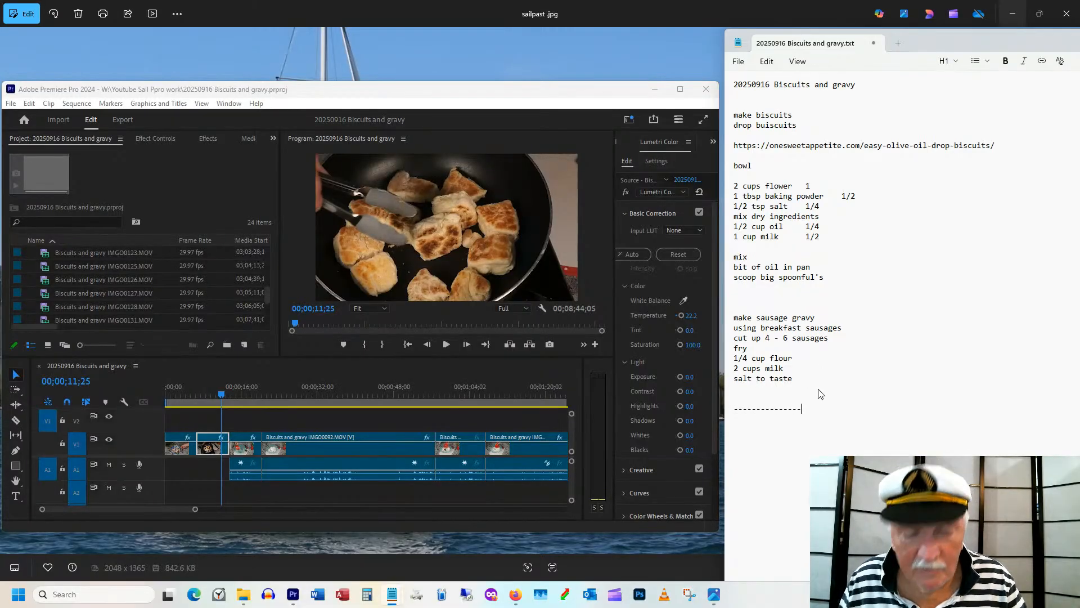
pyautogui.write('I')
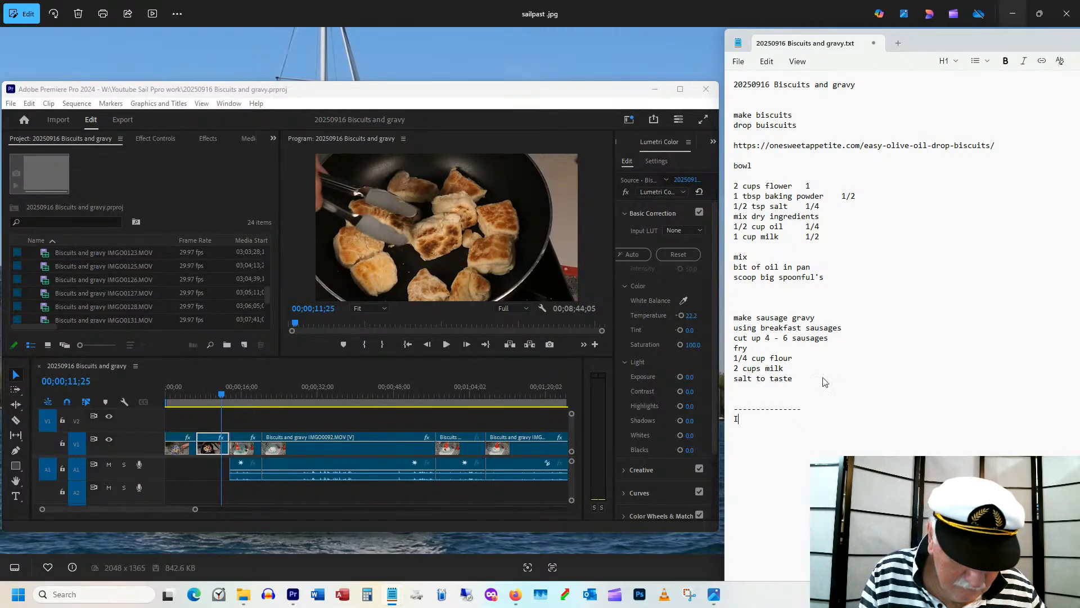
pyautogui.write('ntro')
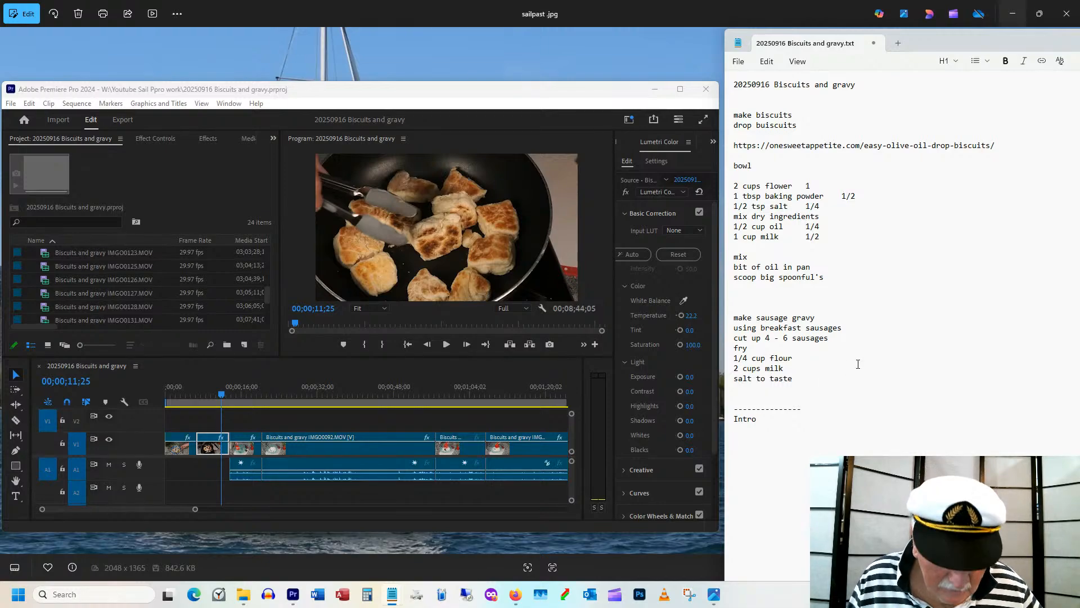
pyautogui.press('Return')
pyautogui.press('Return')
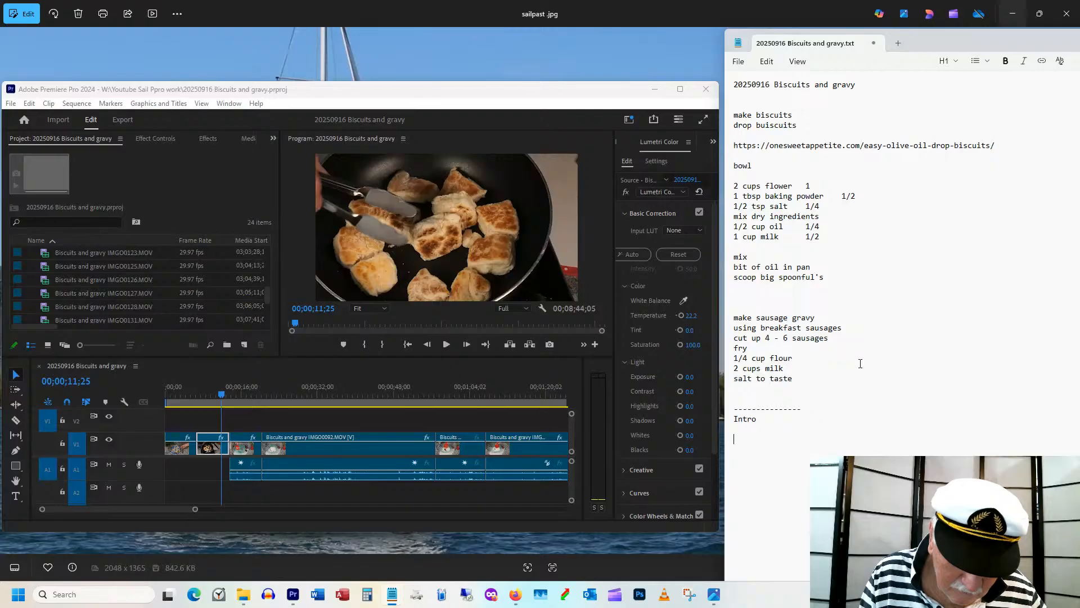
# Start the intro text with "I had biscuits and gravy", using the suggested spelling for "biscuits".
pyautogui.write('I had ')
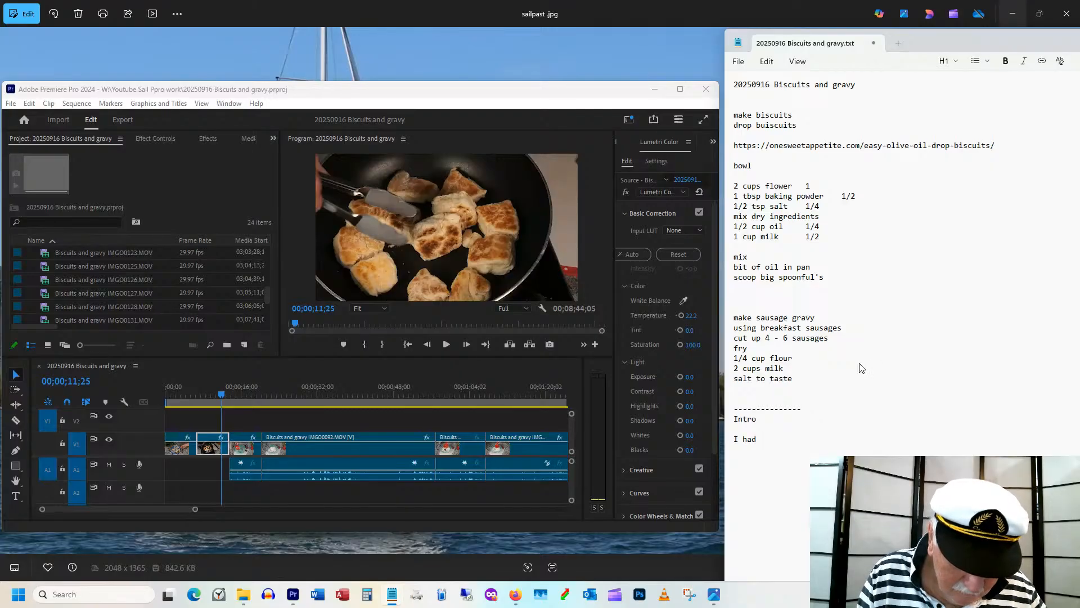
pyautogui.write('buis')
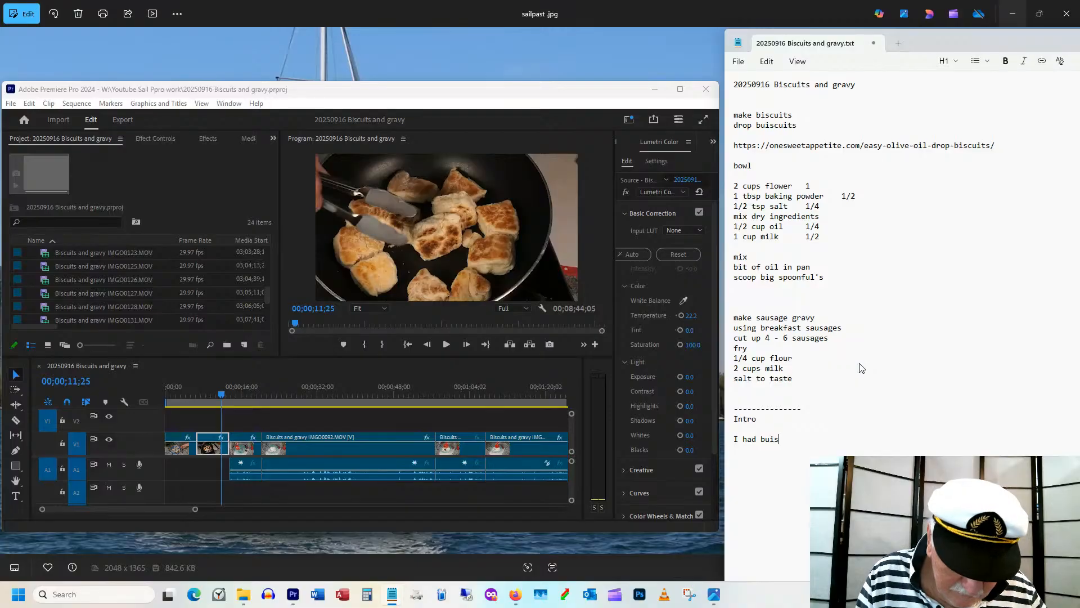
pyautogui.write('cuits a')
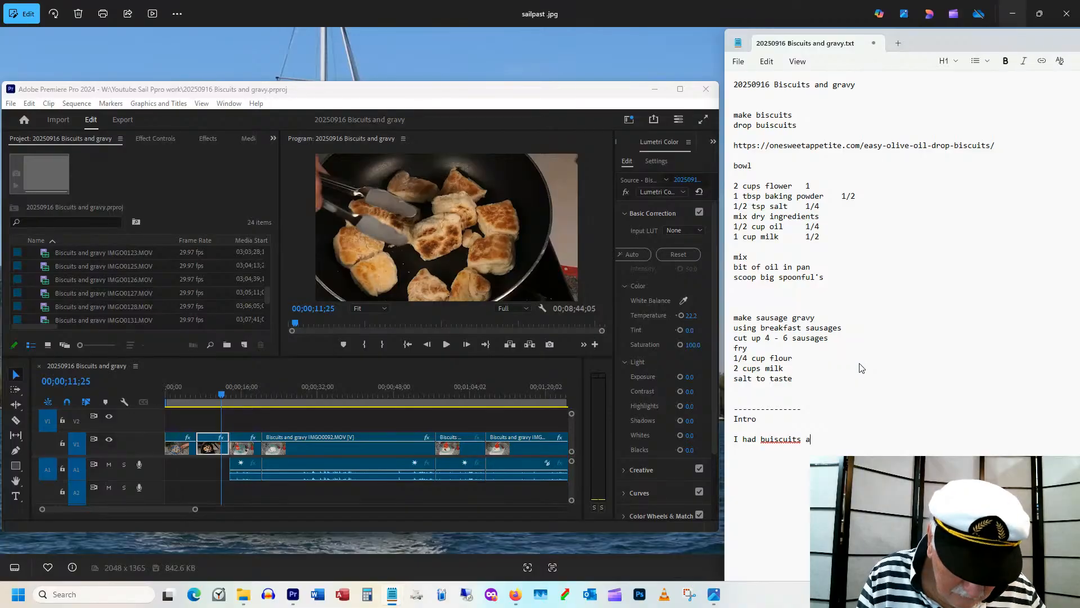
pyautogui.write('nd gravy')
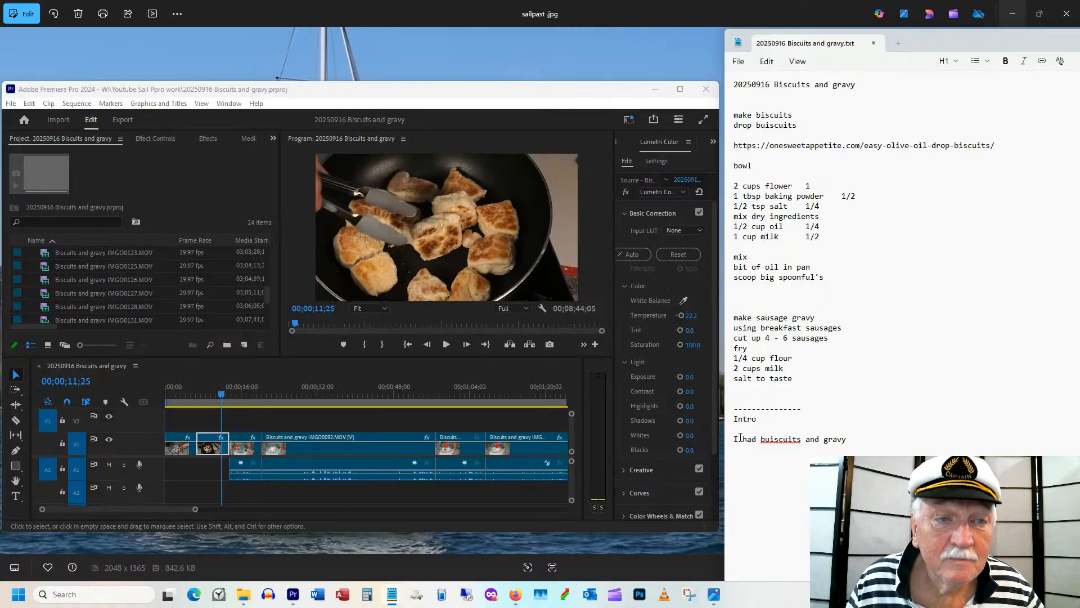
pyautogui.click(771, 439)
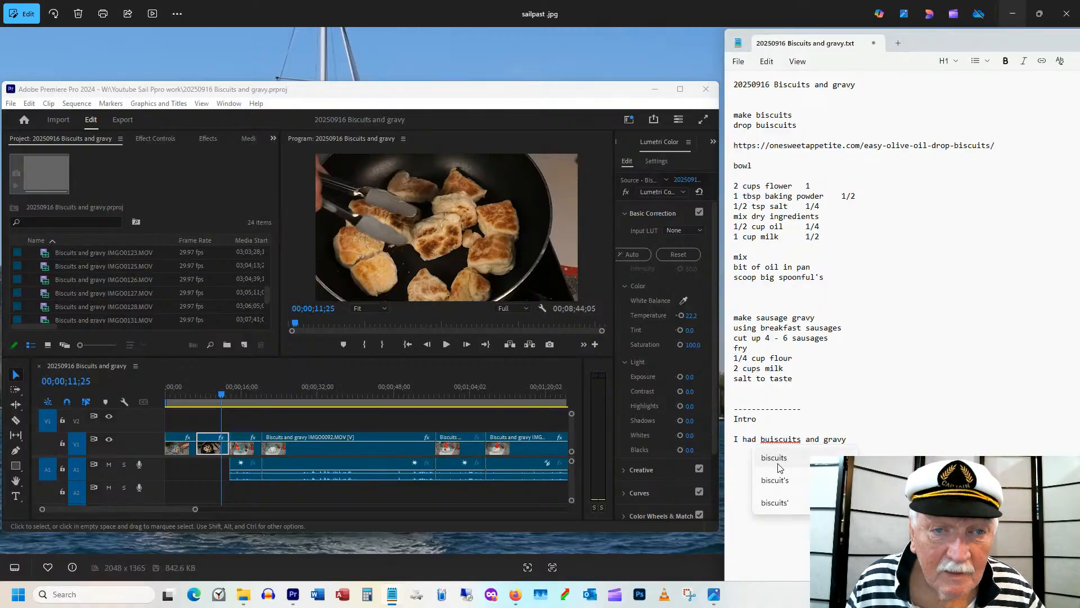
pyautogui.click(776, 460)
# Continue the intro with "in teh southern US a few years ago. A wonderrul breakfast taste and very filling.".
pyautogui.write('in ')
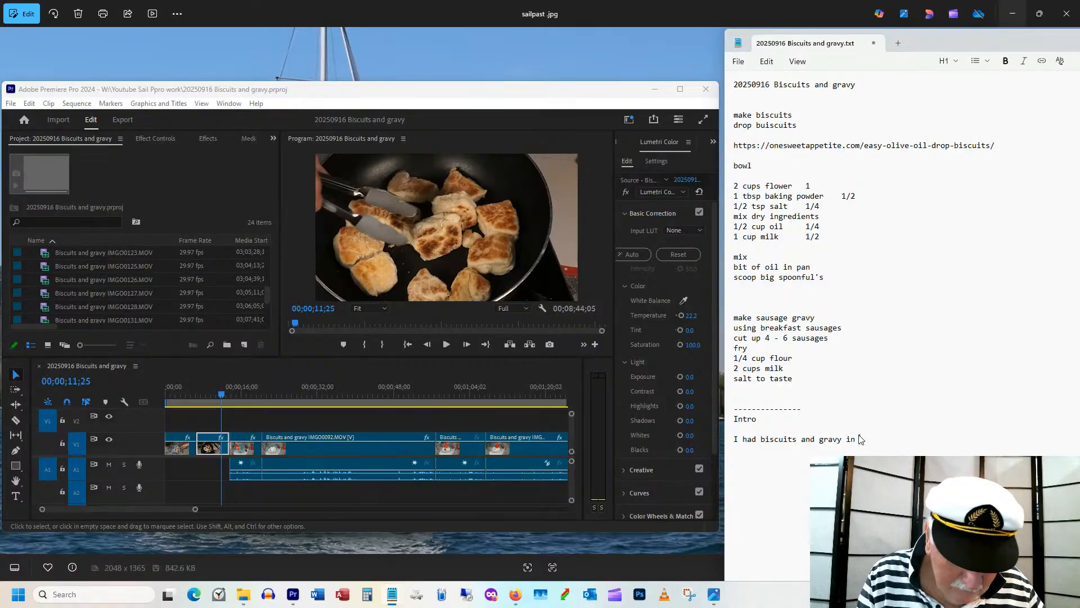
pyautogui.write('teh sou')
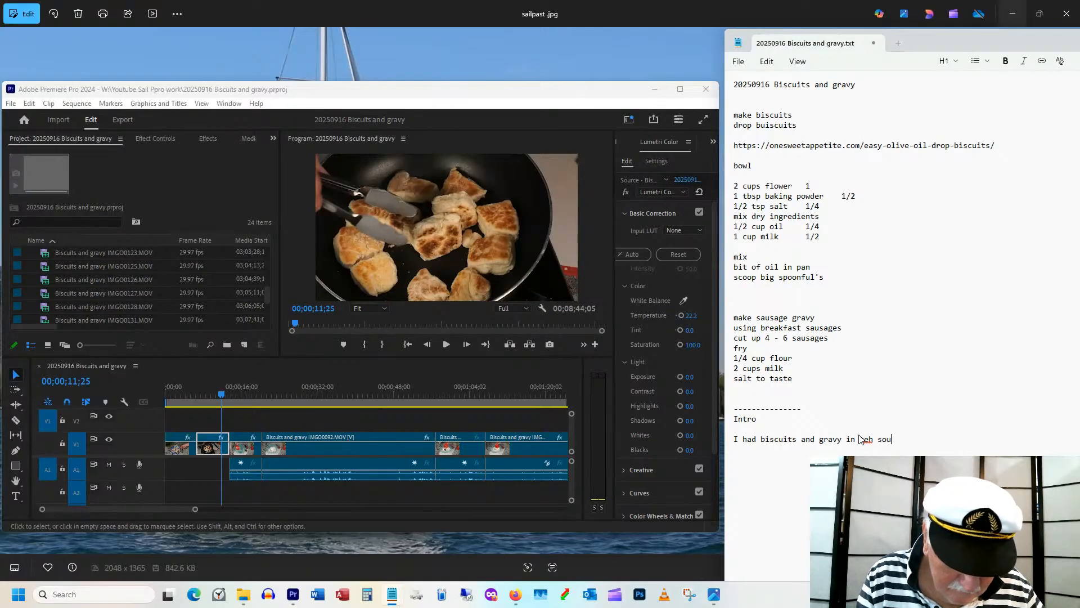
pyautogui.write('thern')
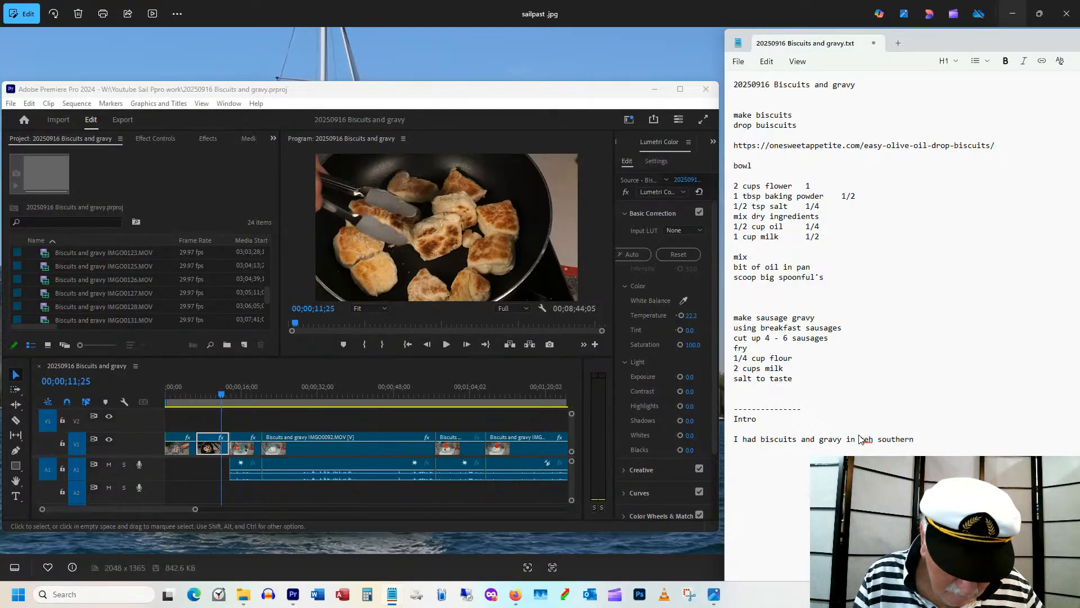
pyautogui.write(' US a few y')
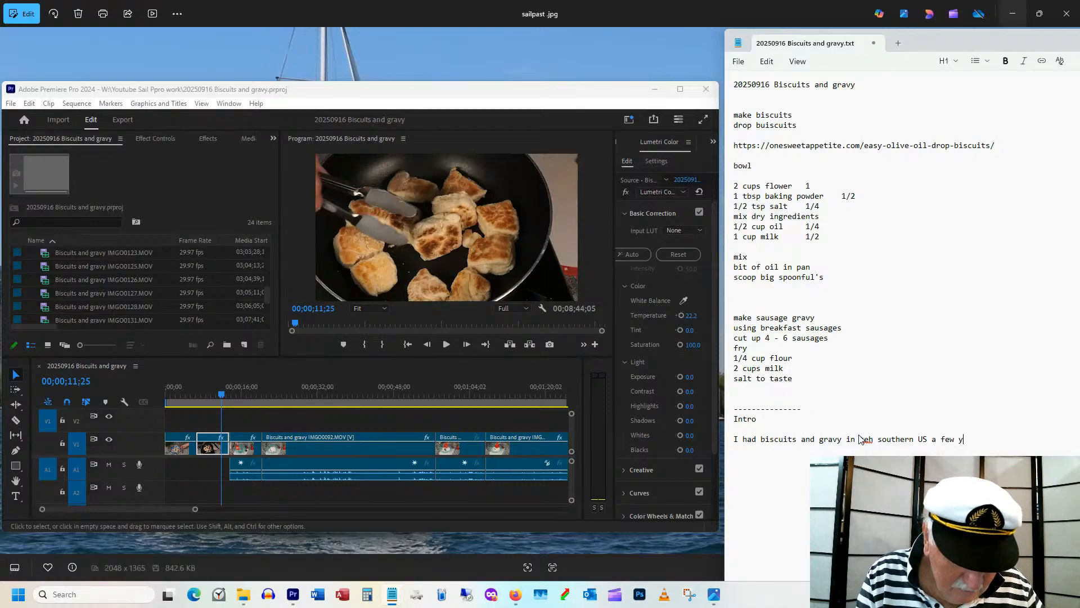
pyautogui.write('ears ago')
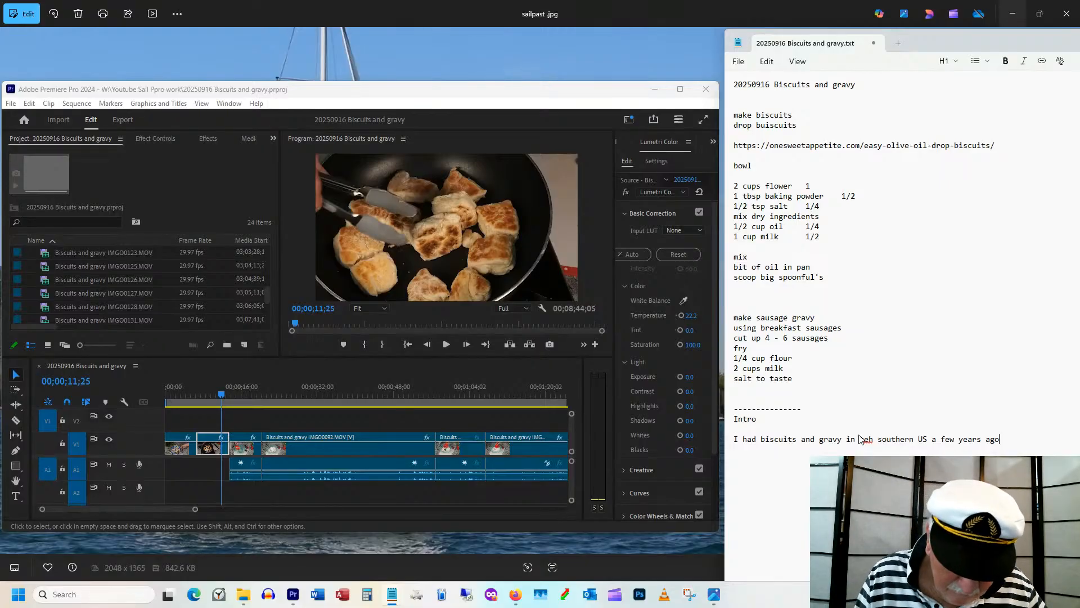
pyautogui.write('. ')
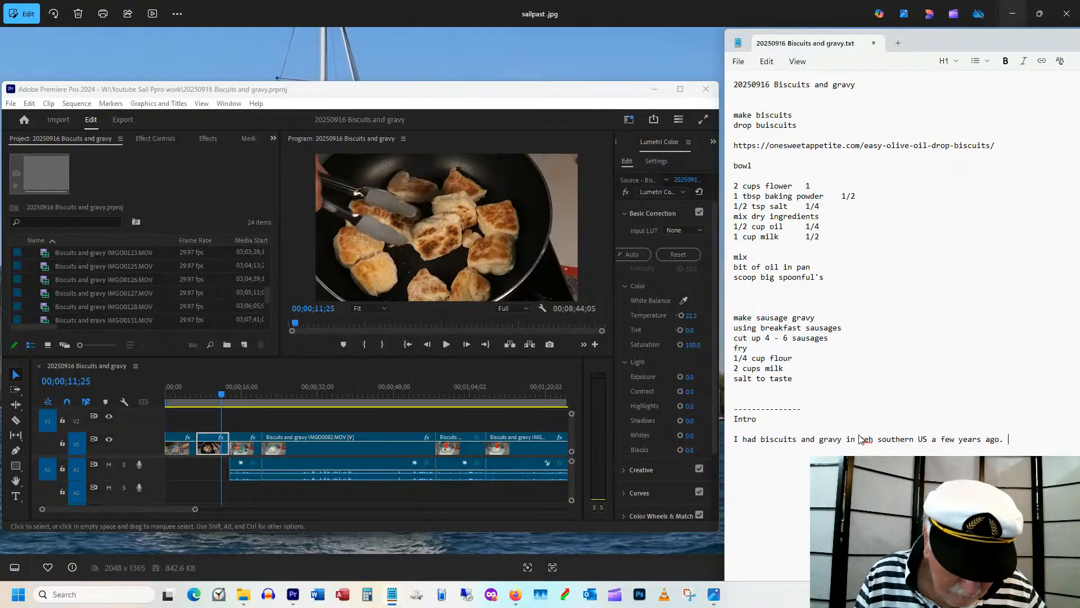
pyautogui.write('A wond')
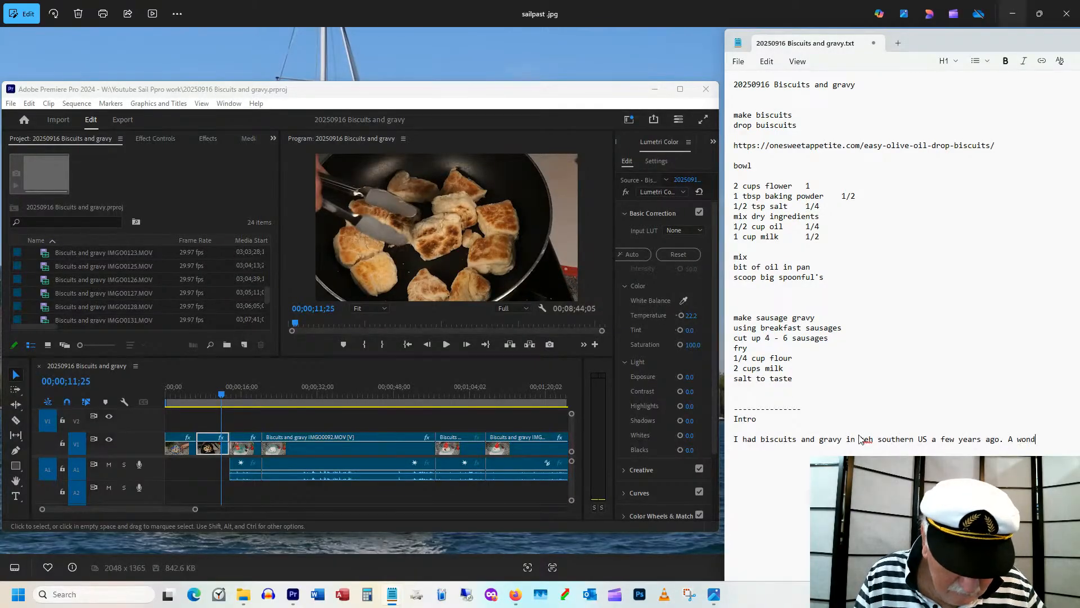
pyautogui.write('errul brea')
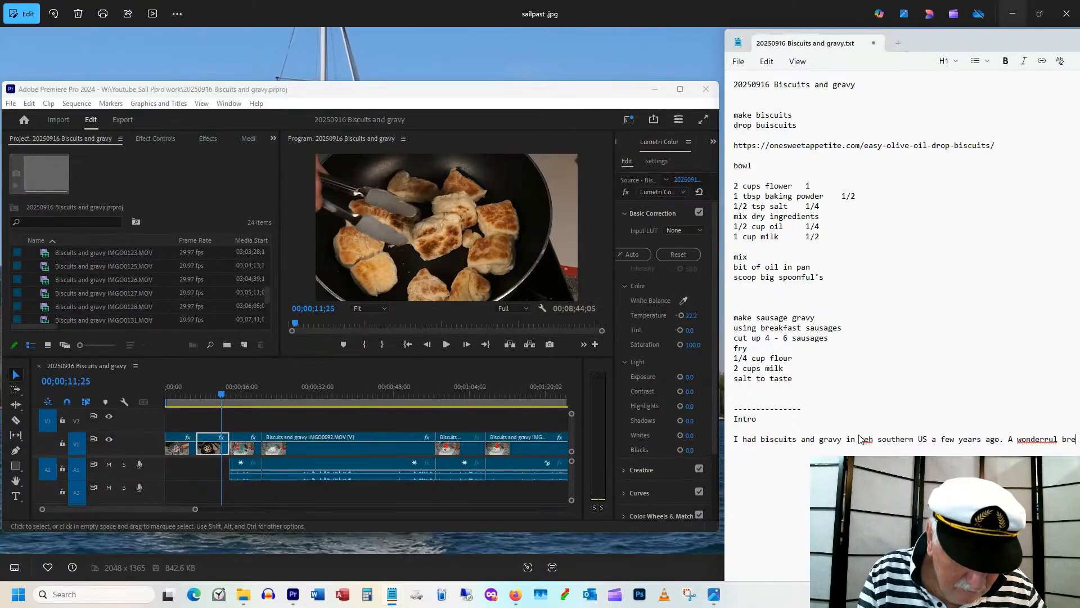
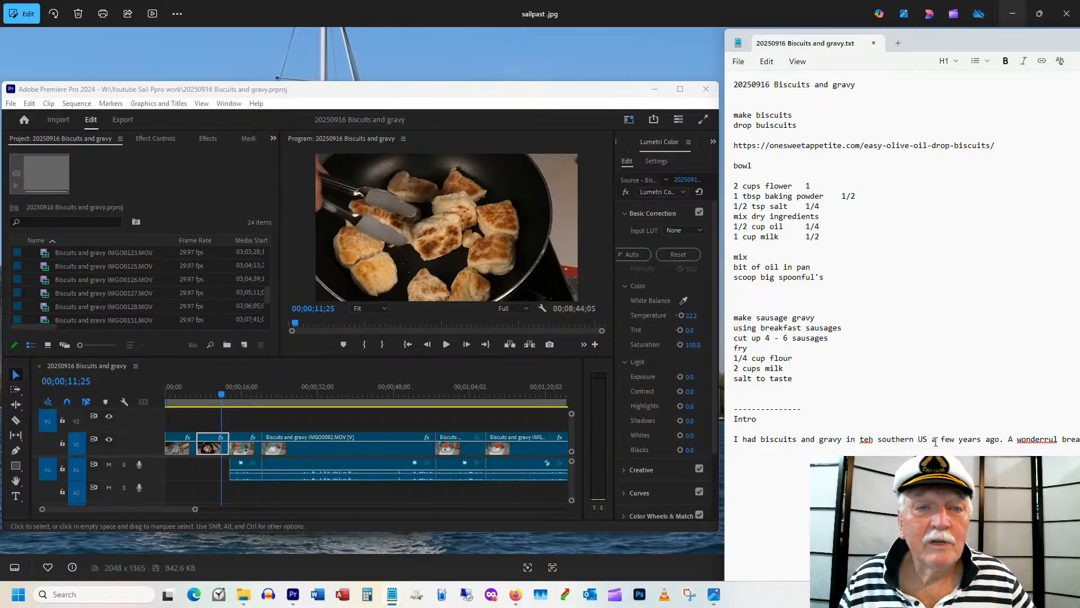
# Narrow the Premiere Pro window further and move the notes window so that its full text width is visible.
pyautogui.moveTo(947, 42); pyautogui.dragTo(822, 35)
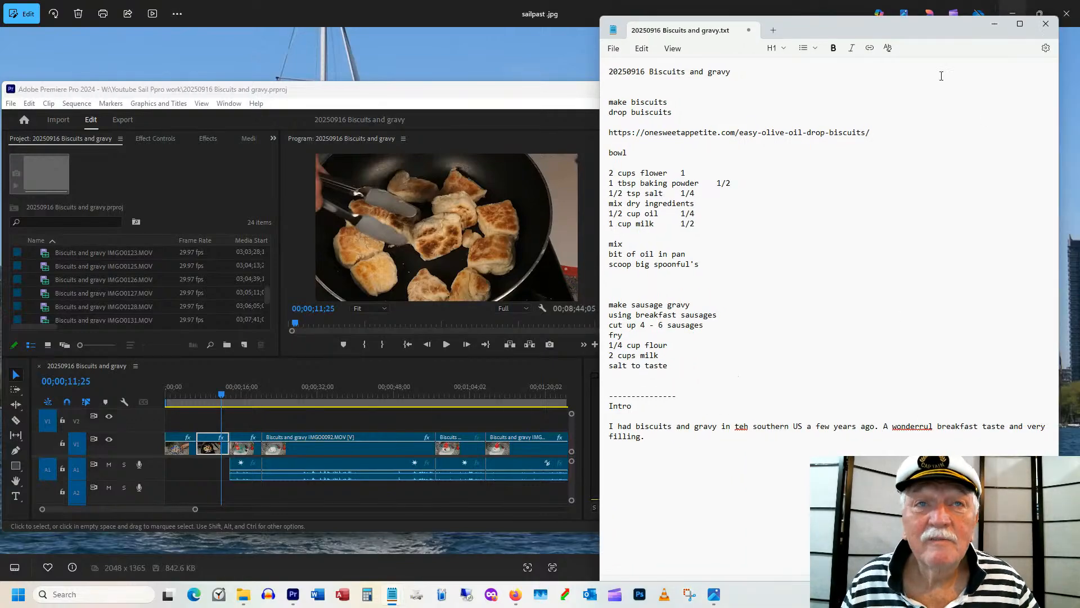
pyautogui.moveTo(880, 25); pyautogui.dragTo(923, 30)
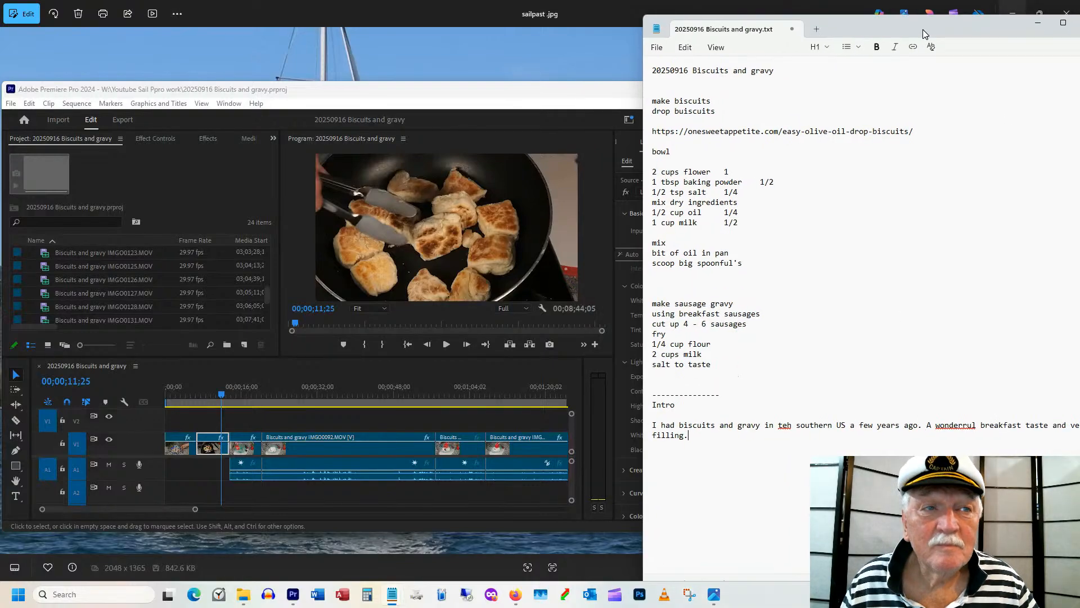
pyautogui.click(463, 96)
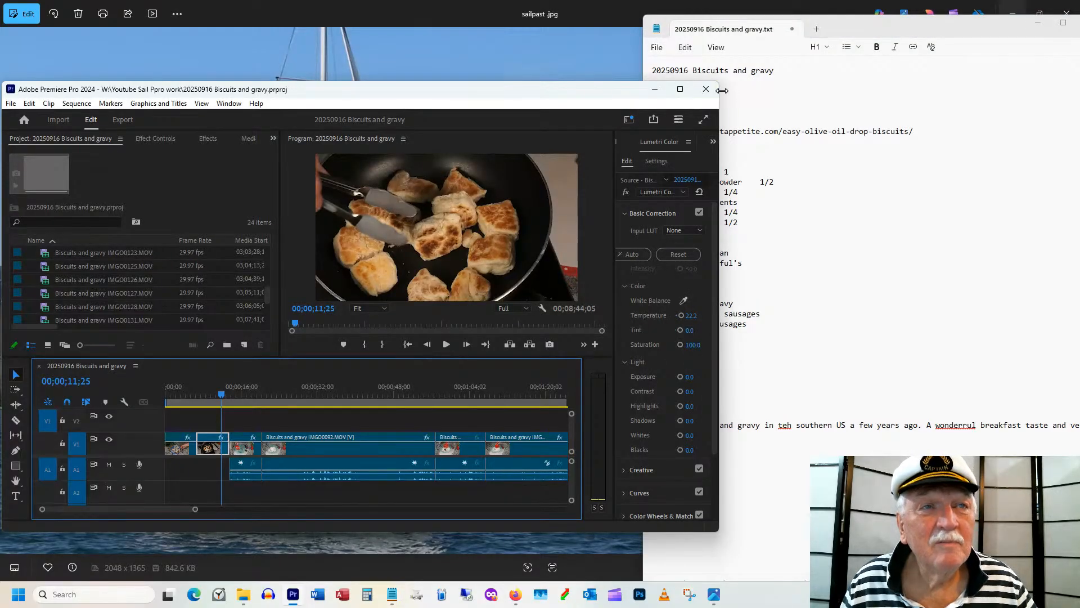
pyautogui.moveTo(722, 91); pyautogui.dragTo(629, 104)
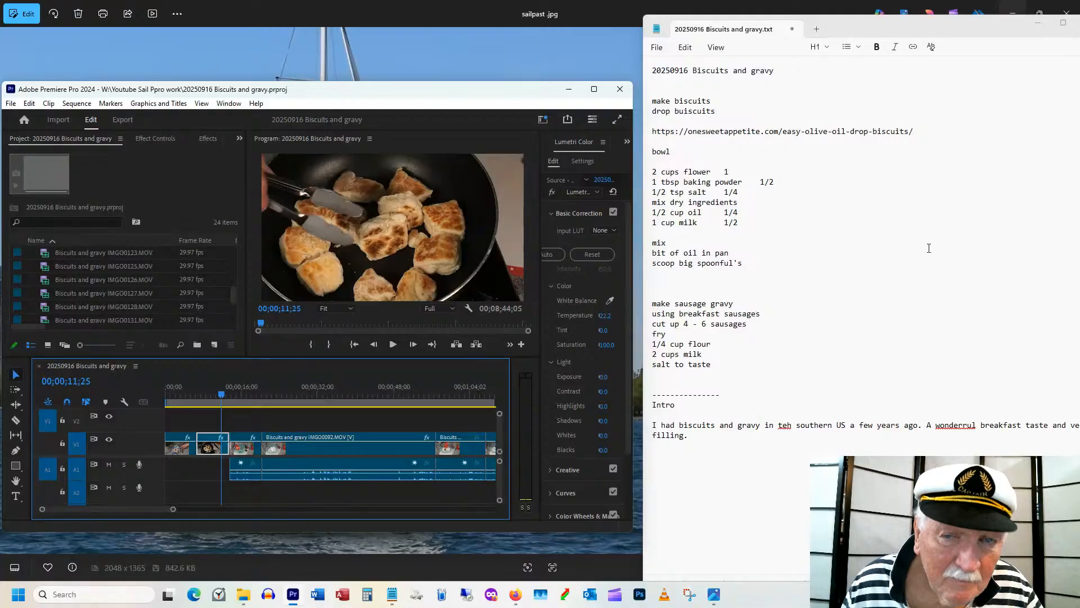
pyautogui.moveTo(872, 30); pyautogui.dragTo(766, 29)
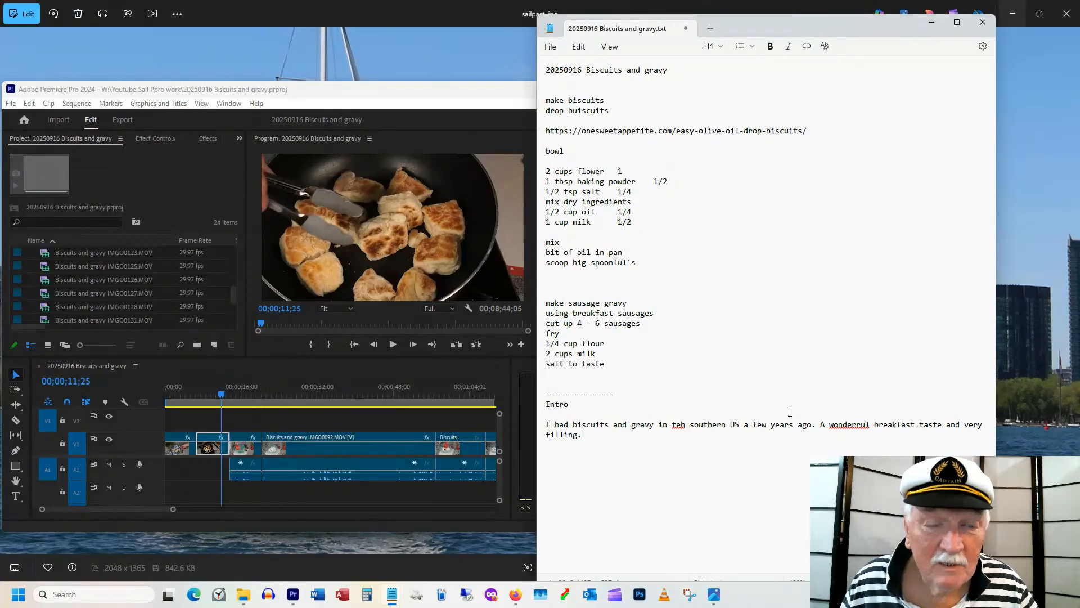
# Correct the misspelled "teh" and "wonderrul" in the intro to the suggested "the" and "wonderful".
pyautogui.rightClick(678, 428)
pyautogui.click(692, 444)
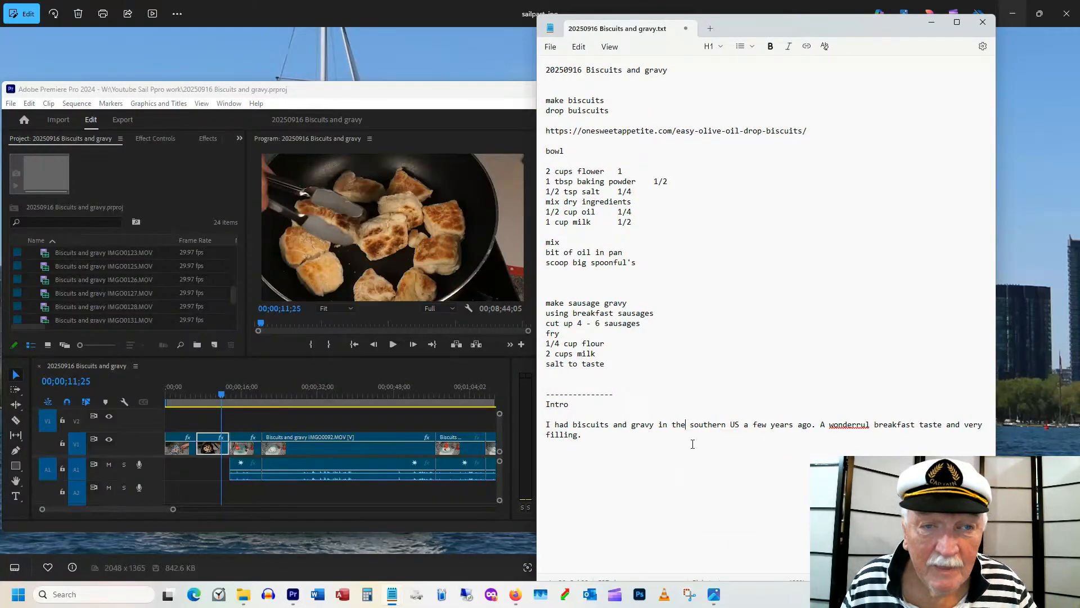
pyautogui.rightClick(849, 437)
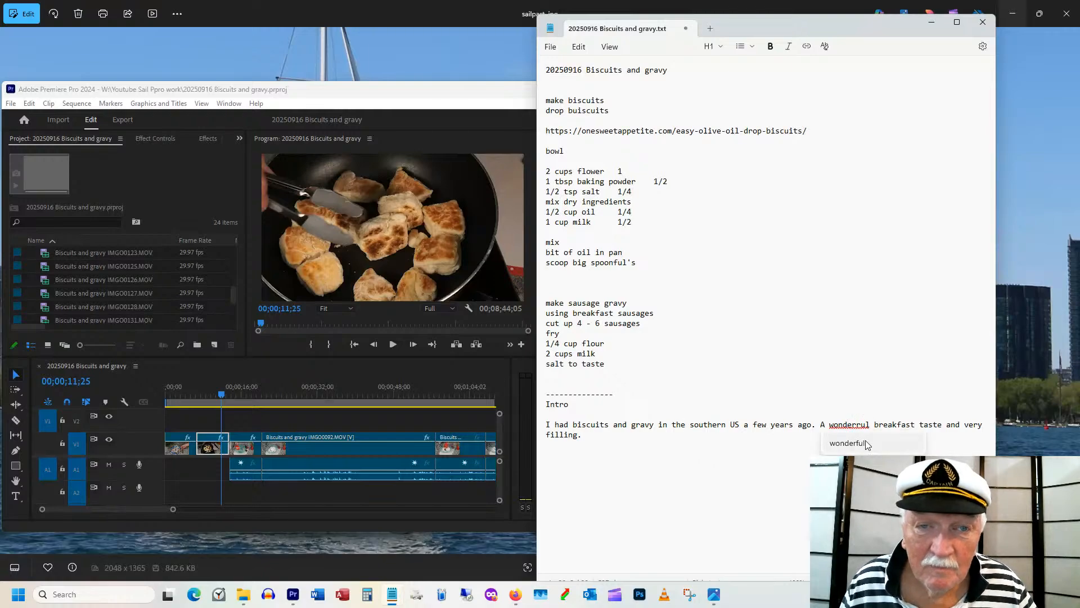
pyautogui.click(854, 443)
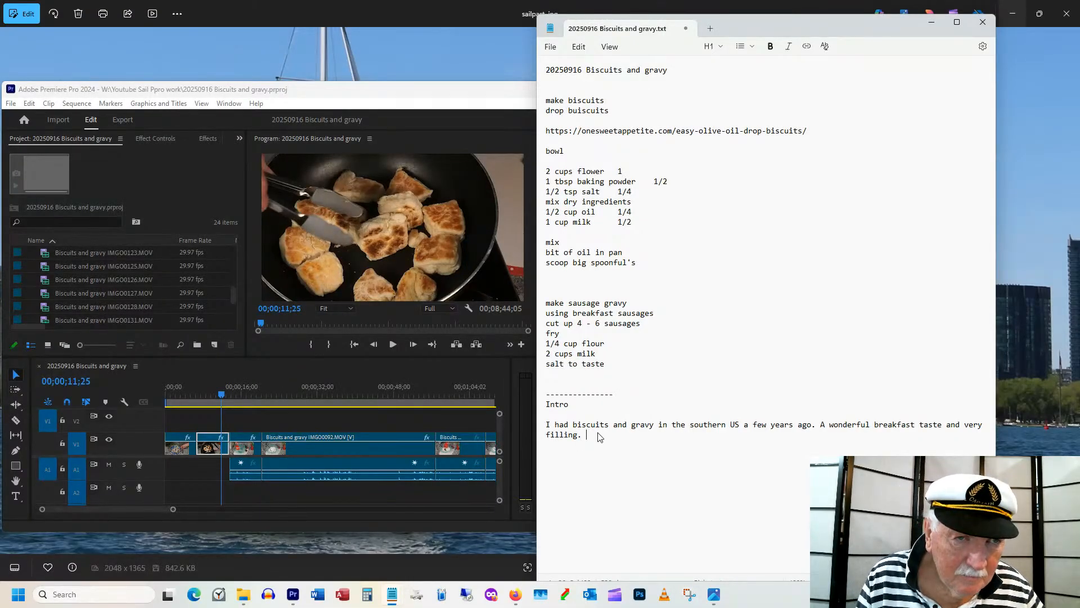
# Continue the intro after "filling." with "Biscuit s=are usesually baked in an oven,".
pyautogui.write('Bi')
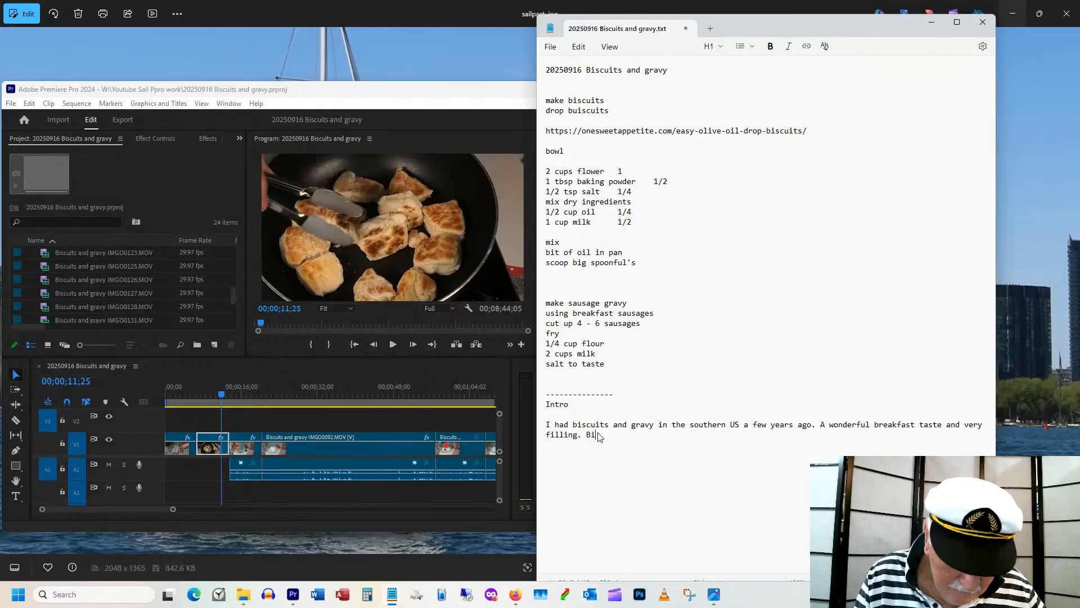
pyautogui.write('scuit ')
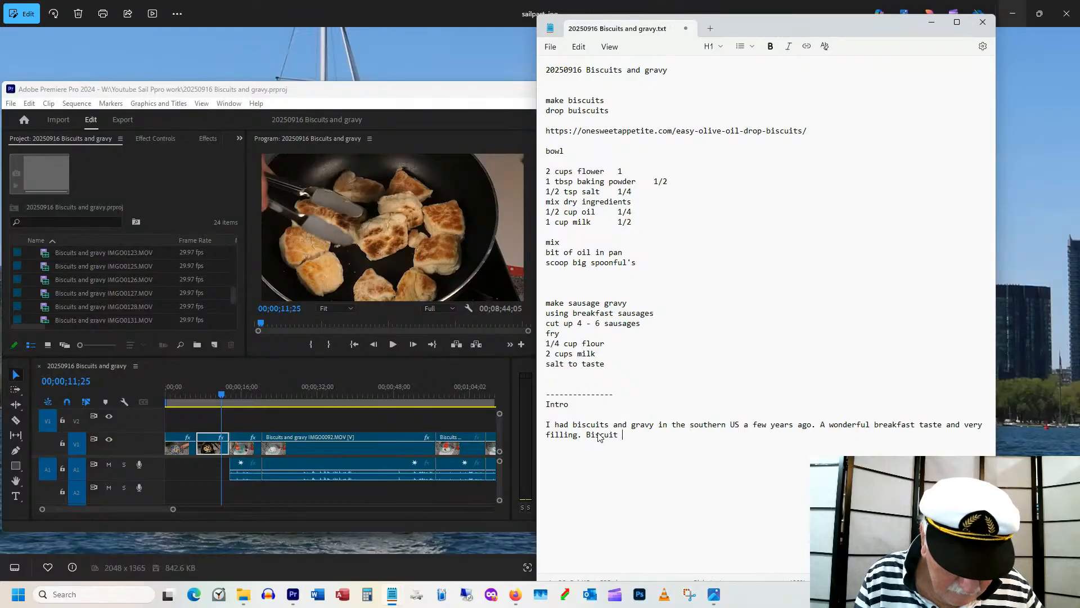
pyautogui.write('s=are u')
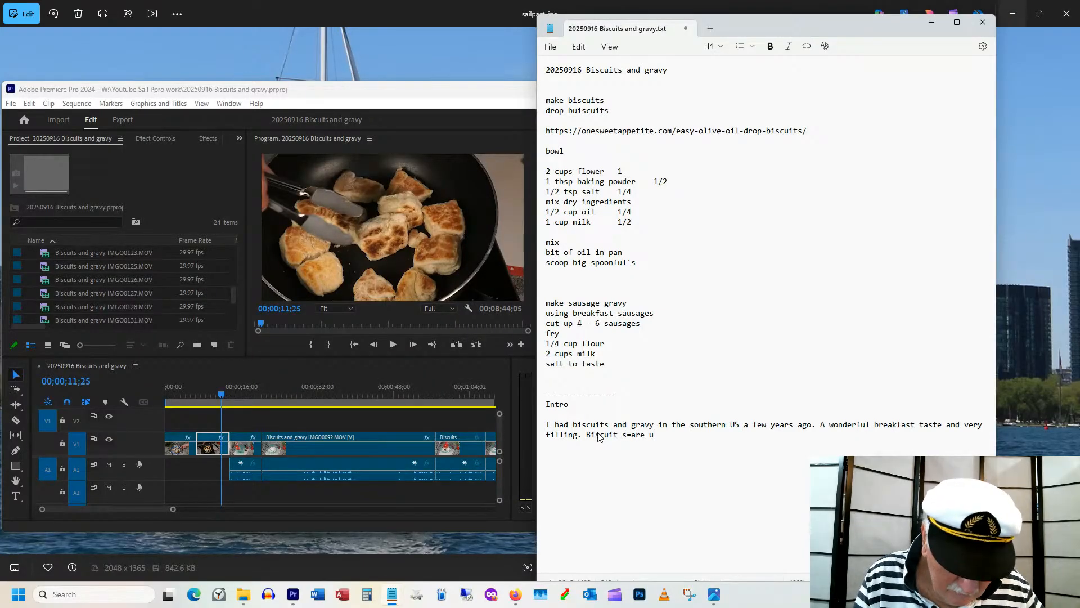
pyautogui.write('sesu')
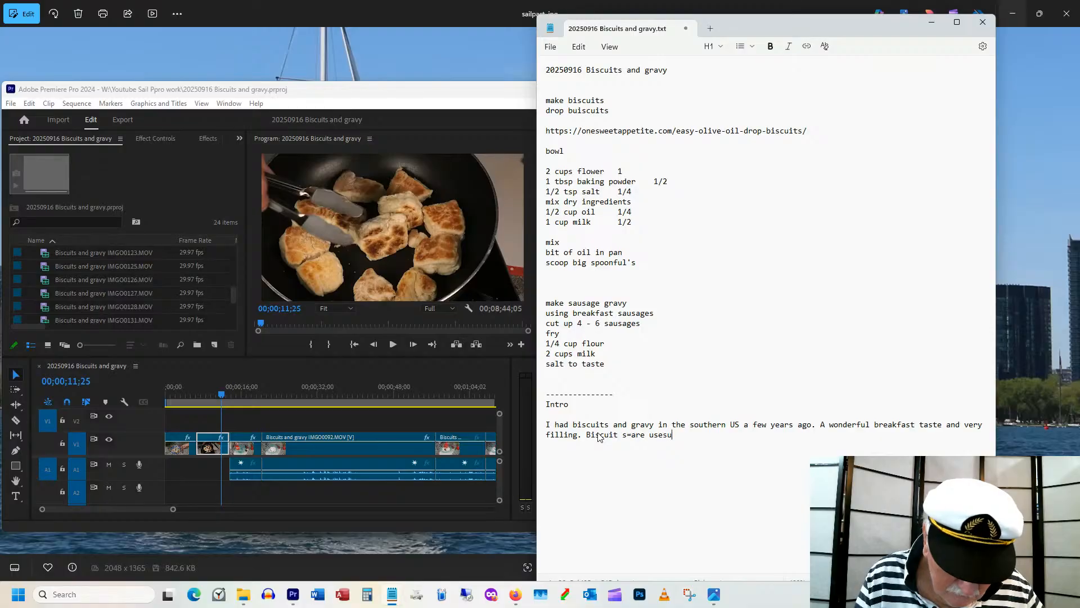
pyautogui.write('ally ba')
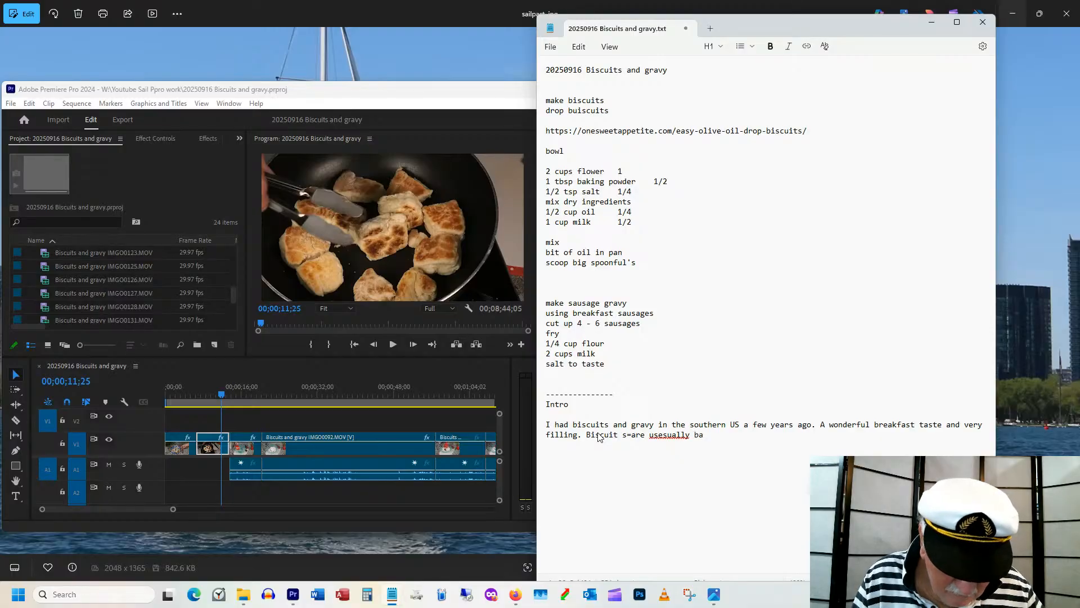
pyautogui.write('ked in an o')
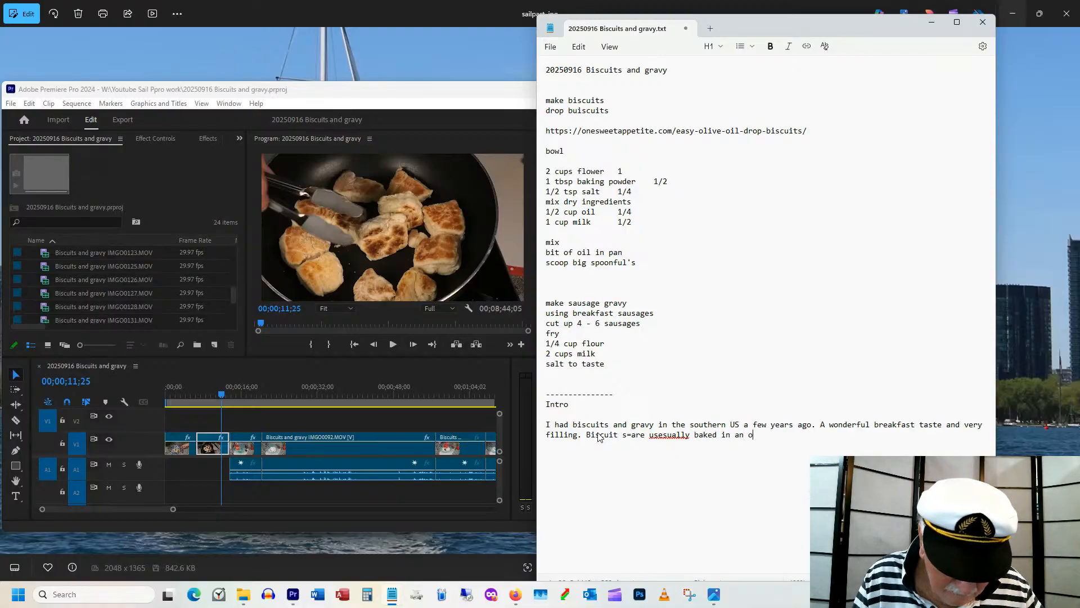
pyautogui.write('ven, ')
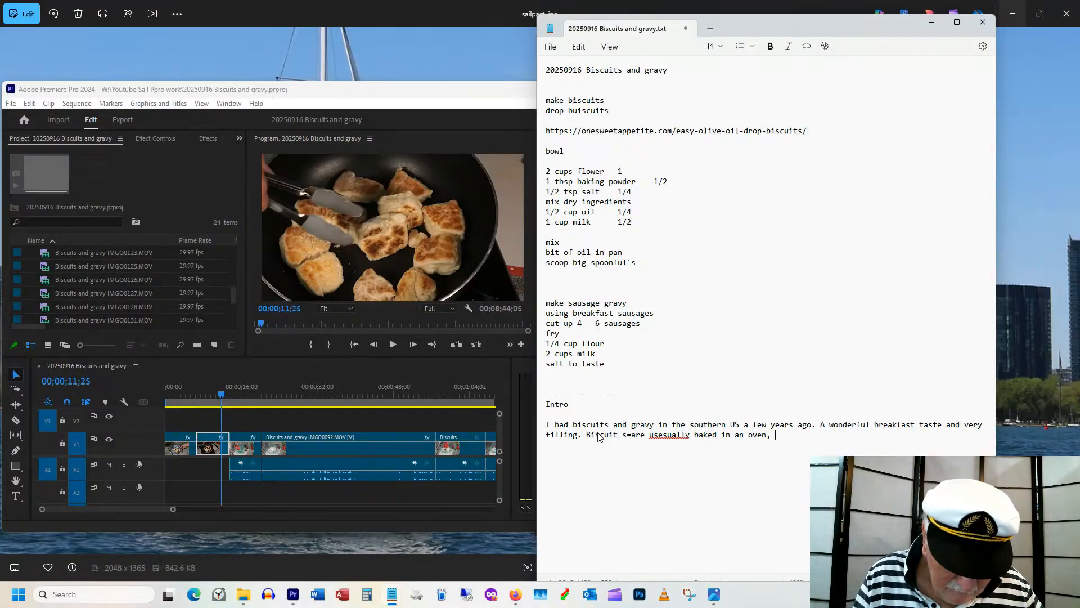
# Continue the intro with "but I want to make then in a skillet becaus heating an oven will take way to much gas.".
pyautogui.write('but I wa')
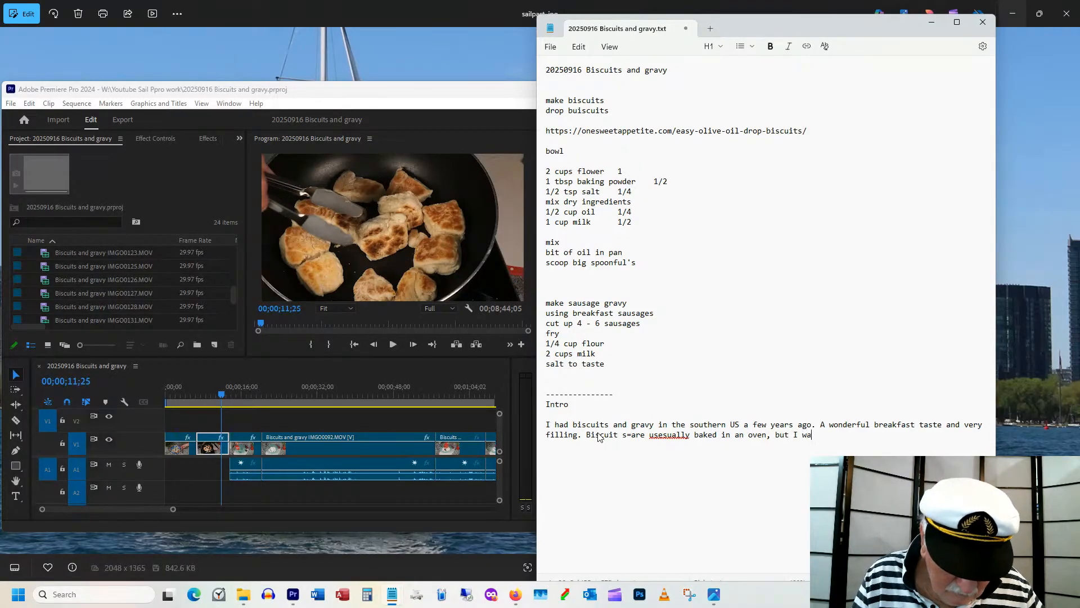
pyautogui.write('nt to ma')
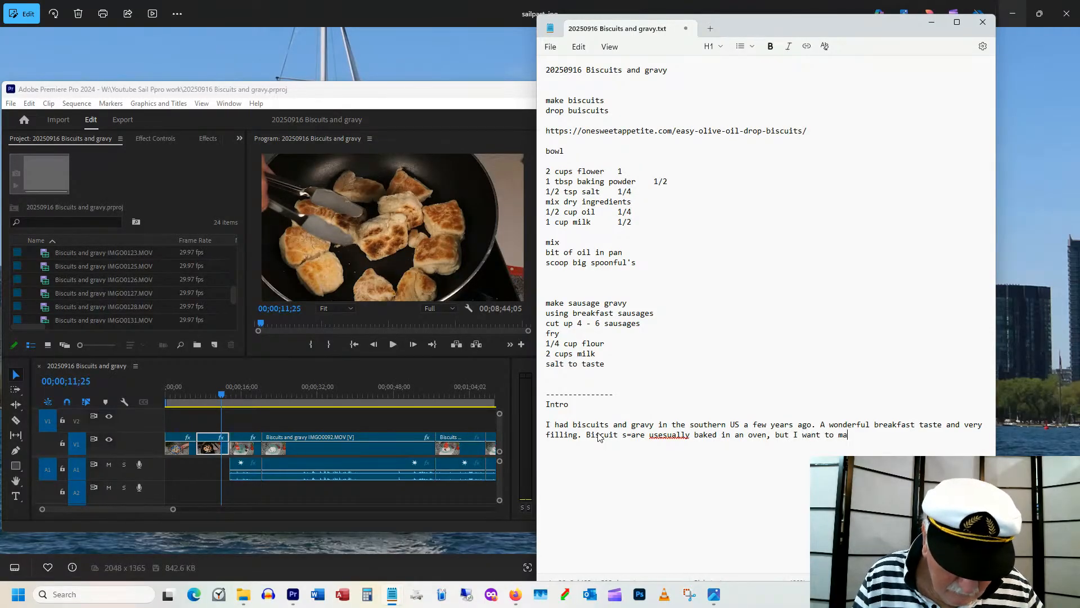
pyautogui.write('ke then in a ski')
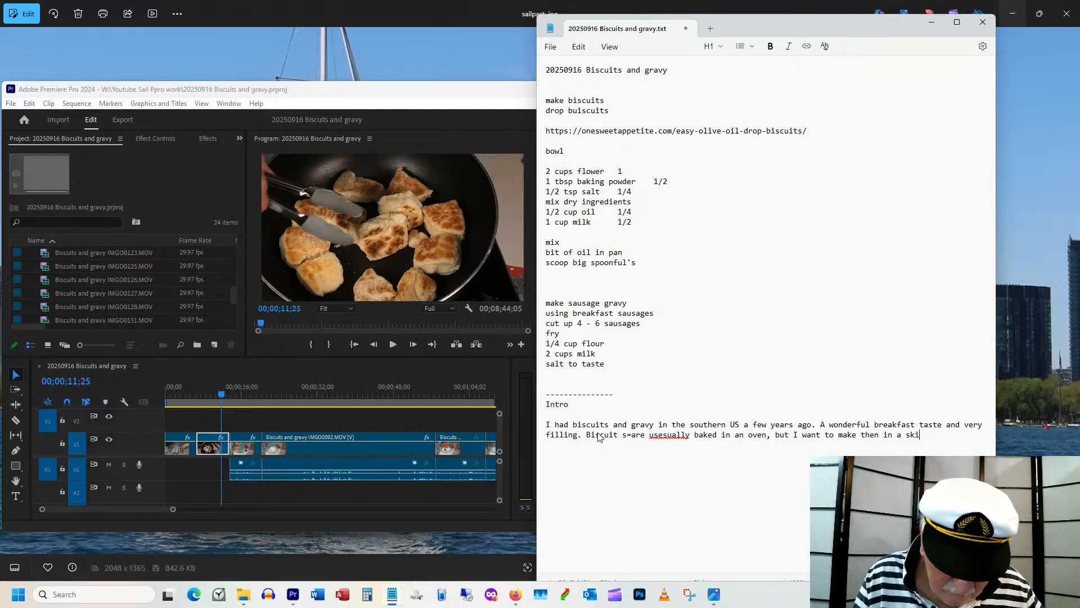
pyautogui.write('llet becaus he')
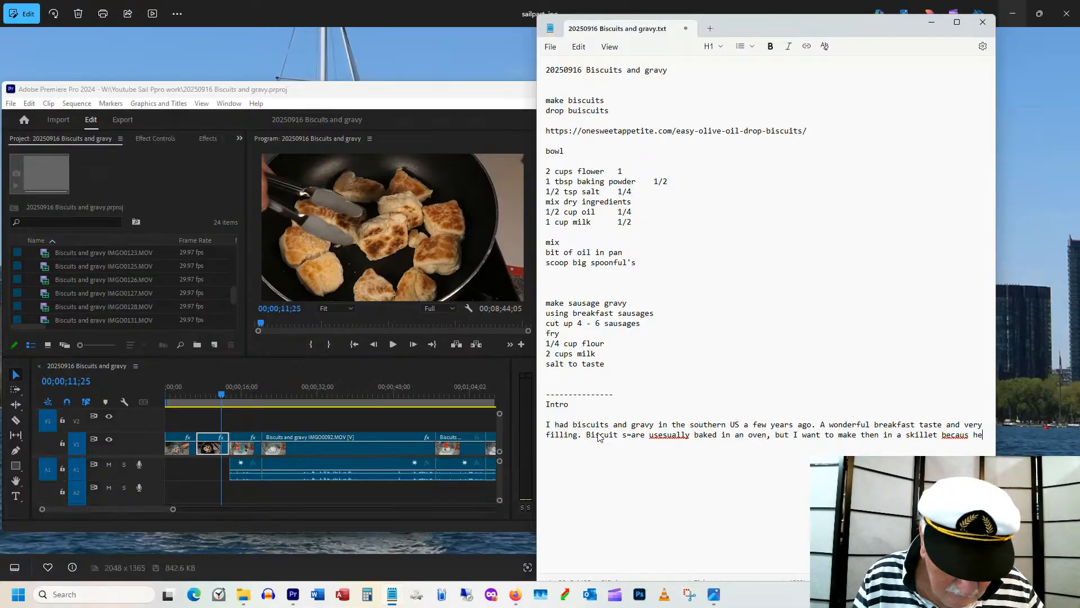
pyautogui.write('ating a')
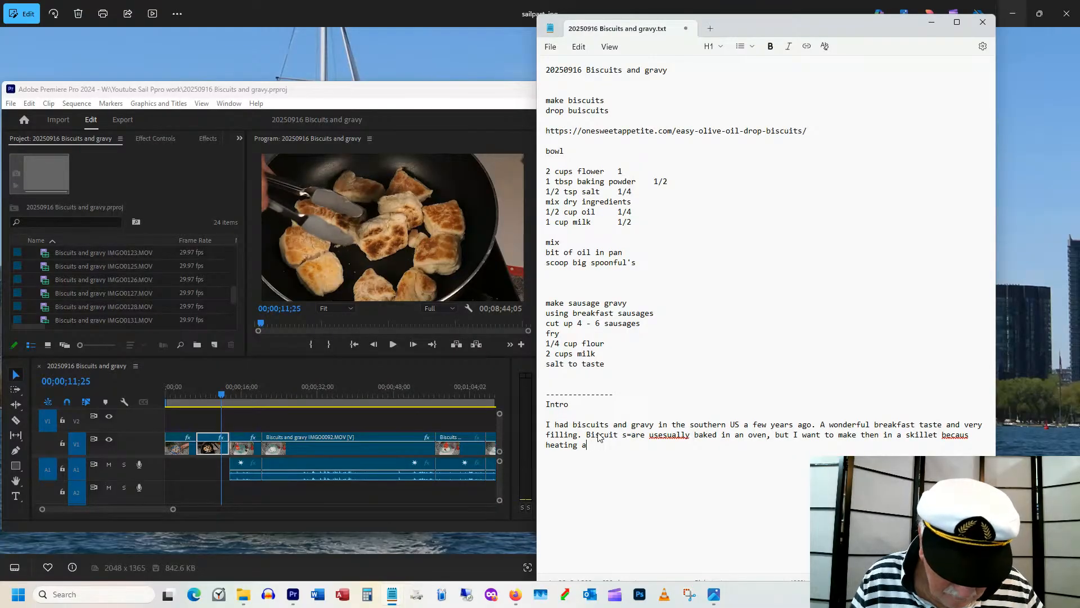
pyautogui.write('n ove')
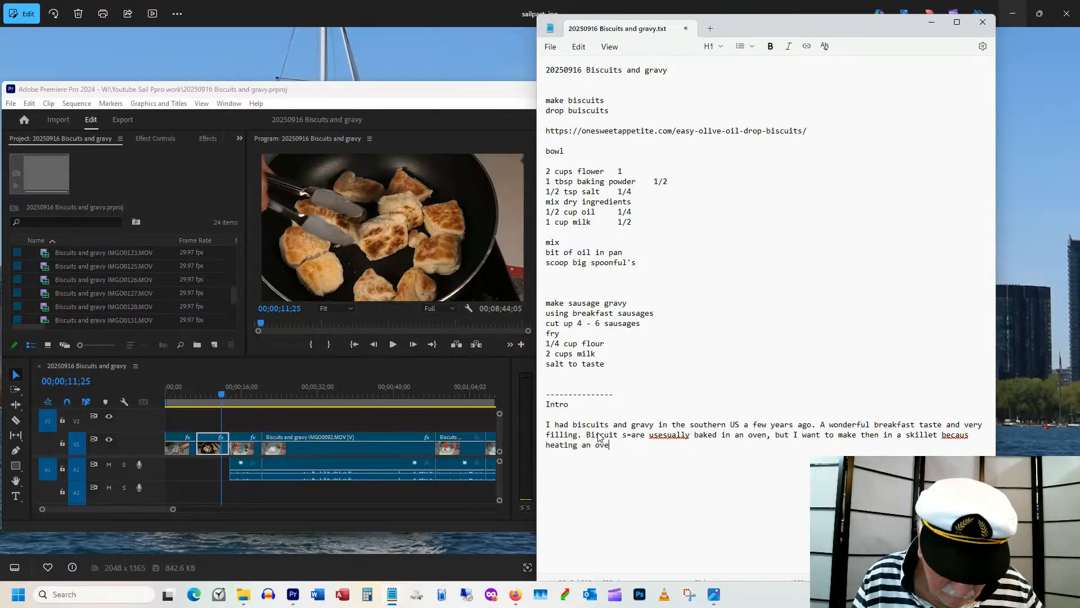
pyautogui.write('n')
pyautogui.write(' wi')
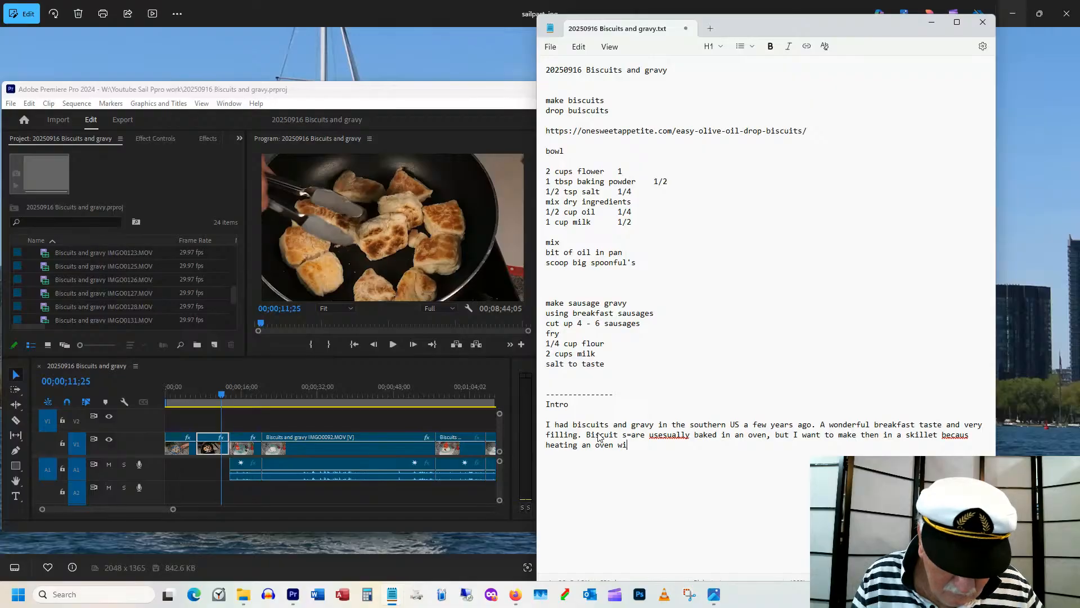
pyautogui.write('ll take w')
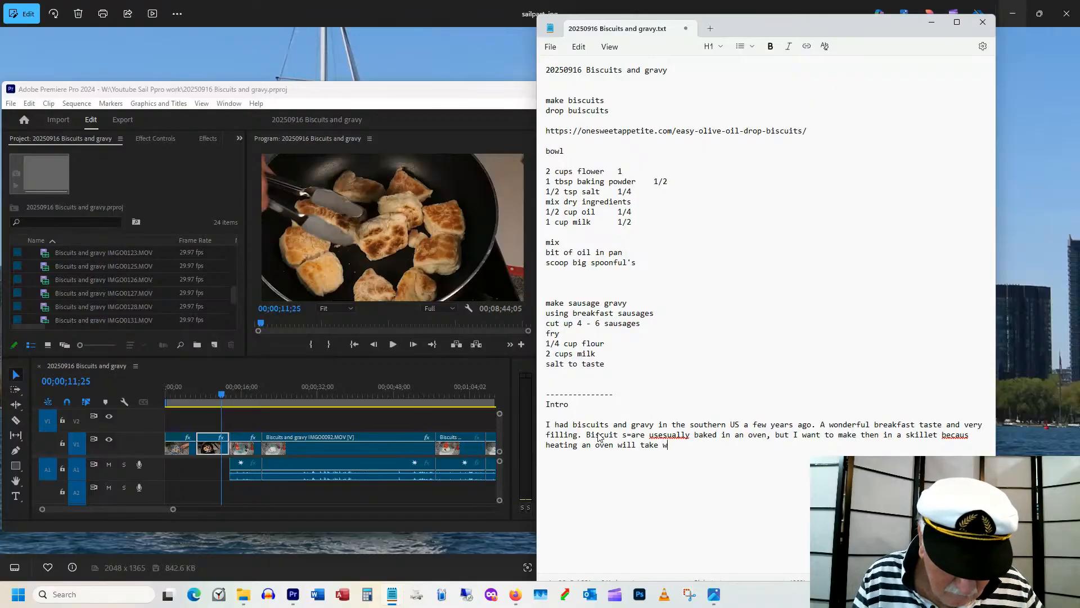
pyautogui.write('ay to muc')
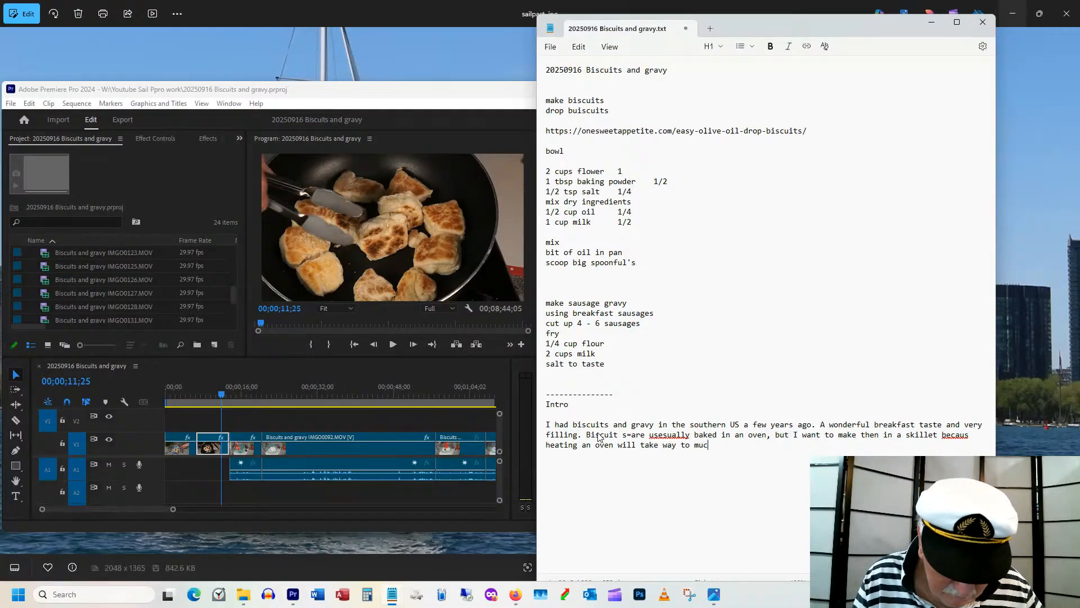
pyautogui.write('h gas')
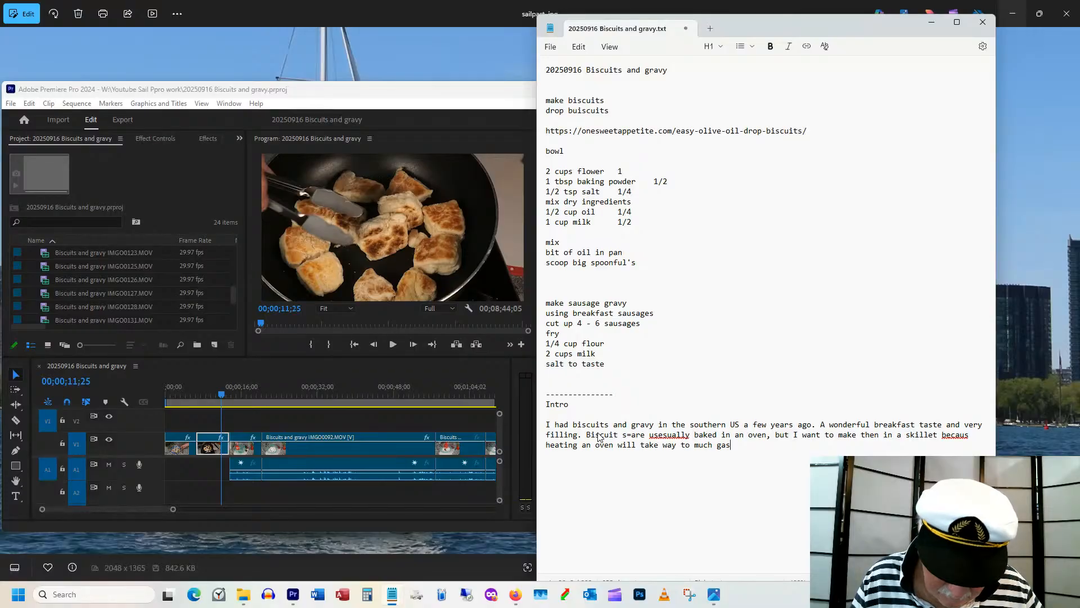
pyautogui.write('.')
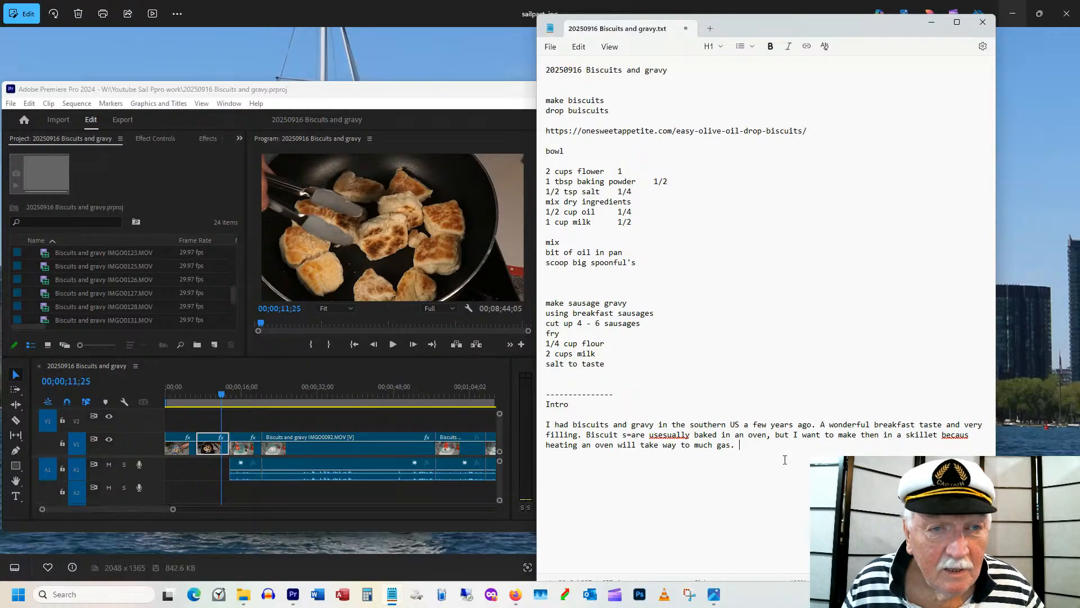
# Correct "usesually" to "usually" and "becaus" to "because" in the intro, and insert "stove top" before "skillet".
pyautogui.rightClick(668, 436)
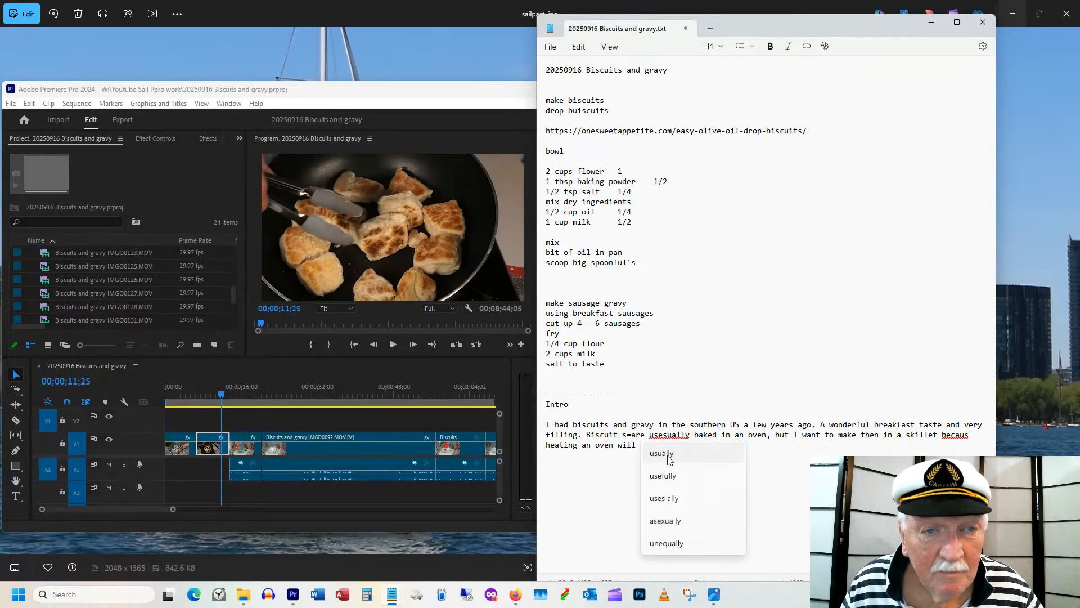
pyautogui.click(663, 453)
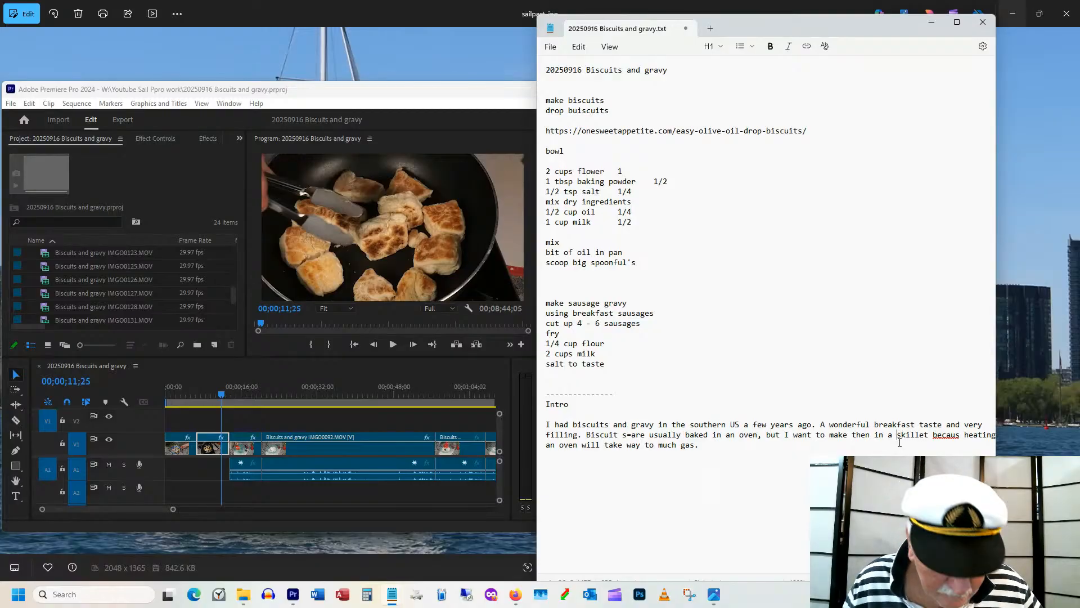
pyautogui.write('st')
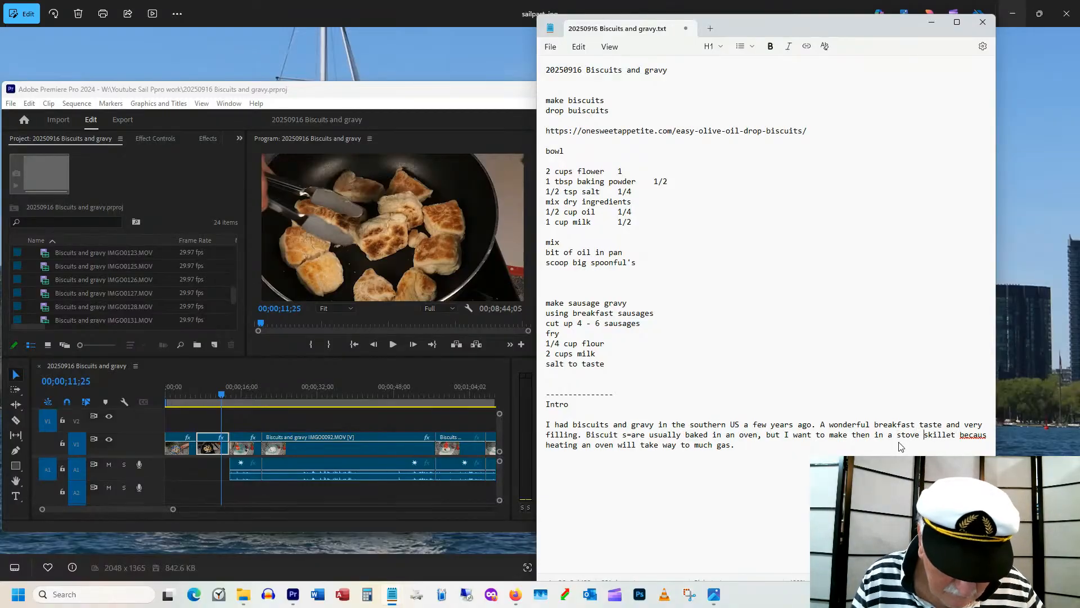
pyautogui.write('ove top')
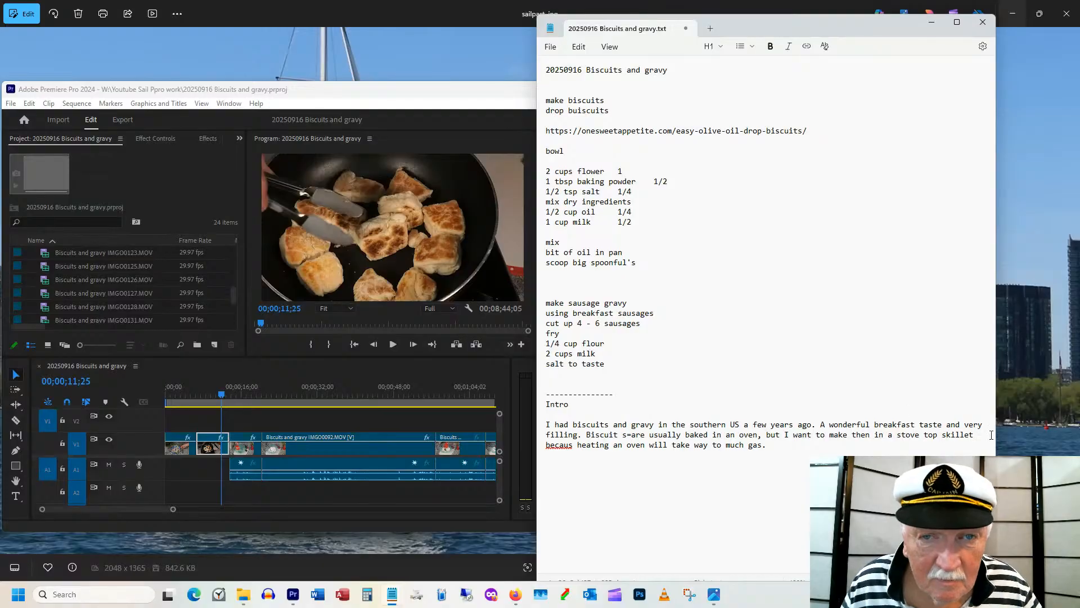
pyautogui.click(565, 444)
pyautogui.click(561, 463)
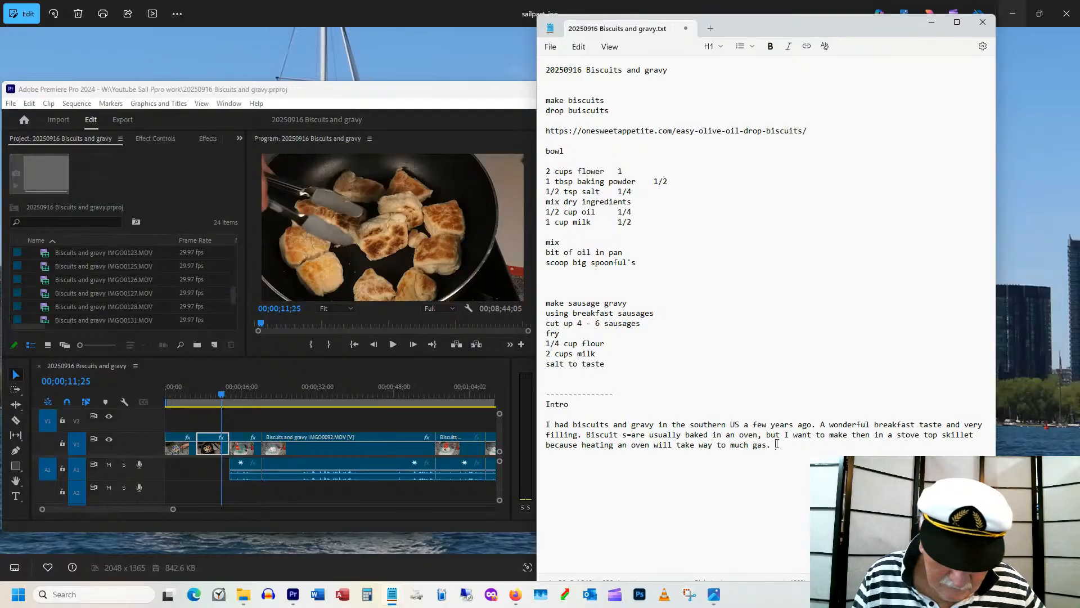
# End the intro paragraph with "Lets cook" and leave a blank line below it.
pyautogui.write('Let')
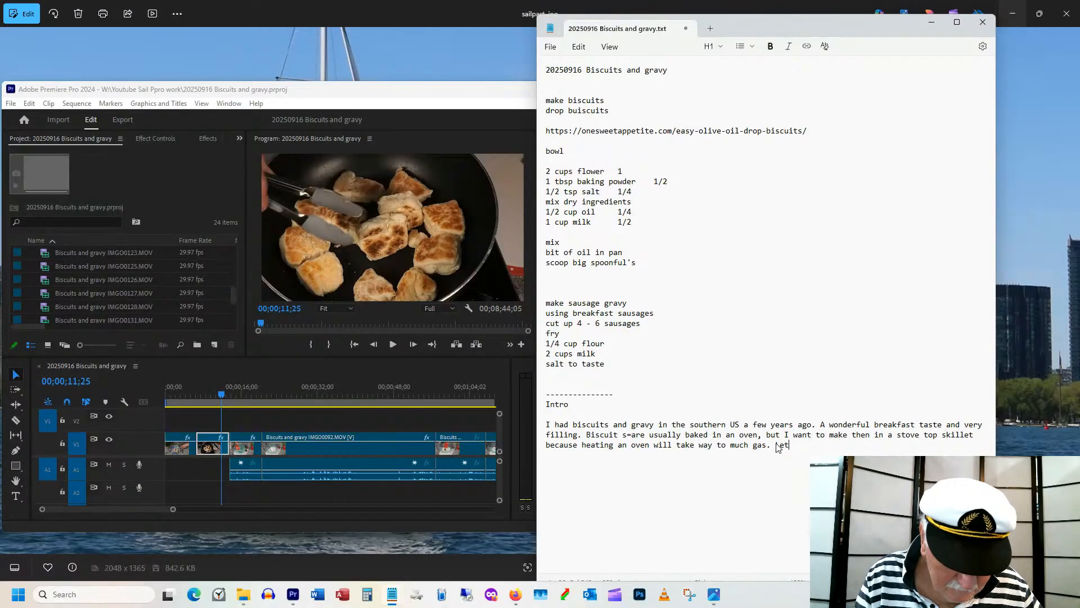
pyautogui.write('s cook')
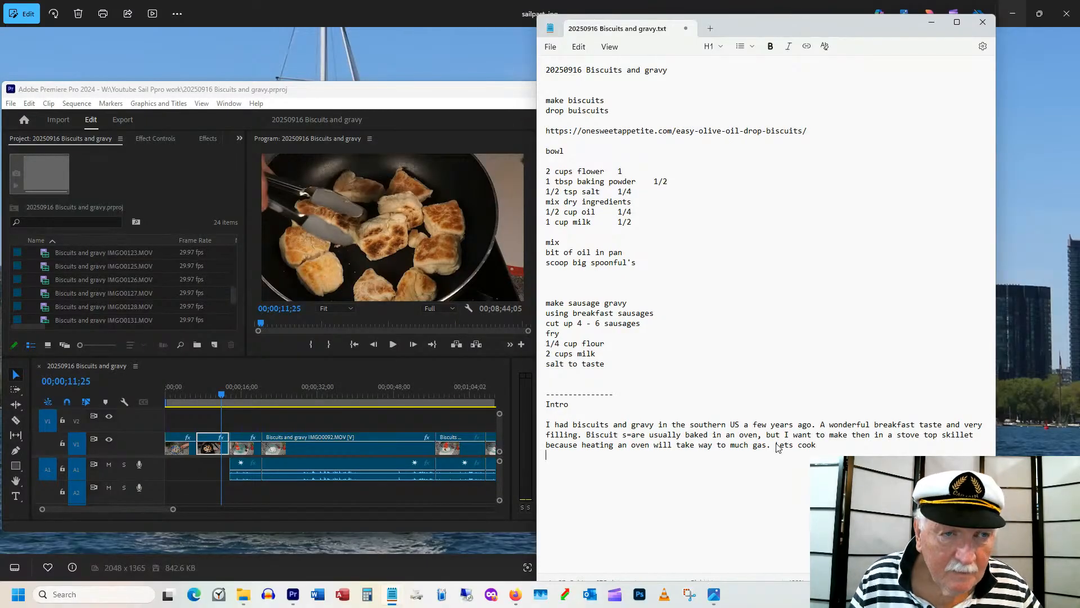
pyautogui.press('Return')
pyautogui.press('Return')
# Write the closing line "That was an amazing taste and so simple to make." and add a dashed separator line below it.
pyautogui.write('That was an')
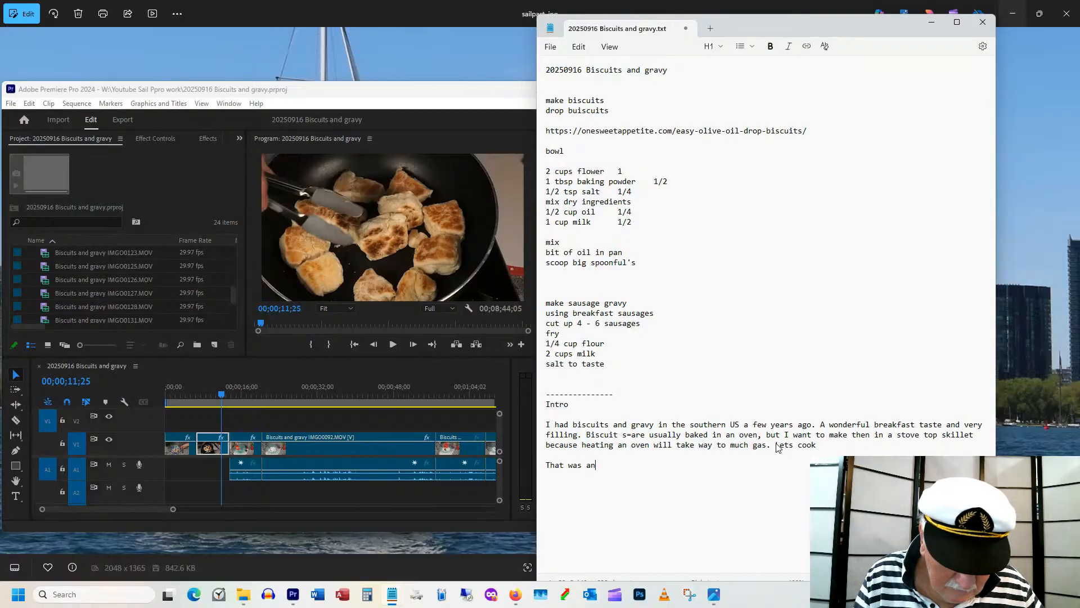
pyautogui.write(' amazing')
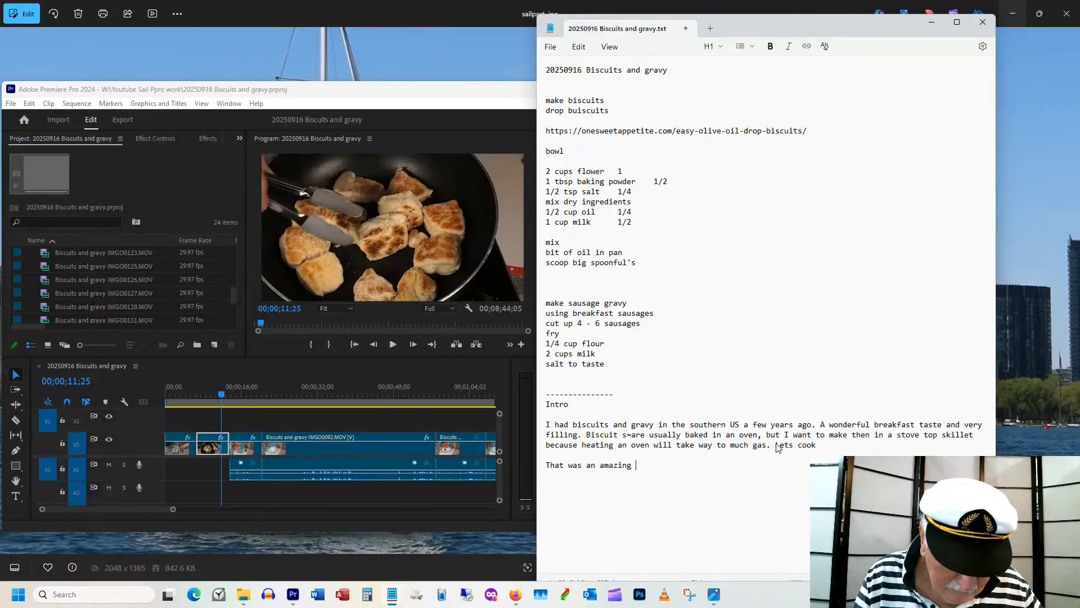
pyautogui.write(' taste and')
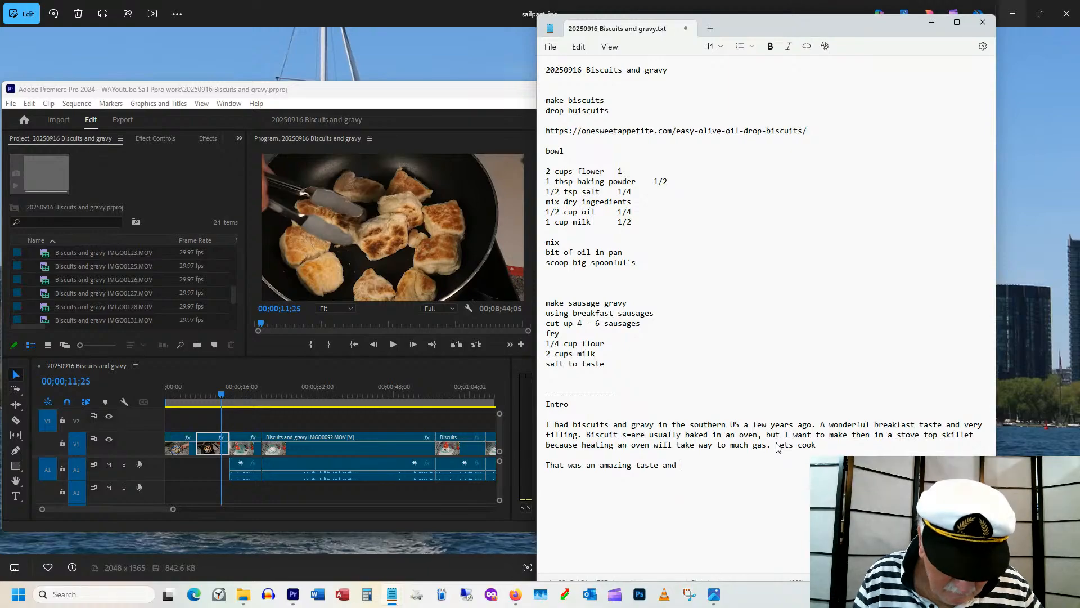
pyautogui.write(' so ')
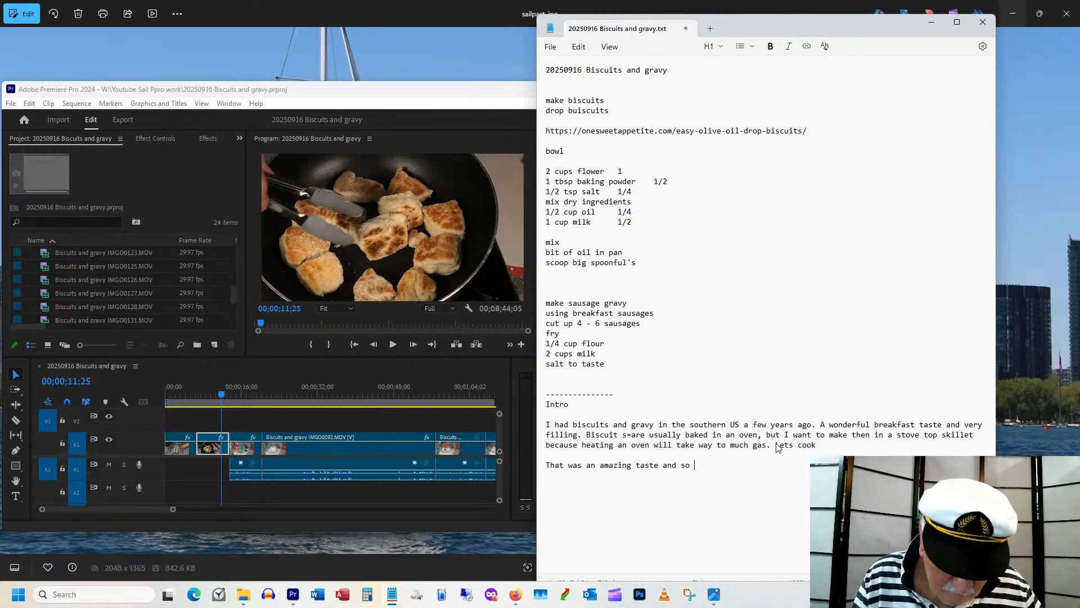
pyautogui.write('simple to make.')
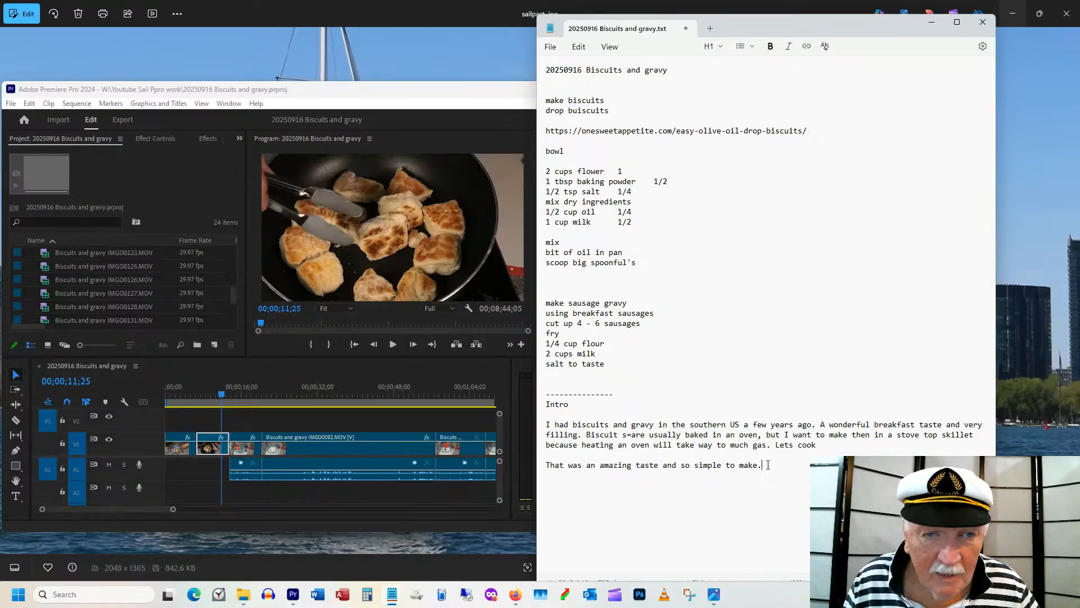
pyautogui.press('Return')
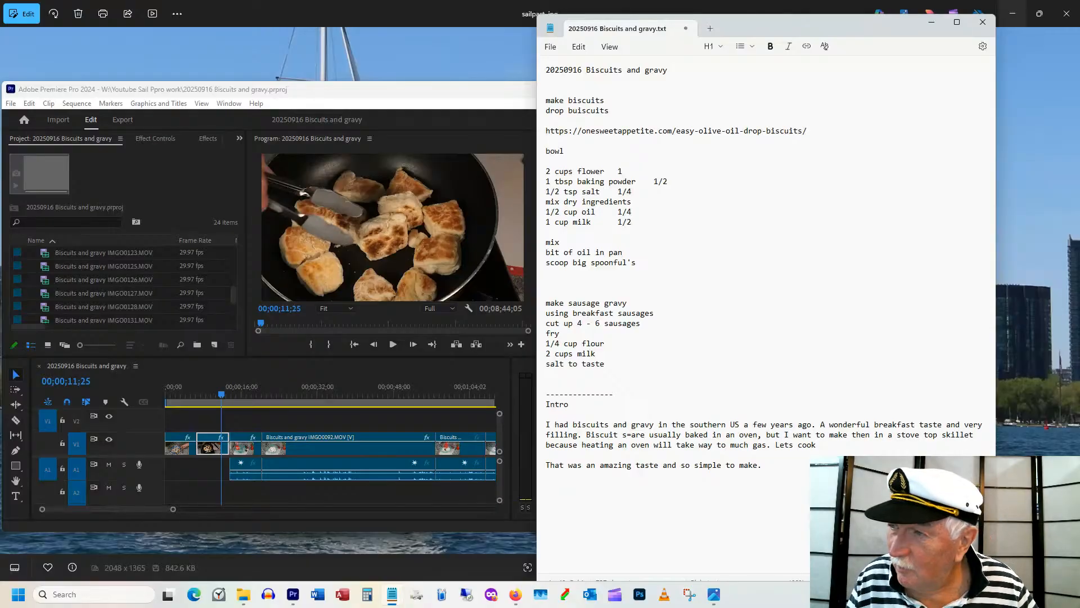
pyautogui.write('------------------')
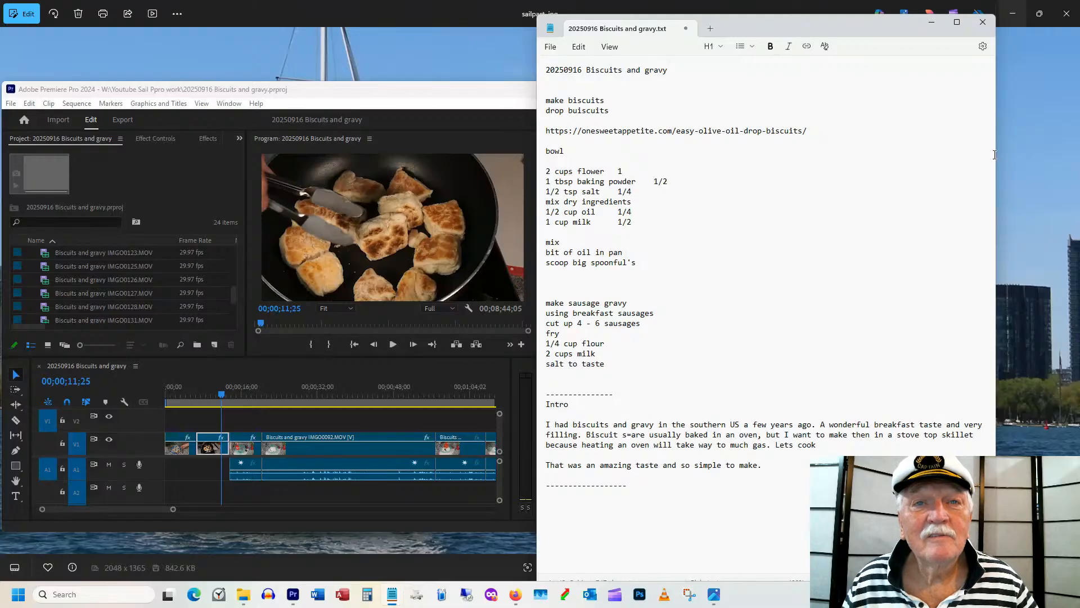
# Cue the sequence to the flour bowl clip at 00;00;15;18 and place the text cursor below the last dashed line in the notes.
pyautogui.moveTo(421, 93); pyautogui.dragTo(278, 101)
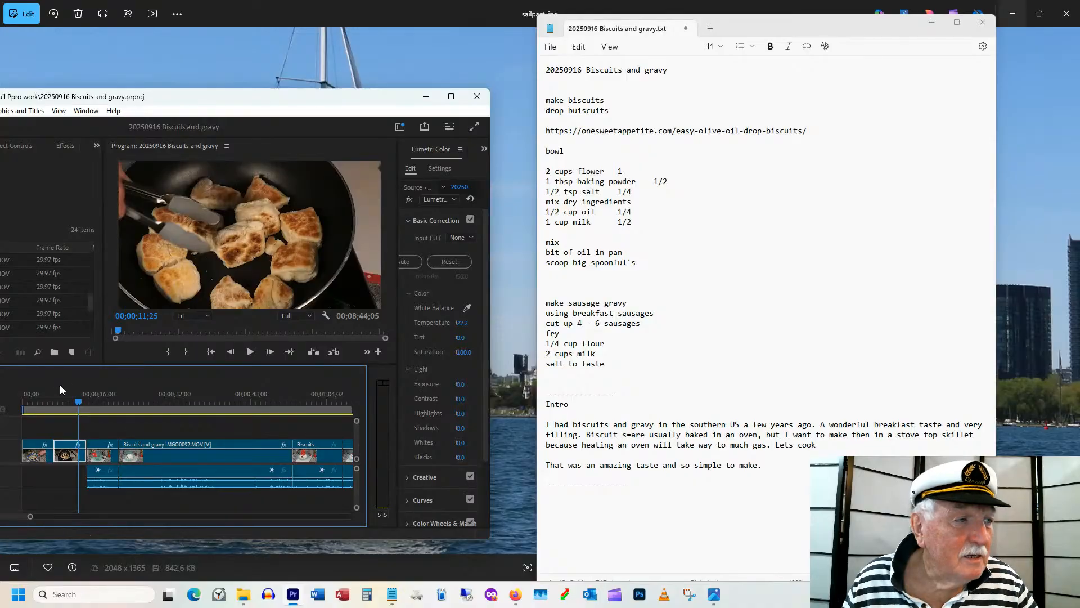
pyautogui.click(97, 397)
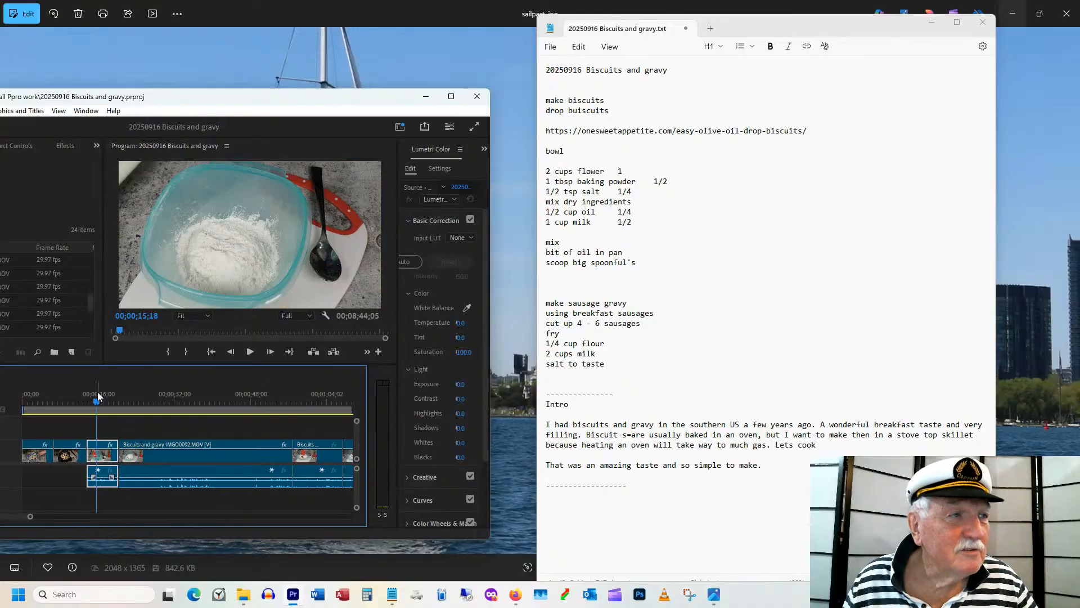
pyautogui.click(596, 488)
pyautogui.write('iNG')
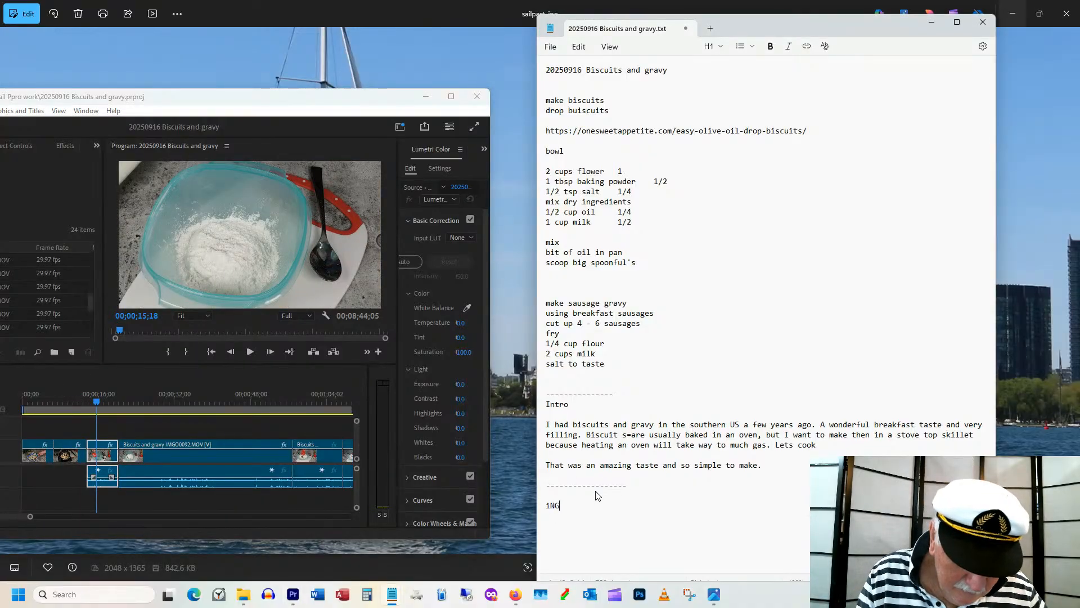
pyautogui.write('REDIENTS')
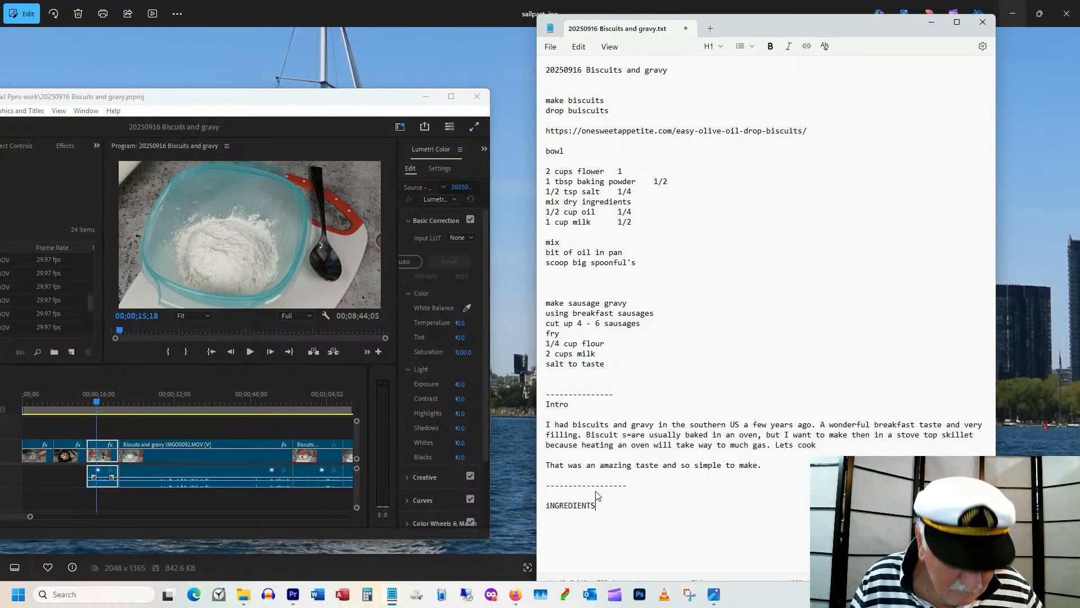
pyautogui.press('BackSpace')
pyautogui.press('BackSpace')
pyautogui.press('BackSpace')
pyautogui.press('BackSpace')
pyautogui.press('BackSpace')
pyautogui.press('BackSpace')
pyautogui.press('BackSpace')
pyautogui.press('BackSpace')
pyautogui.press('BackSpace')
pyautogui.press('BackSpace')
pyautogui.press('BackSpace')
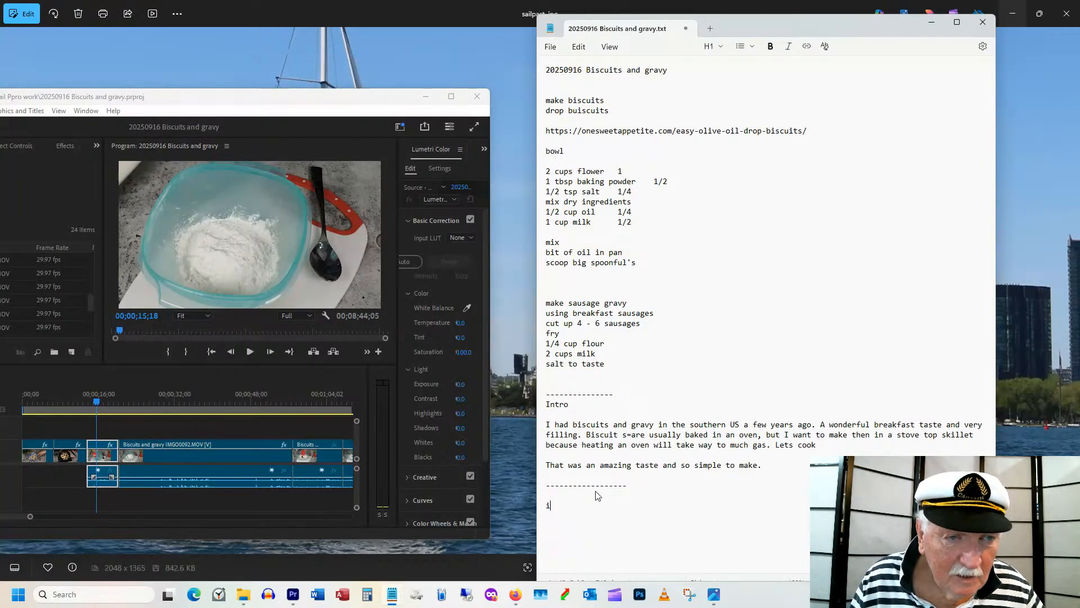
# Write the heading "Ingredients" in the notes with "2 cups flour" on the line below it.
pyautogui.write('I')
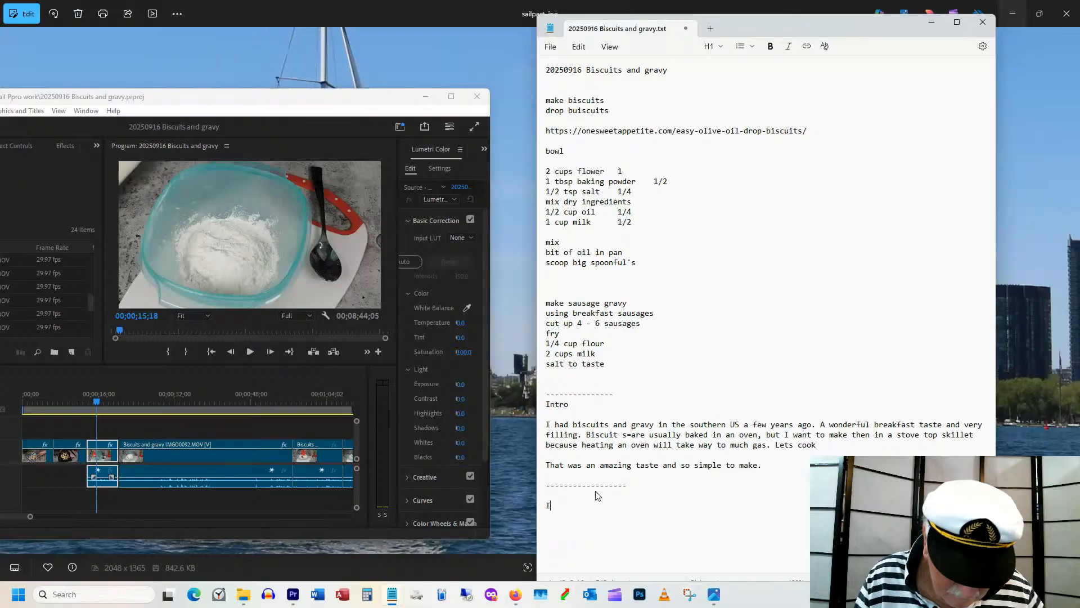
pyautogui.write('ngredients ')
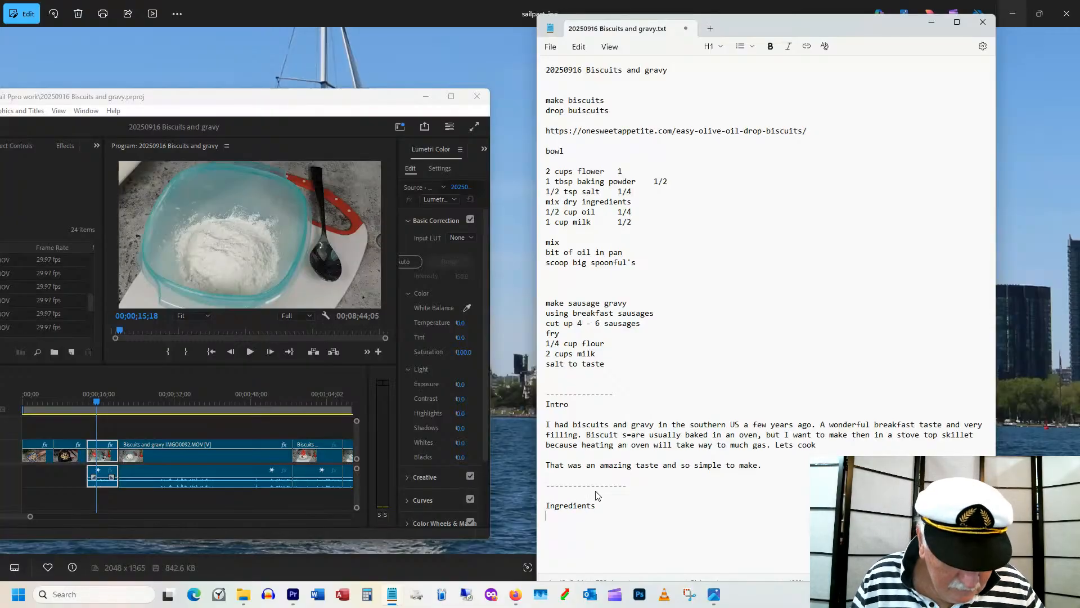
pyautogui.write('2 cups ')
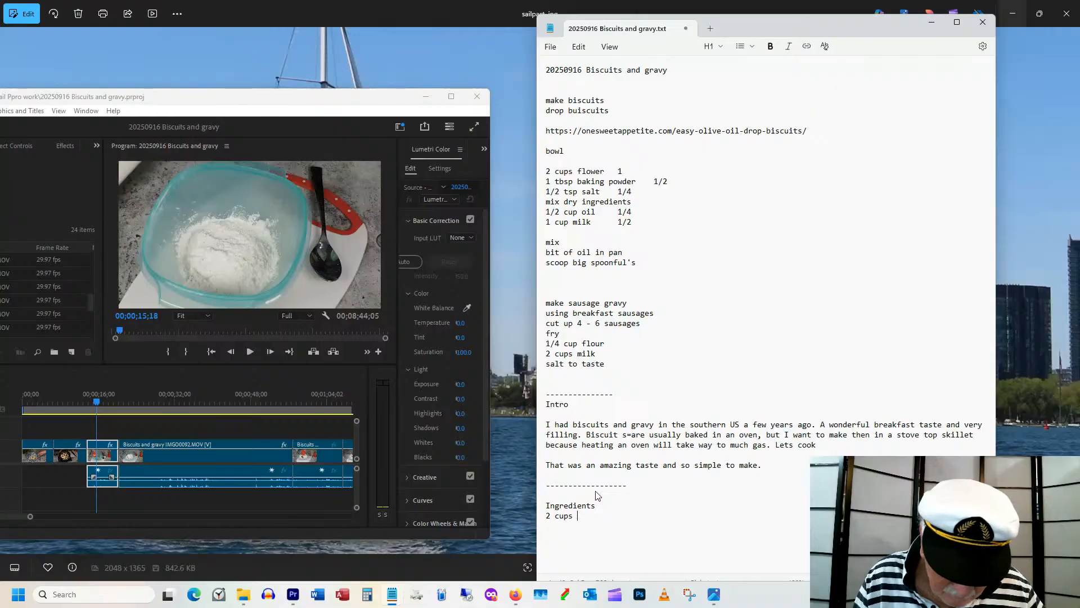
pyautogui.write('flour')
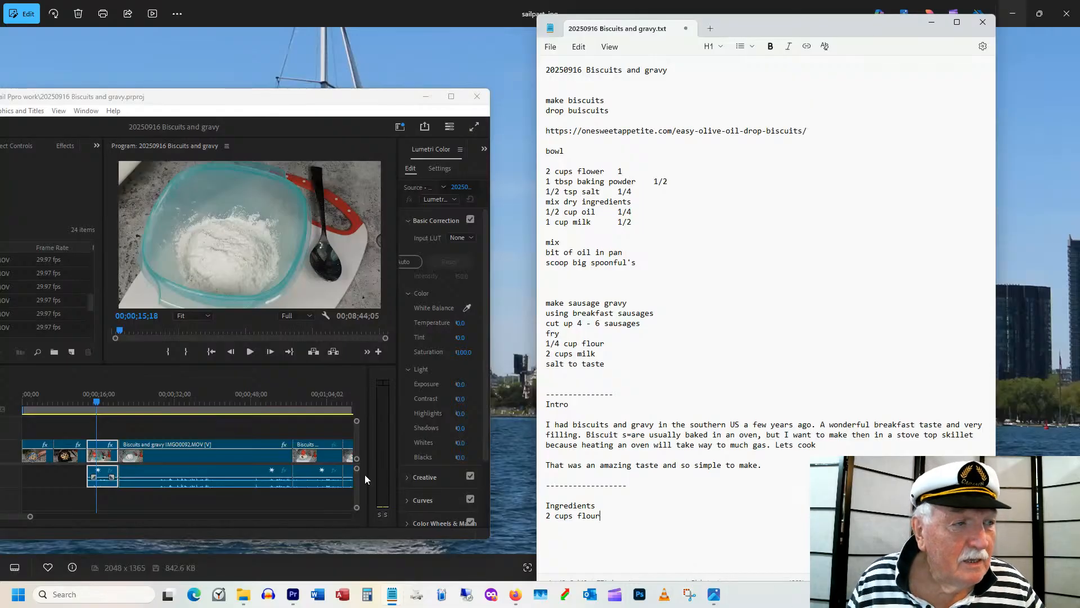
# Cue the sequence to 00;00;29;23 in the dry-mix clip and add "1 tsp baking powder" to the ingredients list.
pyautogui.click(117, 397)
pyautogui.moveTo(117, 397); pyautogui.dragTo(165, 408)
pyautogui.click(550, 526)
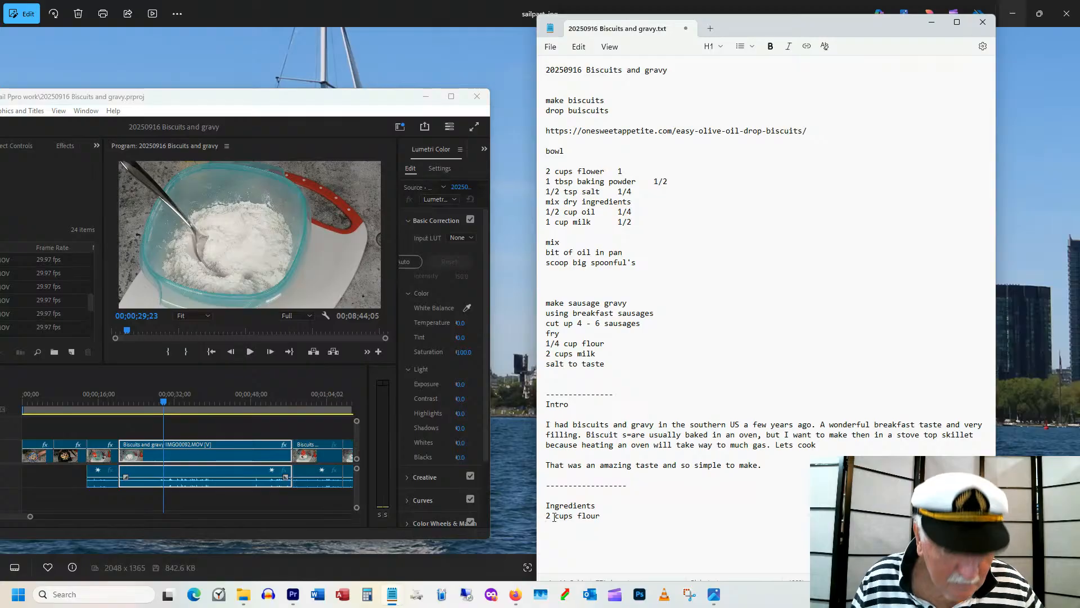
pyautogui.write('1 t')
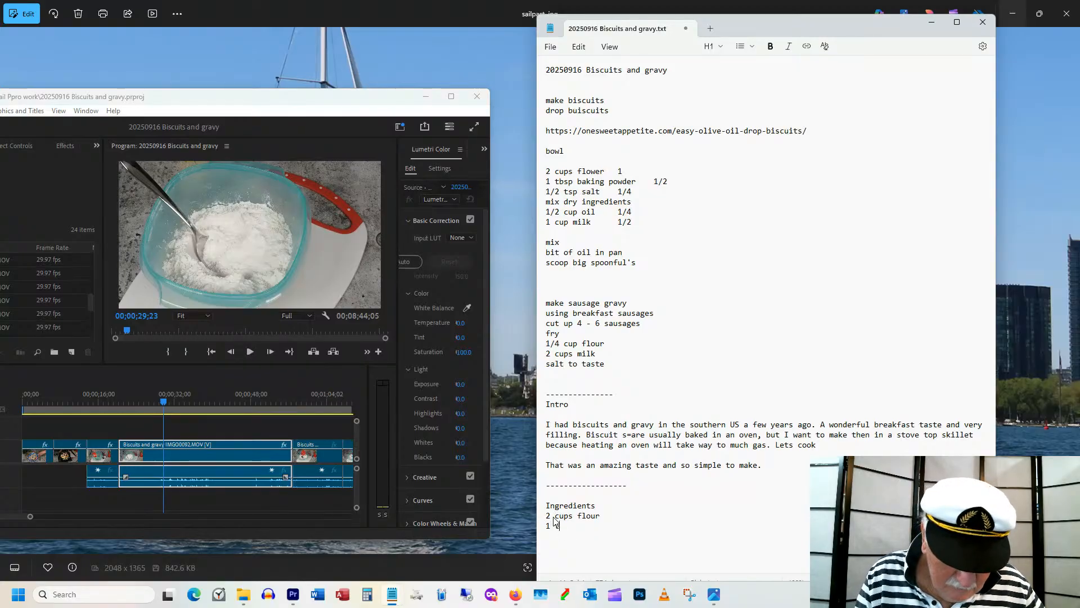
pyautogui.write('sp ba')
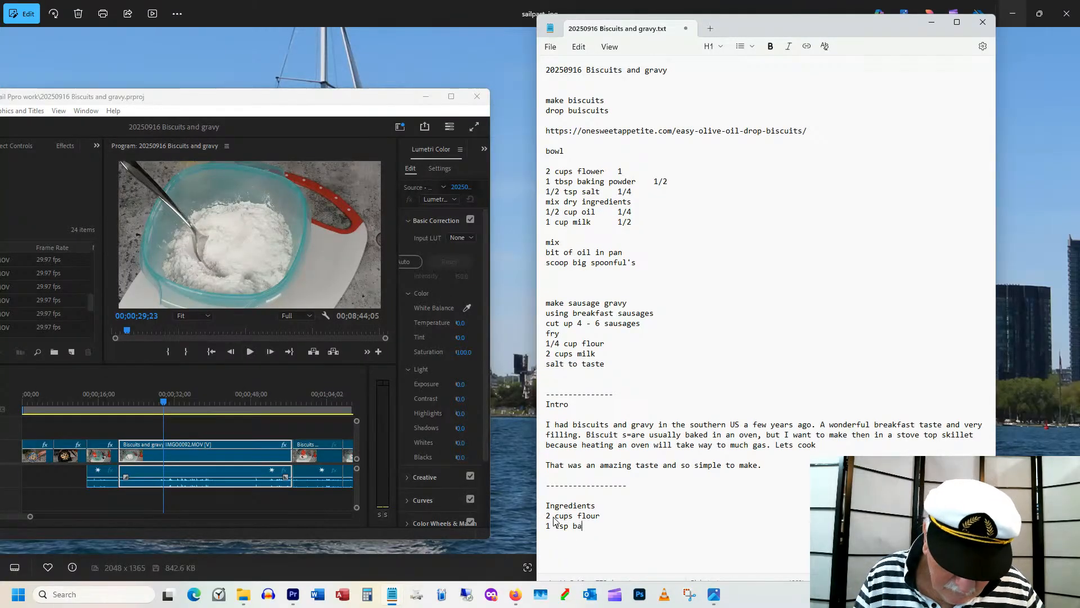
pyautogui.write('king pow')
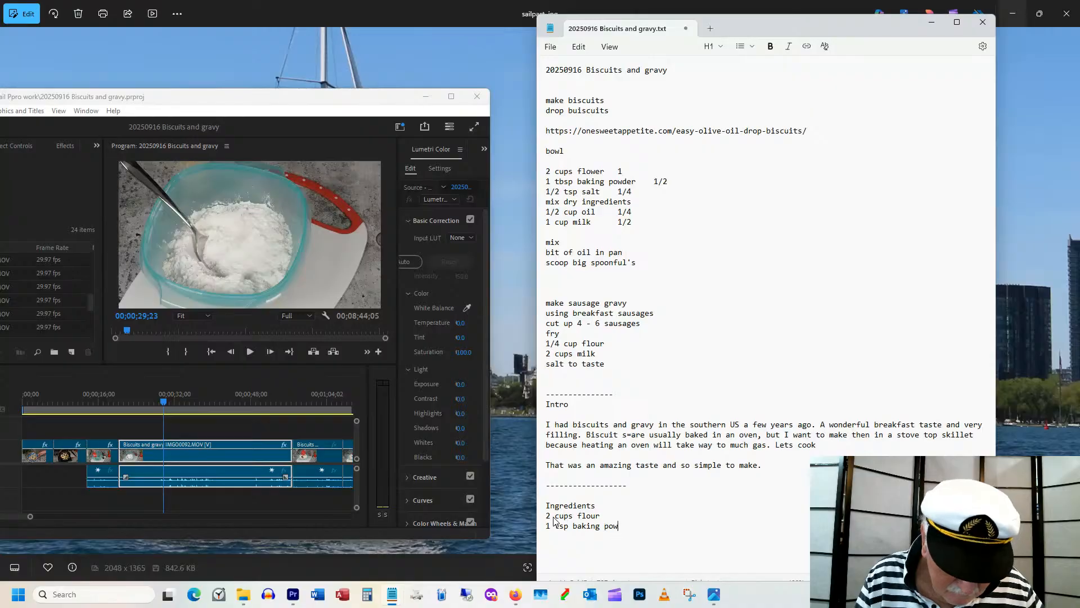
pyautogui.write('der')
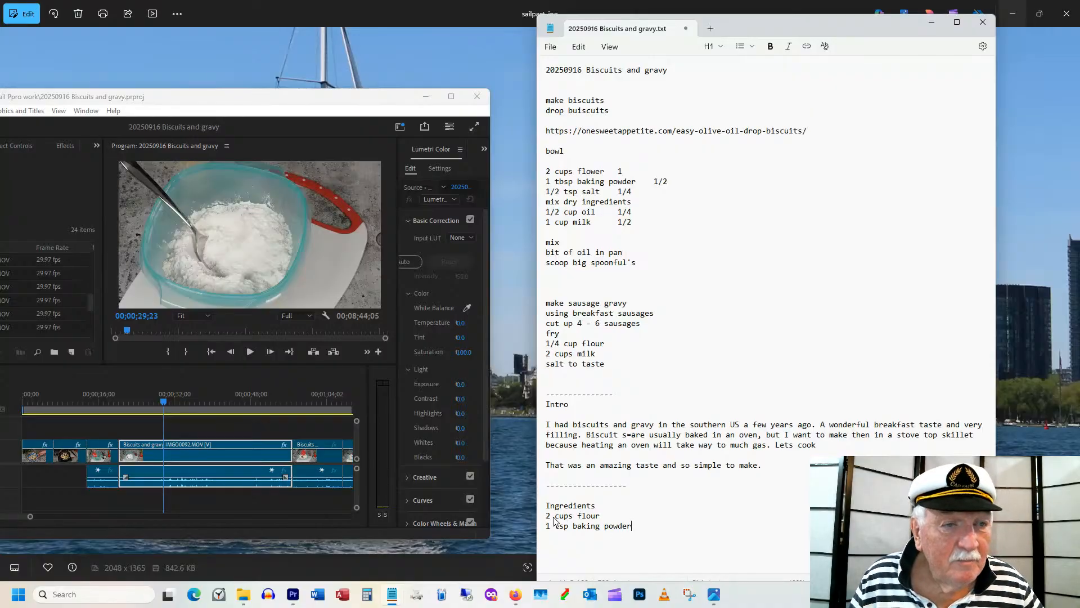
# Cue the sequence to the milk-pouring shot at 00;01;02;03 and add "2 cups milk" to the ingredients list.
pyautogui.click(310, 400)
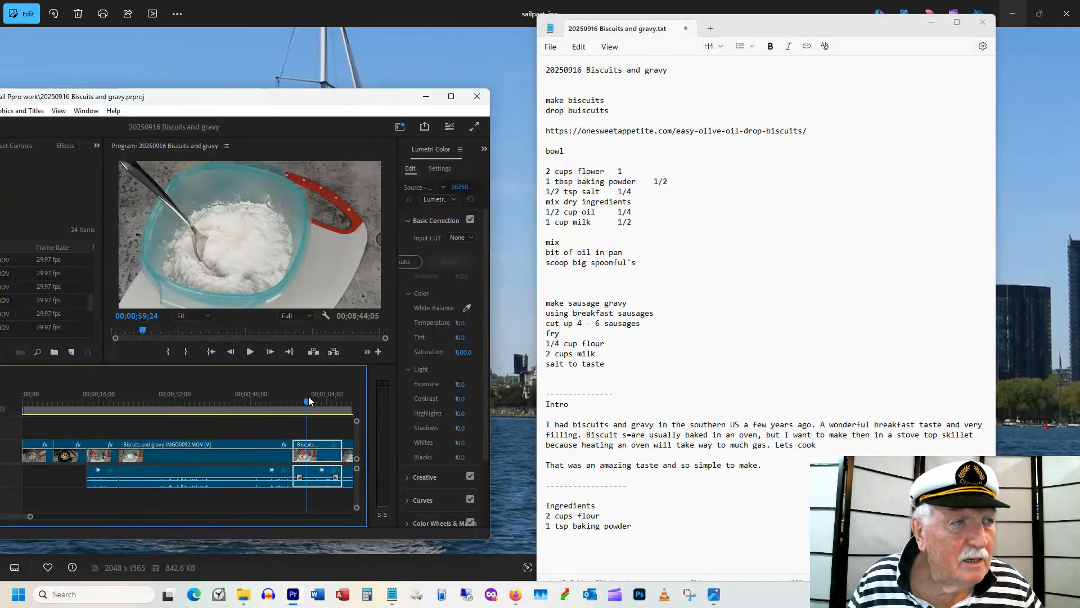
pyautogui.moveTo(315, 396)
pyautogui.mouseDown()
pyautogui.moveTo(306, 397)
pyautogui.moveTo(318, 397)
pyautogui.mouseUp()
pyautogui.click(553, 539)
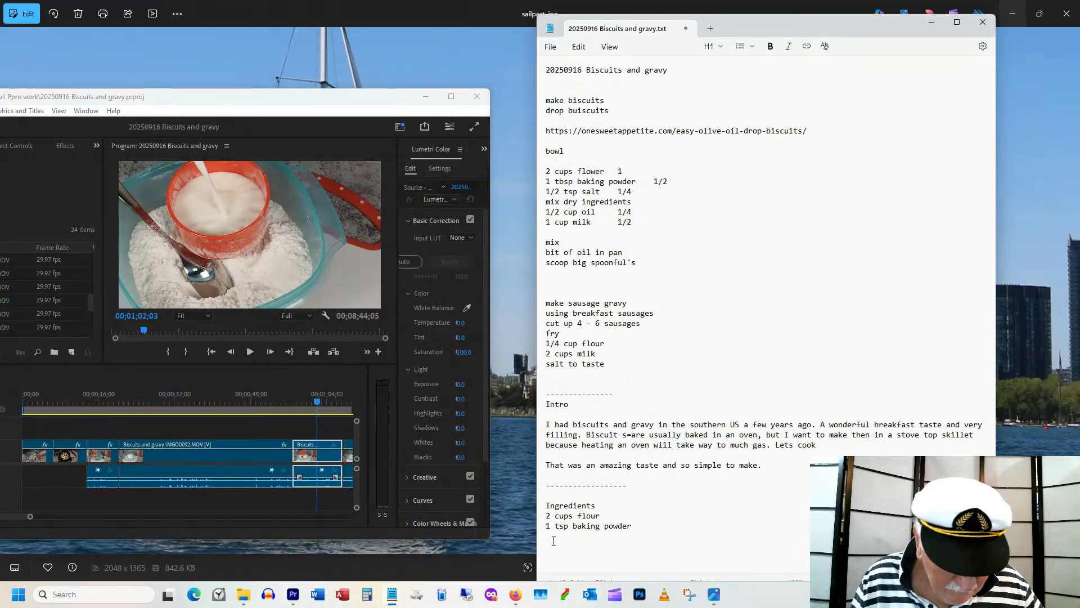
pyautogui.write('2 cups ')
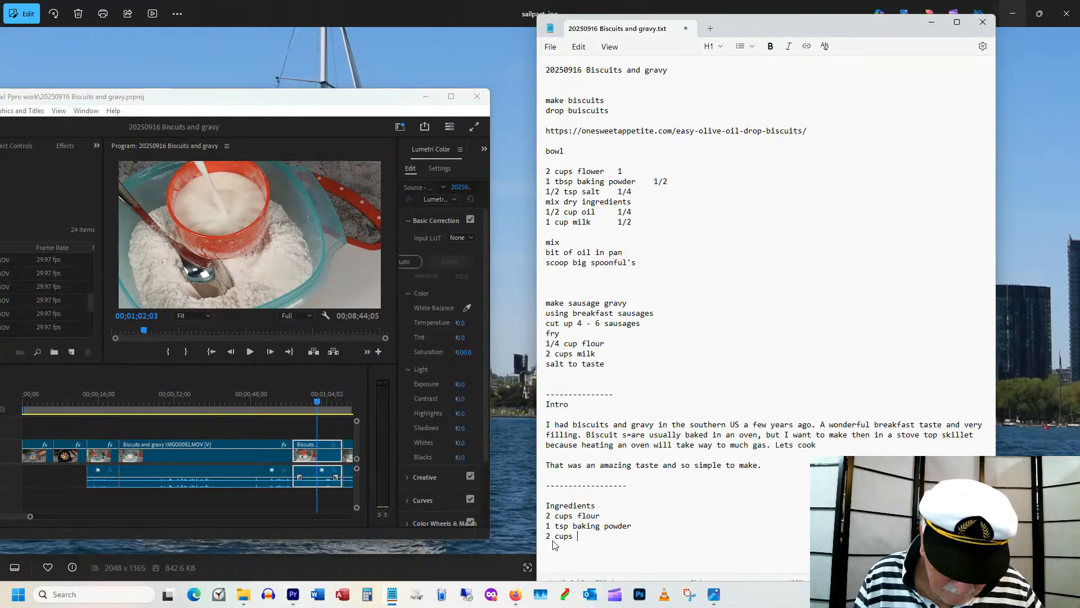
pyautogui.write('milk')
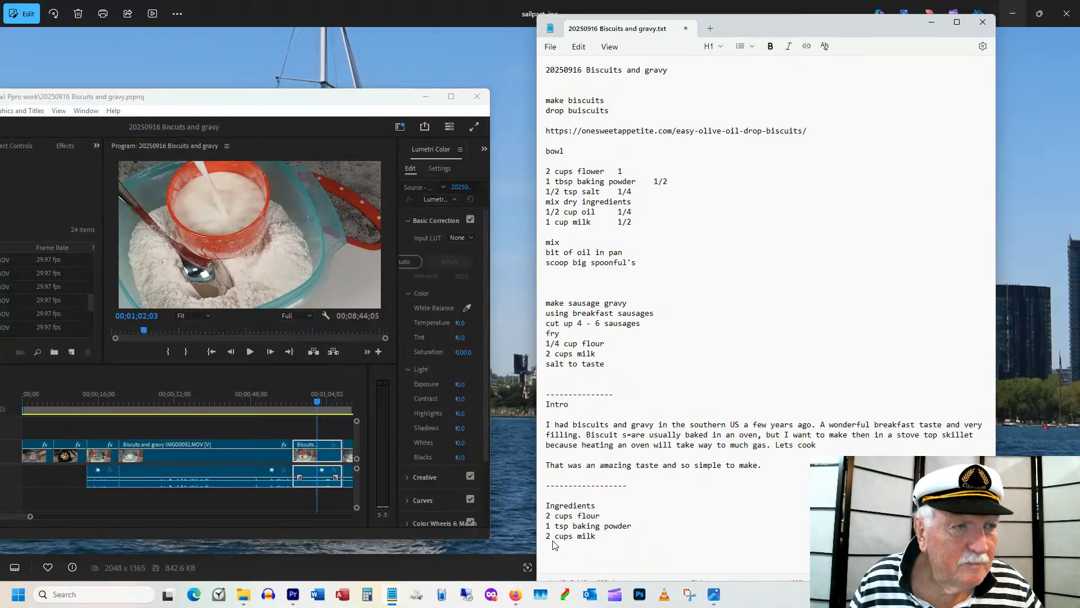
# Check the mixing clip at 00;01;43;28, then end the ingredients list with "1 cup oil" and a dashed separator line.
pyautogui.click(349, 395)
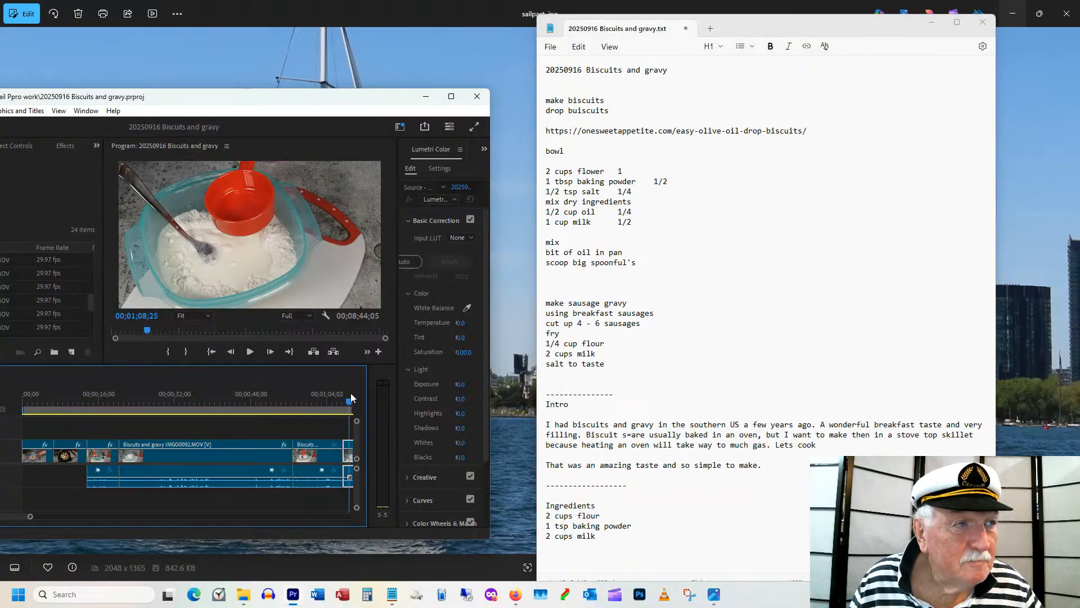
pyautogui.moveTo(351, 394); pyautogui.dragTo(145, 402)
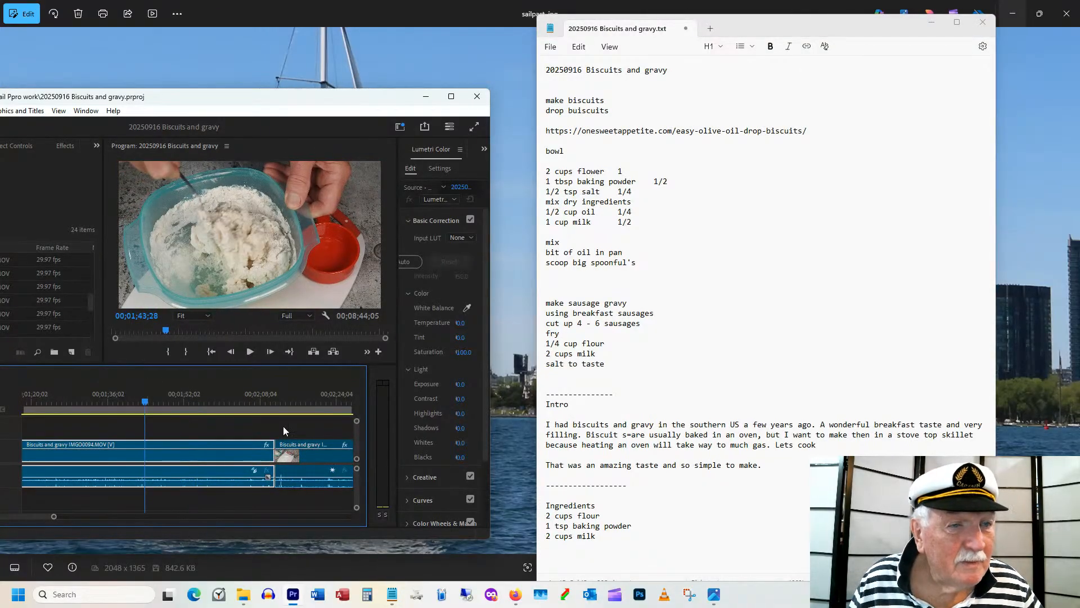
pyautogui.click(554, 544)
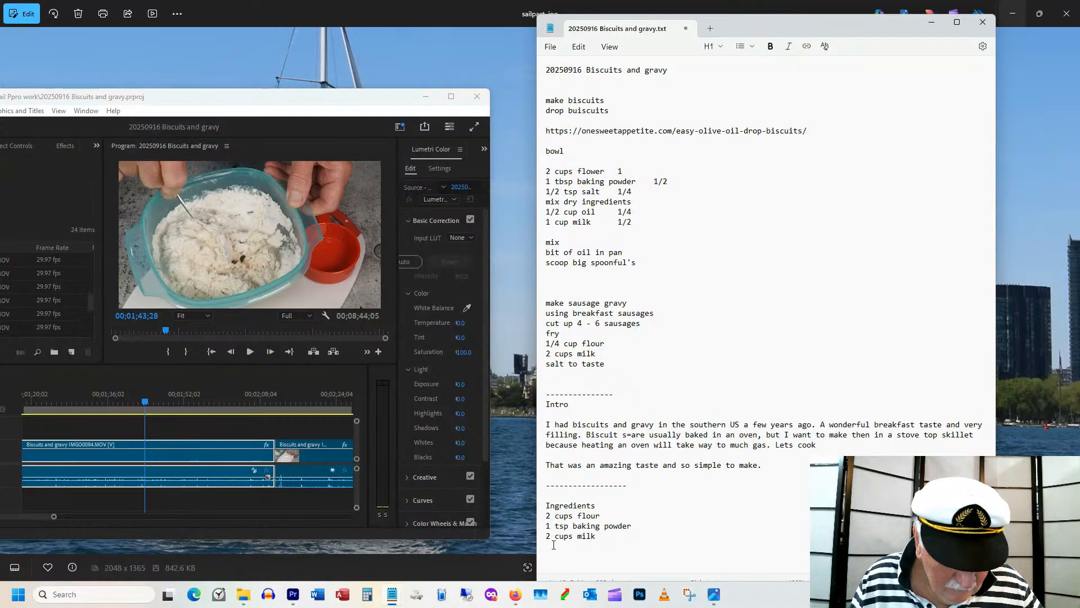
pyautogui.write('1 cup')
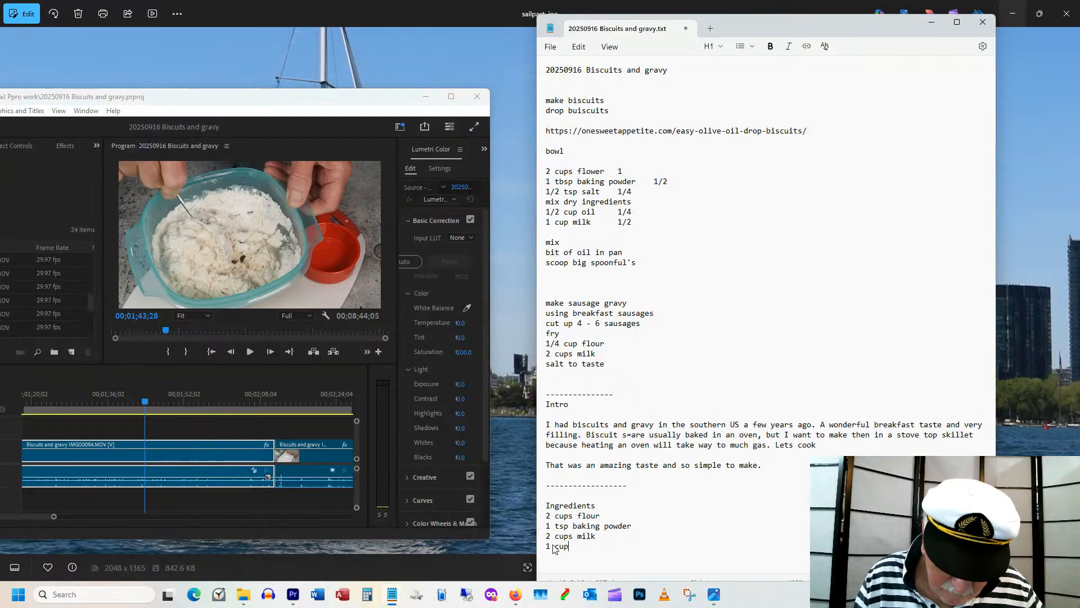
pyautogui.write(' oil')
pyautogui.press('Return')
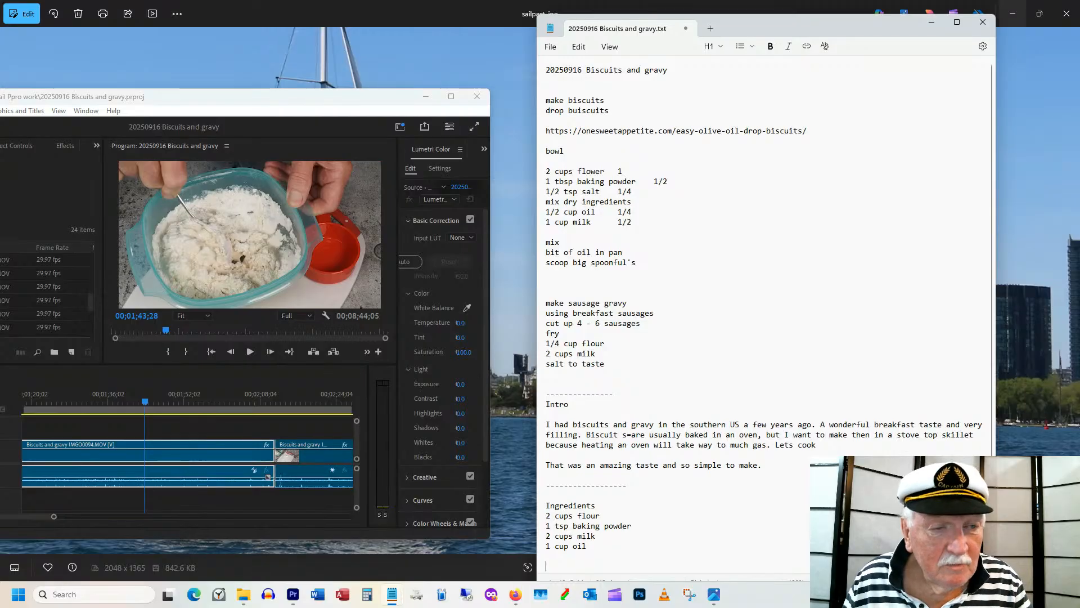
pyautogui.write('-')
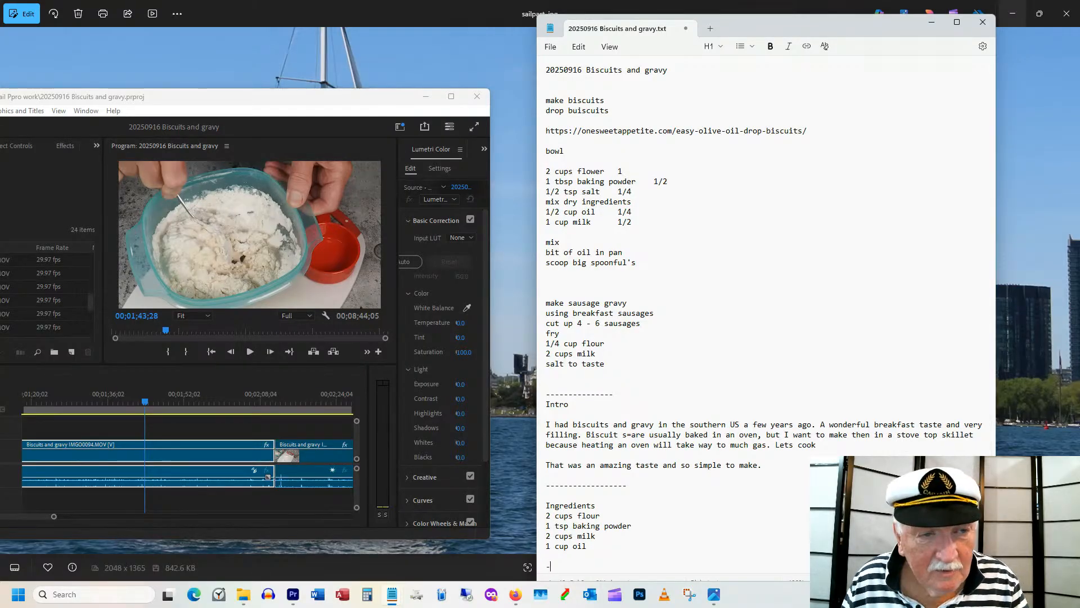
pyautogui.write('-------')
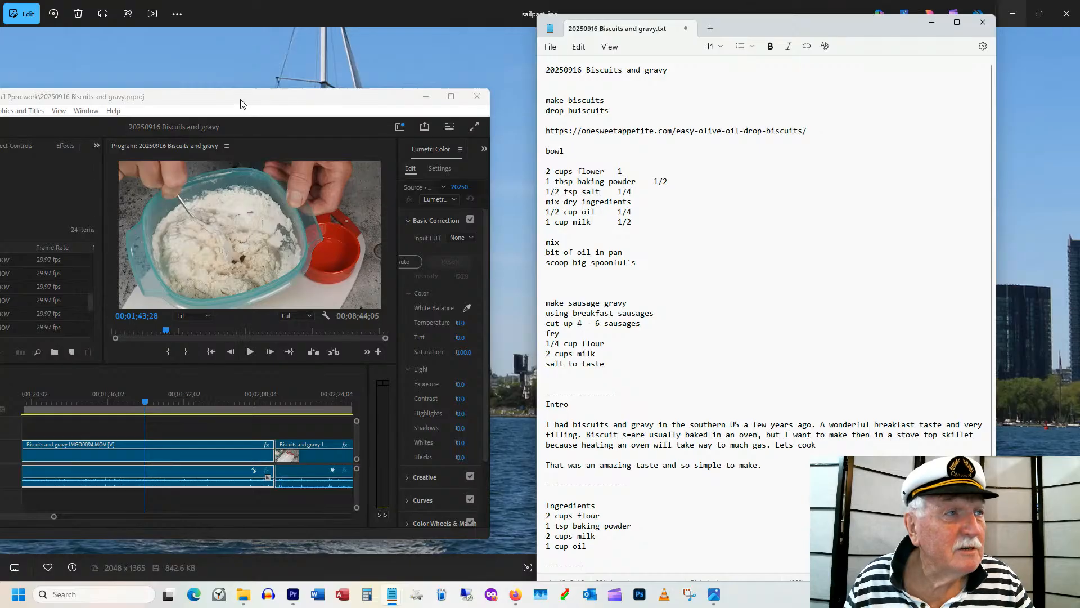
# Show the start of the sequence in the timeline and write "Lets start with 2 cups of flour into a bowl." below the last dashed line.
pyautogui.moveTo(242, 103); pyautogui.dragTo(264, 100)
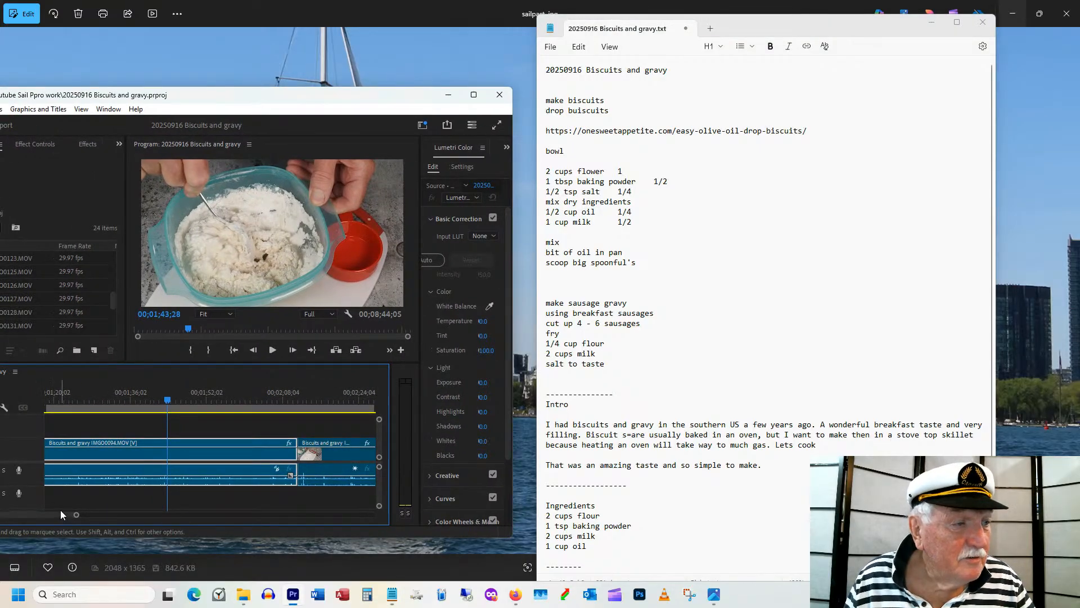
pyautogui.moveTo(57, 514)
pyautogui.mouseDown()
pyautogui.moveTo(26, 514)
pyautogui.moveTo(76, 515)
pyautogui.moveTo(44, 518)
pyautogui.mouseUp()
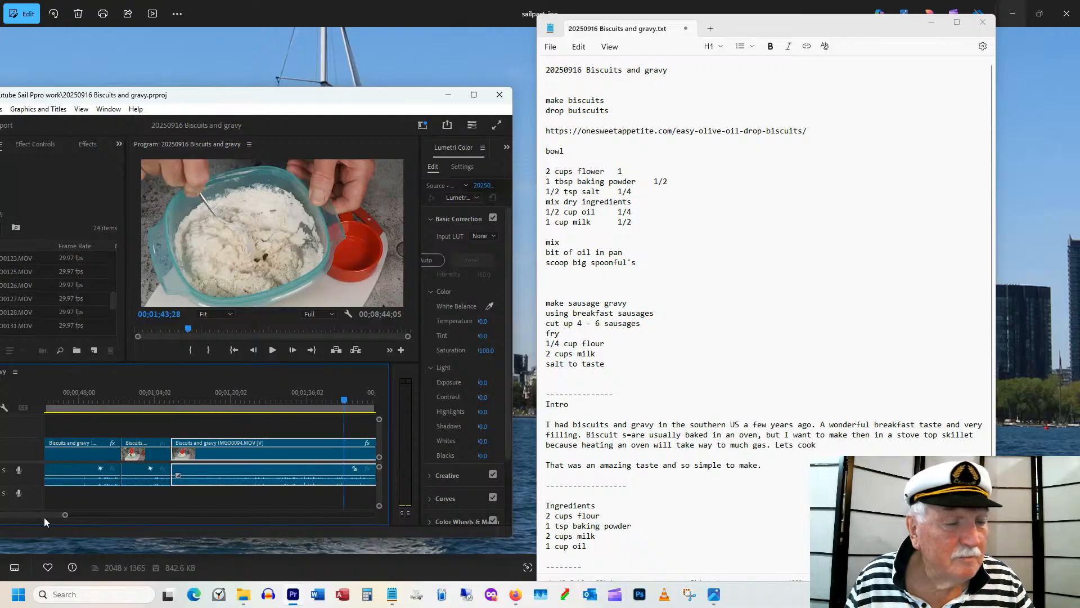
pyautogui.scroll(-1, 626, 527)
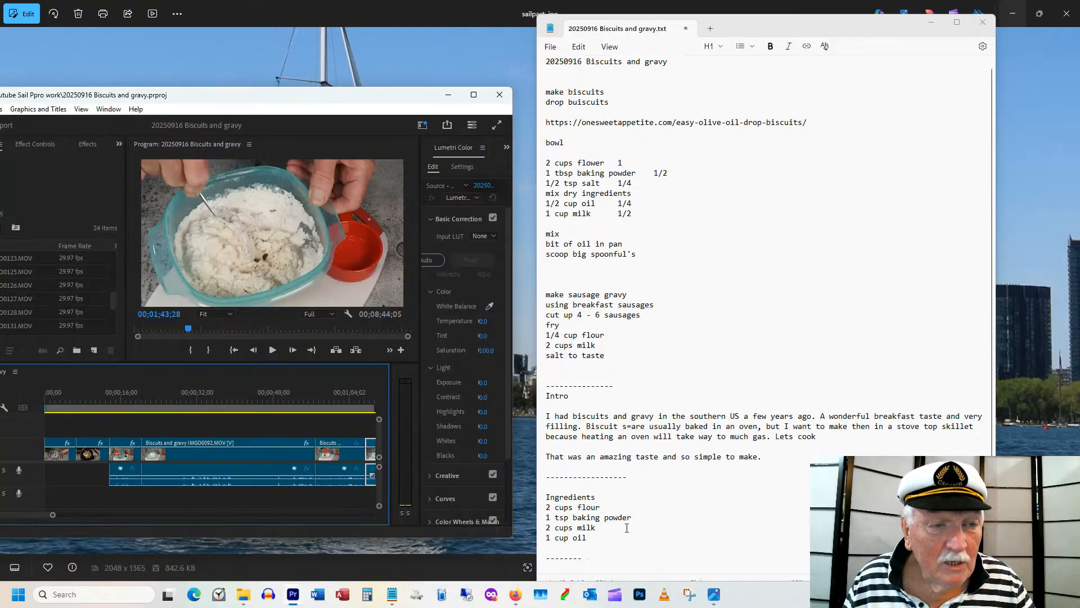
pyautogui.click(570, 556)
pyautogui.write('L')
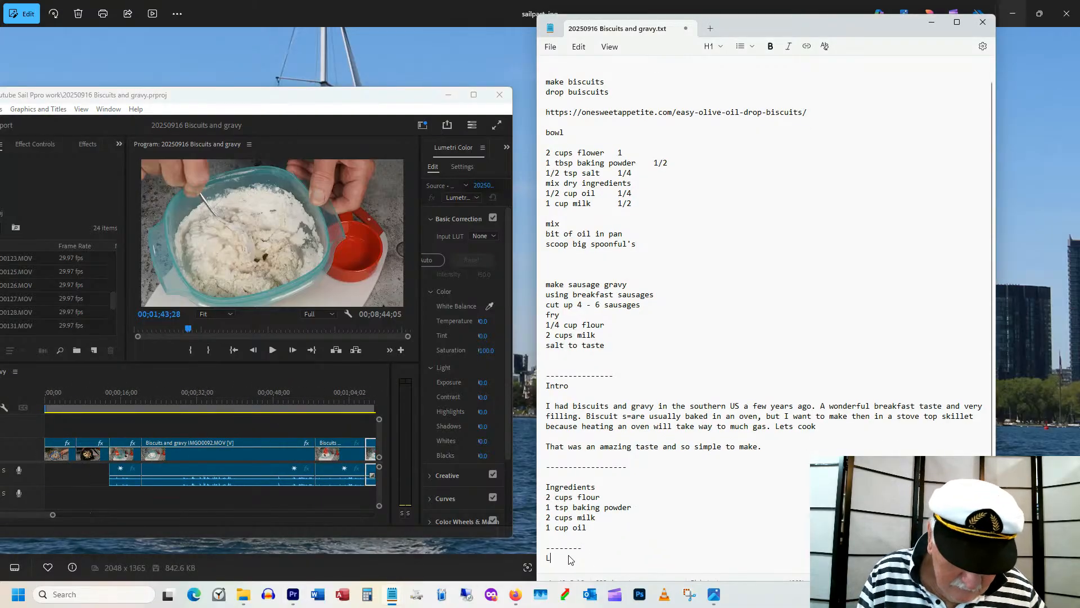
pyautogui.write('ets start wi')
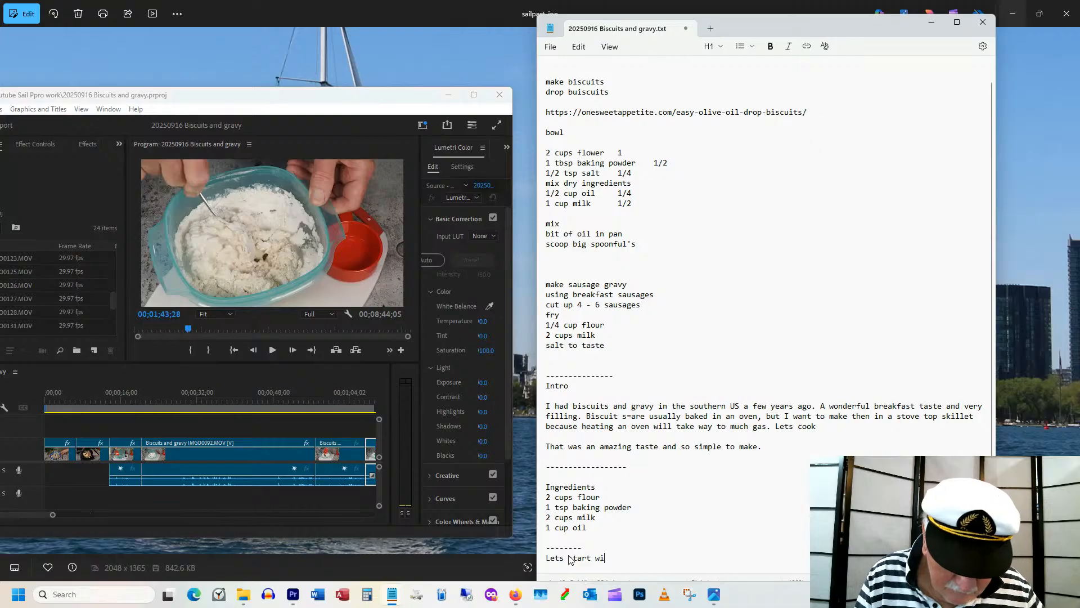
pyautogui.write('th')
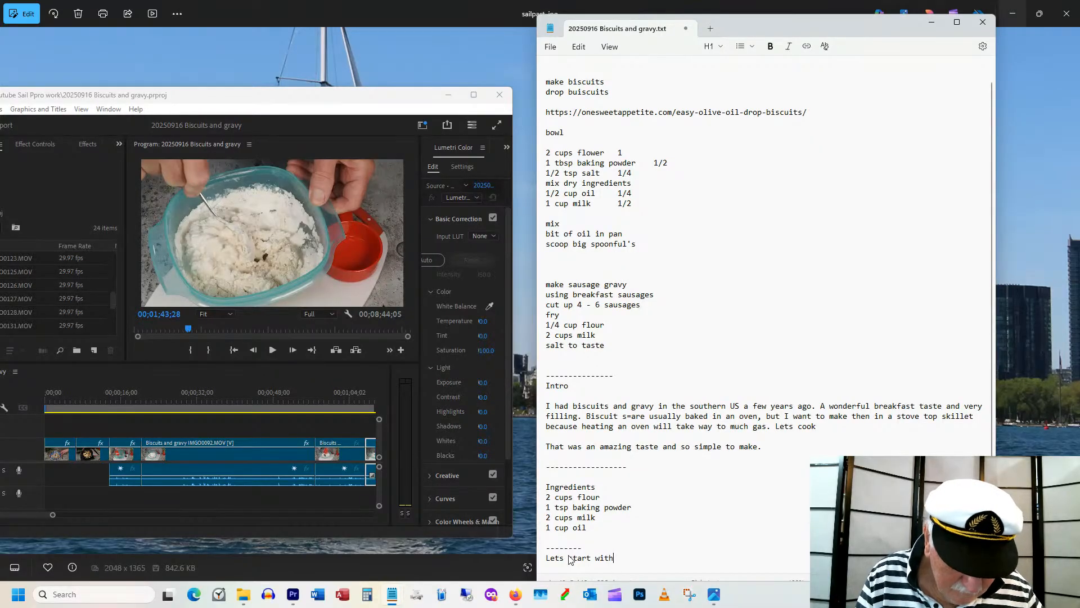
pyautogui.write(' 2 cup')
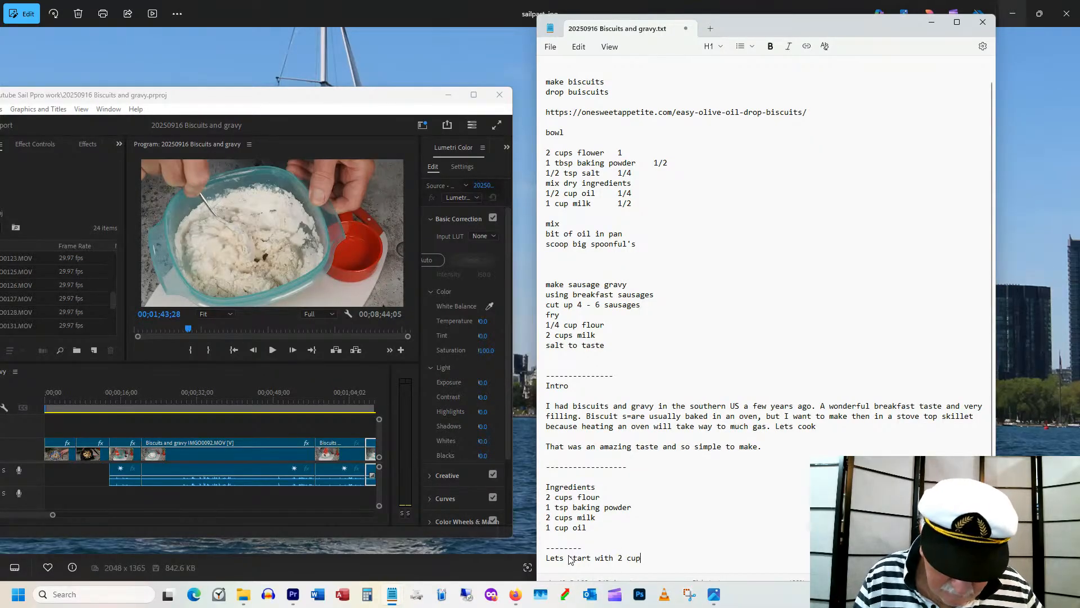
pyautogui.write('s of flou')
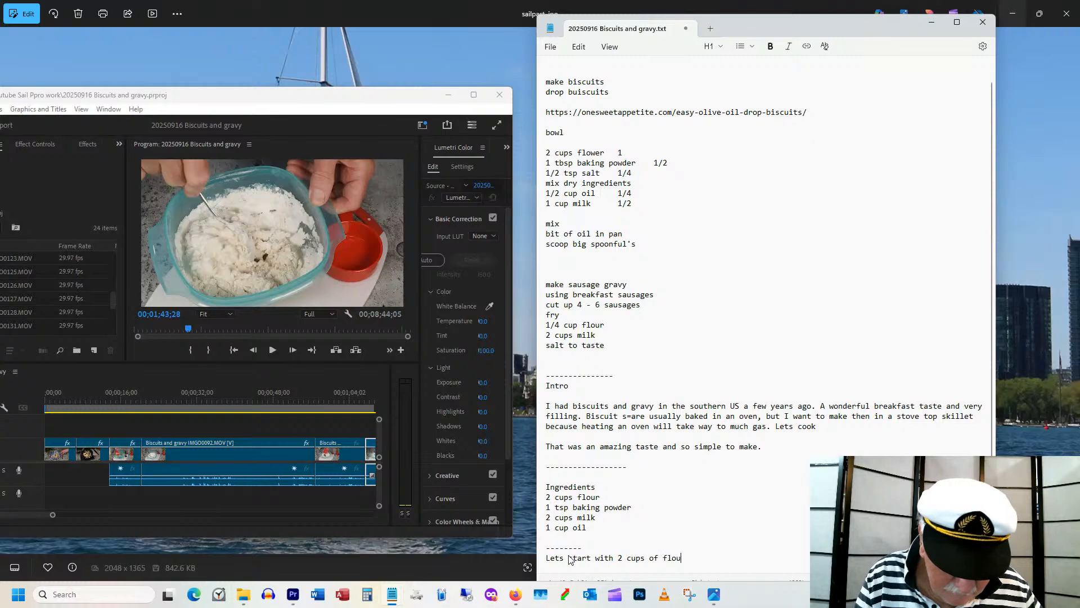
pyautogui.write('r int')
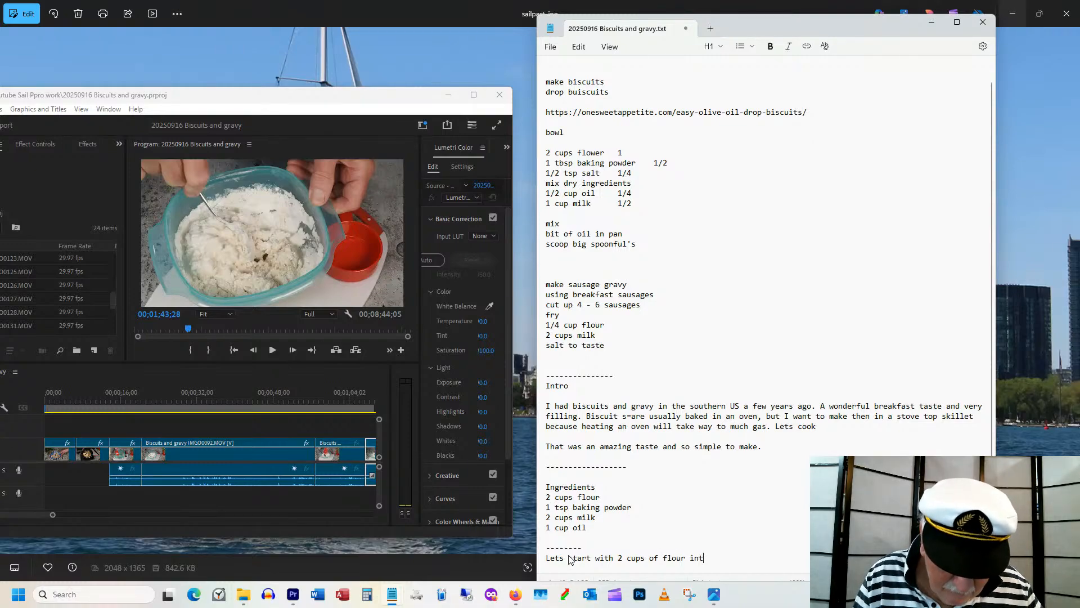
pyautogui.write('o a bo')
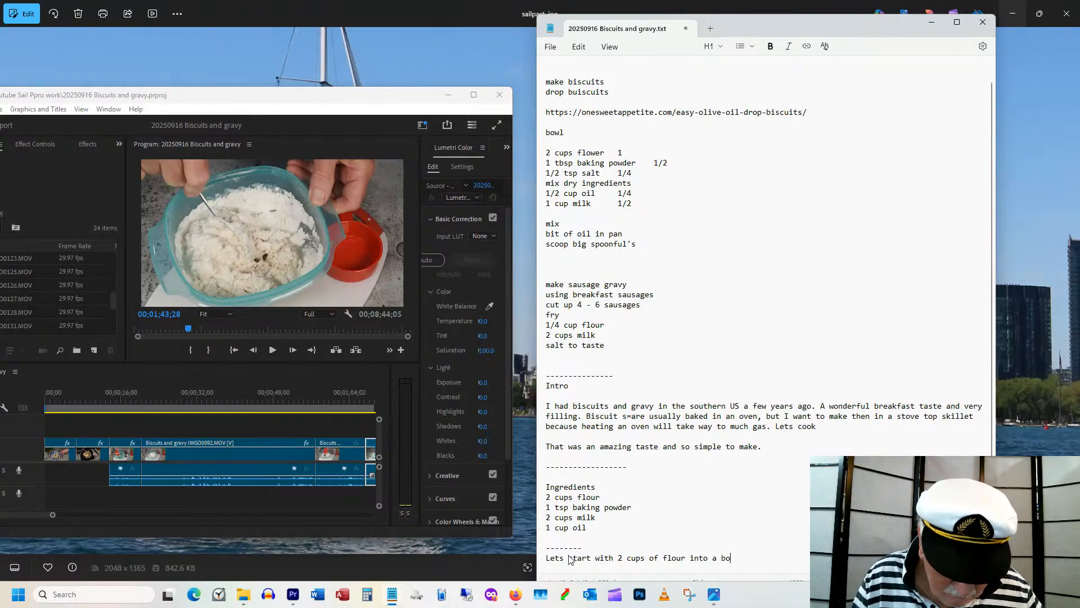
pyautogui.write('wl. ')
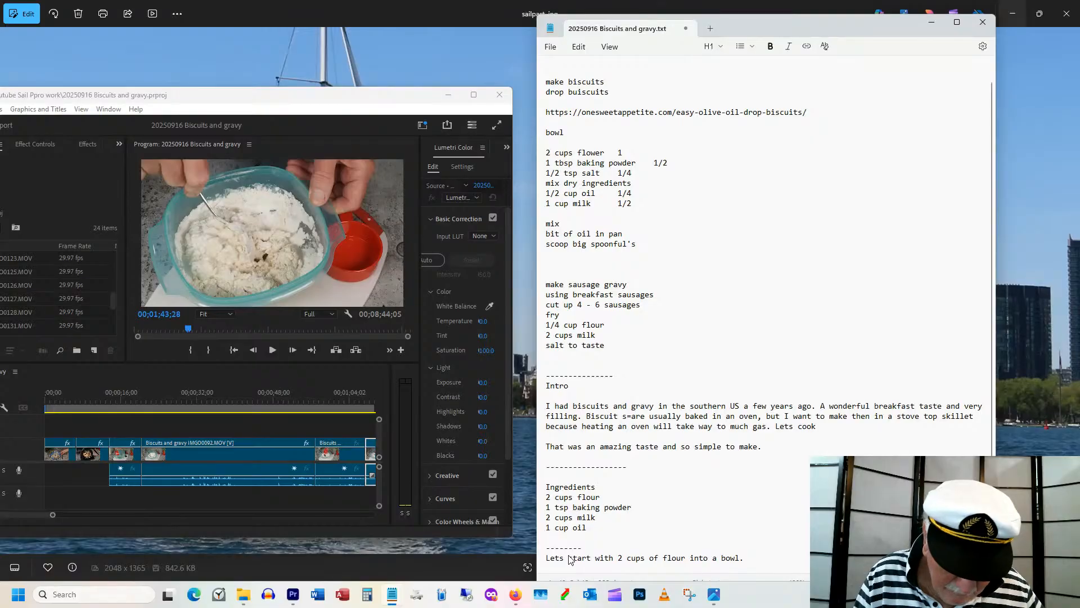
# Continue the flour line with a remark that begins "All purpose" and finishes with "if you" and the word for prefer.
pyautogui.write('All pur')
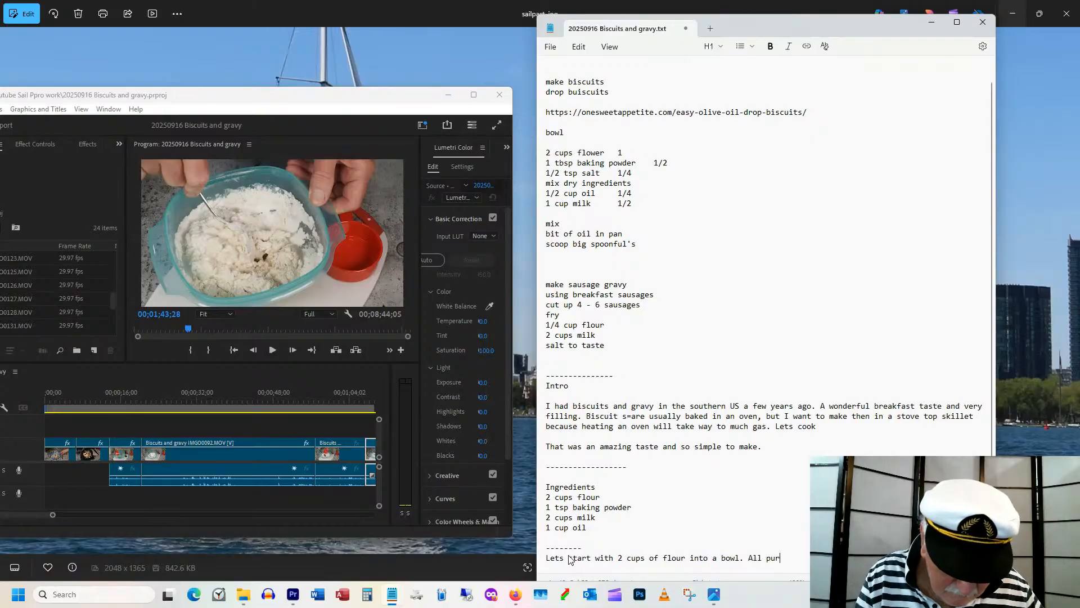
pyautogui.write('pose fl')
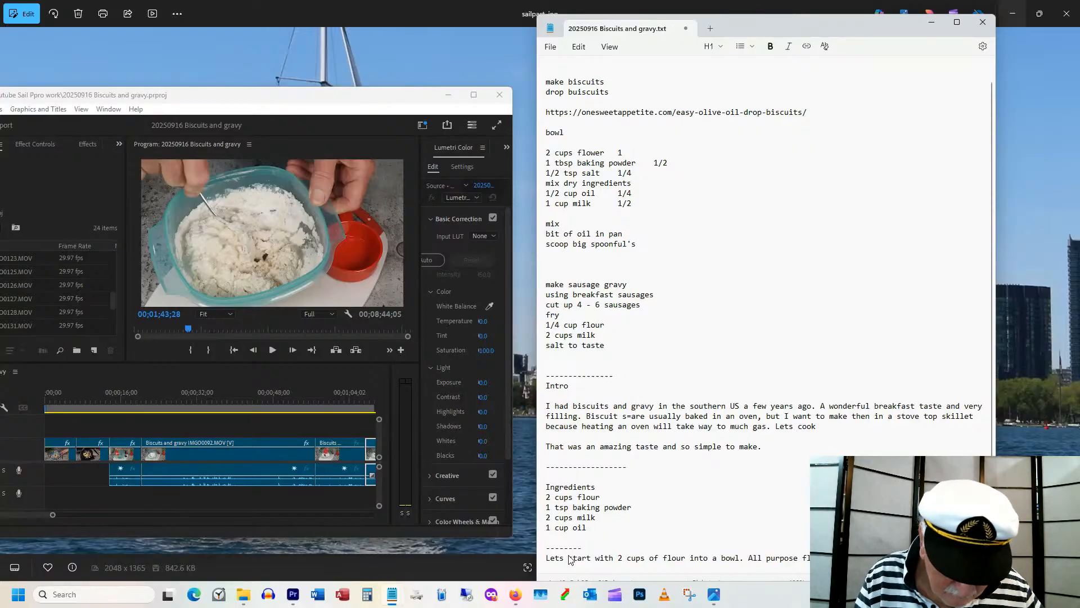
pyautogui.write('i')
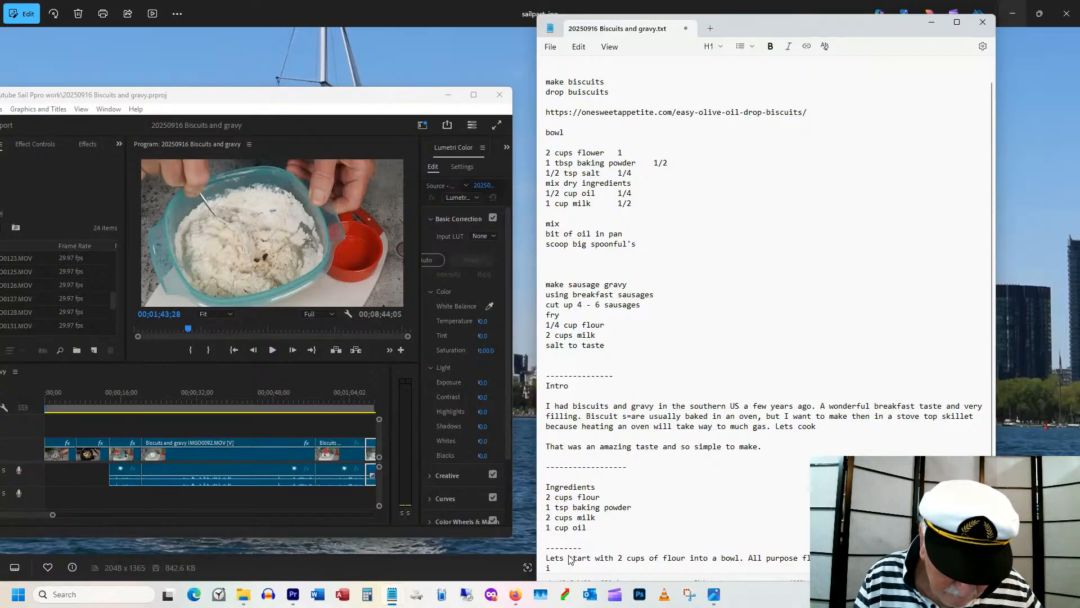
pyautogui.write('f you ')
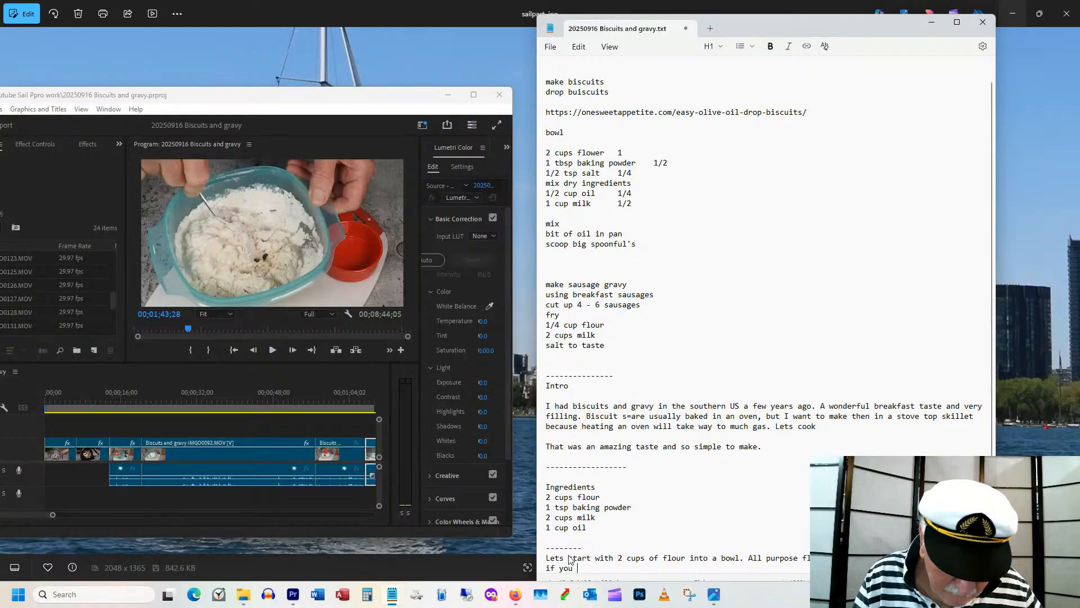
pyautogui.write('perfe')
pyautogui.write('r')
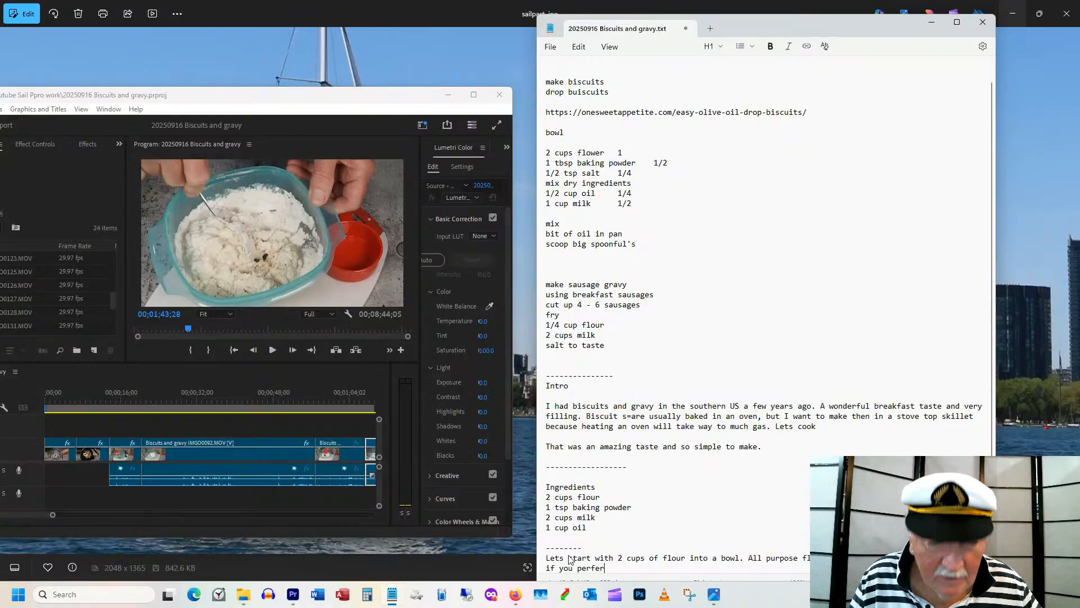
pyautogui.write('r.')
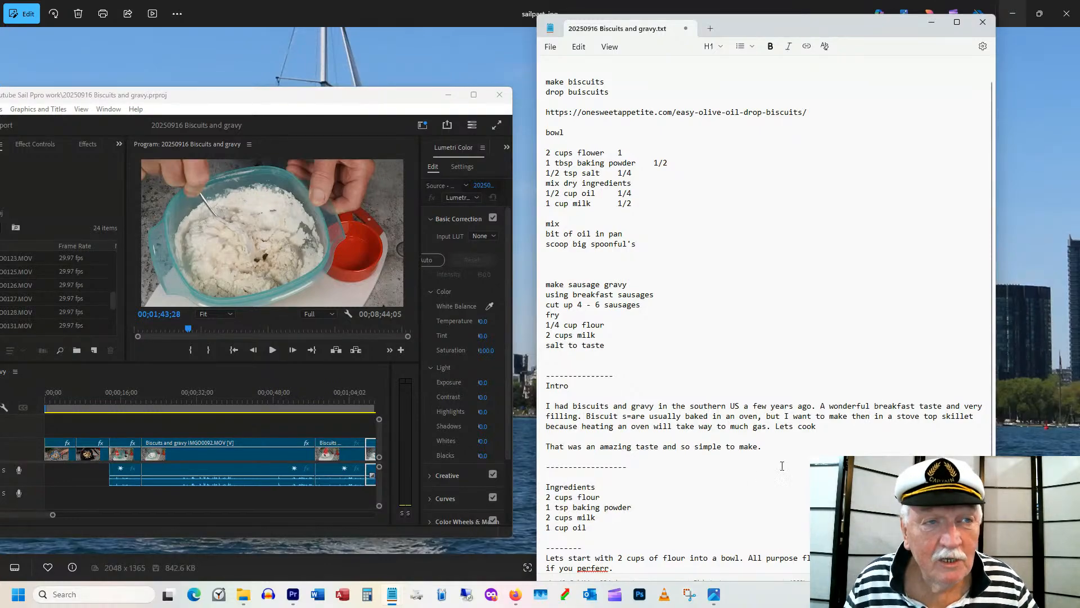
# Correct the misspelled last word of the flour remark to "prefer" using the spelling suggestion.
pyautogui.scroll(-1, 647, 433)
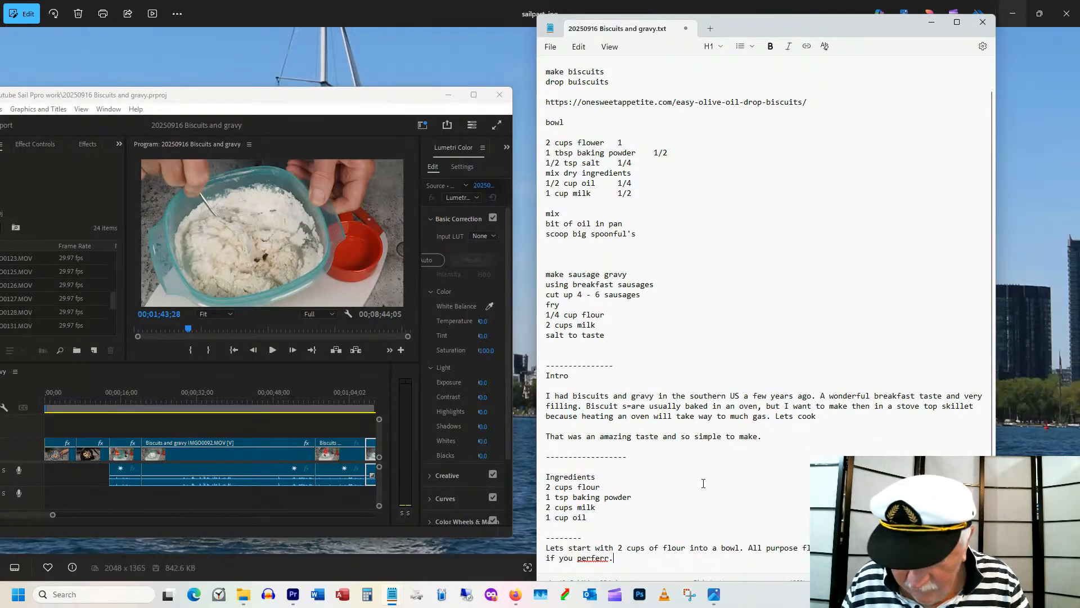
pyautogui.scroll(-2, 677, 509)
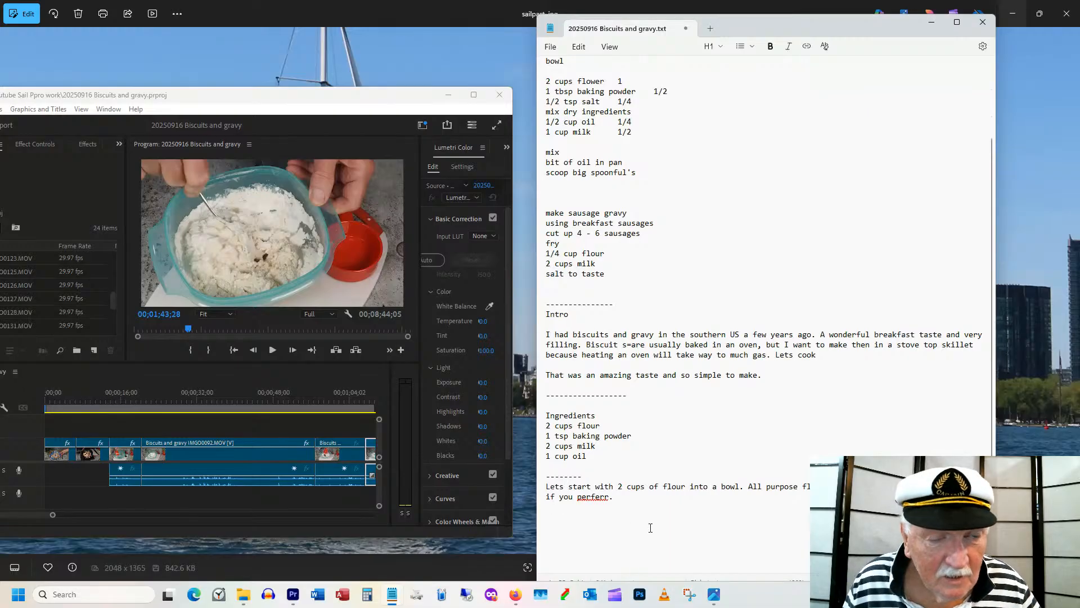
pyautogui.rightClick(593, 499)
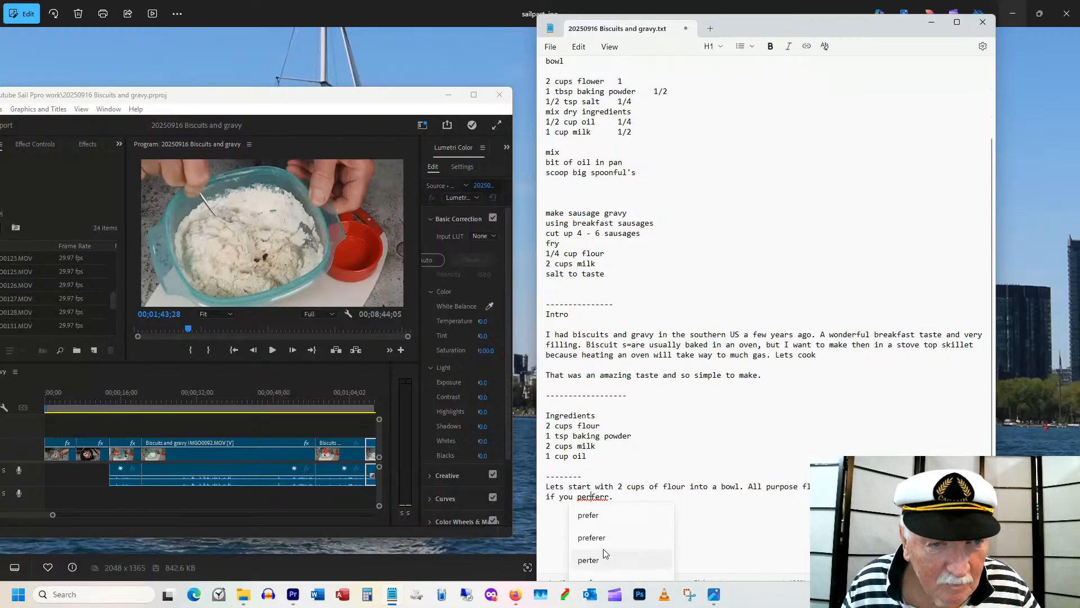
pyautogui.click(591, 517)
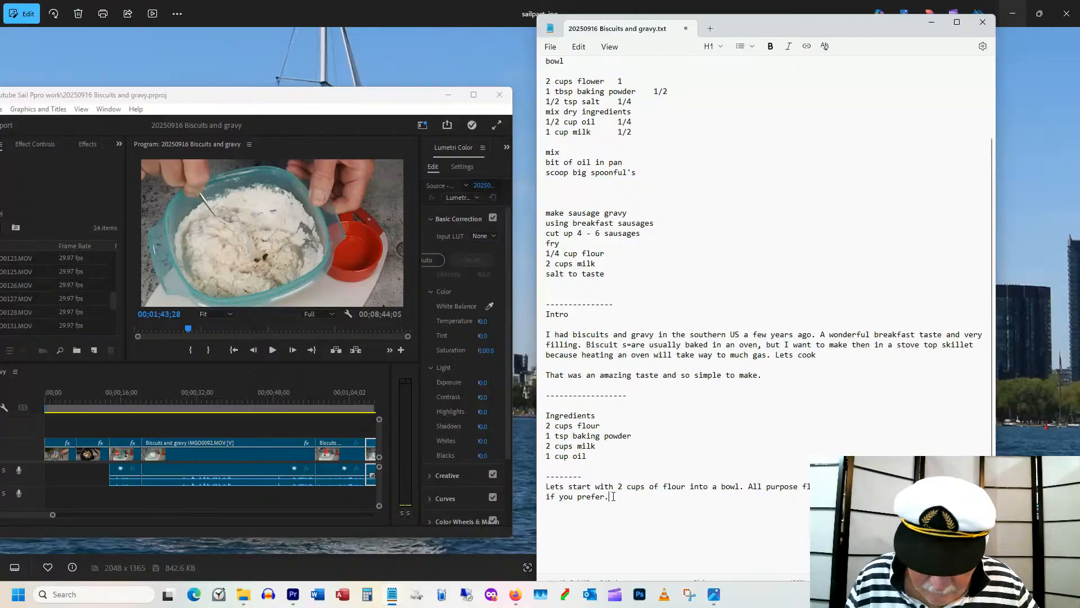
# Write "Add a teaspoon of baking powder" as a new paragraph below the flour instruction.
pyautogui.press('Return')
pyautogui.write('Add a')
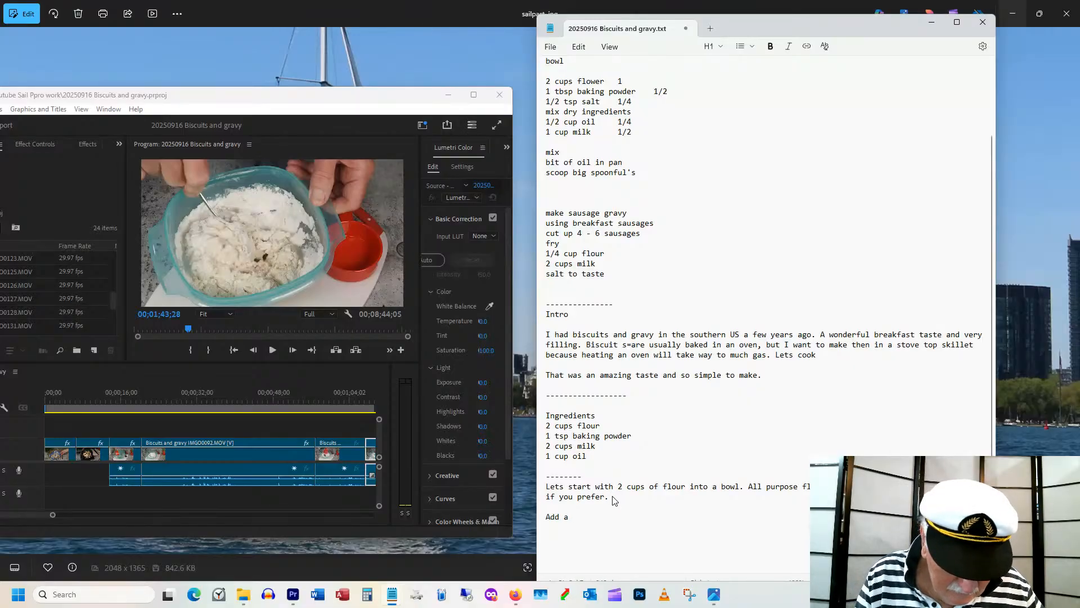
pyautogui.write(' teasp')
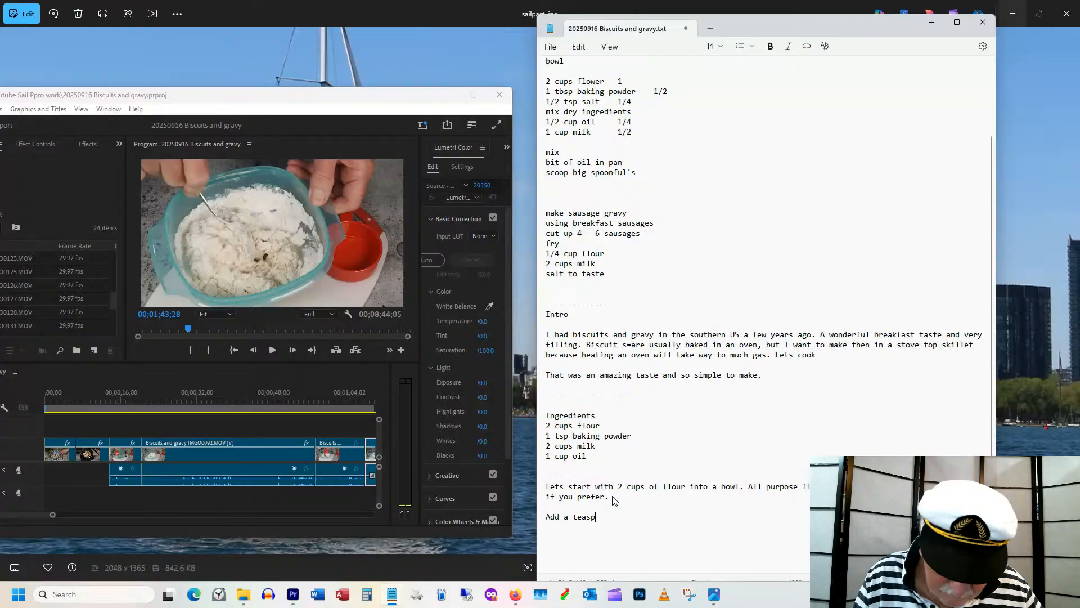
pyautogui.write('oon of ba')
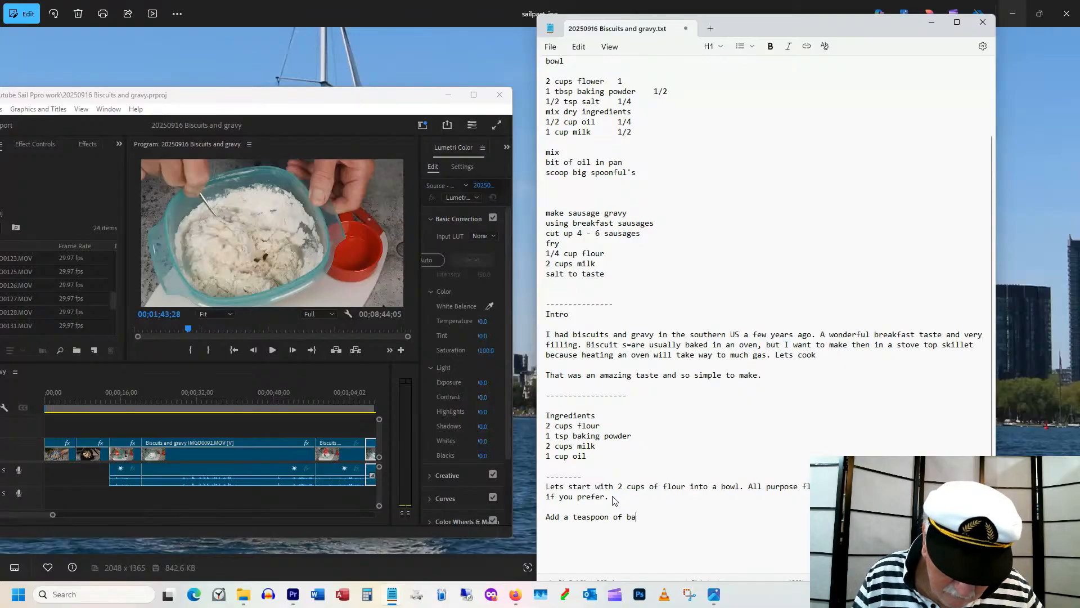
pyautogui.write('king powder')
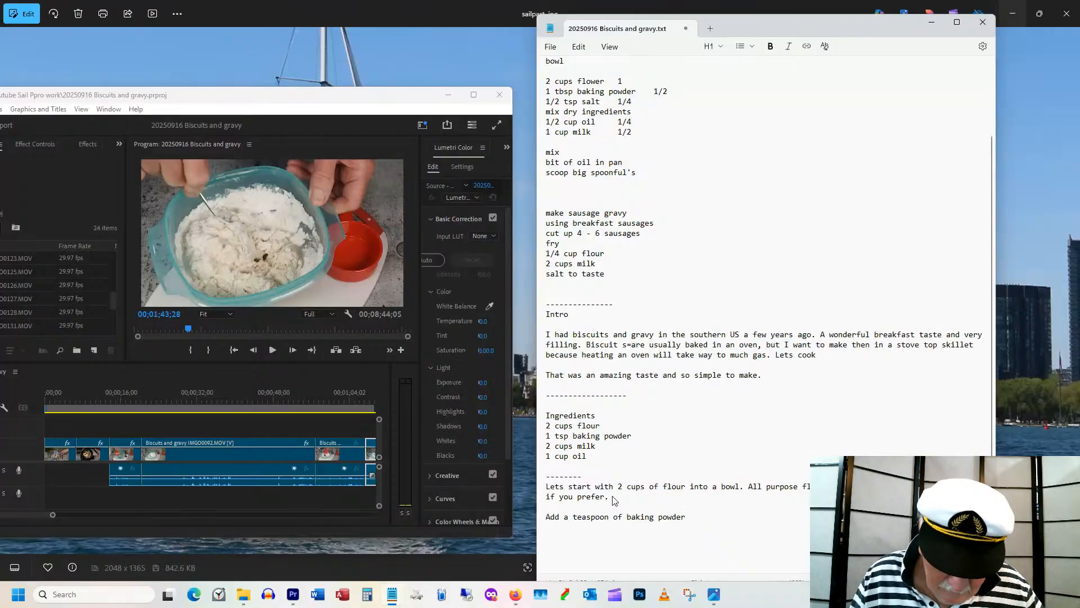
# Add the instruction "and mix that well" below the baking powder line, correcting the spelling of "well".
pyautogui.press('Return')
pyautogui.press('Return')
pyautogui.write('and mix t')
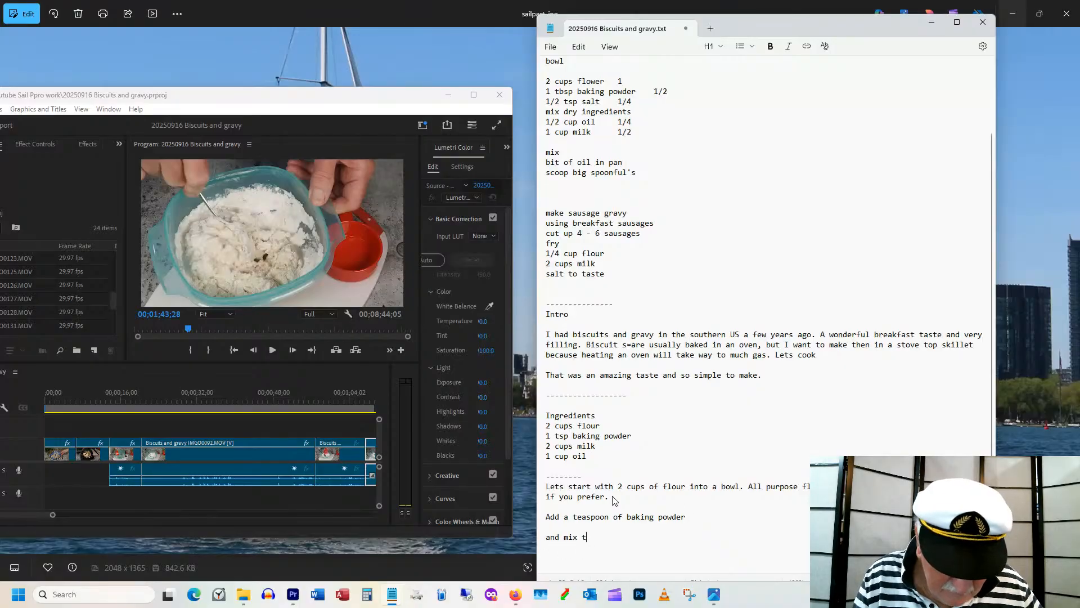
pyautogui.write('hat weel')
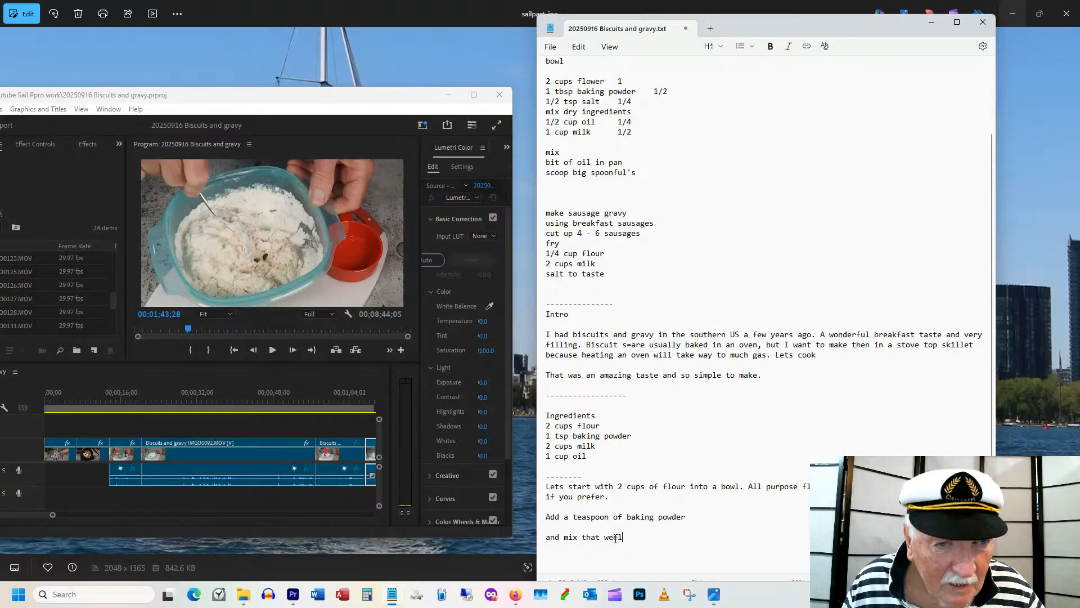
pyautogui.click(619, 534)
pyautogui.press('BackSpace')
pyautogui.write('l')
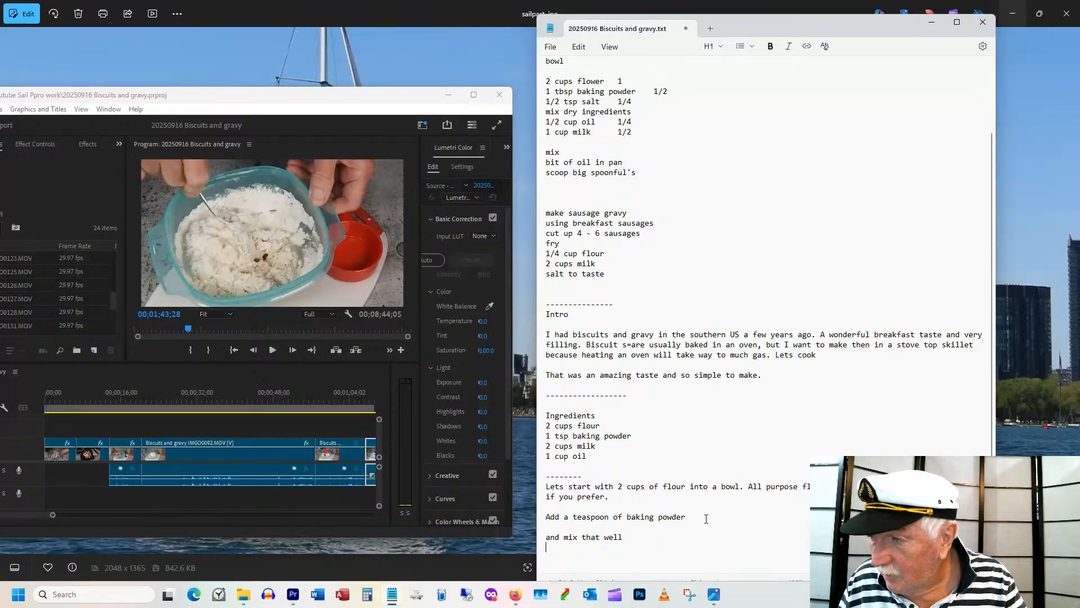
# Start a new line after the mixing instruction and remove the blank lines between the cooking steps.
pyautogui.press('Return')
pyautogui.press('Return')
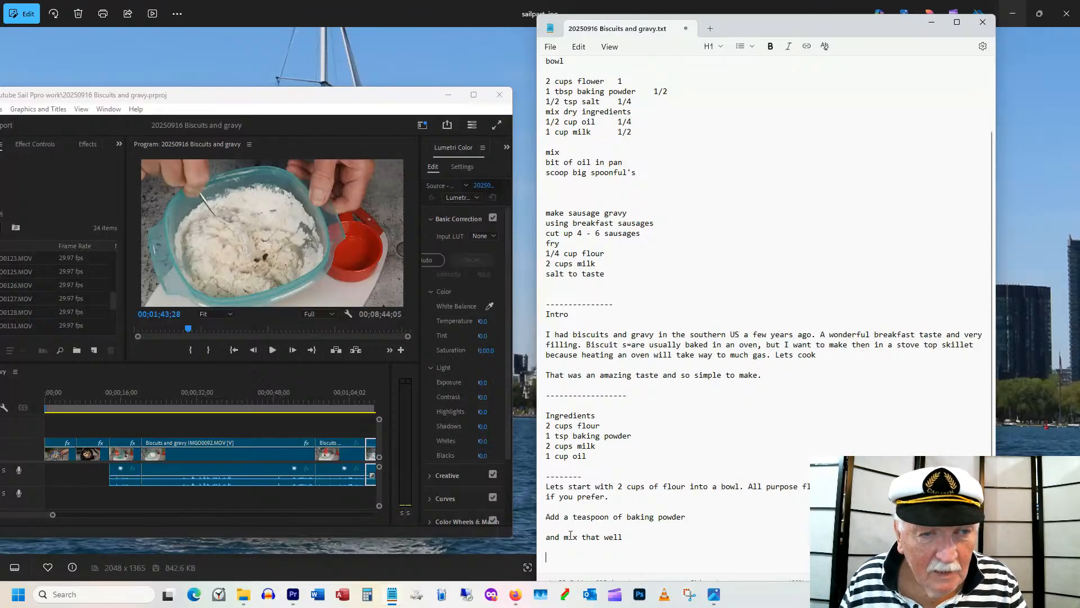
pyautogui.press('BackSpace')
pyautogui.press('Home')
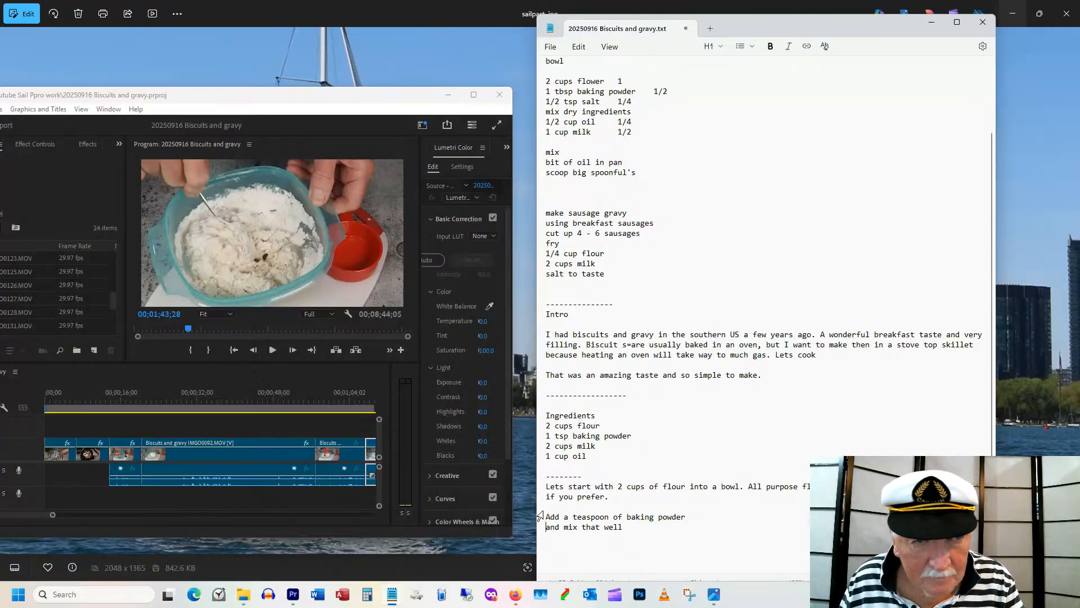
pyautogui.press('BackSpace')
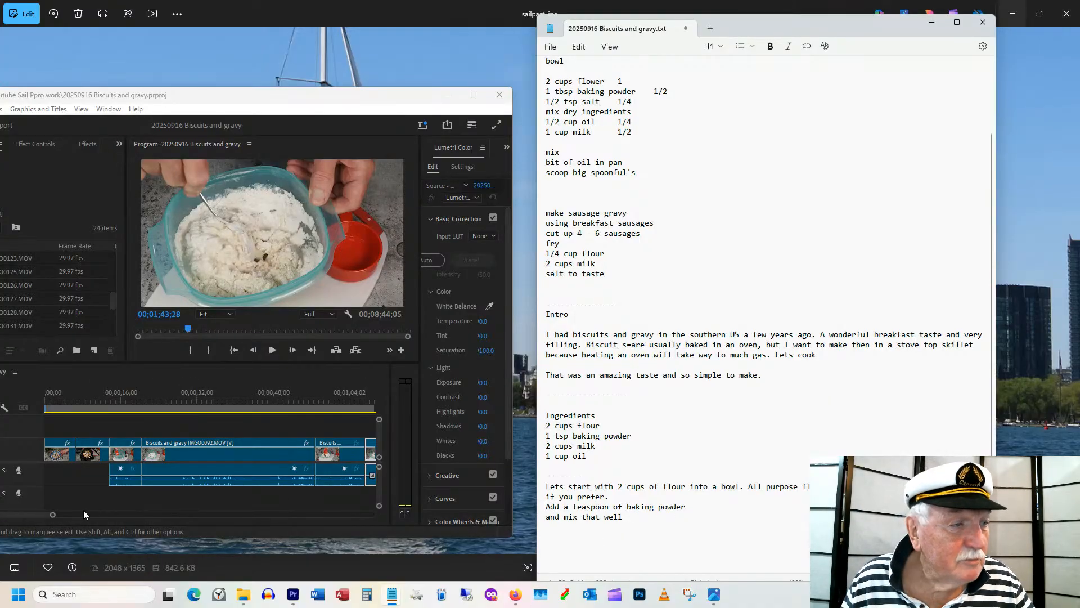
# Scrub the Premiere Pro sequence to 00;01;20;00 and write "Add 1 cup of oil. This is sunflower oil but olive oil will" below the Notepad mixing instruction.
pyautogui.click(35, 515)
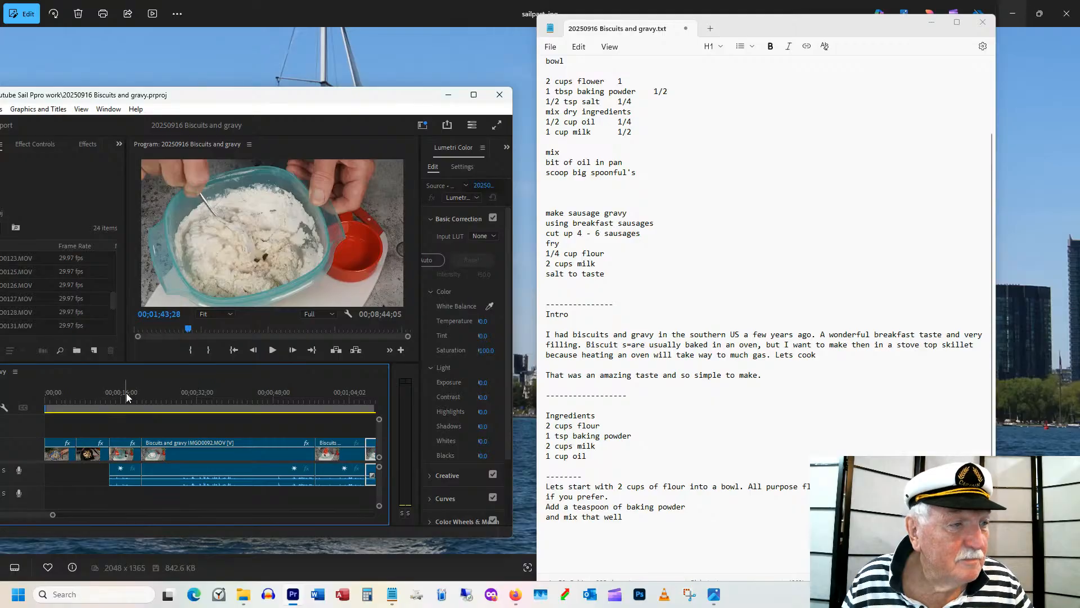
pyautogui.moveTo(127, 393); pyautogui.dragTo(345, 392)
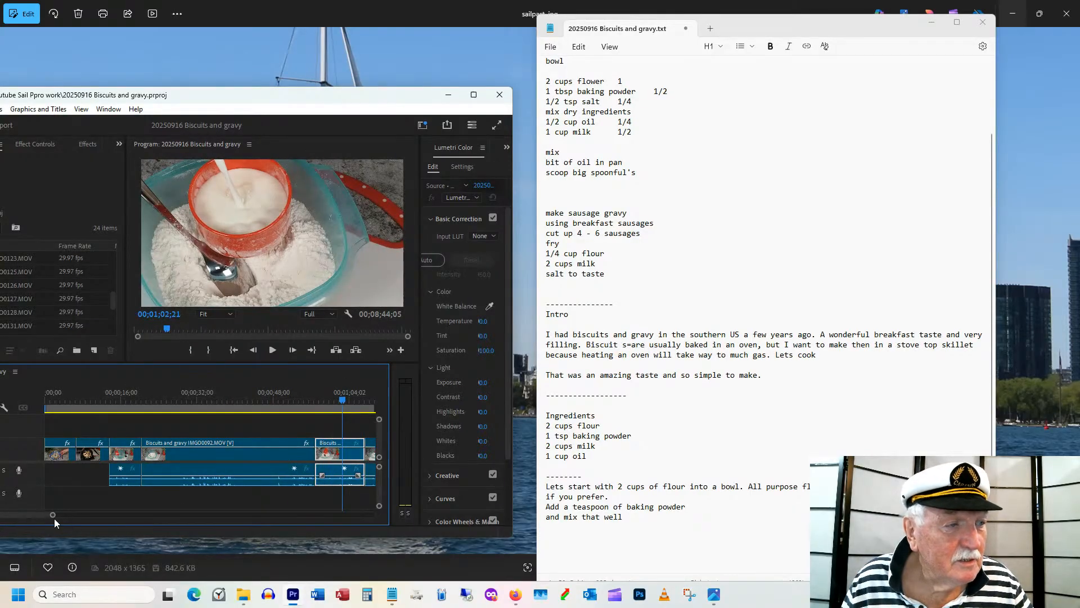
pyautogui.moveTo(36, 514); pyautogui.dragTo(47, 514)
pyautogui.moveTo(176, 398); pyautogui.dragTo(256, 398)
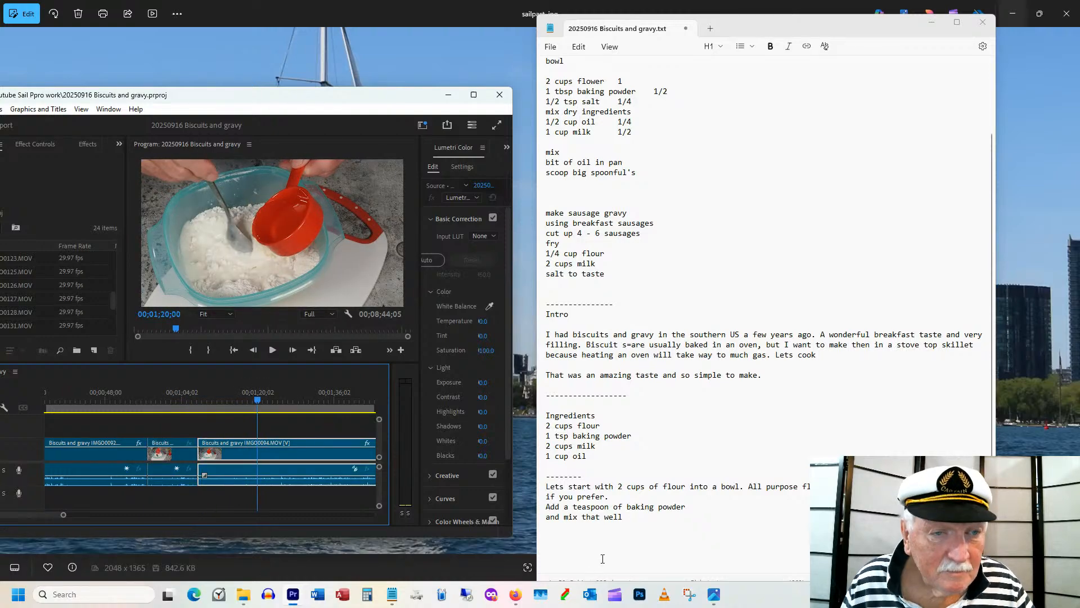
pyautogui.click(558, 531)
pyautogui.write('Add 1')
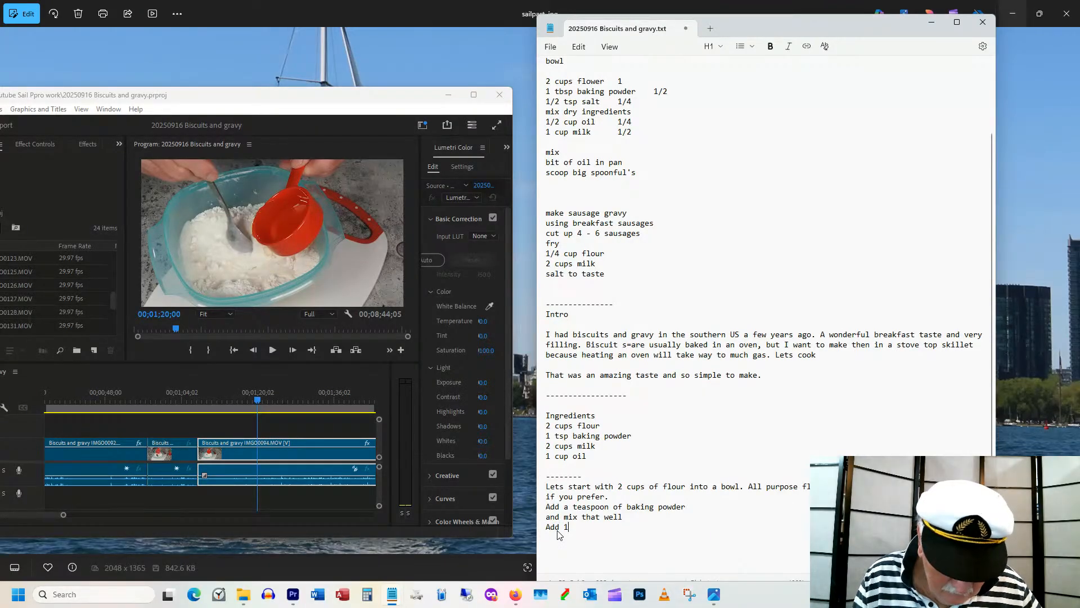
pyautogui.write(' cup of')
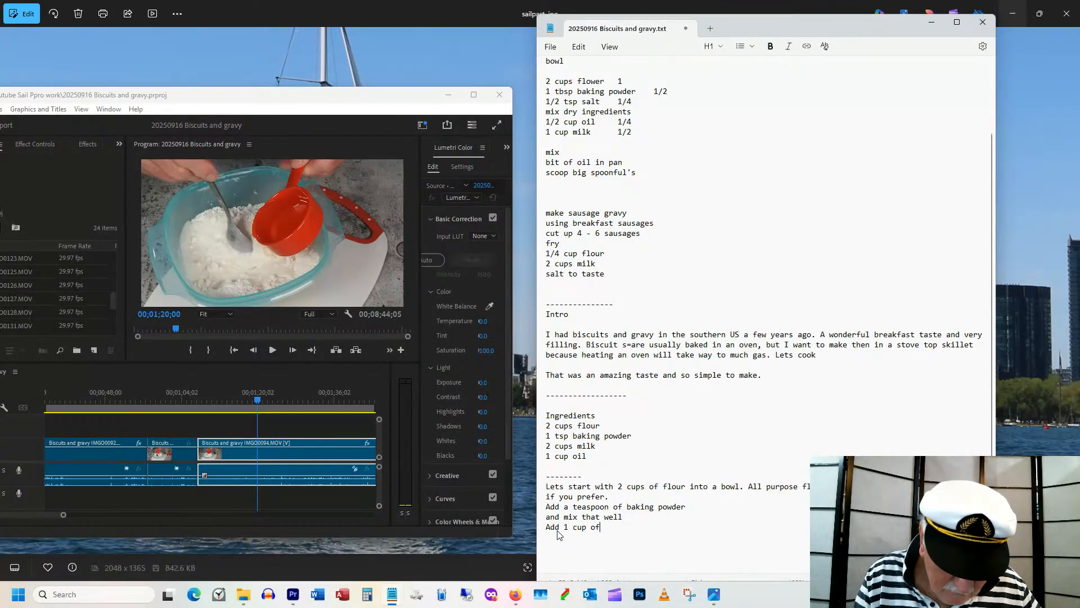
pyautogui.write(' oil. This is')
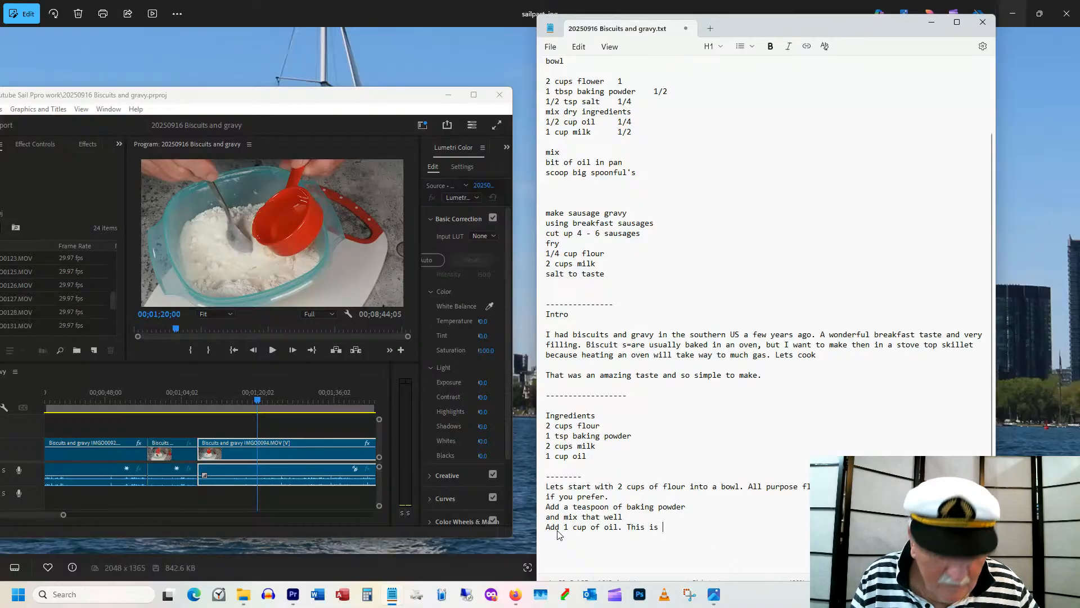
pyautogui.write(' s')
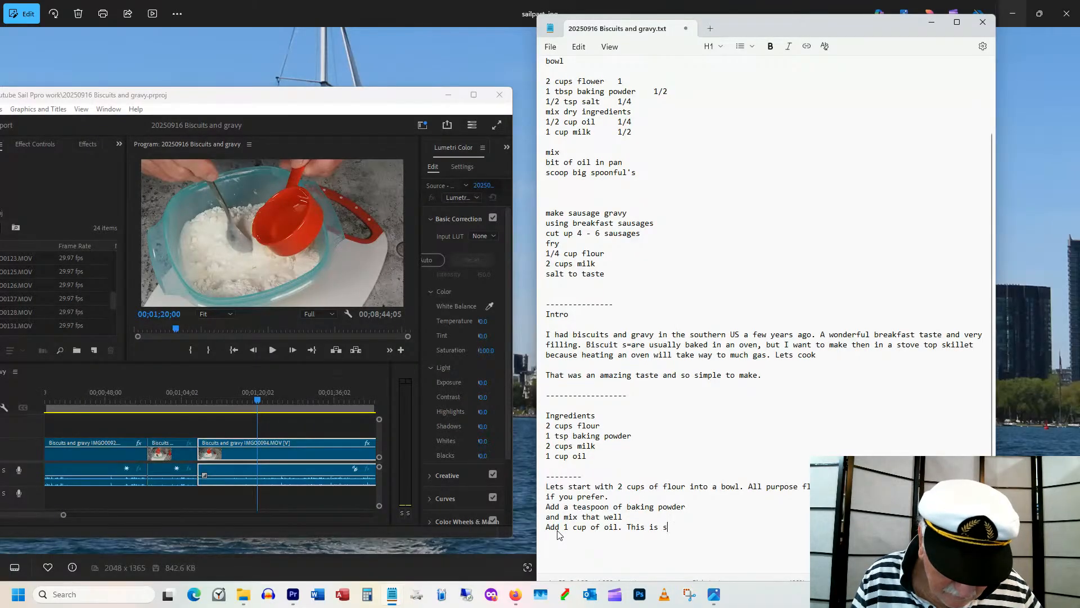
pyautogui.write('unflowe')
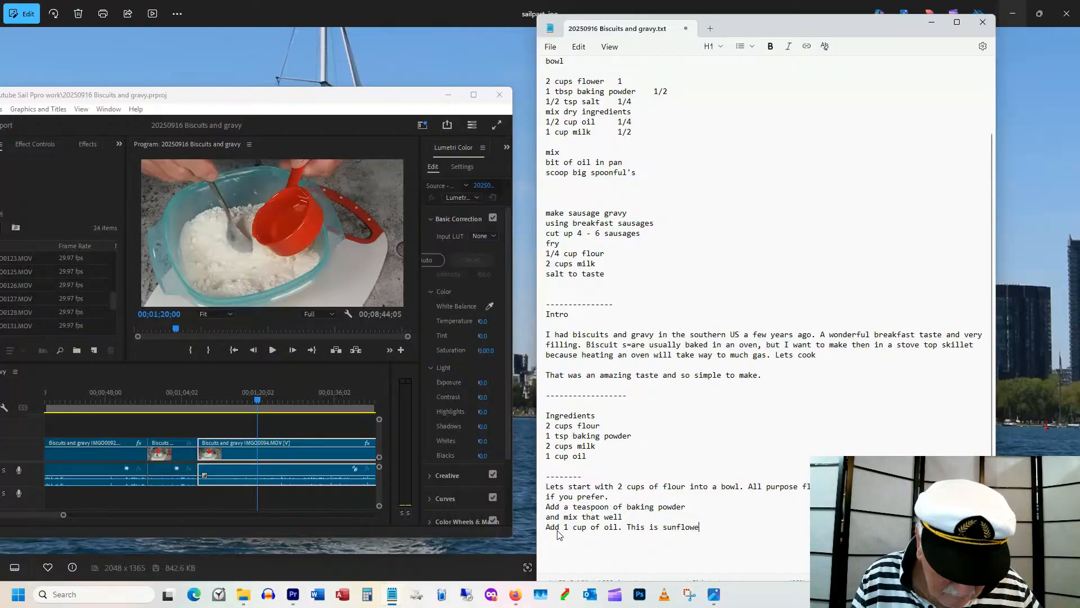
pyautogui.write('r oil')
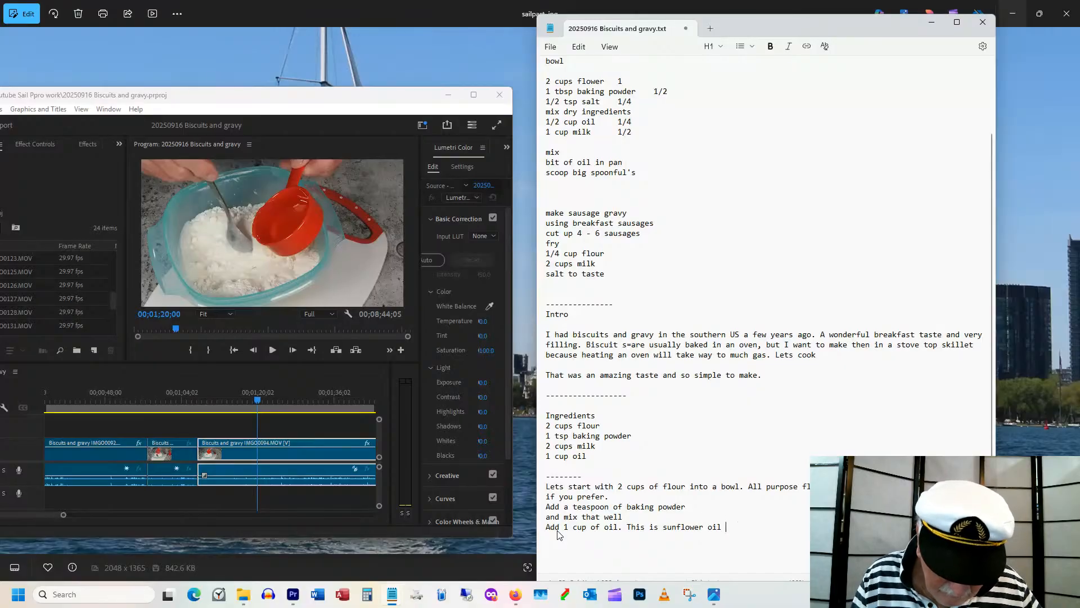
pyautogui.write(' but ')
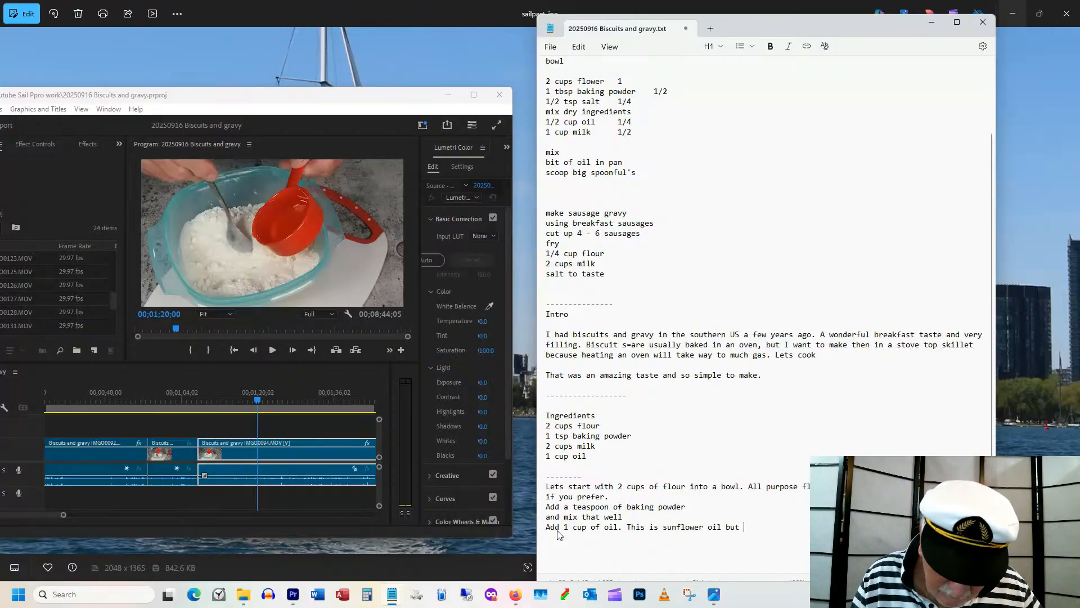
pyautogui.write('olive oil ')
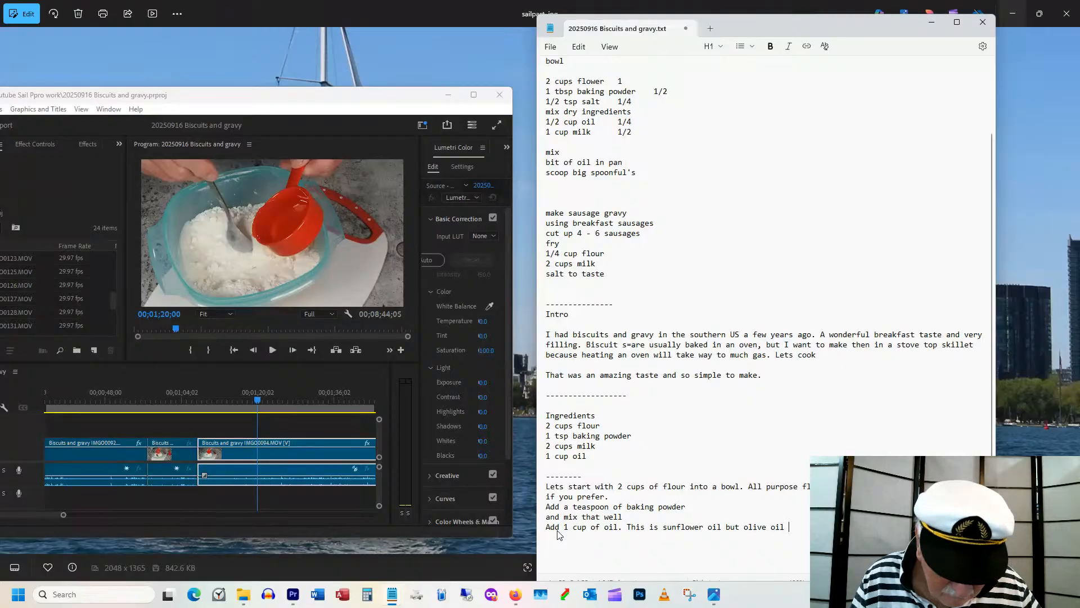
pyautogui.write('will')
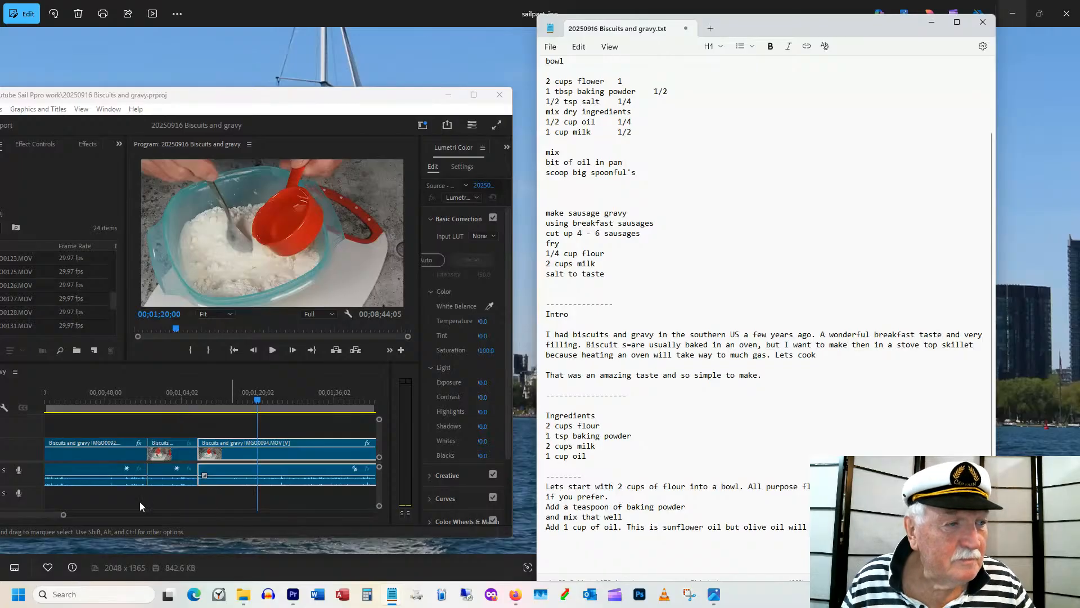
# Scrub the Premiere Pro sequence to the milk shot at 00;02;04;02 and add "A bit more milk." below the oil line in Notepad.
pyautogui.scroll(-3, 39, 514)
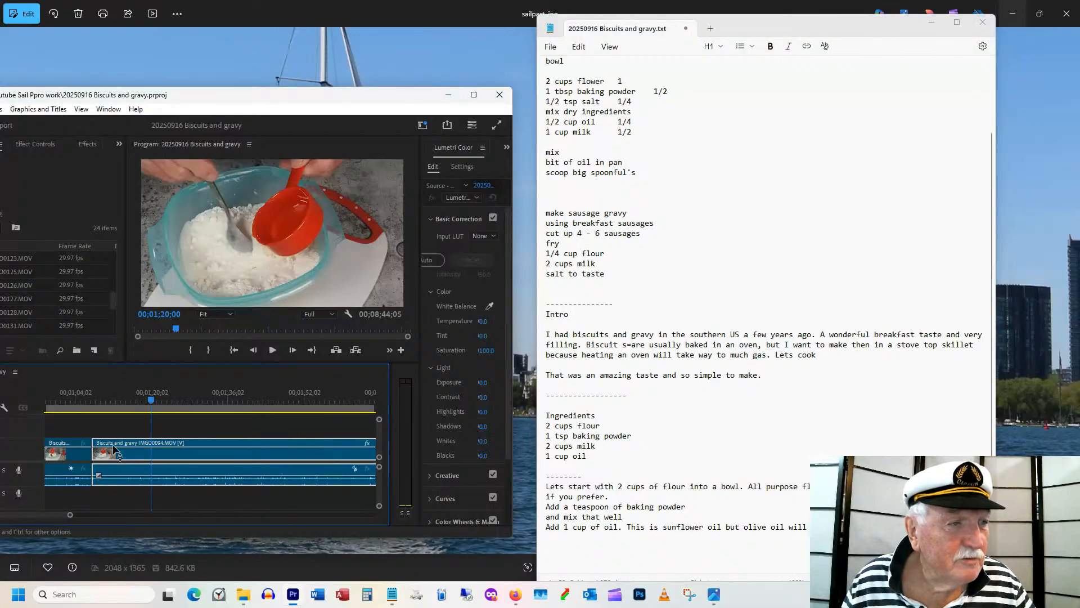
pyautogui.click(308, 399)
pyautogui.moveTo(319, 398); pyautogui.dragTo(114, 399)
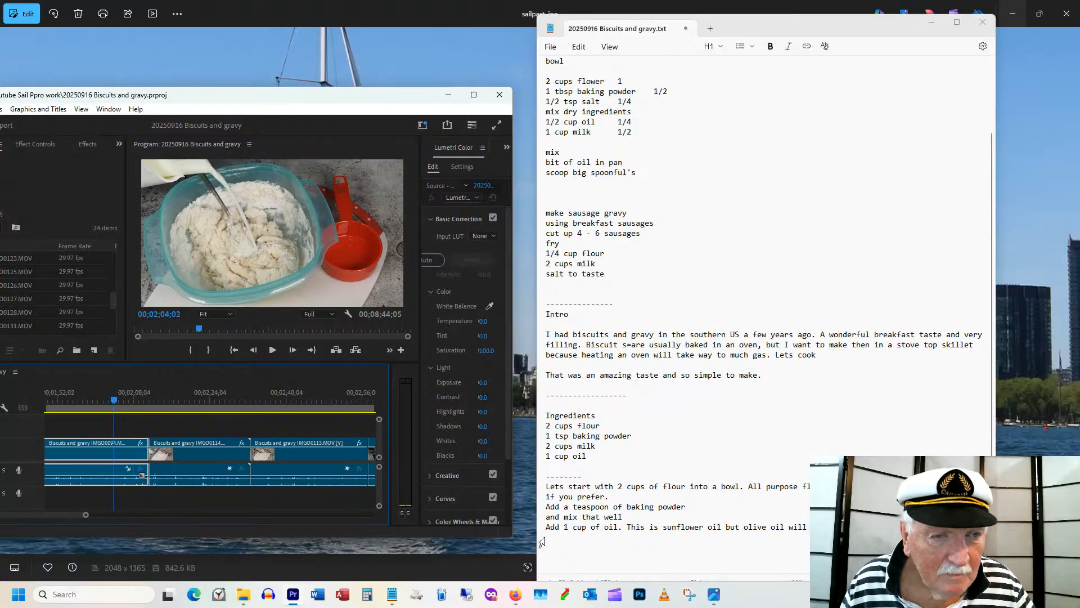
pyautogui.click(560, 536)
pyautogui.write('A ')
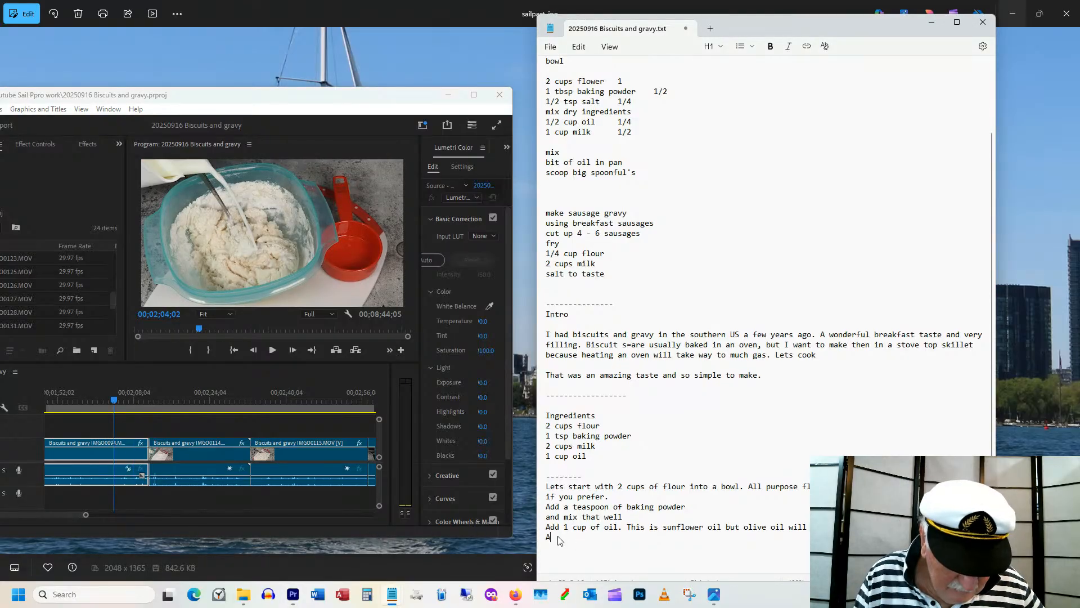
pyautogui.write('bit m')
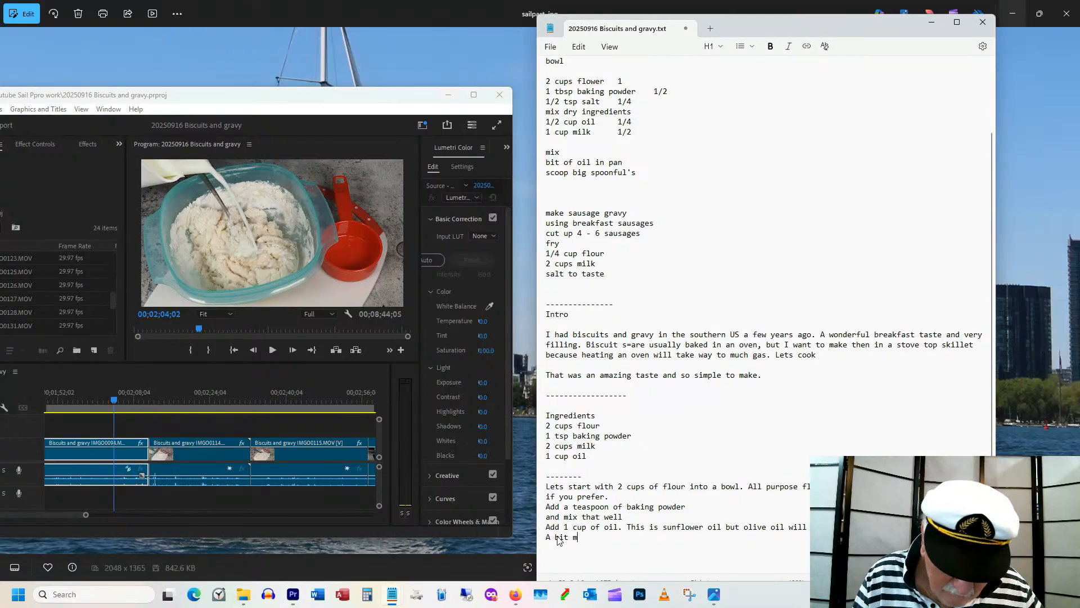
pyautogui.write('ore mi')
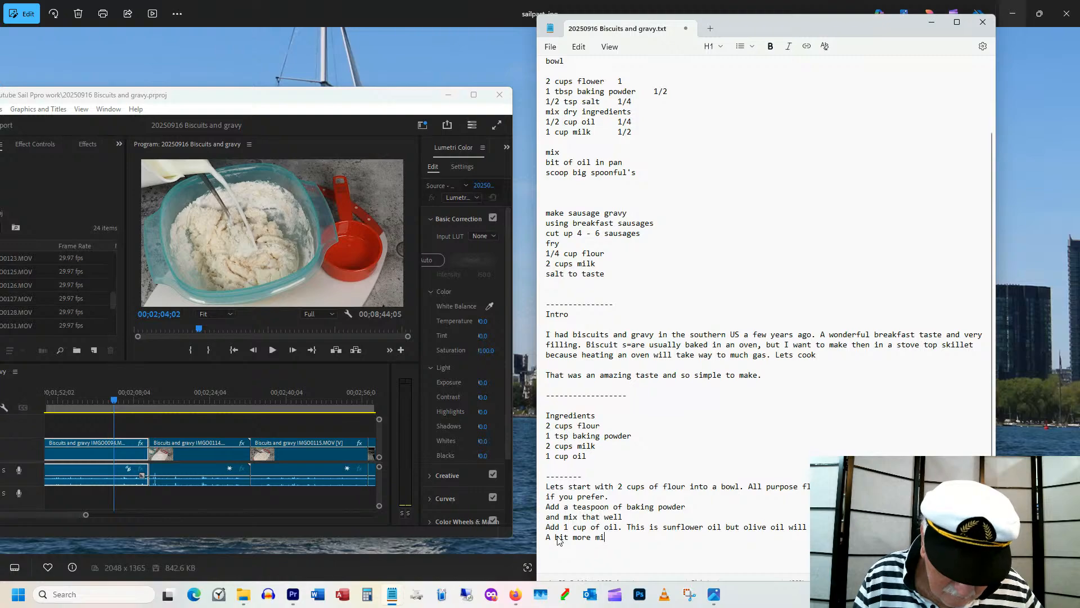
pyautogui.write('lk. The do')
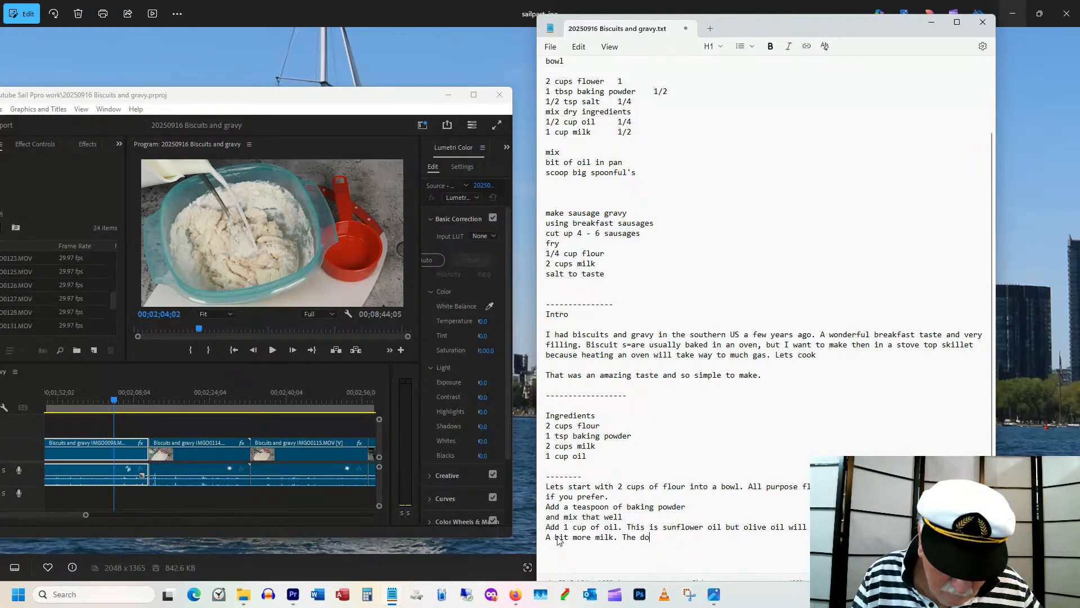
# Continue the milk line with the remark "The dough should be fairly dense. like bre".
pyautogui.write('ugh s')
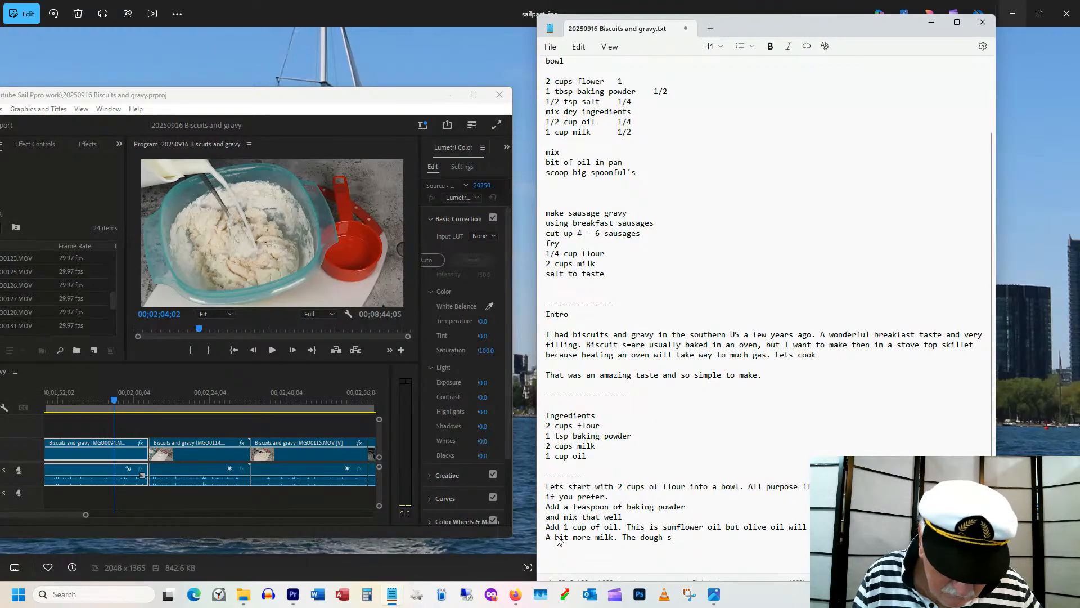
pyautogui.write('hould be')
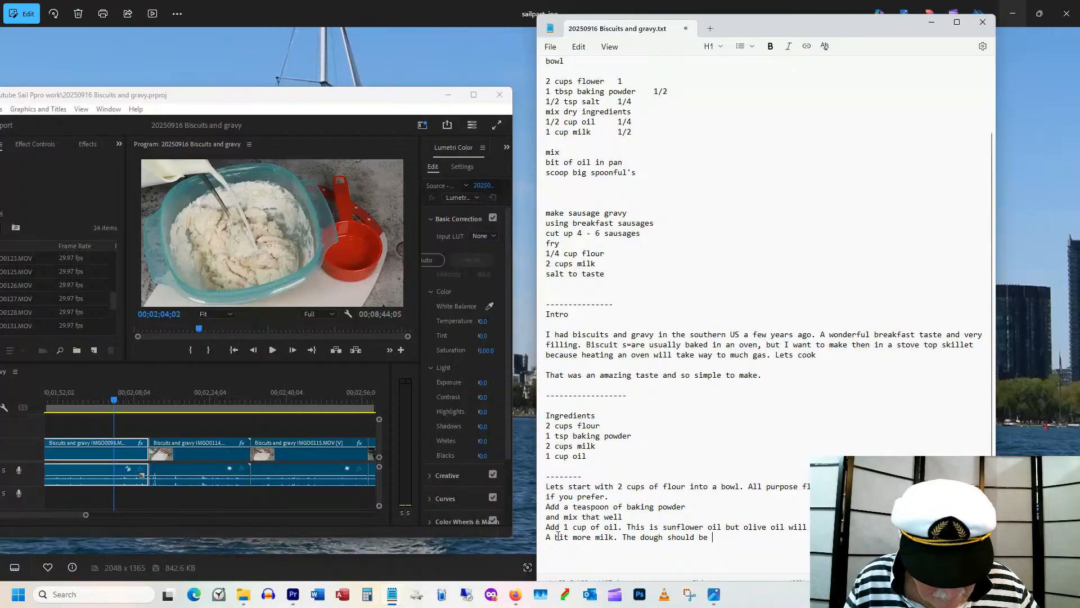
pyautogui.write('fa')
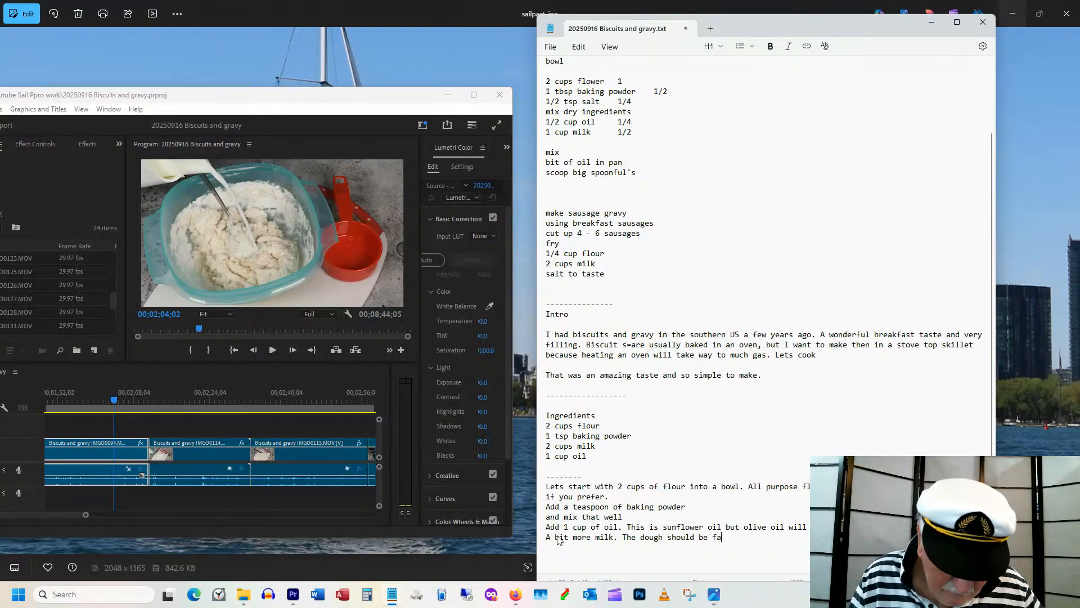
pyautogui.write('irly ')
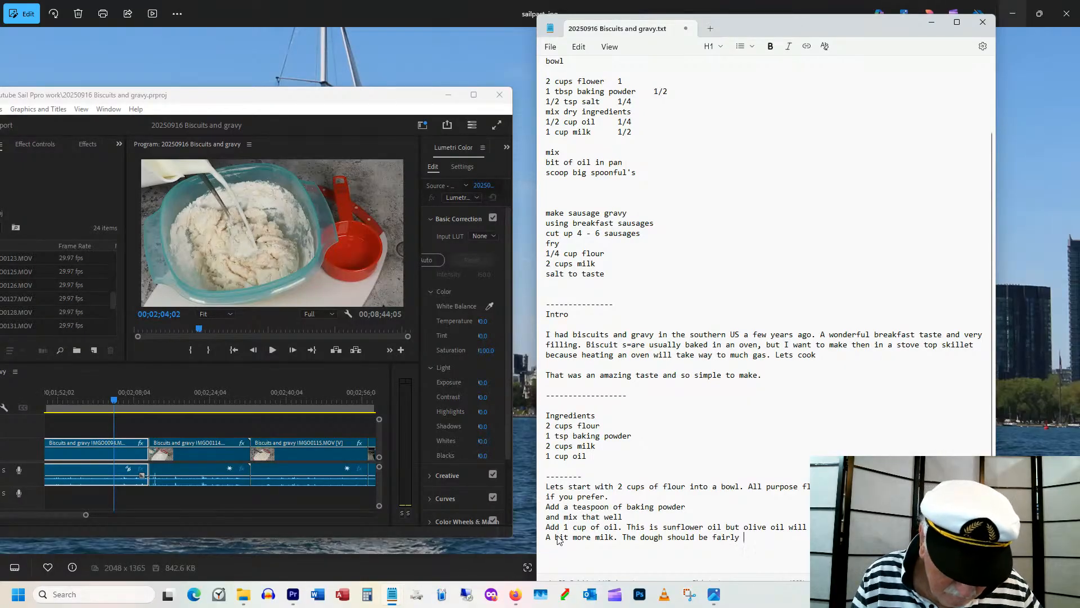
pyautogui.write('dense')
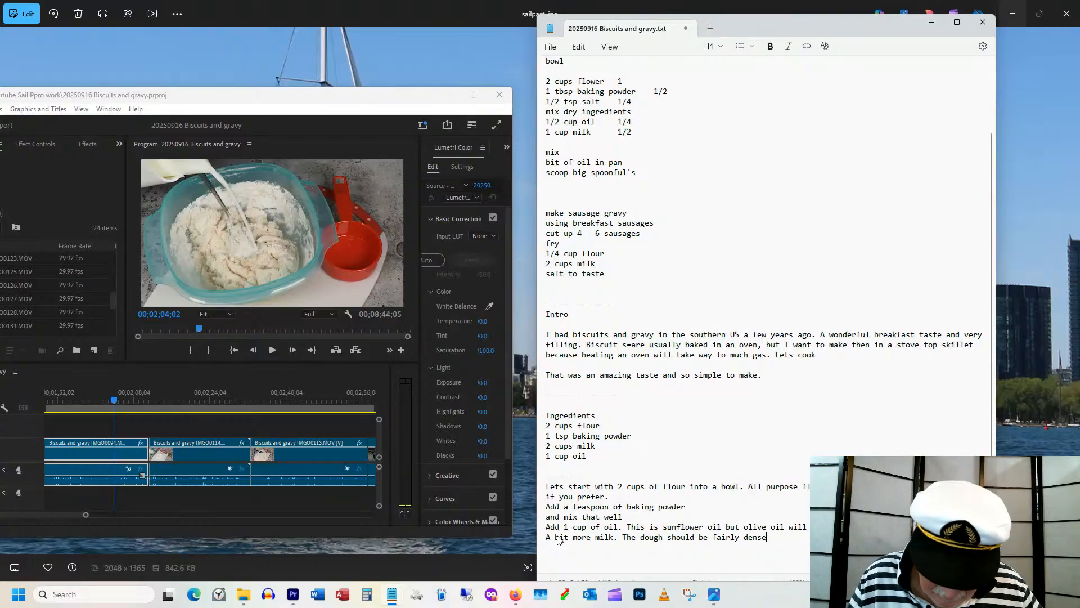
pyautogui.write('.')
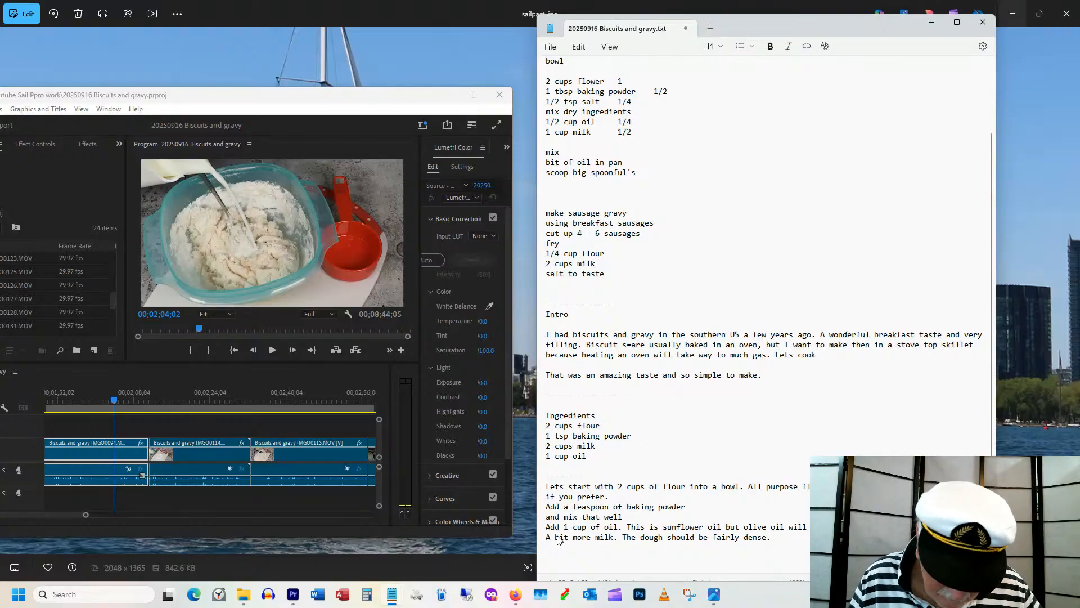
pyautogui.write(' like bre')
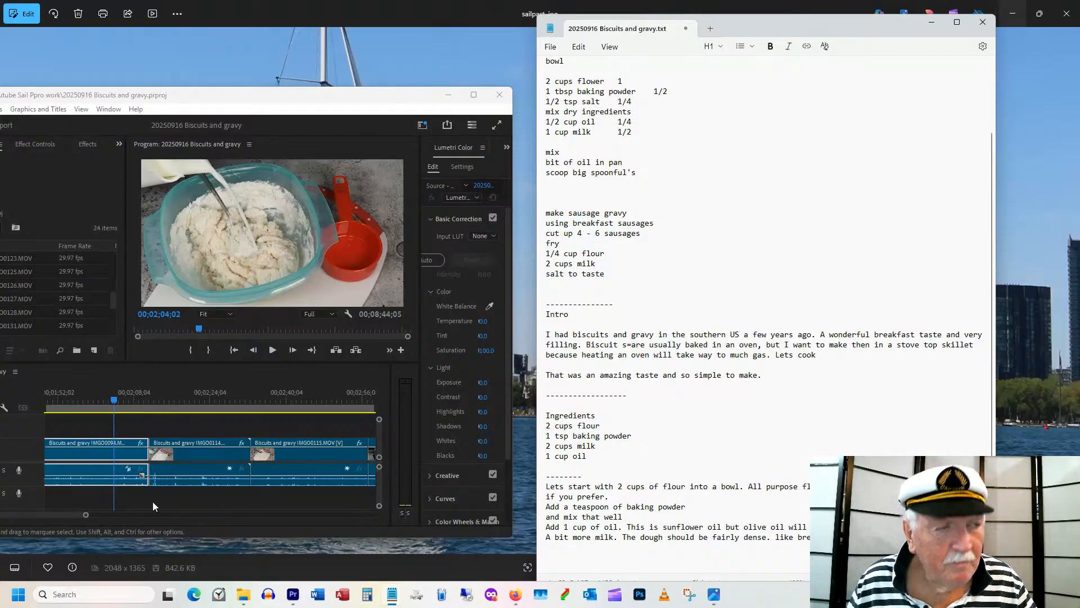
# Scrub the Premiere Pro sequence to the dough shot at 00;02;23;28 and write "Mix well" on a new line below the dough remark in Notepad.
pyautogui.moveTo(164, 394); pyautogui.dragTo(209, 395)
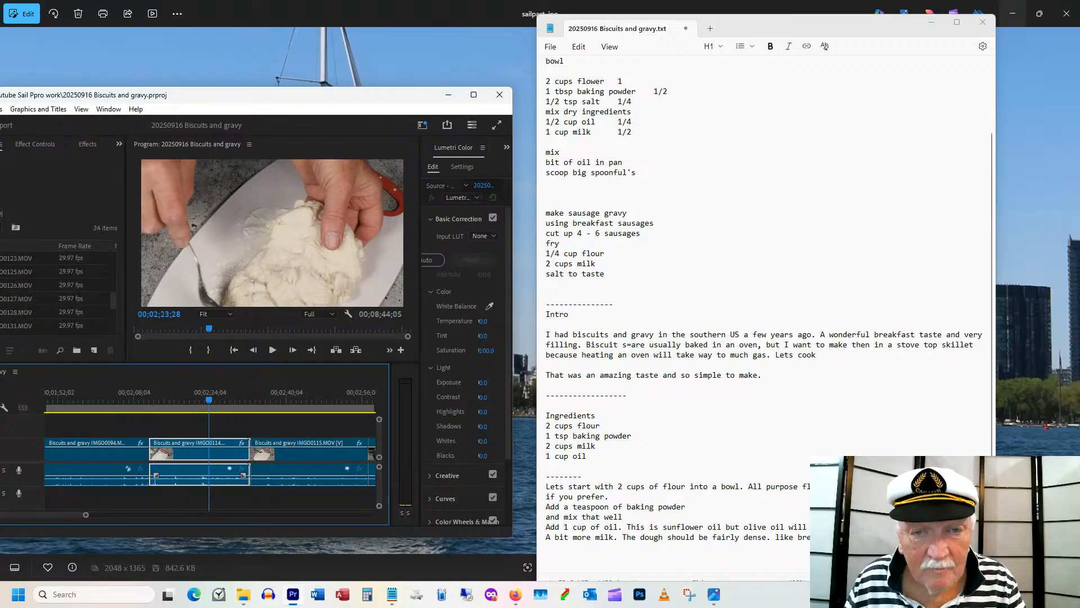
pyautogui.click(889, 538)
pyautogui.press('Return')
pyautogui.press('Return')
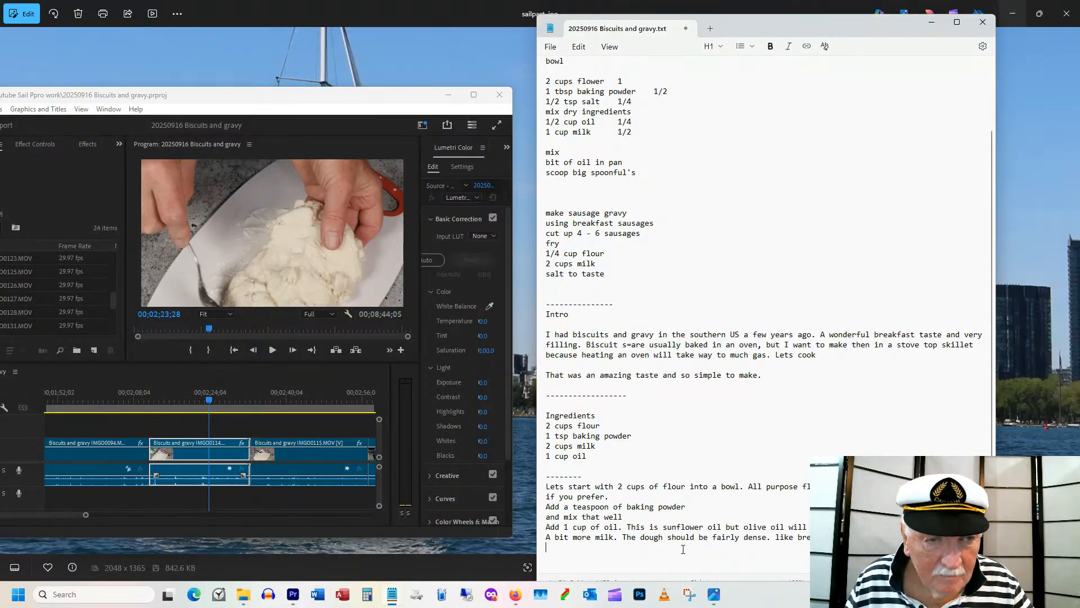
pyautogui.write('Mix')
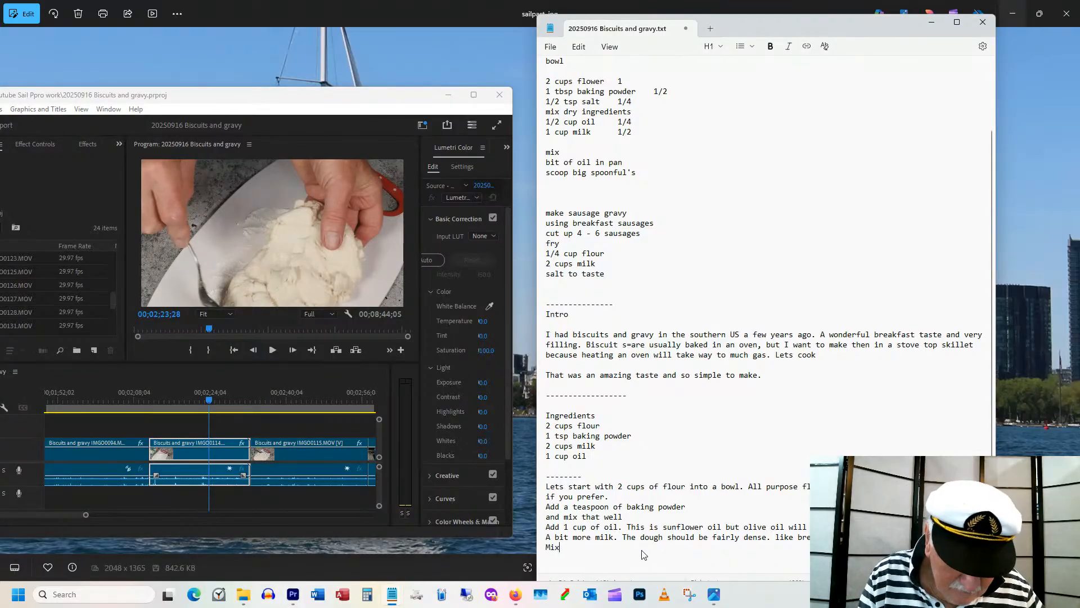
pyautogui.write(' well  ')
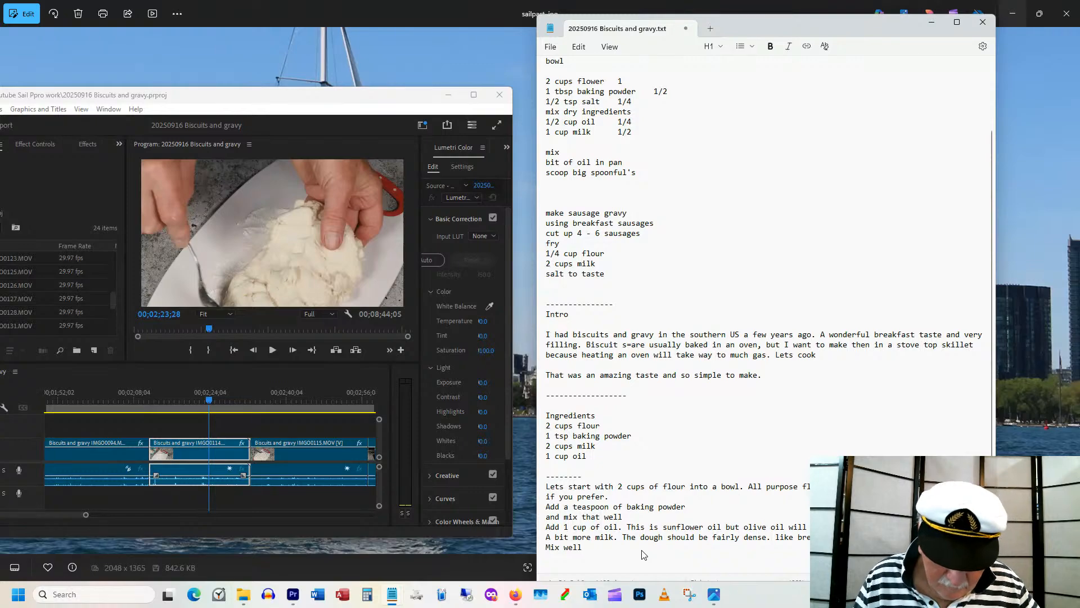
# Write "and turn out onto a flour covered board" as a separate paragraph below "Mix well".
pyautogui.write('and ')
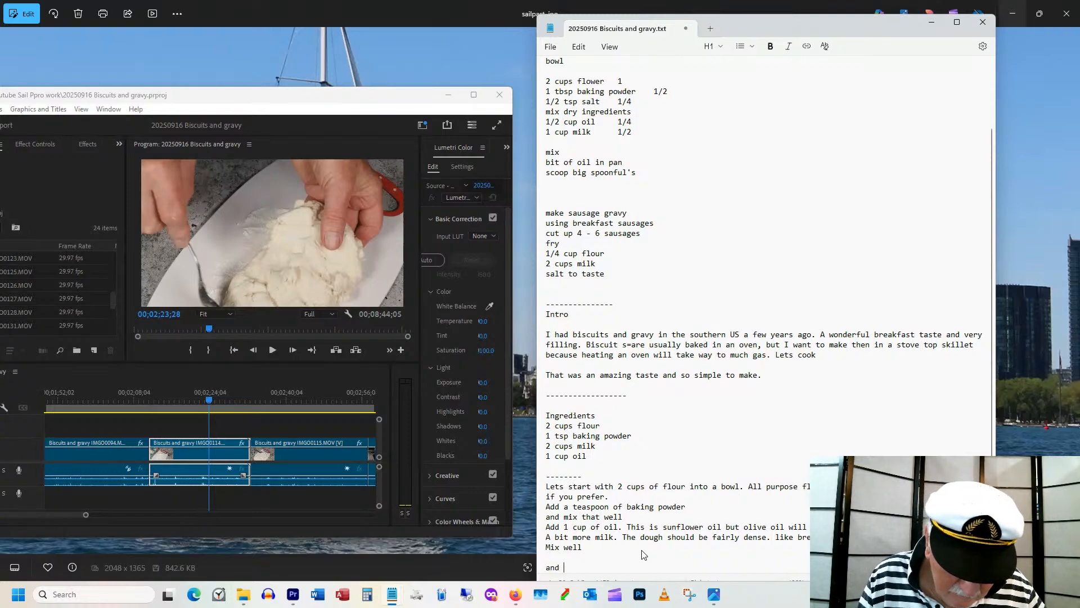
pyautogui.write('turn out o')
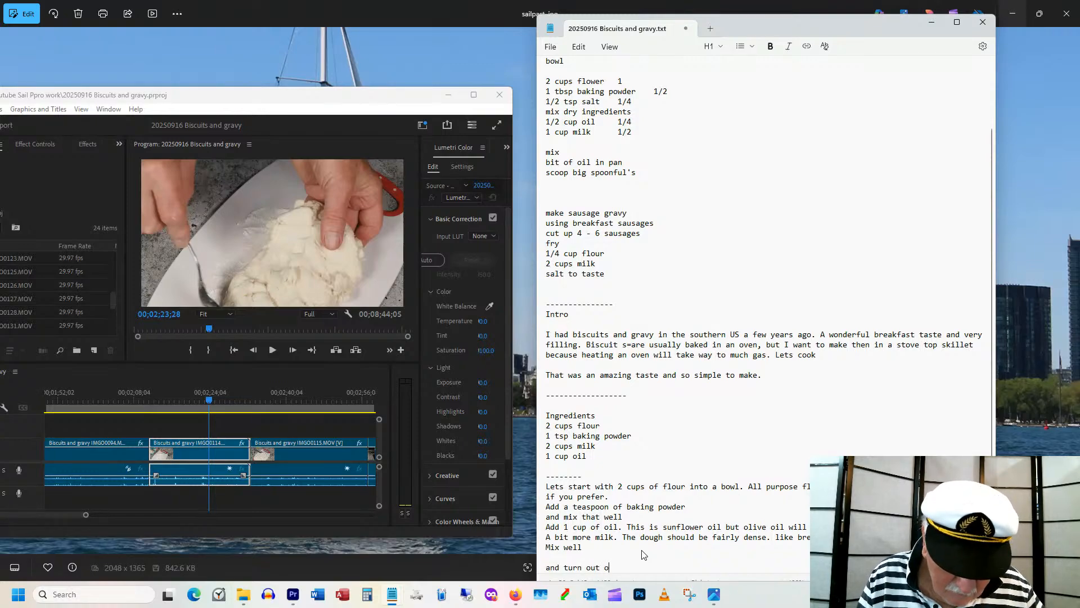
pyautogui.write('nto a flou')
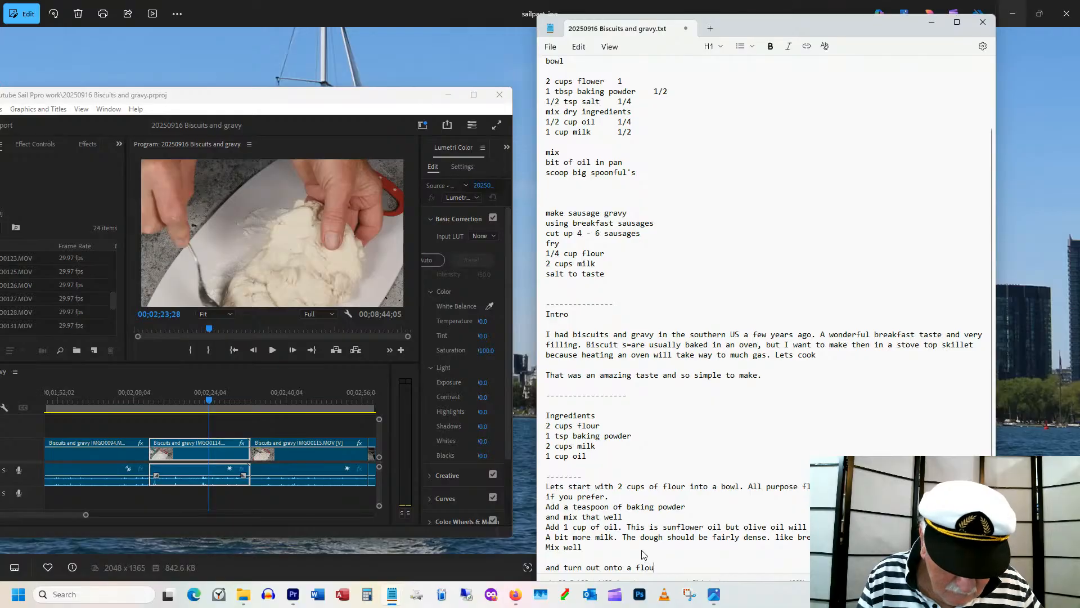
pyautogui.write('r covere')
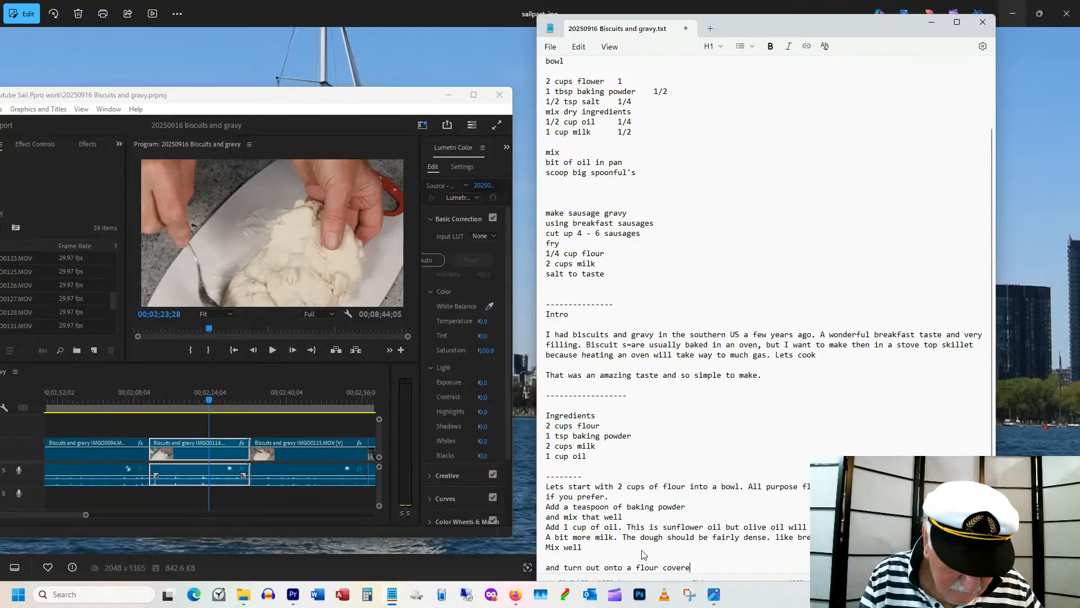
pyautogui.write('d board')
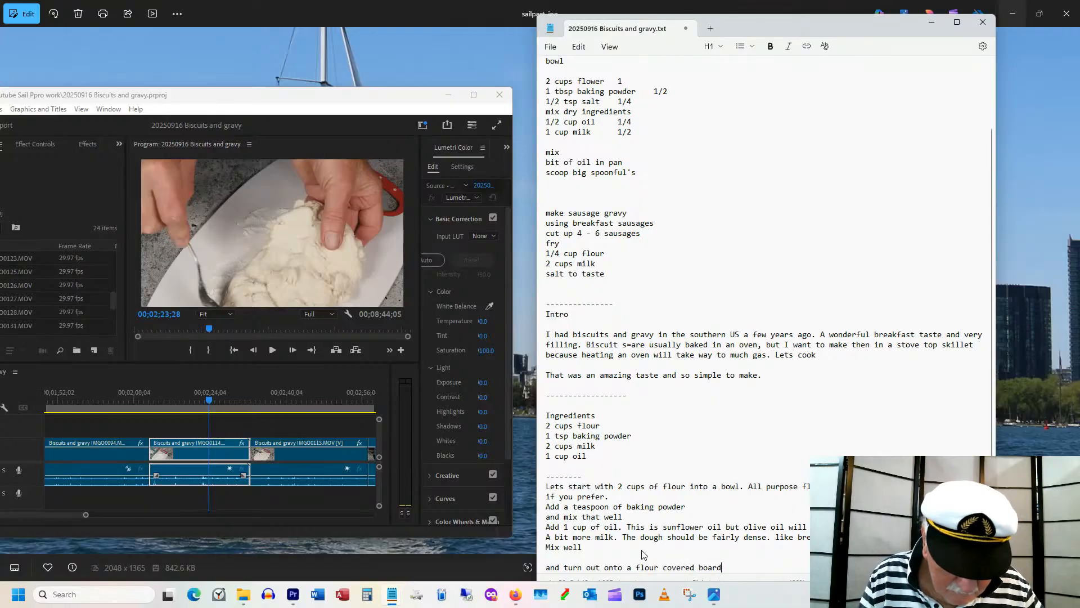
# Write "about 1 inch thick" as a separate paragraph below the flour covered board line.
pyautogui.press('Return')
pyautogui.press('Return')
pyautogui.write('about ')
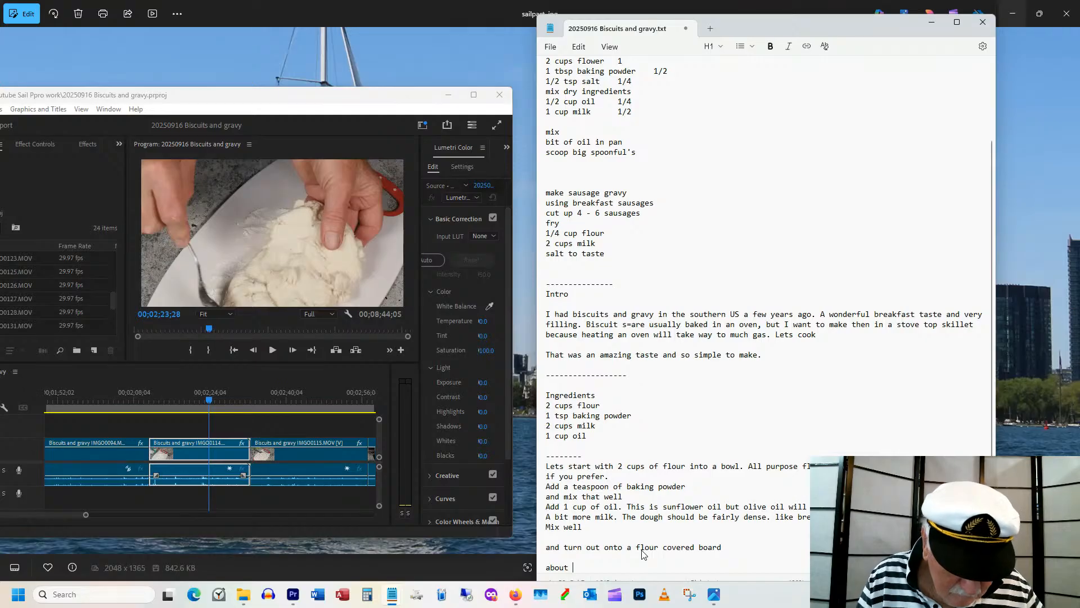
pyautogui.write('1 inch ')
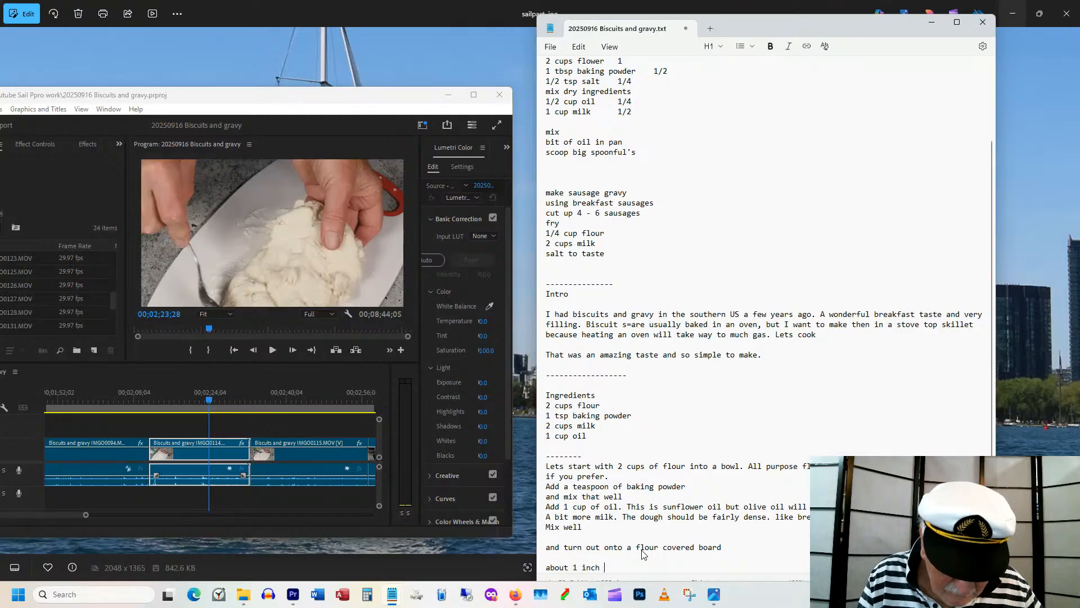
pyautogui.write('thick')
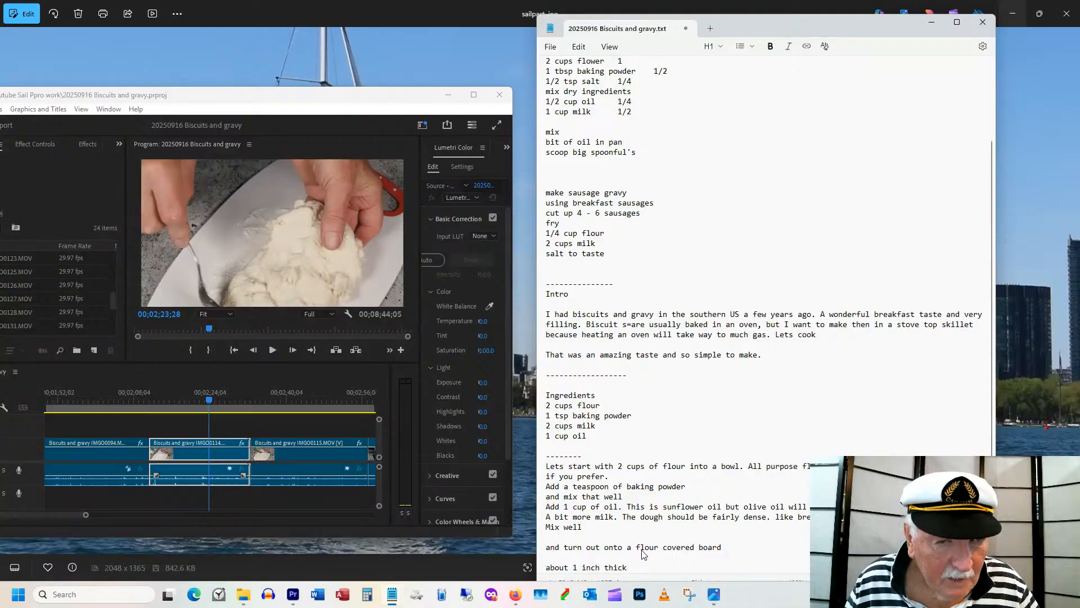
pyautogui.press('Return')
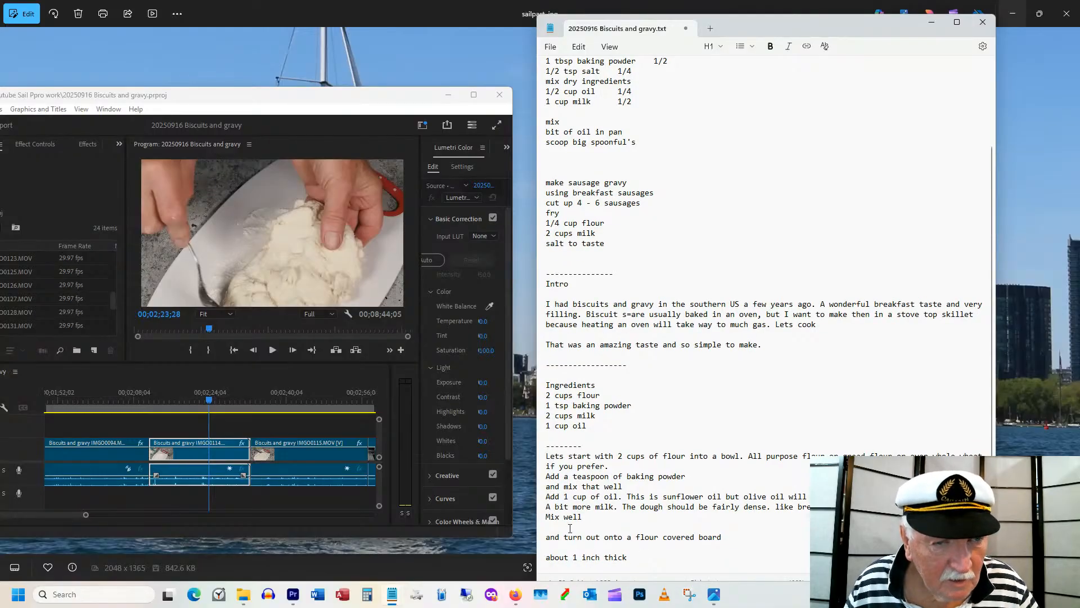
# Remove the blank lines above and below "and turn out onto a flour covered board".
pyautogui.press('Delete')
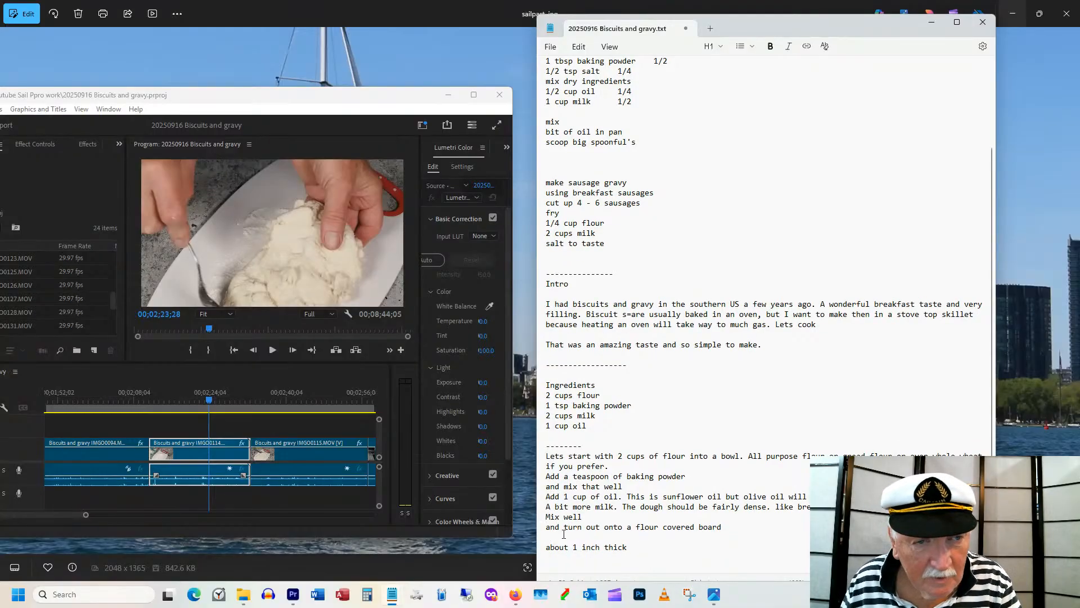
pyautogui.click(565, 536)
pyautogui.press('Delete')
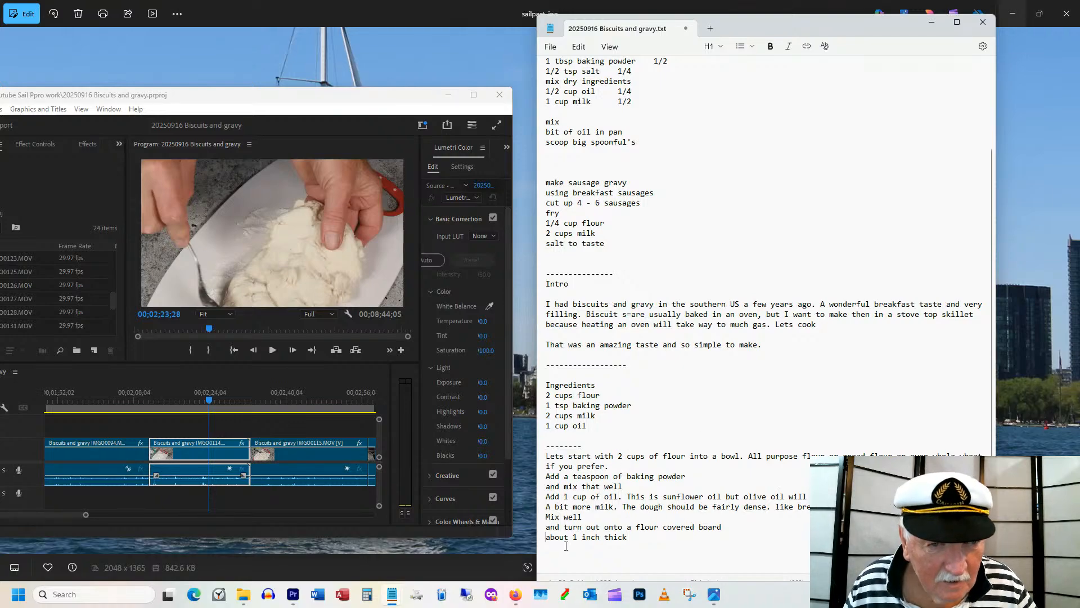
# Write "spread it out and smooth" on the line below "about 1 inch thick".
pyautogui.click(561, 549)
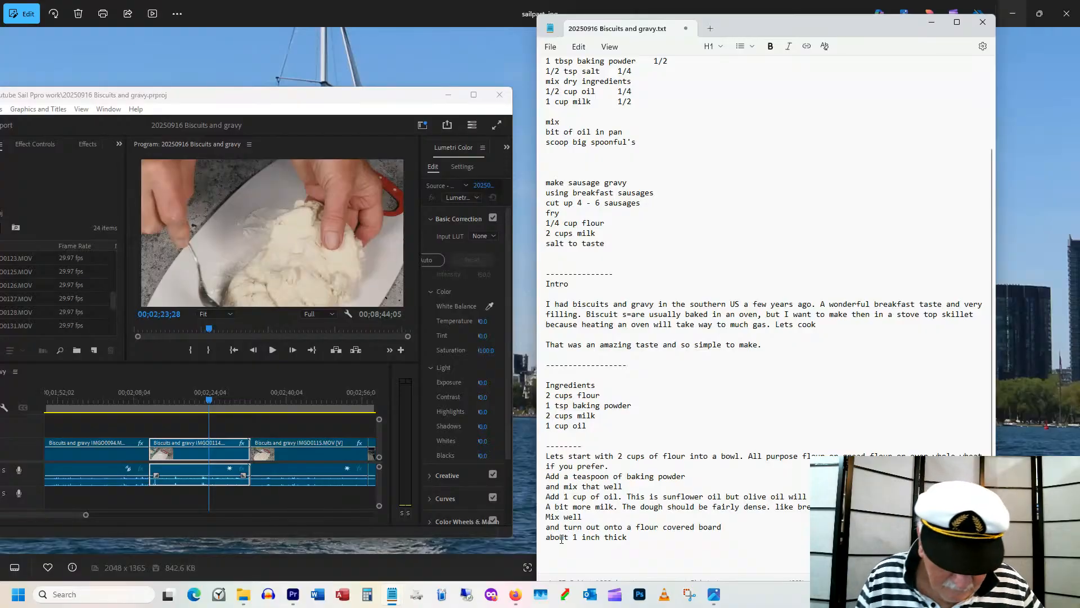
pyautogui.write('sp')
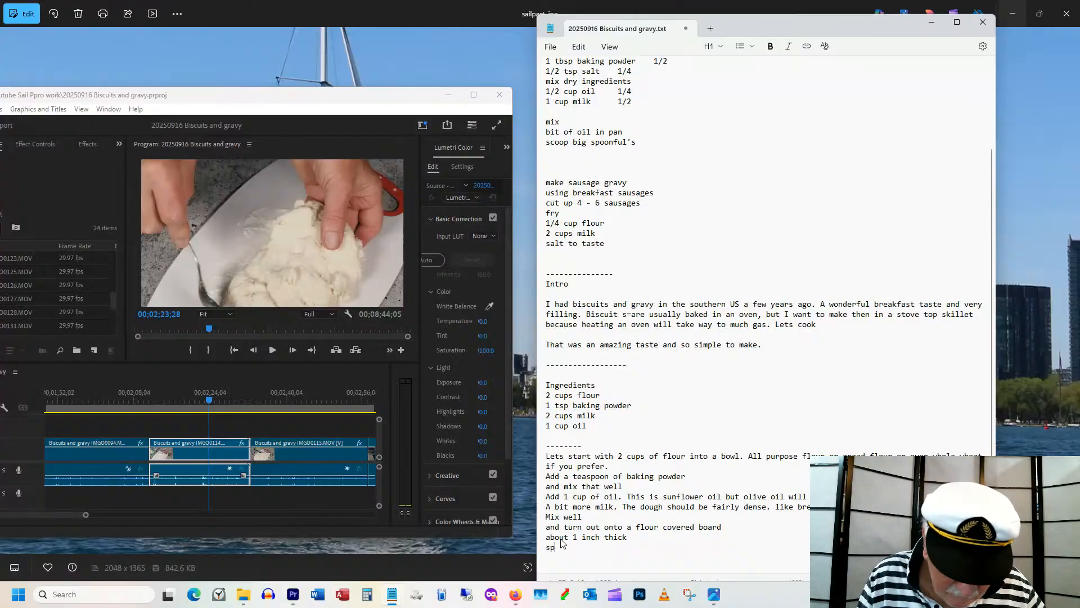
pyautogui.write('read i')
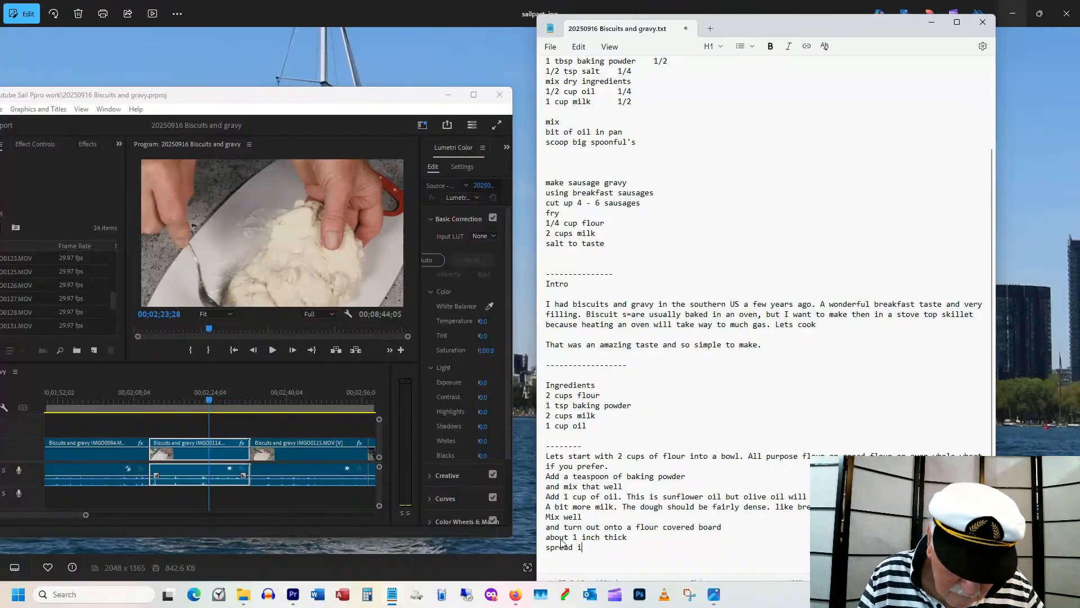
pyautogui.write('t out a')
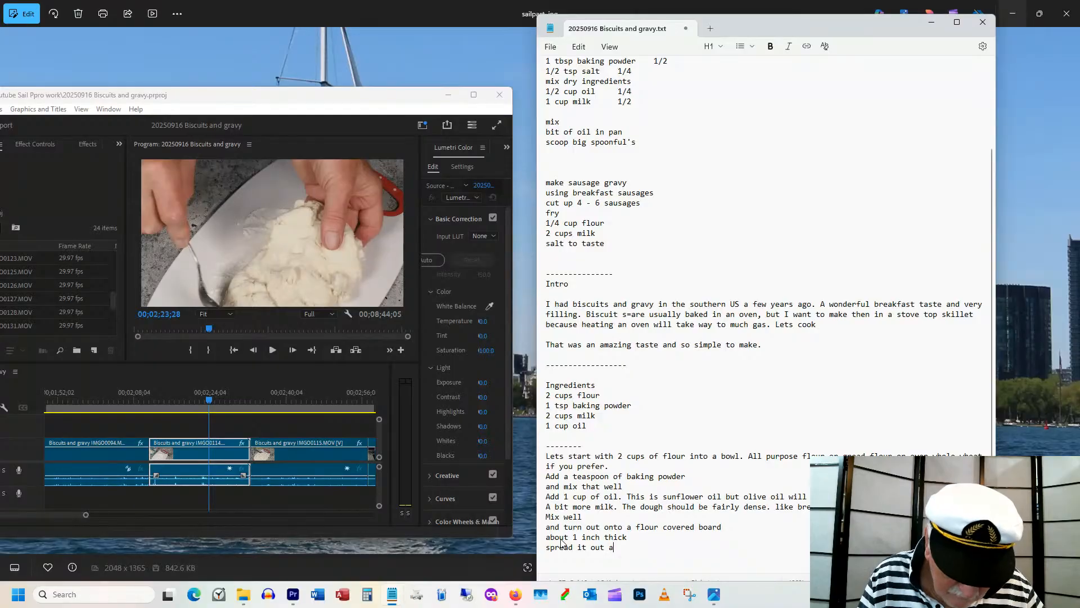
pyautogui.write('nd smooth')
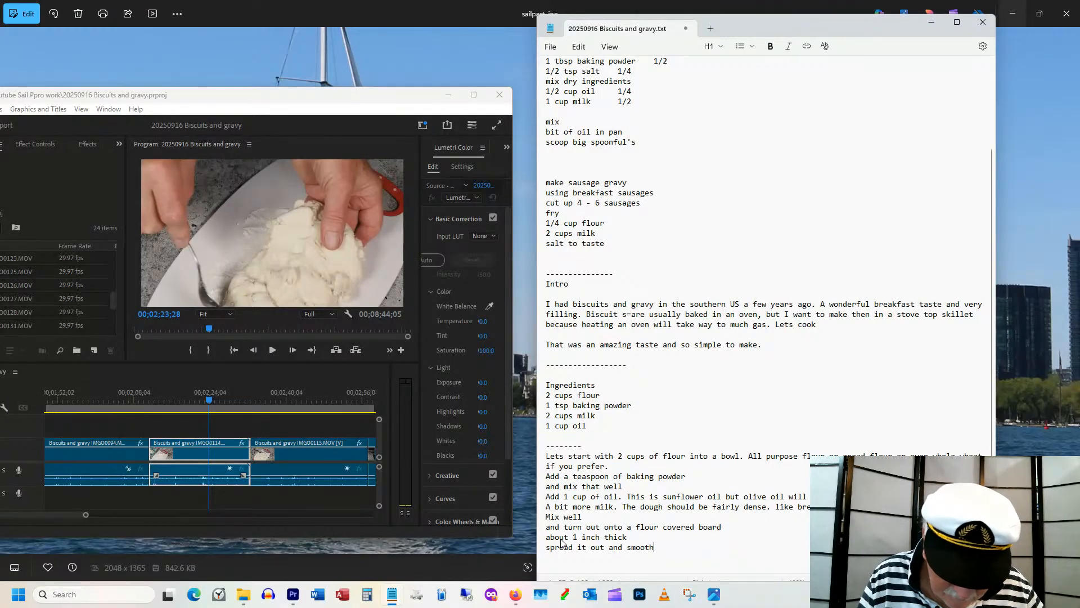
# Write "flip over to get a bit of flour on the other sside" as a separate paragraph below the spreading line.
pyautogui.press('Return')
pyautogui.press('Return')
pyautogui.write('flip over')
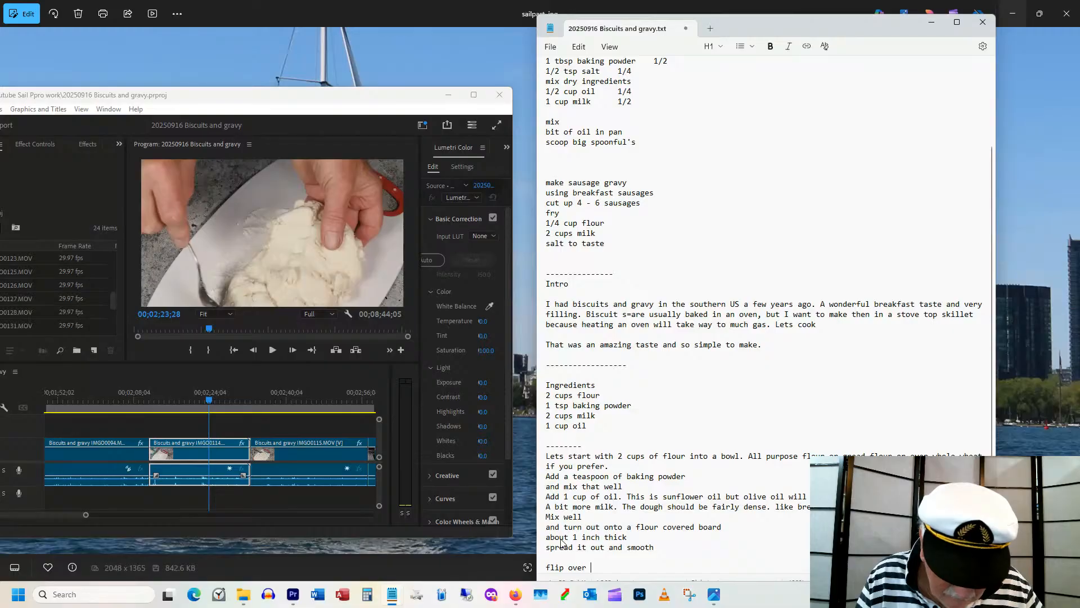
pyautogui.write(' s')
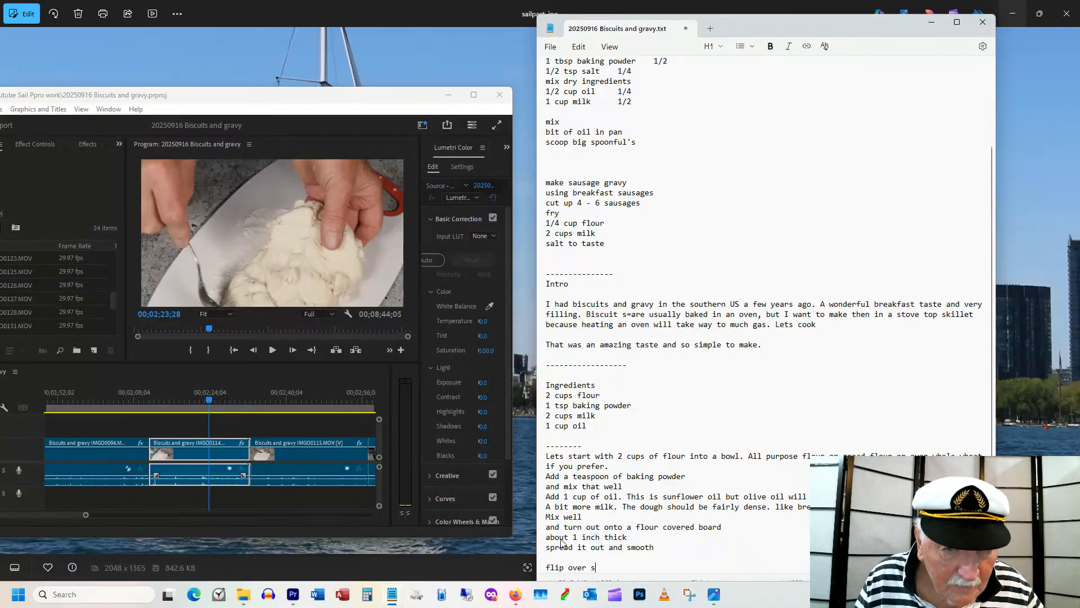
pyautogui.press('BackSpace')
pyautogui.write('t')
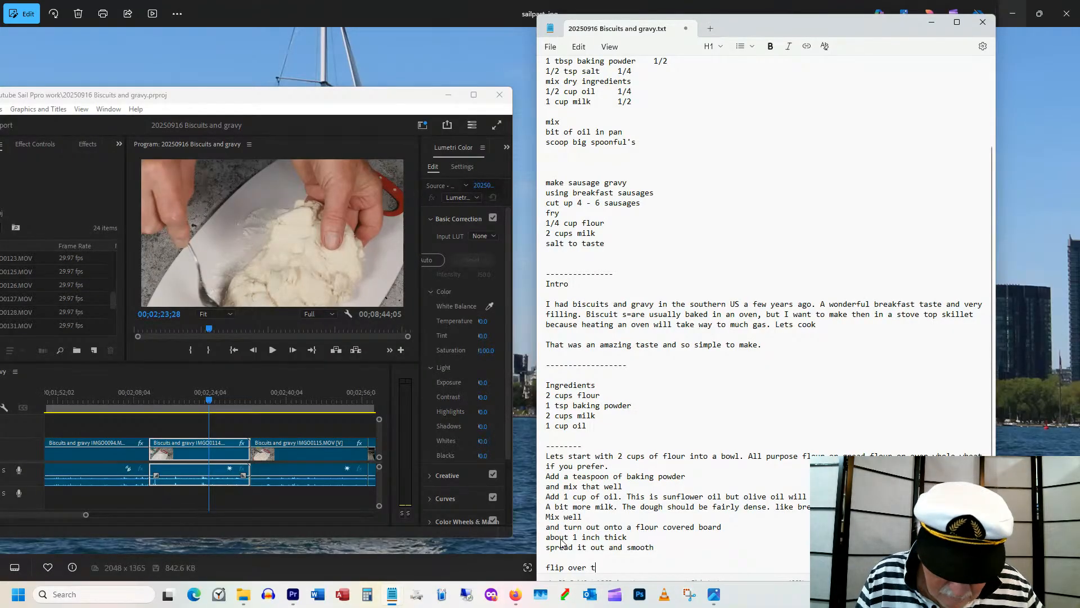
pyautogui.write('o get a bit of ')
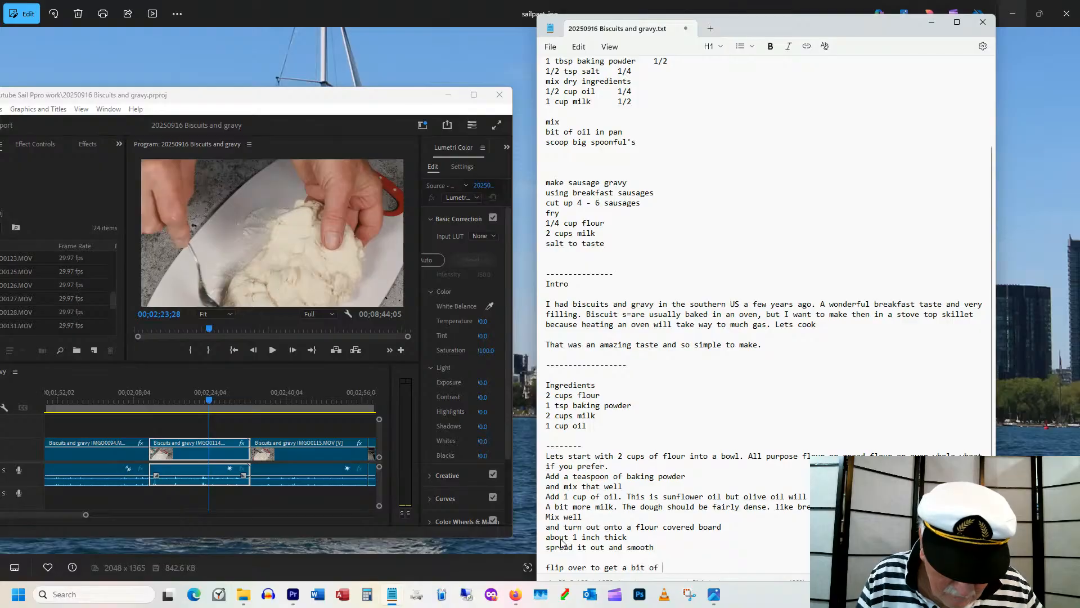
pyautogui.write('fl')
pyautogui.write('our on ')
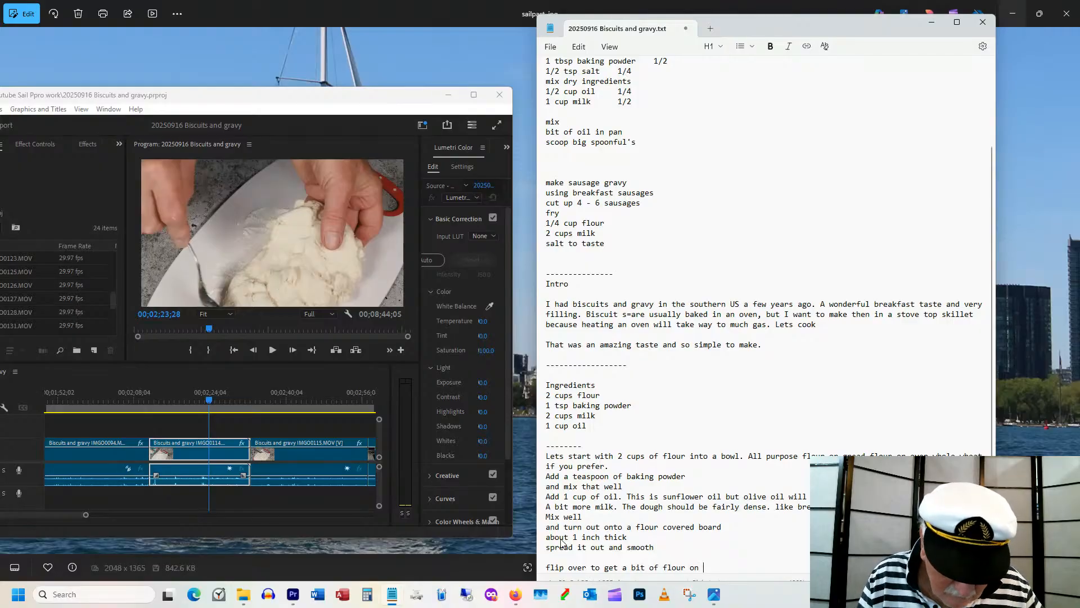
pyautogui.write('the other sside')
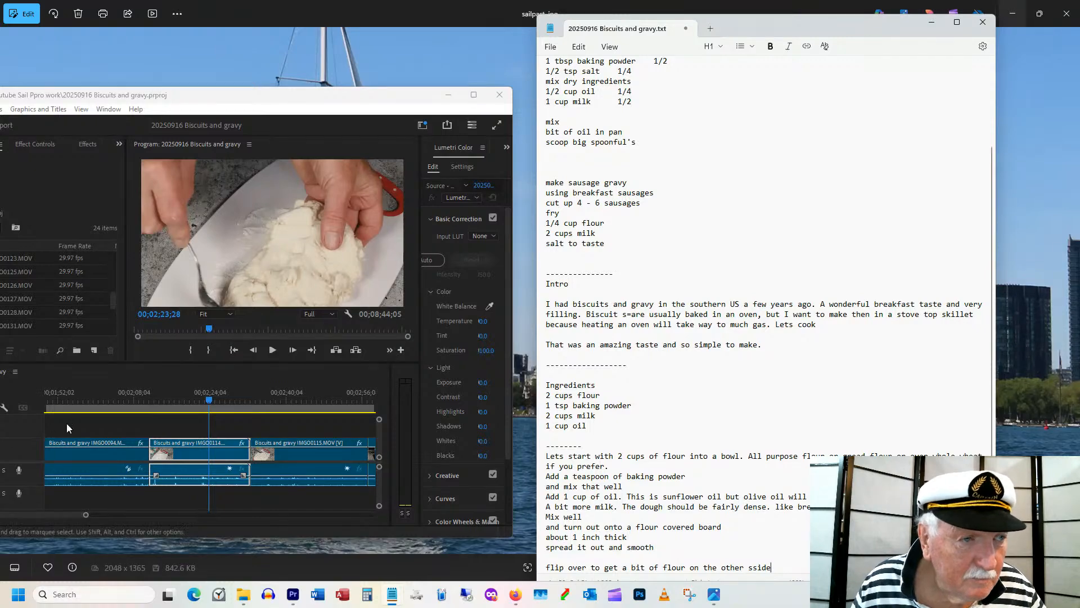
# Scrub the Premiere Pro sequence to 00;02;29;18 and remove the blank line above the "flip over" line in Notepad.
pyautogui.moveTo(167, 393); pyautogui.dragTo(238, 408)
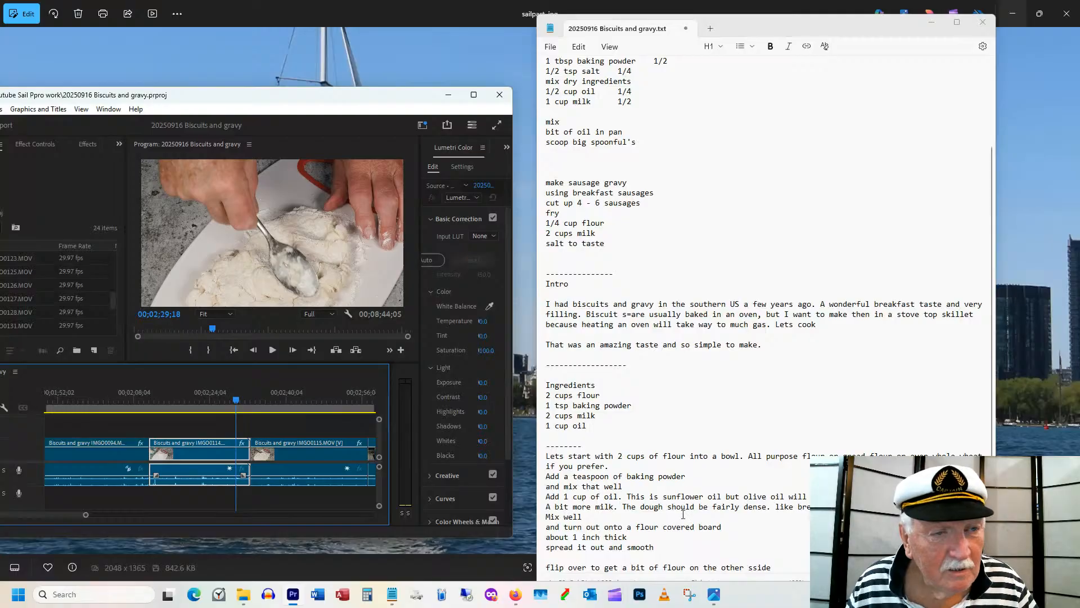
pyautogui.click(571, 546)
pyautogui.press('Down')
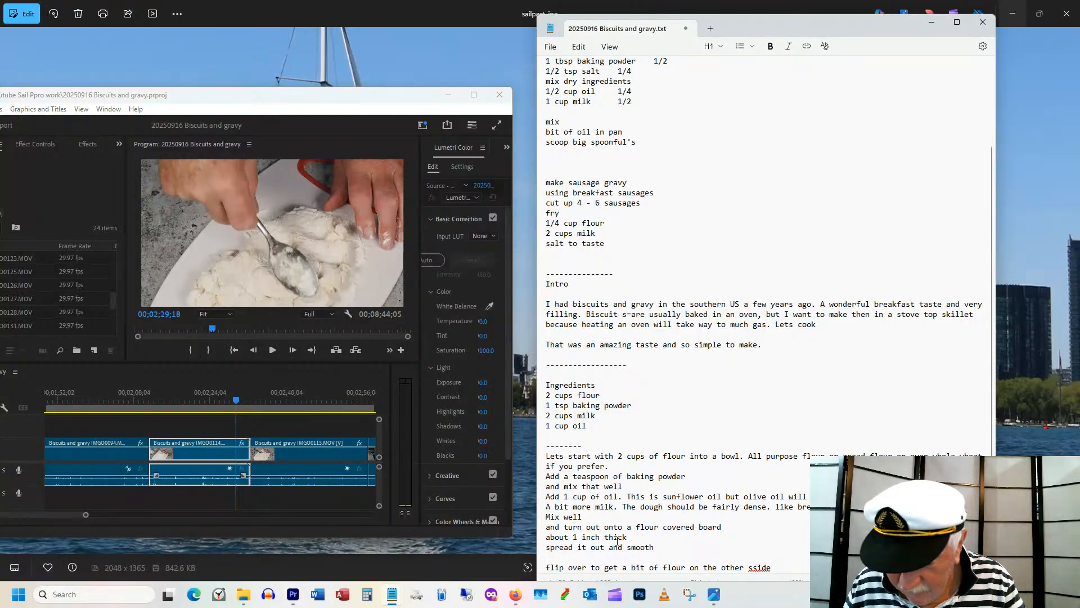
pyautogui.press('Delete')
# Add about ten blank lines below the "flip over" line at the end of the script.
pyautogui.click(584, 568)
pyautogui.press('Return')
pyautogui.press('Return')
pyautogui.press('Return')
pyautogui.press('Return')
pyautogui.press('Return')
pyautogui.press('Return')
pyautogui.press('Return')
pyautogui.press('Return')
pyautogui.press('Return')
pyautogui.press('Return')
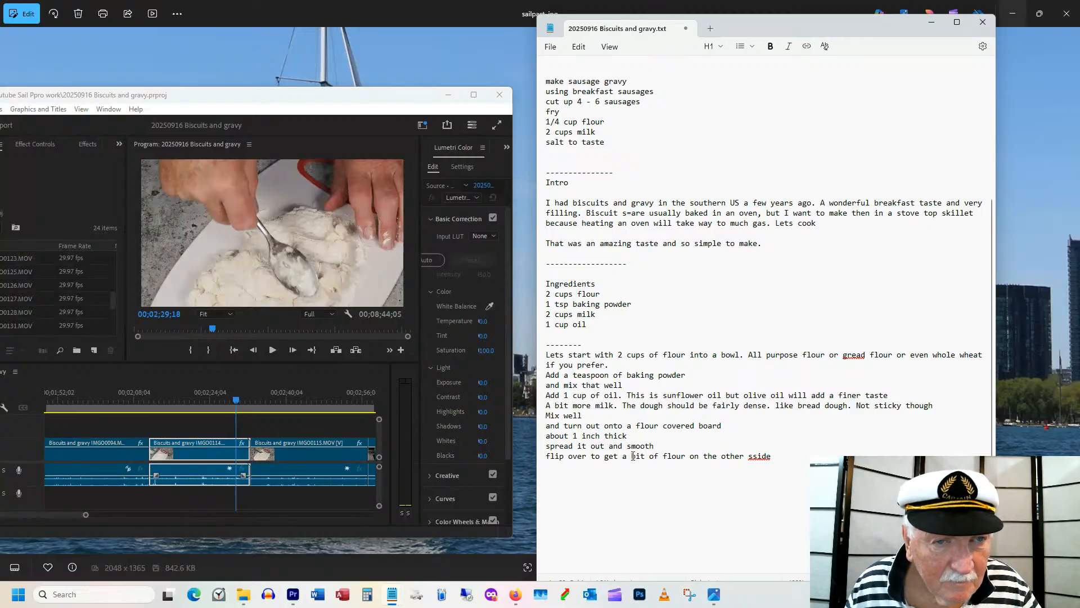
# Reword the "flip over" line to "a bit of flour on the top side".
pyautogui.moveTo(622, 456); pyautogui.dragTo(533, 464)
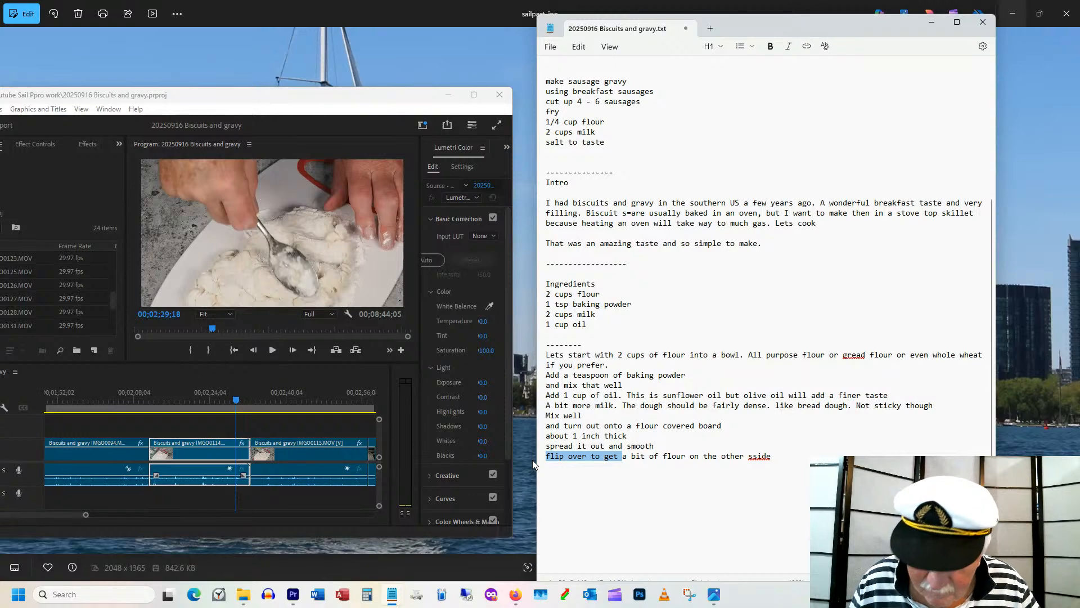
pyautogui.press('Delete')
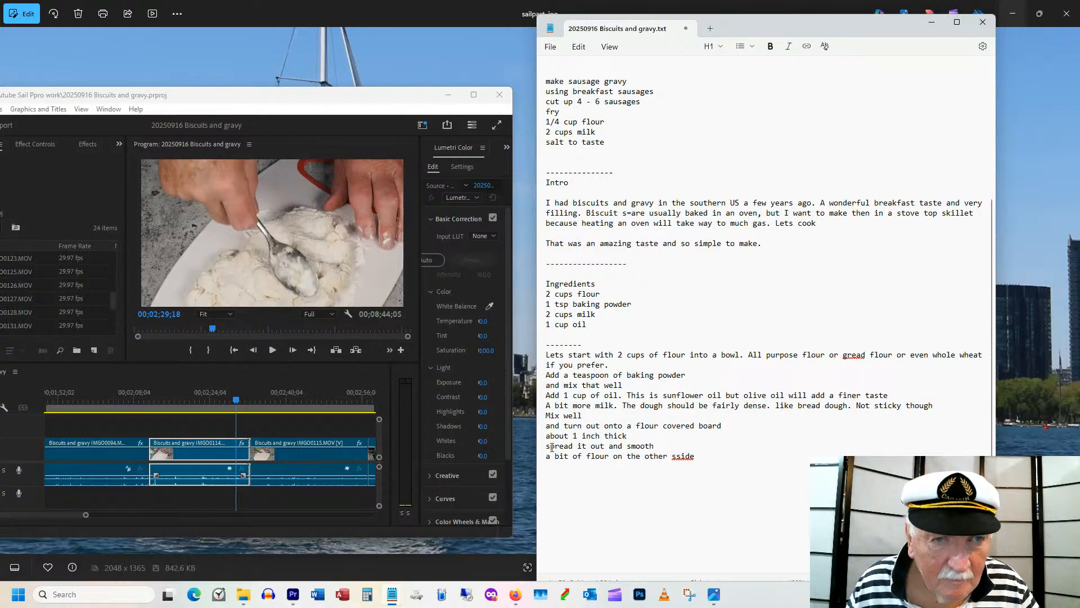
pyautogui.click(645, 456)
pyautogui.write('top side')
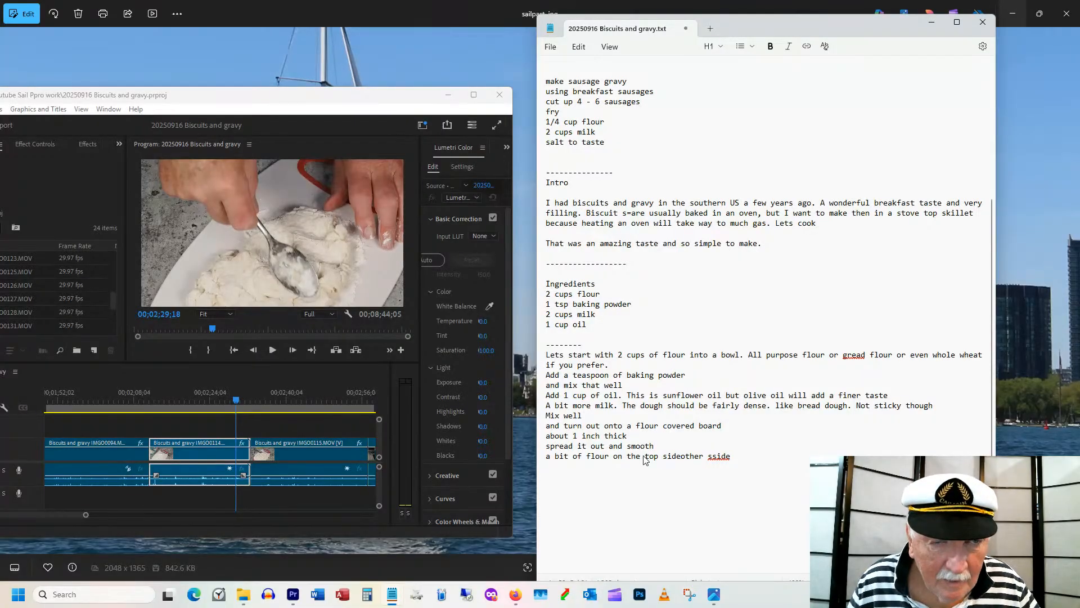
pyautogui.press('Delete')
pyautogui.press('Delete')
pyautogui.press('Delete')
pyautogui.press('Delete')
pyautogui.press('Delete')
pyautogui.press('Delete')
pyautogui.press('Delete')
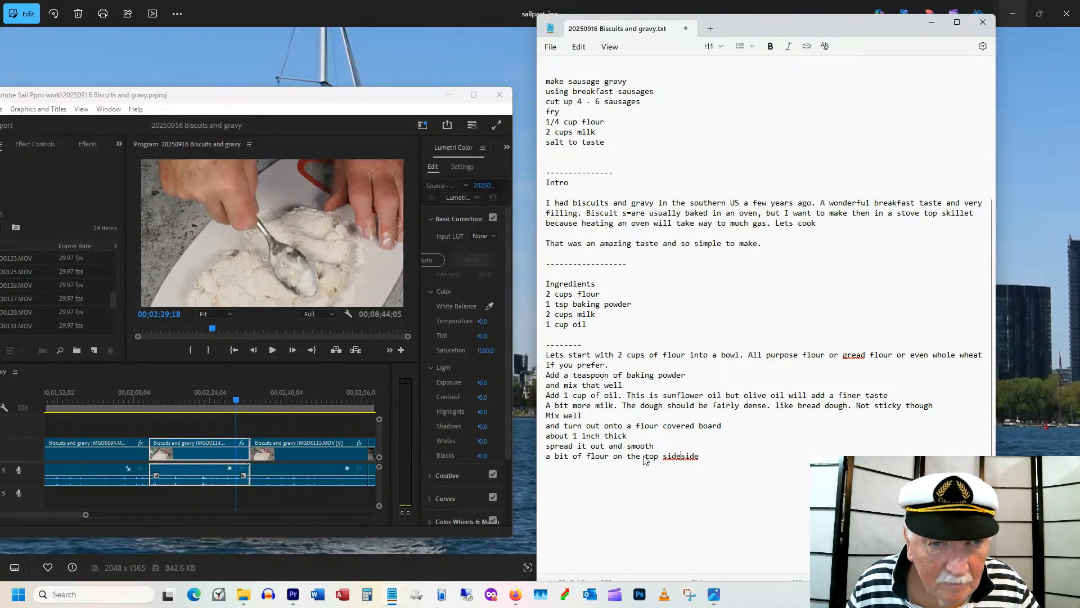
pyautogui.press('Delete')
pyautogui.press('Delete')
pyautogui.press('Delete')
pyautogui.press('Delete')
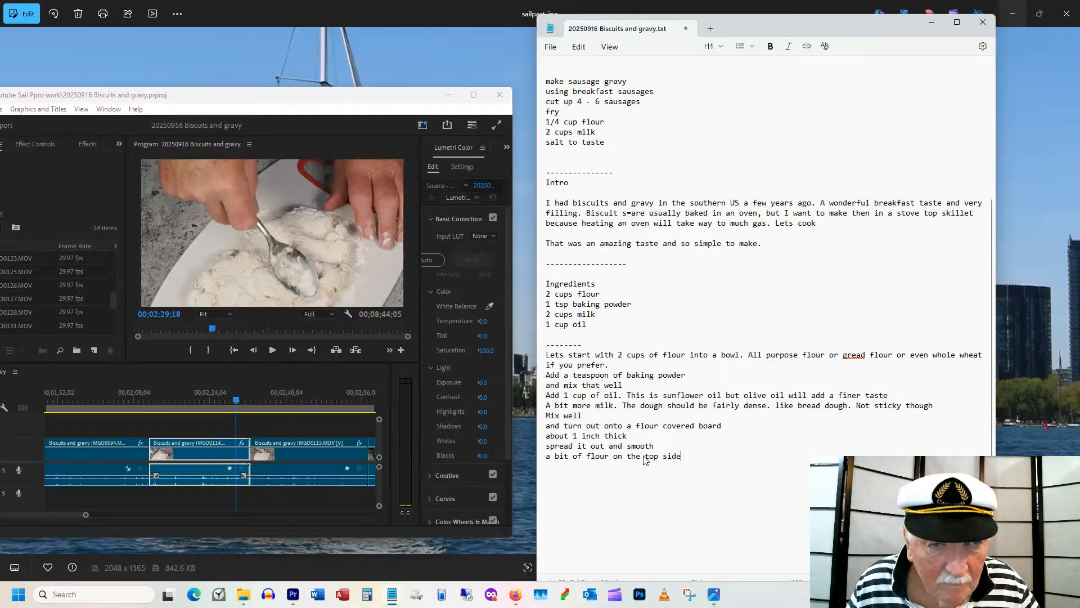
# Complete the top side flour line with "as well" and add a line break after it.
pyautogui.write('as we')
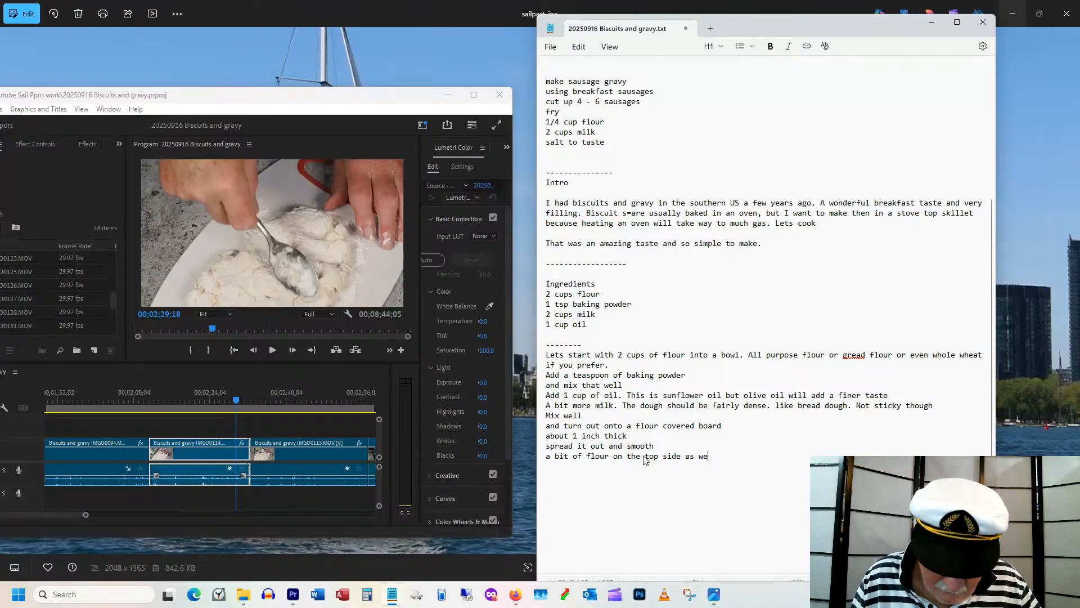
pyautogui.write('ll')
pyautogui.press('Return')
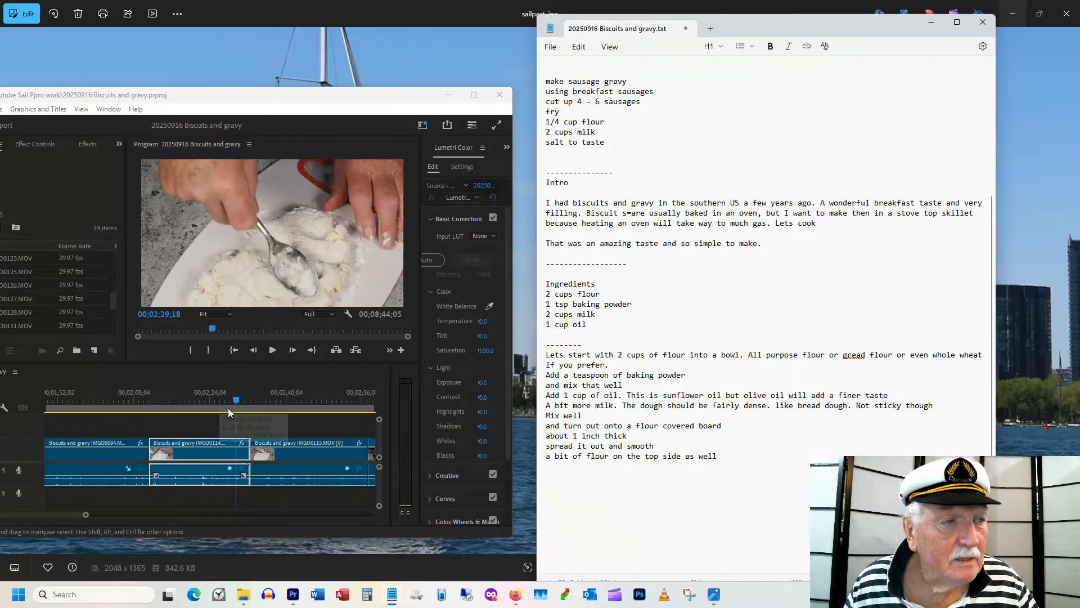
# Scrub the Premiere Pro sequence to 00;02;32;27 and write "so at this time it struck me that this is teh same recipe" in Notepad.
pyautogui.click(240, 400)
pyautogui.moveTo(242, 400); pyautogui.dragTo(251, 400)
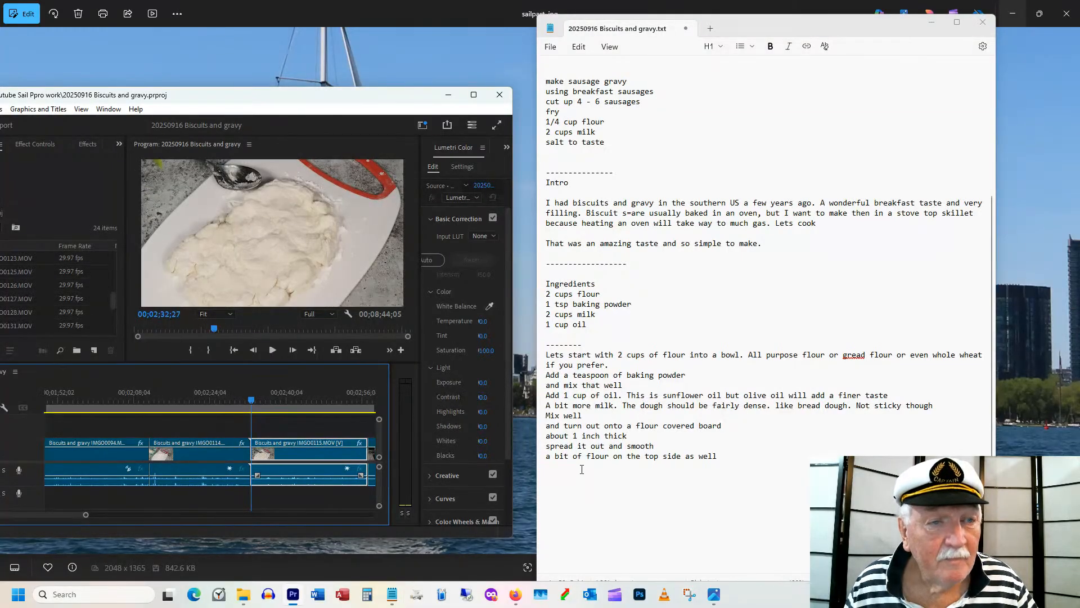
pyautogui.click(558, 468)
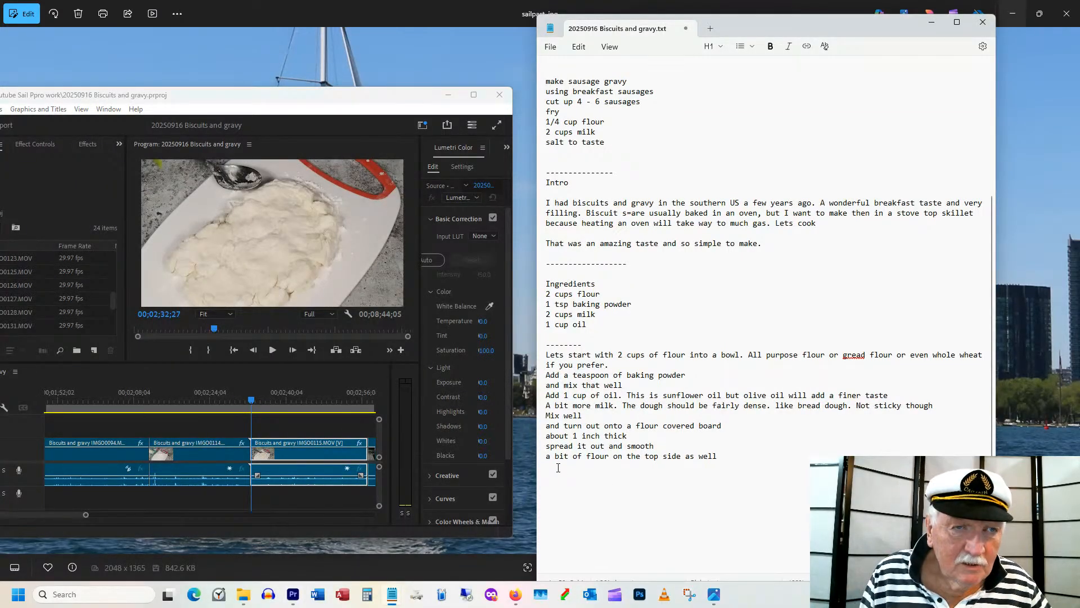
pyautogui.write('so')
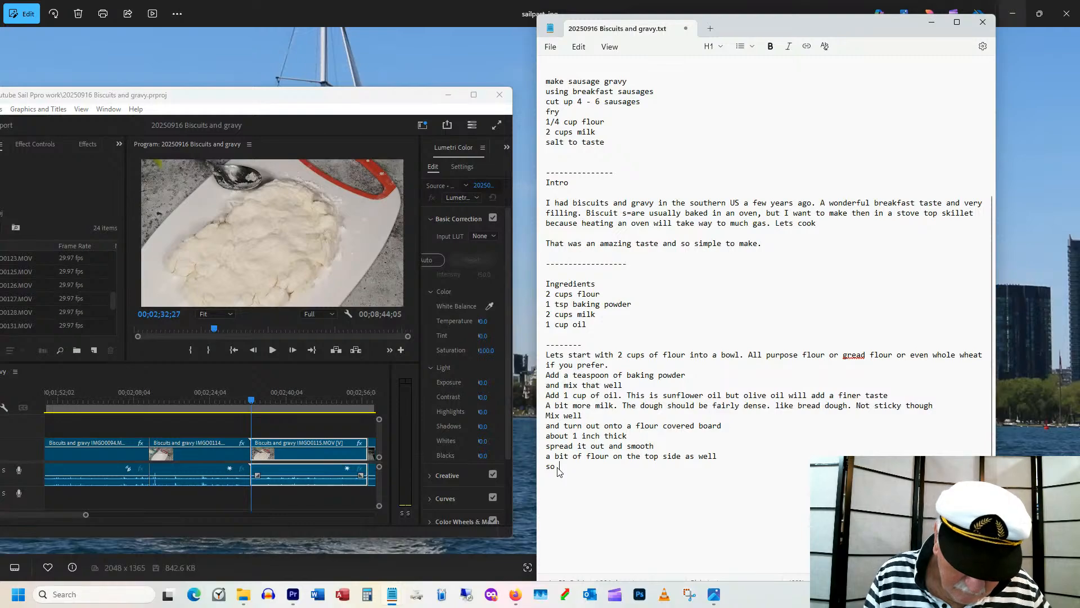
pyautogui.write(' at this ')
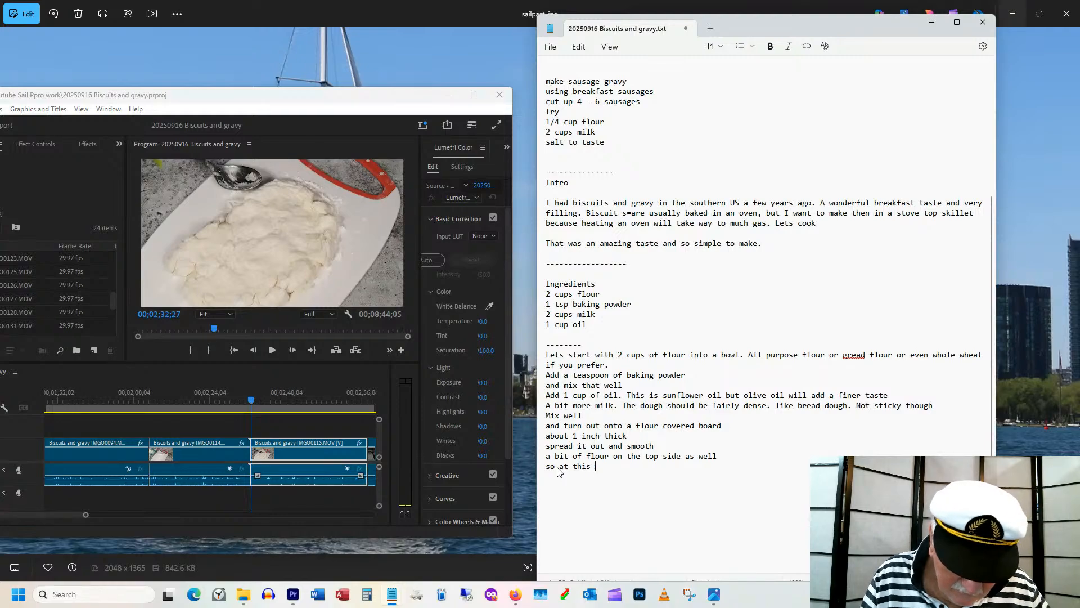
pyautogui.write('time it s')
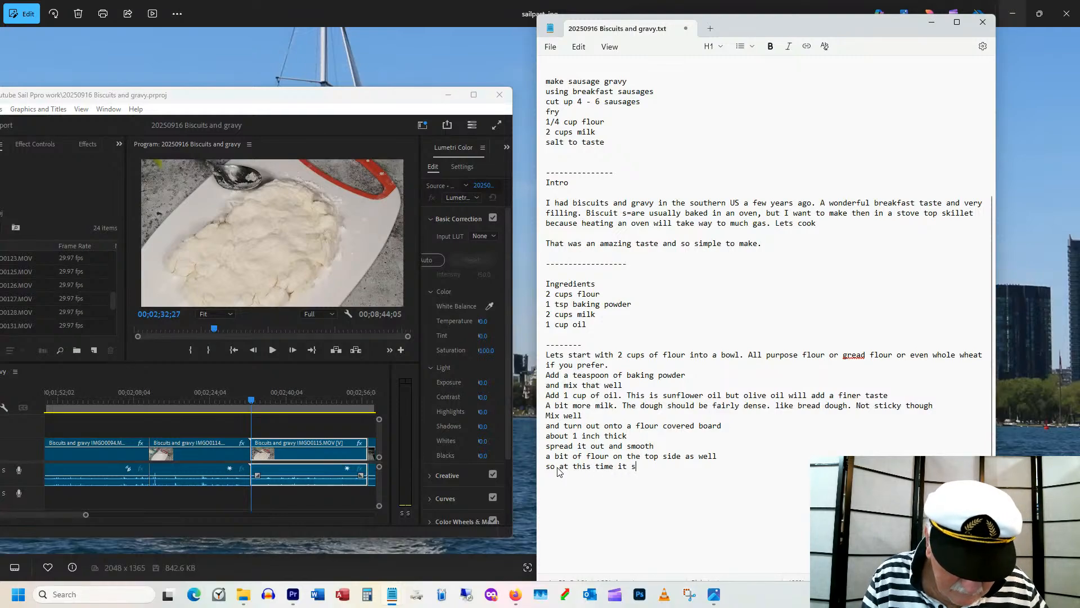
pyautogui.write('truck ')
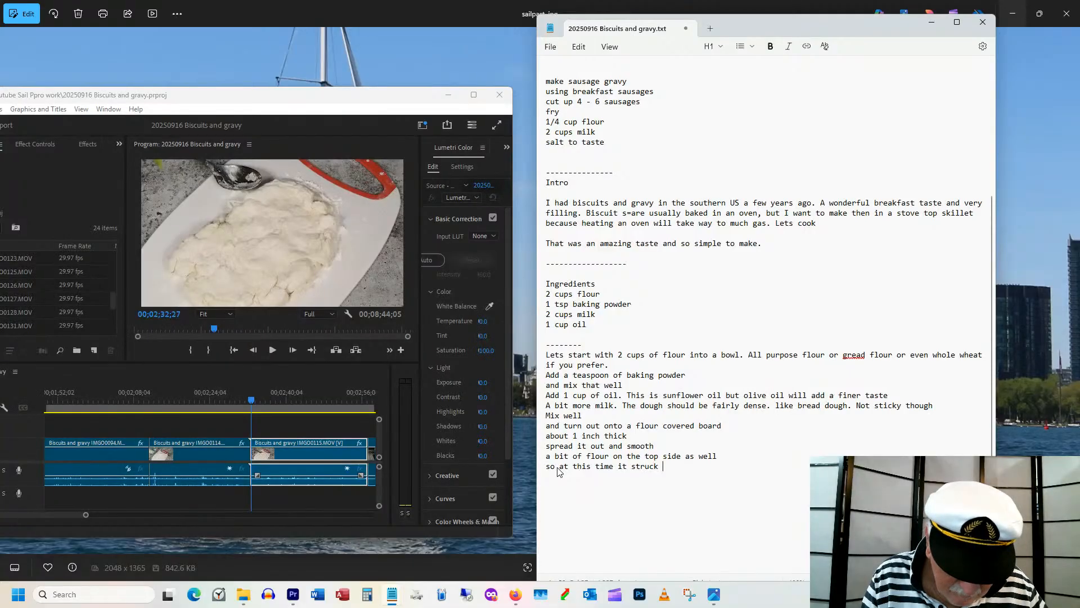
pyautogui.write('me that')
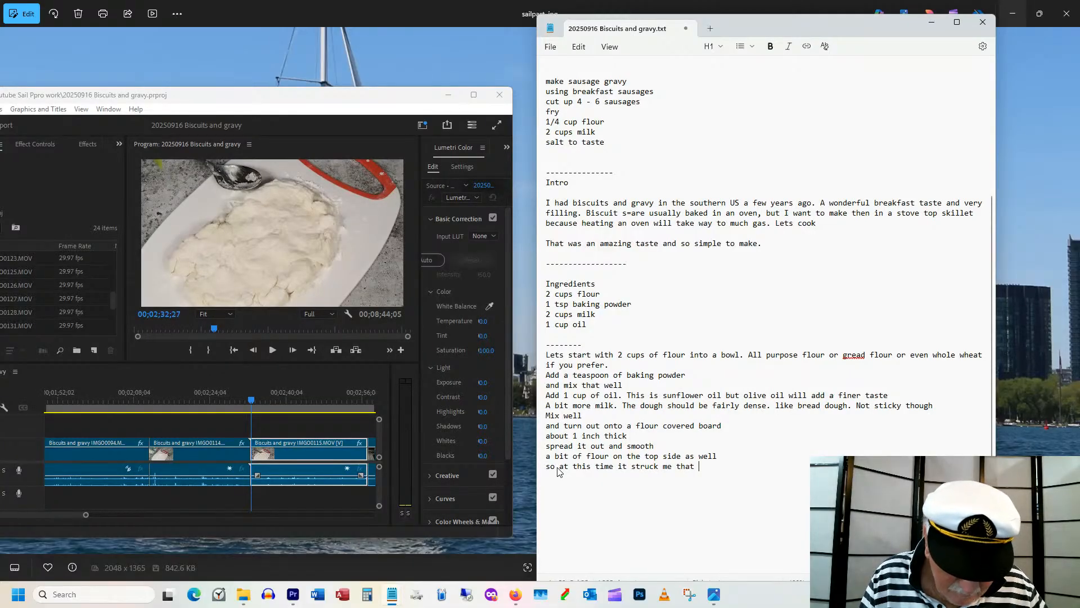
pyautogui.write(' thi')
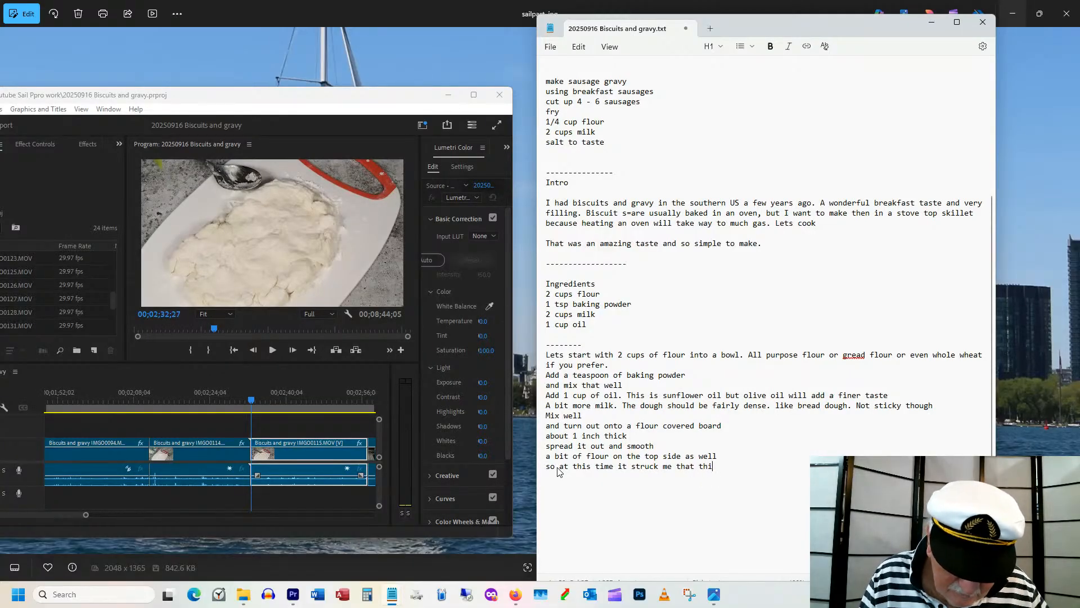
pyautogui.write('s is teh same ')
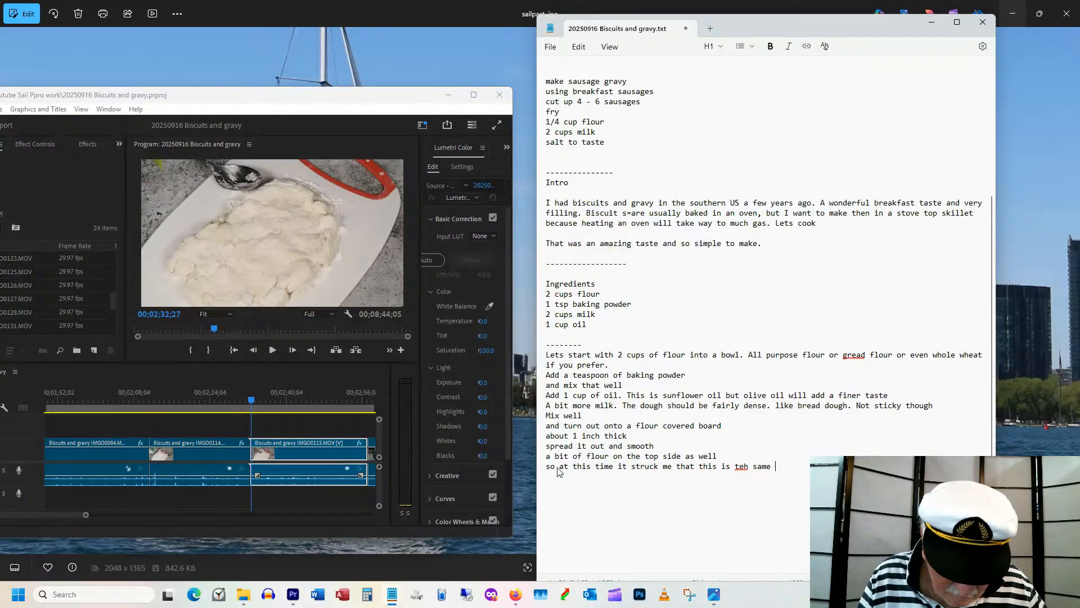
pyautogui.write('recipe a')
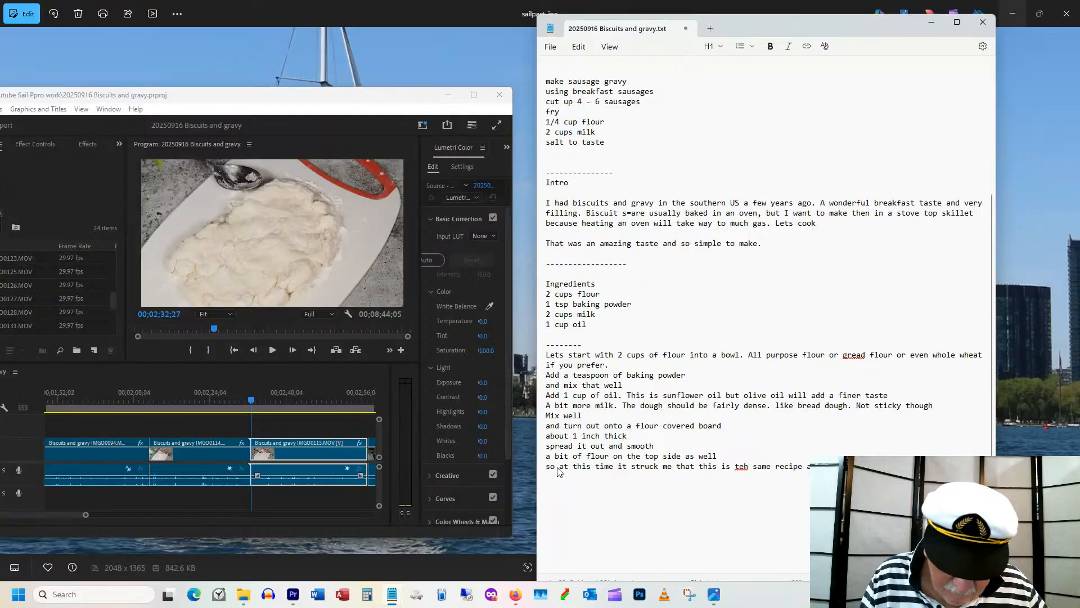
# Complete the recipe sentence with "I have made scones with a diving machine before" and correct the misspelled "teh" to "the".
pyautogui.write('have m')
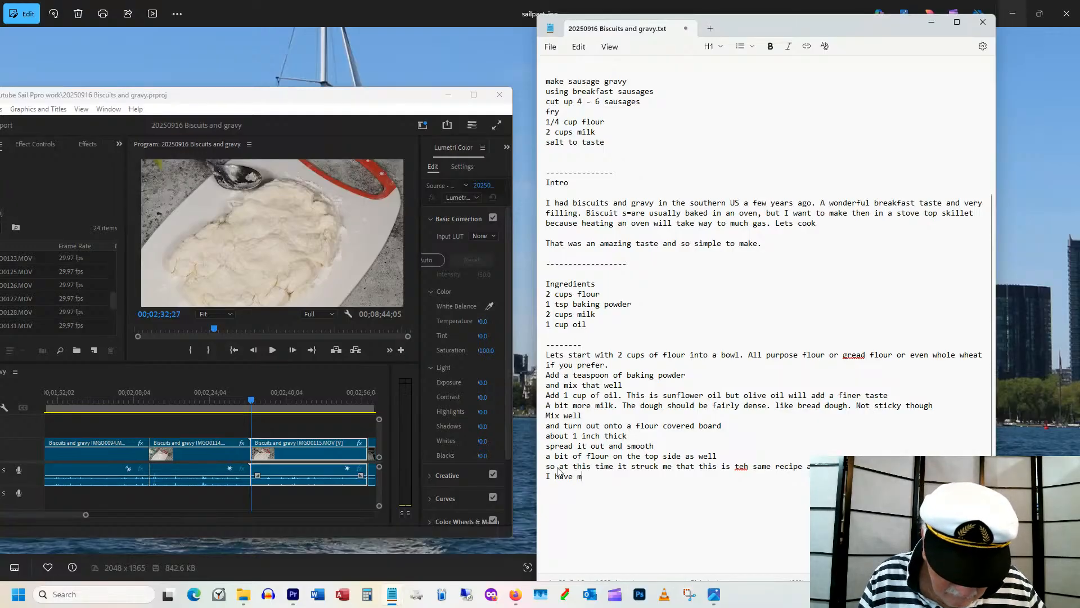
pyautogui.write('ade scon')
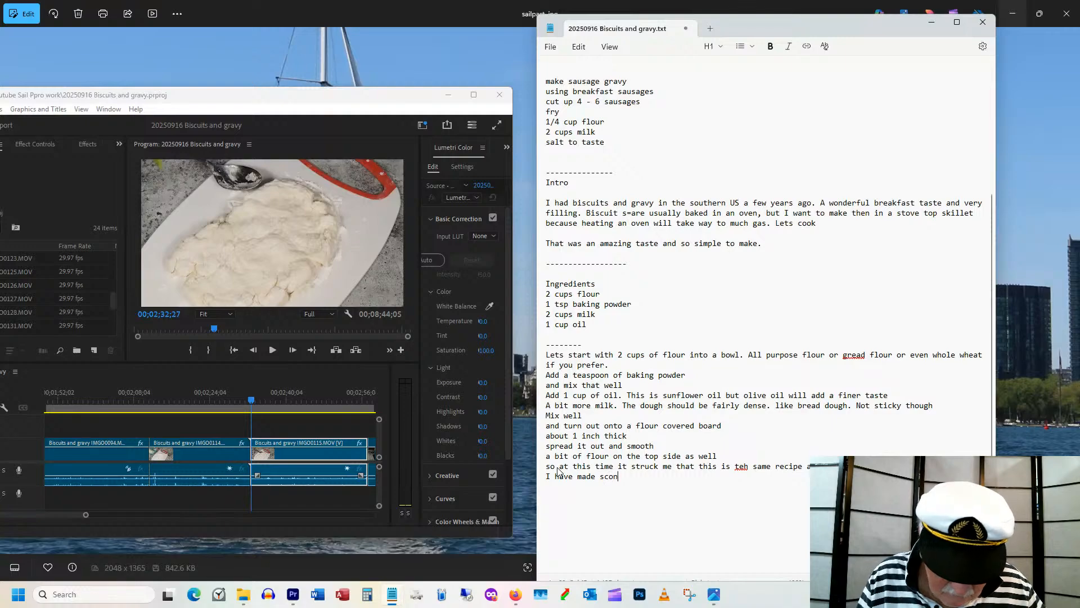
pyautogui.write('es with a ')
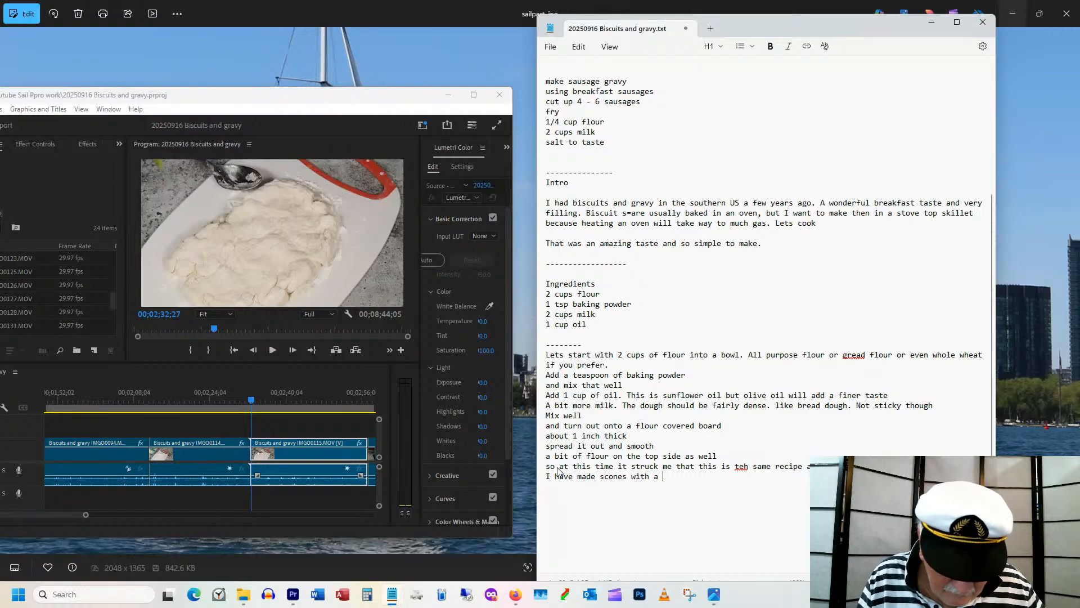
pyautogui.write('diving ')
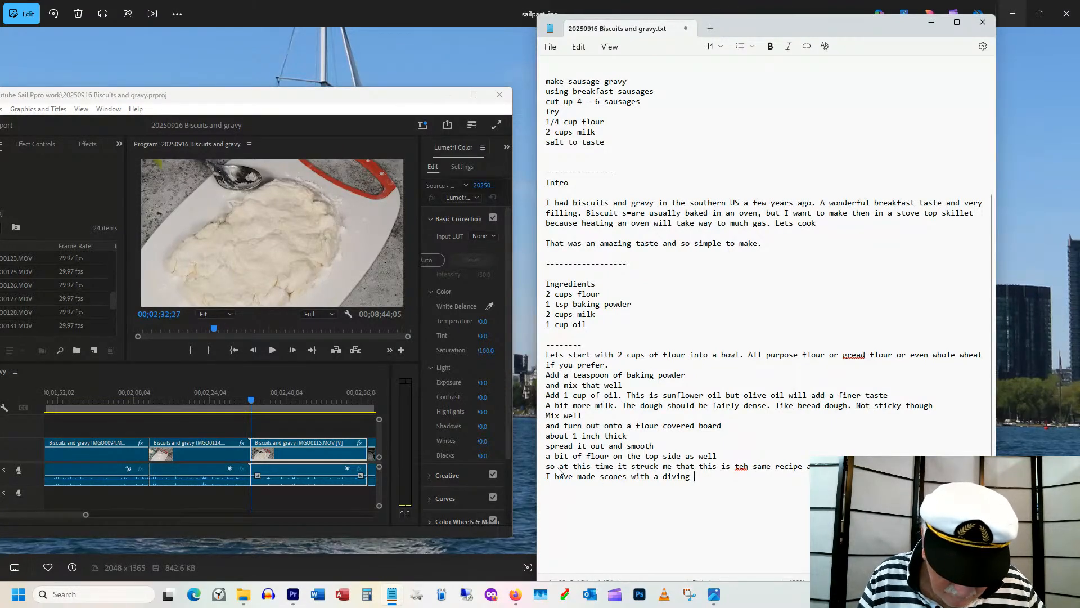
pyautogui.write('machine')
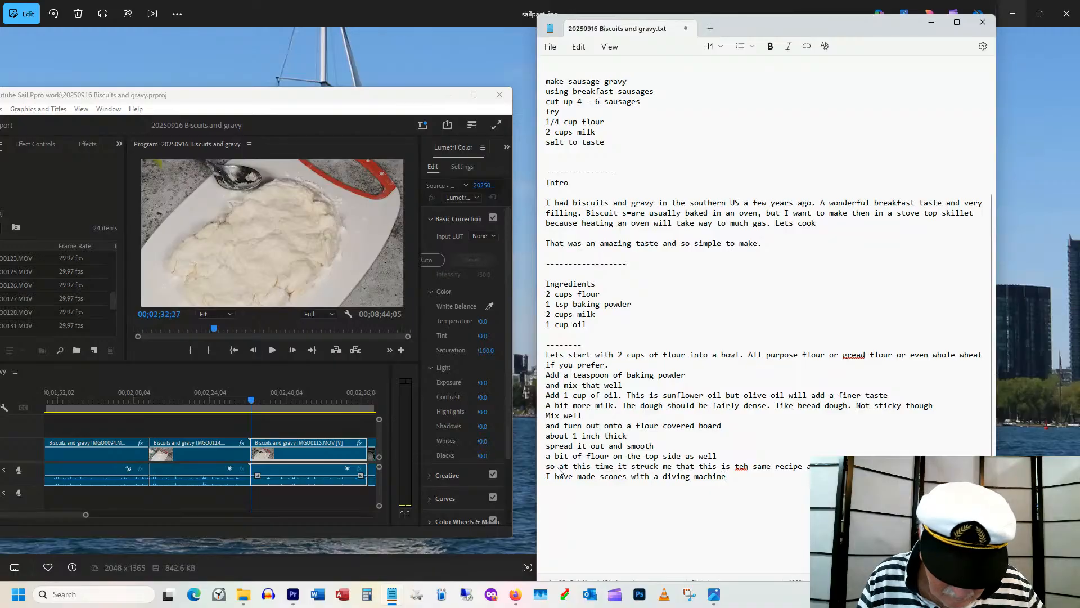
pyautogui.write(' before')
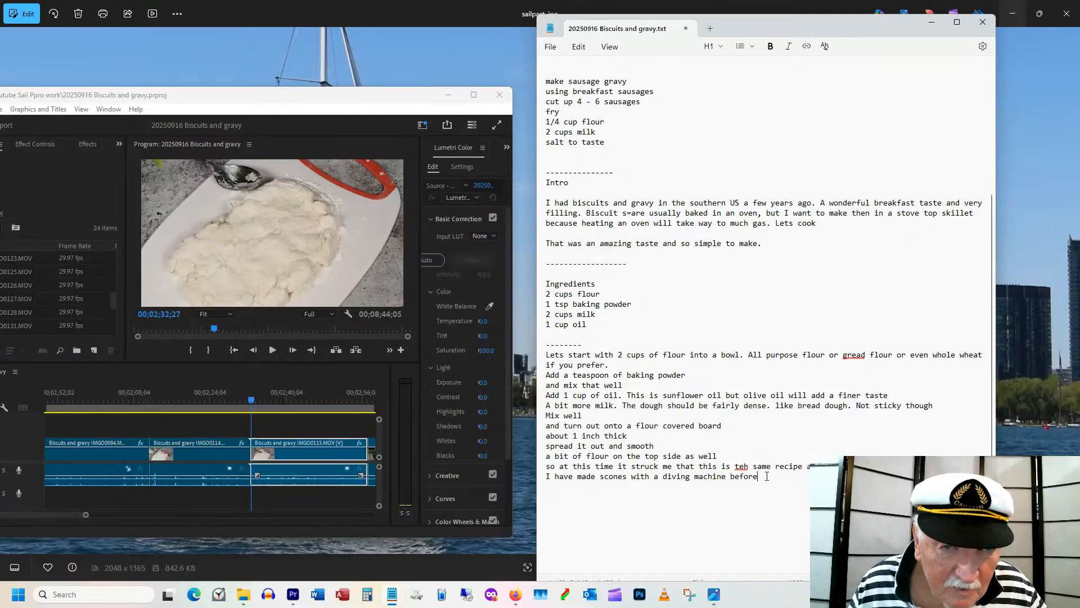
pyautogui.rightClick(742, 468)
pyautogui.click(743, 497)
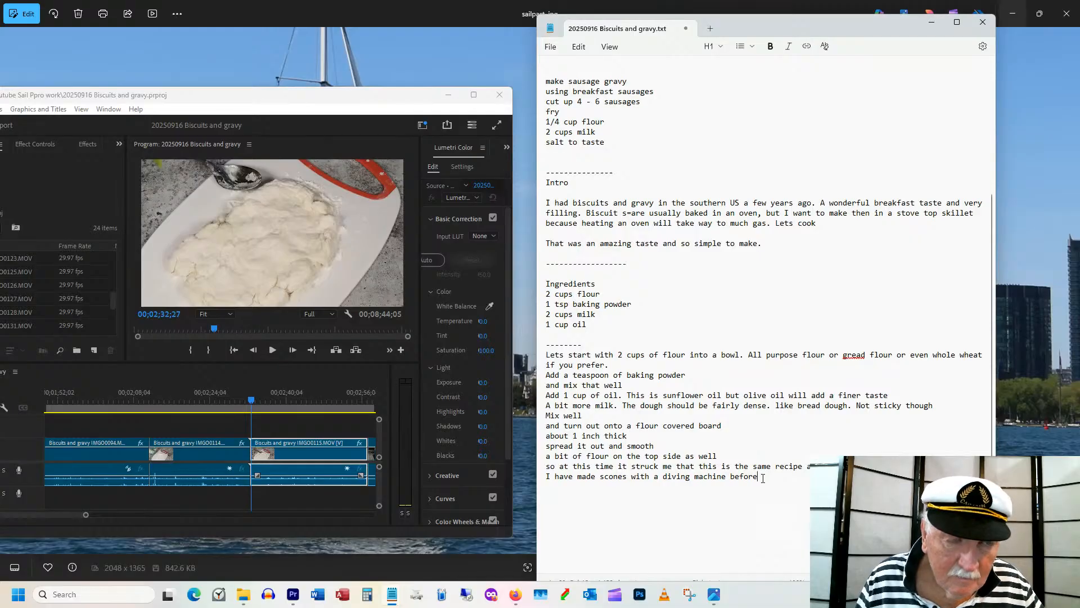
# Add a new line below the scones sentence reading "a spatula will do that perfectly for this small quanioty".
pyautogui.press('Return')
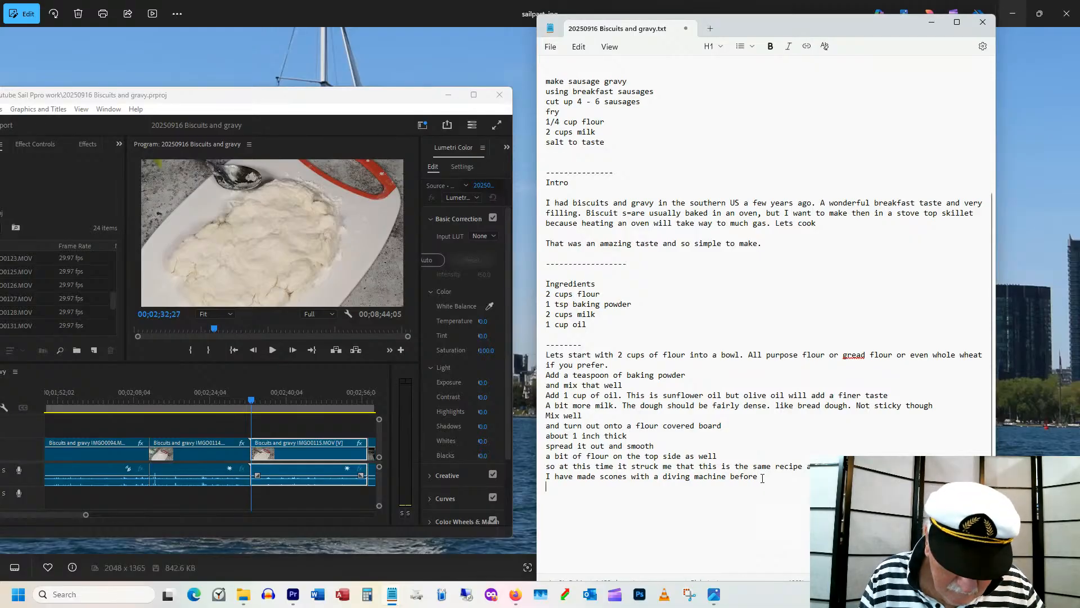
pyautogui.write('a spatu')
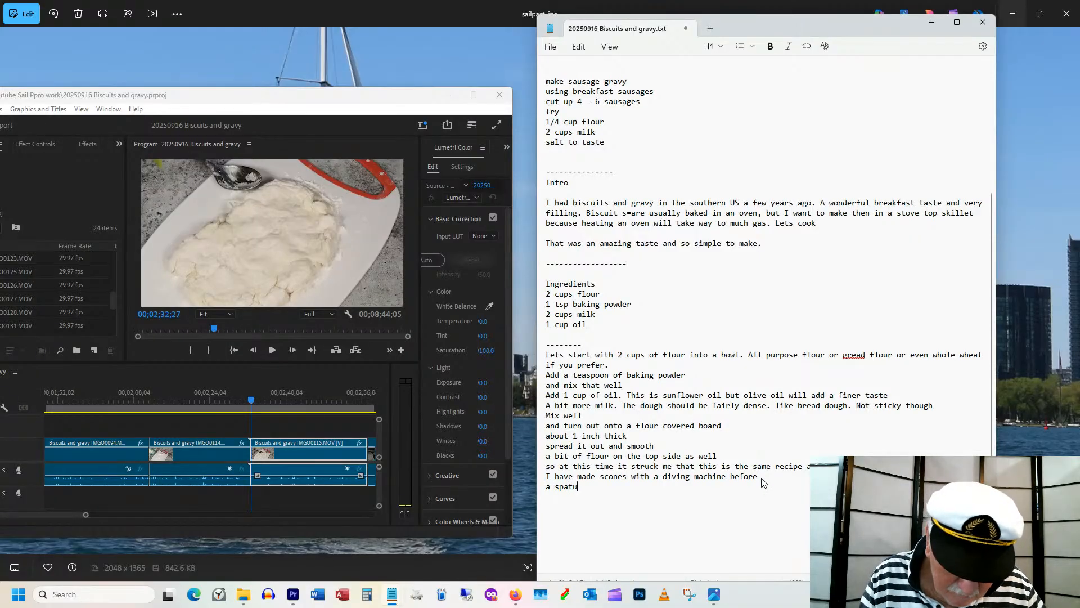
pyautogui.write('la will ')
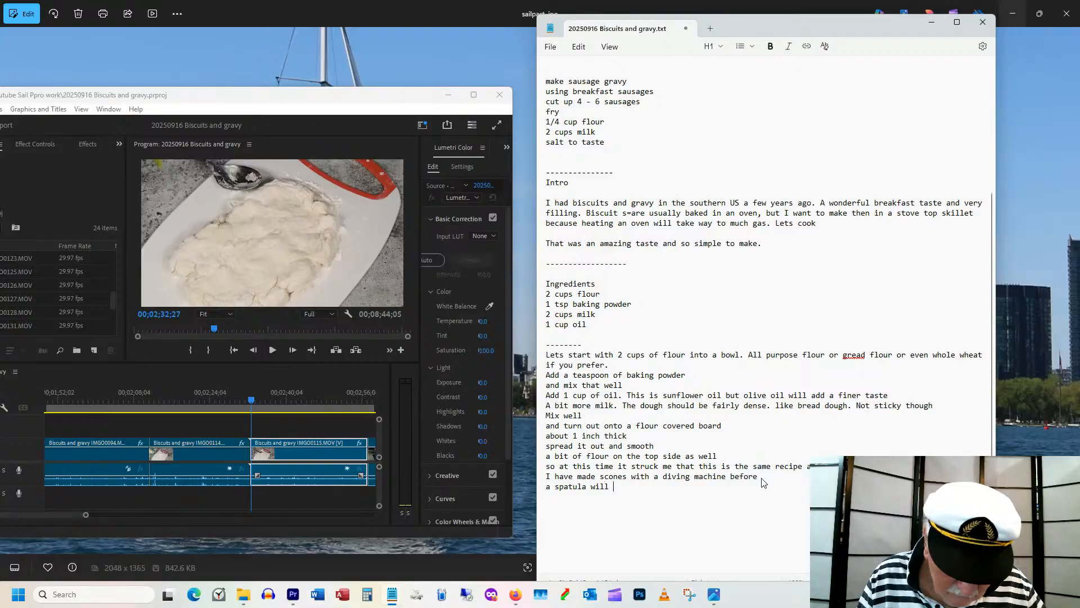
pyautogui.write('do that pe')
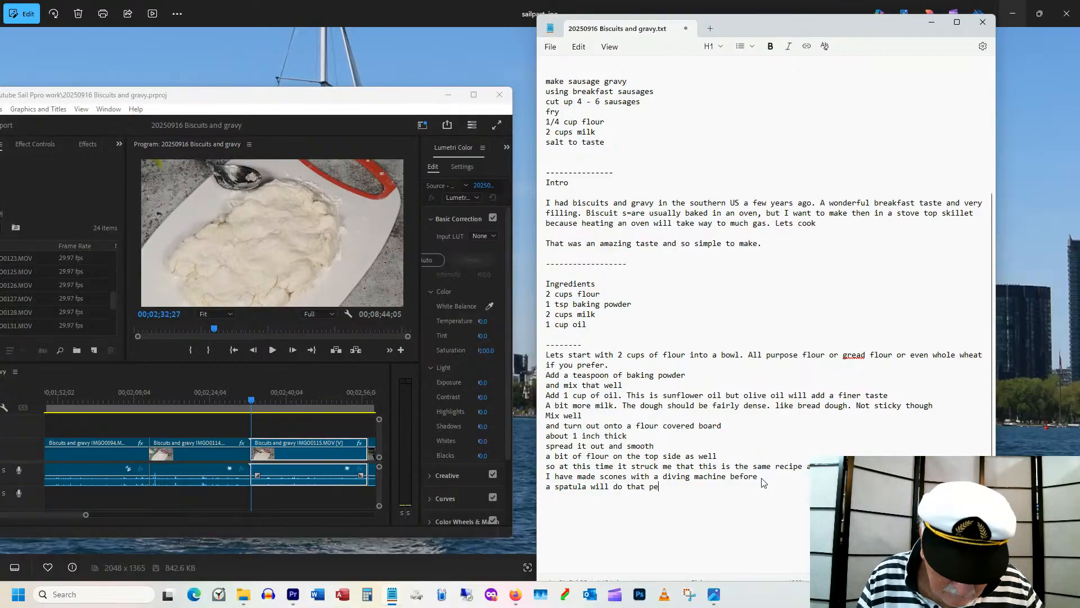
pyautogui.write('rfectly f')
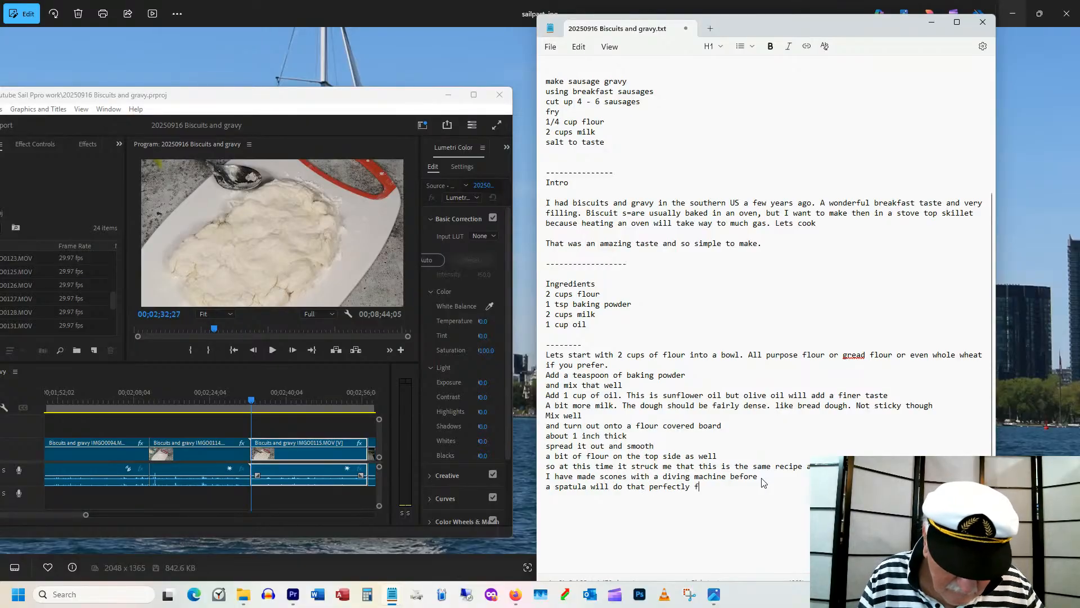
pyautogui.write('or this sma')
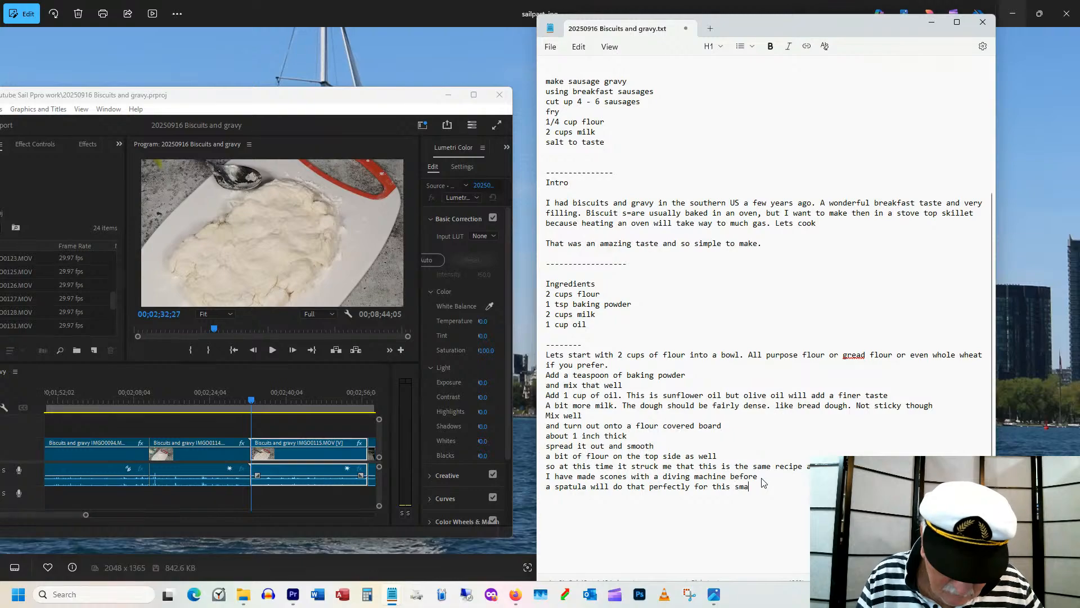
pyautogui.write('ll quanioty')
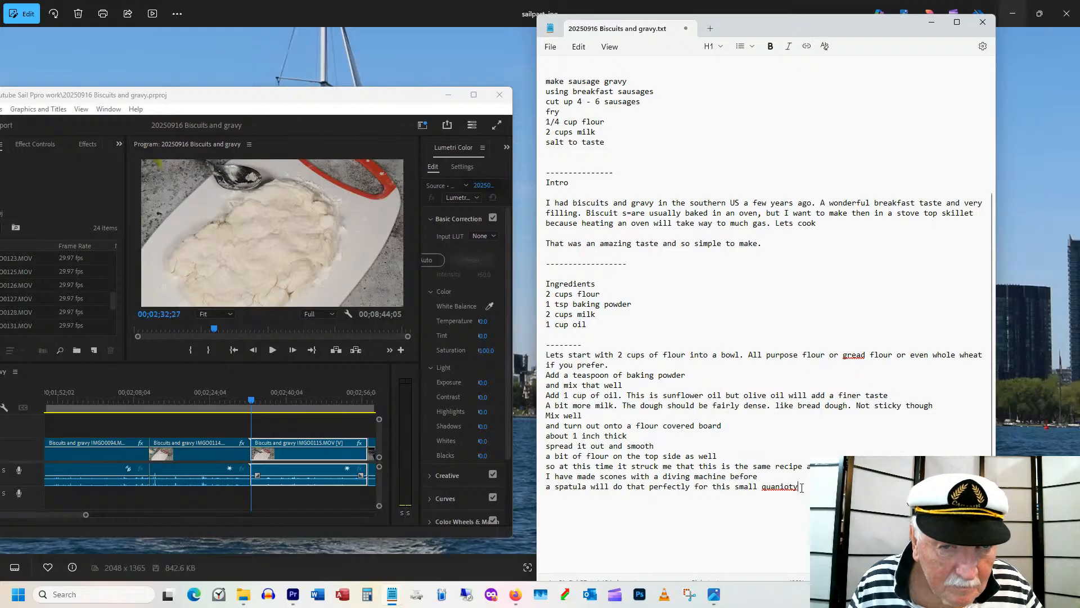
# Leave a blank line below the spatula line and write "If you want then to be perfectly rioong, use a cookie cutter".
pyautogui.write('If ')
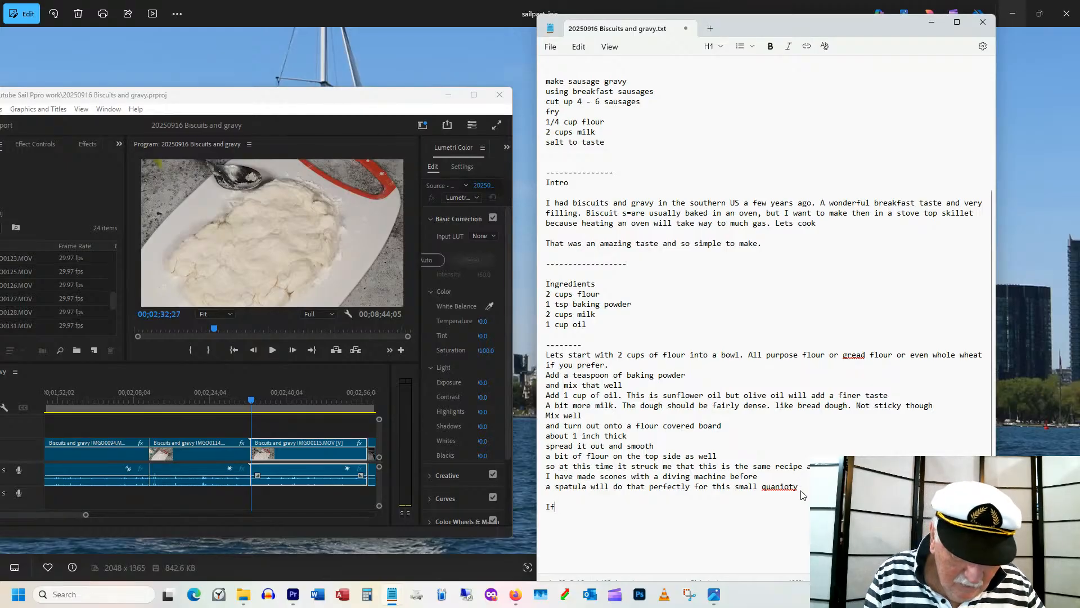
pyautogui.write('you wan')
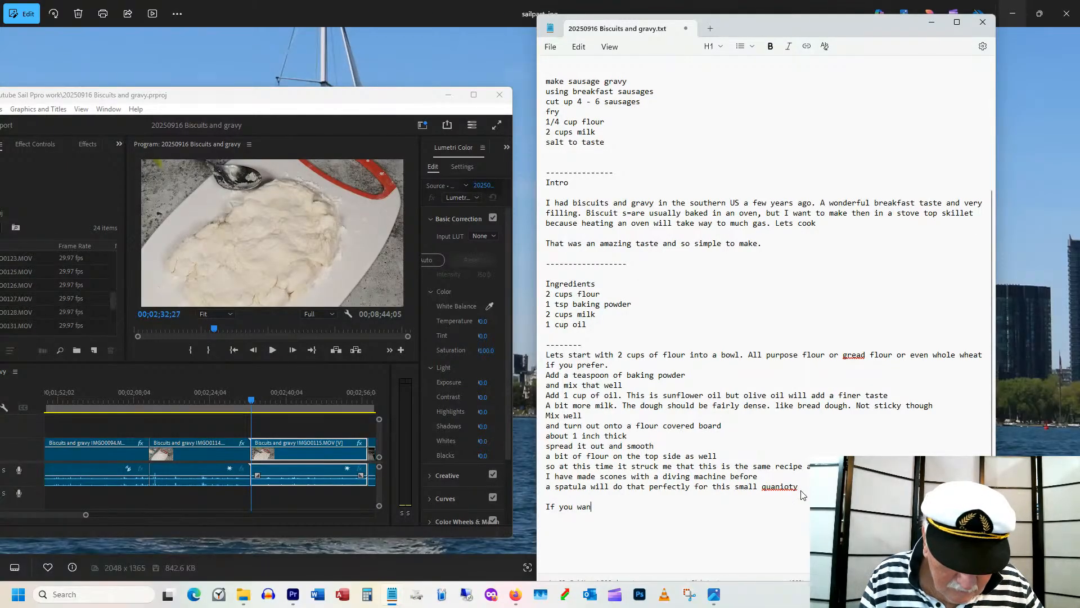
pyautogui.write('t then to')
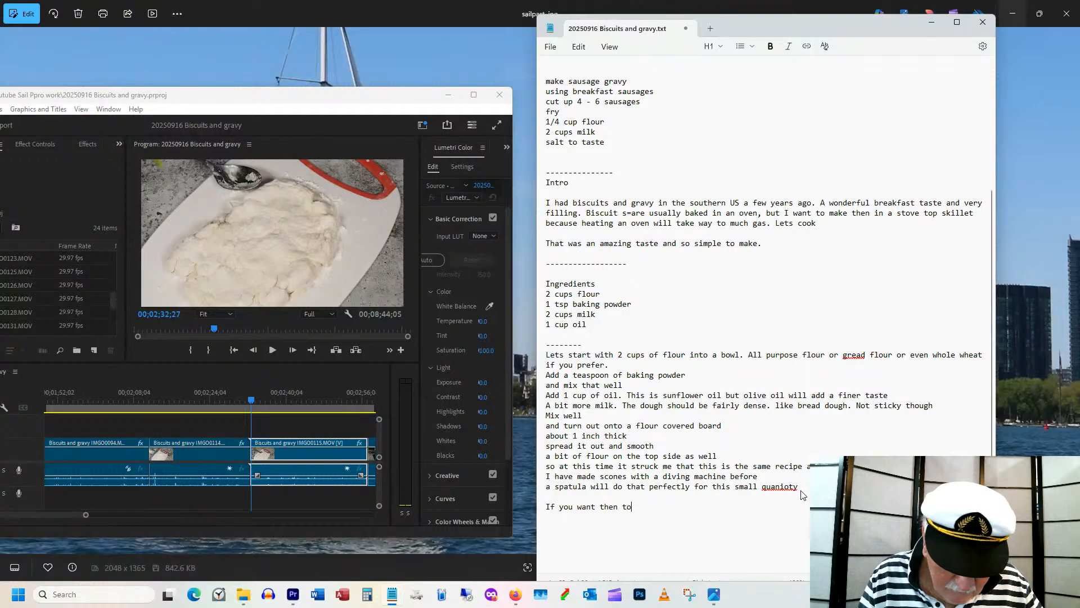
pyautogui.write(' be ')
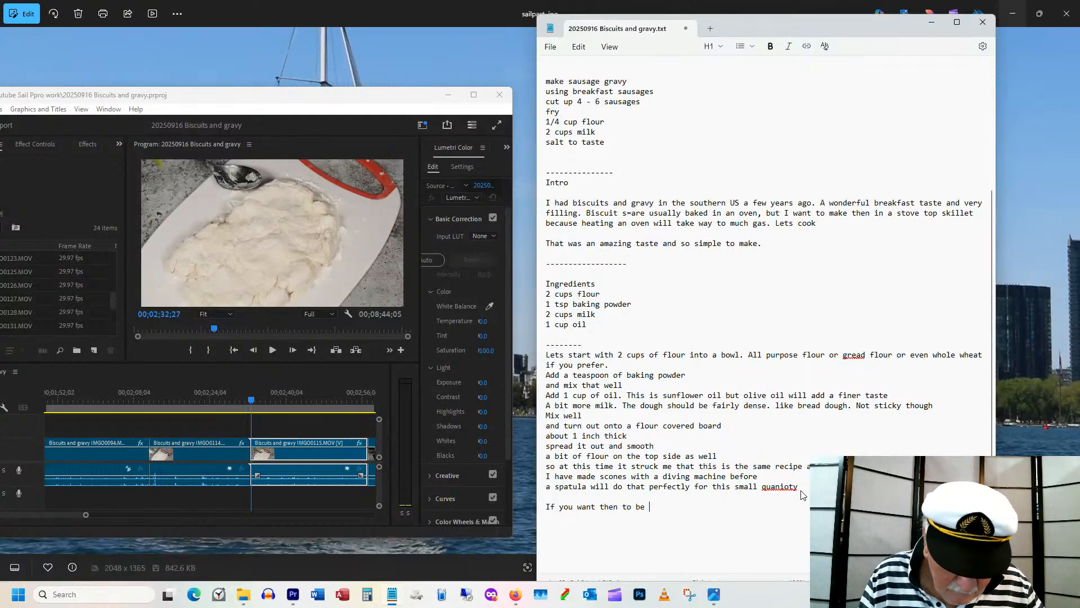
pyautogui.write('prefect')
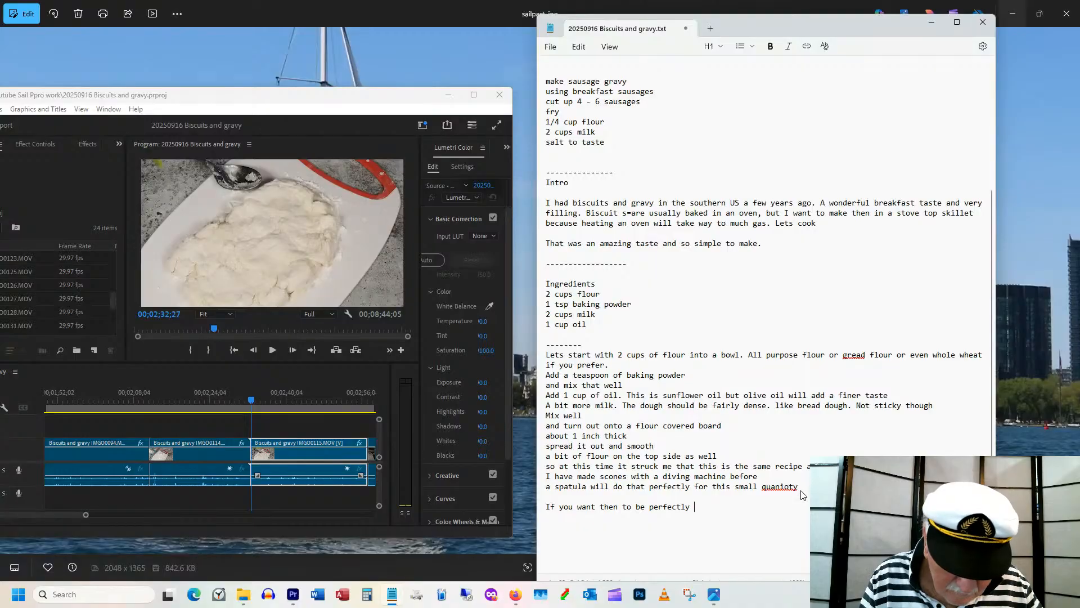
pyautogui.write('rioong')
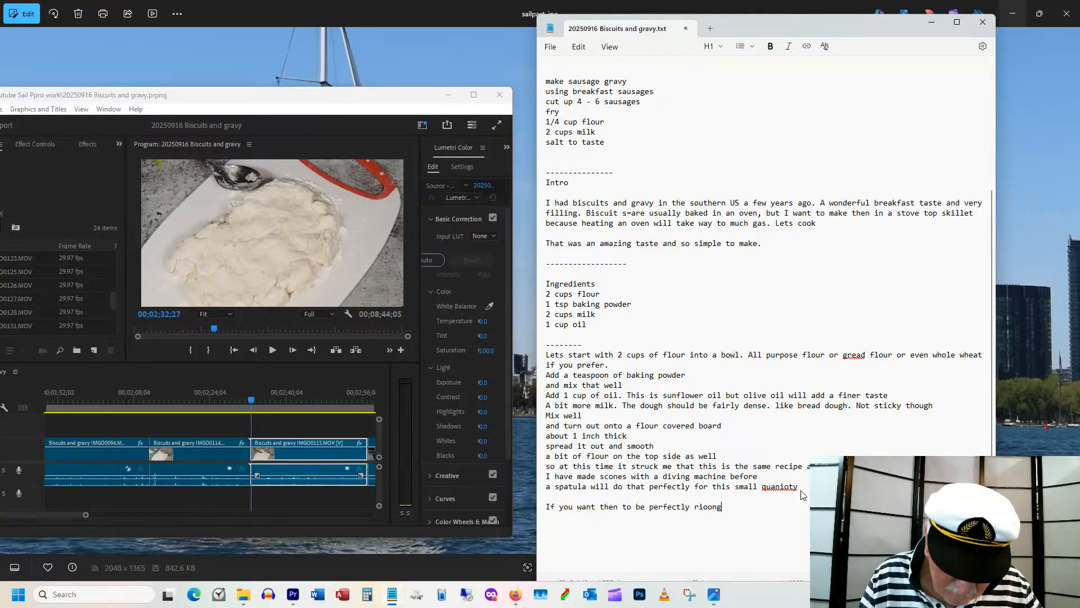
pyautogui.write(', use a ')
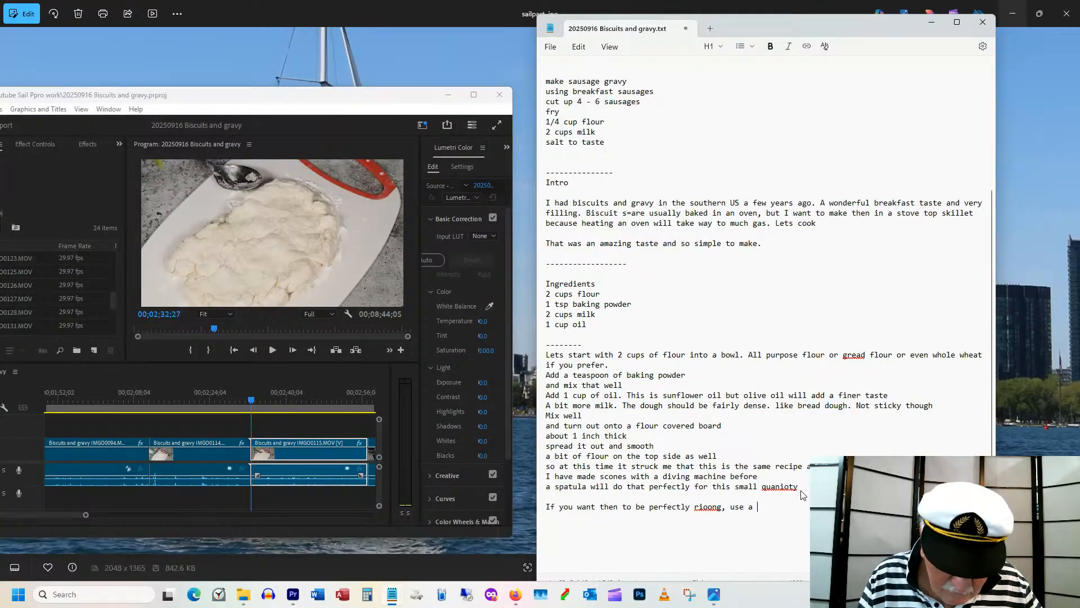
pyautogui.write('cookie cutte')
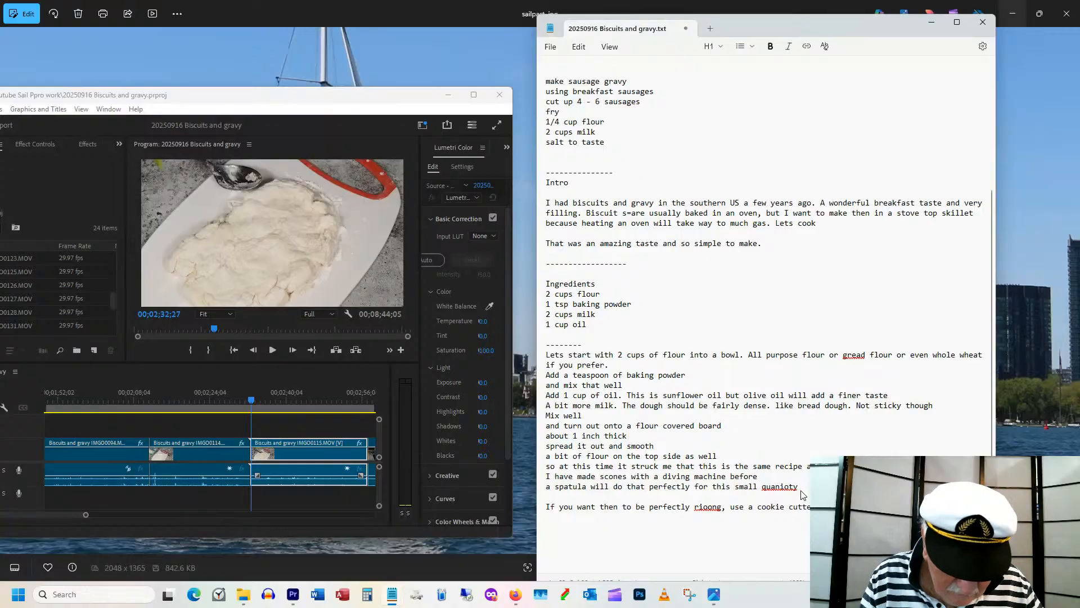
# Continue the cookie cutter sentence with "need to re kneed" and erase the mistyped words following it.
pyautogui.write('need to ')
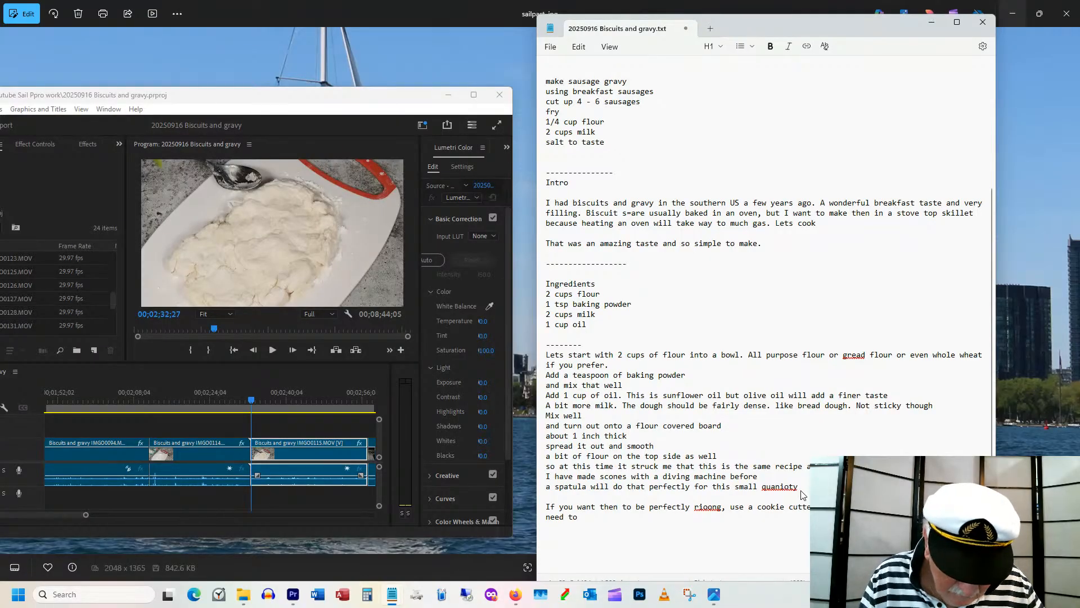
pyautogui.write('re')
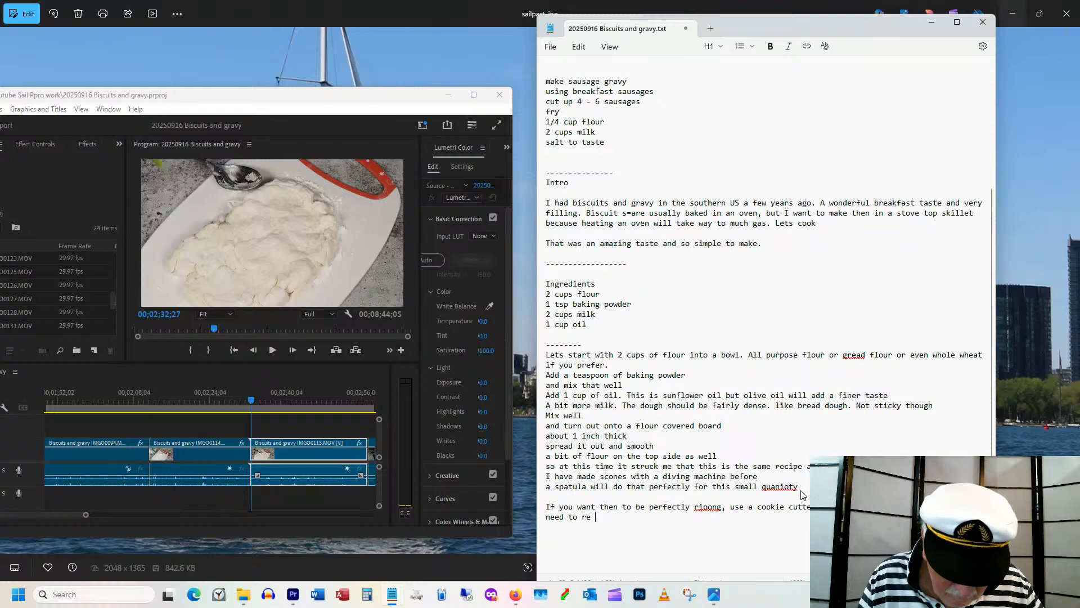
pyautogui.write(' kneed teh')
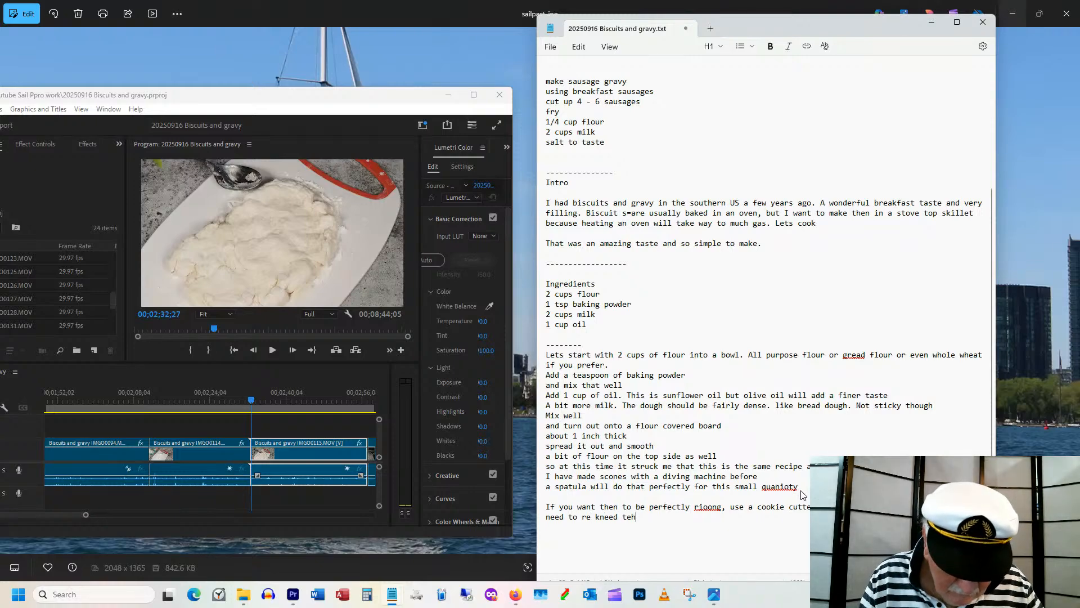
pyautogui.write(' doug')
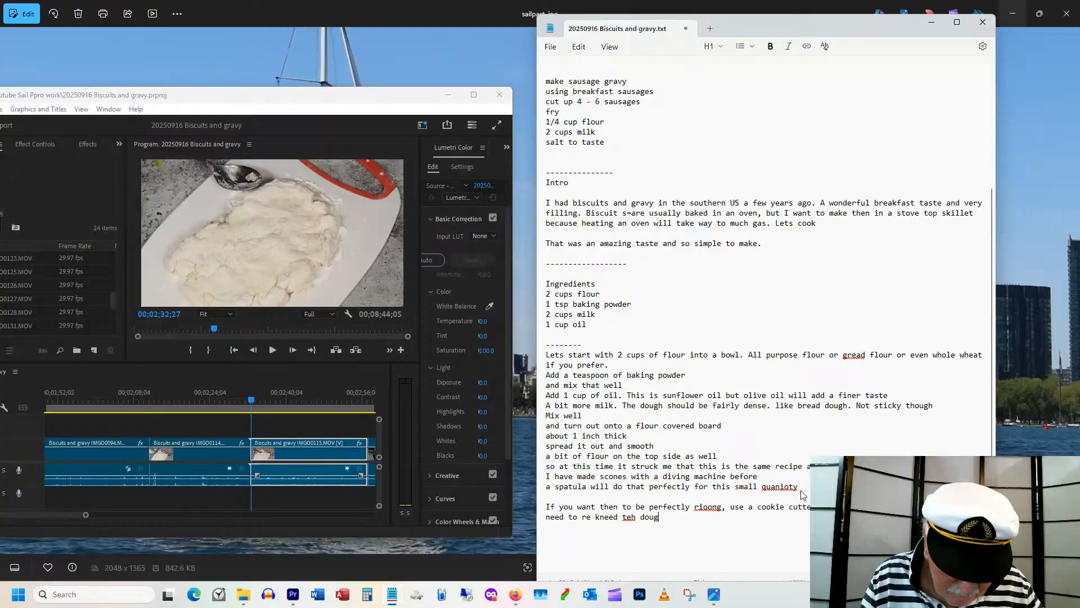
pyautogui.press('BackSpace')
pyautogui.press('BackSpace')
pyautogui.press('BackSpace')
pyautogui.press('BackSpace')
pyautogui.press('BackSpace')
pyautogui.press('BackSpace')
pyautogui.press('BackSpace')
pyautogui.press('BackSpace')
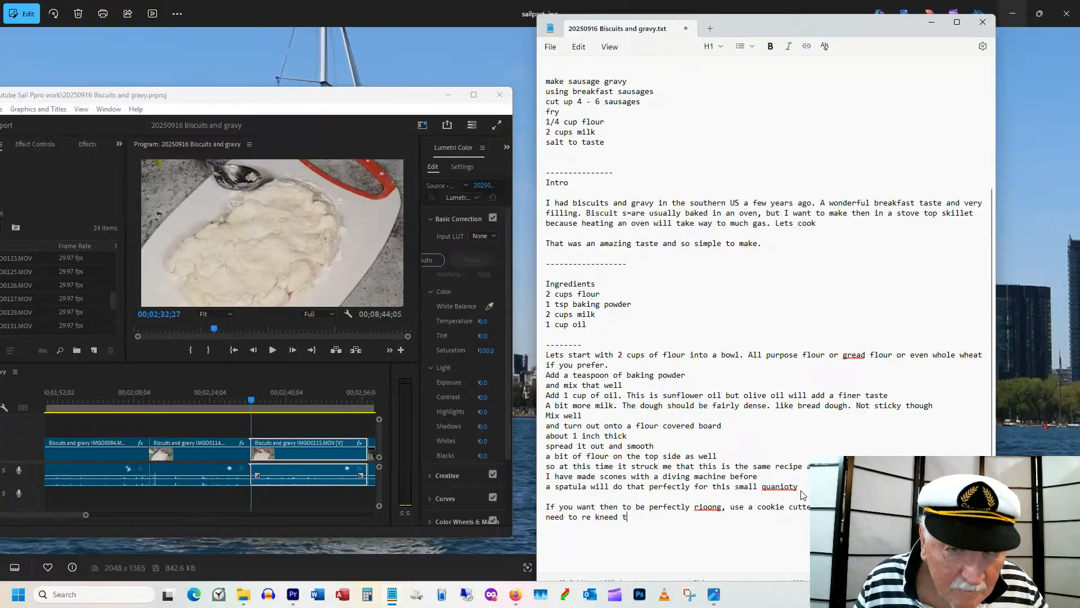
# Complete the re-kneading sentence with "the leftover bits of dough to not waste".
pyautogui.write('the left')
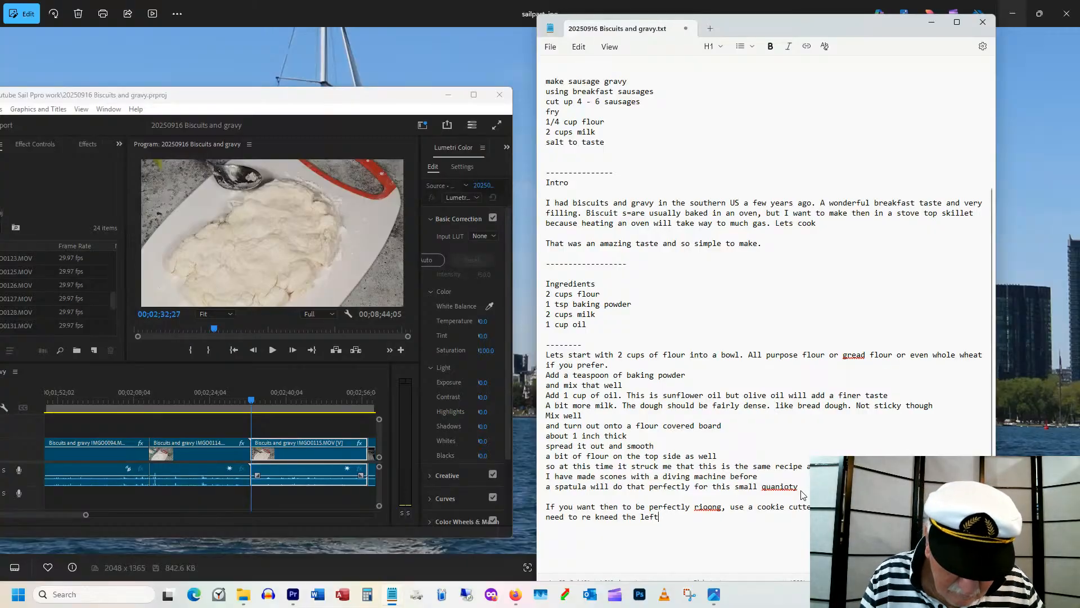
pyautogui.write('over b')
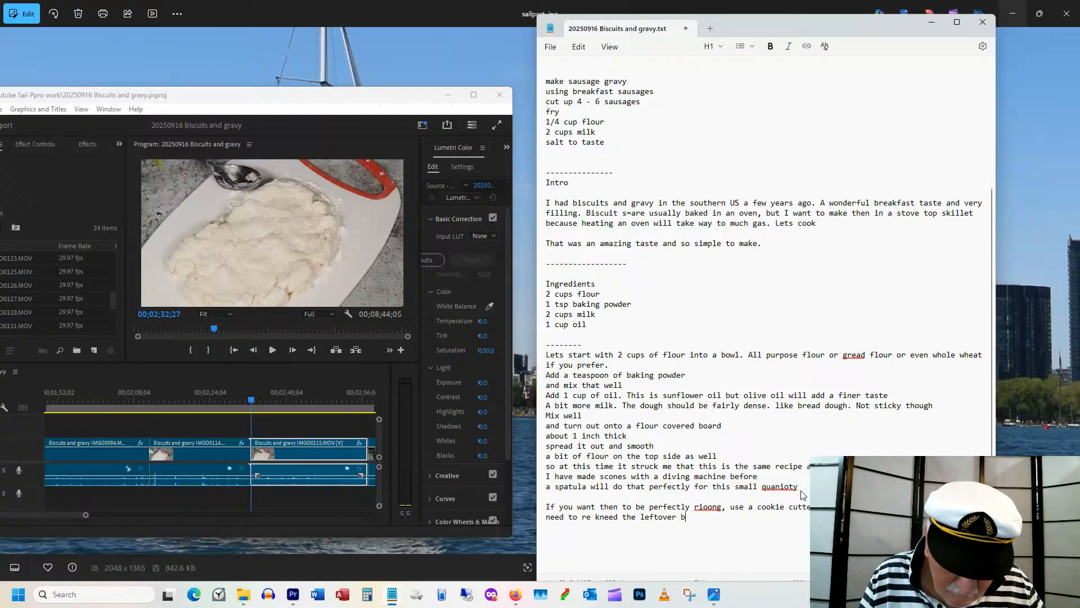
pyautogui.write('its of dou')
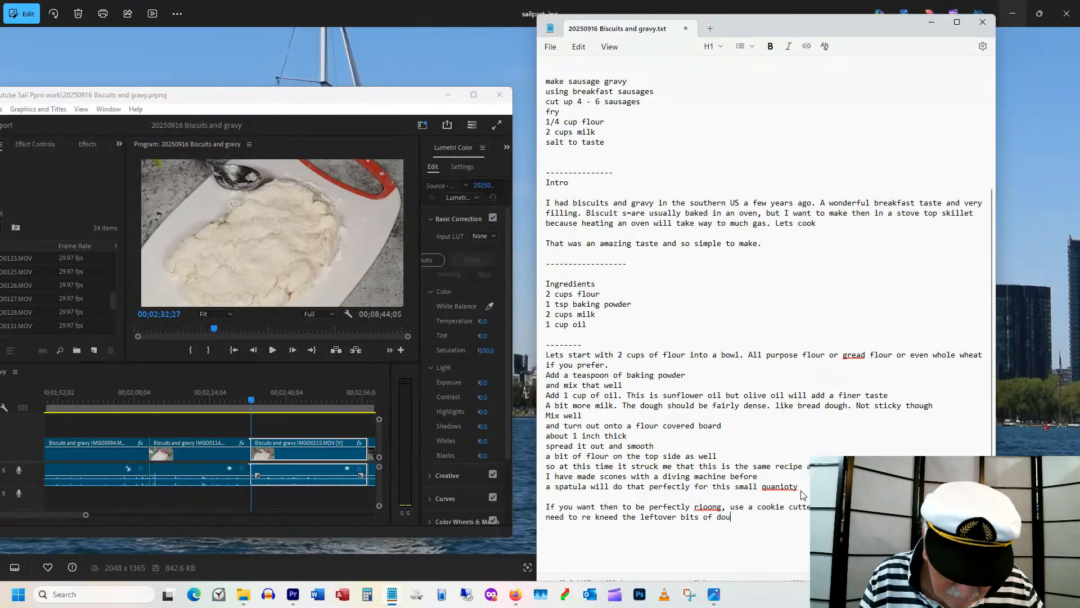
pyautogui.write('gh to')
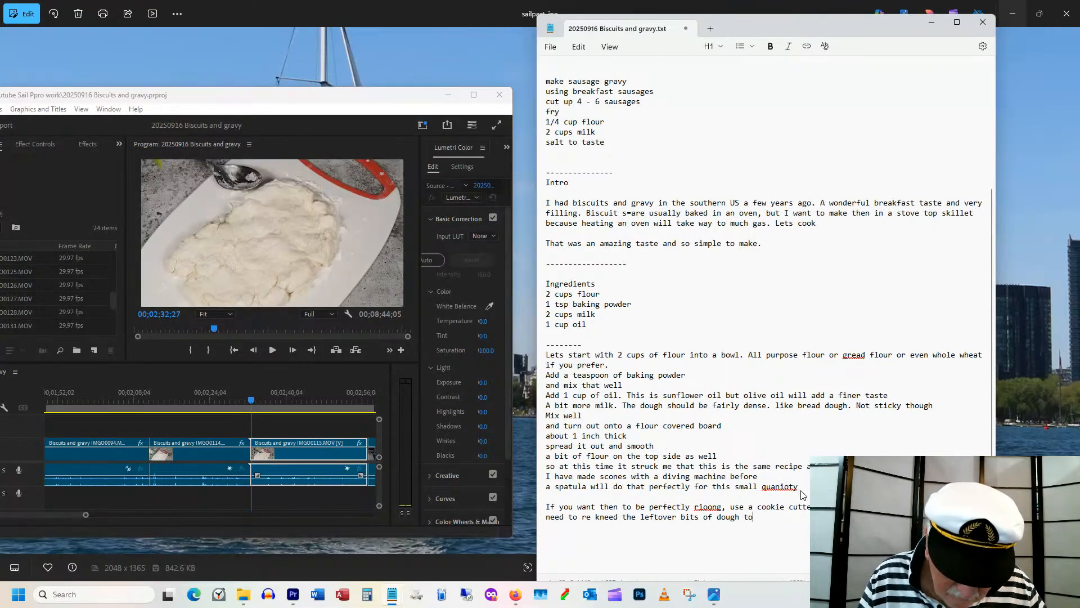
pyautogui.write(' not waste')
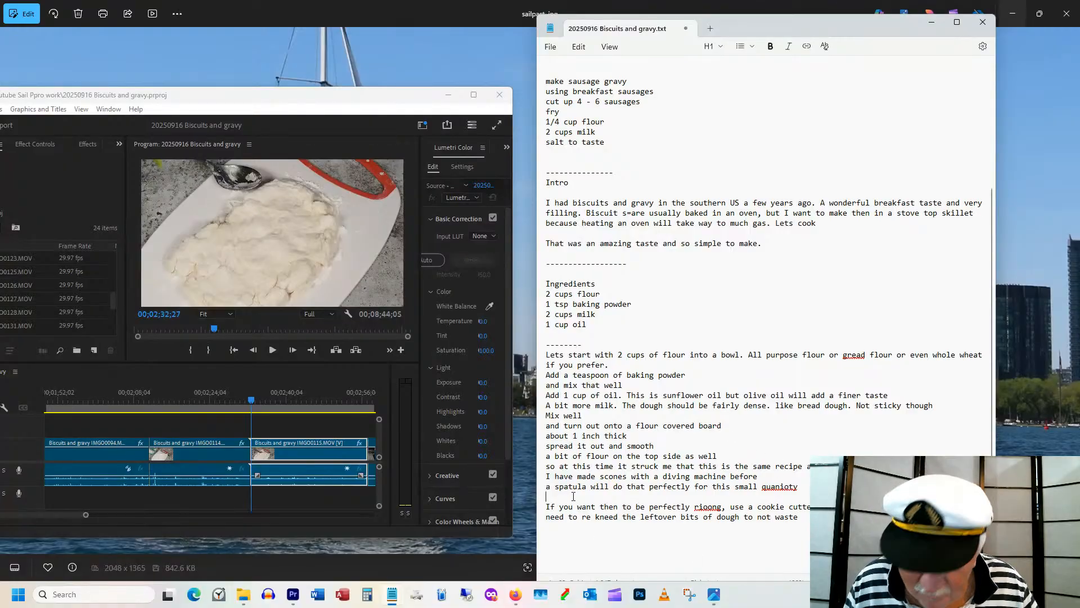
# Remove the blank line above the cookie cutter sentence and correct the misspellings "rioong" to "round" and "quanioty" to "quantity".
pyautogui.press('Delete')
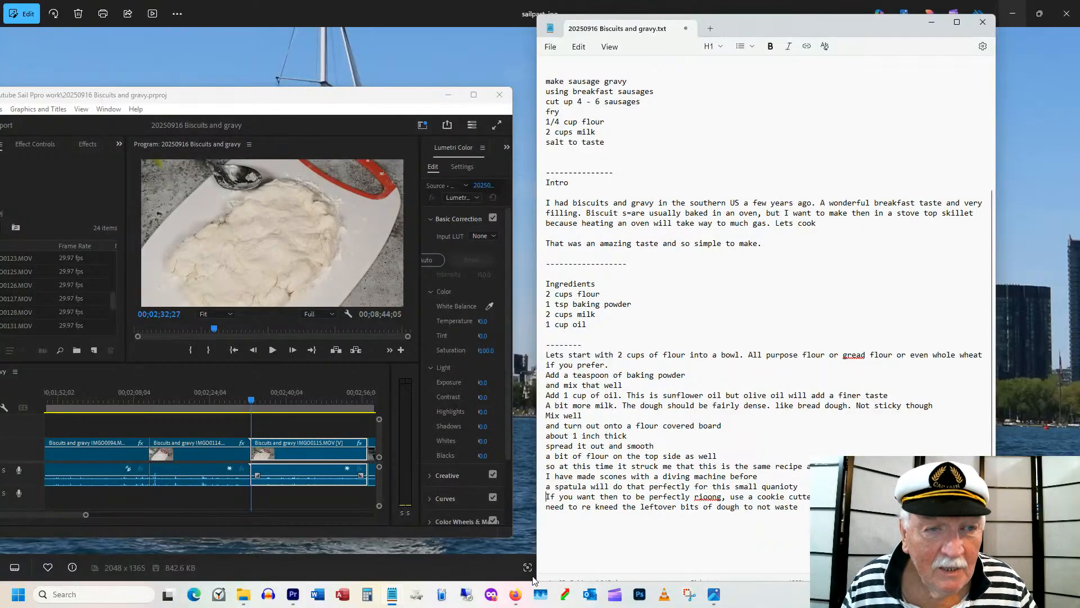
pyautogui.rightClick(709, 496)
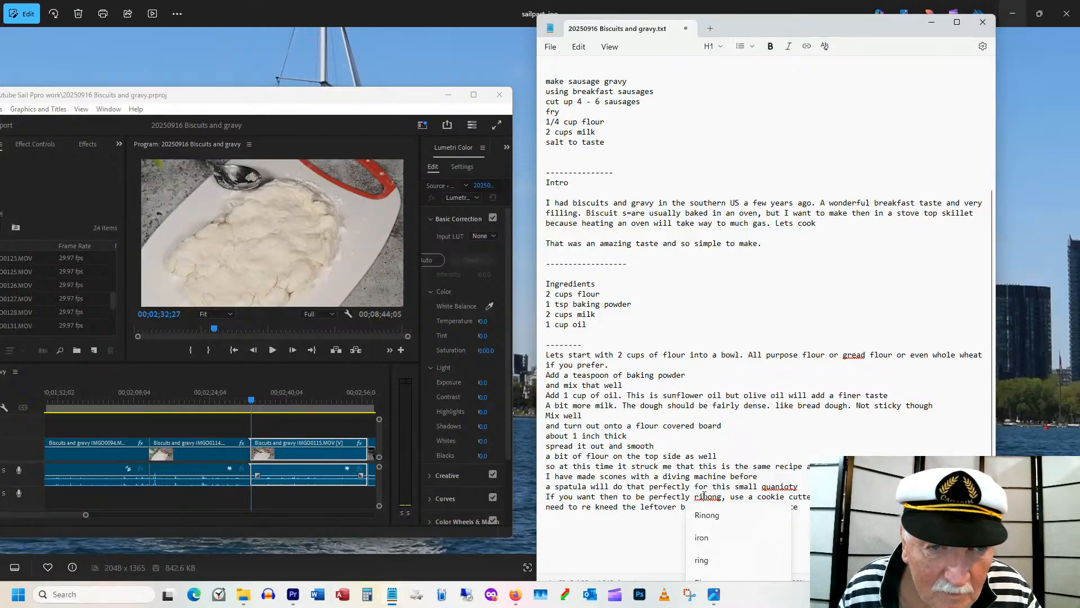
pyautogui.doubleClick(707, 496)
pyautogui.write('round')
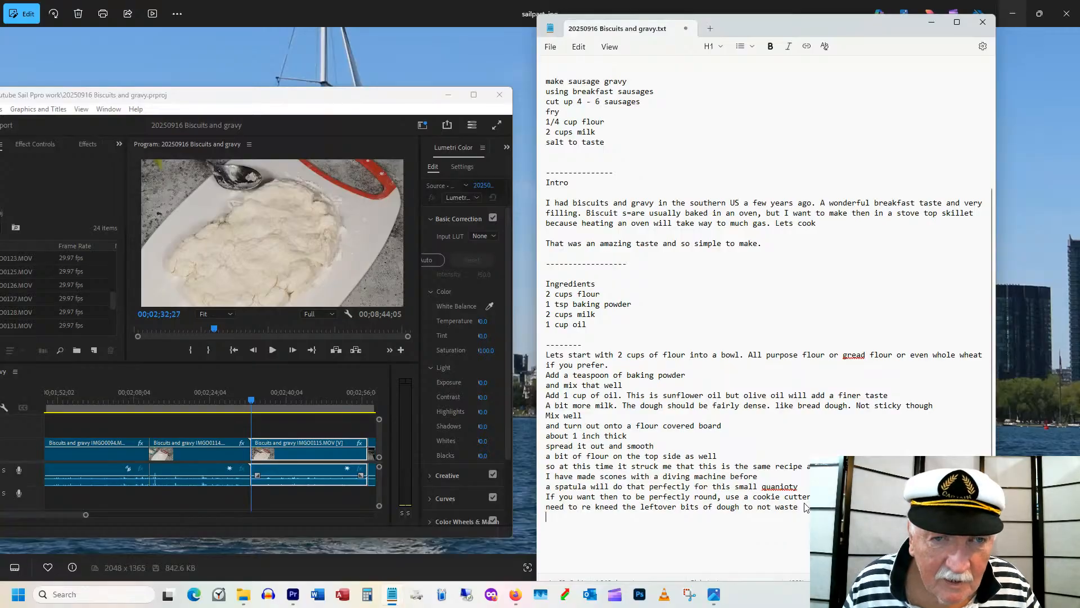
pyautogui.rightClick(779, 487)
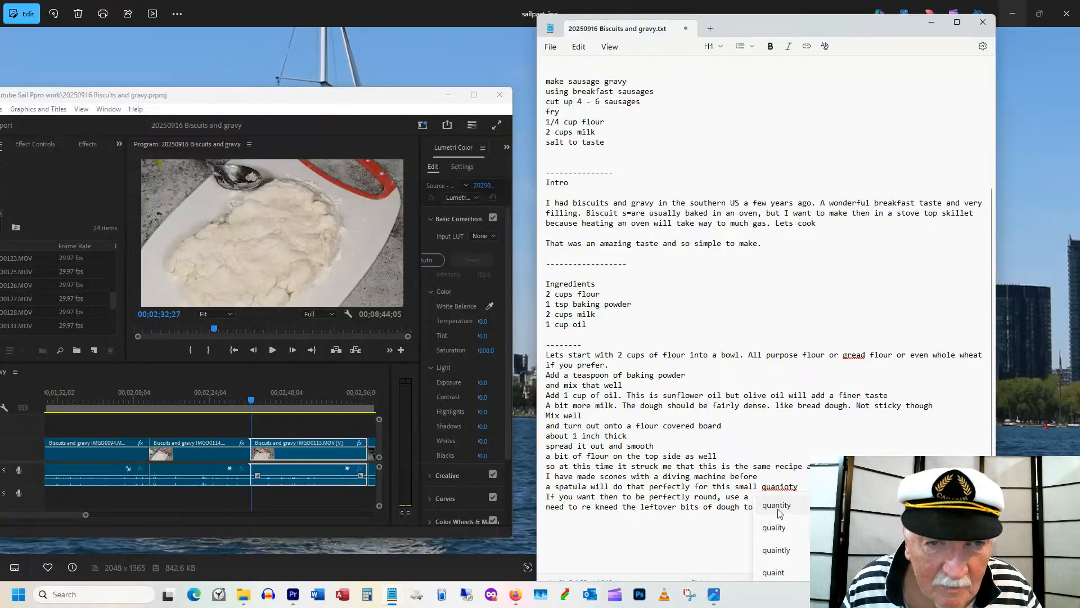
pyautogui.click(777, 506)
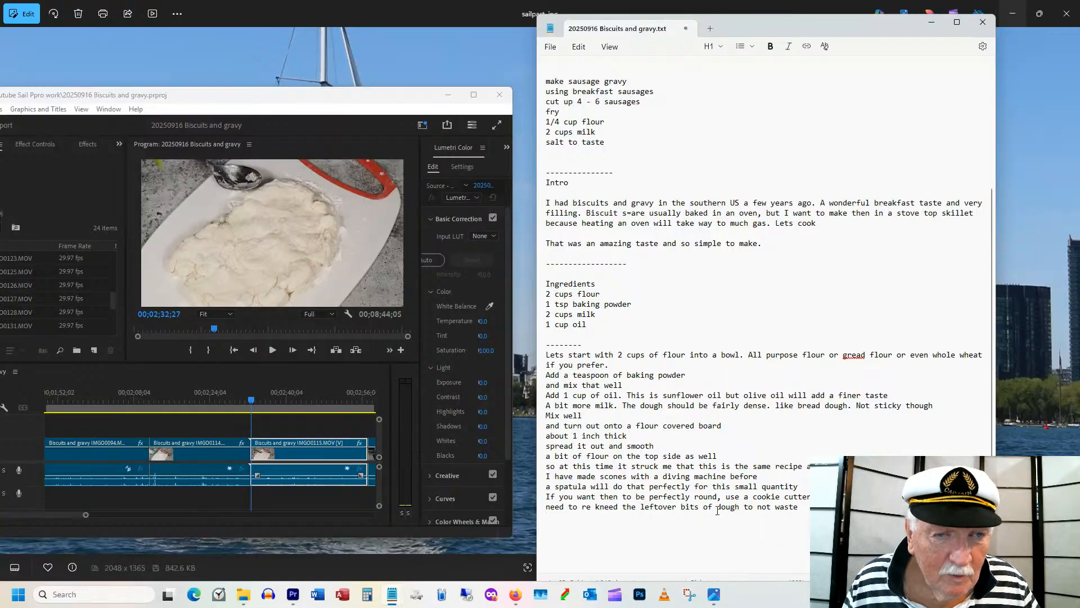
# Switch to Premiere Pro and scrub the sequence through the dough-cutting clip to 00;02;51;12.
pyautogui.moveTo(274, 394); pyautogui.dragTo(289, 396)
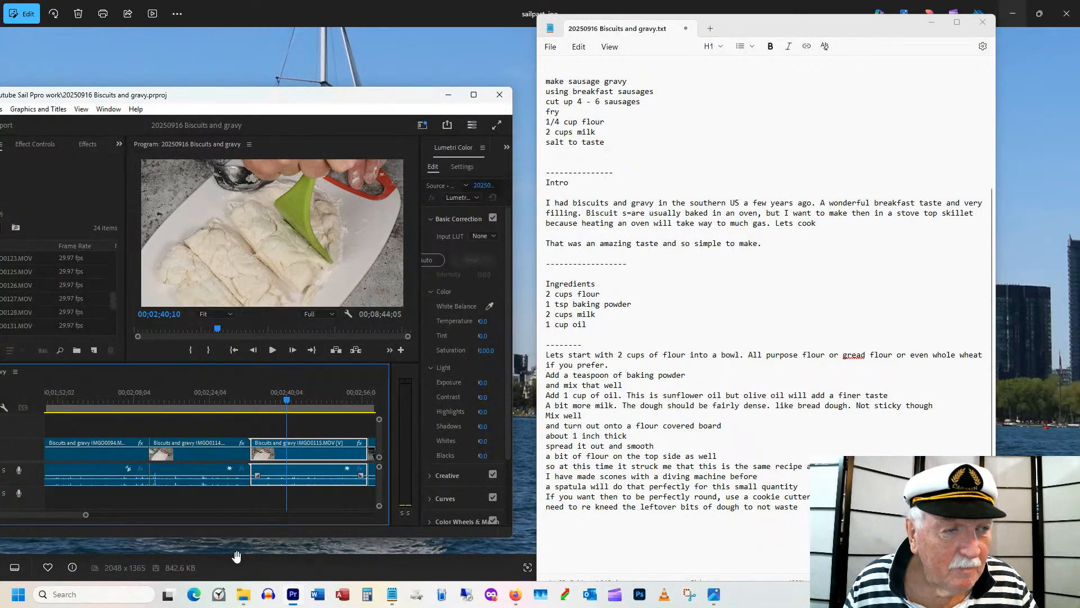
pyautogui.moveTo(64, 514); pyautogui.dragTo(70, 514)
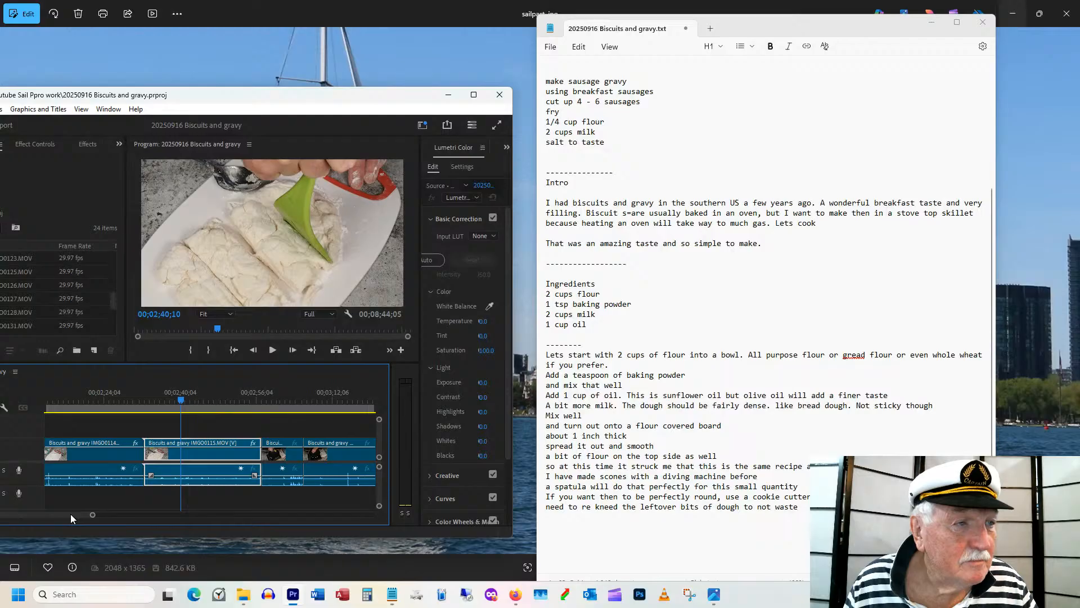
pyautogui.click(212, 397)
pyautogui.moveTo(214, 397); pyautogui.dragTo(235, 387)
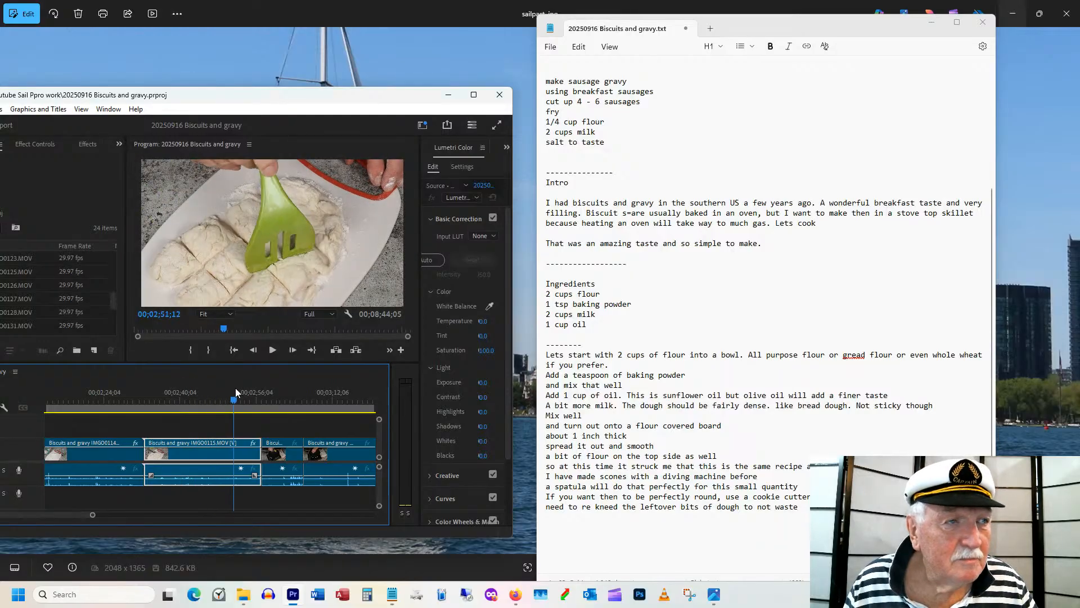
# Write "Cut into pieces about 2 inches square ish" as a new line in the Notepad script and start another line.
pyautogui.click(556, 518)
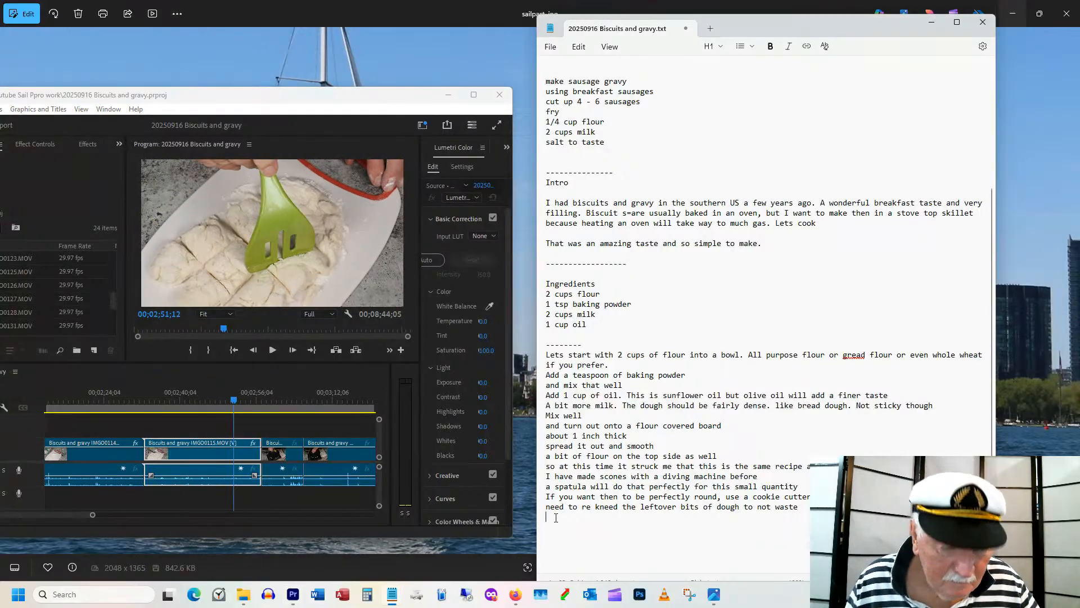
pyautogui.write('Cu')
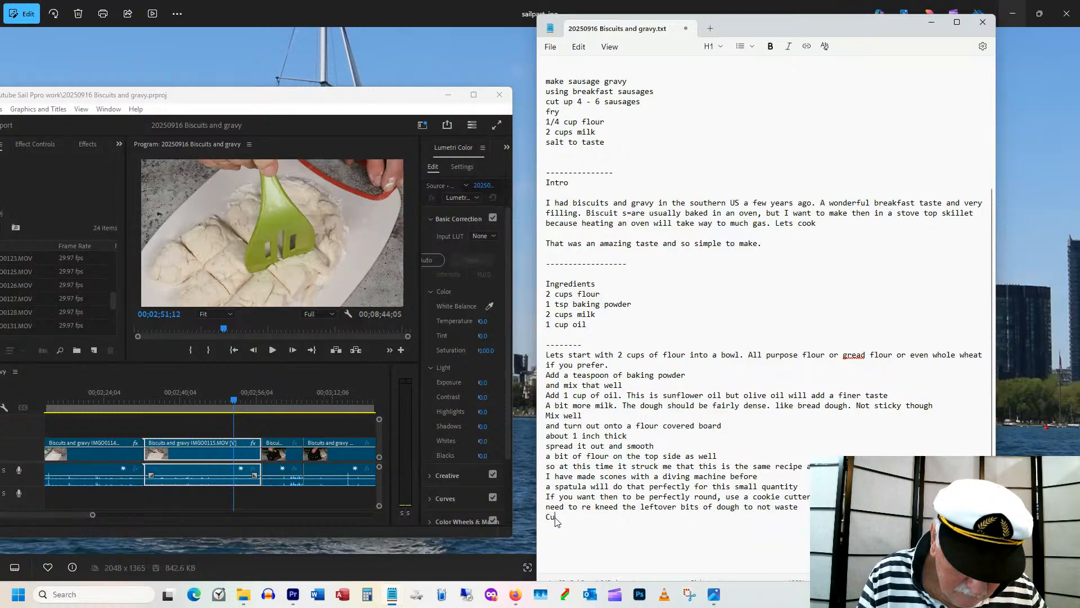
pyautogui.write('t into pie')
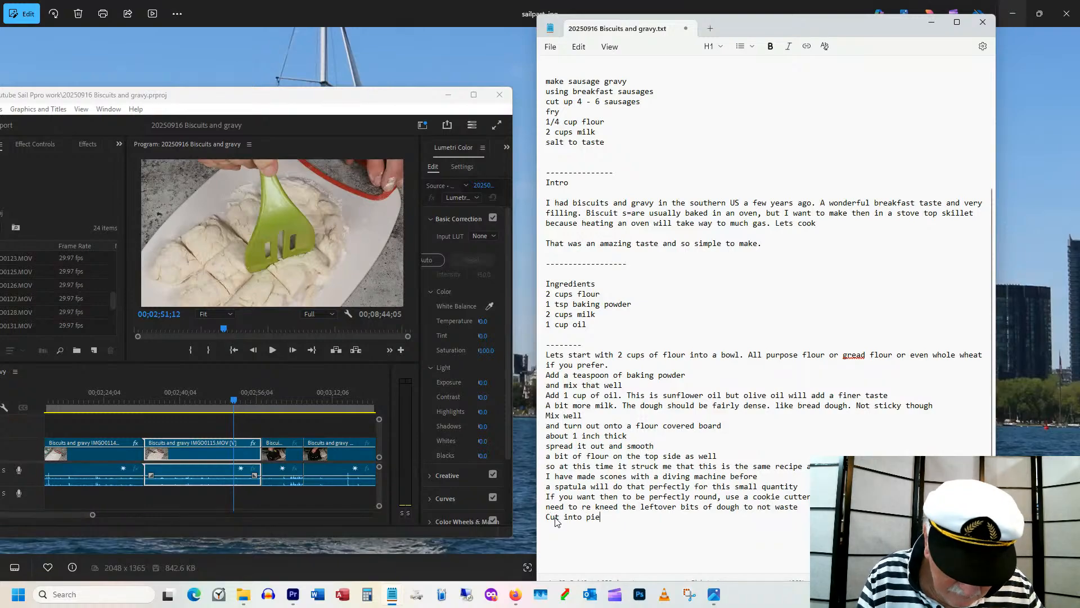
pyautogui.write('ces about')
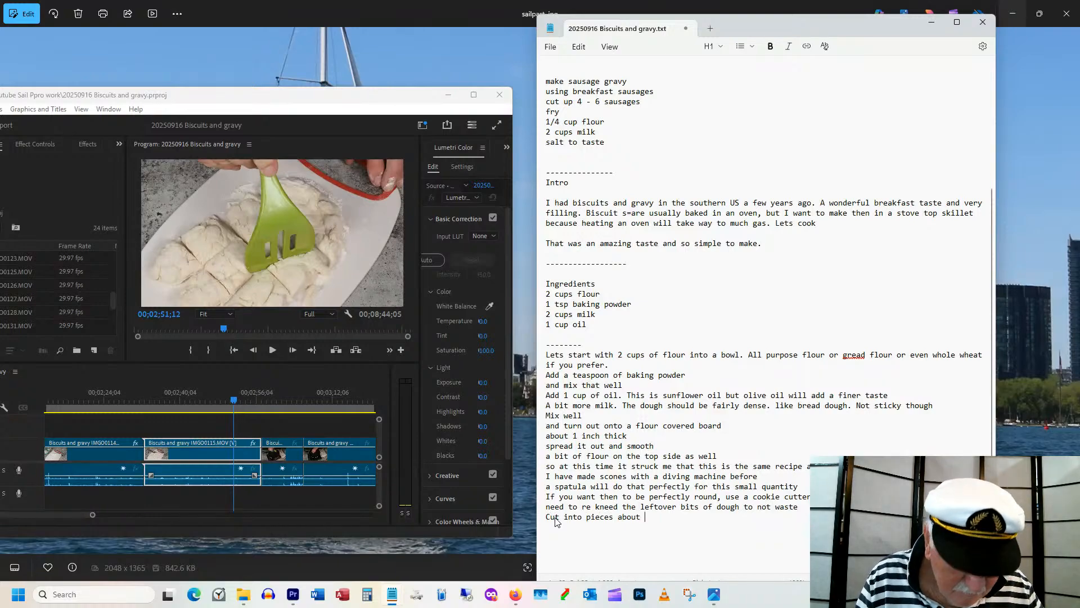
pyautogui.write(' 2 inches')
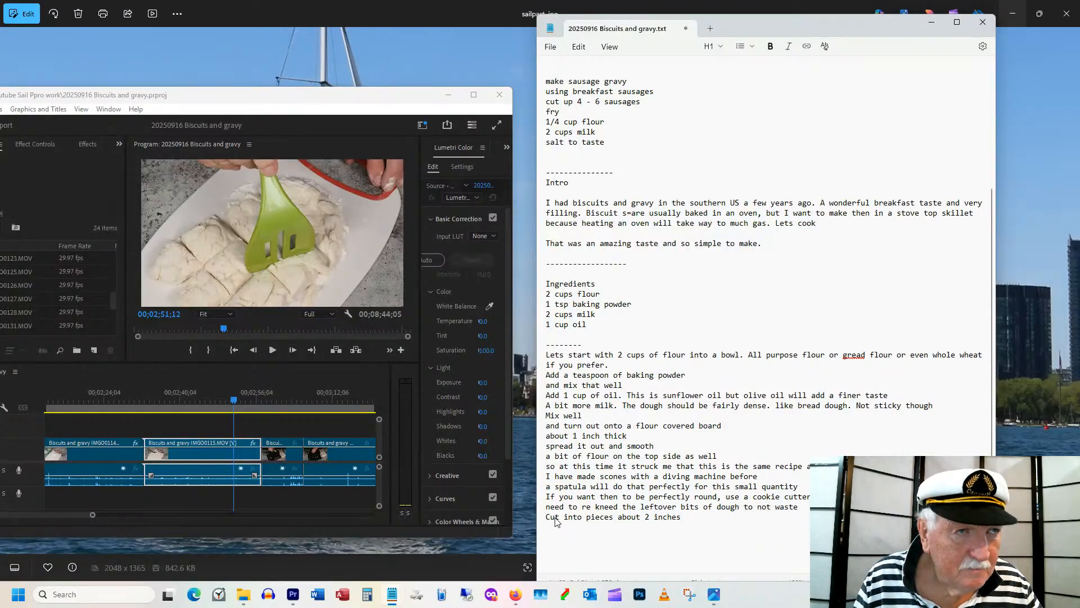
pyautogui.write(' squa')
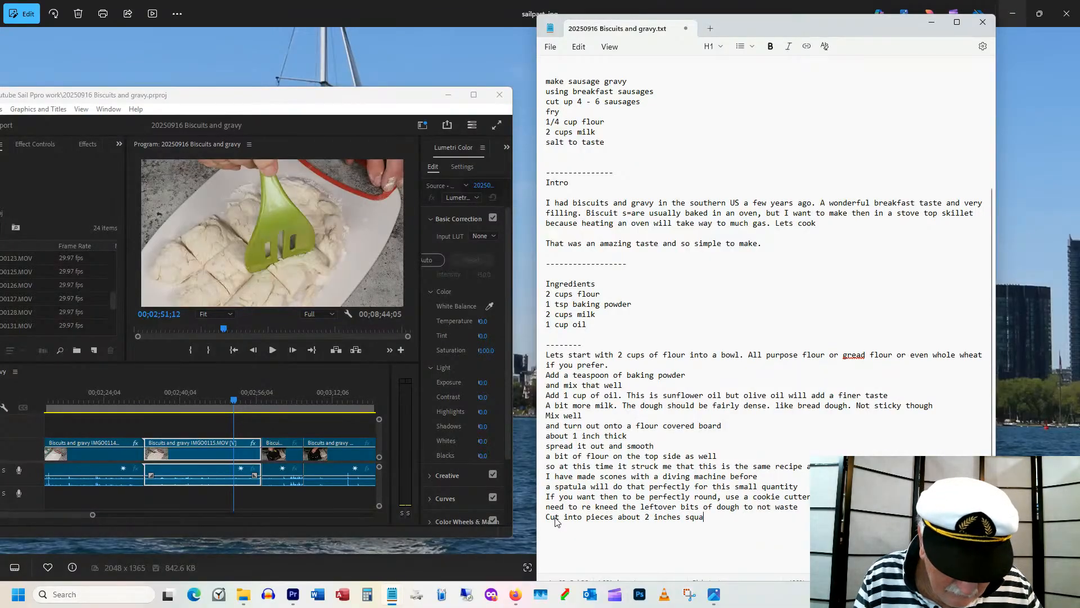
pyautogui.write('r ish')
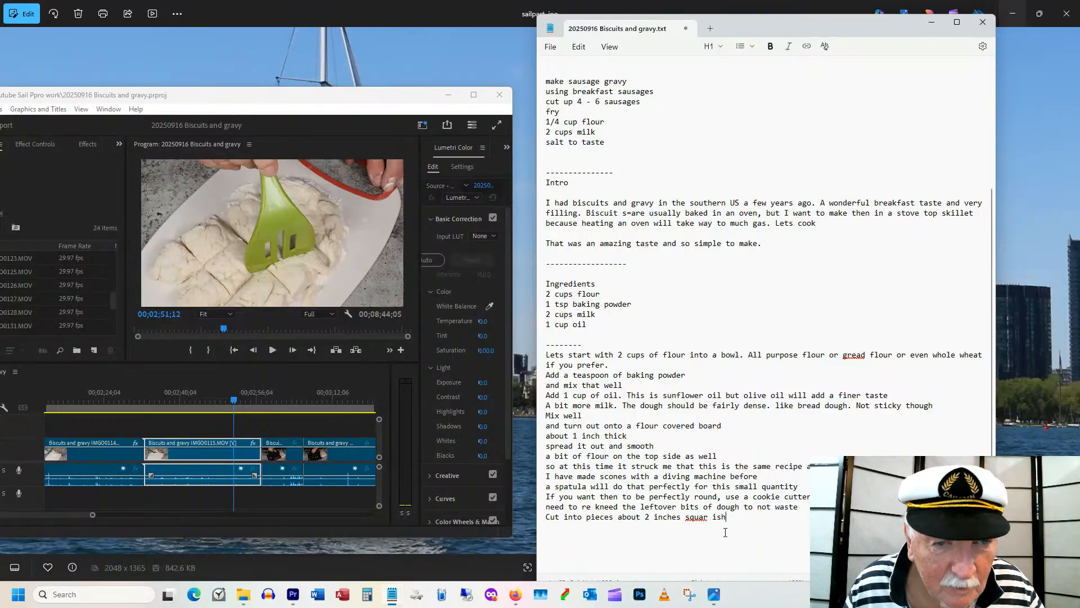
pyautogui.click(708, 517)
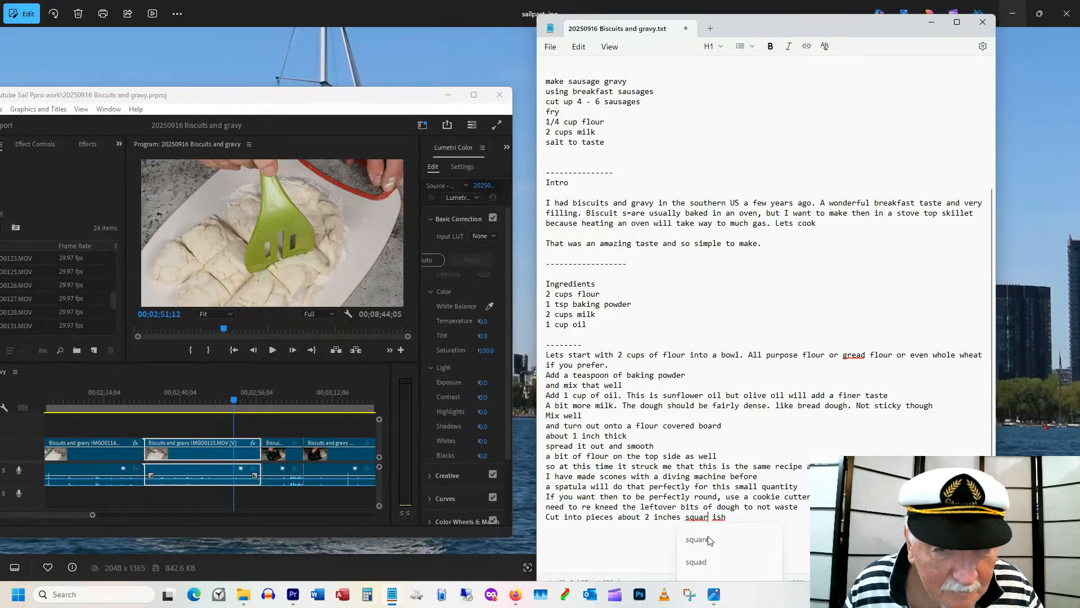
pyautogui.write('e')
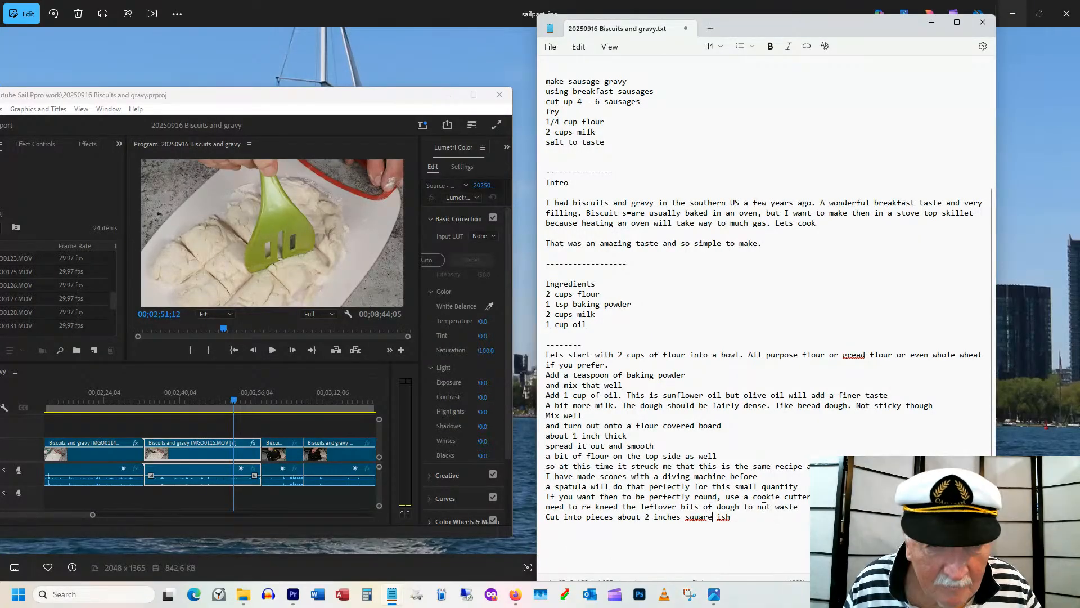
pyautogui.click(732, 514)
pyautogui.press('Return')
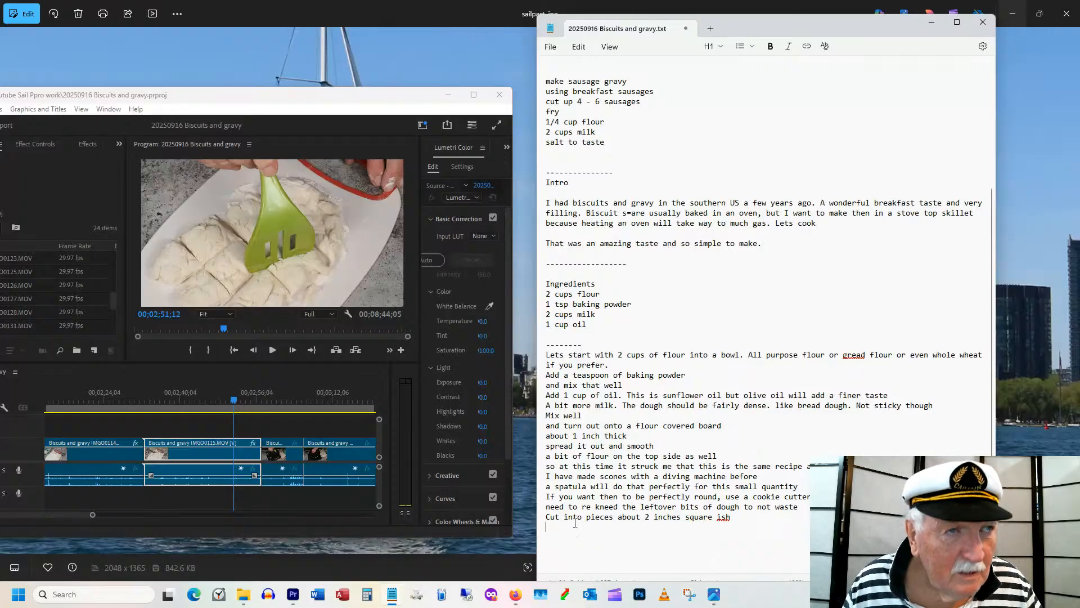
# In Premiere Pro, cut out a section of the empty skillet clip starting at 00;02;59;16, ripple delete the gap and play back the join.
pyautogui.click(259, 401)
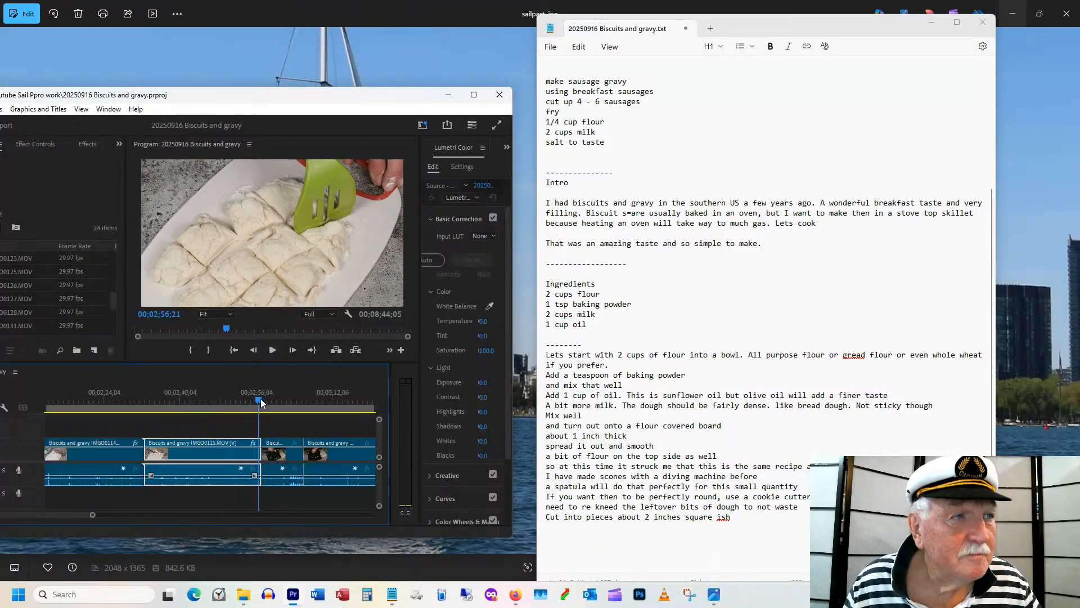
pyautogui.moveTo(261, 398)
pyautogui.mouseDown()
pyautogui.moveTo(298, 397)
pyautogui.moveTo(263, 412)
pyautogui.moveTo(275, 411)
pyautogui.mouseUp()
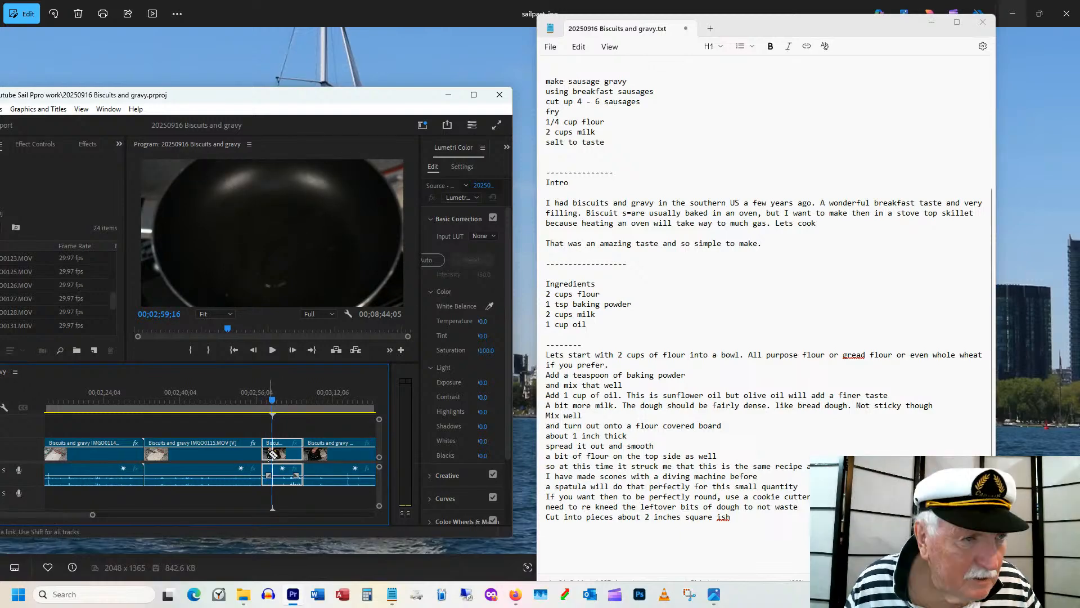
pyautogui.moveTo(273, 453); pyautogui.dragTo(286, 443)
pyautogui.click(289, 401)
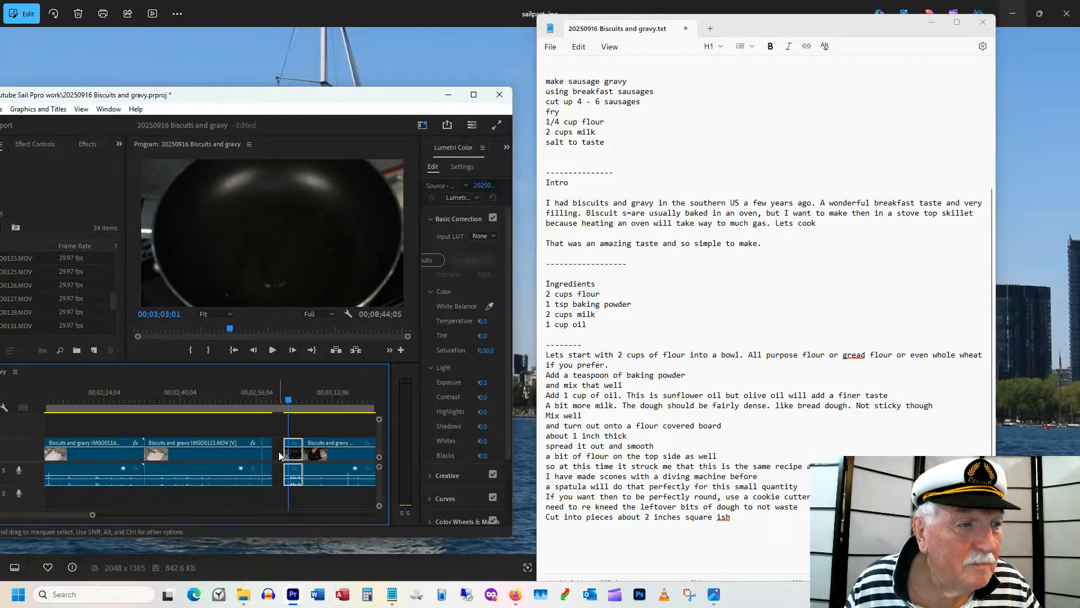
pyautogui.rightClick(278, 451)
pyautogui.click(307, 456)
pyautogui.click(266, 398)
pyautogui.press('space')
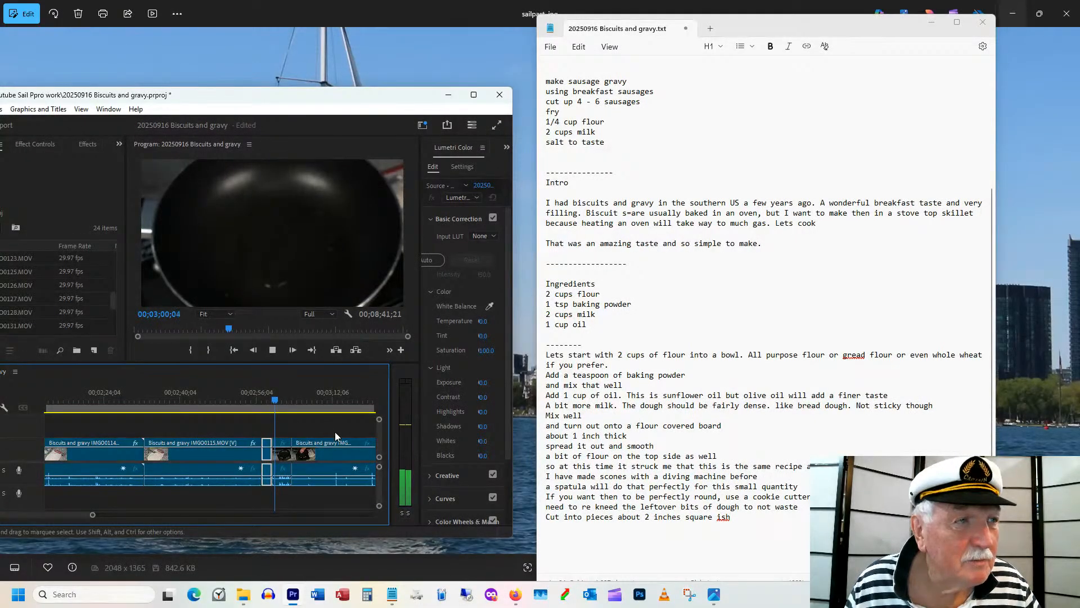
# Cut out another short section of the skillet clip ending at 00;03;00;20, ripple delete its gap and play the result.
pyautogui.click(279, 395)
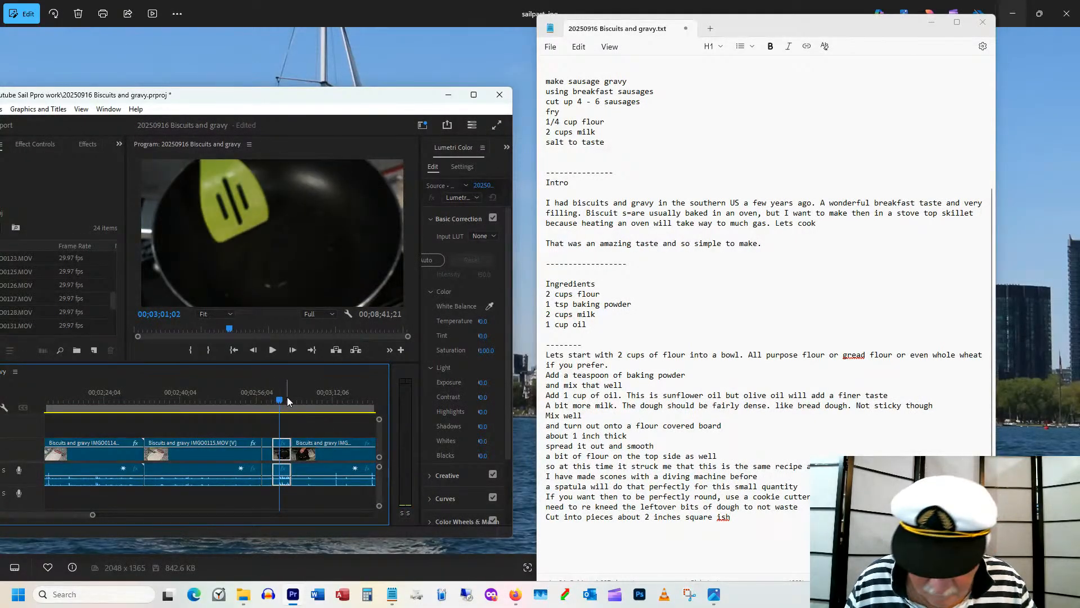
pyautogui.press('=')
pyautogui.moveTo(205, 403); pyautogui.dragTo(199, 402)
pyautogui.moveTo(185, 443); pyautogui.dragTo(199, 443)
pyautogui.click(191, 447)
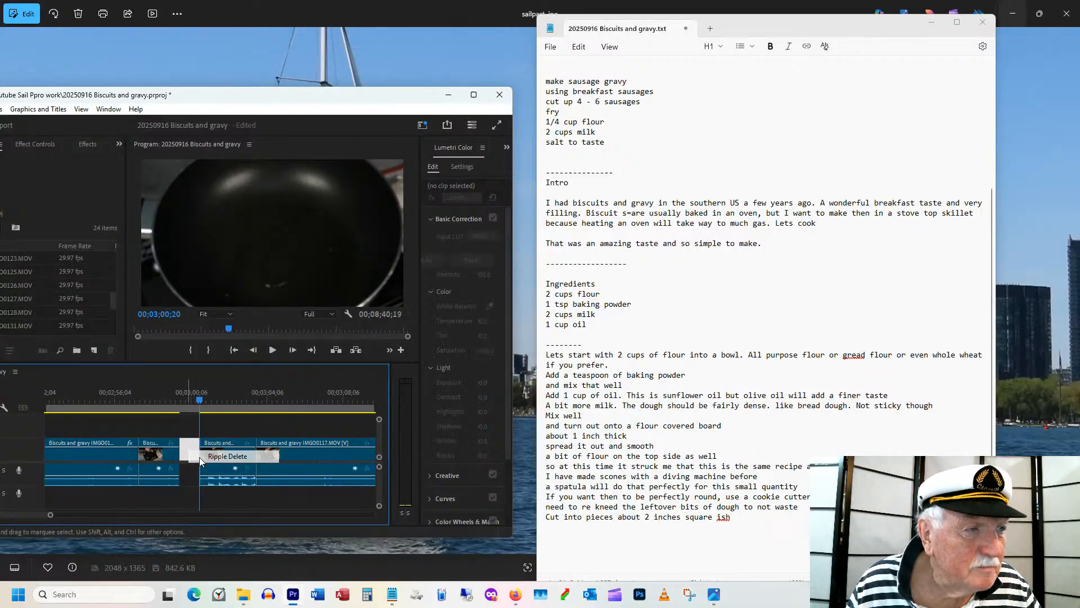
pyautogui.press('Delete')
pyautogui.click(150, 399)
pyautogui.press('space')
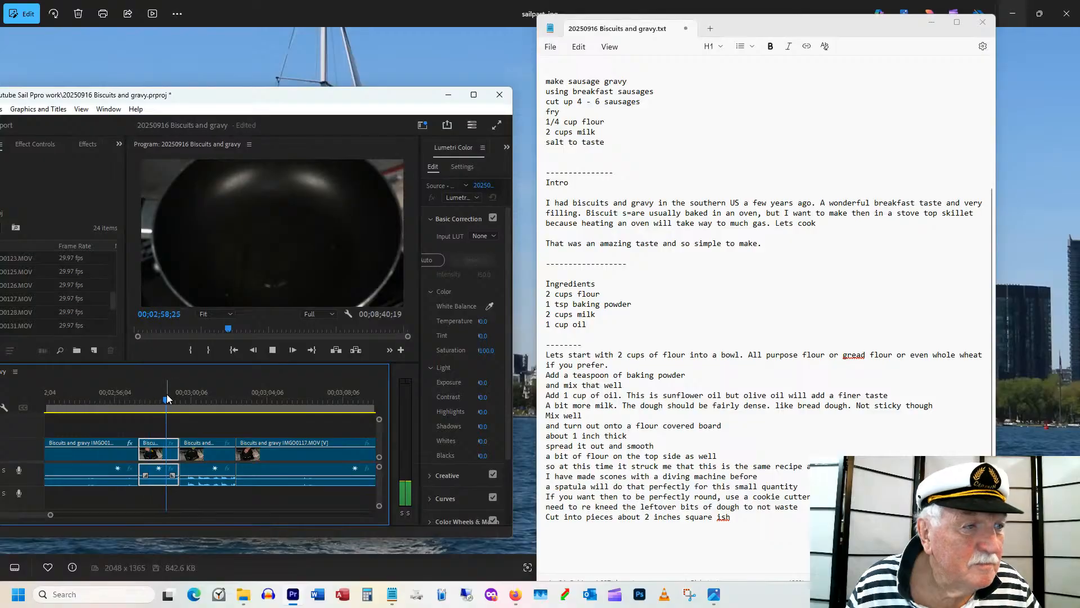
# Switch to the Notepad script and write "A bit of oil into the" on the line below the dough-cutting instruction.
pyautogui.click(544, 520)
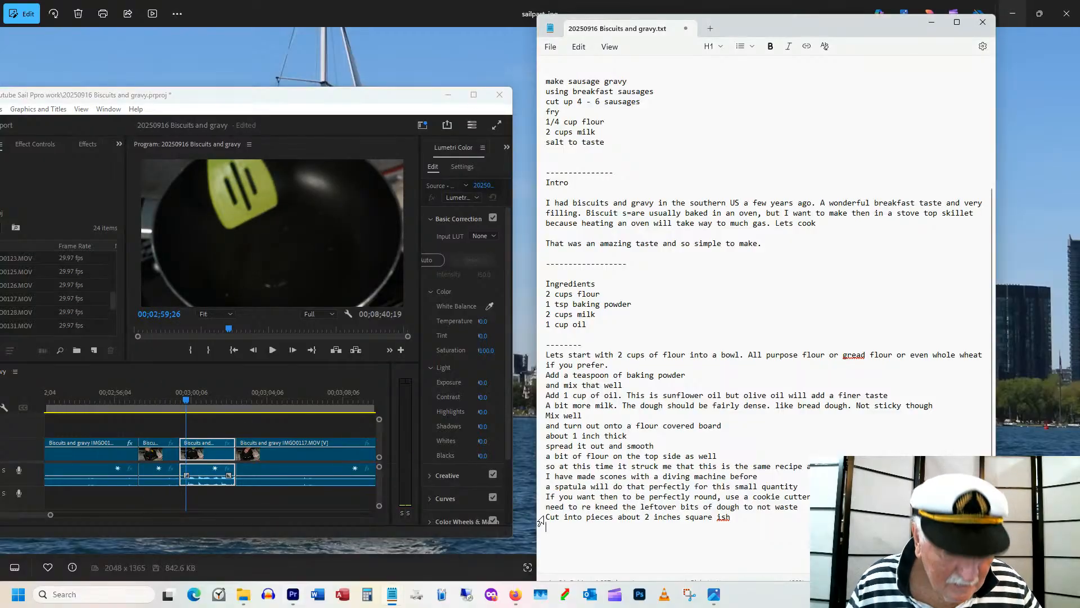
pyautogui.write('A bit ')
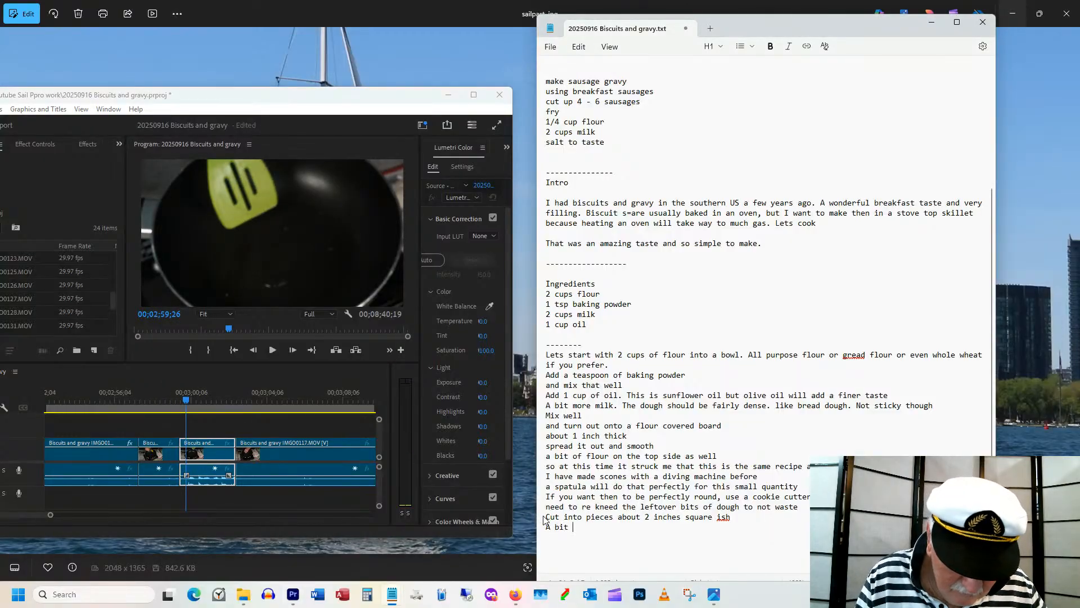
pyautogui.write('of oil i')
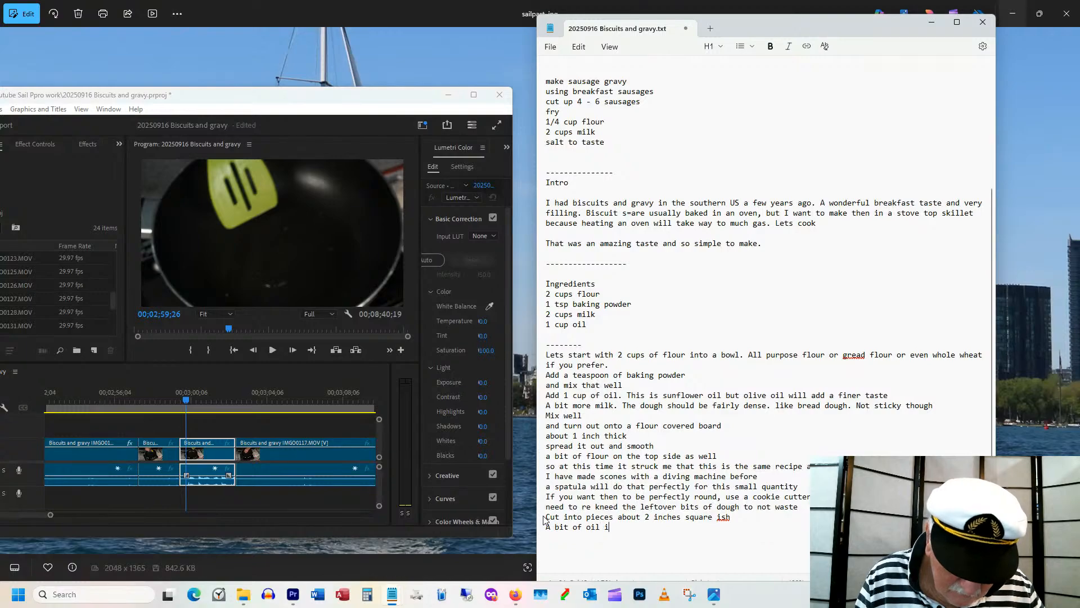
pyautogui.write('nto the')
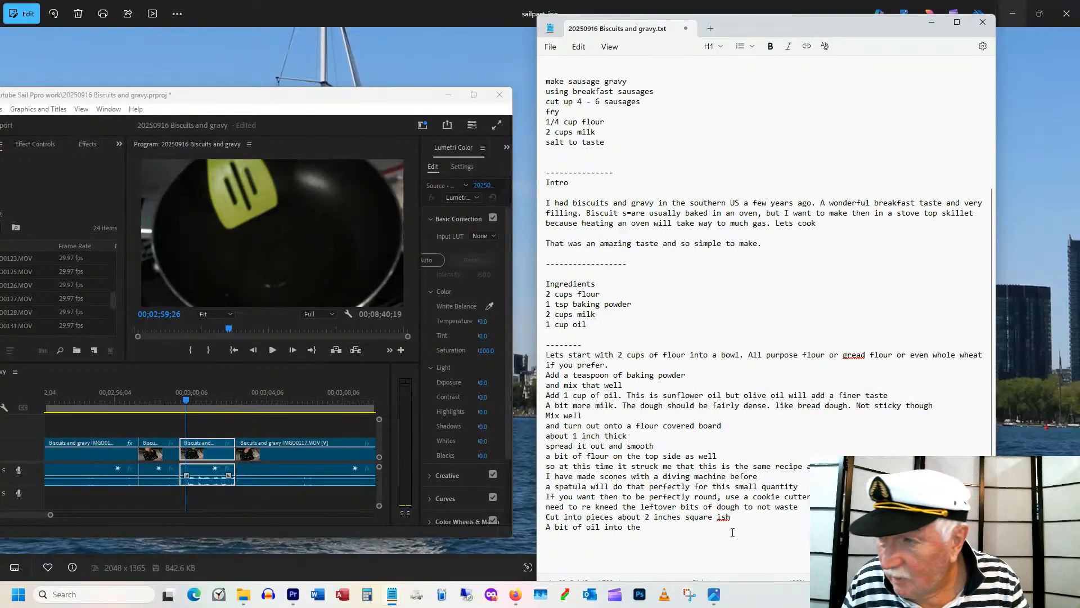
# Insert the line "I want to make these in a skillet on a stove top, not an oven" above the oil line.
pyautogui.click(744, 515)
pyautogui.press('Return')
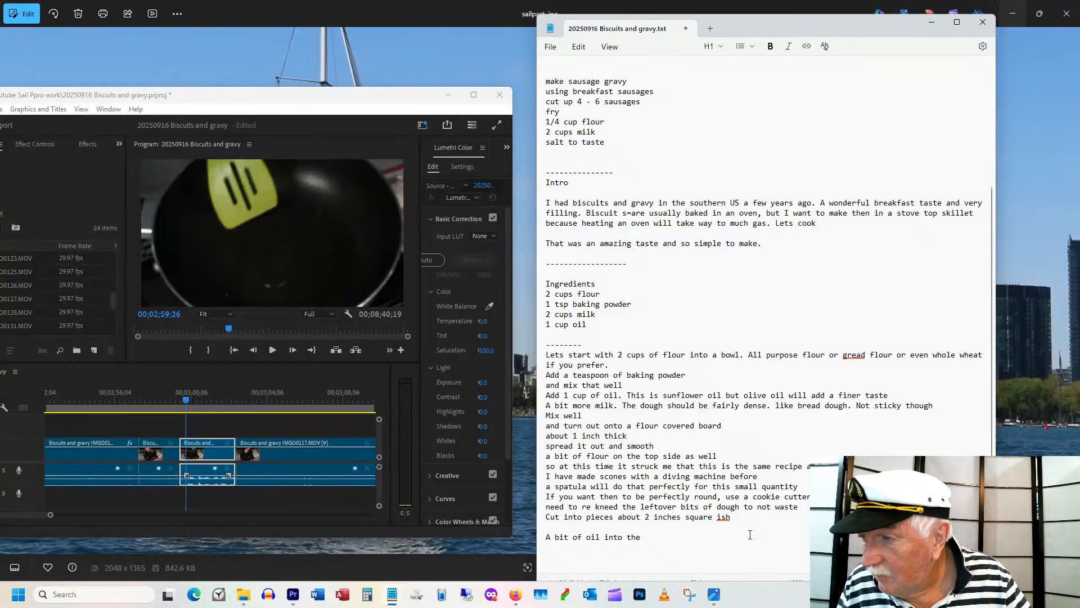
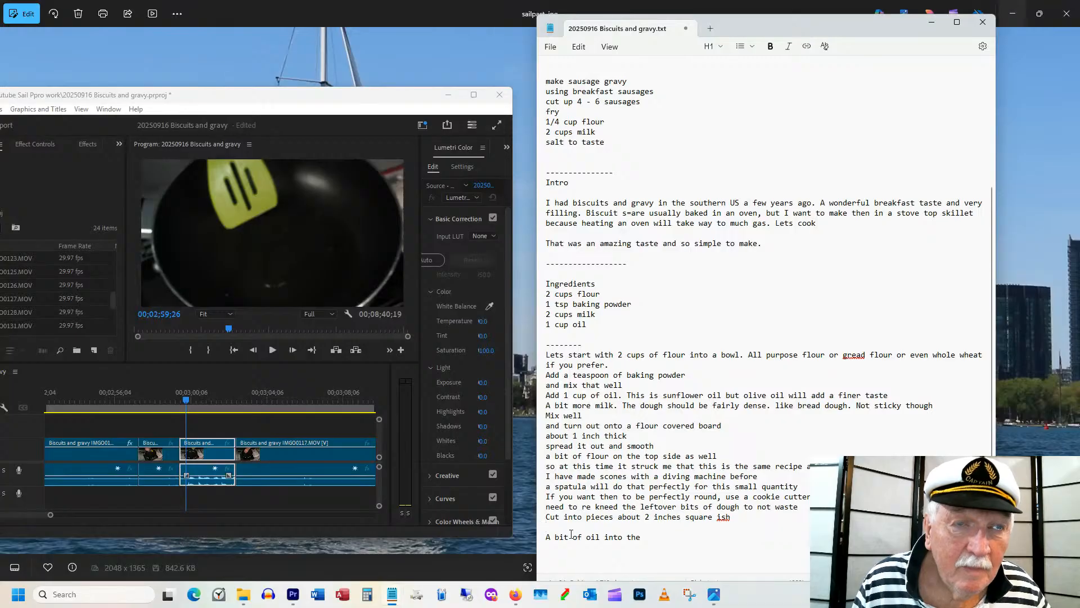
pyautogui.write('I wan')
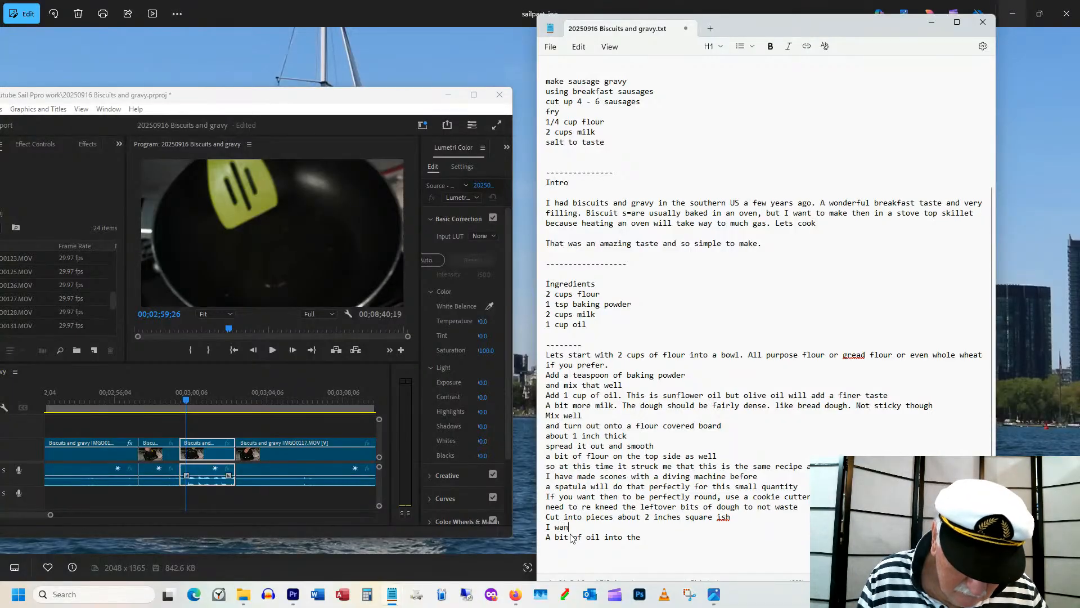
pyautogui.write('t to make t')
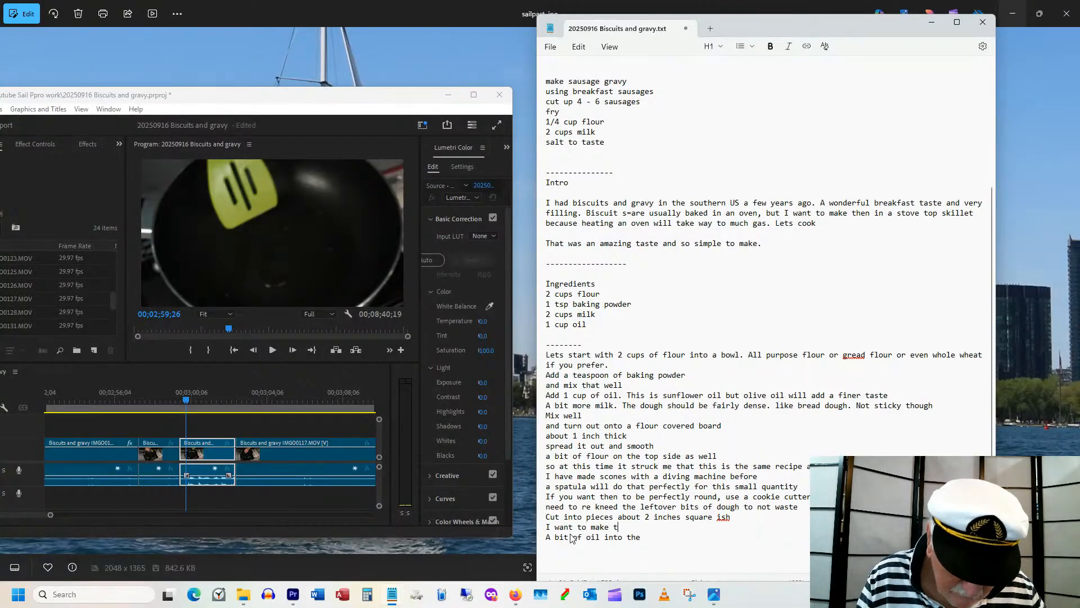
pyautogui.write('hese in a ')
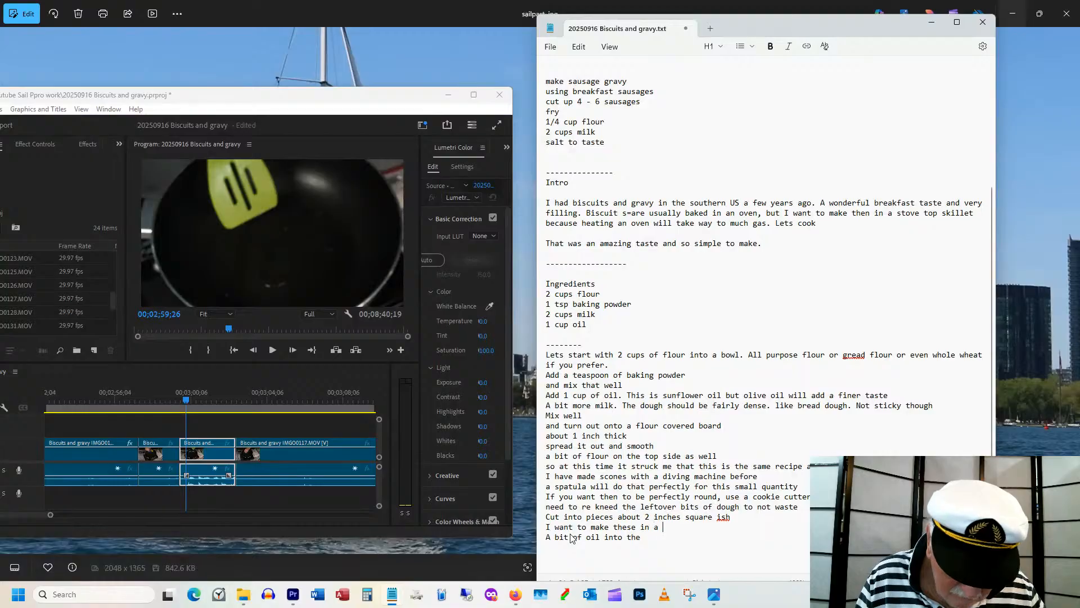
pyautogui.write('skillet')
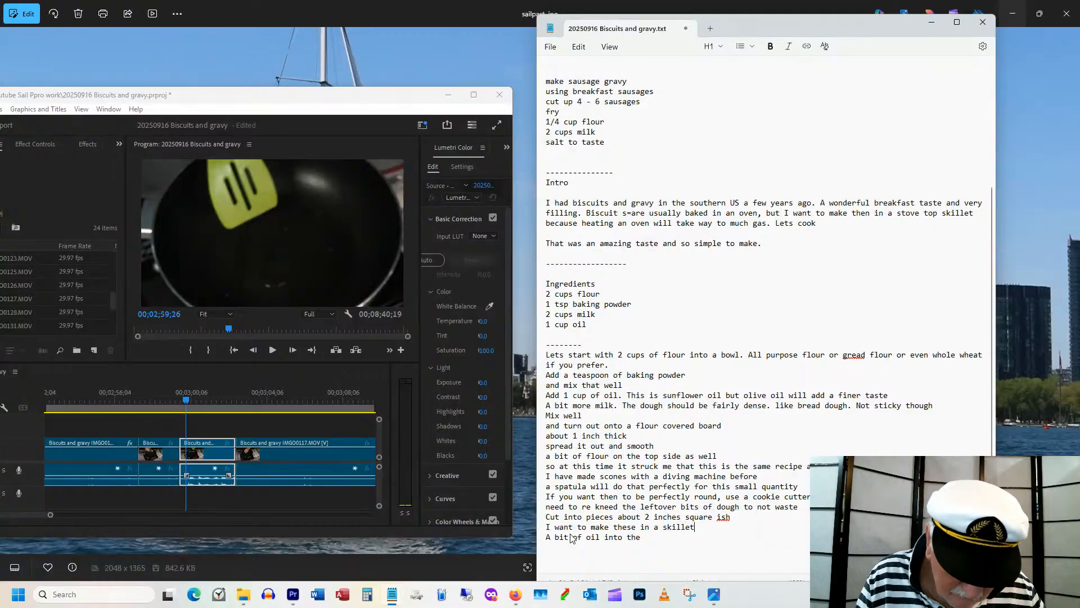
pyautogui.write(' o')
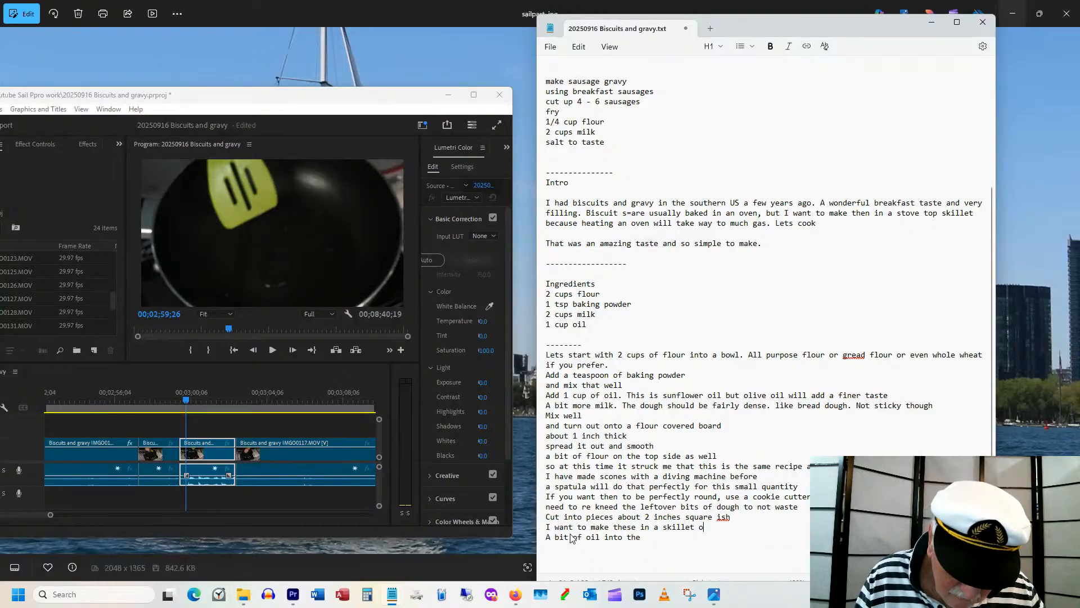
pyautogui.write('n a stove')
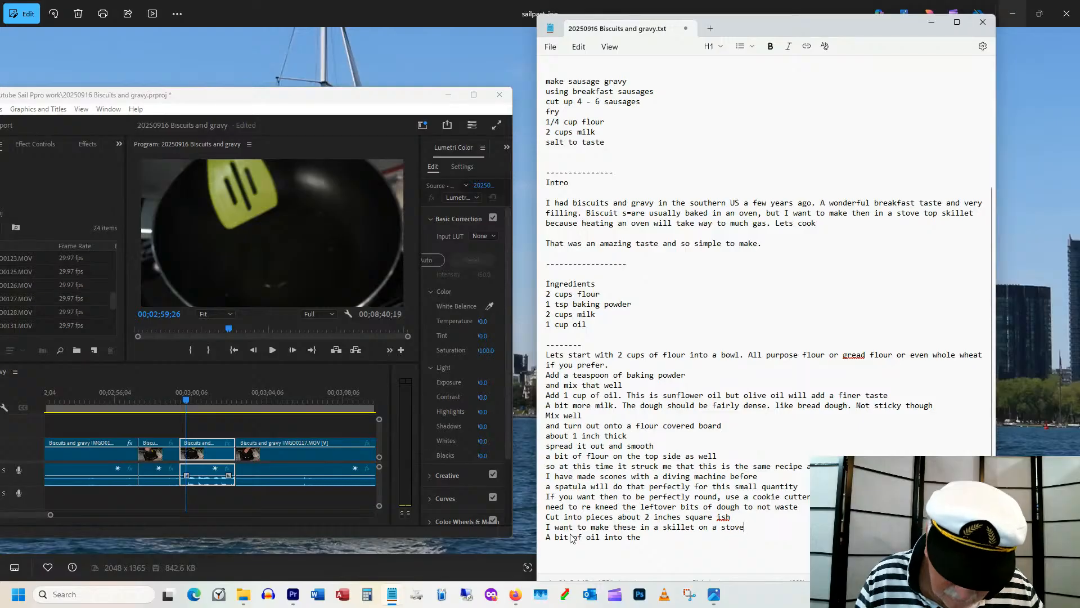
pyautogui.write(' top, ')
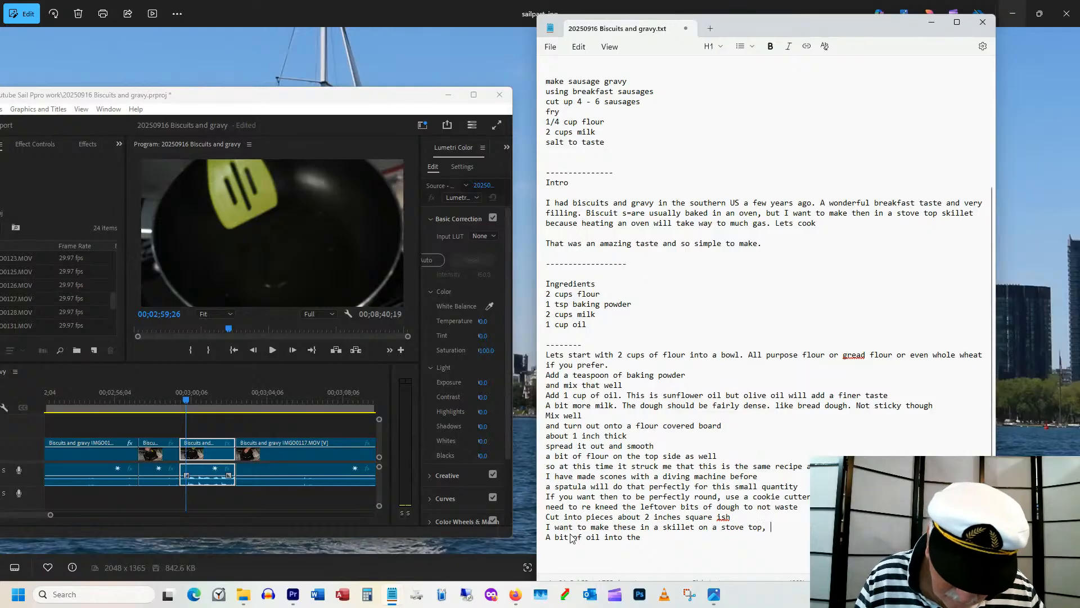
pyautogui.write('not an ov')
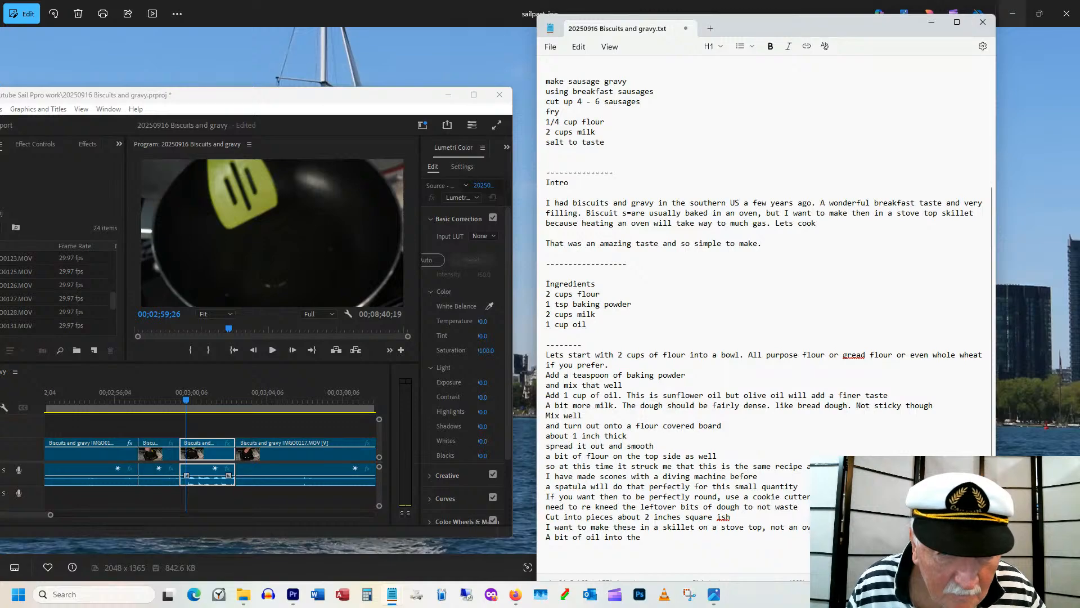
# Complete the oil line as "So A bit of oil into the pan" and start a new line below it.
pyautogui.click(548, 537)
pyautogui.write('S')
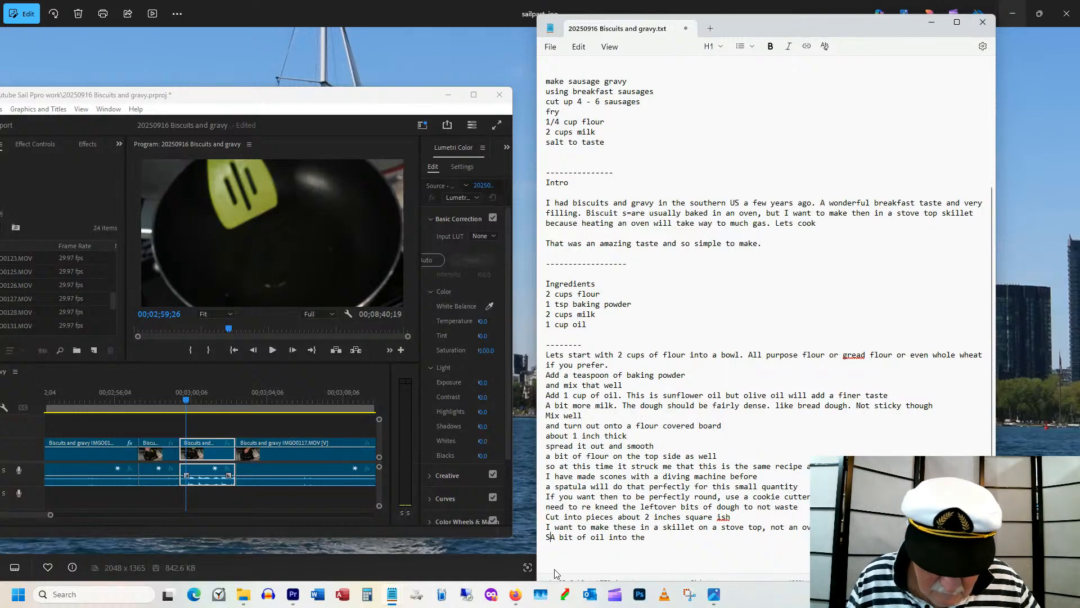
pyautogui.write('o')
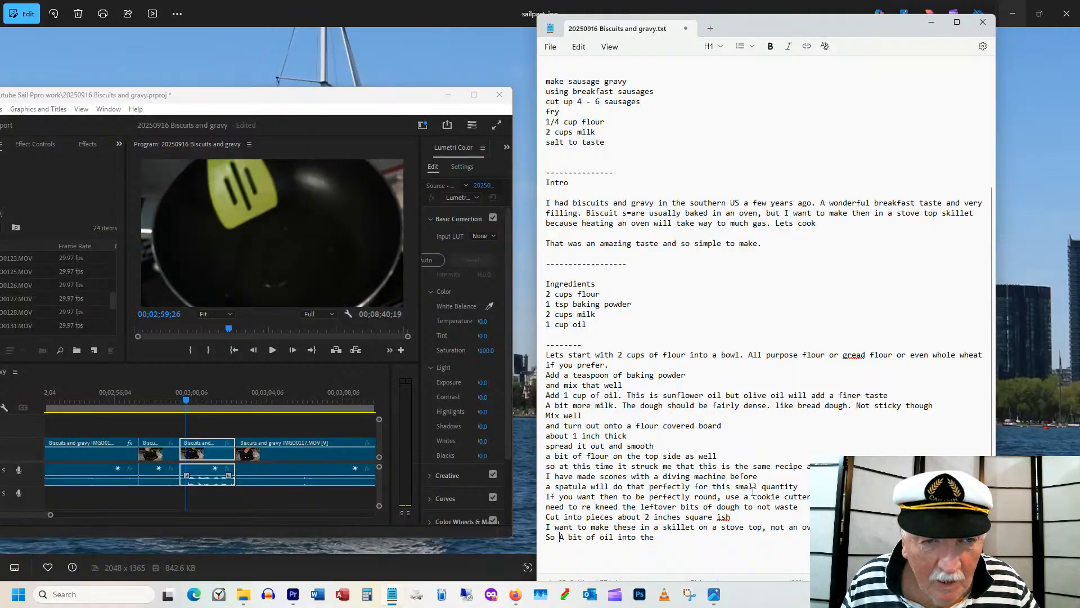
pyautogui.click(664, 540)
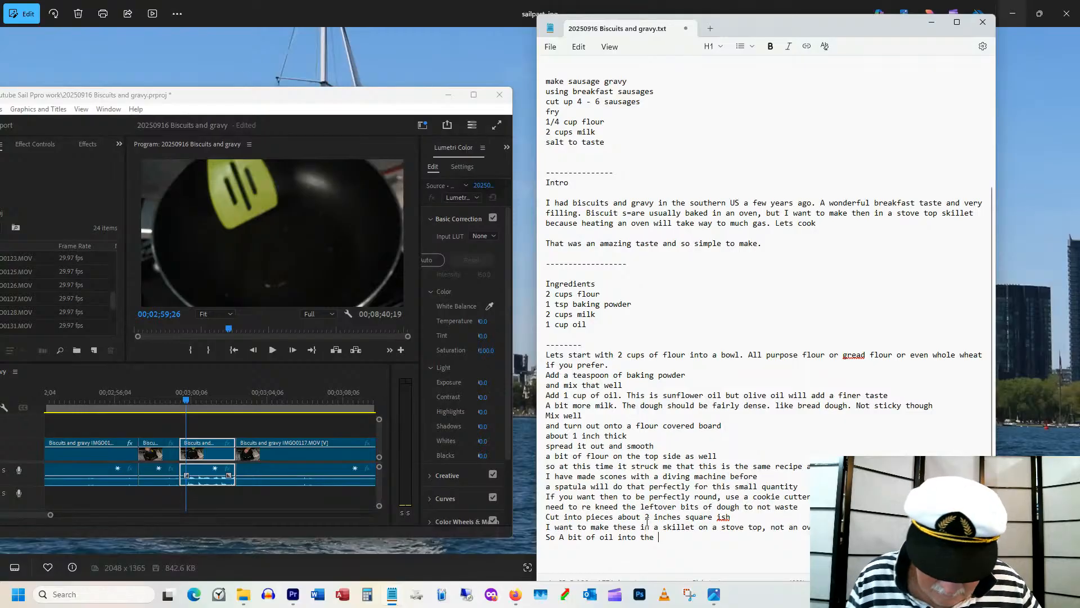
pyautogui.write('pan')
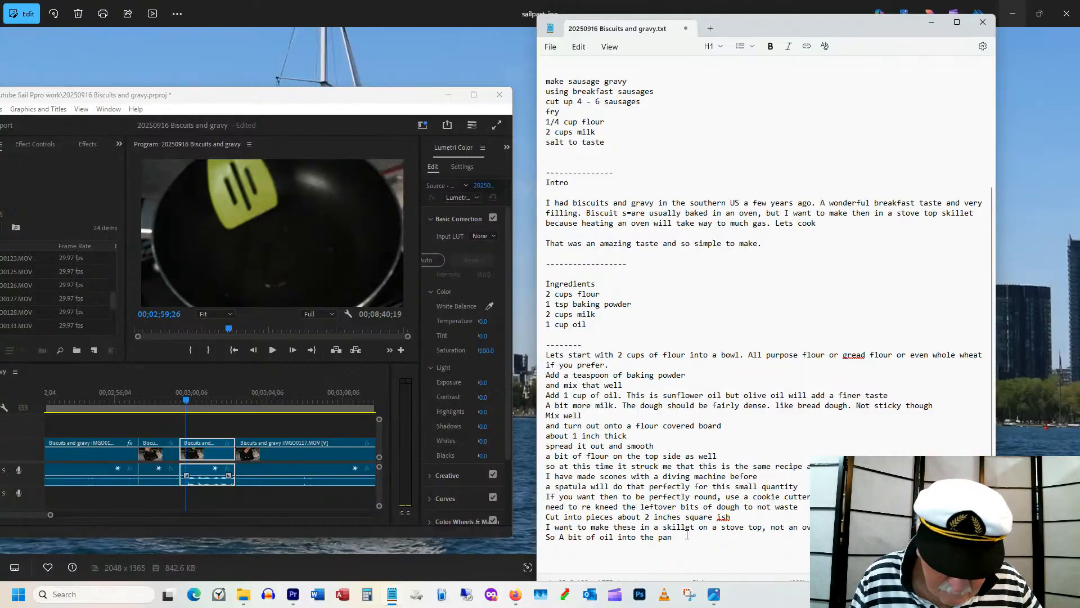
pyautogui.press('Return')
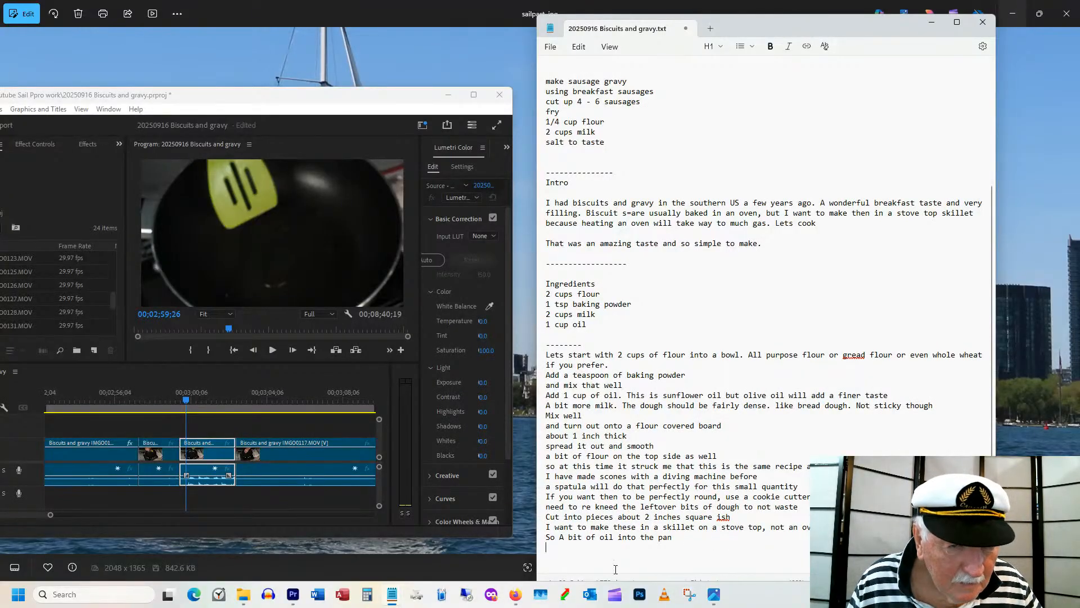
# Begin the pan description with "This is a fairly thin non stip frying pan, which unfortuina".
pyautogui.write('This is')
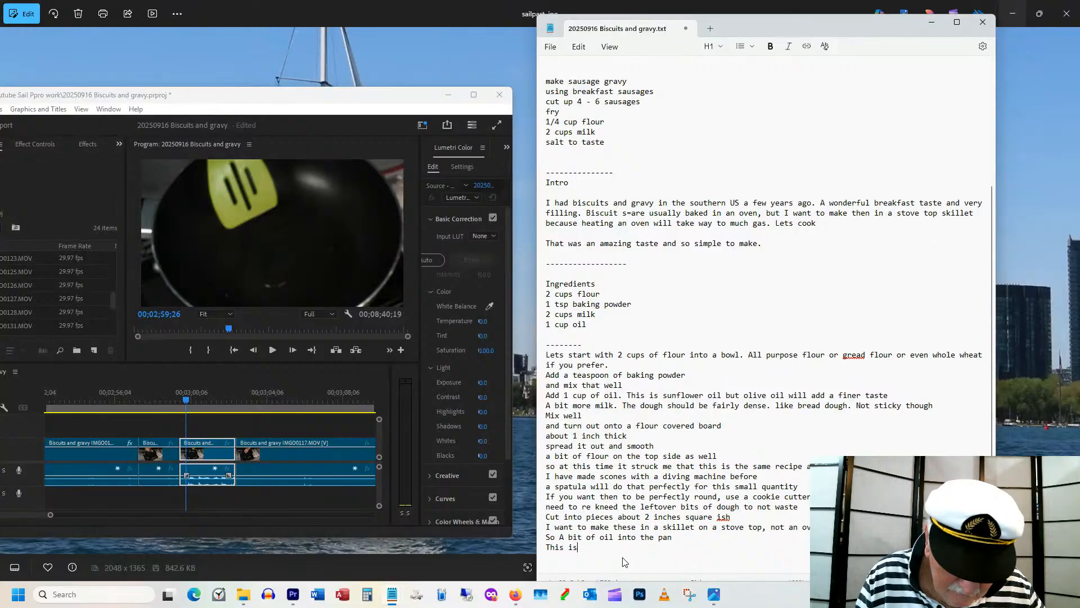
pyautogui.write(' a fairl')
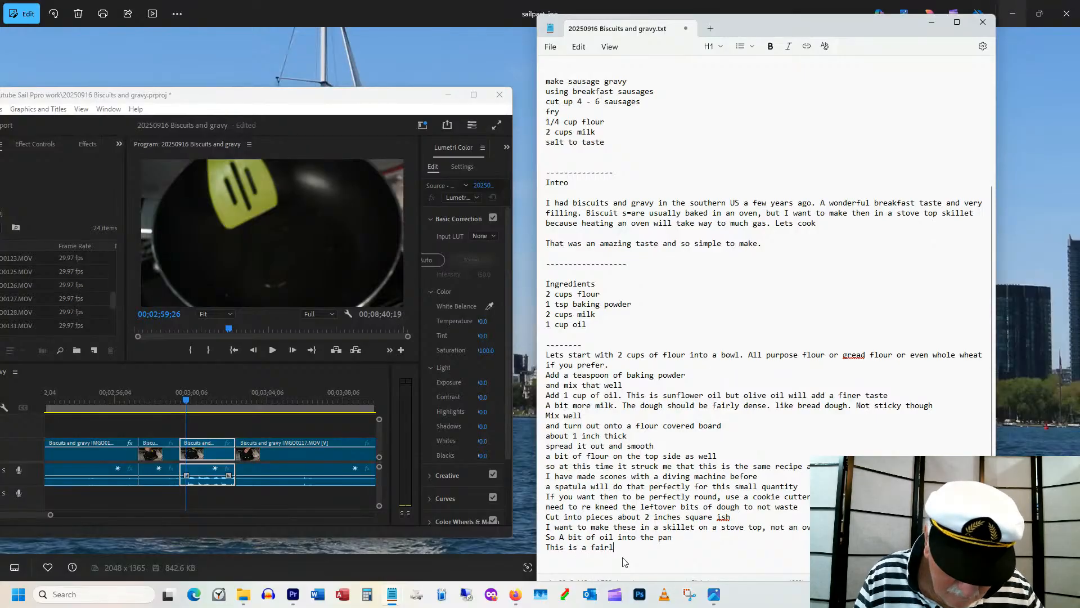
pyautogui.write('y thin')
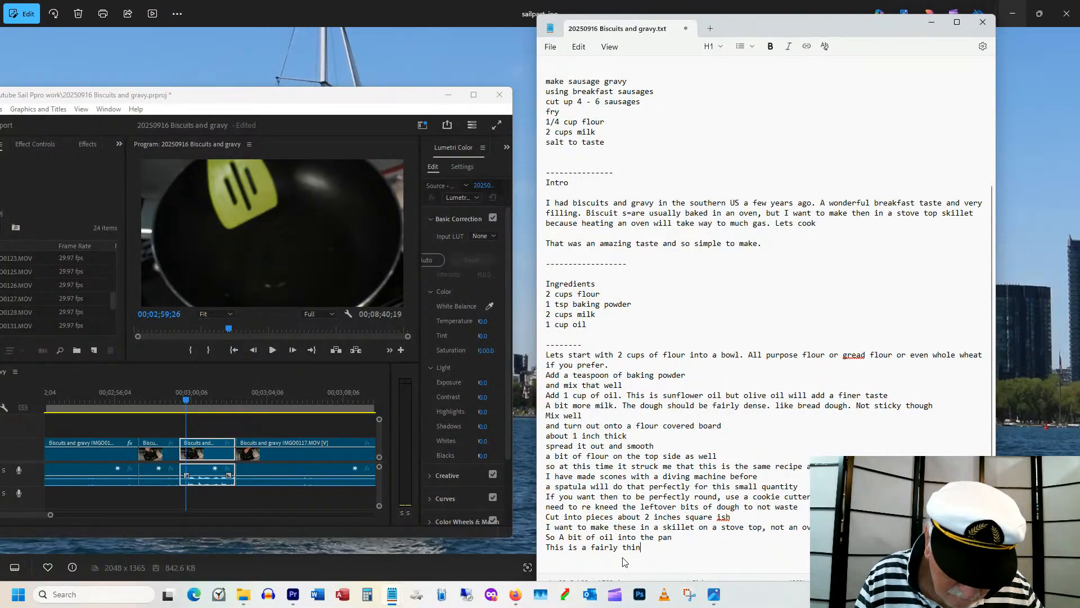
pyautogui.write(' no')
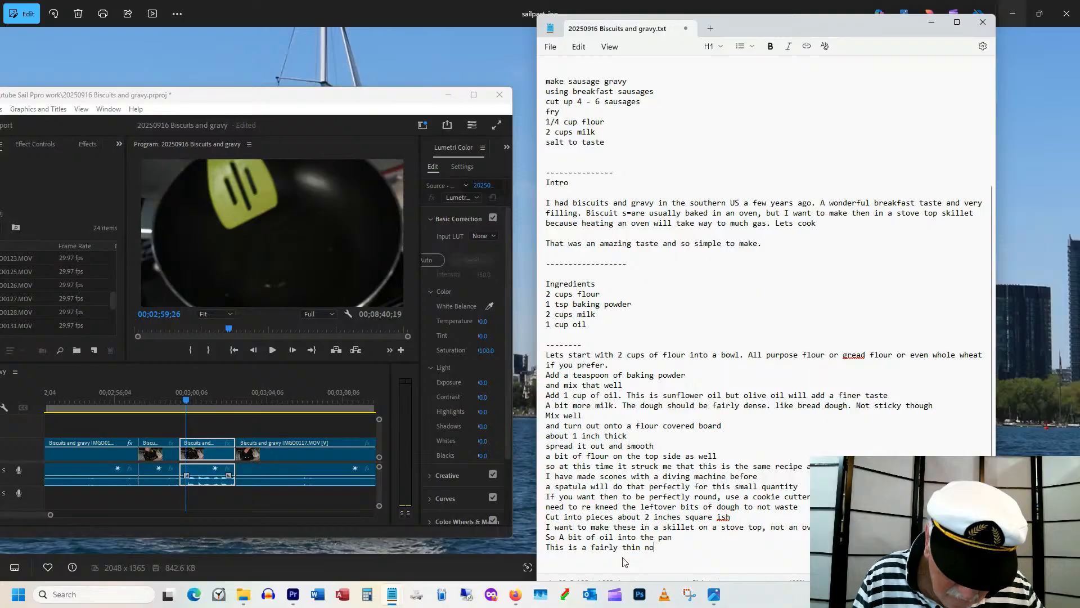
pyautogui.write('n sti')
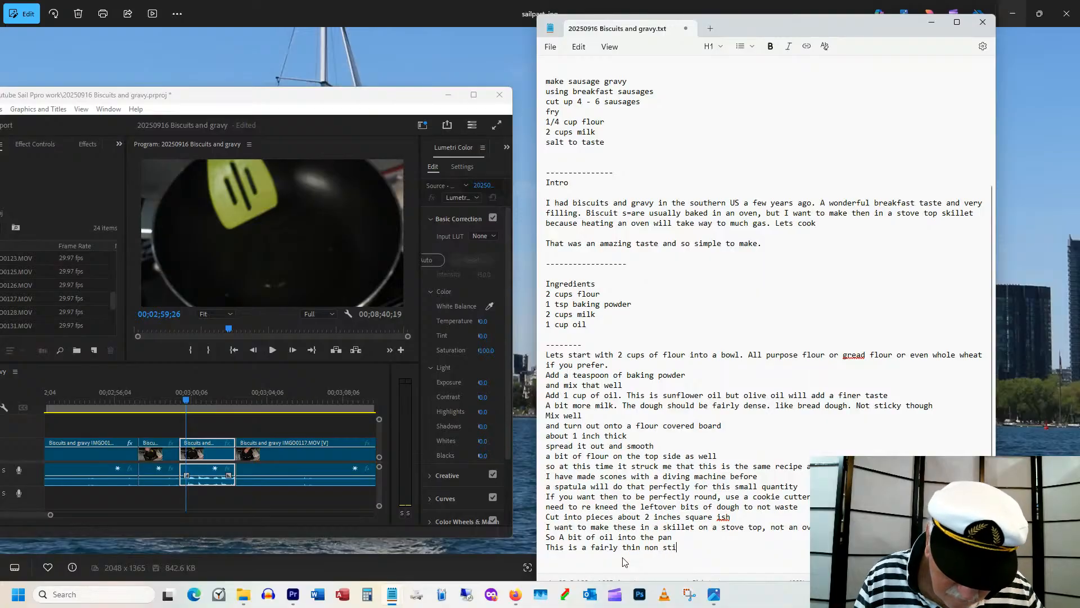
pyautogui.write('p fry')
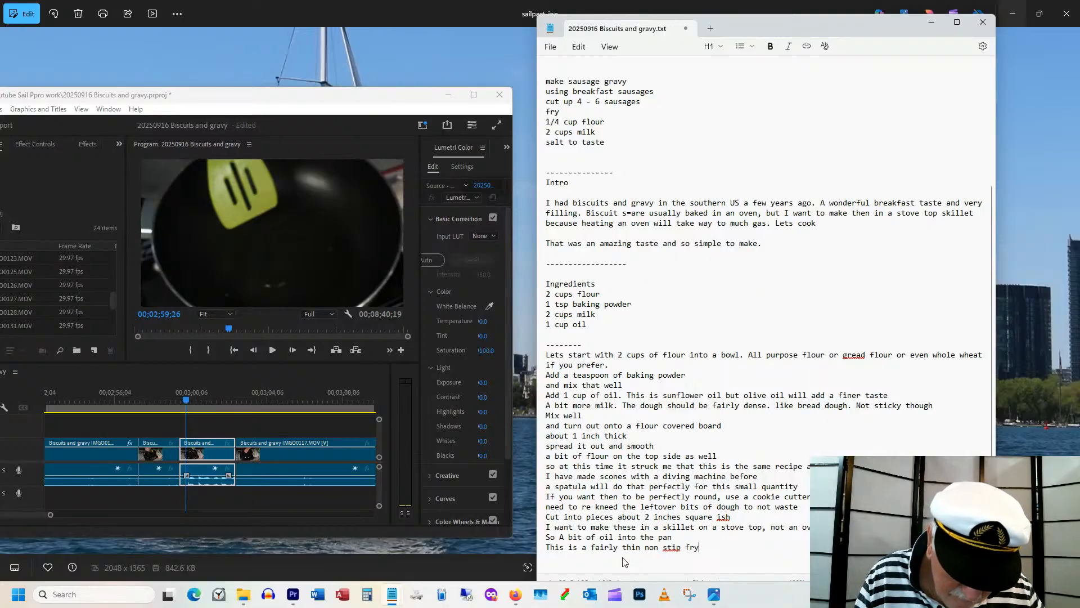
pyautogui.write('ing pan, ')
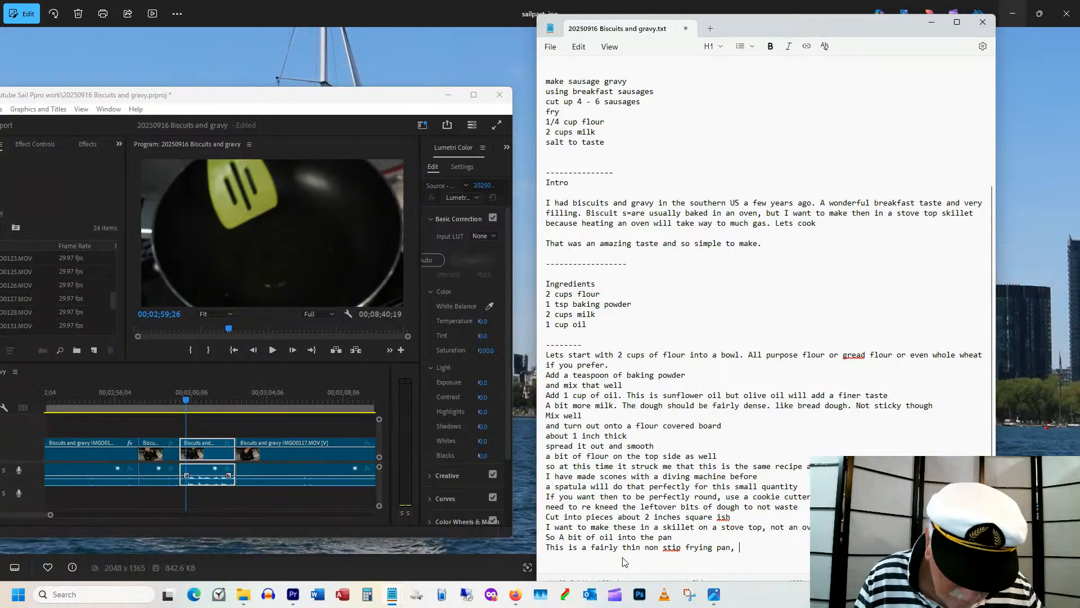
pyautogui.write('which u')
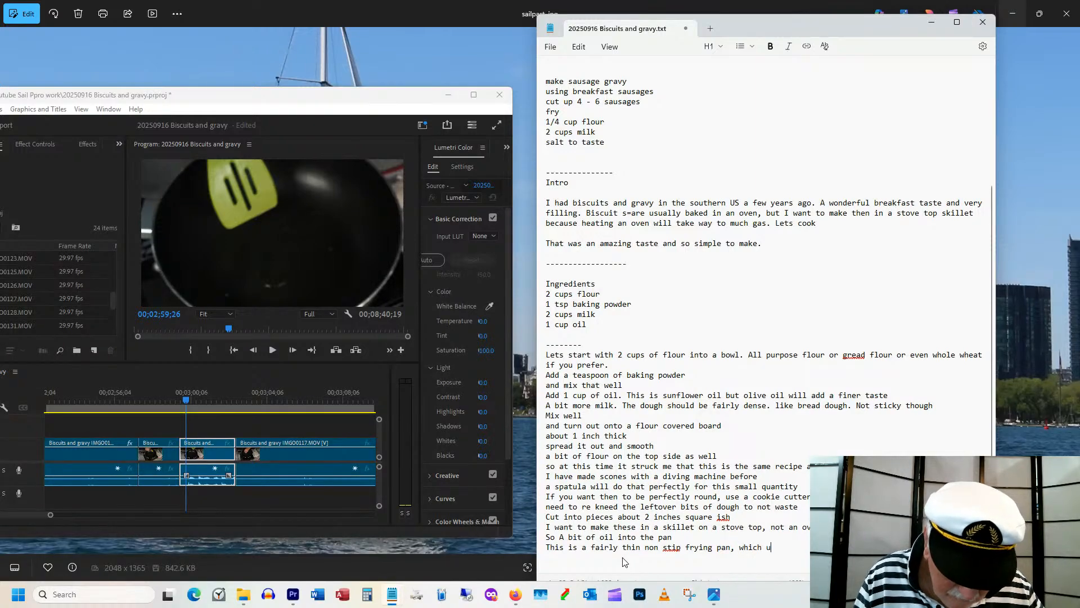
pyautogui.write('nfortuin')
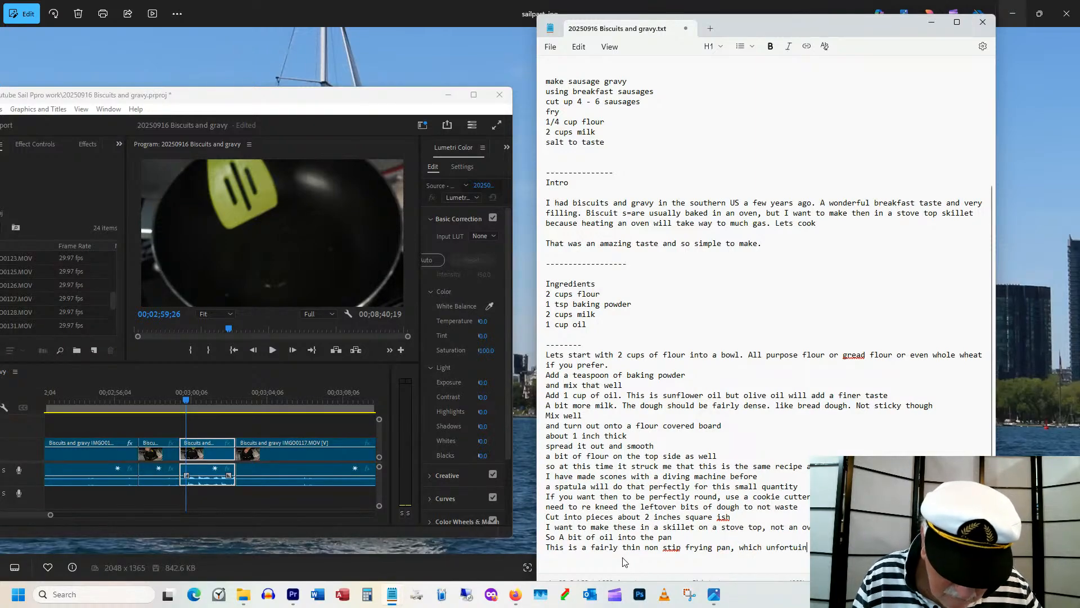
pyautogui.write('a')
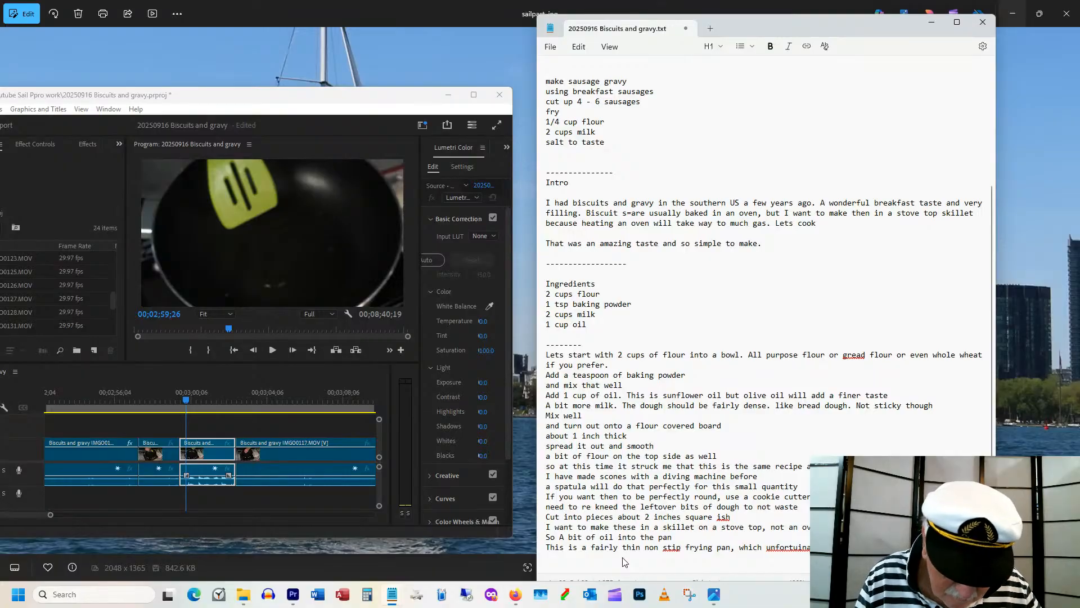
# Finish the frying pan sentence with "temperature, and avoid burning." and correct "stip" to "stick".
pyautogui.write('tempurature')
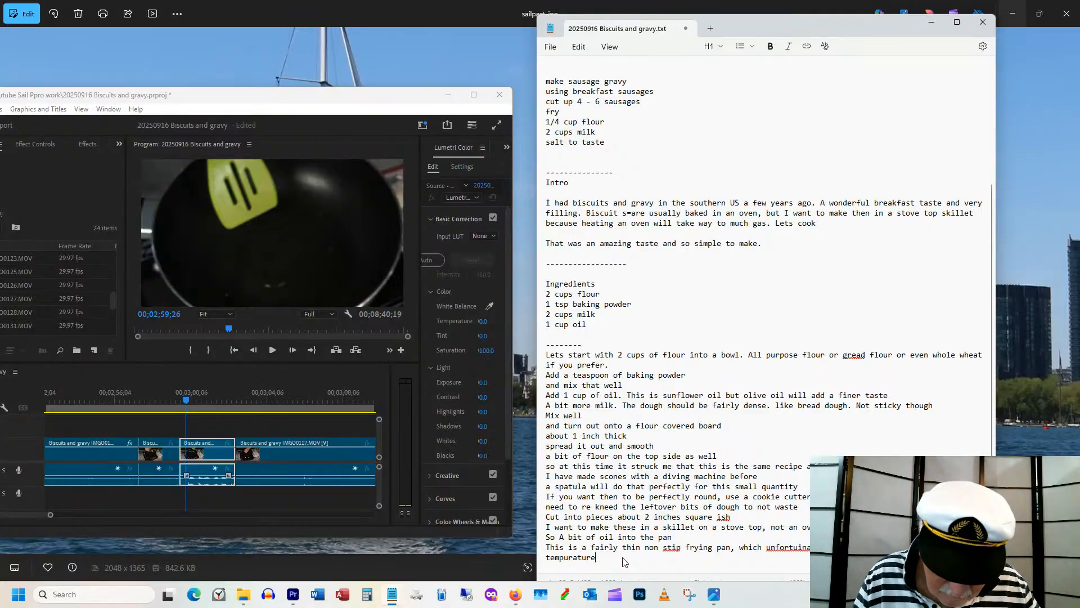
pyautogui.write(', and ')
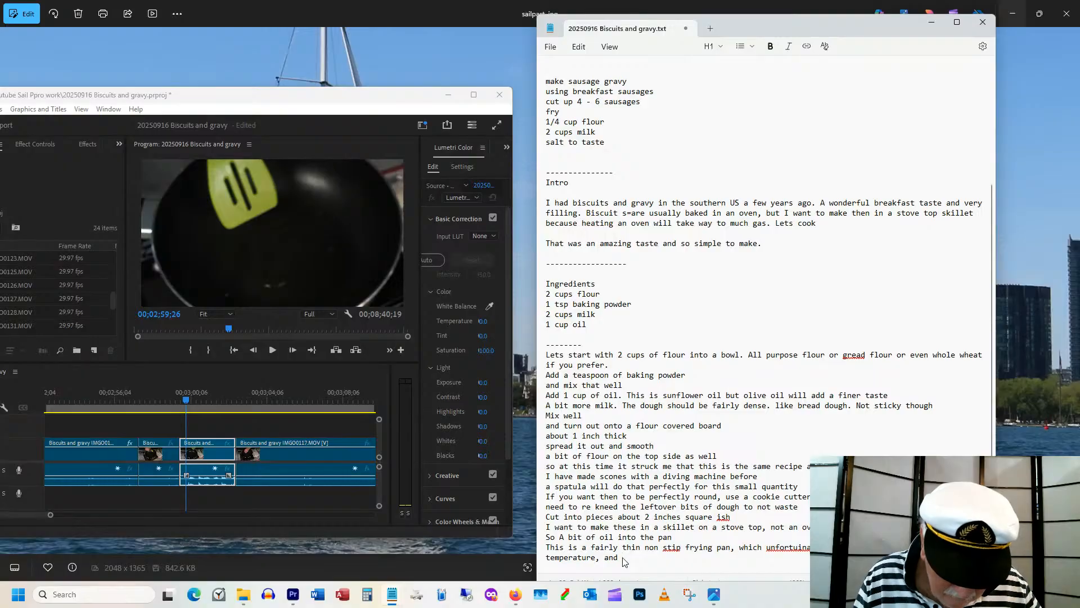
pyautogui.write('a')
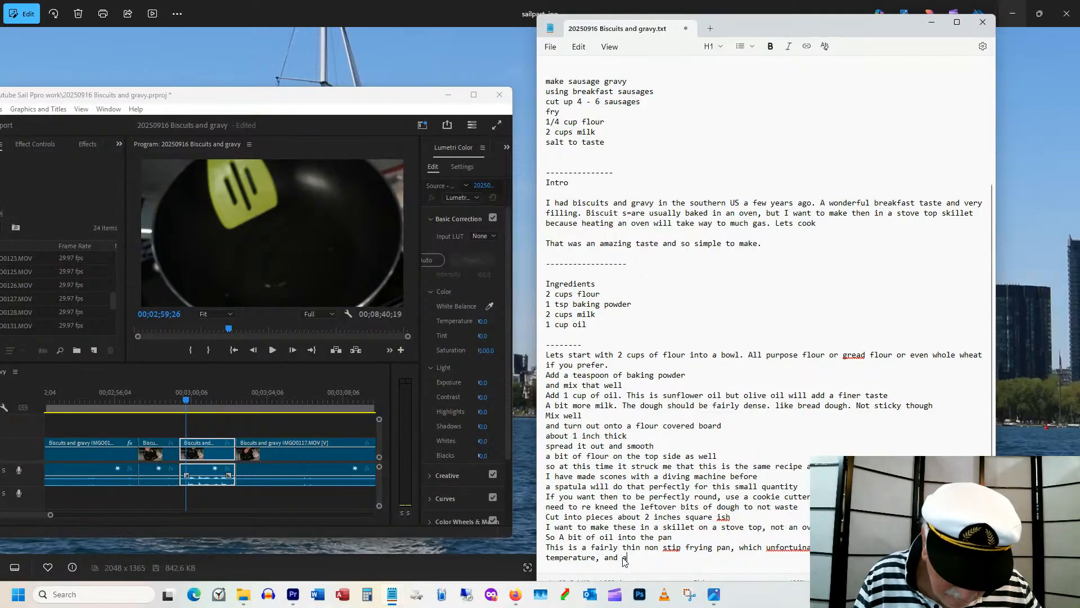
pyautogui.write('void bu')
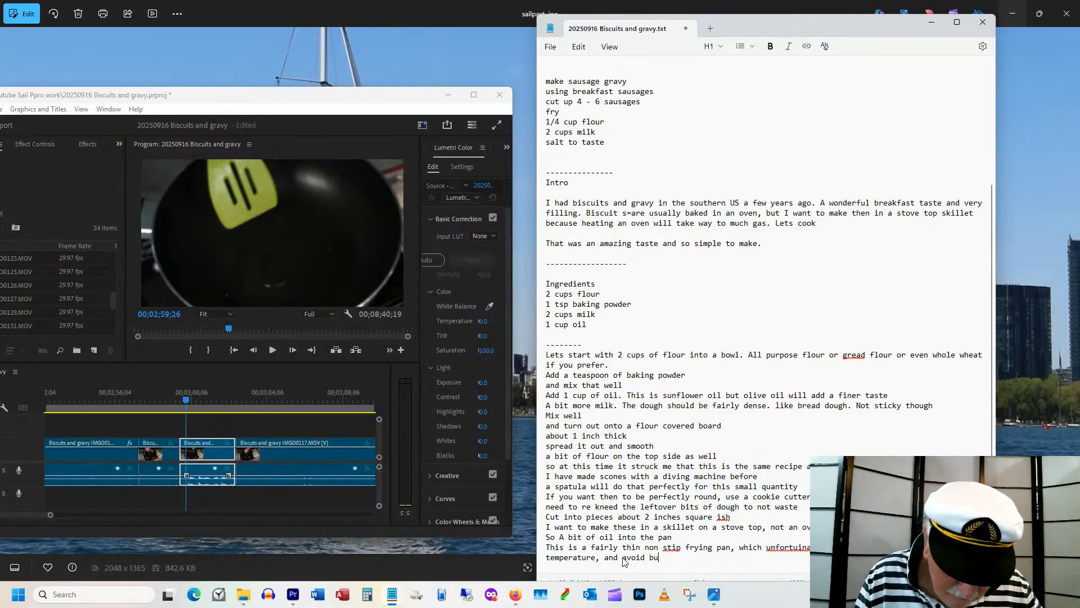
pyautogui.write('rning.')
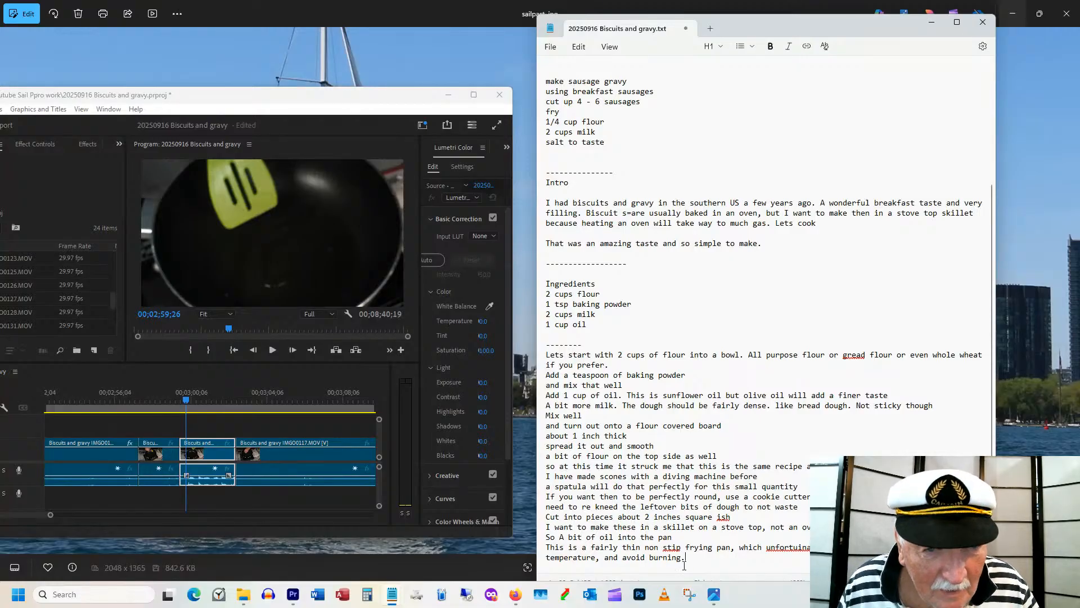
pyautogui.moveTo(681, 550); pyautogui.dragTo(678, 552)
pyautogui.write('ck')
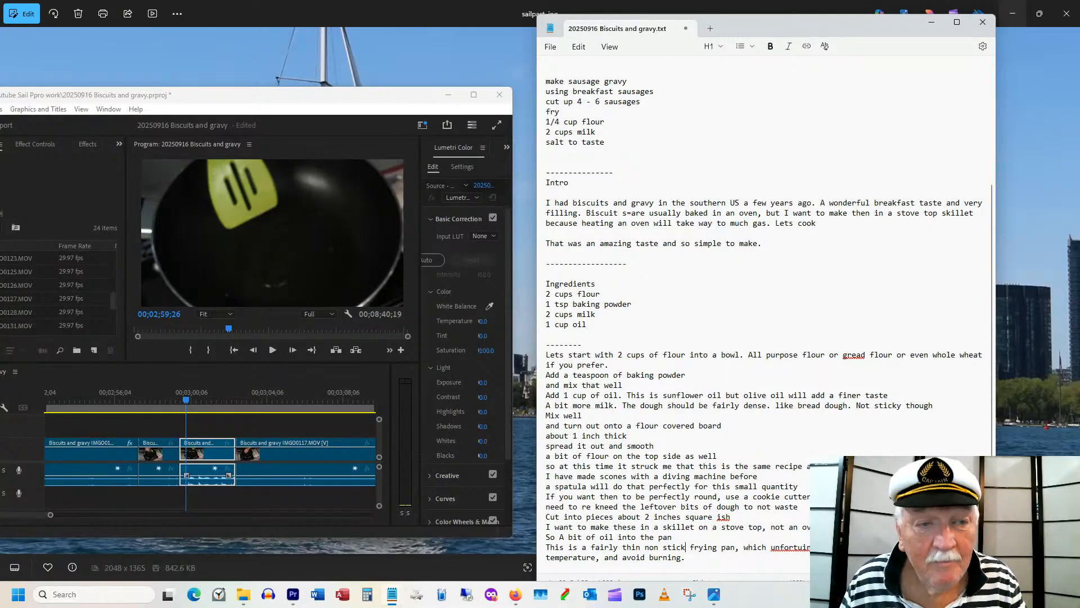
# Add a run of blank lines below the frying pan sentence at the end of the script.
pyautogui.click(724, 560)
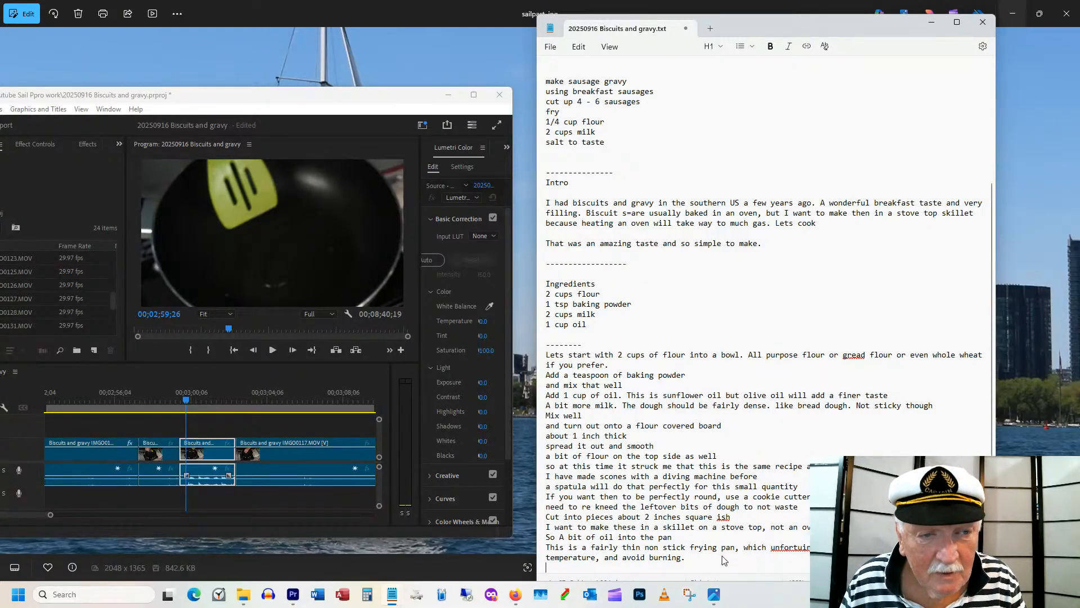
pyautogui.press('Return')
pyautogui.press('Return')
pyautogui.press('Return')
pyautogui.press('Return')
pyautogui.press('Return')
pyautogui.press('Return')
pyautogui.press('Return')
pyautogui.press('Return')
pyautogui.press('Return')
pyautogui.press('Return')
pyautogui.press('Return')
pyautogui.press('Return')
pyautogui.press('Return')
pyautogui.press('Return')
pyautogui.press('Return')
pyautogui.press('Return')
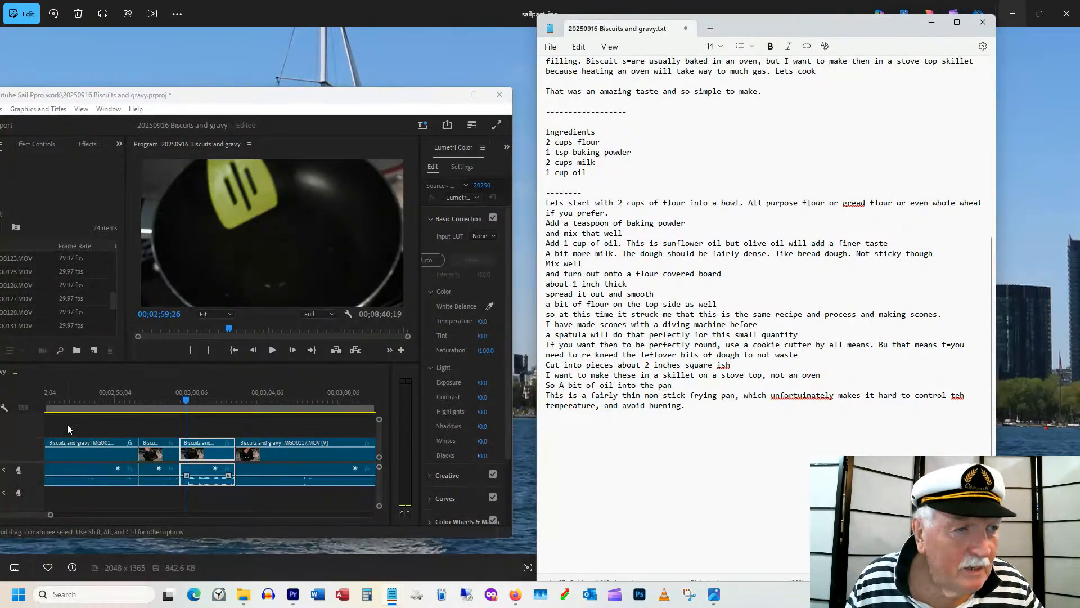
# Move the playhead to the spatula shot at 00;03;01;01 and insert "Sprread it out evenly" above the frying pan sentence, after a blank line.
pyautogui.click(188, 400)
pyautogui.moveTo(189, 400); pyautogui.dragTo(207, 401)
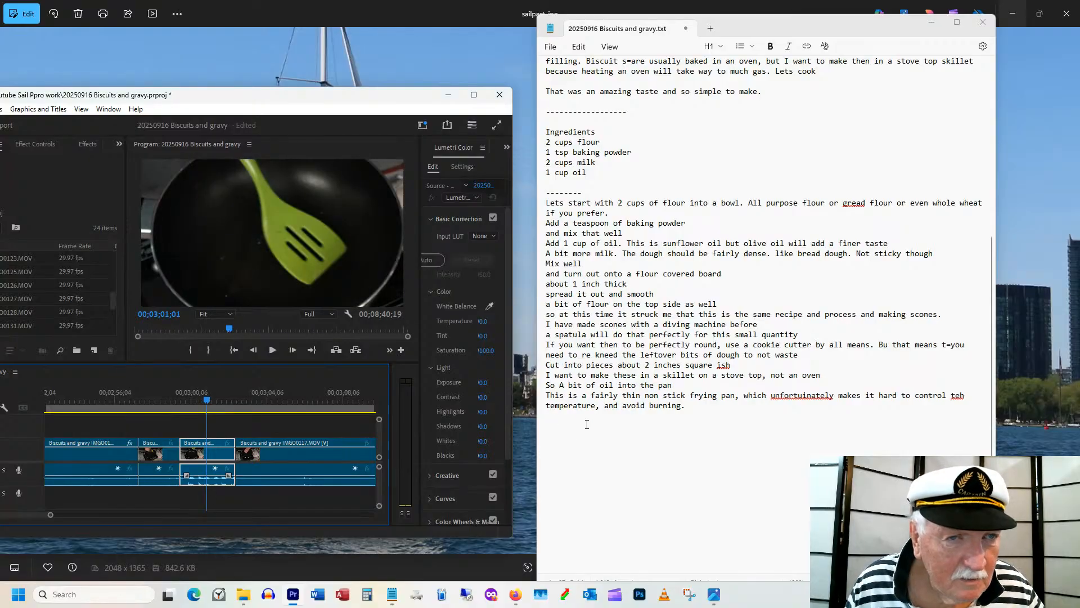
pyautogui.click(558, 419)
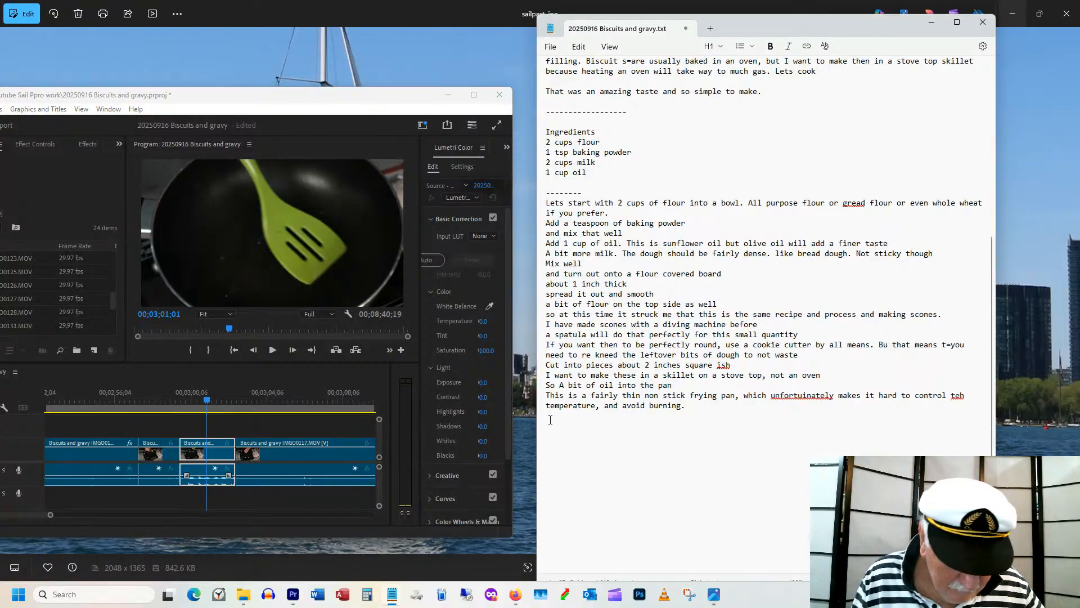
pyautogui.click(676, 388)
pyautogui.press('Return')
pyautogui.press('Return')
pyautogui.write('Sp')
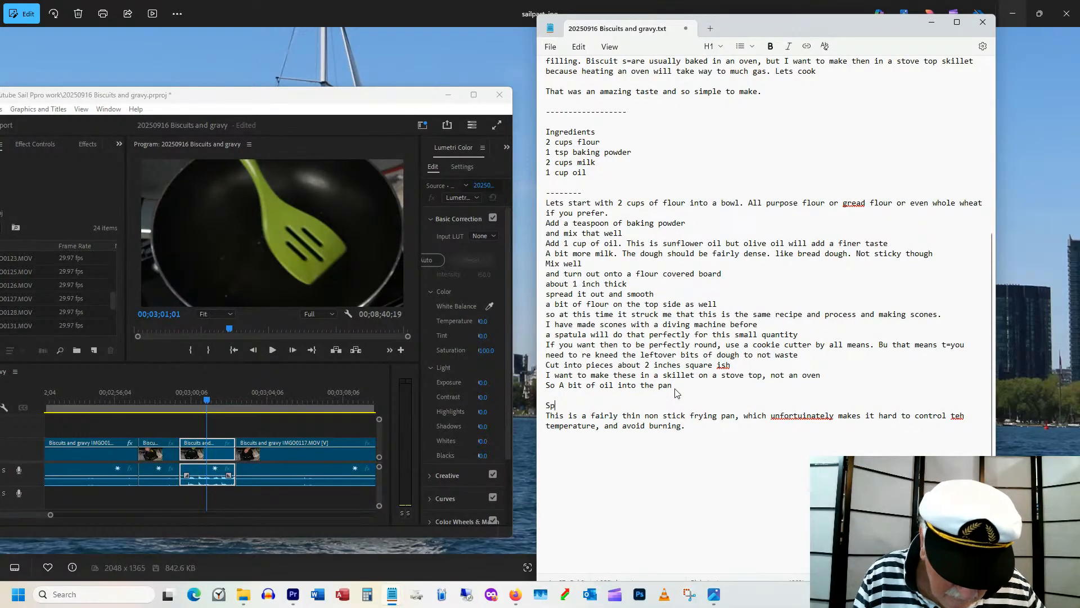
pyautogui.write('rread ')
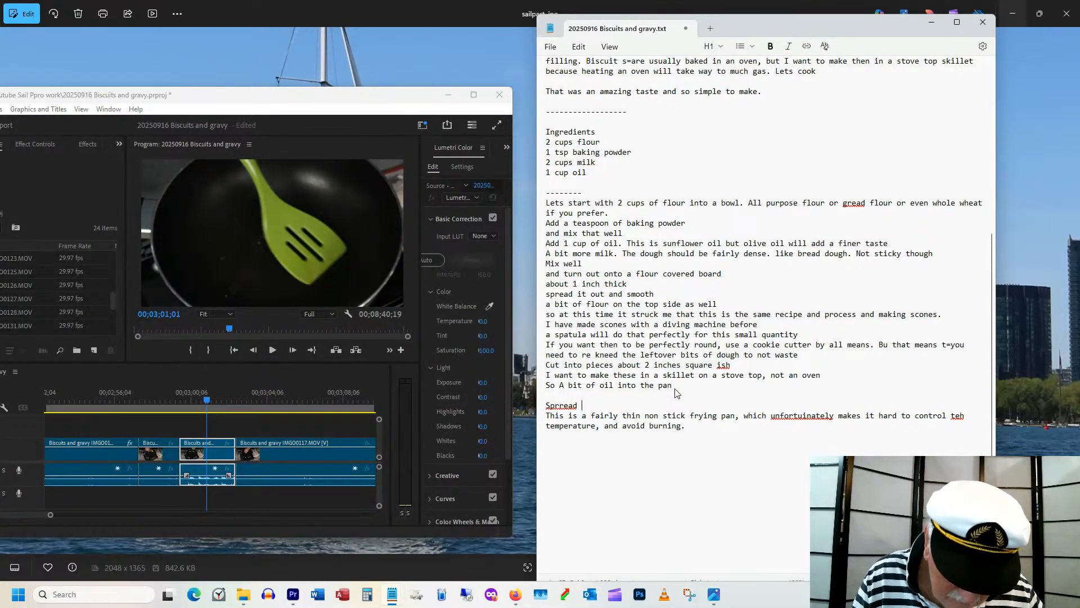
pyautogui.write('it out even')
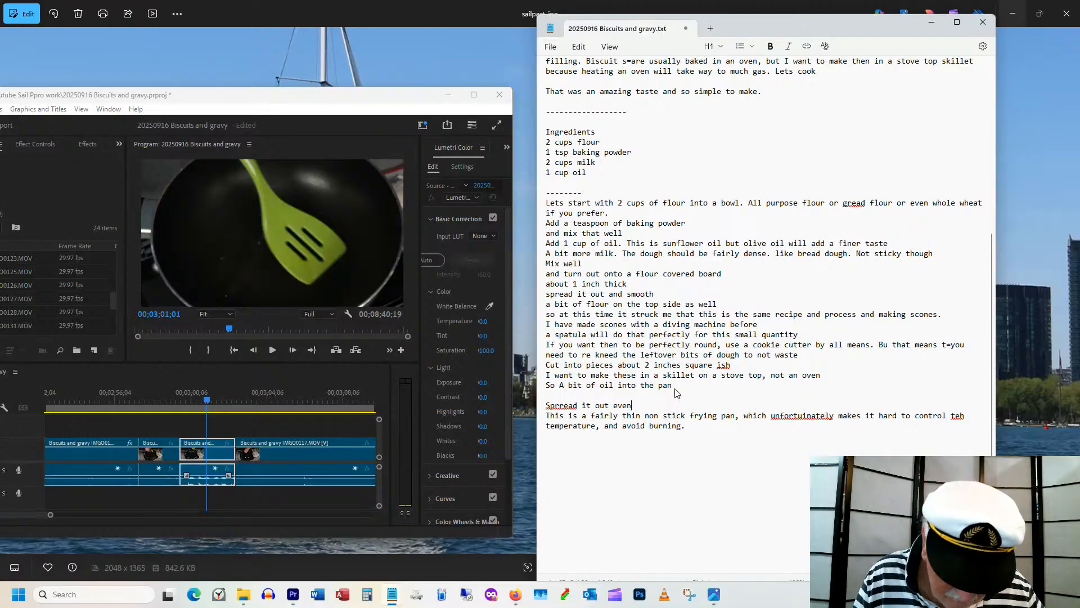
pyautogui.write('ly')
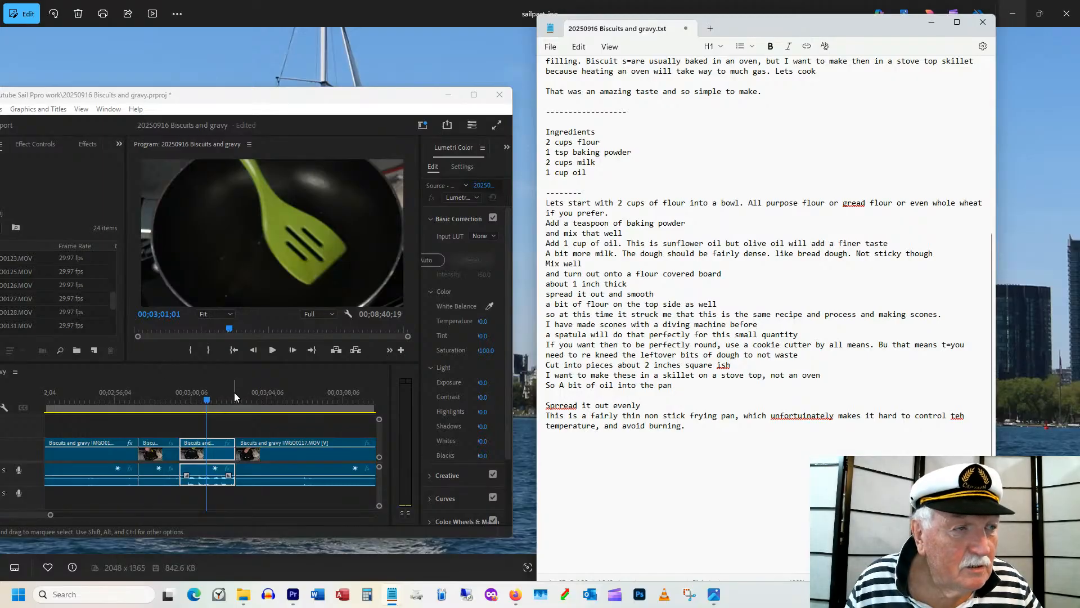
# Move the playhead to 00;03;05;27 and write "And place the cut biscuits in a single layer" below the frying pan sentence.
pyautogui.moveTo(234, 392); pyautogui.dragTo(299, 393)
pyautogui.click(584, 433)
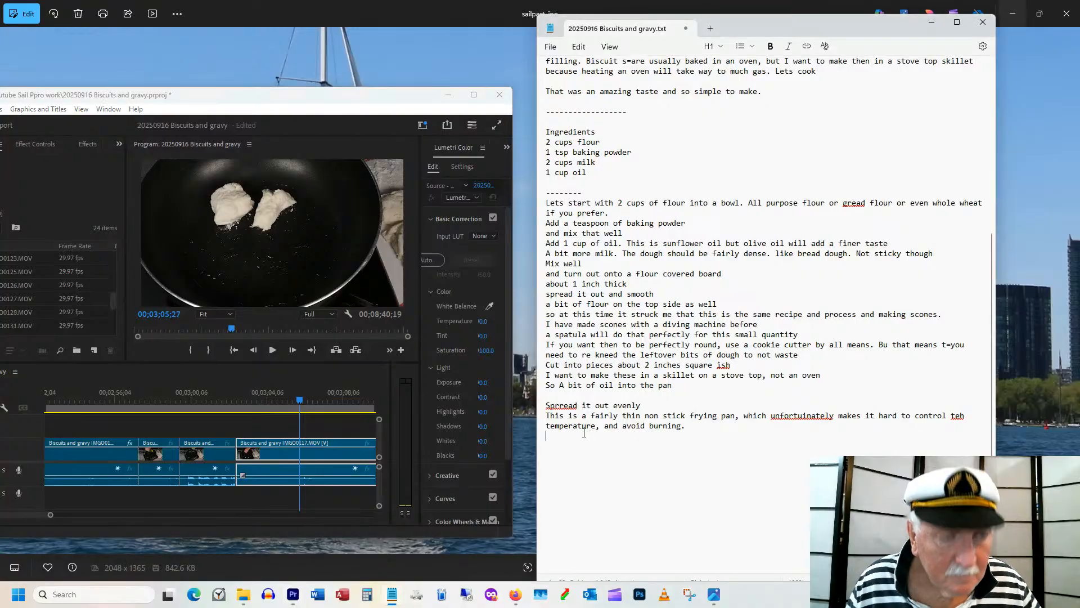
pyautogui.write('And pla')
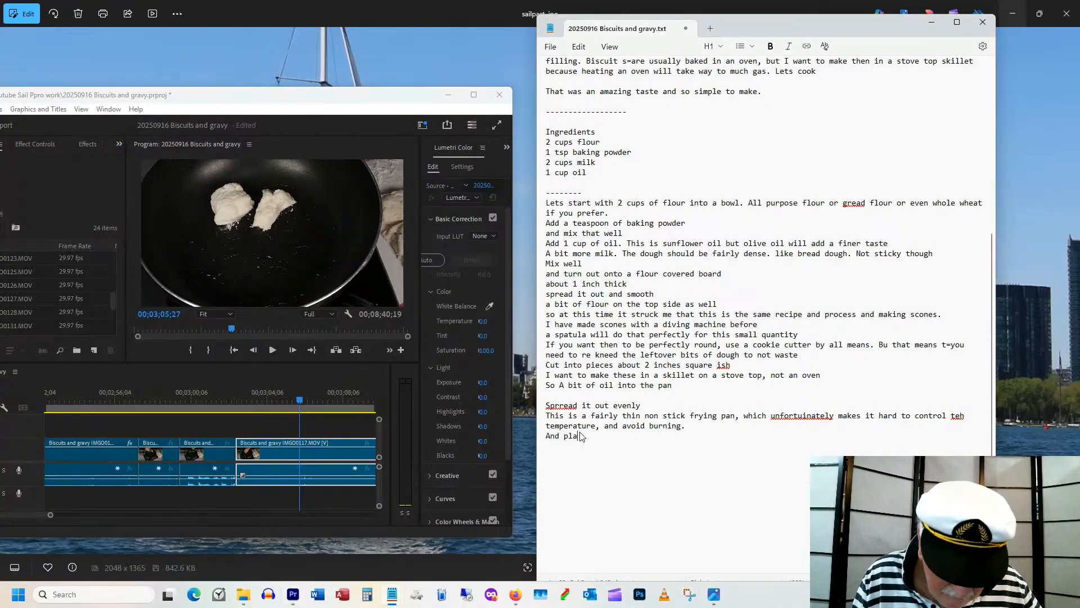
pyautogui.write('ce the ')
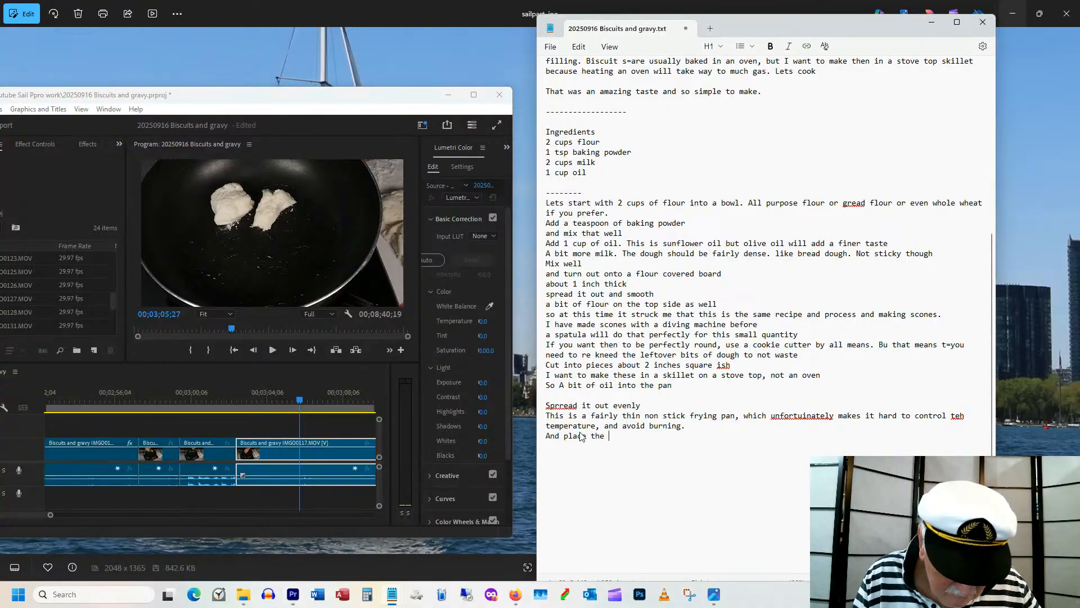
pyautogui.write('cut')
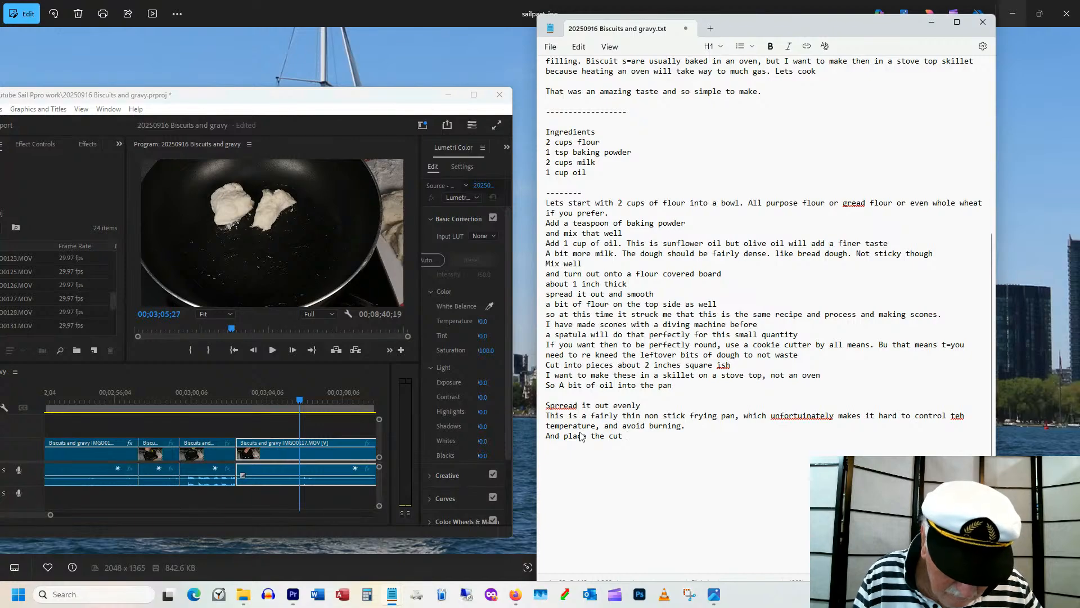
pyautogui.write(' bis')
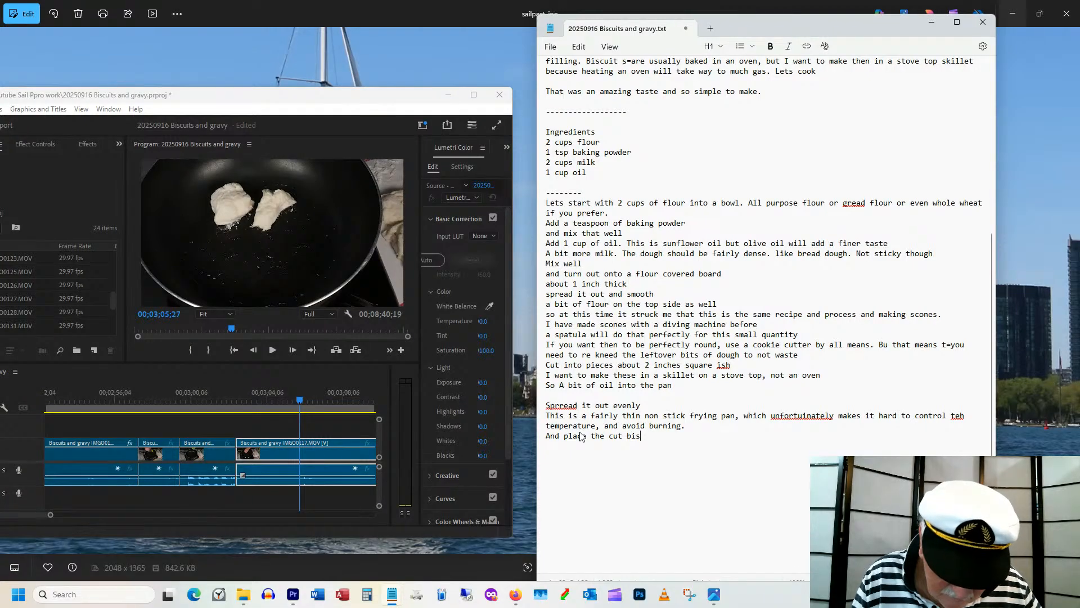
pyautogui.write('cuits ')
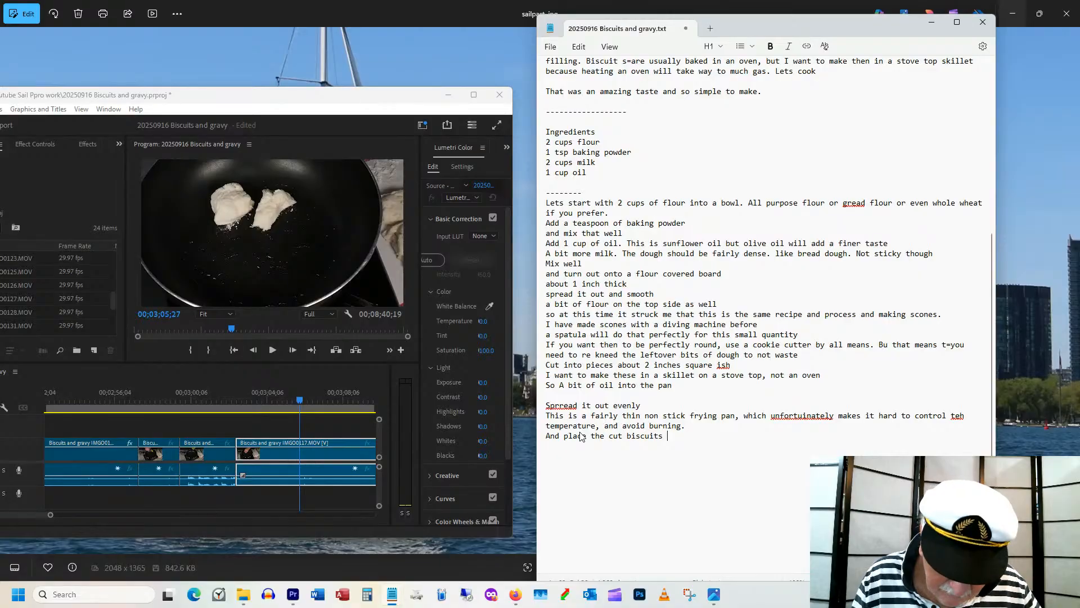
pyautogui.write('in a singl')
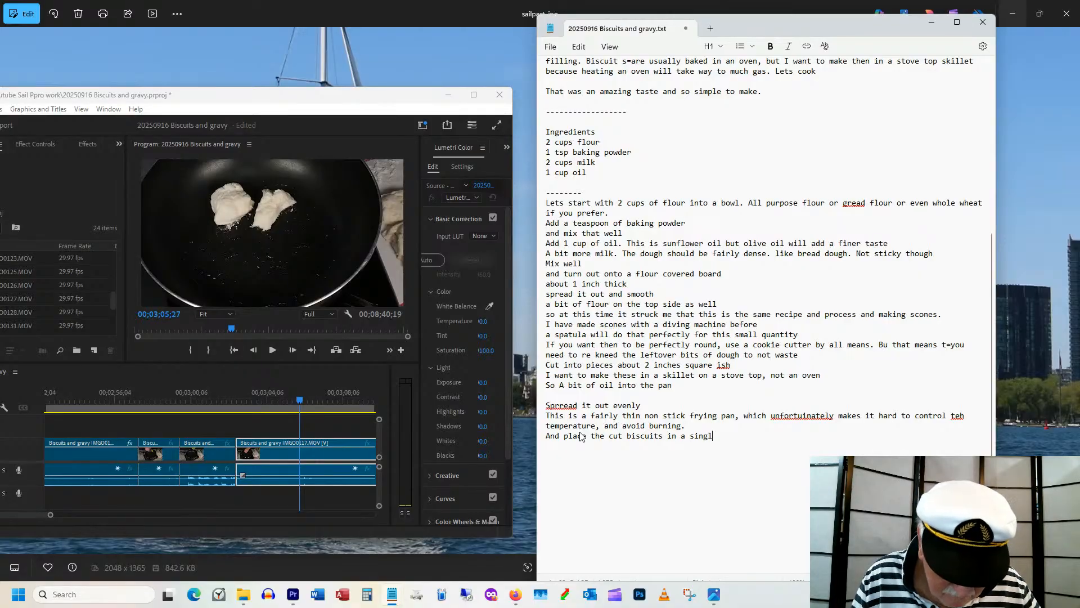
pyautogui.write('e layer')
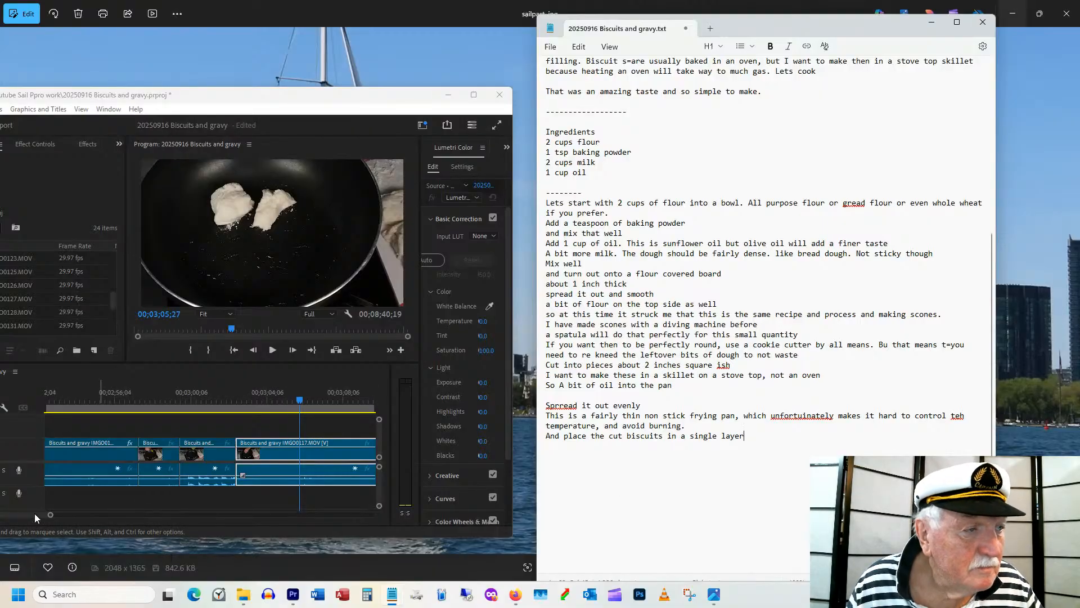
# Scrub through the biscuit-placing clip to 00;03;42;04 and start a new script line with "They can".
pyautogui.moveTo(35, 514); pyautogui.dragTo(38, 515)
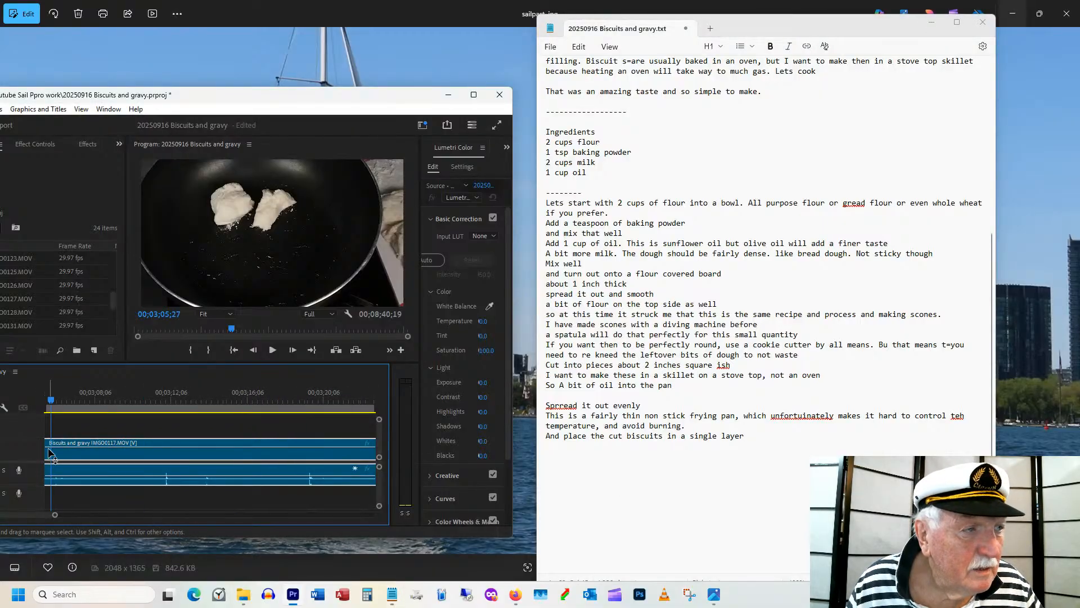
pyautogui.moveTo(50, 401); pyautogui.dragTo(198, 401)
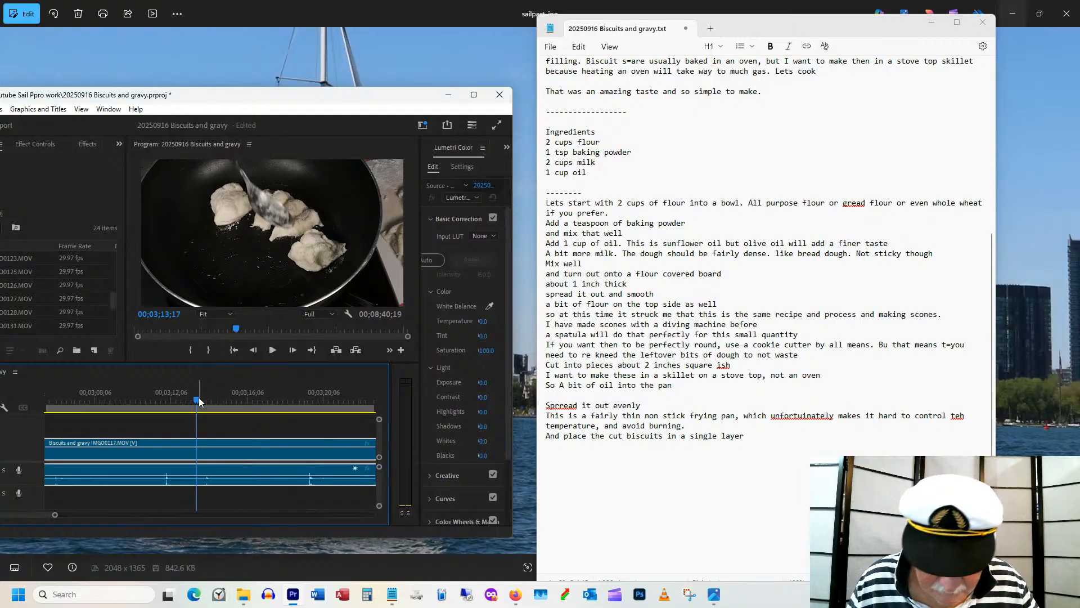
pyautogui.press('-')
pyautogui.press('-')
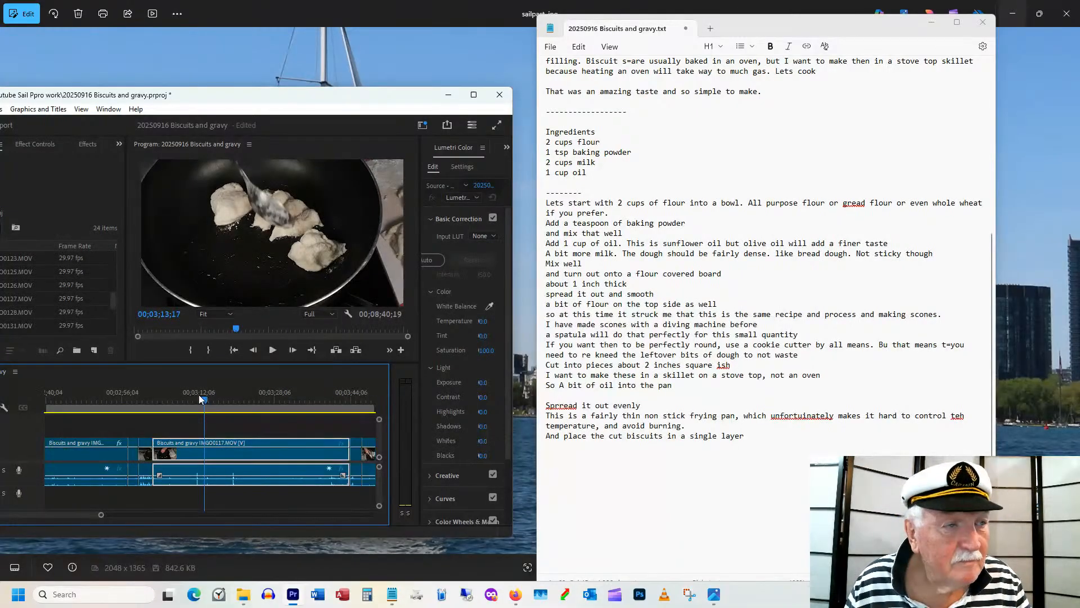
pyautogui.moveTo(198, 393); pyautogui.dragTo(338, 394)
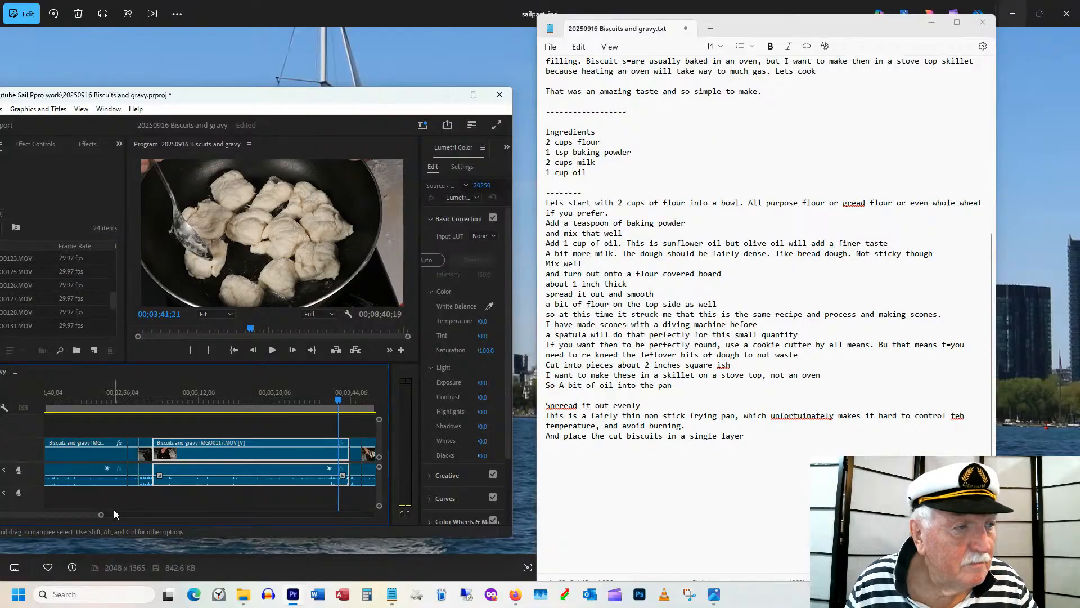
pyautogui.scroll(-2, 67, 512)
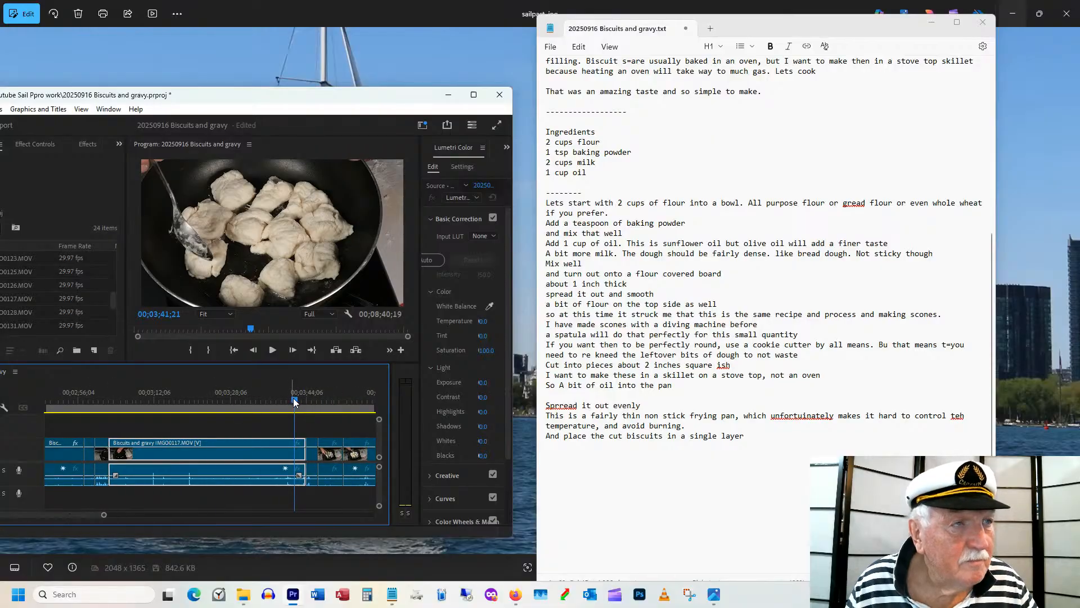
pyautogui.moveTo(293, 397); pyautogui.dragTo(296, 397)
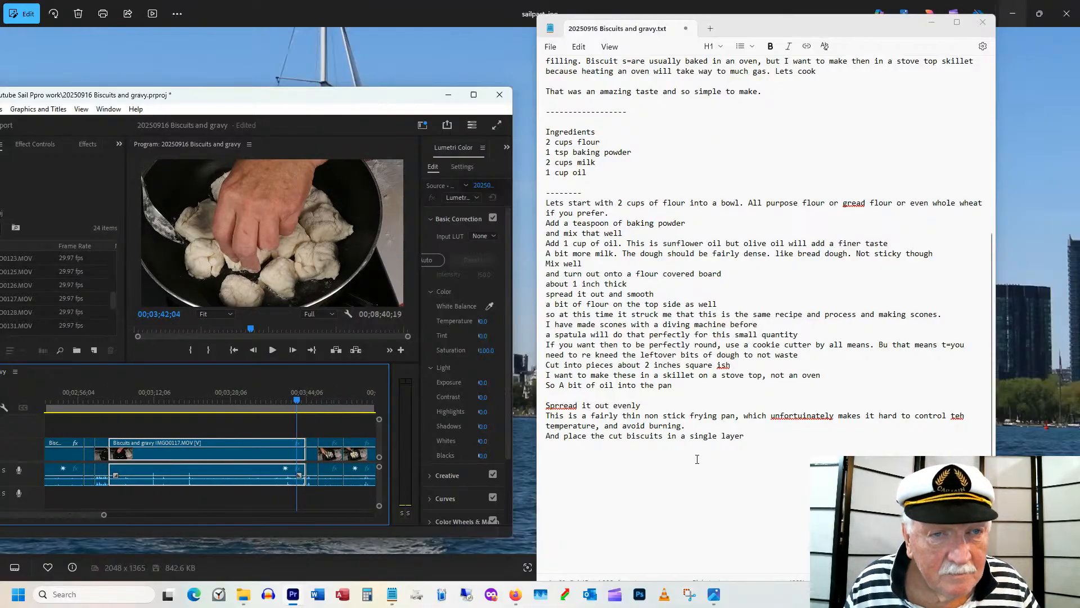
pyautogui.click(596, 462)
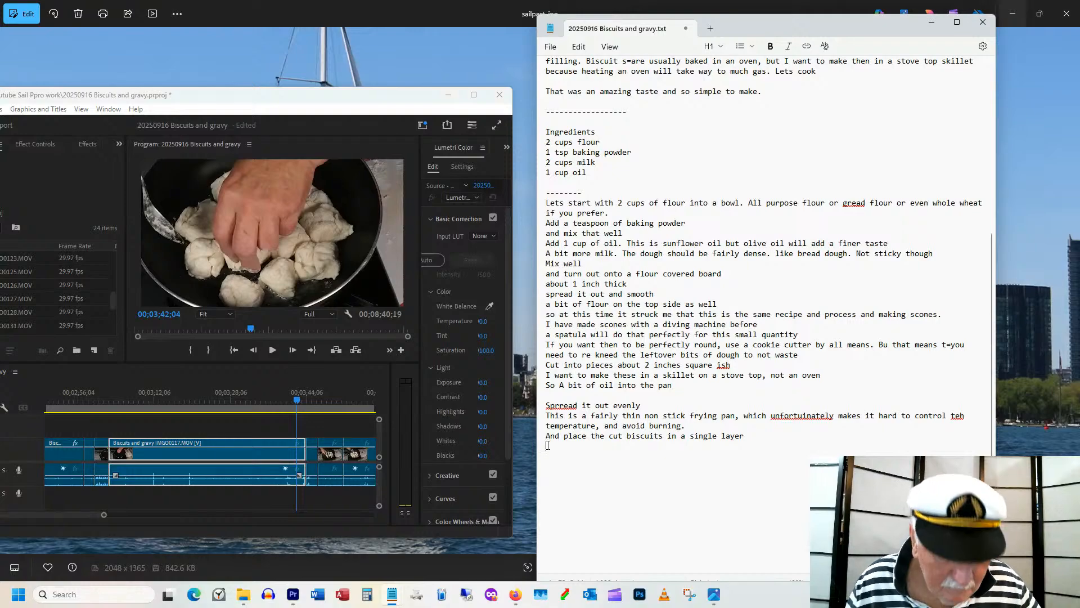
pyautogui.write('They can')
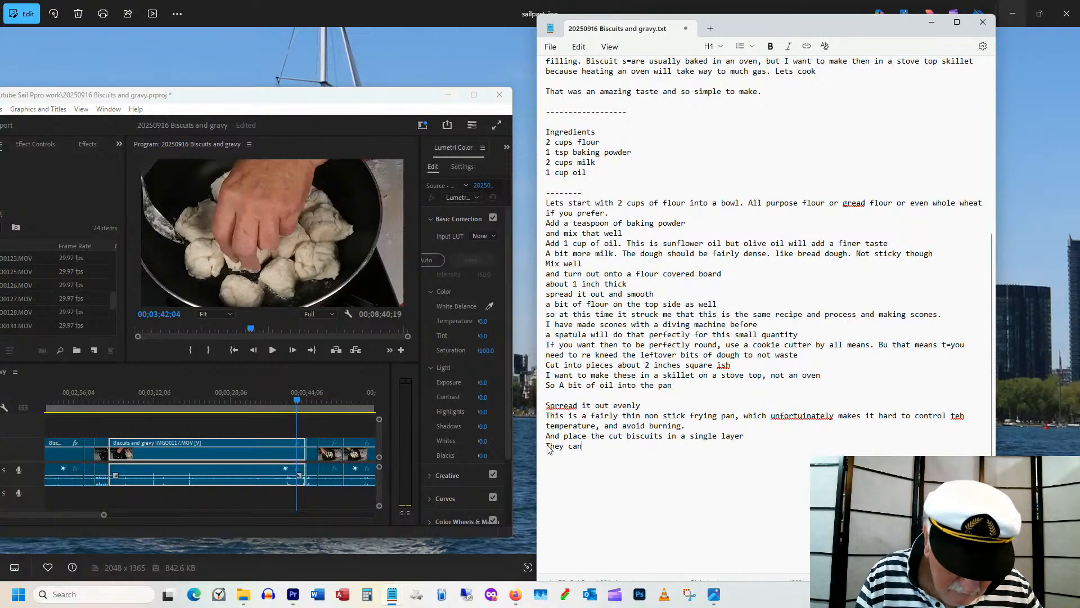
# Complete the narration script's last line so it reads "They can touch and should not stick together".
pyautogui.write(' touch a')
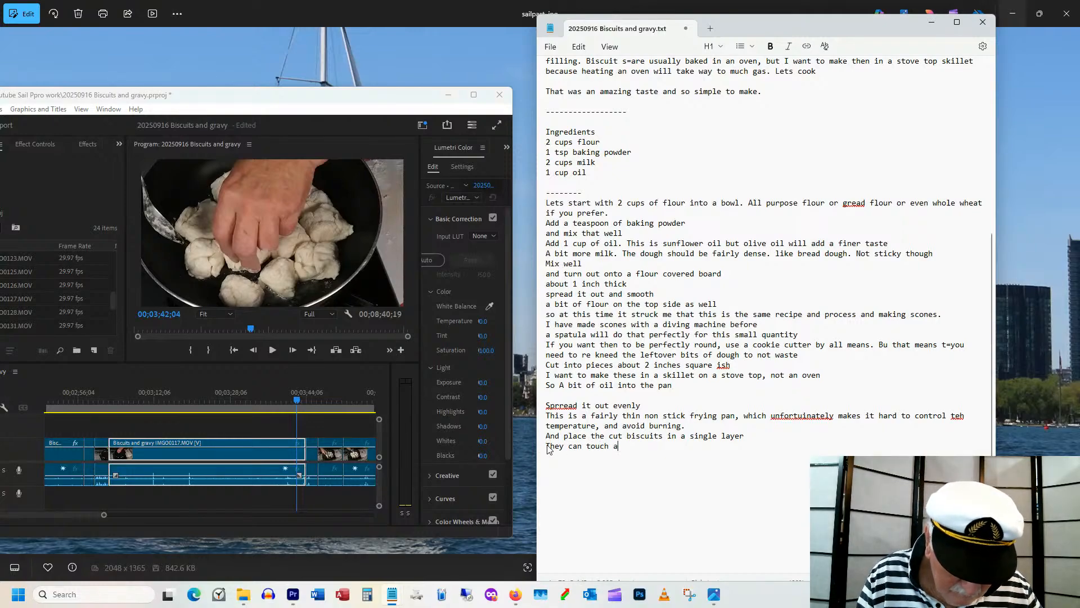
pyautogui.write('nd shoul')
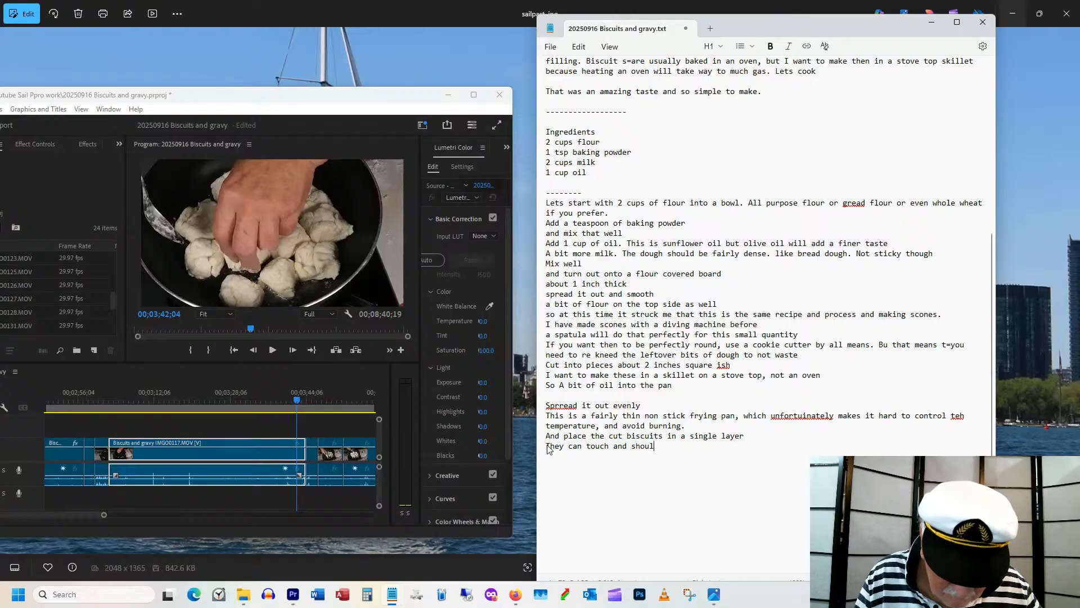
pyautogui.write('d not sti')
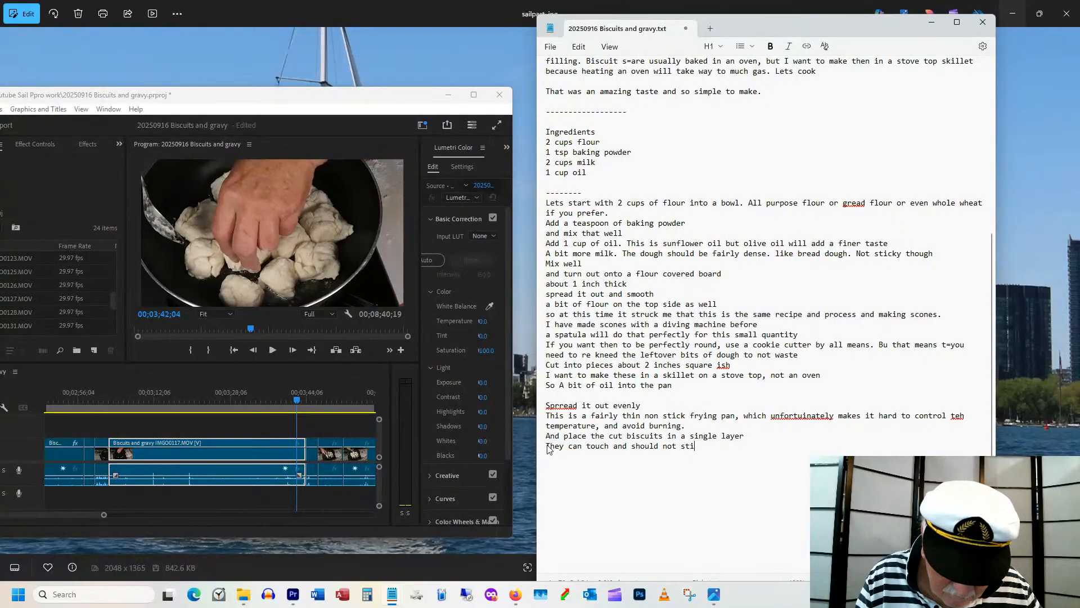
pyautogui.write('ck together')
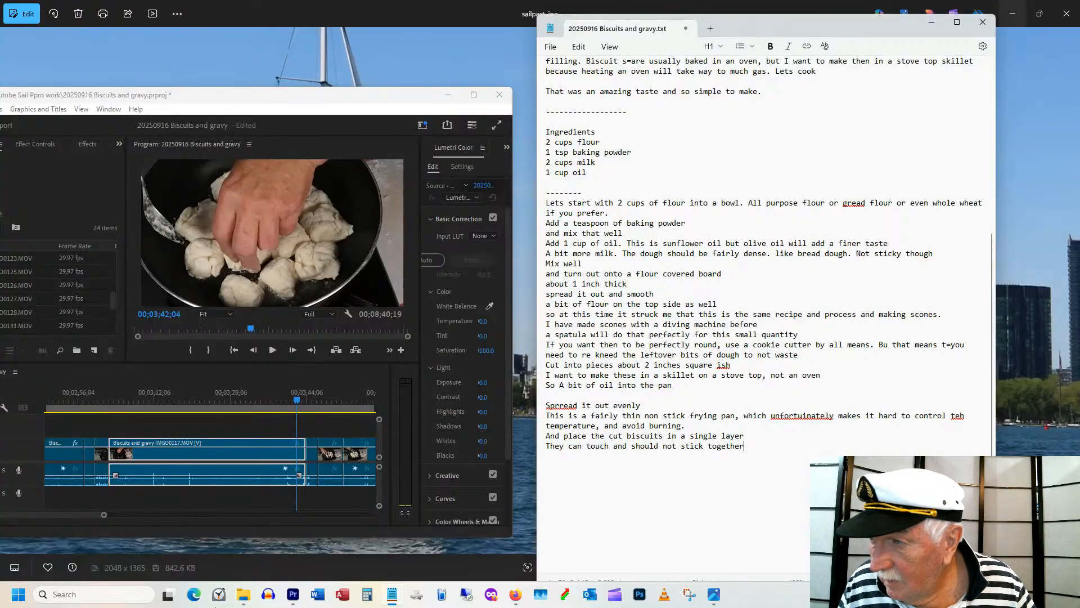
# Advance the Premiere Pro sequence to 00;03;44;18 and add the line "Cover them top keep the heat in liek an oven" to the Notepad script.
pyautogui.click(260, 415)
pyautogui.press('space')
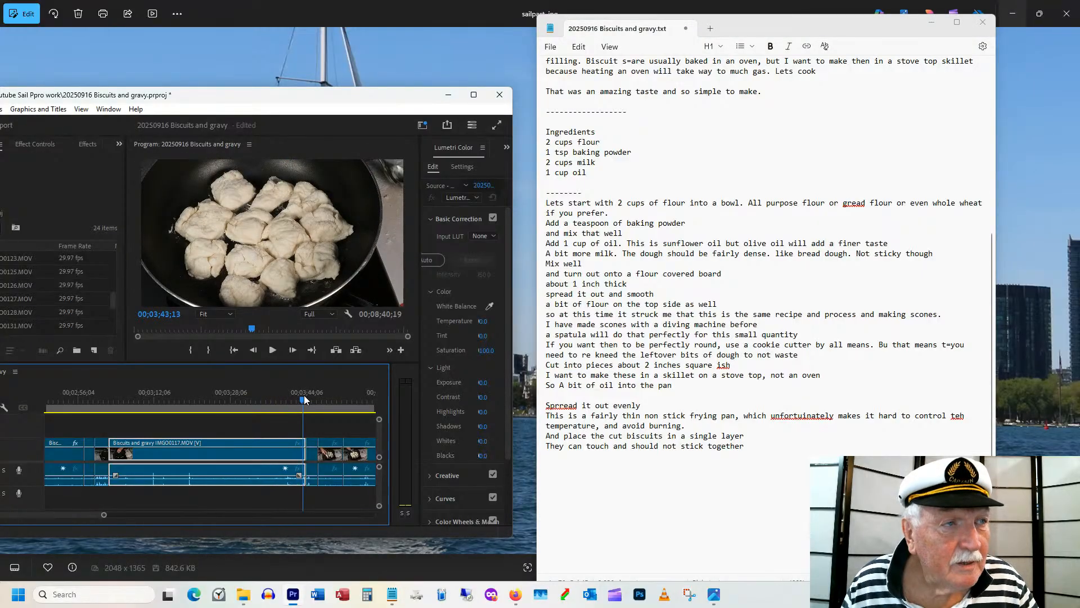
pyautogui.moveTo(304, 397); pyautogui.dragTo(309, 397)
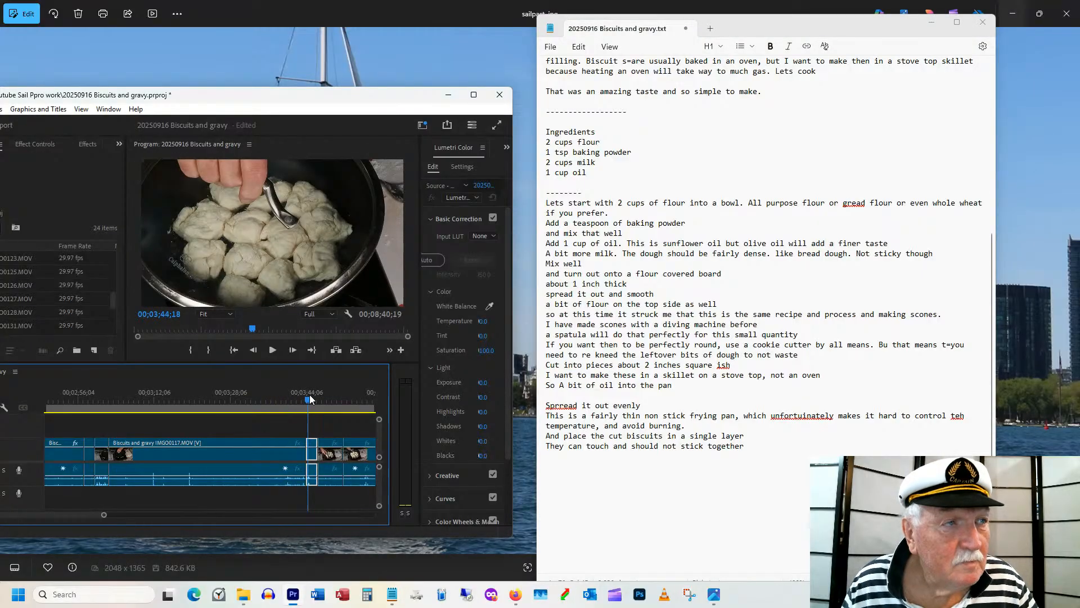
pyautogui.click(552, 458)
pyautogui.write('C')
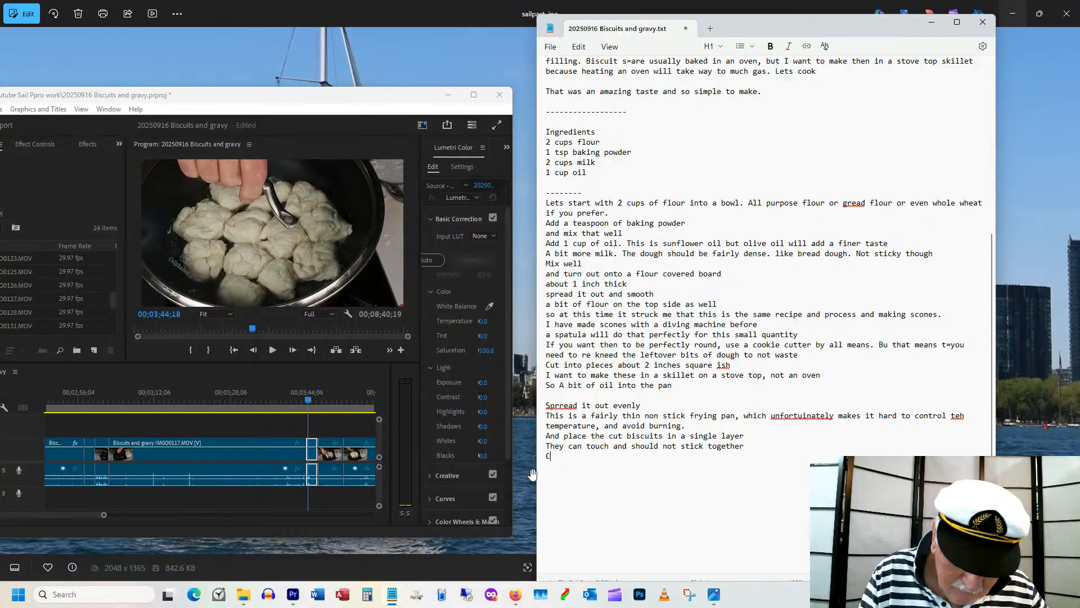
pyautogui.write('over the')
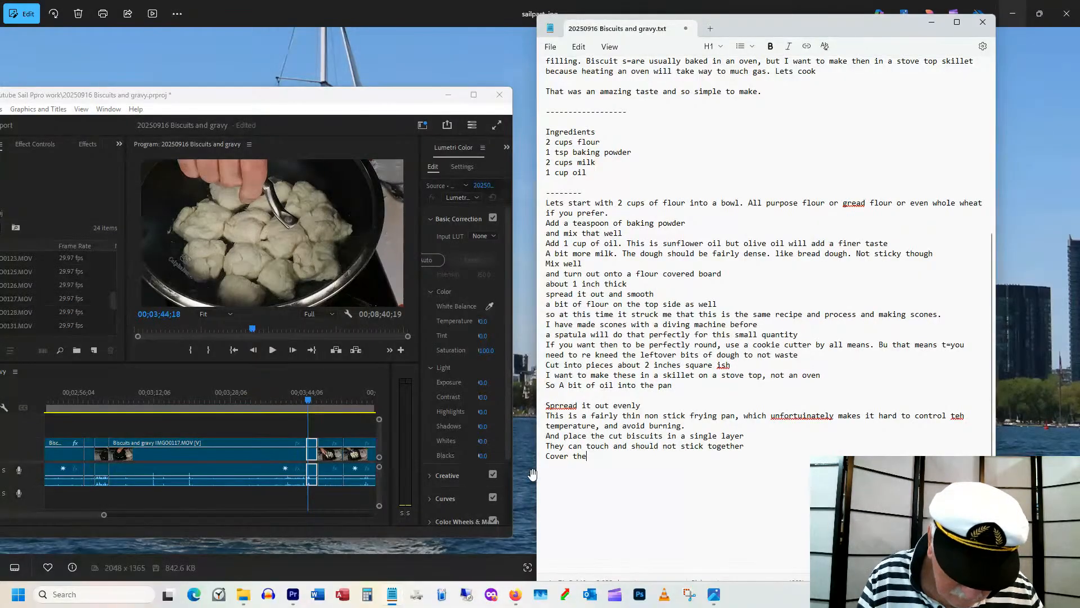
pyautogui.write('m top ')
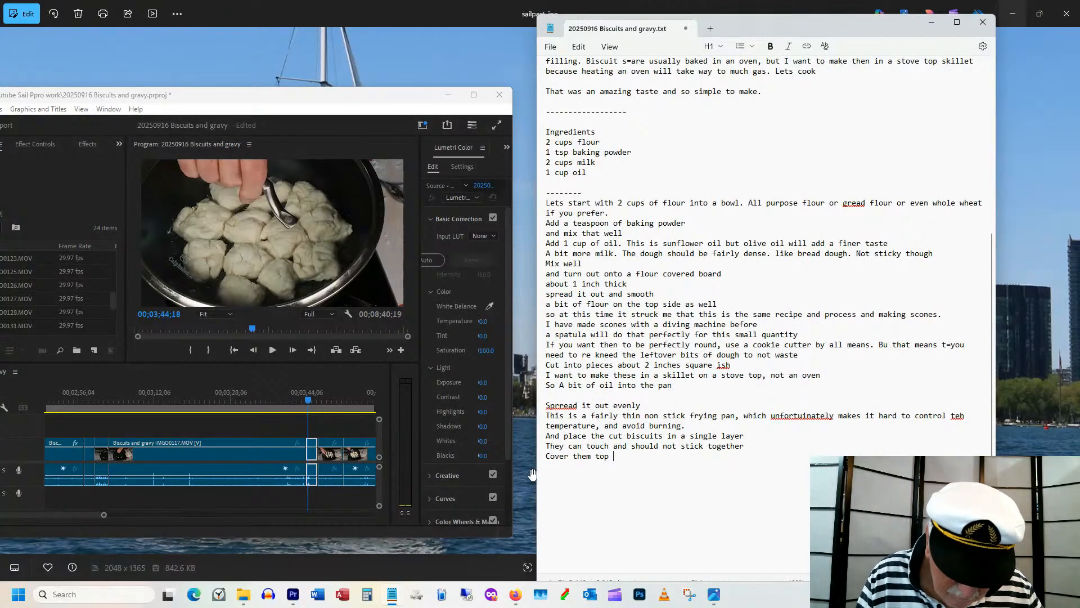
pyautogui.write('keep the ')
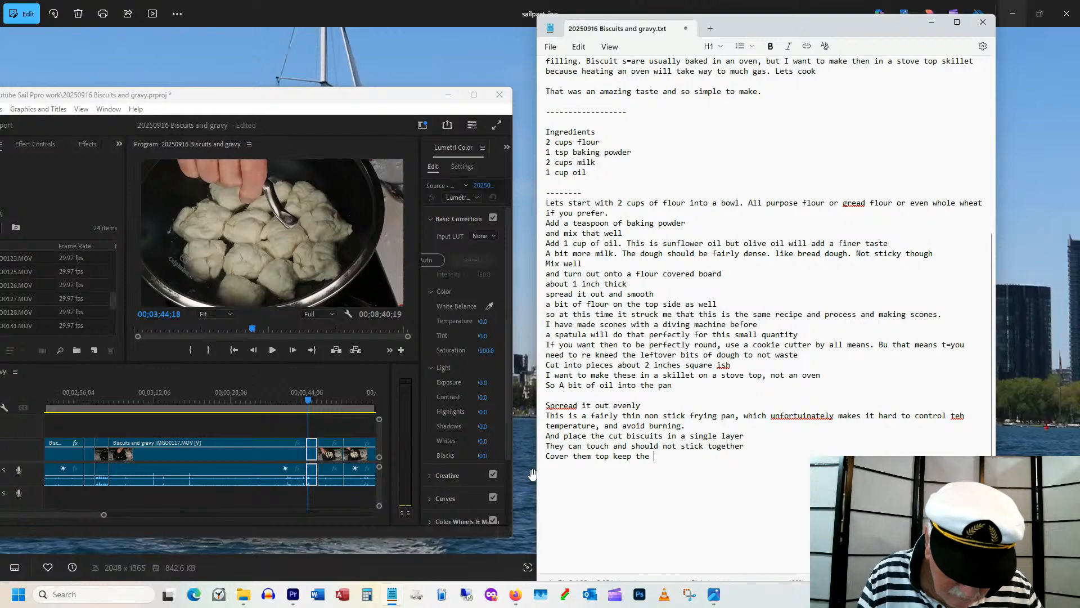
pyautogui.write('heat in')
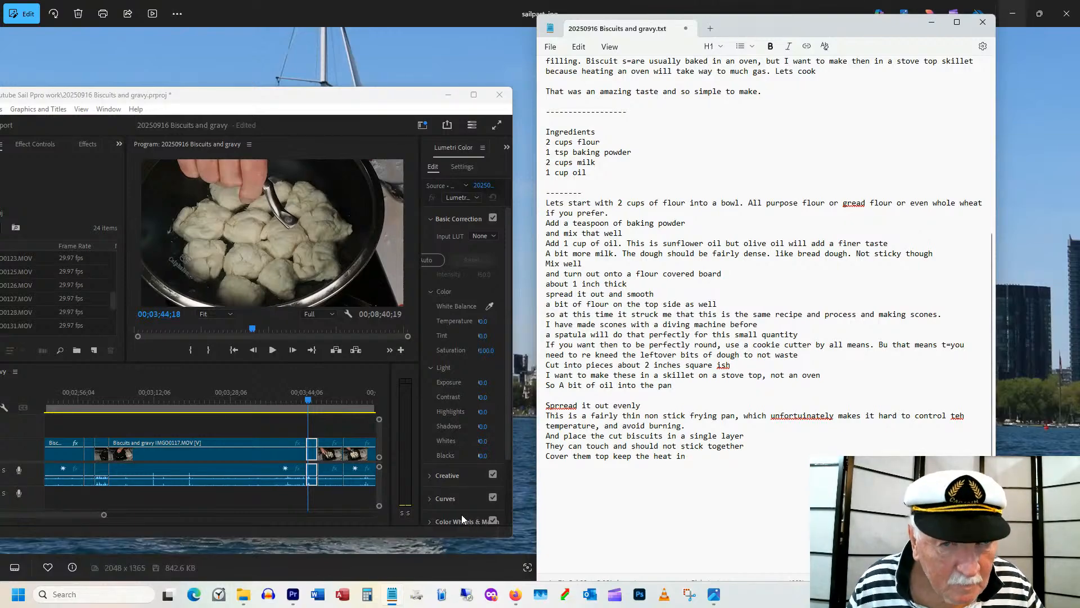
pyautogui.write(' li')
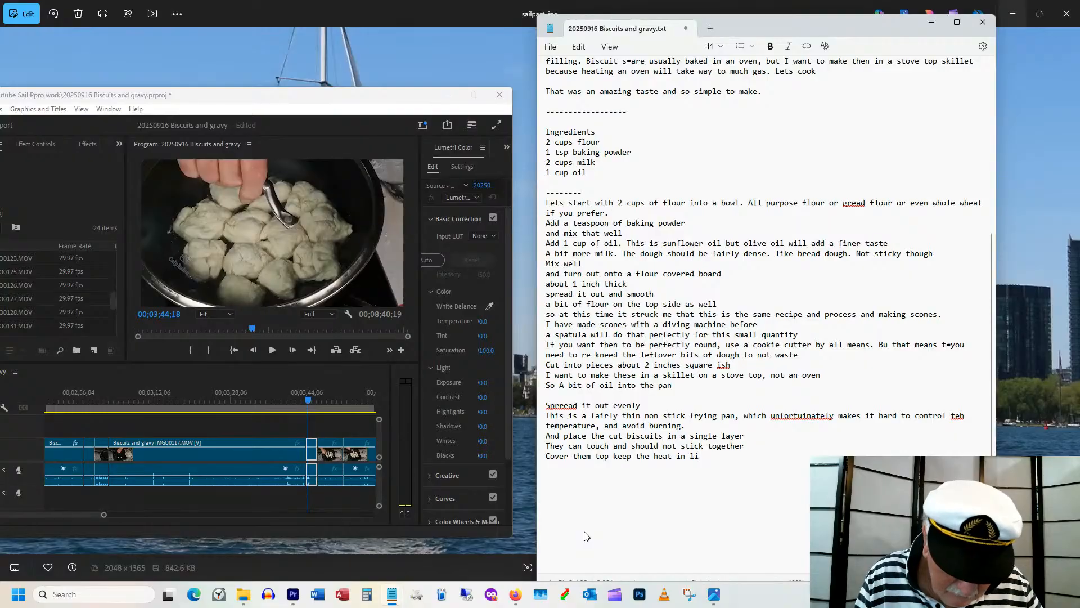
pyautogui.write('ek an ov')
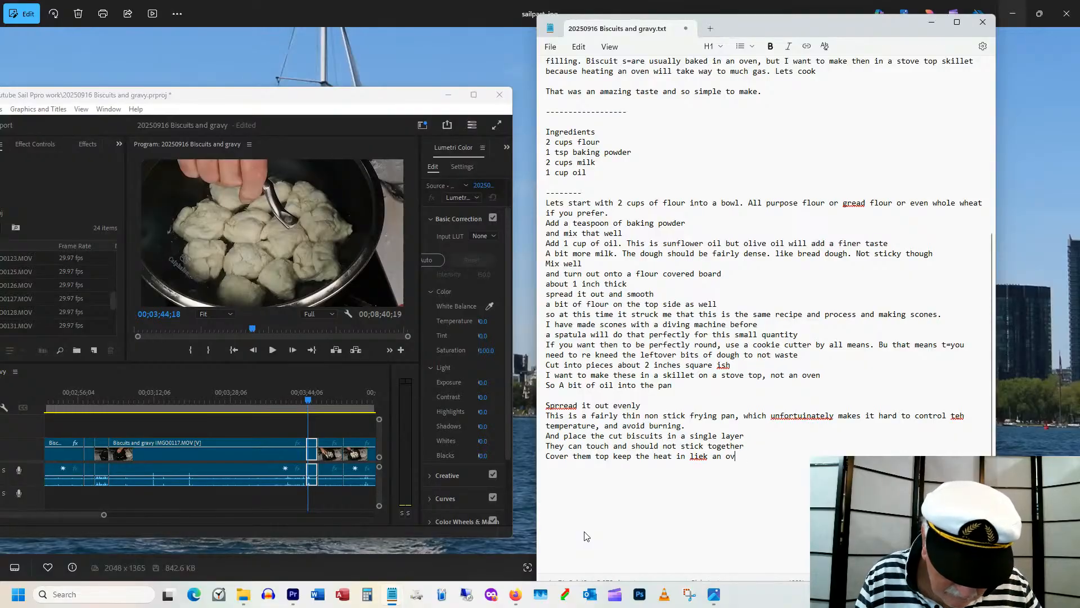
pyautogui.write('en')
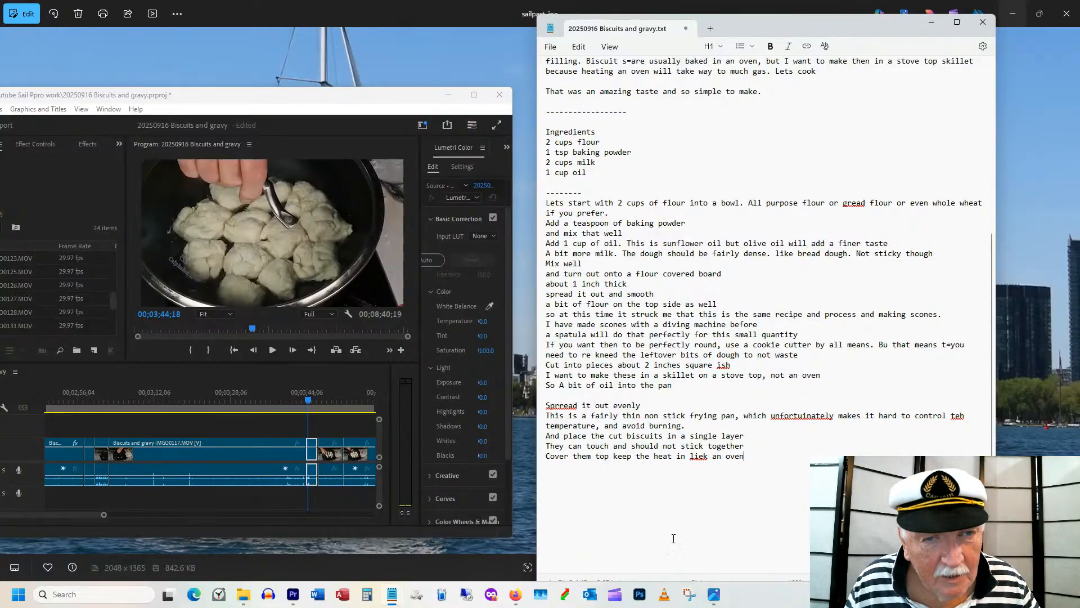
# Advance the Premiere Pro sequence to 00;03;48;26 and add the lines "Lets check to see if they are getting don" and "Not yet" to the Notepad script.
pyautogui.click(315, 400)
pyautogui.moveTo(315, 400); pyautogui.dragTo(329, 399)
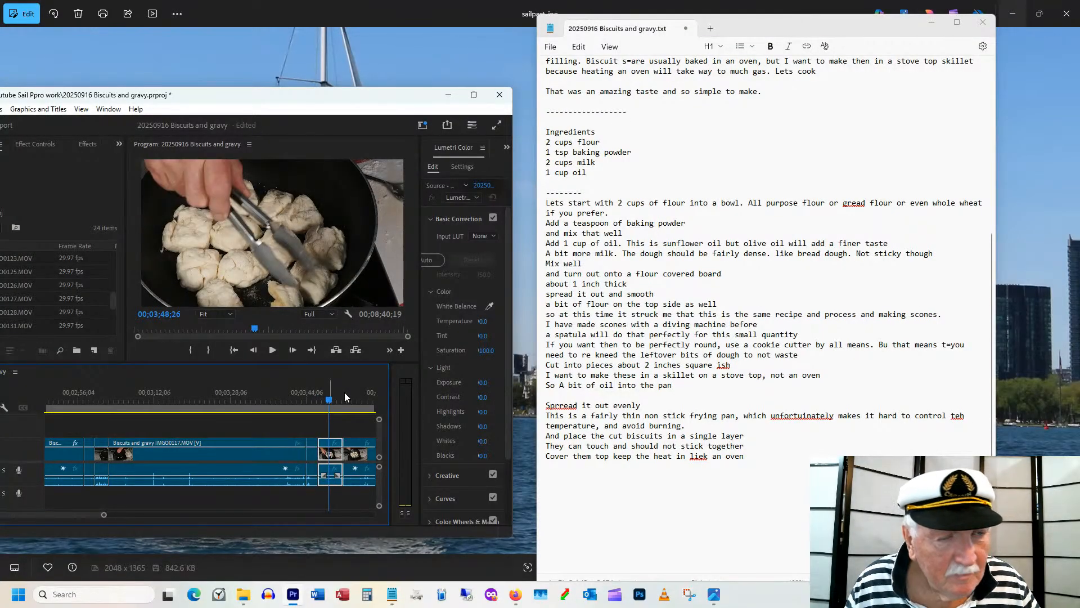
pyautogui.click(555, 465)
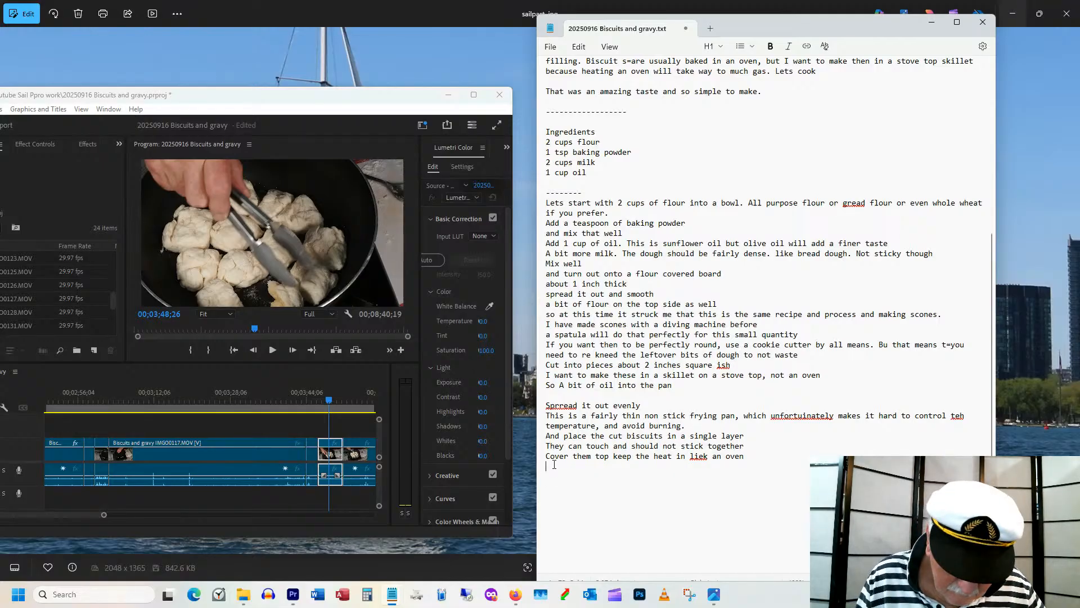
pyautogui.write('Lets check ')
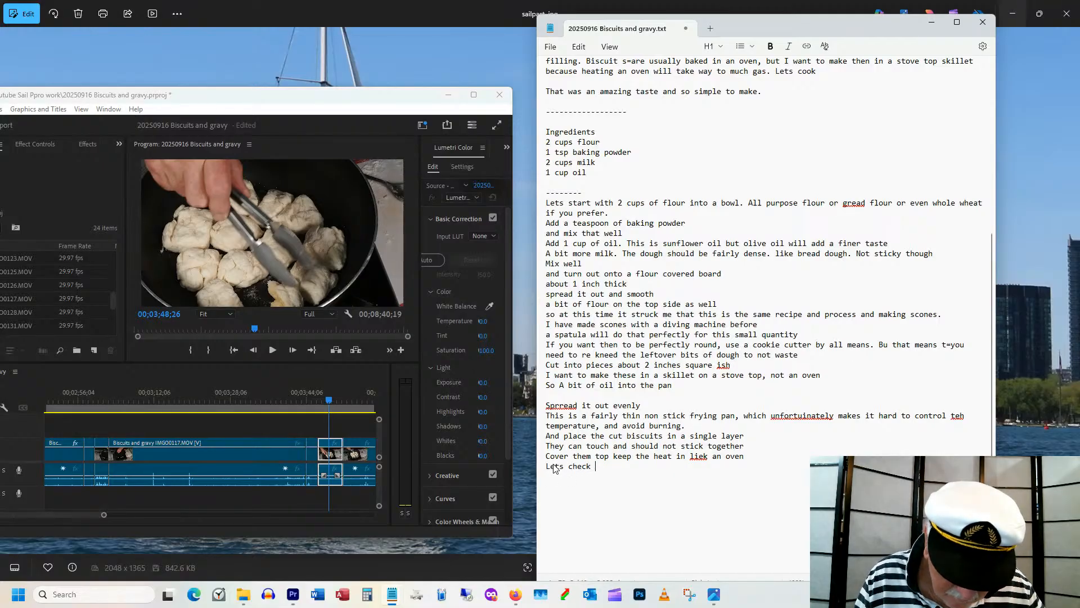
pyautogui.write('to see if ')
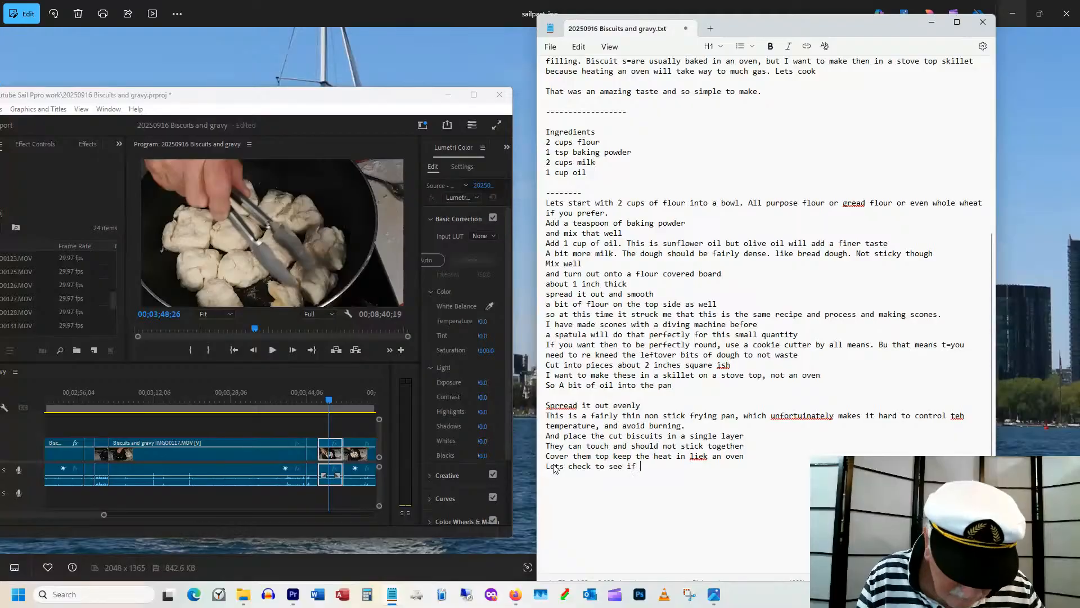
pyautogui.write('they ')
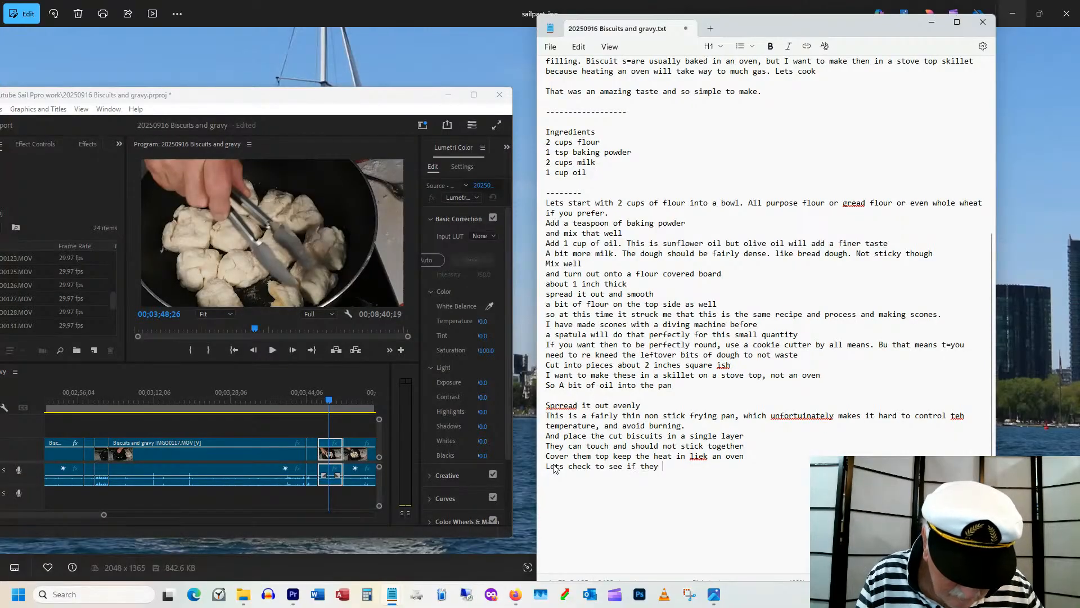
pyautogui.write('are getti')
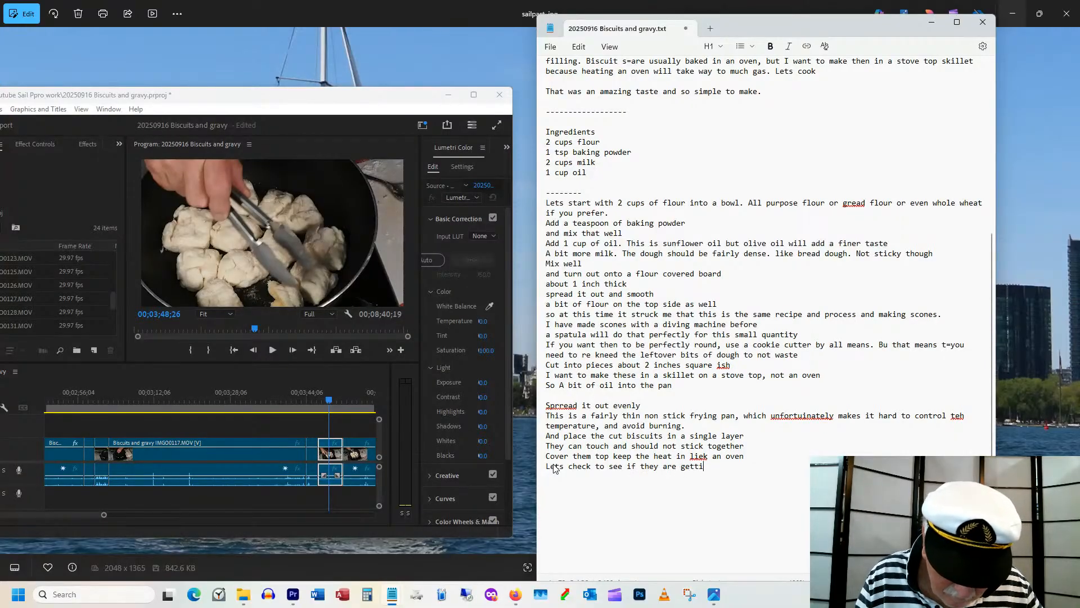
pyautogui.write('ng don ')
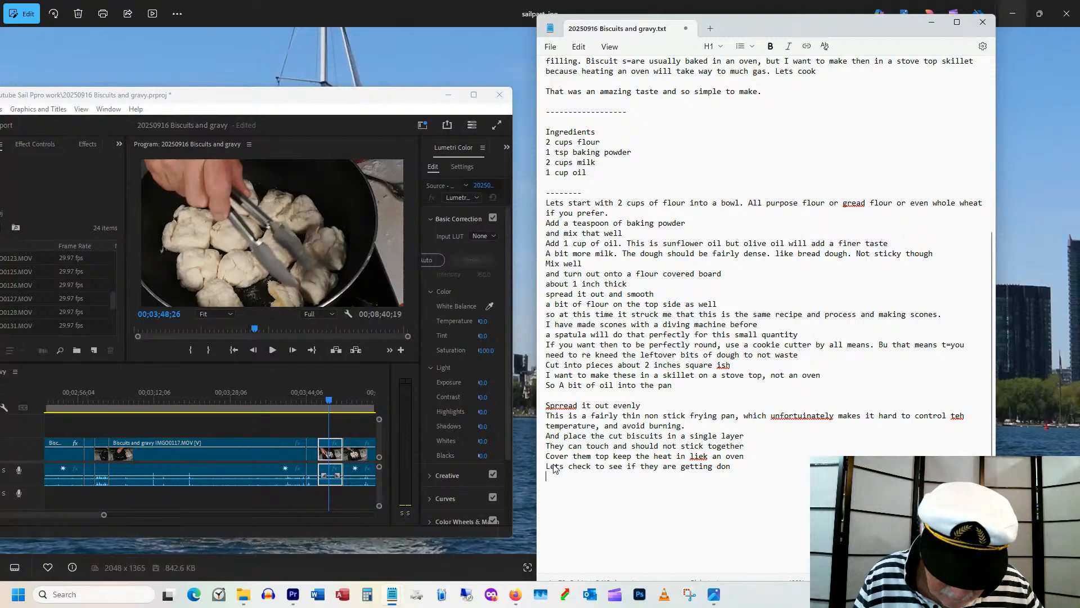
pyautogui.write('Not ye')
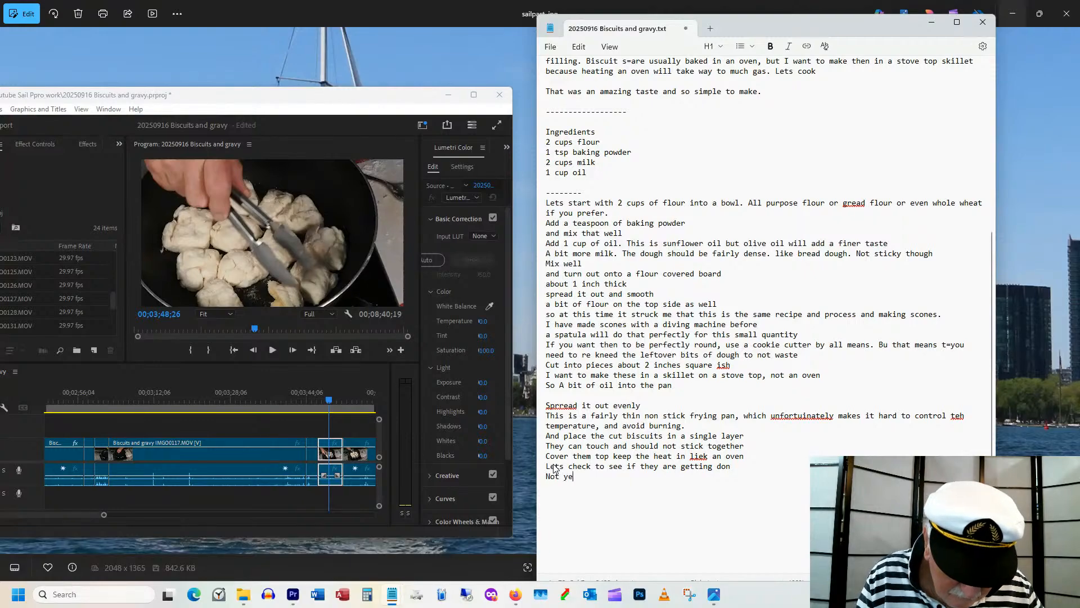
pyautogui.write('t')
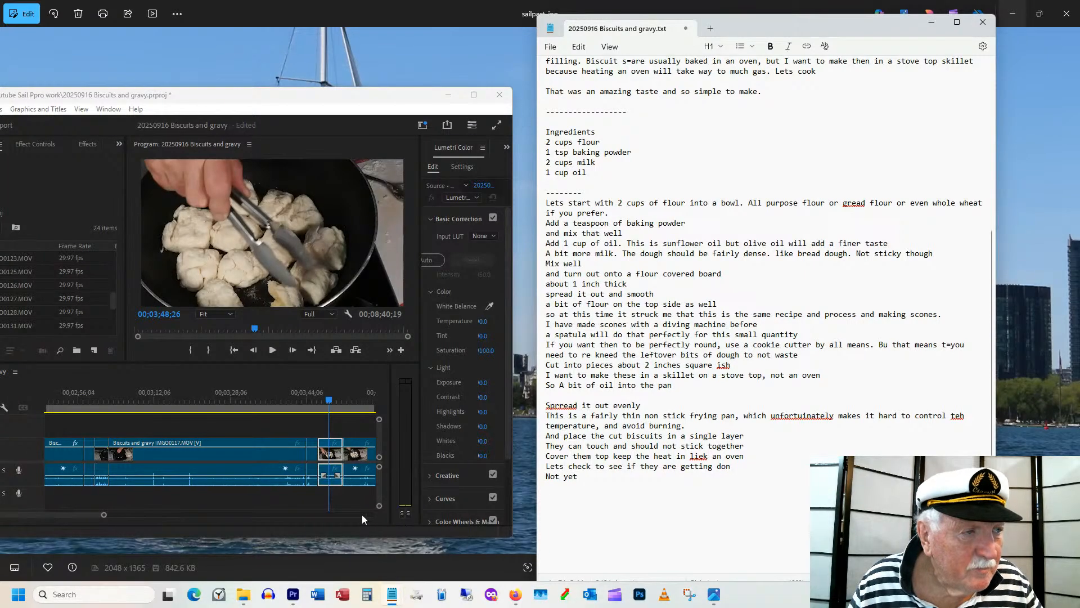
# Advance the Premiere Pro sequence to 00;03;56;22 and add the line "Now they are gettingnicely browned" to the Notepad script.
pyautogui.click(73, 515)
pyautogui.scroll(-1, 73, 516)
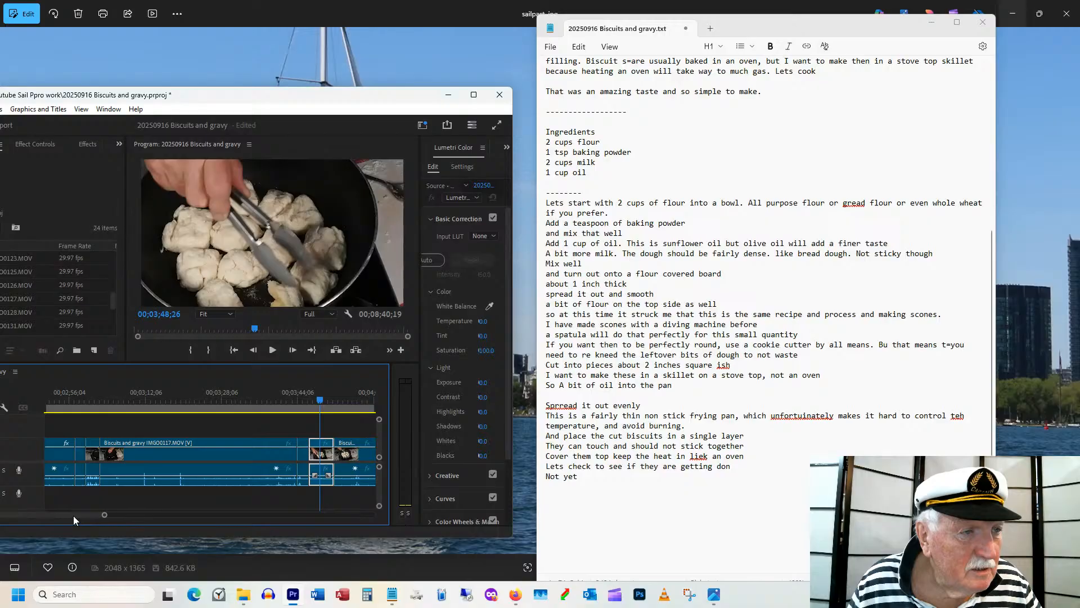
pyautogui.moveTo(320, 401); pyautogui.dragTo(358, 397)
pyautogui.click(569, 488)
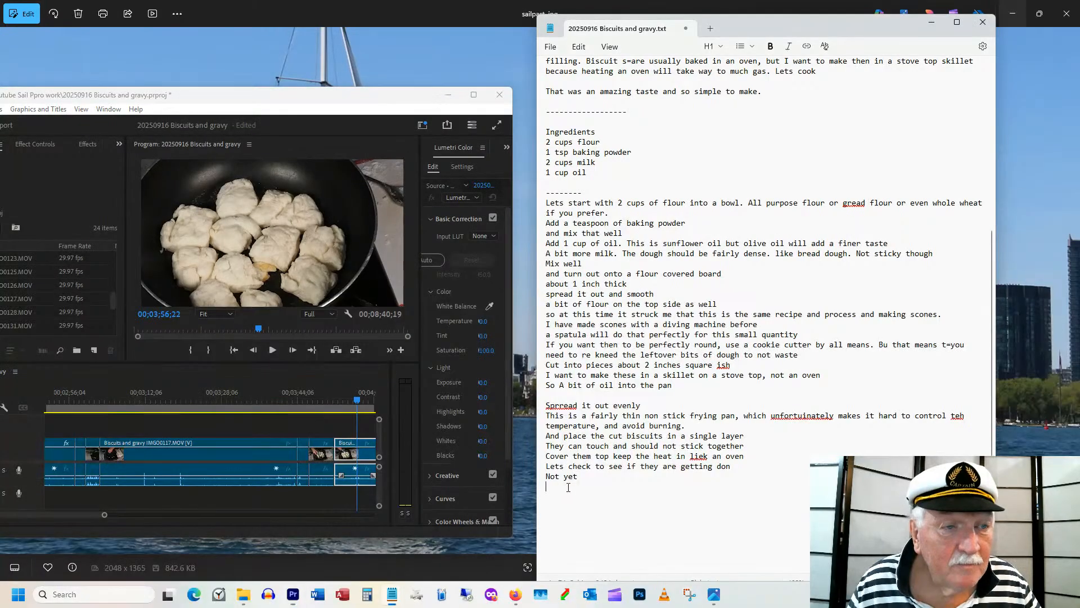
pyautogui.write('Now')
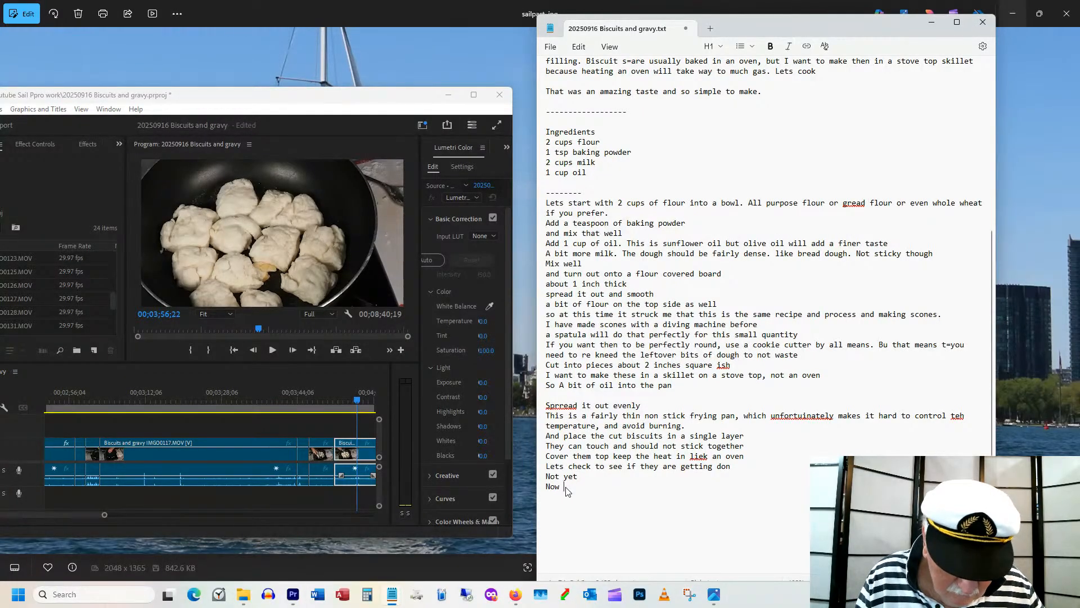
pyautogui.write(' they ')
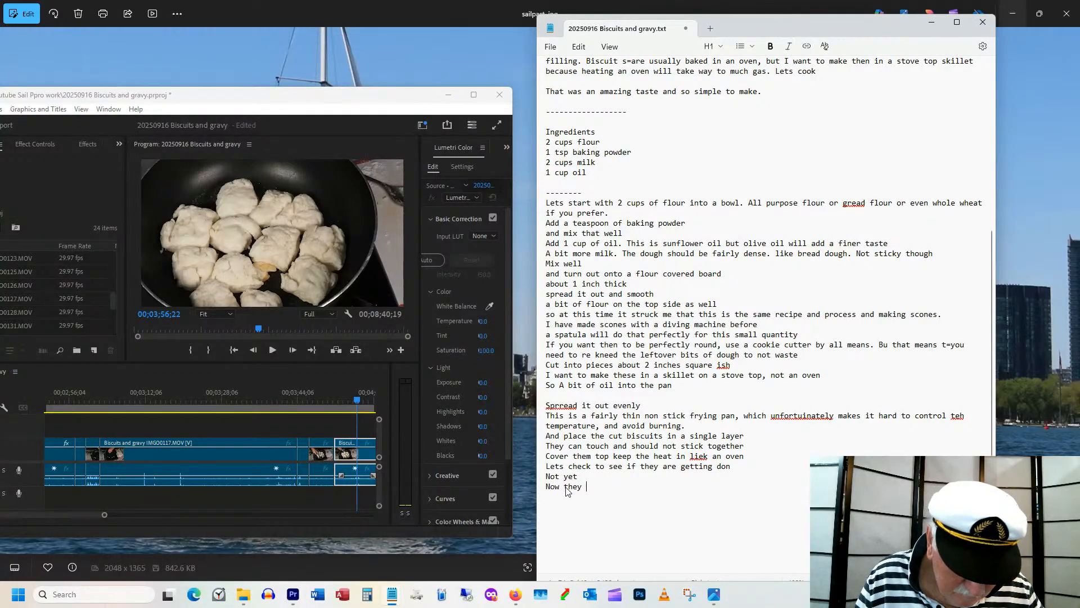
pyautogui.write('rare gettingn')
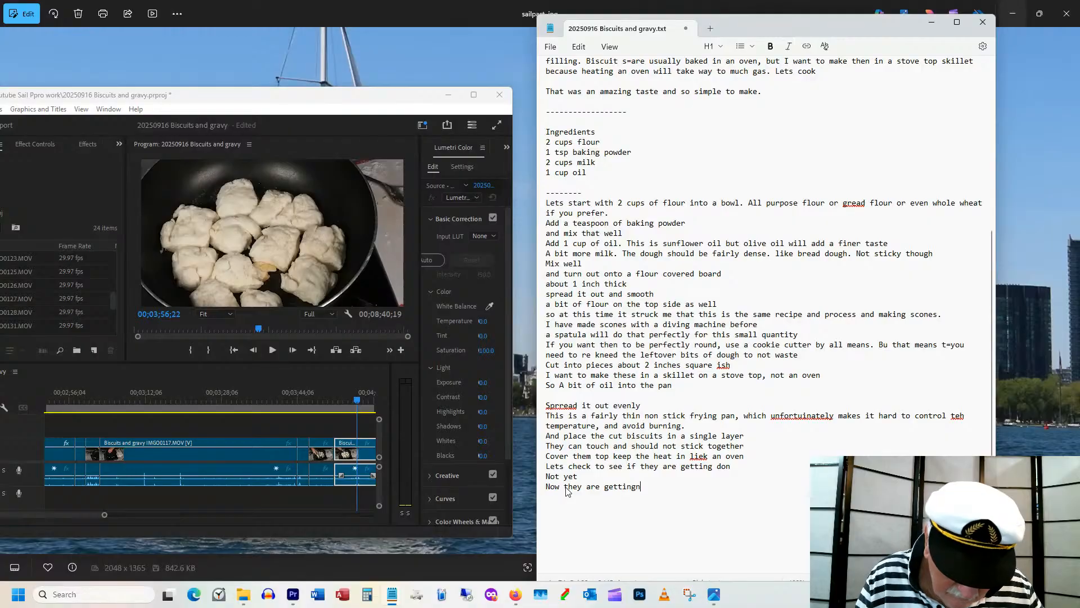
pyautogui.write('icely bro')
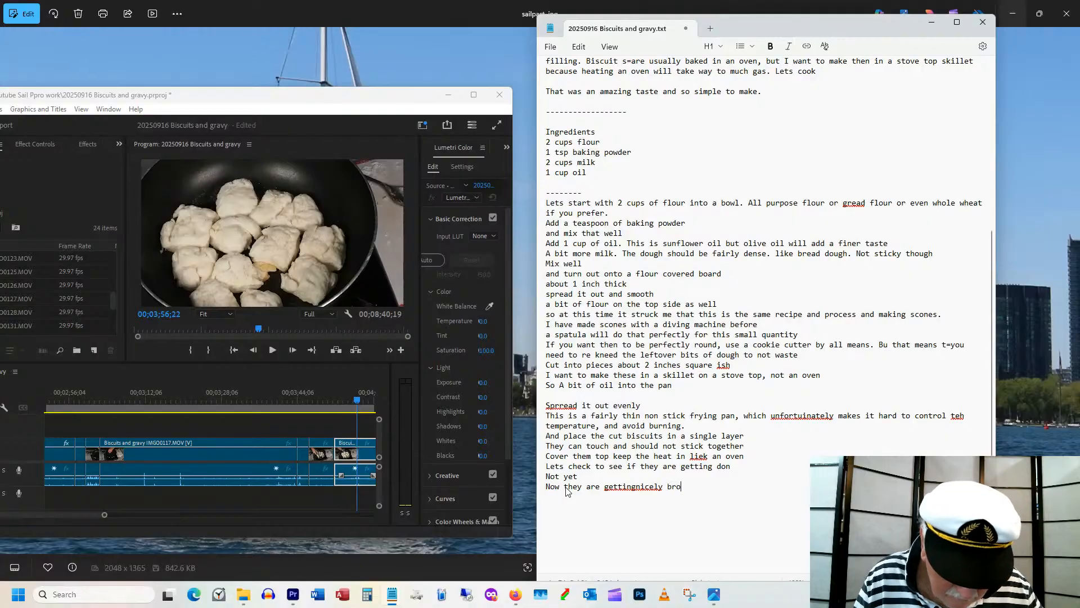
pyautogui.write('wned')
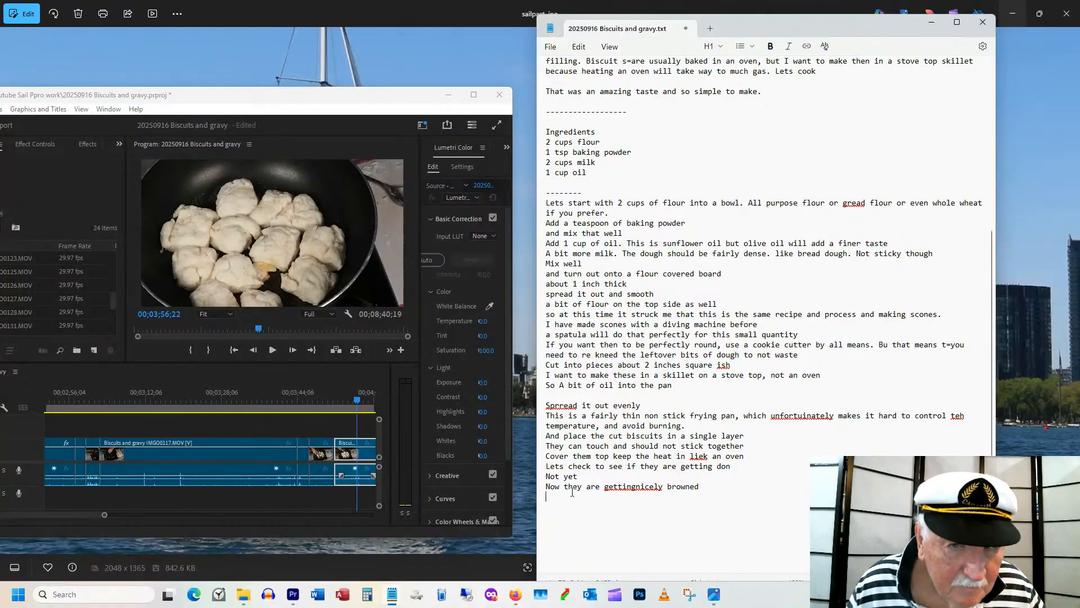
# Insert the line "Check often to avoid burning teh dough." below "Not yet" in the Notepad script.
pyautogui.click(585, 476)
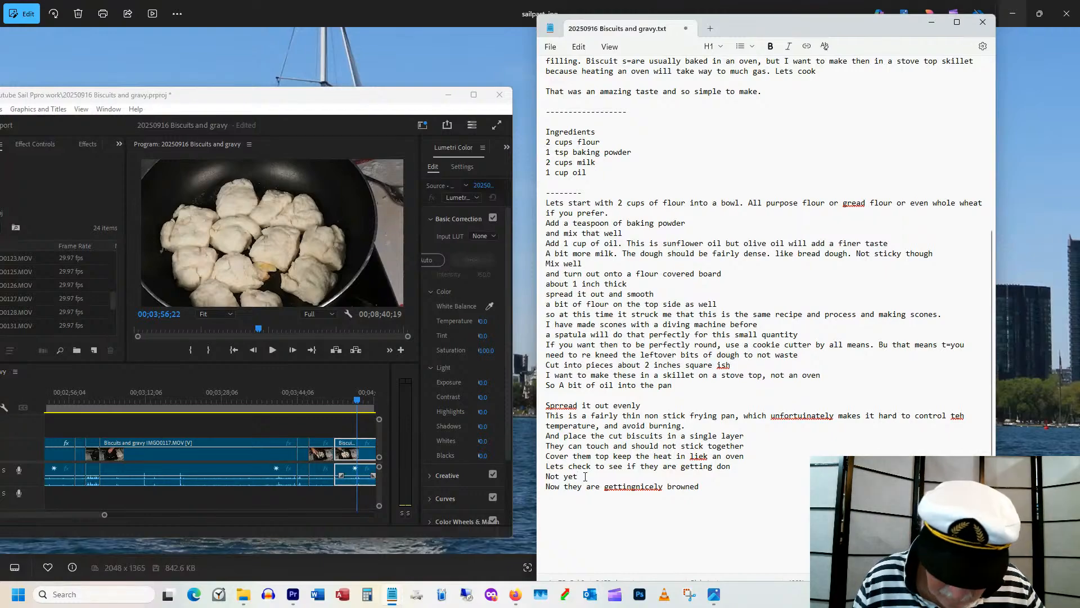
pyautogui.press('Return')
pyautogui.write('Chec')
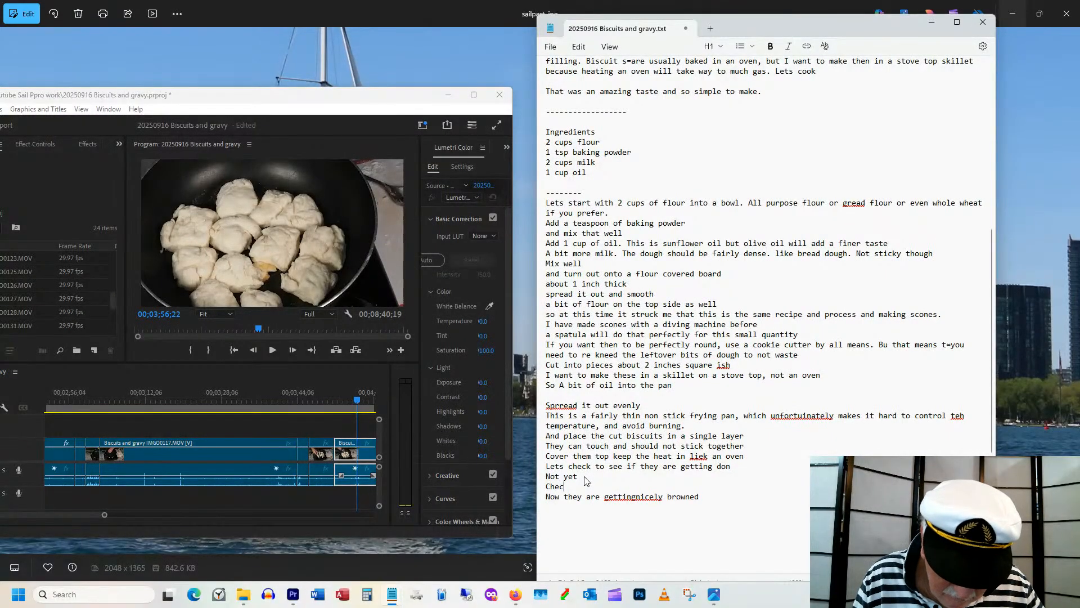
pyautogui.write('k ofe')
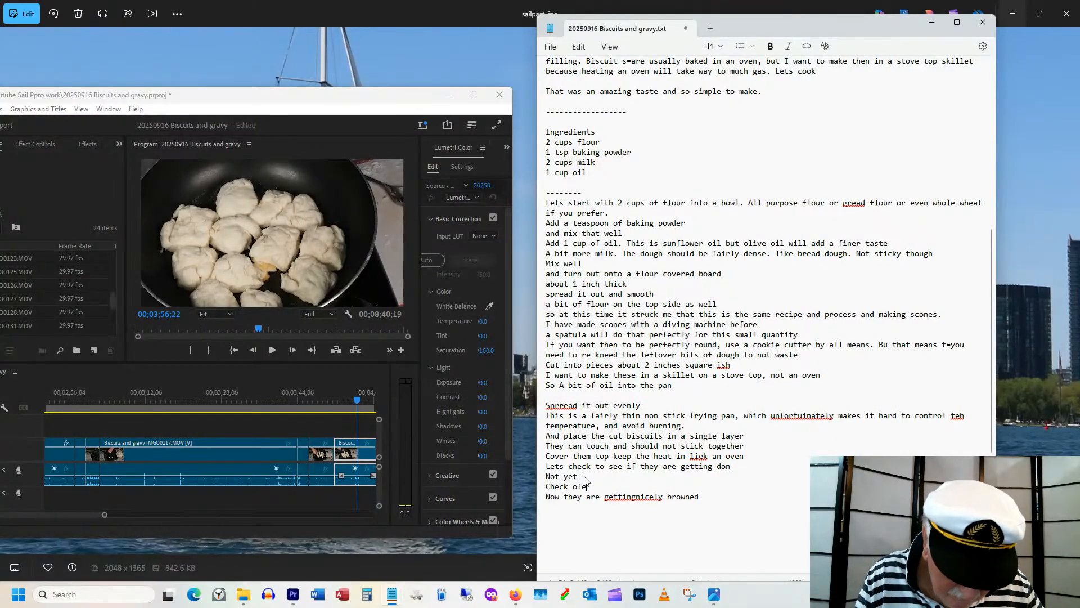
pyautogui.press('BackSpace')
pyautogui.write('ten to av')
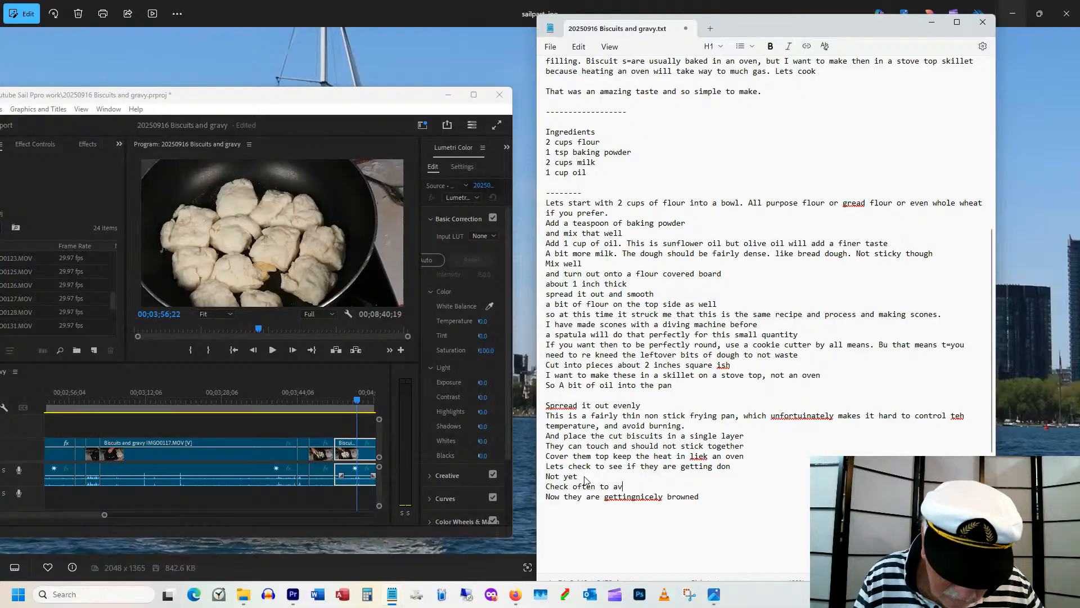
pyautogui.write('oid burn')
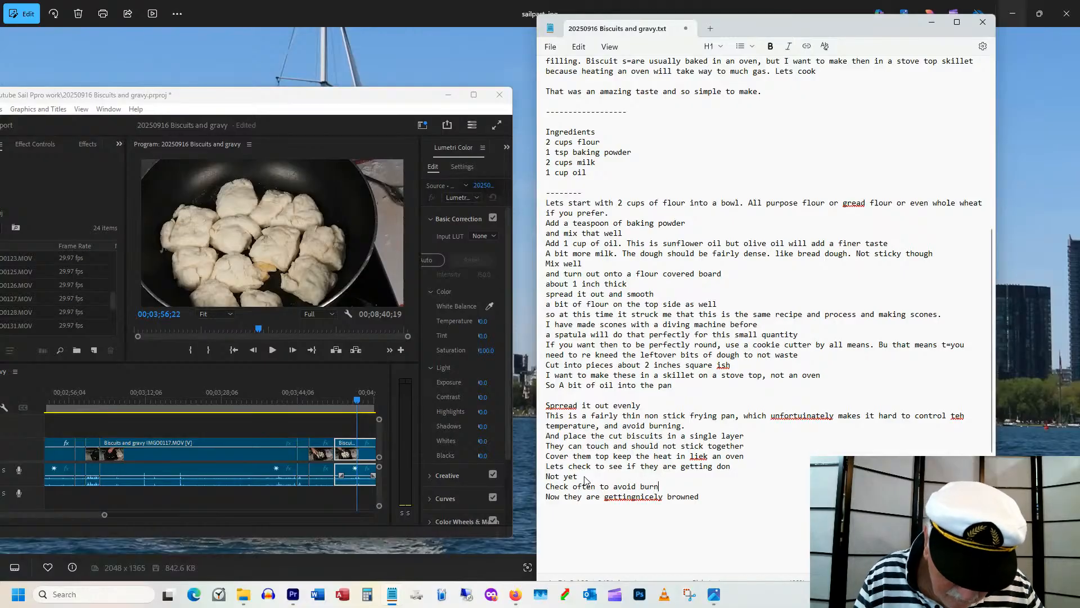
pyautogui.write('ing teh ')
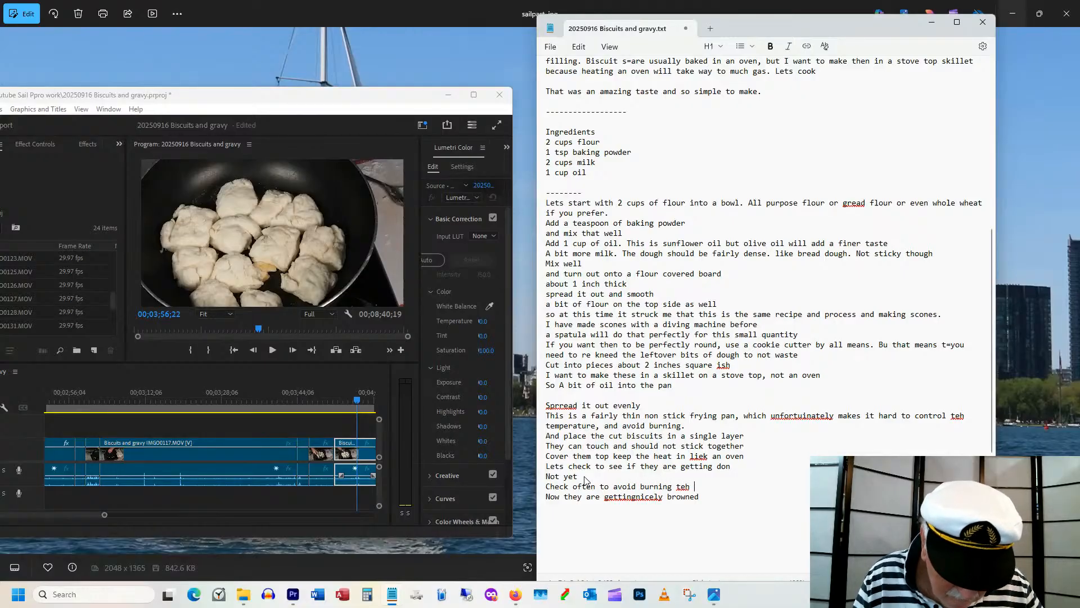
pyautogui.write('dough')
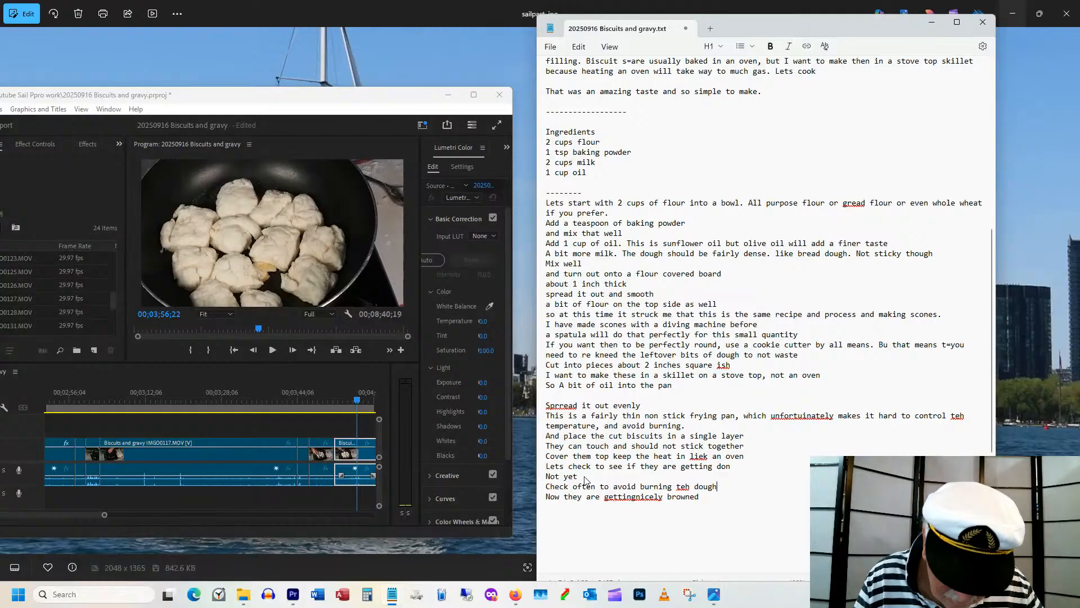
pyautogui.write('.')
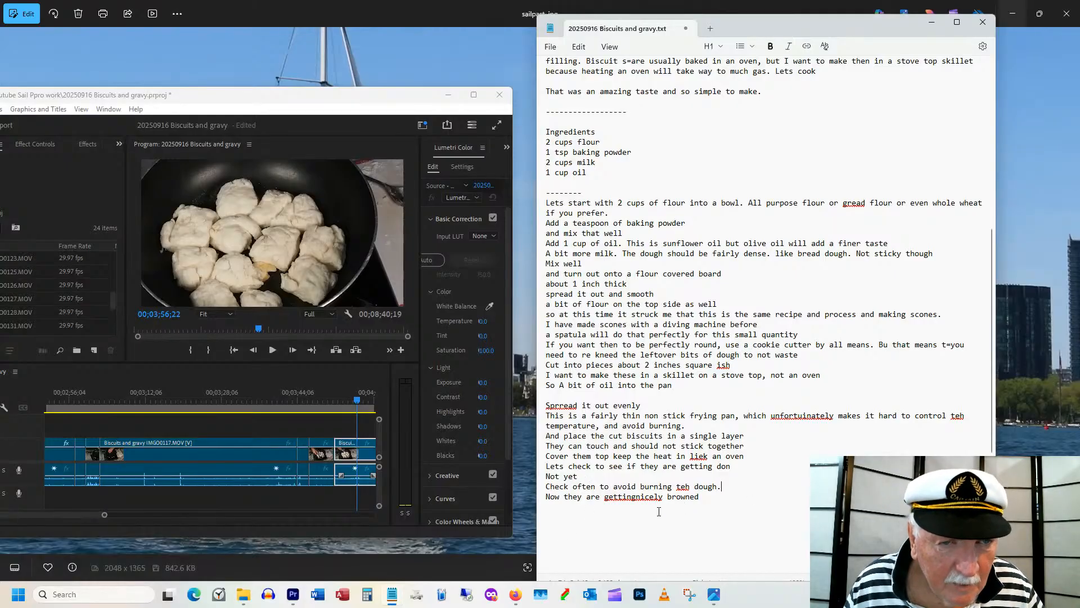
# Correct the script's typos so they read "getting nicely", "burning the dough" and "like an oven".
pyautogui.click(645, 497)
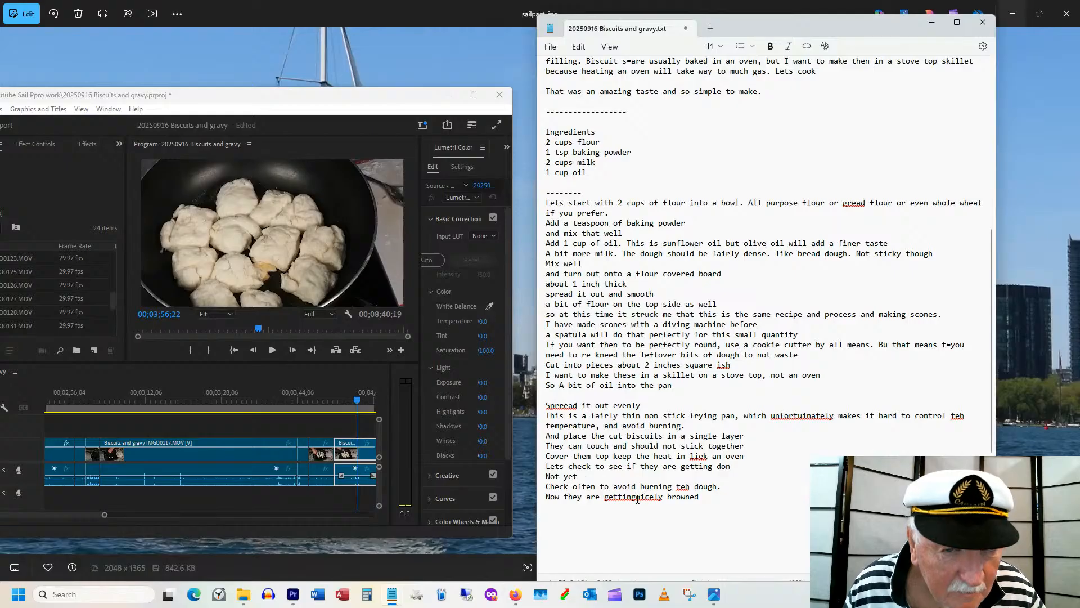
pyautogui.click(627, 514)
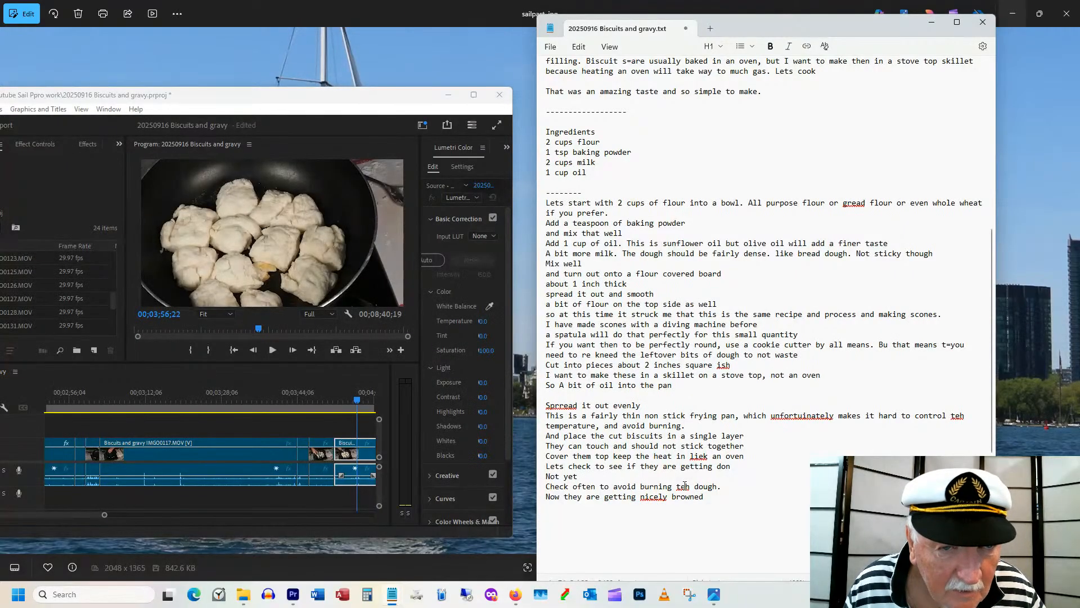
pyautogui.rightClick(685, 485)
pyautogui.press('Escape')
pyautogui.click(684, 485)
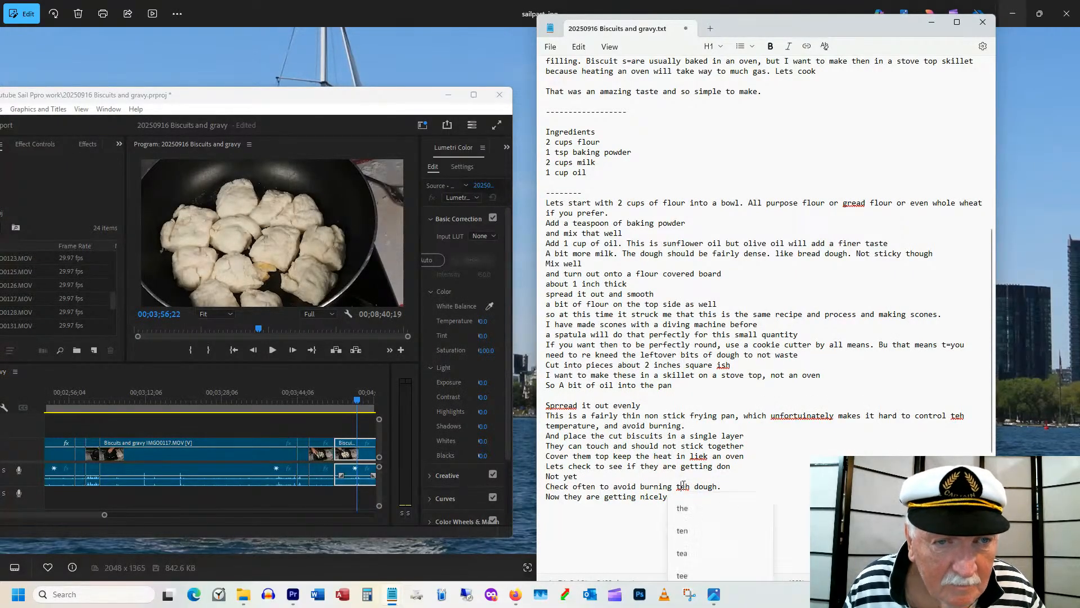
pyautogui.click(683, 505)
pyautogui.click(700, 456)
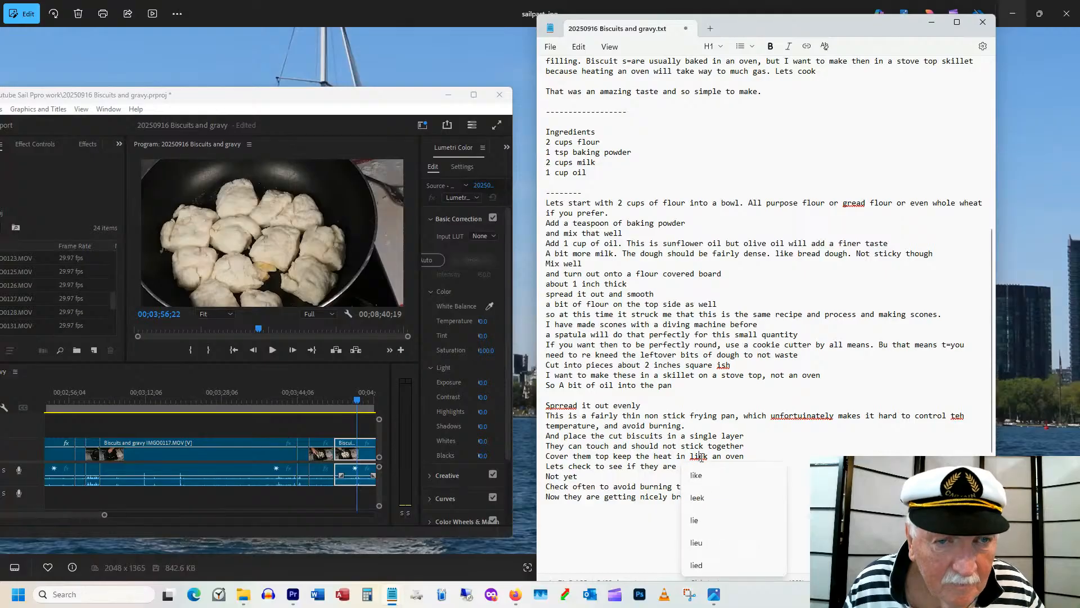
pyautogui.click(690, 480)
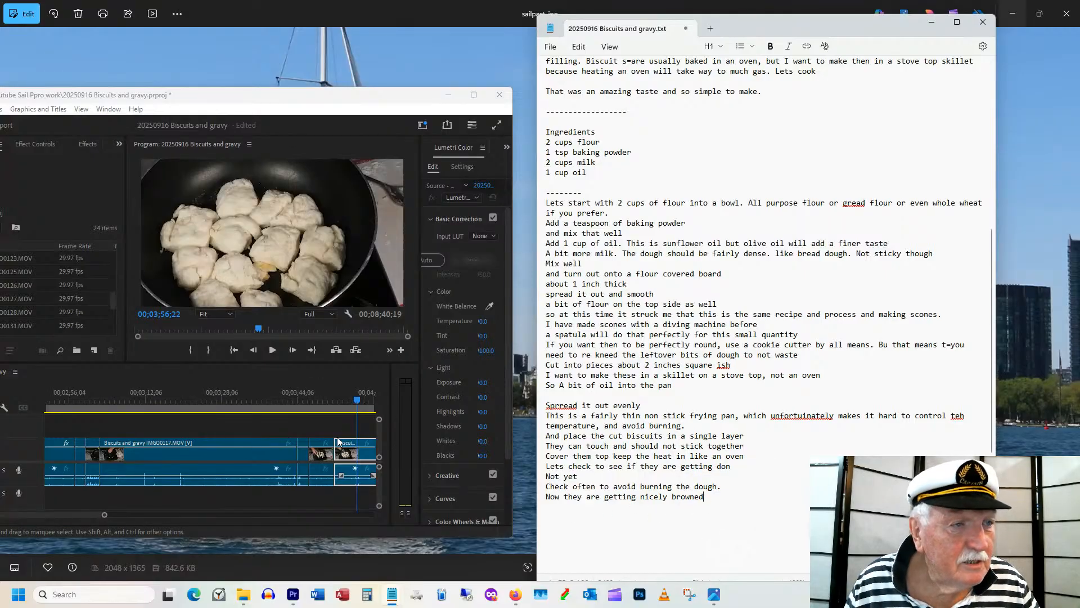
# Advance the Premiere Pro sequence to 00;04;04;04 and add the line "Flip thenm over" to the Notepad script.
pyautogui.moveTo(358, 400); pyautogui.dragTo(175, 403)
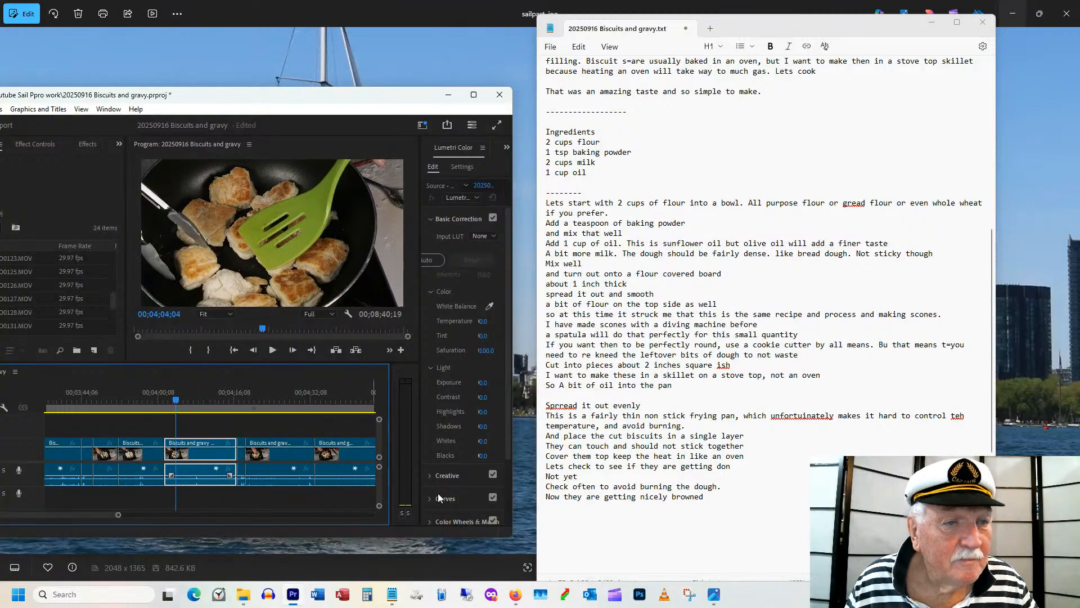
pyautogui.click(549, 510)
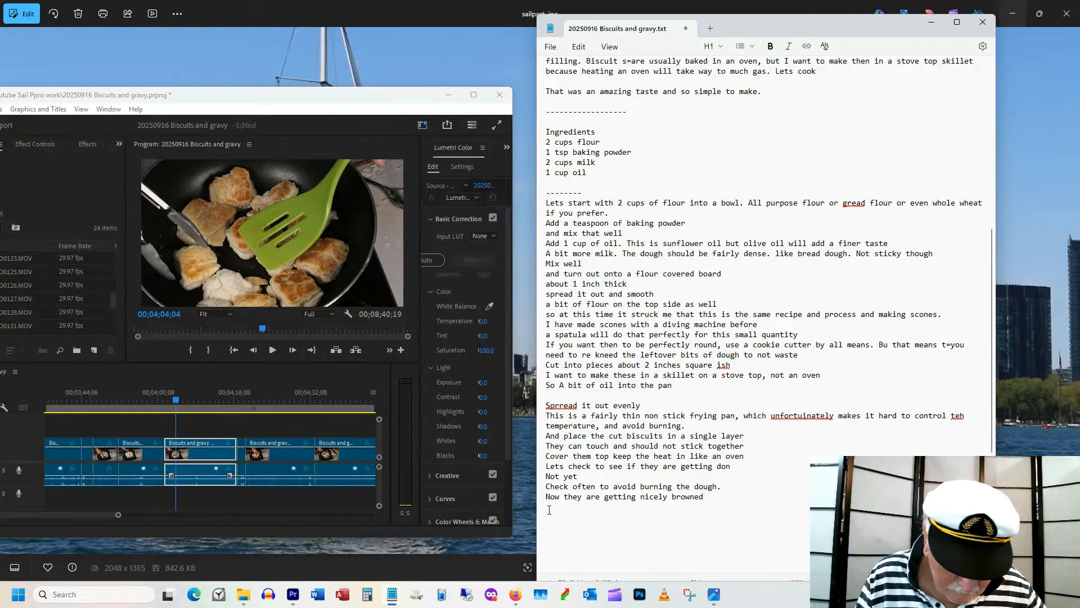
pyautogui.write('Flip the')
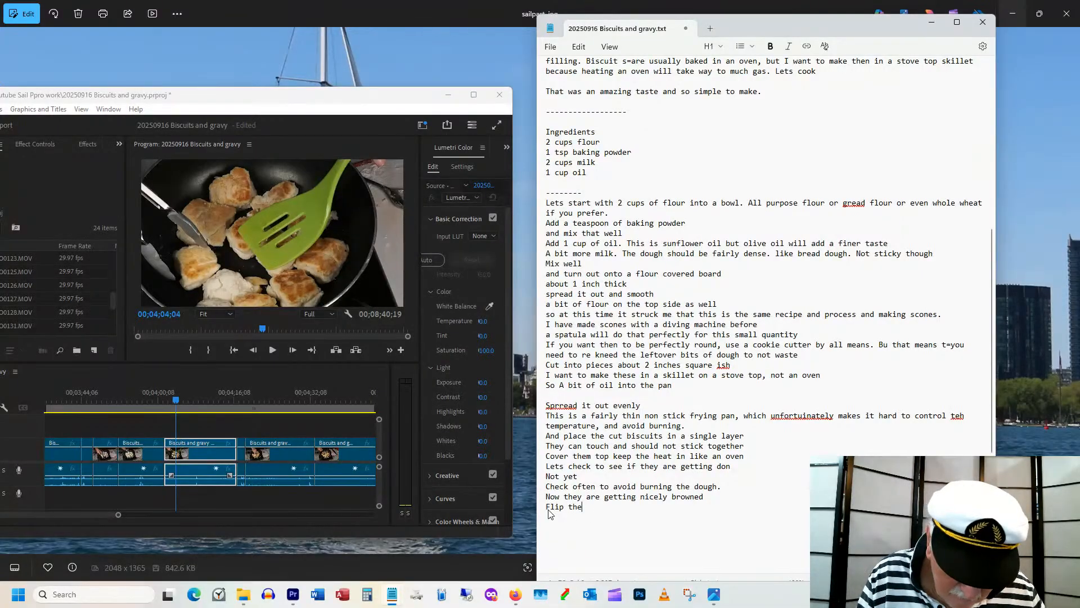
pyautogui.write('nm over')
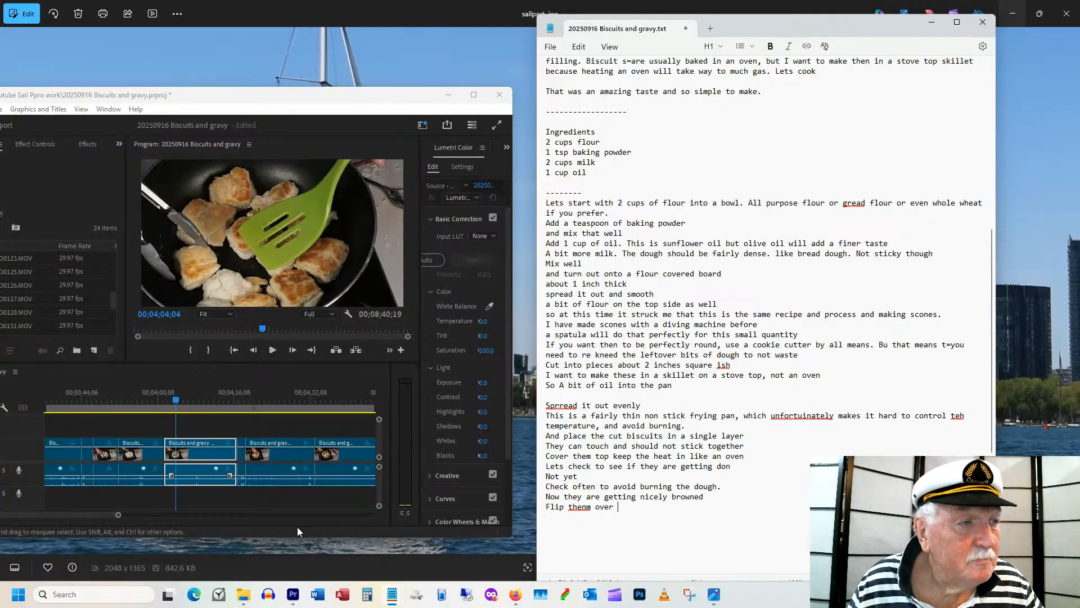
# Advance the Premiere Pro sequence to 00;04;22;06 and add the line "CFover for more baking" to the Notepad script.
pyautogui.moveTo(155, 397); pyautogui.dragTo(265, 394)
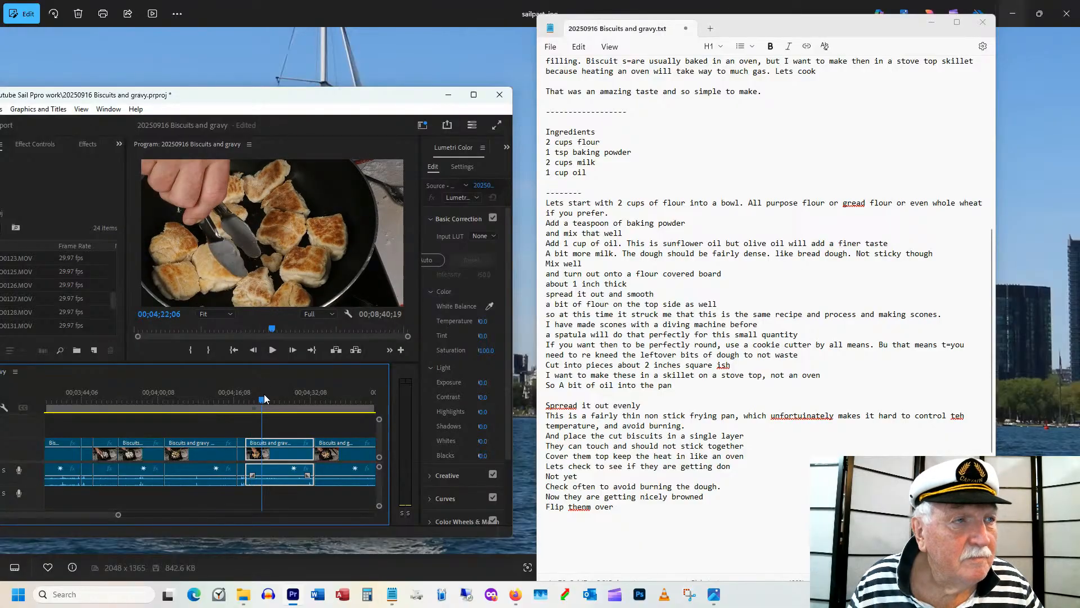
pyautogui.click(576, 526)
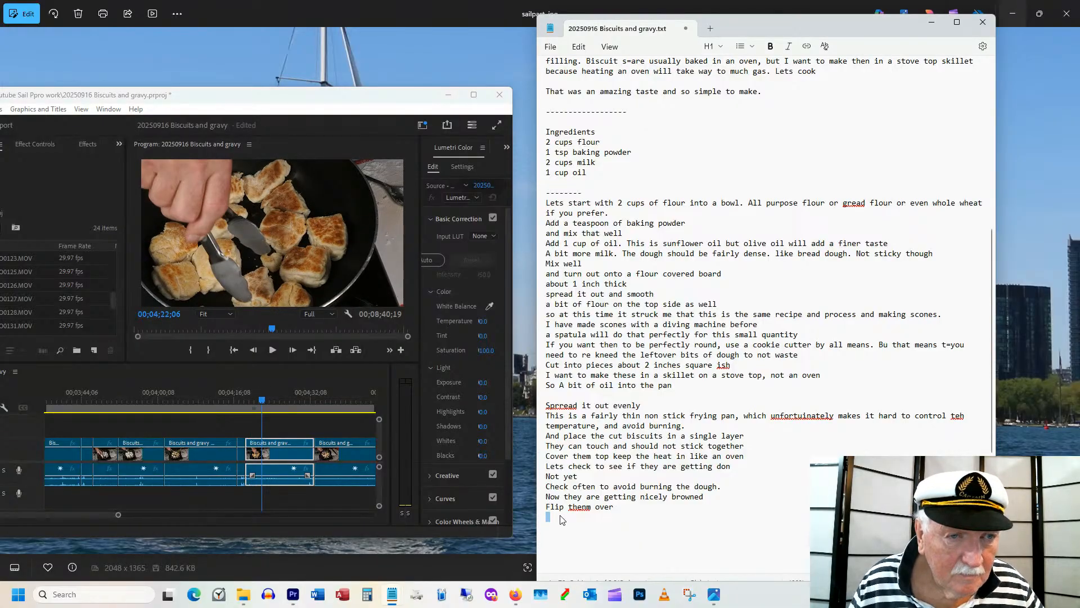
pyautogui.write('CEover ')
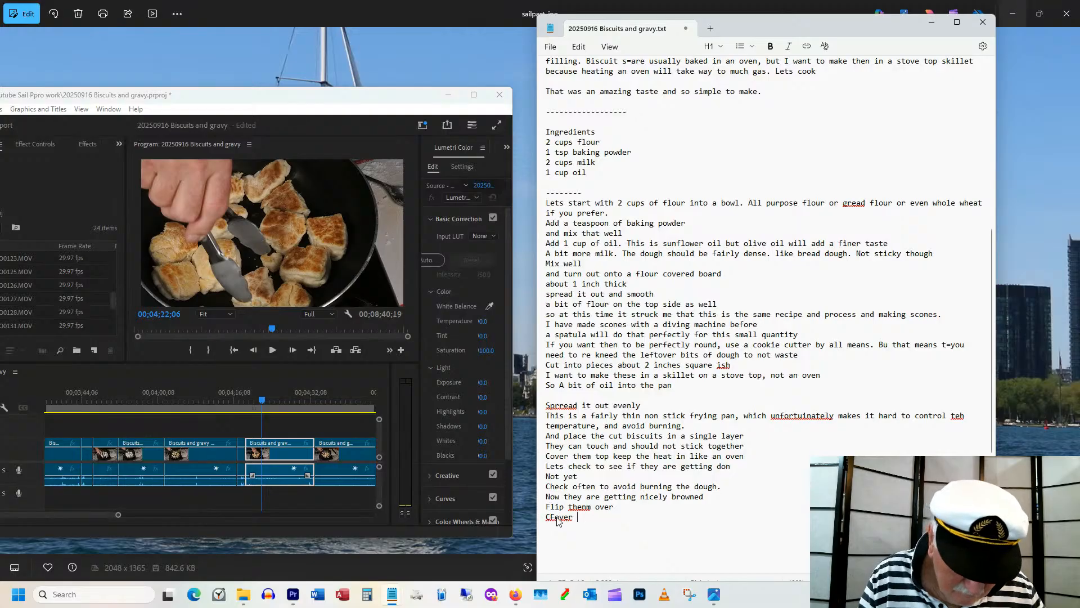
pyautogui.write('for more')
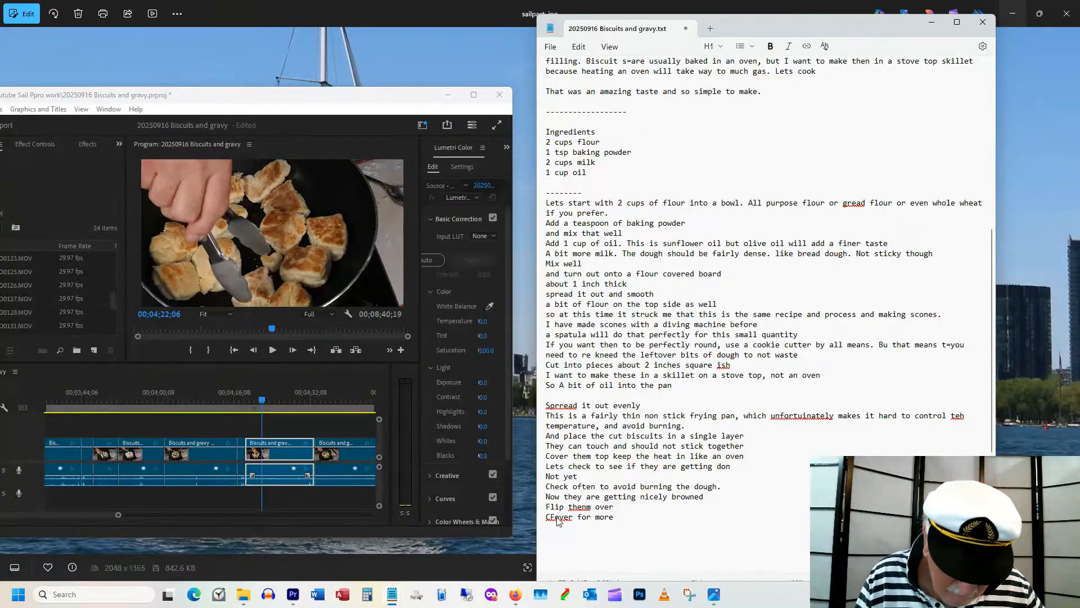
pyautogui.write(' baking')
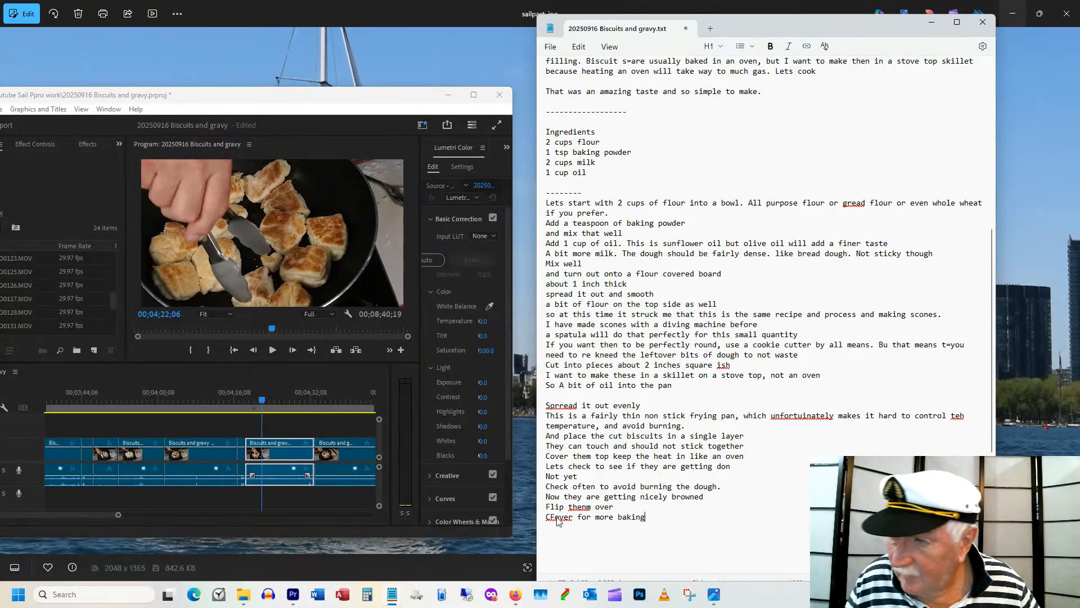
# Advance the Premiere Pro sequence to 00;04;36;26 and correct the first word of the Notepad script's last line to "Cover".
pyautogui.moveTo(265, 396); pyautogui.dragTo(333, 397)
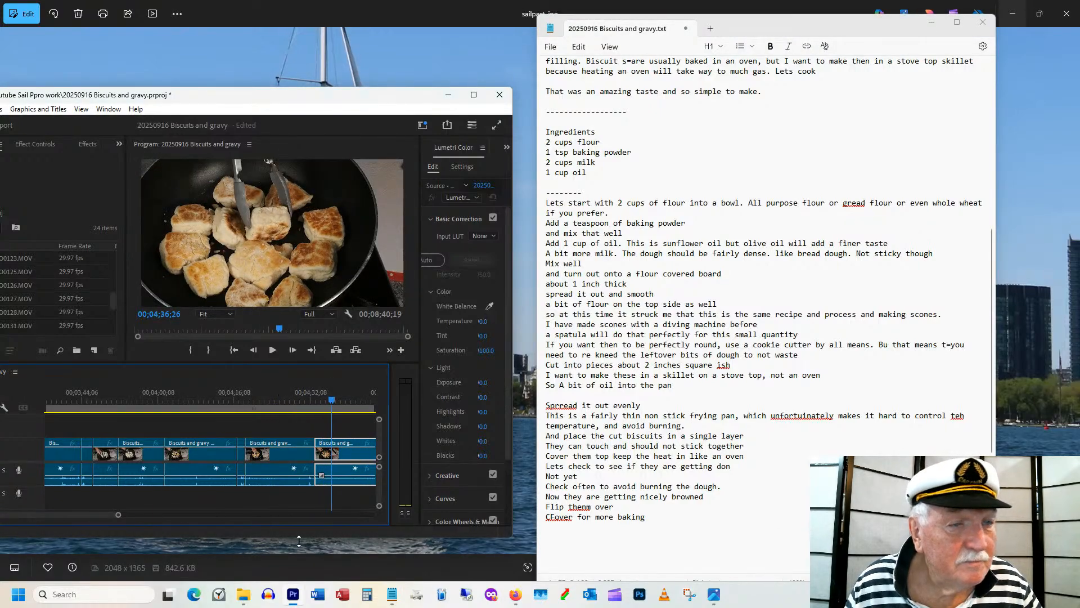
pyautogui.click(554, 517)
pyautogui.click(556, 534)
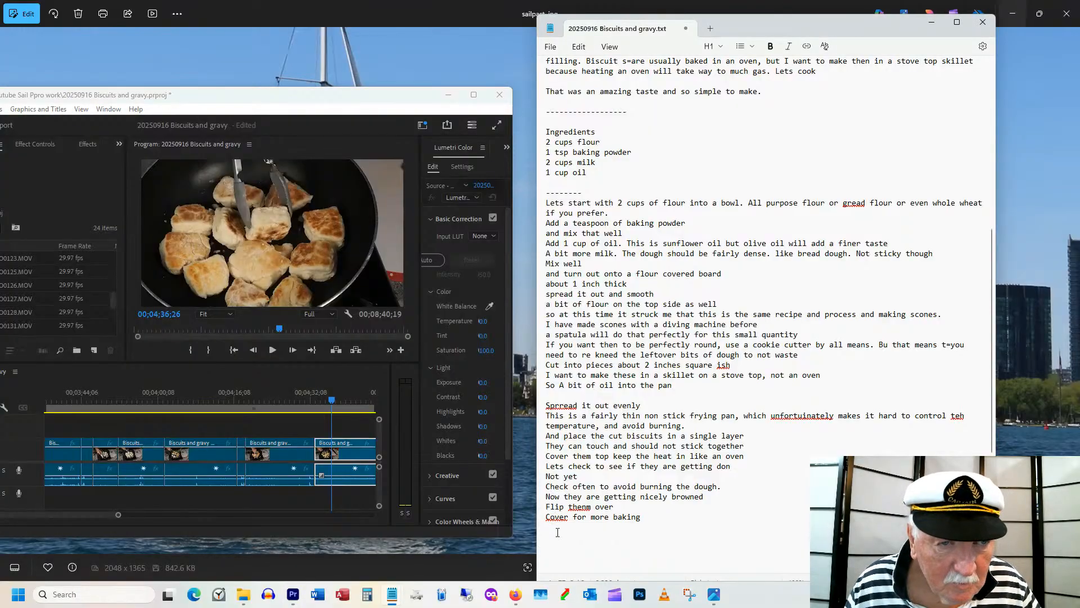
# Add the line "I even flipped them on theiredges but that is probably not" to the end of the script.
pyautogui.click(556, 527)
pyautogui.write('I')
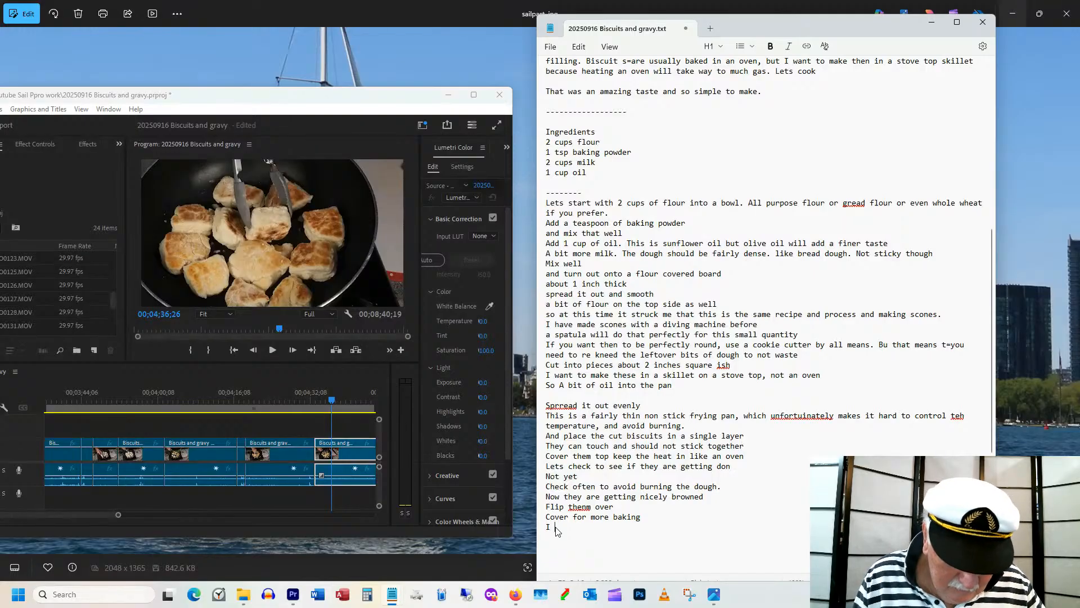
pyautogui.write(' even ')
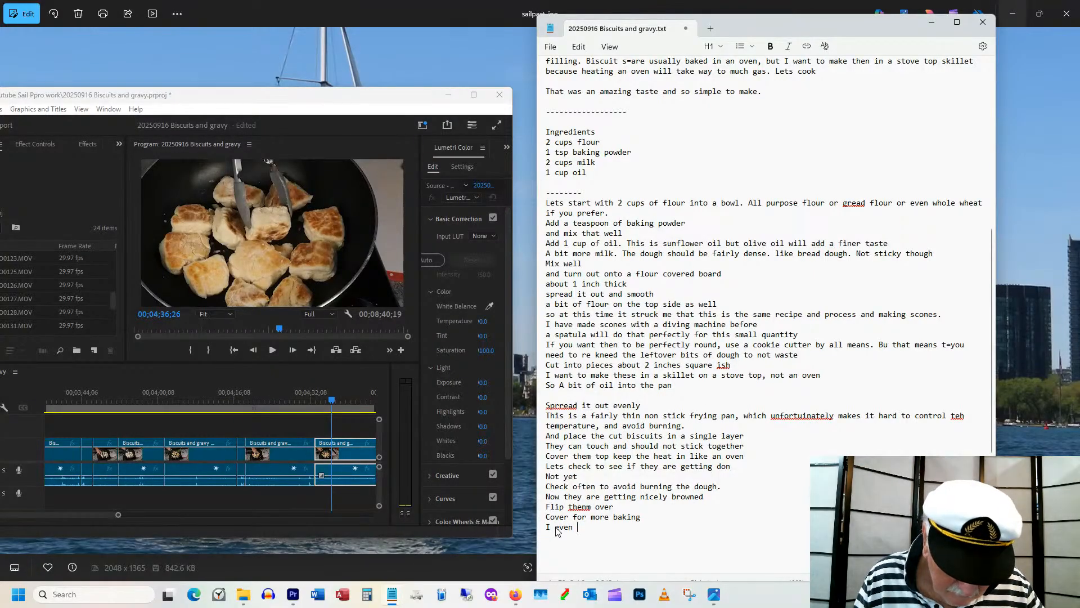
pyautogui.write('flipped ')
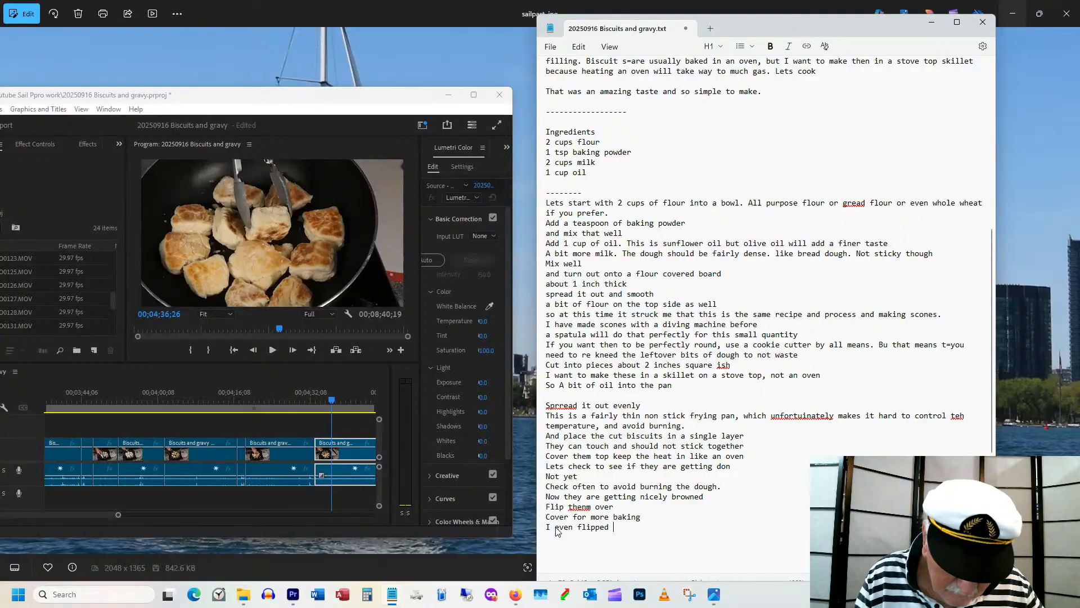
pyautogui.write('them on the')
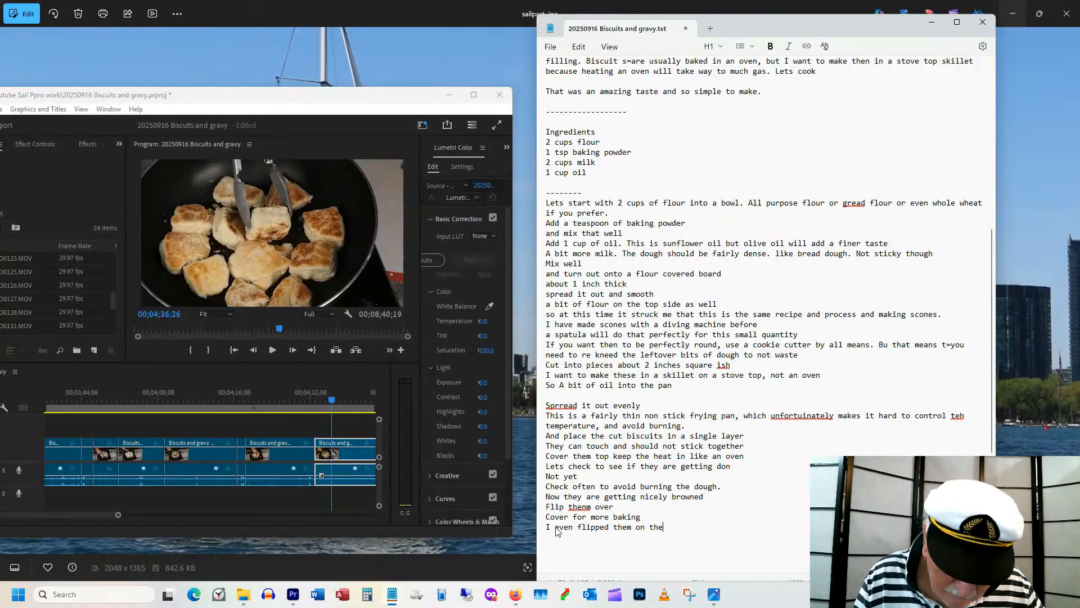
pyautogui.write('iredges ')
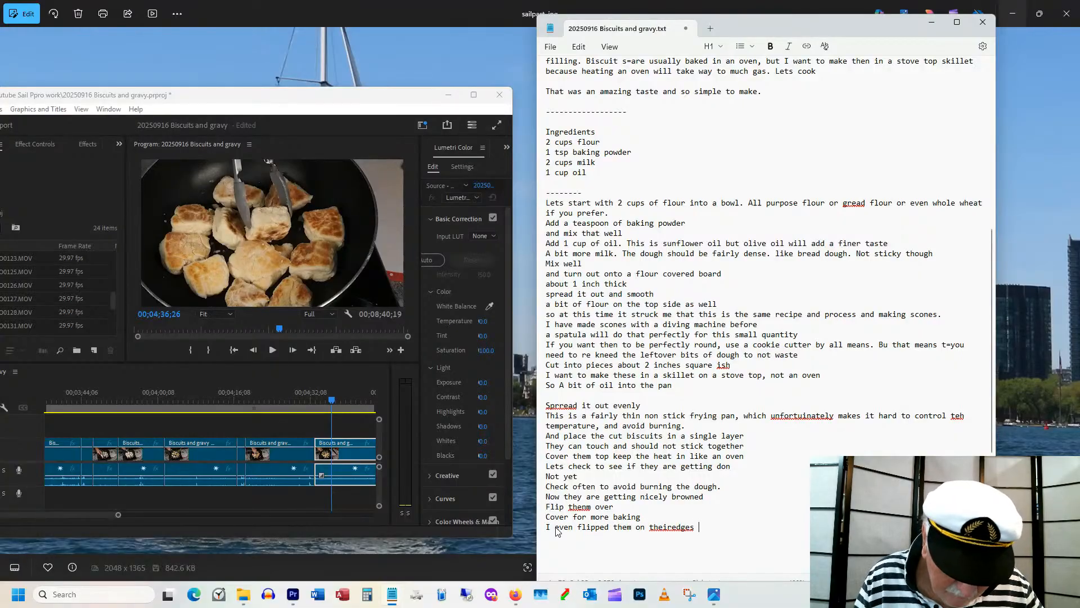
pyautogui.write('but that ')
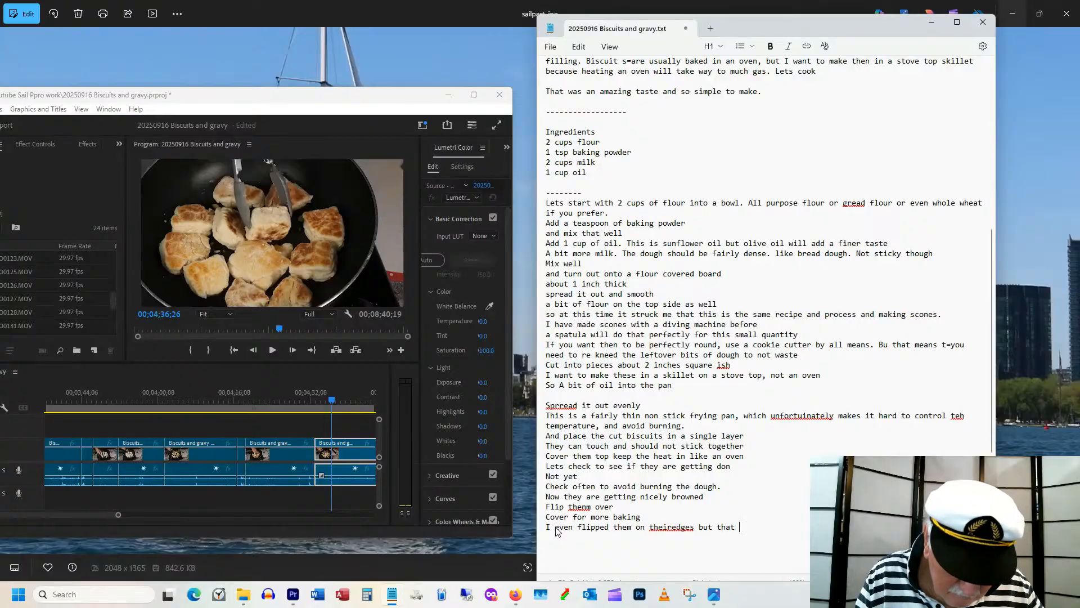
pyautogui.write('is pro')
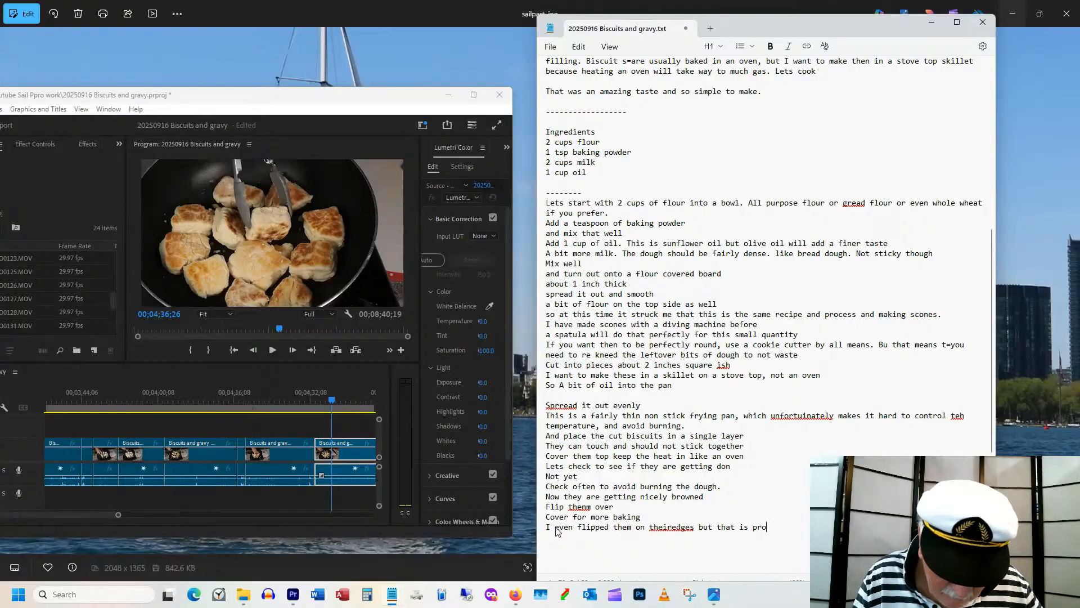
pyautogui.write('bably not')
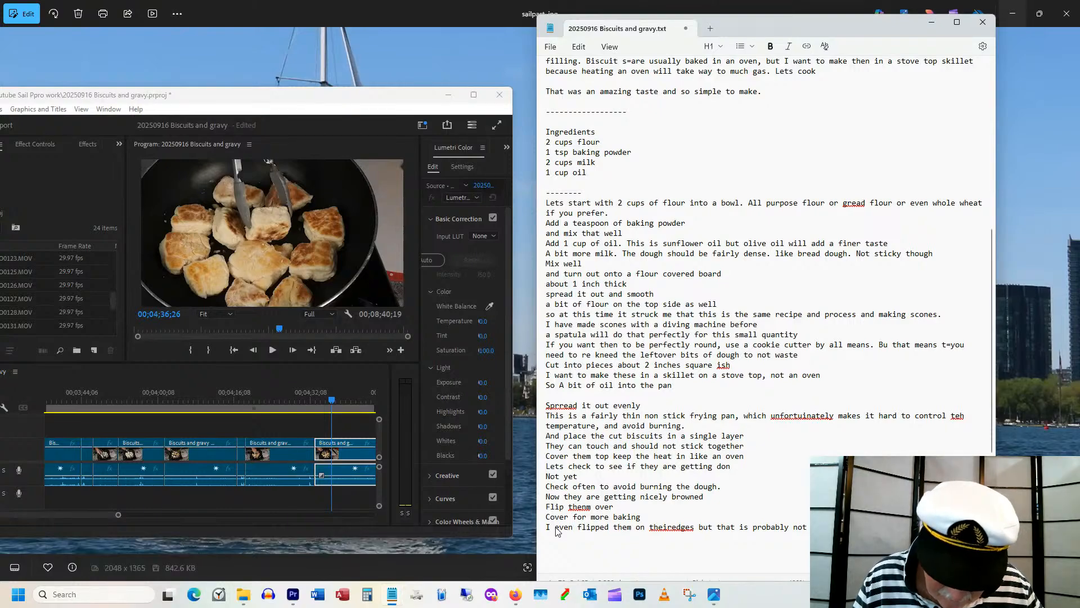
# Start a new line at the end of the Notepad script reading "A heavu cast iron dutch over would work better, but".
pyautogui.press('Return')
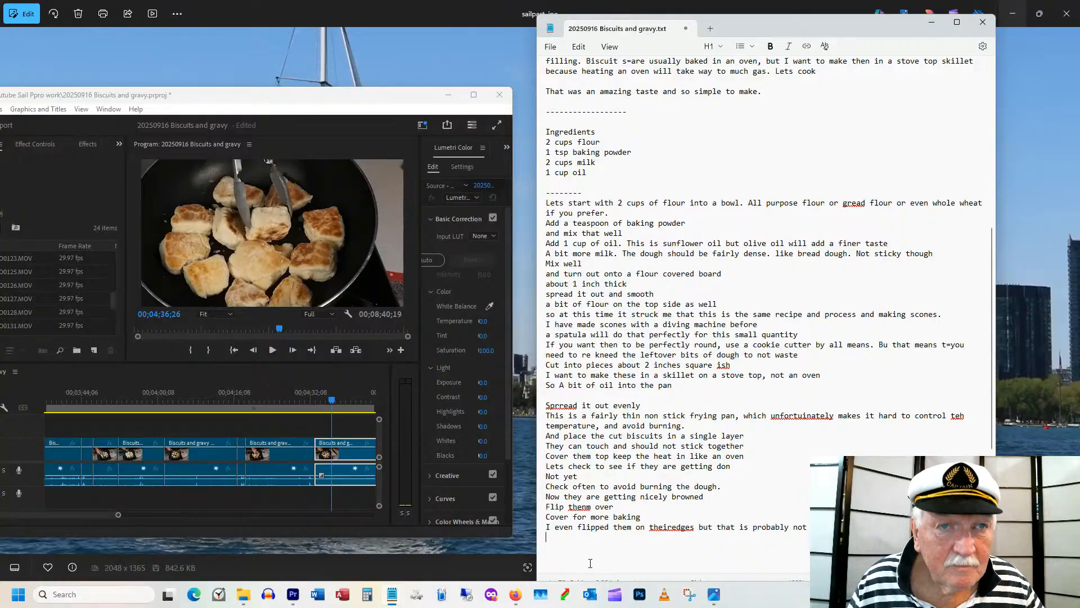
pyautogui.write('A heavu ')
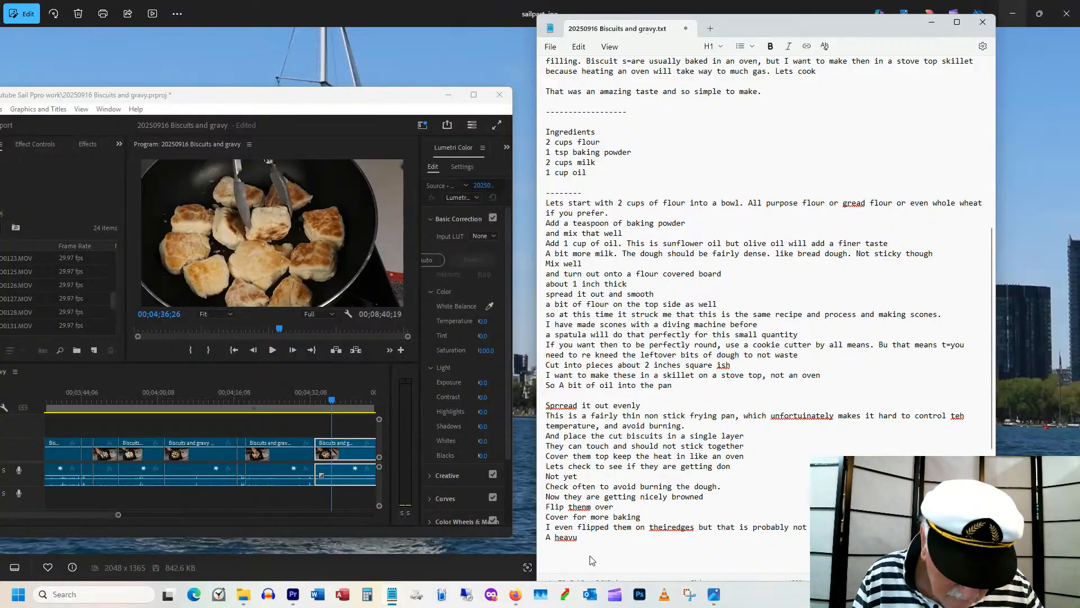
pyautogui.write('cast ir')
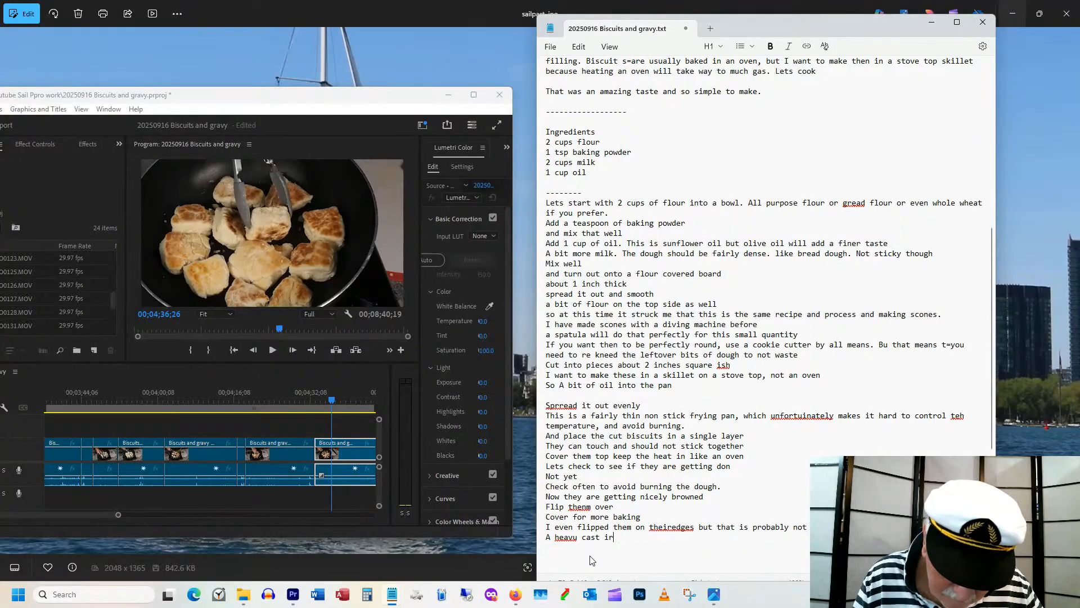
pyautogui.write('on duc')
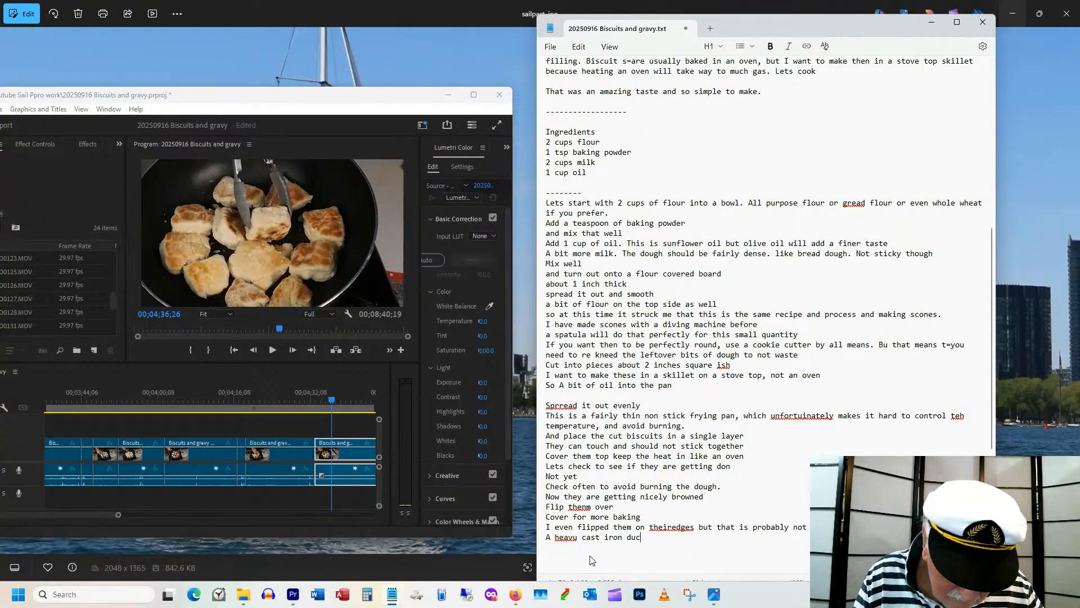
pyautogui.press('BackSpace')
pyautogui.write('tch o')
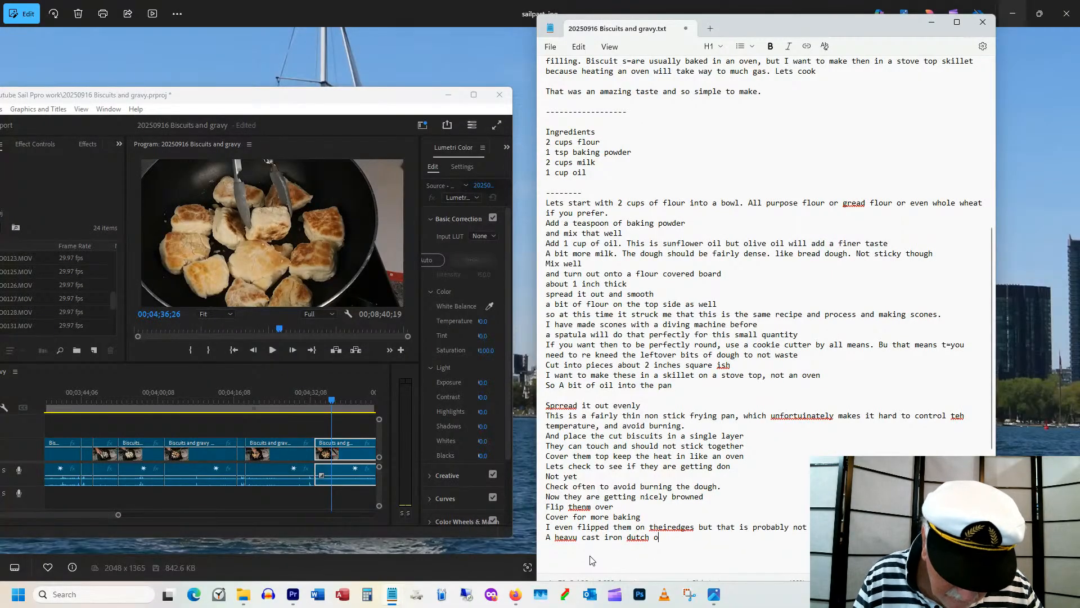
pyautogui.write('ver m')
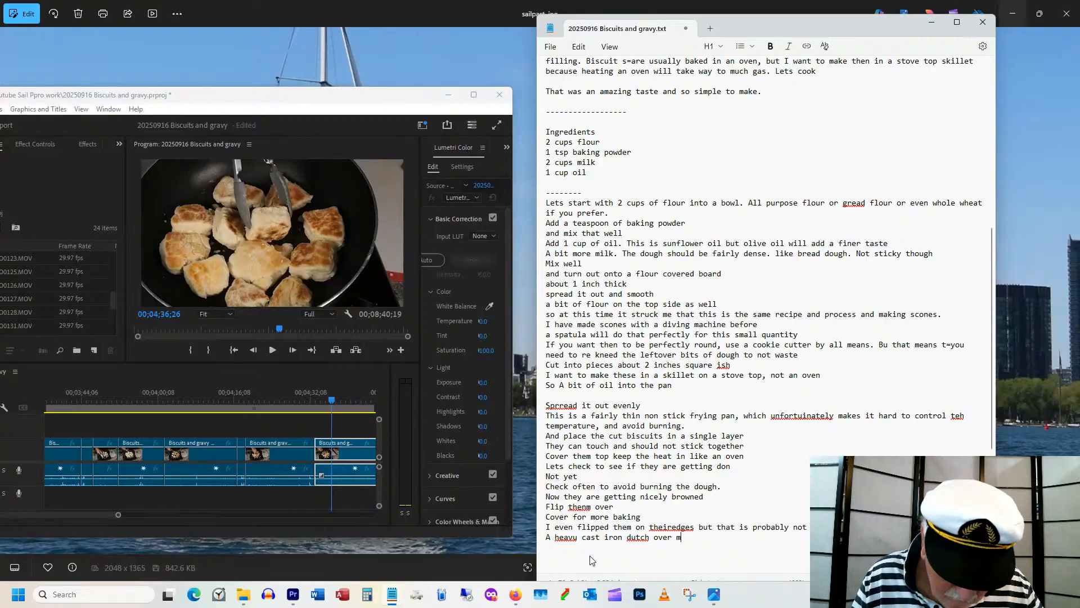
pyautogui.press('BackSpace')
pyautogui.write('would wor')
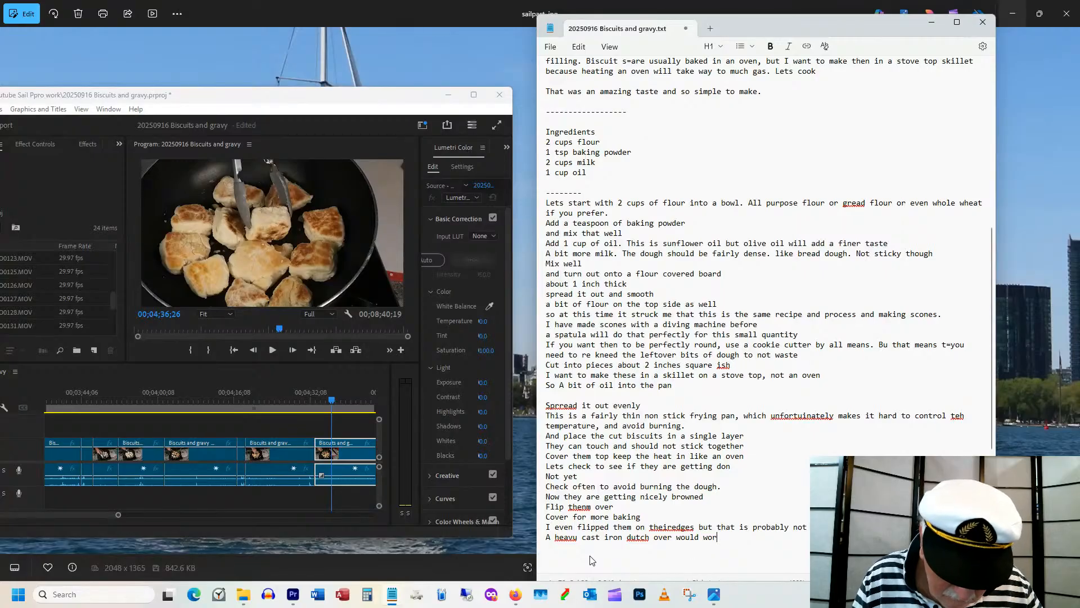
pyautogui.write('k bett')
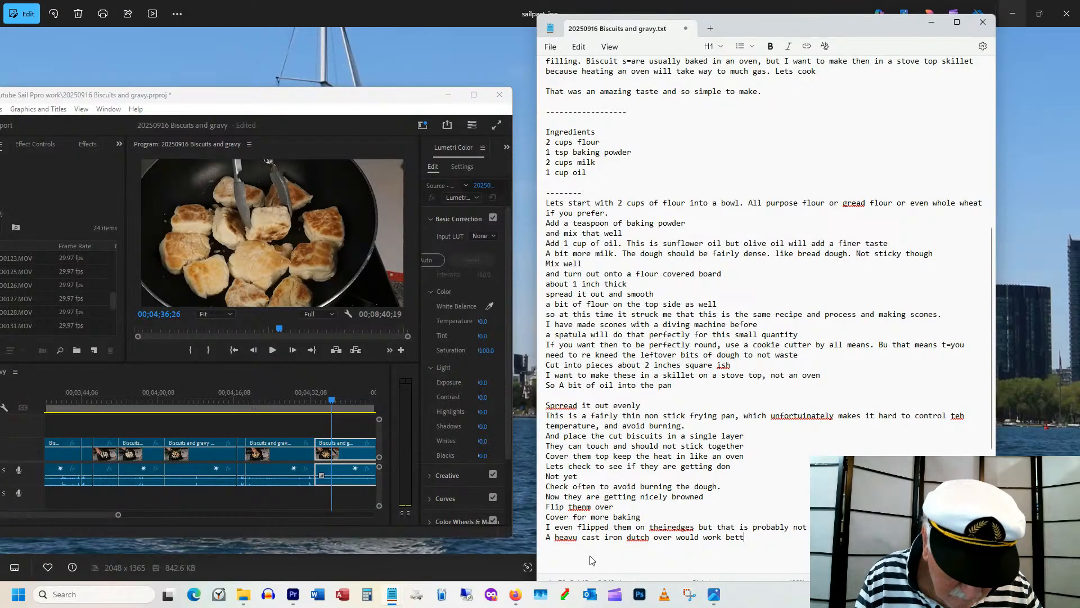
pyautogui.write('er, but')
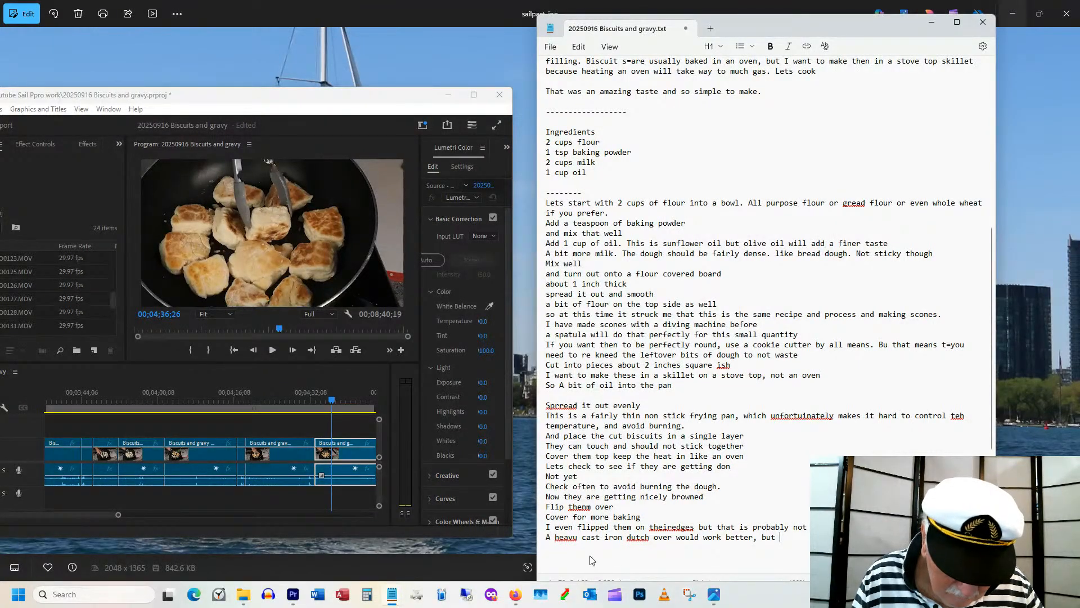
# Complete the script's last sentence with "that is just one more item to store in a small kitchn gally" and end the line.
pyautogui.write('i')
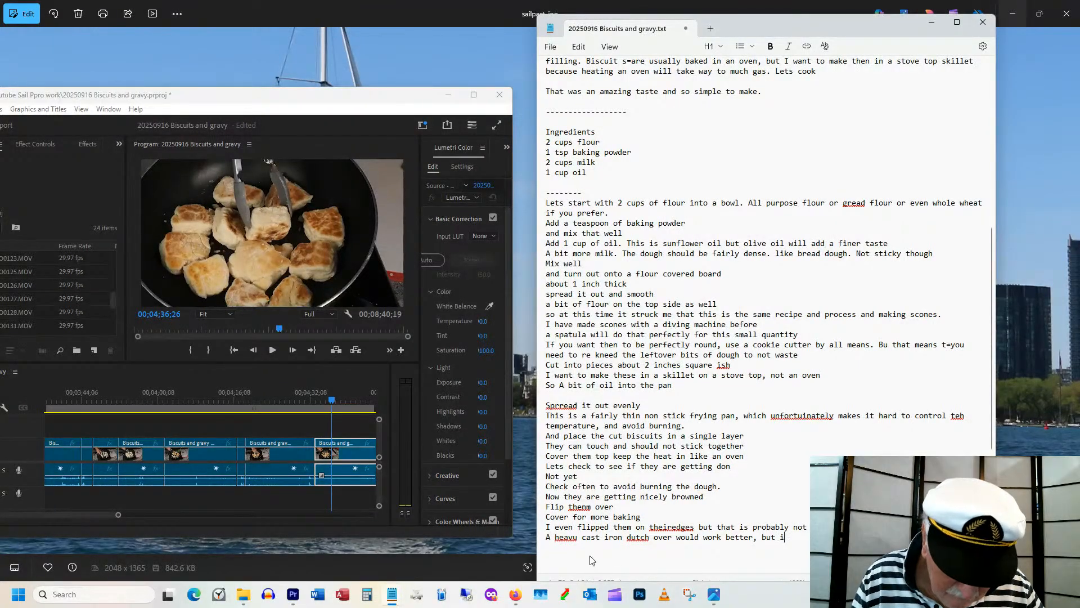
pyautogui.press('BackSpace')
pyautogui.write('that')
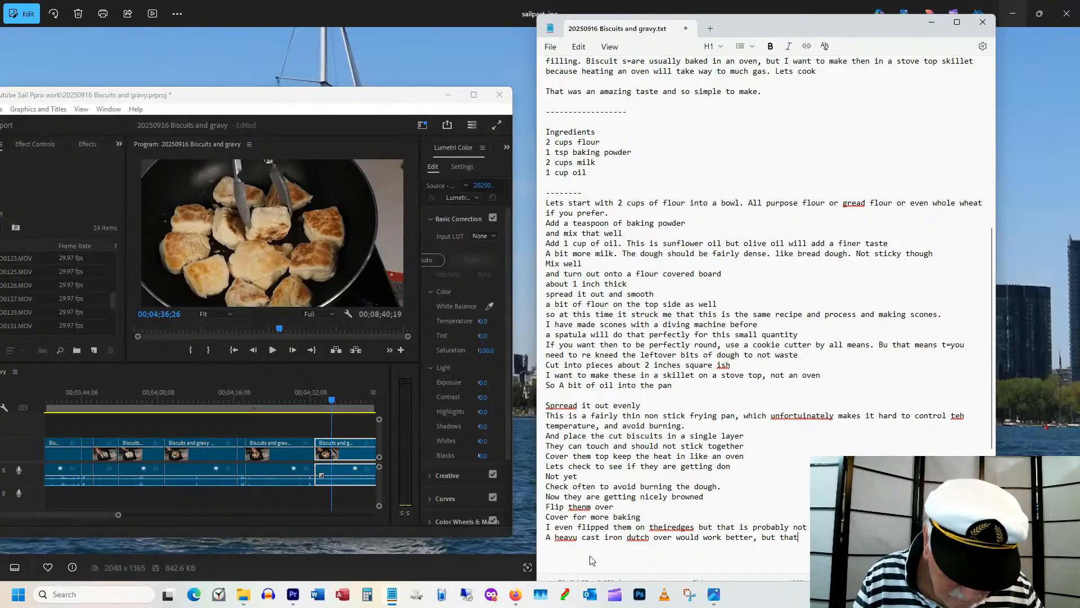
pyautogui.write(' is')
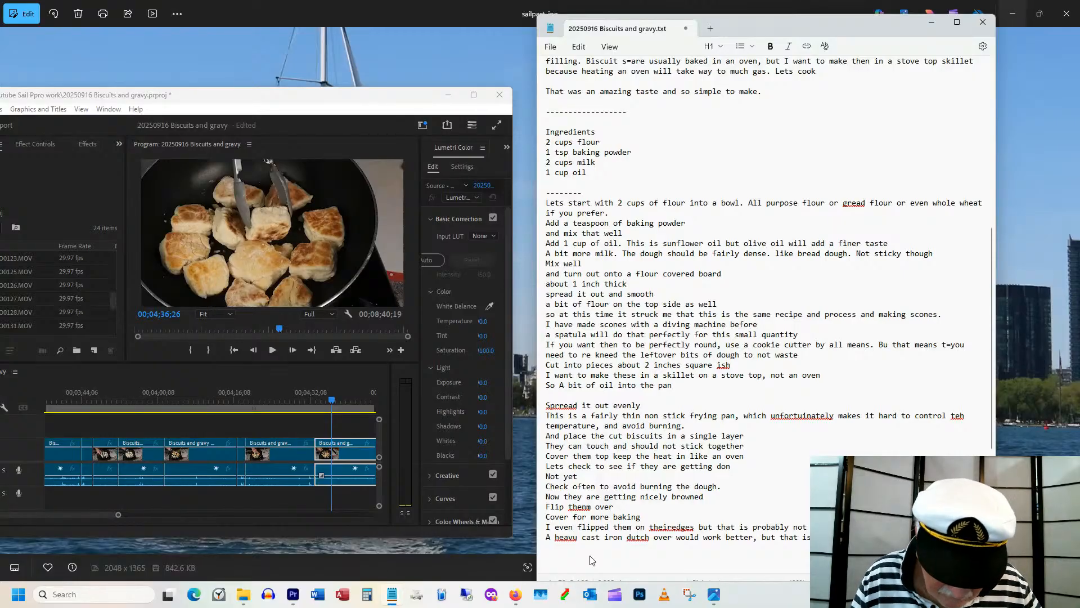
pyautogui.write('small ki')
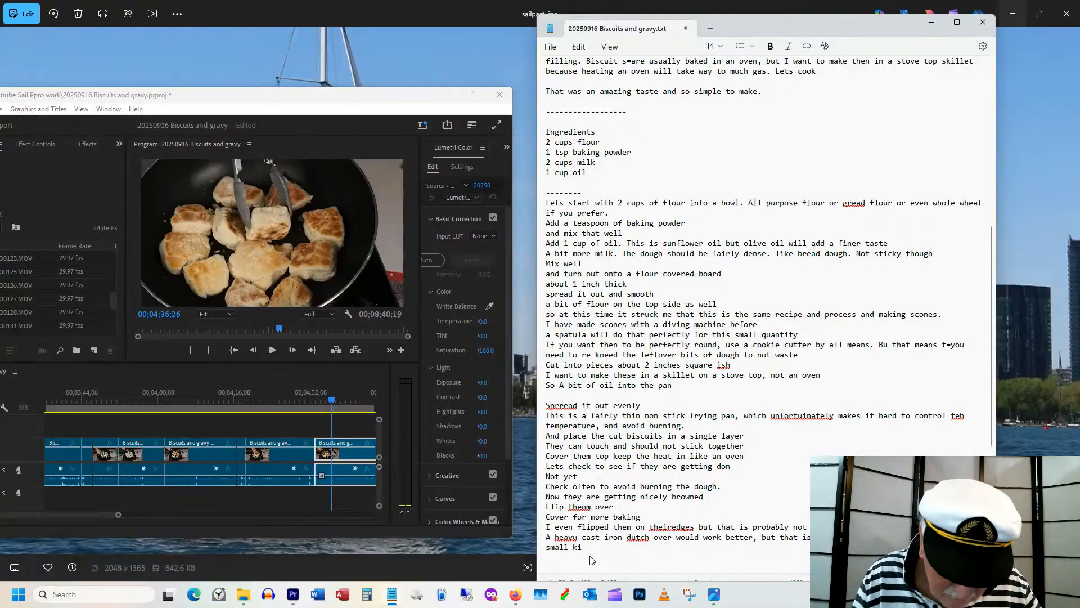
pyautogui.write('tchn gally')
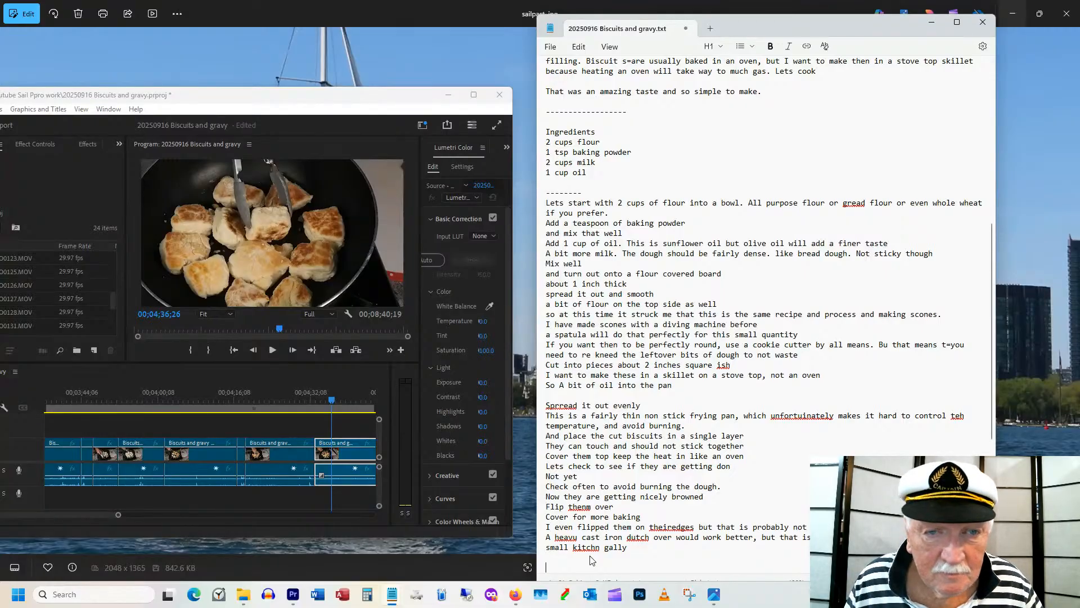
pyautogui.press('Return')
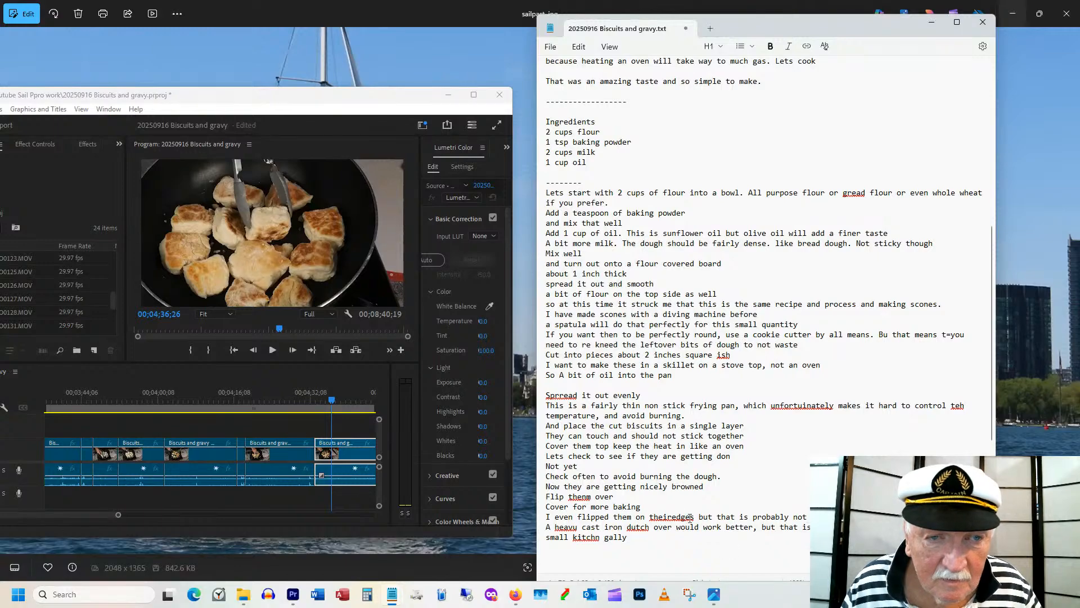
# Correct the misspellings in the script's last two sentences to "their edges", "kitchen" and "heavy".
pyautogui.click(669, 516)
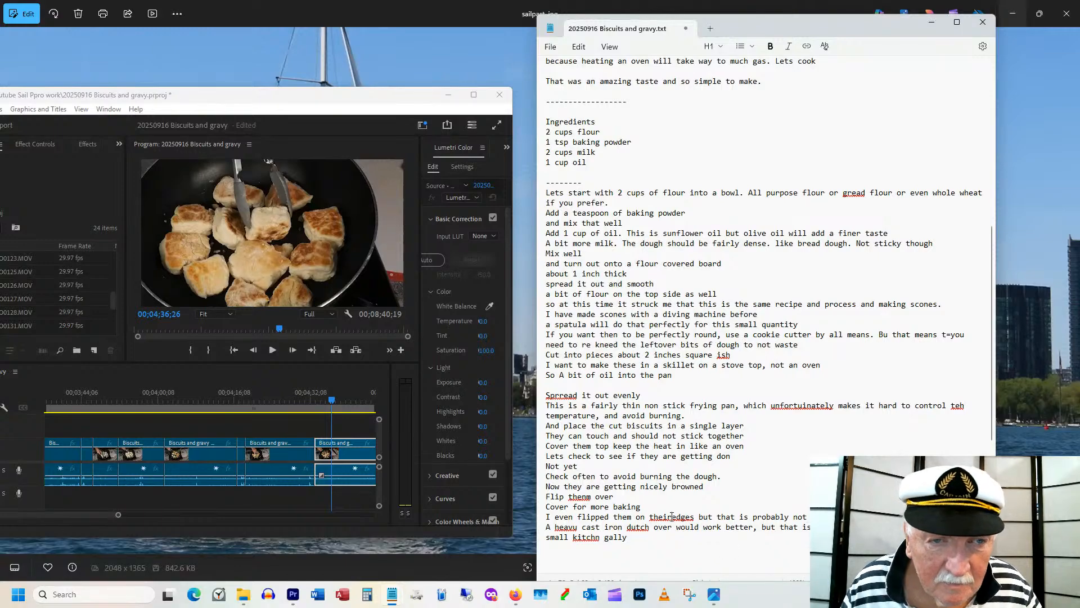
pyautogui.click(589, 539)
pyautogui.click(586, 556)
pyautogui.click(564, 527)
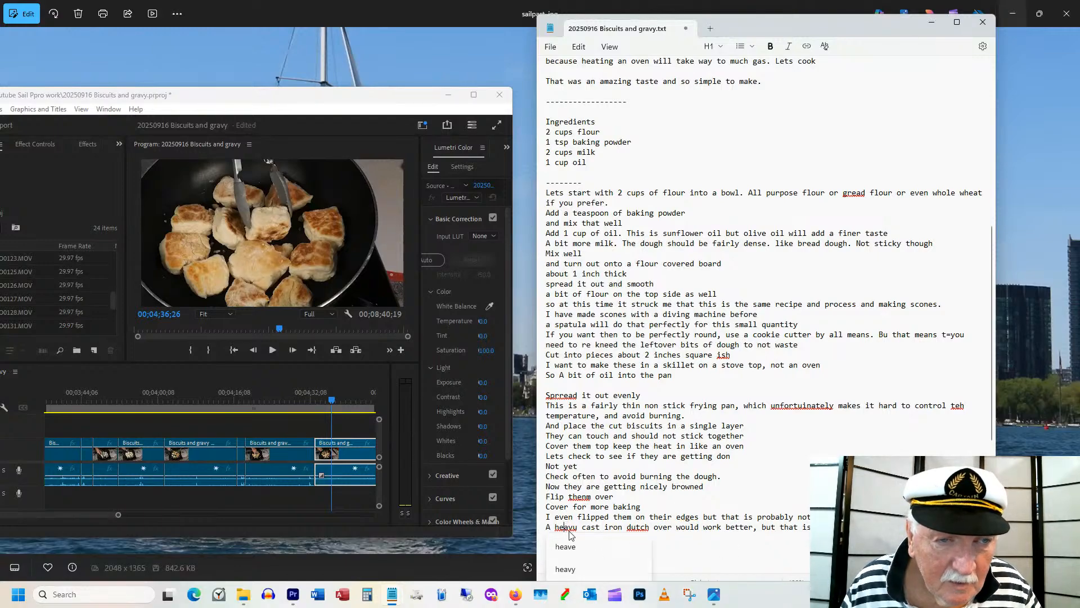
pyautogui.click(565, 567)
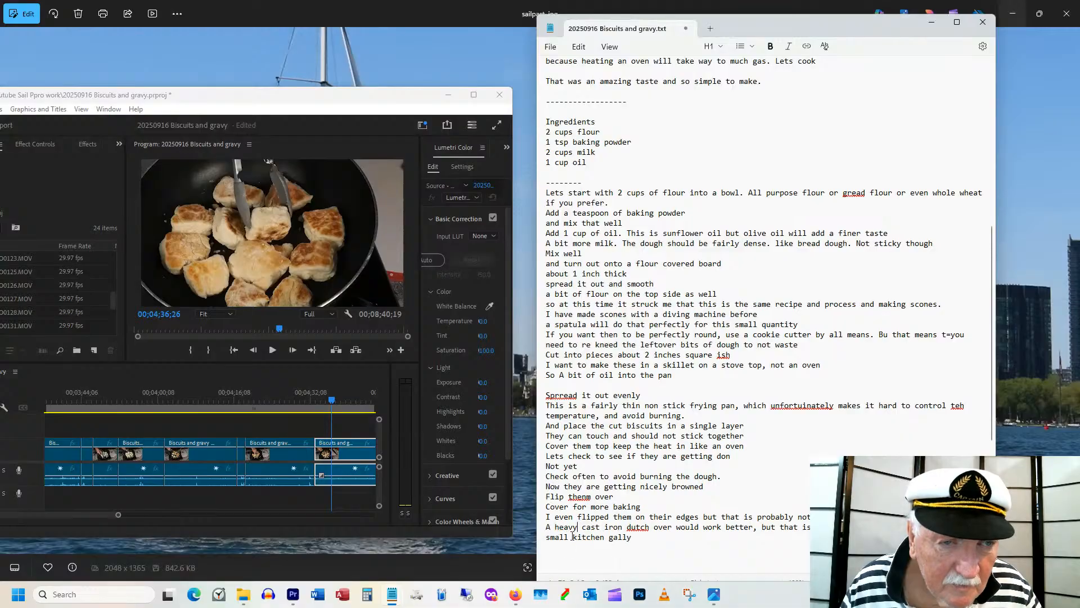
# Correct the flagged words to "them" in the flipping line, "unfortunately" in the frying pan line and "Dutch" in the cast iron line.
pyautogui.click(580, 497)
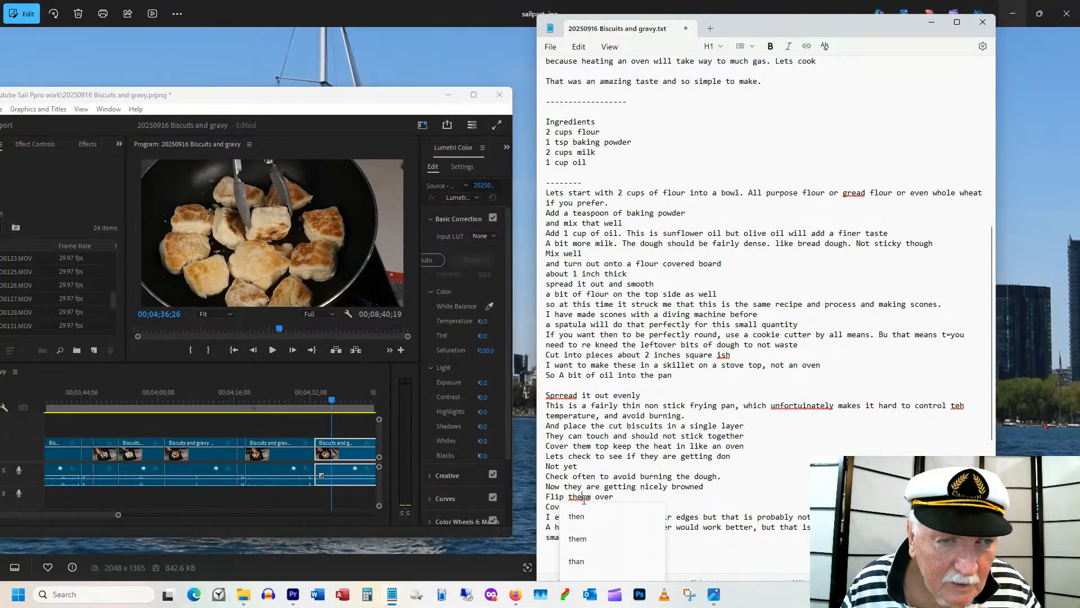
pyautogui.click(578, 538)
pyautogui.click(794, 407)
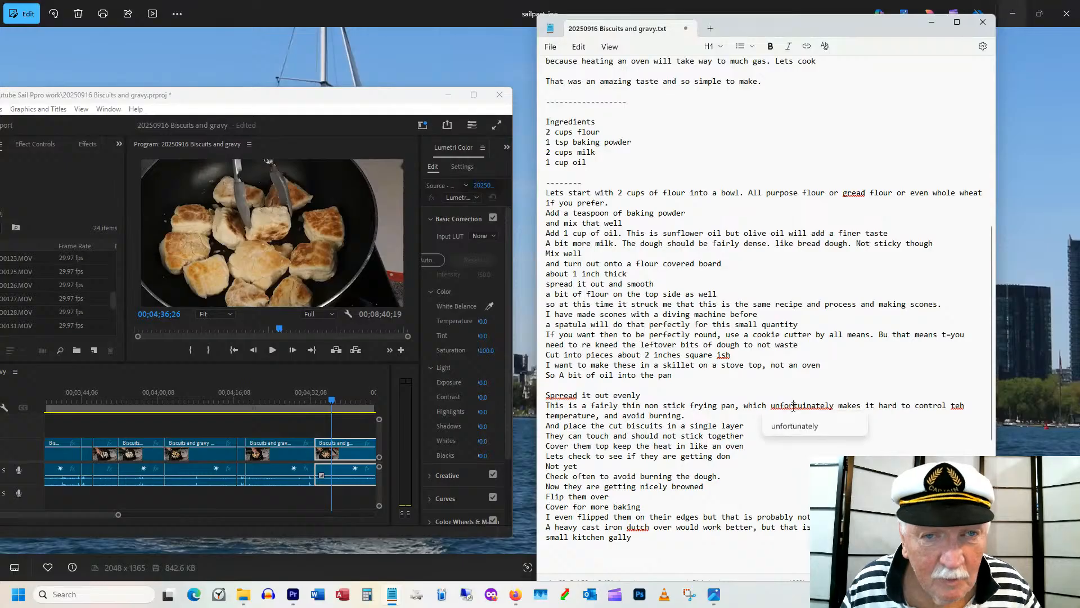
pyautogui.click(791, 427)
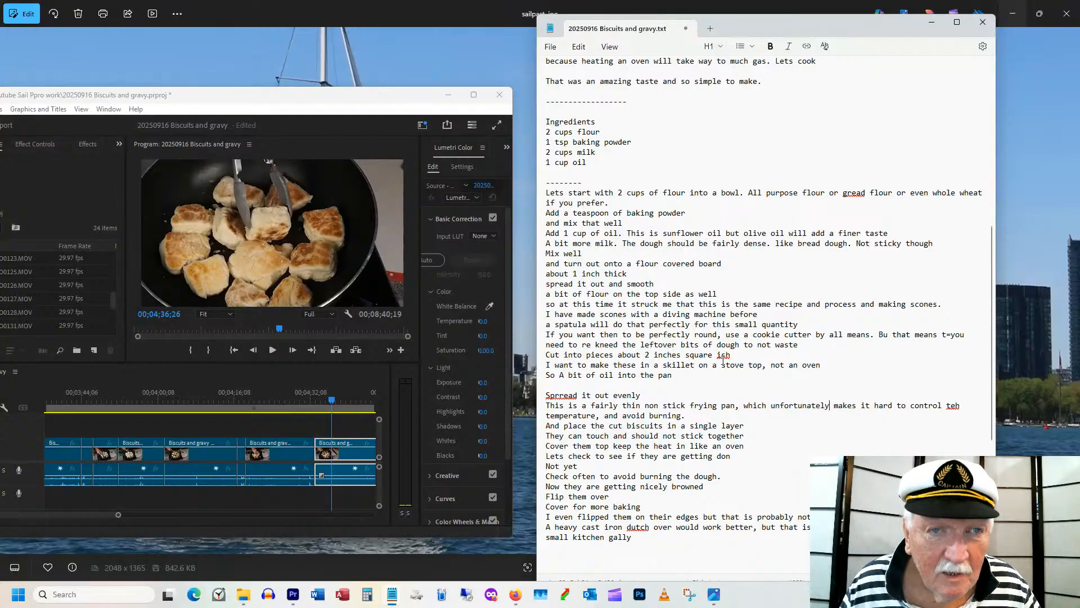
pyautogui.rightClick(641, 527)
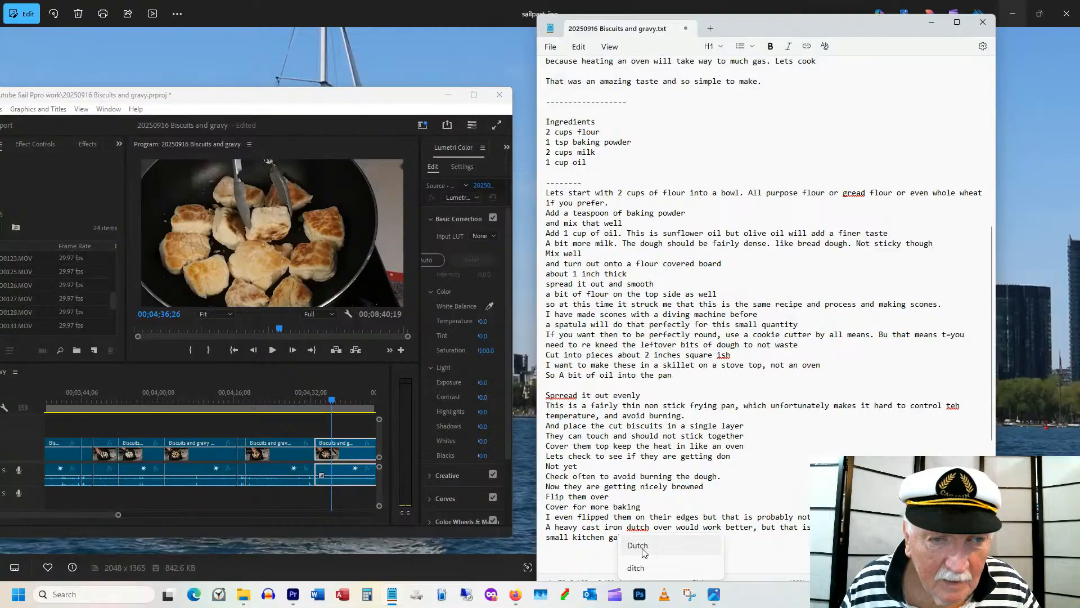
pyautogui.click(641, 546)
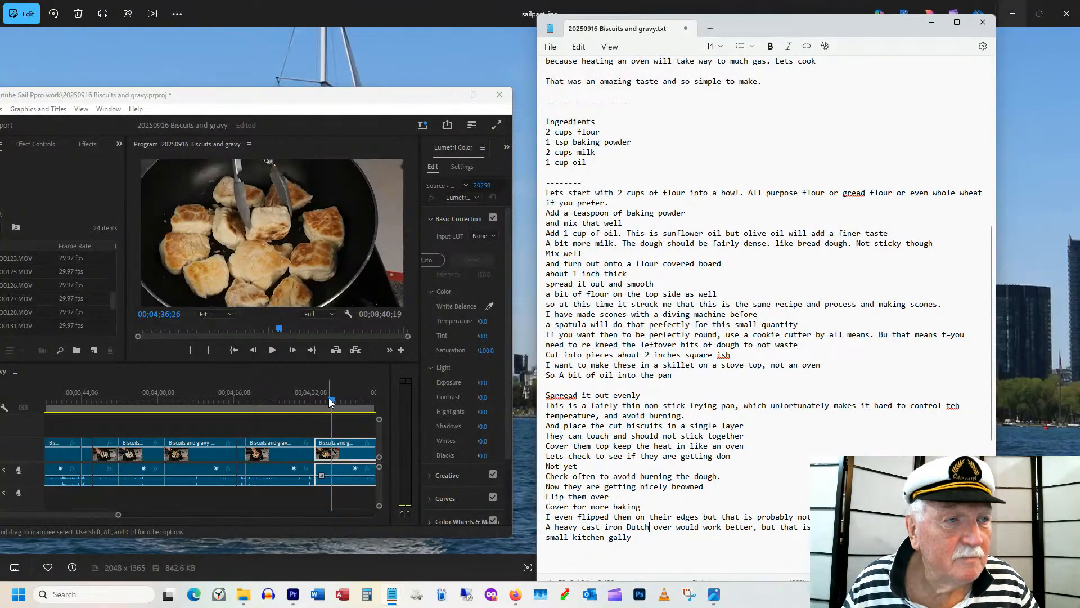
# Advance the Premiere Pro sequence to 00;04;50;24 and add the line "Nicely don, about 8 minutes in all" to the Notepad script.
pyautogui.moveTo(328, 397); pyautogui.dragTo(289, 402)
pyautogui.click(568, 541)
pyautogui.click(560, 550)
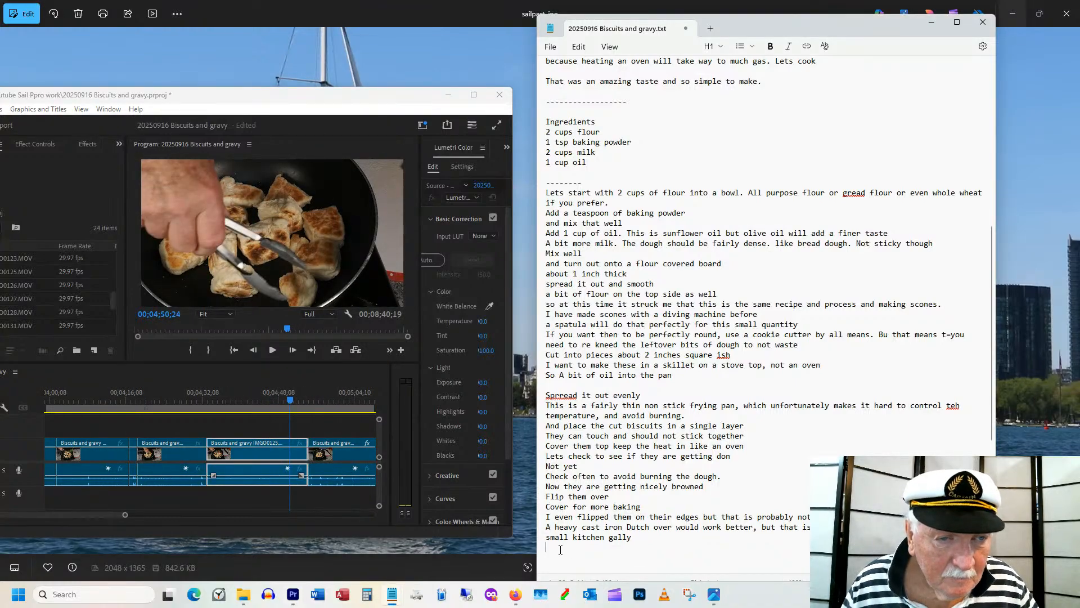
pyautogui.press('Return')
pyautogui.write('Nicely d')
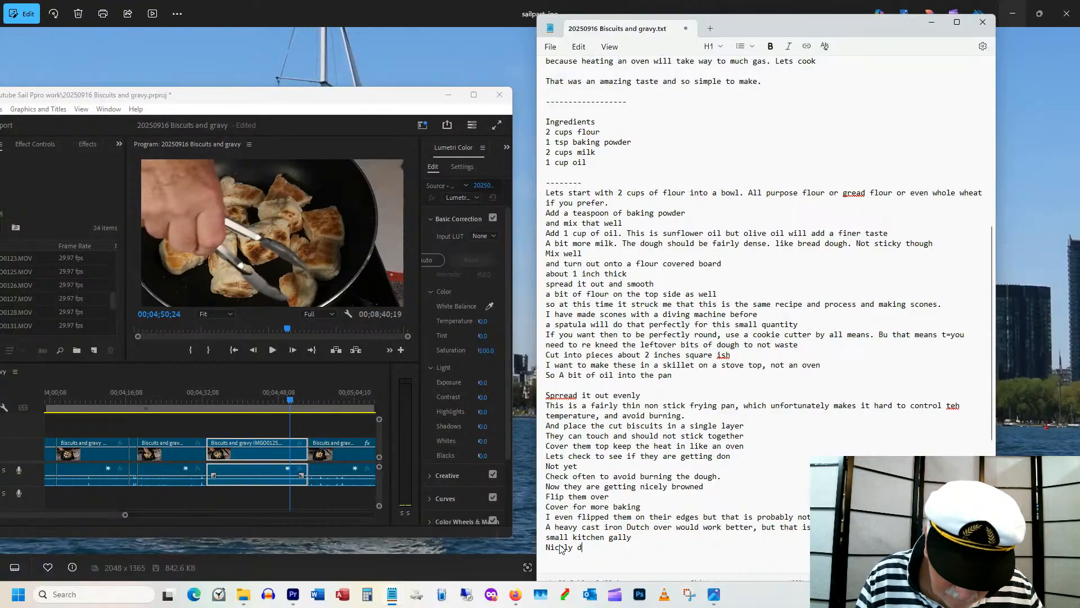
pyautogui.write('on, about ')
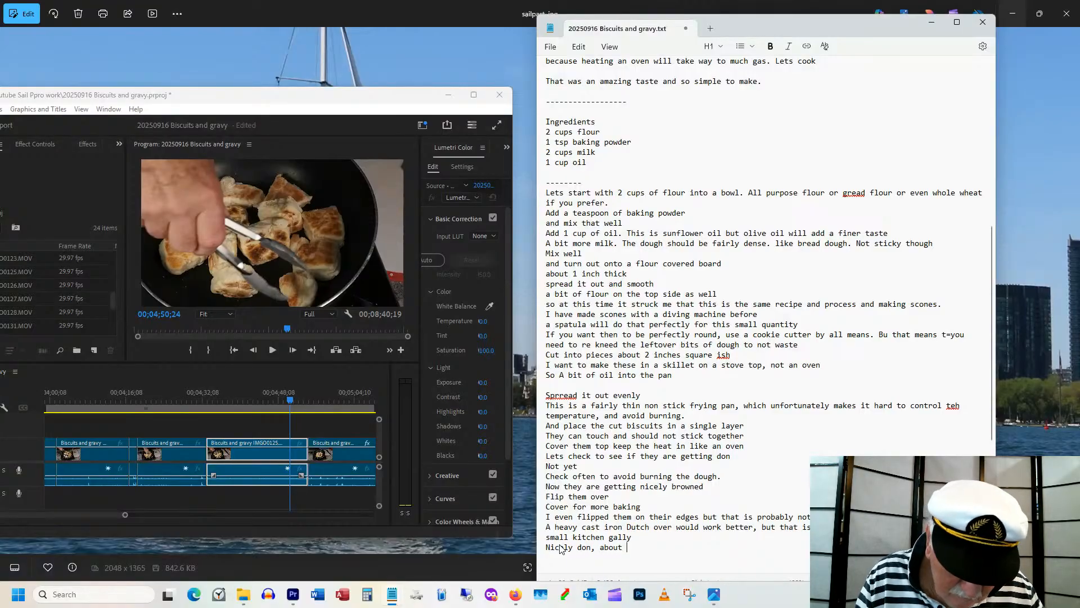
pyautogui.write('8 minute')
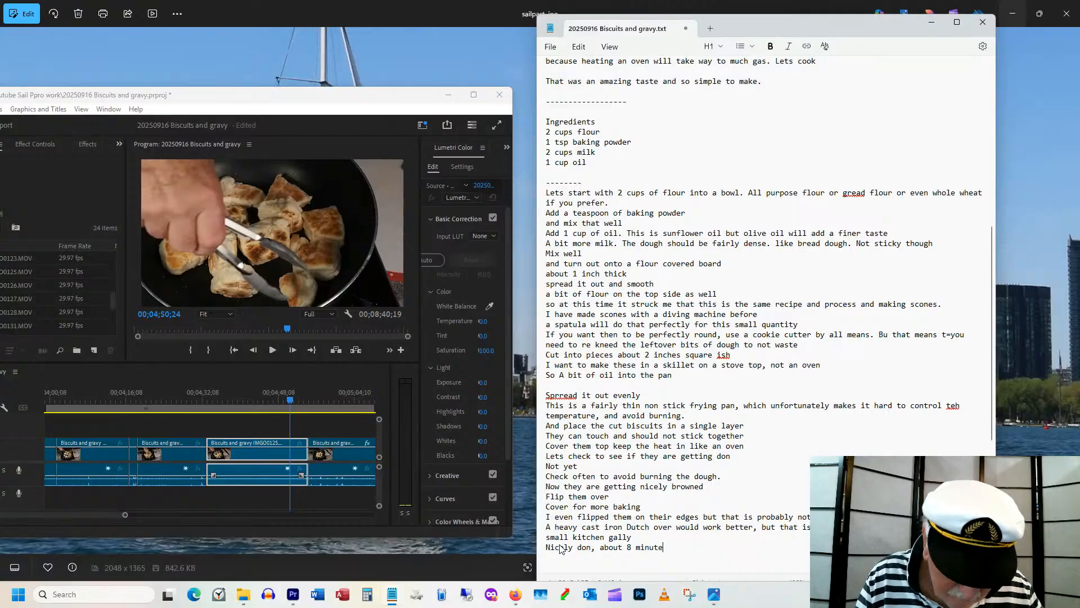
pyautogui.write(' sin all')
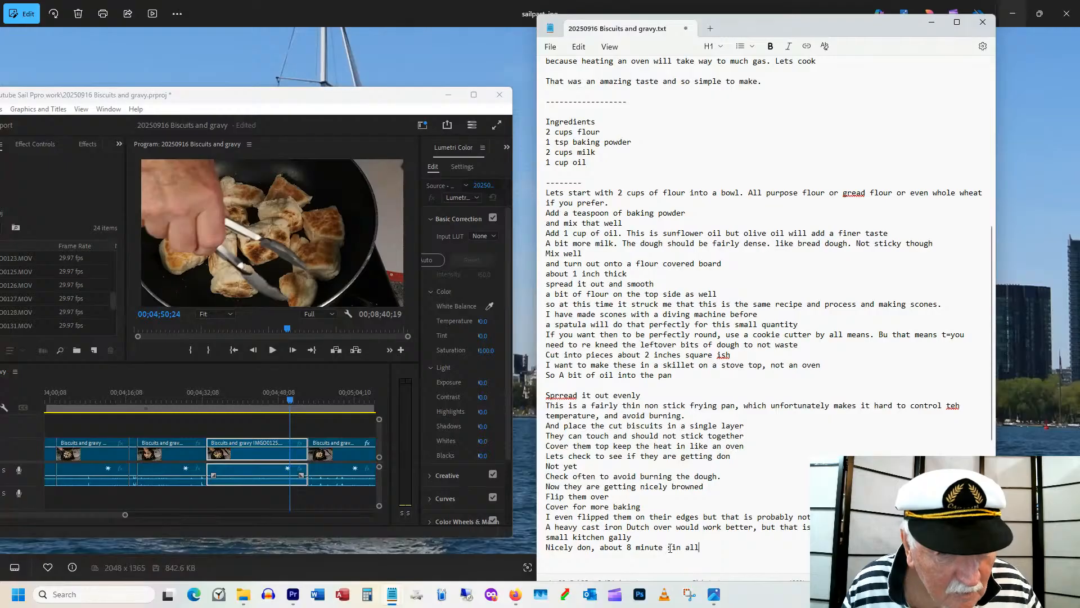
pyautogui.press('BackSpace')
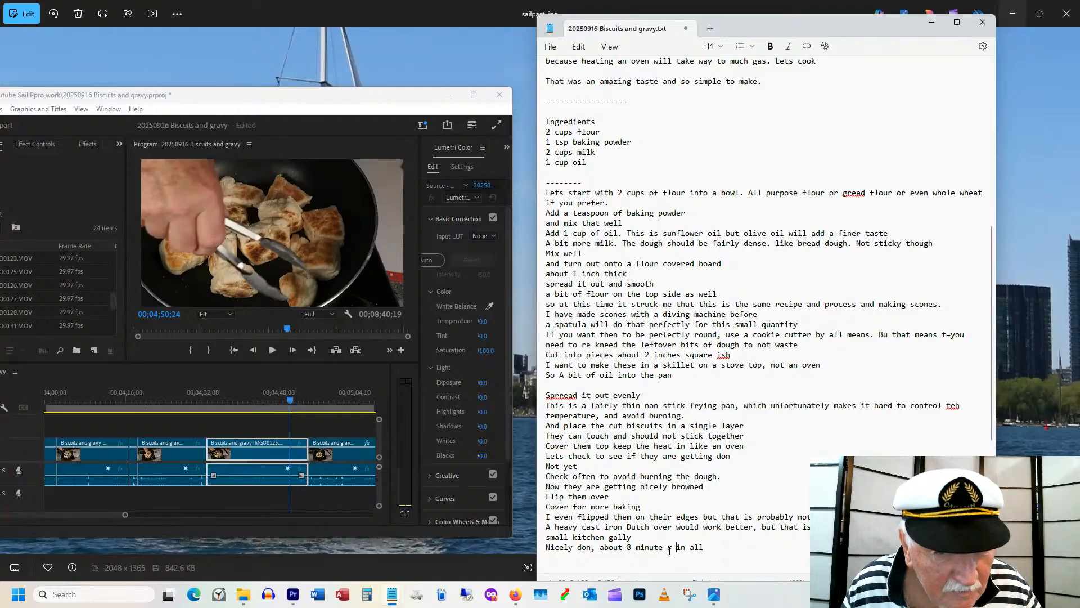
pyautogui.press('Left')
pyautogui.write('s')
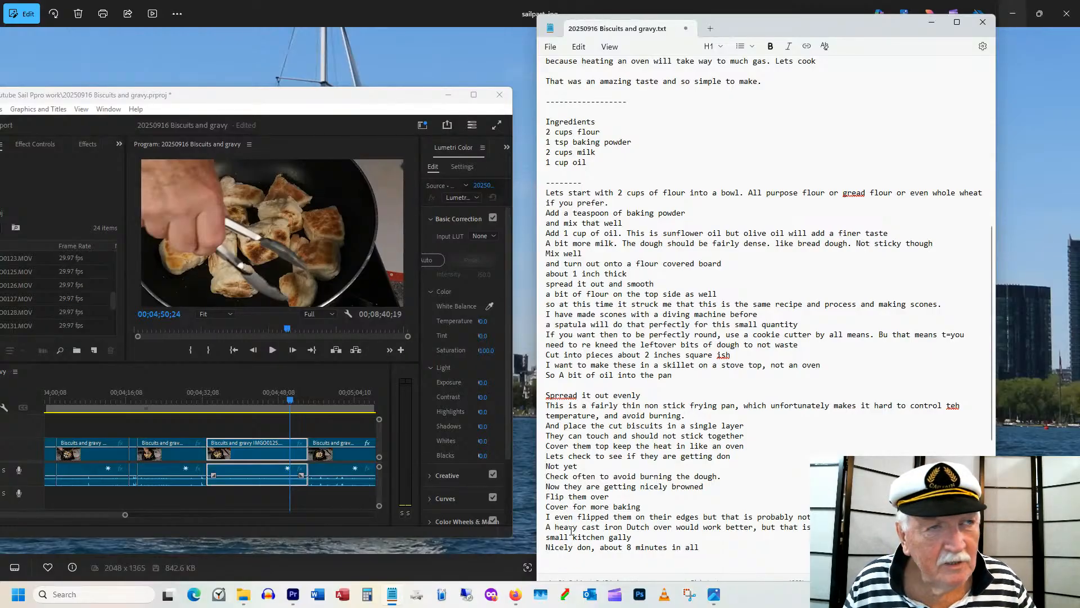
# Switch to Premiere Pro and advance the sequence to 00;04;58;15, where the browned biscuits are being taken from the pan.
pyautogui.scroll(-4, 572, 532)
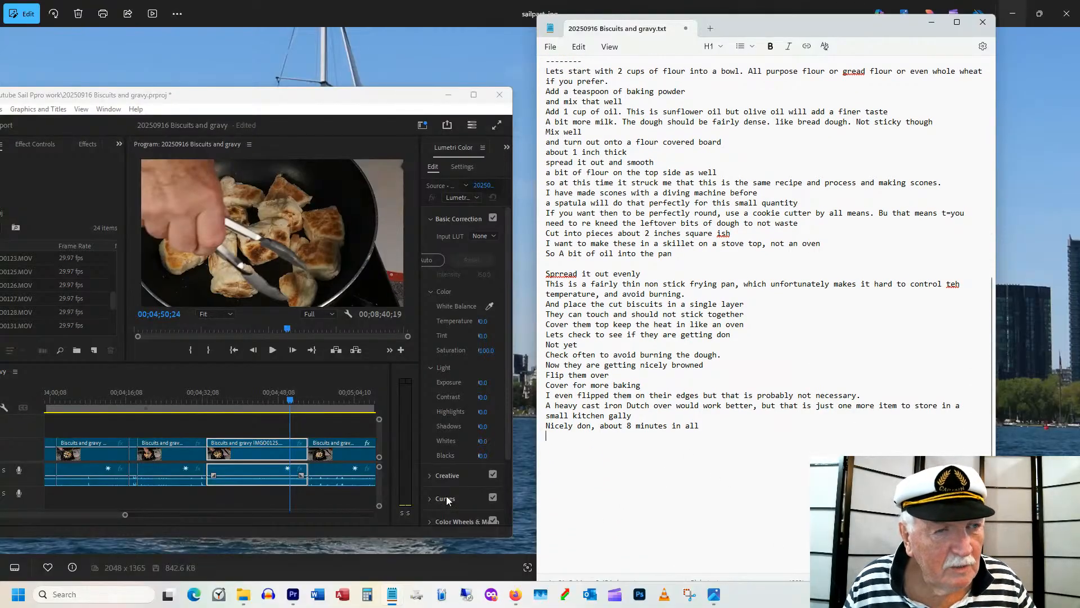
pyautogui.click(293, 405)
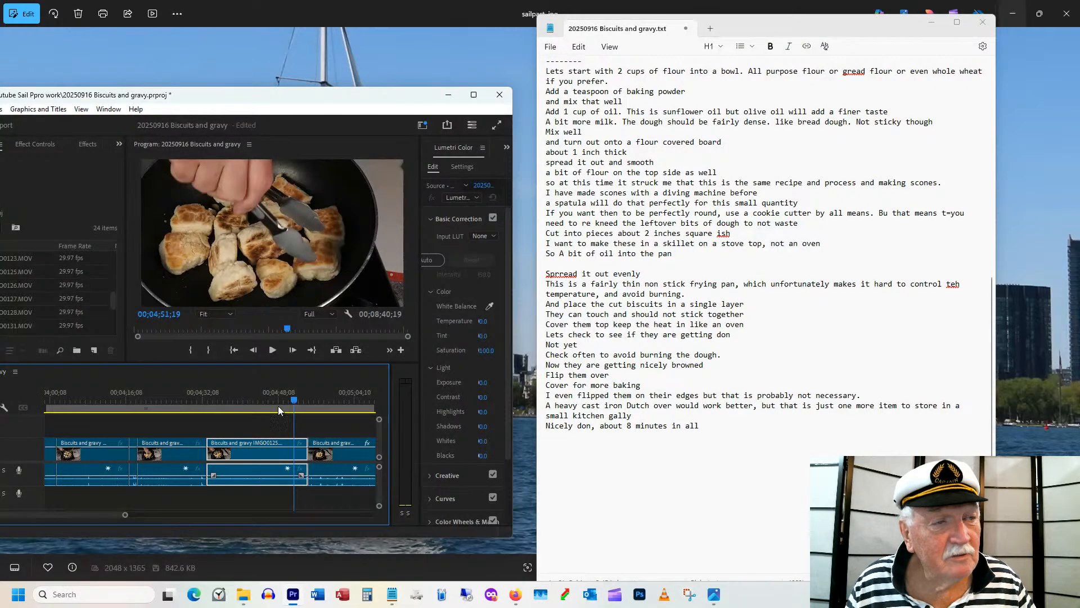
pyautogui.moveTo(295, 399); pyautogui.dragTo(326, 397)
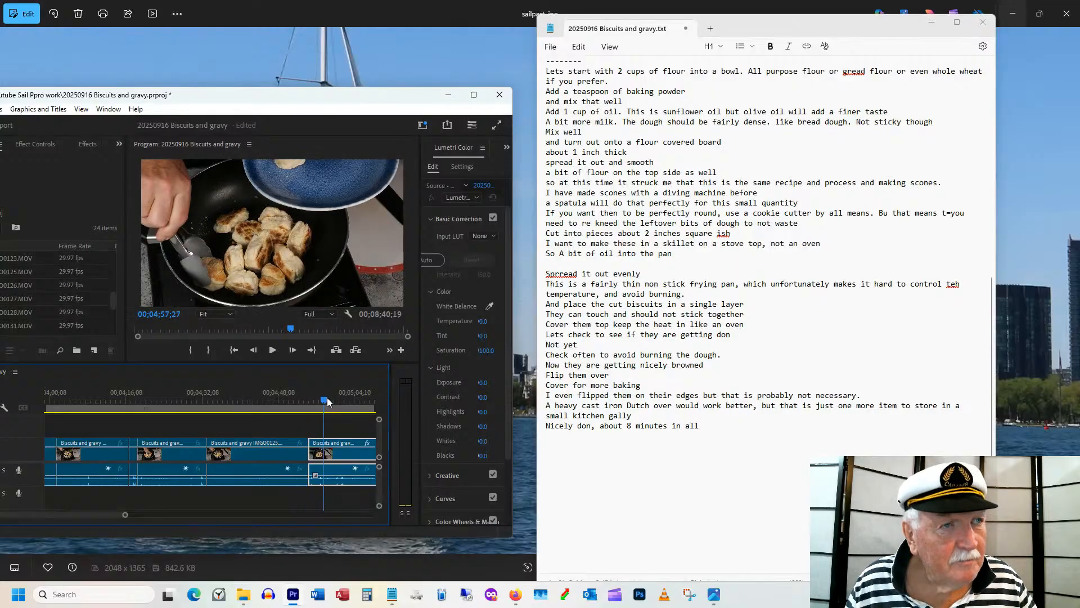
# Add the line "Lets set thenm aside to make the gravy in teh same pan" at the end of the Notepad script.
pyautogui.click(559, 457)
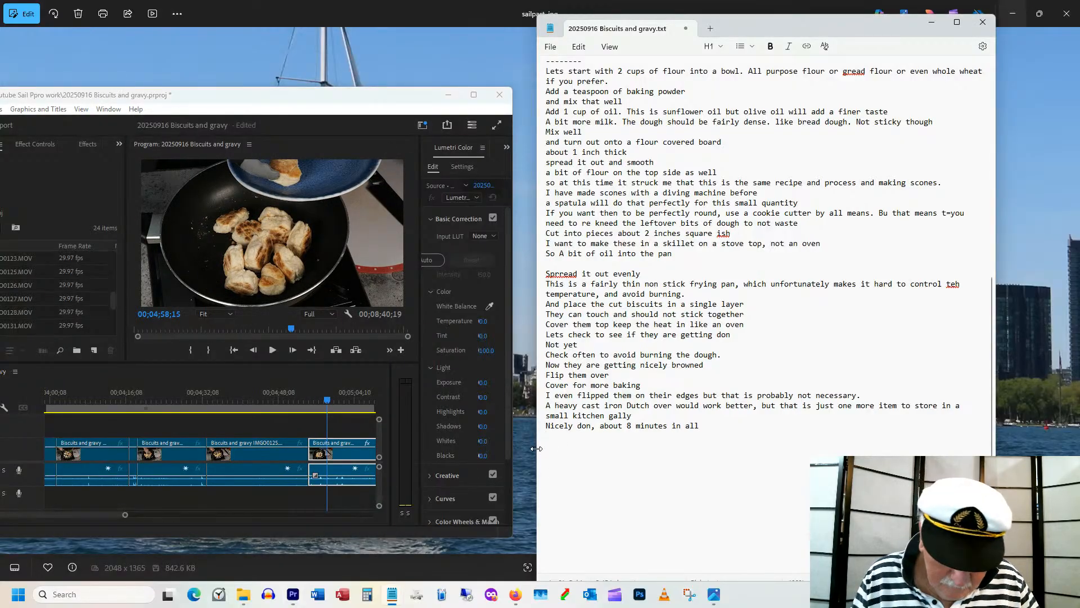
pyautogui.write('Lets set')
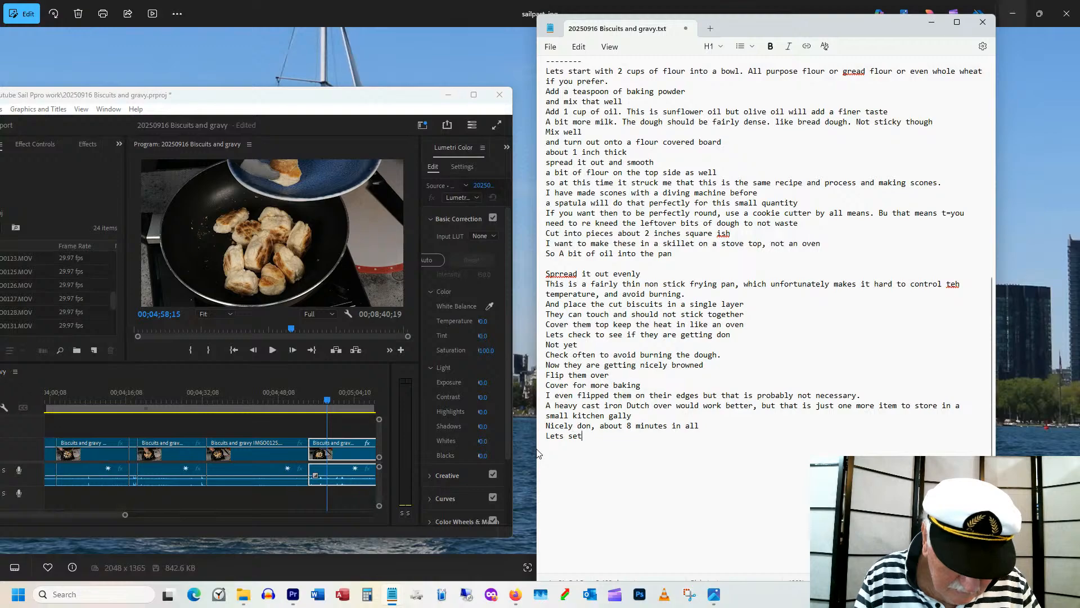
pyautogui.write(' themm aside ')
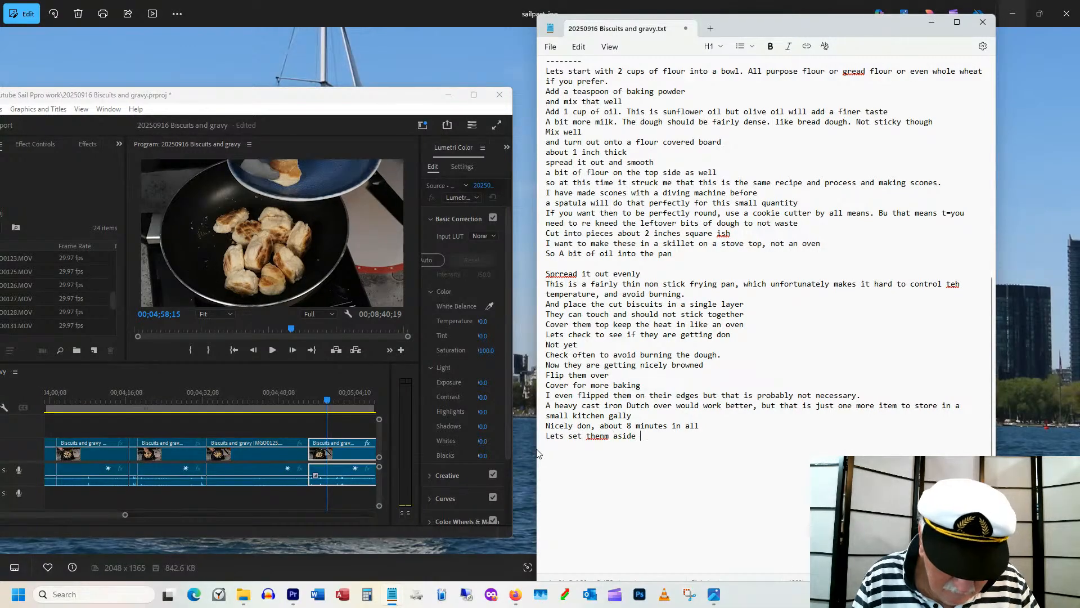
pyautogui.write('to ')
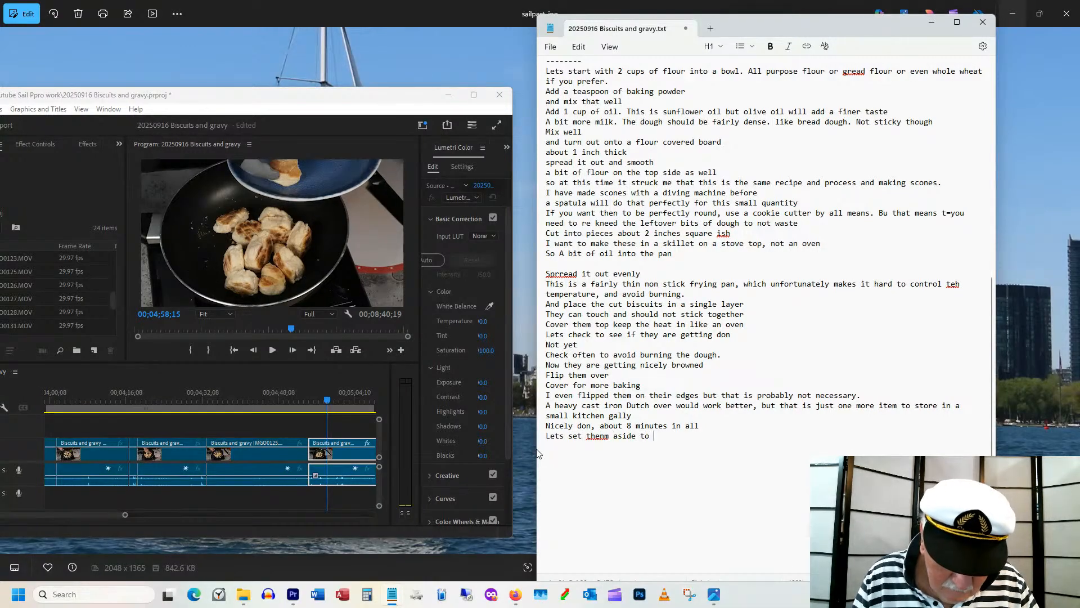
pyautogui.write('make the gra')
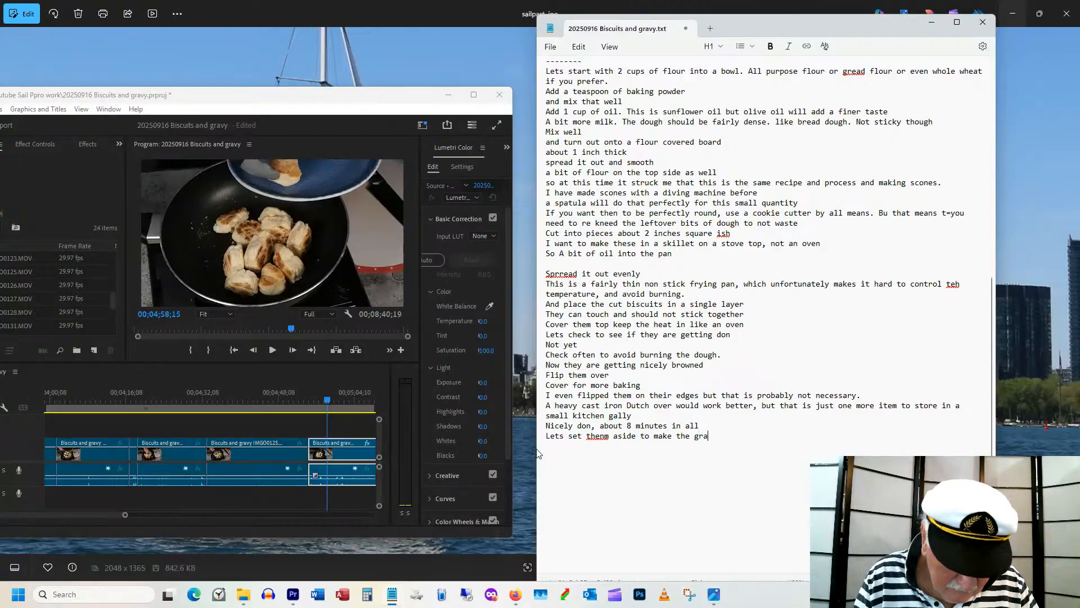
pyautogui.write('vy in teh')
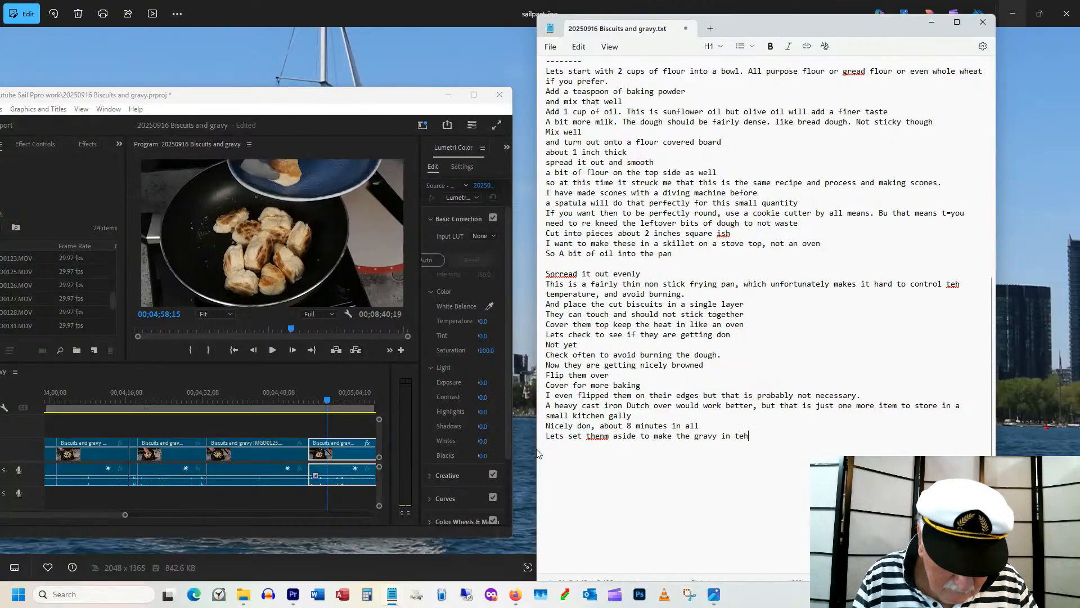
pyautogui.write(' same pan')
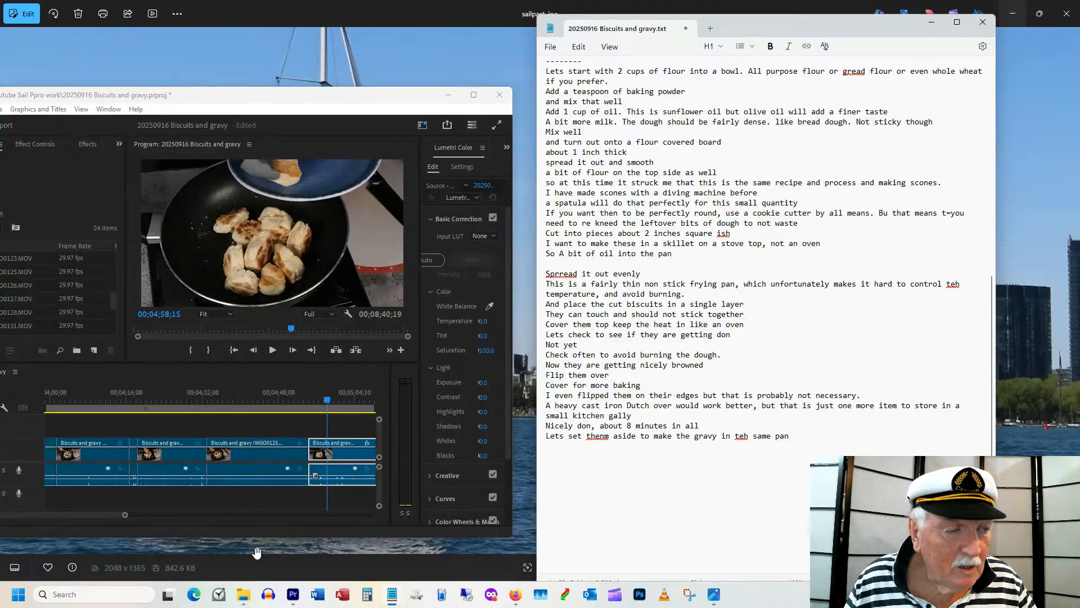
# Advance the Premiere Pro sequence to 00;05;19;00 and add "The gravi is based on sasage. I had breakfast sausaes" to the Notepad script.
pyautogui.moveTo(325, 399); pyautogui.dragTo(298, 407)
pyautogui.click(550, 448)
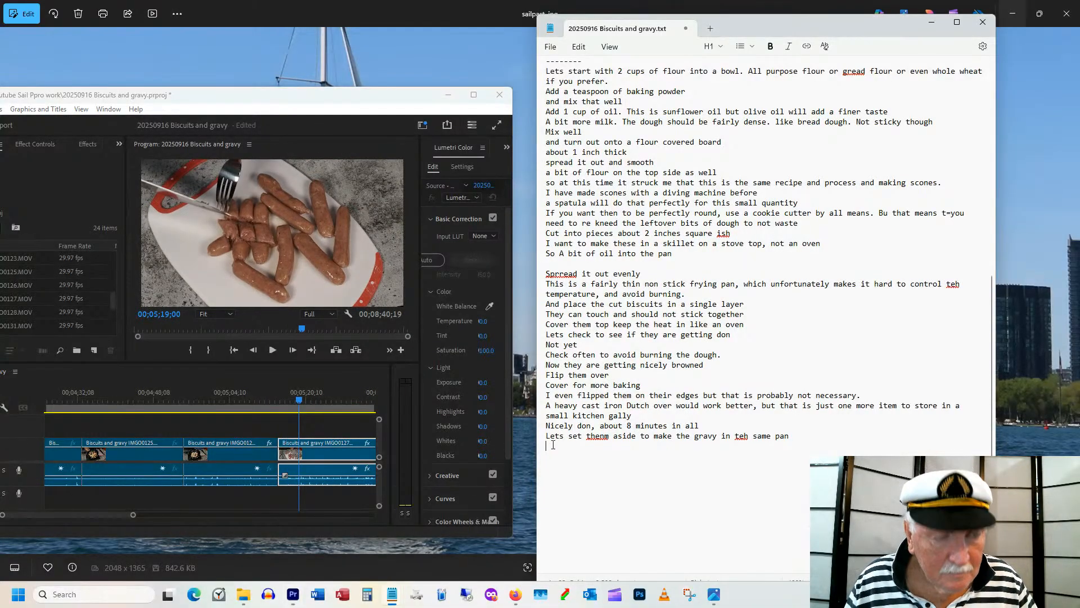
pyautogui.write('The ')
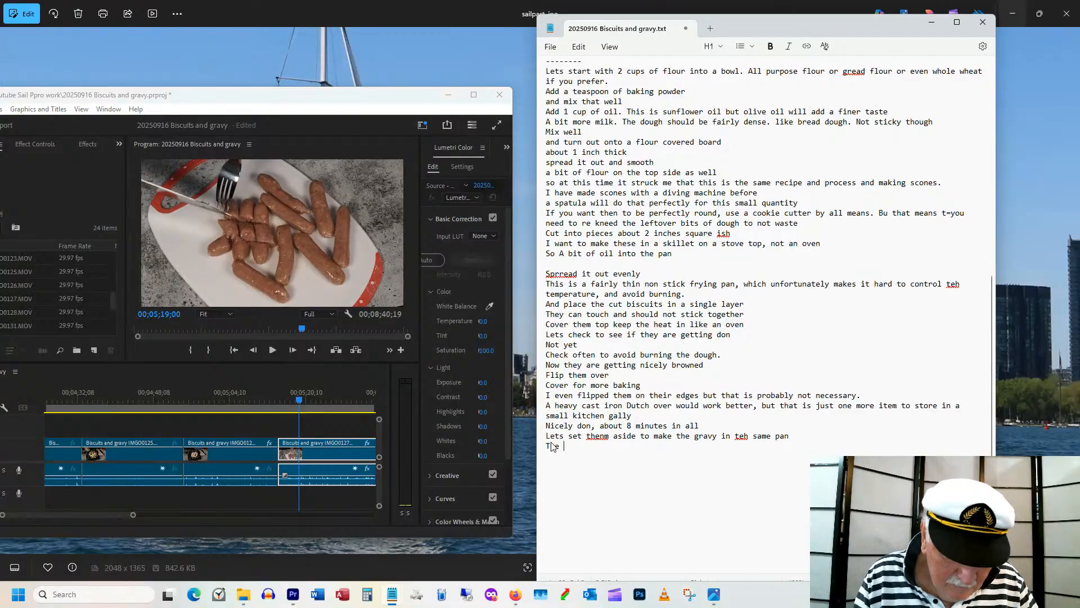
pyautogui.write('gravi ')
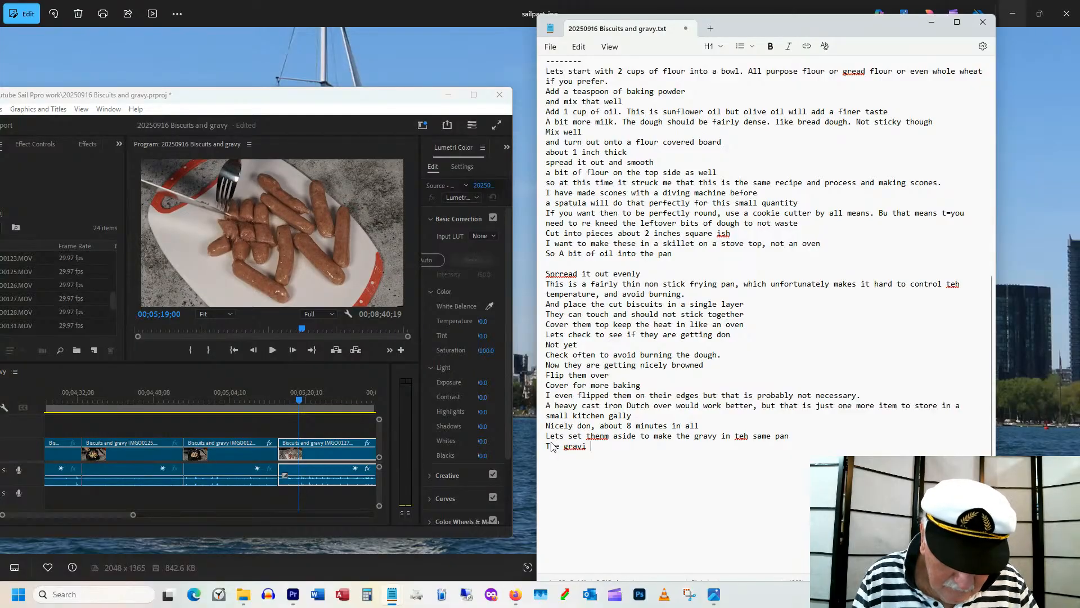
pyautogui.write('is based on sasau')
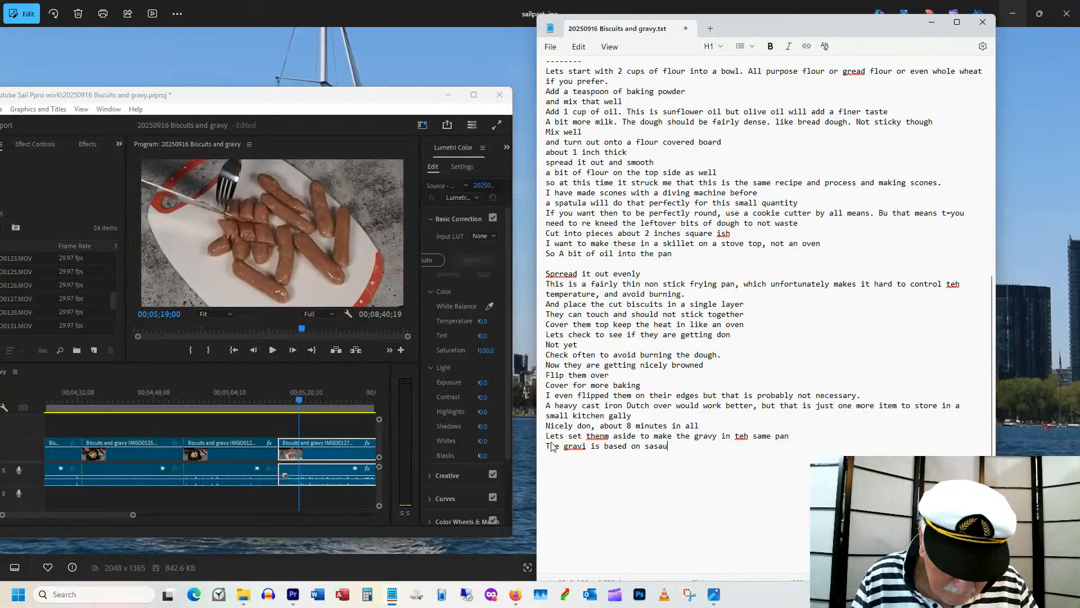
pyautogui.press('BackSpace')
pyautogui.write('g')
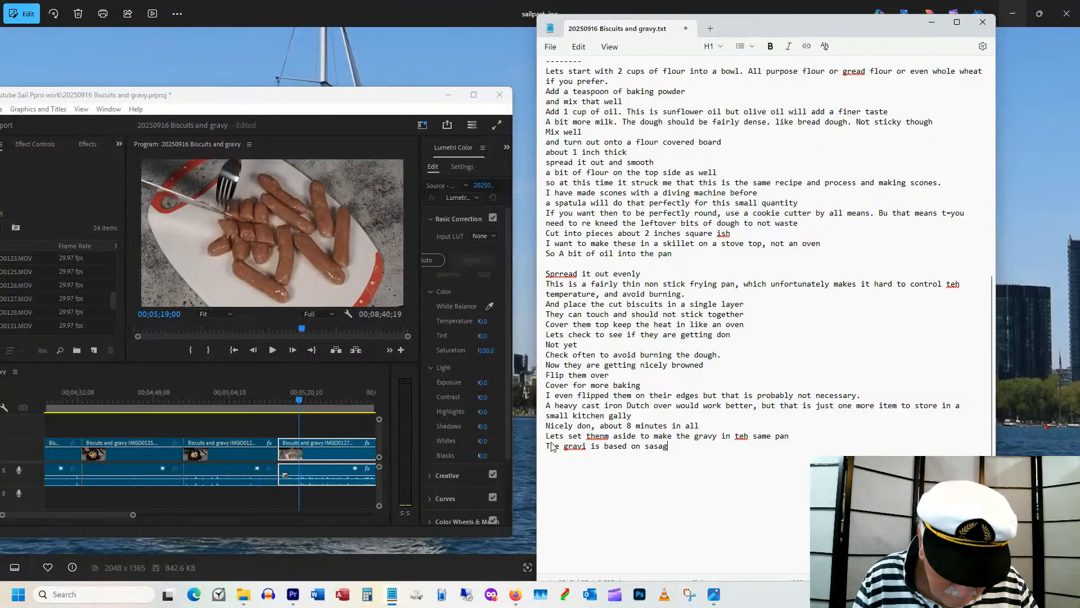
pyautogui.write('e. I ')
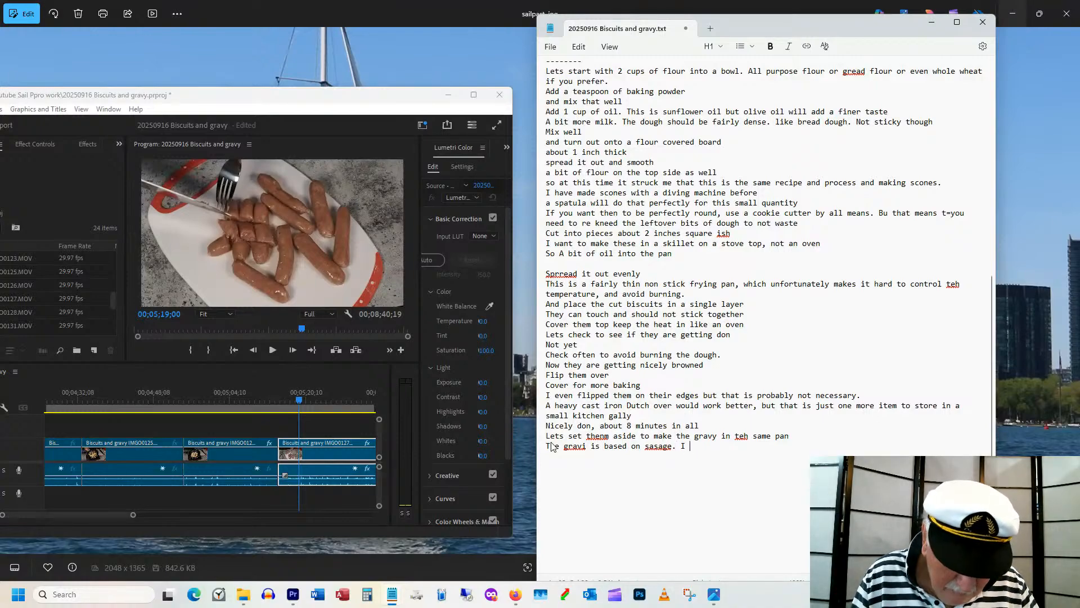
pyautogui.write('had bre')
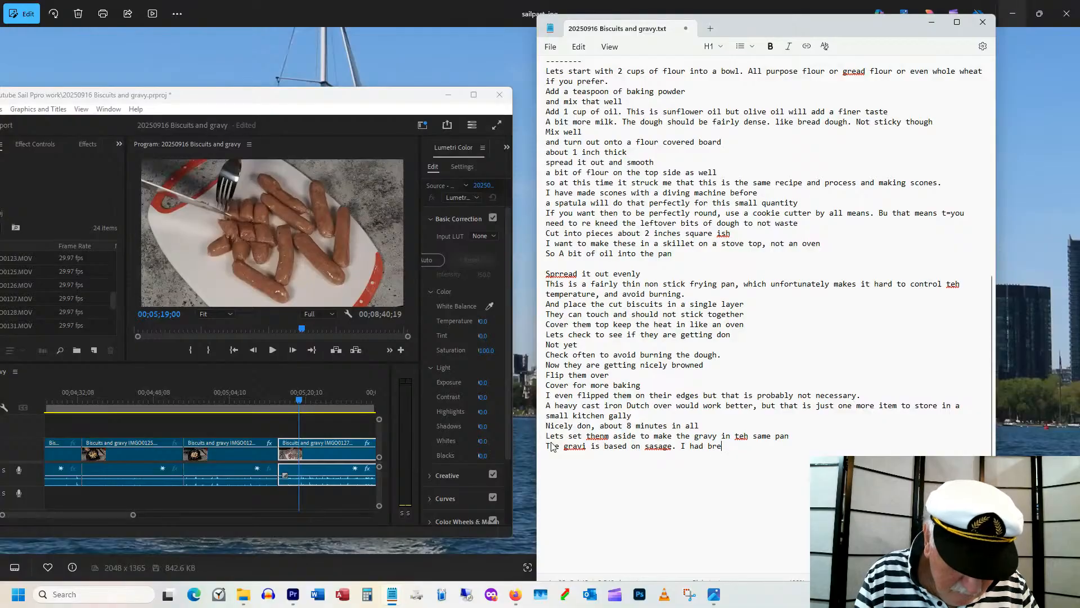
pyautogui.write('akfast ')
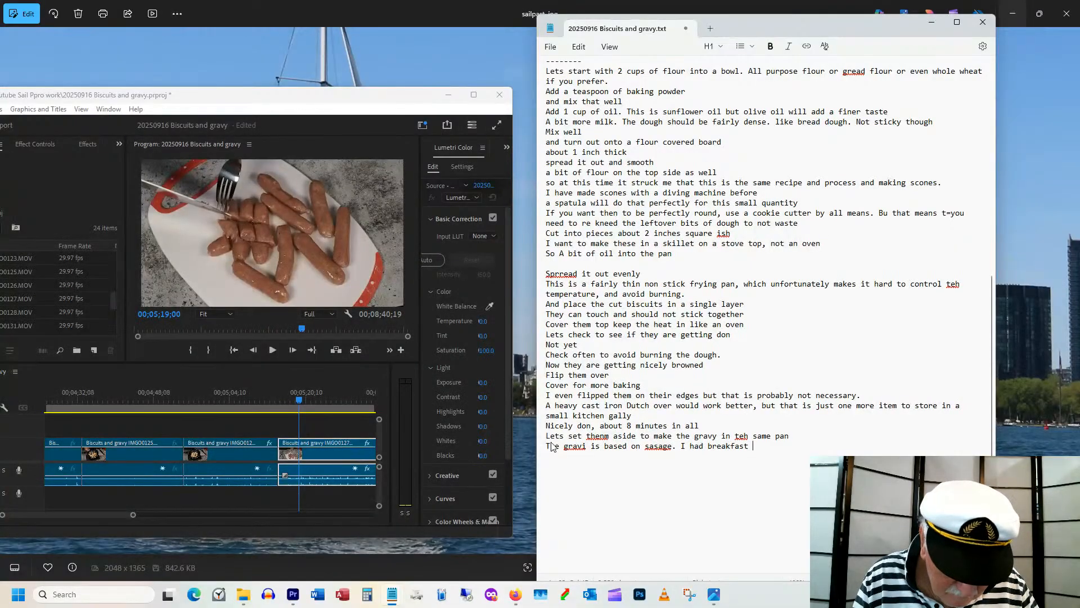
pyautogui.write('sausaes')
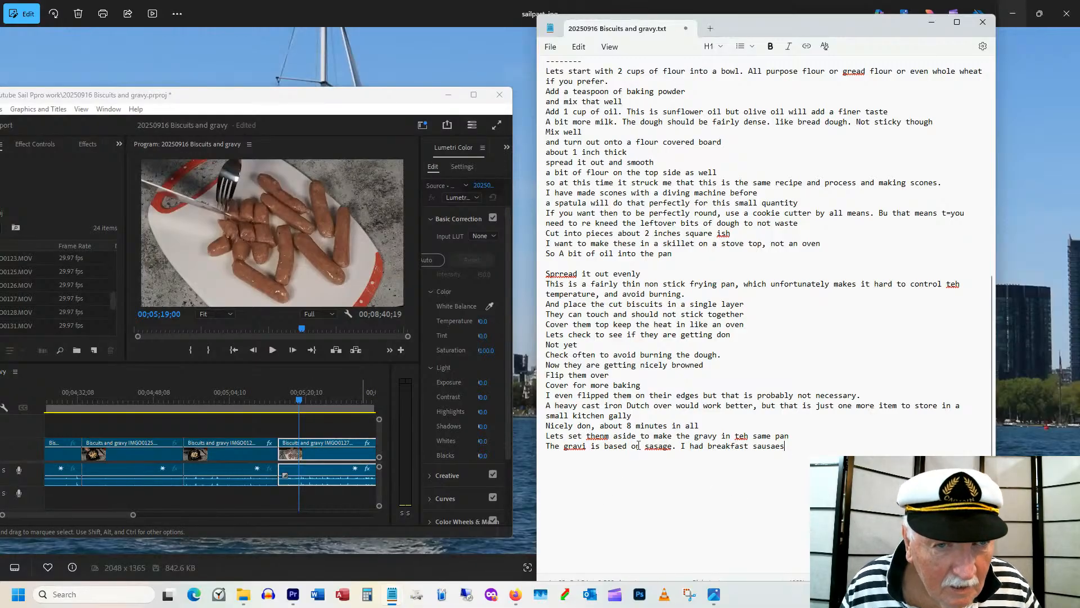
# Correct the flagged words to "gravy" and "sausage" in the last line and to "them" in the line above.
pyautogui.rightClick(578, 449)
pyautogui.click(585, 466)
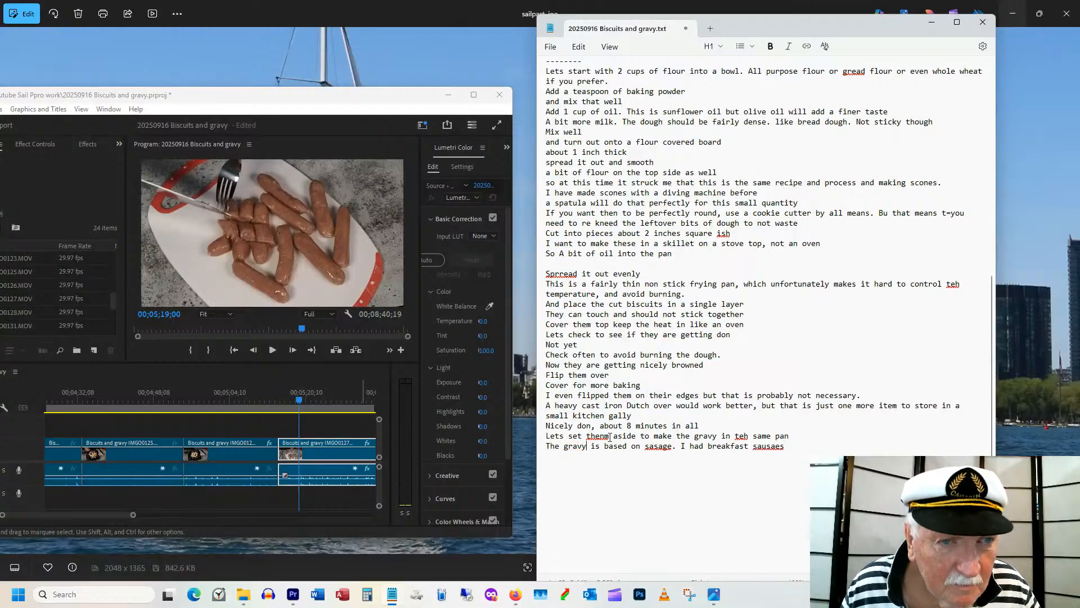
pyautogui.rightClick(598, 437)
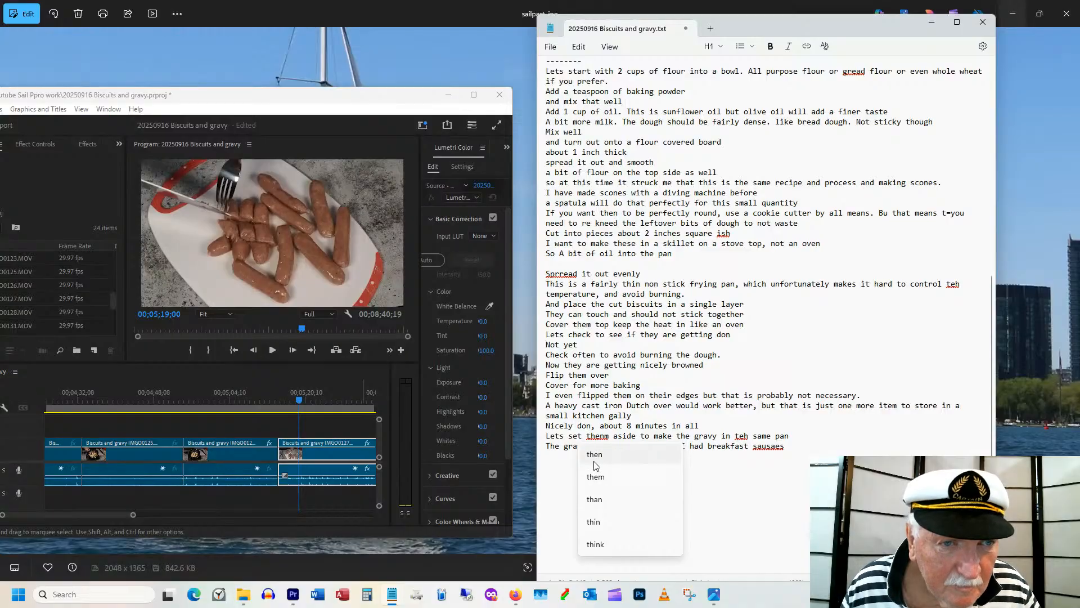
pyautogui.click(594, 477)
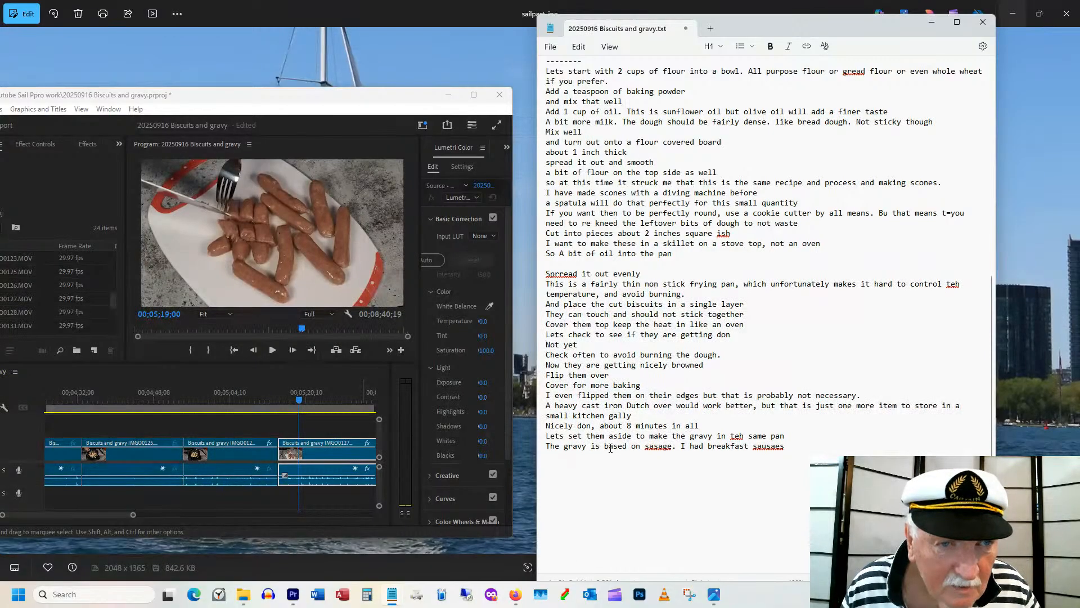
pyautogui.click(657, 446)
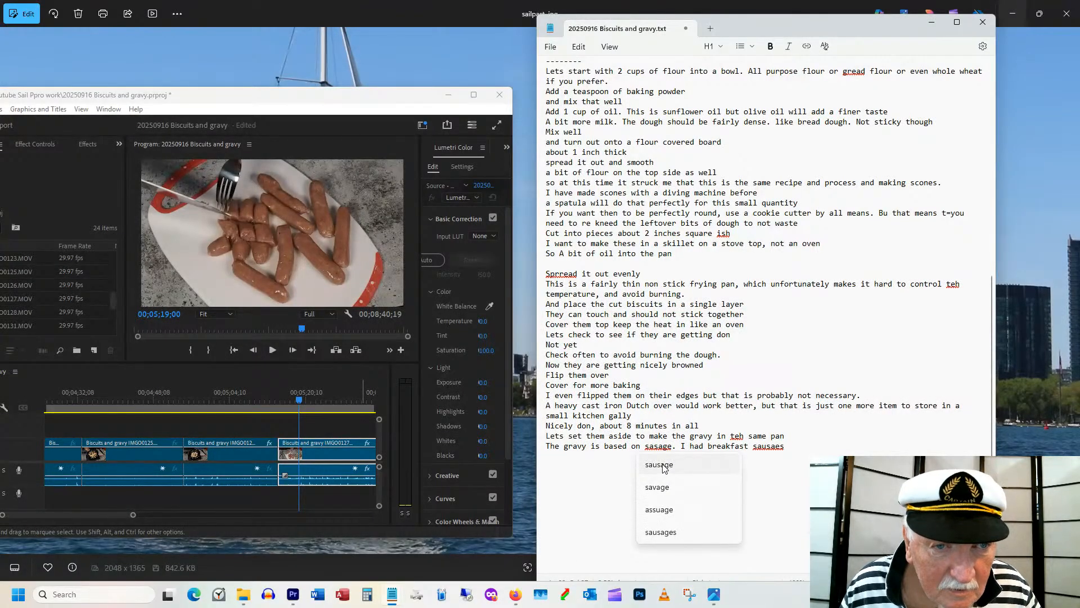
pyautogui.click(660, 465)
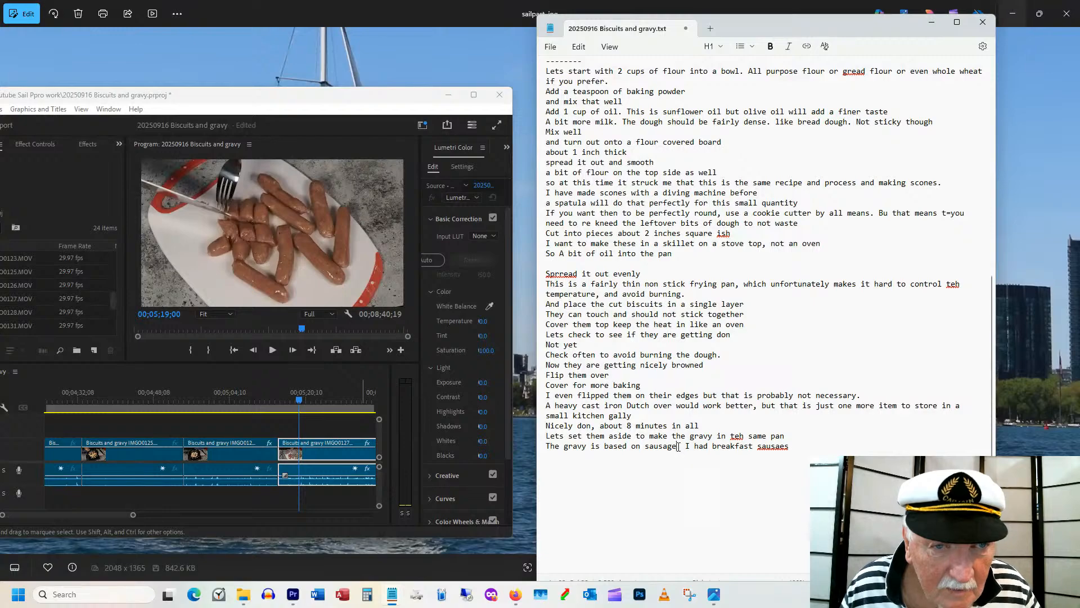
# Insert "meat flavor" after "sausage" in the gravy line and continue its end with "so taht is what i am using".
pyautogui.write('.')
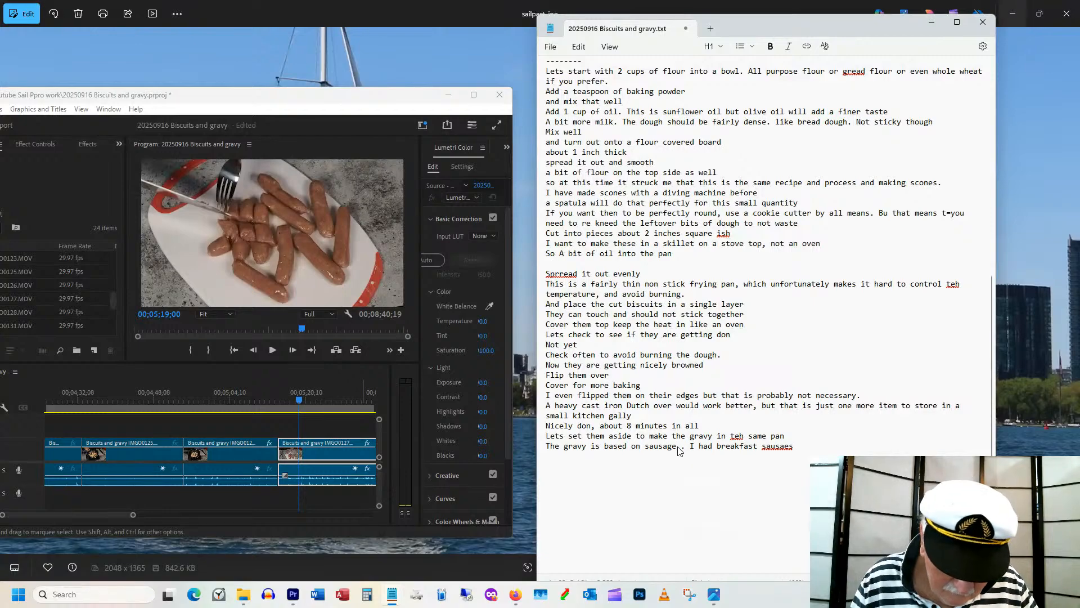
pyautogui.write('meat flavor')
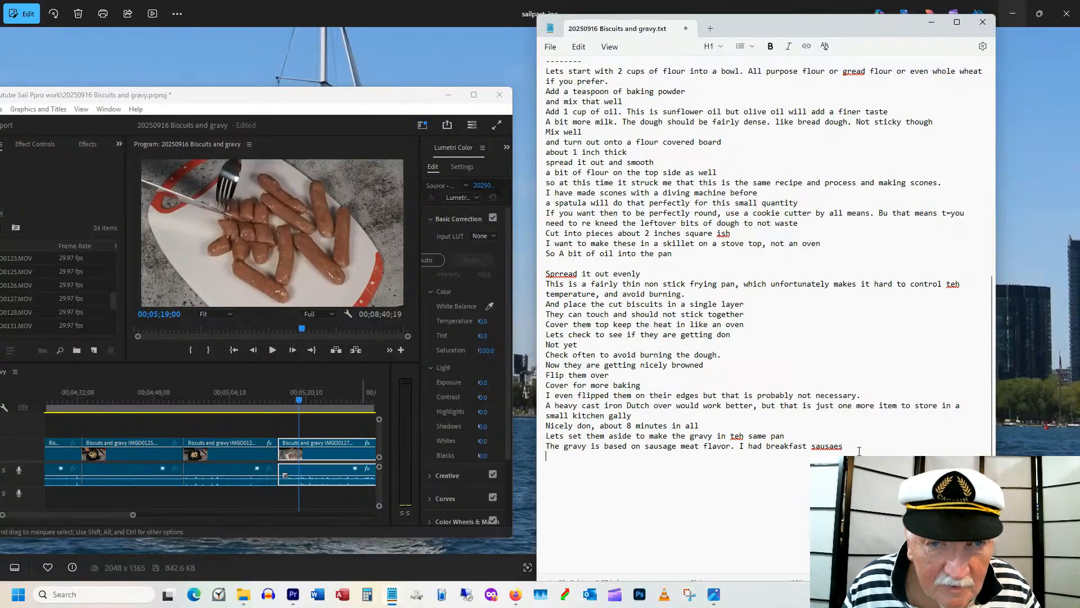
pyautogui.write('so taht is what i am using')
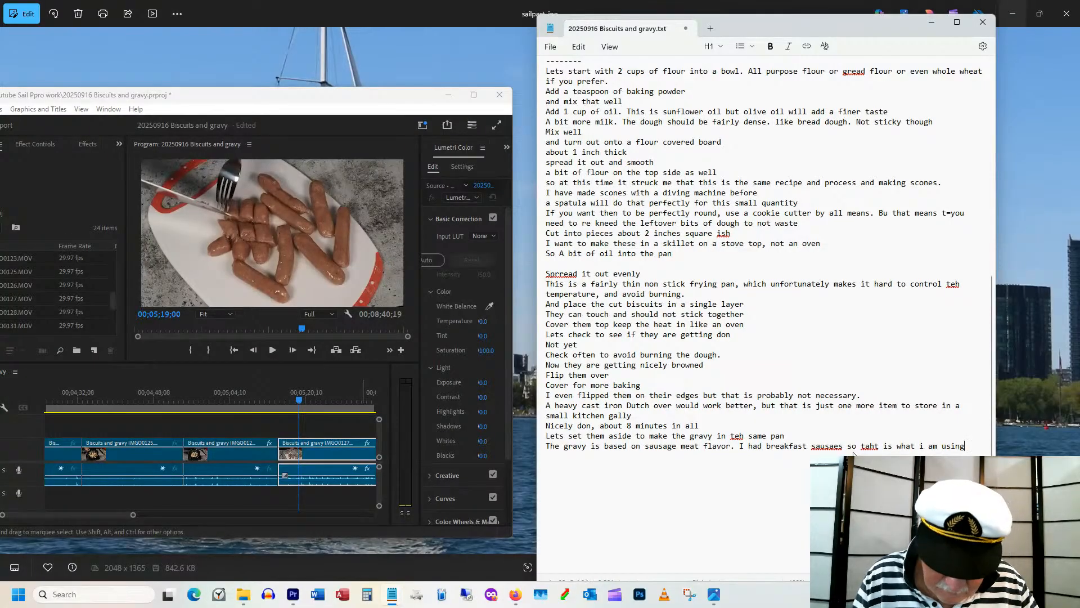
# Below a blank line, add the sentence "Cut them into small pieces, and slice a few in half to expo…", ending in "favor".
pyautogui.write('C')
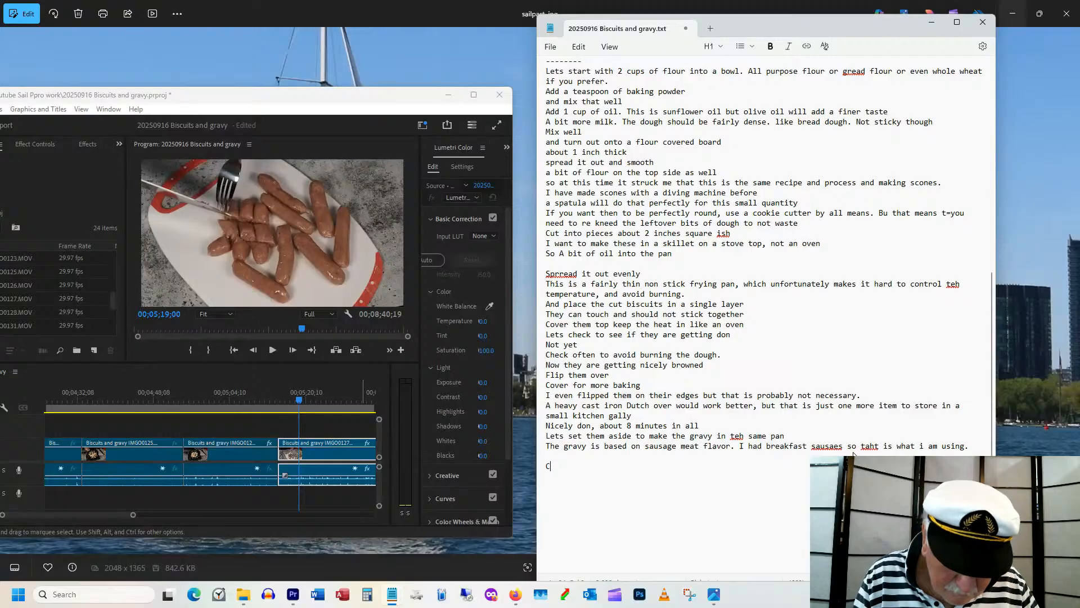
pyautogui.write('ut them in')
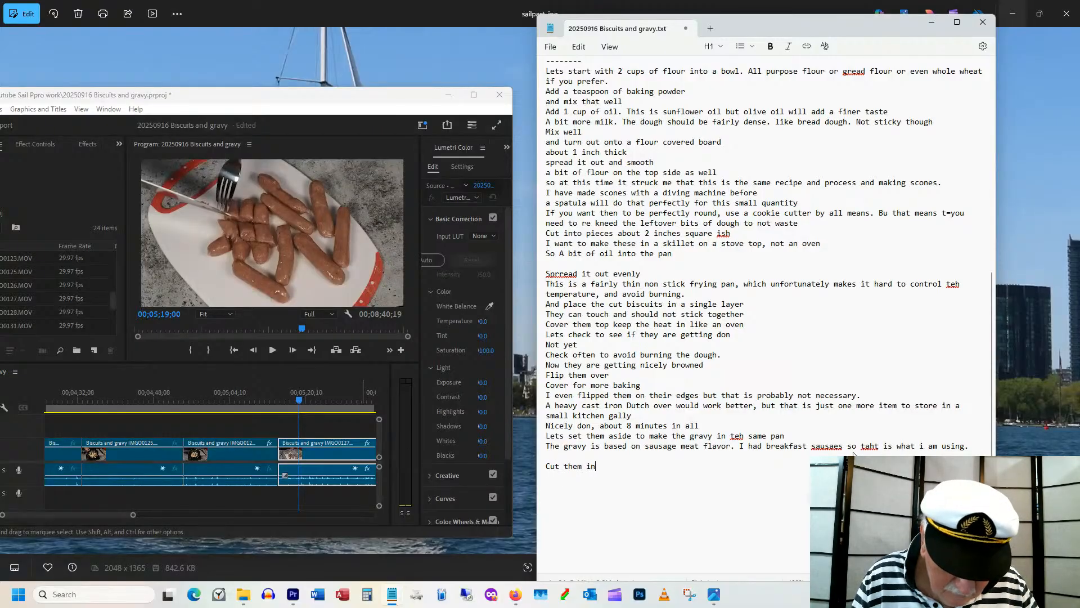
pyautogui.write('to small pei')
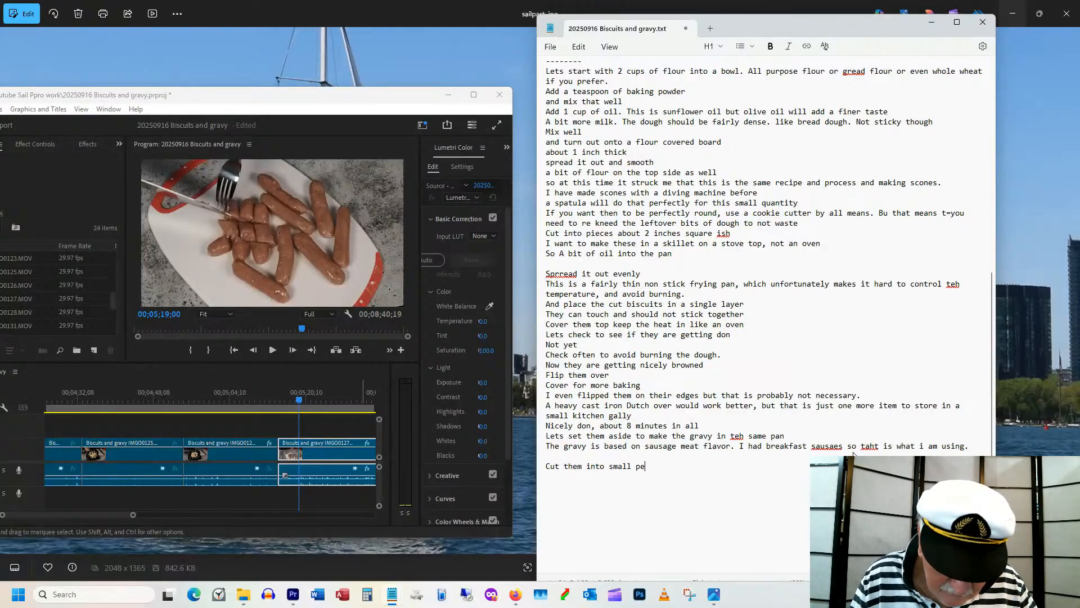
pyautogui.press('BackSpace')
pyautogui.press('BackSpace')
pyautogui.write('ieces, a')
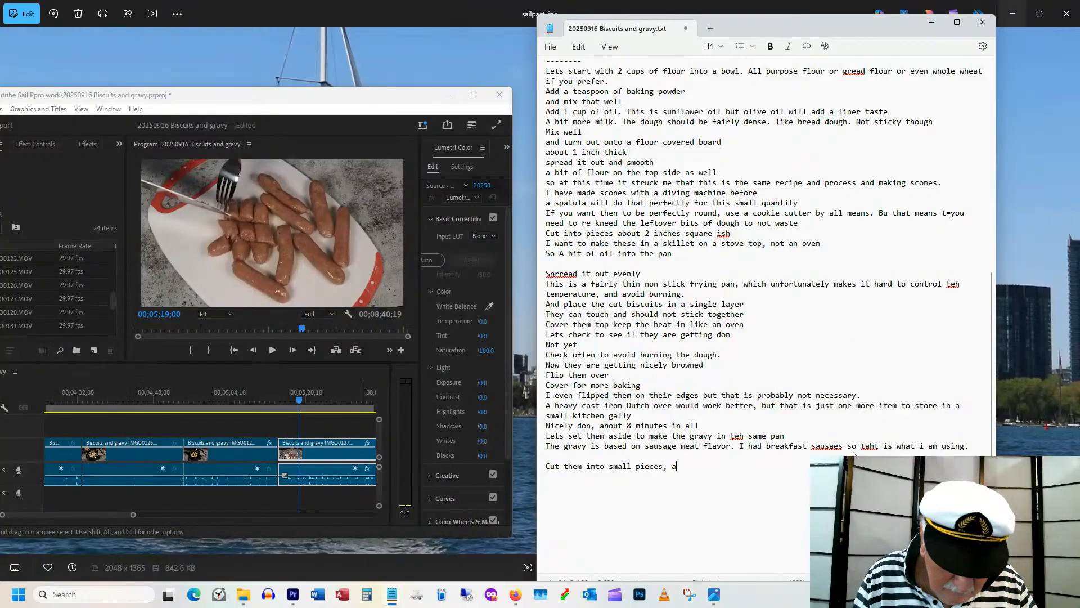
pyautogui.write('nd slice a few ')
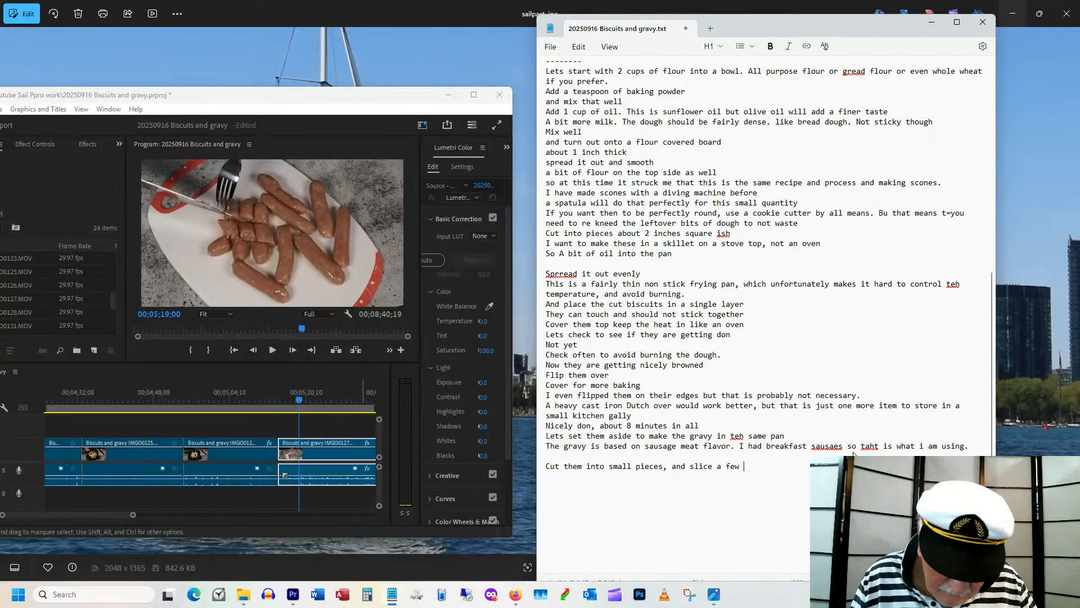
pyautogui.write('in half ')
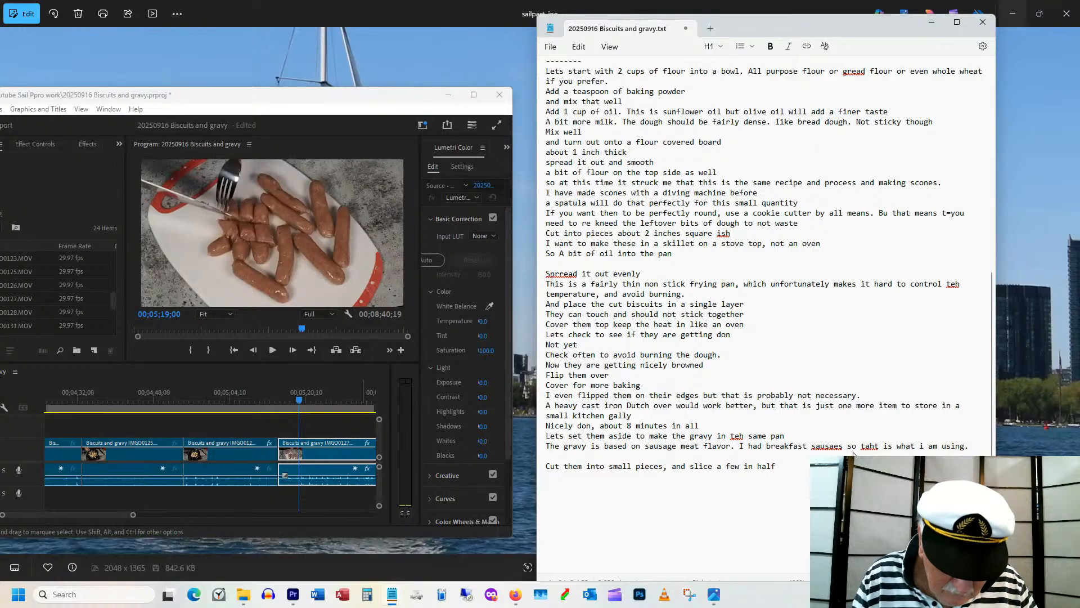
pyautogui.write('to expo')
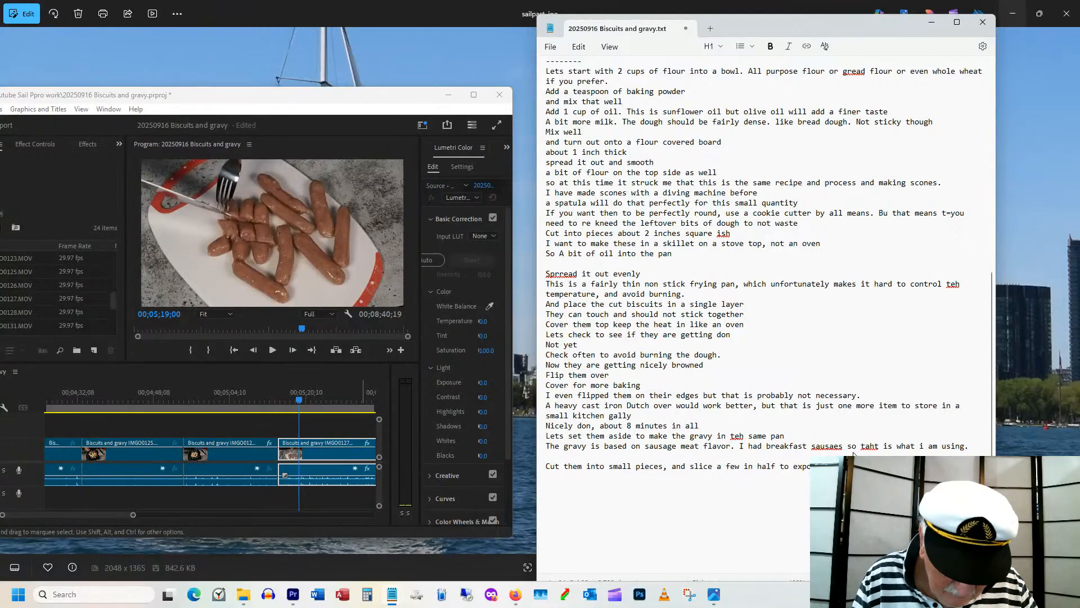
pyautogui.write('favor')
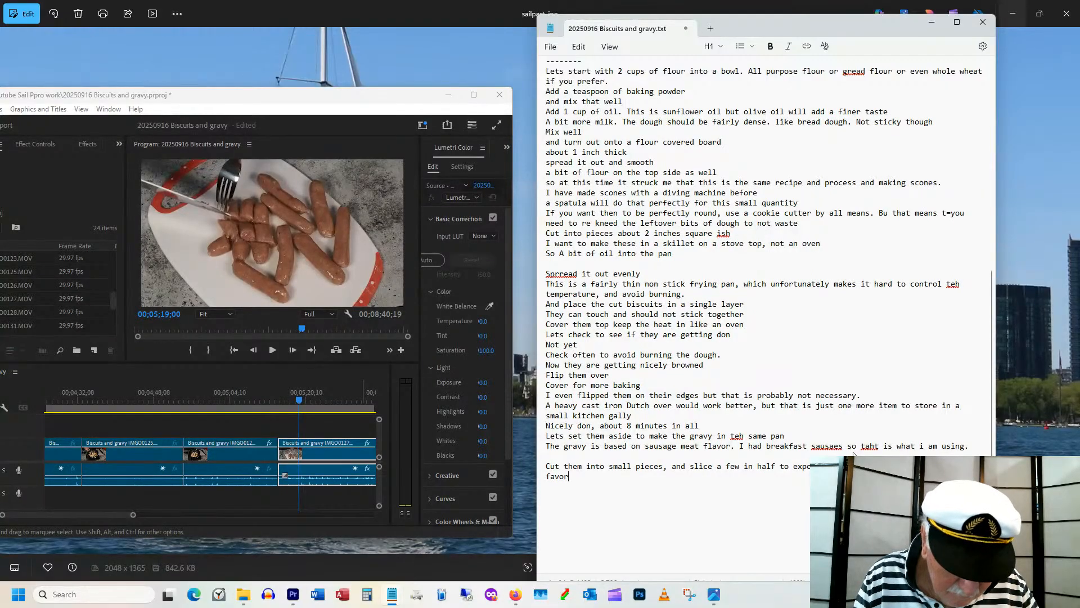
# Complete the sausage-cutting sentence with "as it brown" and start a fresh line below it.
pyautogui.write(' as it b')
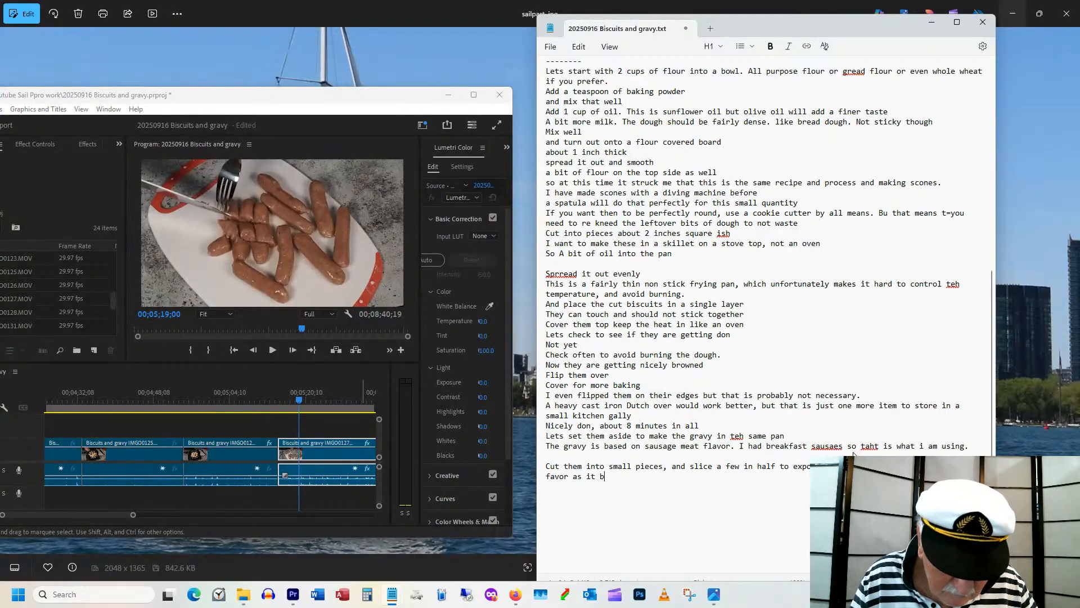
pyautogui.write('rown\\')
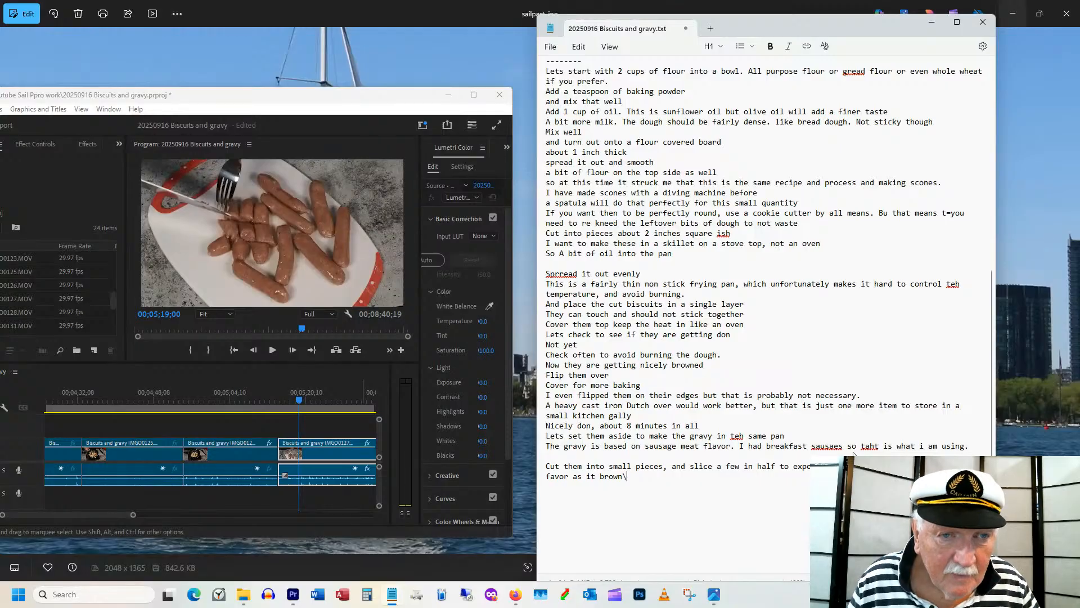
pyautogui.press('BackSpace')
pyautogui.press('Return')
pyautogui.press('Return')
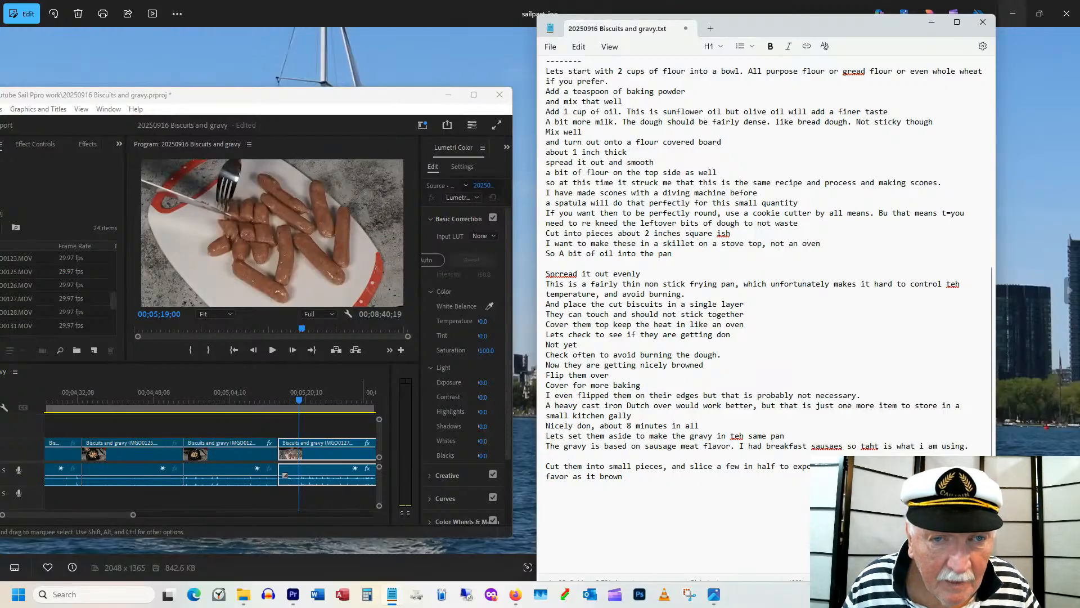
# In the gravy line, correct the misspelled words to "sausages" and "that".
pyautogui.click(833, 451)
pyautogui.write('g')
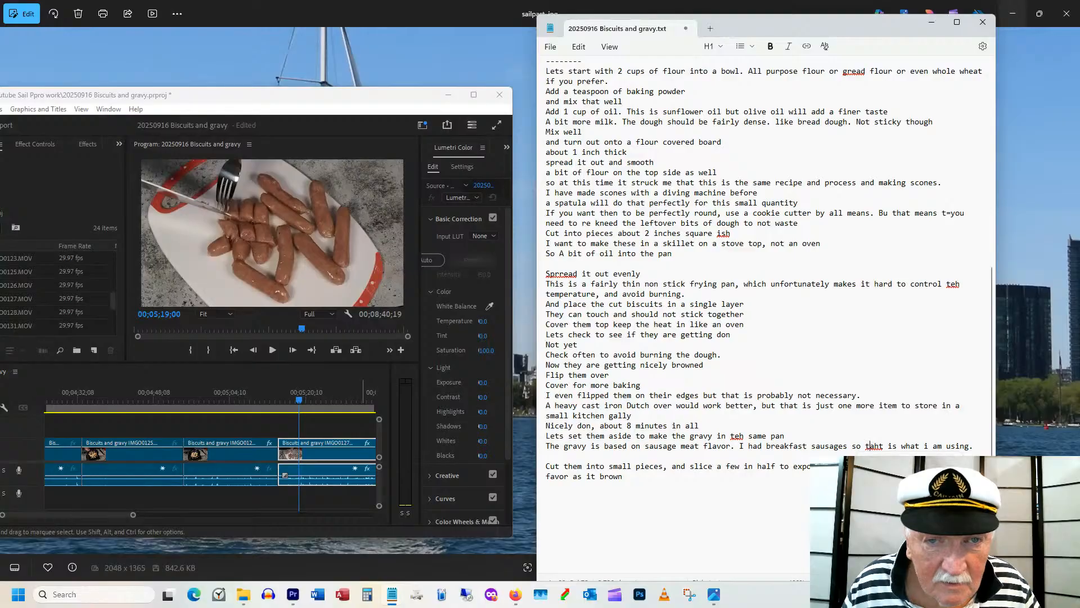
pyautogui.click(883, 467)
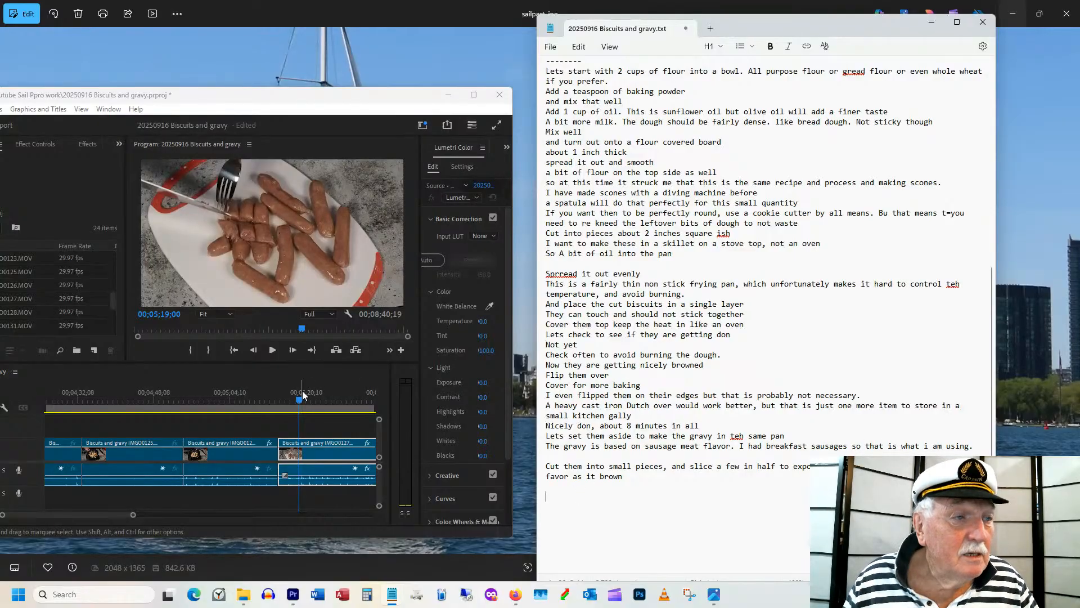
# Advance the Premiere Pro sequence to 00;05;26;24 and insert "1/2 lb" before "breakfast sausages" in the Notepad gravy line.
pyautogui.click(337, 400)
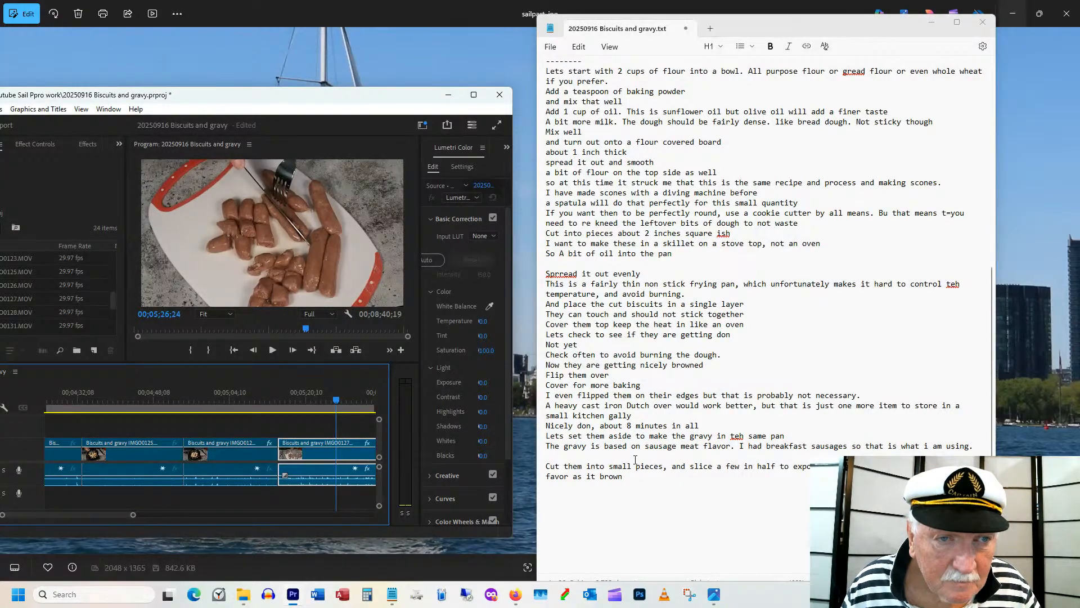
pyautogui.click(764, 447)
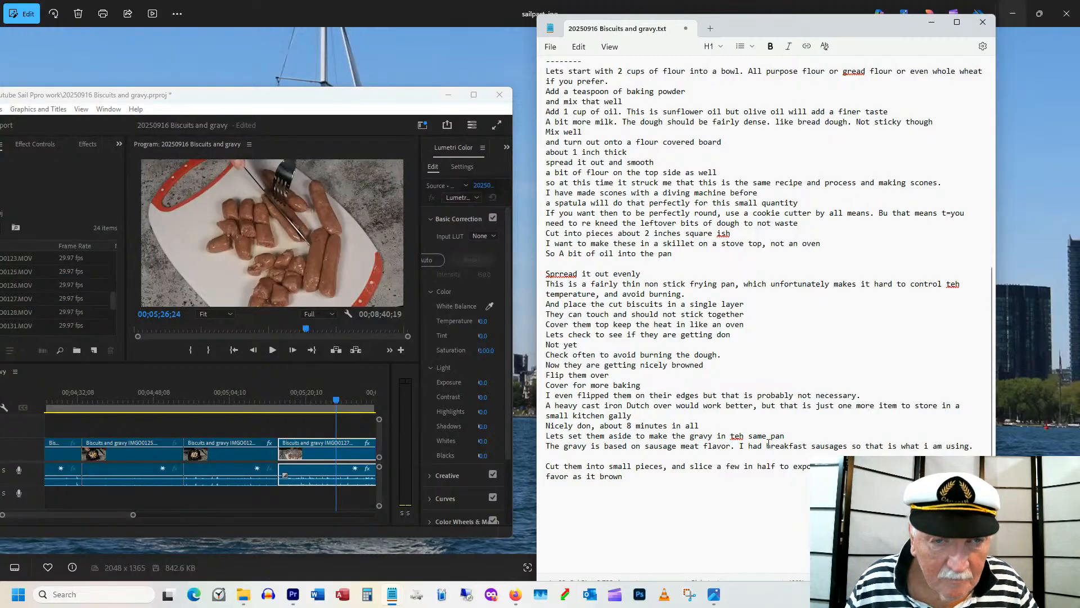
pyautogui.write('1/2 ')
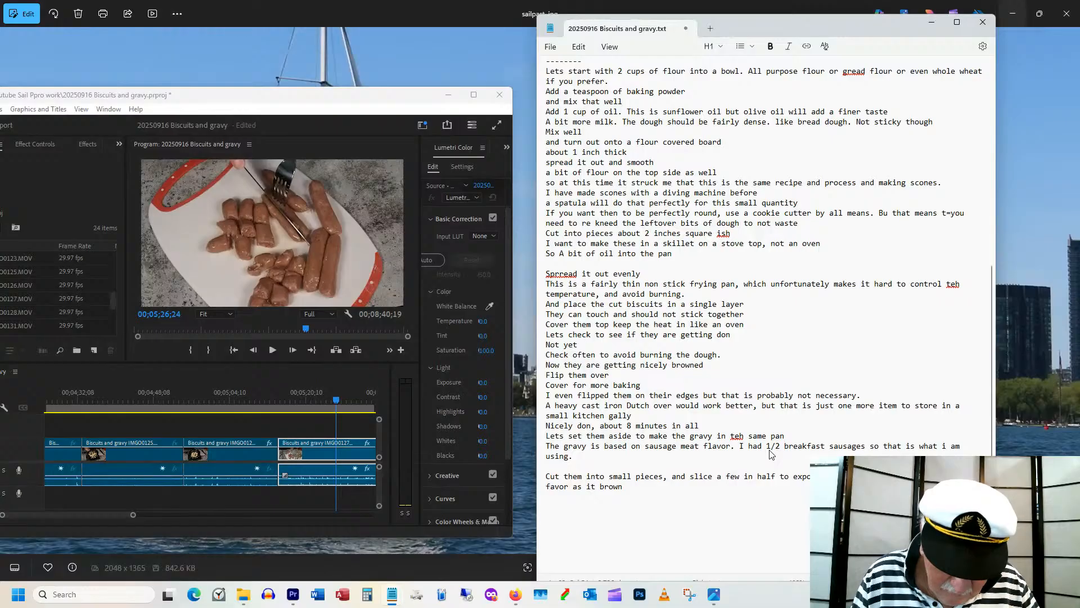
pyautogui.write('lb')
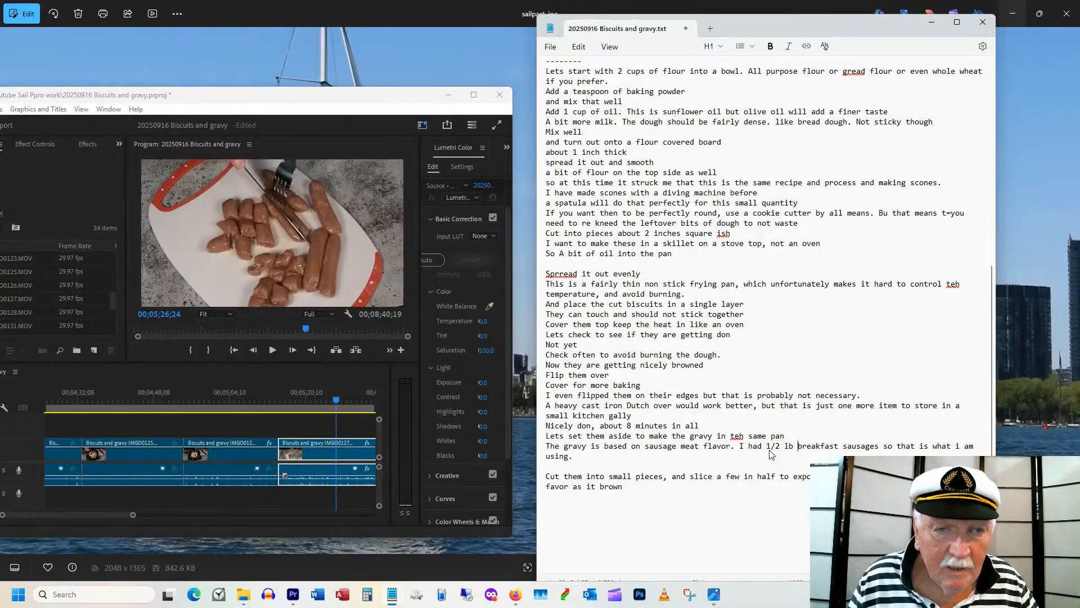
# Add "1/2 lb uncooked sausage" to the end of the ingredients list.
pyautogui.scroll(4, 739, 250)
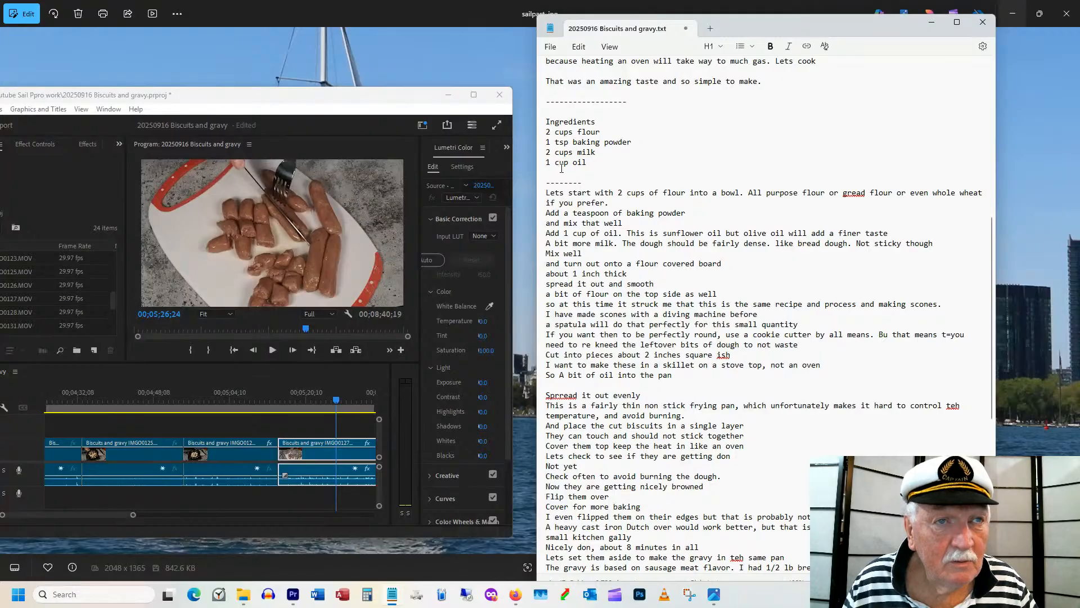
pyautogui.write('1/')
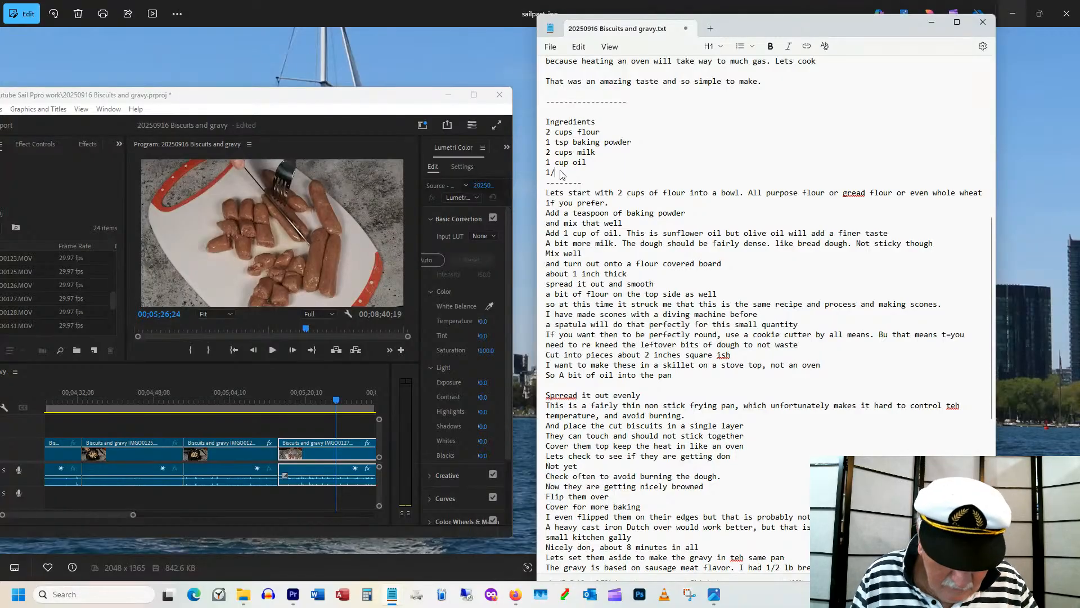
pyautogui.write('2 lb ')
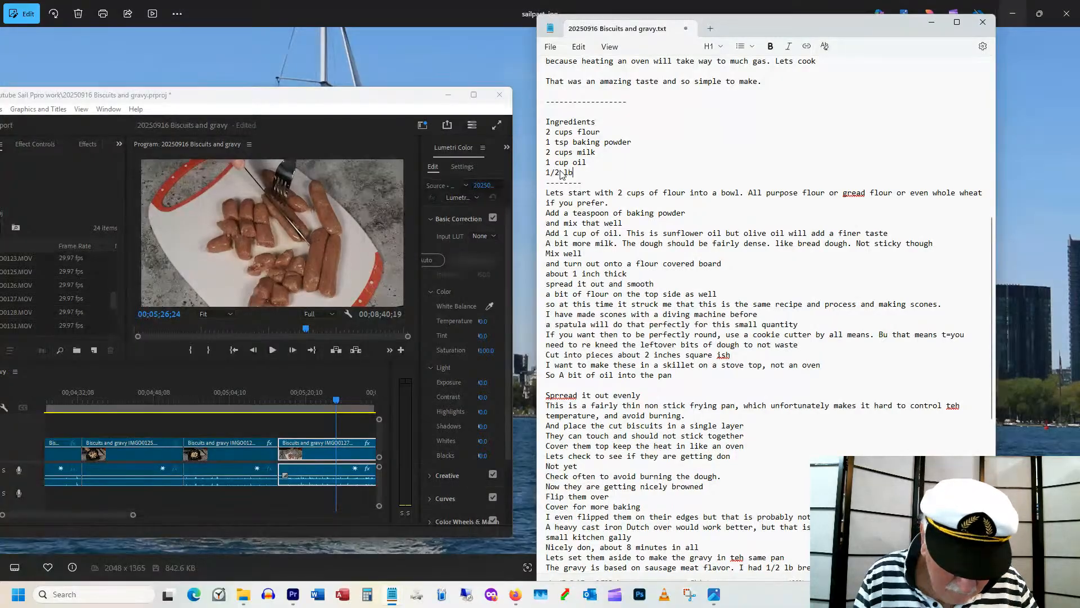
pyautogui.write('sau')
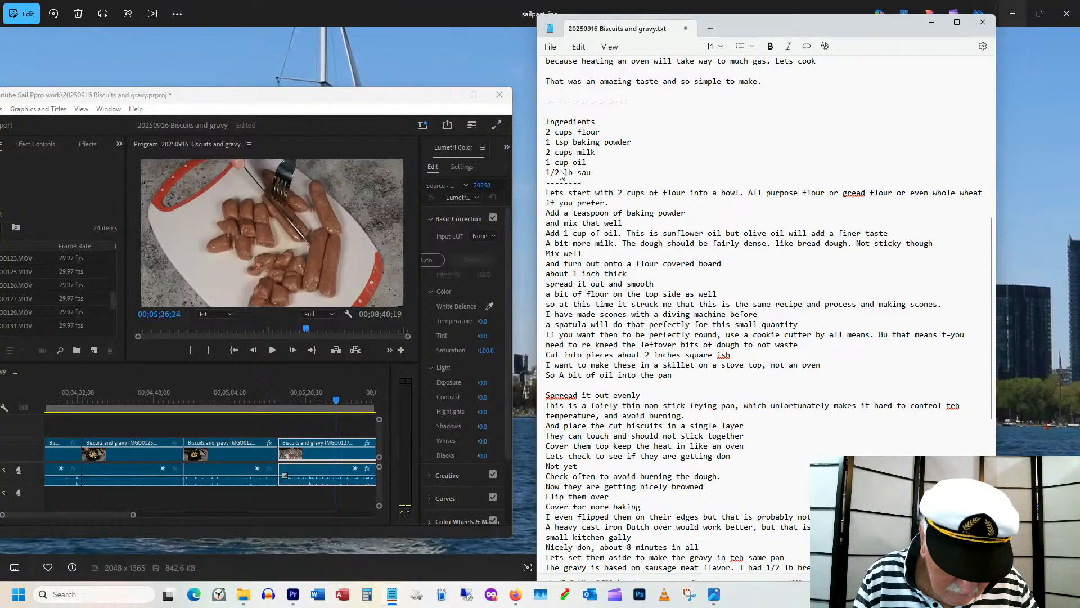
pyautogui.write('sage')
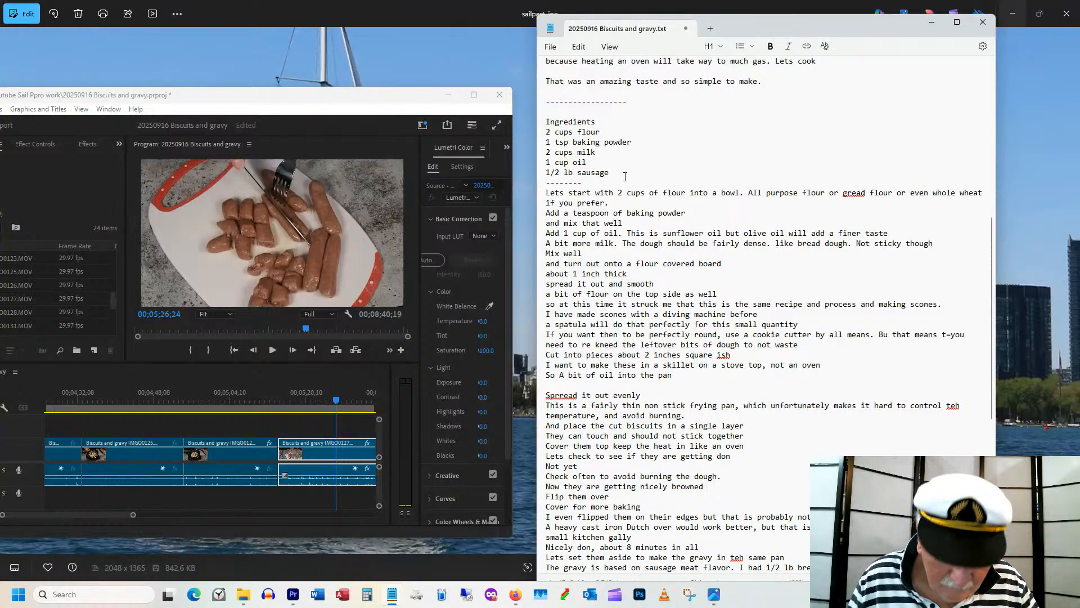
pyautogui.hotkey('ctrl', 'Left')
pyautogui.write('uncooked')
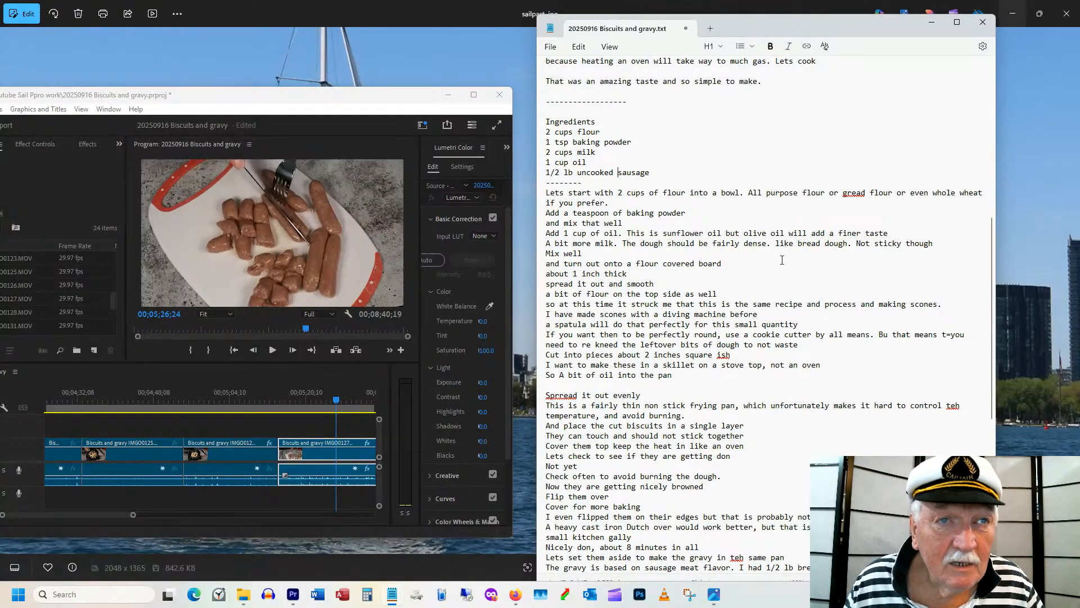
# Correct the first word of the "it out evenly" line to "Spread".
pyautogui.scroll(-5, 681, 288)
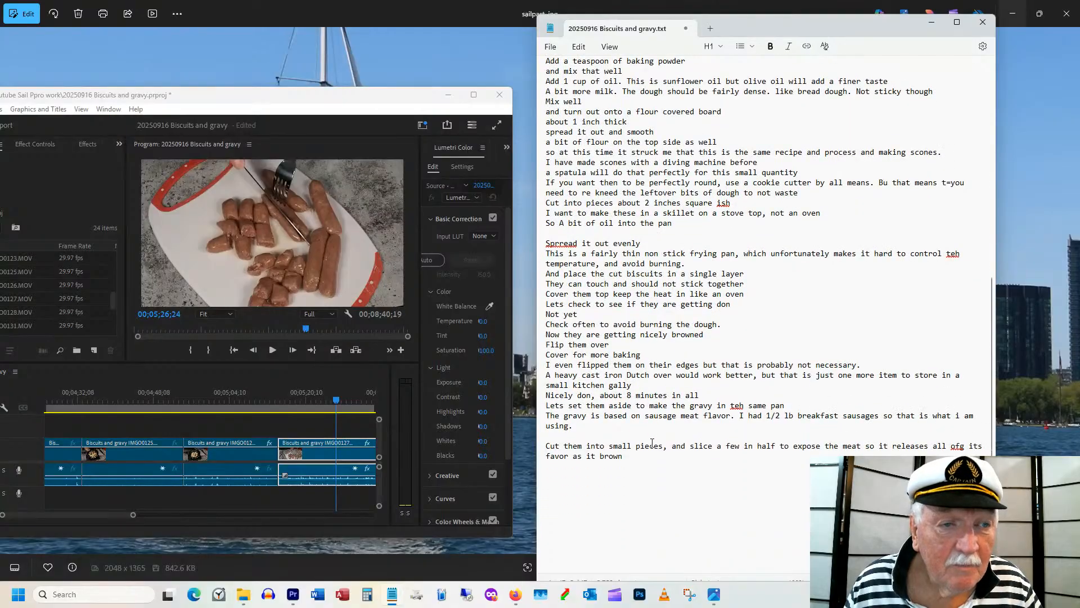
pyautogui.rightClick(562, 248)
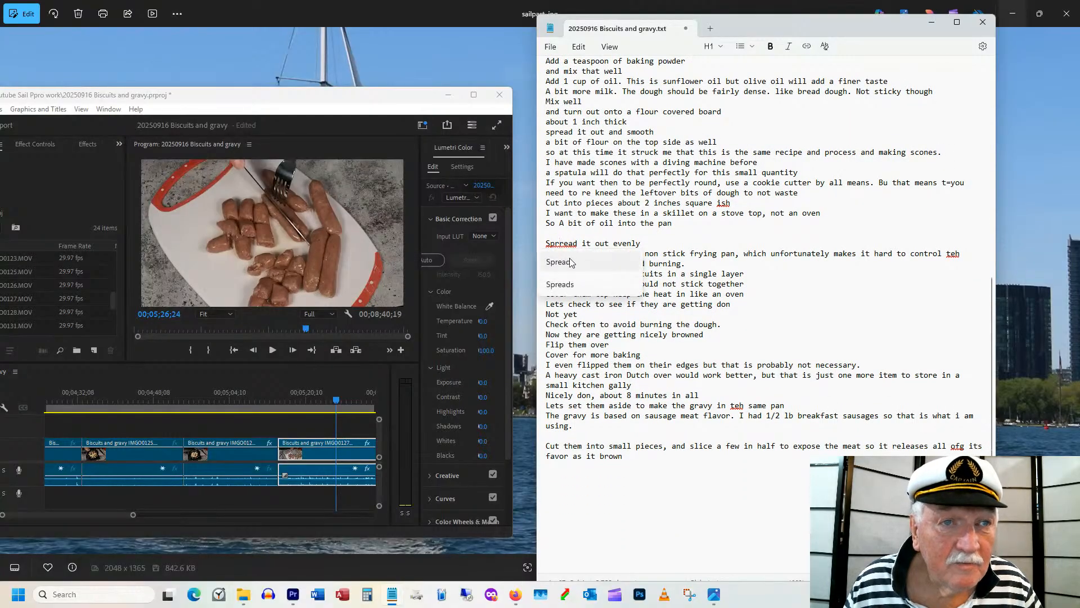
pyautogui.click(571, 262)
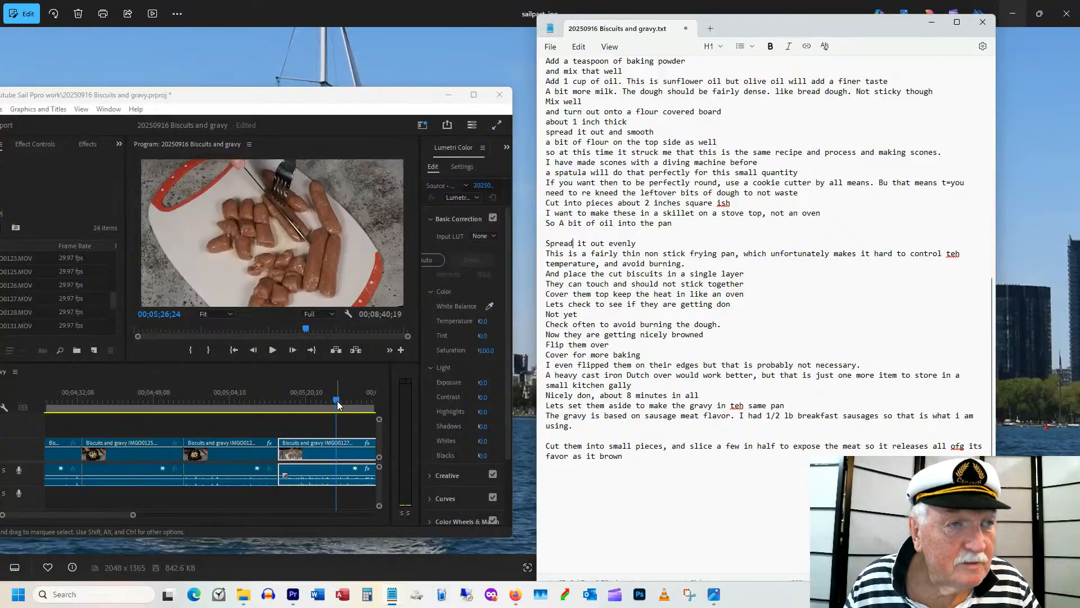
# Advance the Premiere Pro sequence to 00;06;00;20 and add the line "Brown but do not allow to burn" to the Notepad script.
pyautogui.moveTo(338, 404); pyautogui.dragTo(308, 400)
pyautogui.click(561, 464)
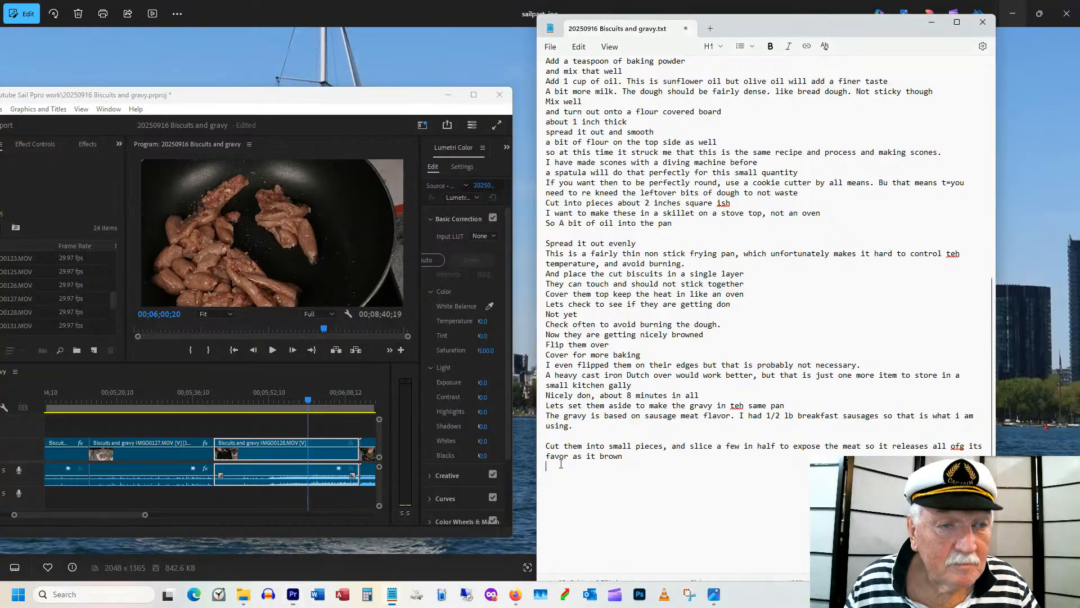
pyautogui.write('Br')
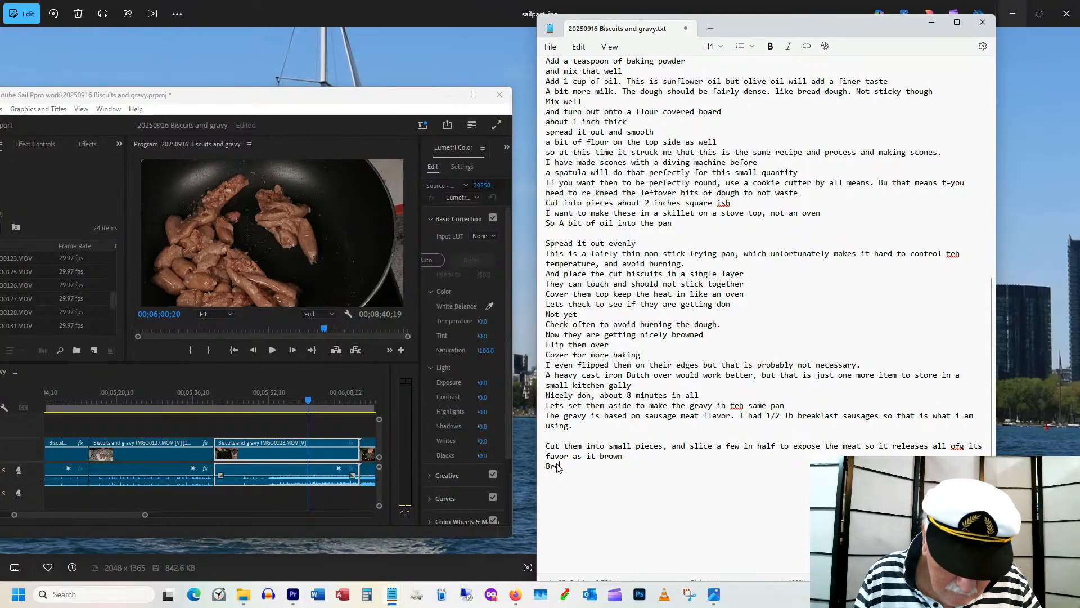
pyautogui.write('own b')
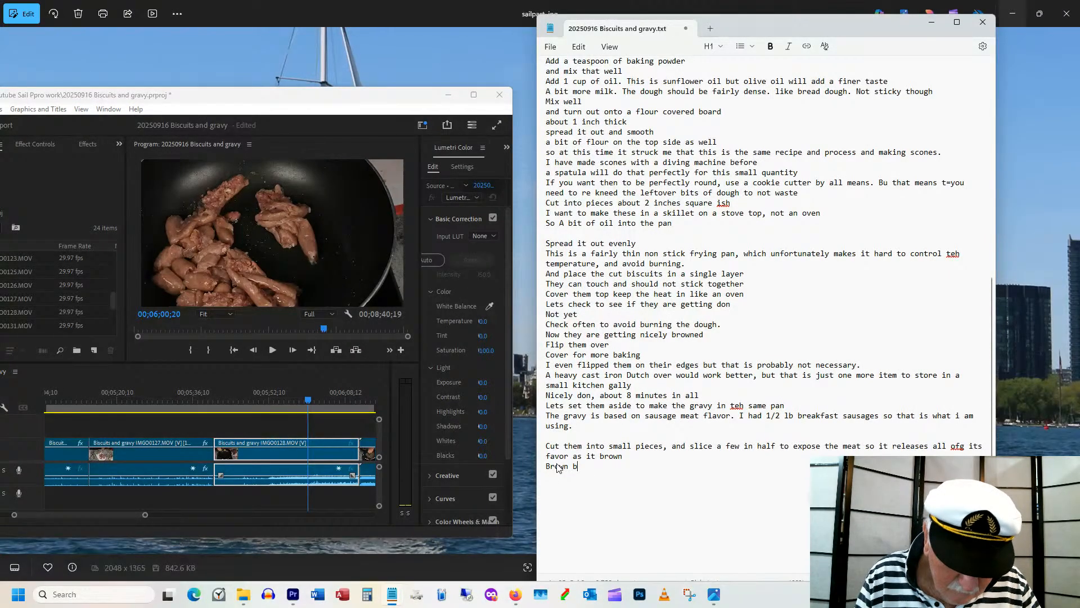
pyautogui.write('ut do n')
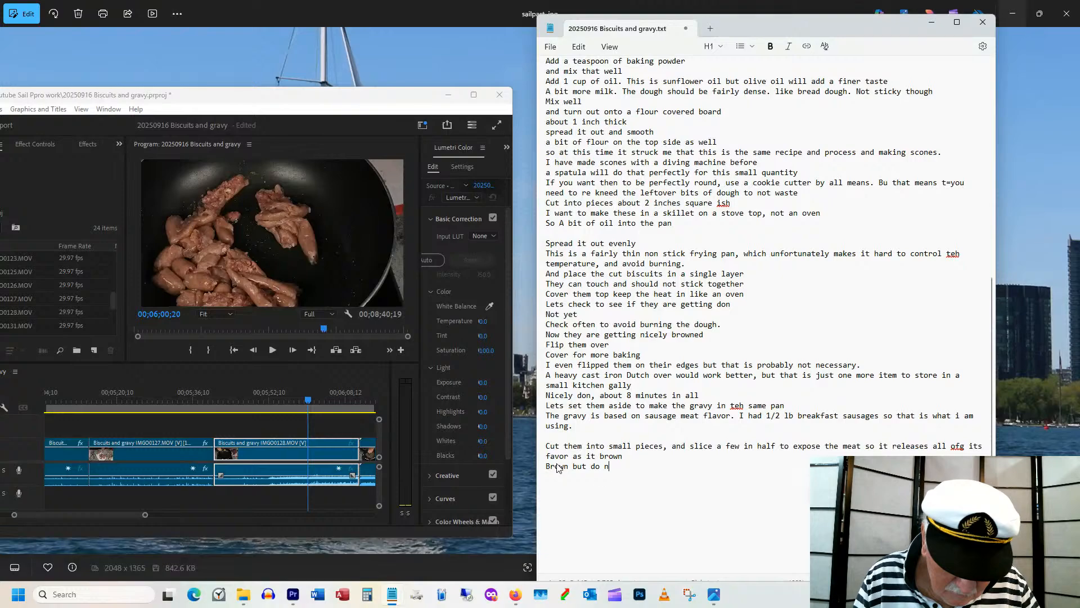
pyautogui.write('ot allow to ')
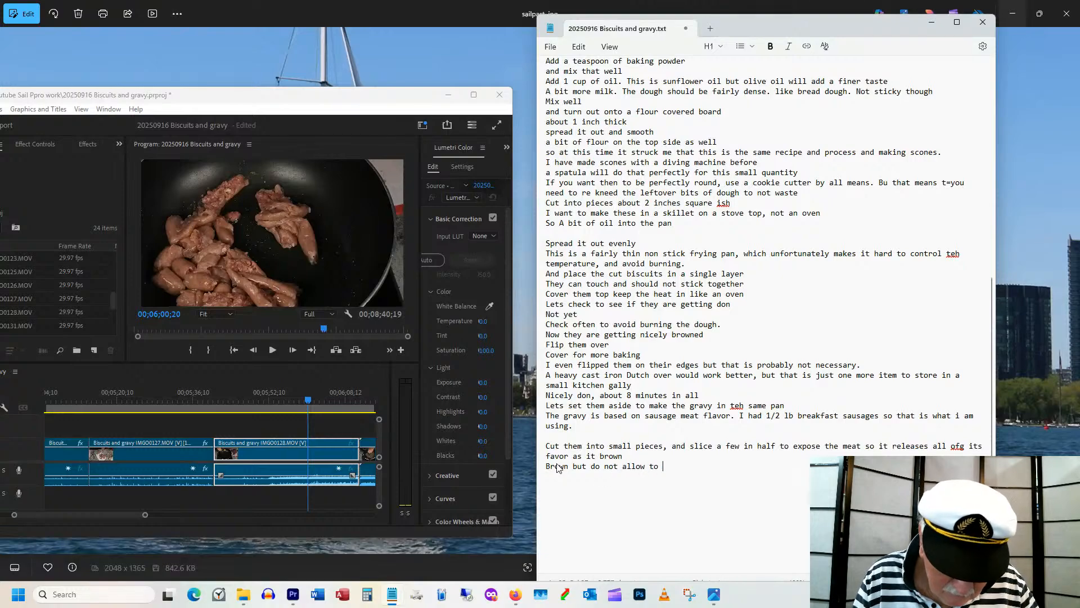
pyautogui.write('burn')
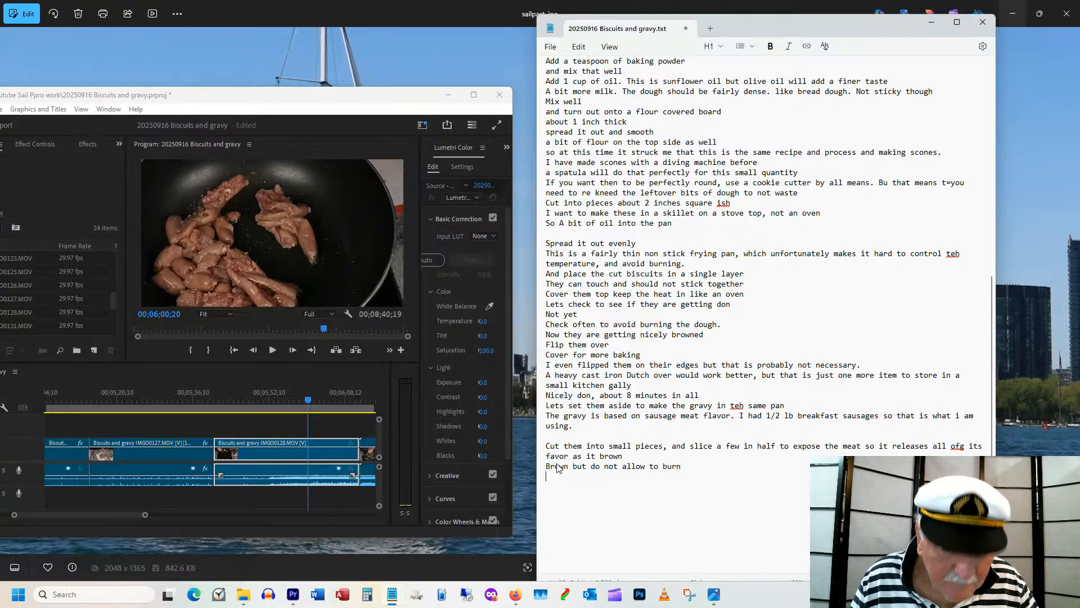
pyautogui.press('Return')
pyautogui.press('Return')
# In Premiere Pro, preview the sausage browning footage up to 00;06;26;00 and return the playhead to 00;06;07;11.
pyautogui.moveTo(105, 514); pyautogui.dragTo(110, 514)
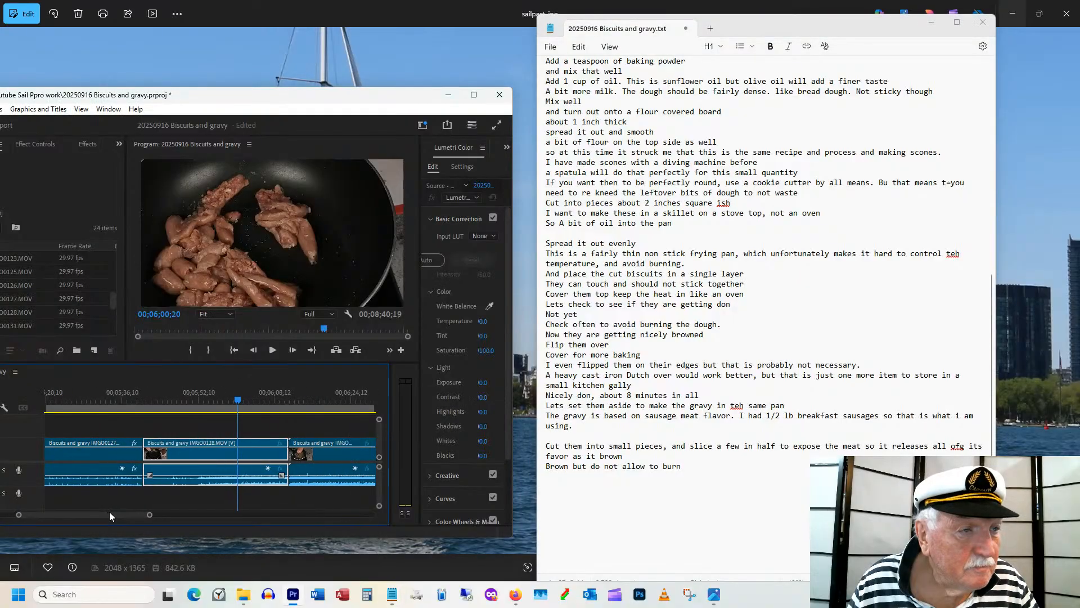
pyautogui.moveTo(248, 397); pyautogui.dragTo(352, 370)
pyautogui.moveTo(107, 513); pyautogui.dragTo(114, 513)
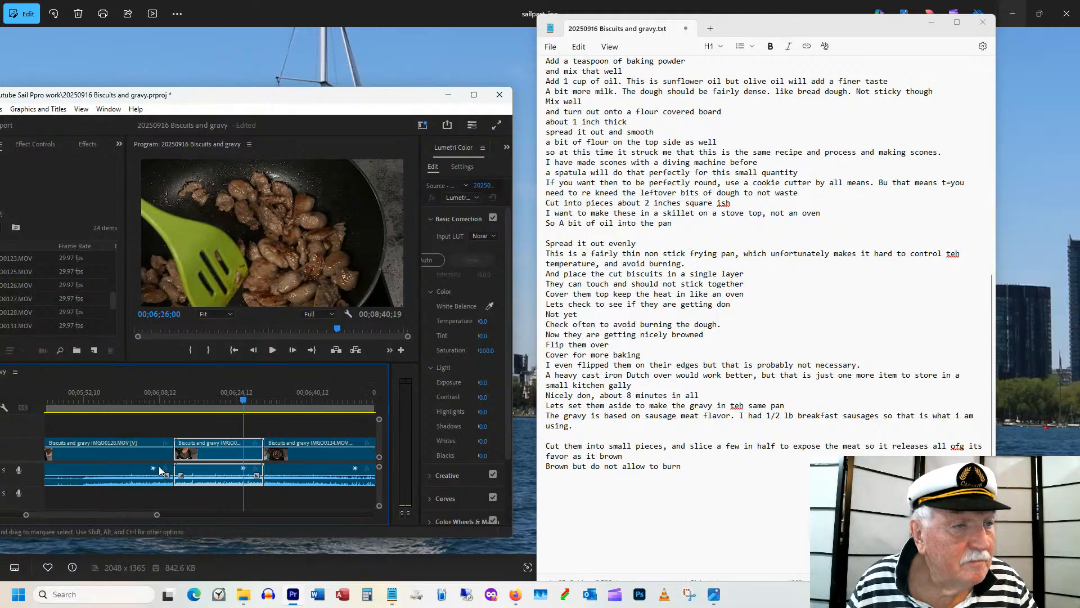
pyautogui.moveTo(242, 397); pyautogui.dragTo(153, 422)
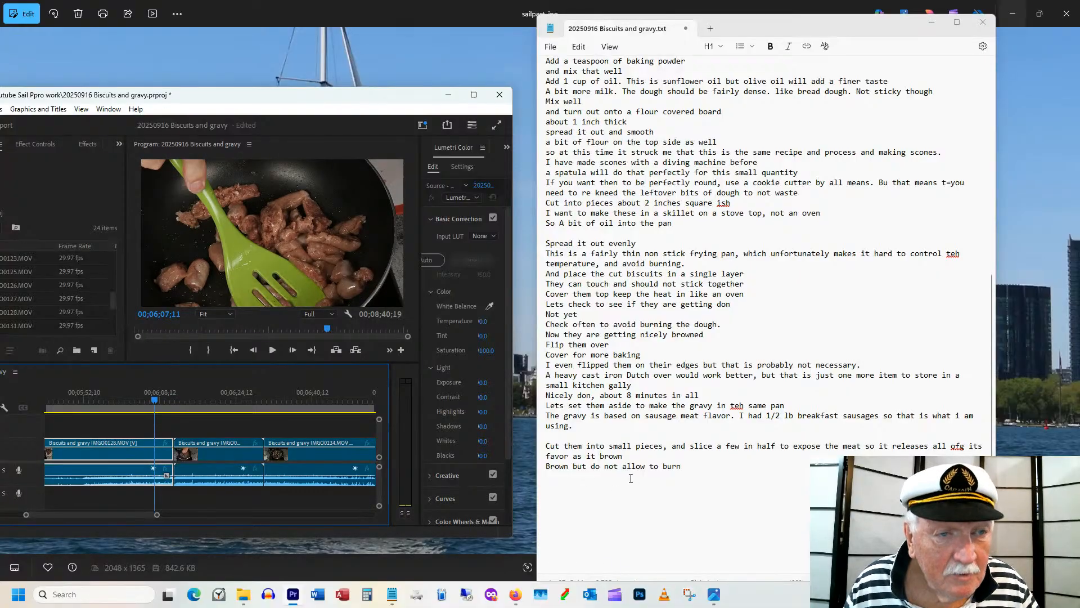
# Add the line "Squish dlown to release the ejuices" at the end of the Notepad script.
pyautogui.click(567, 477)
pyautogui.write('S')
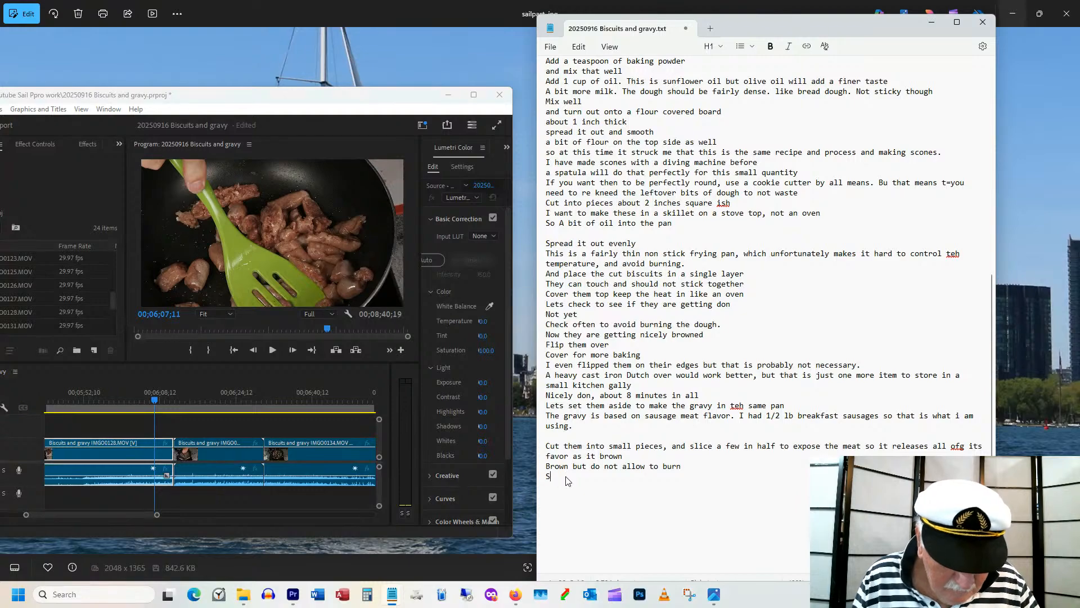
pyautogui.write('qui')
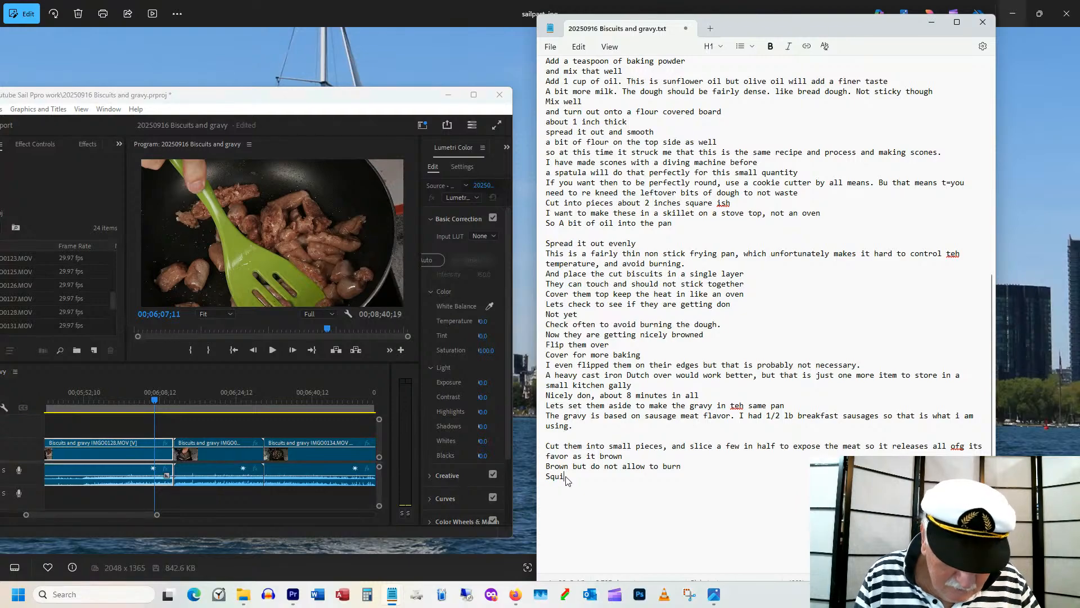
pyautogui.write('sh')
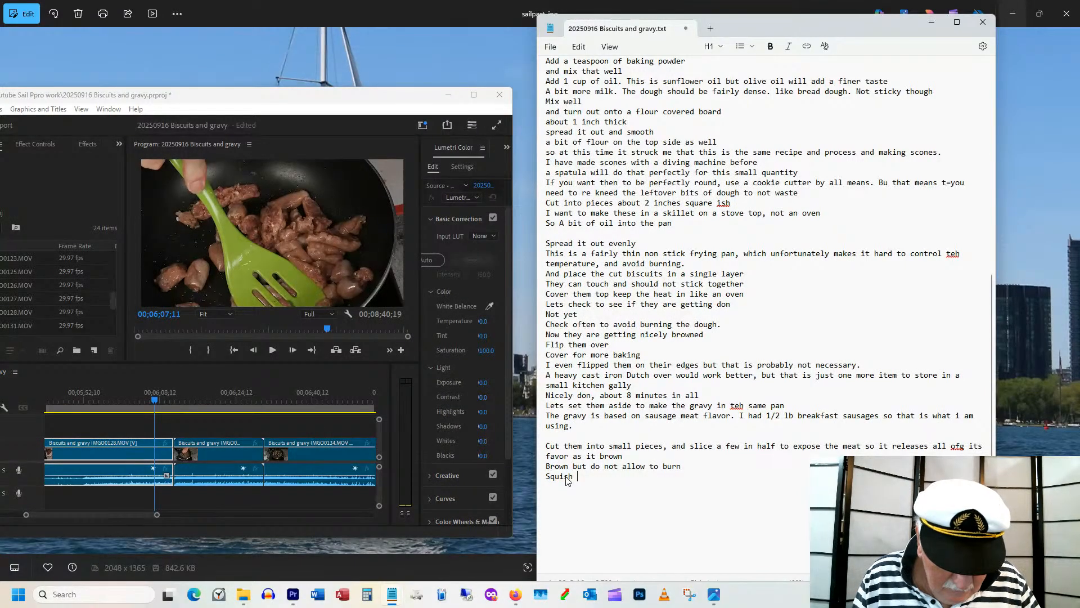
pyautogui.write(' dlown to ')
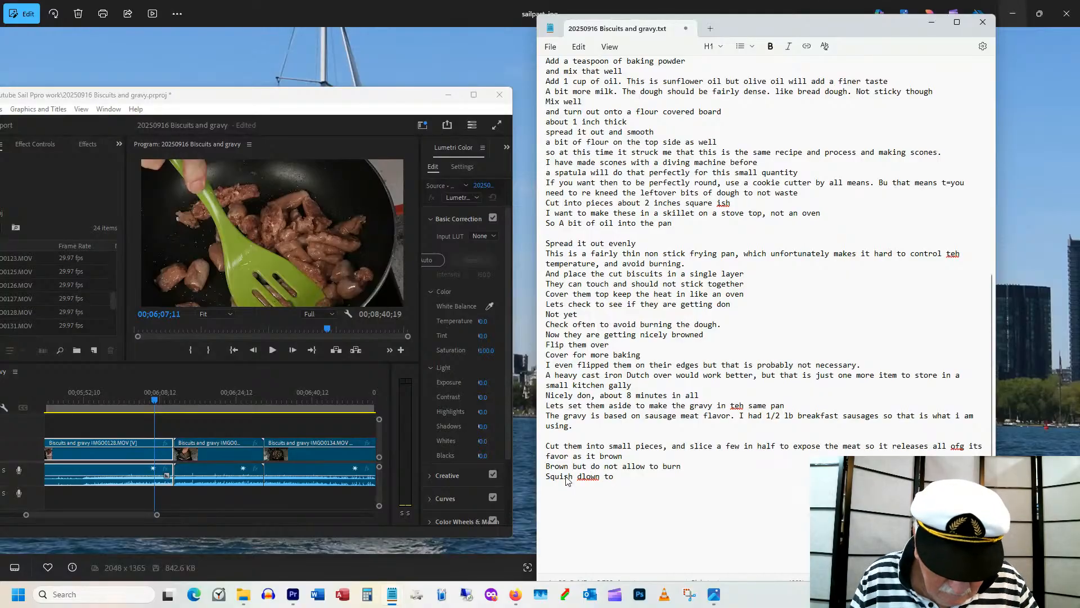
pyautogui.write('releas')
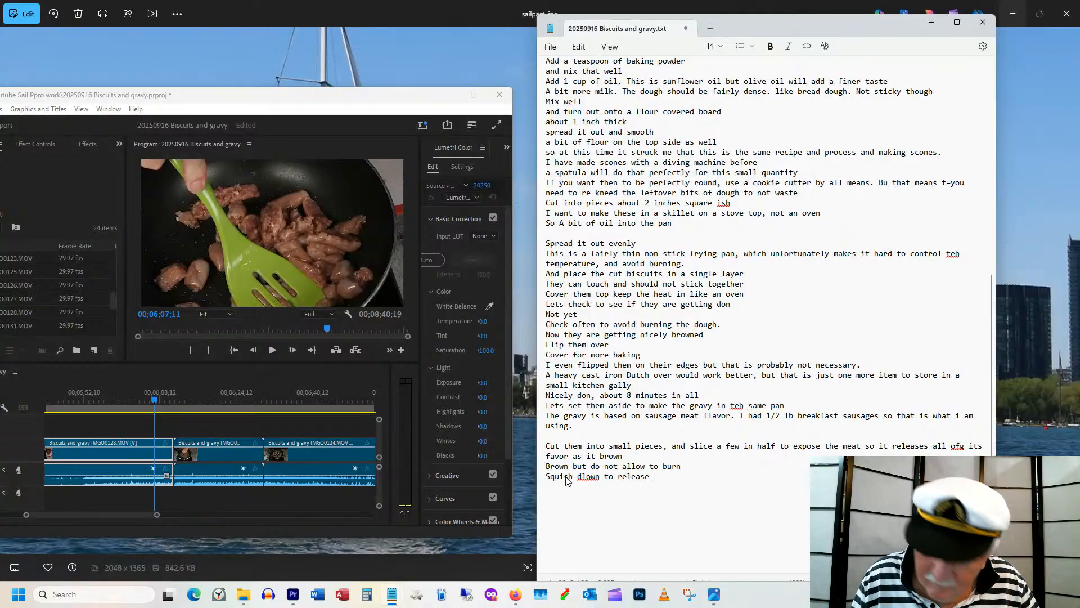
pyautogui.write('e')
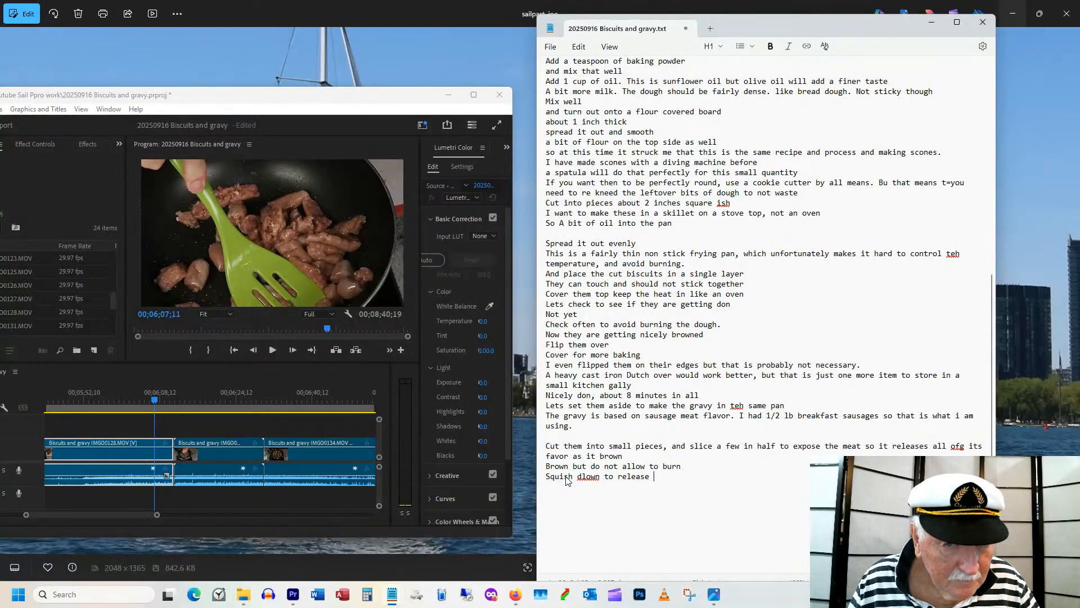
pyautogui.write(' t')
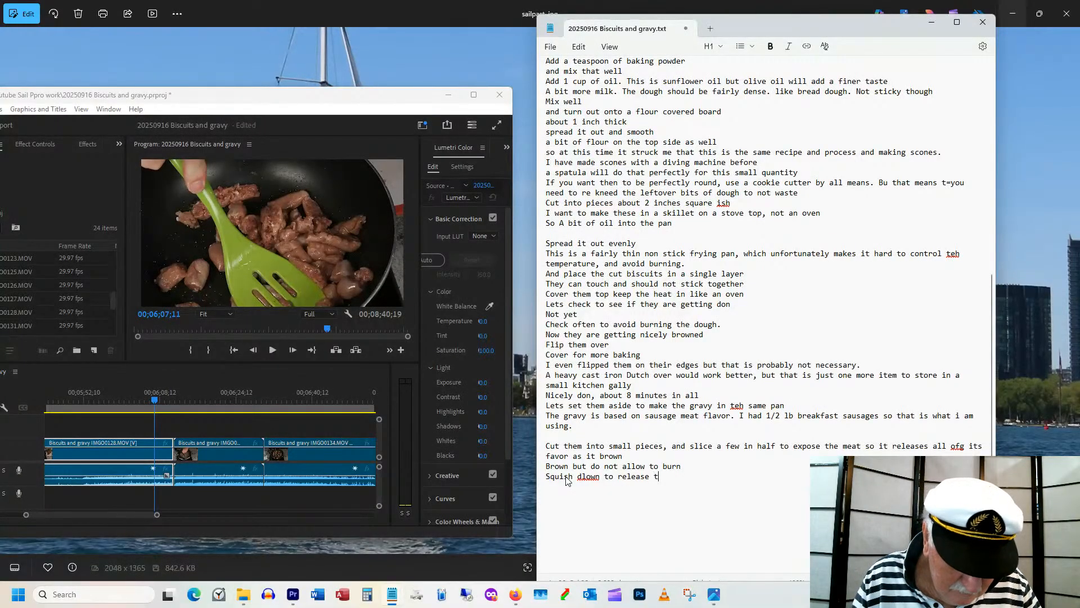
pyautogui.write('he ejuices')
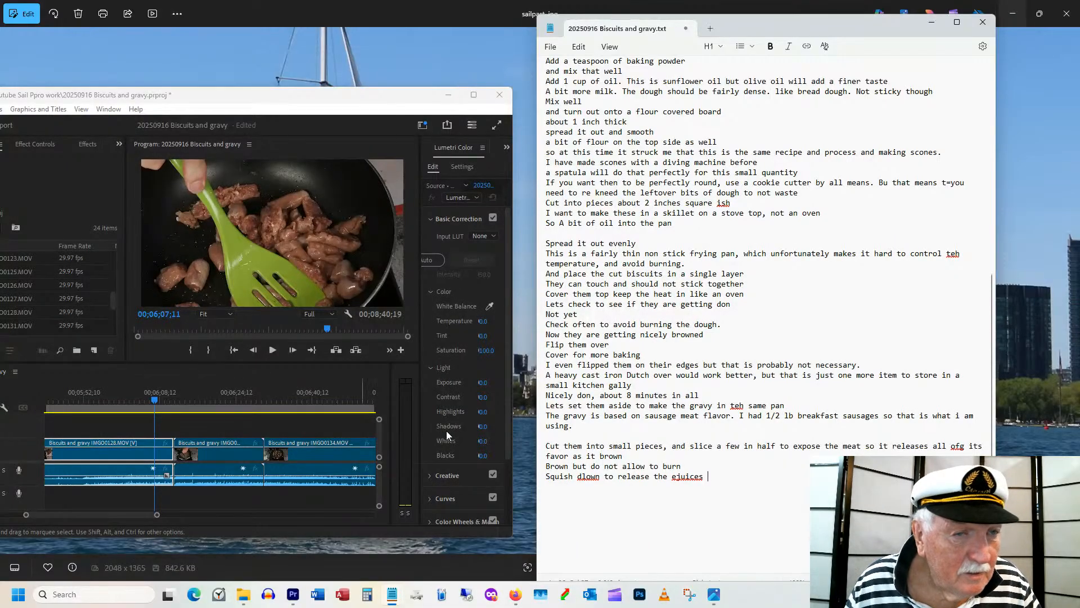
# Add the line "And trn over again" and, after a blank line, "Smells great" at the end of the Notepad script.
pyautogui.press('Return')
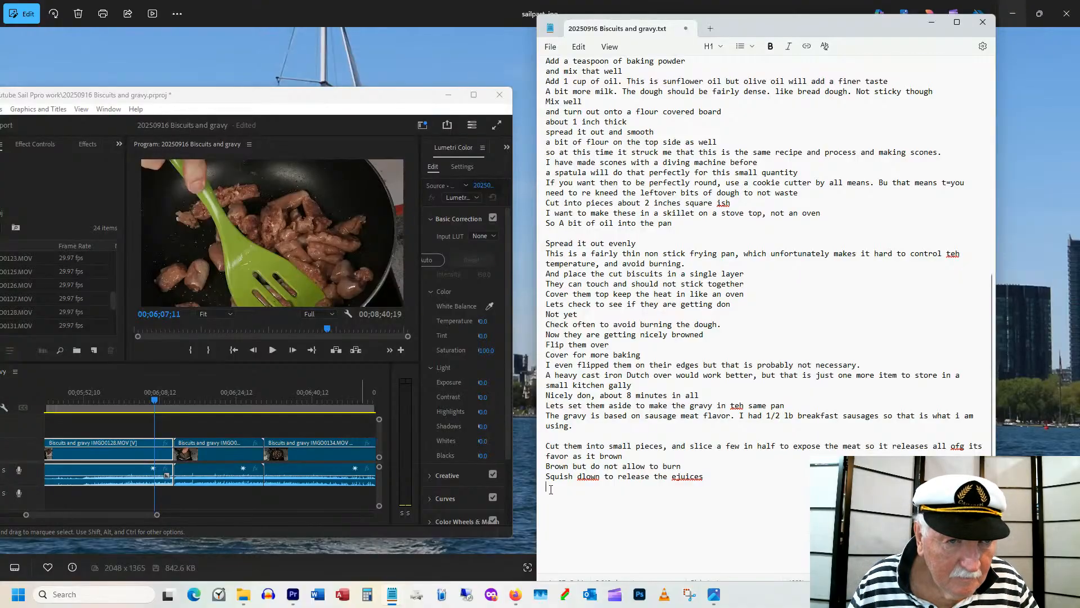
pyautogui.write('And trn ')
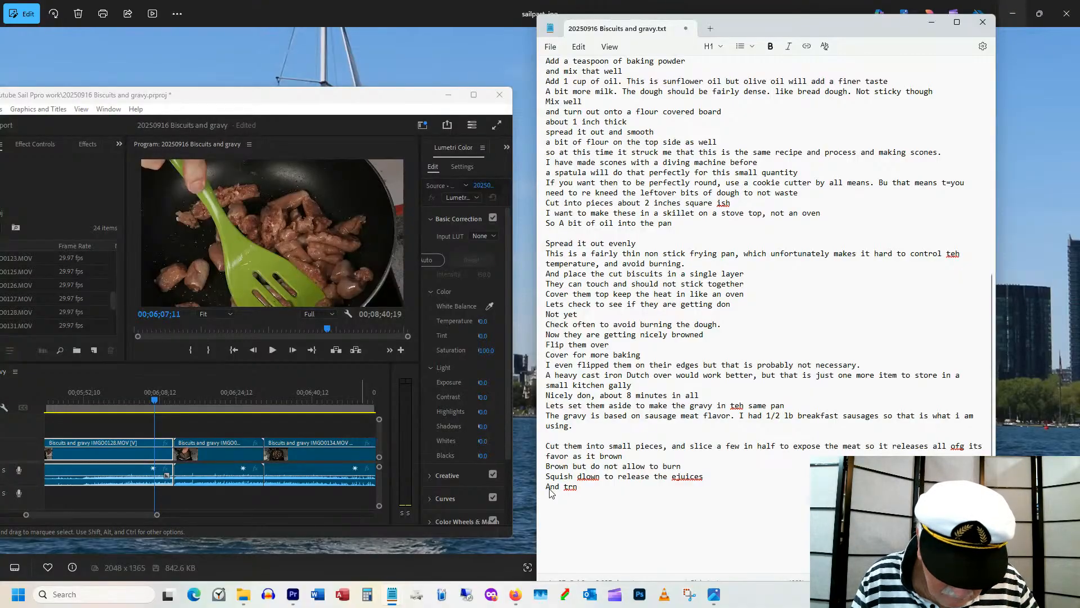
pyautogui.write('over a')
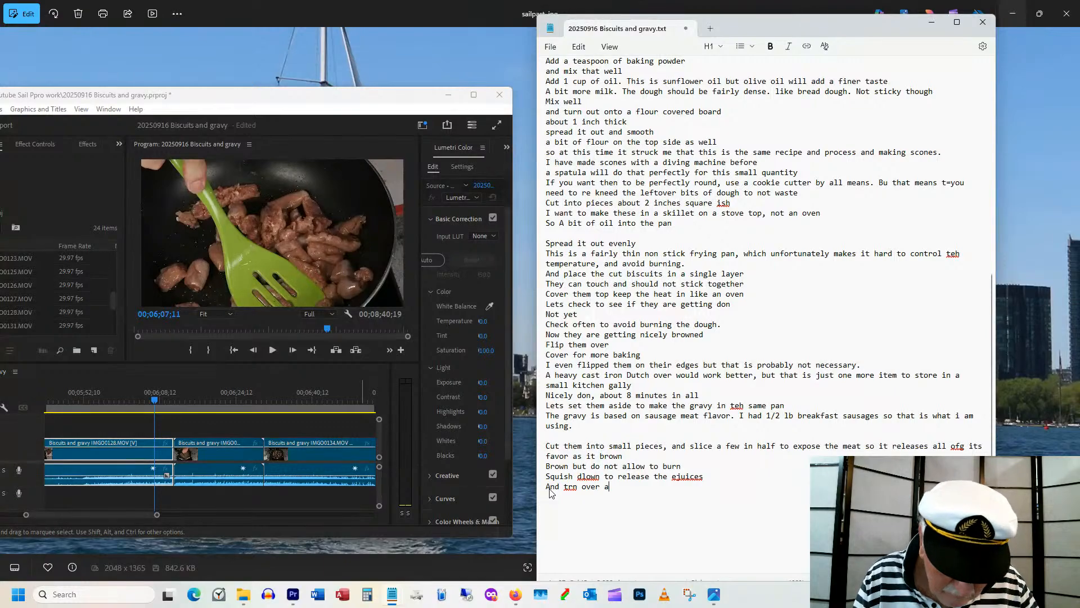
pyautogui.write('gain  ')
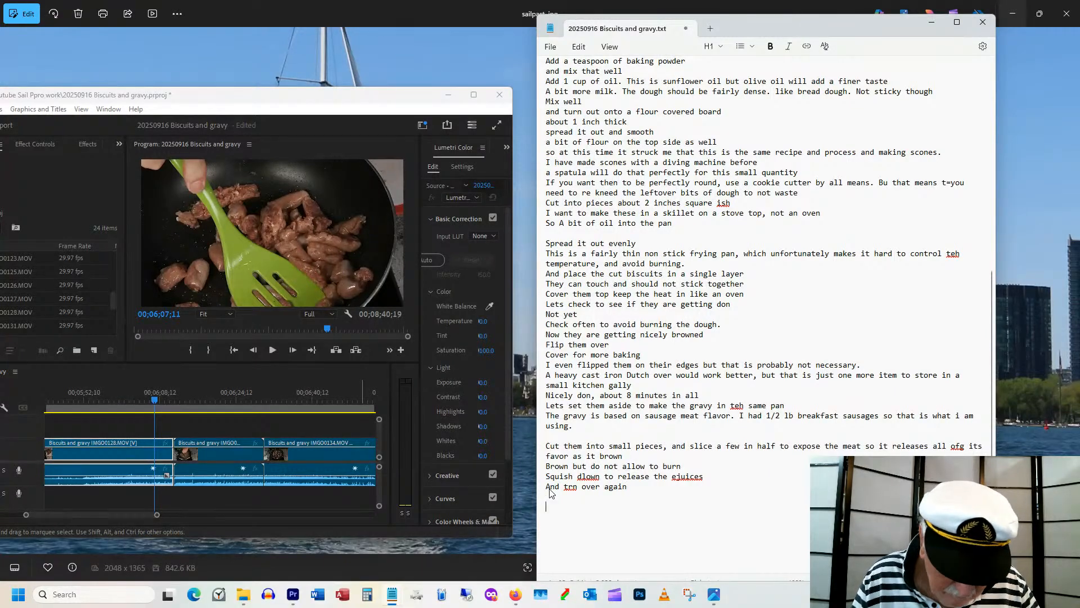
pyautogui.write('Smells g')
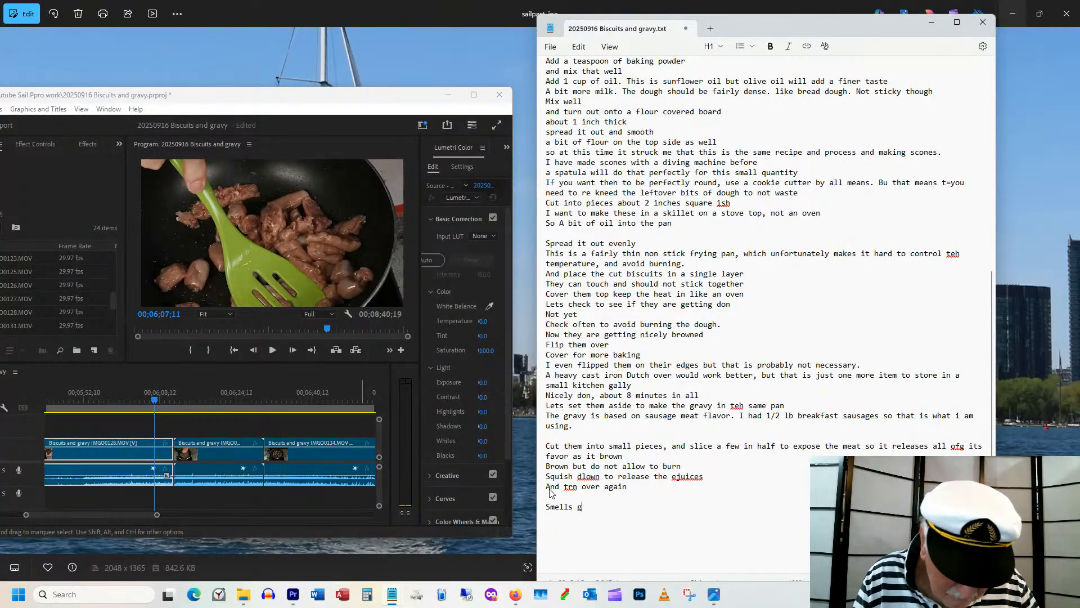
pyautogui.write('reat')
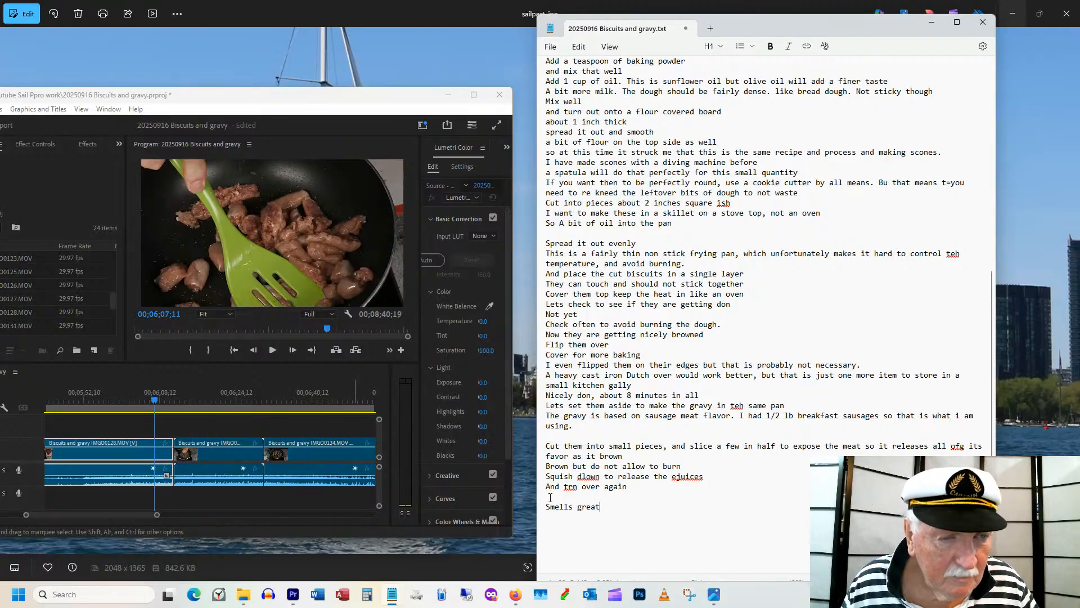
# Begin a new script line with "Add" while advancing the Premiere Pro sequence to the flour being poured at 00;06;37;05.
pyautogui.moveTo(191, 401); pyautogui.dragTo(290, 399)
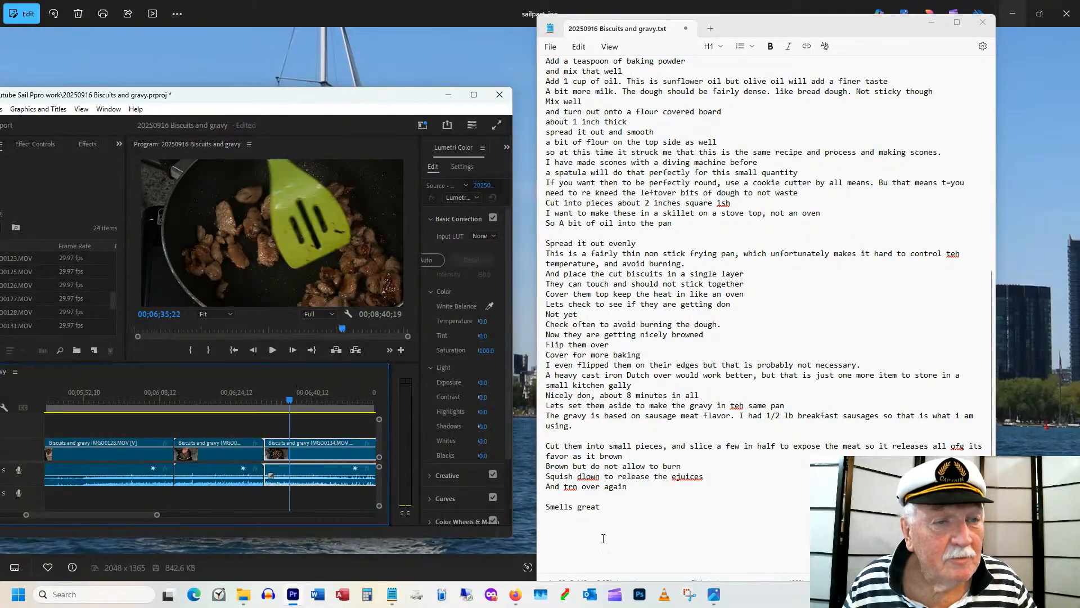
pyautogui.click(558, 517)
pyautogui.write('Add')
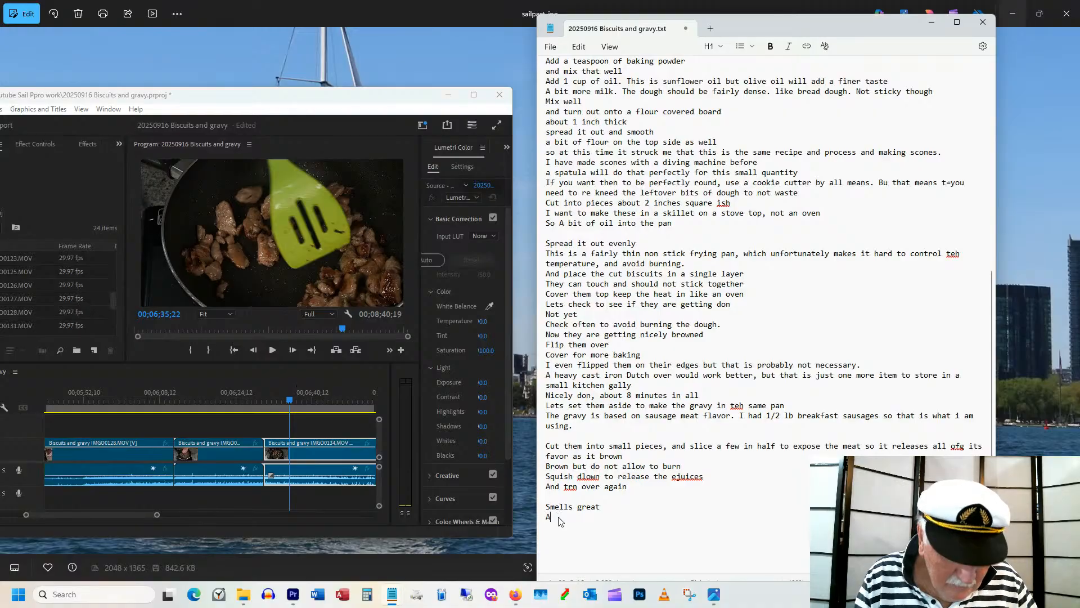
pyautogui.click(293, 398)
pyautogui.moveTo(295, 398); pyautogui.dragTo(299, 404)
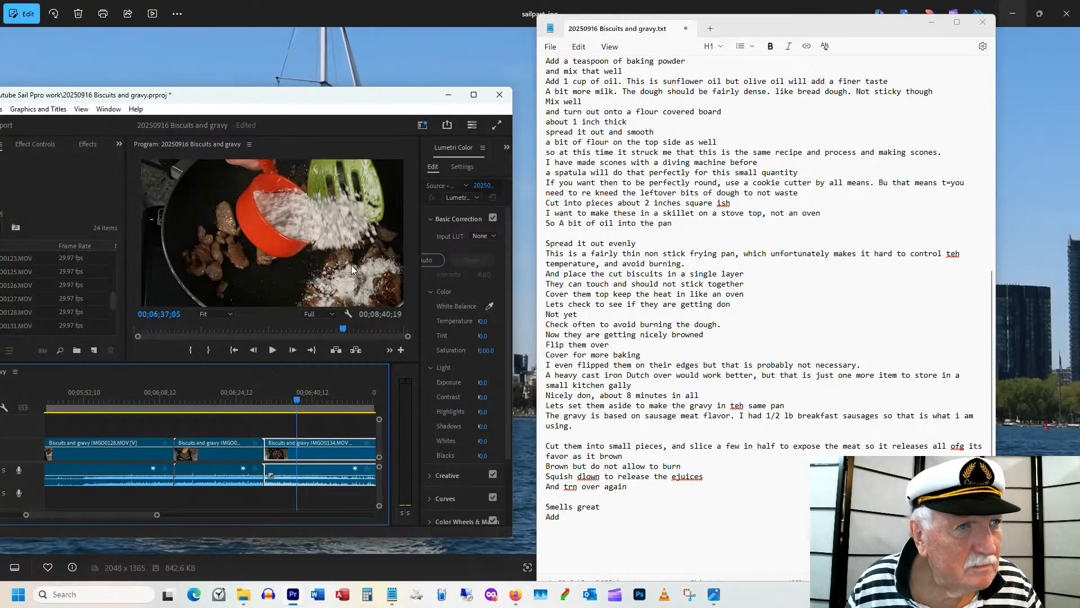
# Try shifting the flour-pouring clip's picture to a vertical position of 865 in Premiere Pro, and undo the change.
pyautogui.moveTo(211, 99); pyautogui.dragTo(329, 108)
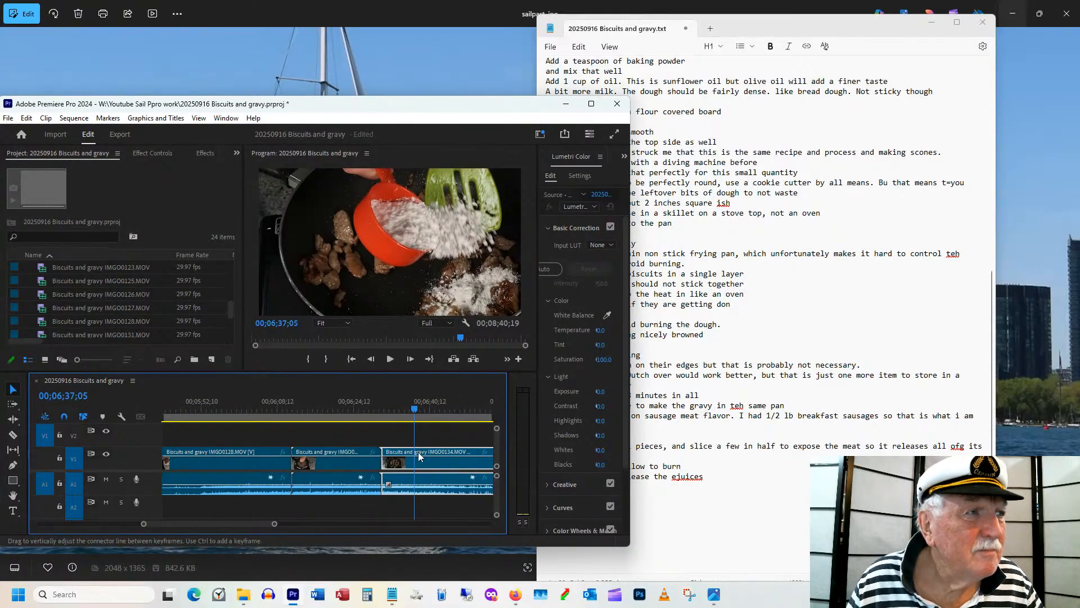
pyautogui.click(162, 158)
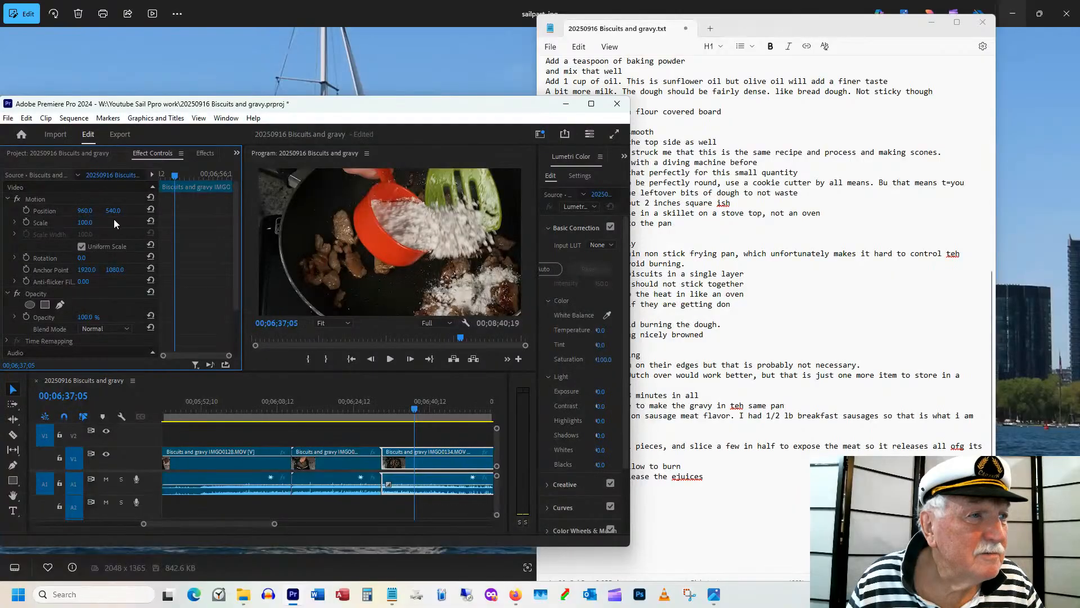
pyautogui.moveTo(112, 211); pyautogui.dragTo(140, 212)
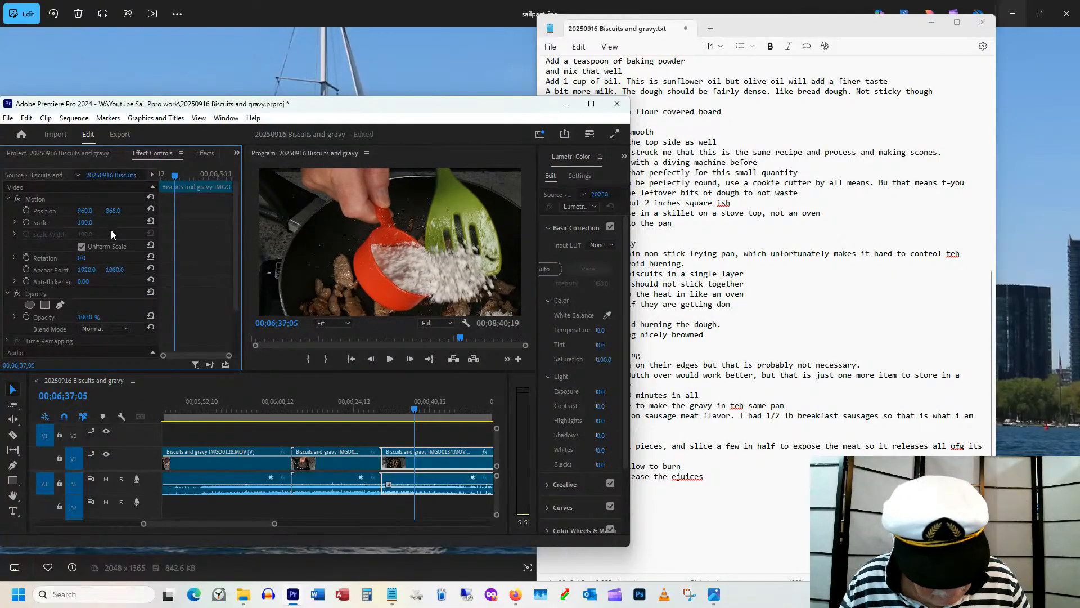
pyautogui.hotkey('ctrl', 'z')
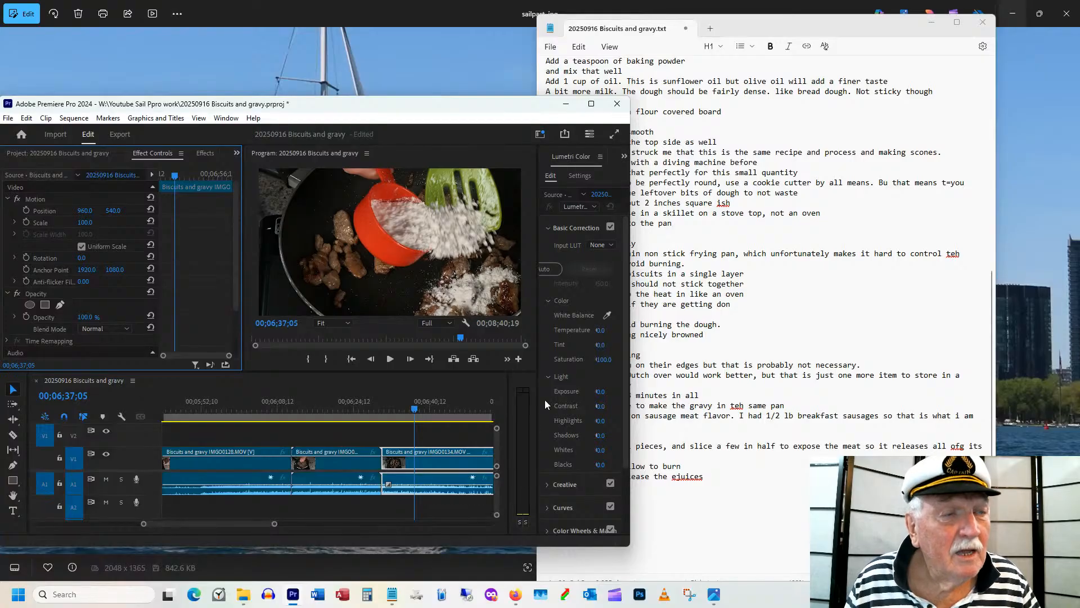
pyautogui.moveTo(511, 110); pyautogui.dragTo(374, 112)
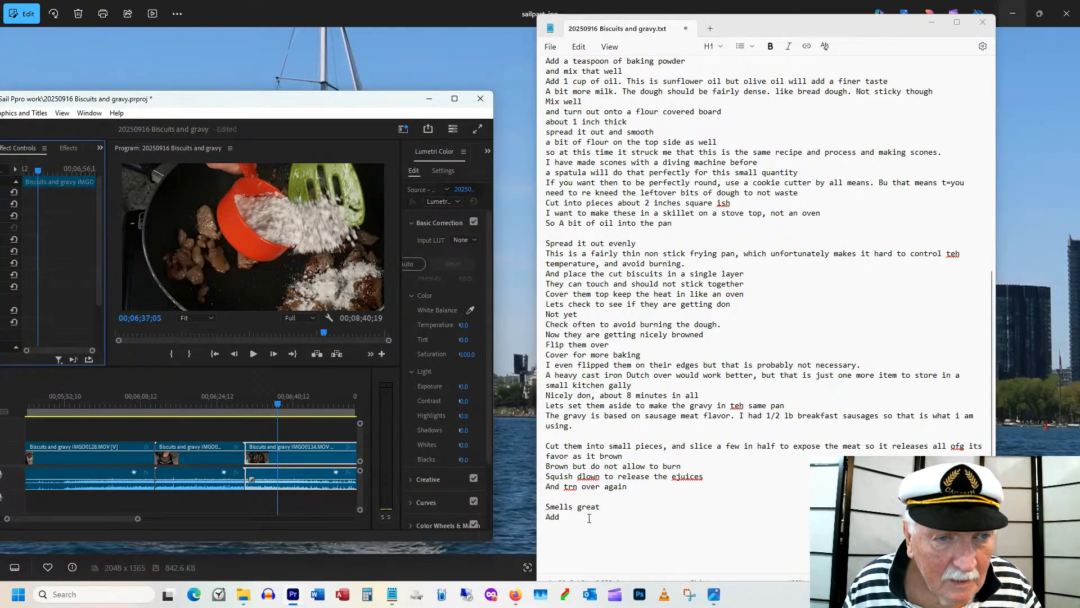
# Complete the last line of the Notepad script so it reads "Add 1/2 cup flour to teh sasuages".
pyautogui.click(572, 517)
pyautogui.write('1')
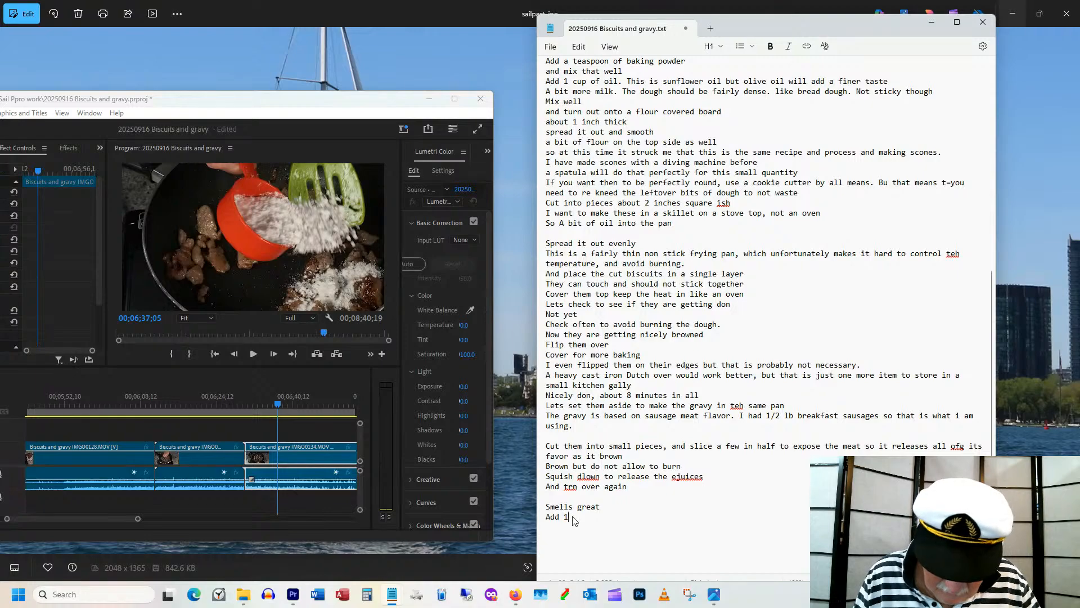
pyautogui.write('/2 cu')
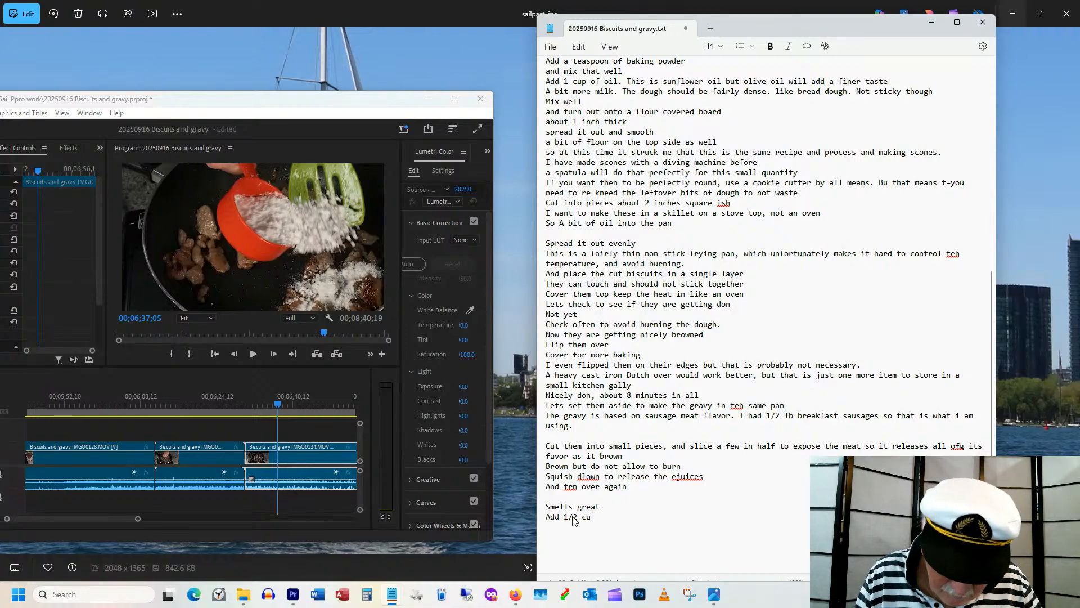
pyautogui.write('p flou')
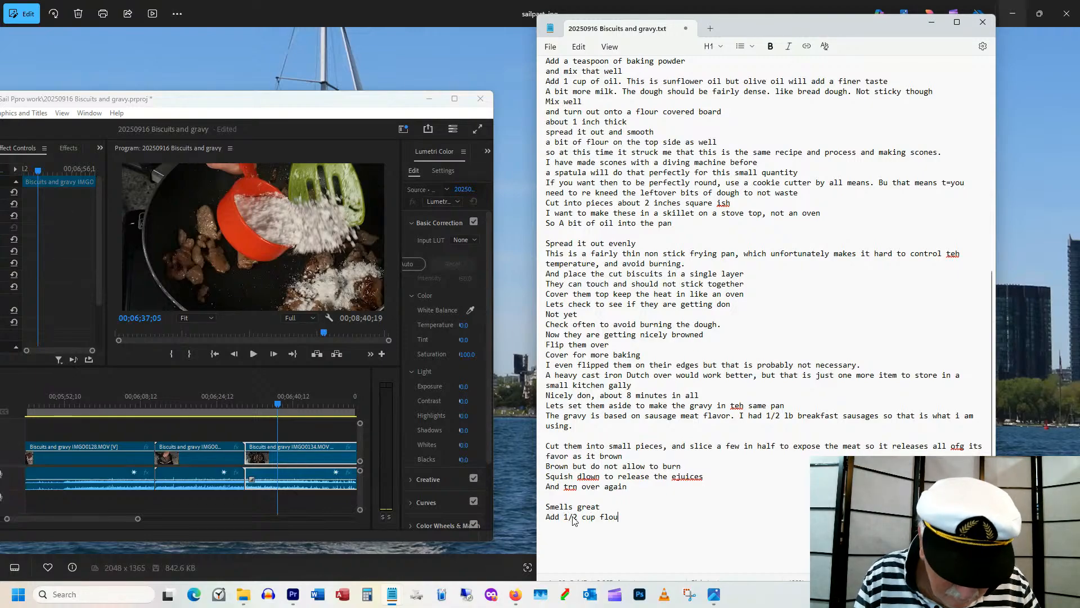
pyautogui.write('r ')
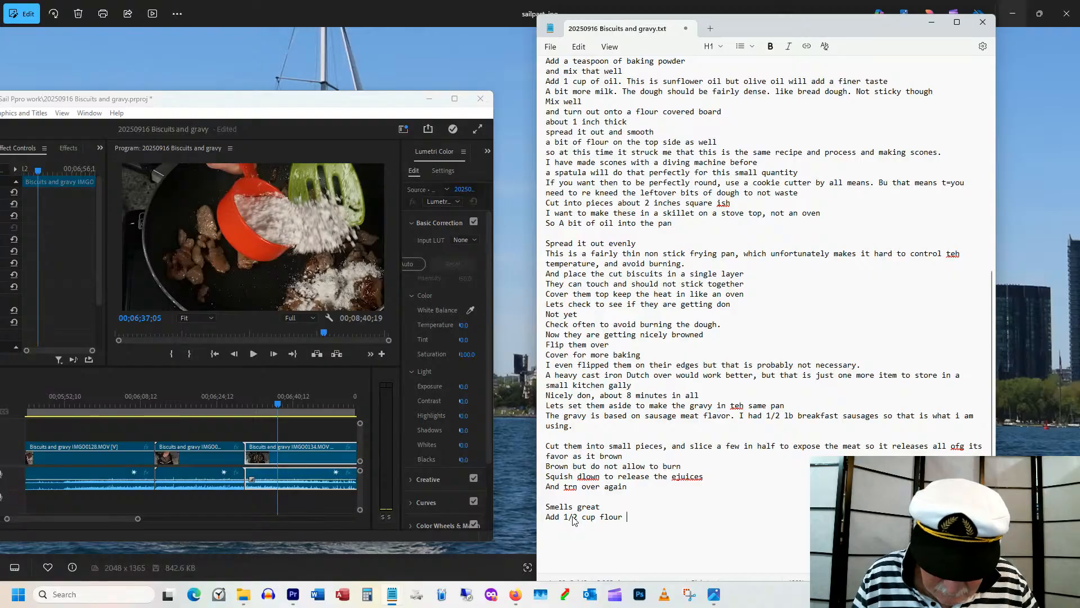
pyautogui.write('to teh sas')
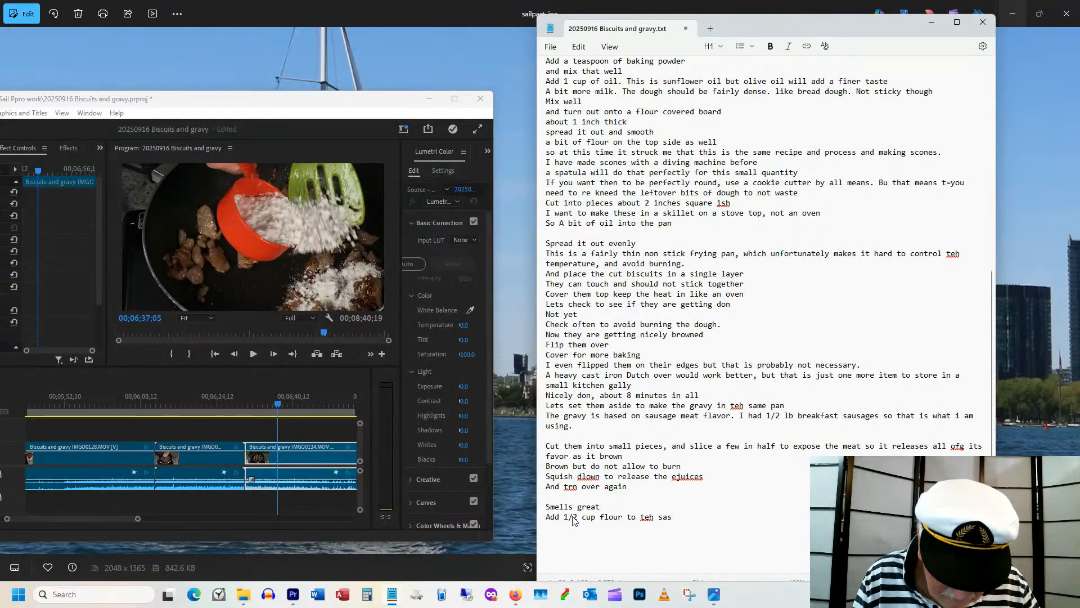
pyautogui.write('uages')
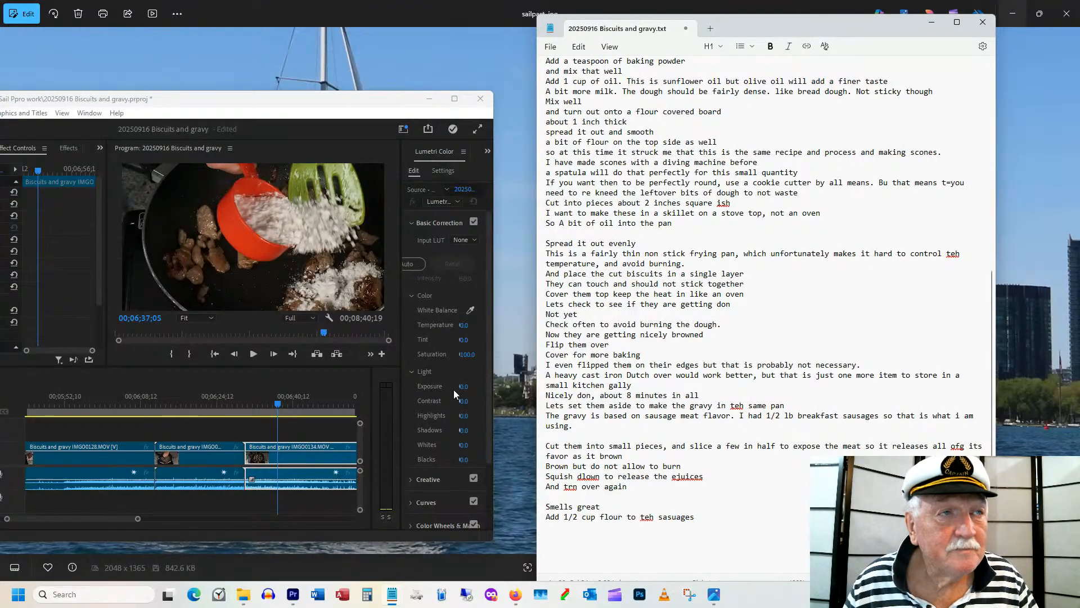
# Add the line "and let taht brown" below the flour line, followed by empty lines.
pyautogui.press('Return')
pyautogui.write('an')
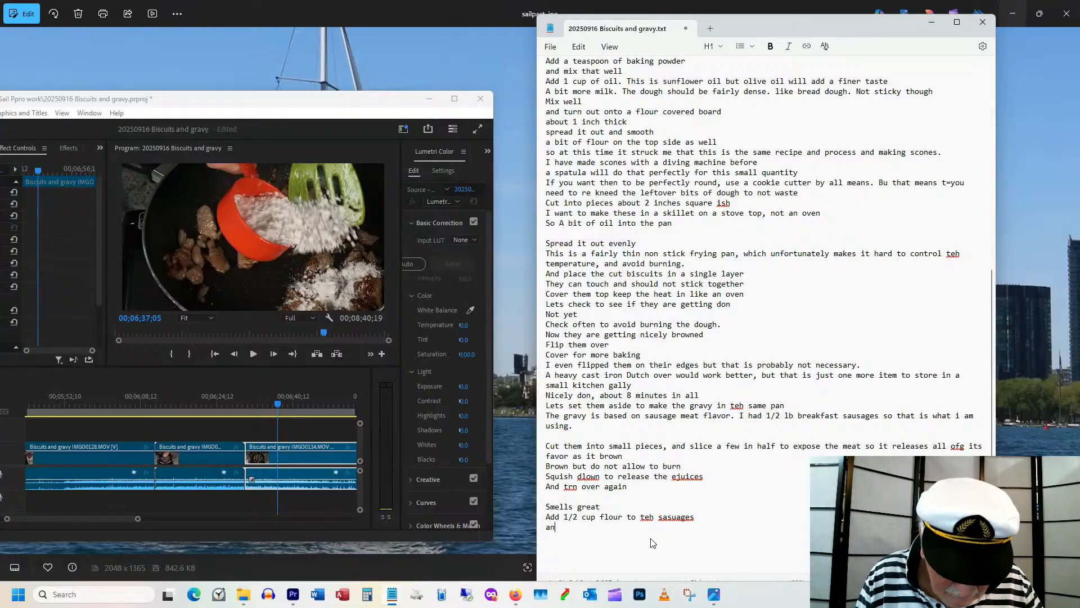
pyautogui.write('d let taht ')
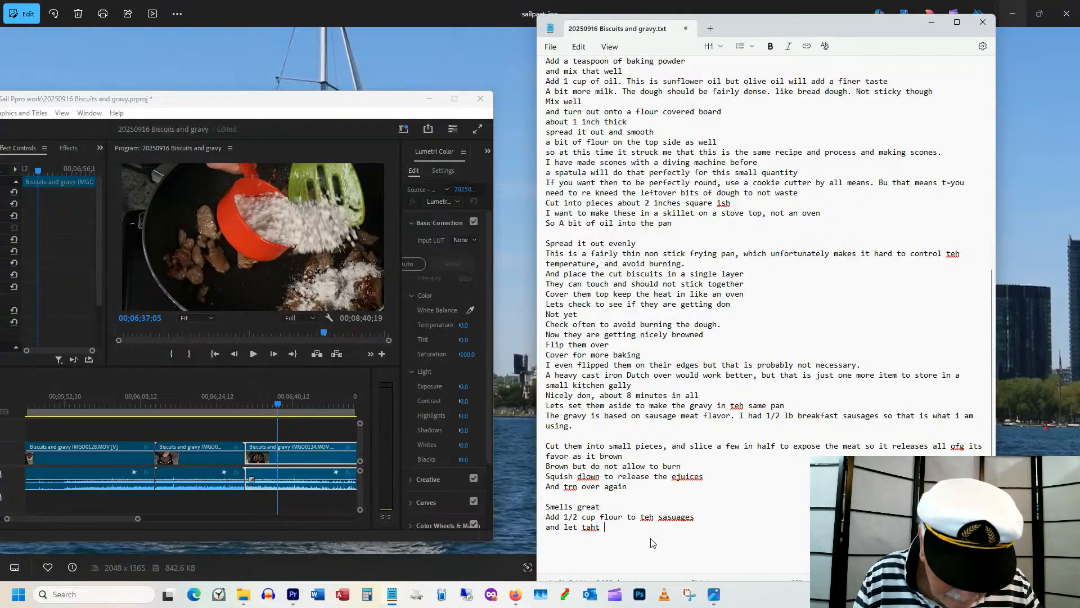
pyautogui.write('brown')
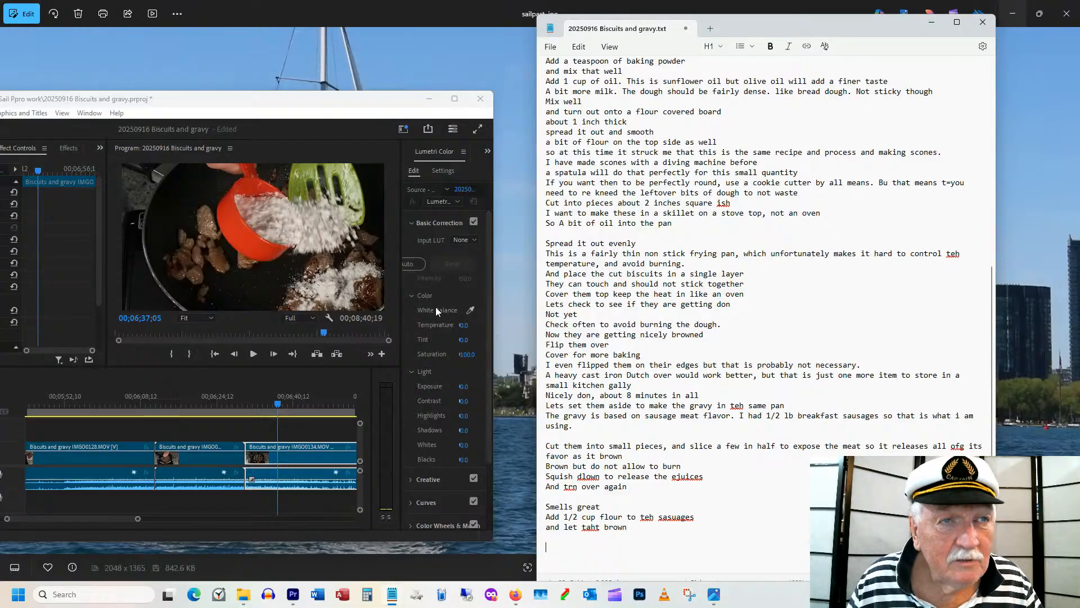
# Insert three blank lines after "1/2 lb uncooked sausage" in the Ingredients list.
pyautogui.scroll(11, 680, 228)
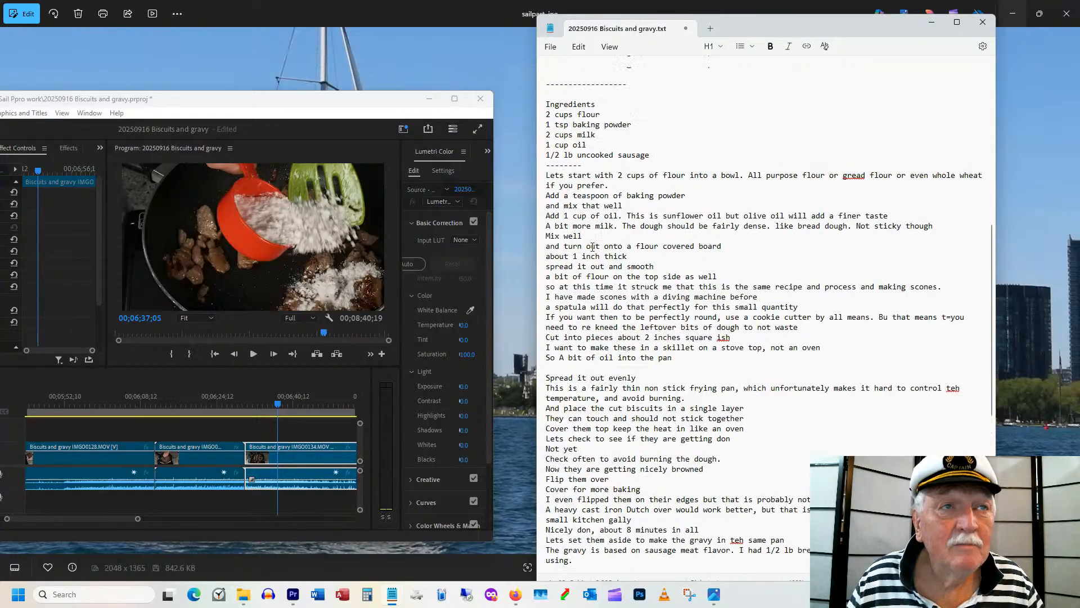
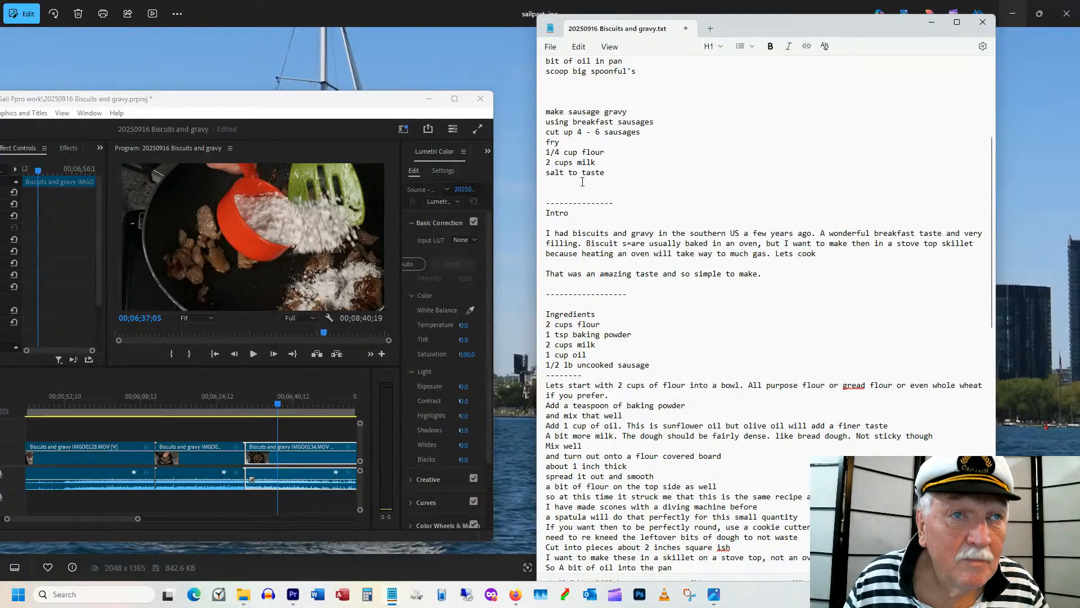
pyautogui.scroll(-1, 596, 337)
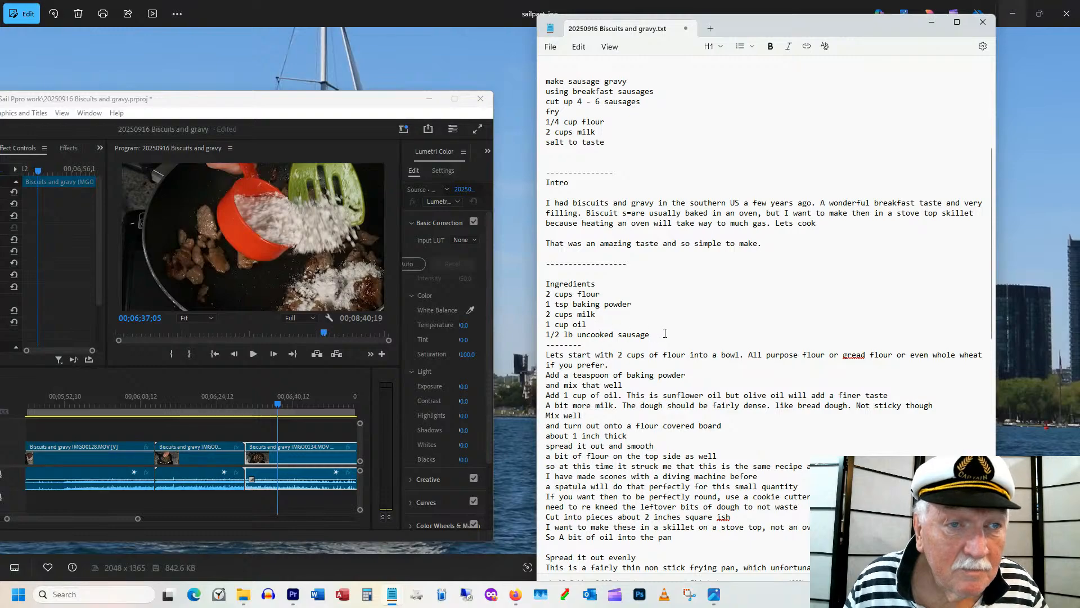
pyautogui.press('Return')
pyautogui.press('Return')
pyautogui.press('Return')
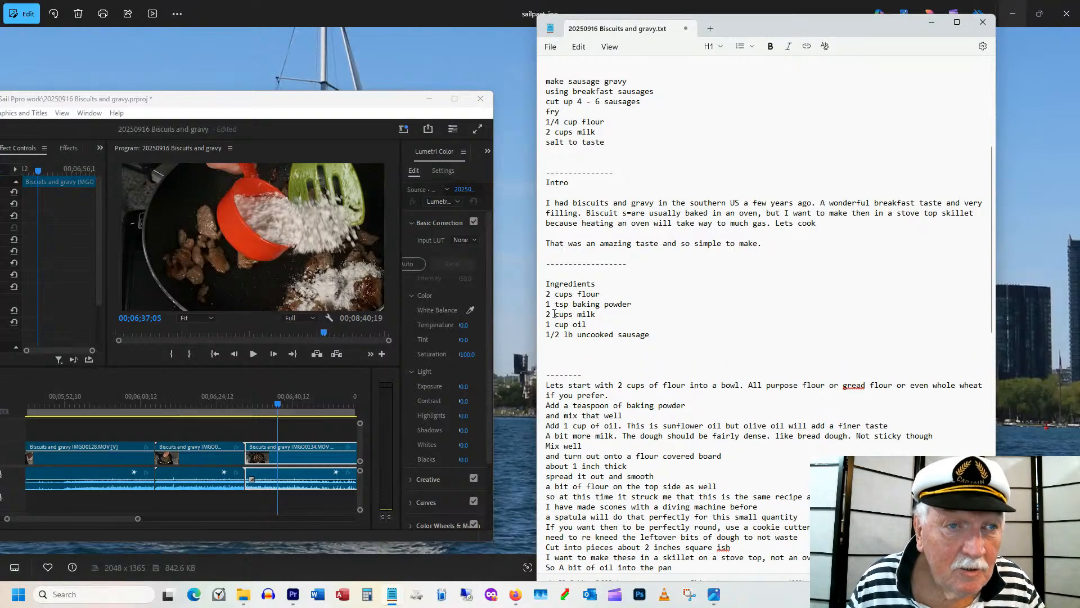
# Append "+ 1/4 cup flour" to the "2 cups flour" entry in the Ingredients list.
pyautogui.click(552, 344)
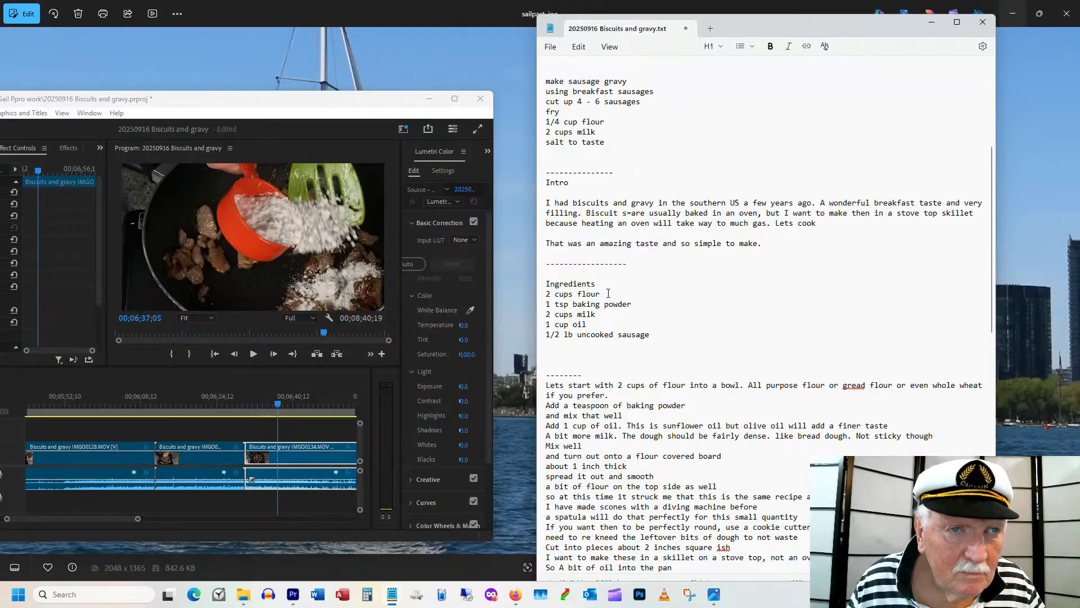
pyautogui.click(610, 294)
pyautogui.write('+')
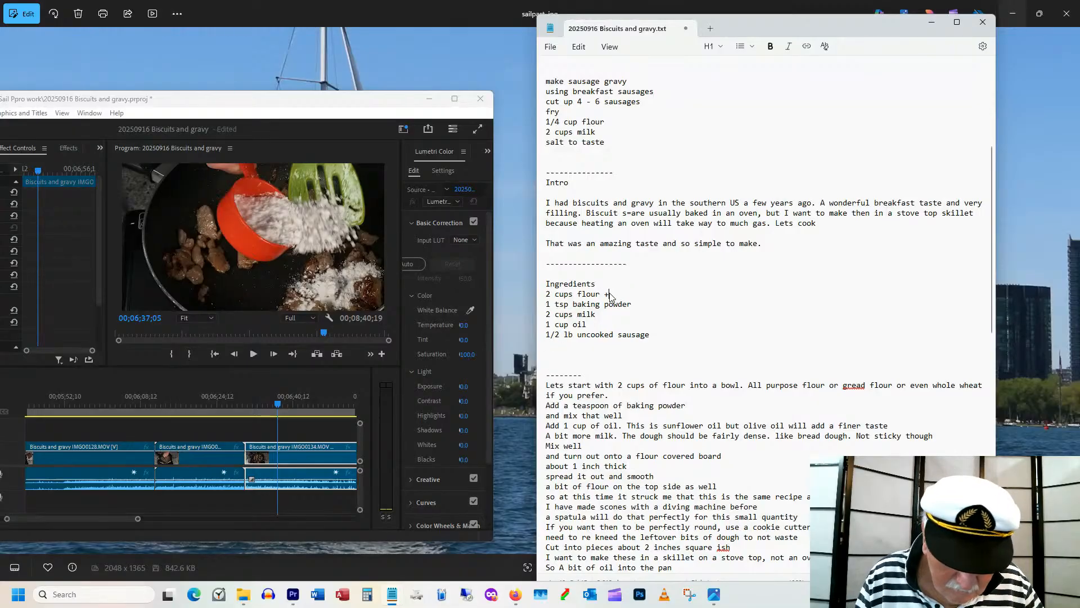
pyautogui.write(' 1/4 ')
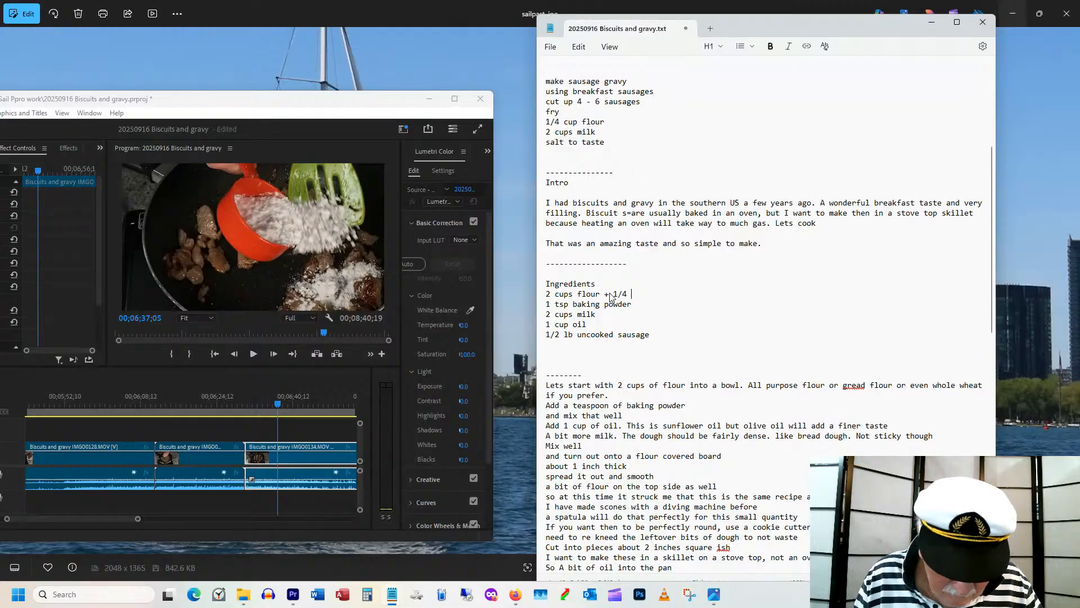
pyautogui.write('cup')
pyautogui.write(' flour')
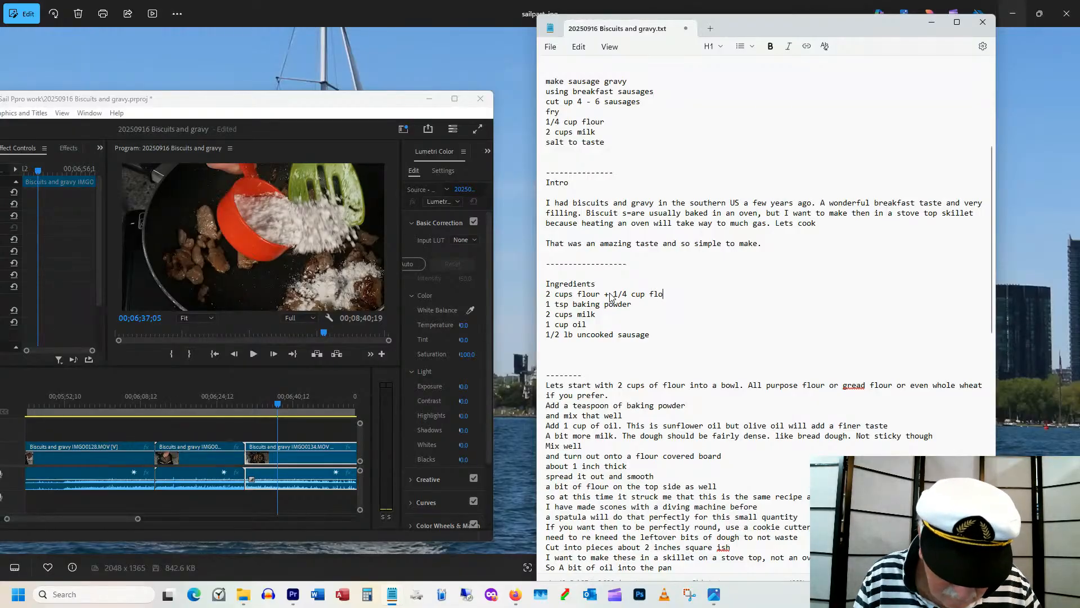
# Return to the end of the script and advance the Premiere Pro sequence to the milk being poured at 00;07;18;26.
pyautogui.scroll(-11, 611, 297)
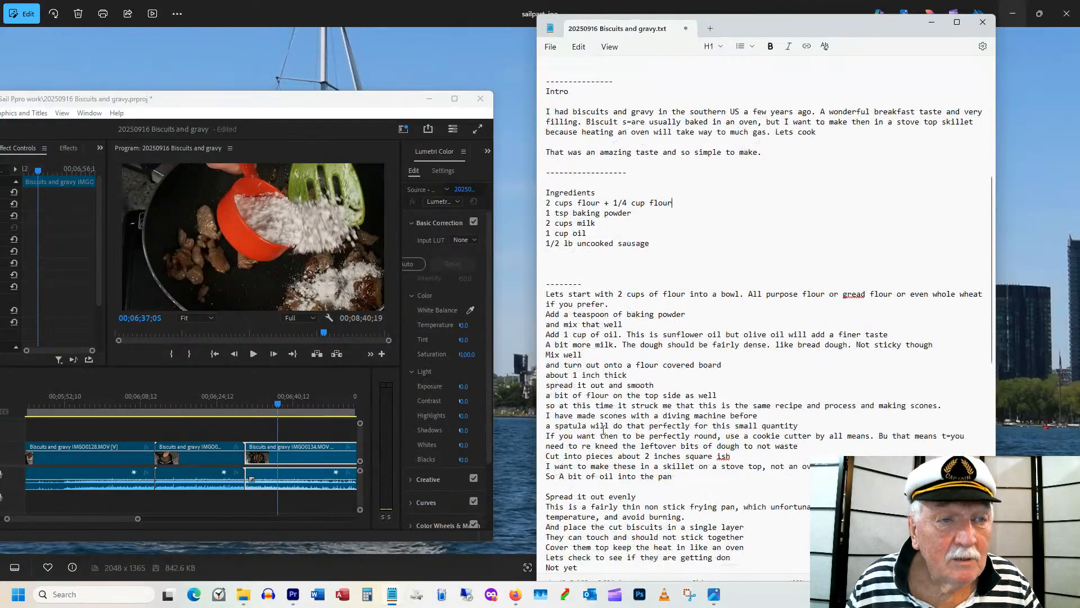
pyautogui.scroll(-2, 615, 450)
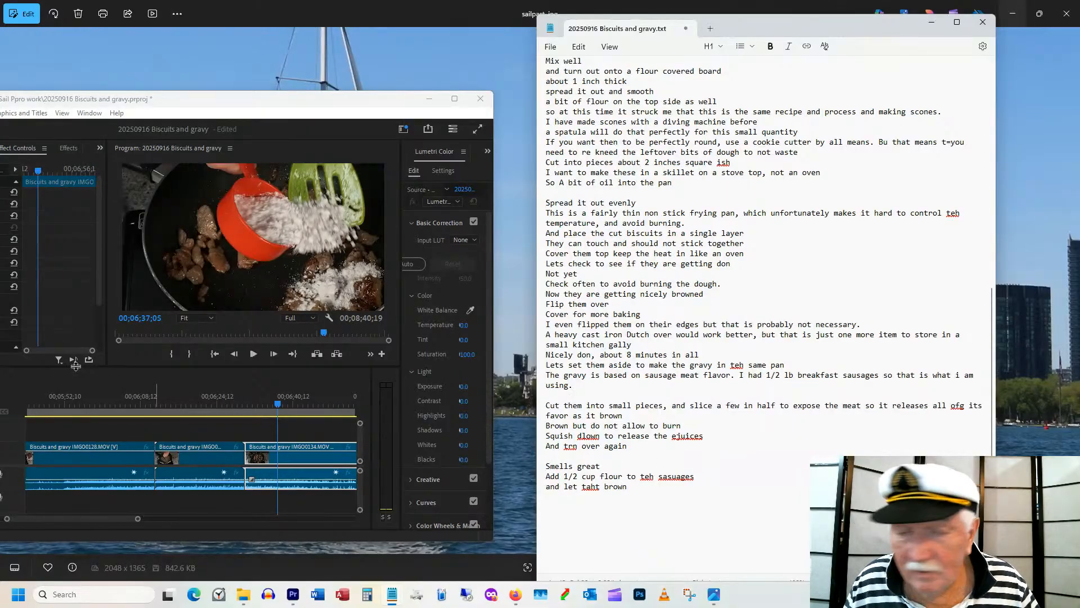
pyautogui.moveTo(279, 403); pyautogui.dragTo(312, 401)
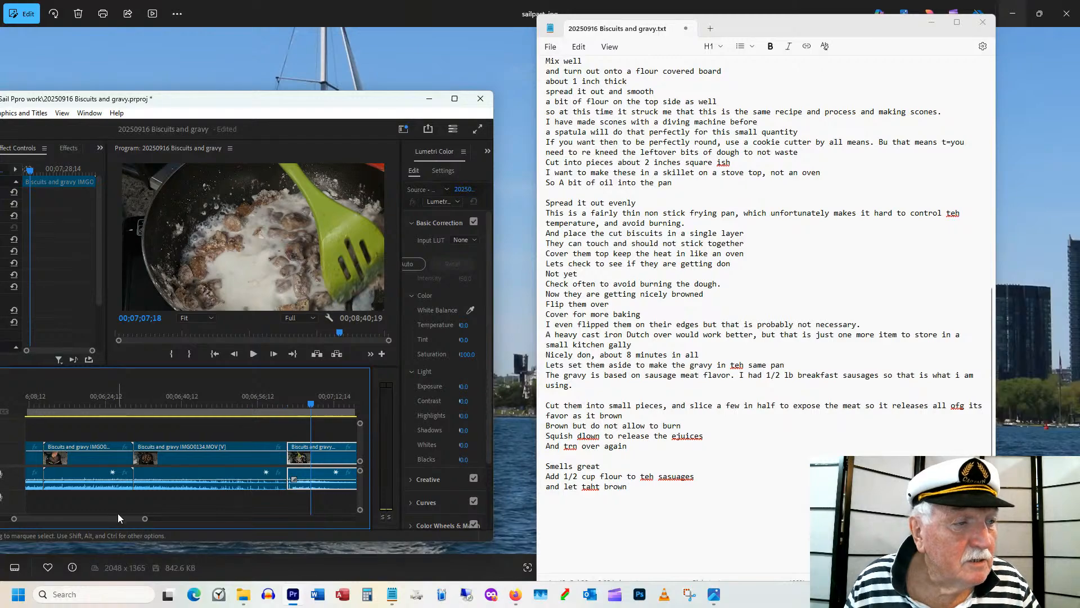
pyautogui.scroll(-2, 119, 517)
pyautogui.moveTo(260, 407); pyautogui.dragTo(323, 392)
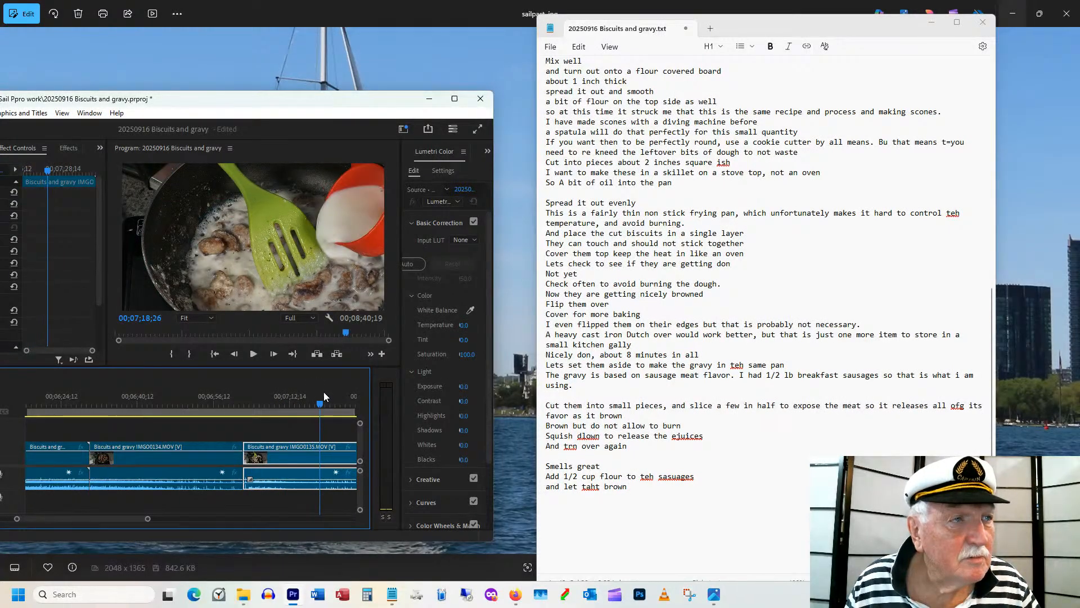
# Add the line "Add 3 cups of milk" below "and let taht brown" in the script.
pyautogui.click(554, 498)
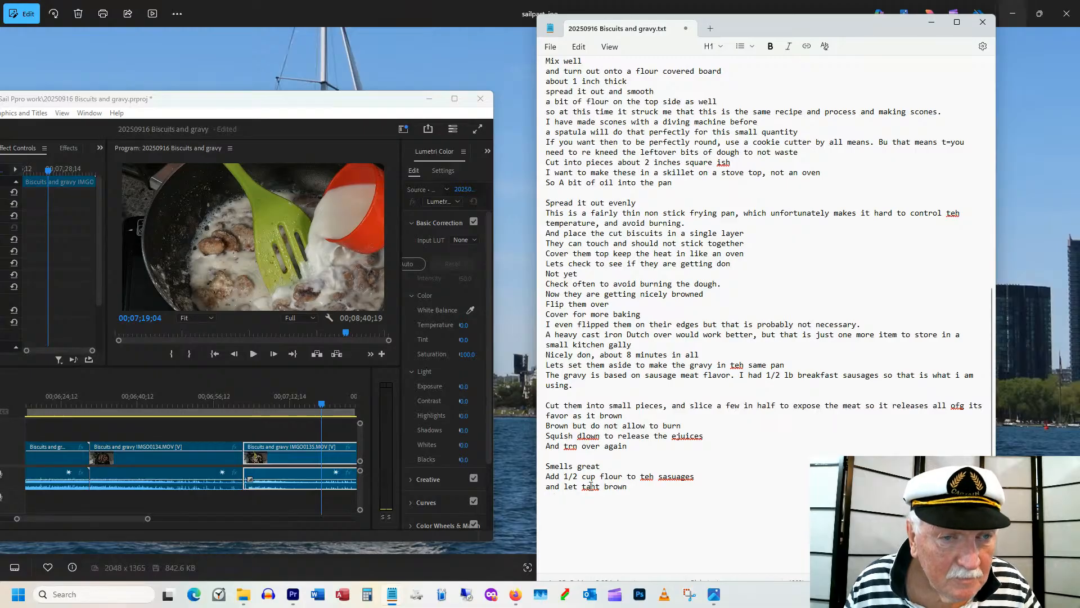
pyautogui.write('Add')
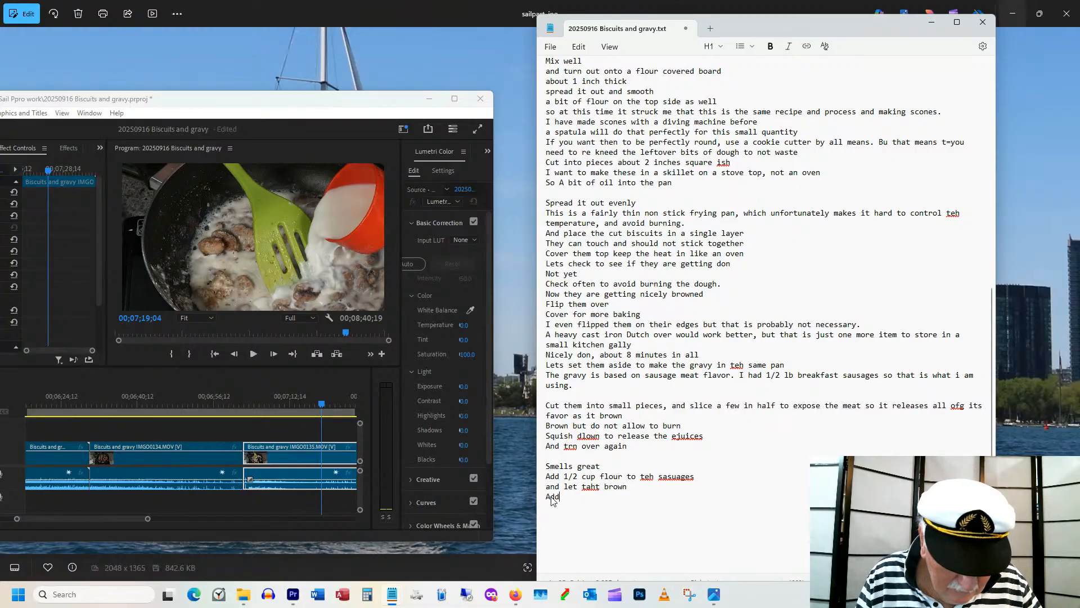
pyautogui.write(' 23')
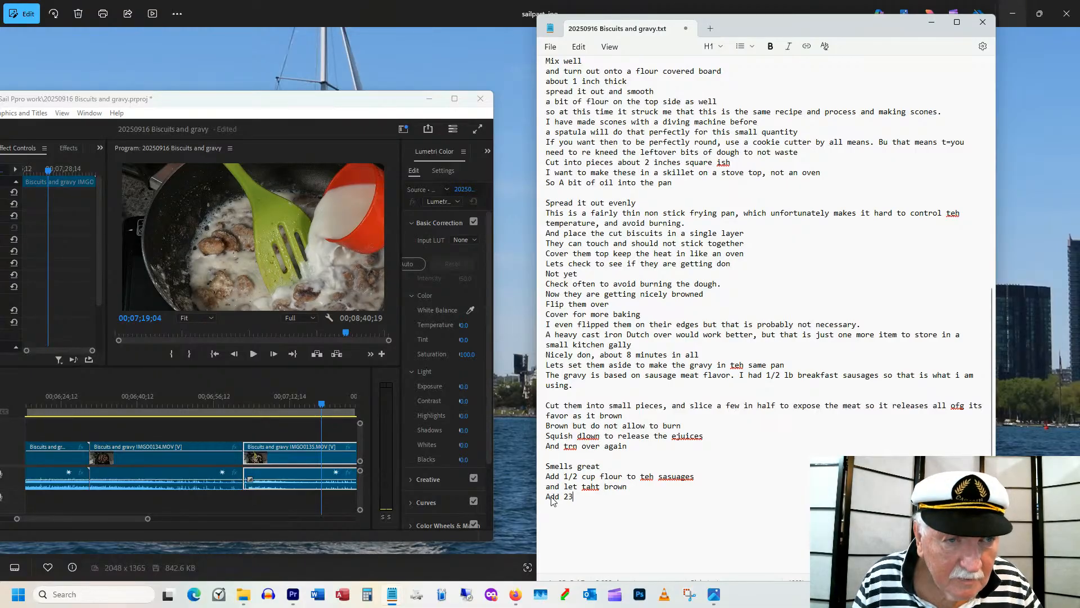
pyautogui.press('BackSpace')
pyautogui.press('BackSpace')
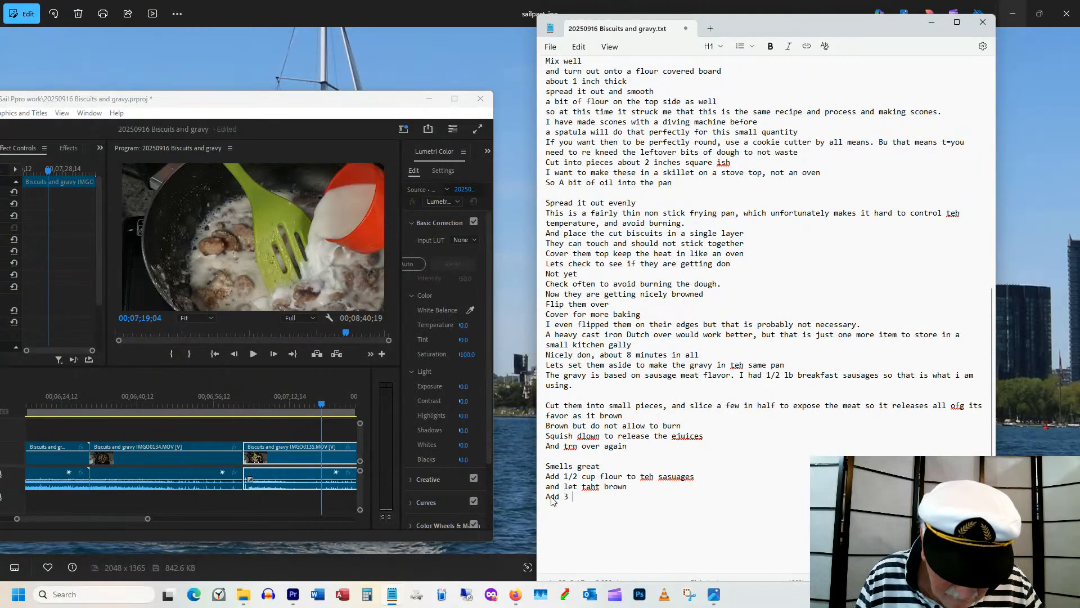
pyautogui.write('cups of')
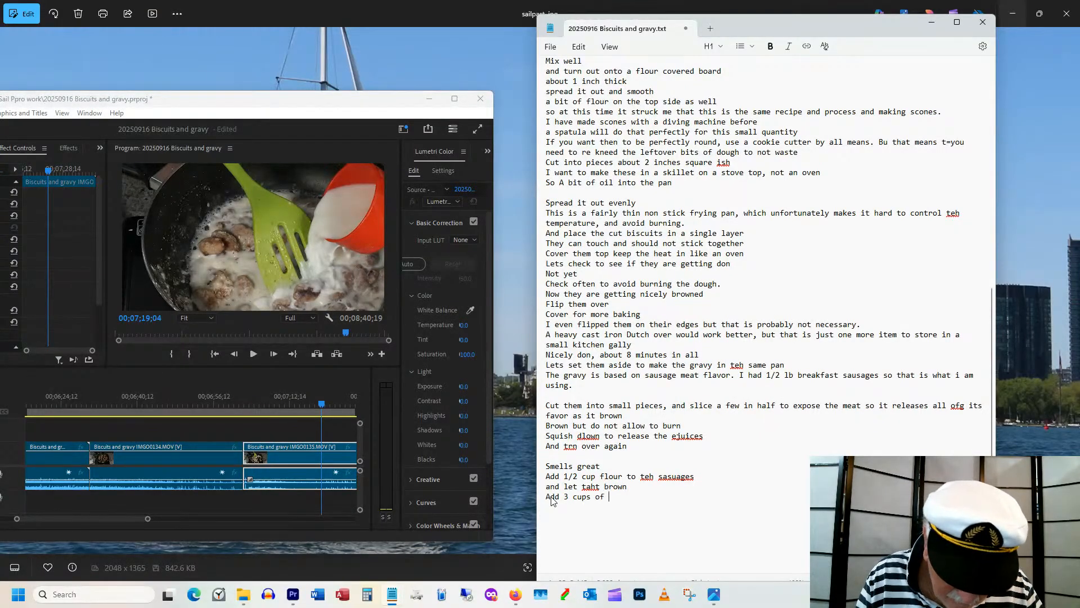
pyautogui.write(' milk')
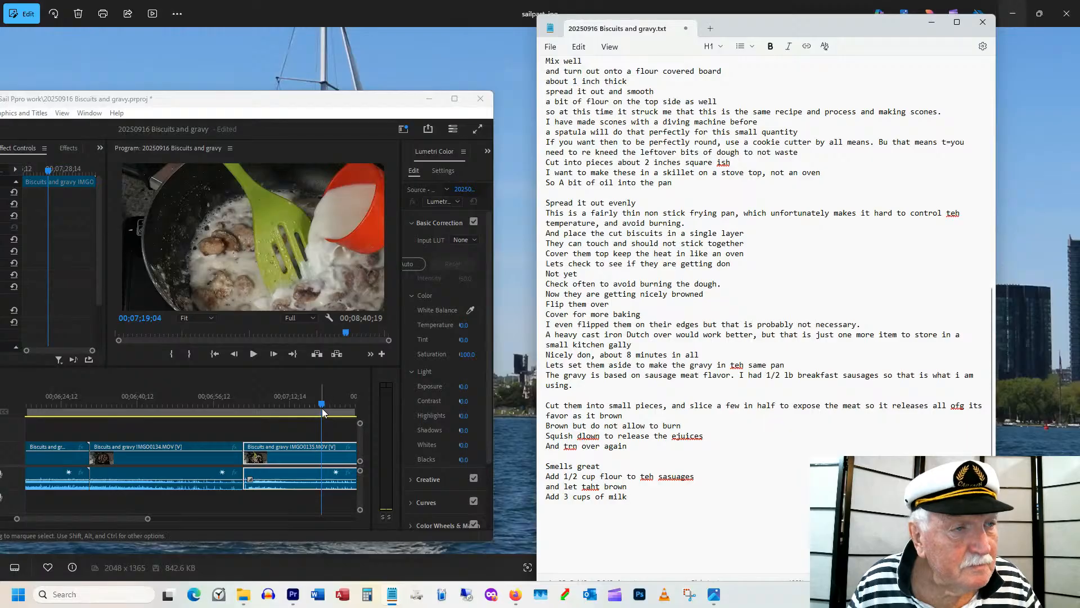
# Advance the Premiere Pro sequence to 00;07;36;08, where pepper is added, and write the script line "About 1/2 teaspoon pepper".
pyautogui.moveTo(322, 407); pyautogui.dragTo(192, 438)
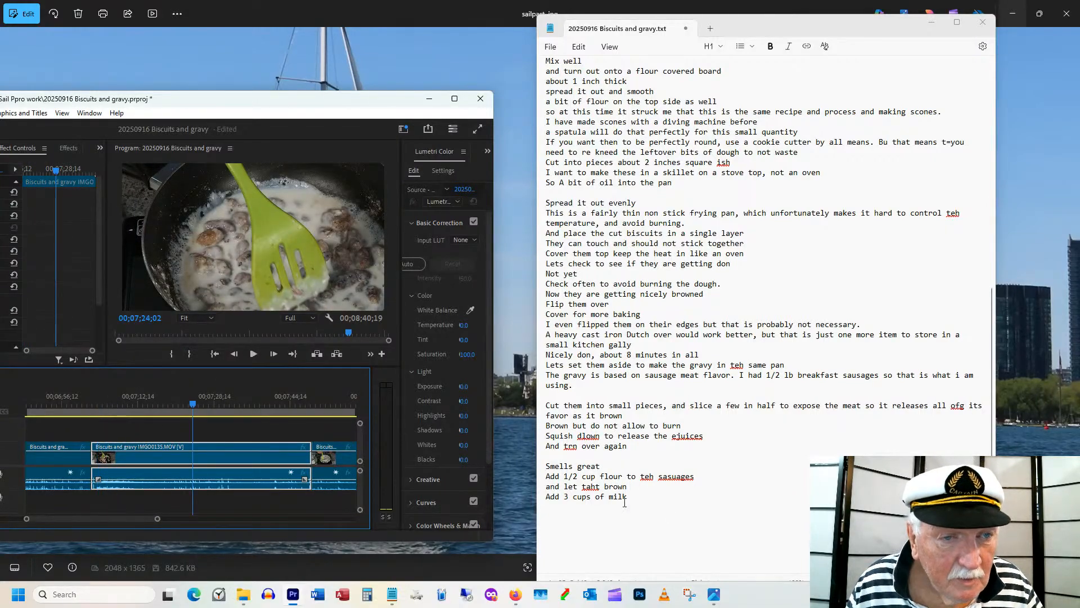
pyautogui.moveTo(200, 400); pyautogui.dragTo(252, 391)
pyautogui.click(562, 509)
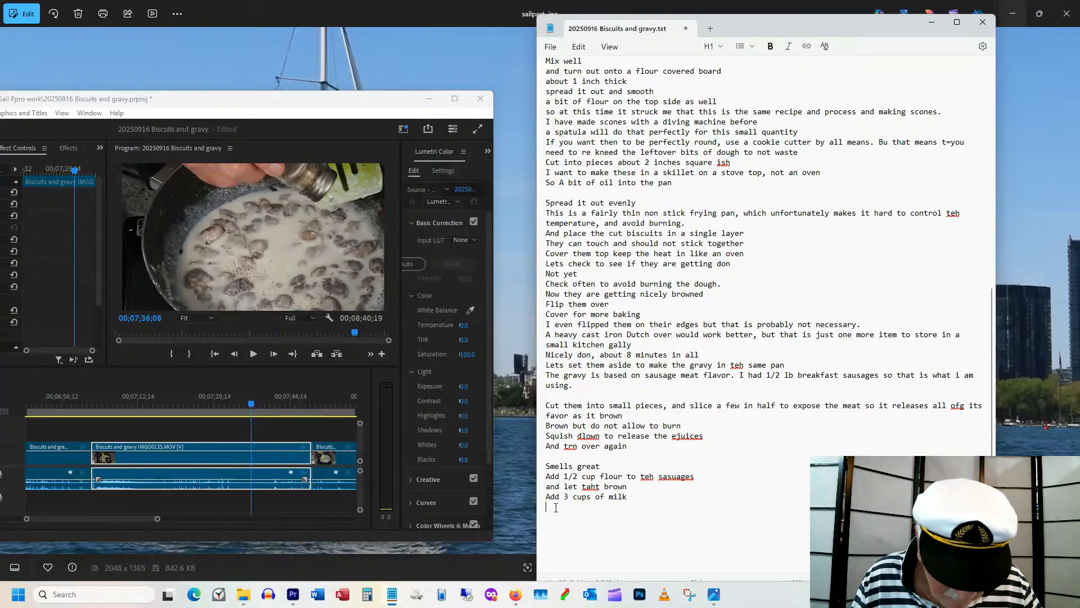
pyautogui.write('About ')
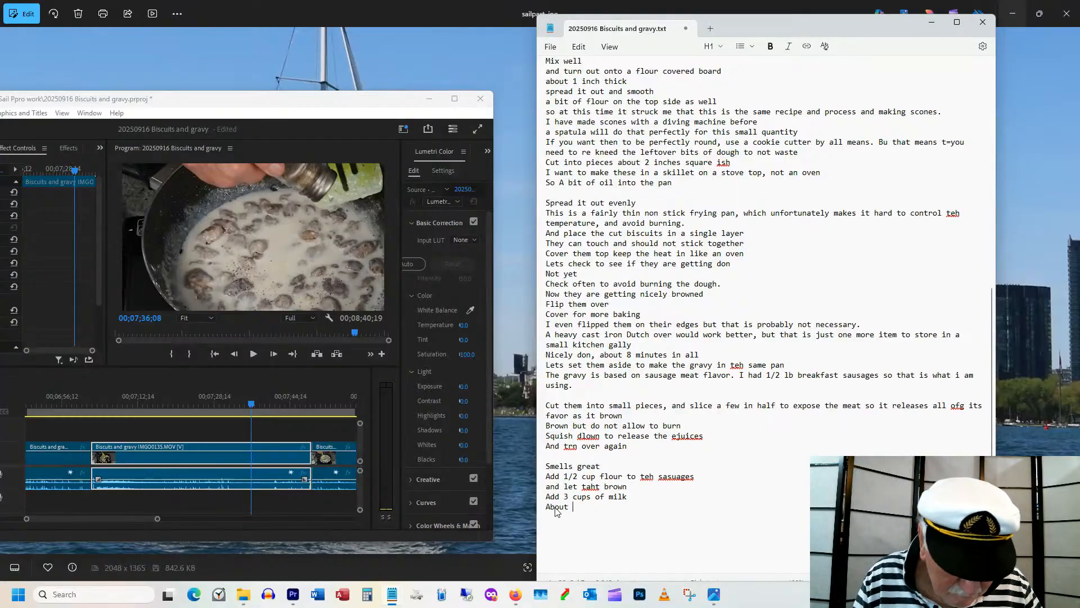
pyautogui.write('1/3')
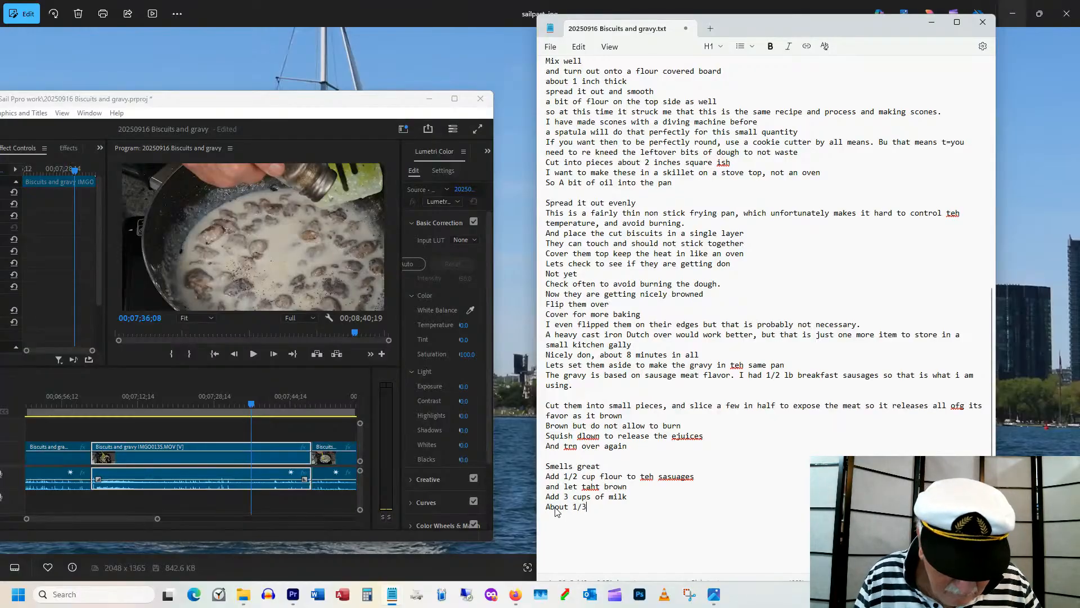
pyautogui.press('BackSpace')
pyautogui.write('2 teaspo')
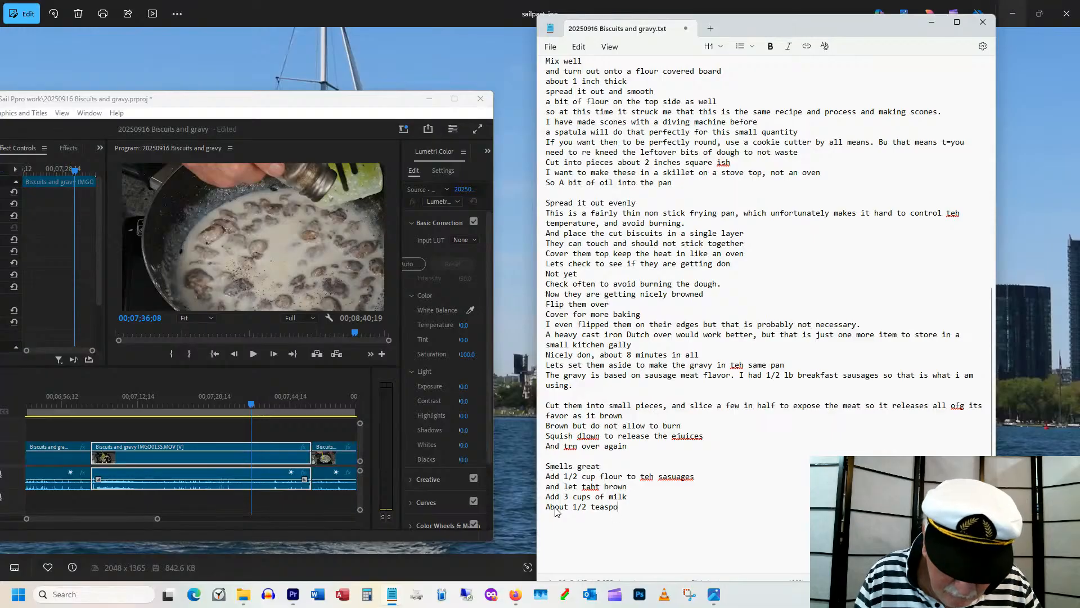
pyautogui.write('on pe')
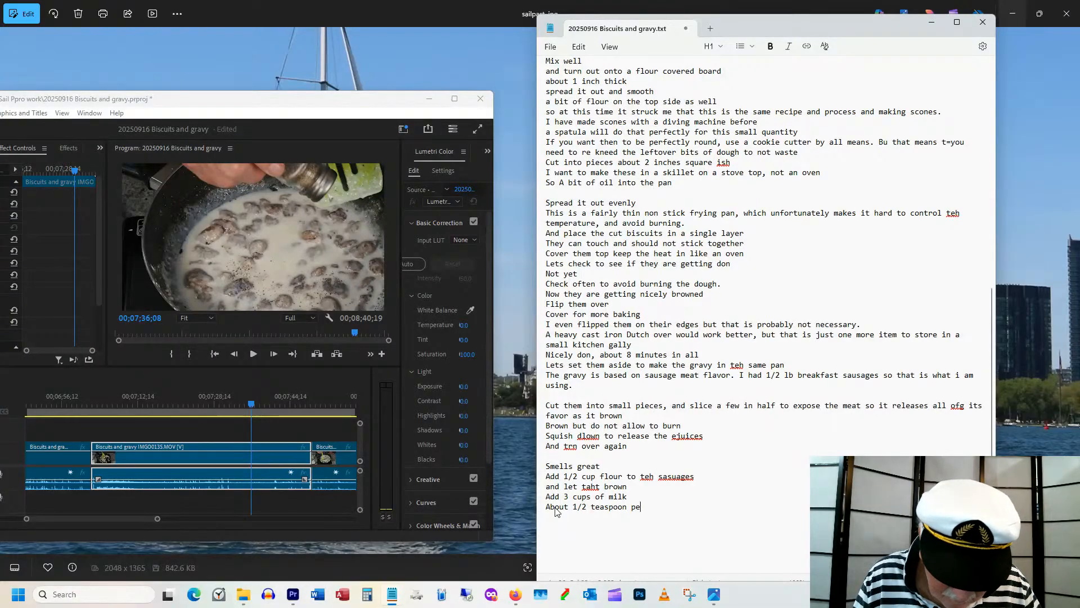
pyautogui.write('epper')
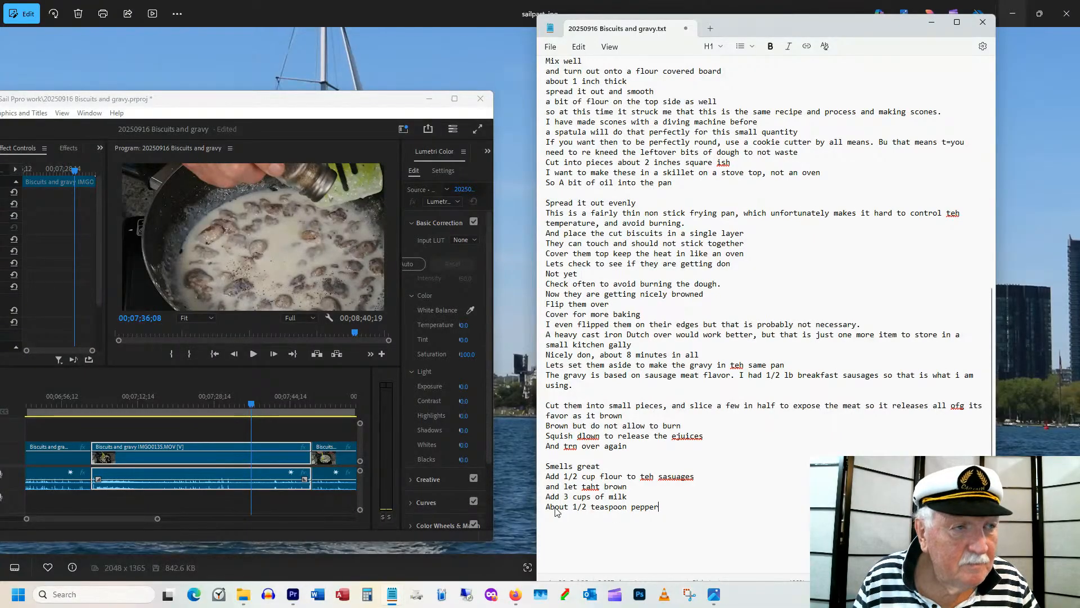
pyautogui.press('Return')
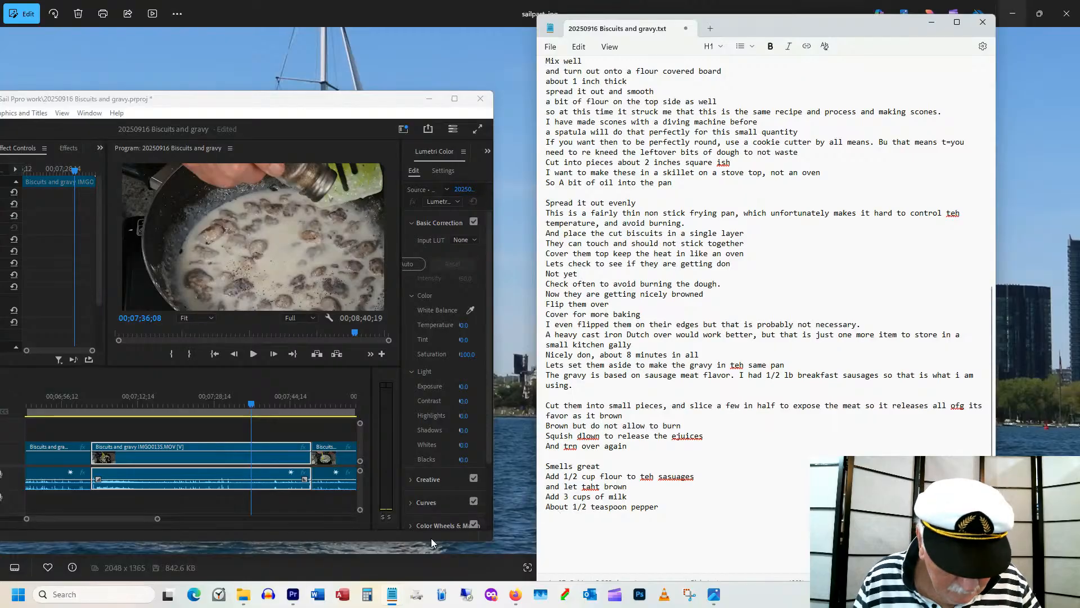
# Step the Premiere Pro sequence forward through the gravy-stirring footage to 00;07;58;04.
pyautogui.click(267, 404)
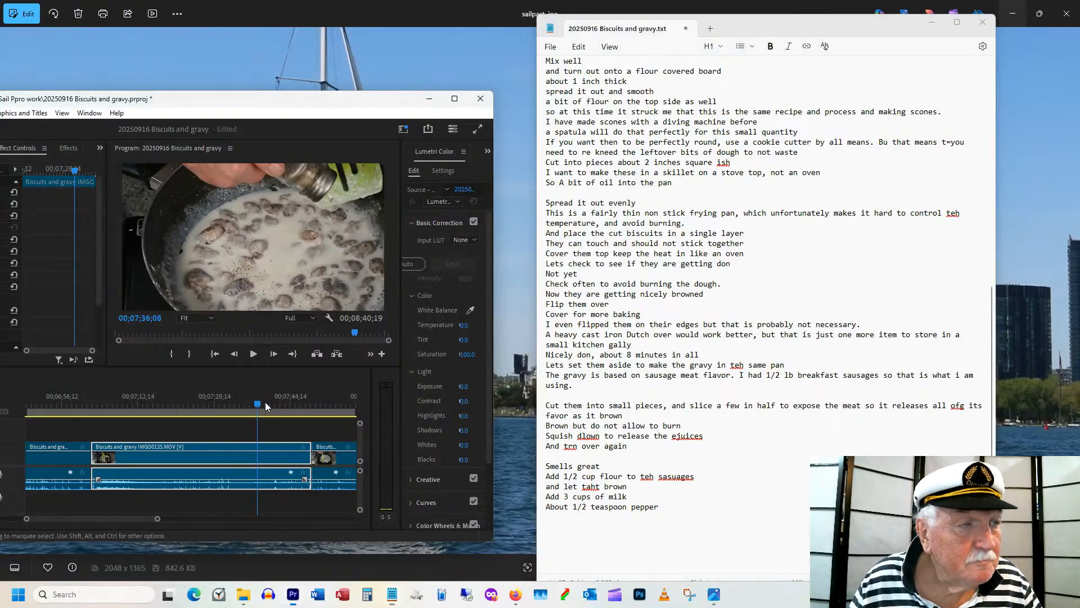
pyautogui.moveTo(269, 404); pyautogui.dragTo(322, 398)
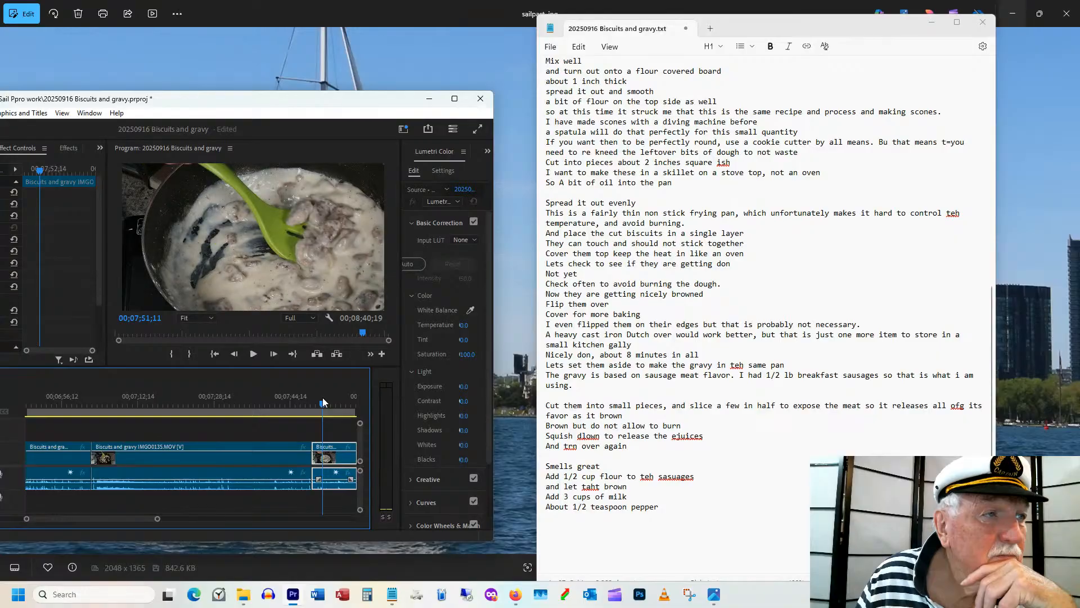
pyautogui.moveTo(119, 518); pyautogui.dragTo(126, 518)
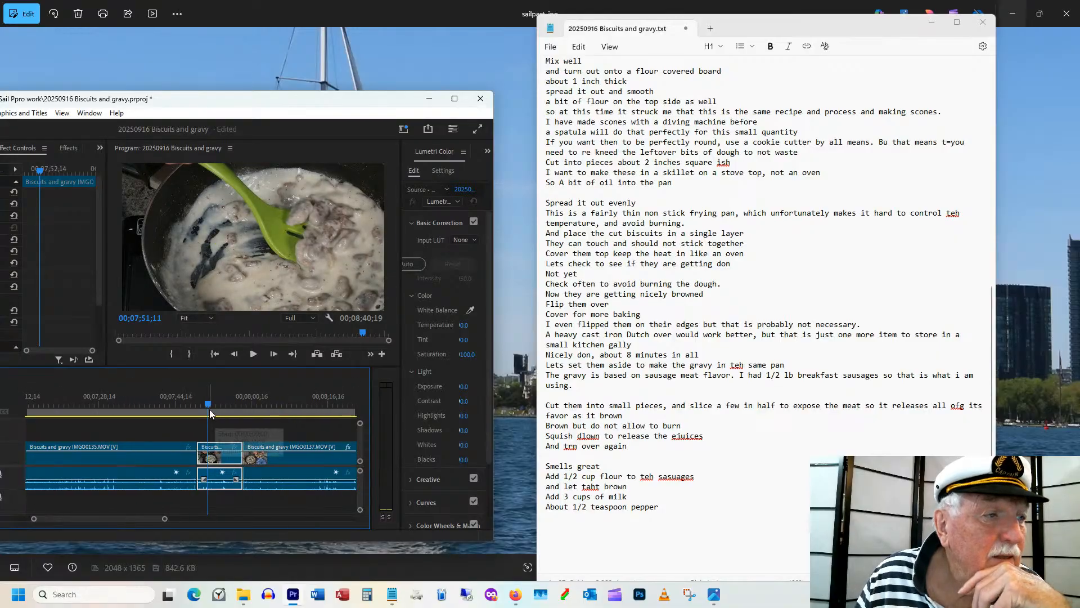
pyautogui.click(224, 404)
pyautogui.moveTo(226, 404)
pyautogui.mouseDown()
pyautogui.moveTo(262, 395)
pyautogui.moveTo(240, 396)
pyautogui.mouseUp()
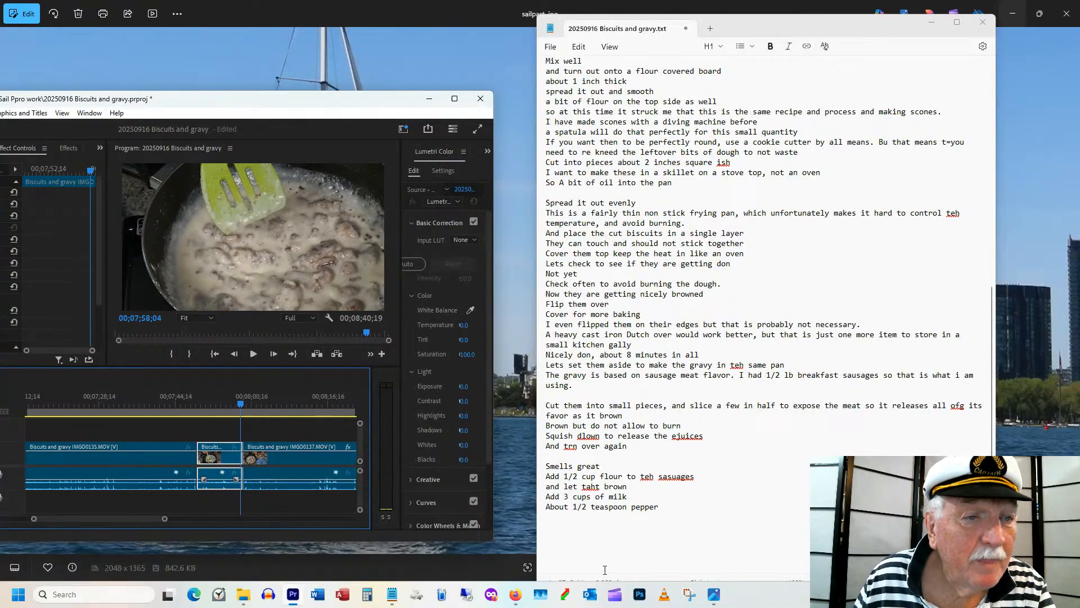
# Append "+ 3 cups milk" to the "2 cups milk" entry in the Ingredients list of the text file.
pyautogui.click(573, 516)
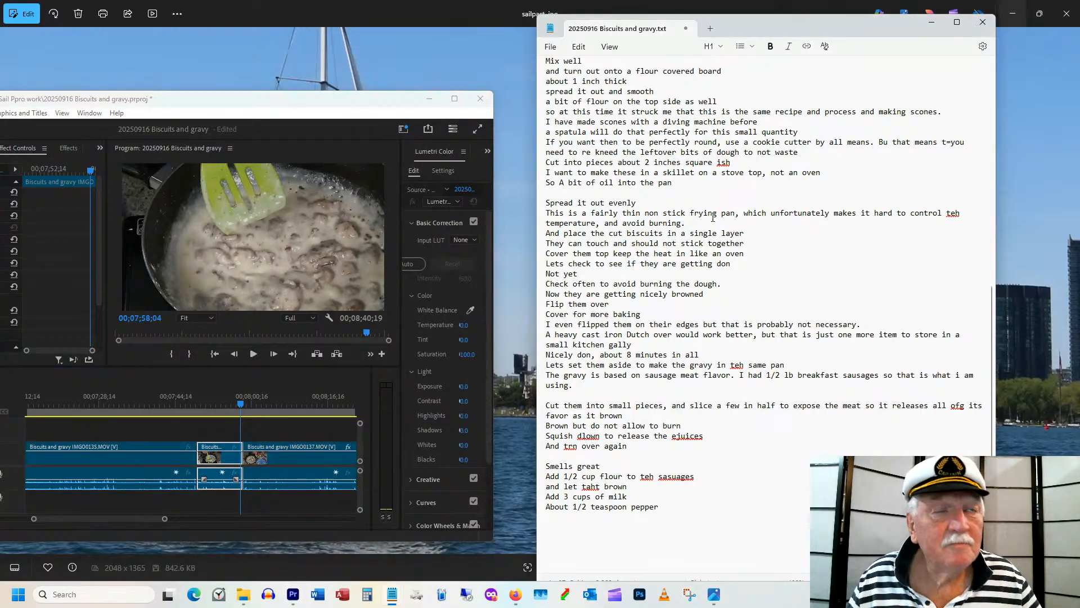
pyautogui.scroll(6, 647, 281)
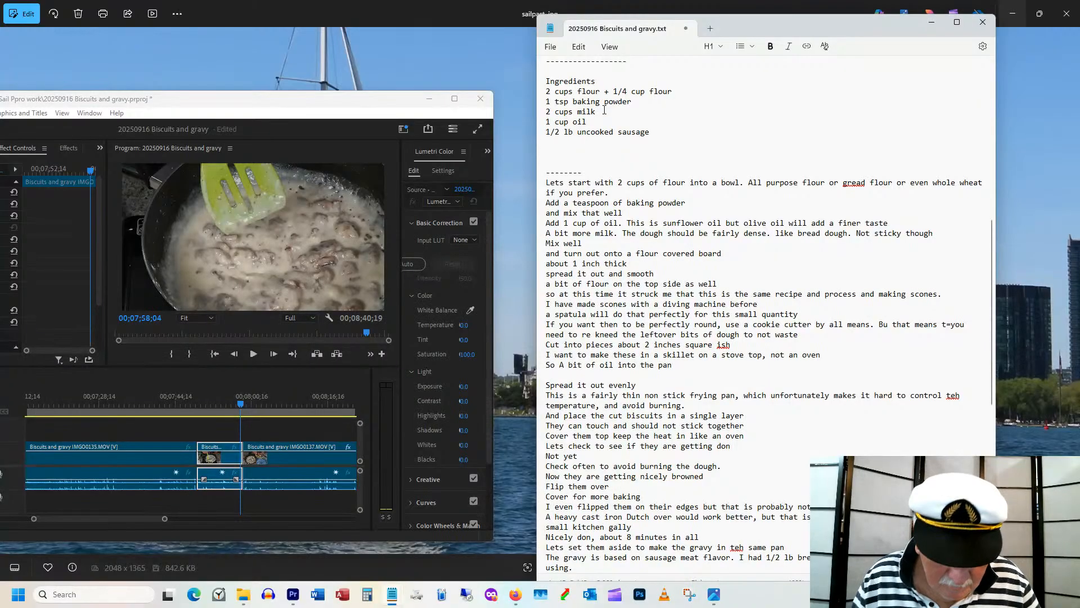
pyautogui.write('+ 3 ')
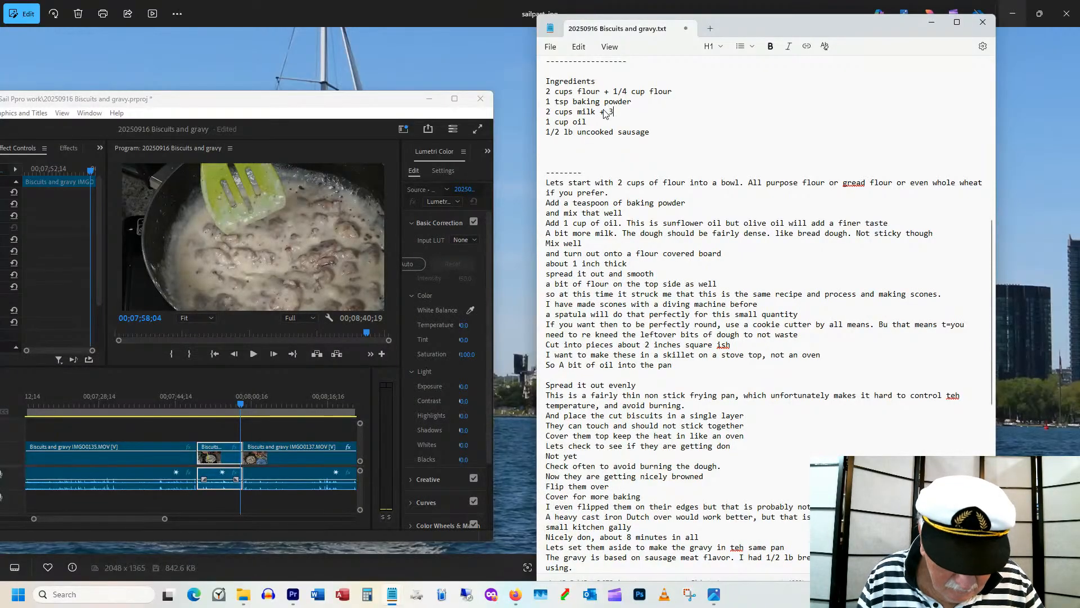
pyautogui.write('cups')
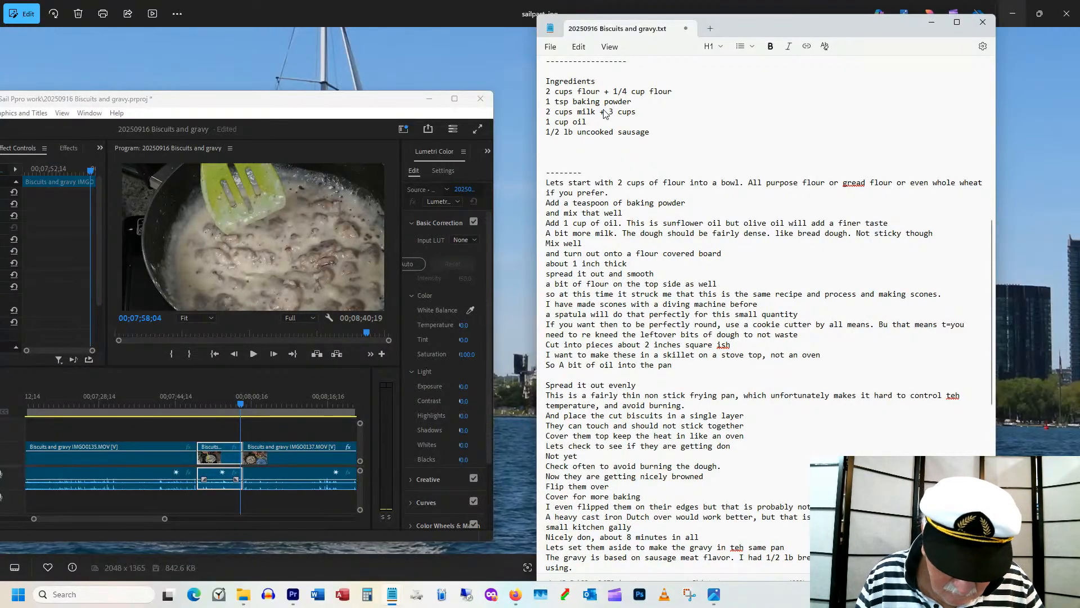
pyautogui.write(' milk')
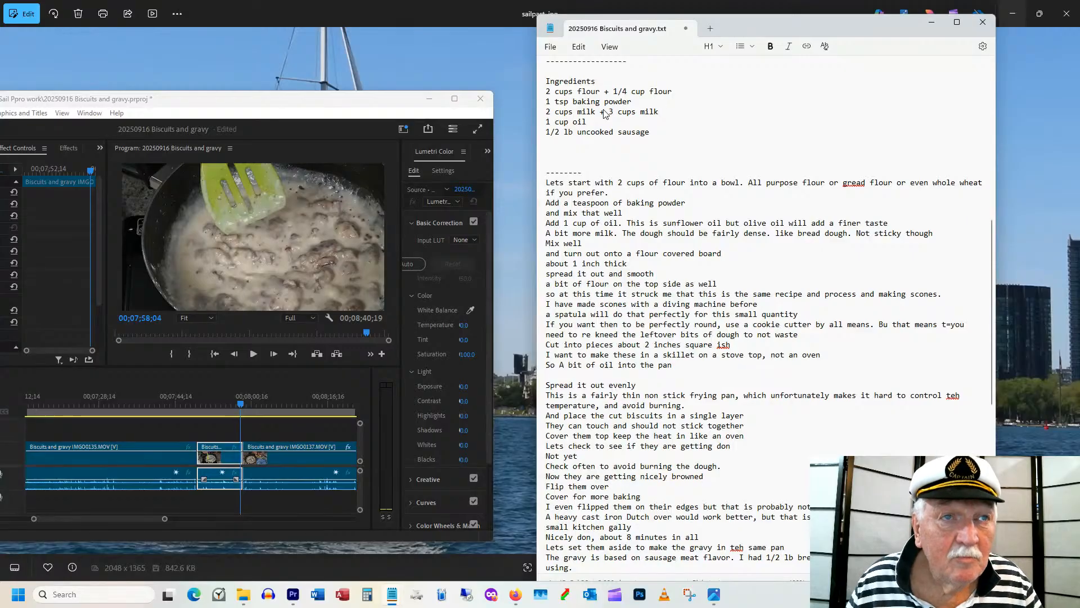
# Add "1/2 tsp pepper" and "salt to taste" as separate lines below "1/2 lb uncooked sausage" in the Ingredients list.
pyautogui.click(559, 143)
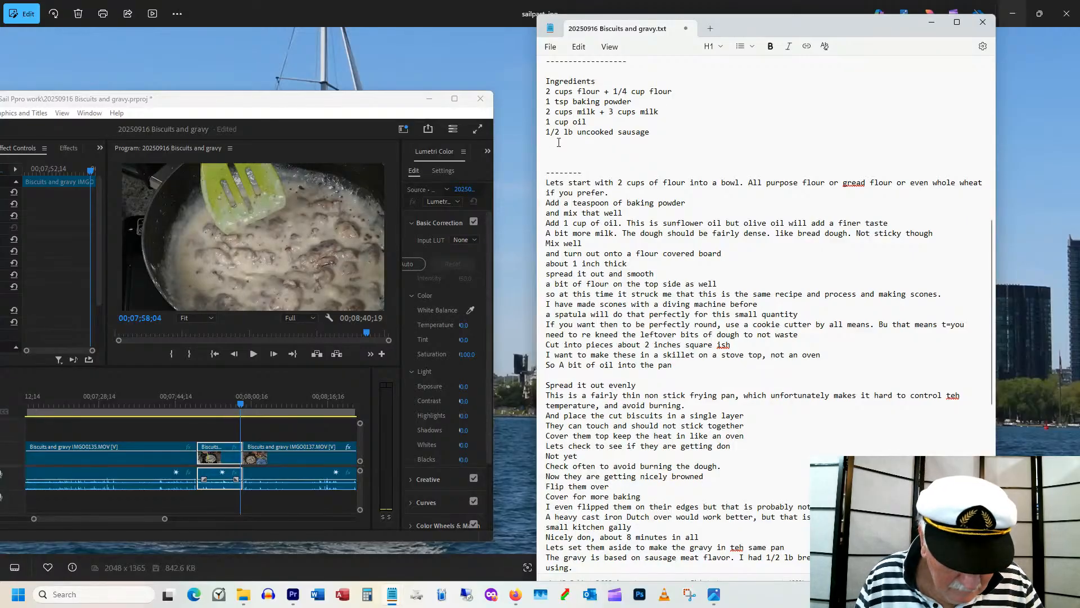
pyautogui.write('1/2 t')
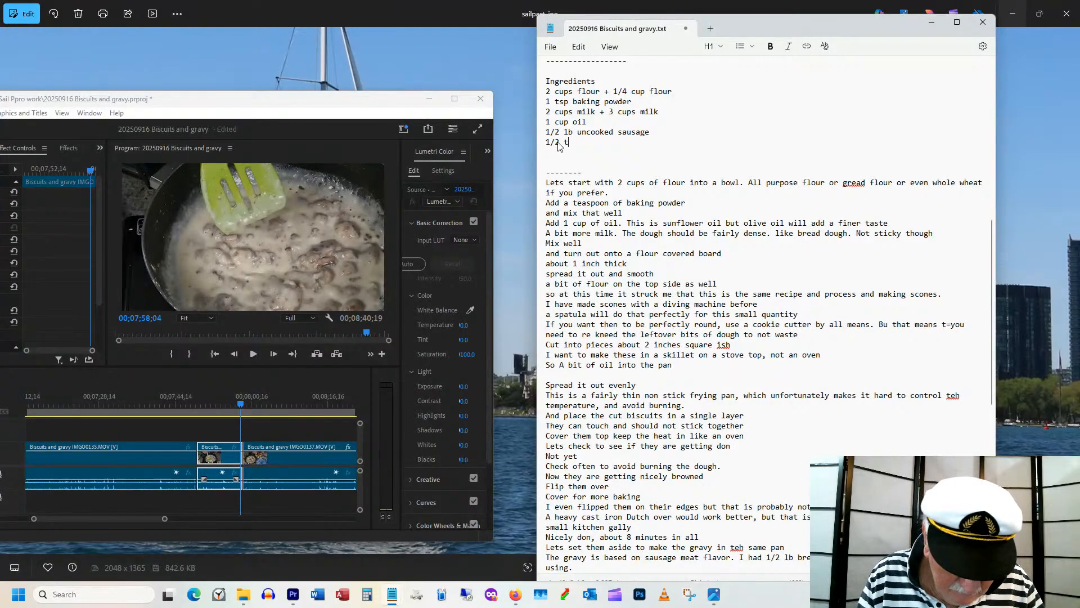
pyautogui.write('sp pepper')
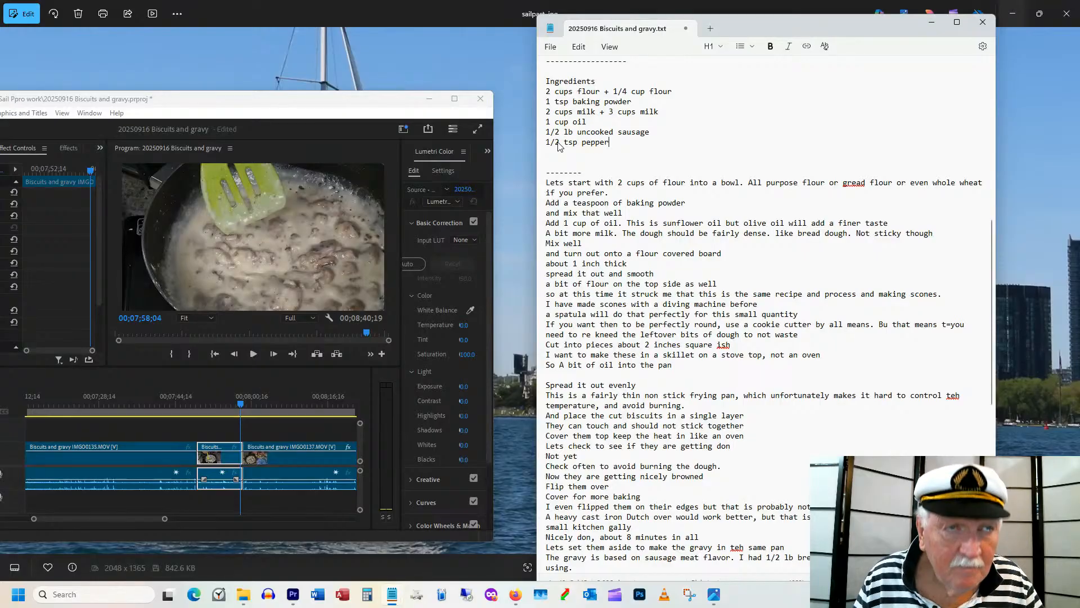
pyautogui.press('Return')
pyautogui.write('salt to ')
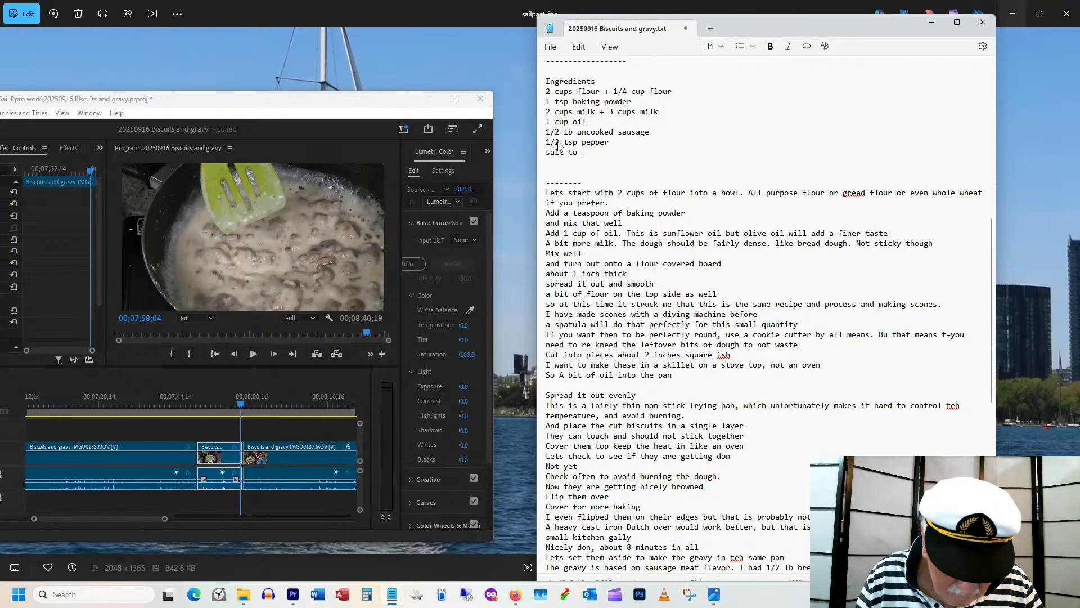
pyautogui.write('taste')
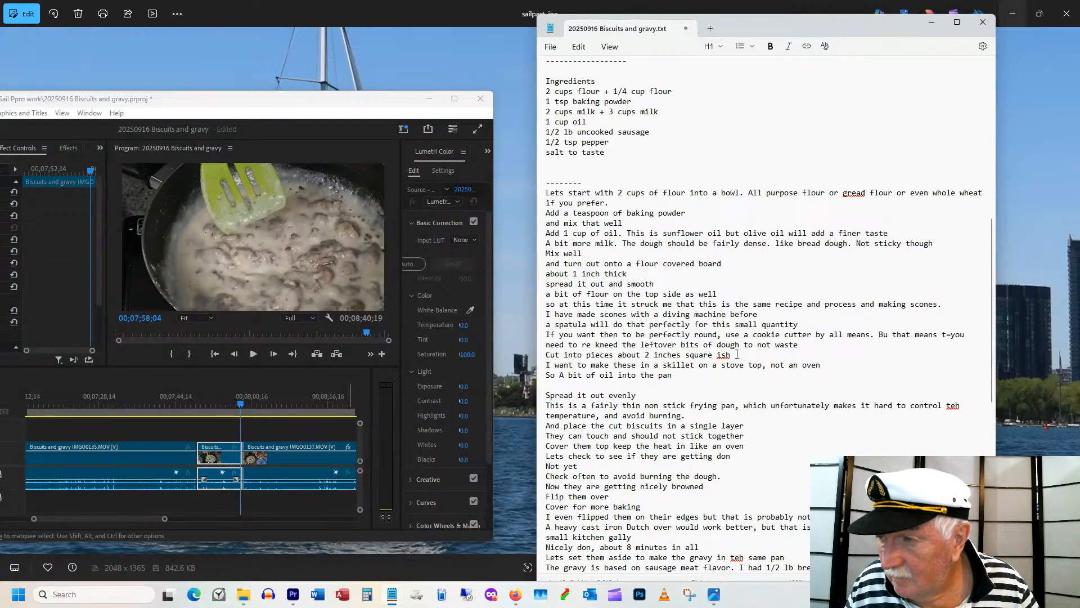
# Rewind the Premiere Pro sequence to 00;07;52;03 and add the line "It will thicken quickly" at the end of the script.
pyautogui.click(229, 397)
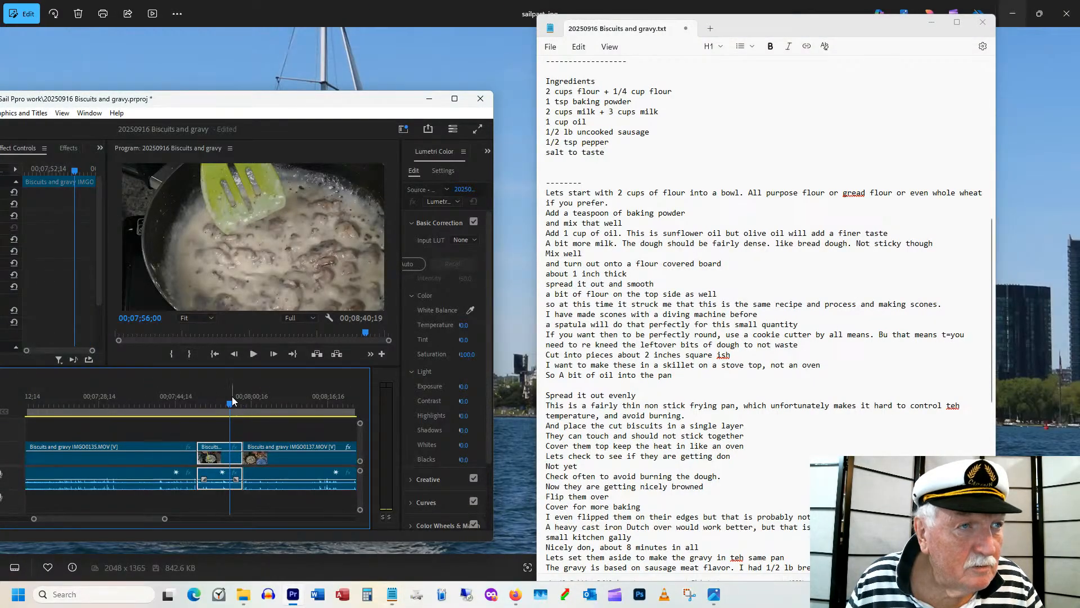
pyautogui.moveTo(232, 397); pyautogui.dragTo(212, 411)
pyautogui.scroll(-7, 644, 536)
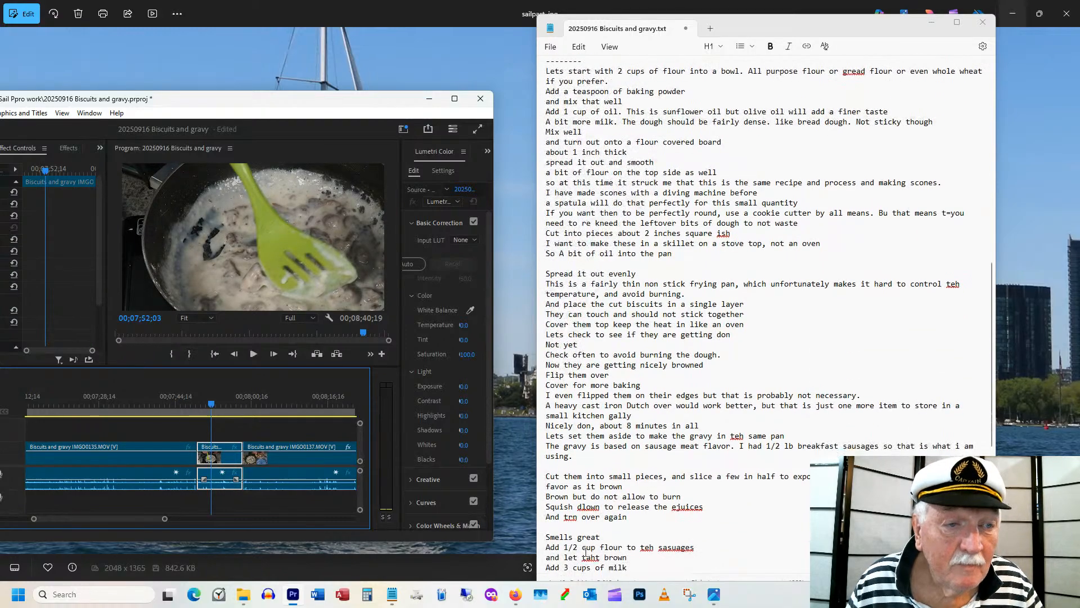
pyautogui.click(560, 489)
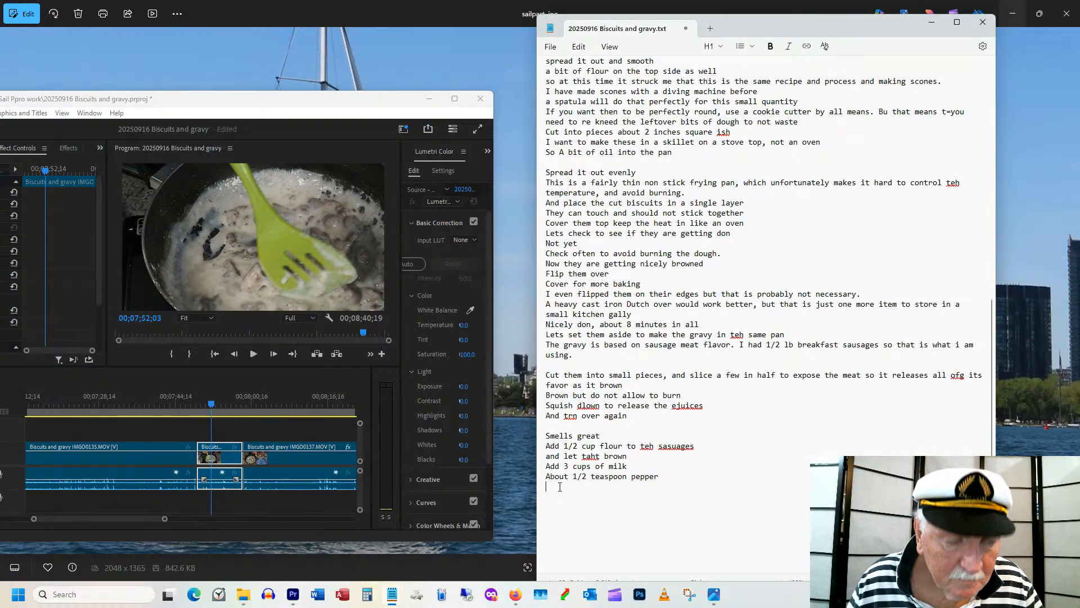
pyautogui.write('It will t')
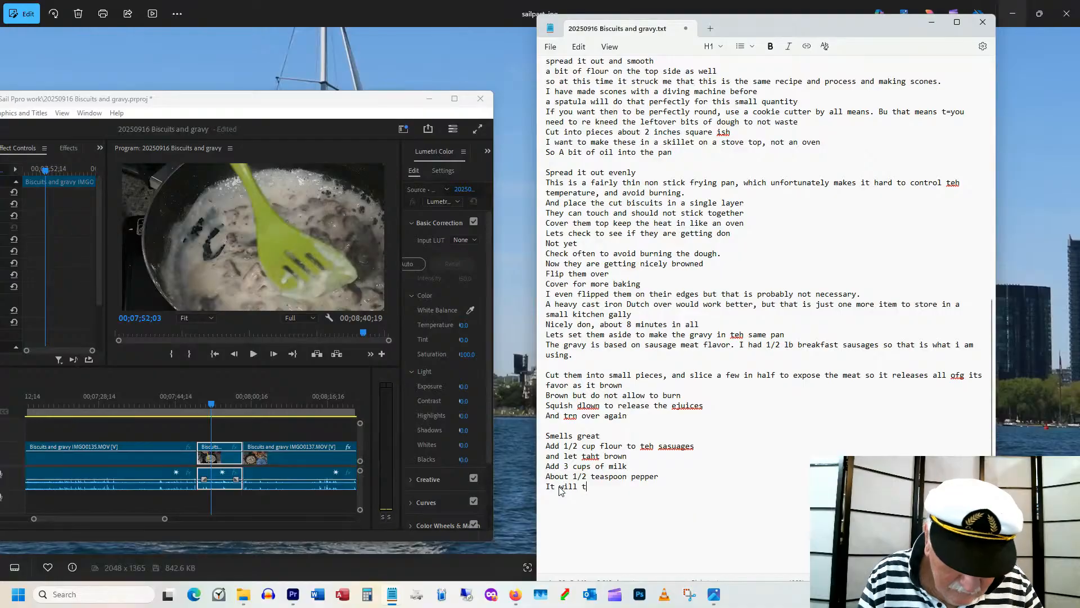
pyautogui.write('hicken ')
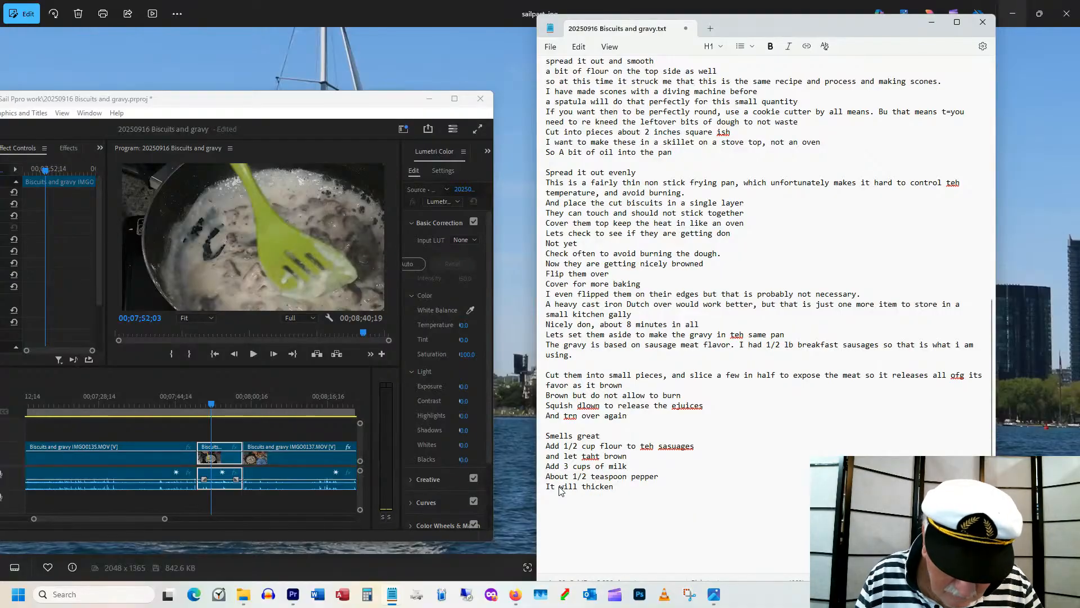
pyautogui.write('quickl')
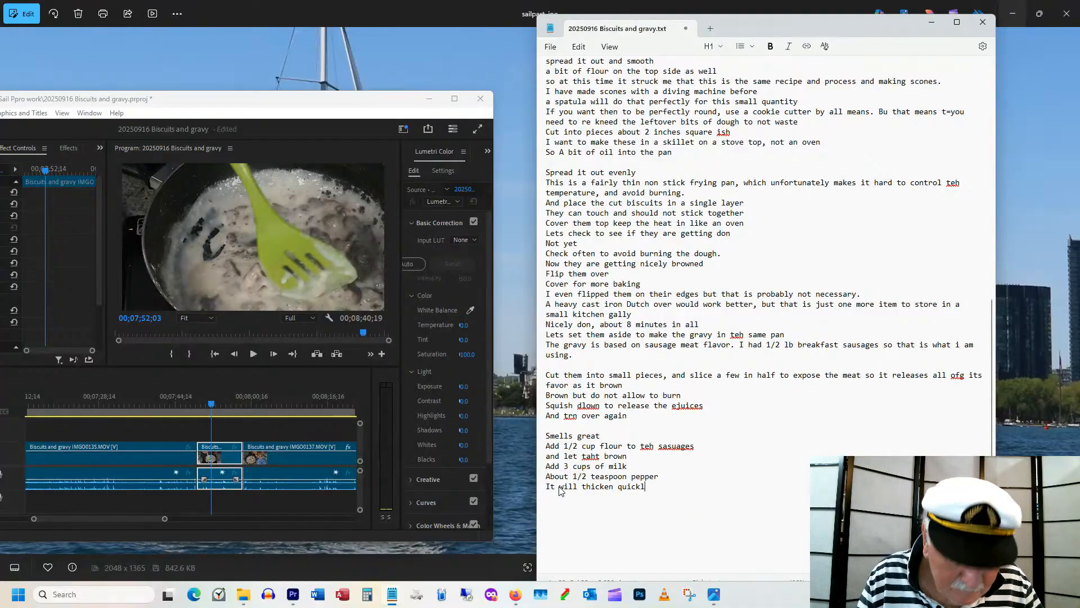
pyautogui.write('y')
# Advance the Premiere Pro sequence to 00;07;56;28 and add the script line "Again very low heat so it does noy burn" in the text file.
pyautogui.click(225, 402)
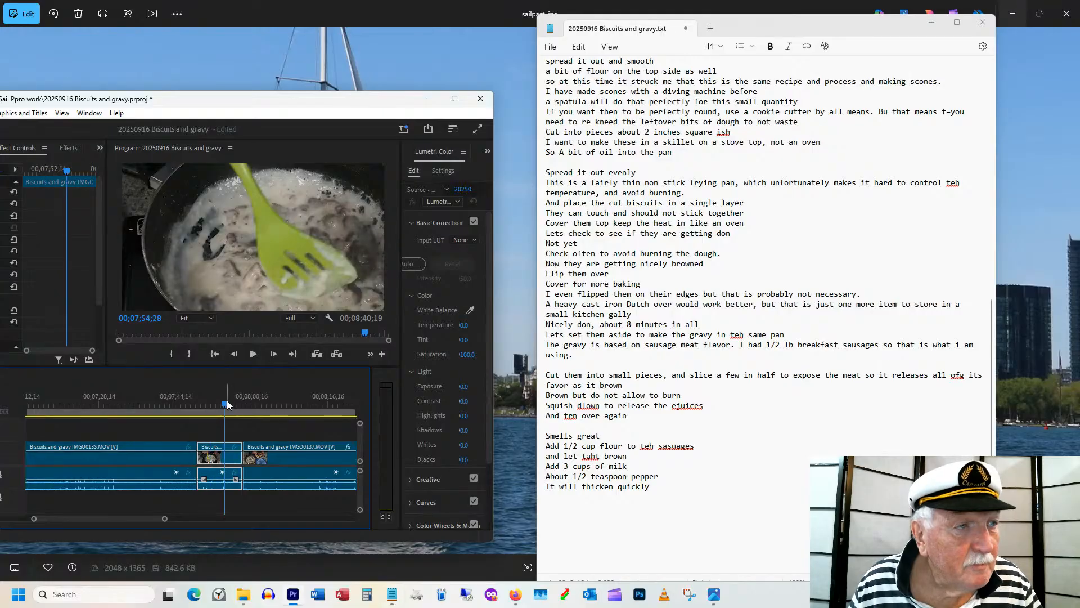
pyautogui.moveTo(227, 402); pyautogui.dragTo(235, 403)
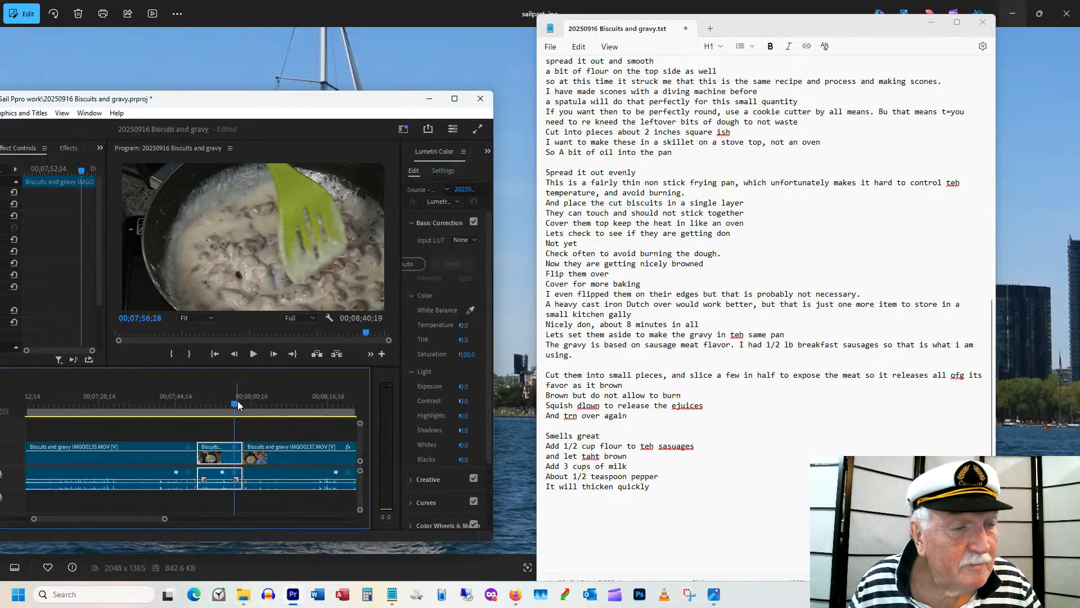
pyautogui.click(557, 495)
pyautogui.write('Agai')
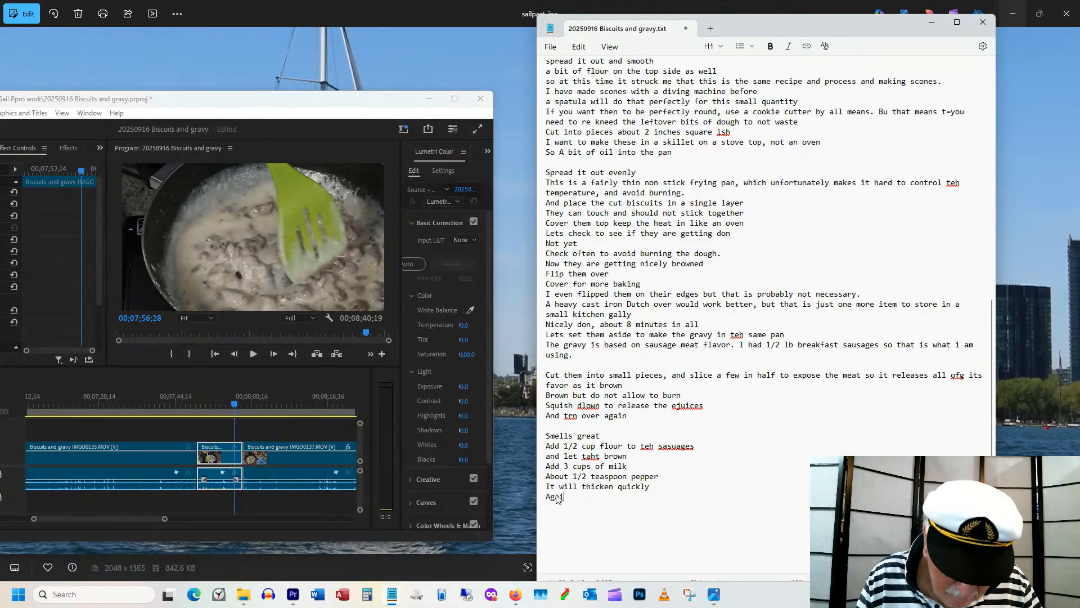
pyautogui.write('n low ')
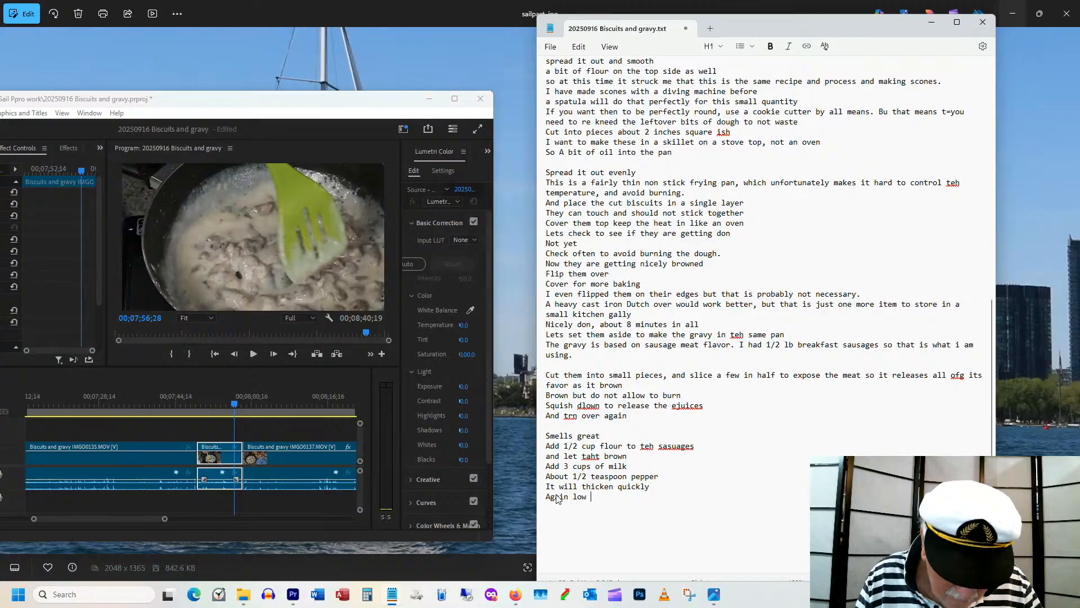
pyautogui.write('heat so i')
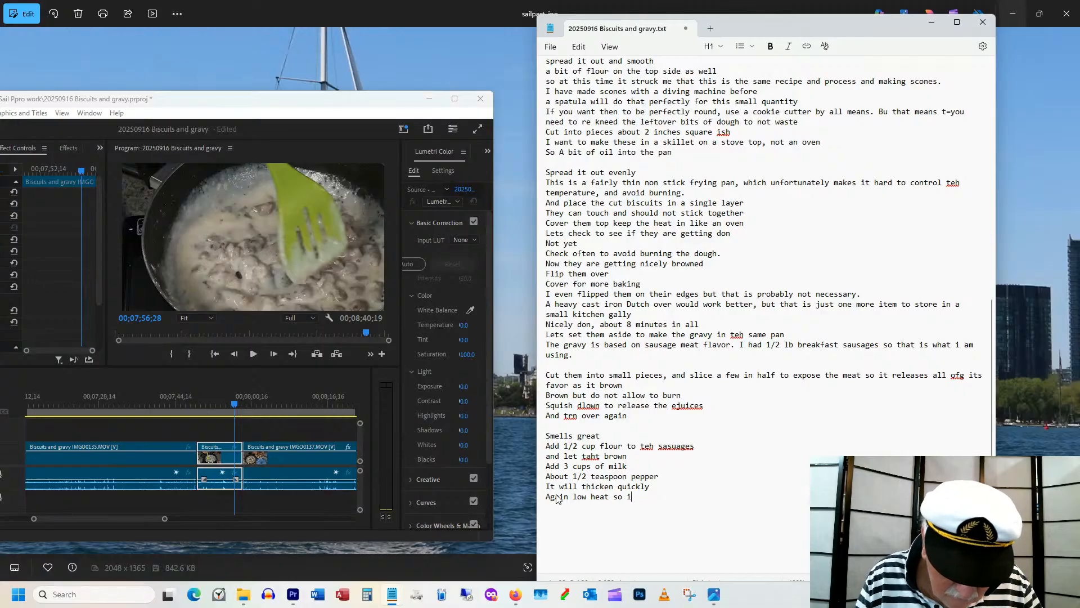
pyautogui.write('t does noy bur')
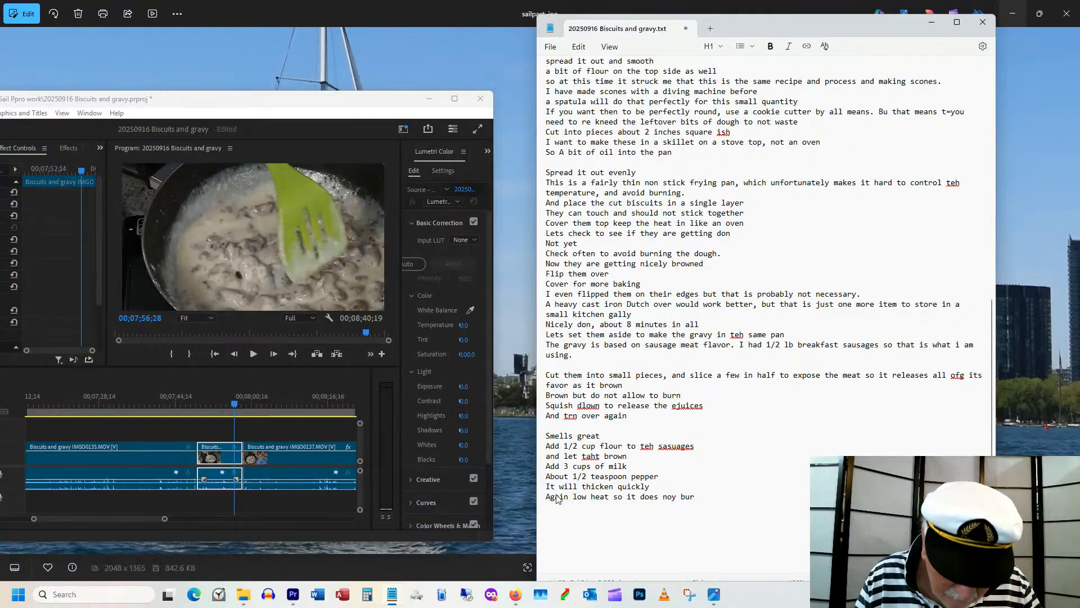
pyautogui.write('n')
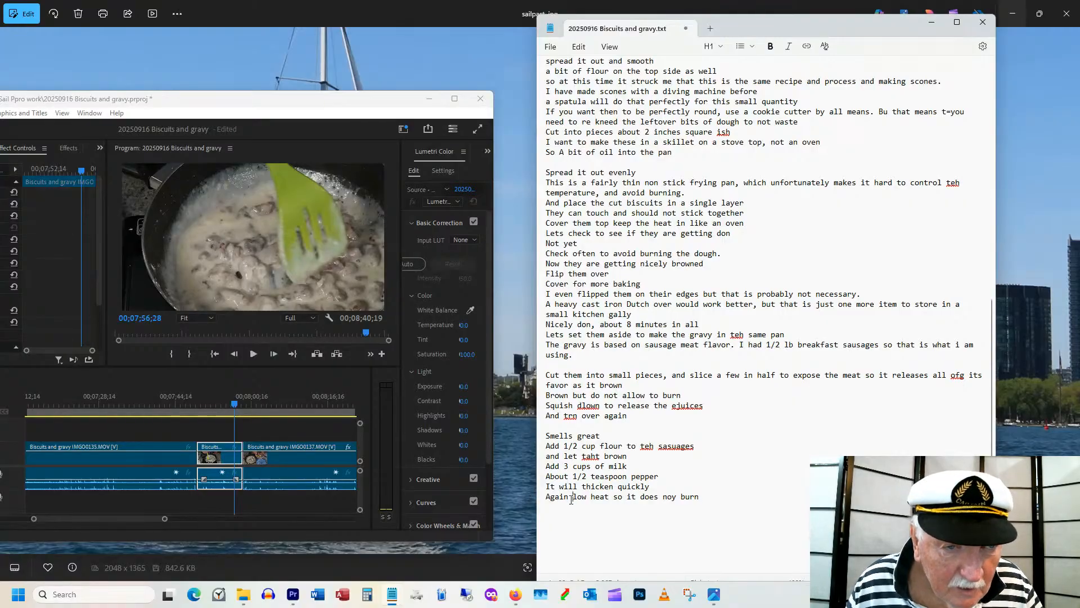
pyautogui.write('very')
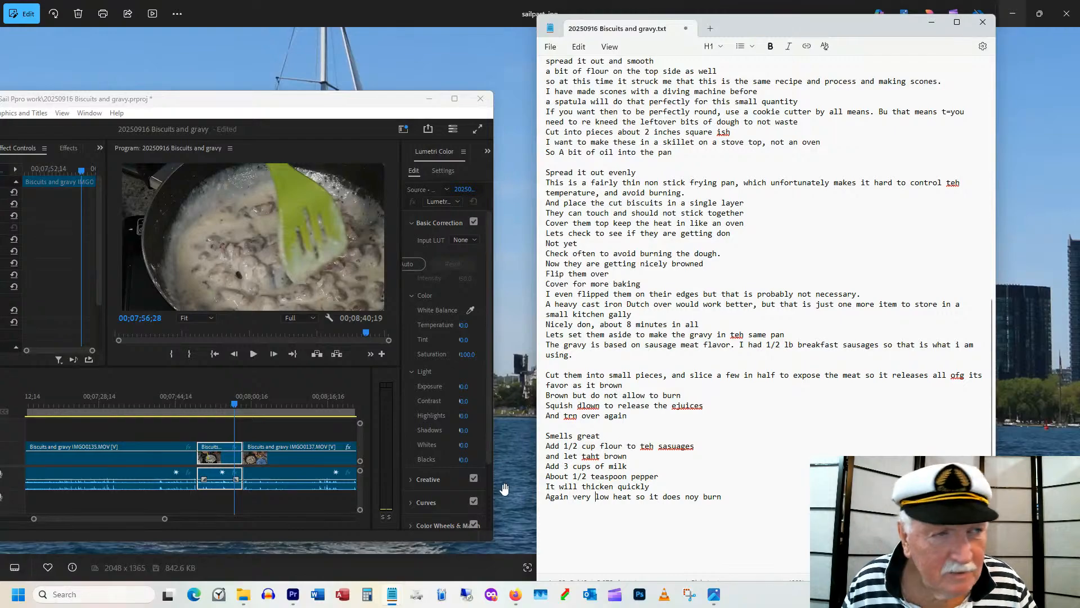
# Advance the Premiere Pro sequence to the plating footage at 00;08;02;14 and add the script line "Lets server that out" in the text file.
pyautogui.click(232, 401)
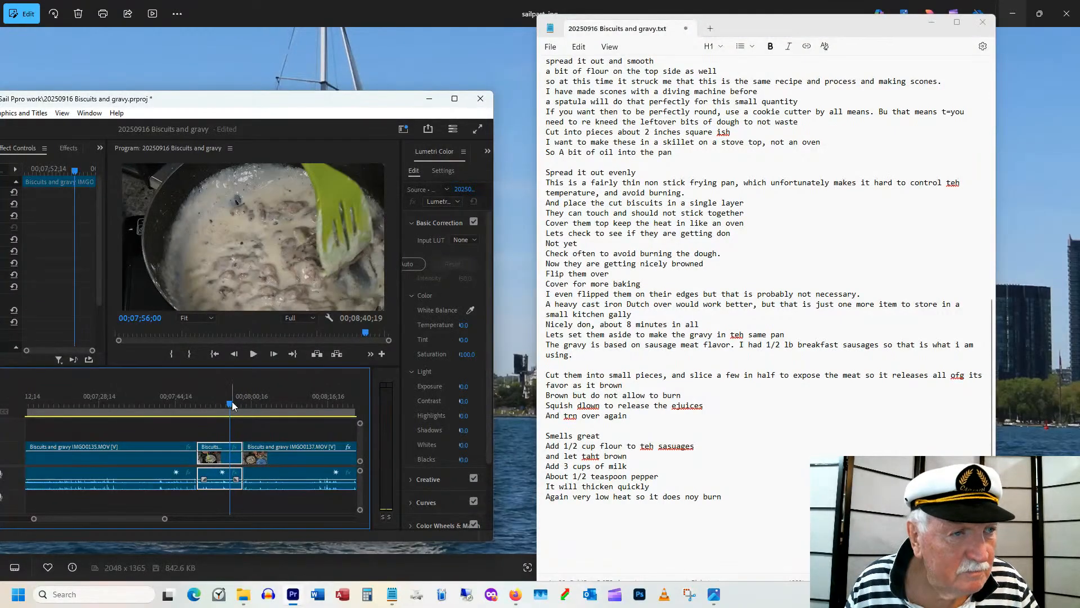
pyautogui.moveTo(230, 401); pyautogui.dragTo(238, 401)
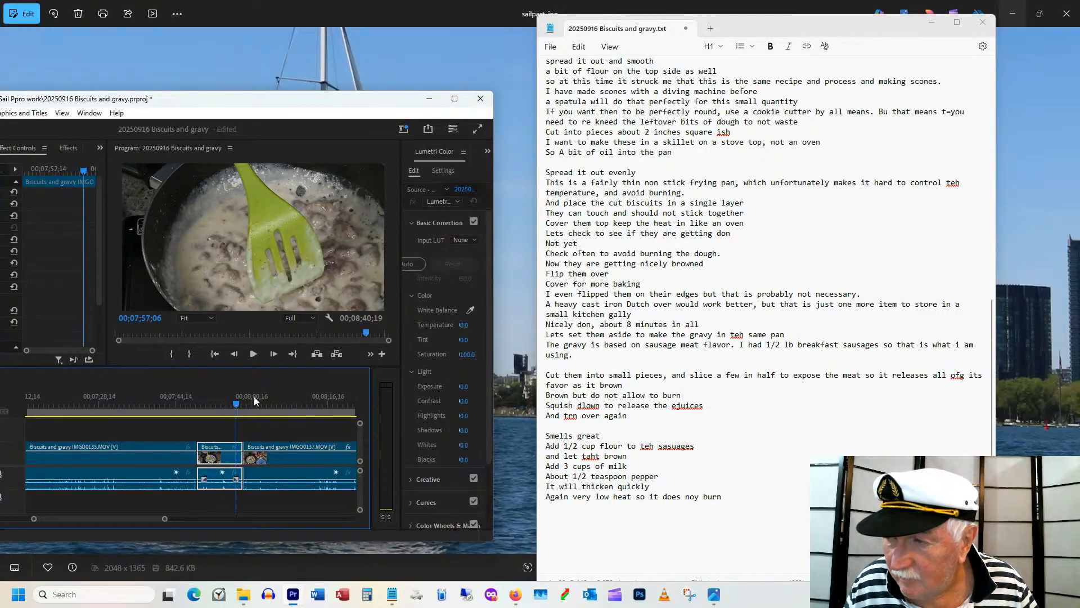
pyautogui.click(246, 405)
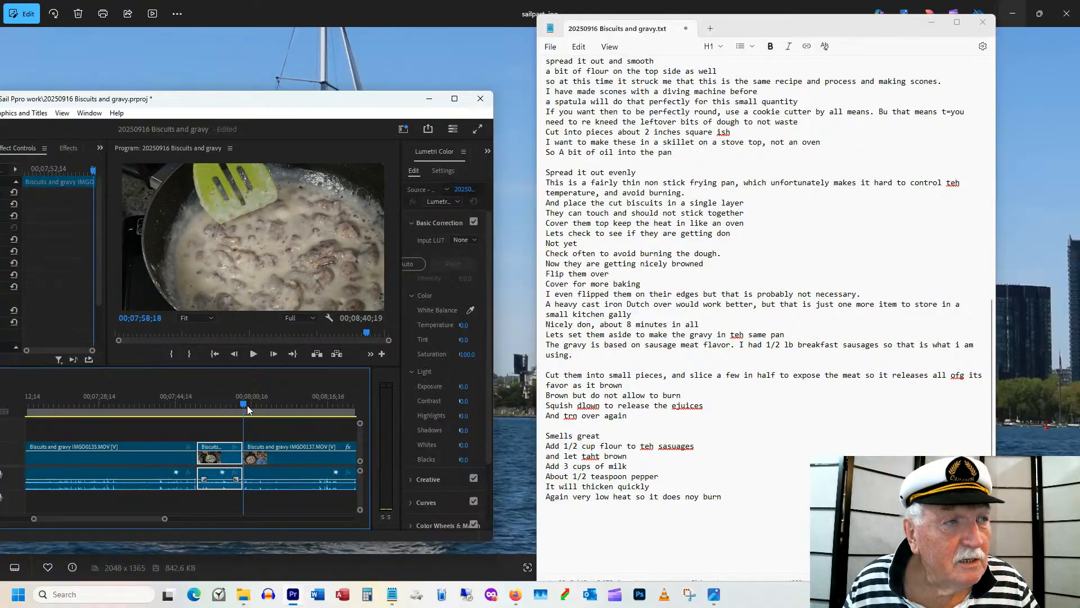
pyautogui.moveTo(247, 409); pyautogui.dragTo(260, 404)
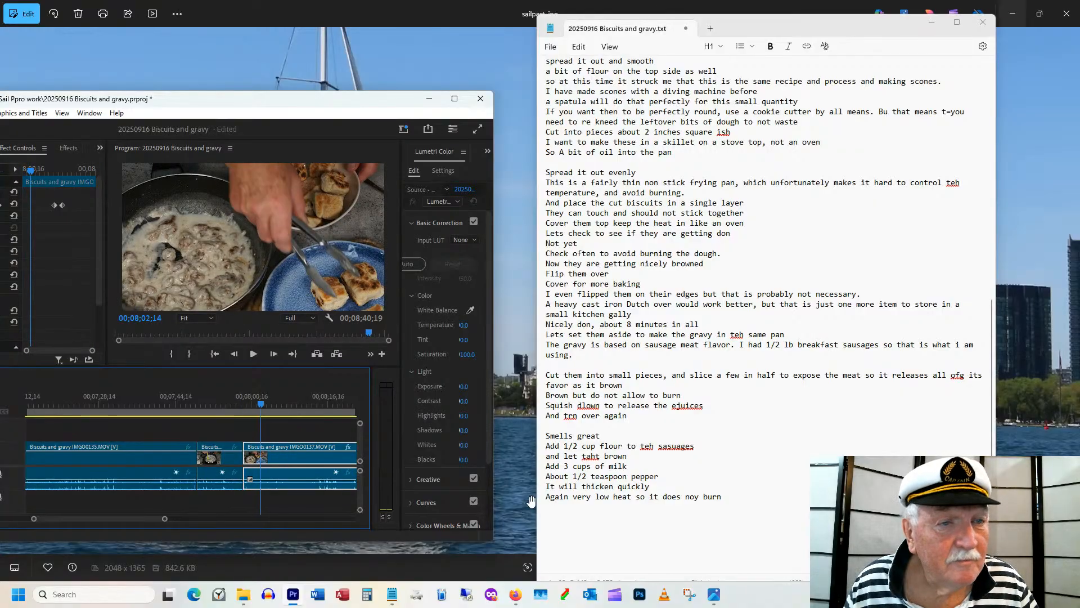
pyautogui.click(588, 503)
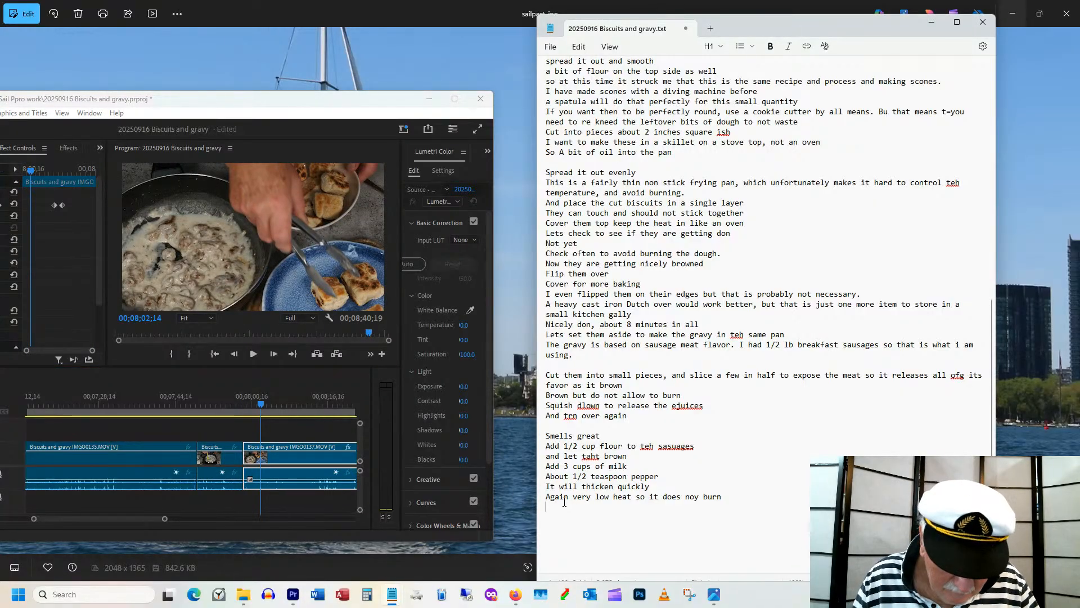
pyautogui.write('Lets s')
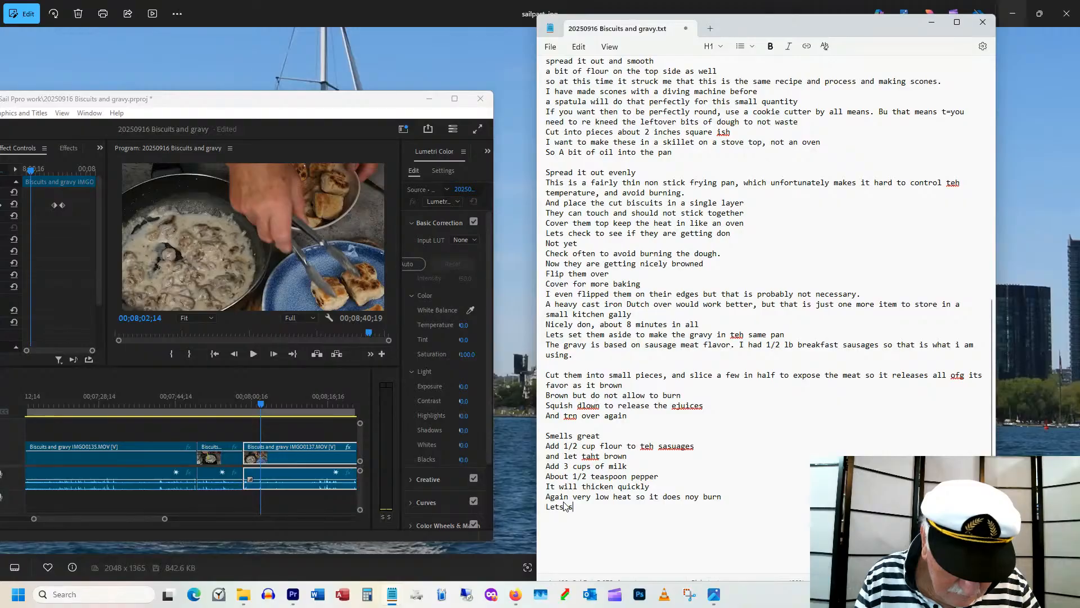
pyautogui.write('erver that out')
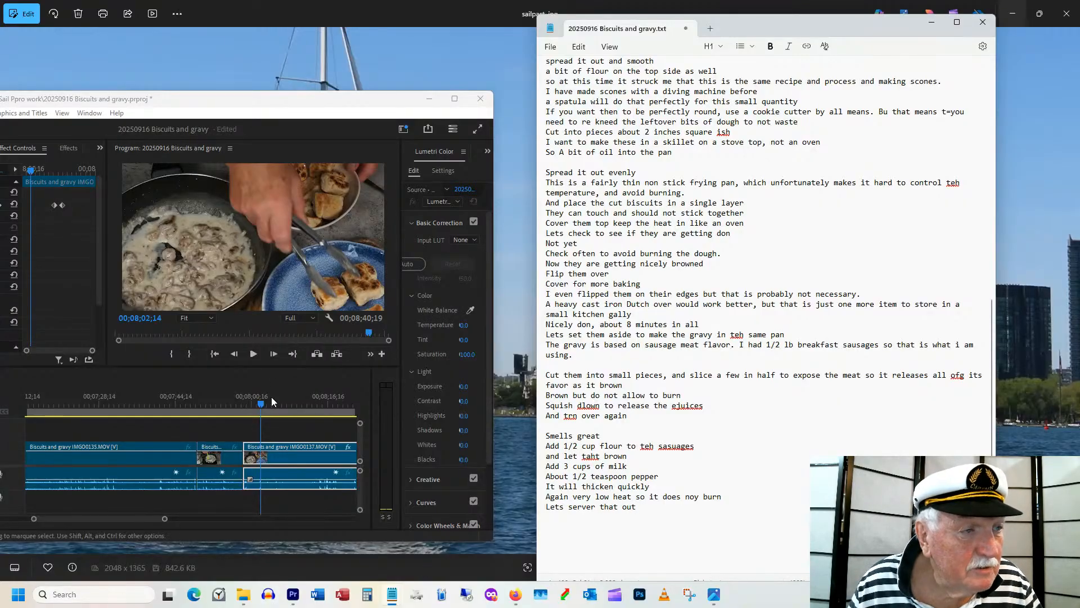
# Advance the Premiere Pro sequence to 00;08;15;06 and add "Biscuits" and "gravy" as separate lines at the end of the script.
pyautogui.moveTo(273, 401); pyautogui.dragTo(321, 402)
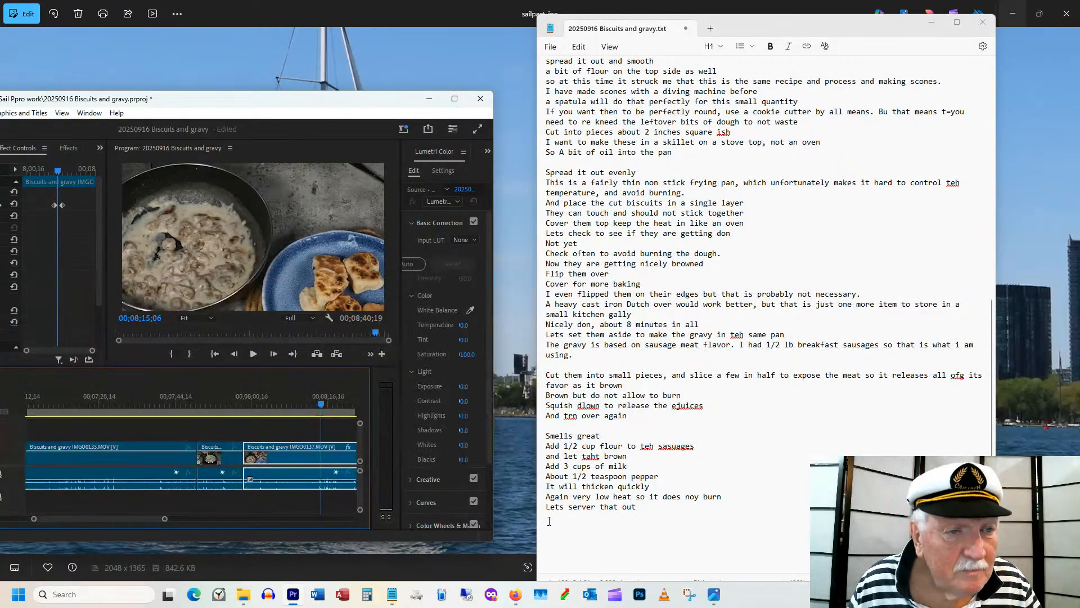
pyautogui.click(554, 522)
pyautogui.write('Bi')
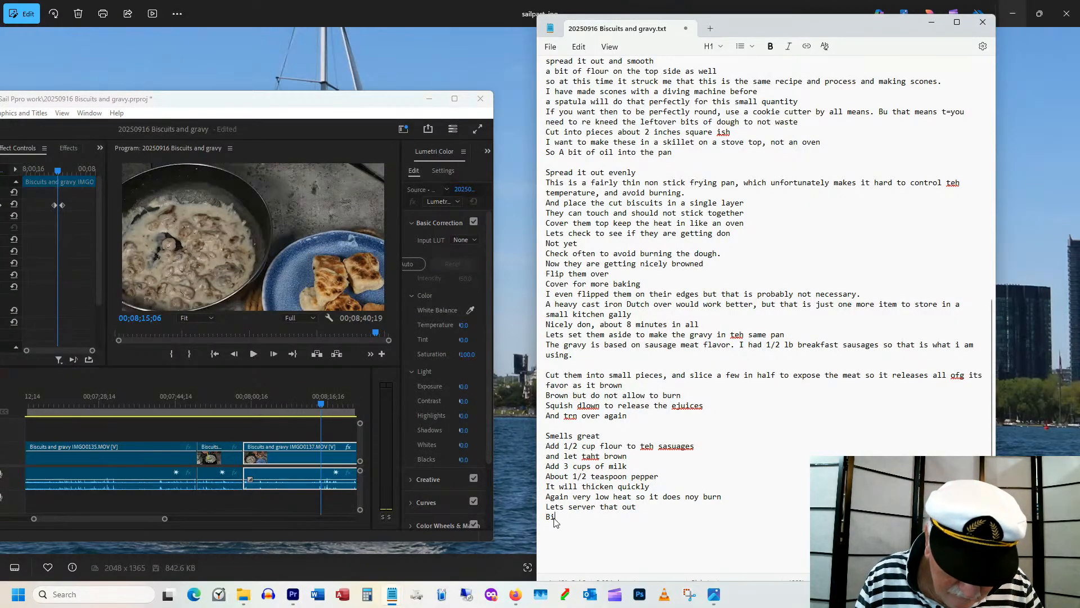
pyautogui.write('scuit')
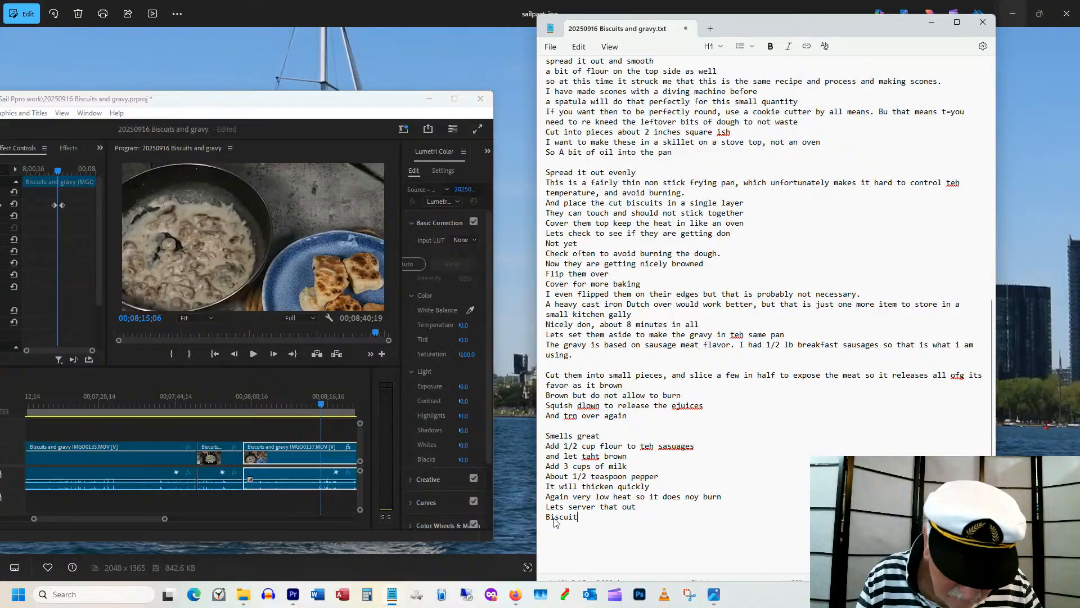
pyautogui.write('s gravy')
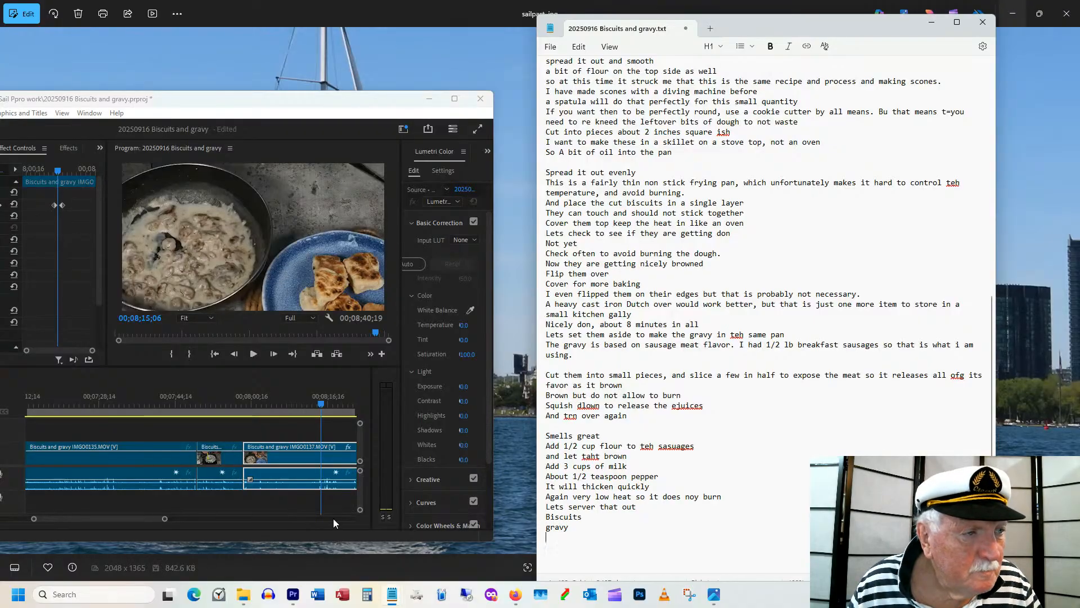
# Step the Premiere Pro sequence forward through the plating footage to 00;08;30;12, near the end of the timeline.
pyautogui.moveTo(110, 516); pyautogui.dragTo(119, 518)
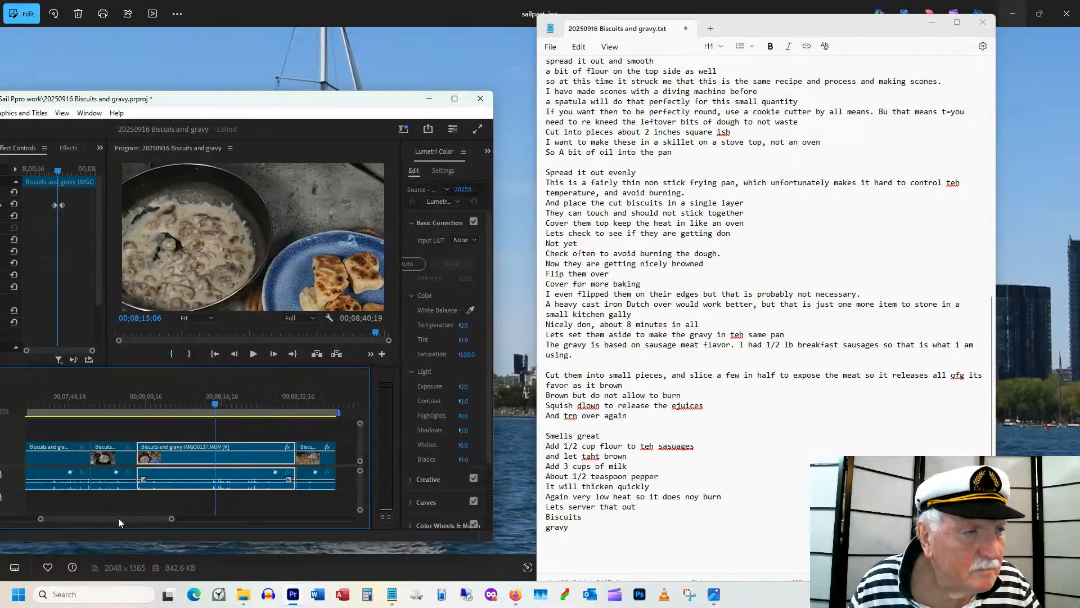
pyautogui.moveTo(228, 403); pyautogui.dragTo(288, 405)
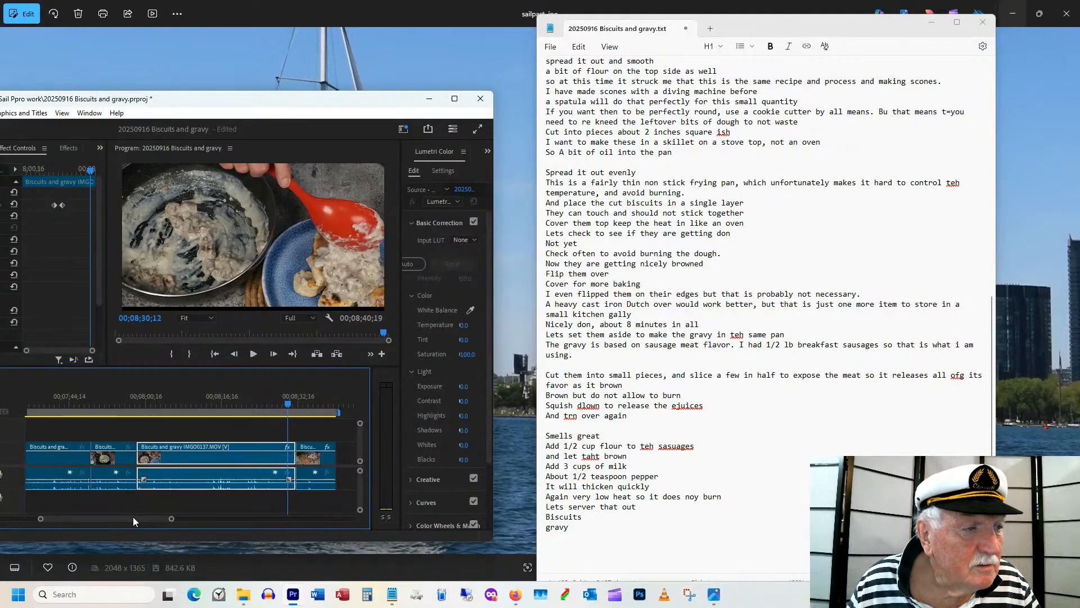
pyautogui.moveTo(133, 516); pyautogui.dragTo(138, 516)
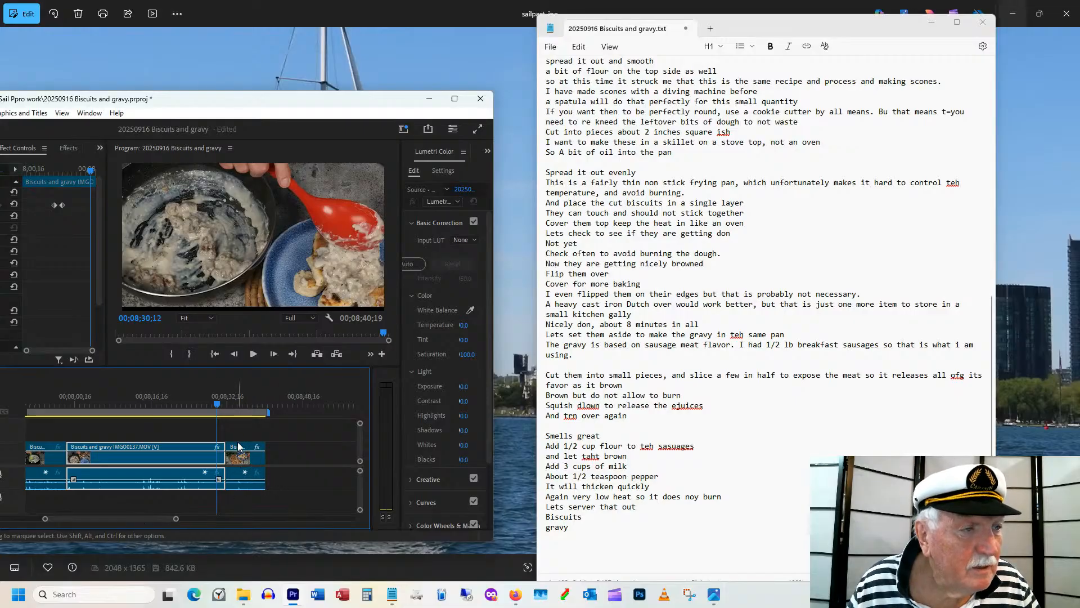
pyautogui.moveTo(238, 449); pyautogui.dragTo(276, 450)
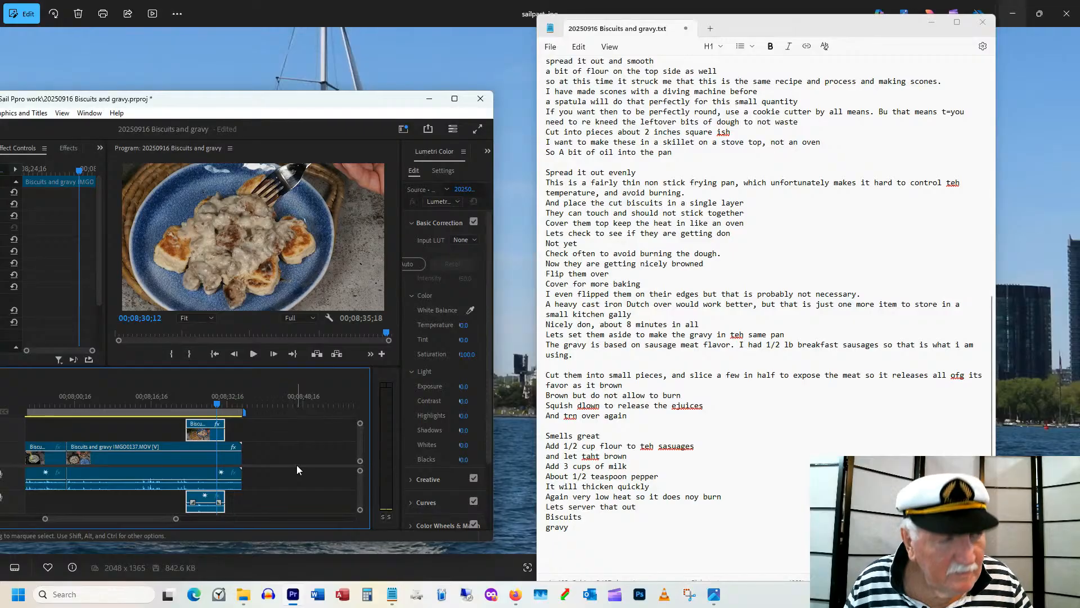
pyautogui.hotkey('ctrl', 'z')
pyautogui.hotkey('ctrl', 'z')
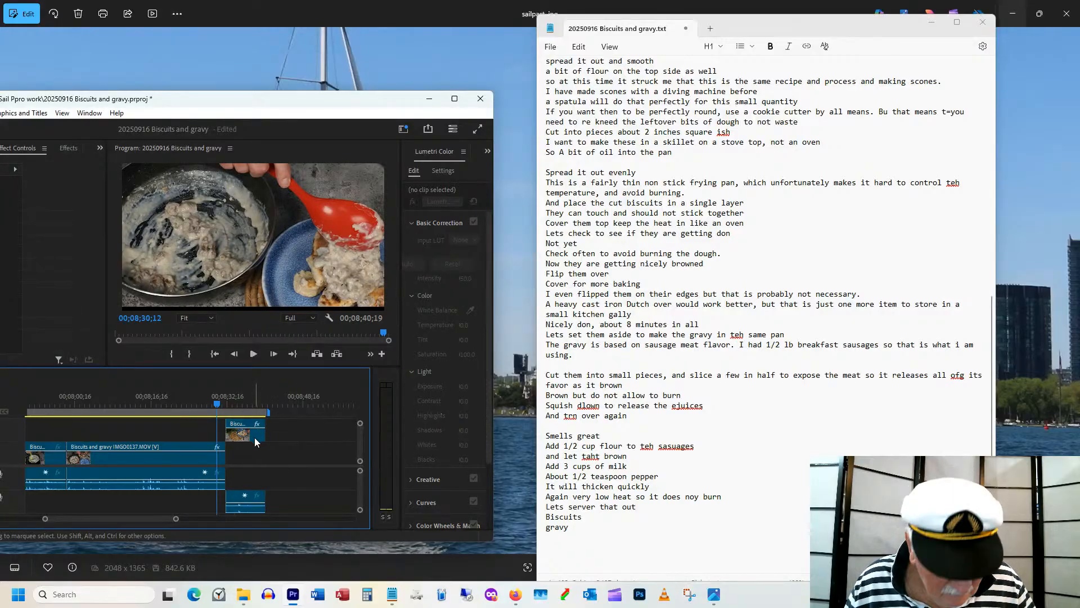
pyautogui.hotkey('ctrl', 'z')
pyautogui.hotkey('ctrl', 'z')
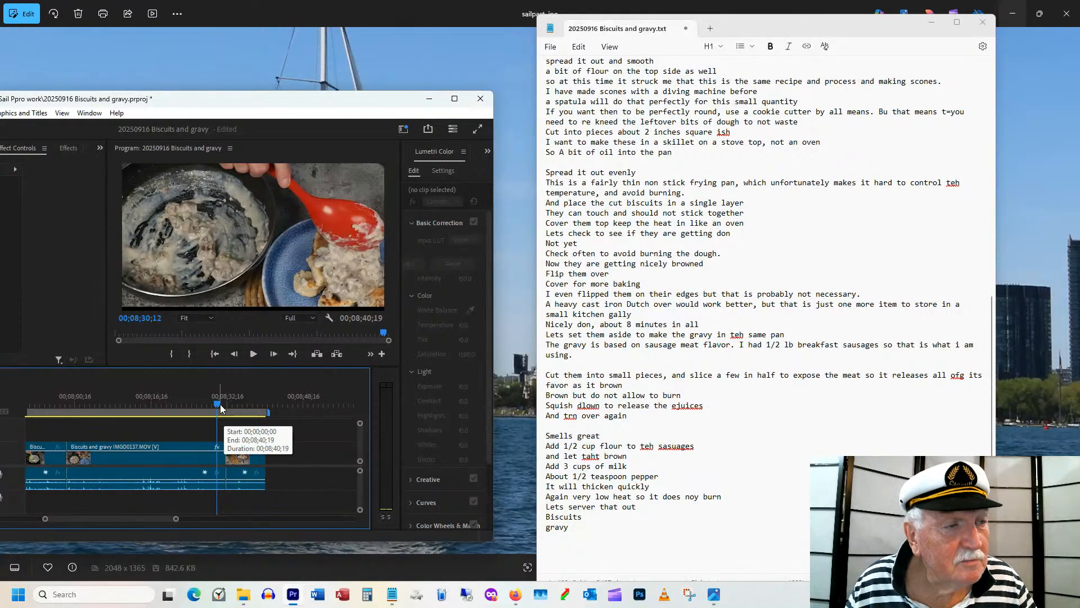
# Add the line "salt to taste" below "gravy" at the end of the script in the text file.
pyautogui.click(562, 536)
pyautogui.write('sa')
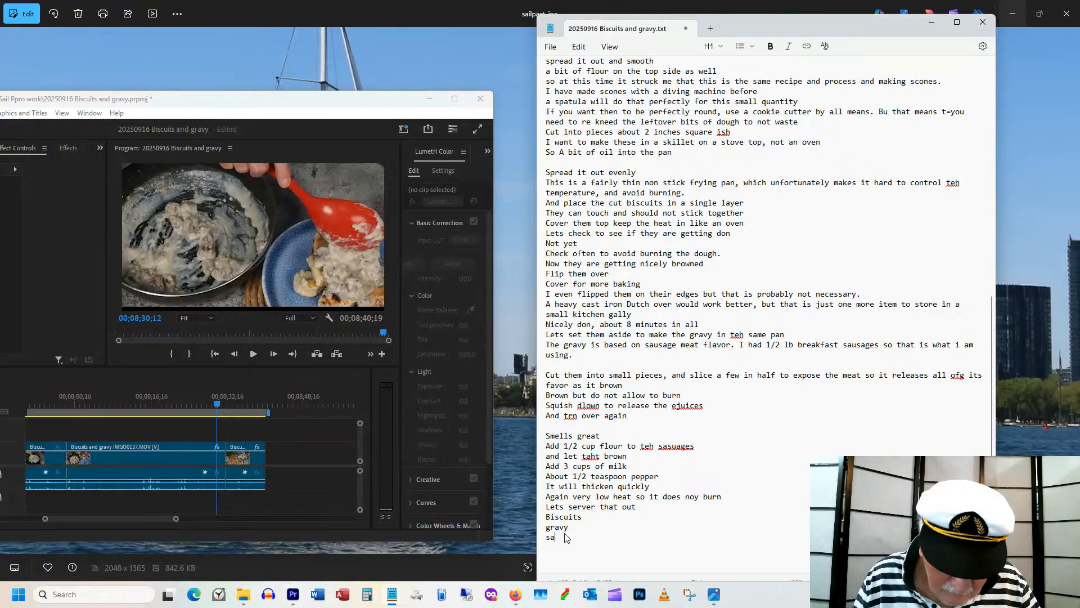
pyautogui.write('lt to taste')
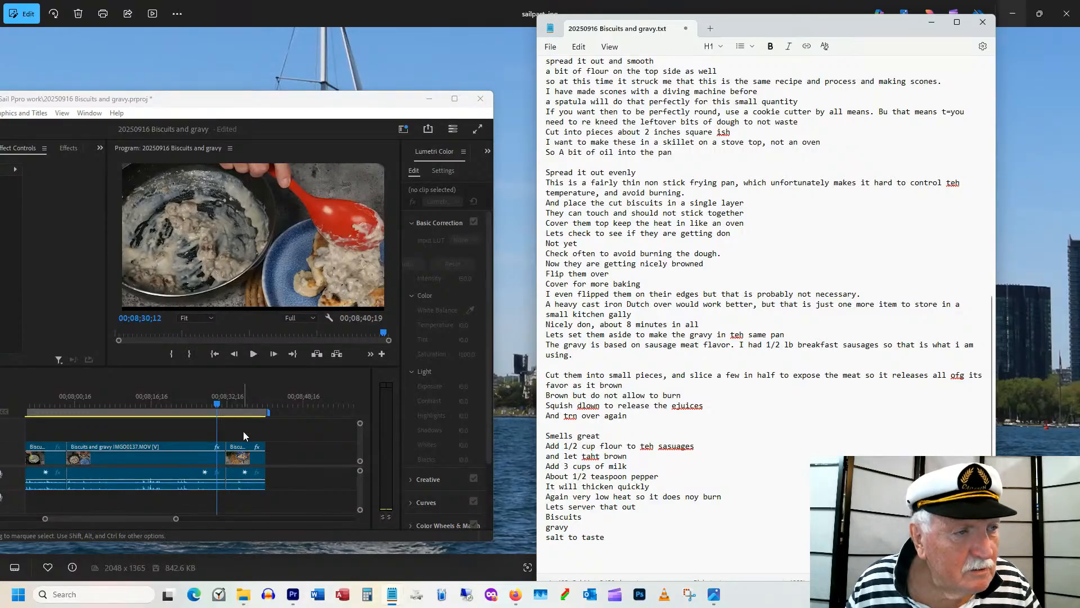
# Advance the Premiere Pro sequence to 00;08;39;13, and finish the script with the line "enjoy" and save the text file.
pyautogui.moveTo(217, 402); pyautogui.dragTo(260, 401)
pyautogui.click(562, 549)
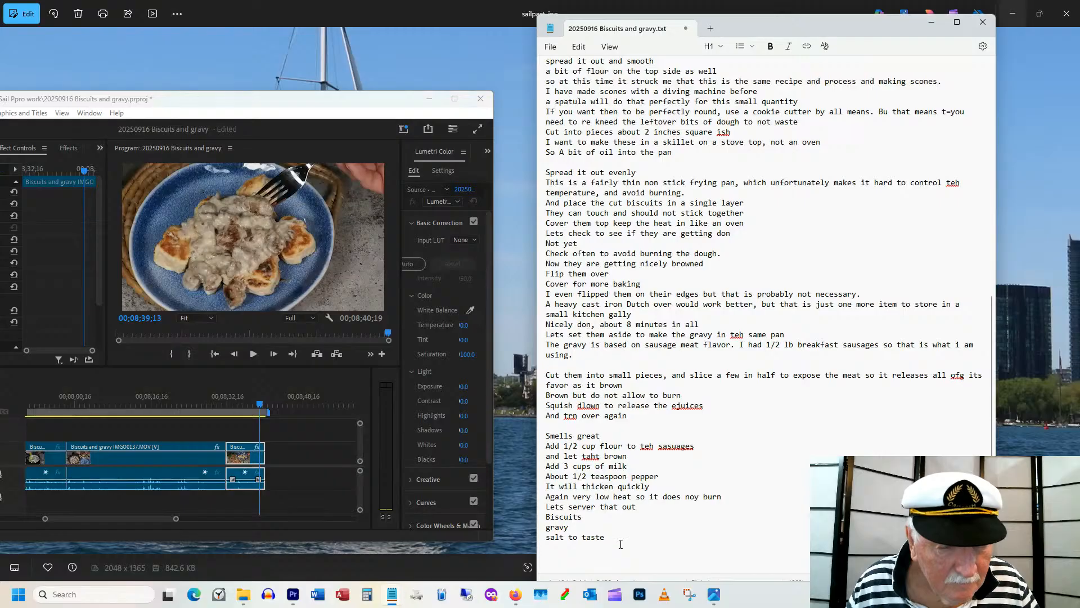
pyautogui.write('enj')
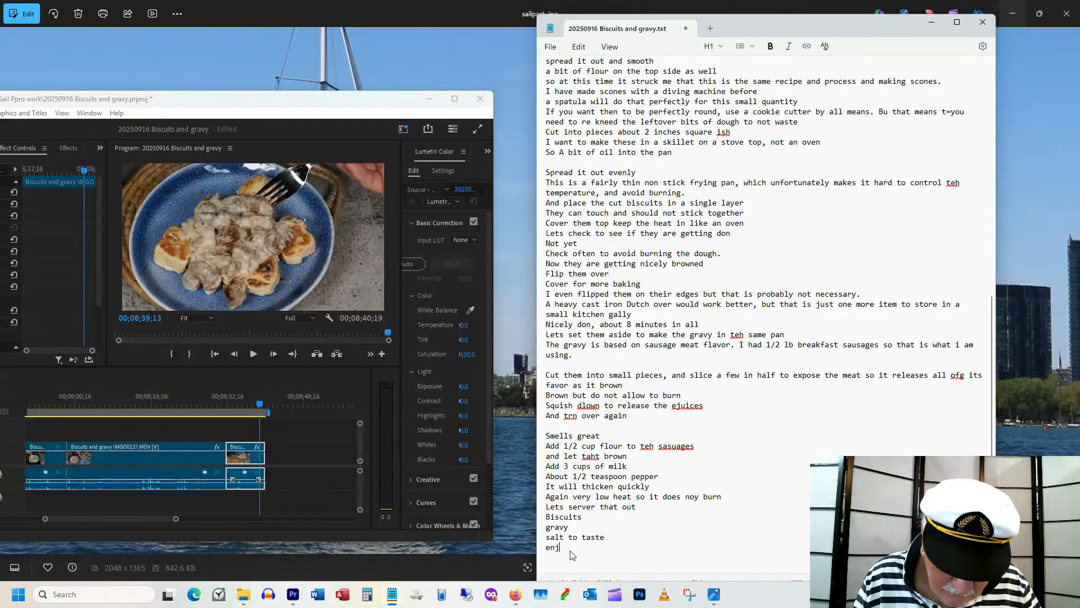
pyautogui.write('oy')
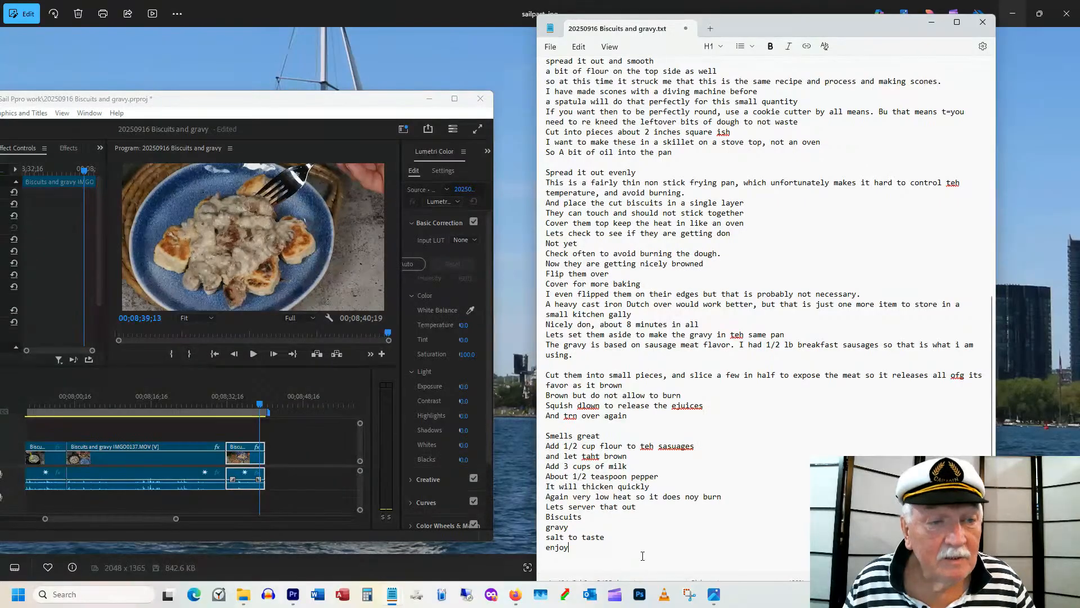
pyautogui.press('Return')
pyautogui.hotkey('ctrl', 's')
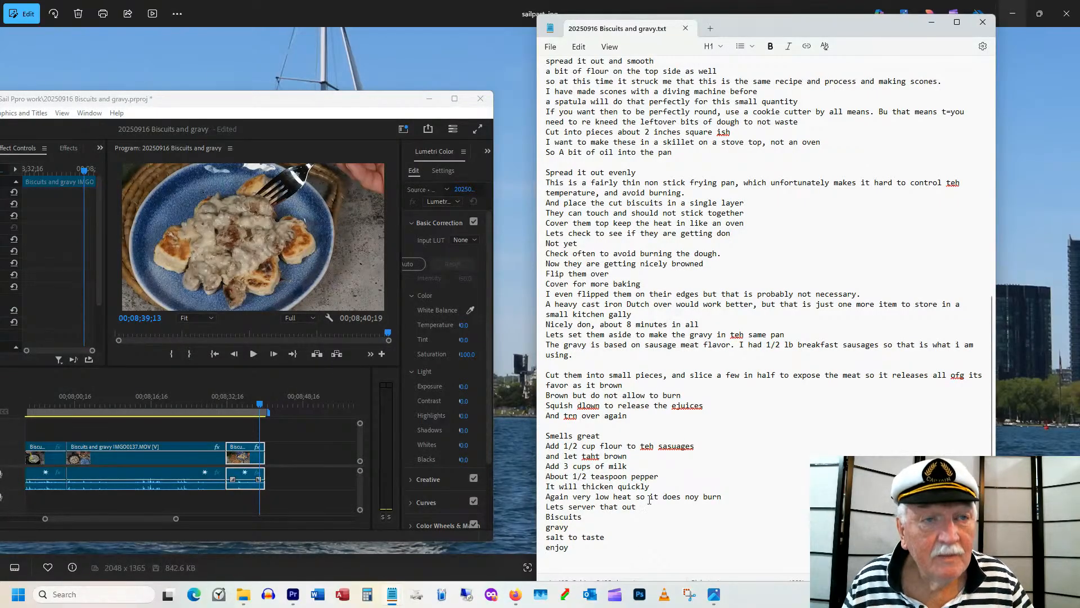
# Correct the misspelled "teh" to "the" in the script line about making the gravy in the same pan.
pyautogui.rightClick(738, 336)
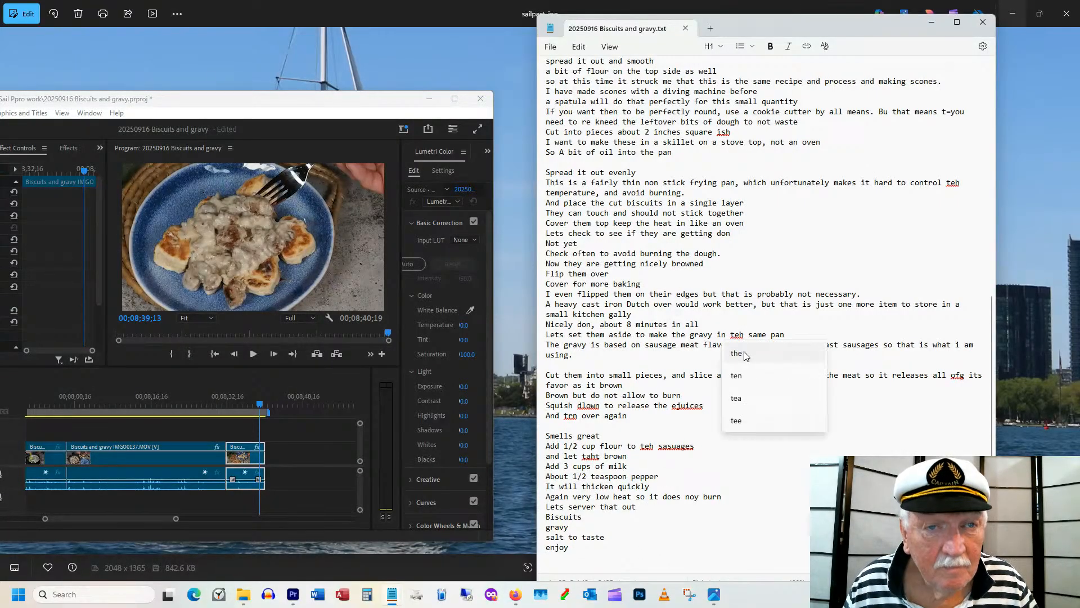
pyautogui.click(743, 357)
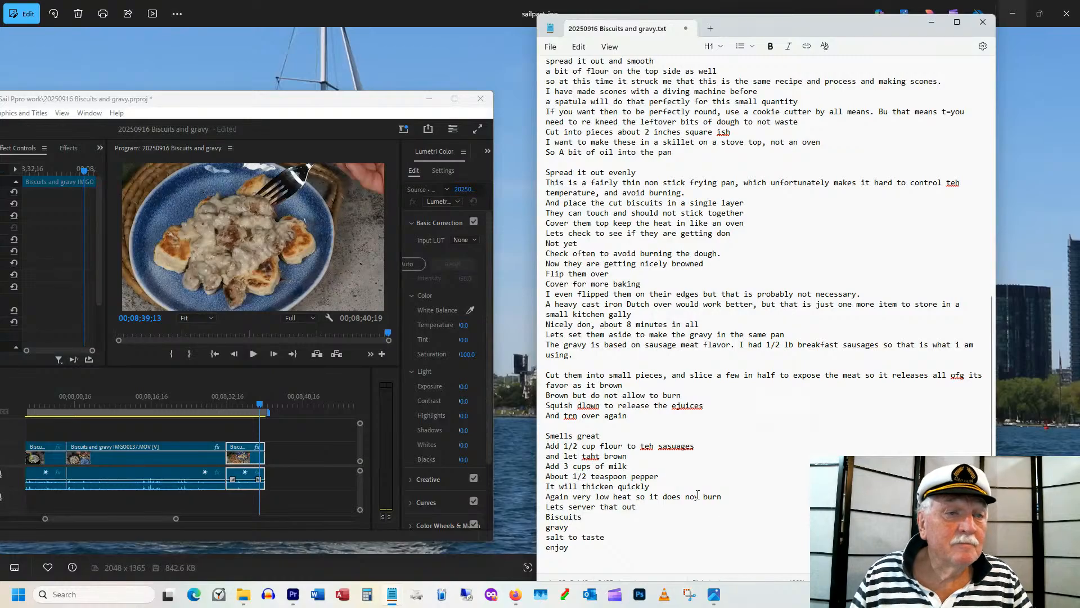
pyautogui.scroll(10, 698, 494)
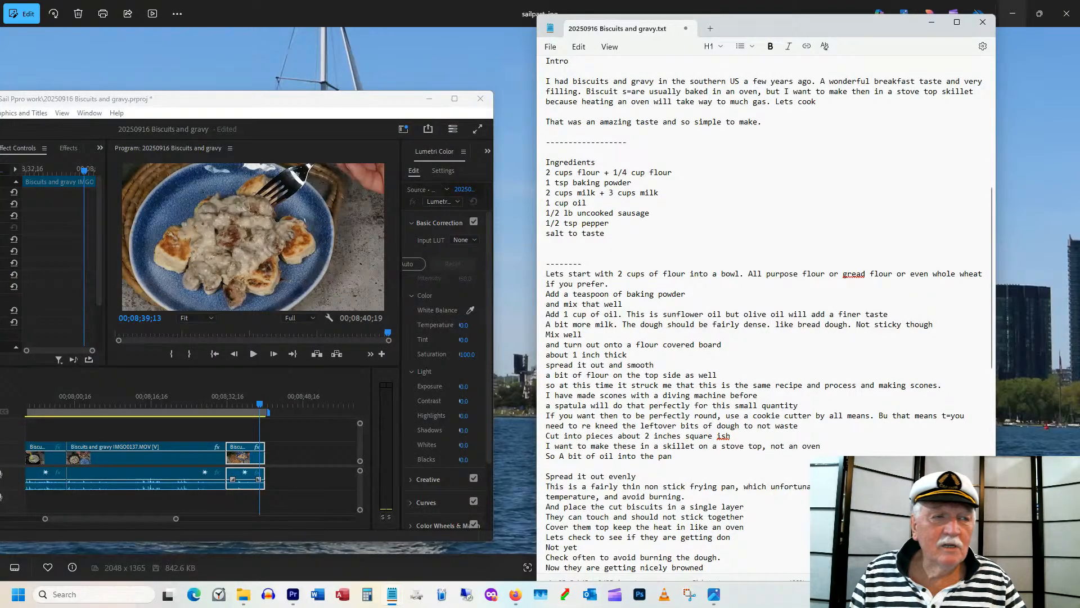
pyautogui.scroll(-1, 775, 533)
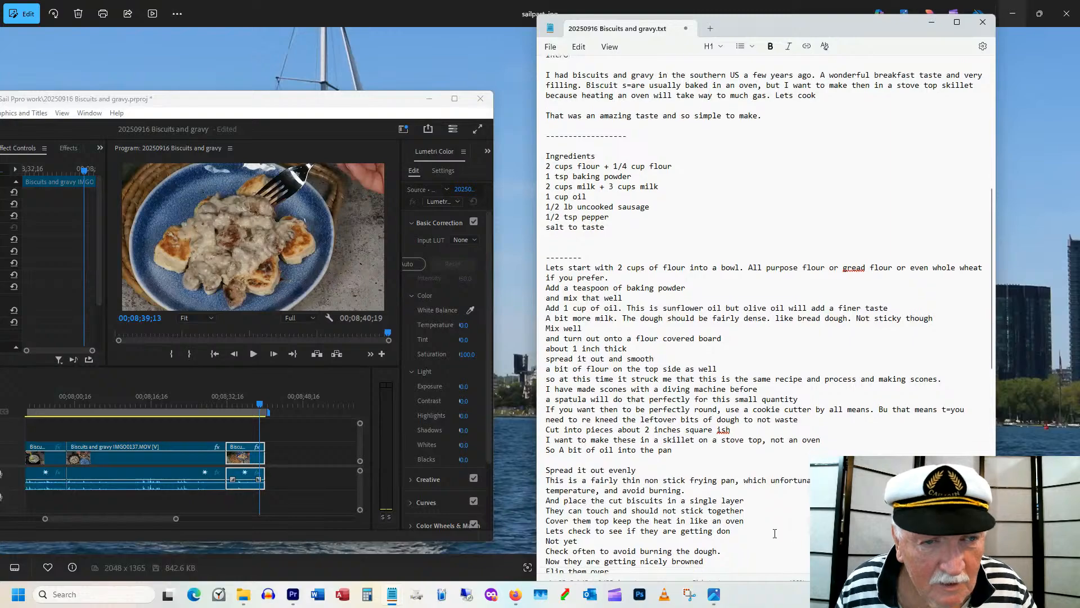
# Look over the finished script, and save both the Premiere Pro project and the Biscuits and gravy text file.
pyautogui.scroll(-8, 775, 533)
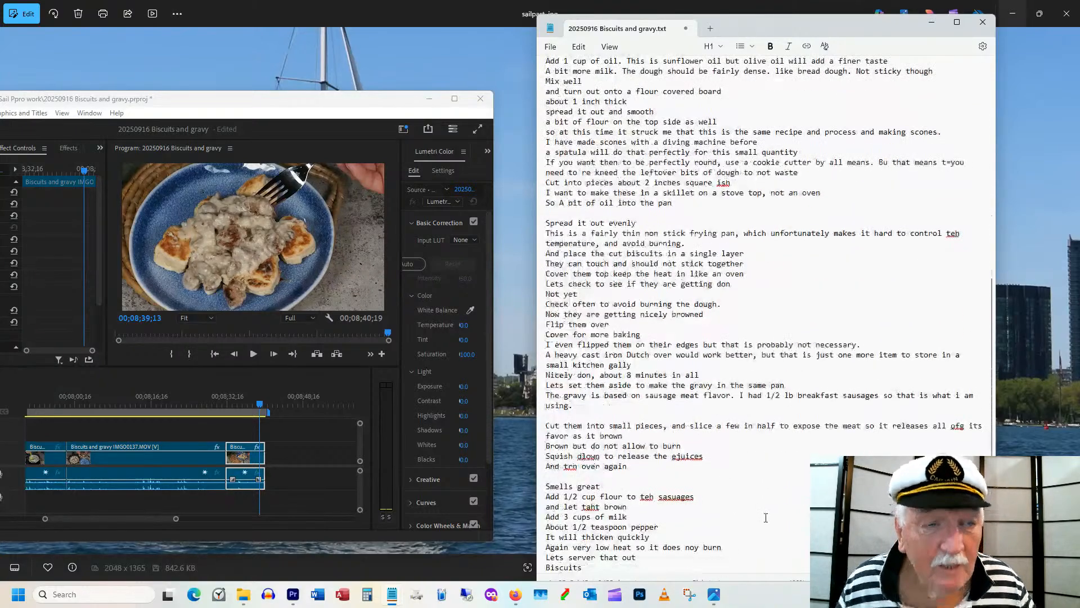
pyautogui.scroll(-3, 766, 517)
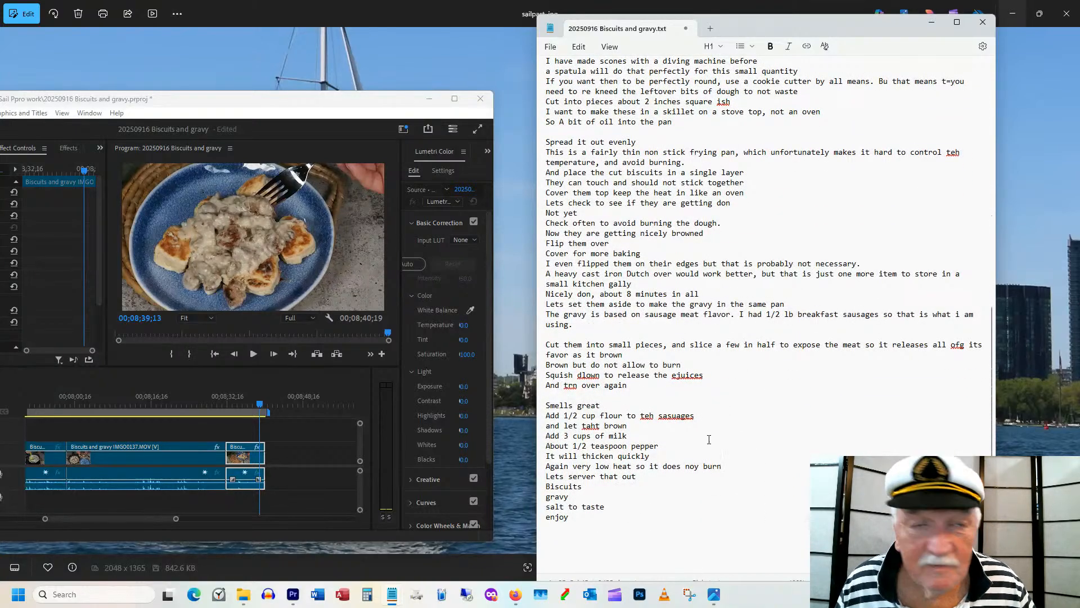
pyautogui.scroll(11, 686, 389)
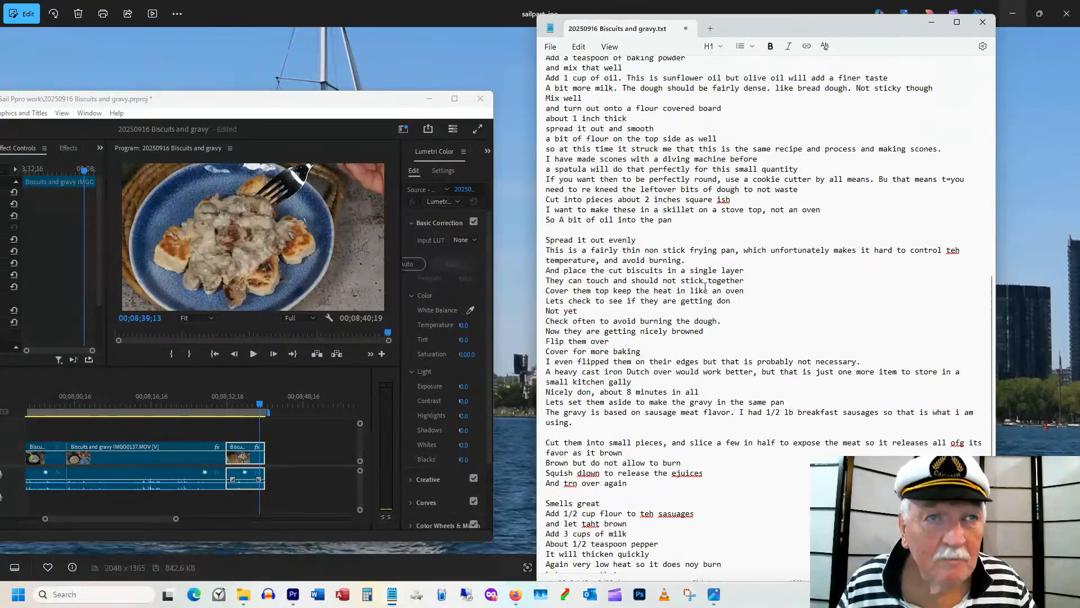
pyautogui.scroll(1, 687, 336)
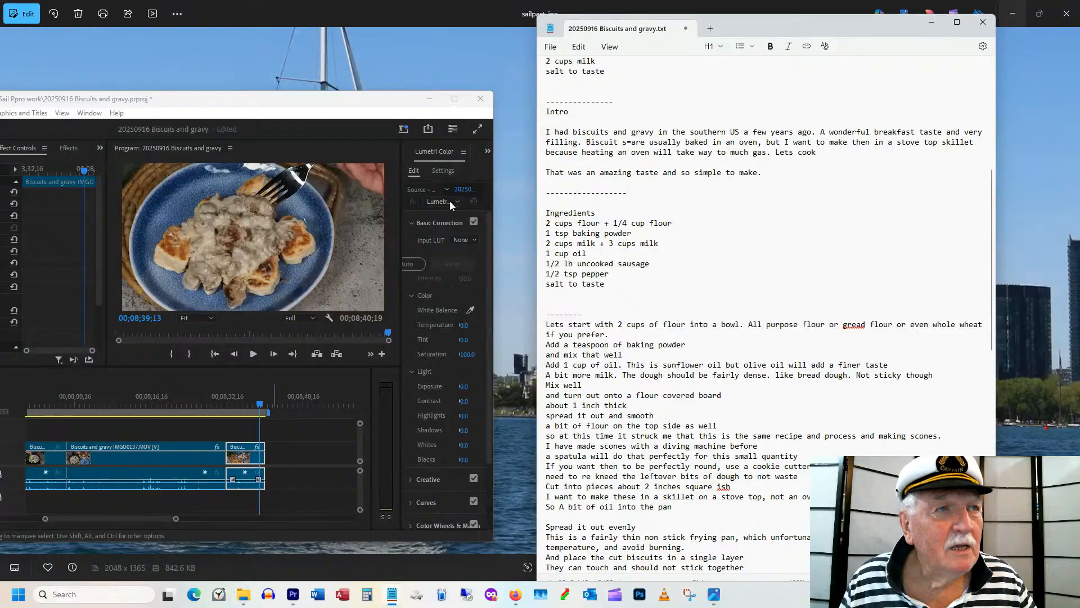
pyautogui.click(187, 101)
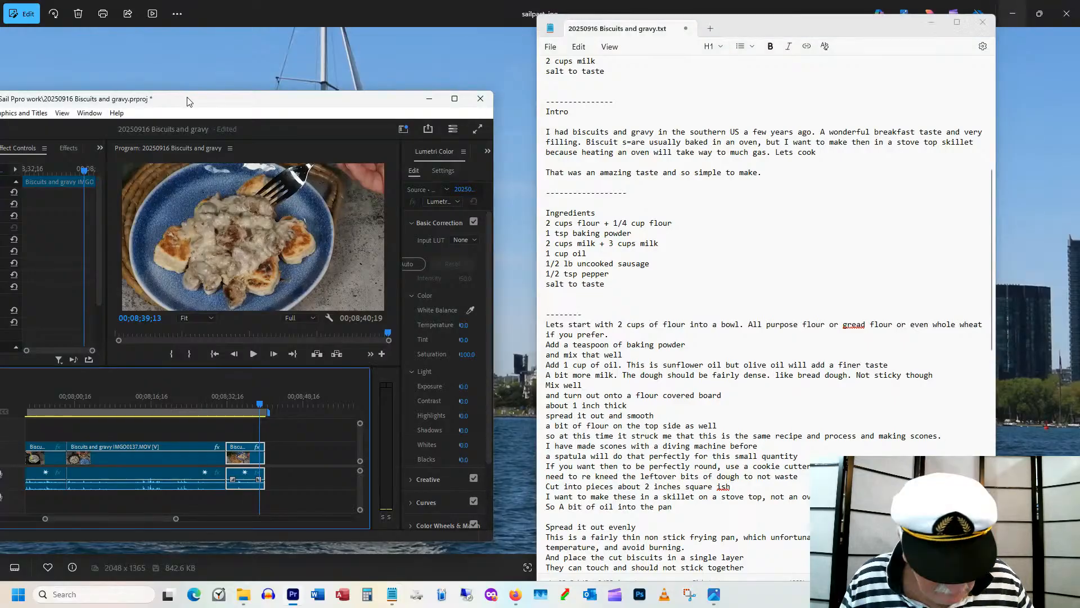
pyautogui.hotkey('ctrl', 's')
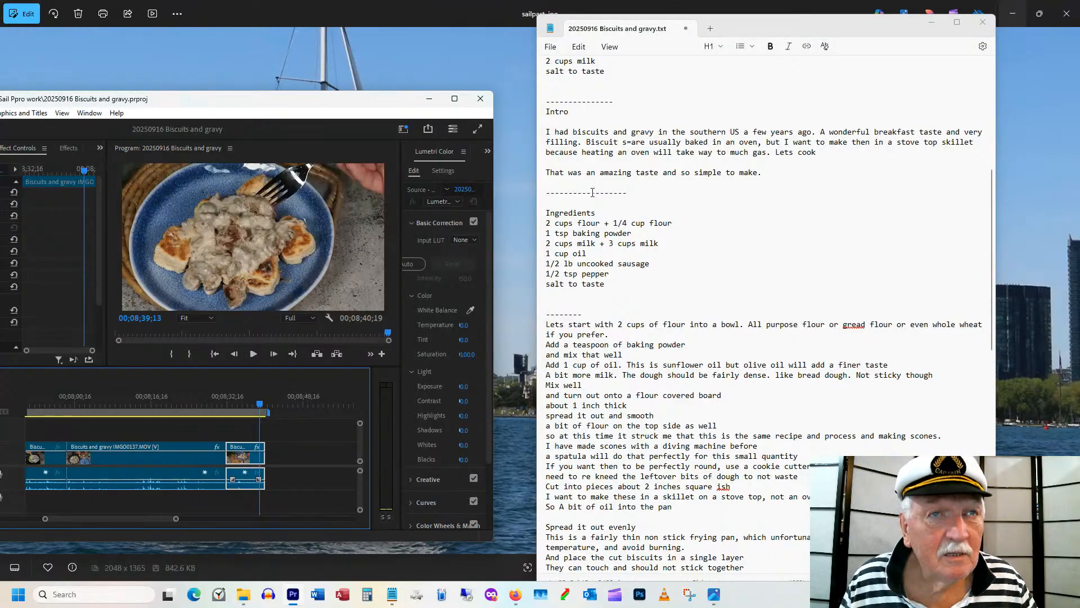
pyautogui.click(699, 174)
pyautogui.hotkey('ctrl', 's')
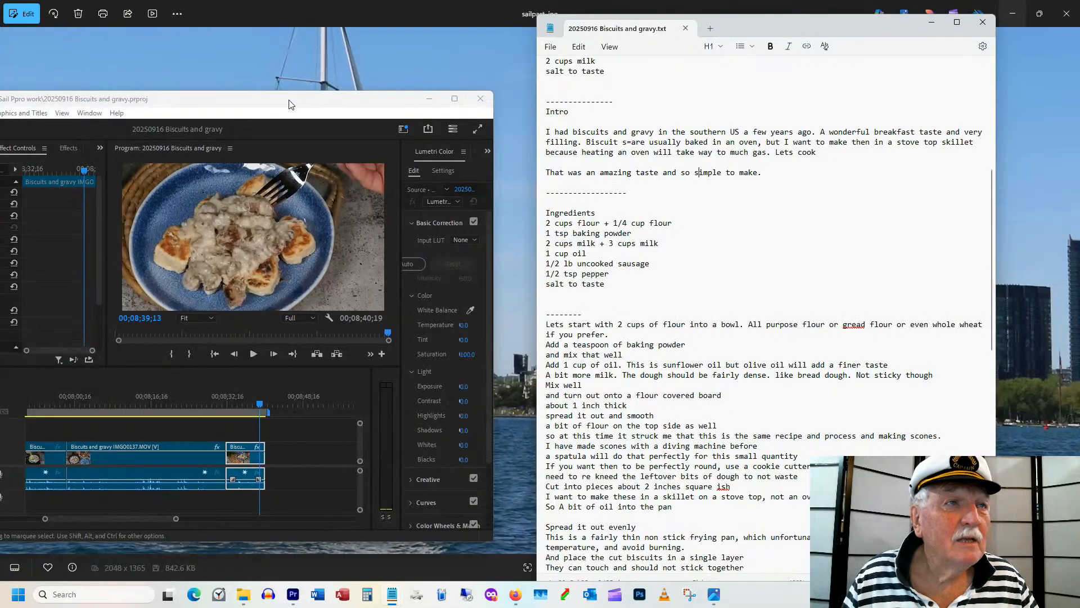
# Arrange the Premiere Pro and text file windows side by side without overlap, and place the playhead at 00;08;02;21.
pyautogui.moveTo(290, 104); pyautogui.dragTo(373, 66)
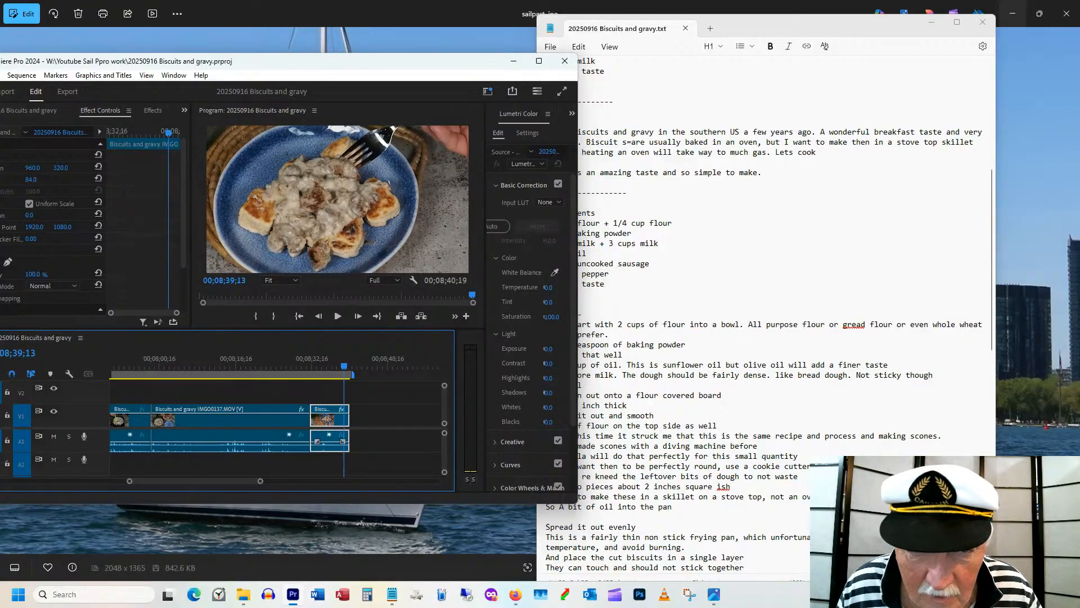
pyautogui.press('super+a')
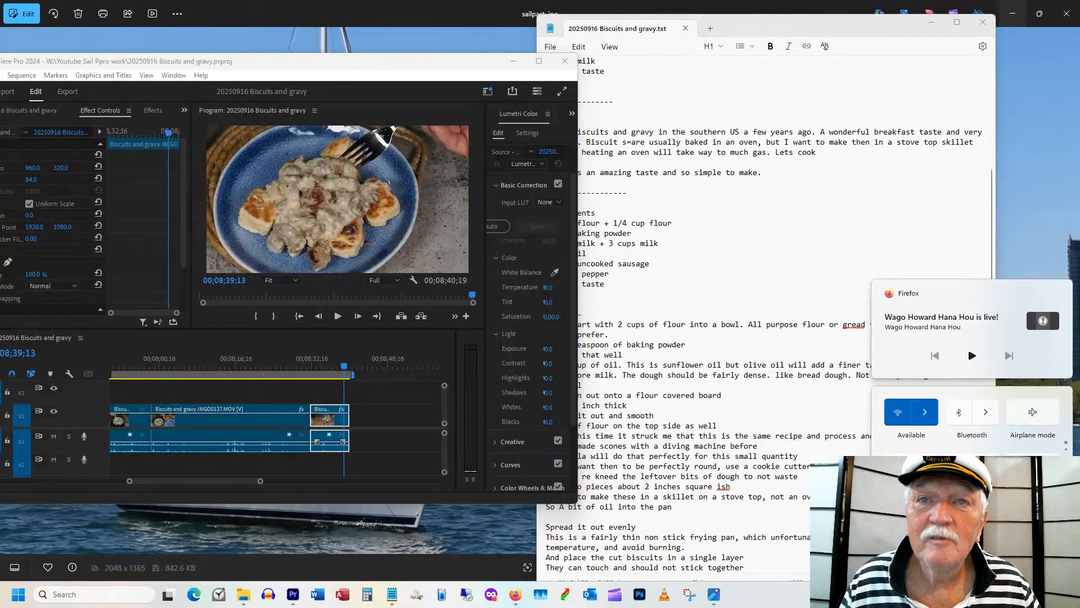
pyautogui.press('Escape')
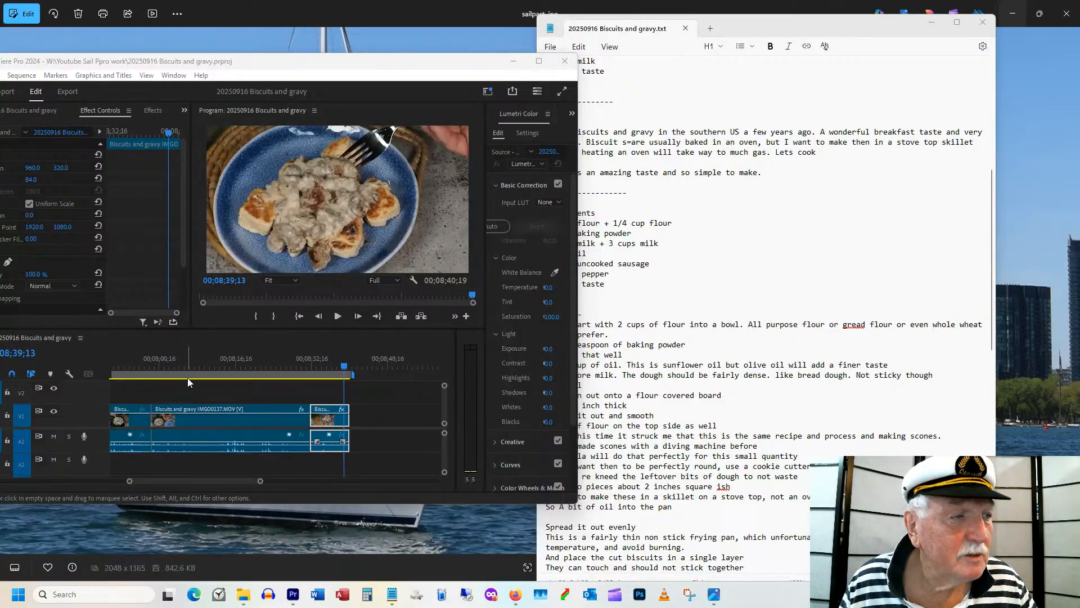
pyautogui.click(170, 366)
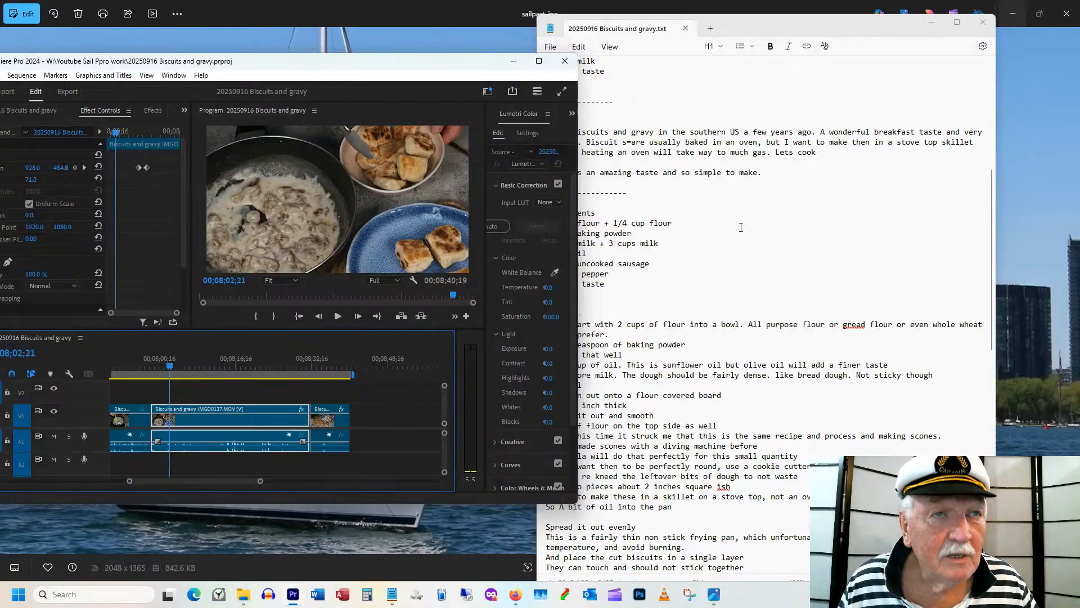
pyautogui.moveTo(734, 25); pyautogui.dragTo(848, 38)
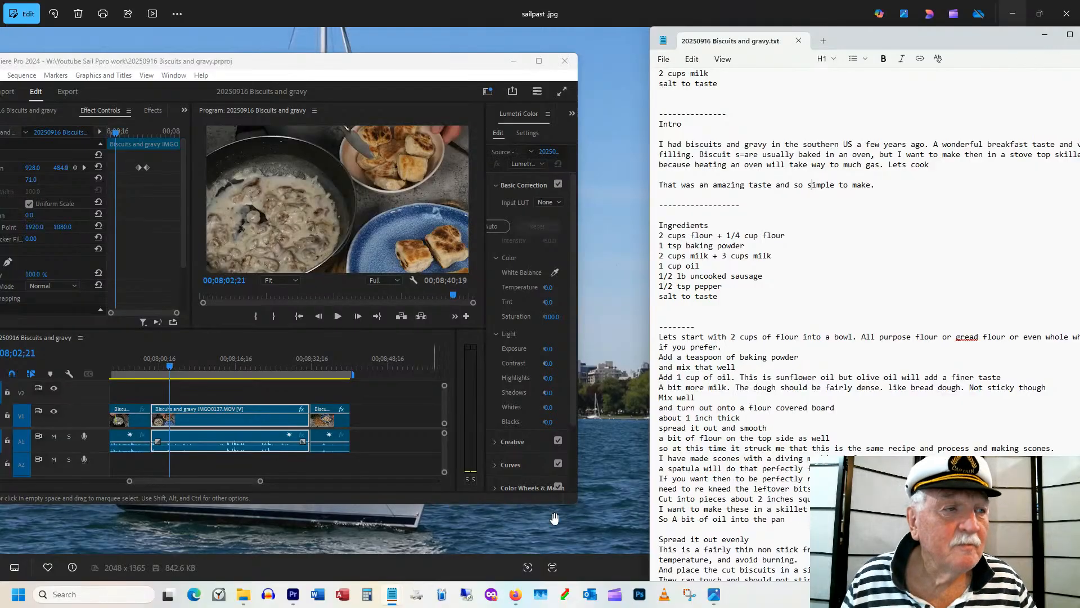
# Record a voice-over on audio track A2 from 00;08;02;21 to 00;08;26;21.
pyautogui.click(81, 461)
pyautogui.press('space')
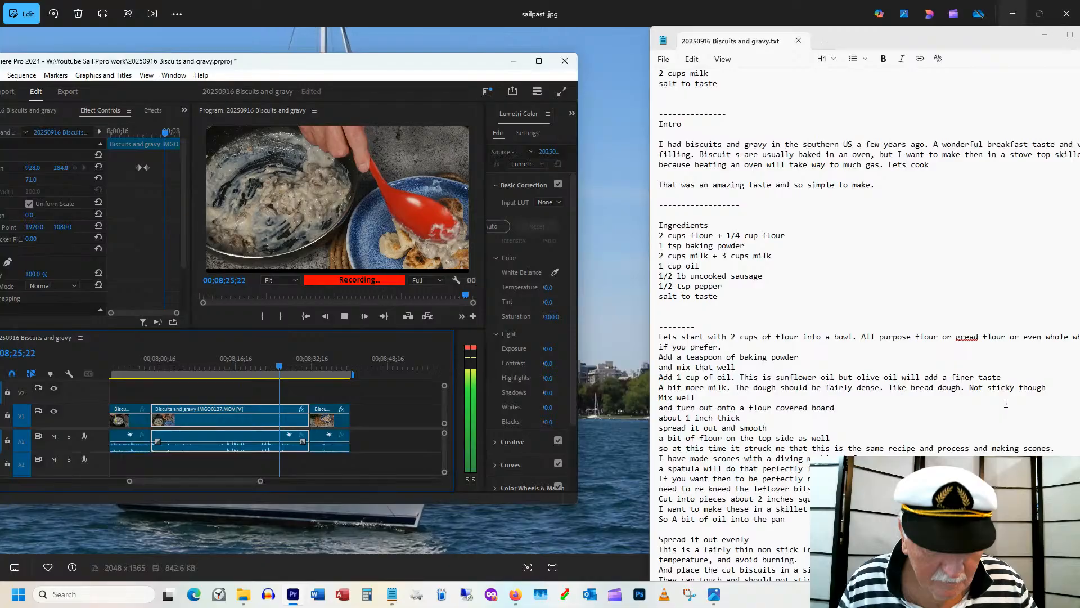
pyautogui.press('space')
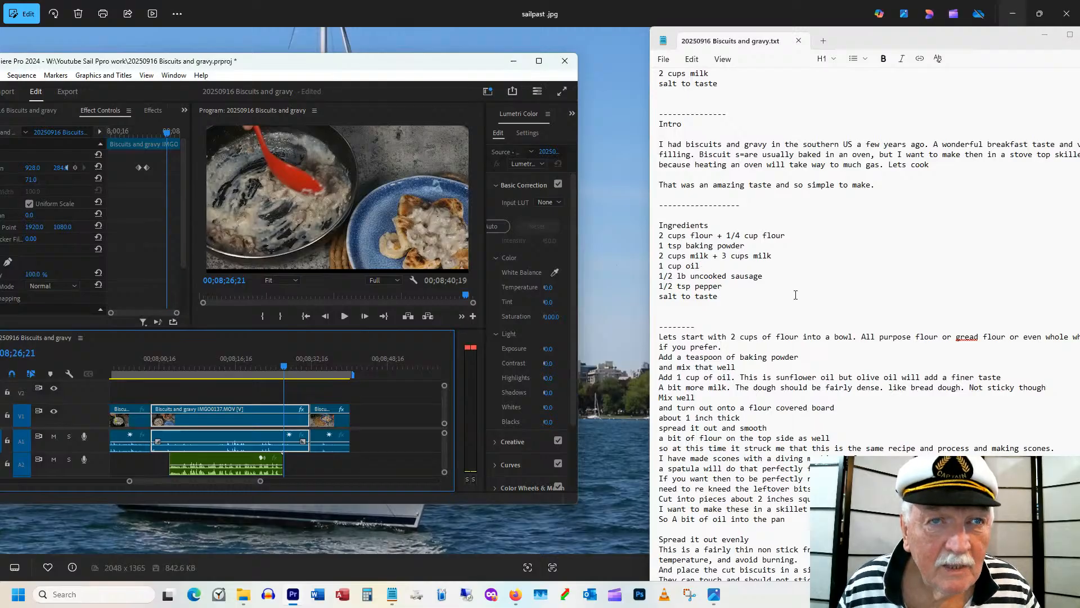
pyautogui.scroll(2, 812, 296)
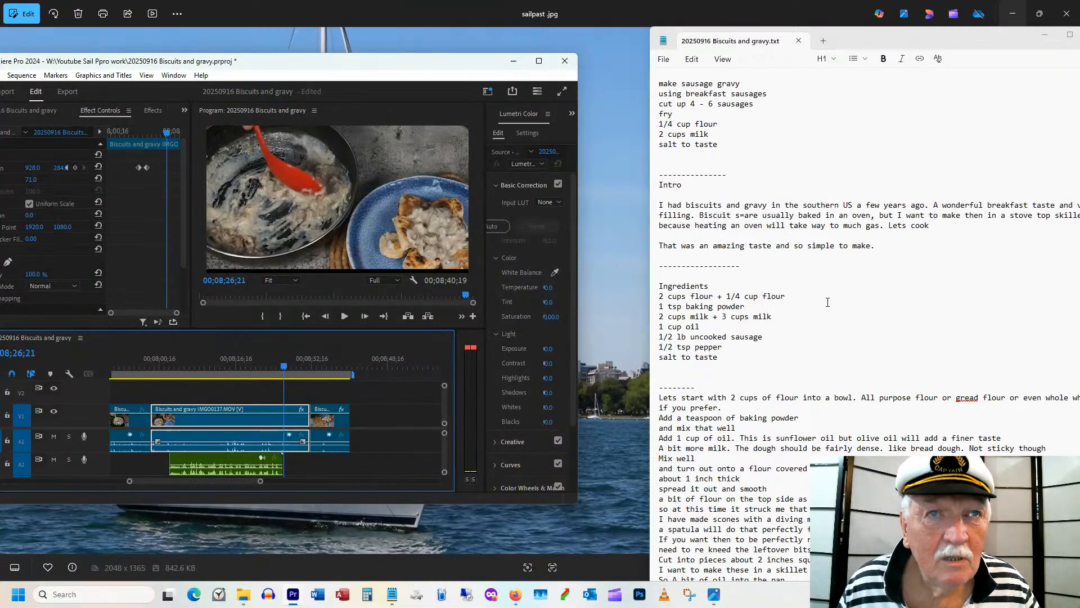
pyautogui.scroll(2, 816, 314)
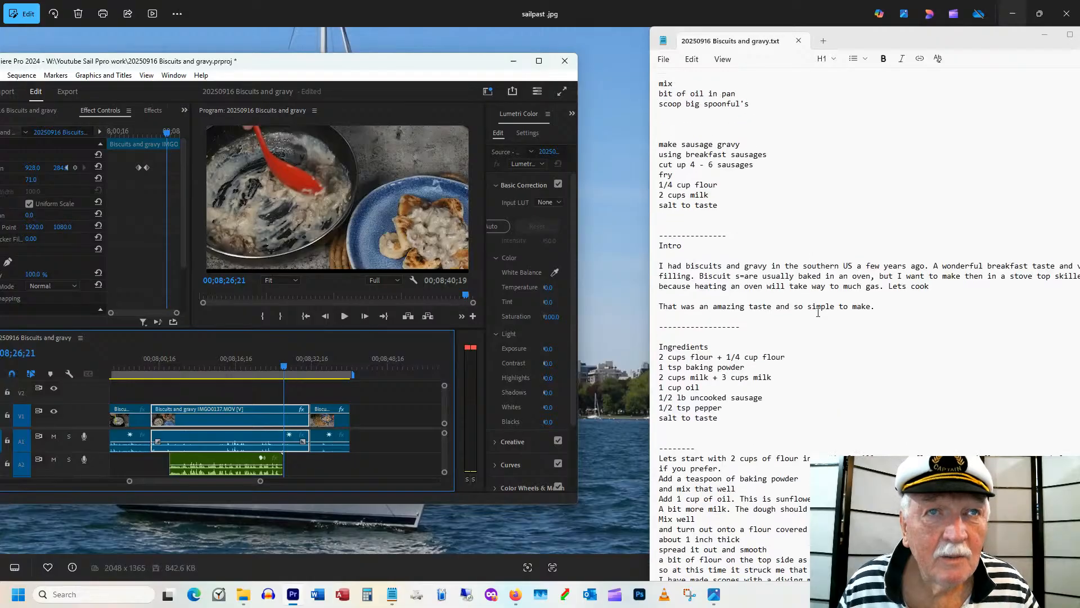
pyautogui.scroll(2, 806, 310)
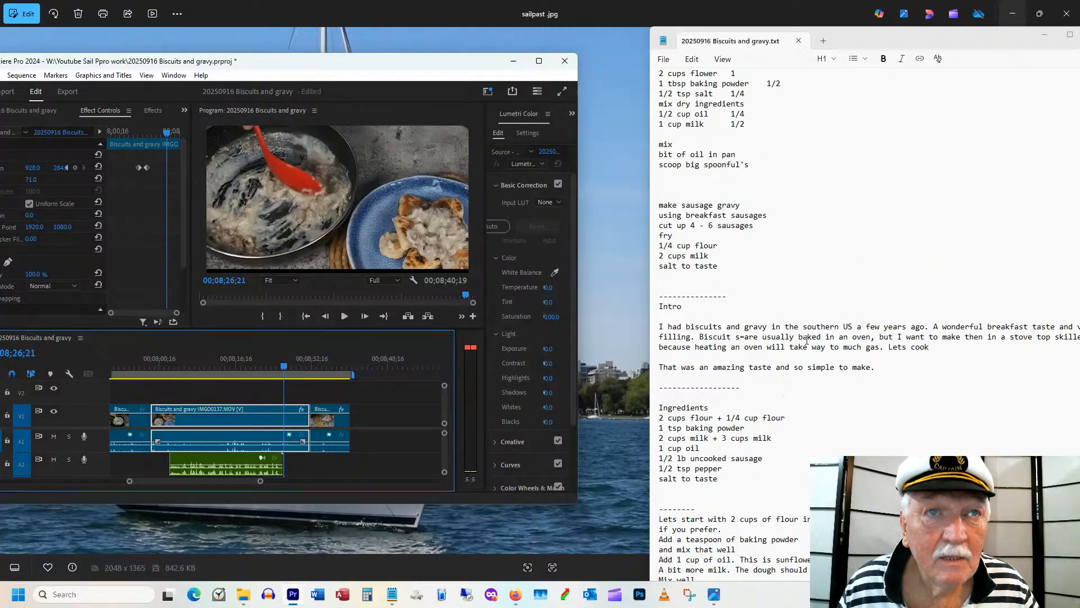
pyautogui.scroll(-3, 834, 362)
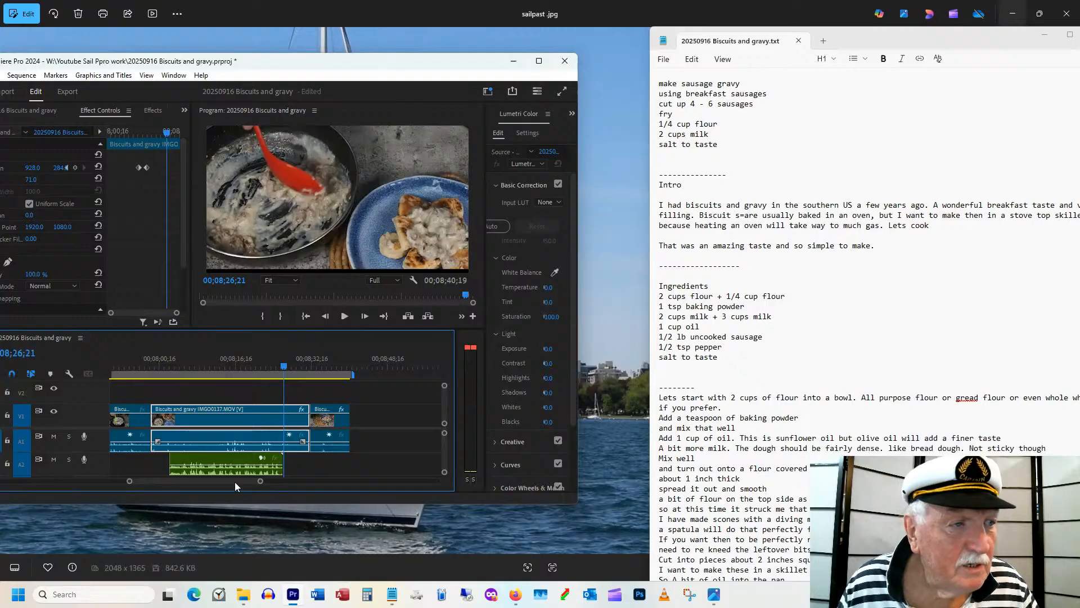
# Try shifting the flour bowl clip at 00;01;13;23 to a vertical position of 782, and undo the shift.
pyautogui.moveTo(224, 480); pyautogui.dragTo(96, 491)
pyautogui.click(155, 366)
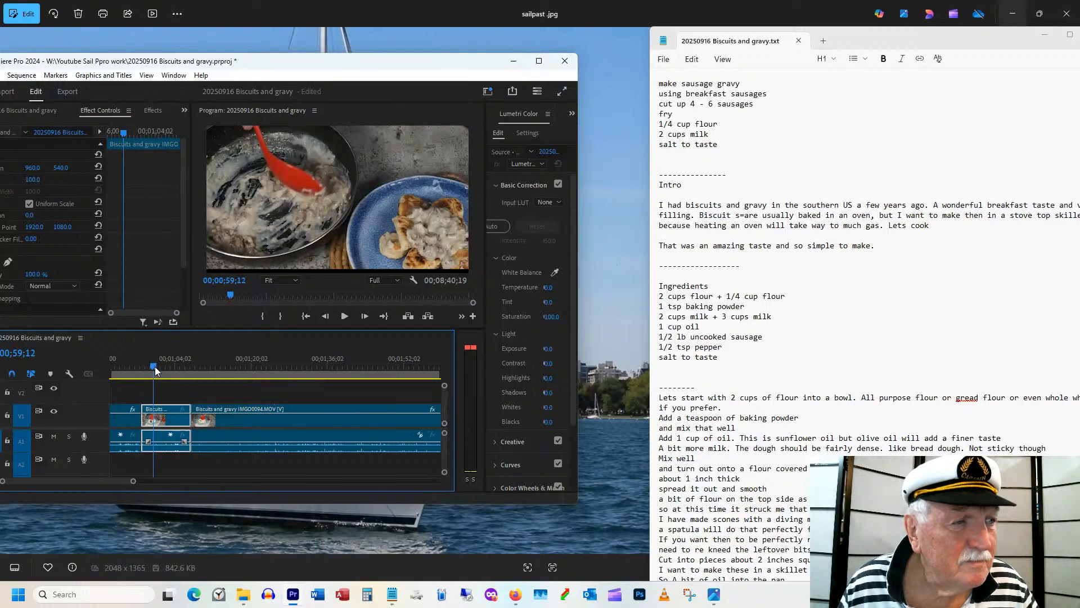
pyautogui.moveTo(156, 365); pyautogui.dragTo(224, 370)
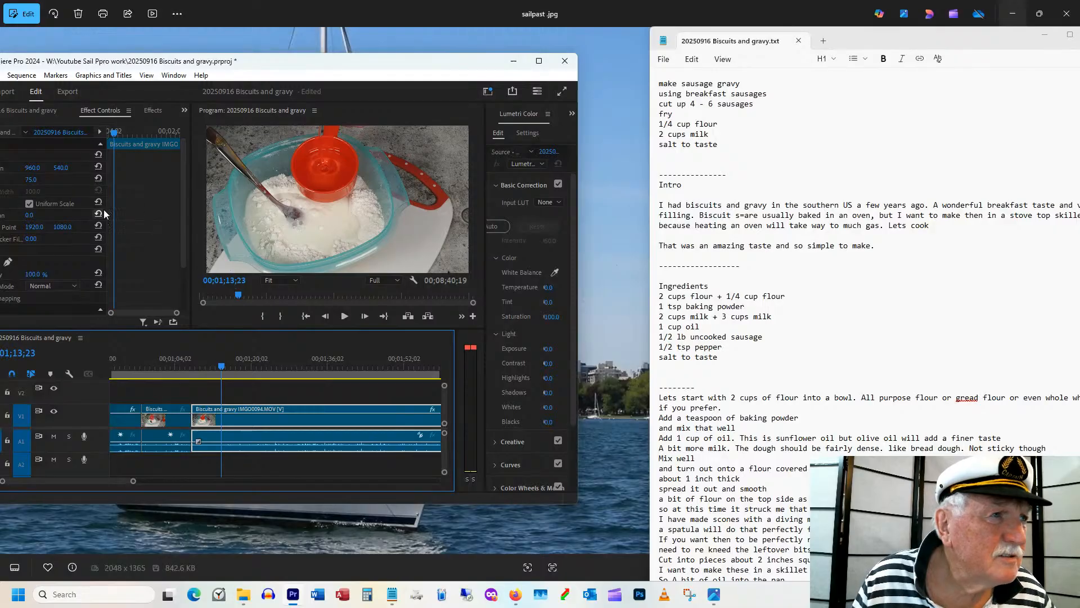
pyautogui.moveTo(62, 167); pyautogui.dragTo(163, 180)
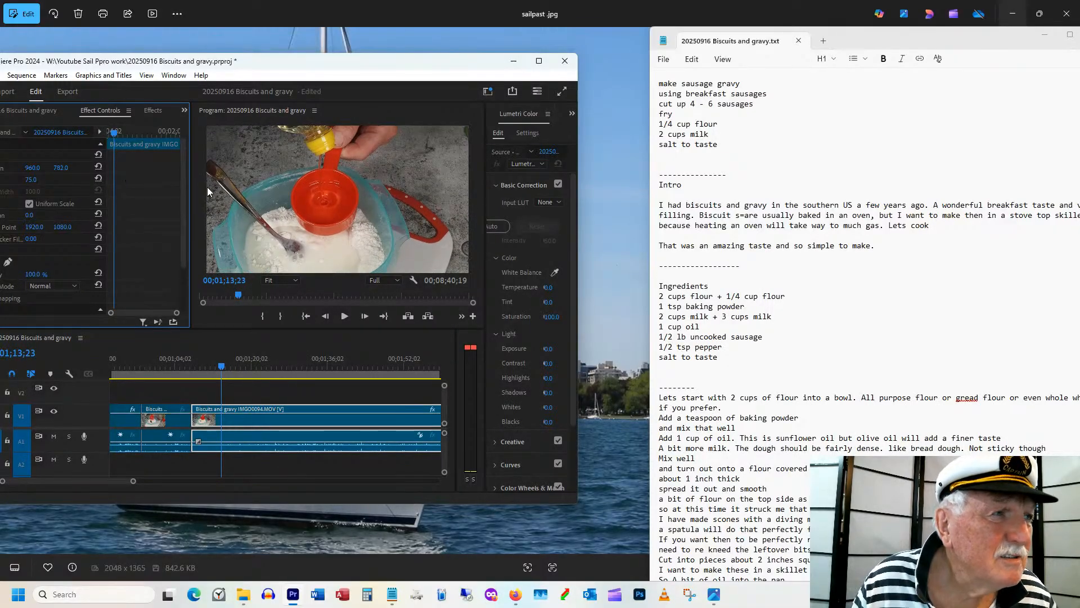
pyautogui.hotkey('ctrl', 'z')
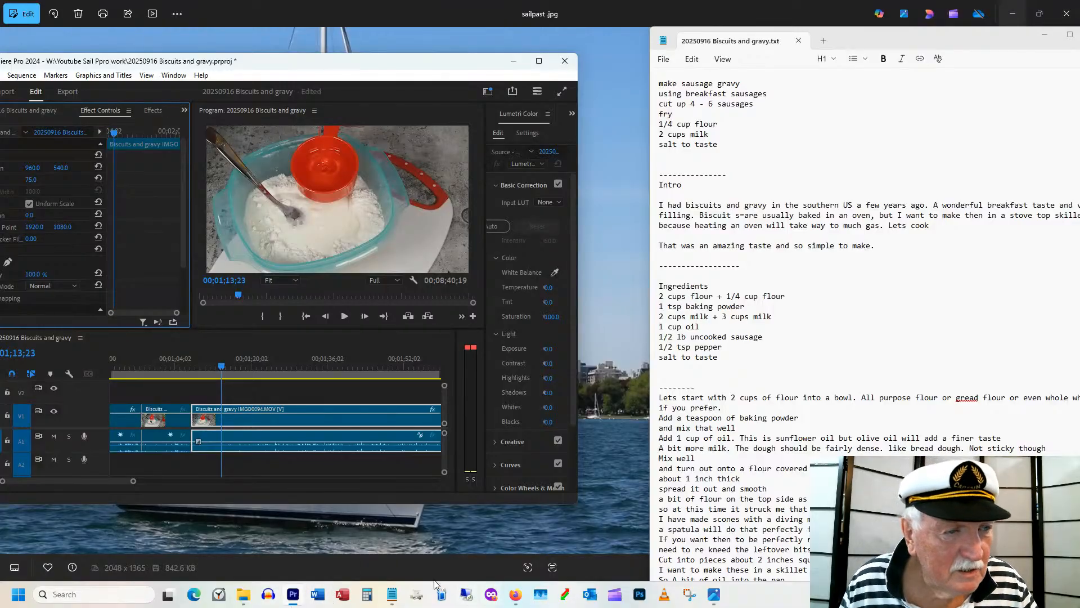
# Record a second voice-over on audio track A2 from 00;08;33;25 to 00;08;37;27 over the final plate clip.
pyautogui.moveTo(107, 478); pyautogui.dragTo(284, 491)
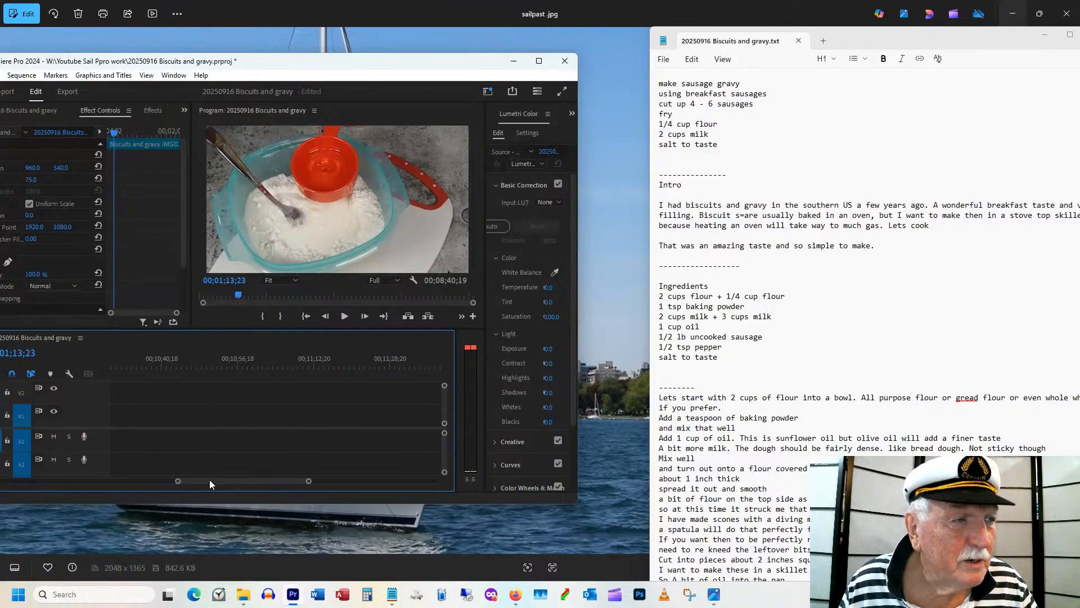
pyautogui.moveTo(209, 481); pyautogui.dragTo(165, 485)
pyautogui.click(300, 370)
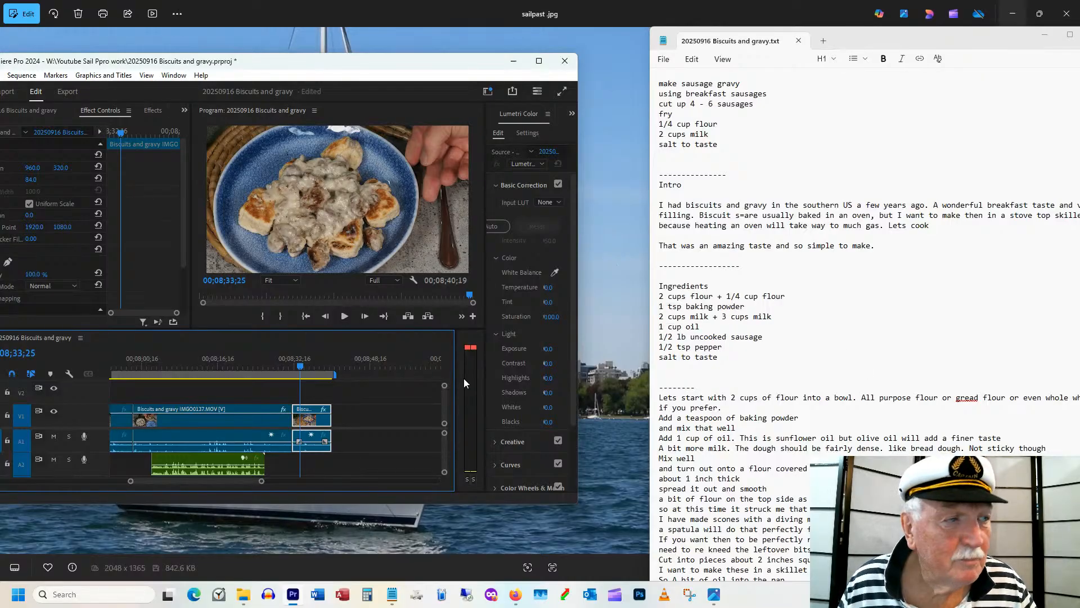
pyautogui.click(84, 459)
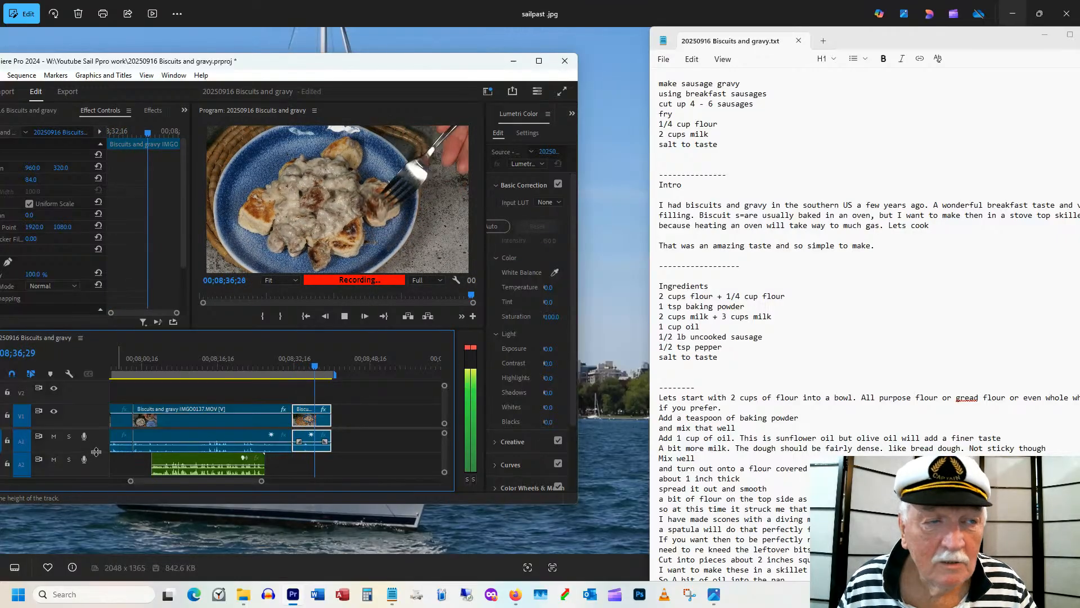
pyautogui.press('space')
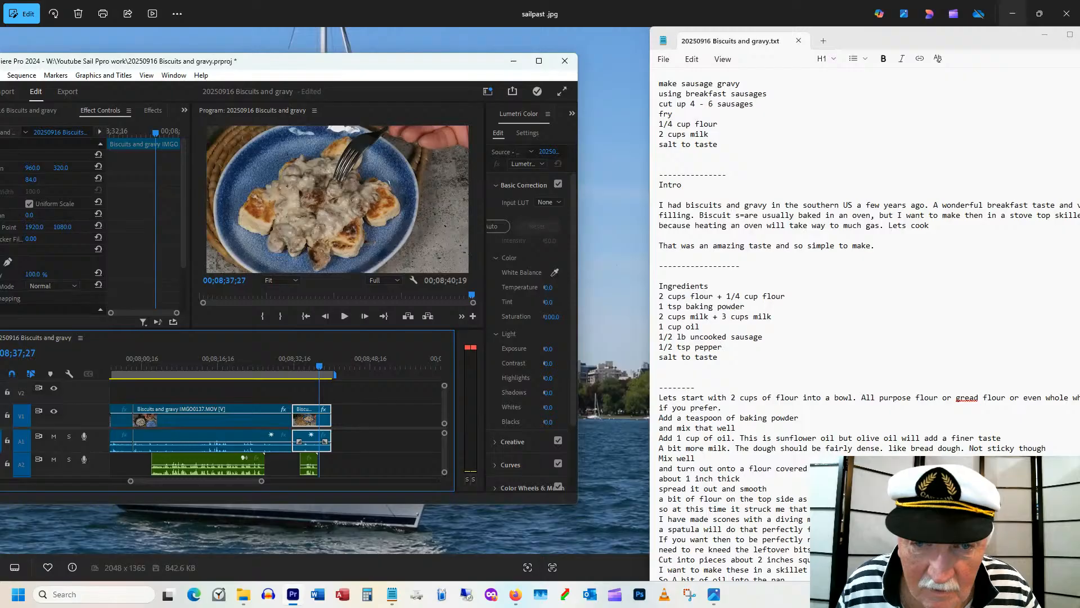
# Move the text file window off the visible screen and maximize the Premiere Pro window.
pyautogui.press('super+a')
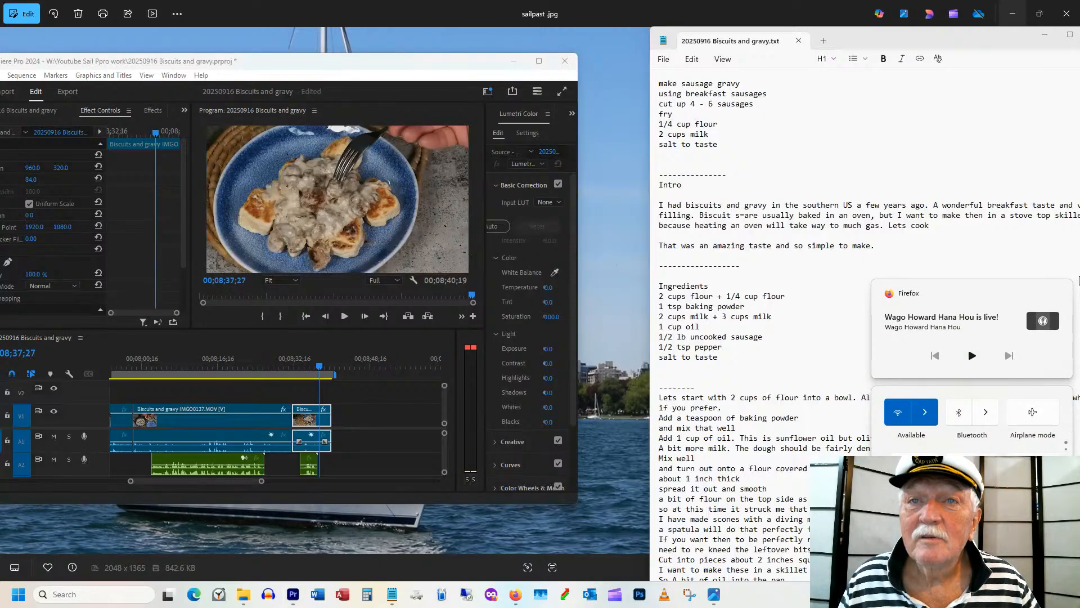
pyautogui.click(838, 42)
pyautogui.moveTo(842, 43); pyautogui.dragTo(1079, 107)
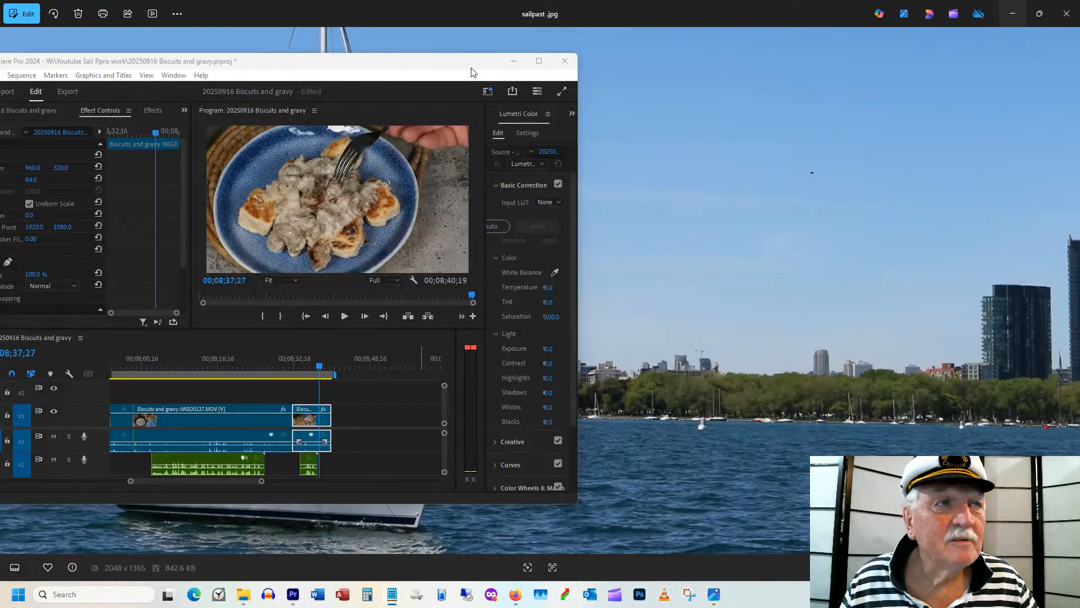
pyautogui.click(538, 61)
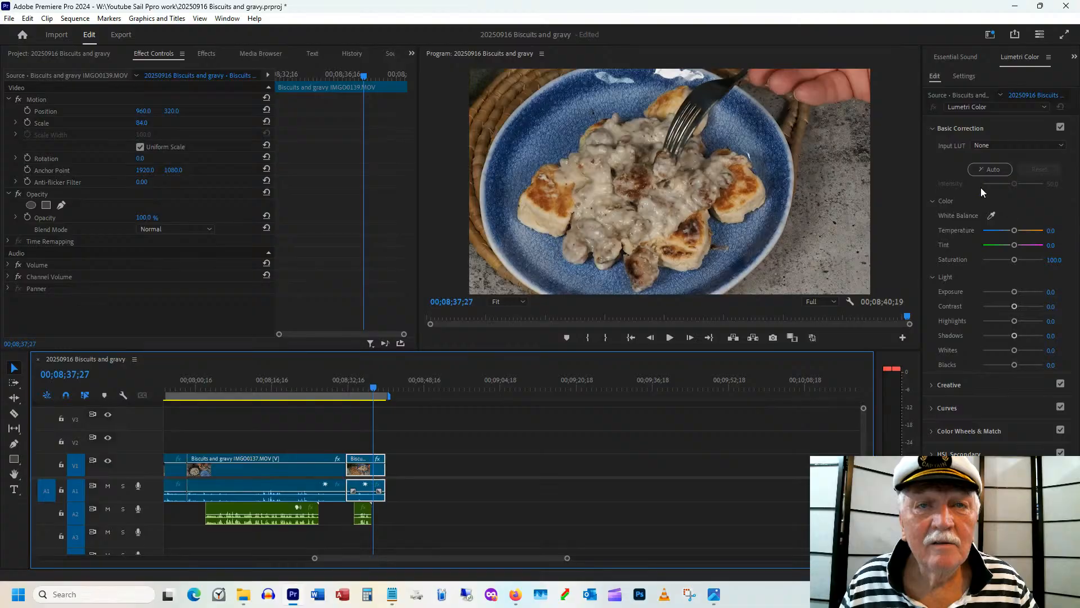
# Colour-correct the final plate clip at 00;08;35;21 with a temperature of 24.1 and an exposure of 1.1.
pyautogui.click(365, 389)
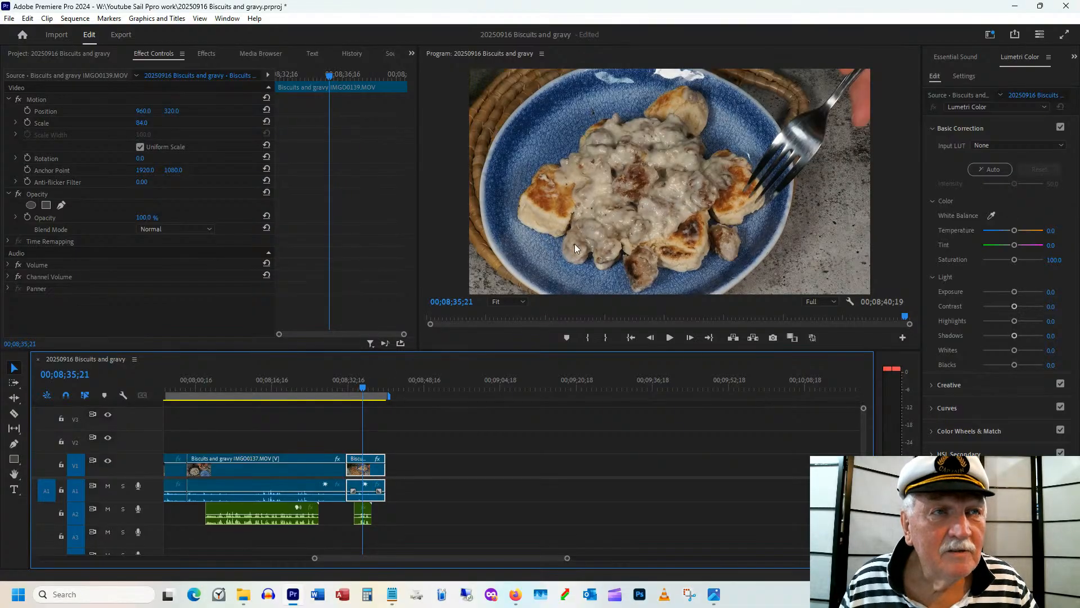
pyautogui.click(1016, 232)
pyautogui.moveTo(1015, 234); pyautogui.dragTo(1019, 234)
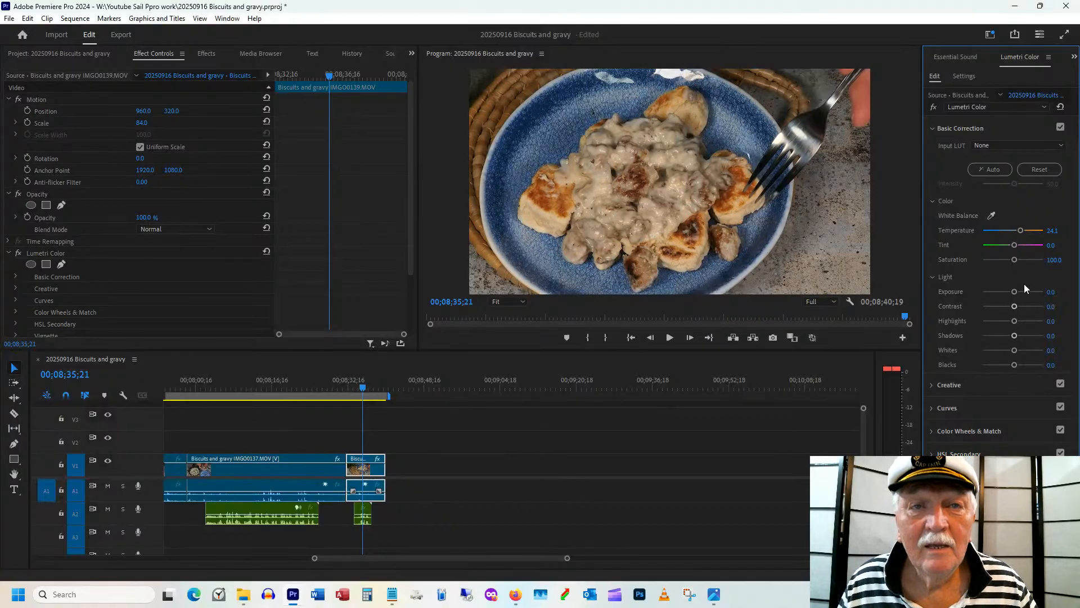
pyautogui.moveTo(1015, 293); pyautogui.dragTo(1019, 289)
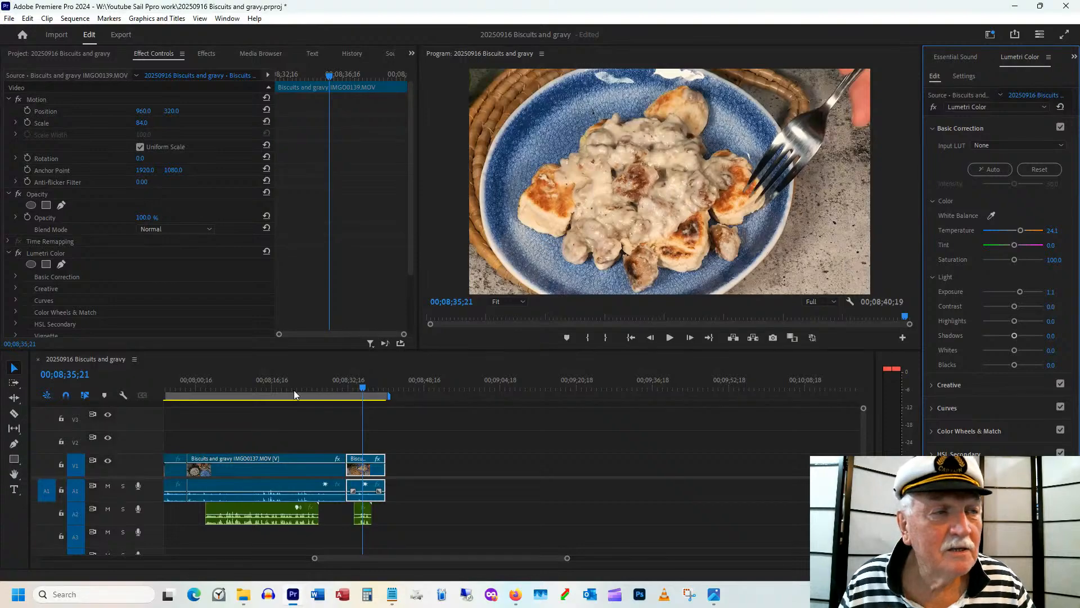
# Move both voice-over clips on track A2 back to back after the end of the video, and place the playhead at 00;08;41;26.
pyautogui.click(363, 390)
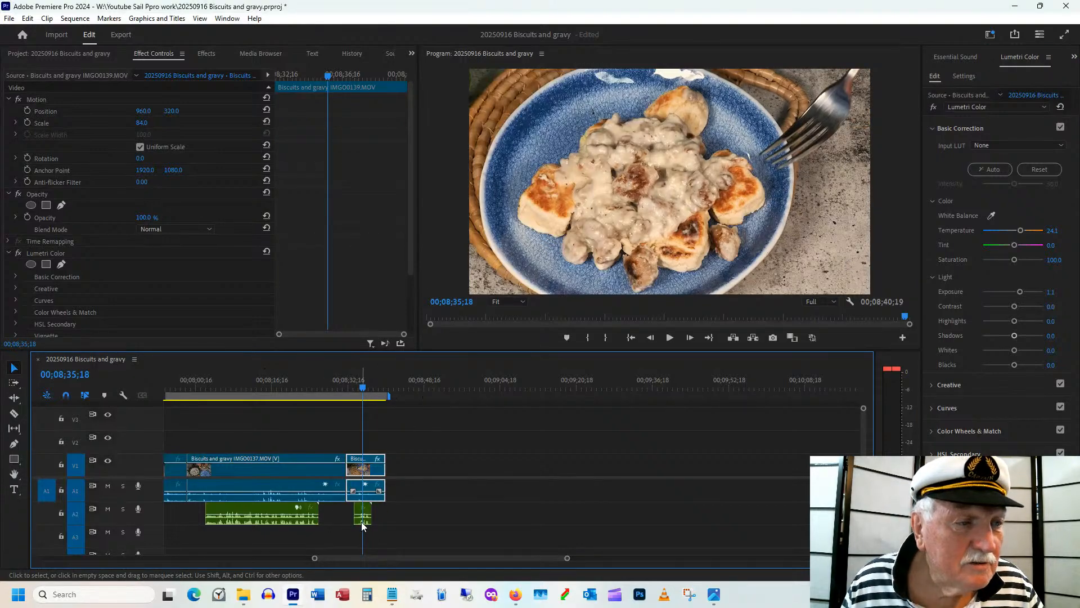
pyautogui.moveTo(361, 522); pyautogui.dragTo(537, 521)
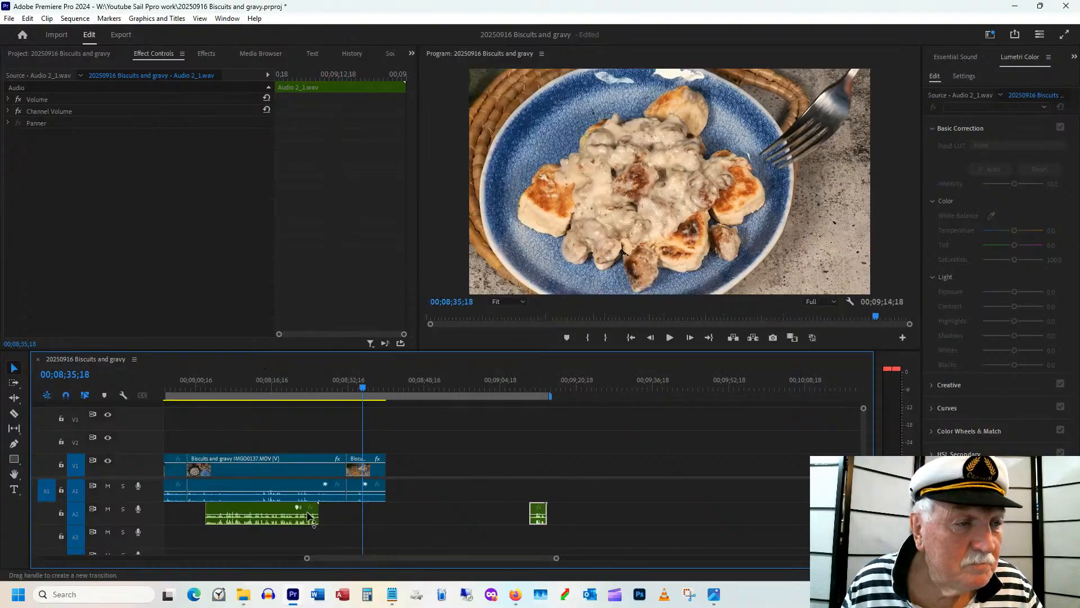
pyautogui.moveTo(282, 522); pyautogui.dragTo(462, 525)
pyautogui.moveTo(544, 524); pyautogui.dragTo(517, 528)
pyautogui.moveTo(394, 389)
pyautogui.mouseDown()
pyautogui.moveTo(414, 388)
pyautogui.moveTo(392, 390)
pyautogui.mouseUp()
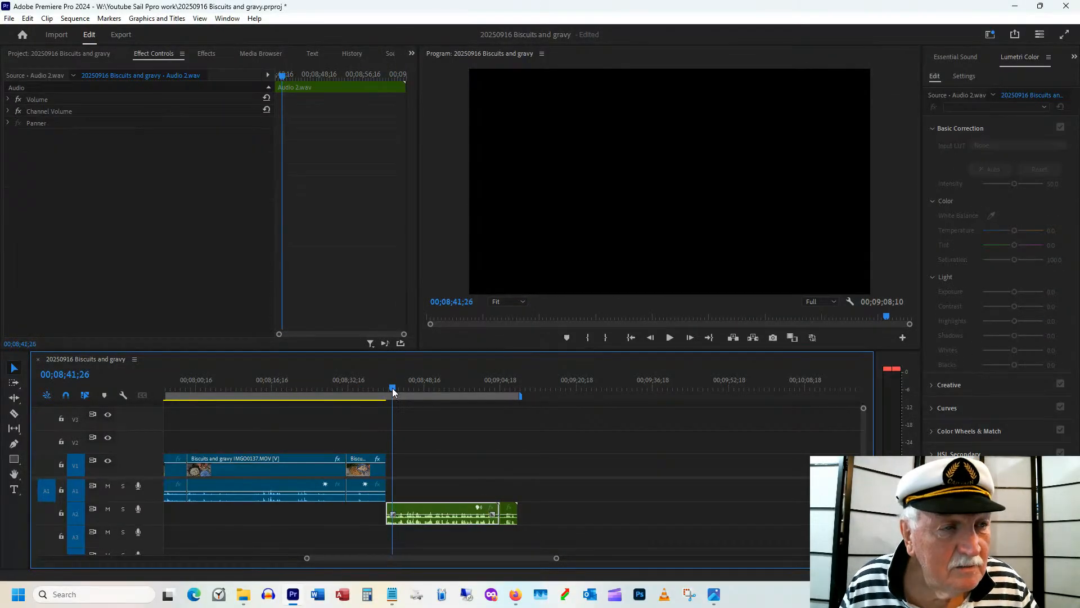
# Listen to the start of the first voice-over clip after the video and make audio track A2 taller.
pyautogui.press('space')
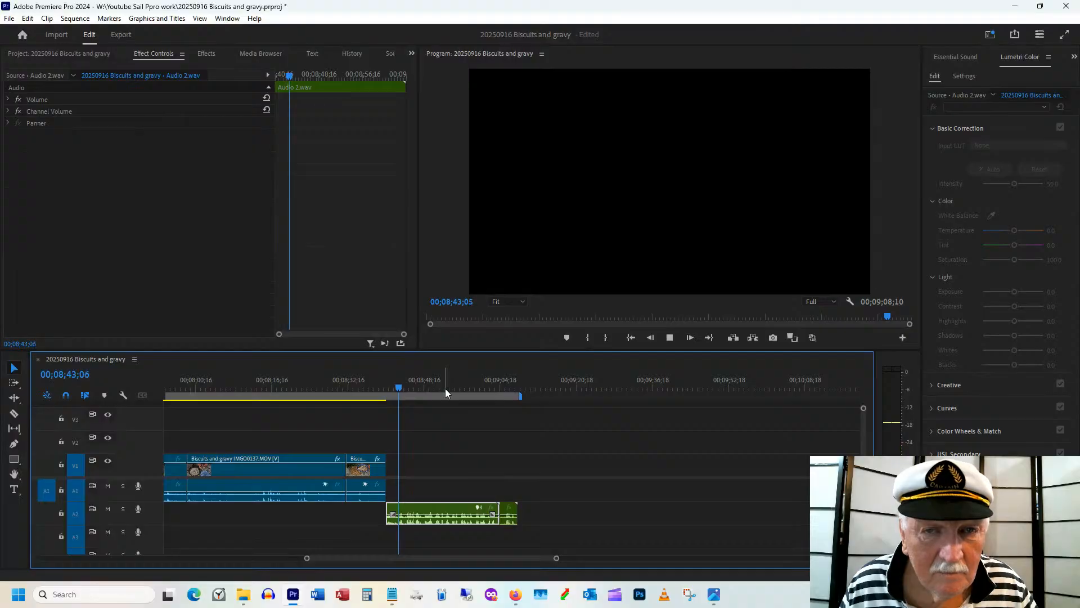
pyautogui.press('space')
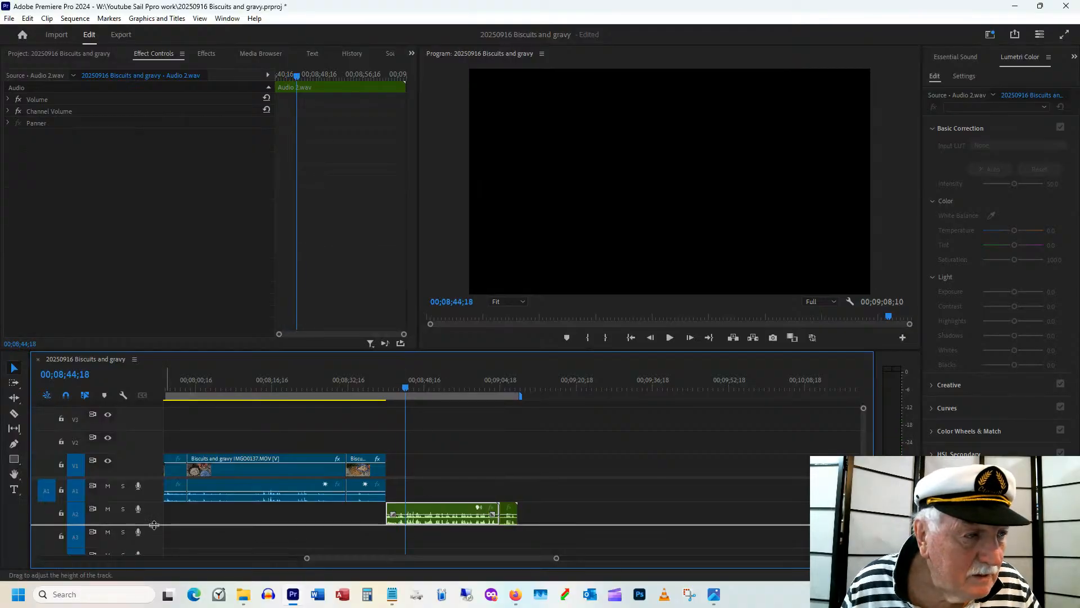
pyautogui.moveTo(154, 524); pyautogui.dragTo(153, 539)
pyautogui.moveTo(412, 398); pyautogui.dragTo(390, 400)
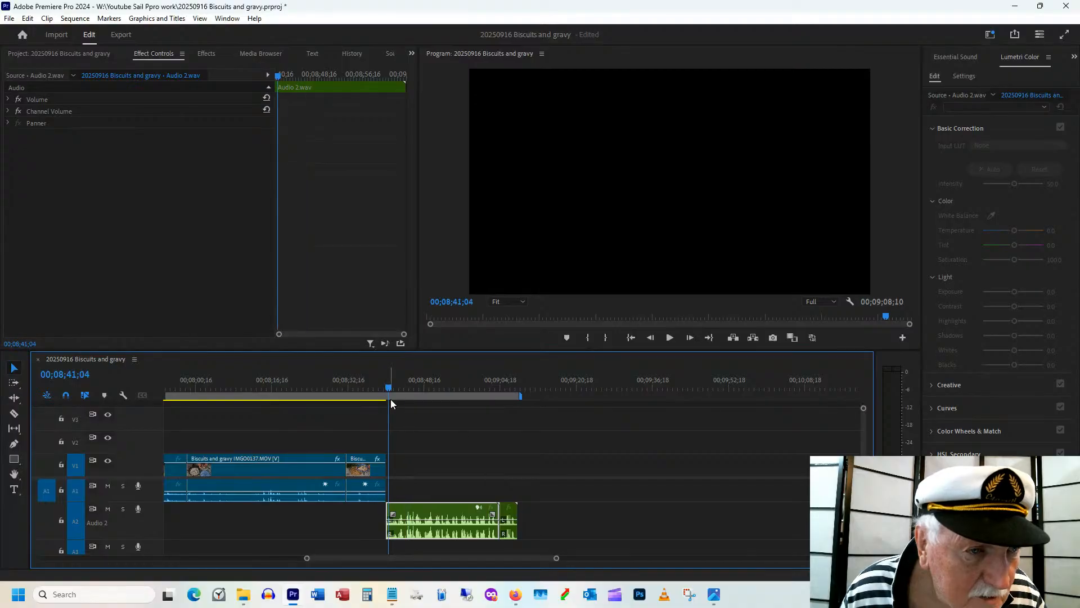
pyautogui.click(396, 390)
pyautogui.press('=')
pyautogui.press('=')
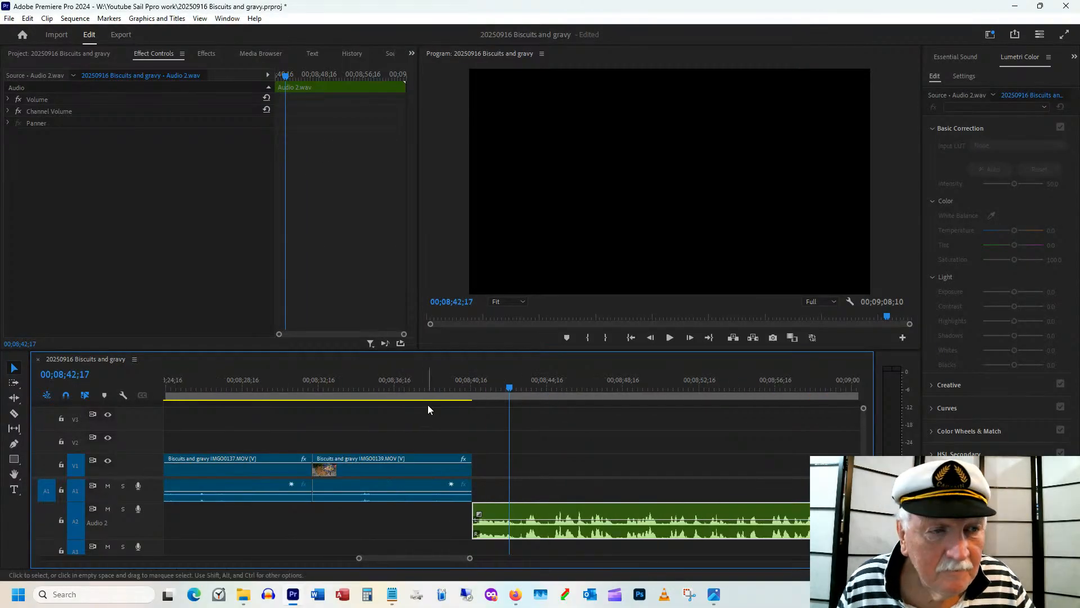
# Trim the start of the first voice-over clip to 00;08;43;09 and move the clip back against the end of the video.
pyautogui.press('space')
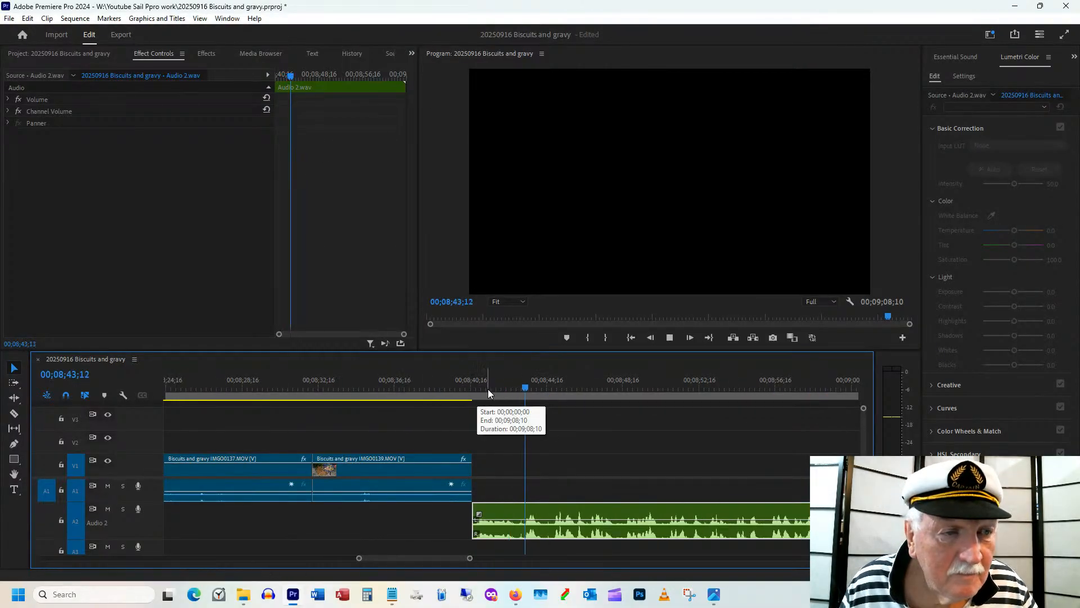
pyautogui.click(524, 394)
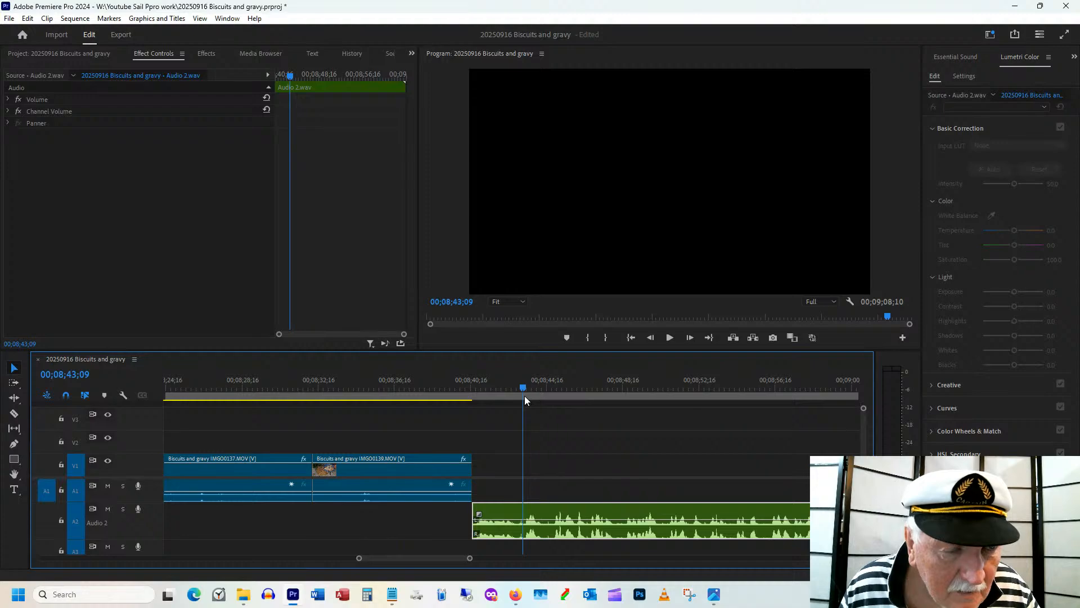
pyautogui.moveTo(473, 507); pyautogui.dragTo(523, 508)
pyautogui.moveTo(414, 557); pyautogui.dragTo(415, 559)
pyautogui.moveTo(567, 512); pyautogui.dragTo(519, 515)
pyautogui.moveTo(444, 558); pyautogui.dragTo(458, 558)
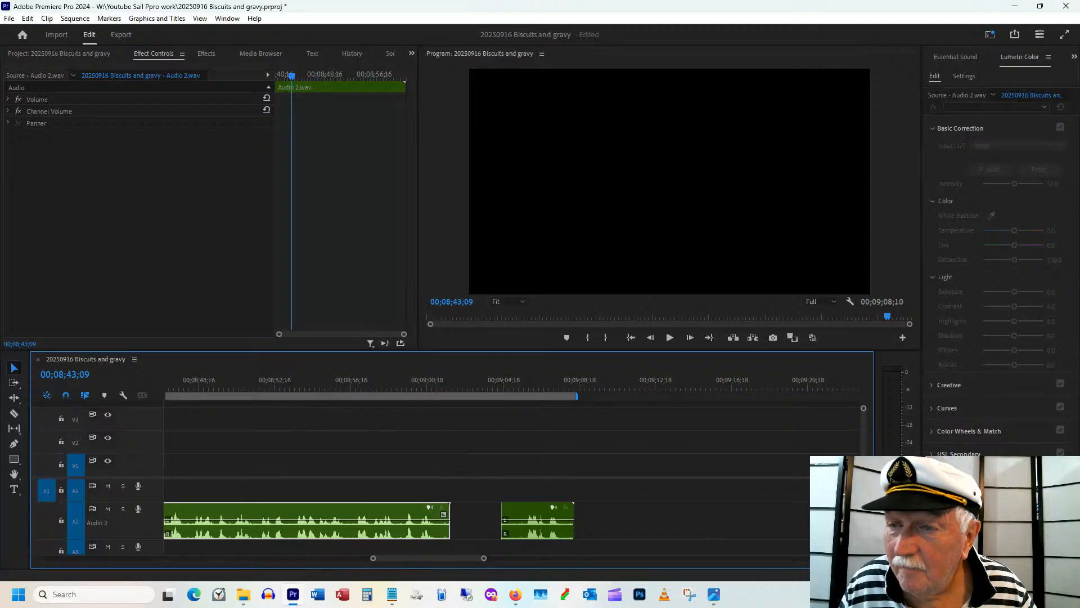
# Cut the section from 00;08;51;19 to about 00;08;53 out of the first voice-over and park it on A2 beyond the second voice-over.
pyautogui.hotkey('alt', 'Tab')
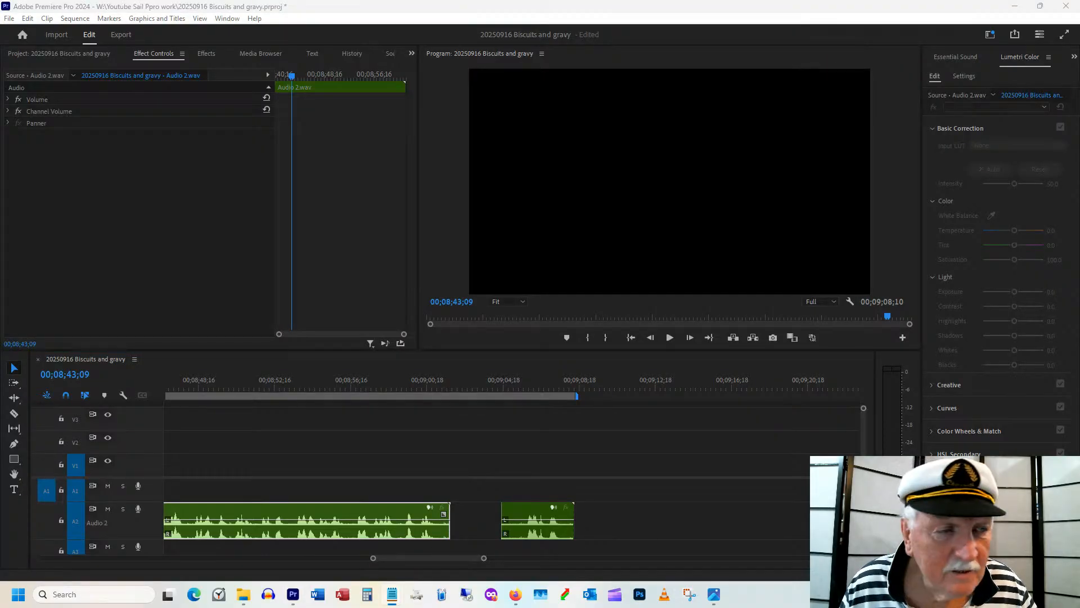
pyautogui.click(248, 393)
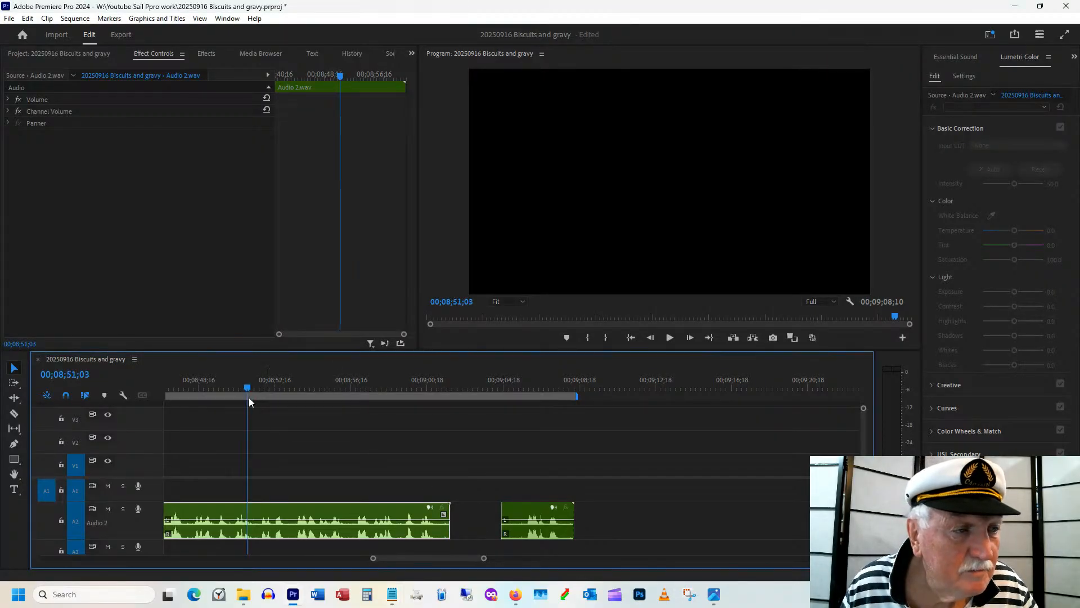
pyautogui.press('space')
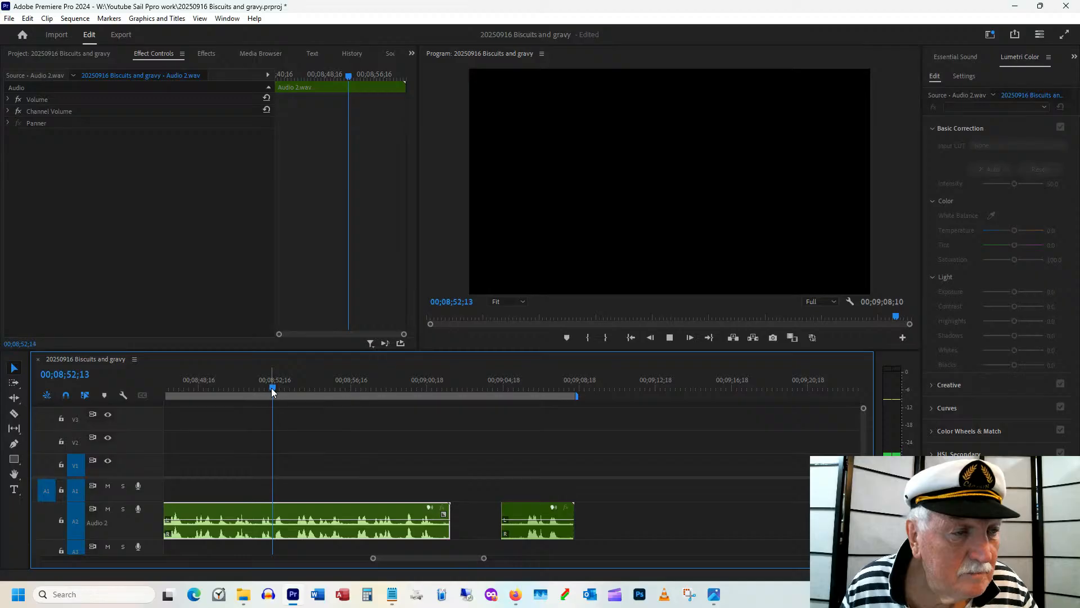
pyautogui.moveTo(272, 388); pyautogui.dragTo(257, 403)
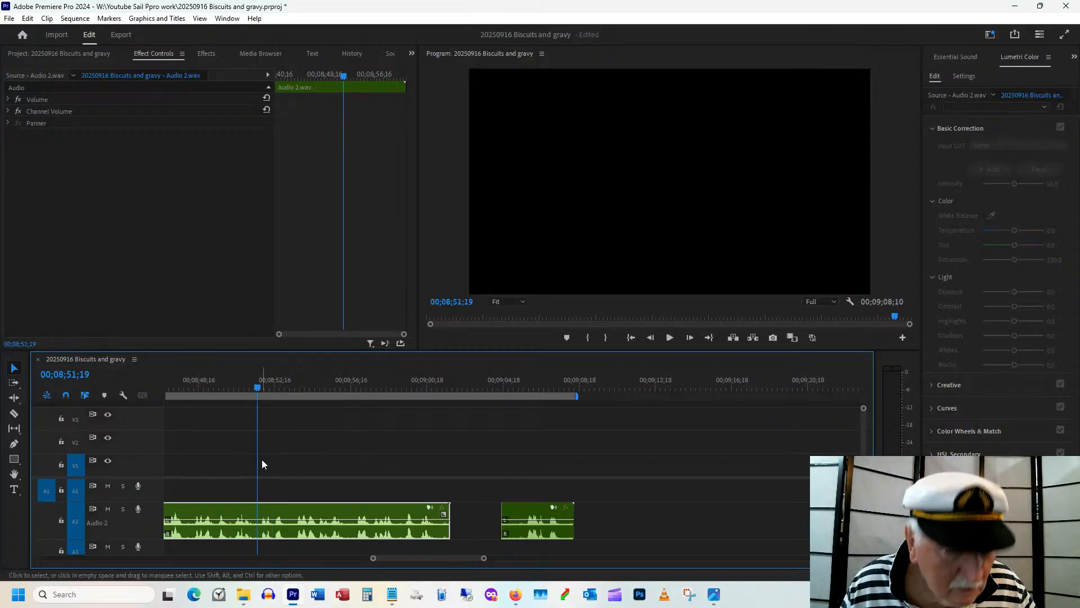
pyautogui.press('c')
pyautogui.click(258, 509)
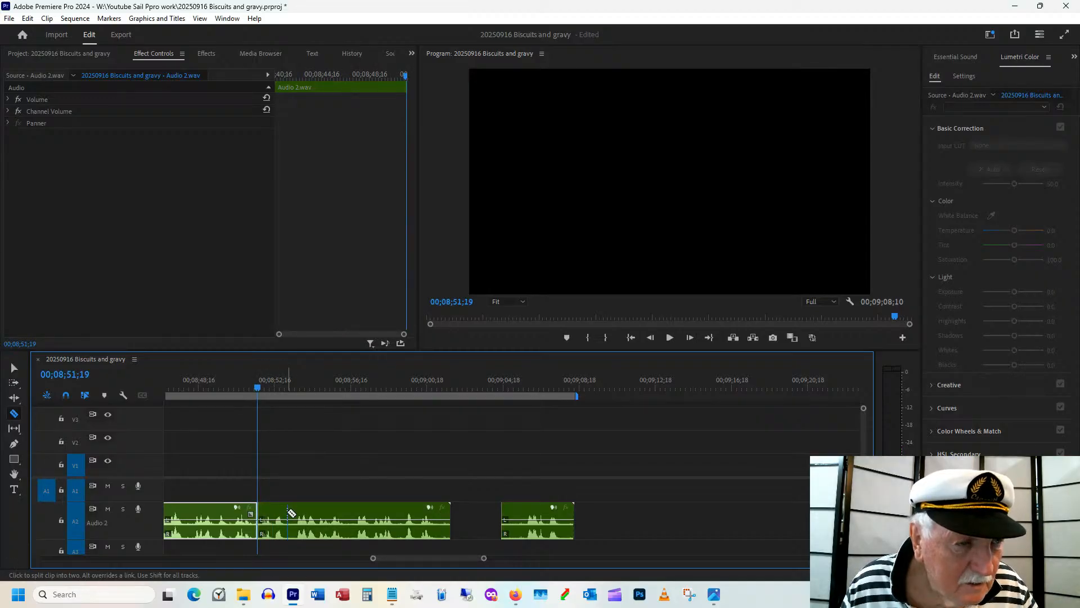
pyautogui.click(288, 512)
pyautogui.press('v')
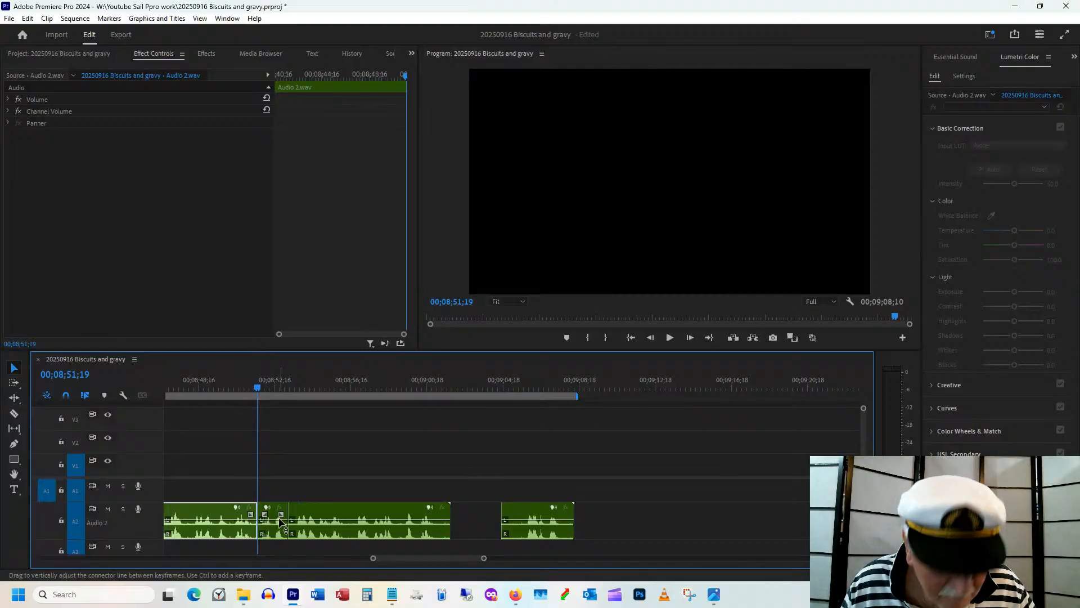
pyautogui.moveTo(280, 523); pyautogui.dragTo(715, 524)
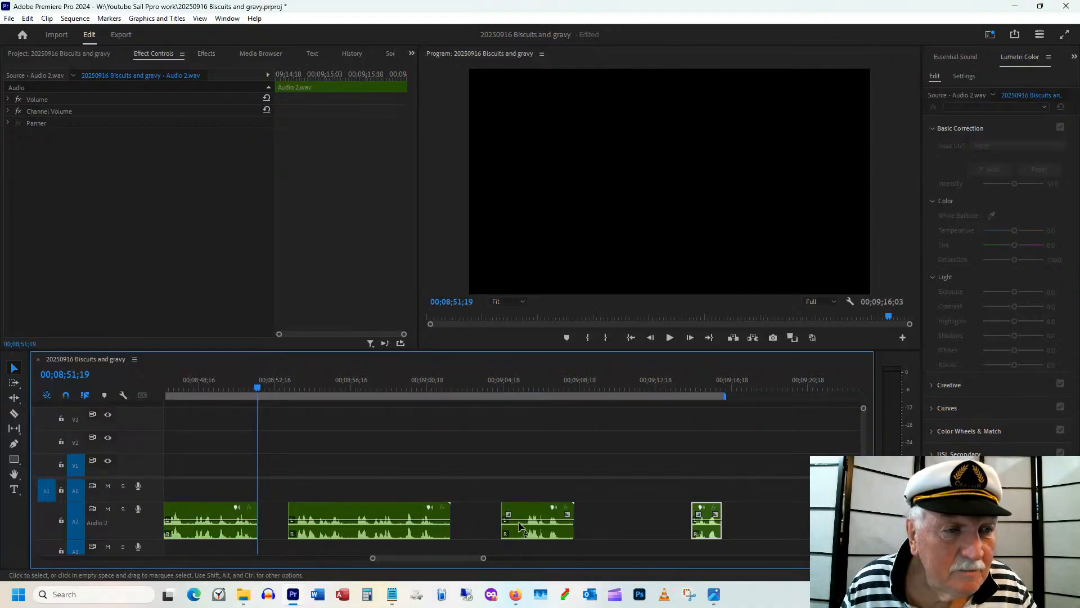
# Trim the silence off the start of the second voice-over clip and trim its end to 00;09;07;22.
pyautogui.moveTo(505, 504); pyautogui.dragTo(525, 500)
pyautogui.click(525, 388)
pyautogui.press('space')
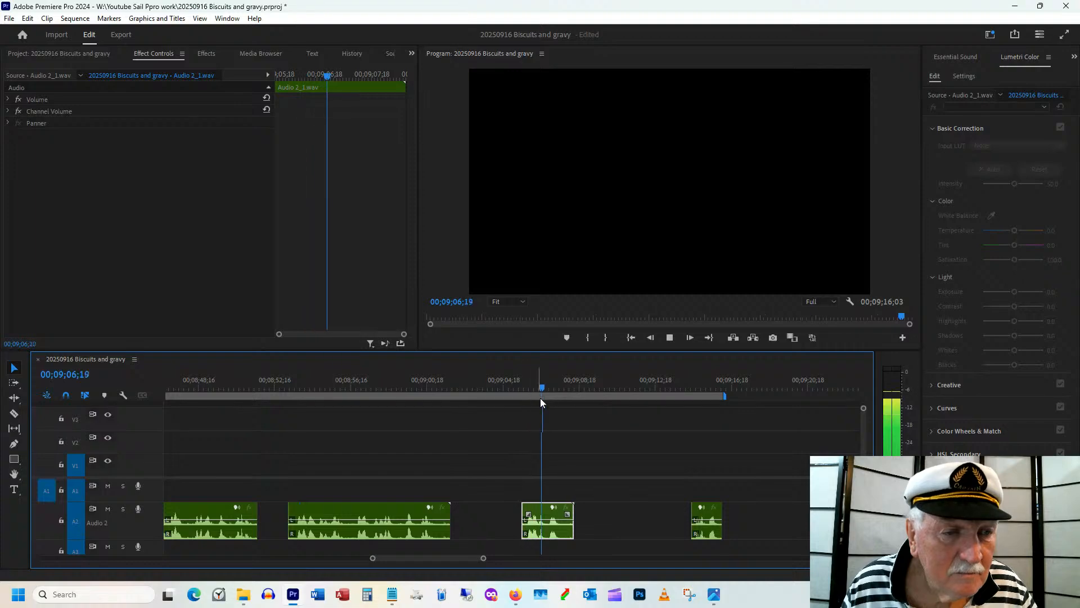
pyautogui.press('space')
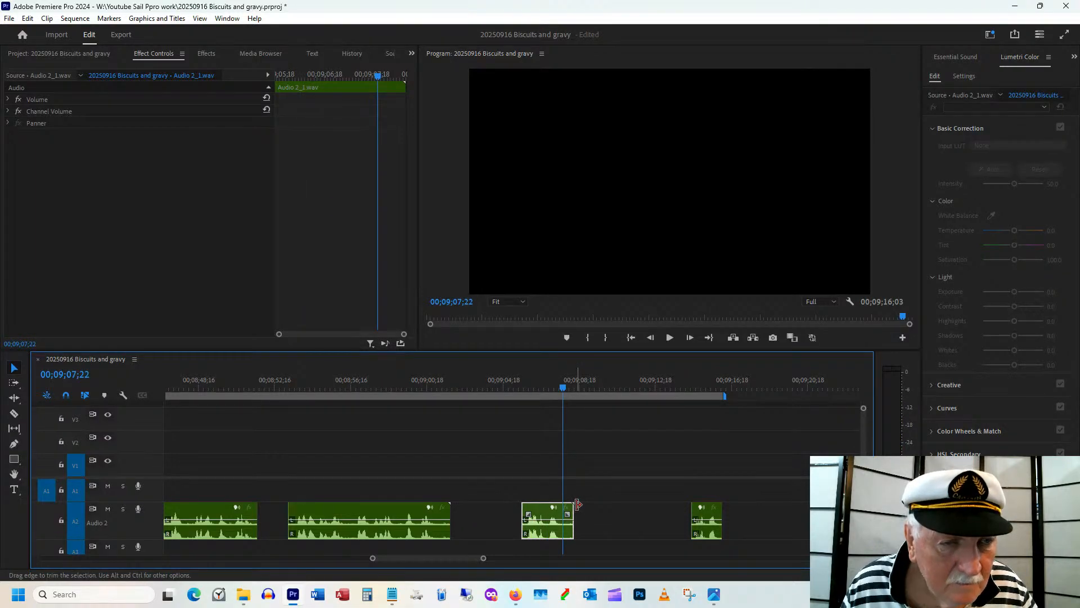
pyautogui.moveTo(574, 504); pyautogui.dragTo(562, 504)
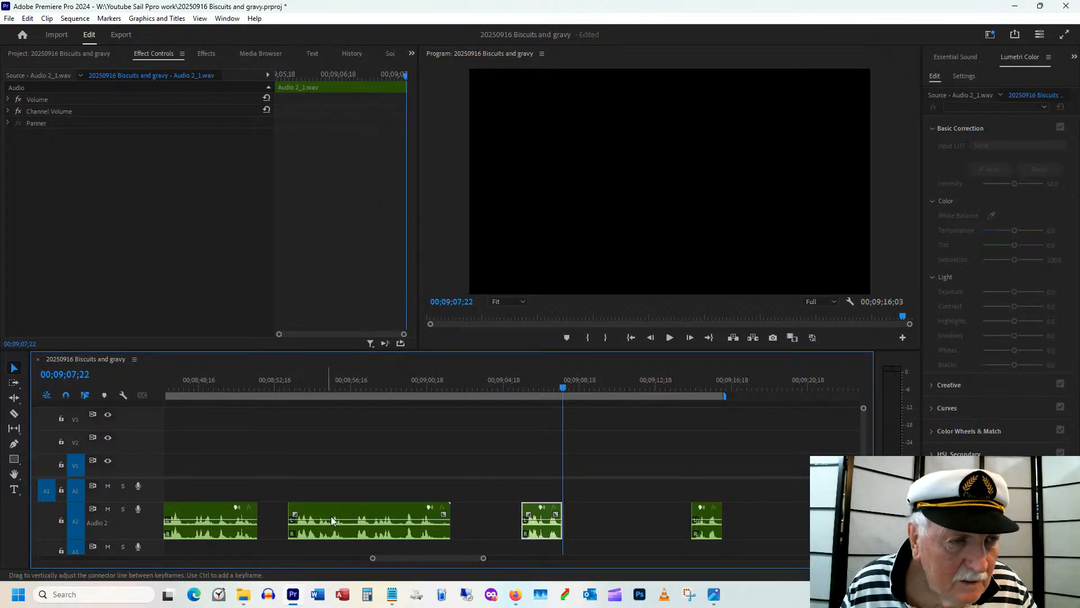
# Insert the second voice-over clip at the cut in the first one, and trim and butt the remaining part directly behind it.
pyautogui.moveTo(332, 520); pyautogui.dragTo(387, 520)
pyautogui.click(533, 535)
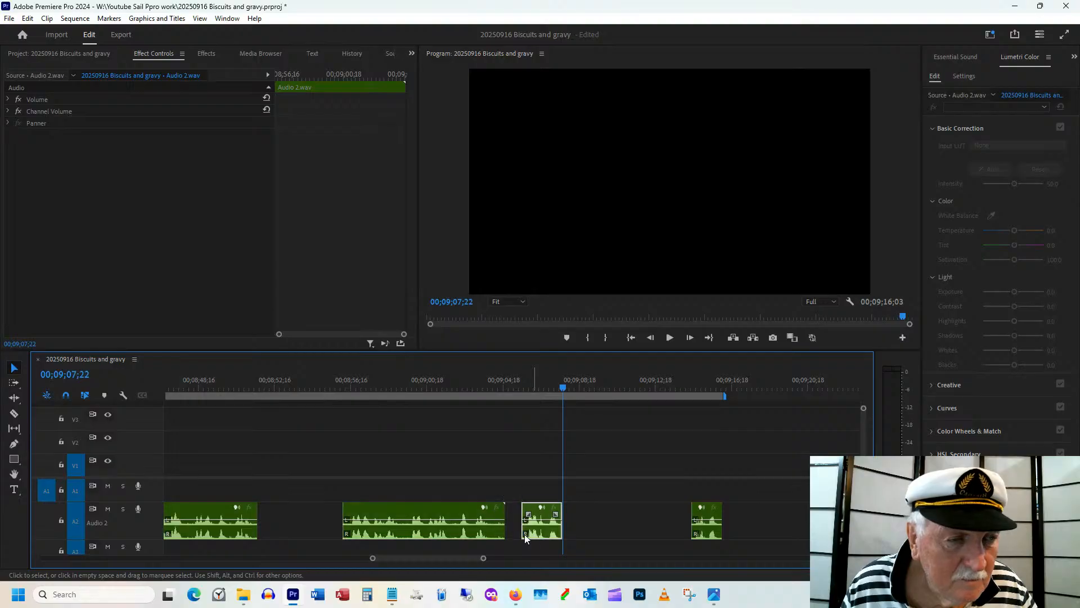
pyautogui.moveTo(525, 535); pyautogui.dragTo(276, 534)
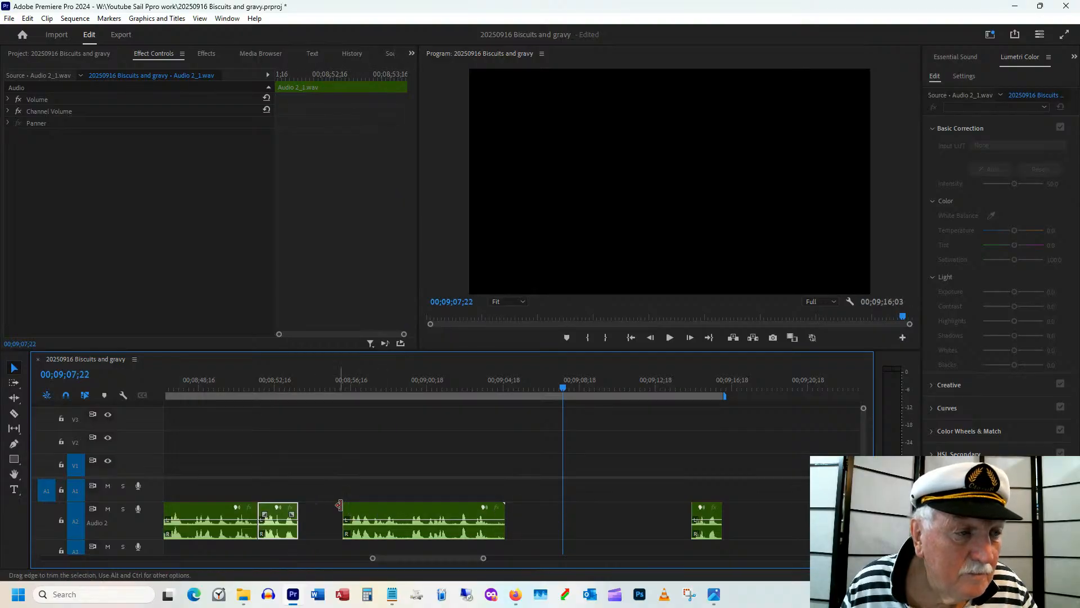
pyautogui.moveTo(346, 502); pyautogui.dragTo(325, 512)
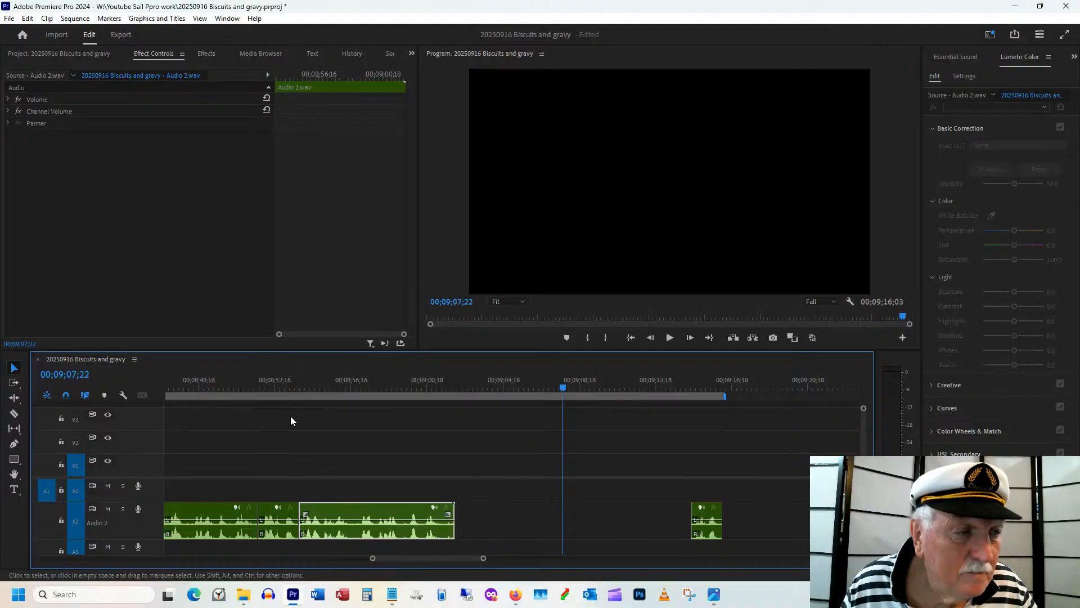
# Play through the joined voice-over, trim the end of its last part to 00;09;01;17, and save the project.
pyautogui.click(289, 383)
pyautogui.press('space')
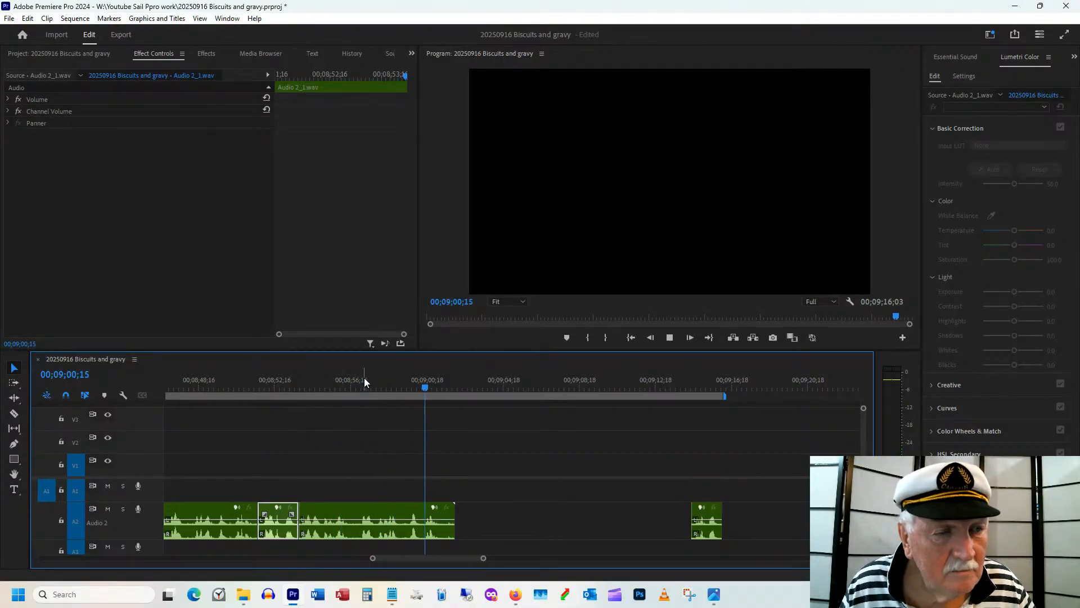
pyautogui.click(438, 512)
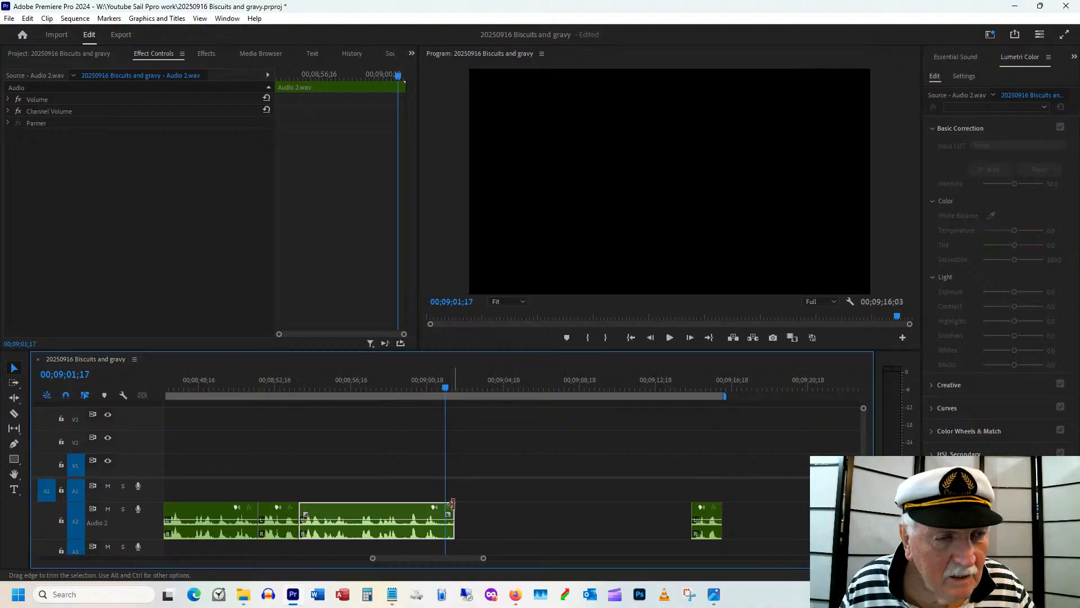
pyautogui.moveTo(452, 504); pyautogui.dragTo(445, 505)
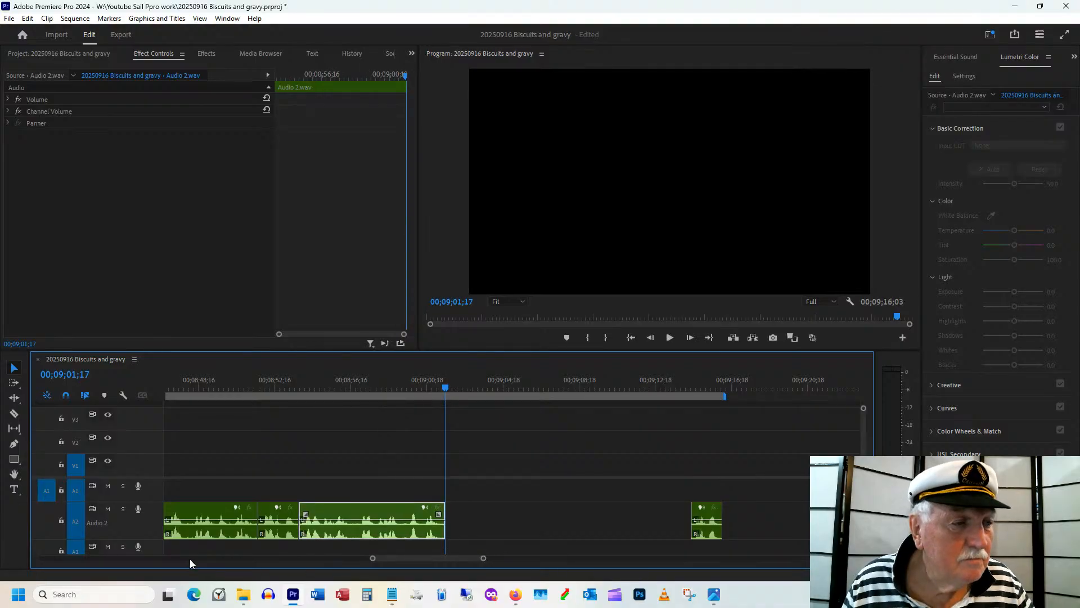
pyautogui.hotkey('ctrl', 's')
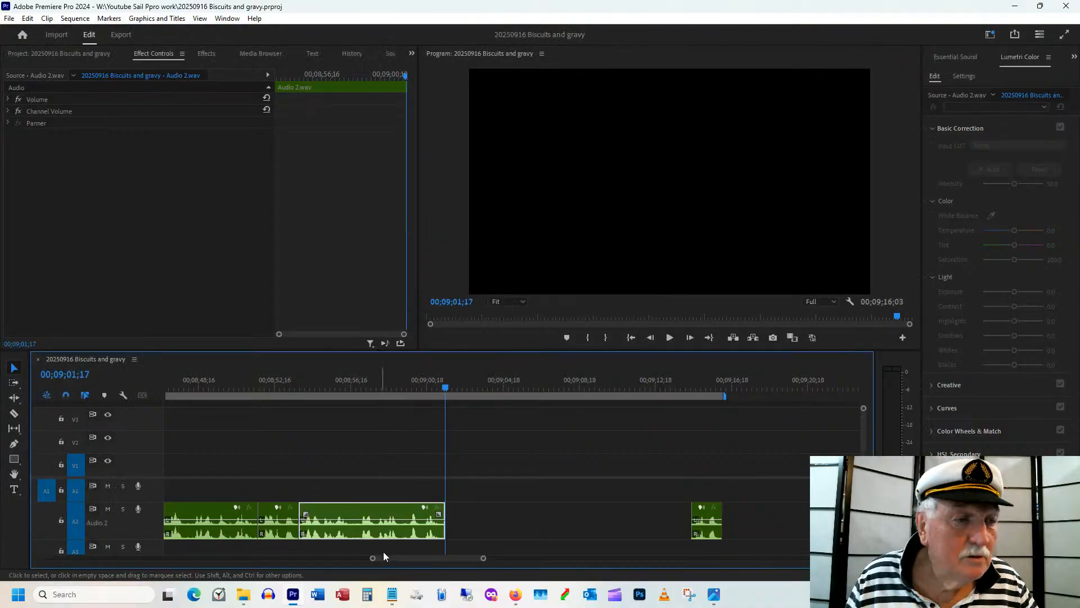
# Place the playhead at 00;08;41;04 just after the last video clip and open the recent project 20250909 Liver tomato.prproj.
pyautogui.moveTo(387, 556); pyautogui.dragTo(374, 558)
pyautogui.click(484, 388)
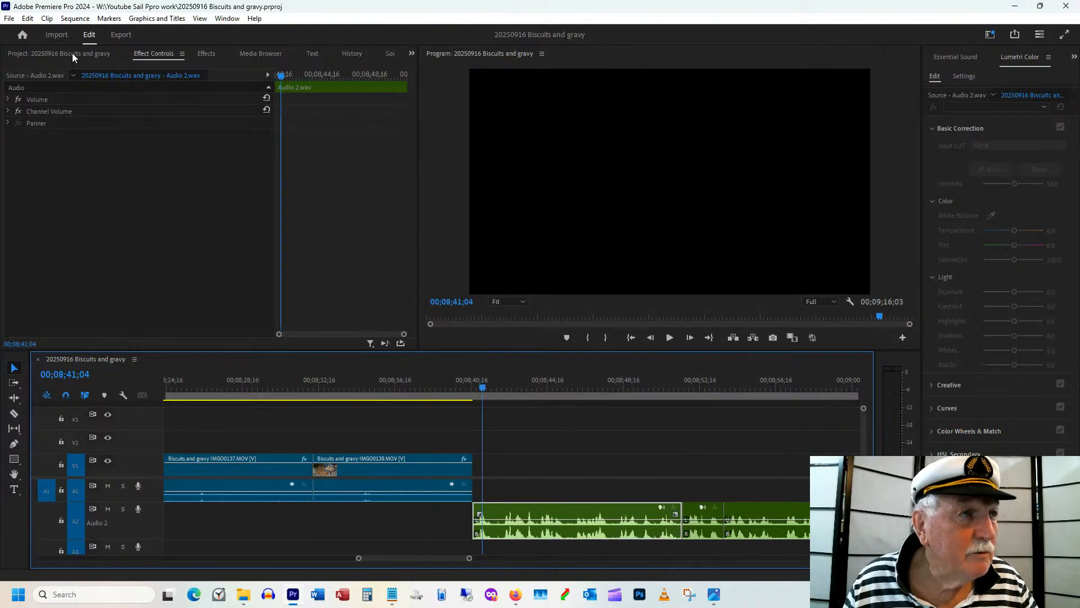
pyautogui.click(9, 18)
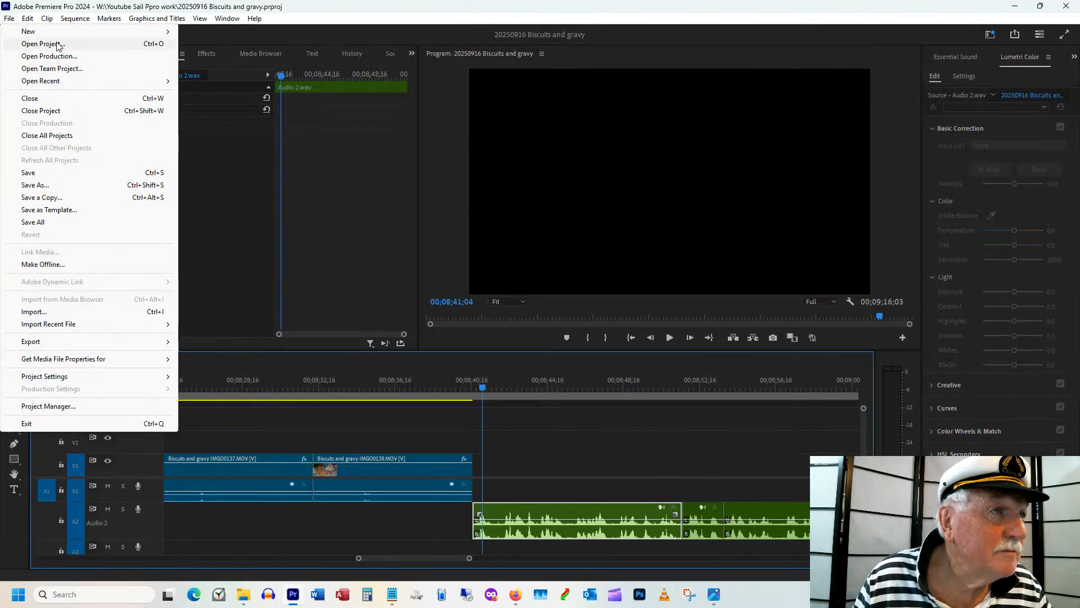
pyautogui.moveTo(49, 86)
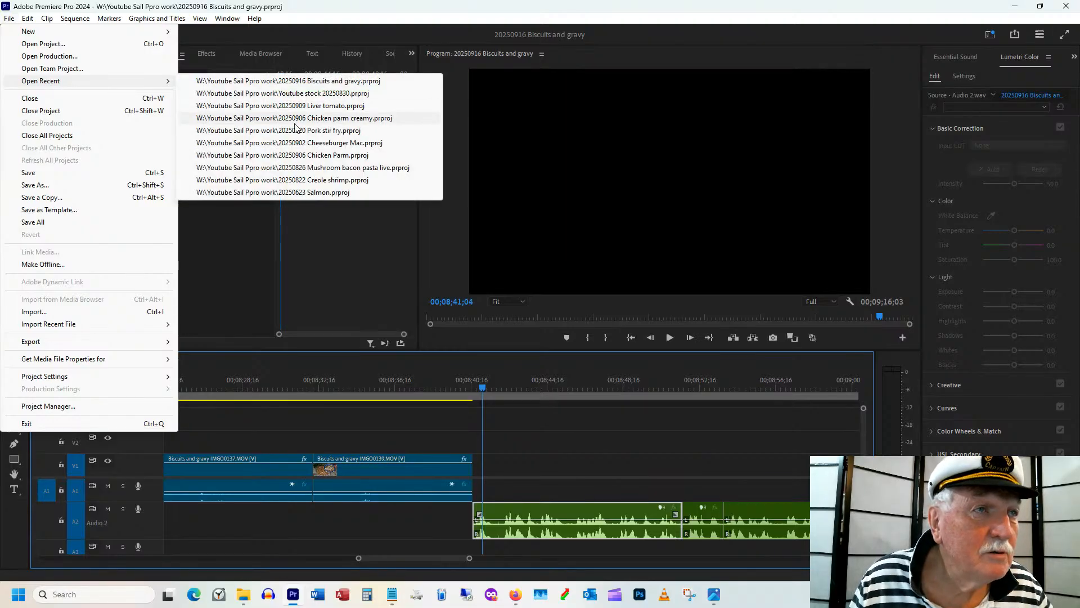
pyautogui.click(295, 106)
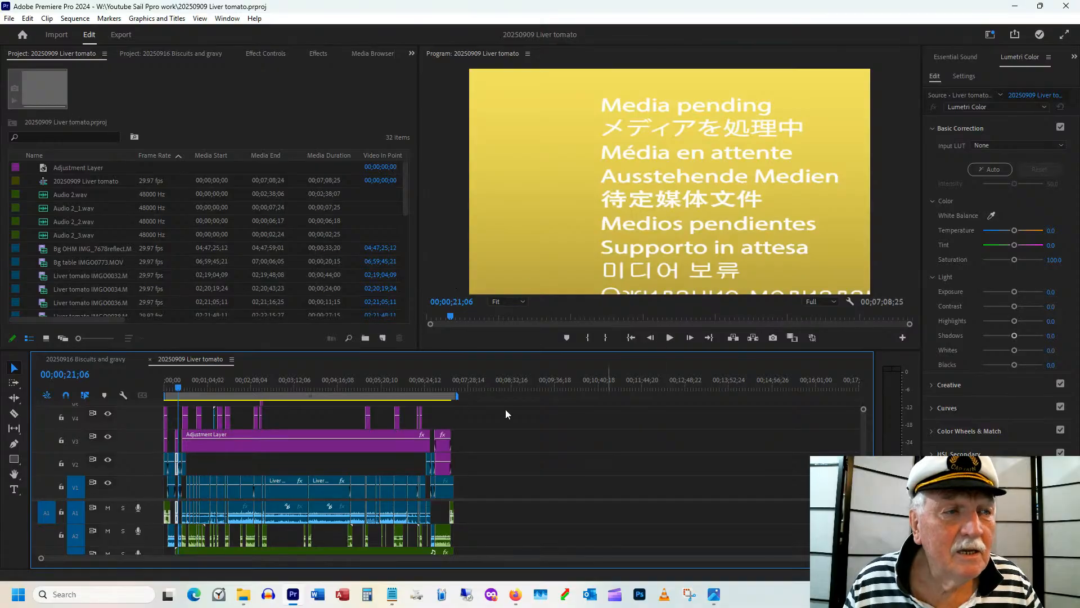
# Select the closing Ingredients clips on V3, V2 and V1 plus the final A1 audio clip, and close the Liver tomato project.
pyautogui.click(443, 444)
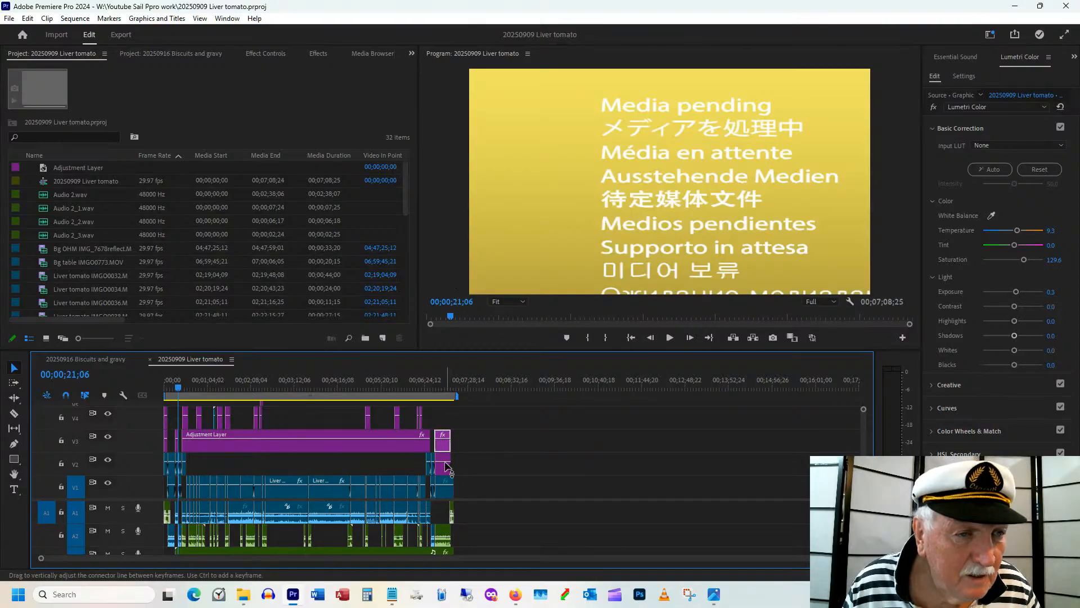
pyautogui.click(444, 387)
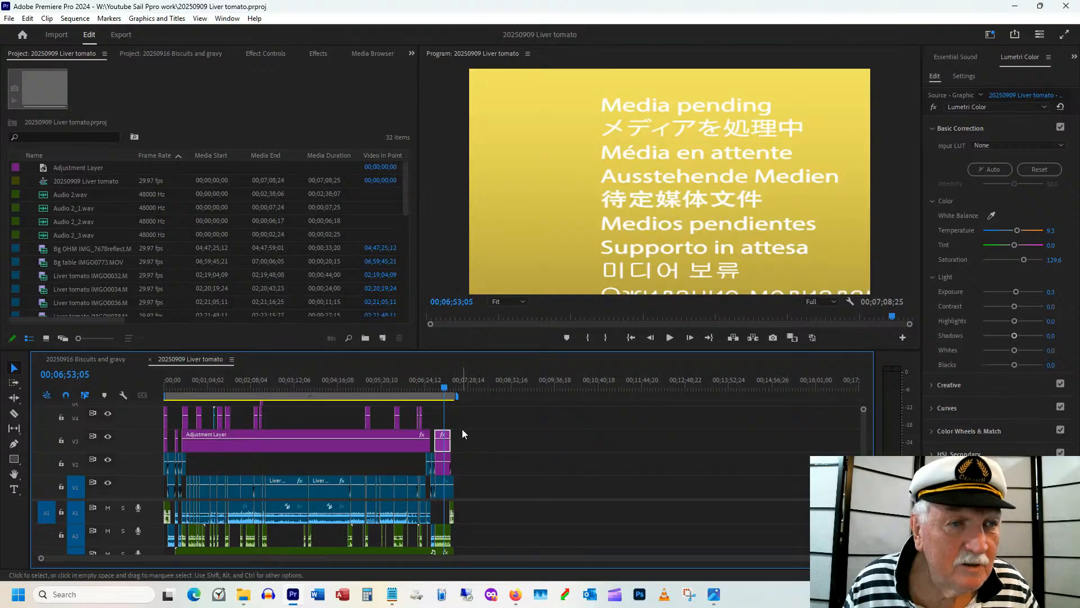
pyautogui.keyDown('shift'); pyautogui.click(445, 466); pyautogui.keyUp('shift')
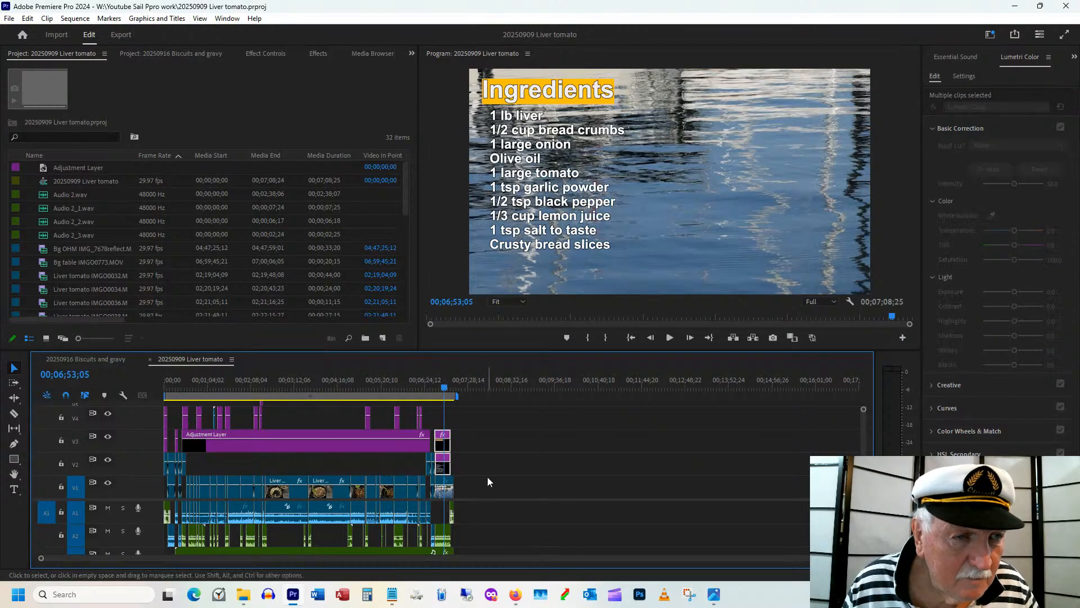
pyautogui.keyDown('shift'); pyautogui.click(450, 493); pyautogui.keyUp('shift')
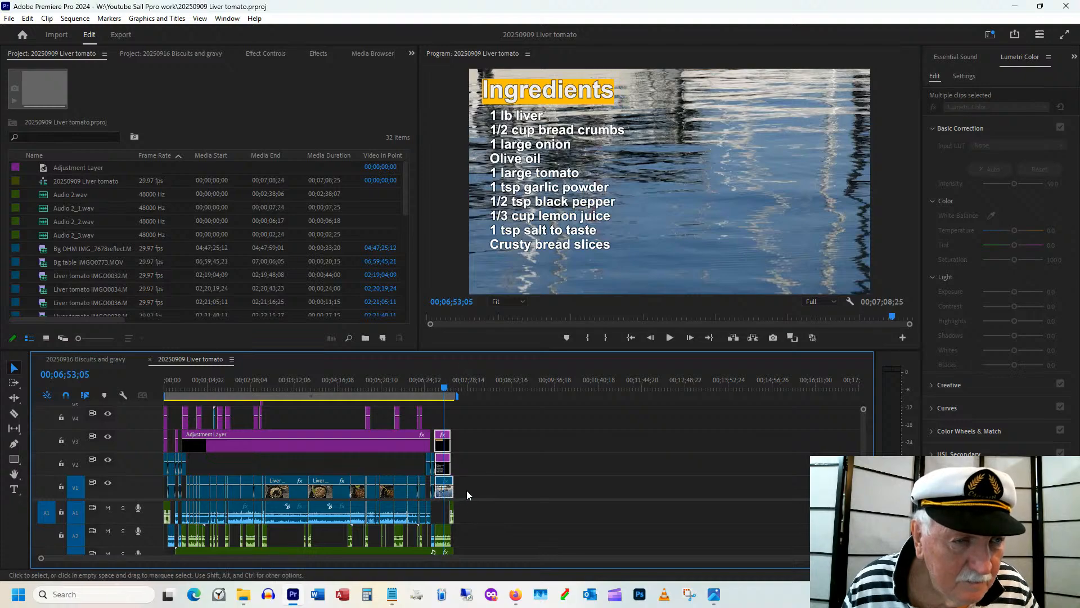
pyautogui.keyDown('shift'); pyautogui.click(452, 518); pyautogui.keyUp('shift')
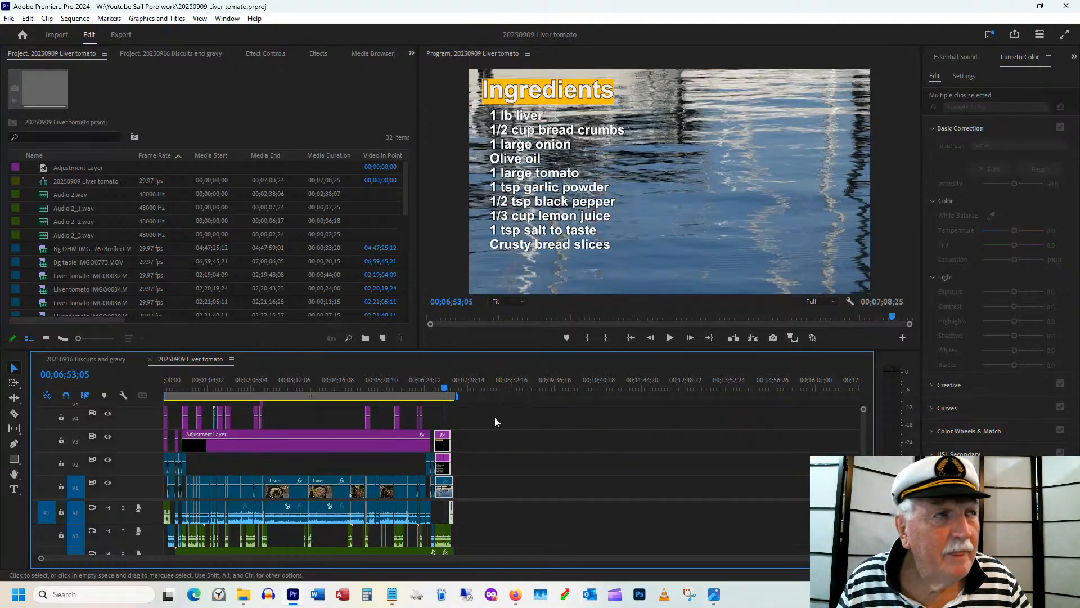
pyautogui.click(9, 19)
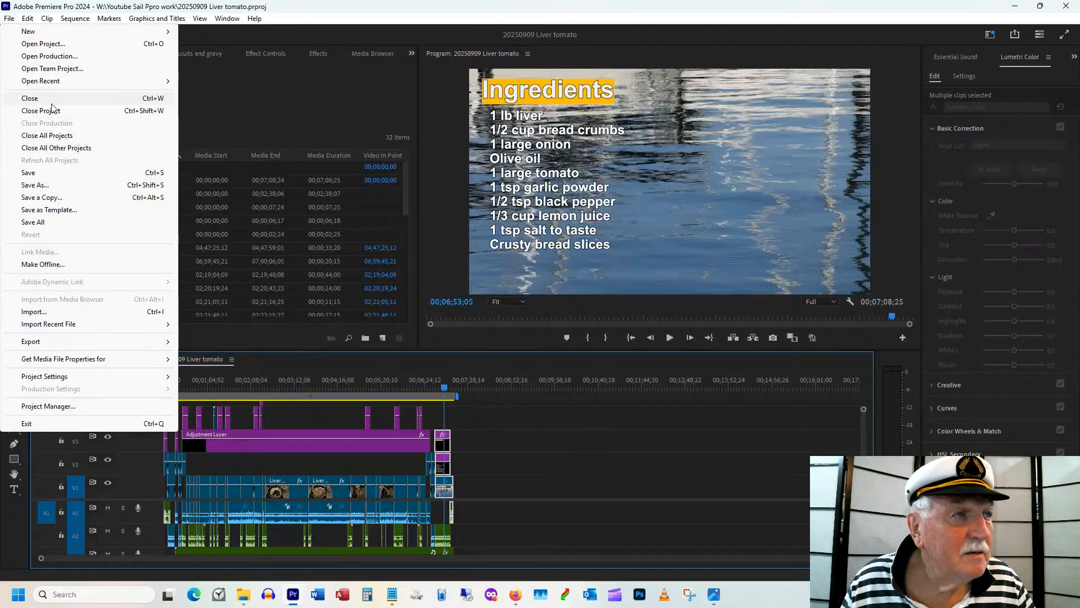
pyautogui.click(41, 111)
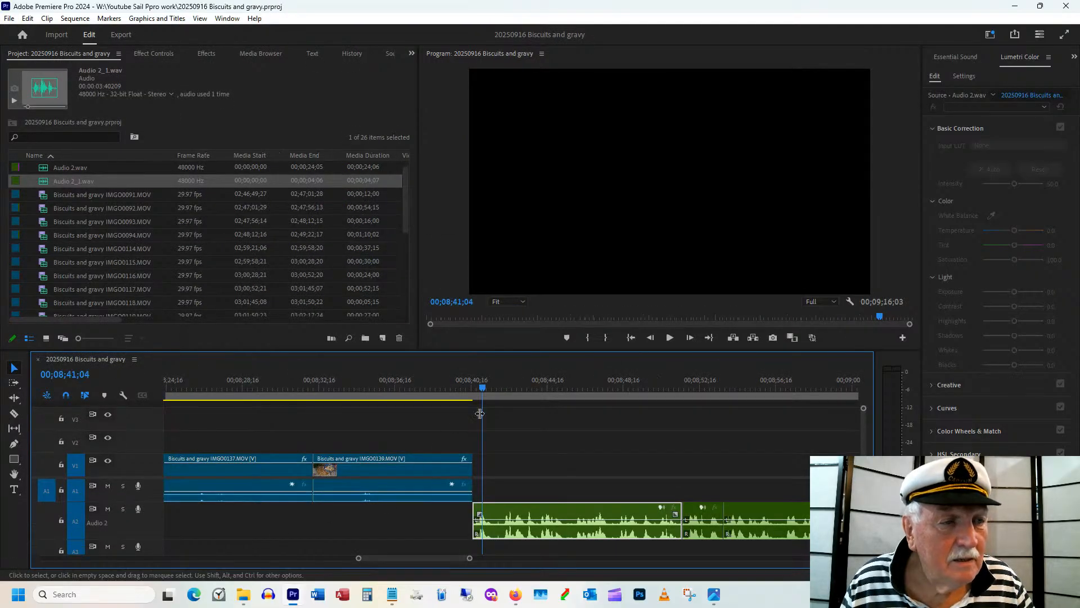
# Paste the copied closing Ingredients scene past the end of the sequence and delete the leftover voice-over fragment on A2.
pyautogui.moveTo(415, 558)
pyautogui.mouseDown()
pyautogui.moveTo(444, 558)
pyautogui.moveTo(435, 562)
pyautogui.mouseUp()
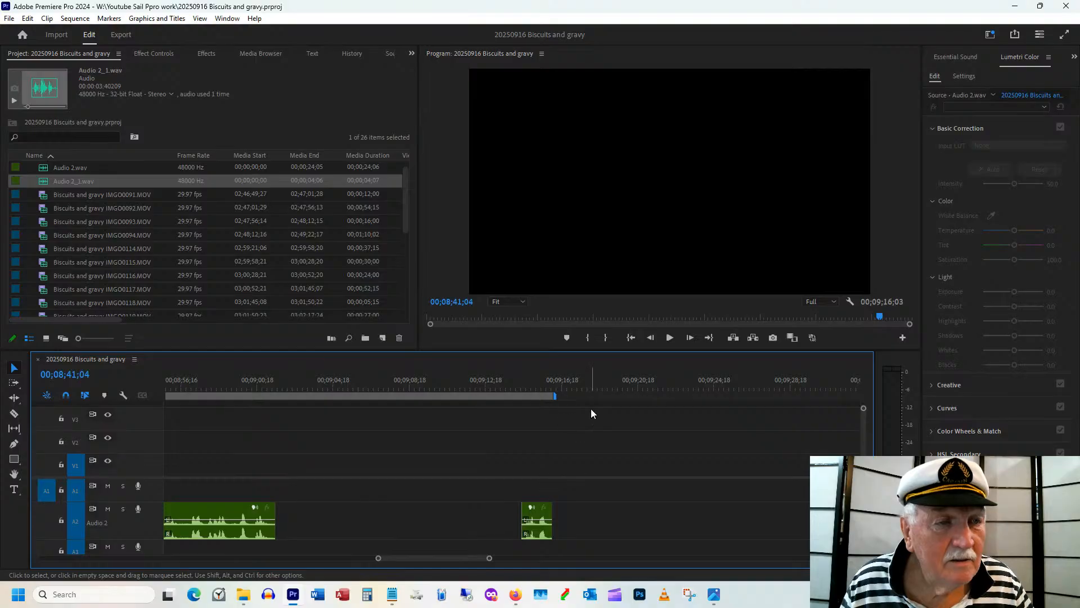
pyautogui.click(592, 389)
pyautogui.hotkey('ctrl', 'v')
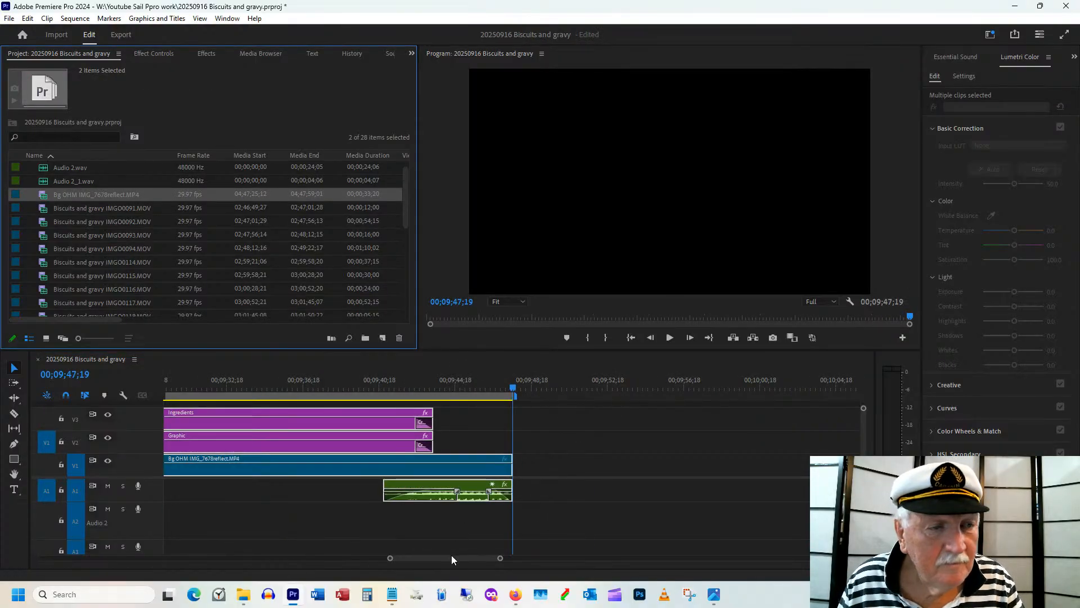
pyautogui.moveTo(452, 555); pyautogui.dragTo(428, 559)
pyautogui.click(610, 536)
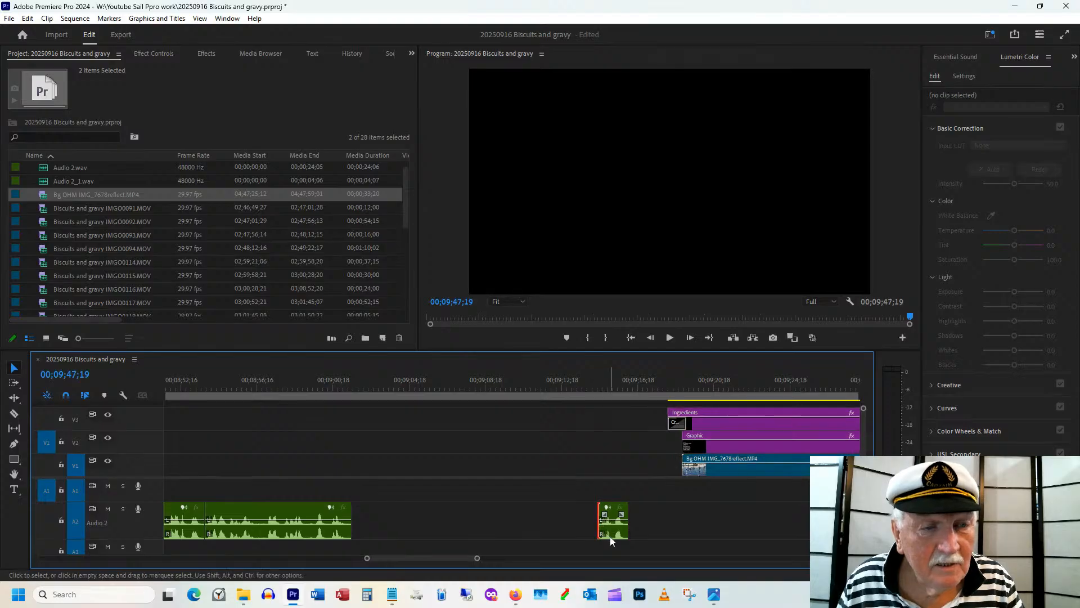
pyautogui.press('Delete')
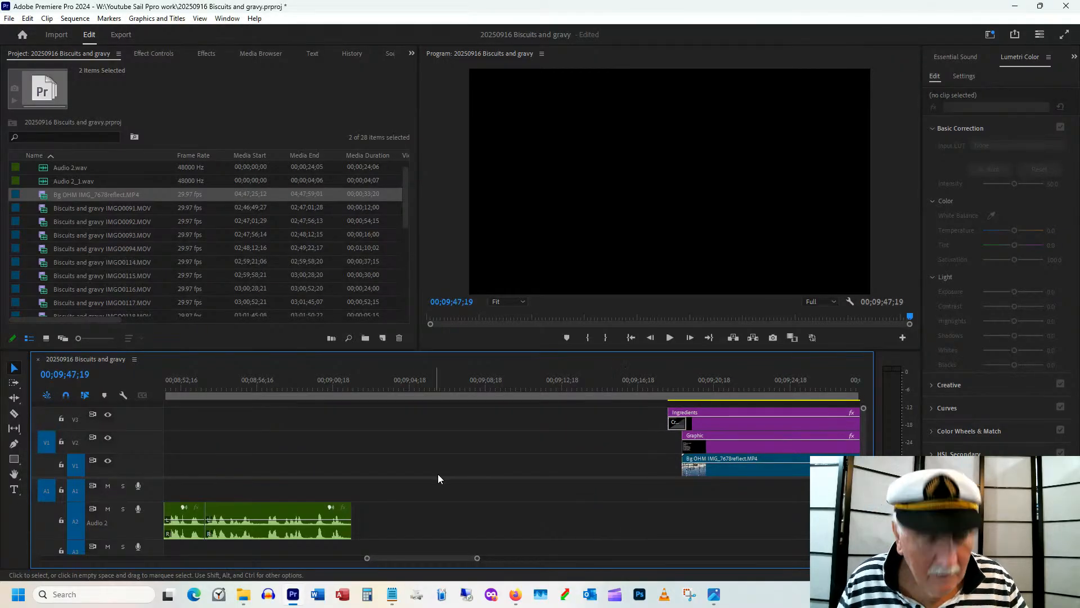
# Move the pasted Ingredients, Graphic and Bg OHM IMG_7678reflect.MP4 clips directly behind the last cooking clip and play the transition.
pyautogui.press('-')
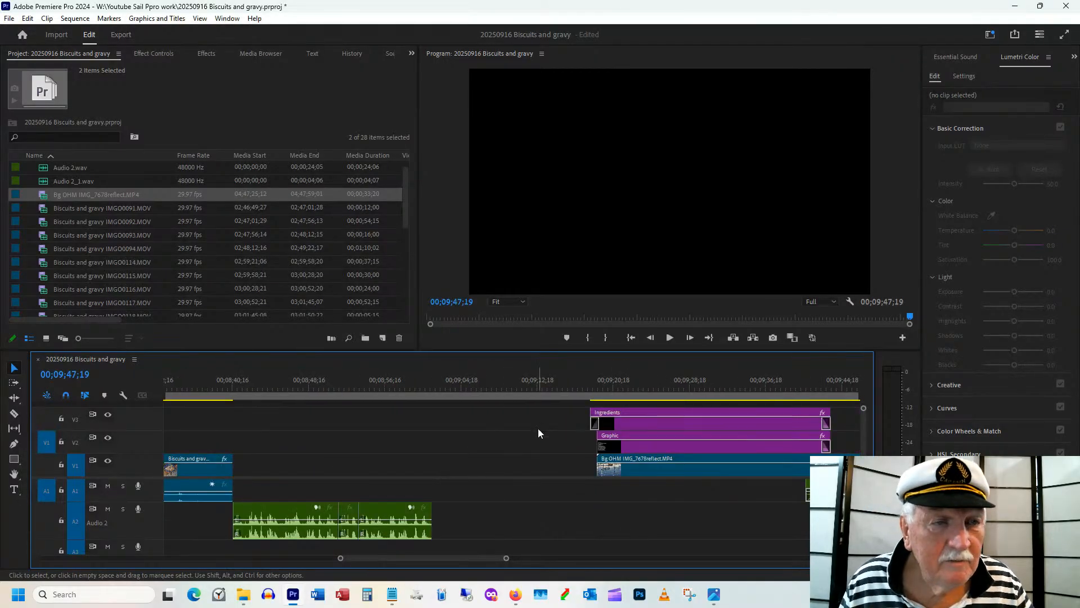
pyautogui.moveTo(565, 416); pyautogui.dragTo(613, 443)
pyautogui.hotkey('ctrl', 'z')
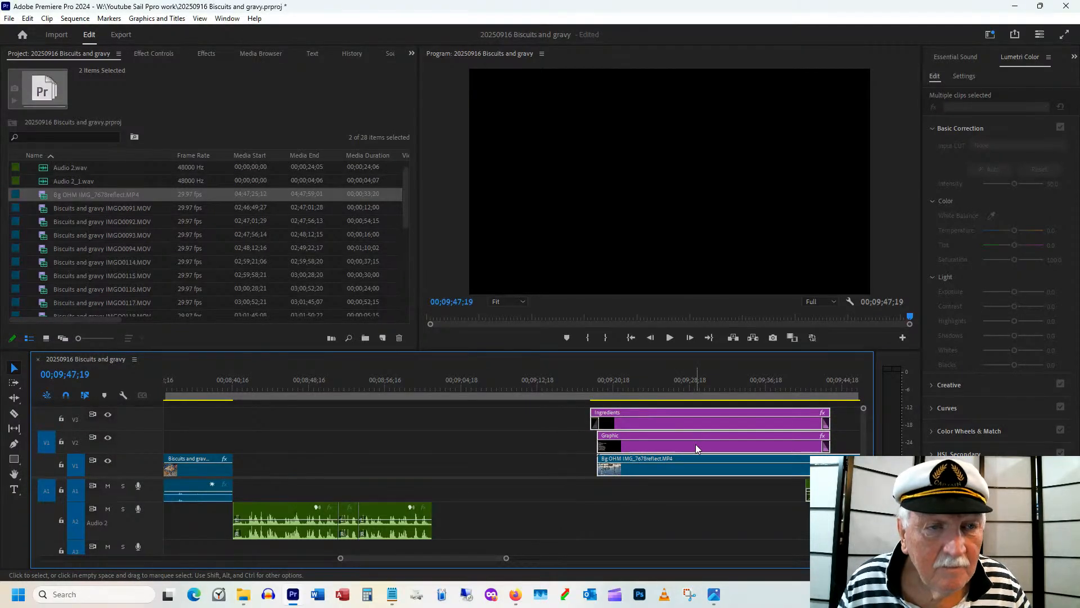
pyautogui.moveTo(696, 444); pyautogui.dragTo(332, 454)
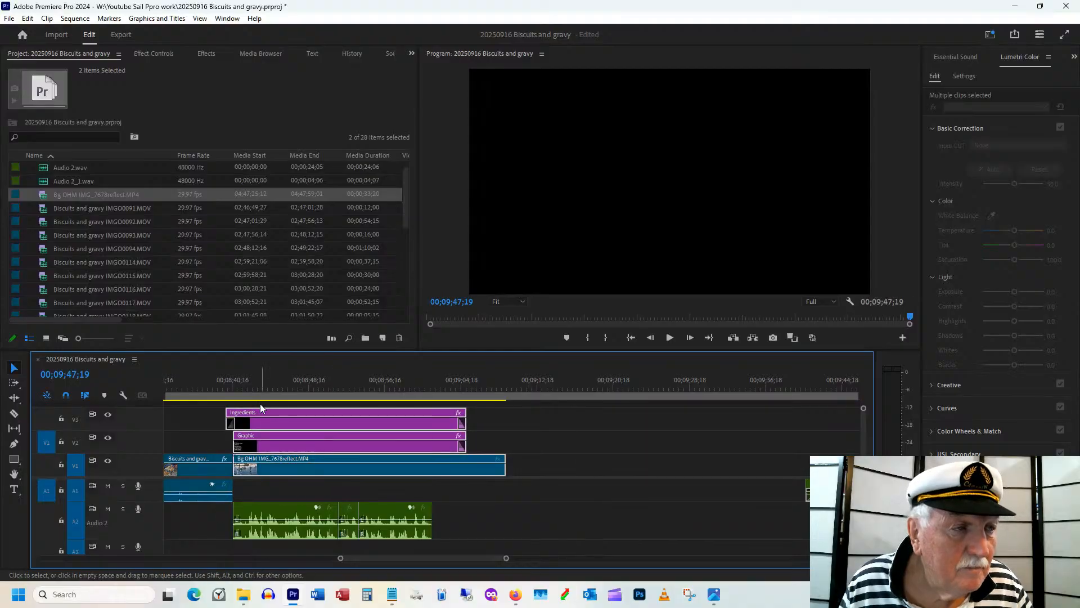
pyautogui.click(215, 383)
pyautogui.press('space')
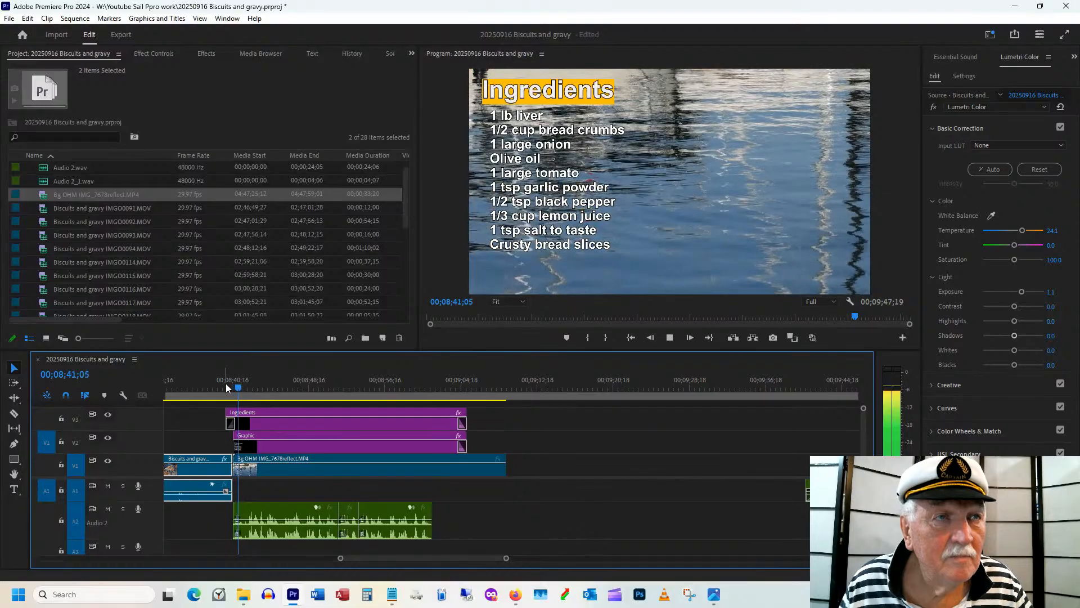
pyautogui.press('space')
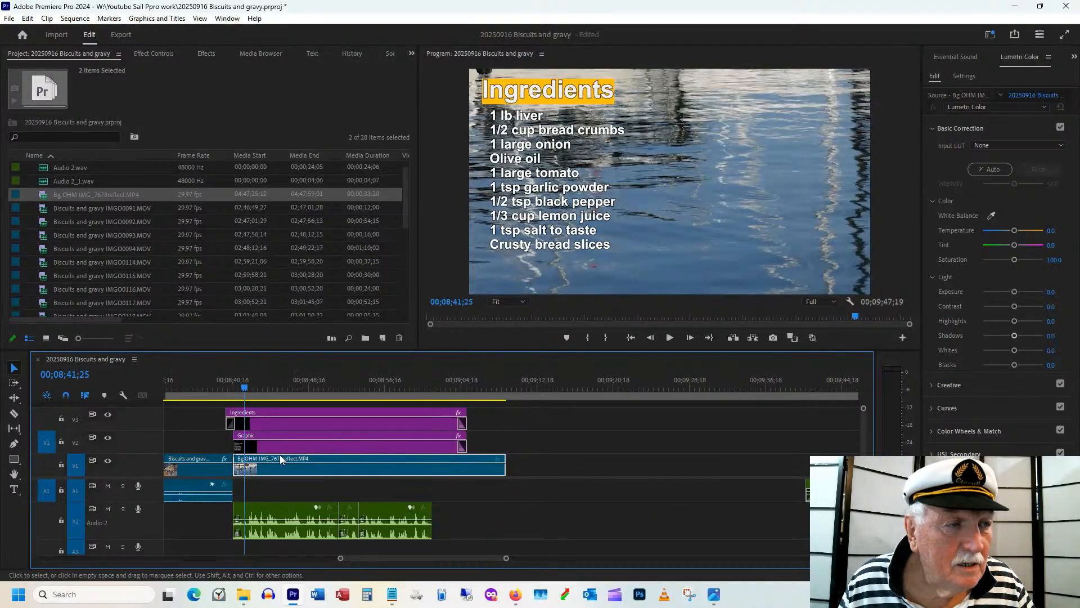
# Replace the liver recipe's ingredient list in the Graphic title with the biscuits and gravy list from 20250916 Biscuits and gravy.txt, 2 cups flour through salt to taste.
pyautogui.click(247, 448)
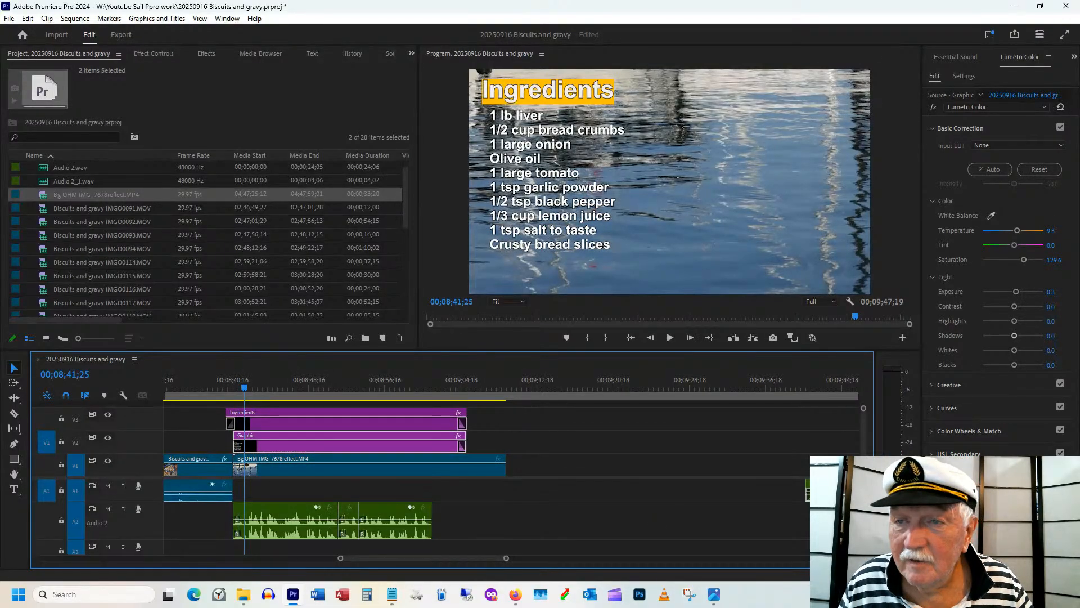
pyautogui.moveTo(1079, 336); pyautogui.dragTo(932, 229)
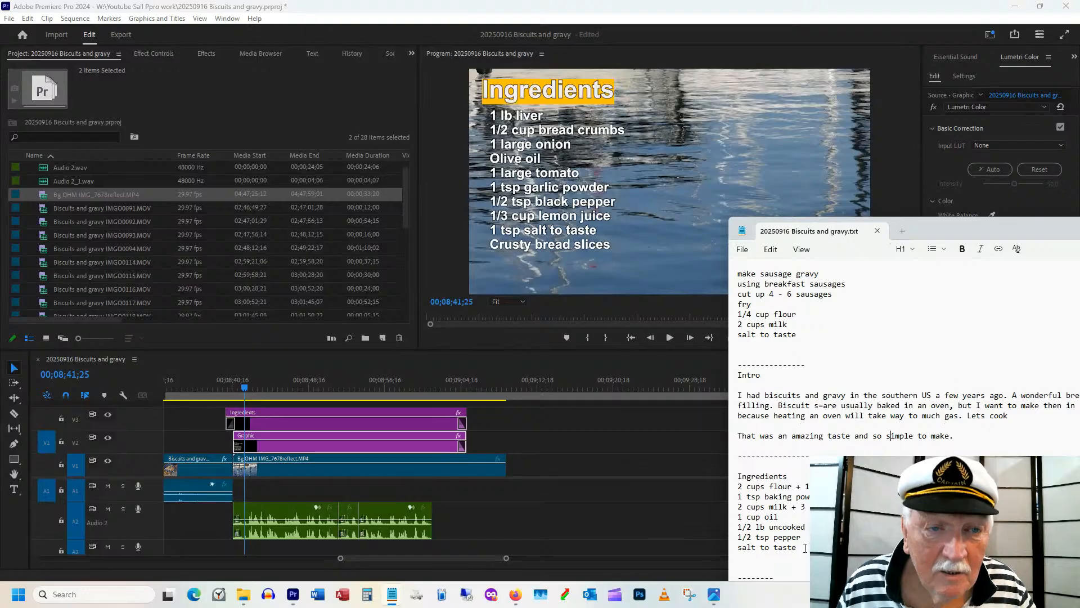
pyautogui.moveTo(787, 551); pyautogui.dragTo(724, 489)
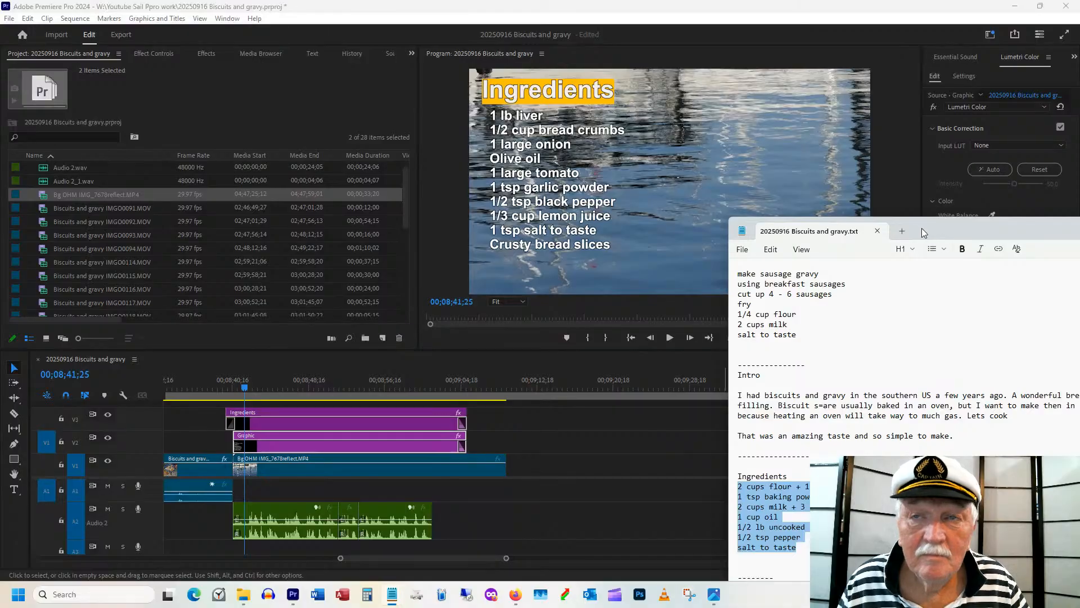
pyautogui.moveTo(924, 233); pyautogui.dragTo(1079, 228)
pyautogui.click(536, 201)
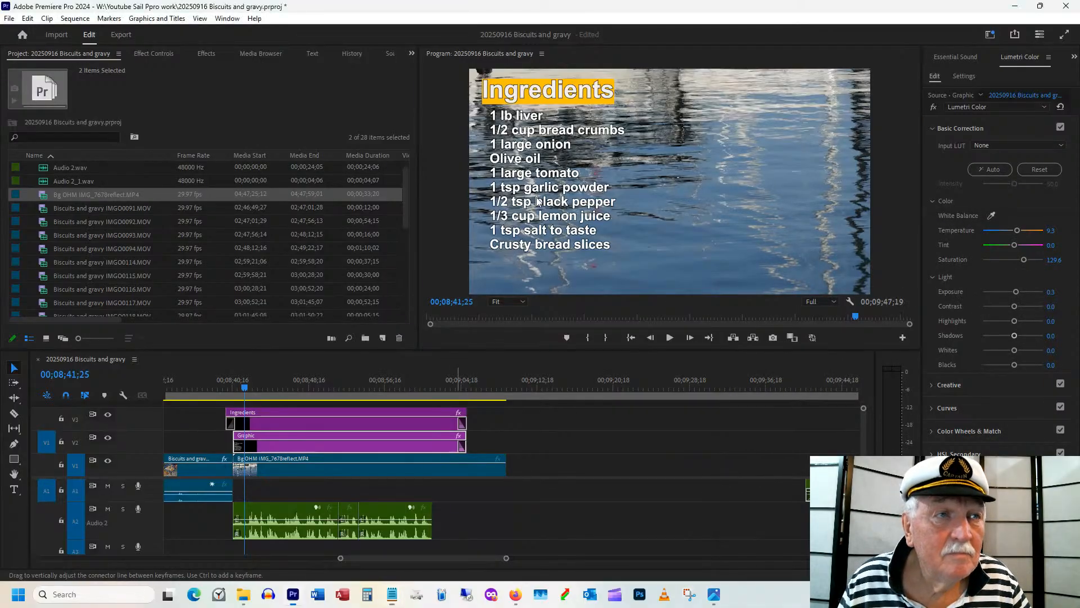
pyautogui.click(536, 201)
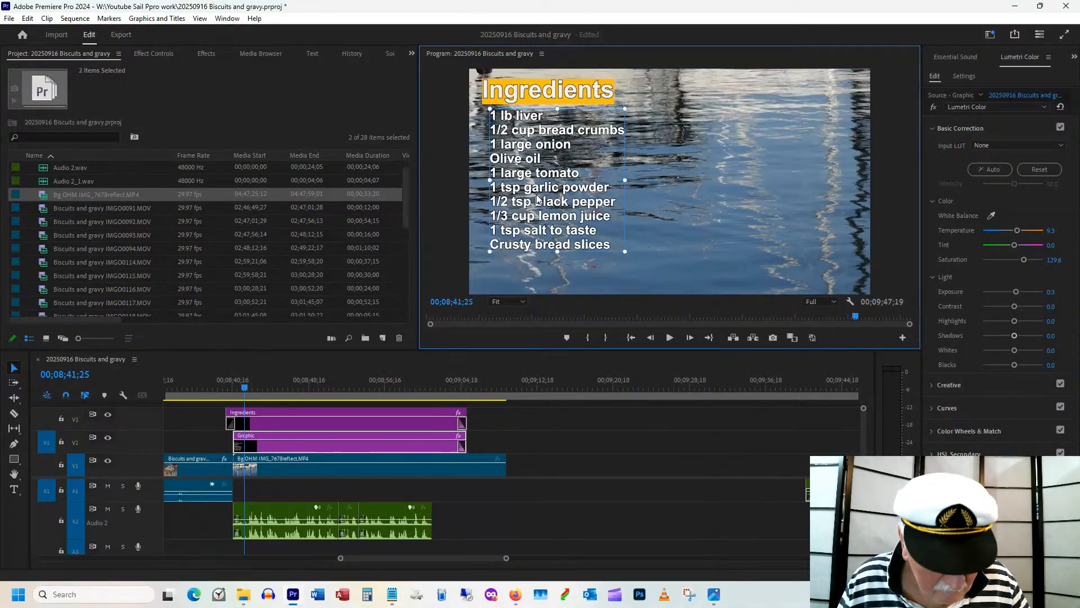
pyautogui.doubleClick(537, 196)
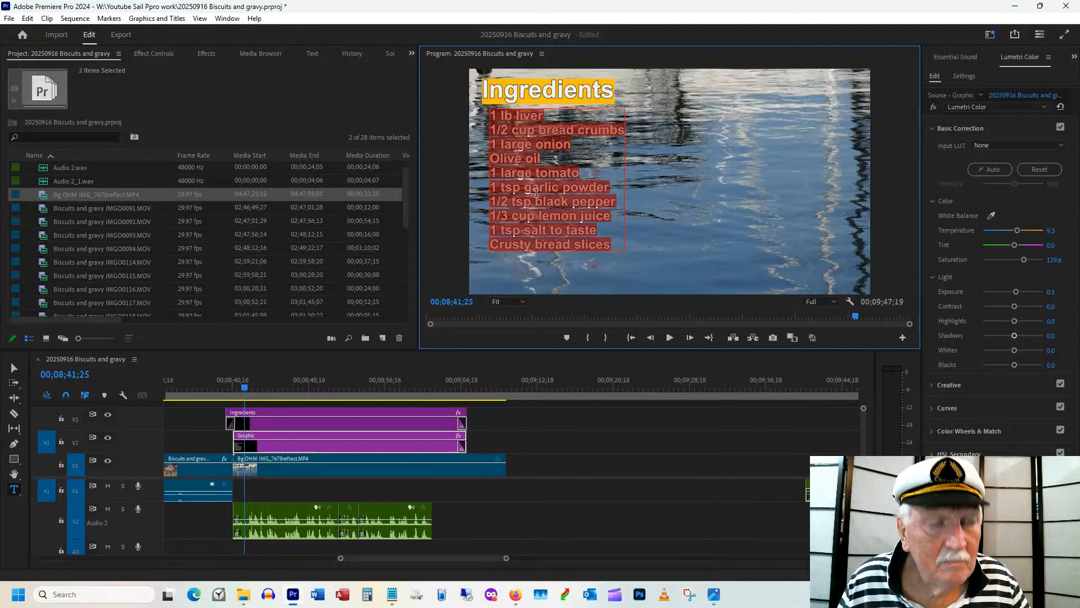
pyautogui.write('2 cups flour + 1/4 cup flour 1 tsp baking powder 2 cups milk + 3 cups milk 1 cup oil 1/2 lb uncooked sausage 1/2 tsp pepper salt to taste')
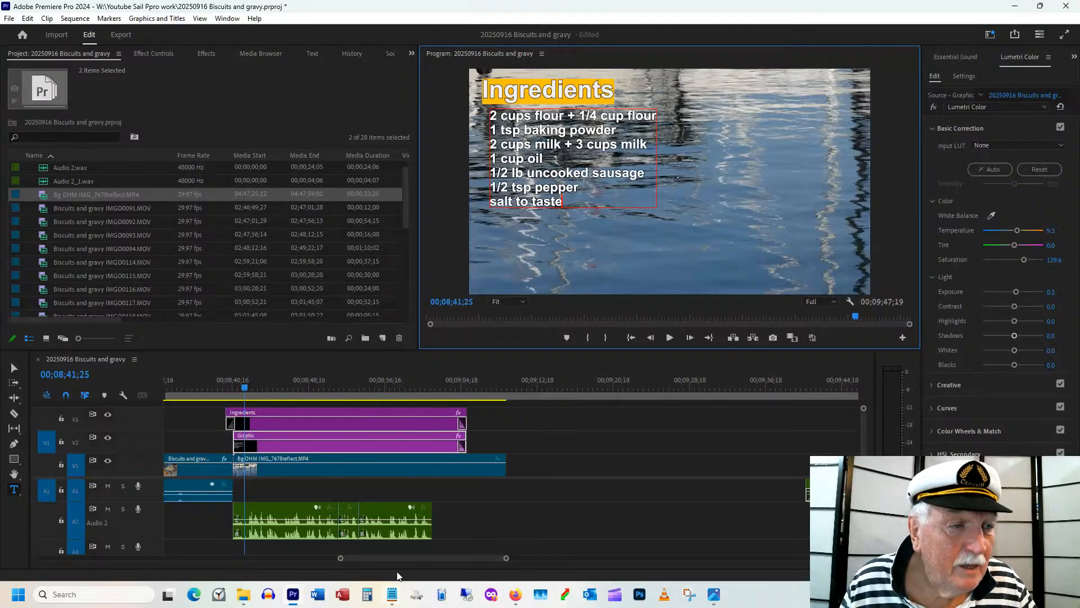
# Shorten the Ingredients and Graphic titles to end just past the voice-over and move the closing A1 audio to start at 00;09;00;28.
pyautogui.moveTo(400, 376); pyautogui.dragTo(415, 373)
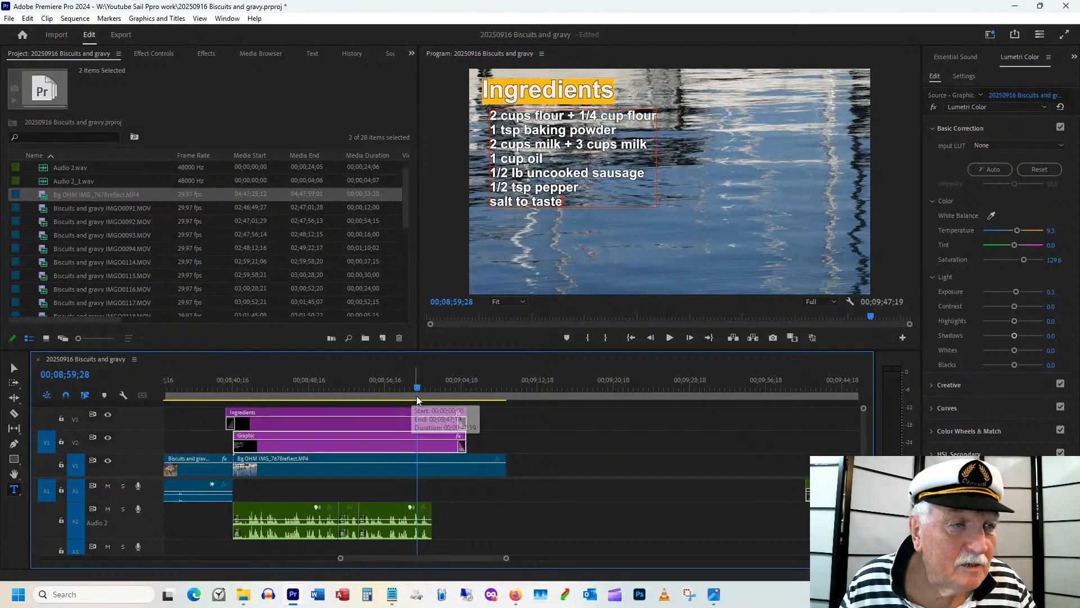
pyautogui.moveTo(417, 388); pyautogui.dragTo(426, 388)
pyautogui.moveTo(461, 423)
pyautogui.mouseDown()
pyautogui.moveTo(438, 423)
pyautogui.moveTo(459, 437)
pyautogui.moveTo(444, 432)
pyautogui.mouseUp()
pyautogui.click(808, 489)
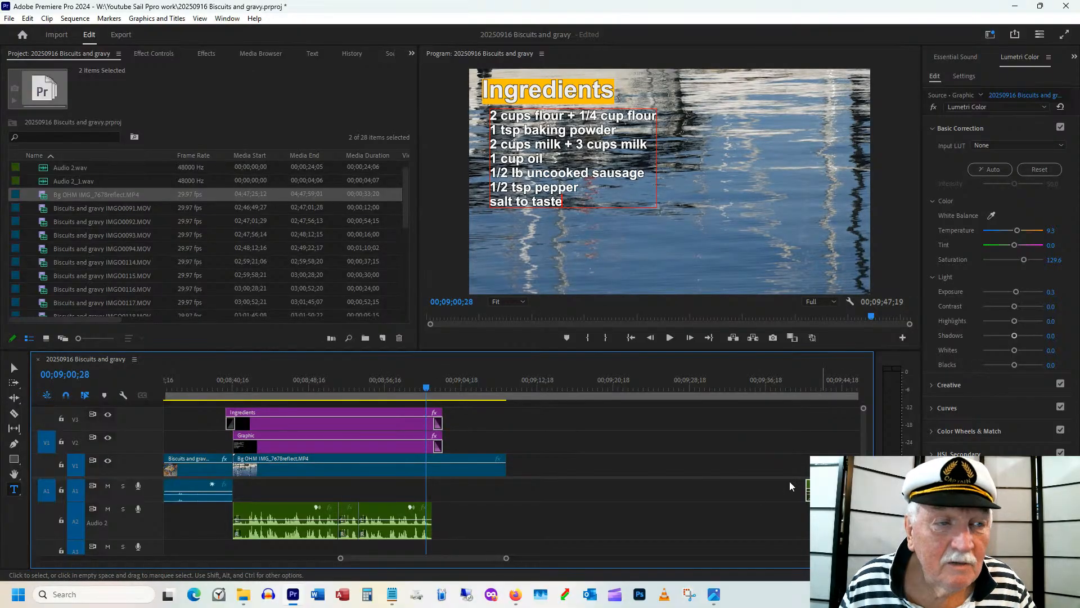
pyautogui.moveTo(808, 490); pyautogui.dragTo(428, 489)
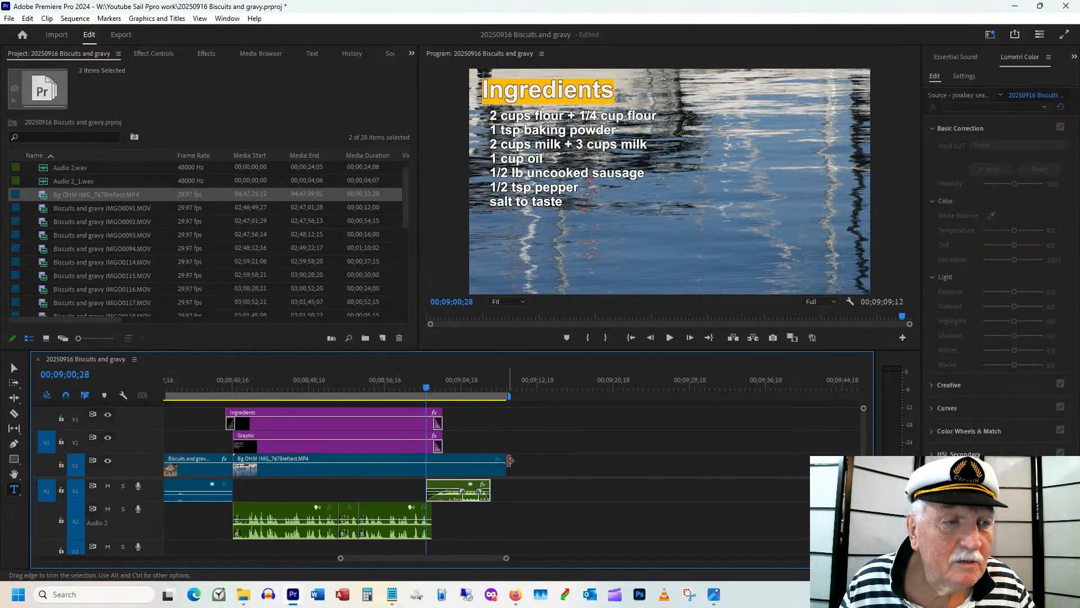
pyautogui.click(510, 460)
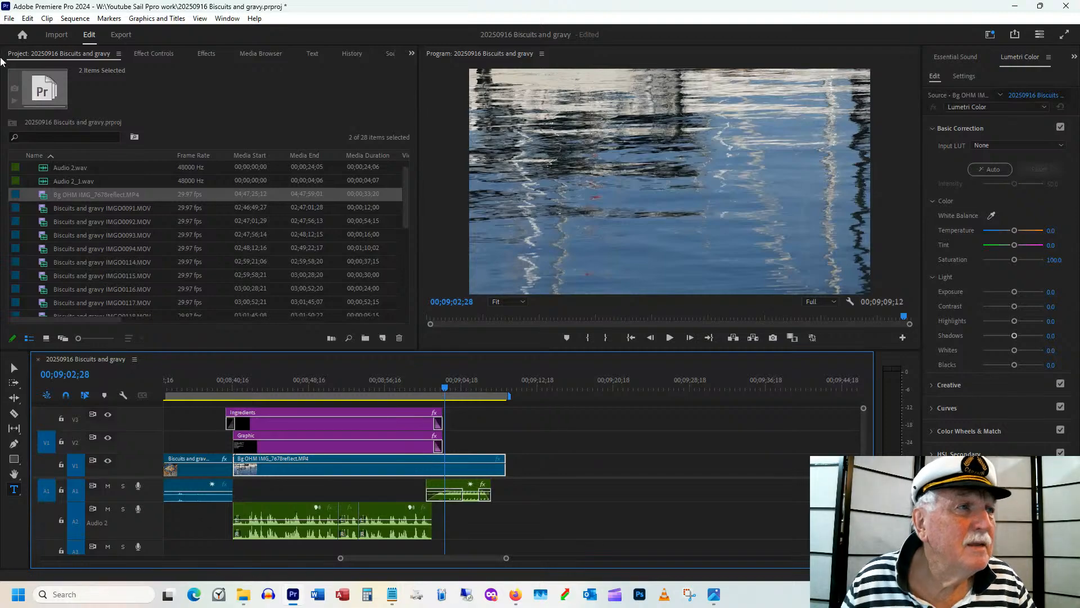
pyautogui.click(143, 54)
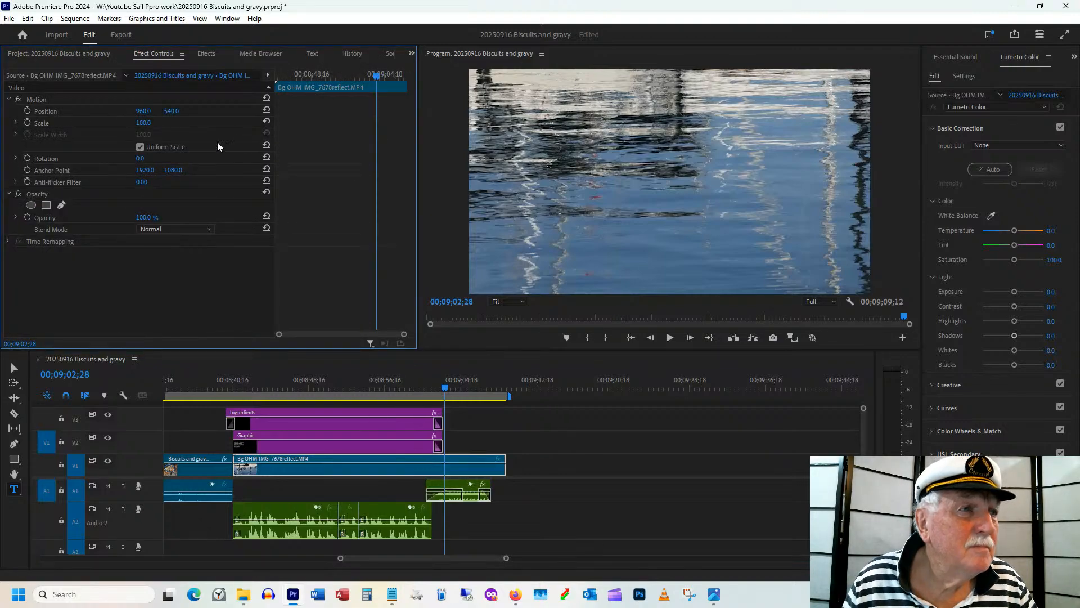
pyautogui.moveTo(376, 76)
pyautogui.mouseDown()
pyautogui.moveTo(342, 79)
pyautogui.moveTo(383, 77)
pyautogui.mouseUp()
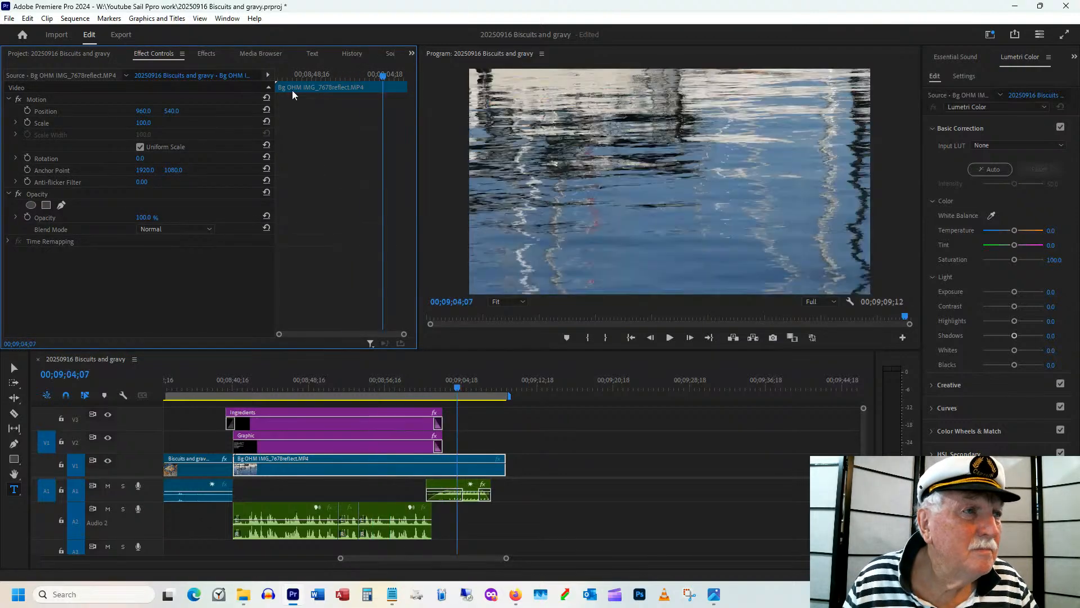
pyautogui.click(28, 122)
pyautogui.click(27, 111)
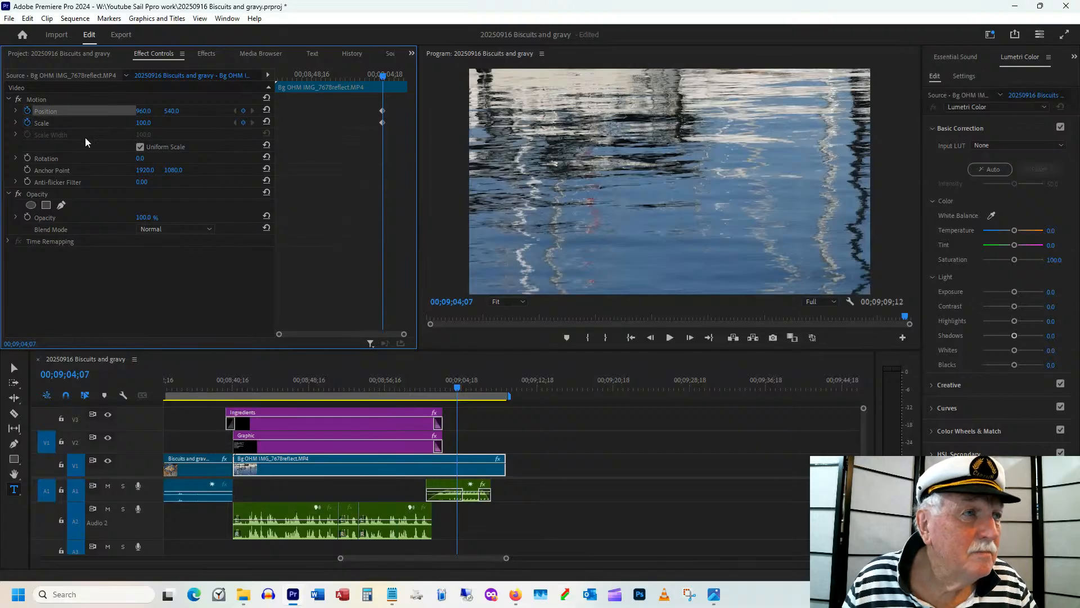
pyautogui.click(100, 110)
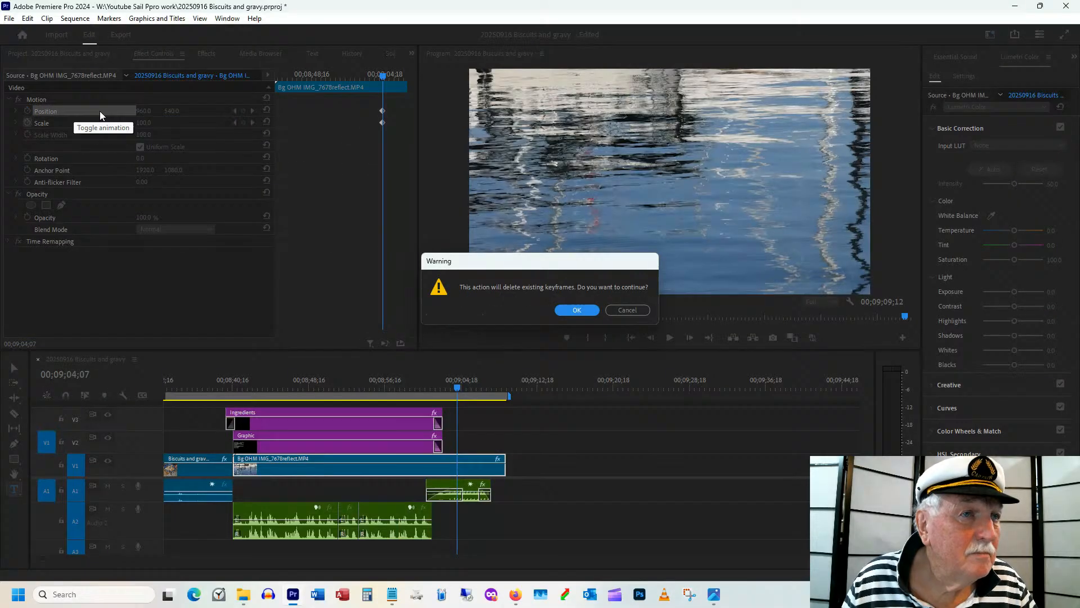
pyautogui.click(577, 311)
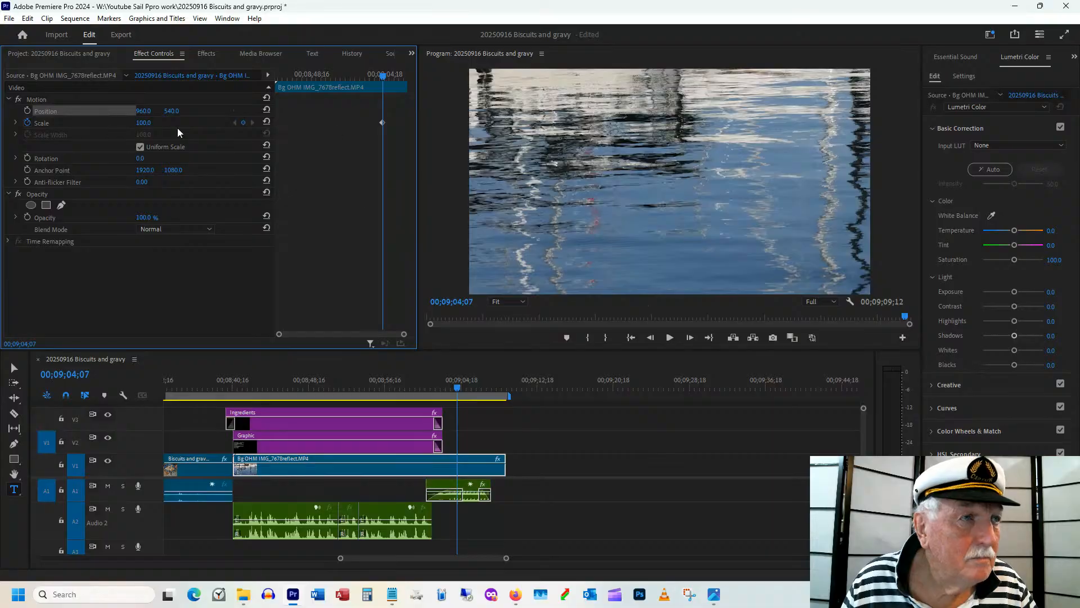
pyautogui.click(36, 99)
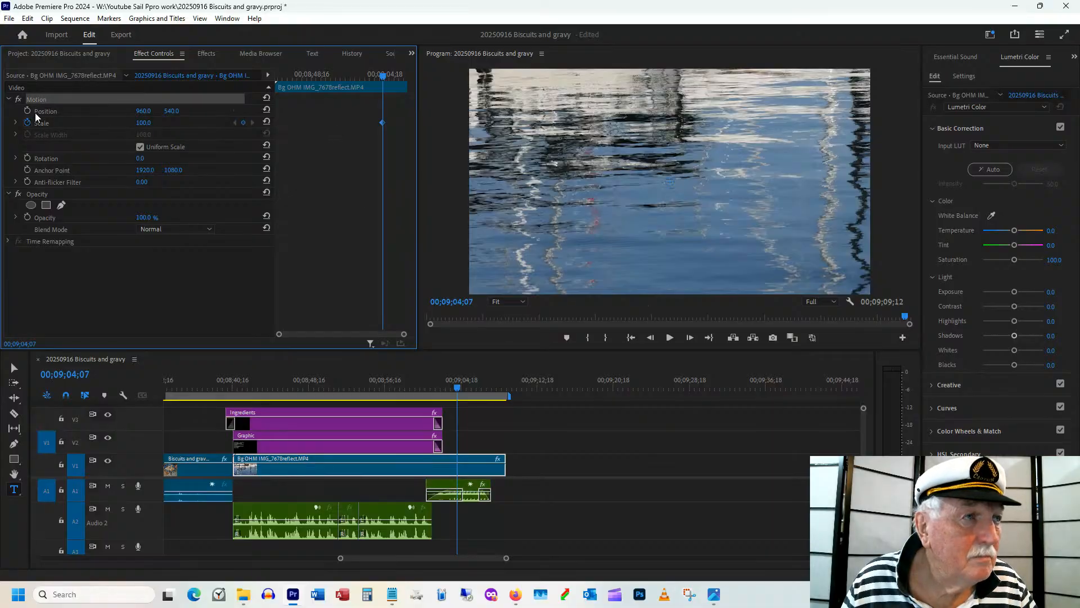
pyautogui.click(27, 122)
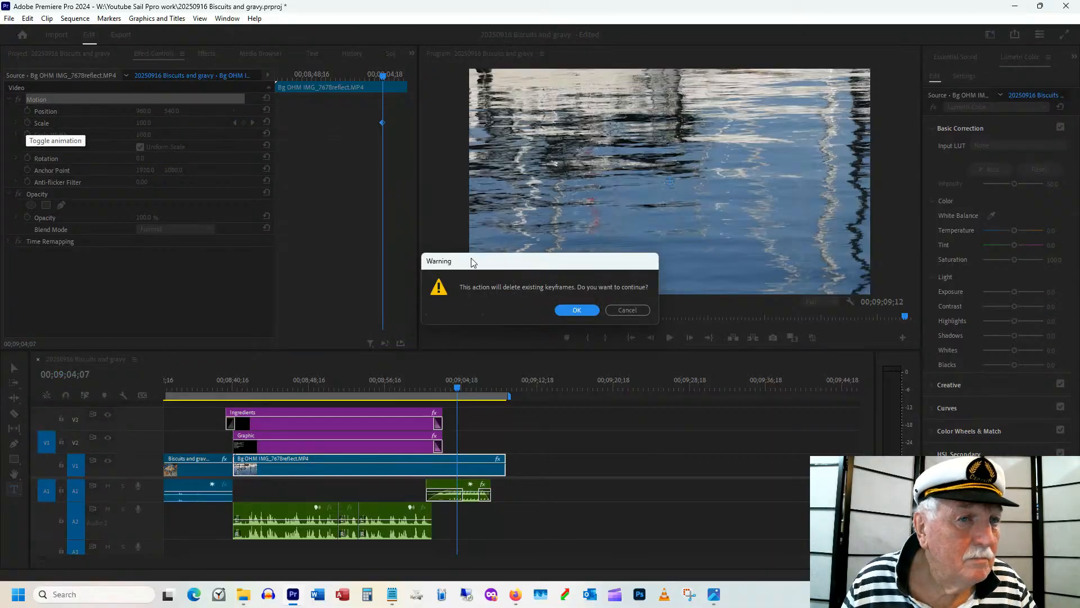
pyautogui.click(577, 310)
# Play the closing section and trim the end of the water background clip on V1 to the end of the A1 audio.
pyautogui.moveTo(450, 385)
pyautogui.mouseDown()
pyautogui.moveTo(420, 382)
pyautogui.moveTo(475, 385)
pyautogui.moveTo(443, 396)
pyautogui.mouseUp()
pyautogui.hotkey('shift', 'k')
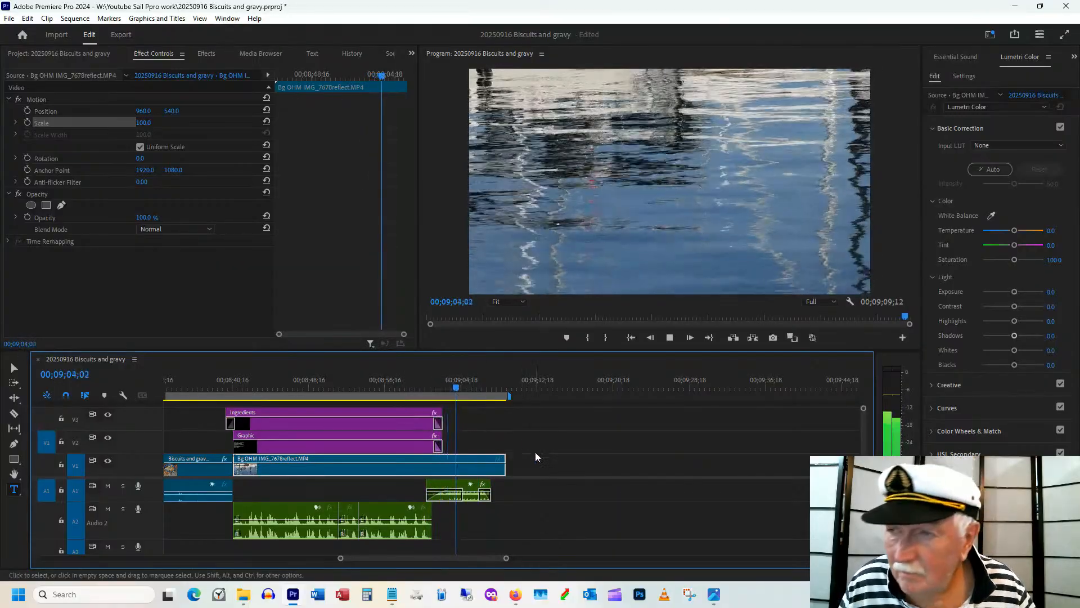
pyautogui.press('space')
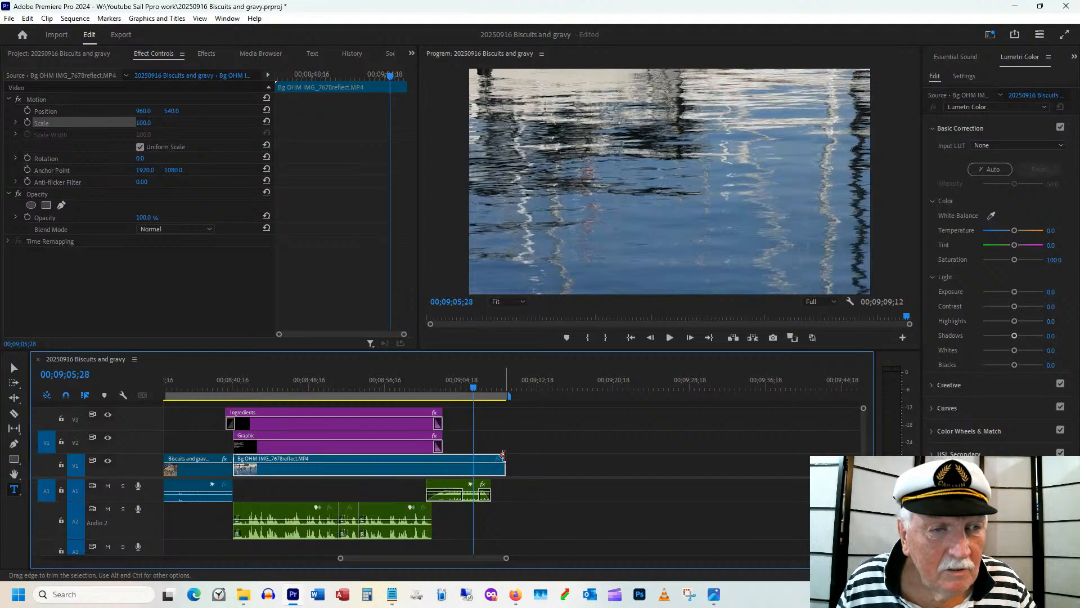
pyautogui.moveTo(504, 456); pyautogui.dragTo(490, 457)
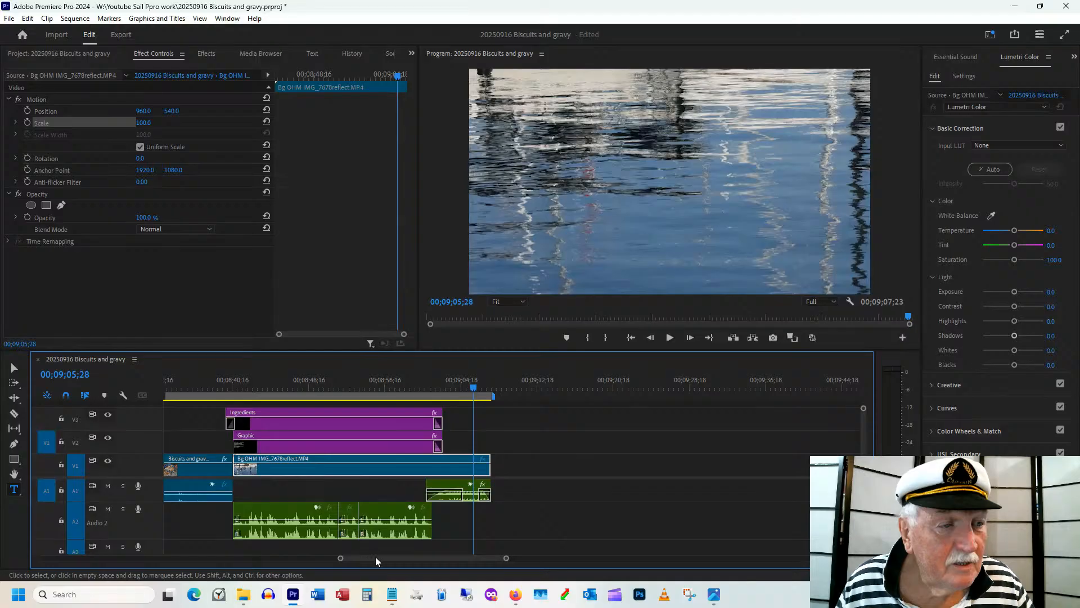
# Go back through the cooking clips on V1 and scrub to the biscuit-frying clip Biscuits and gravy IMGO0117.MOV.
pyautogui.moveTo(376, 556); pyautogui.dragTo(228, 565)
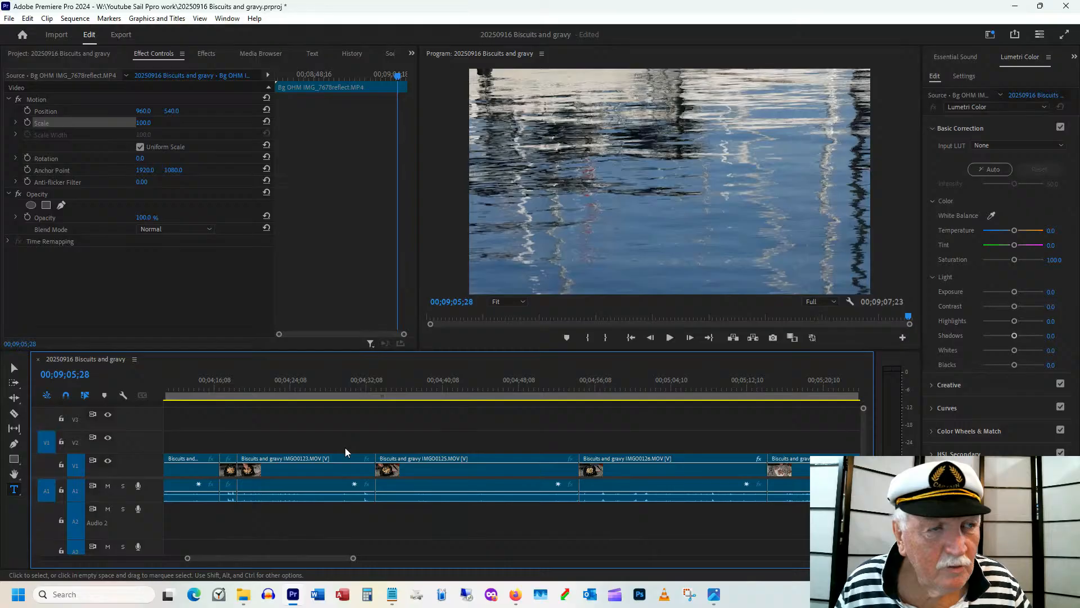
pyautogui.moveTo(314, 559); pyautogui.dragTo(339, 554)
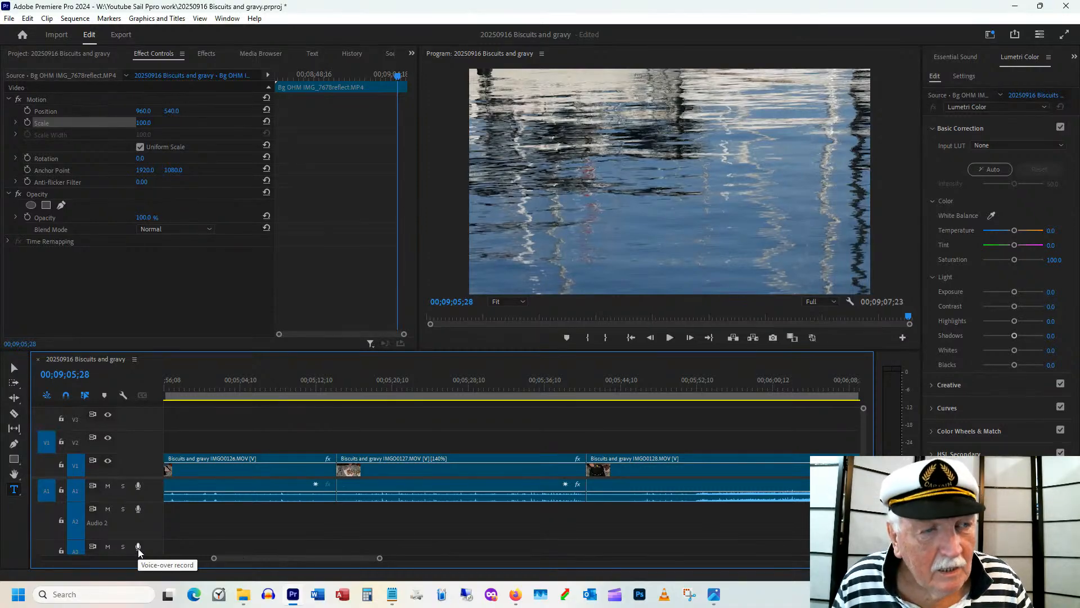
pyautogui.press('-')
pyautogui.press('-')
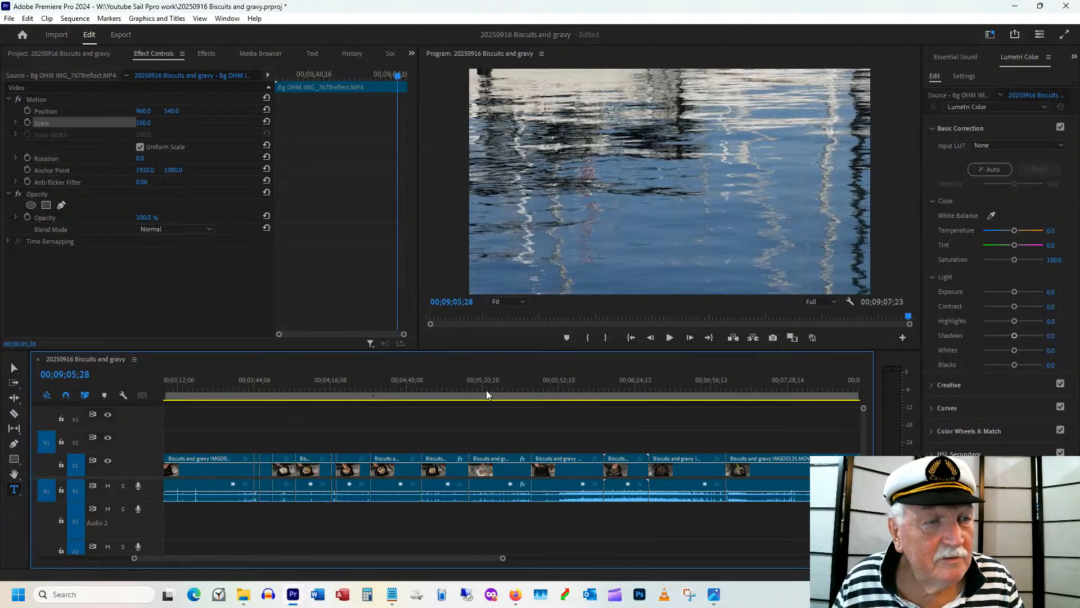
pyautogui.click(406, 385)
pyautogui.moveTo(404, 385); pyautogui.dragTo(292, 453)
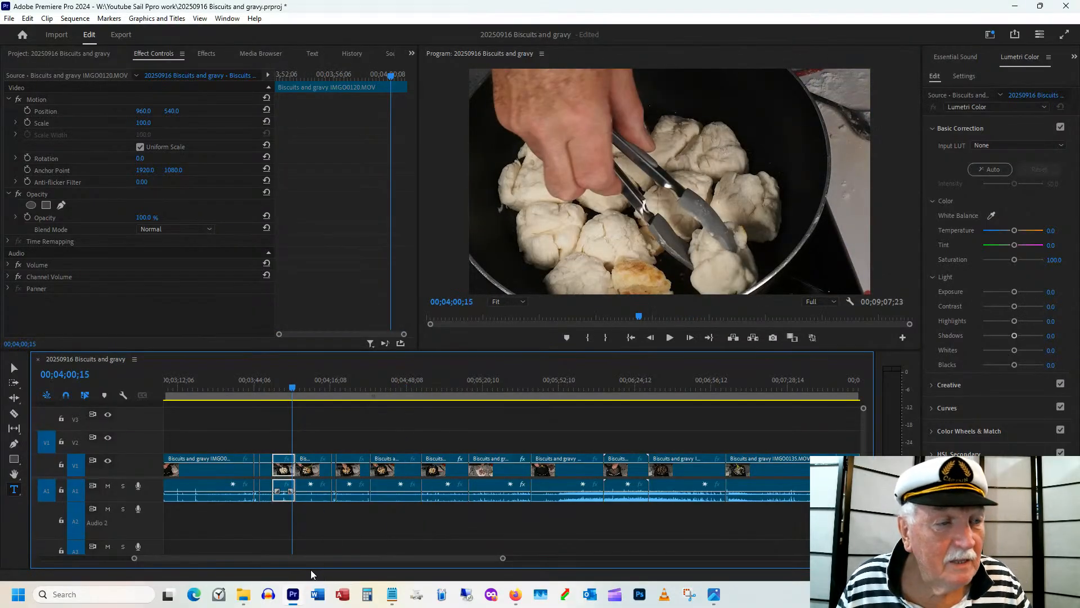
pyautogui.scroll(5, 302, 558)
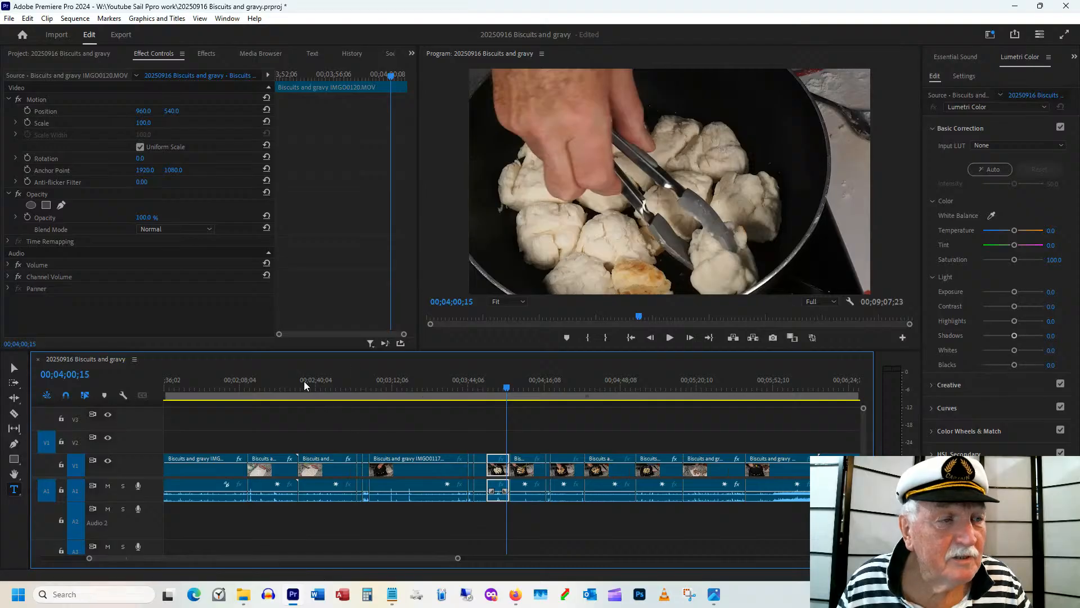
pyautogui.moveTo(304, 380); pyautogui.dragTo(417, 388)
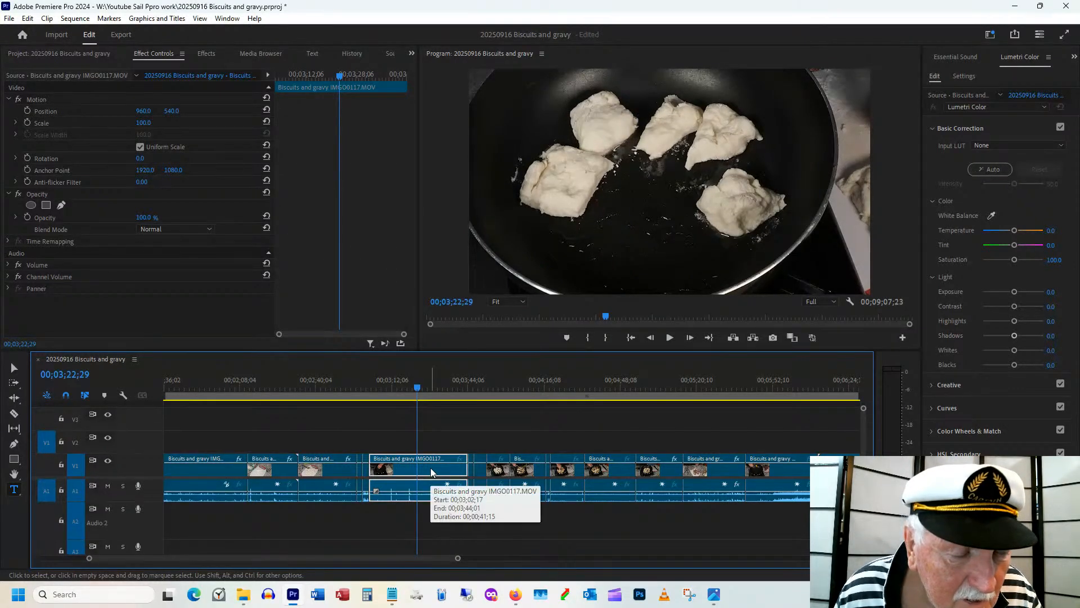
# Play the Biscuits and gravy IMGO0117.MOV clip from its start and replay the part where the third biscuit goes into the pan.
pyautogui.click(370, 387)
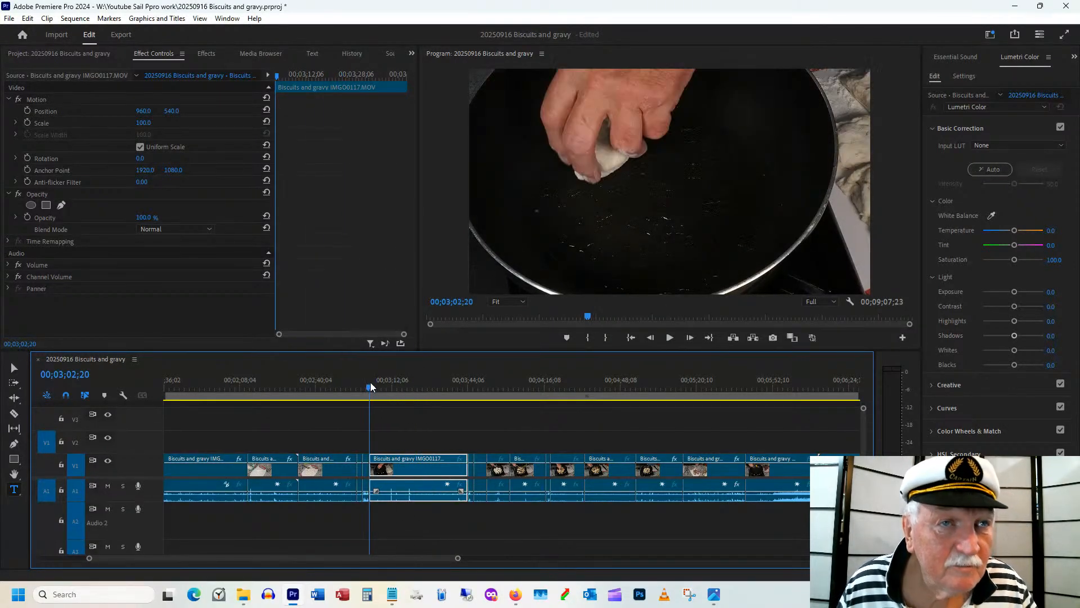
pyautogui.press('space')
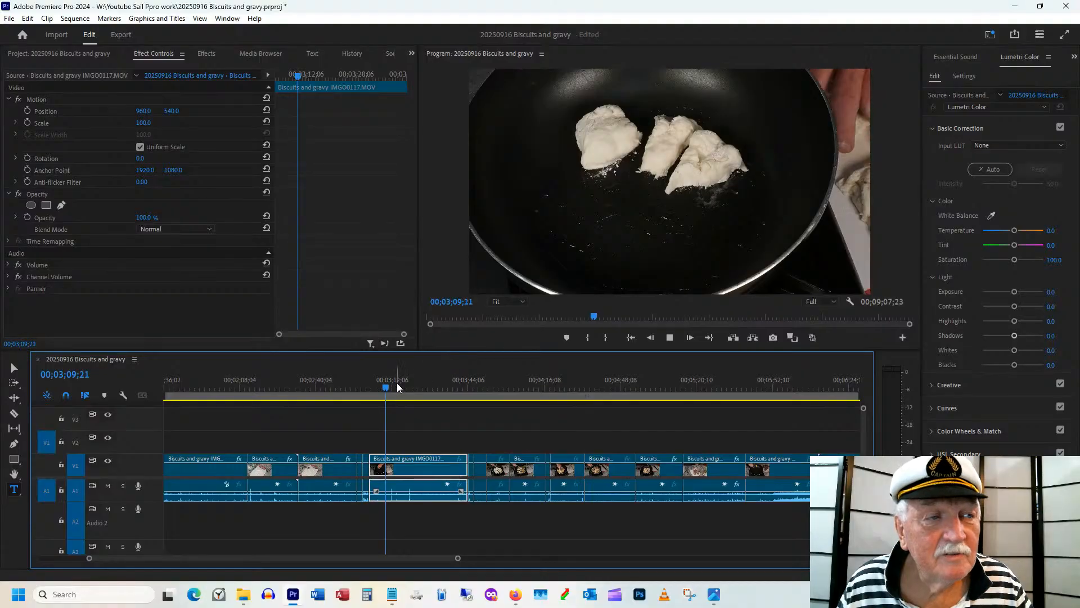
pyautogui.moveTo(396, 383)
pyautogui.mouseDown()
pyautogui.moveTo(467, 372)
pyautogui.moveTo(383, 393)
pyautogui.mouseUp()
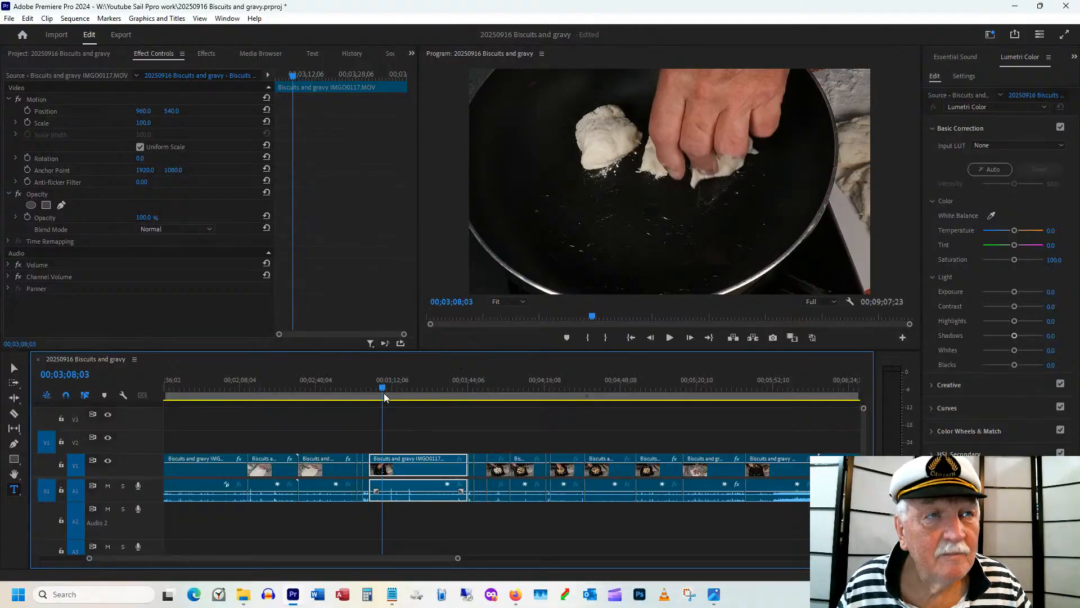
pyautogui.press('space')
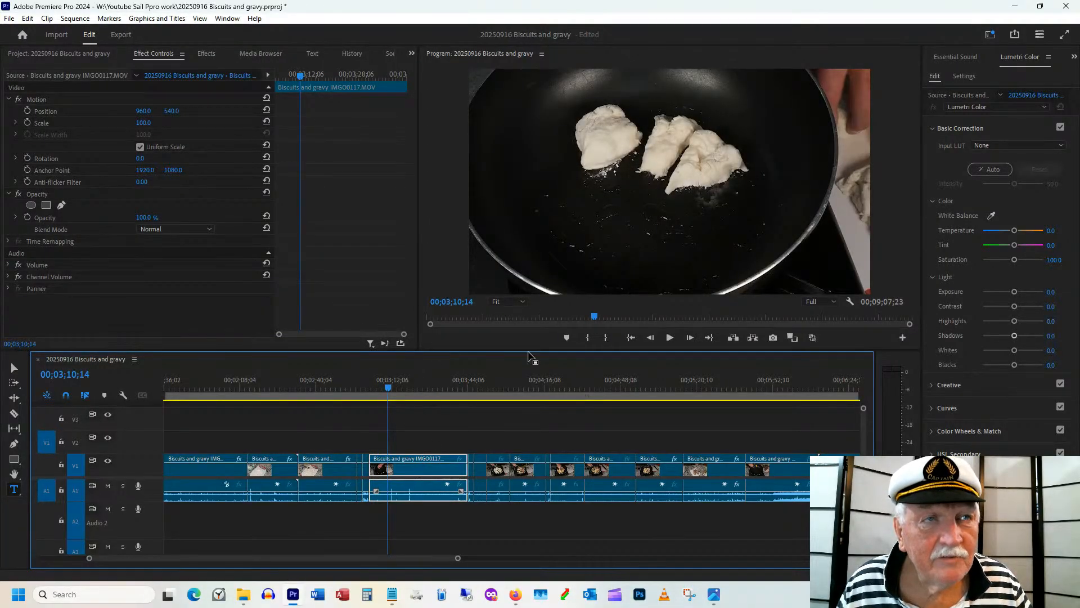
pyautogui.press('space')
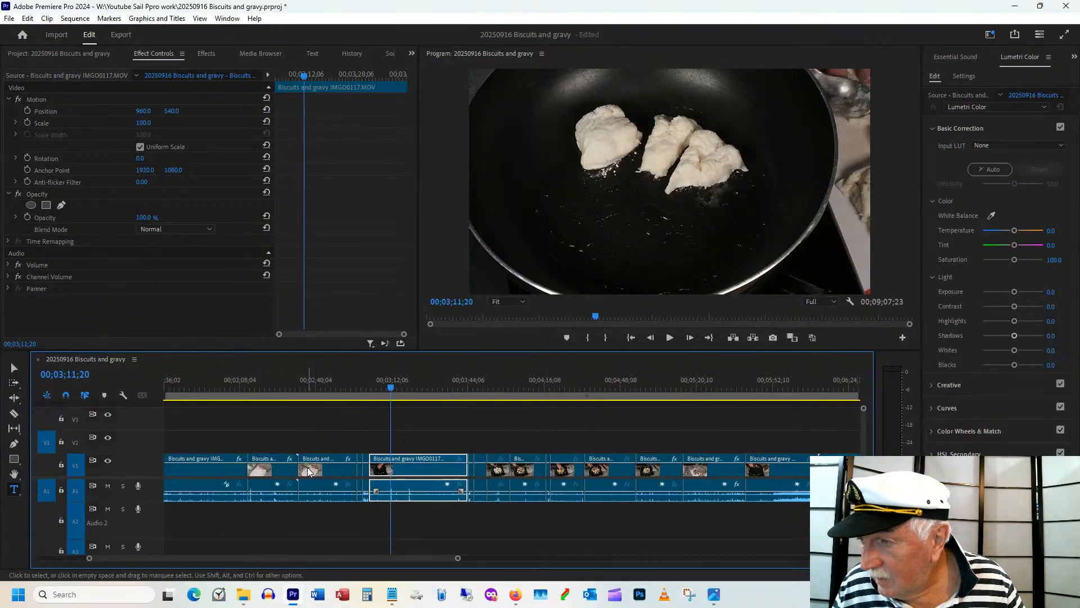
# Save the project and move the empty New Text Document.txt Notepad window off this screen.
pyautogui.hotkey('ctrl', 's')
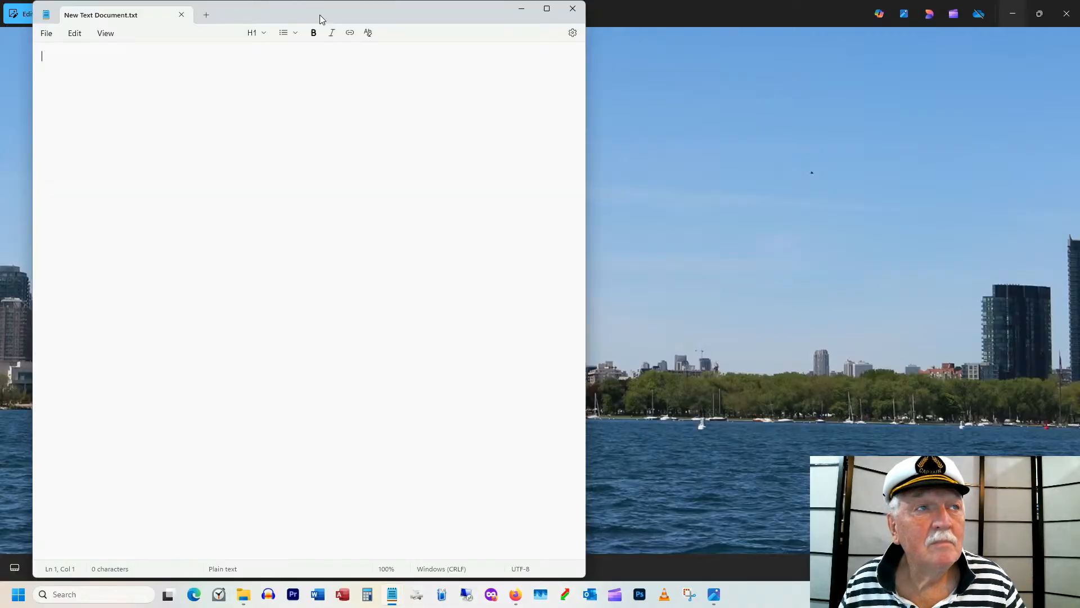
pyautogui.moveTo(318, 15); pyautogui.dragTo(1079, 99)
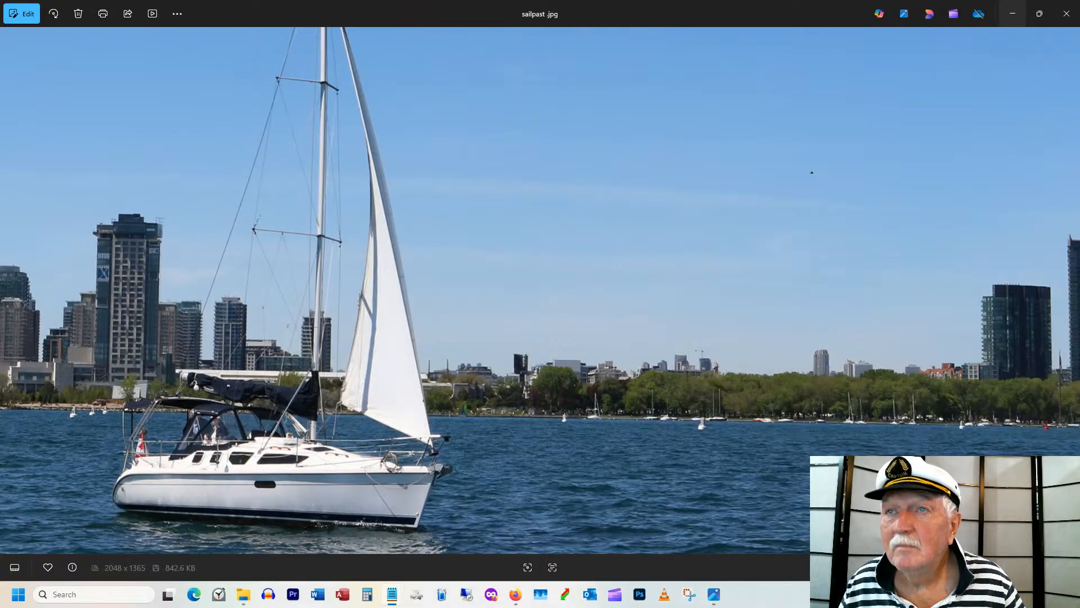